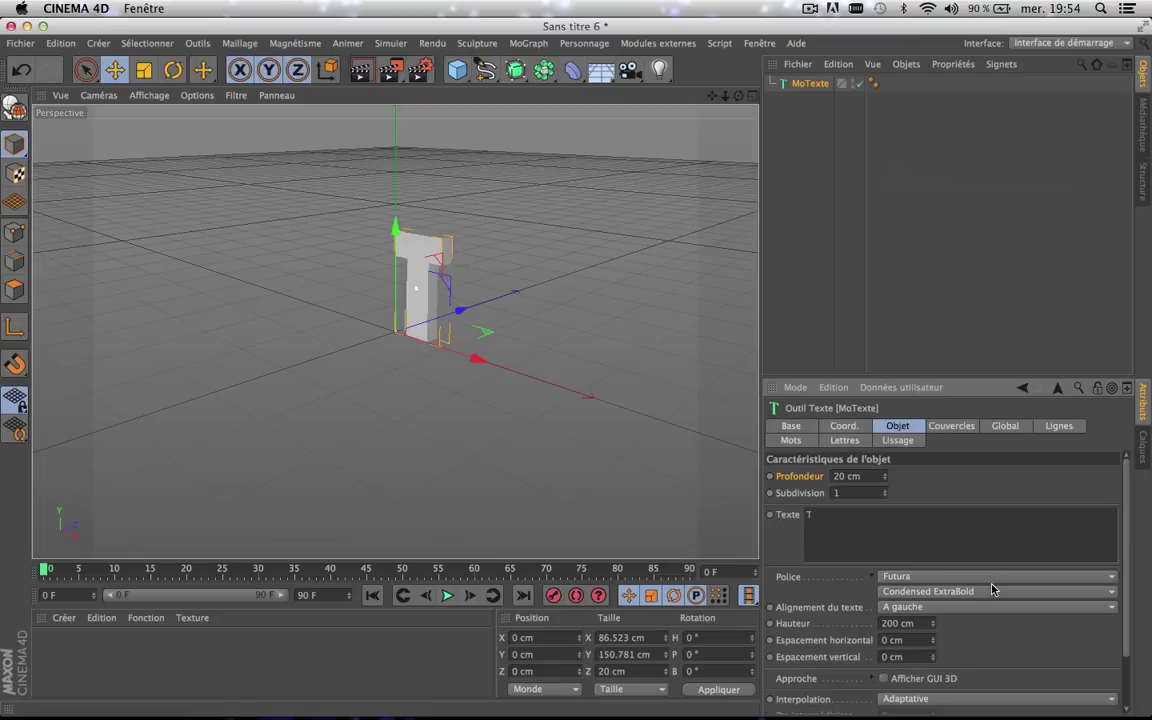
- Set the text object's Futura style to Medium, its alignment to Centré and its depth to 22 cm
click(980, 591)
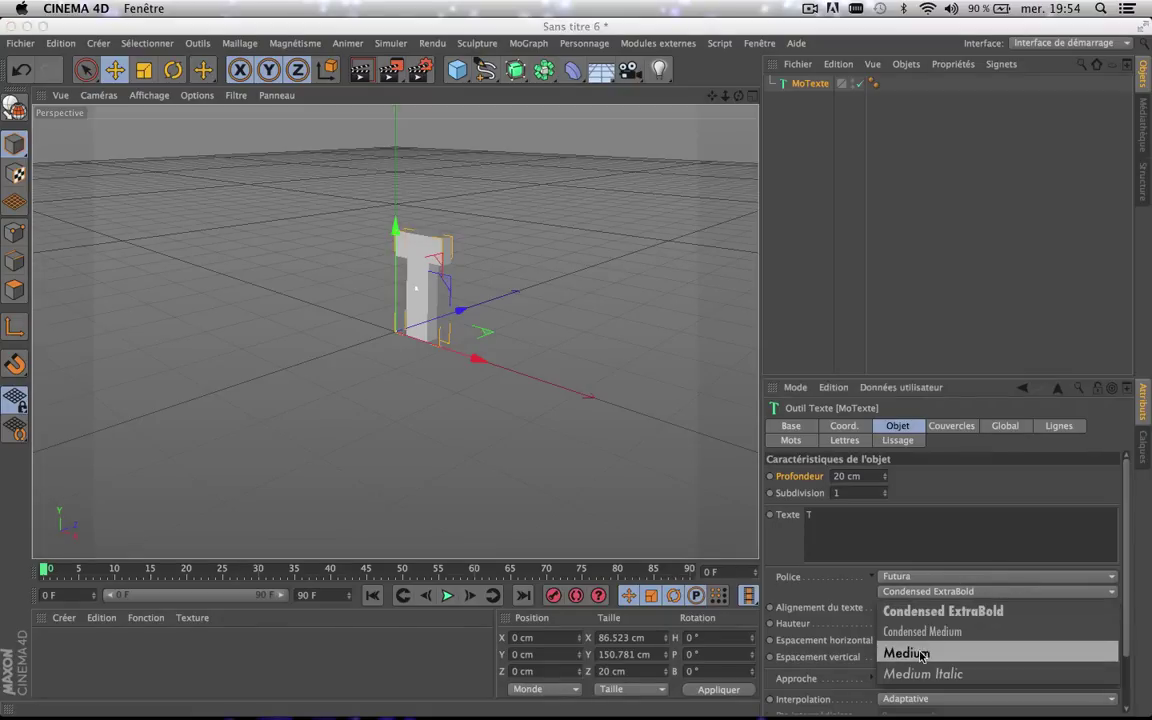
click(975, 648)
click(923, 608)
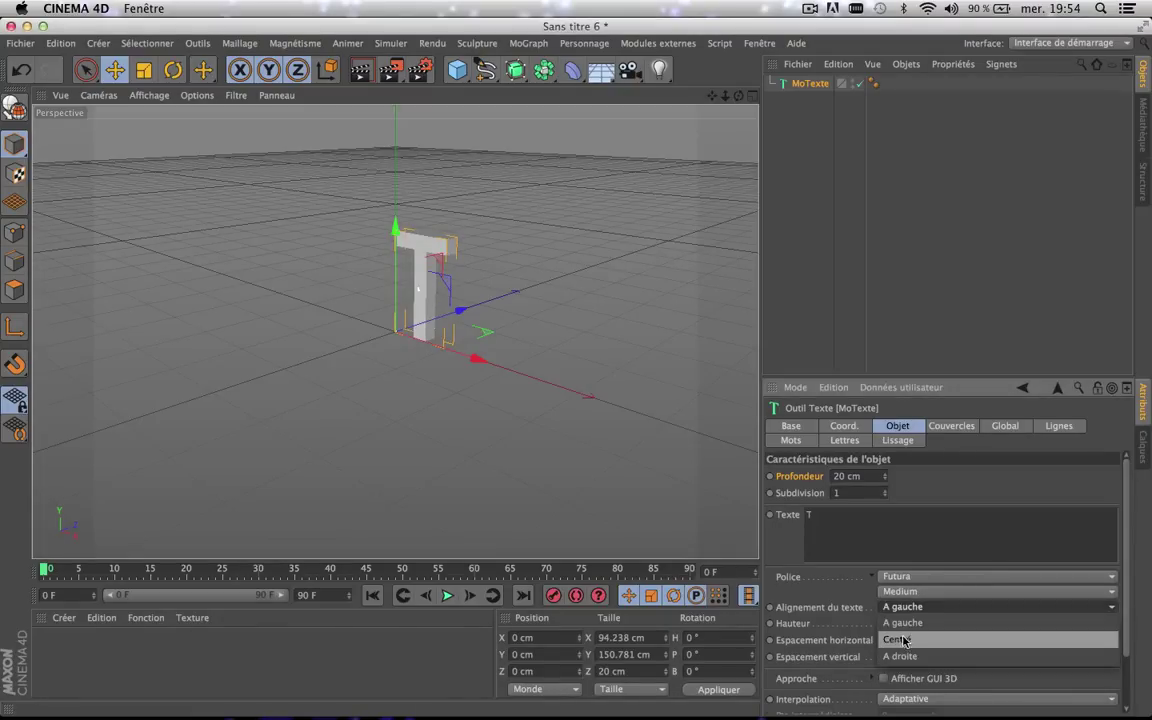
click(900, 641)
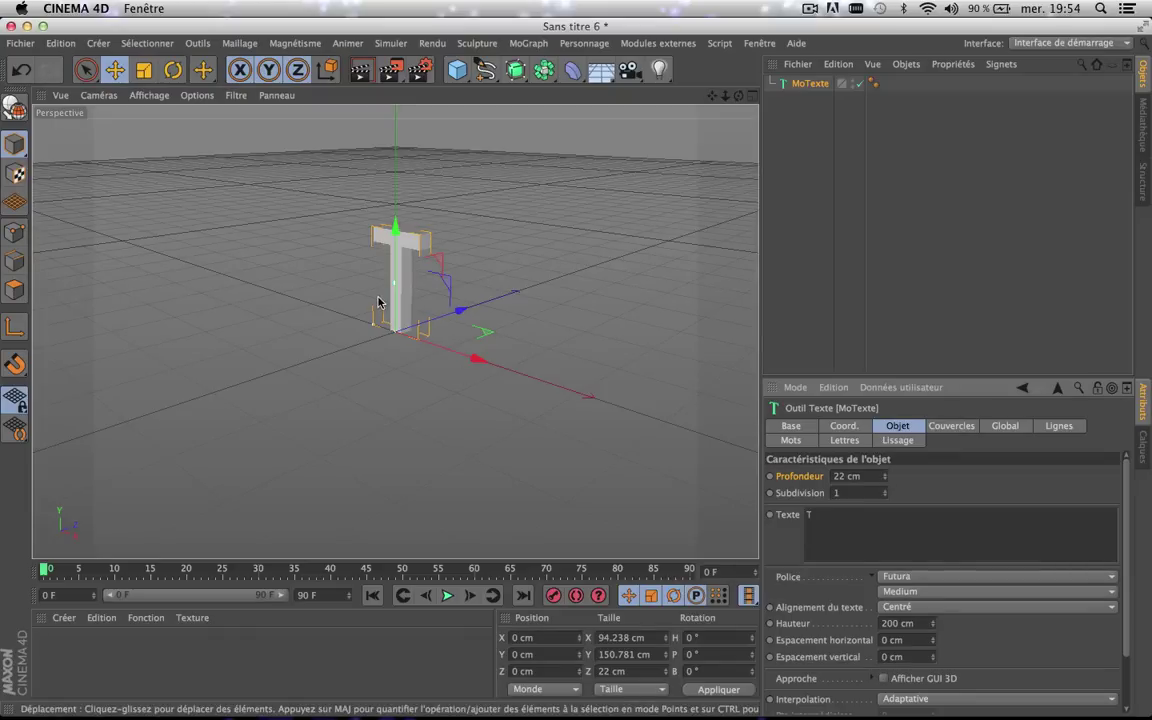
- Switch to a full-size top view (Haut) centred on the extruded letter T
scroll(377, 299, up, 10)
scroll(465, 399, up, 1)
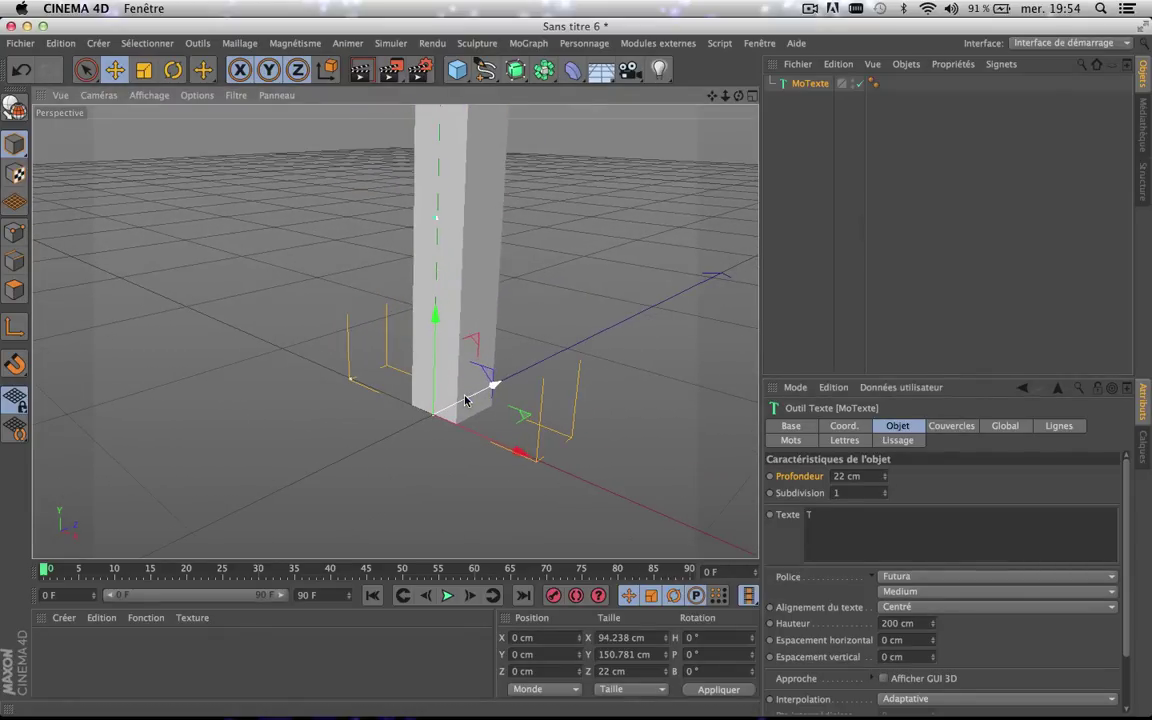
drag(738, 97, 712, 97)
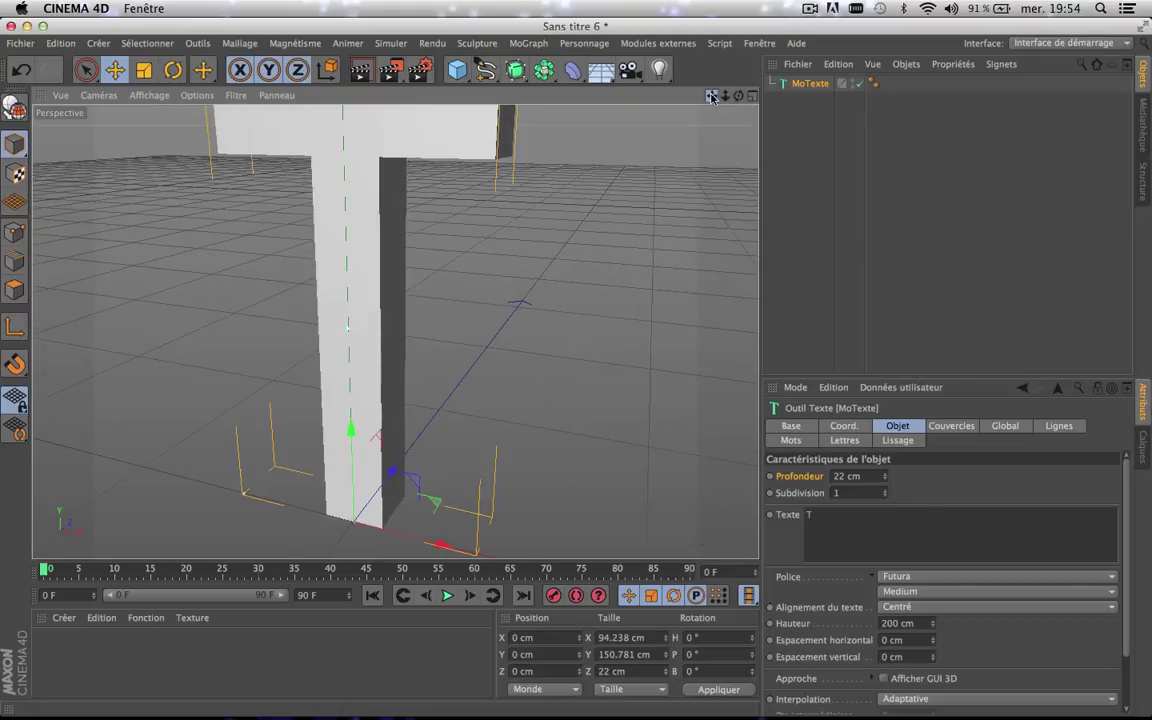
click(752, 96)
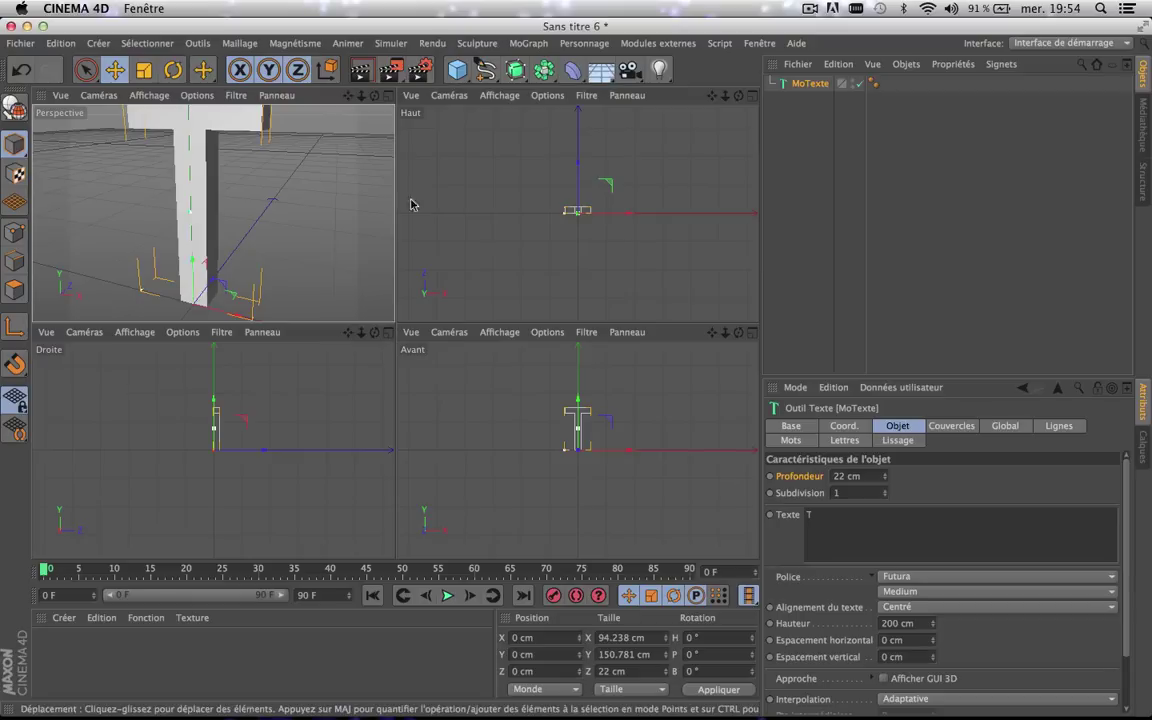
scroll(584, 202, up, 5)
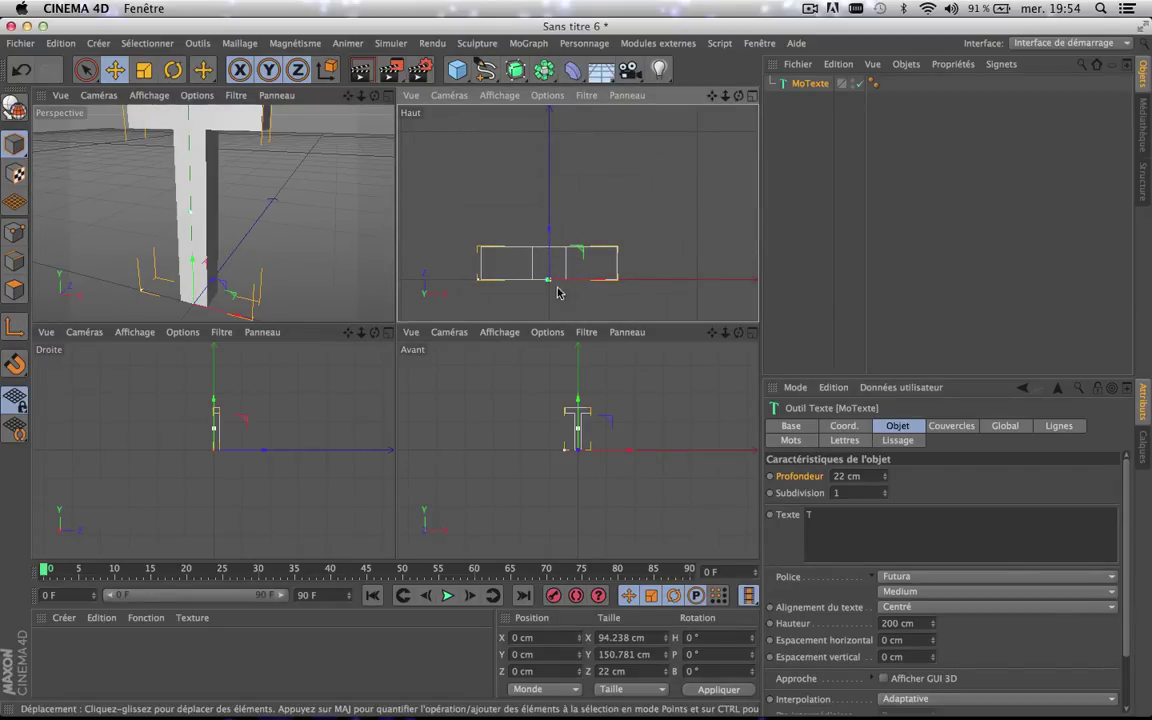
click(752, 97)
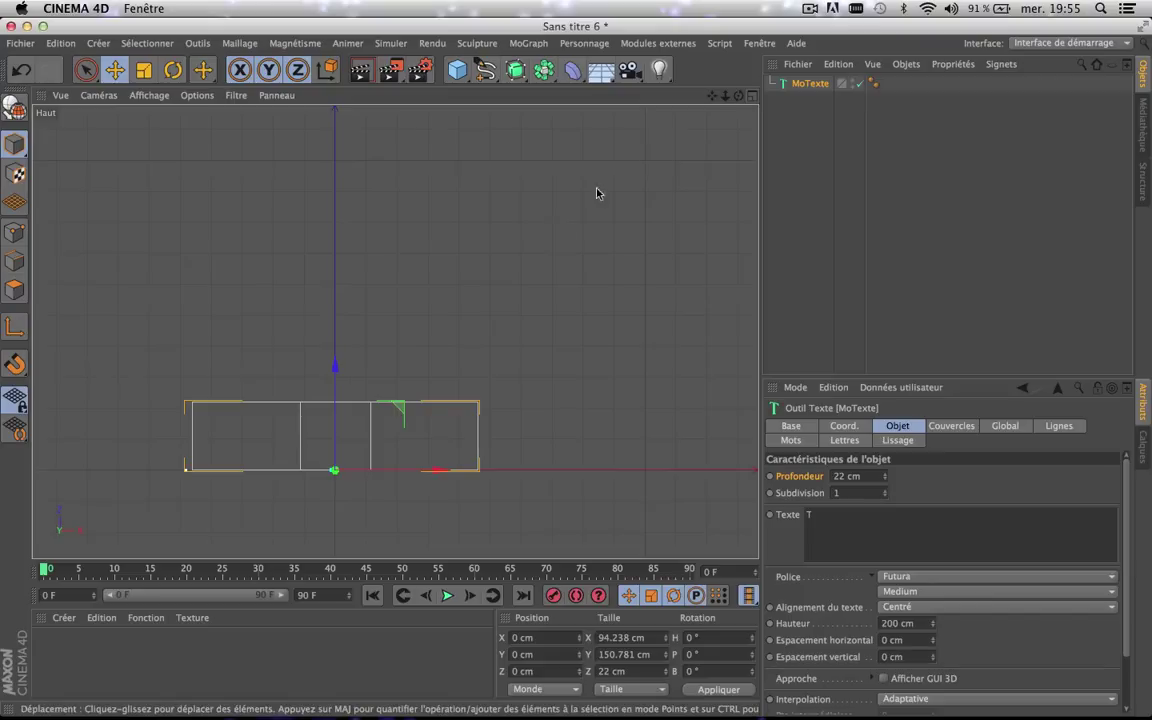
drag(712, 96, 754, 54)
drag(395, 331, 461, 256)
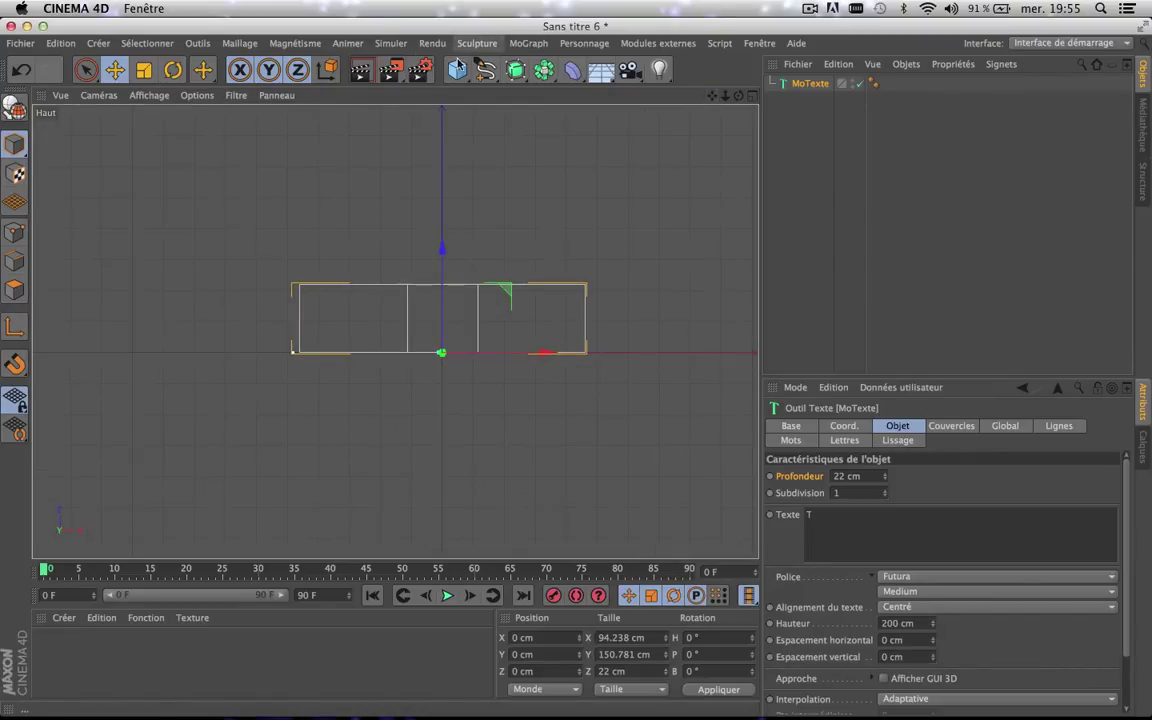
- With snapping enabled, draw the first edge of a linear spline from about X 0, Z -0.95 cm to about X 12, Z -1 cm
click(487, 70)
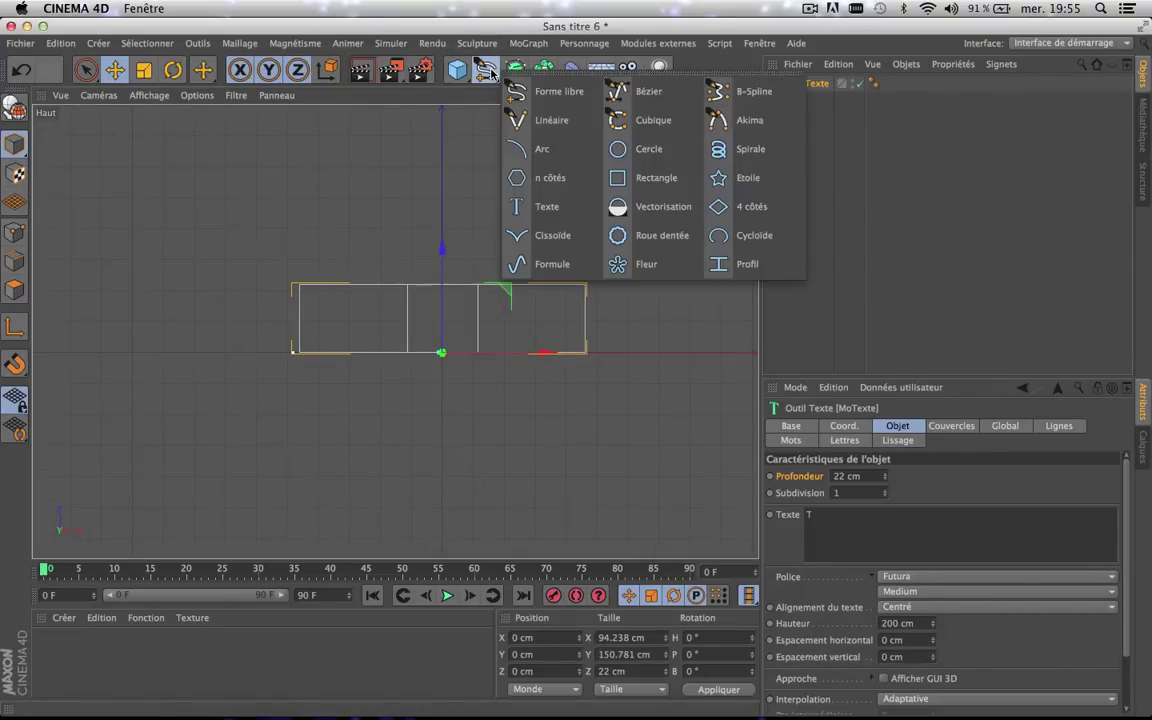
click(540, 122)
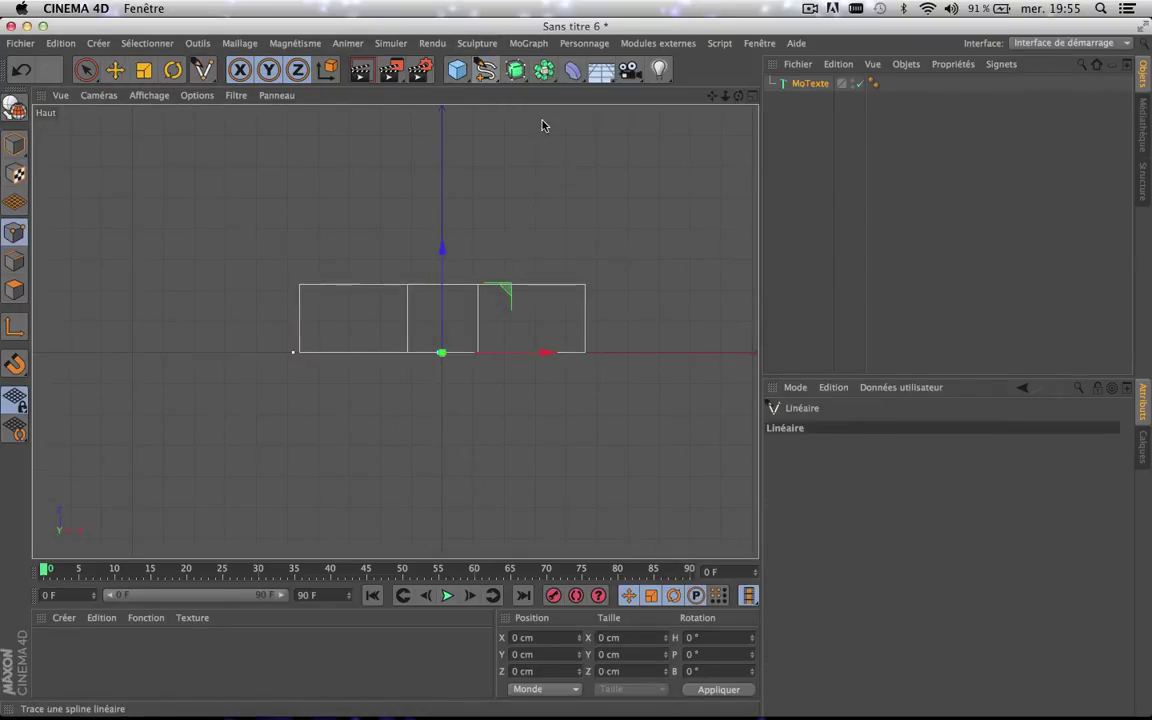
click(22, 371)
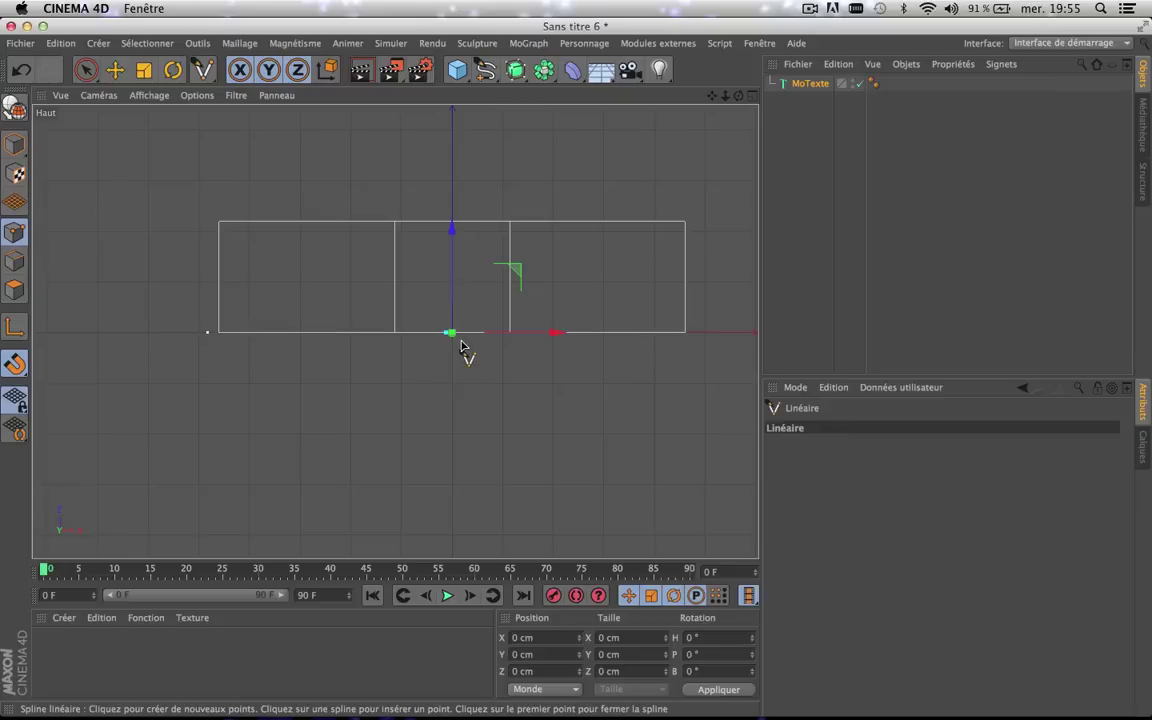
scroll(463, 350, up, 2)
scroll(463, 350, up, 2)
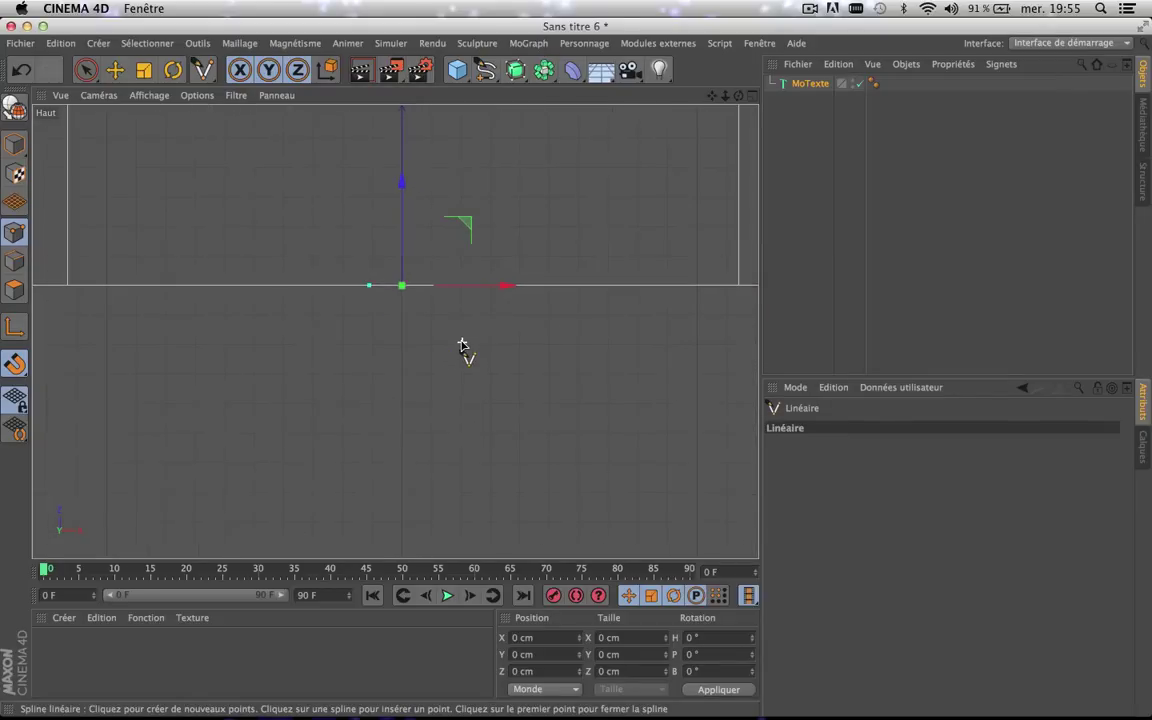
click(401, 319)
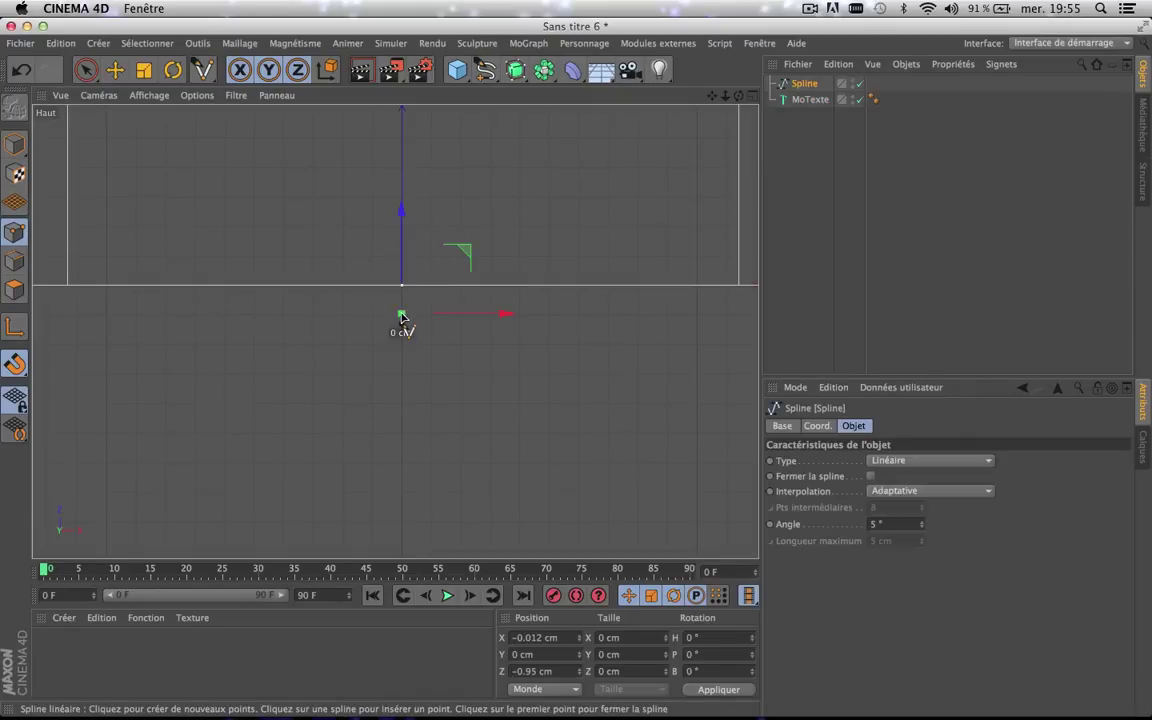
scroll(478, 342, down, 2)
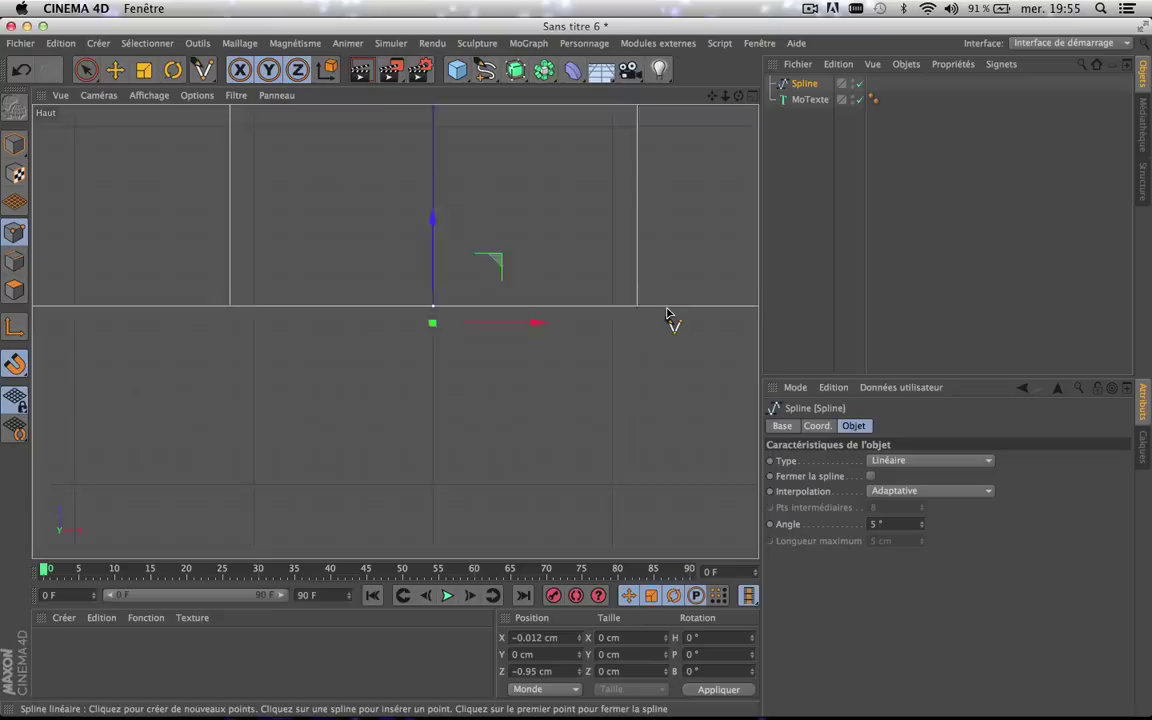
scroll(667, 312, up, 3)
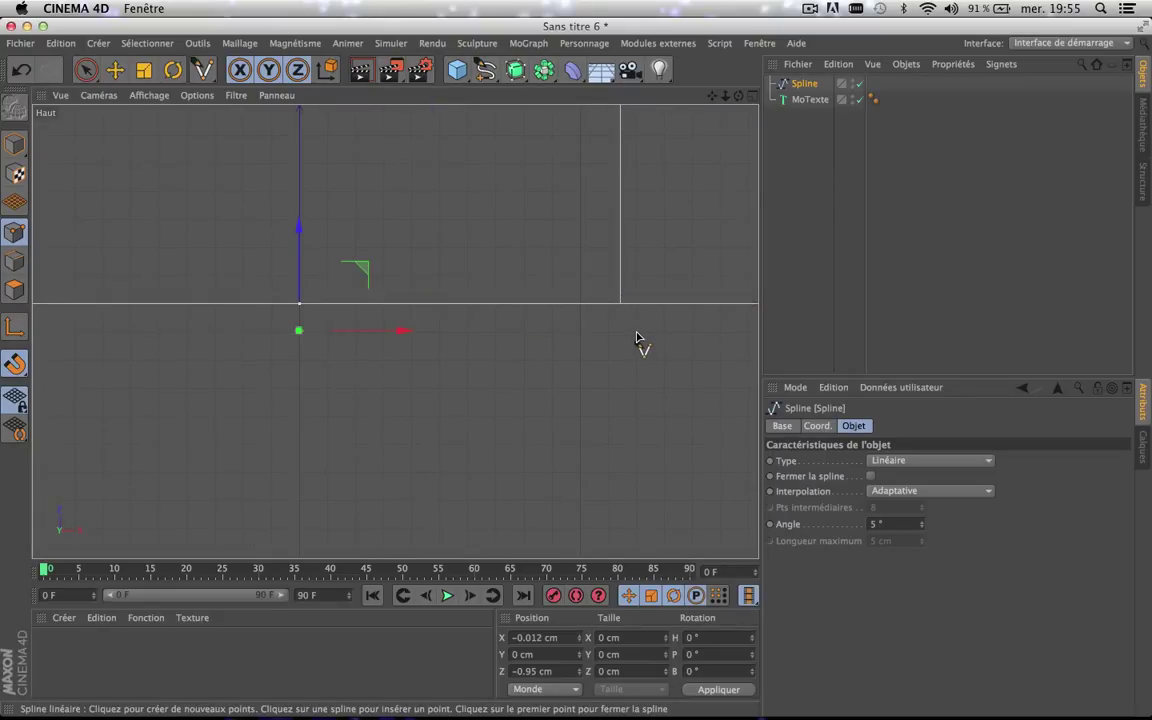
click(637, 331)
- Add two more spline points behind the letter, at about X 12, Z 23 cm and about X 0, Z 23 cm
scroll(638, 329, down, 3)
scroll(643, 225, up, 2)
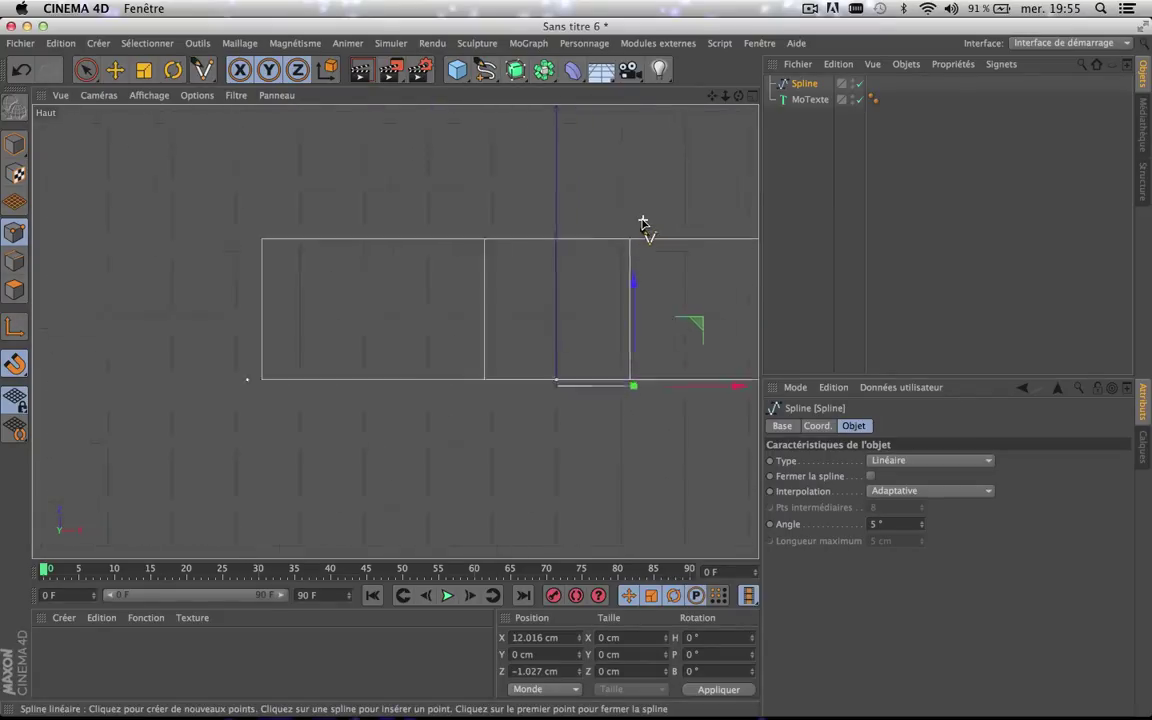
scroll(645, 228, up, 4)
scroll(607, 273, up, 2)
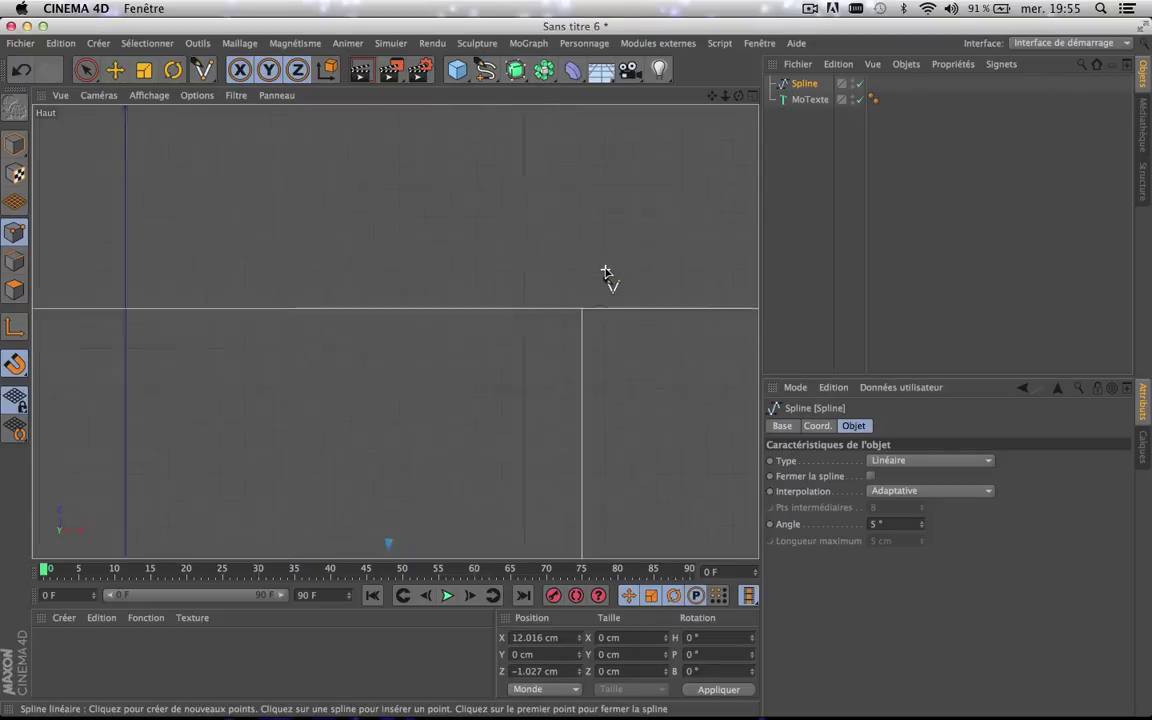
scroll(607, 273, up, 2)
click(605, 269)
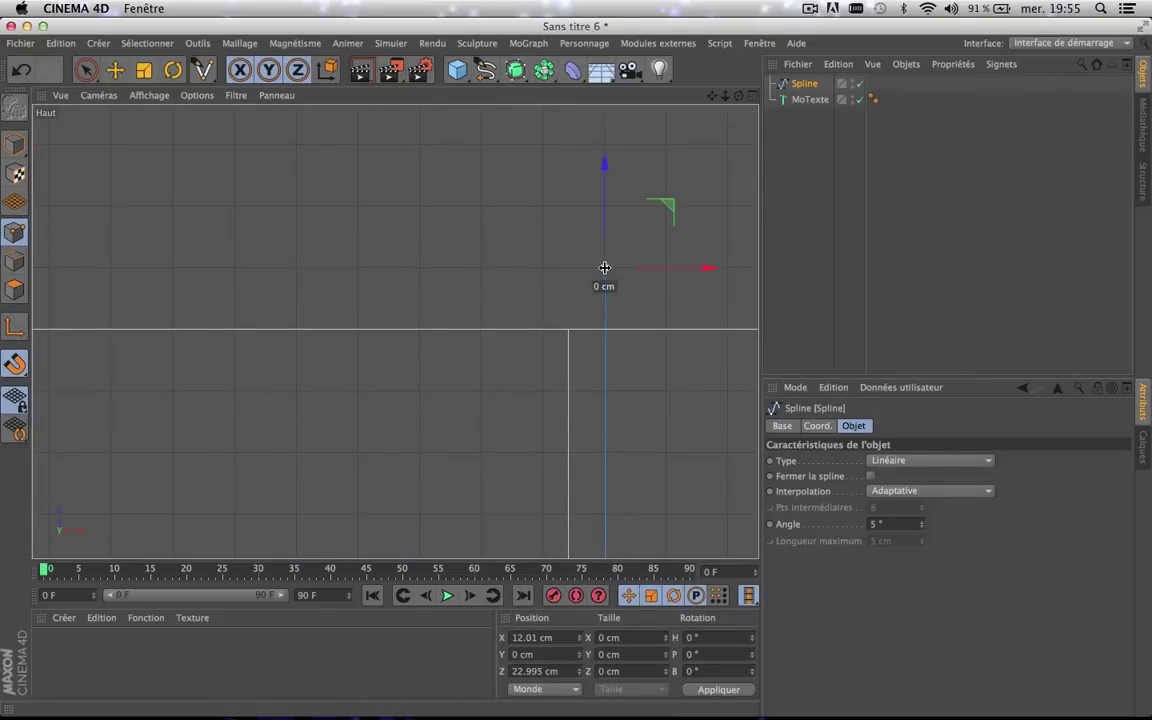
scroll(605, 269, down, 6)
scroll(472, 268, up, 4)
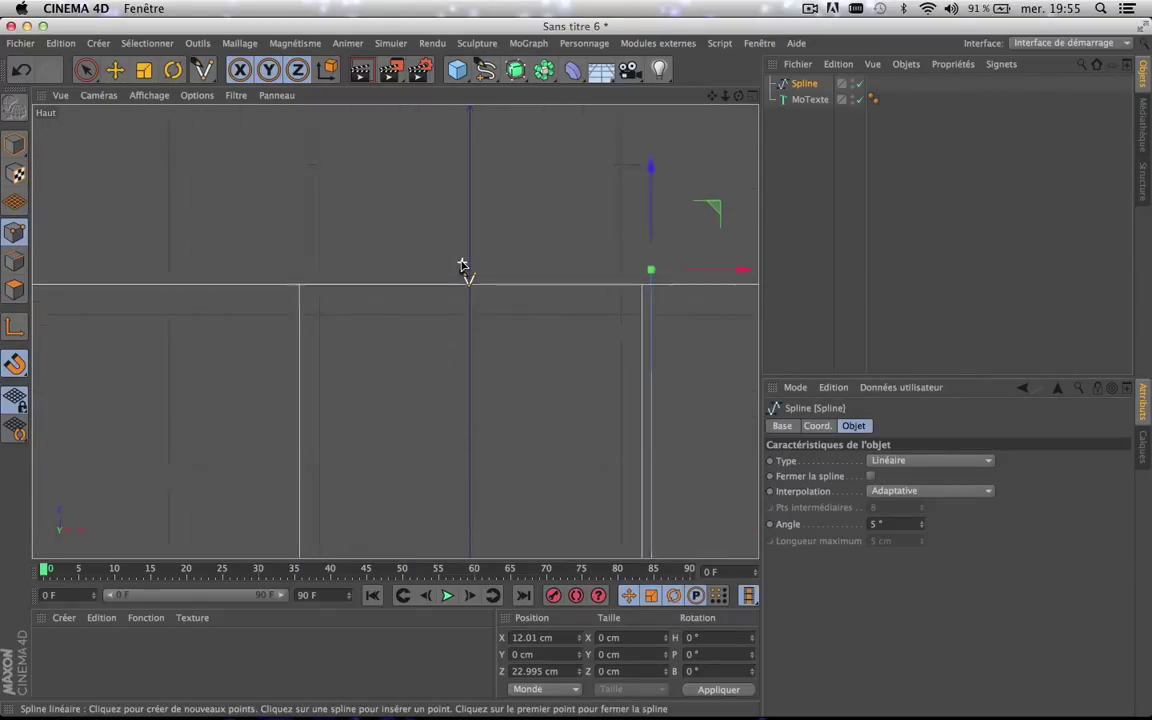
click(480, 285)
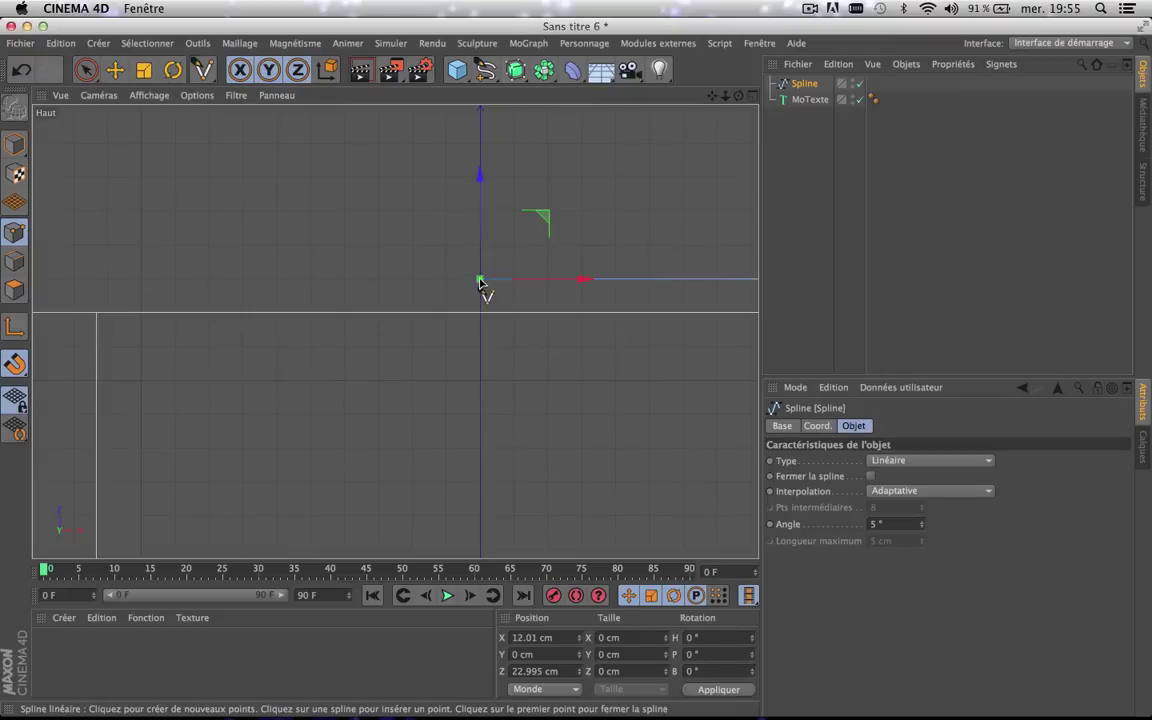
scroll(512, 365, down, 4)
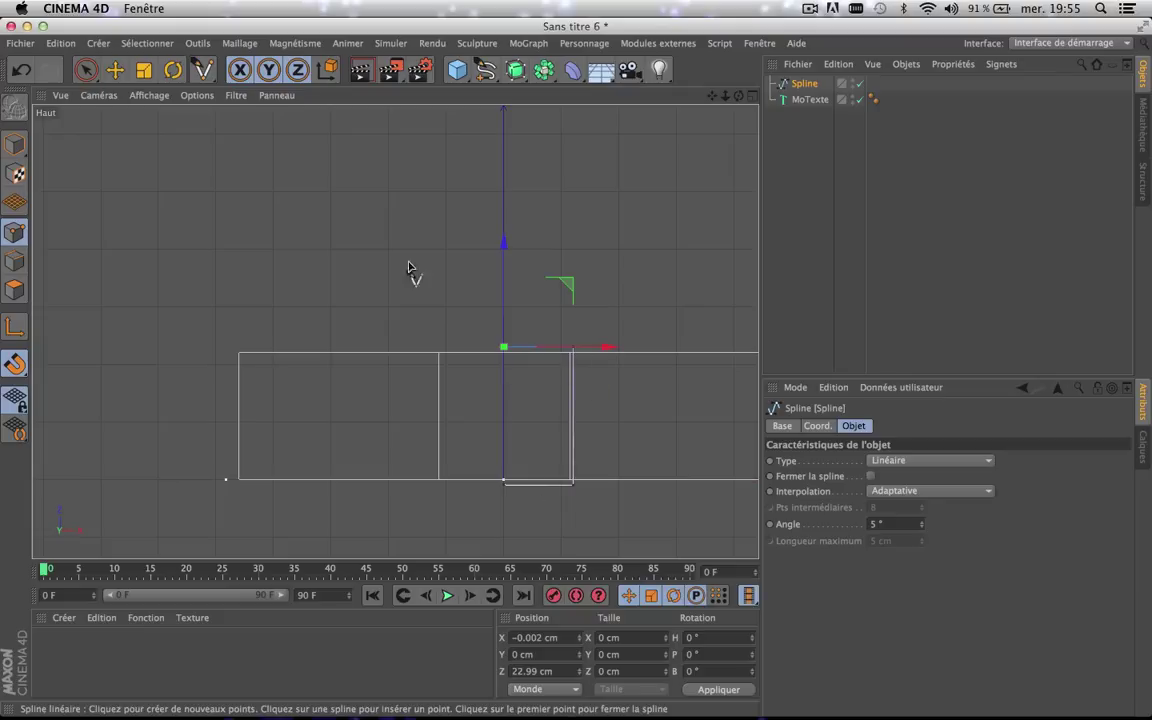
- Set the X position of the spline's first and last points to 0 cm, aligning both with the centre axis
click(85, 70)
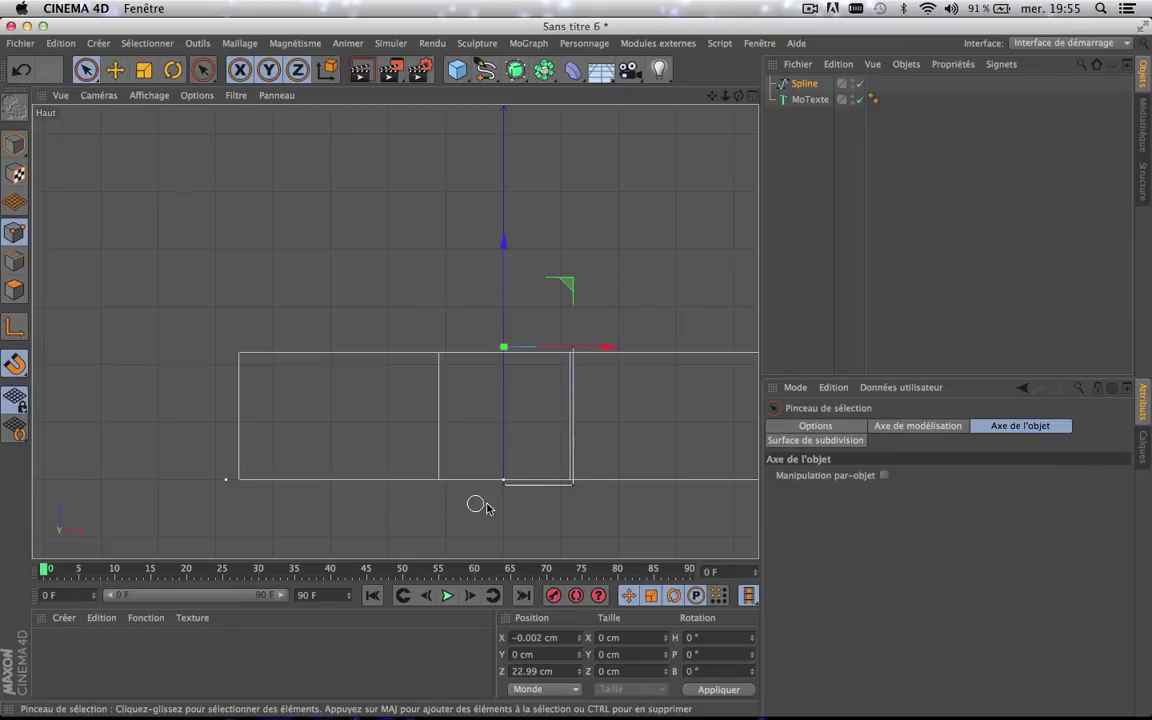
scroll(506, 474, up, 5)
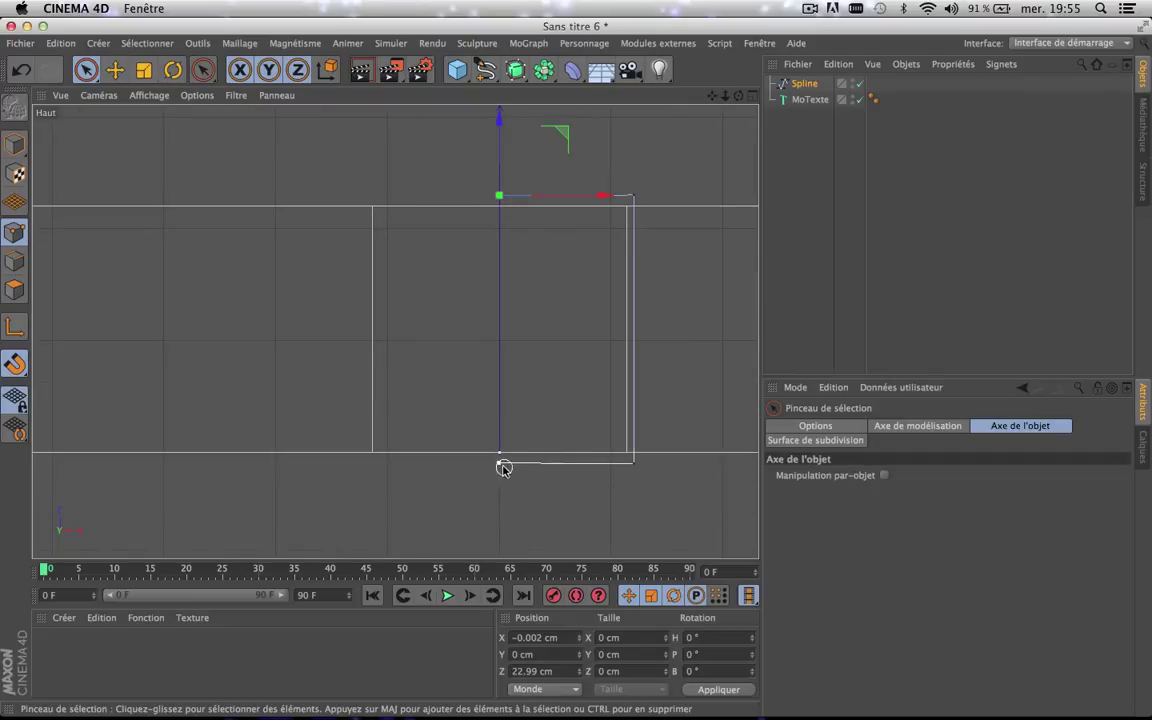
click(499, 464)
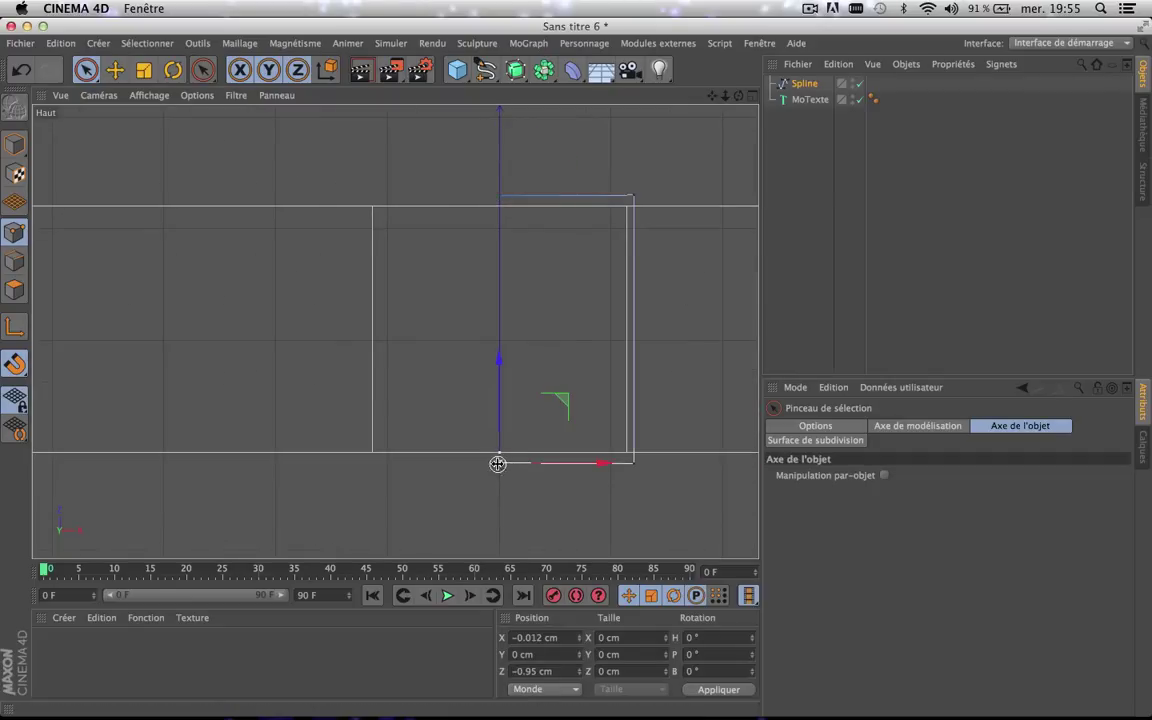
click(544, 637)
text(0)
drag(496, 193, 496, 191)
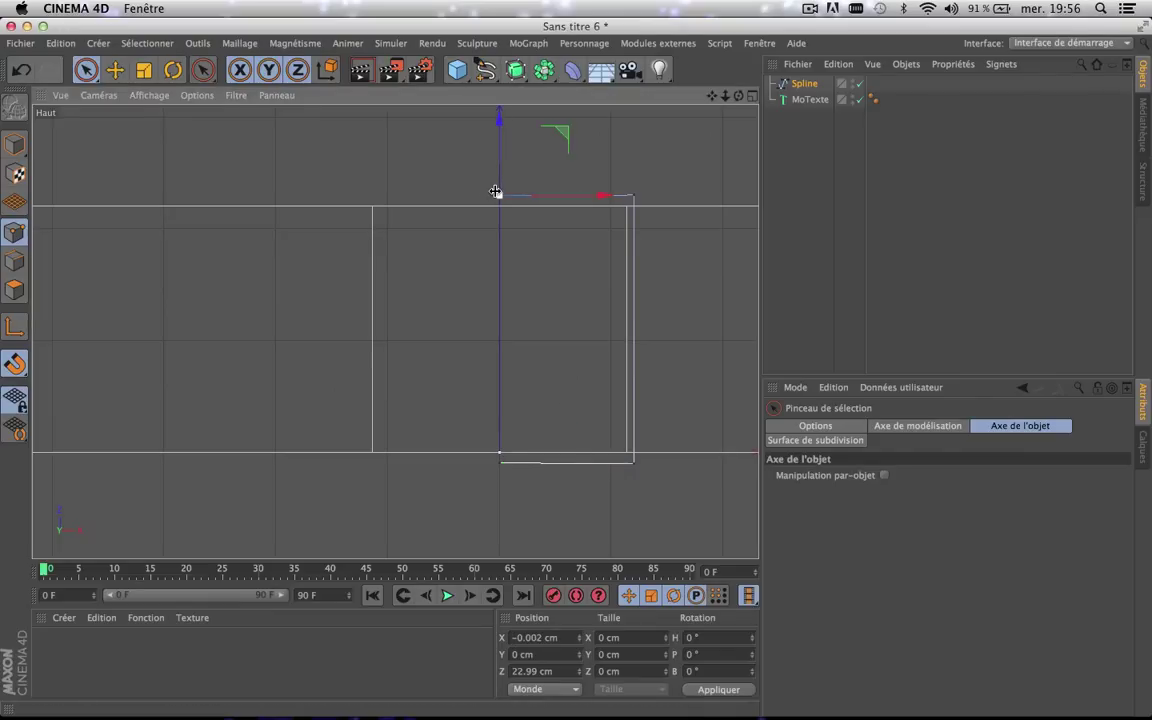
click(537, 637)
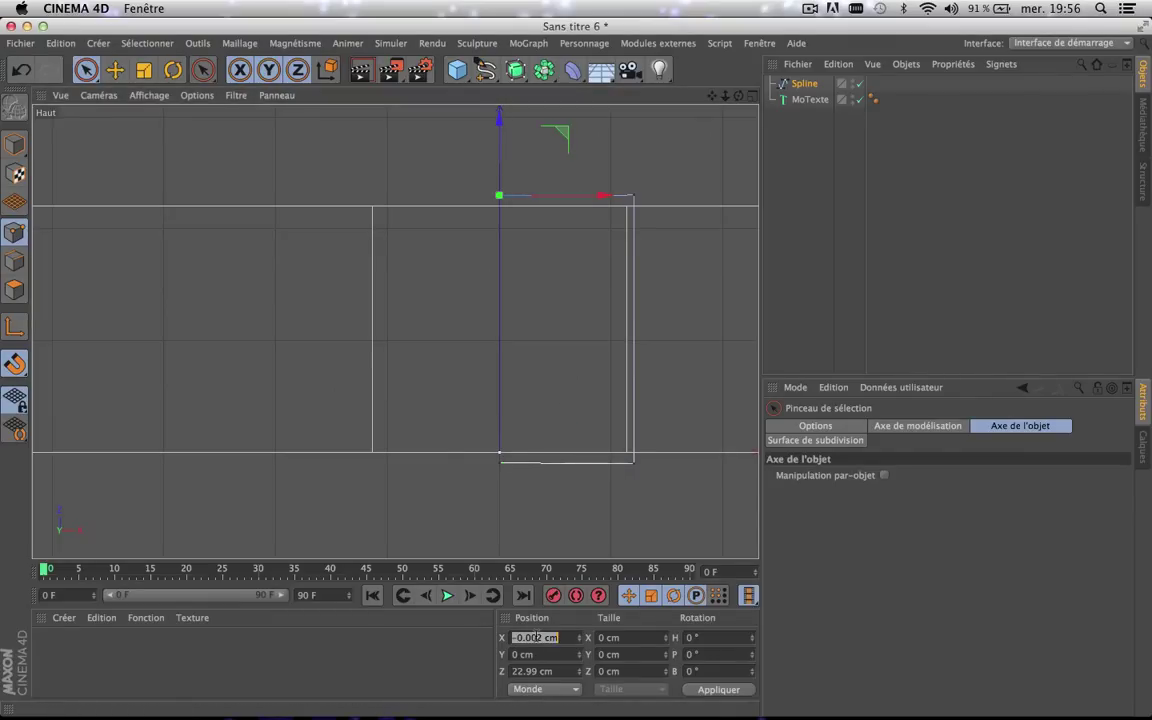
text(0)
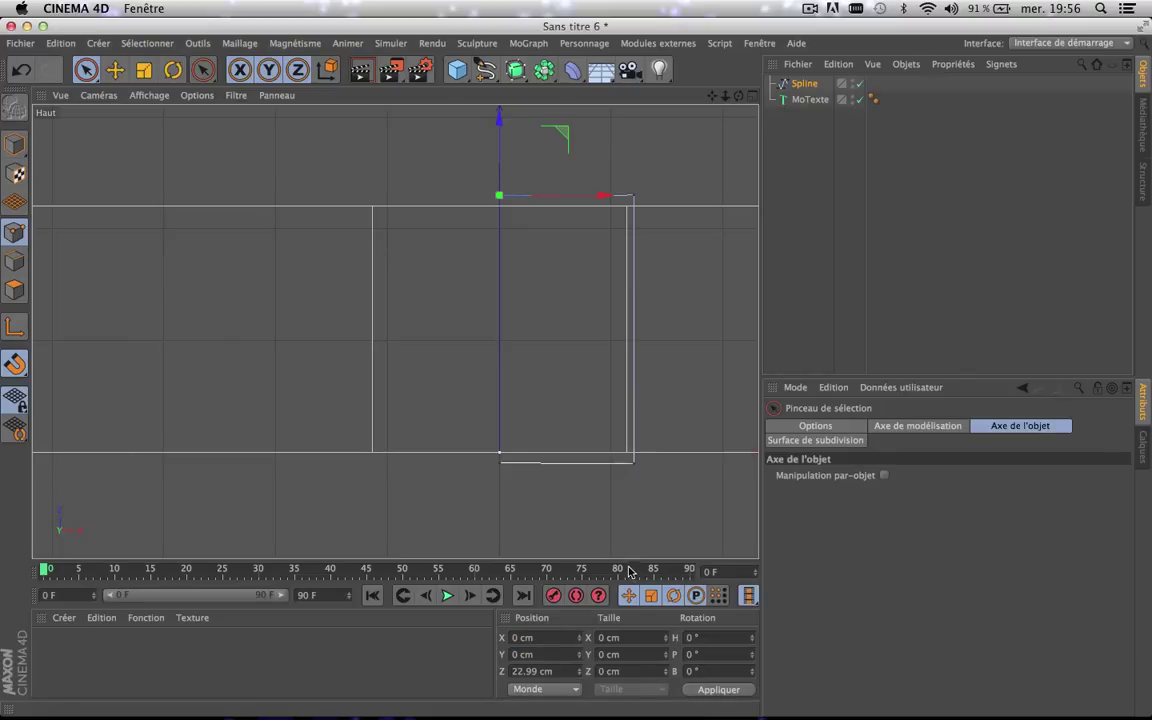
- Set the Z position of the spline's first point, in front of the letter, to -1 cm
click(498, 465)
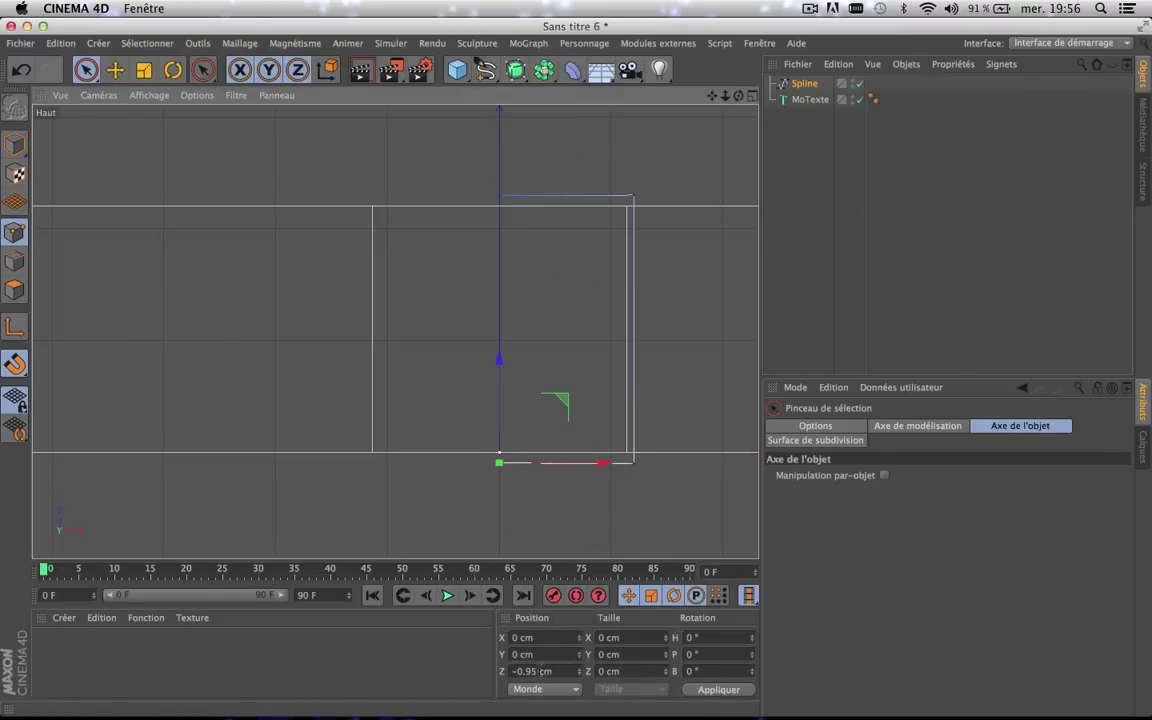
click(546, 671)
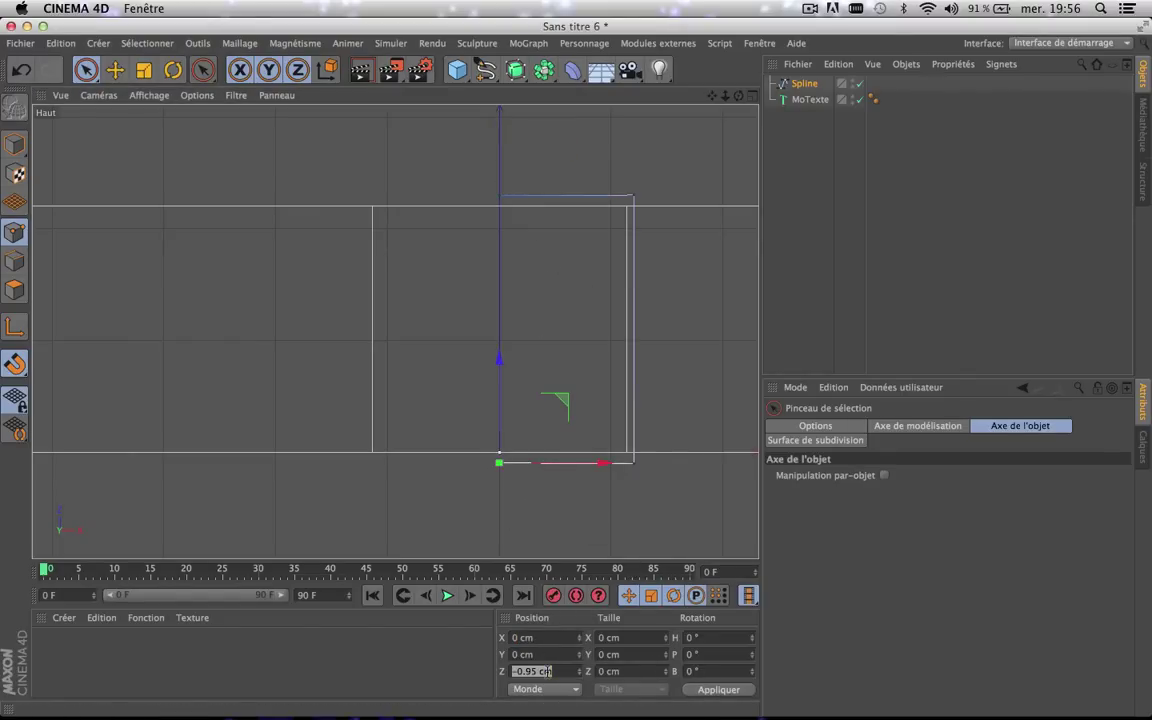
key(BackSpace)
click(540, 671)
key(BackSpace)
click(719, 690)
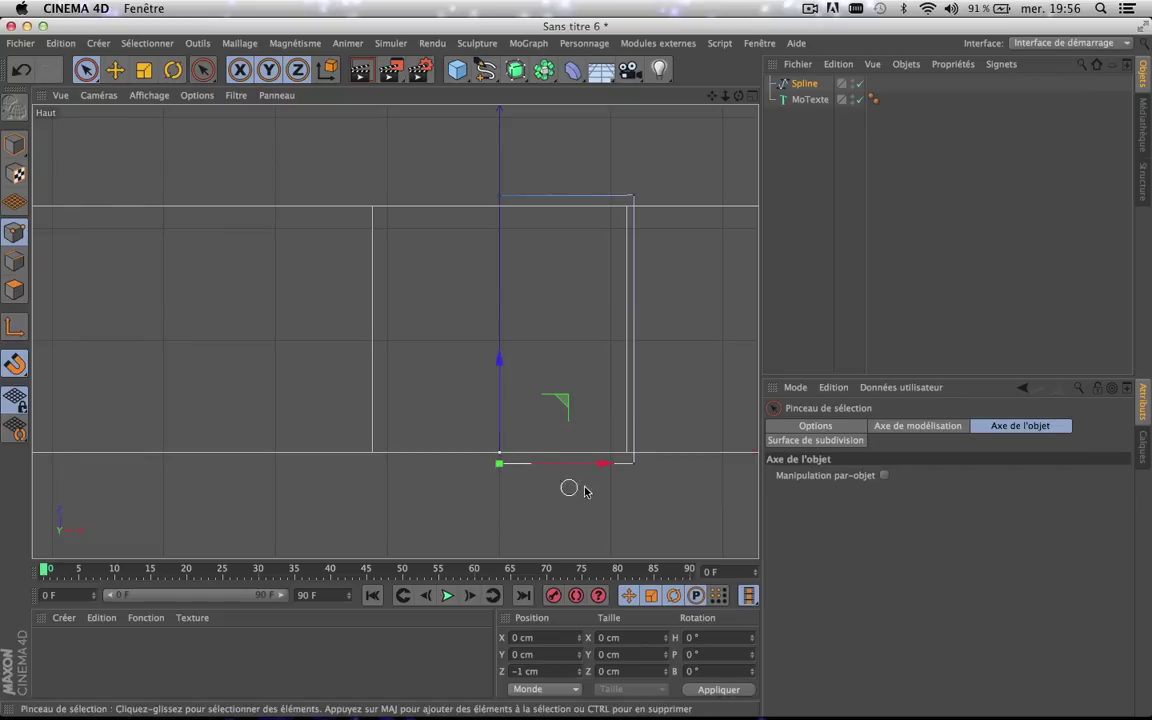
- Set the Z position of the spline's front corner point, beside the T's stem, to -1 cm
click(634, 464)
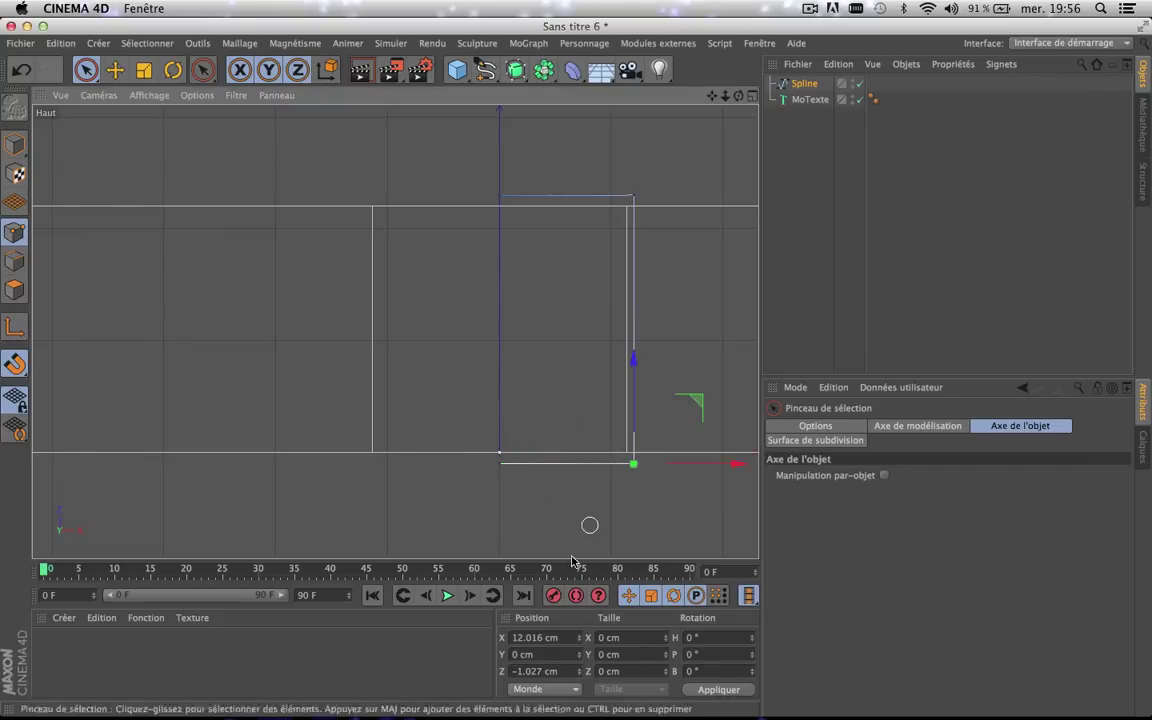
click(535, 671)
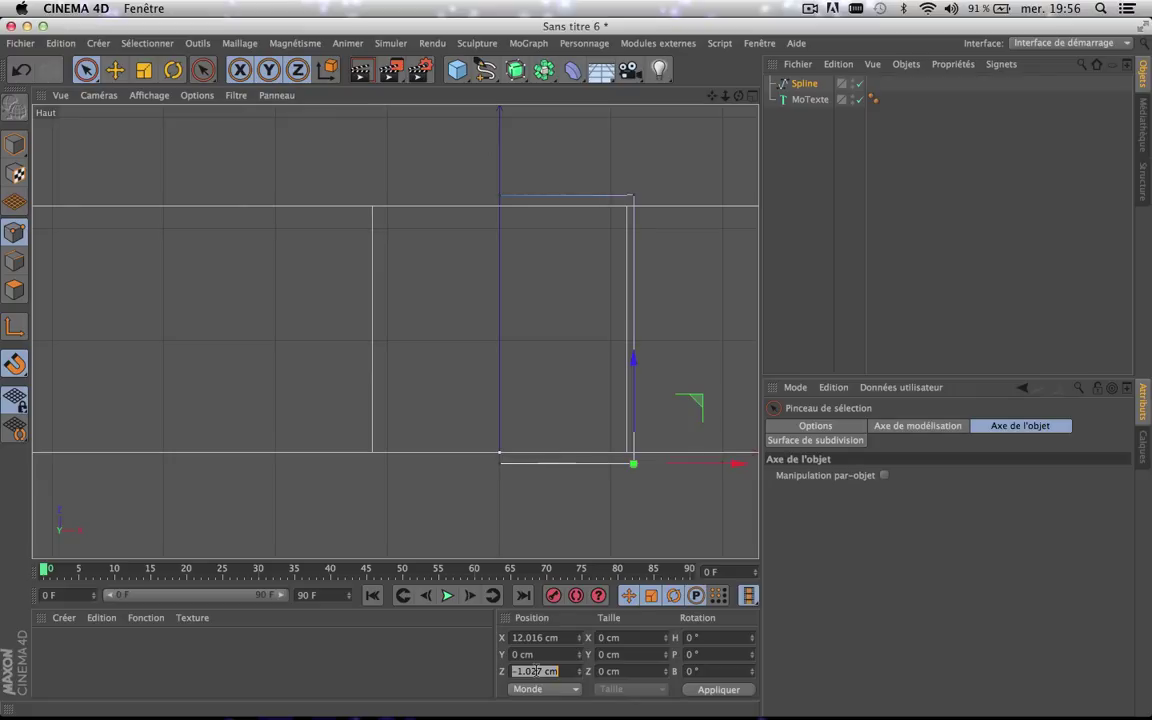
text(-1)
click(723, 692)
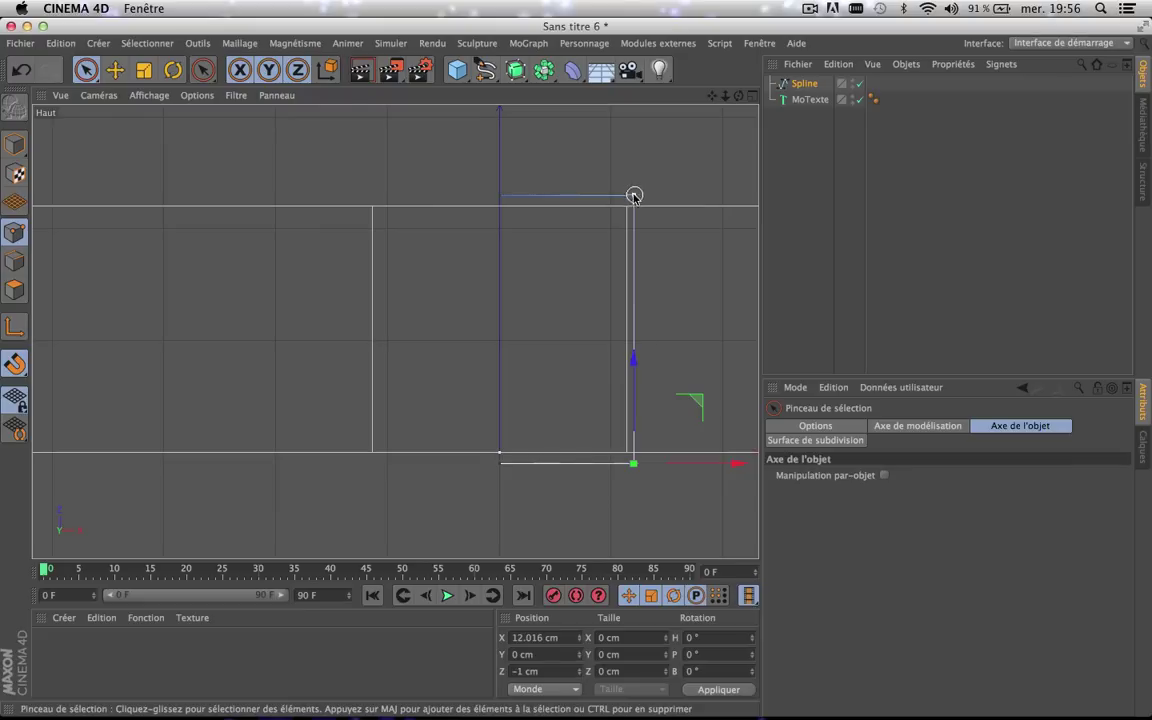
- Set the Z position of the spline's last point and of the back corner point behind the letter to 23 cm each
click(502, 196)
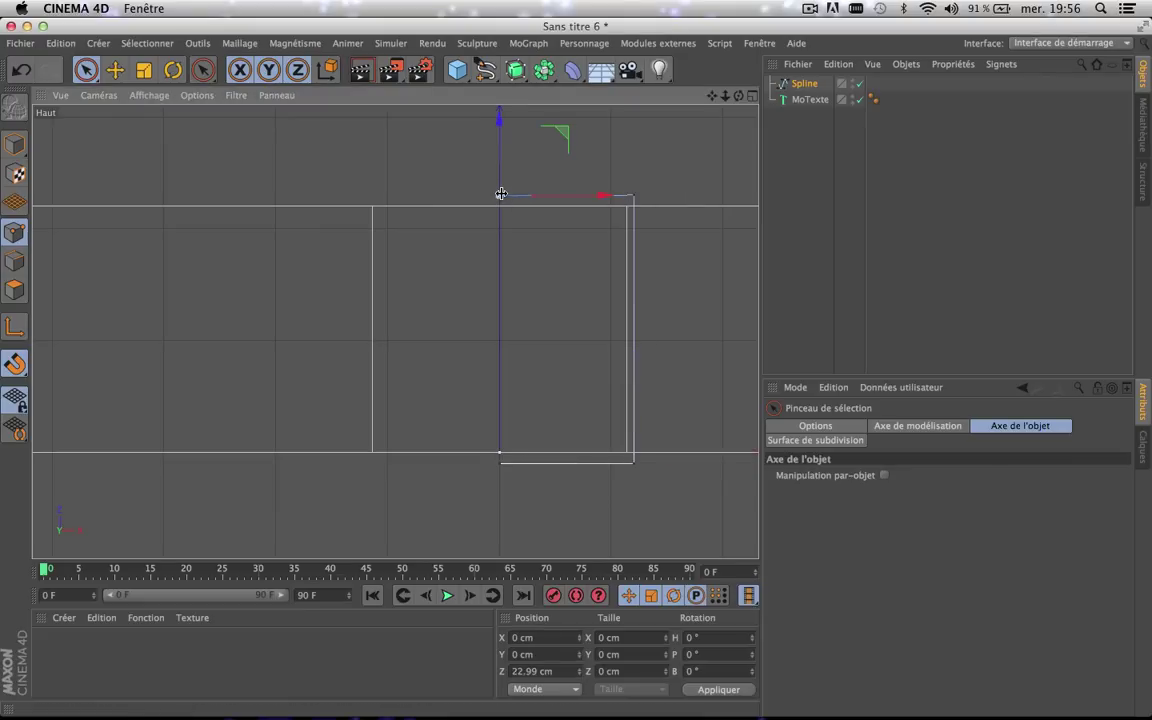
click(543, 672)
text(2)
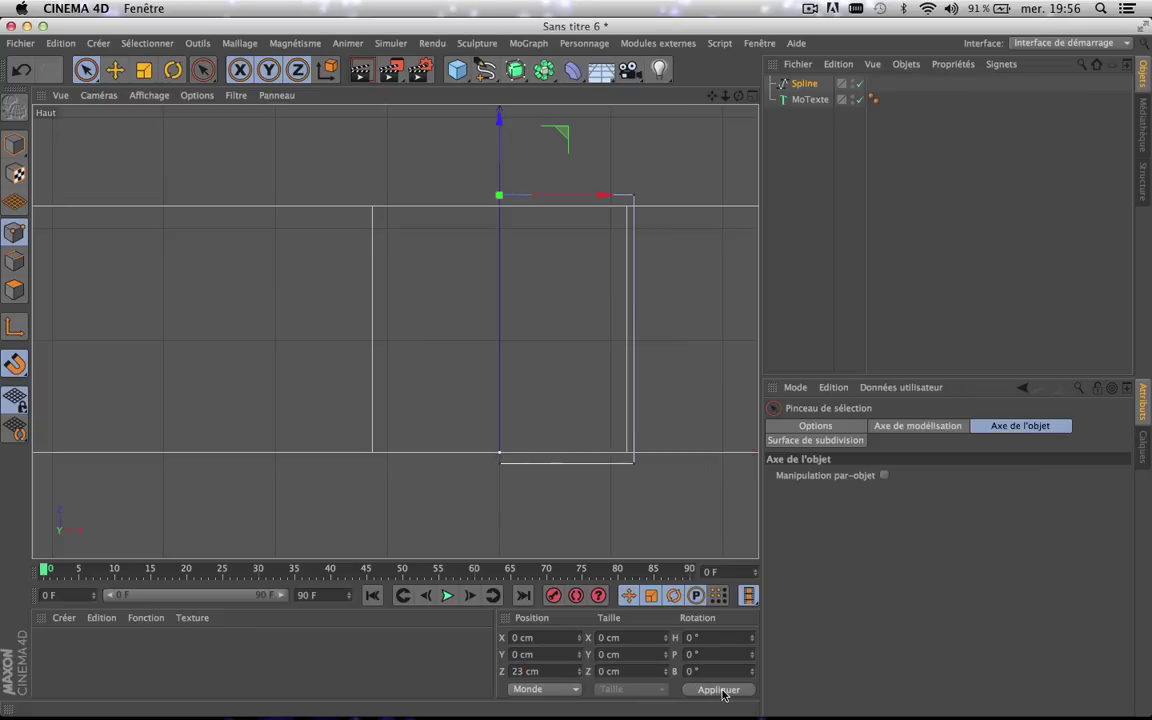
click(630, 195)
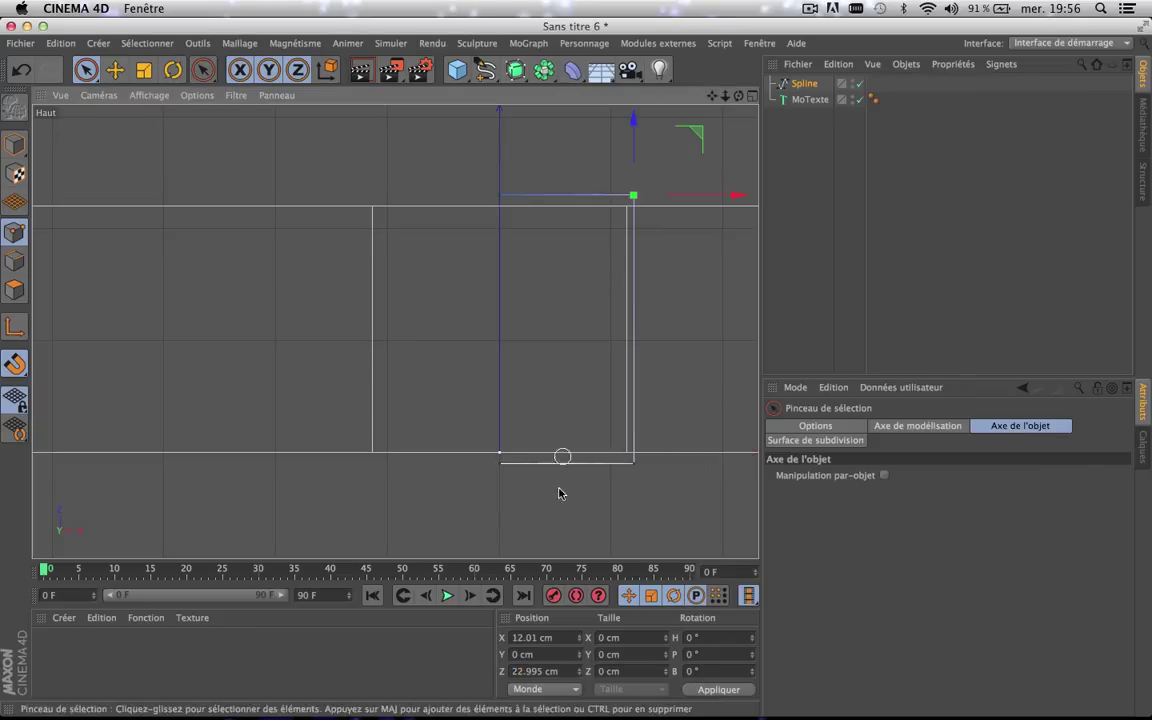
click(541, 671)
text(23)
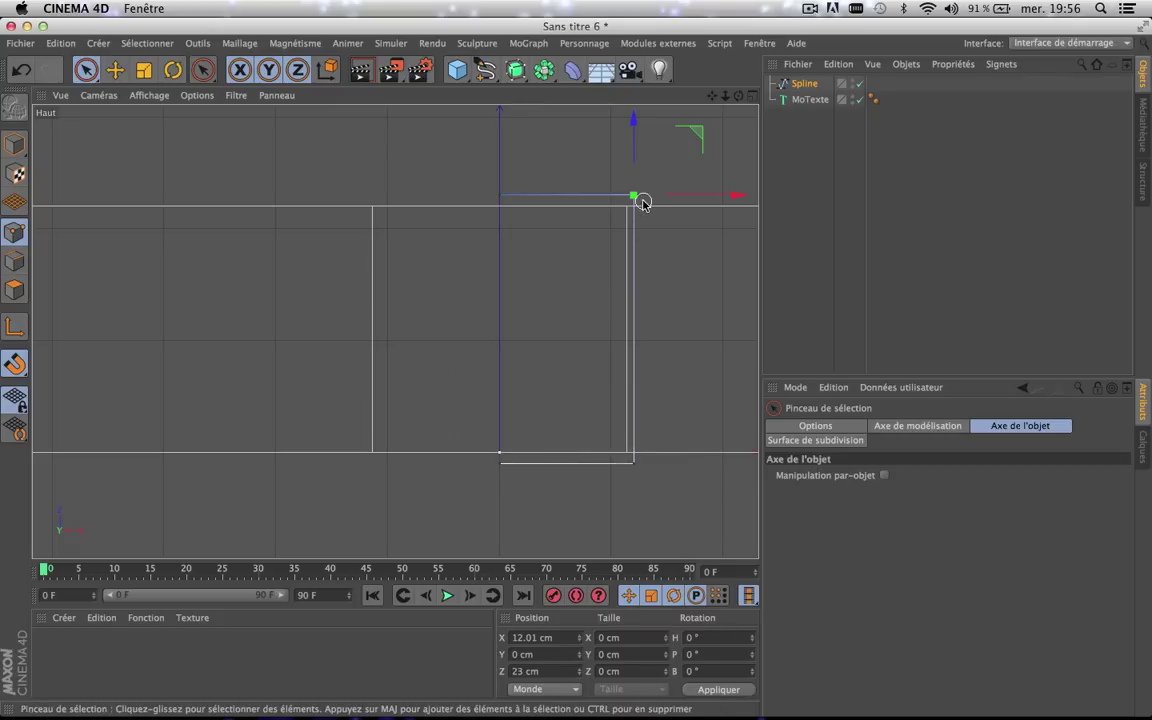
- Set the X position of the spline's front and back corner points beside the stem to 12 cm
click(633, 463)
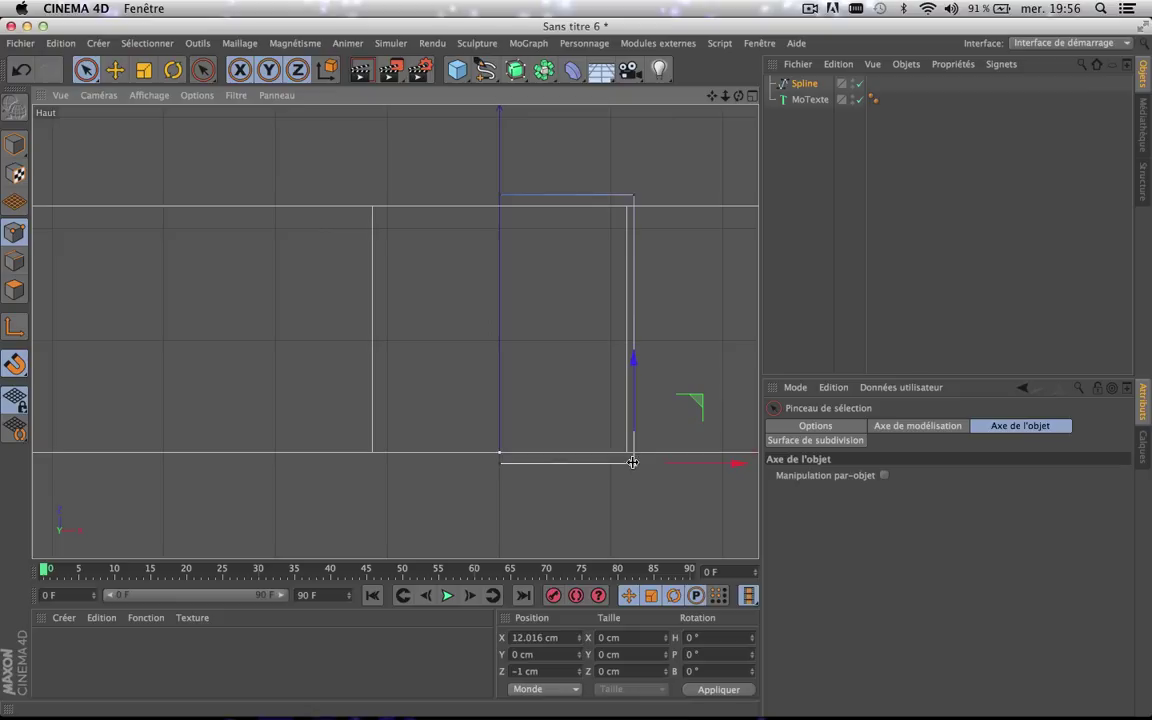
double_click(545, 637)
text(12)
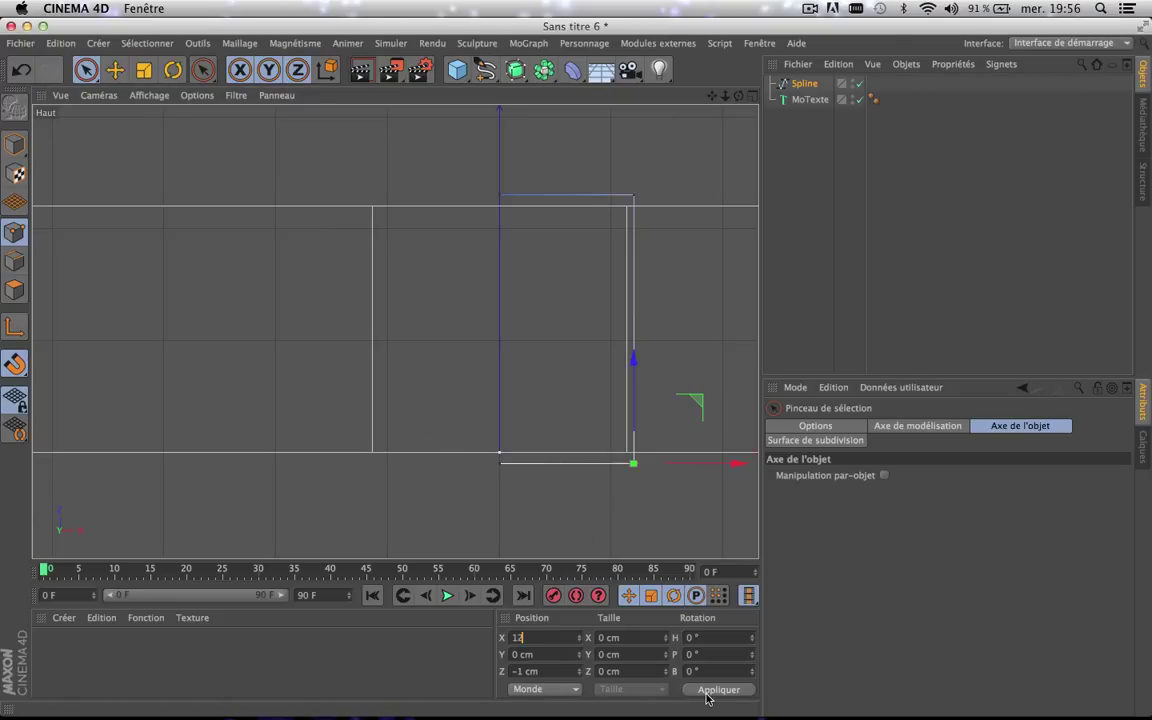
click(707, 690)
click(633, 195)
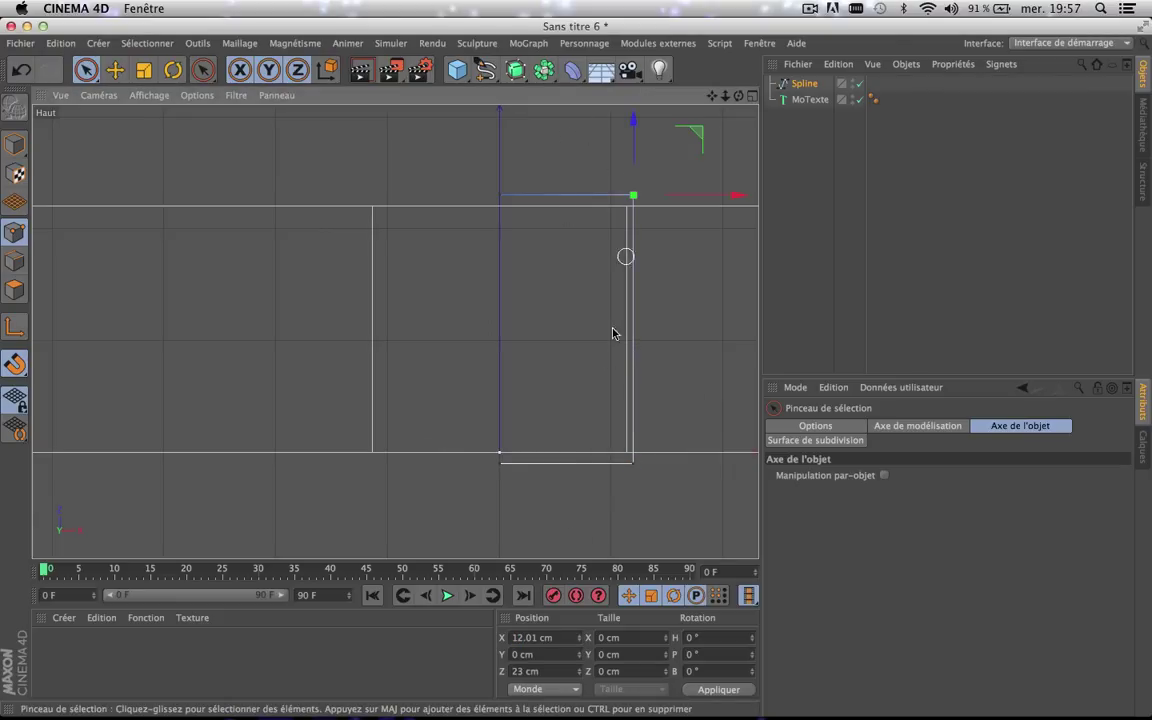
double_click(543, 637)
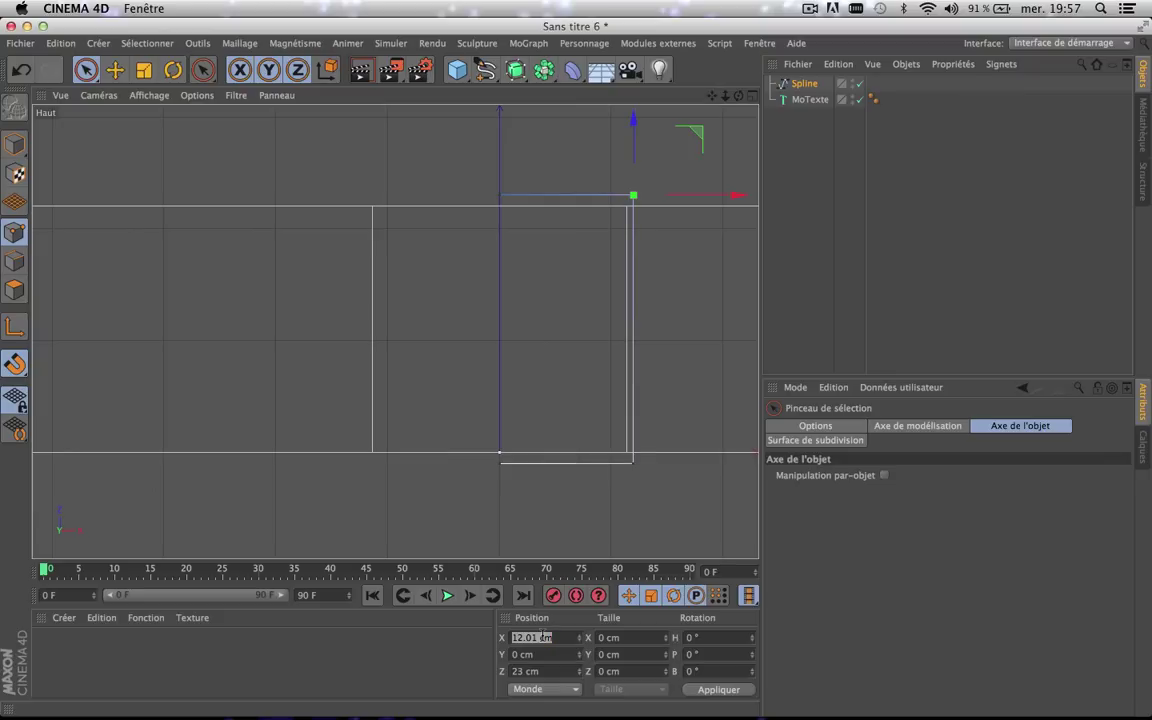
text(1)
- Round the spline's front and back corner points together with a non-linear chamfer of about 0.79 cm radius
shift+click(634, 466)
right_click(666, 424)
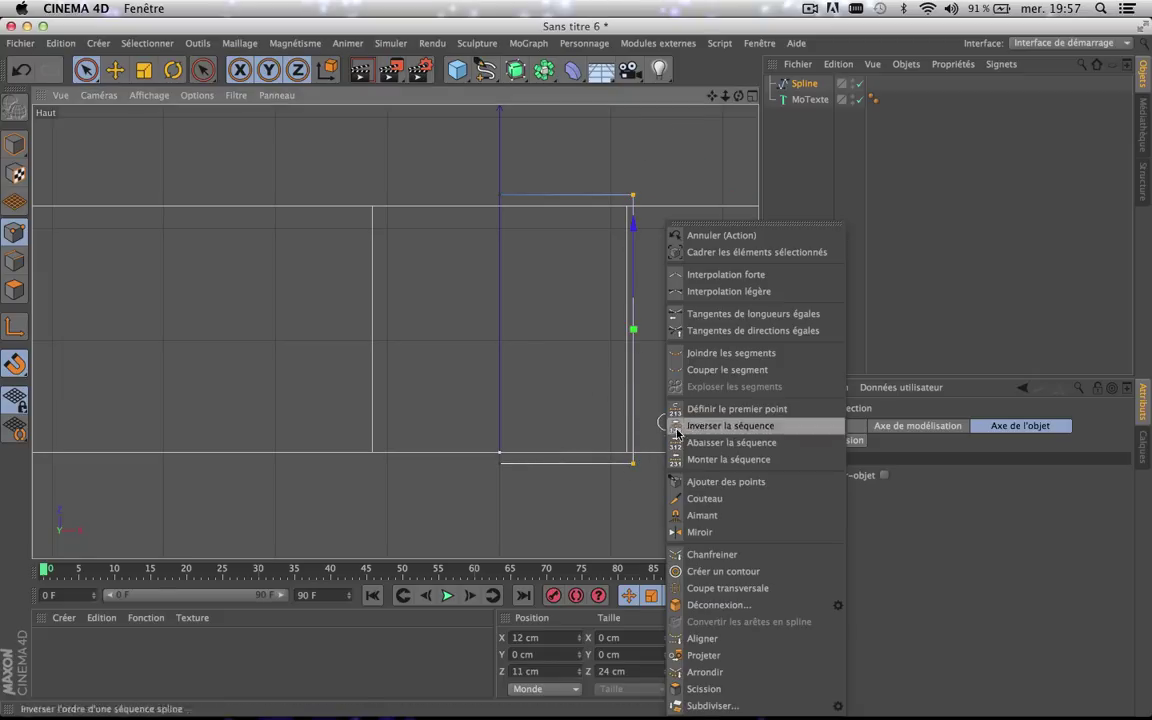
click(713, 555)
scroll(630, 466, up, 8)
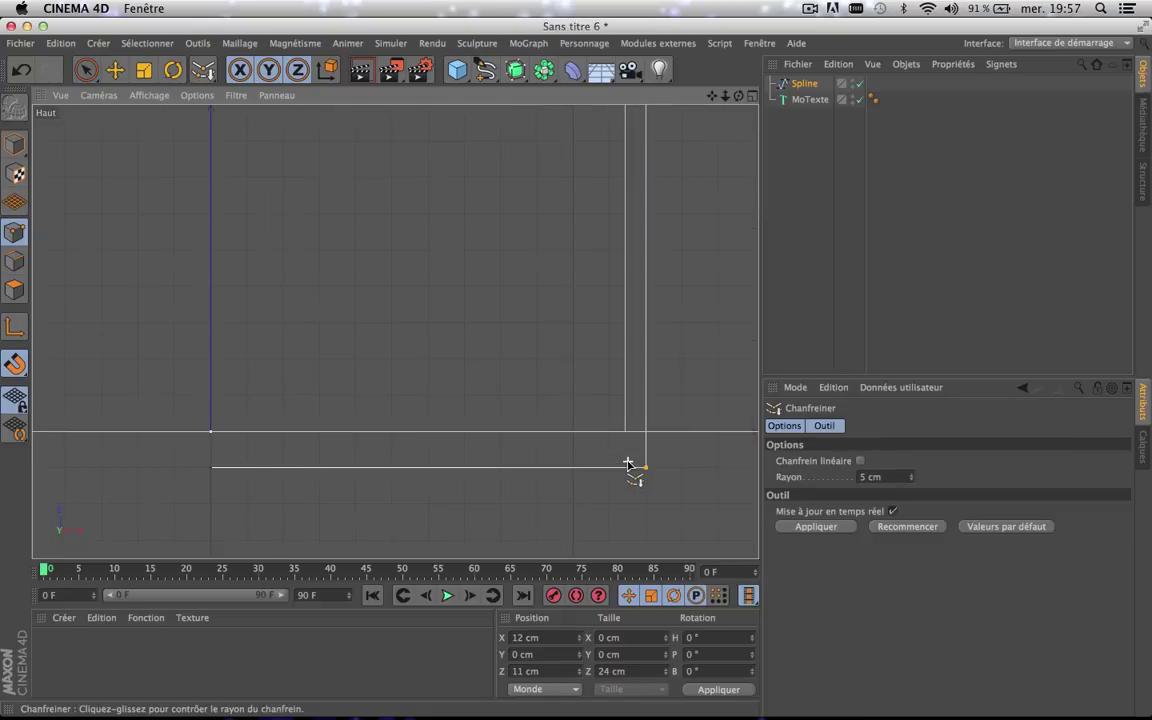
drag(673, 474, 750, 474)
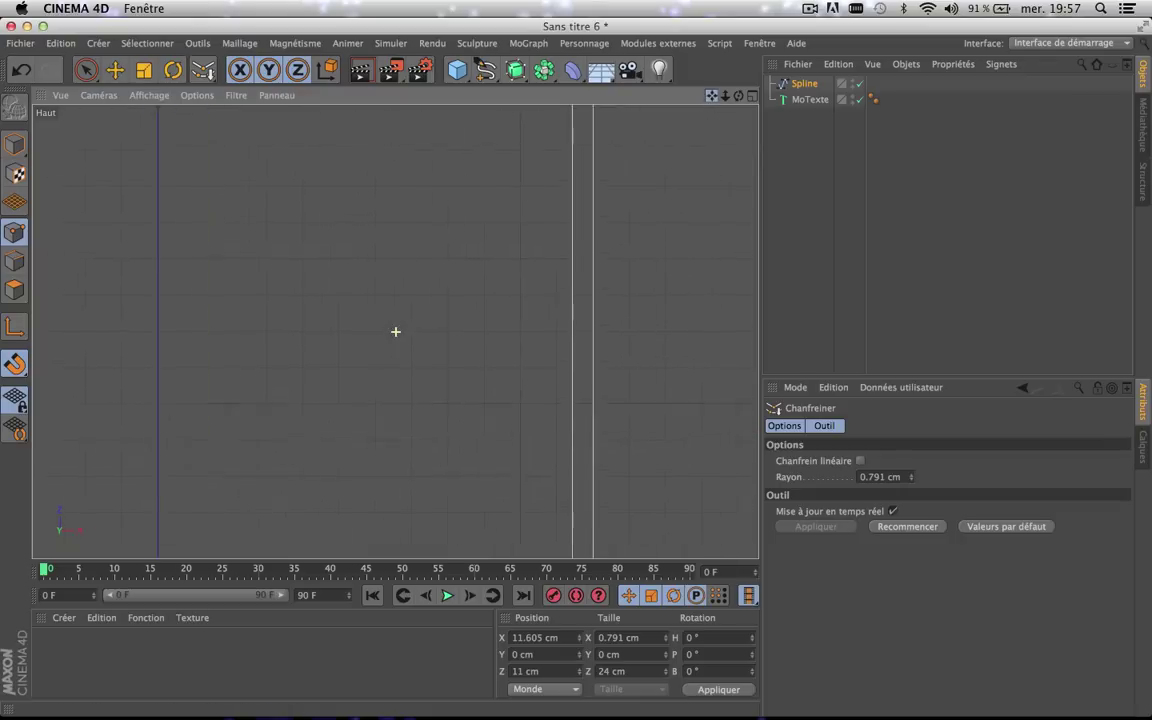
mouse_move(640, 150)
alt+middle_down()
mouse_move(617, 250)
mouse_move(625, 137)
alt+middle_up()
scroll(459, 303, down, 5)
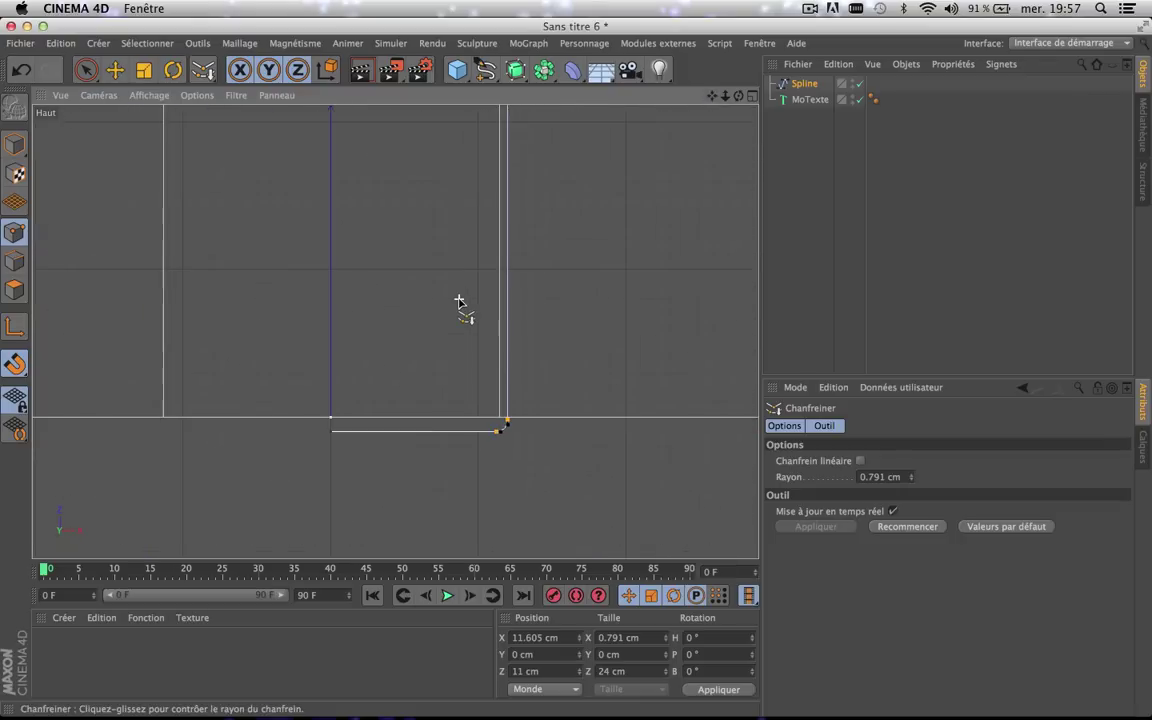
drag(711, 96, 758, 201)
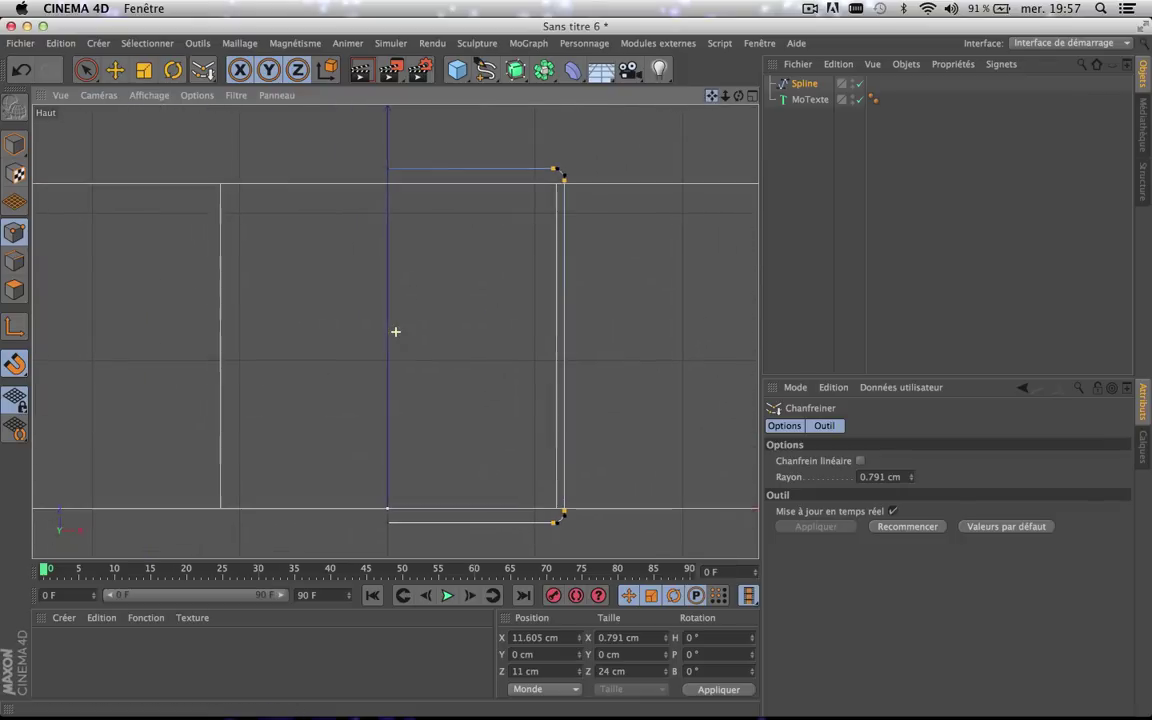
- Subdivide the spline's front and back straight segments, between the centre axis and the rounded corners, three times
click(85, 69)
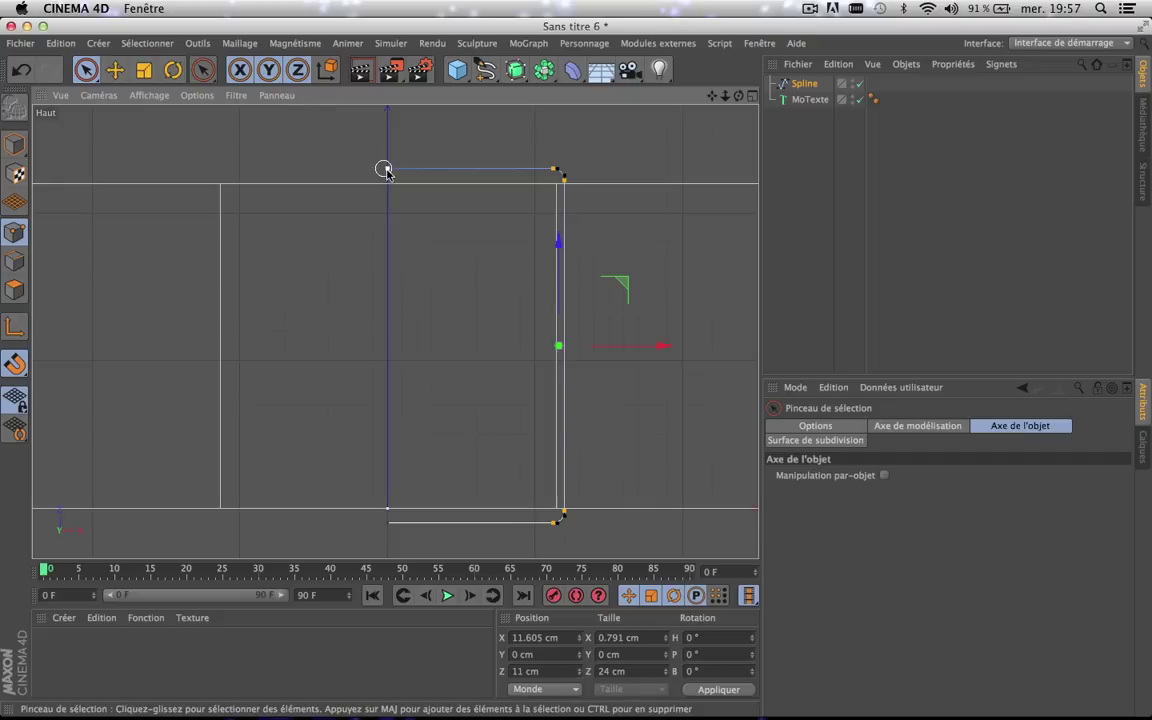
click(386, 170)
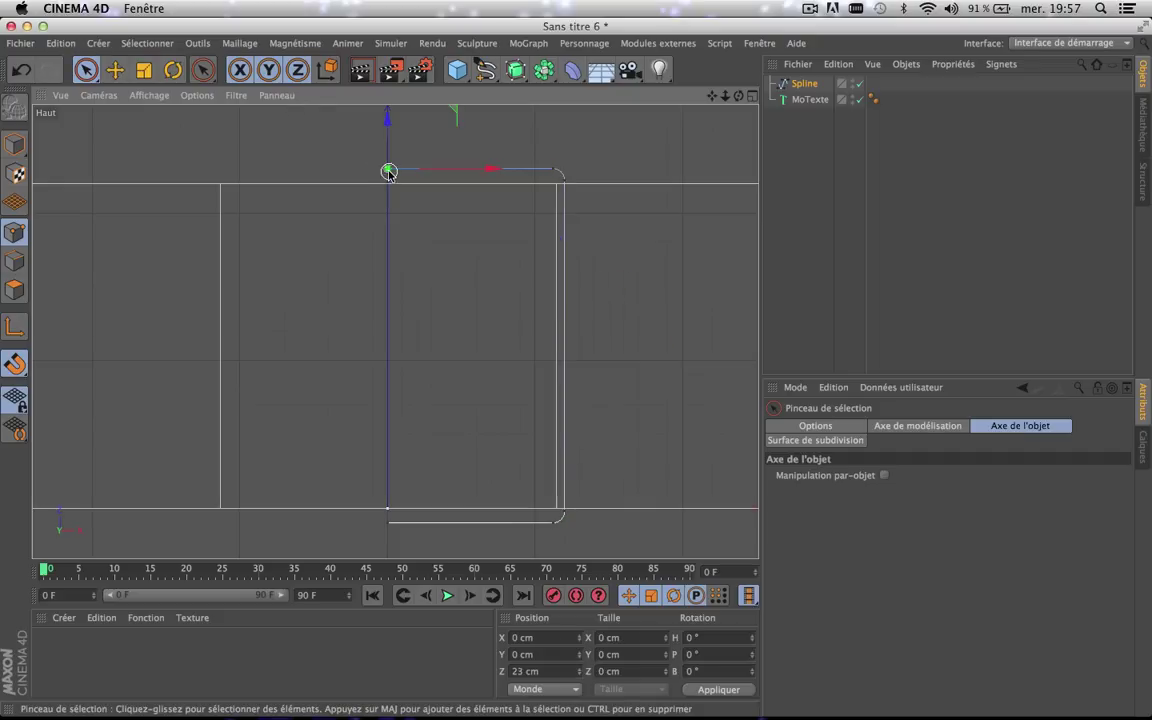
shift+click(553, 170)
shift+click(388, 522)
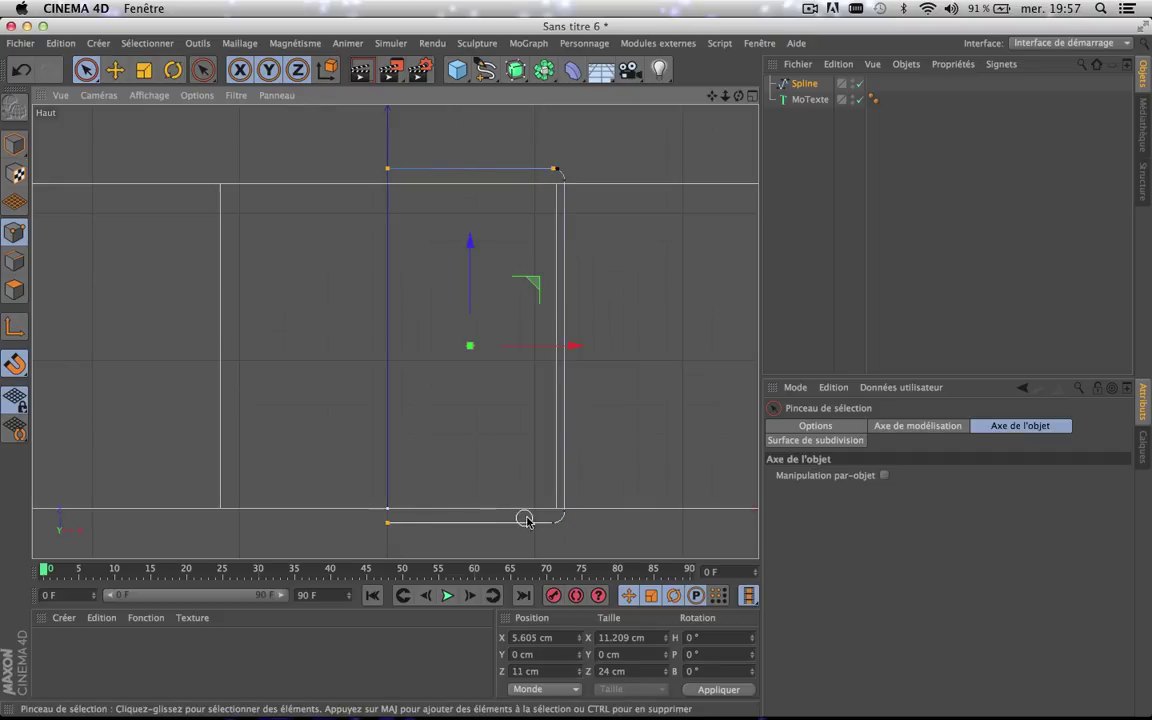
right_click(477, 462)
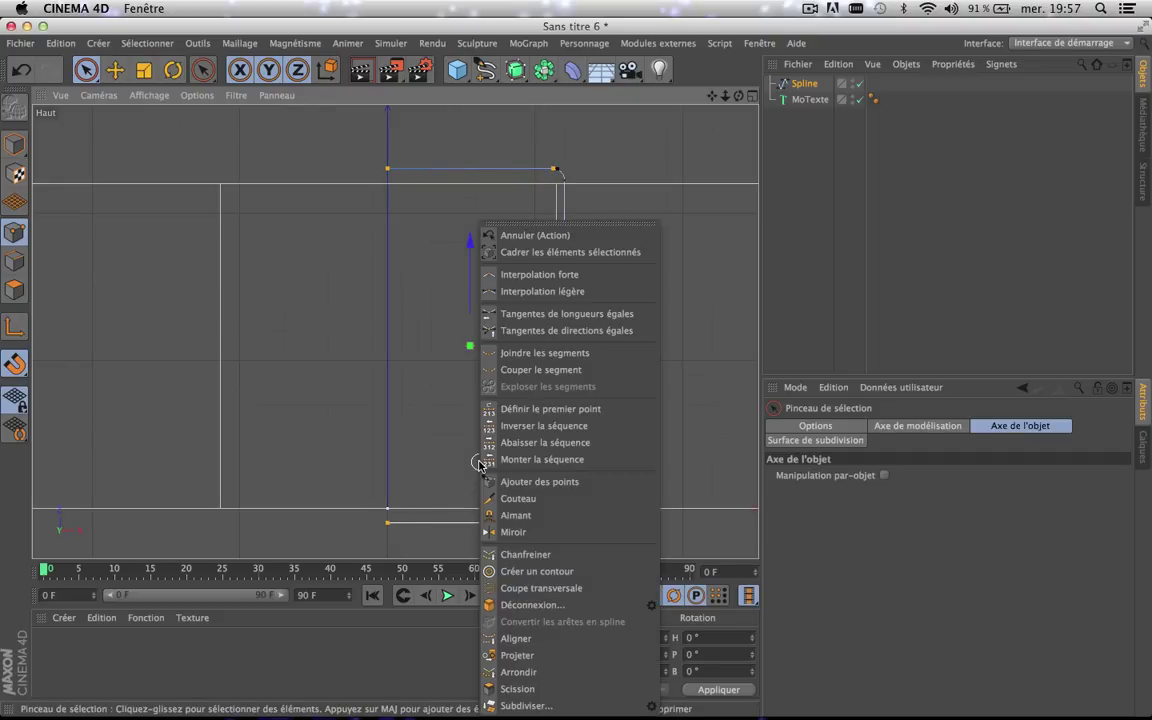
click(531, 706)
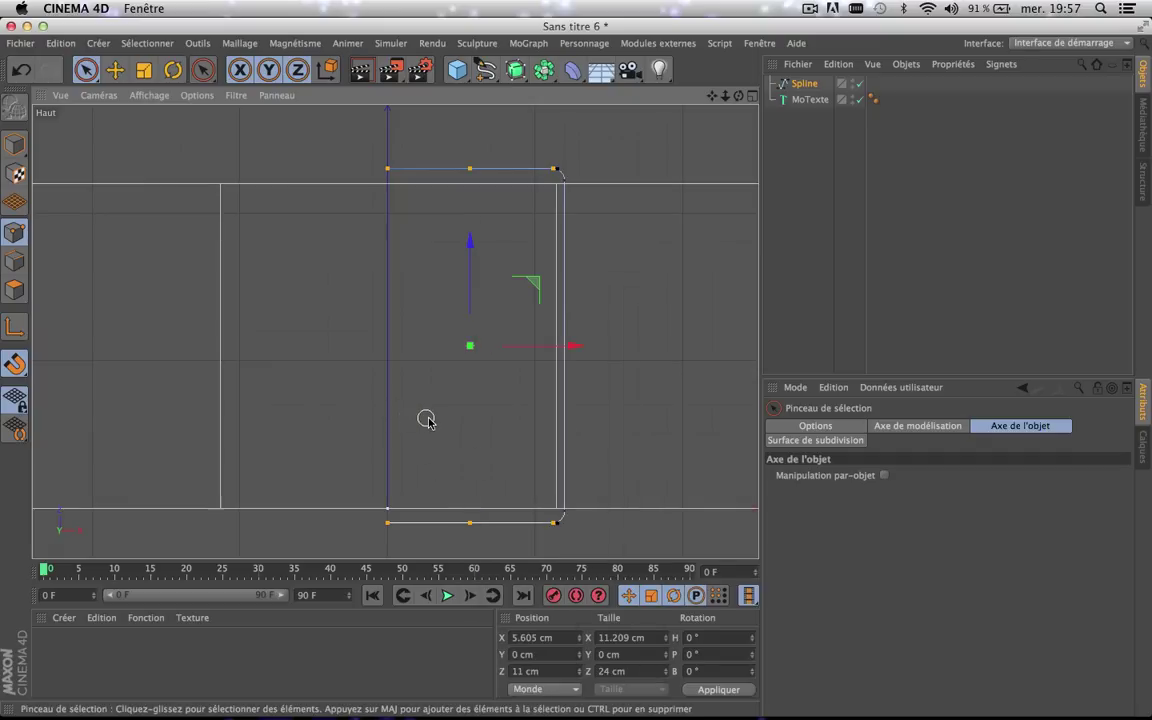
right_click(428, 417)
click(476, 706)
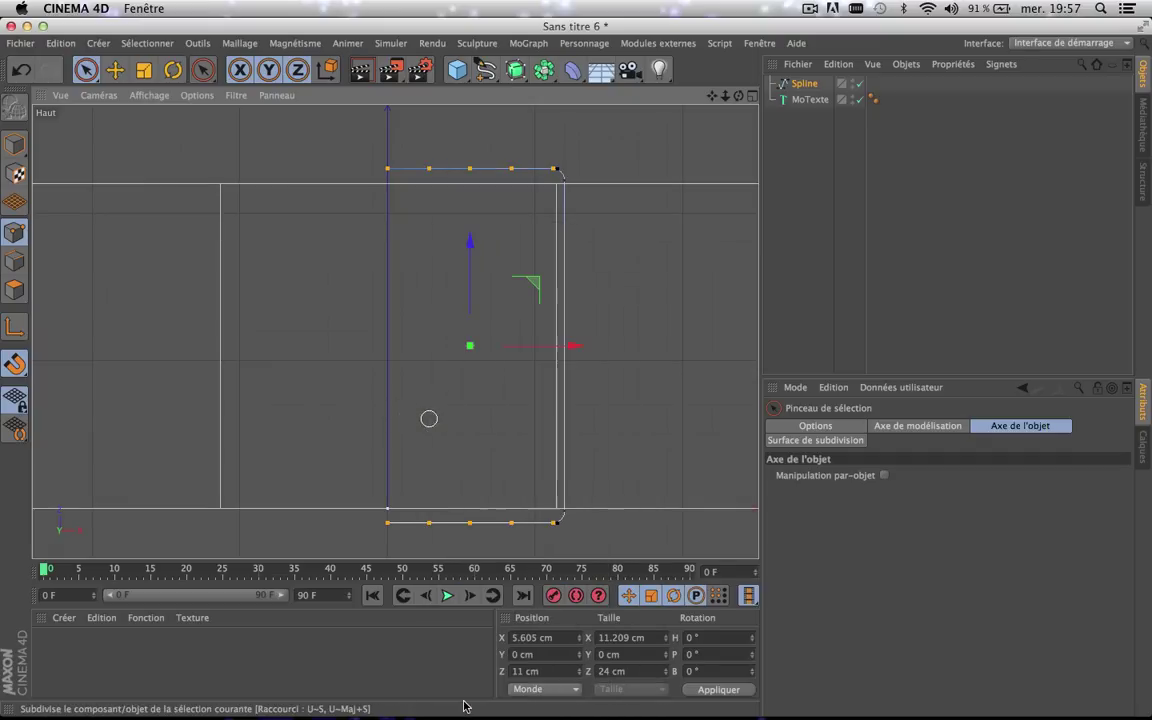
right_click(443, 380)
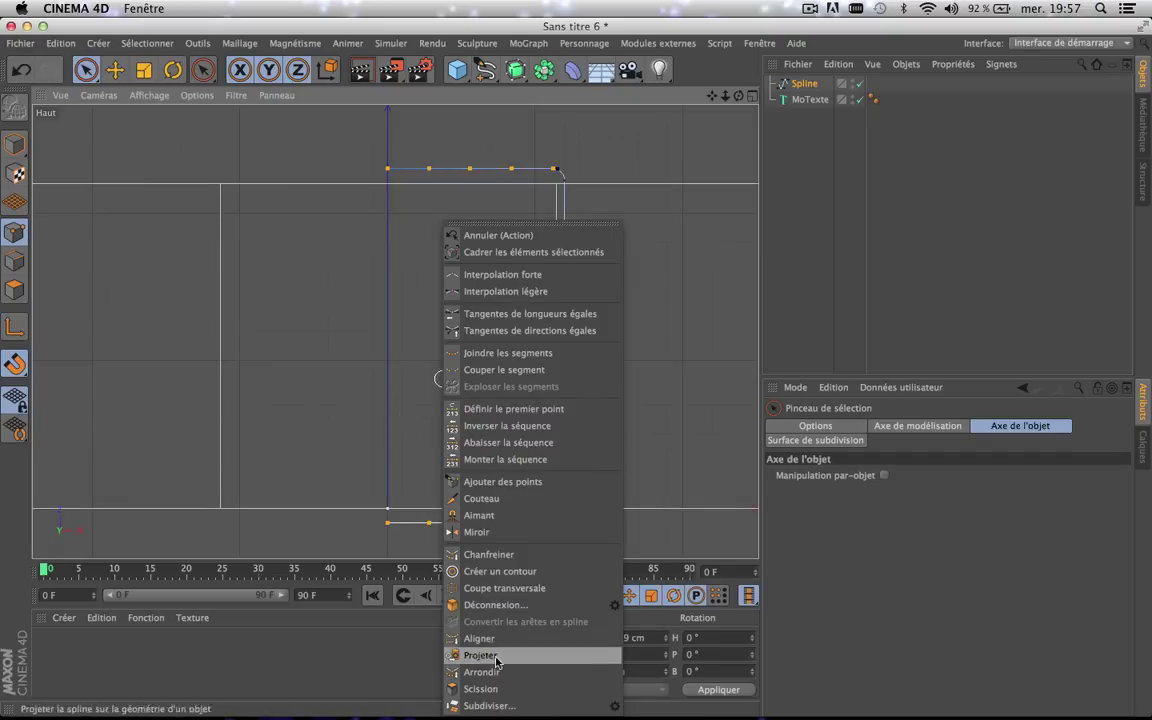
click(478, 705)
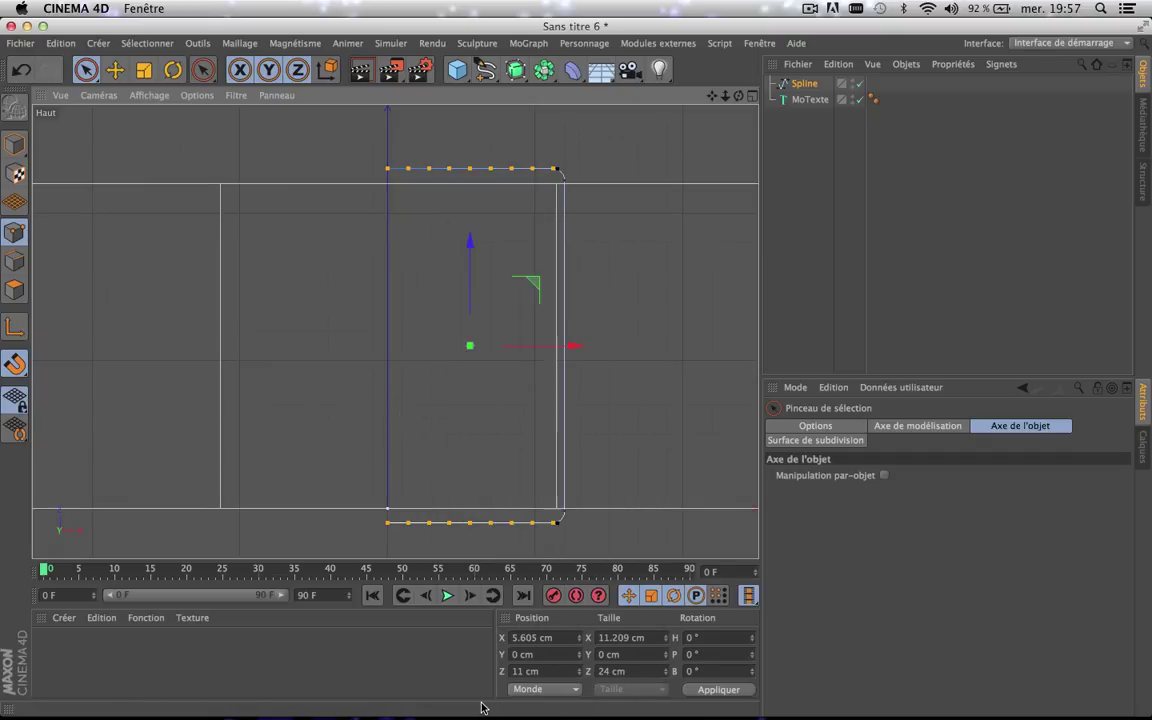
- Subdivide the spline's long side segment between the two rounded corners three times and clear the point selection
click(564, 179)
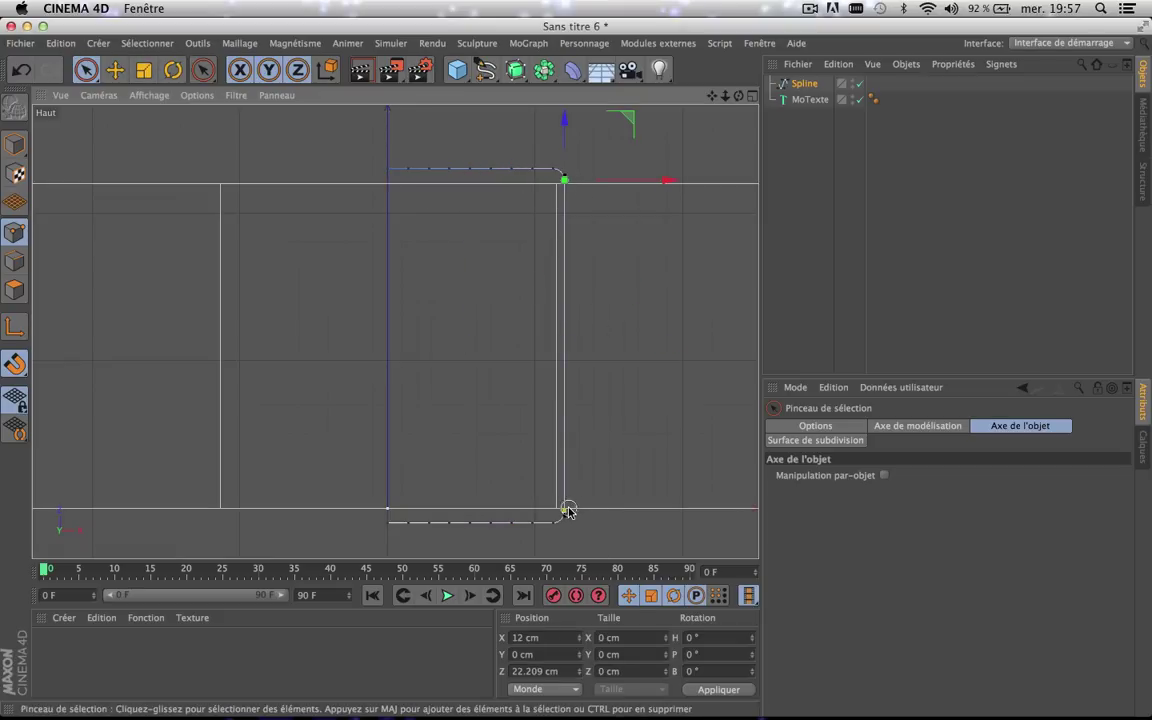
shift+click(565, 512)
right_click(627, 424)
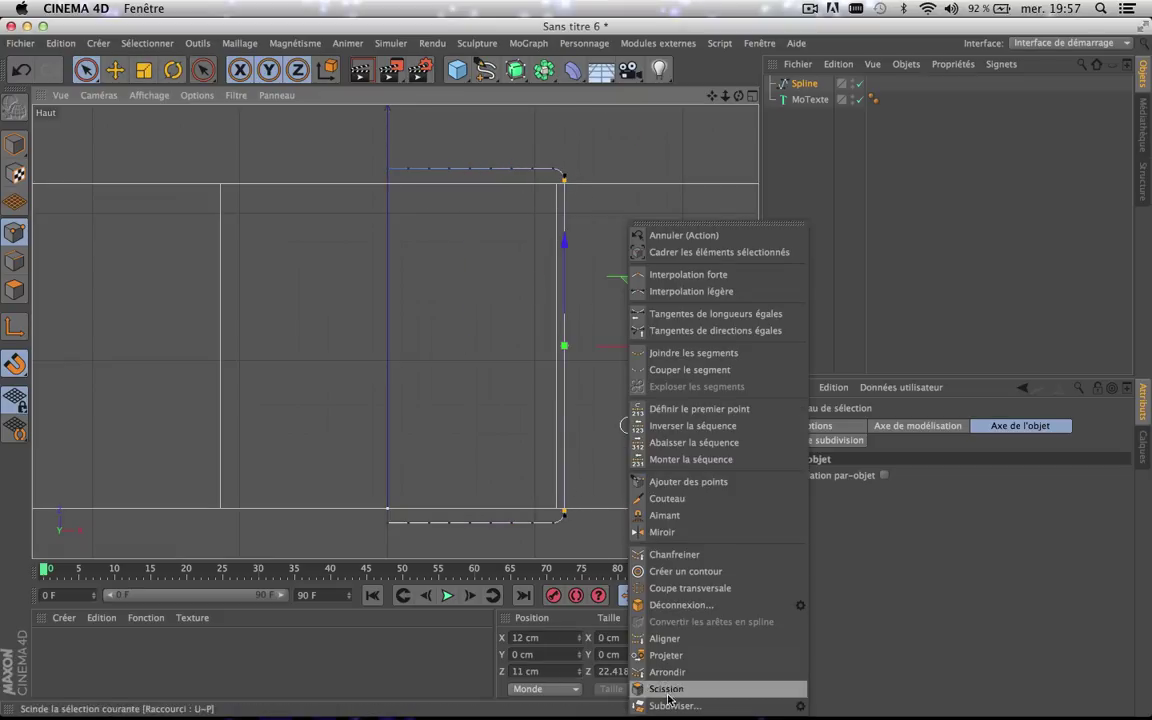
click(668, 689)
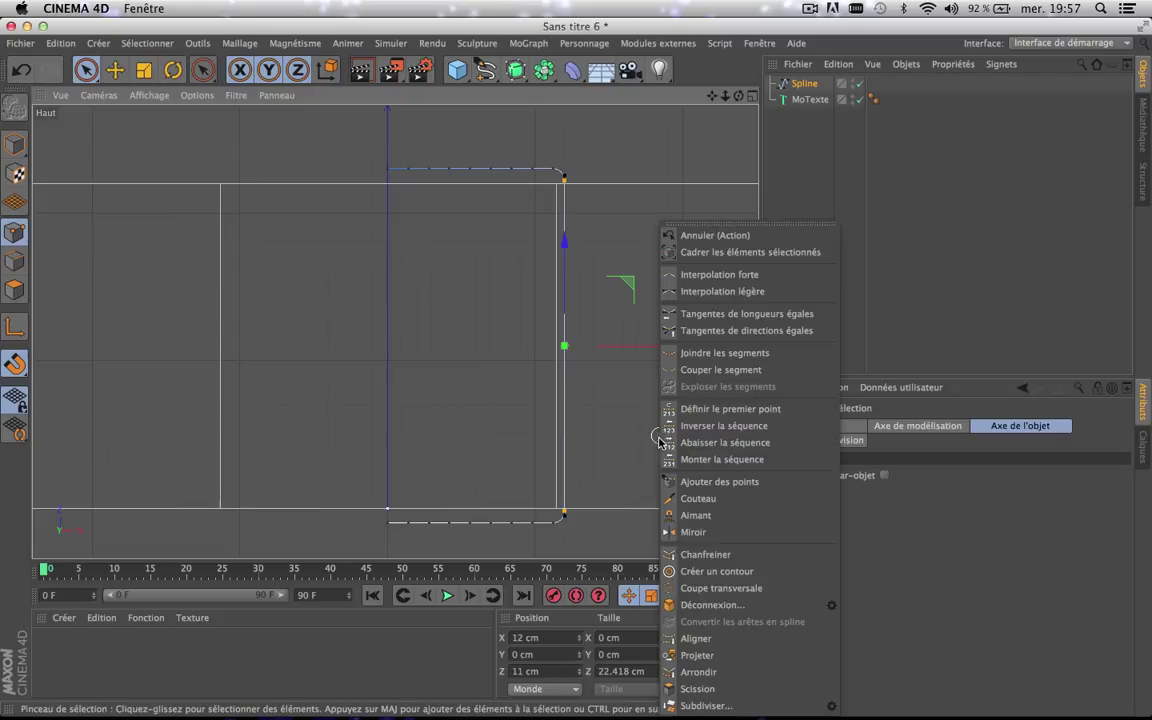
click(703, 706)
right_click(658, 460)
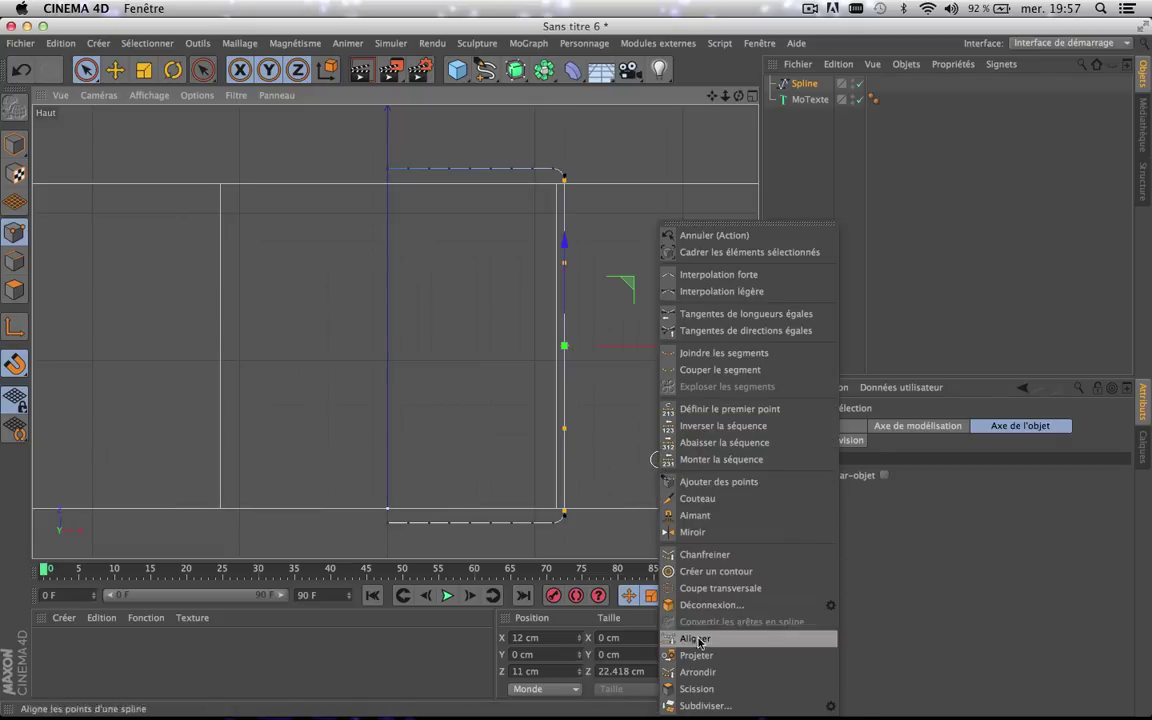
click(703, 706)
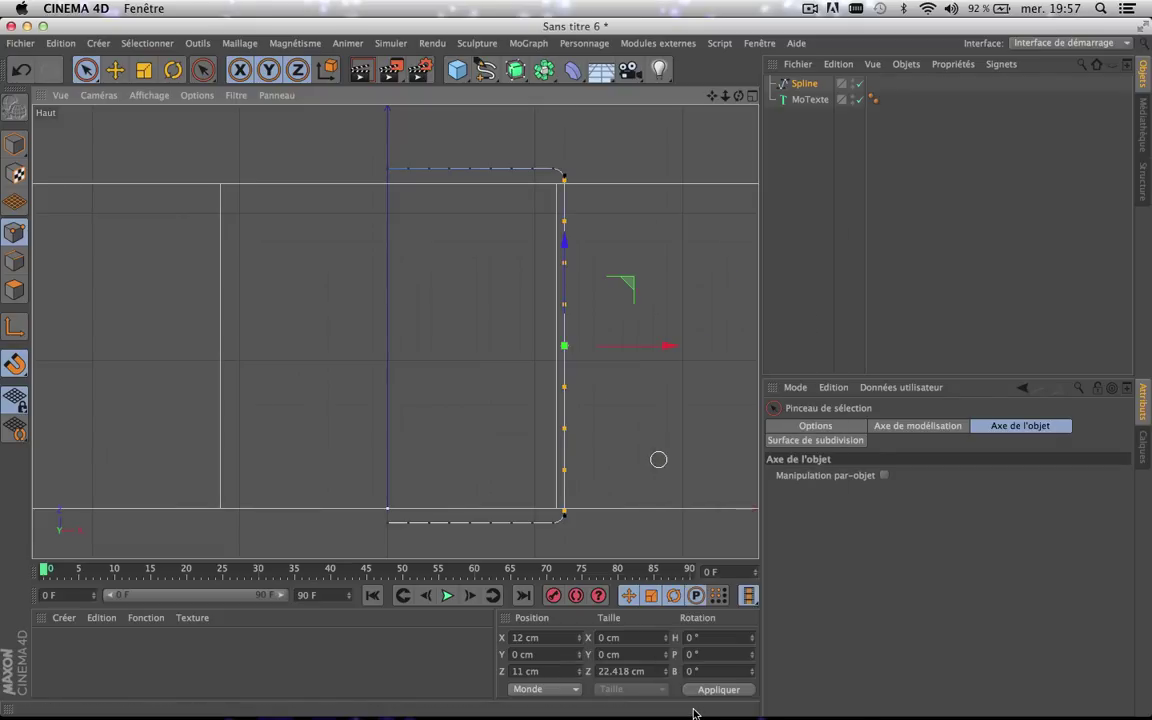
click(613, 413)
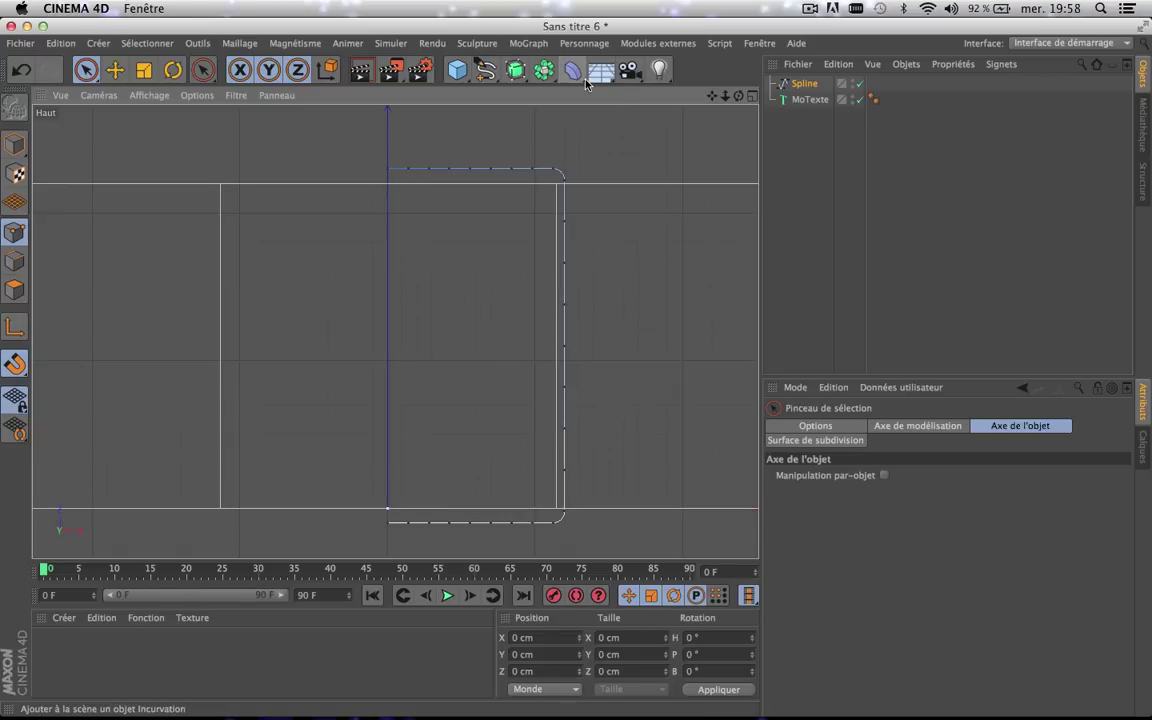
- Add a Bend deformer as a child of the spline and scale it uniformly down to about 26.5 cm
drag(573, 72, 606, 94)
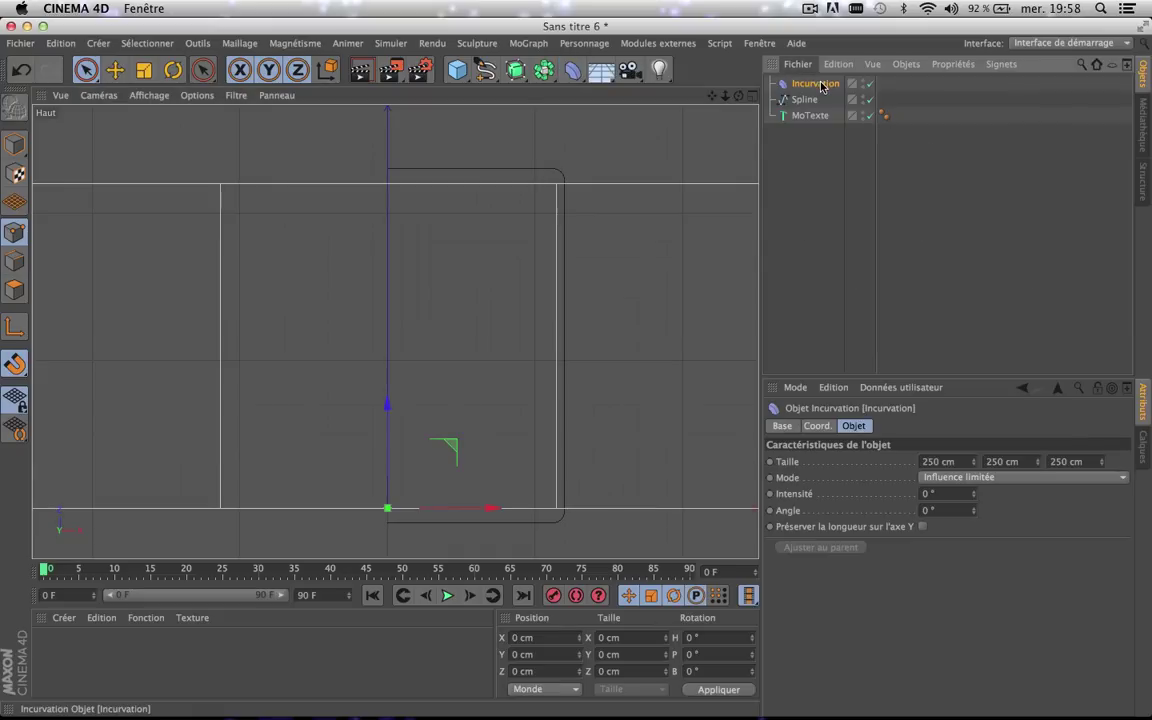
drag(815, 83, 812, 102)
scroll(618, 139, down, 6)
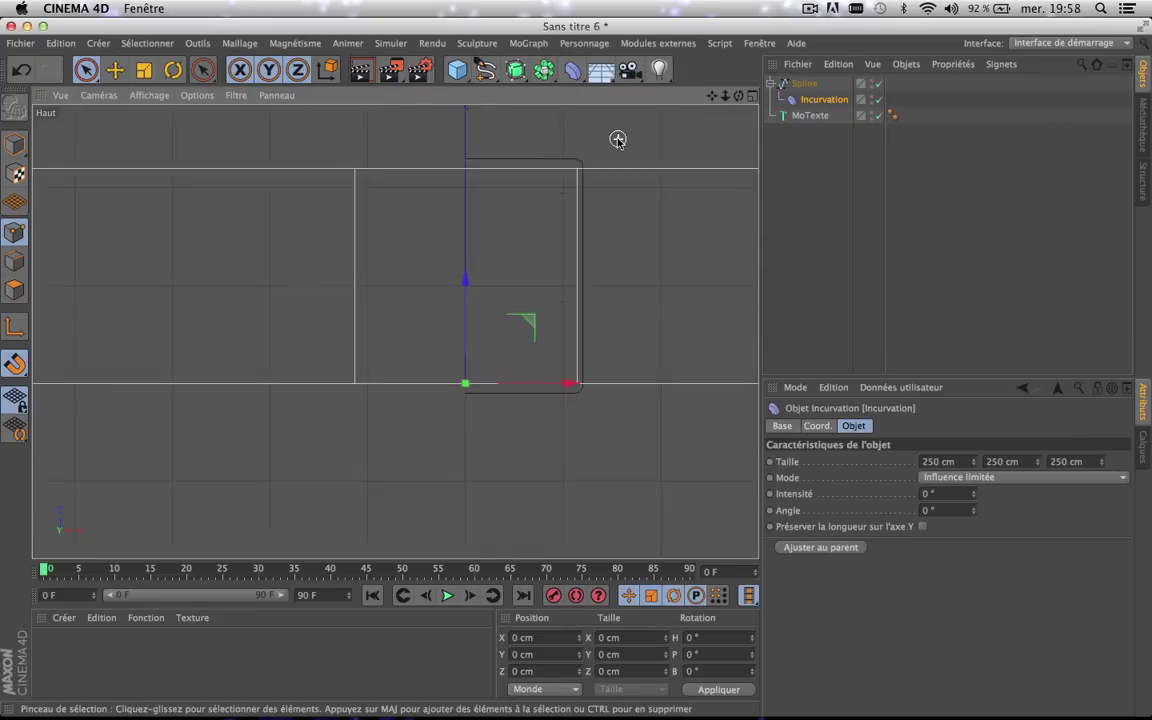
drag(714, 101, 396, 329)
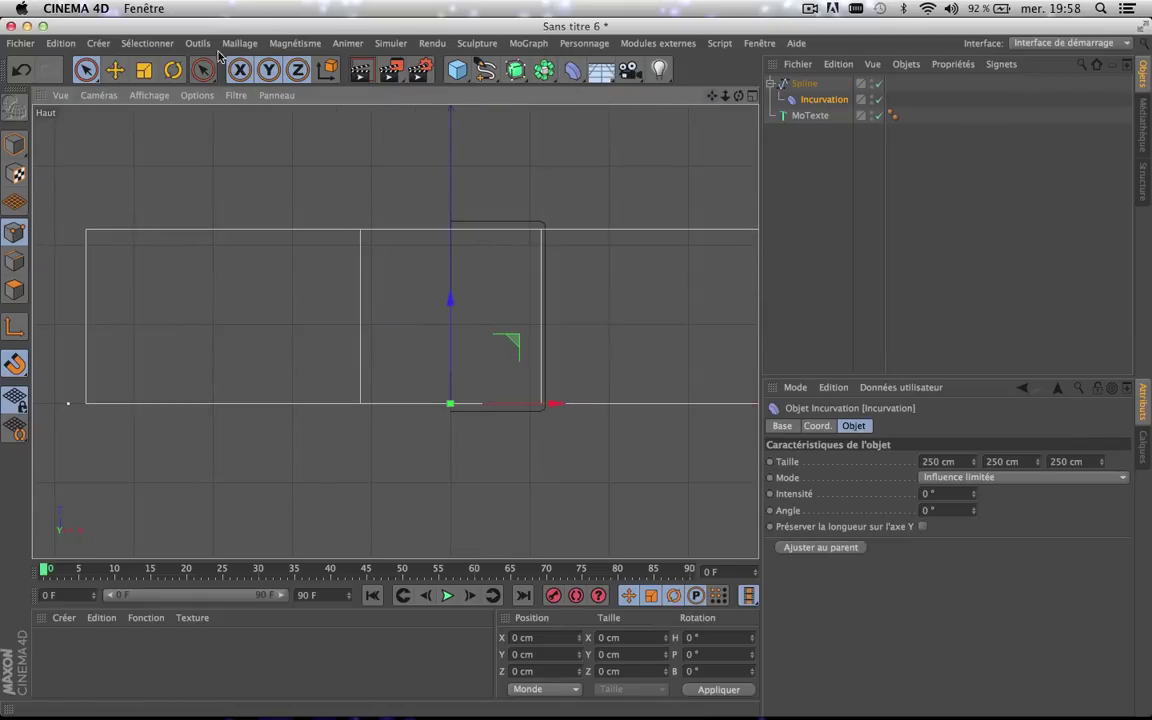
key(t)
drag(702, 167, 282, 462)
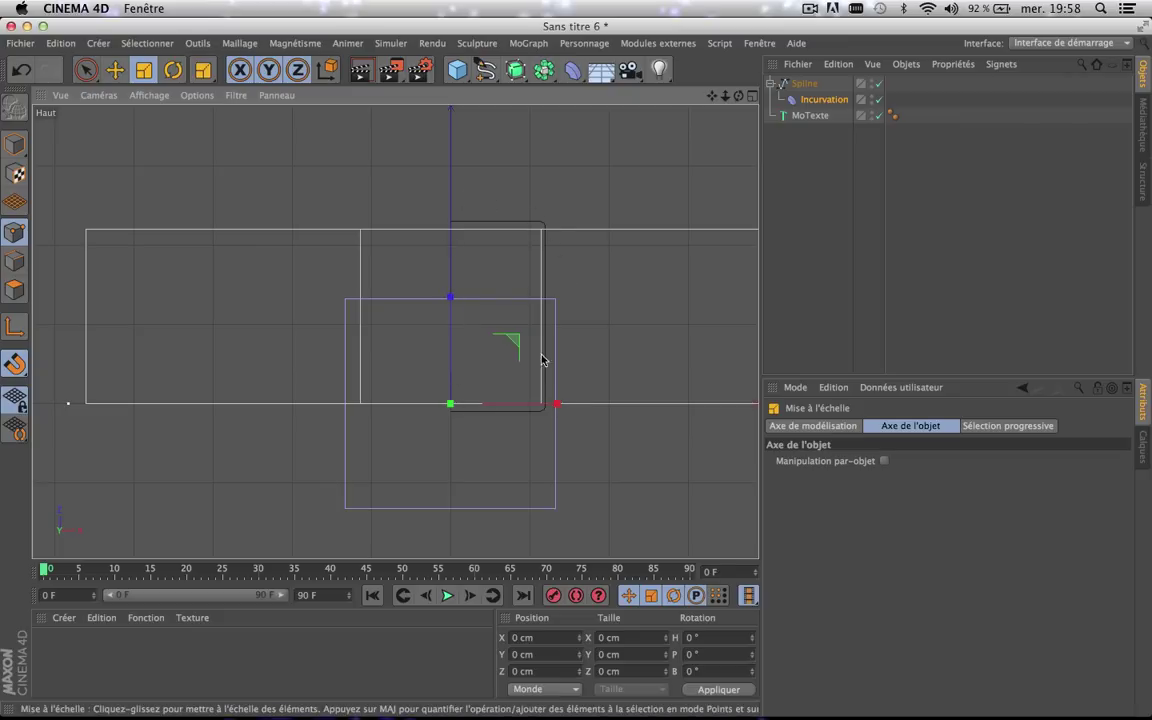
click(827, 100)
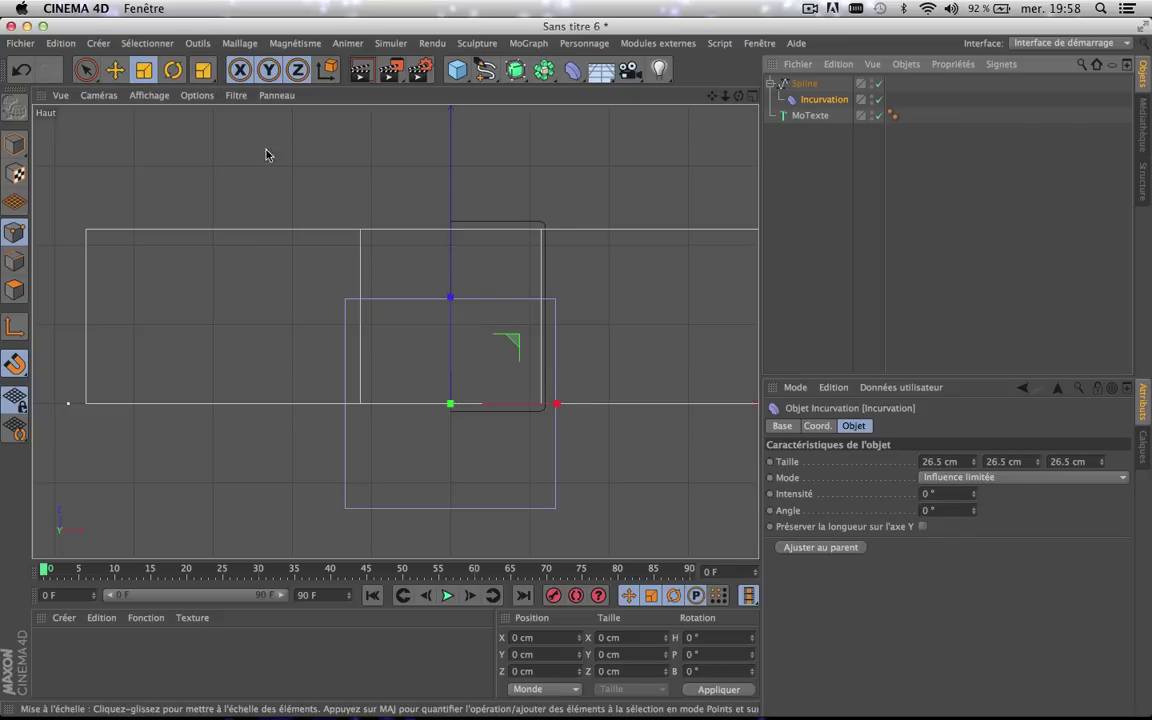
- Move the Bend deformer over the half-stem spline, to about X 7 cm and Z 10.8 cm
key(e)
drag(450, 334, 453, 250)
drag(548, 318, 594, 322)
key(super+z)
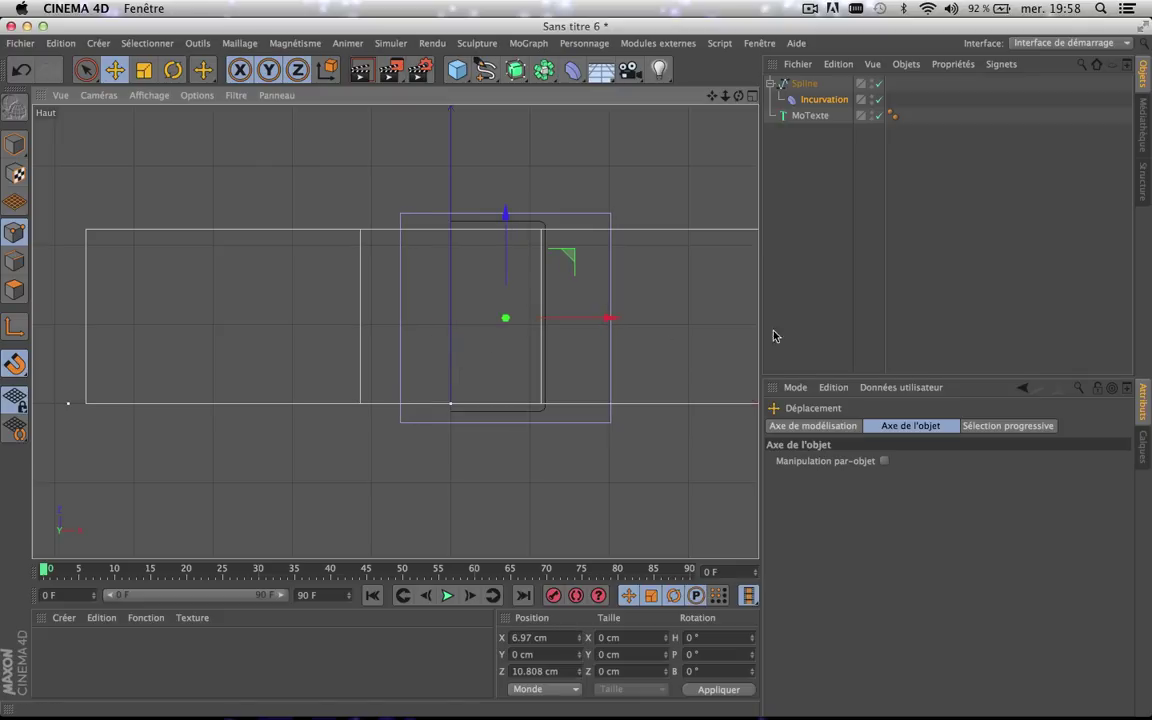
- Set the Bend deformer's Z size to 25.5 cm
click(845, 101)
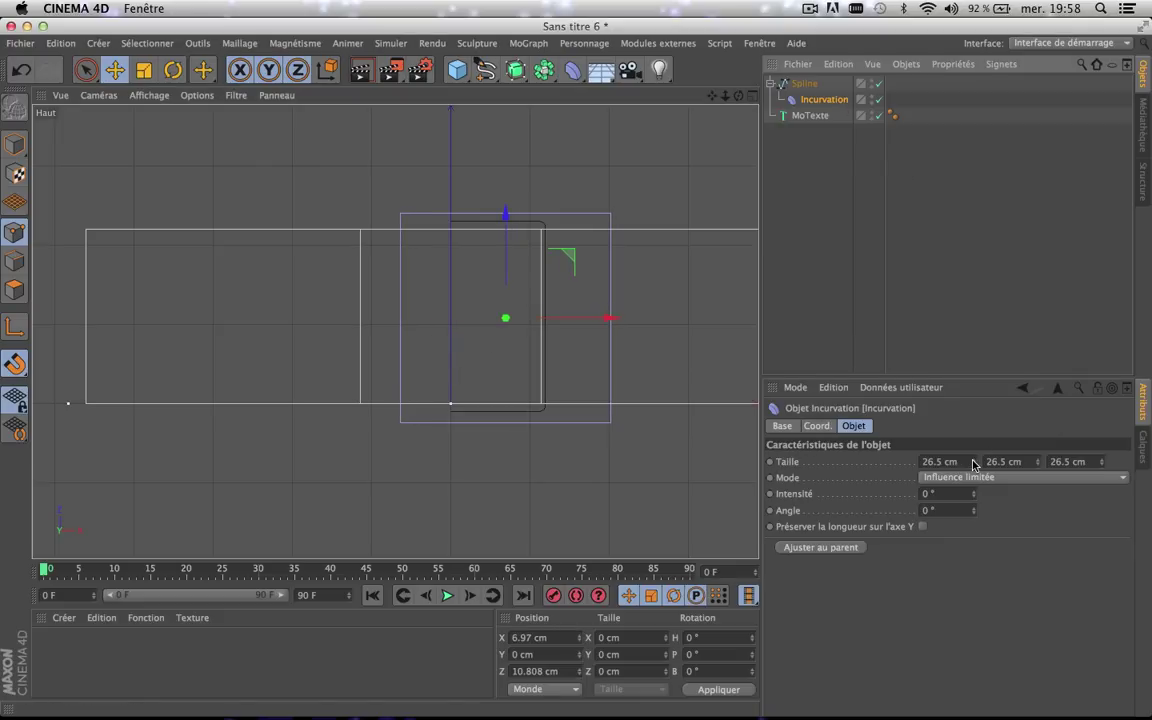
click(1101, 465)
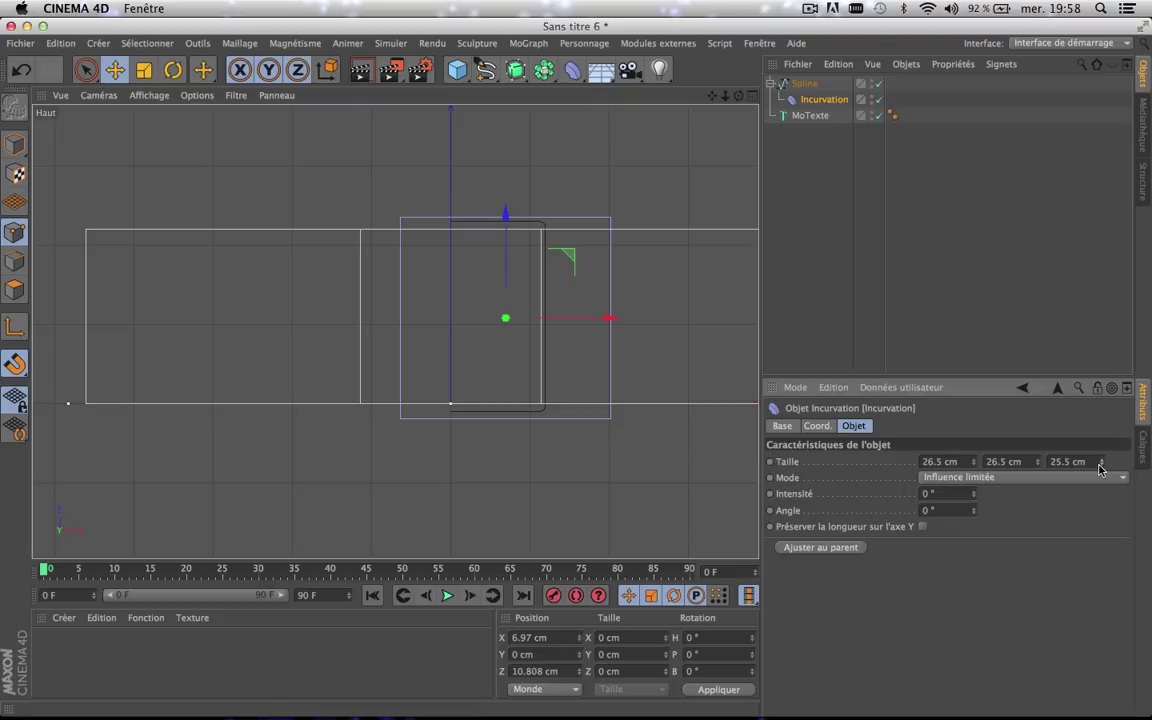
- Set the Bend deformer's Z size to 25 cm
click(1101, 465)
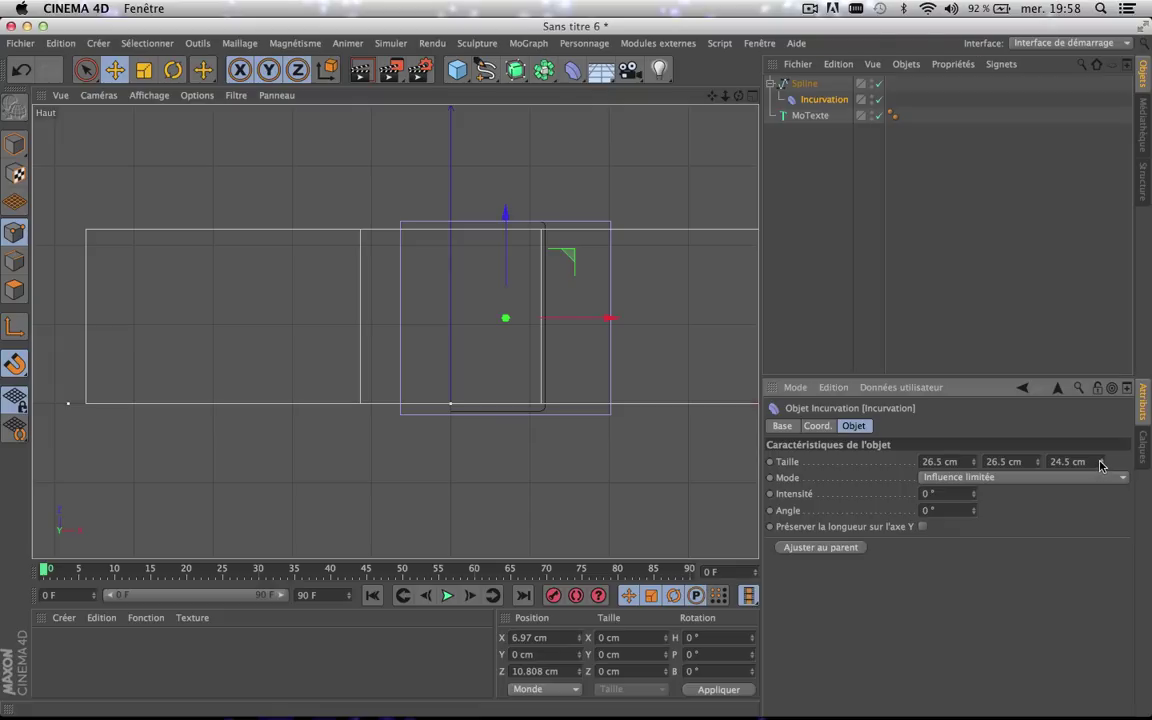
click(1101, 458)
click(1083, 461)
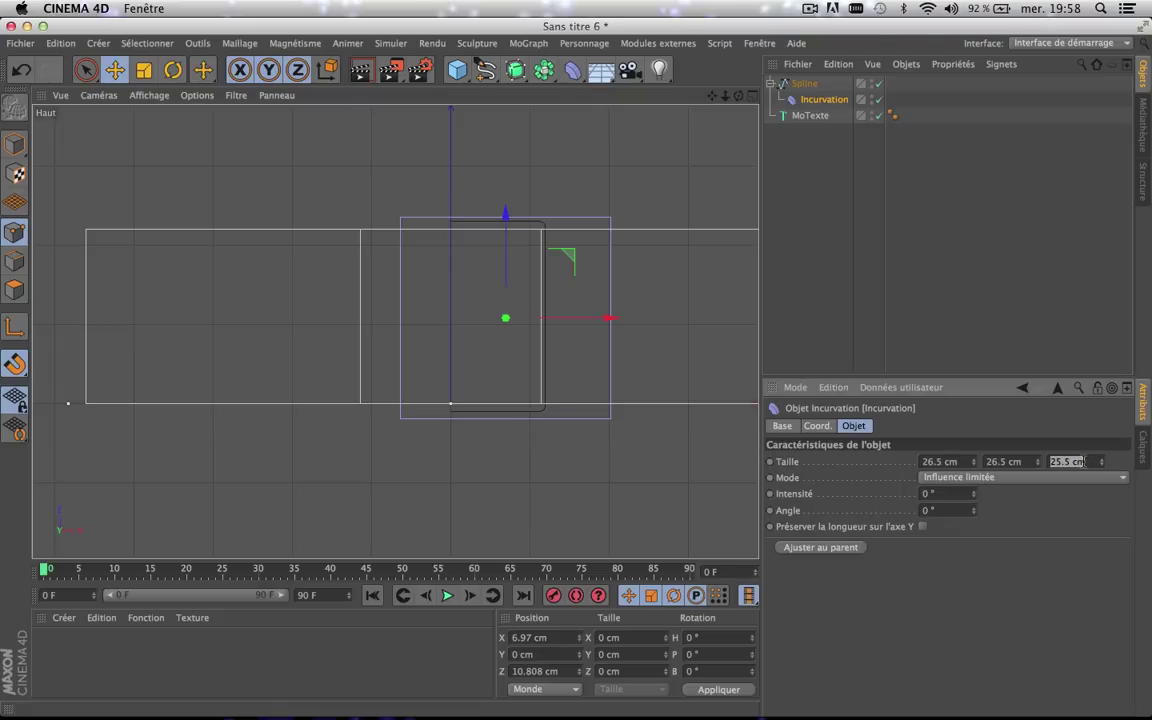
text(25)
key(Return)
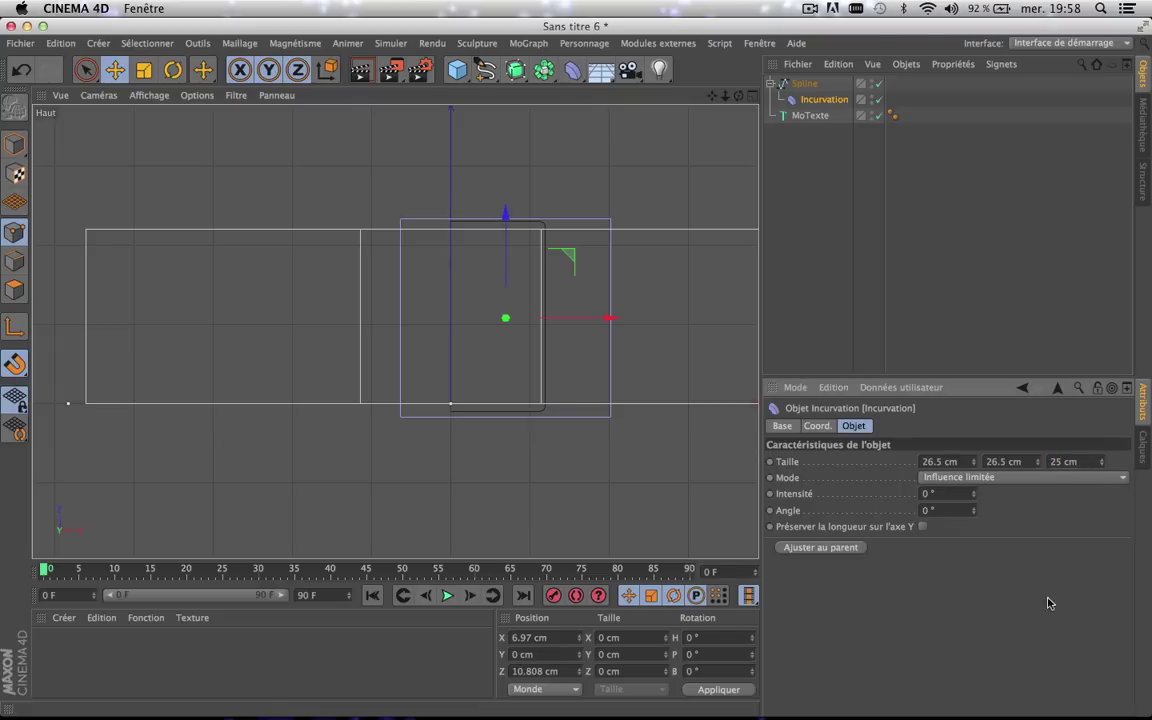
- Set the Bend deformer's Z position to 11 cm
click(818, 426)
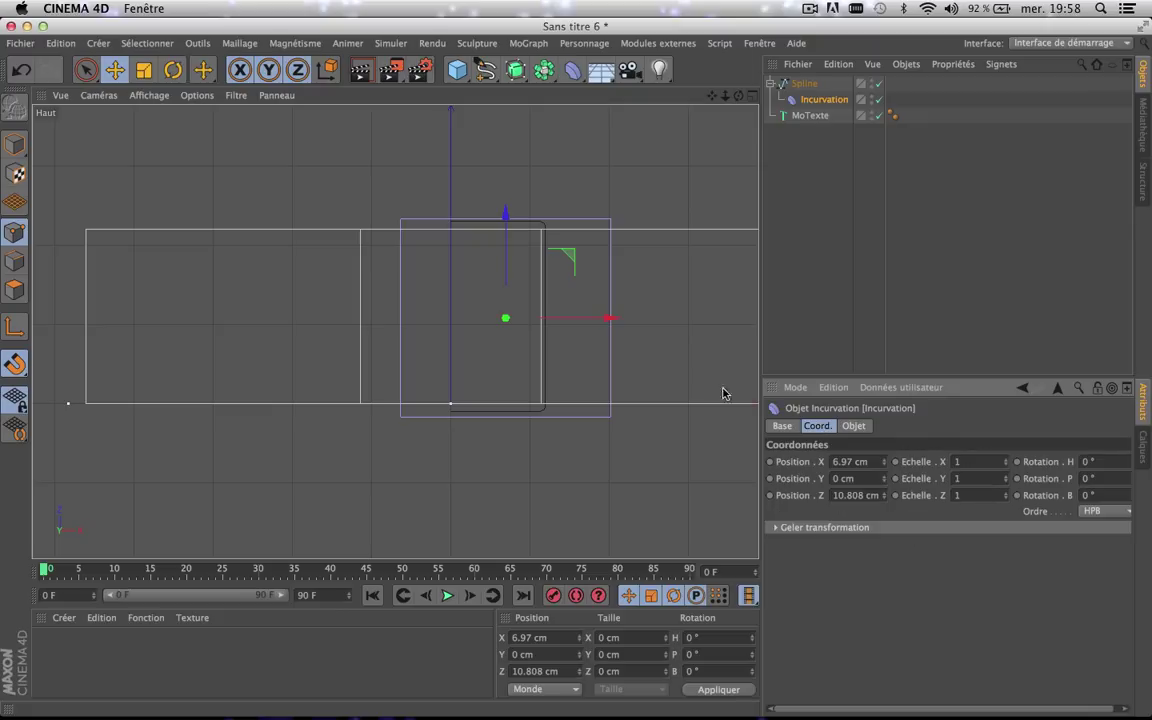
click(858, 495)
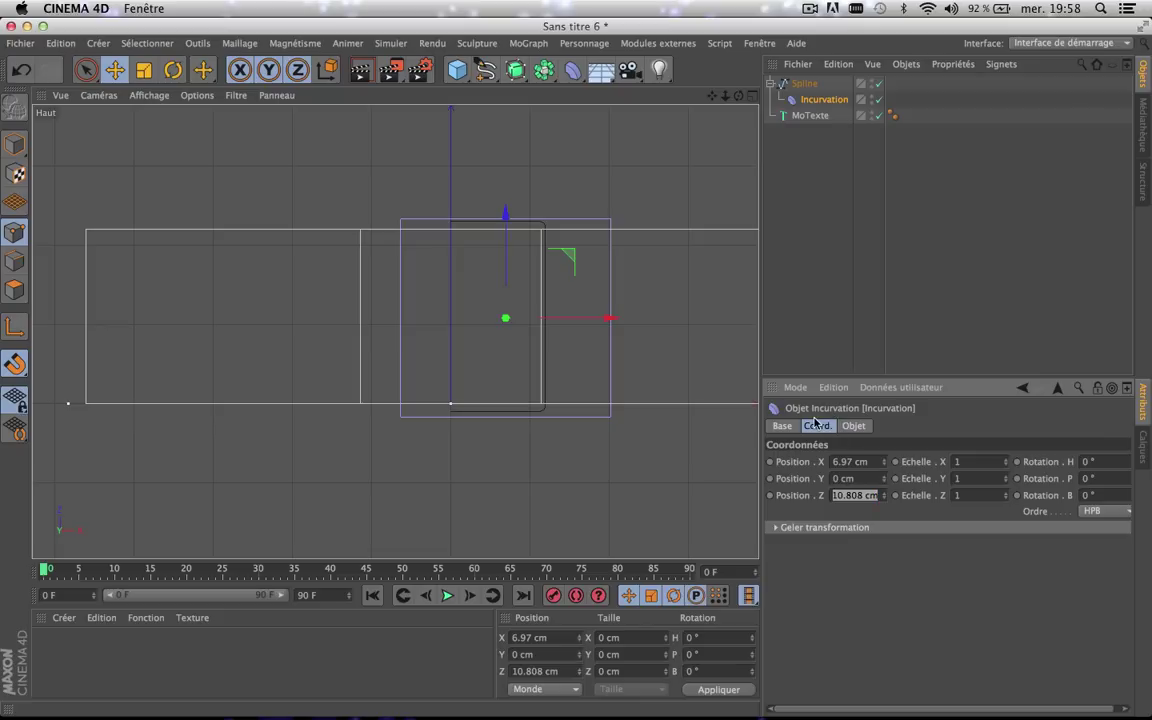
text(11)
key(Return)
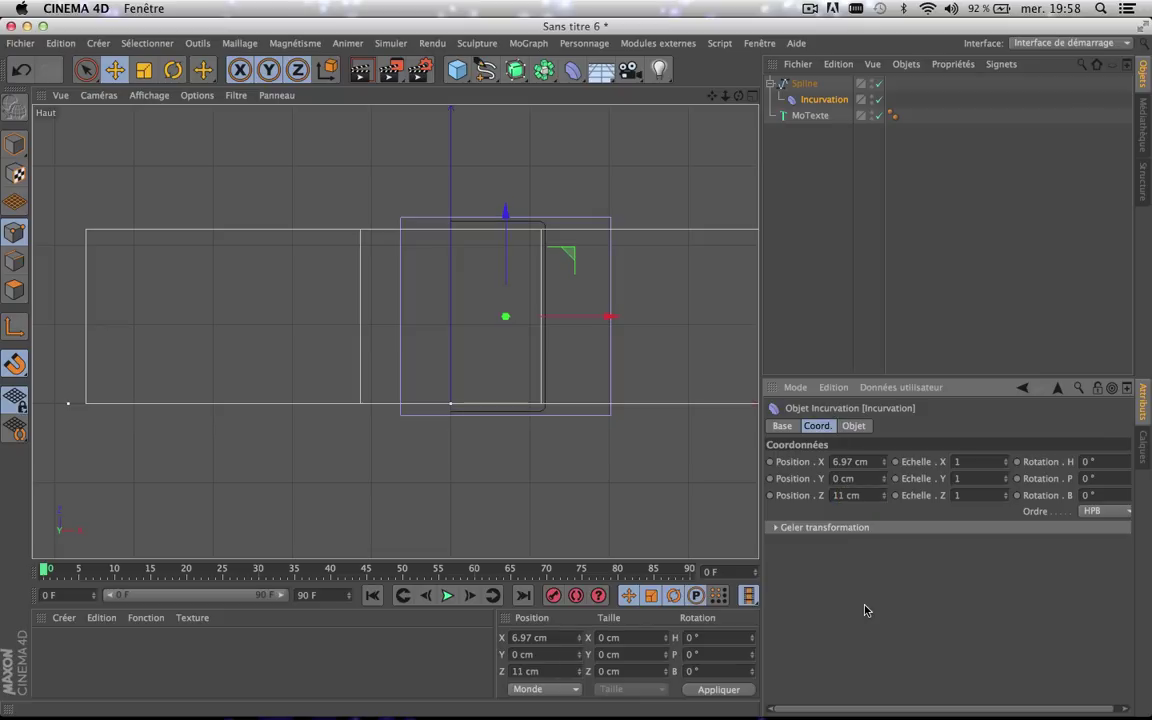
- Set the Bend deformer's X size to 12 cm and its X position to 6 cm
scroll(474, 220, up, 3)
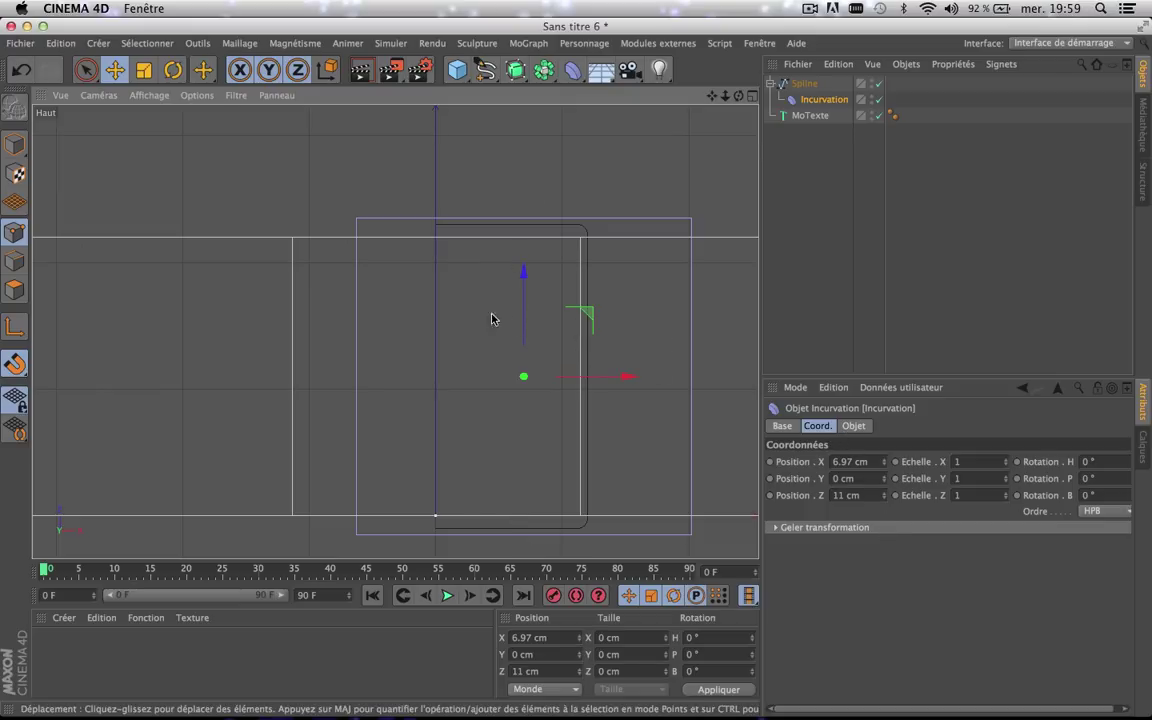
click(856, 426)
drag(972, 461, 971, 467)
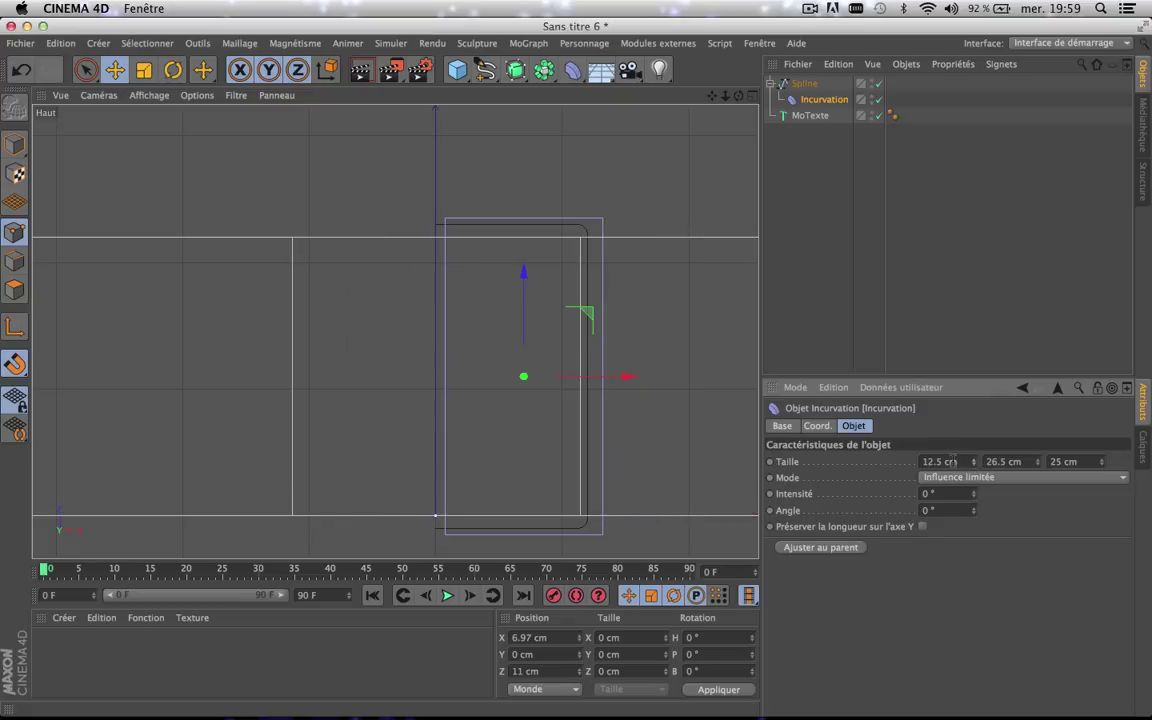
double_click(953, 461)
text(12)
key(Return)
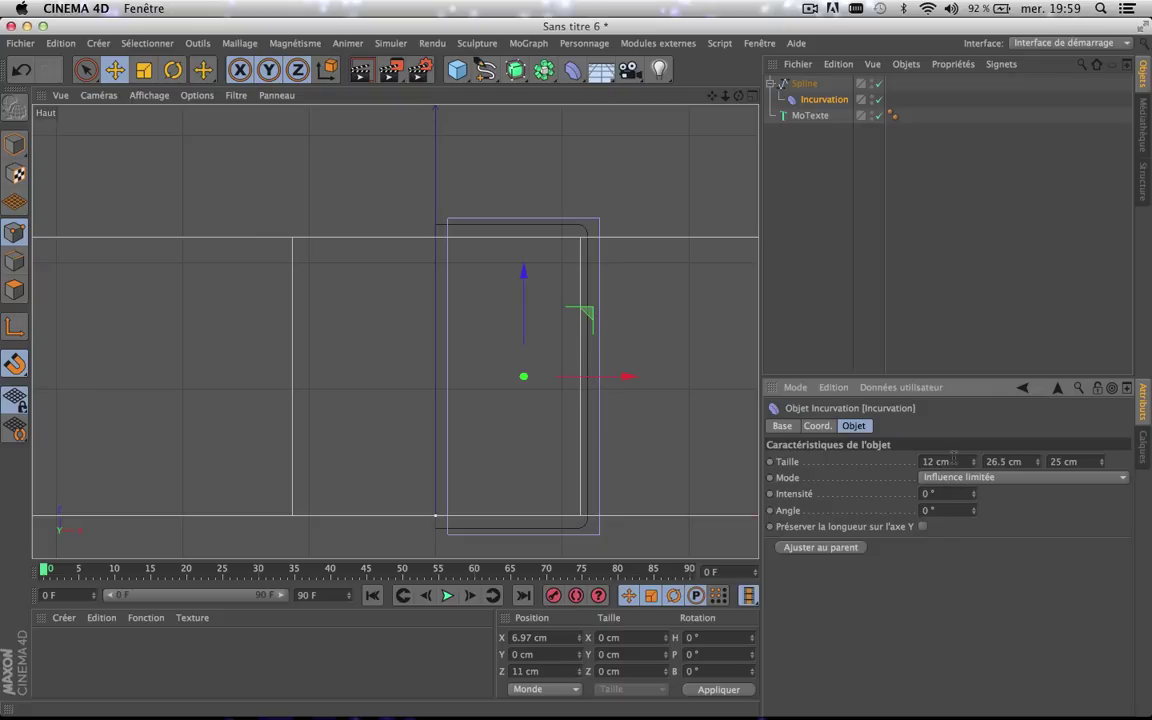
click(818, 426)
double_click(848, 462)
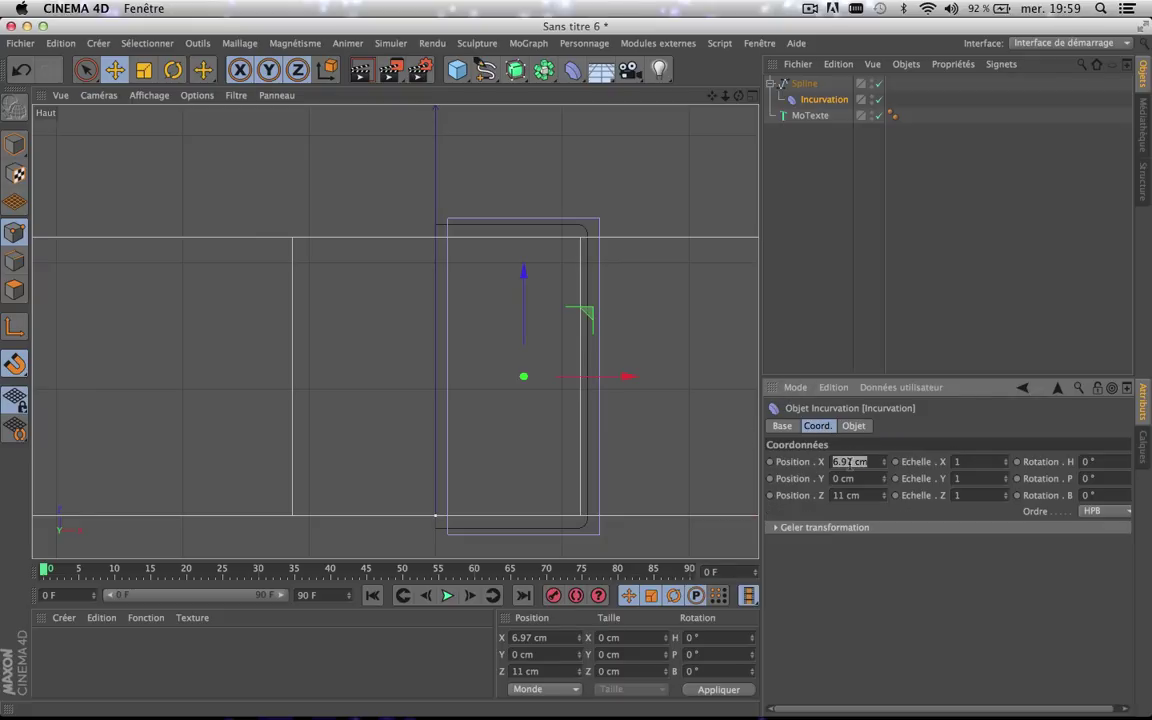
text(6)
key(Return)
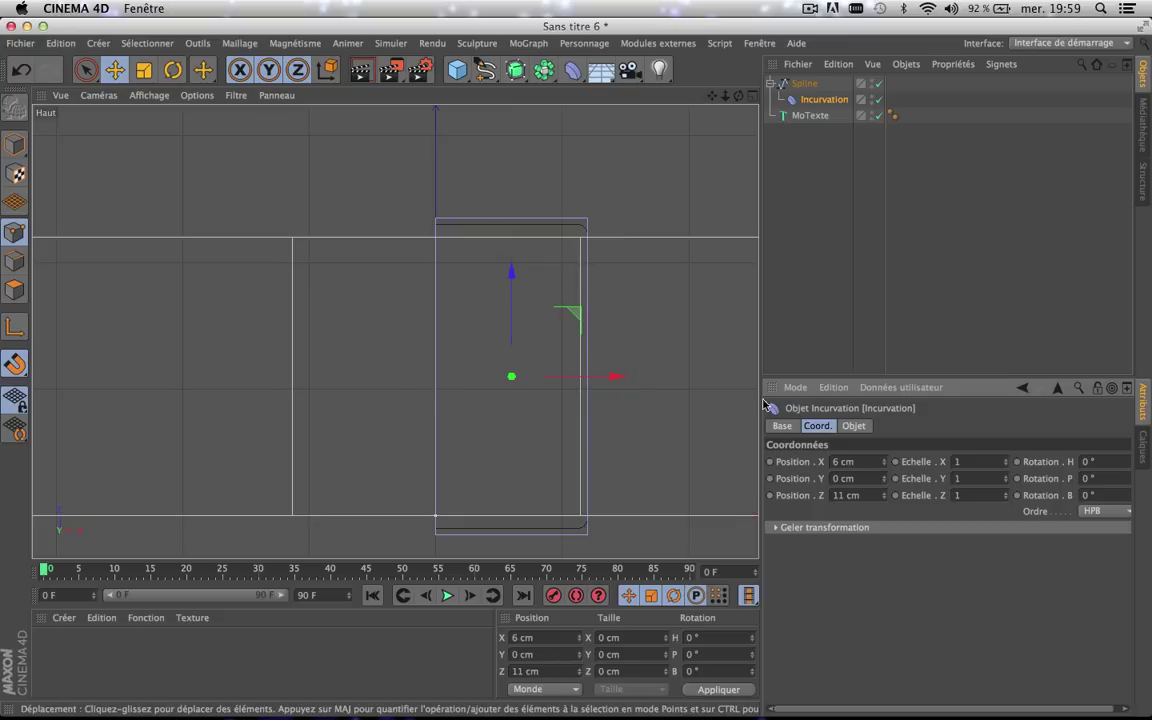
- Increase the Bend deformer's X size to 13 cm so its cage encloses the spline
click(854, 426)
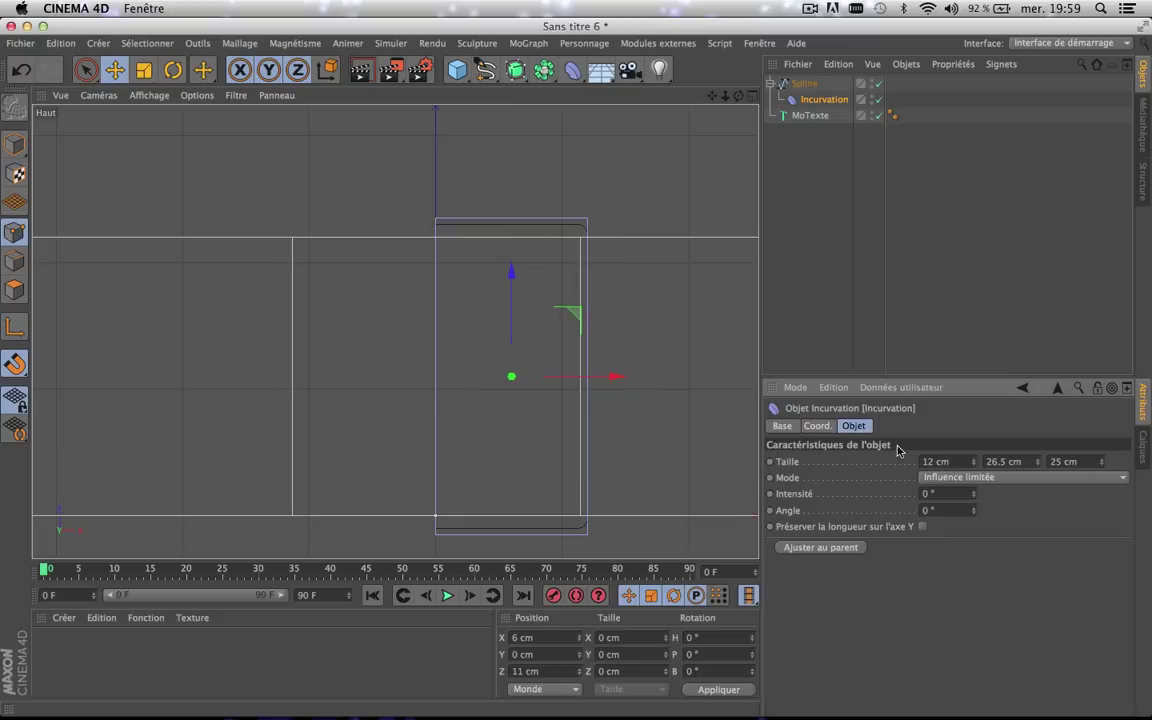
click(973, 459)
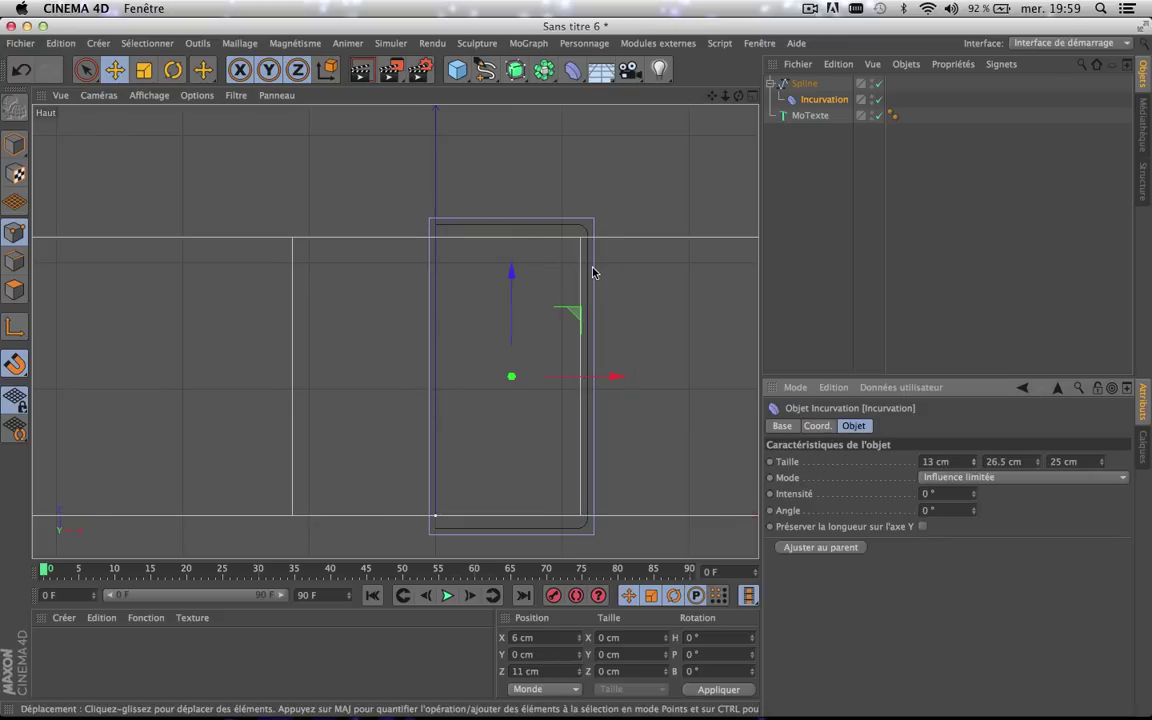
scroll(592, 272, up, 5)
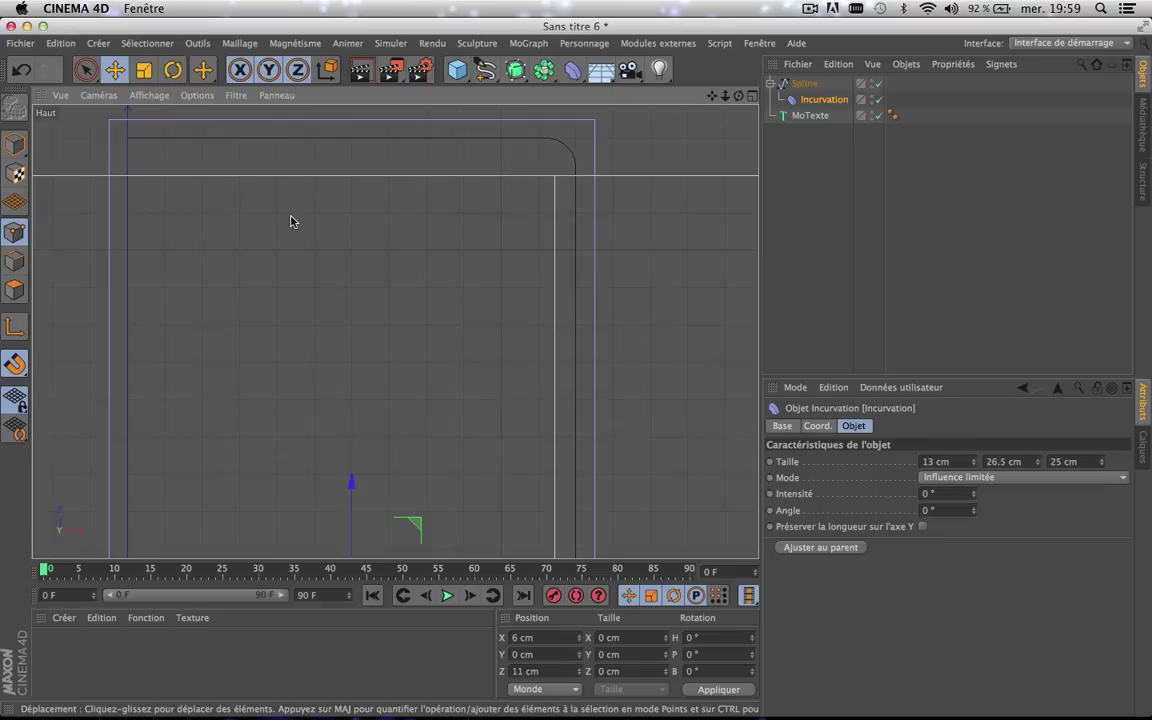
scroll(291, 221, down, 2)
scroll(291, 221, down, 3)
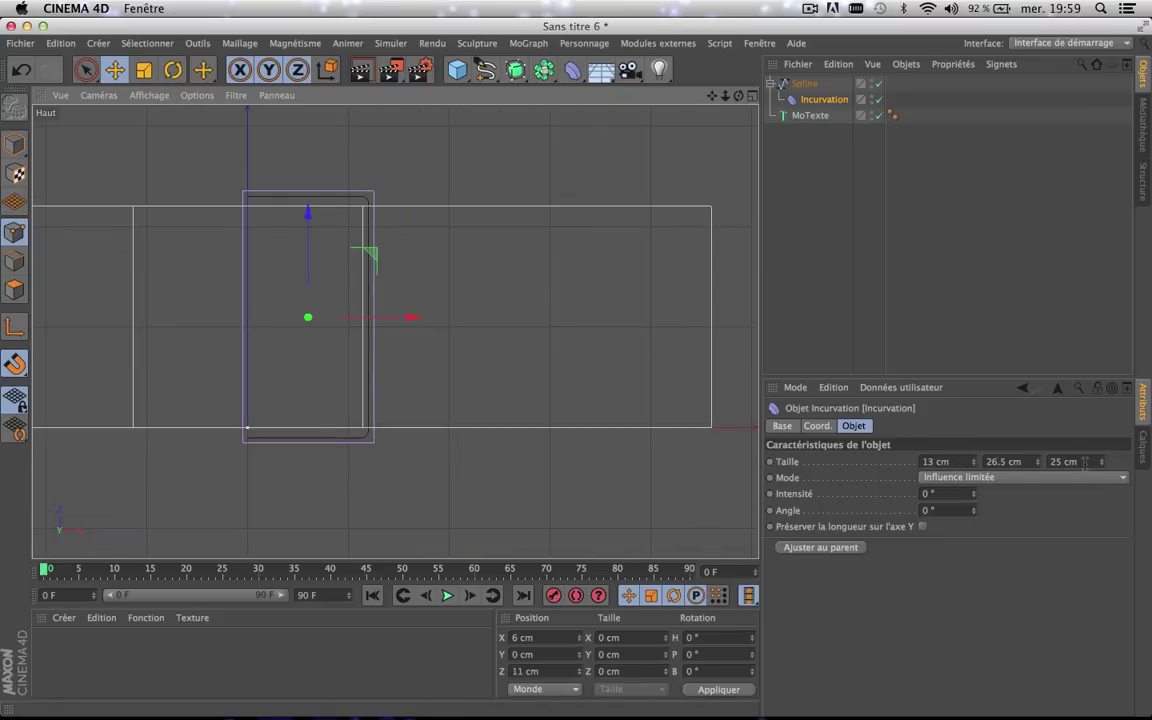
- Reduce the Bend deformer's Y size to 5 cm, checking its height in the front view
click(1022, 461)
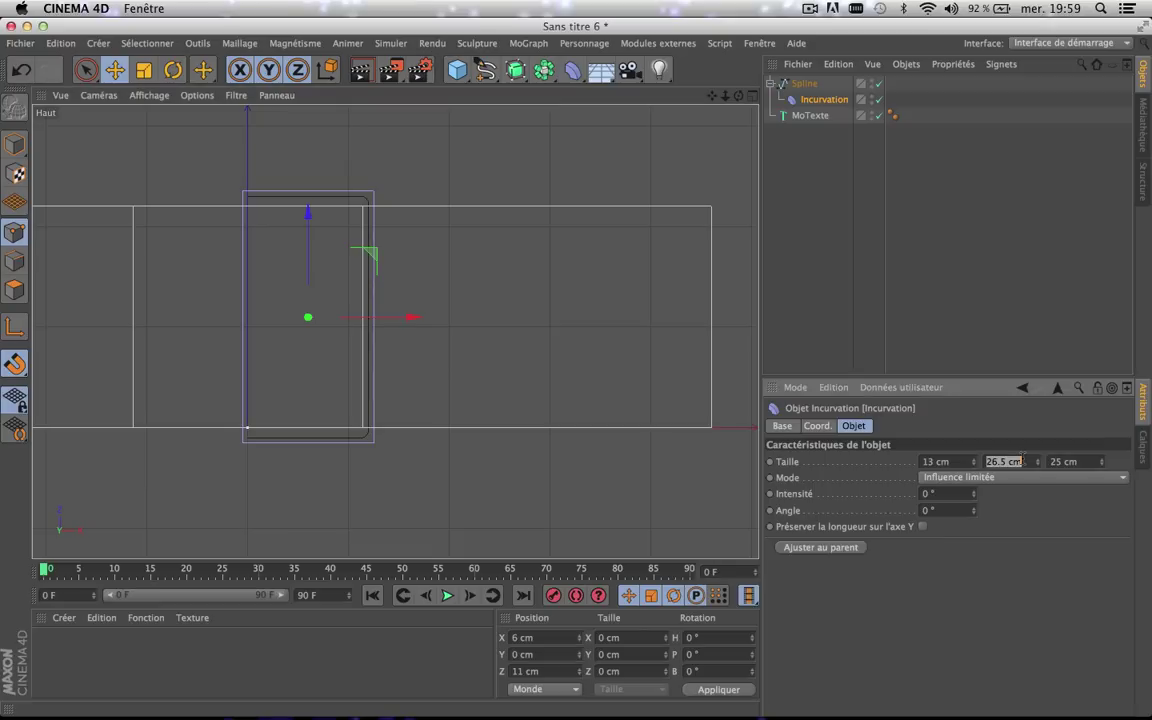
click(1065, 571)
click(817, 426)
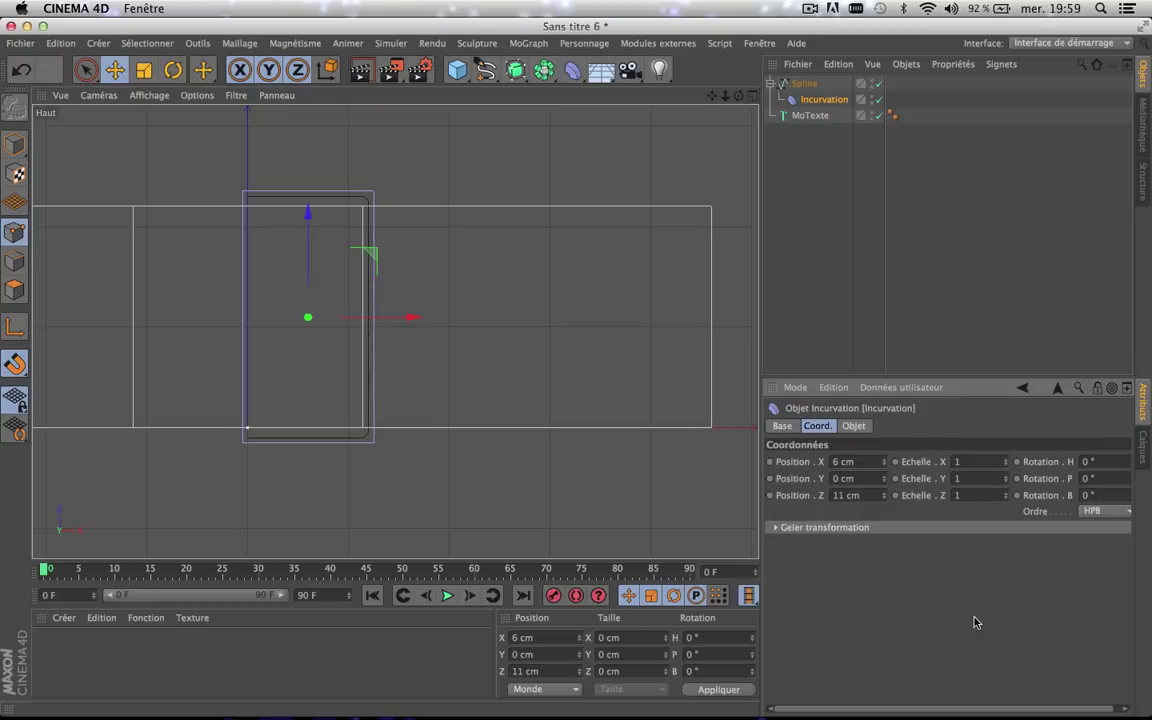
click(751, 96)
click(751, 333)
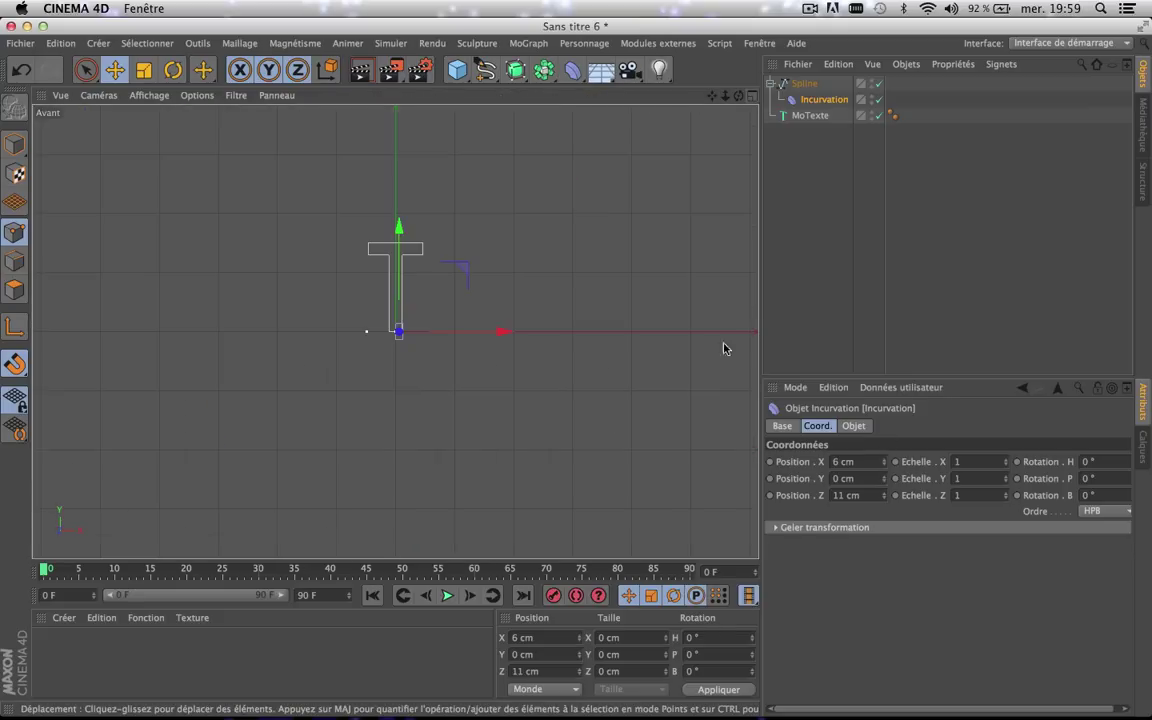
scroll(407, 343, up, 5)
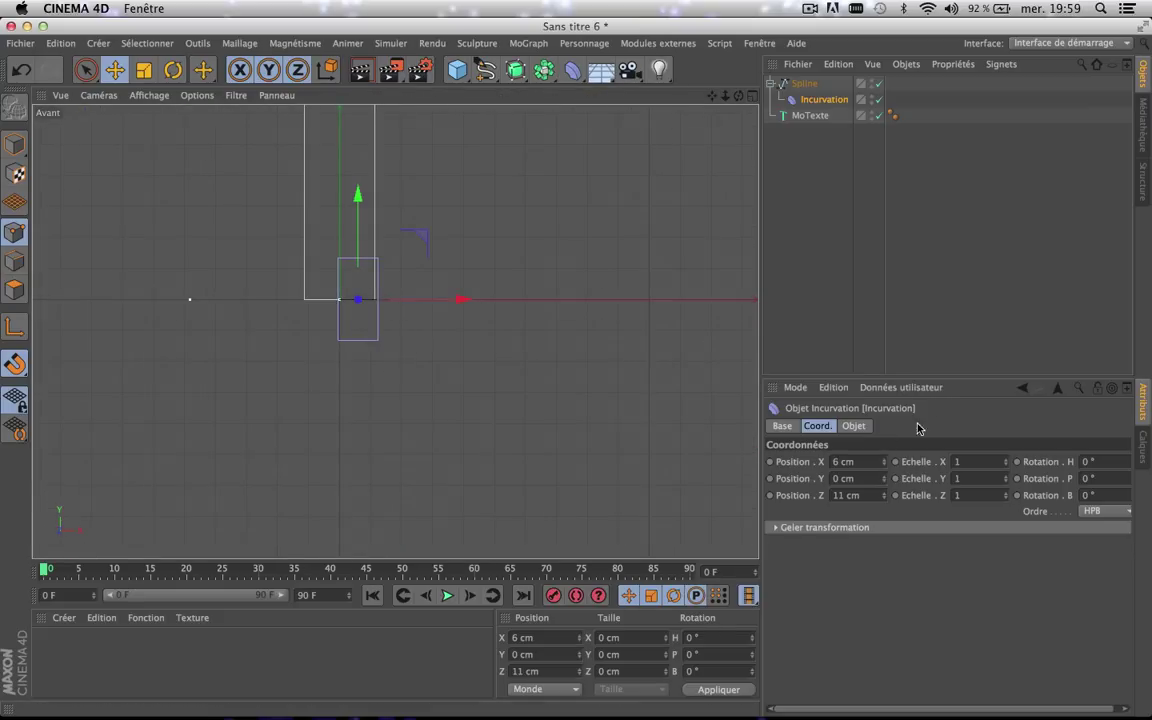
click(853, 425)
double_click(1003, 458)
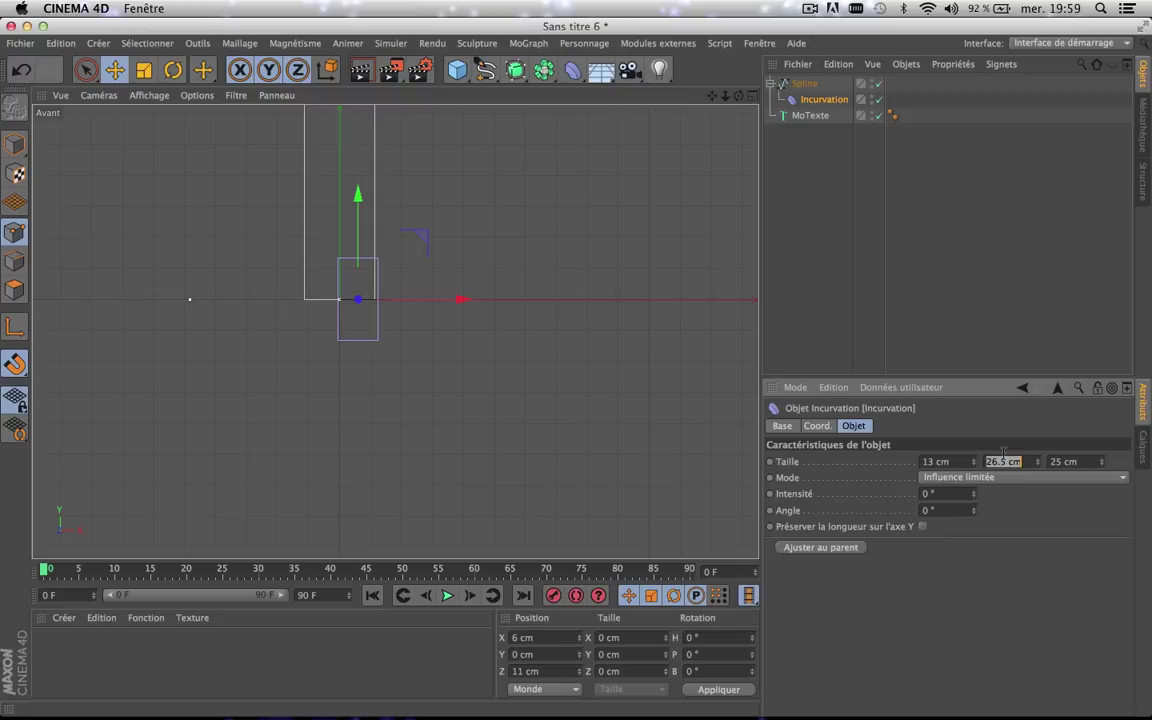
text(5)
key(Return)
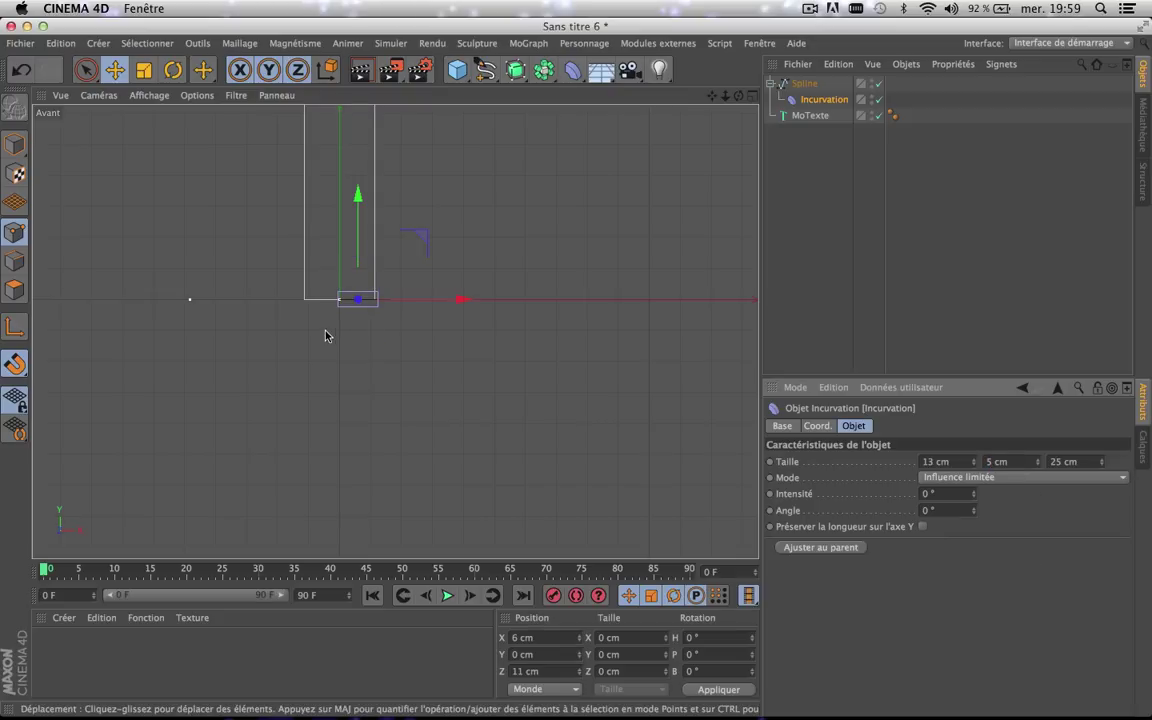
- Examine how the Bend deformer's cage fits around the half-stem spline in the front and top views
scroll(351, 299, up, 5)
scroll(351, 299, up, 2)
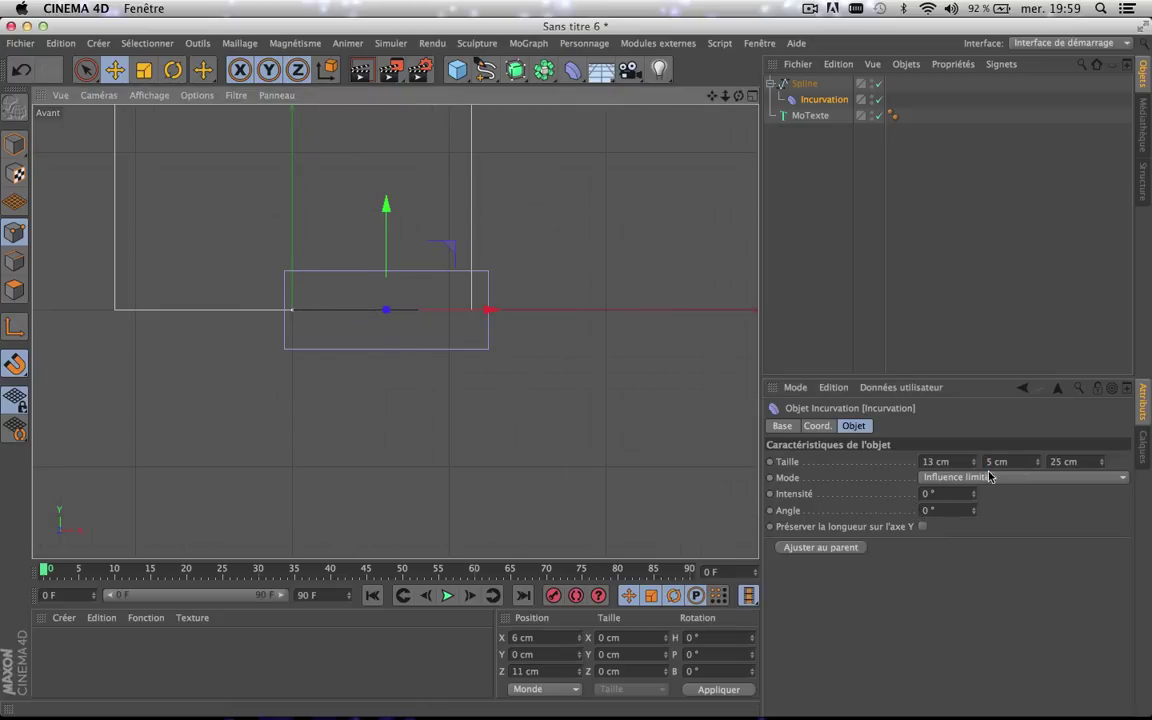
scroll(445, 347, down, 5)
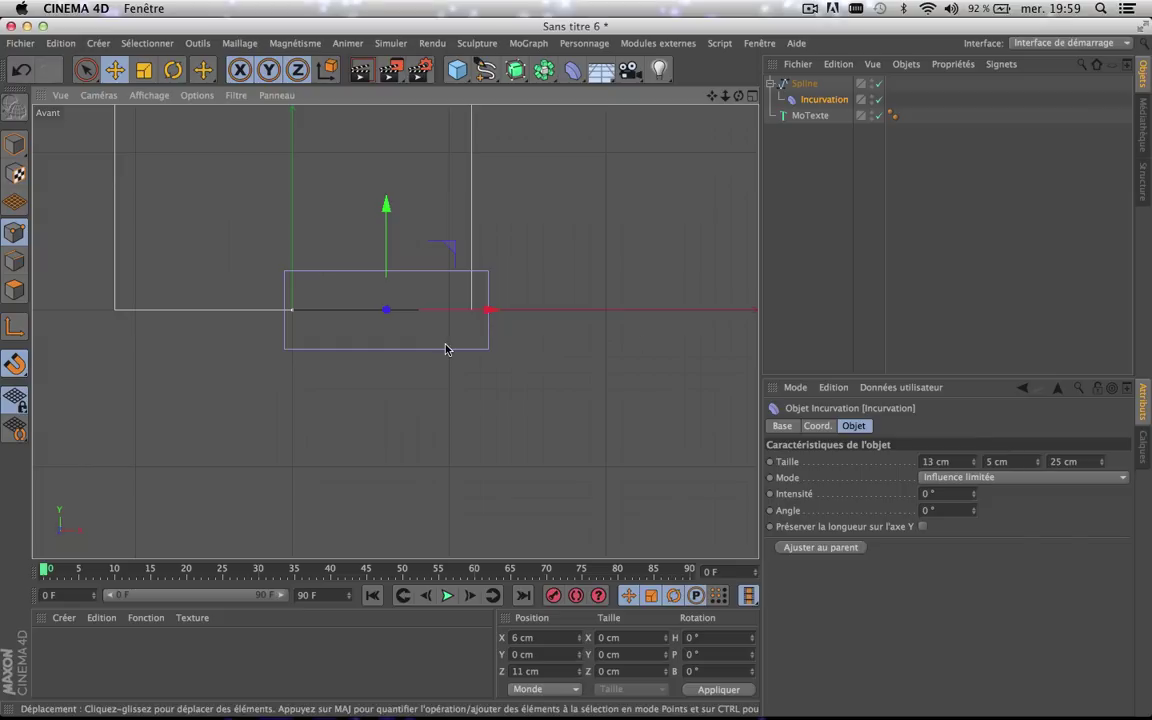
click(755, 95)
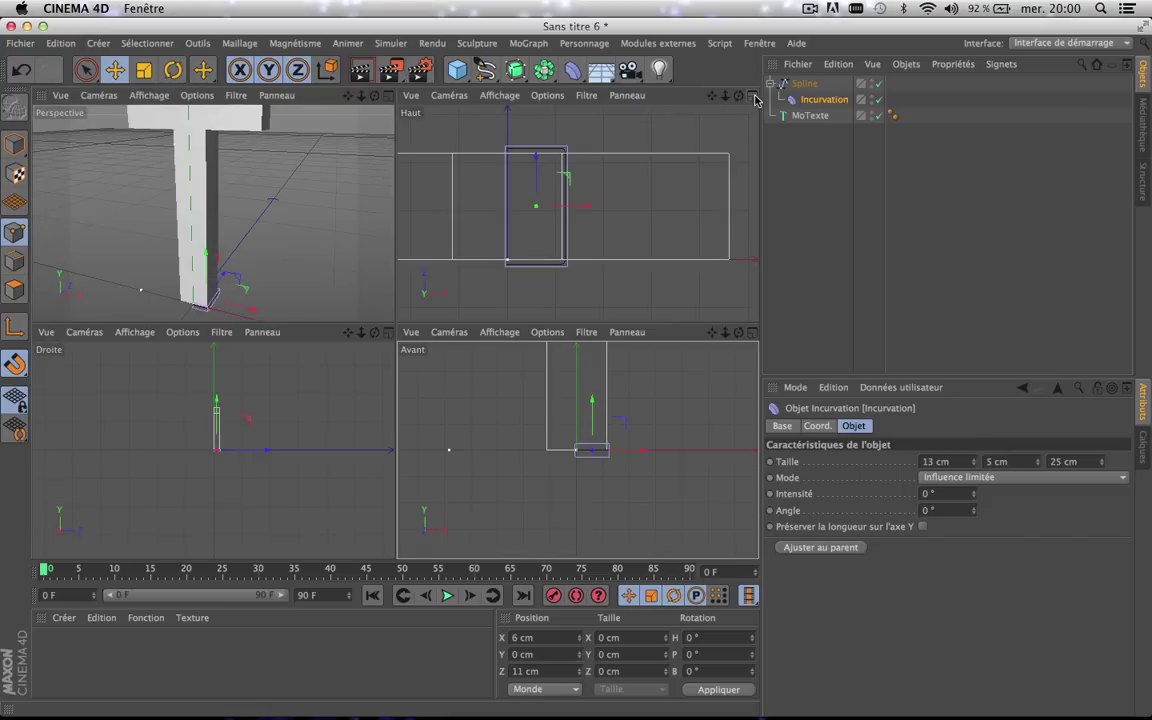
click(755, 95)
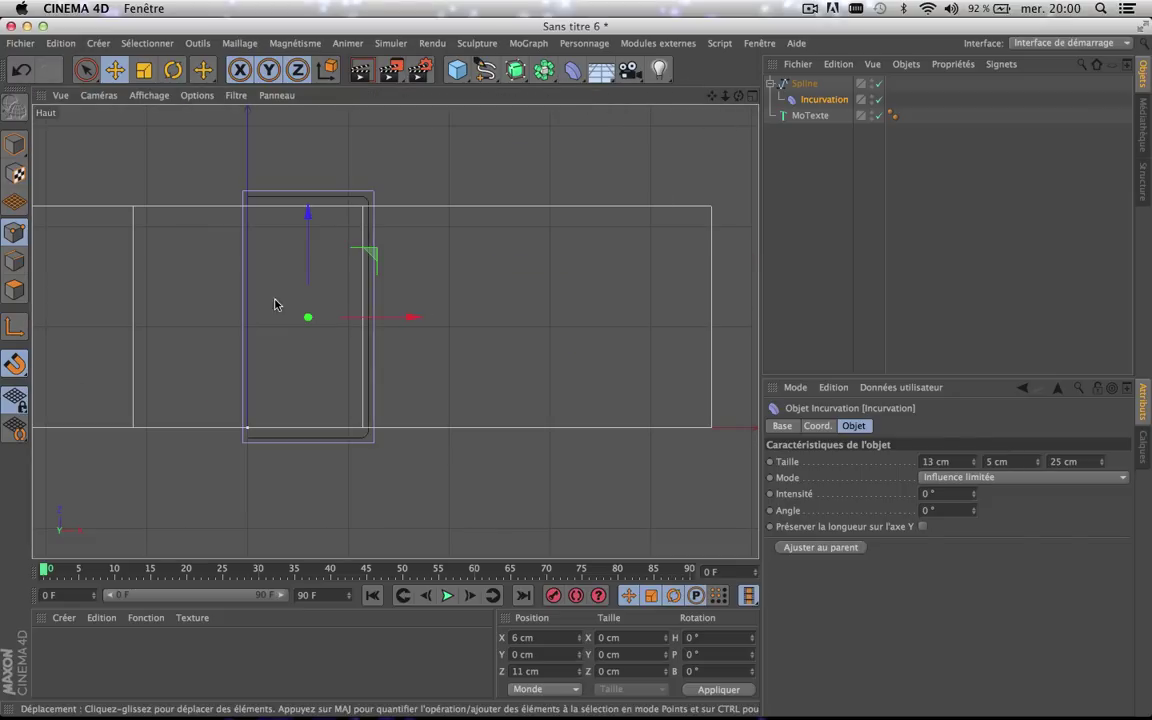
scroll(248, 308, up, 4)
scroll(248, 306, down, 2)
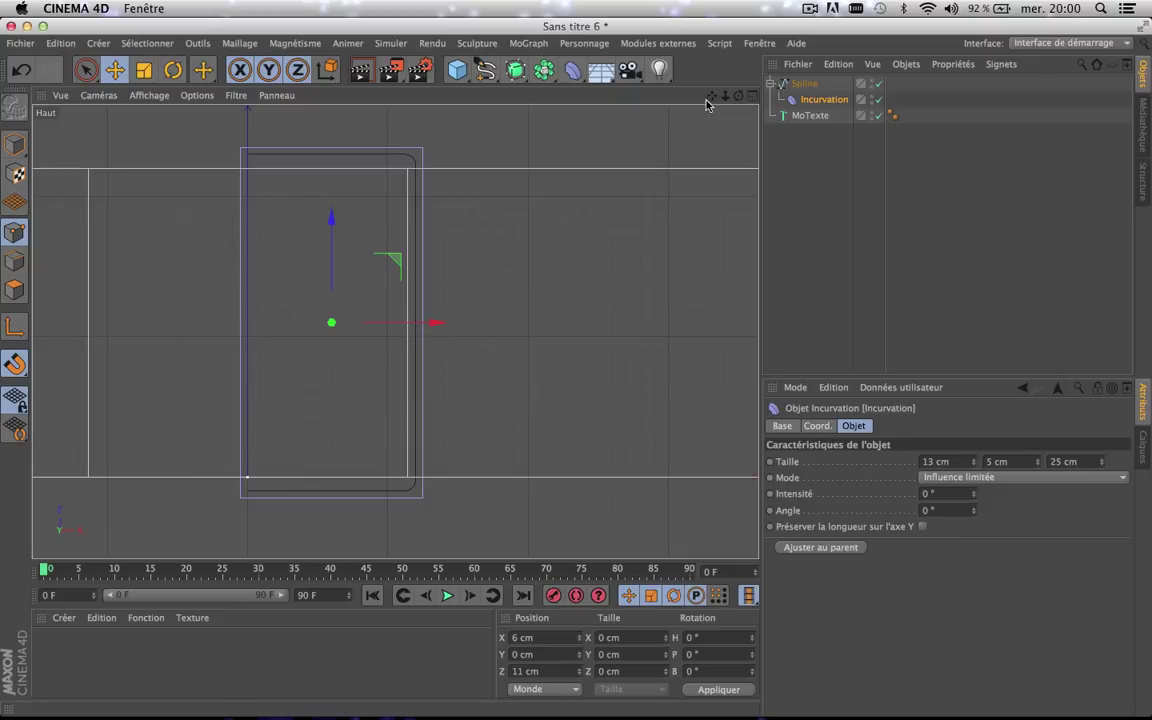
drag(711, 95, 518, 333)
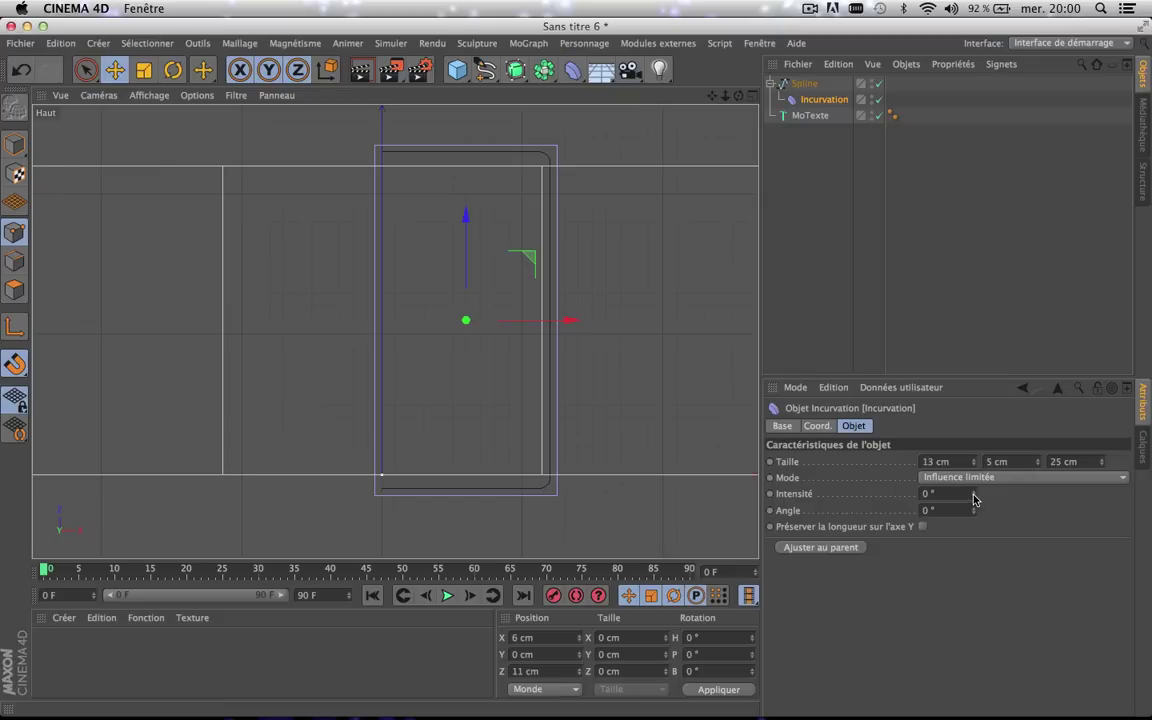
- Try a Bend intensity of 41° and rotate the deformer to redirect the curve, then undo the intensity and rotations
drag(975, 499, 975, 457)
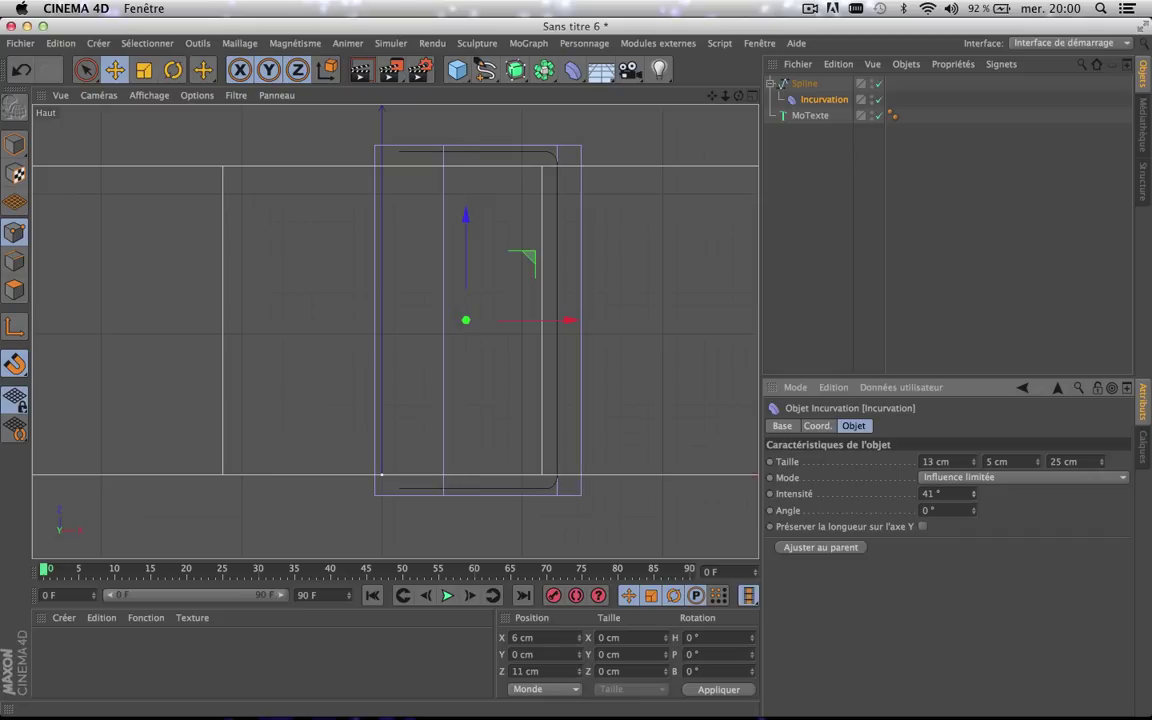
click(173, 70)
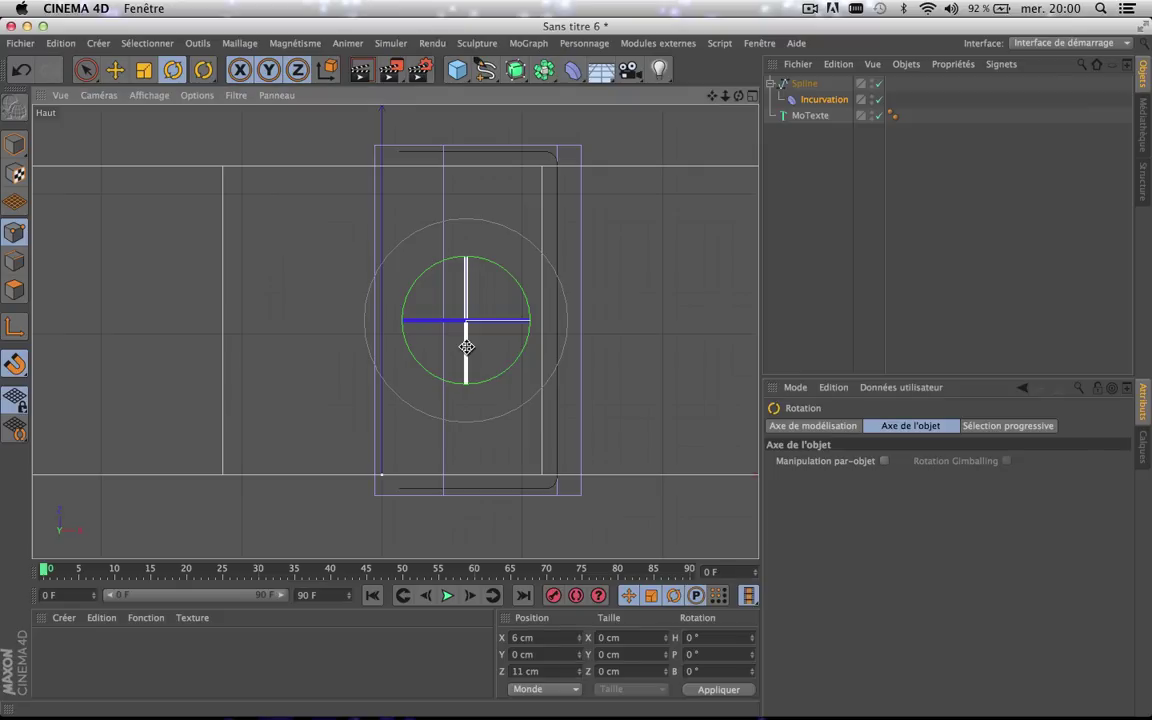
drag(467, 346, 462, 173)
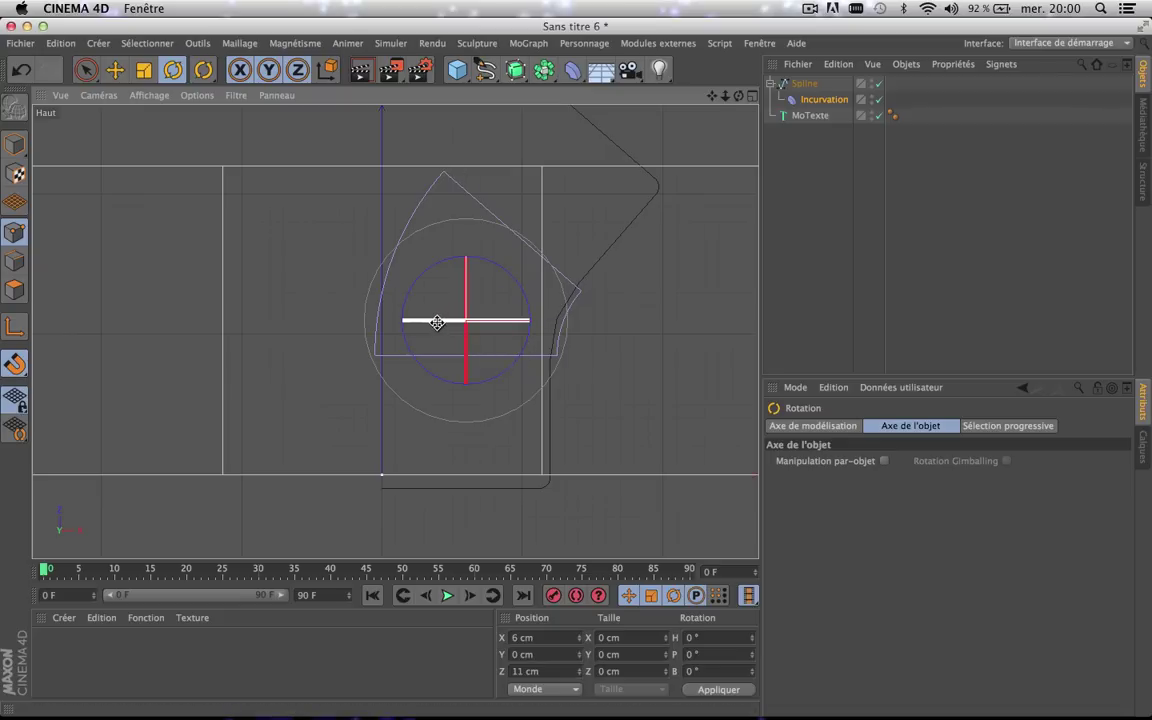
drag(437, 322, 409, 331)
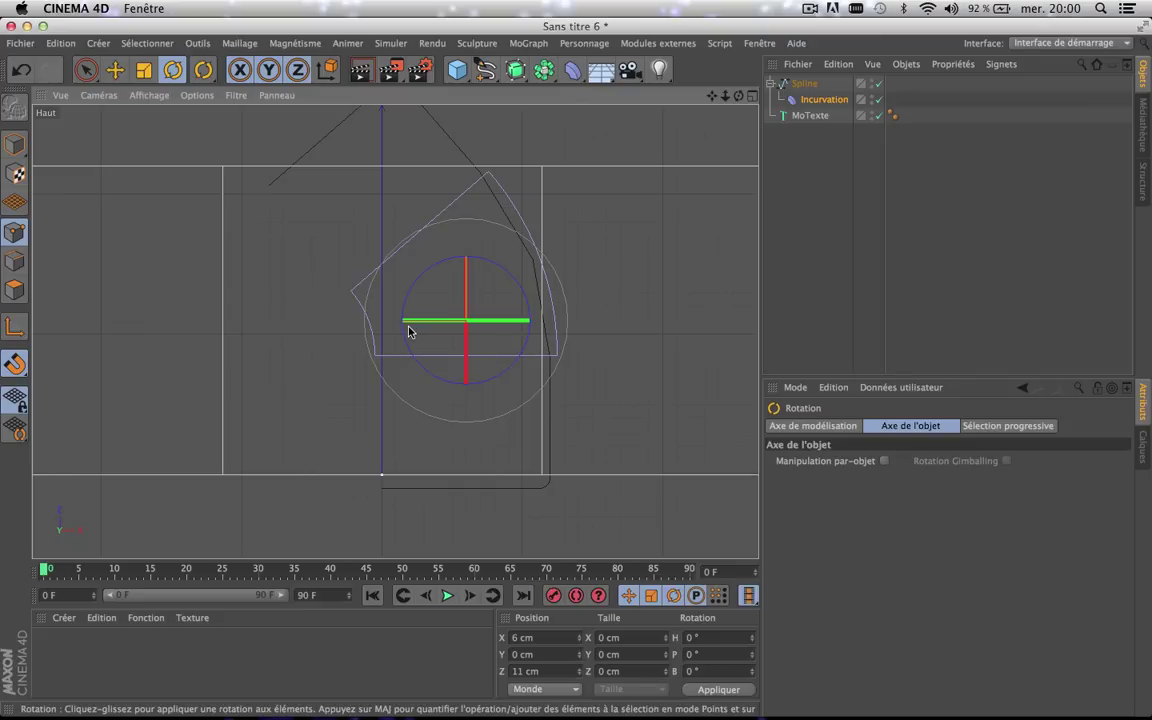
key(super+z)
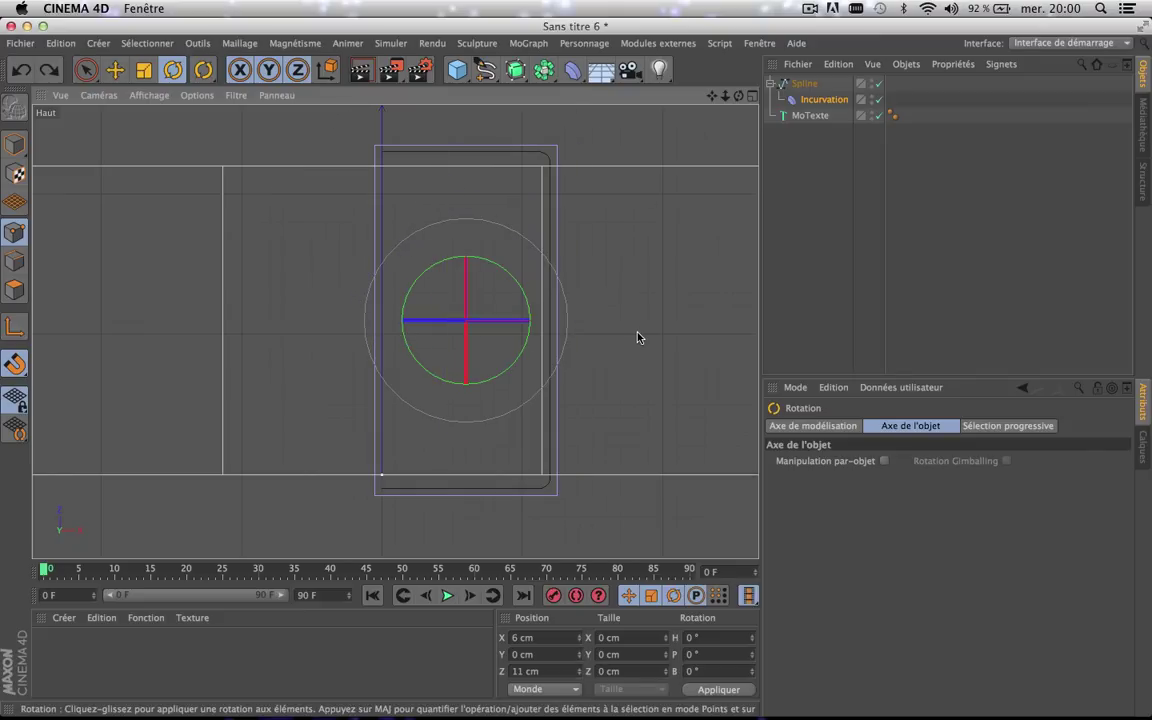
- Set the Bend intensity to 33° and rotate the deformer a quarter turn about X and a half turn about Y to redirect the curve
click(823, 99)
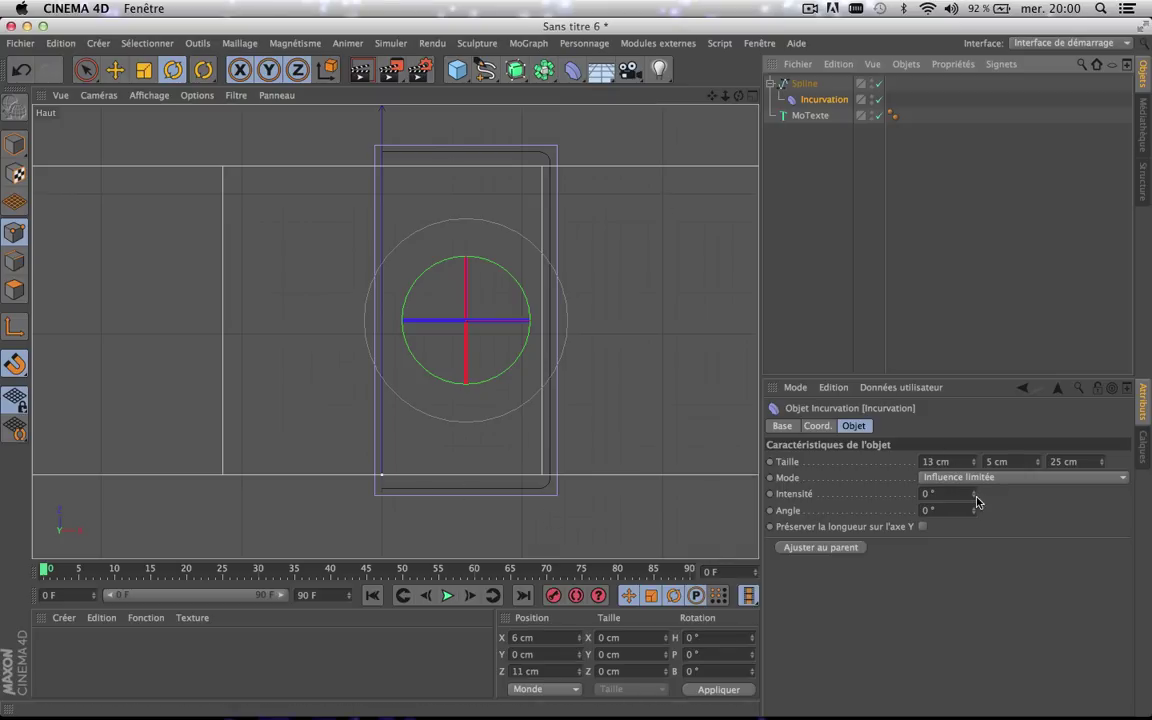
drag(976, 500, 1015, 500)
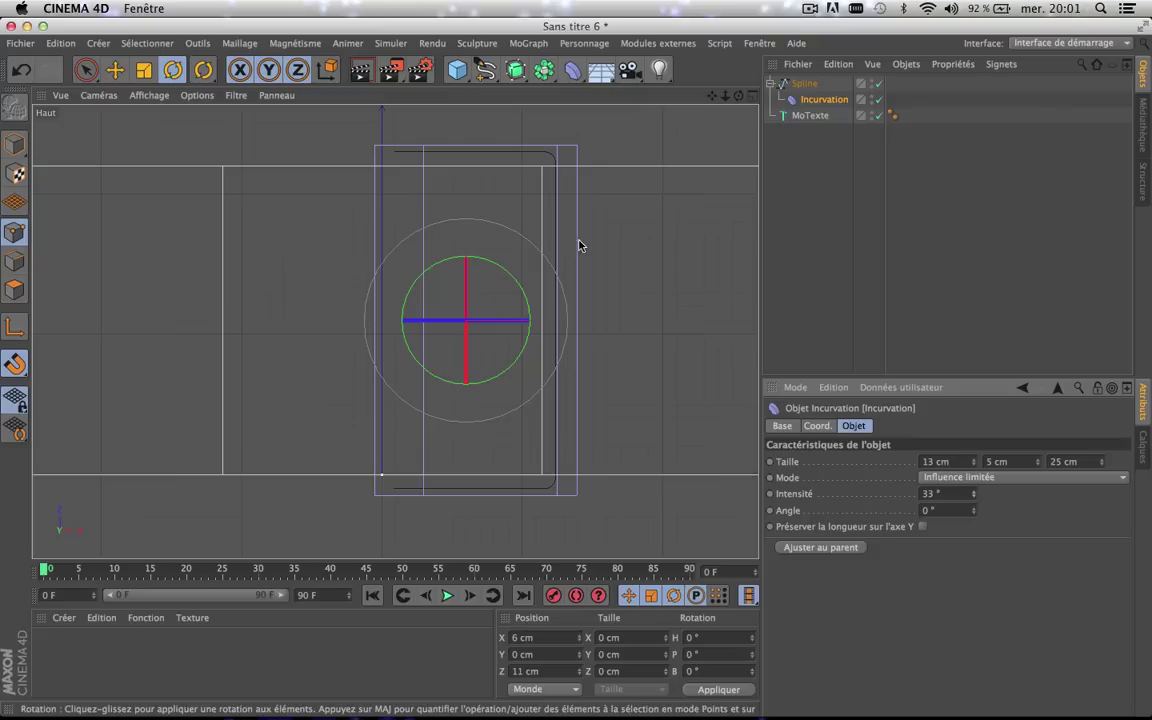
click(171, 69)
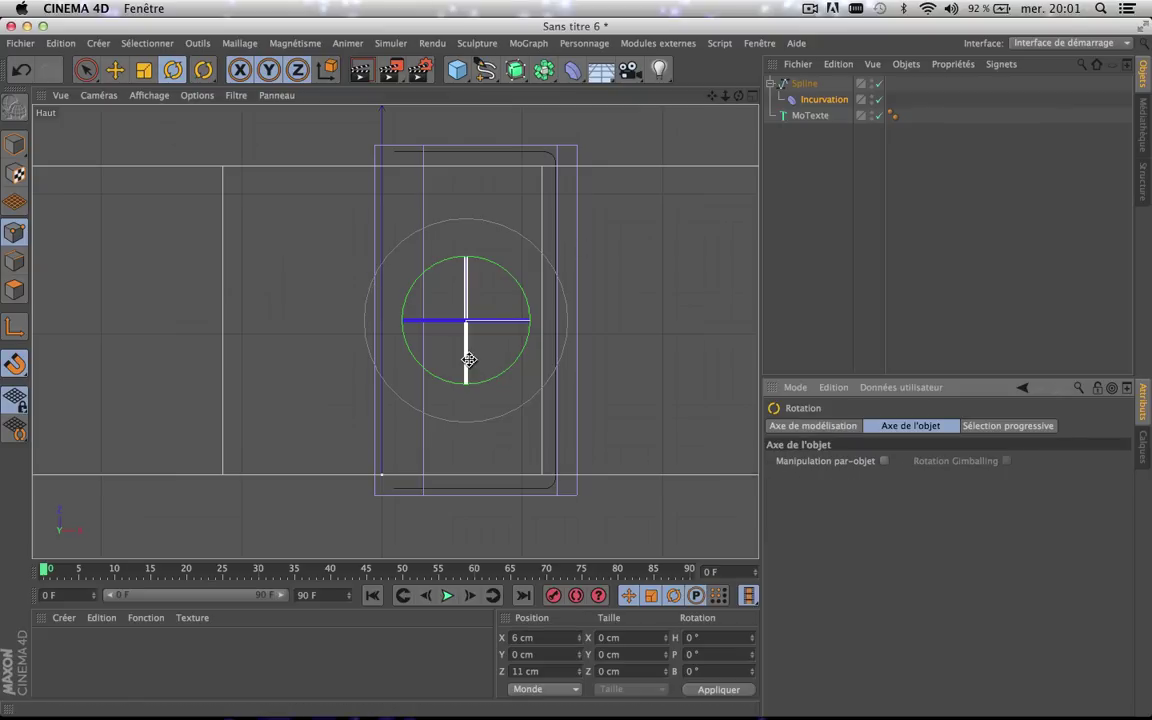
drag(468, 352, 469, 305)
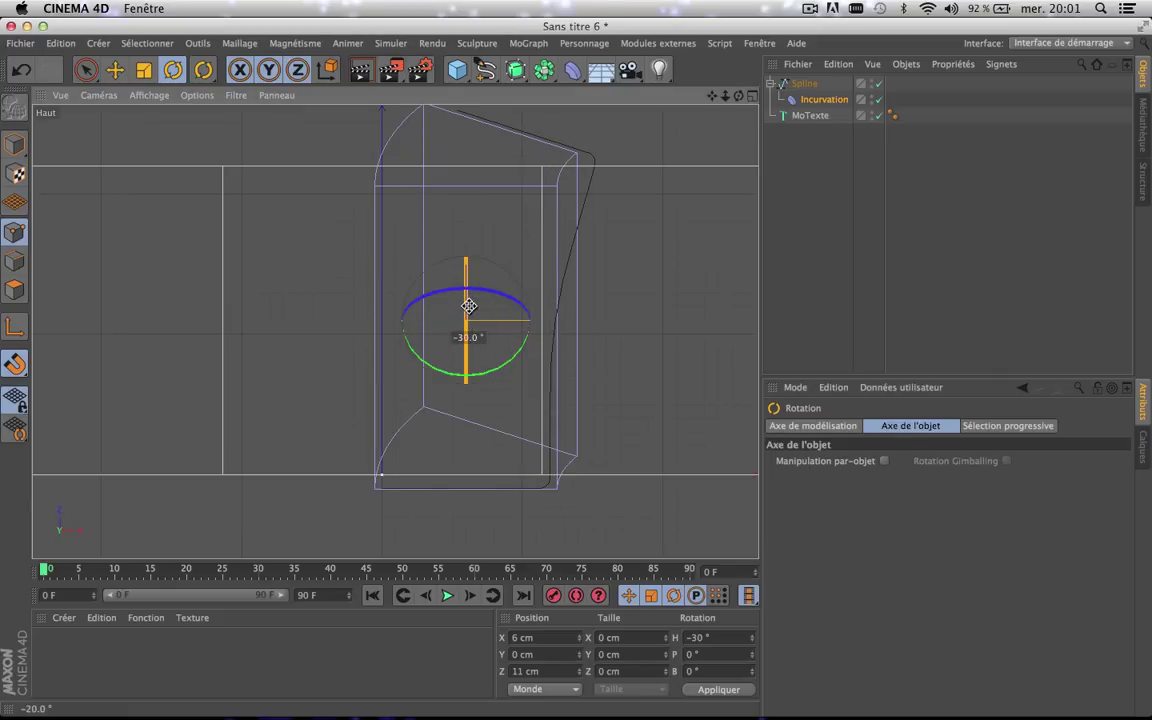
drag(469, 305, 471, 175)
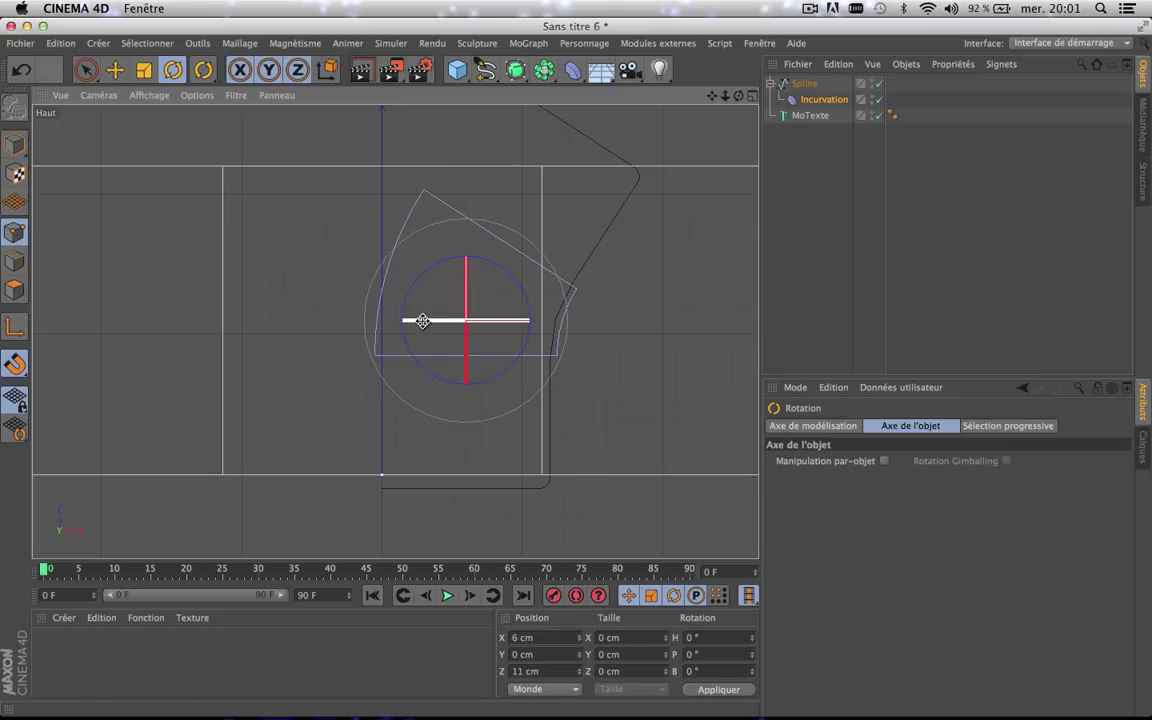
drag(422, 320, 680, 320)
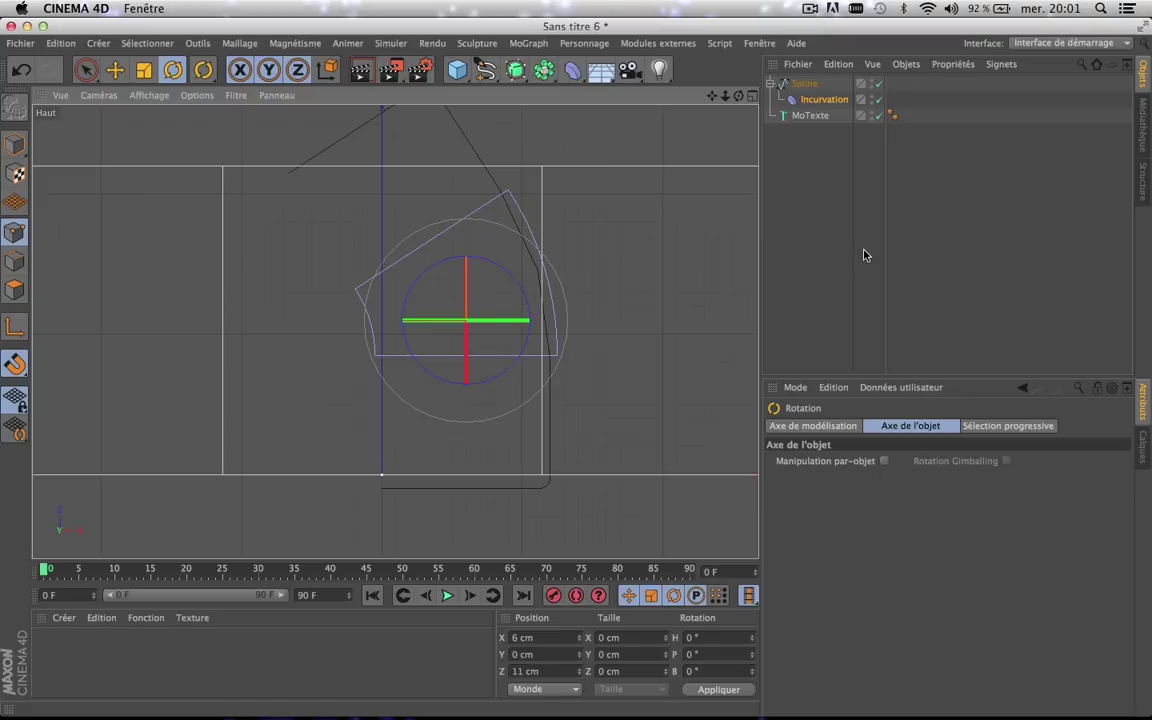
- Increase the Bend deformer's Y size to 25 cm so its cage encloses the full length of the spline
click(824, 99)
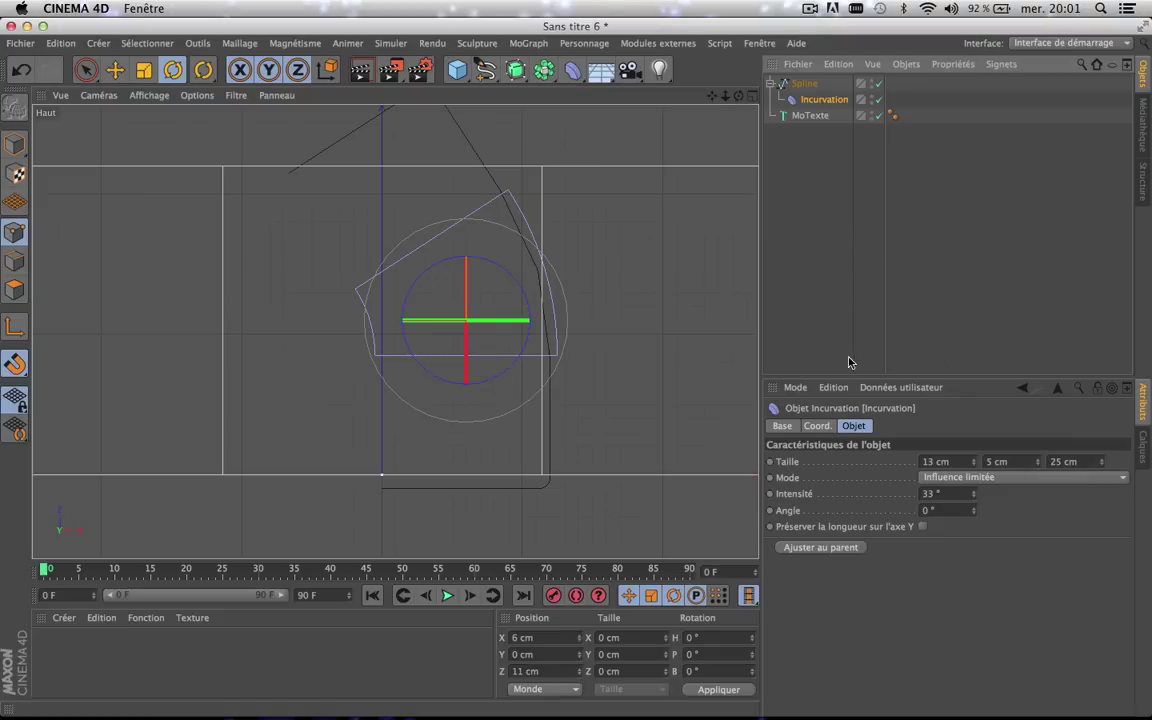
click(1036, 460)
drag(1037, 461, 1037, 448)
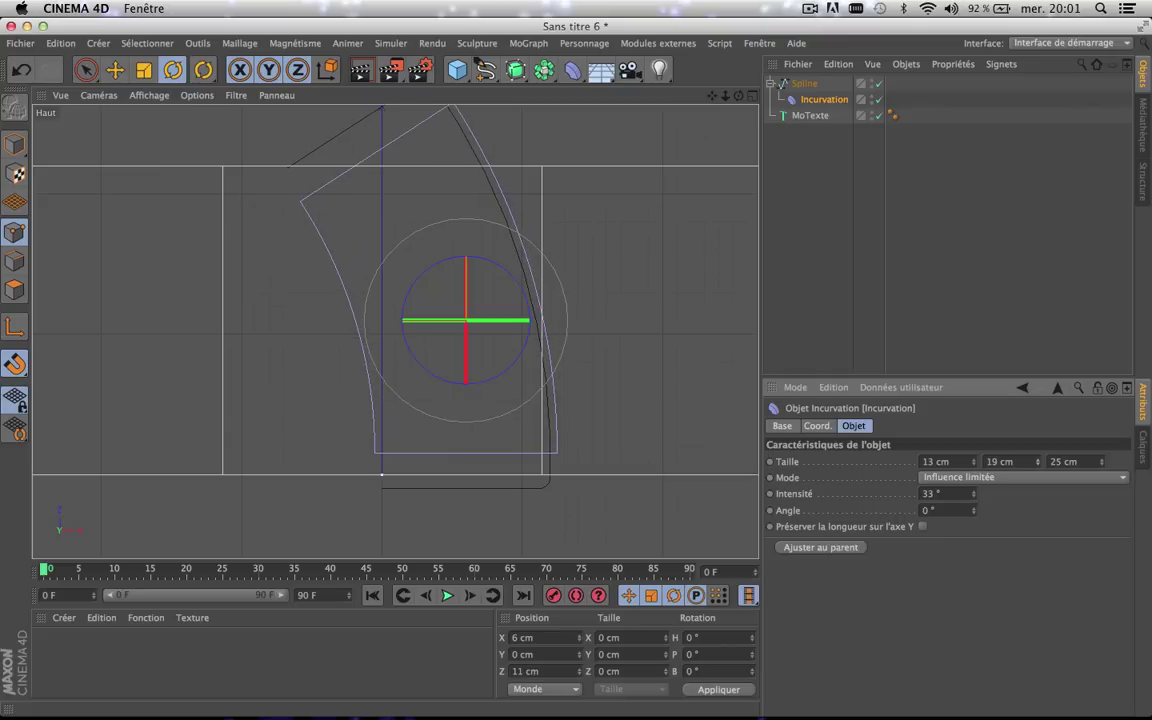
click(1036, 460)
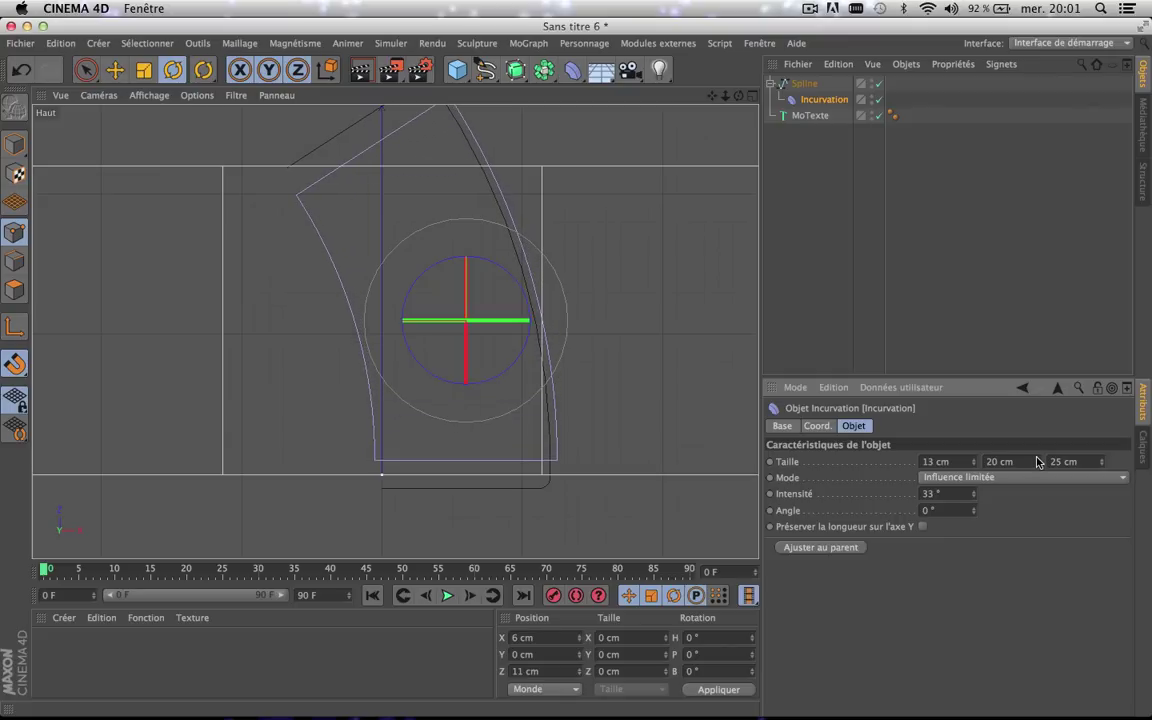
click(1036, 460)
click(1036, 460)
click(1036, 460)
click(1036, 460)
click(1036, 460)
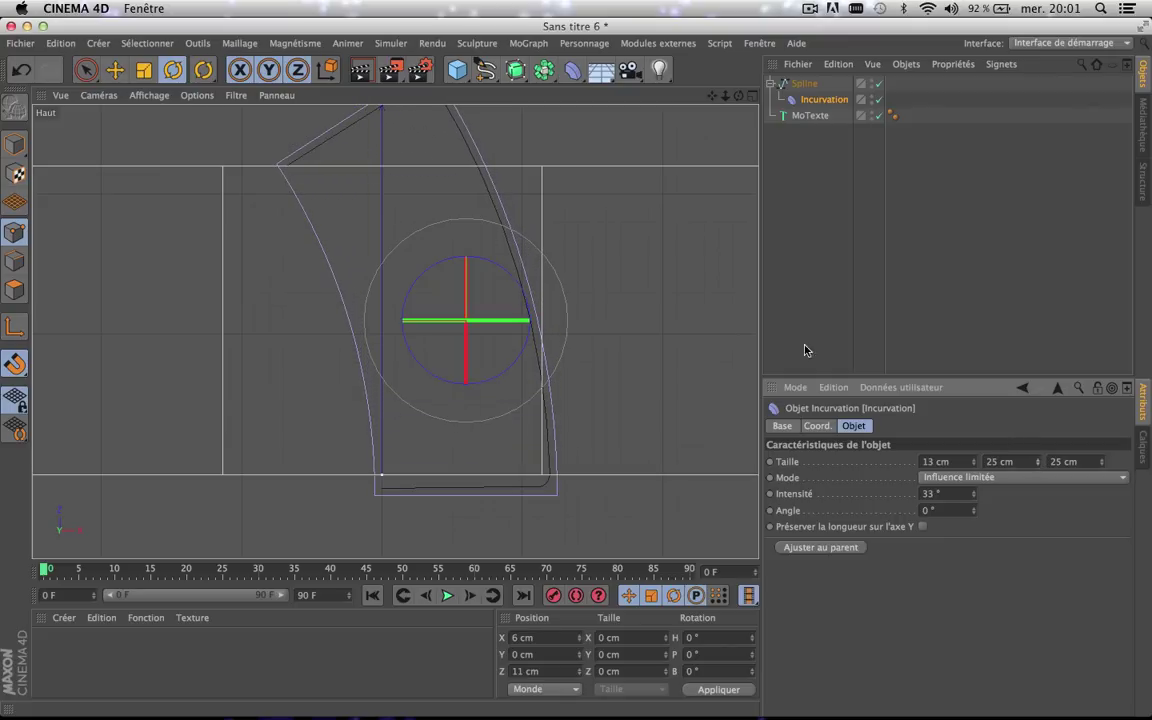
- Reset the Bend deformer's intensity to 0° so the spline is straight again
drag(712, 96, 718, 126)
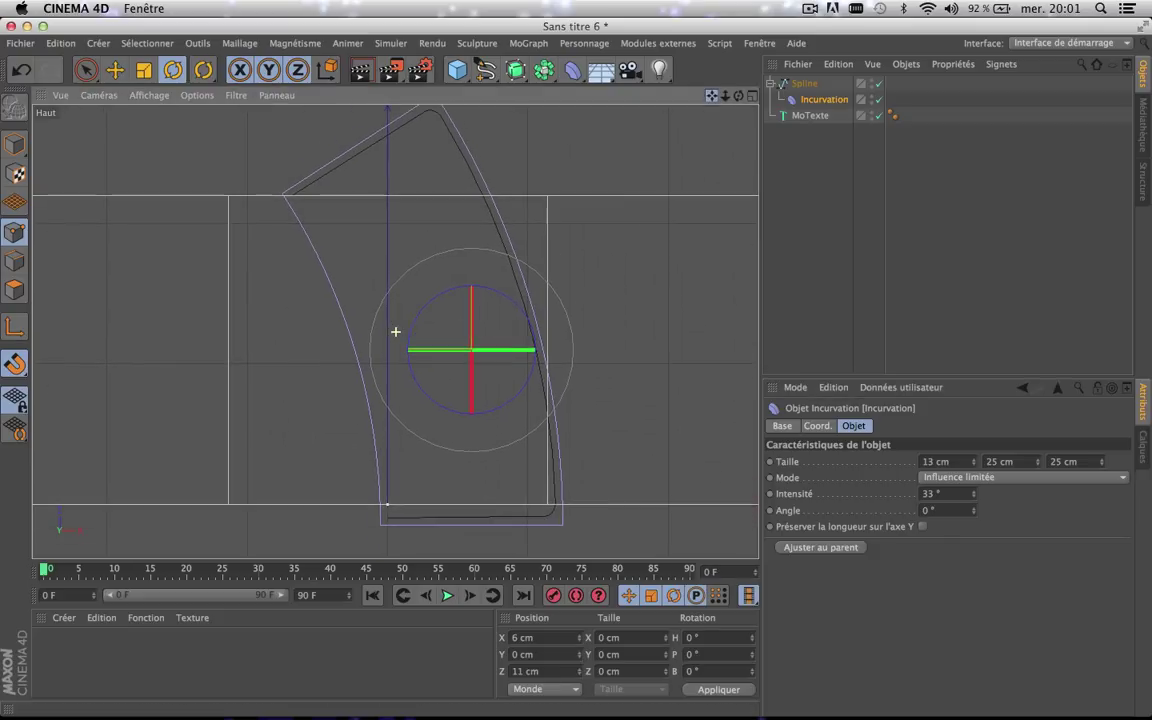
double_click(955, 494)
text(0)
key(Return)
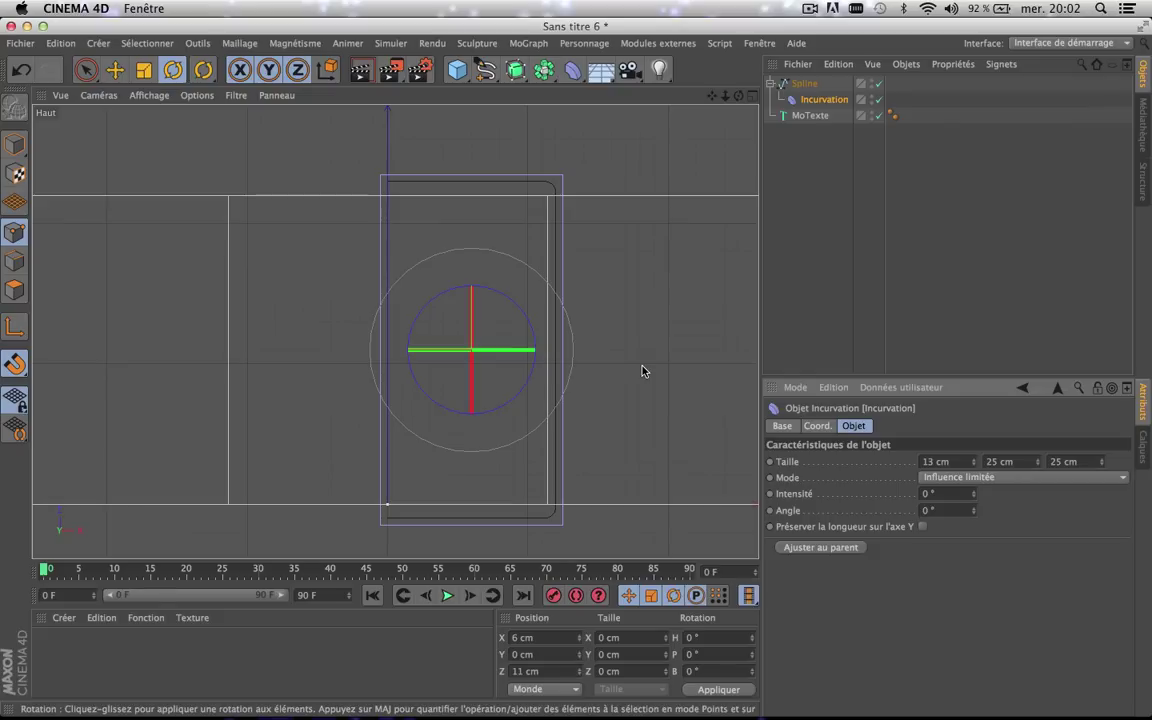
- Set the project frame rate to 25 frames per second in the project settings
key(super+d)
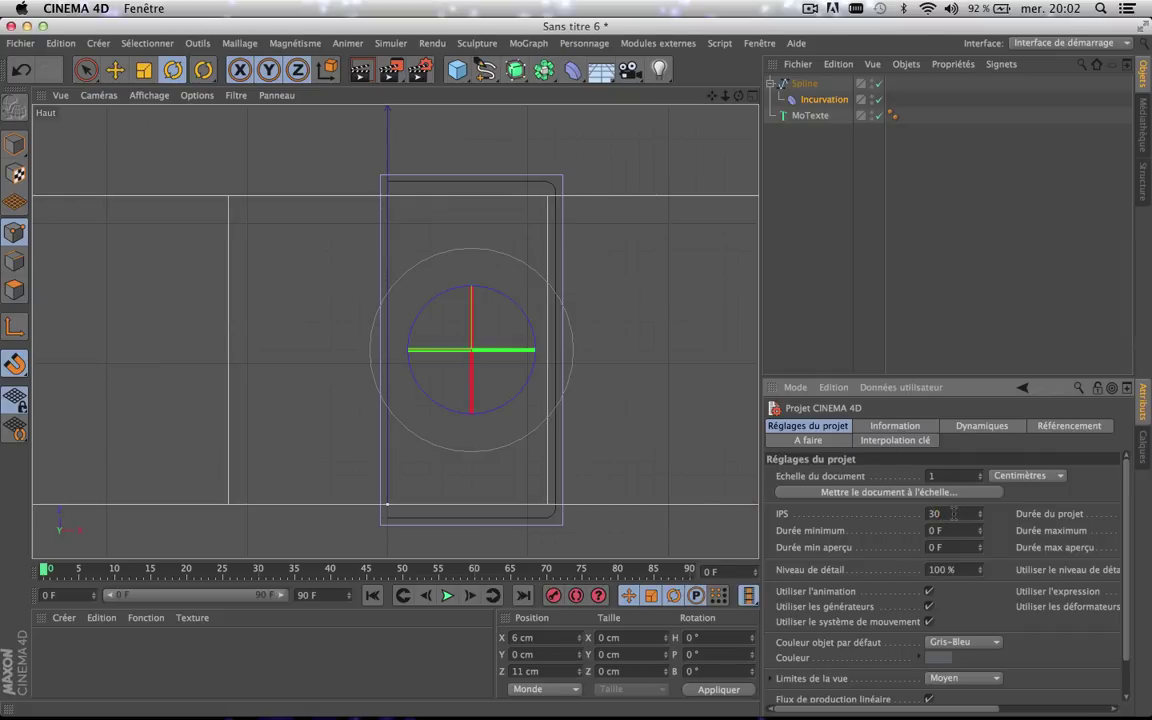
double_click(942, 514)
text(25)
key(Return)
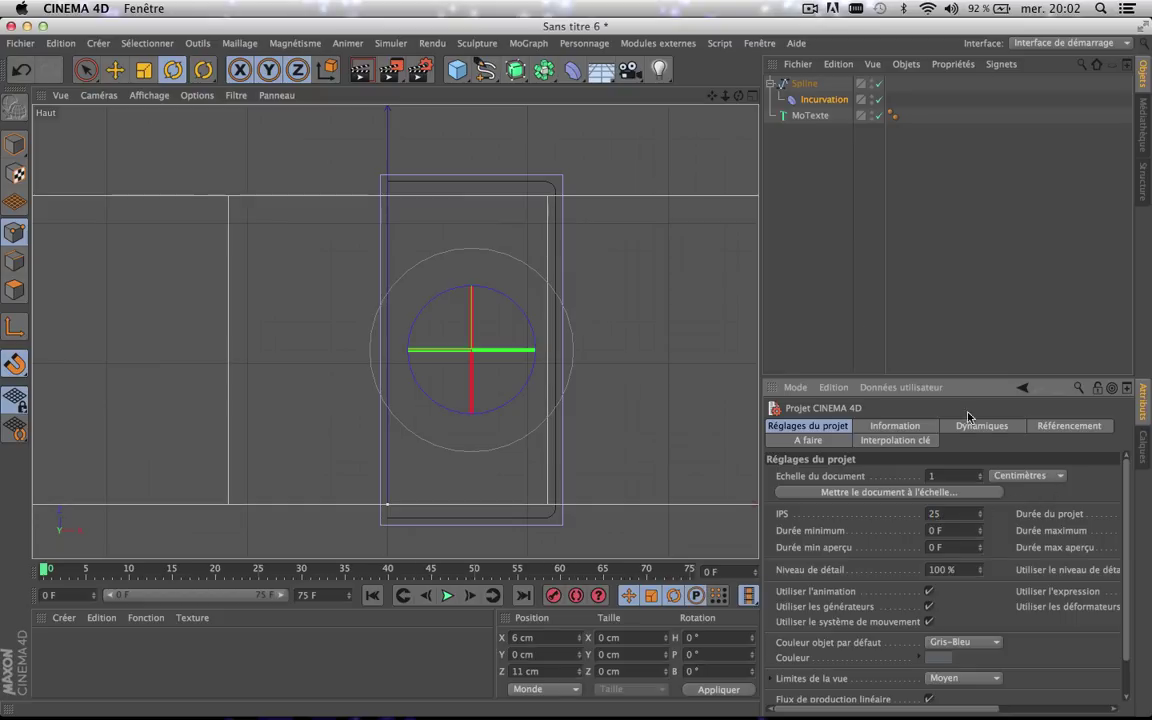
- Set the render output size to 1280 x 720 pixels, starting from the 1280 x 1024 screen preset
click(422, 70)
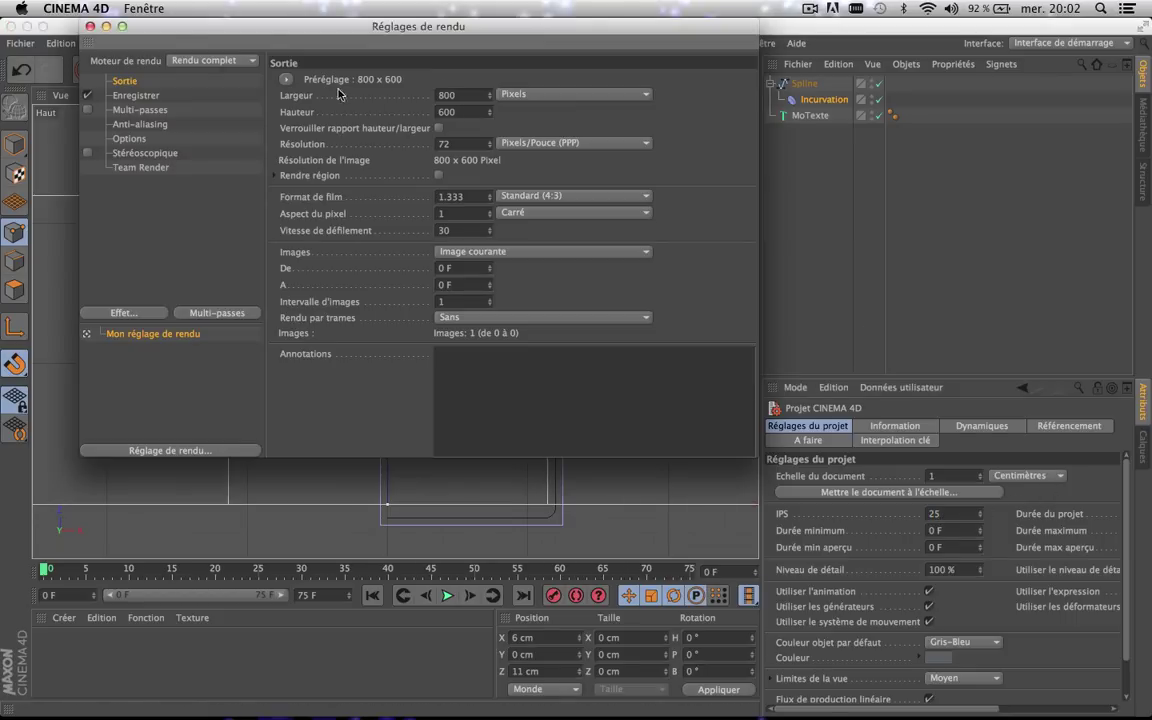
click(286, 79)
mouse_move(307, 100)
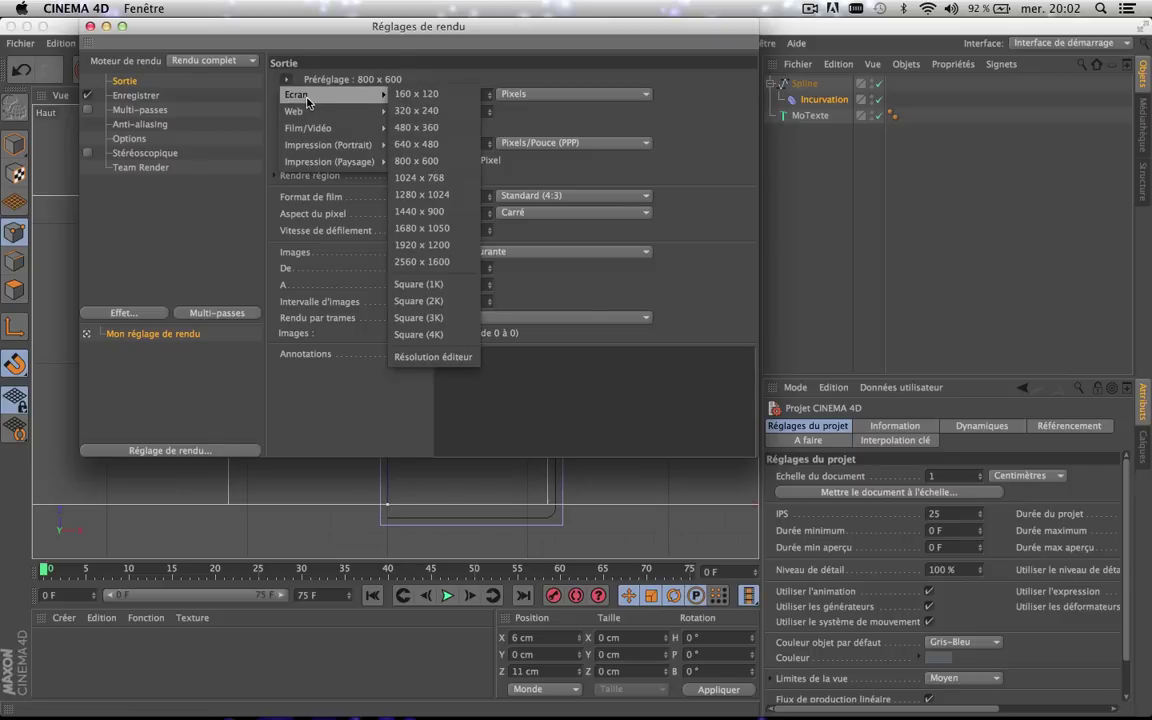
click(442, 196)
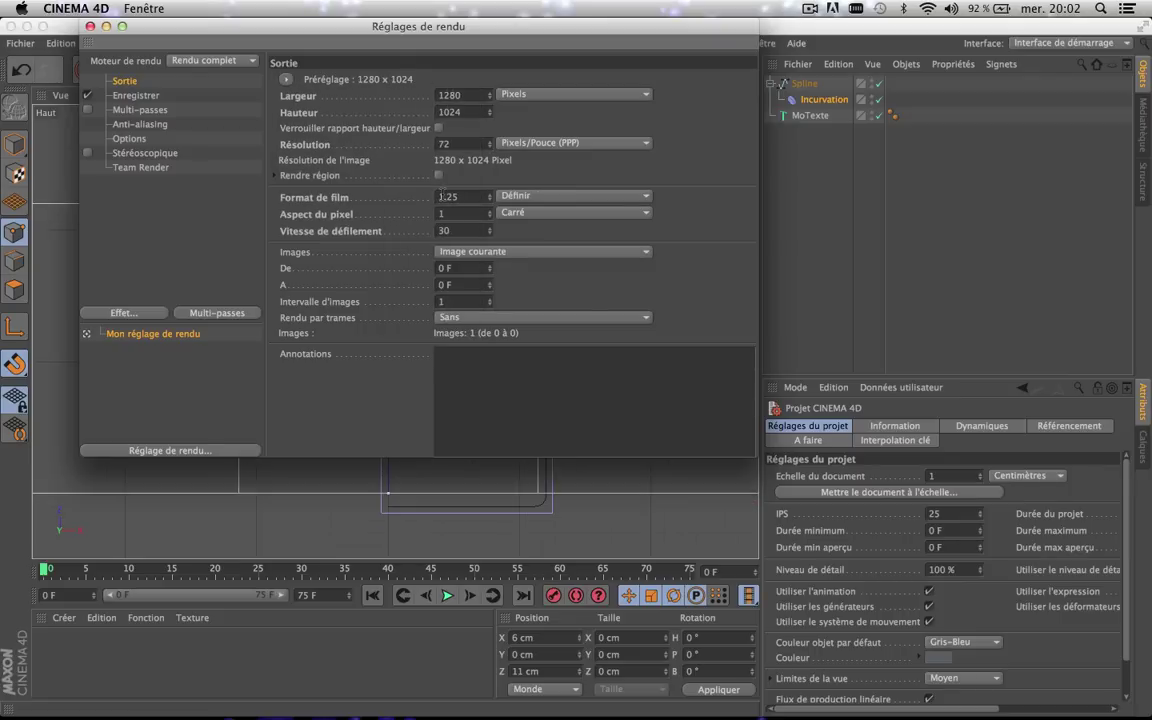
double_click(461, 112)
text(720)
key(Return)
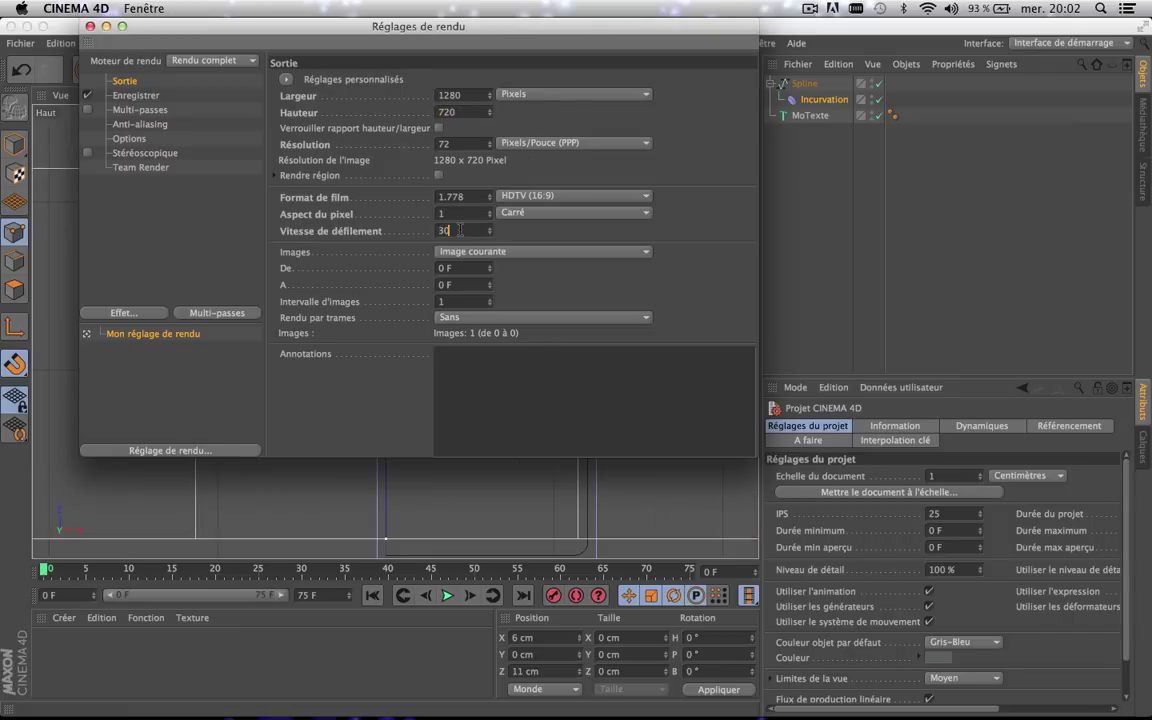
- Set the render output frame rate to 25 with all frames as the range, and close the render settings
click(523, 233)
click(506, 252)
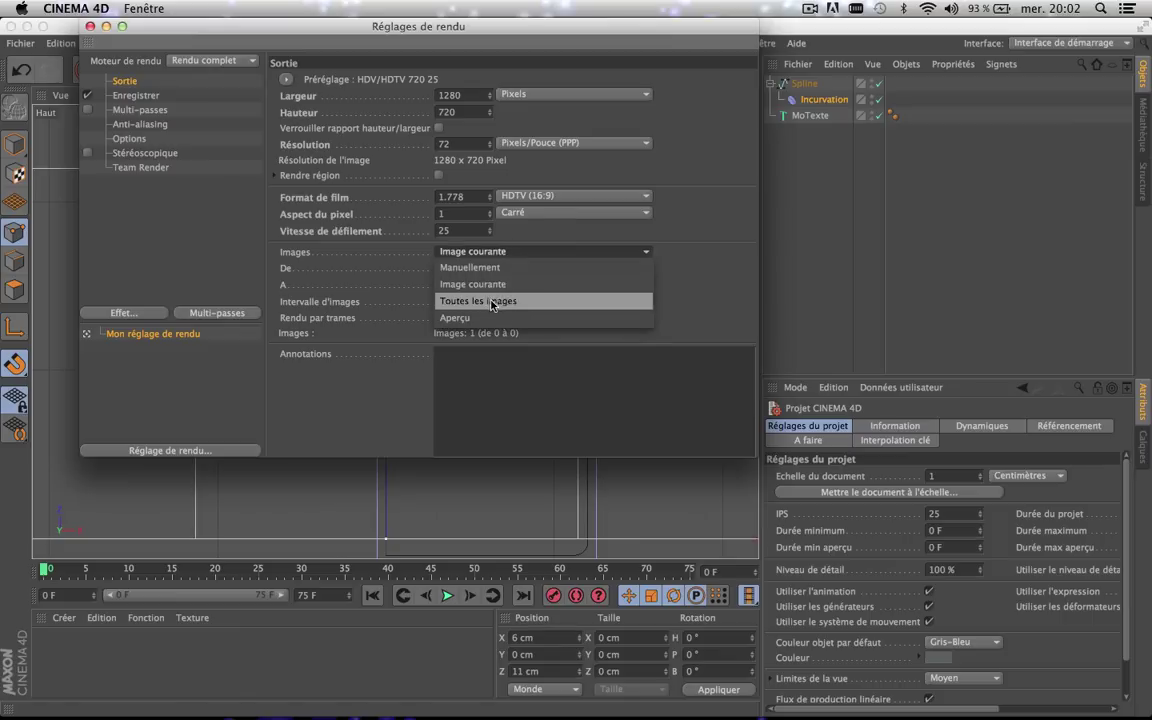
click(485, 301)
click(90, 26)
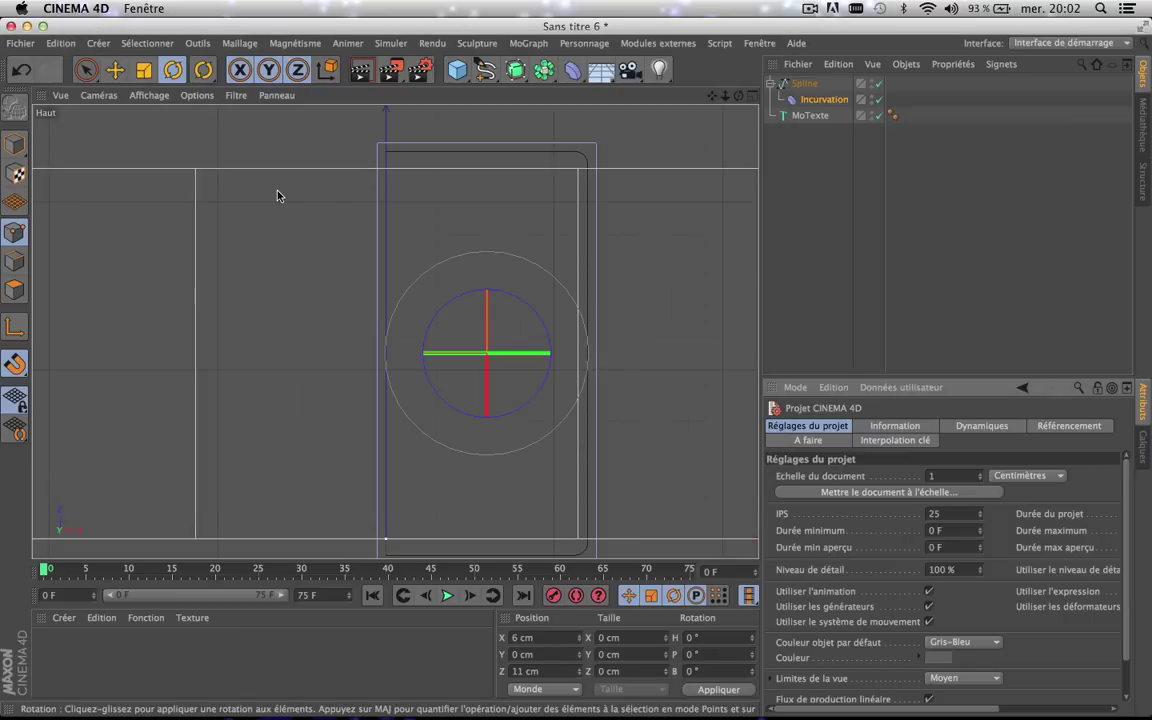
- Try a Bend intensity of -24° on the fitted deformer, then undo it
drag(712, 96, 691, 74)
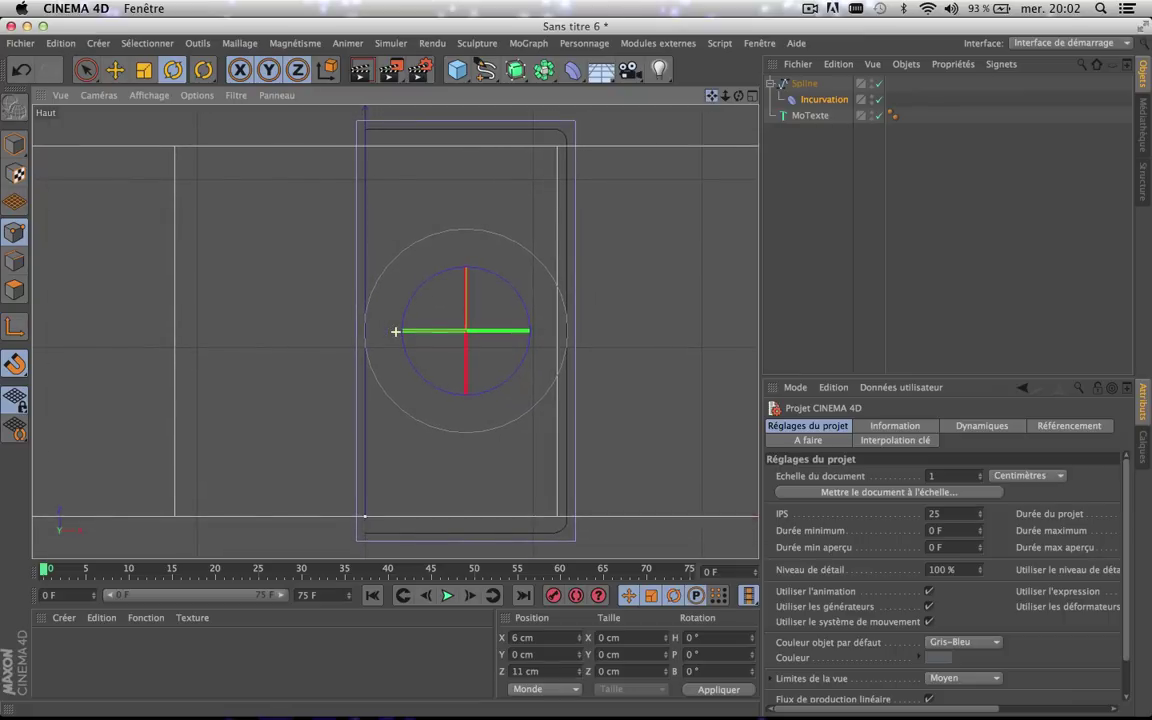
click(820, 101)
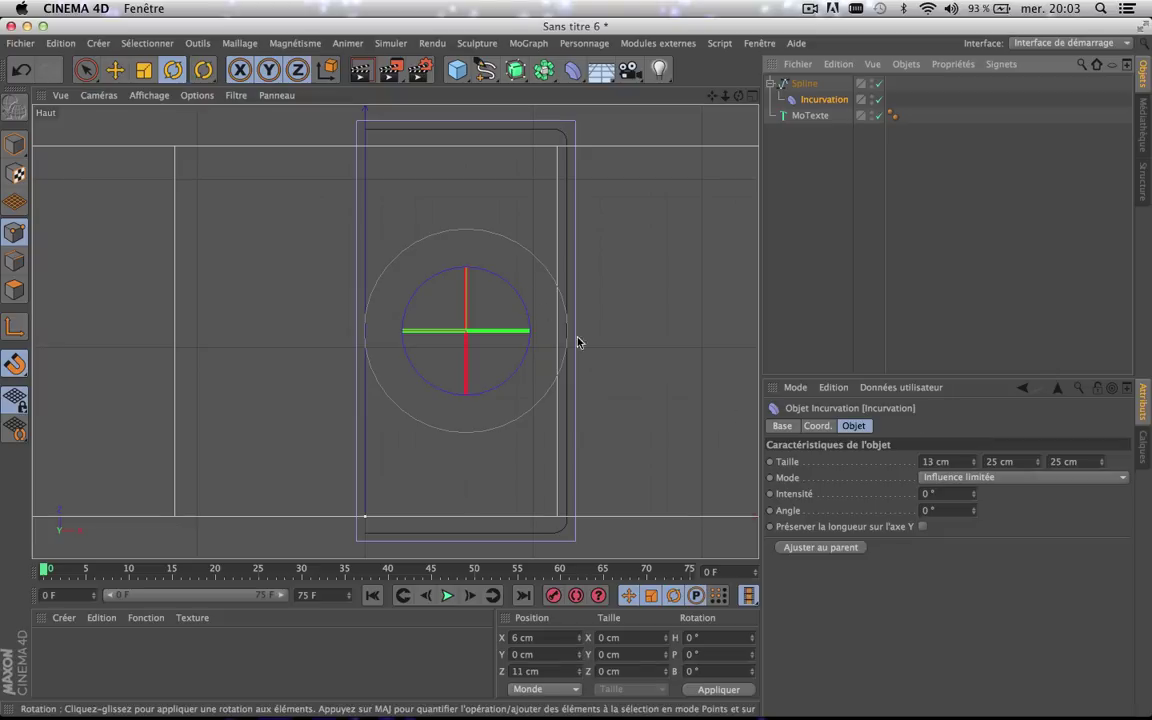
click(974, 491)
mouse_move(975, 494)
mouse_down()
mouse_move(975, 447)
mouse_move(975, 553)
mouse_move(975, 421)
mouse_move(975, 564)
mouse_move(975, 470)
mouse_move(975, 497)
mouse_up()
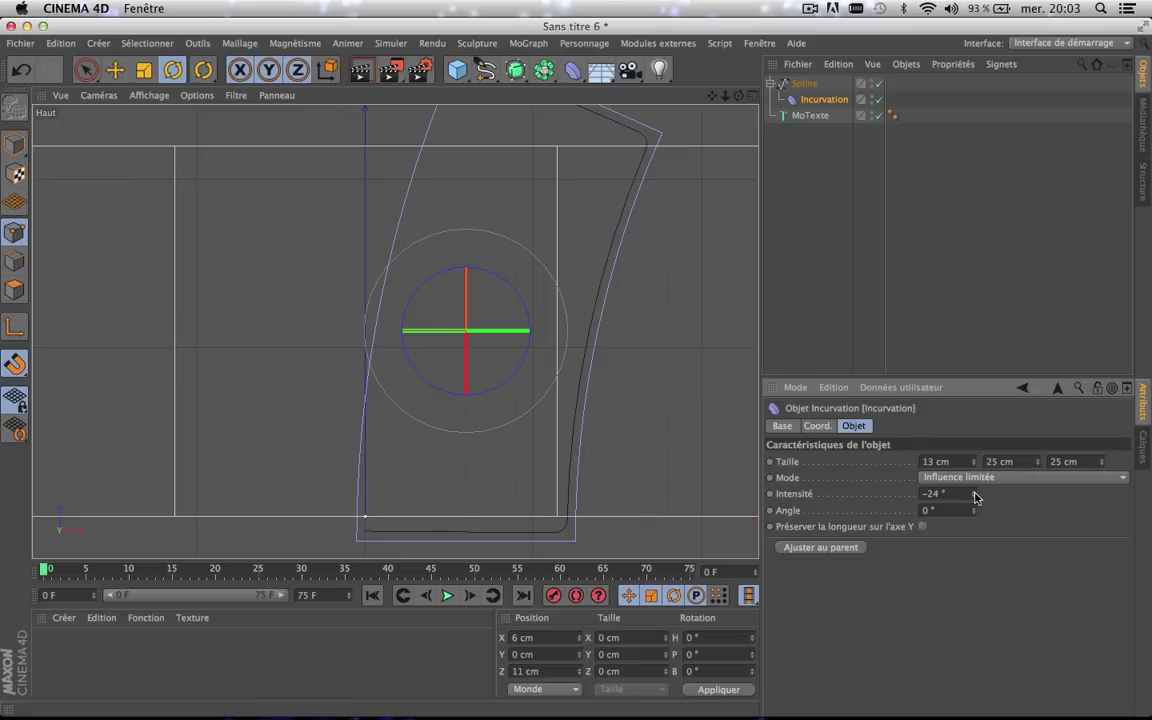
key(super+z)
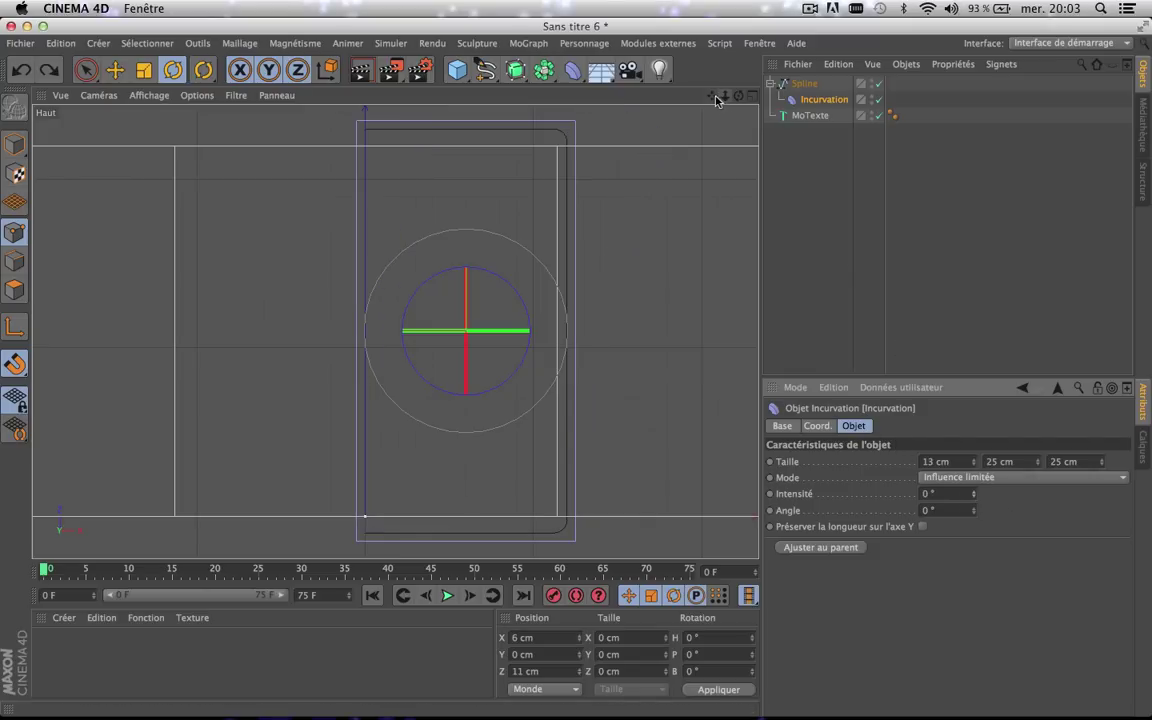
- Add a second Bend deformer and make it a child of the Spline, above the existing one
drag(715, 98, 721, 51)
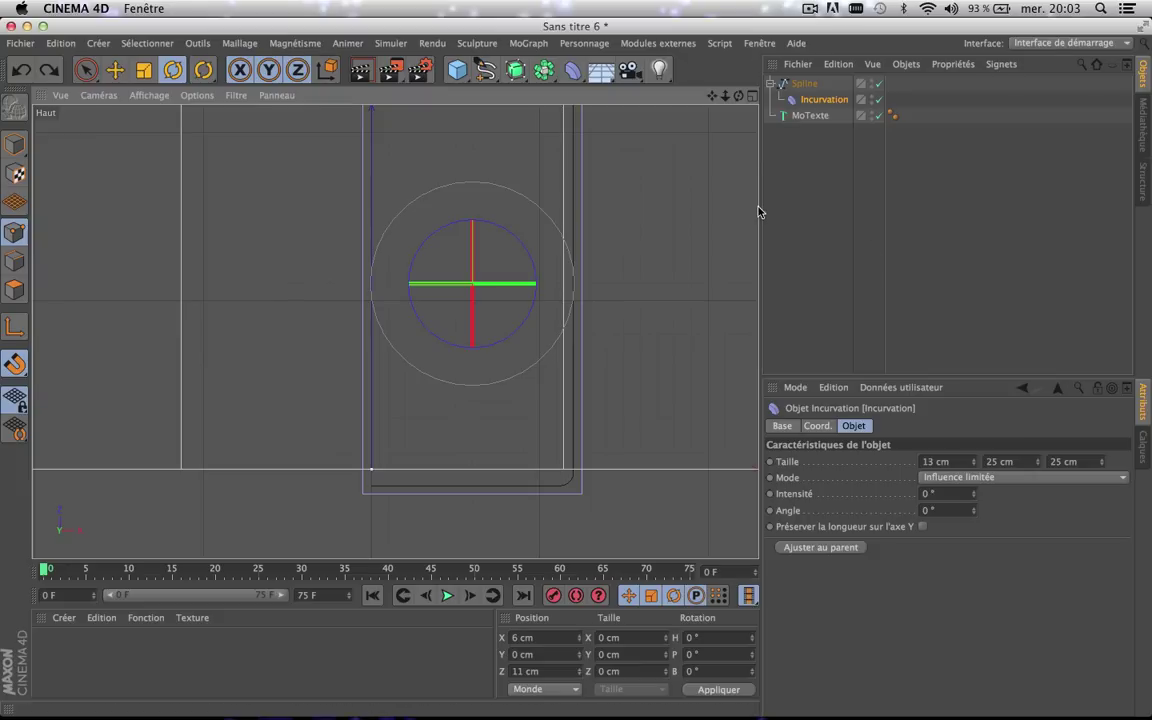
click(584, 72)
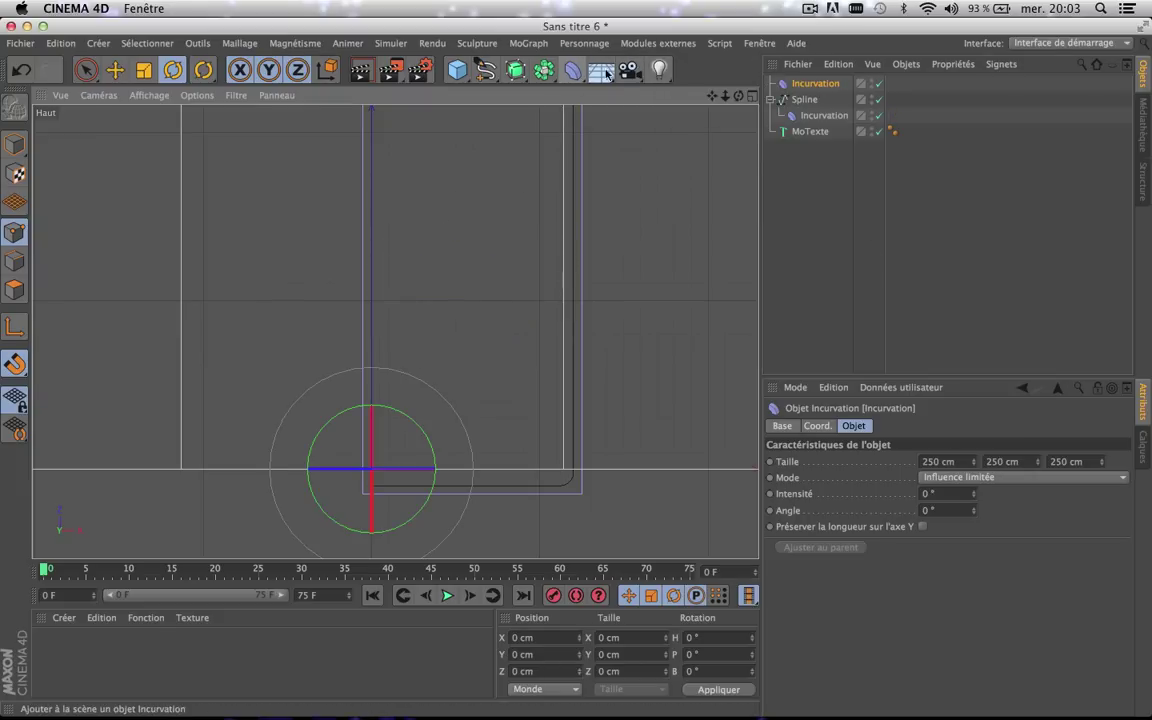
drag(816, 84, 803, 104)
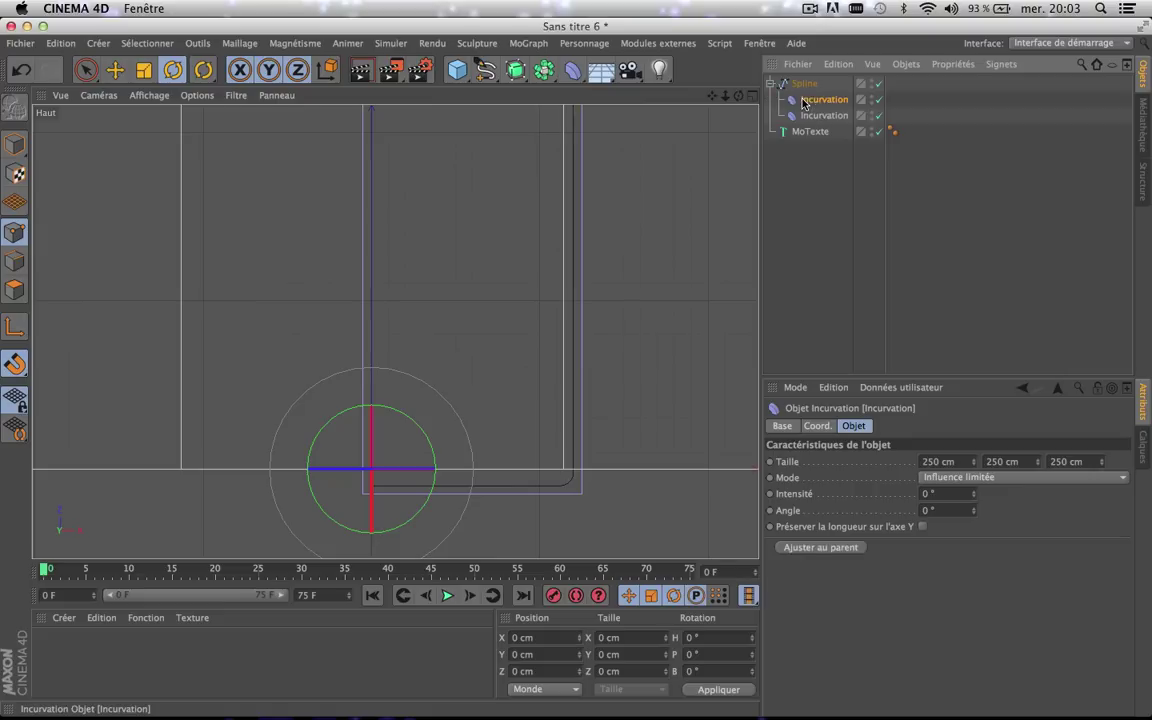
- Scale the new Bend deformer down uniformly to about 7.5 cm on each axis in the top view
scroll(712, 242, down, 5)
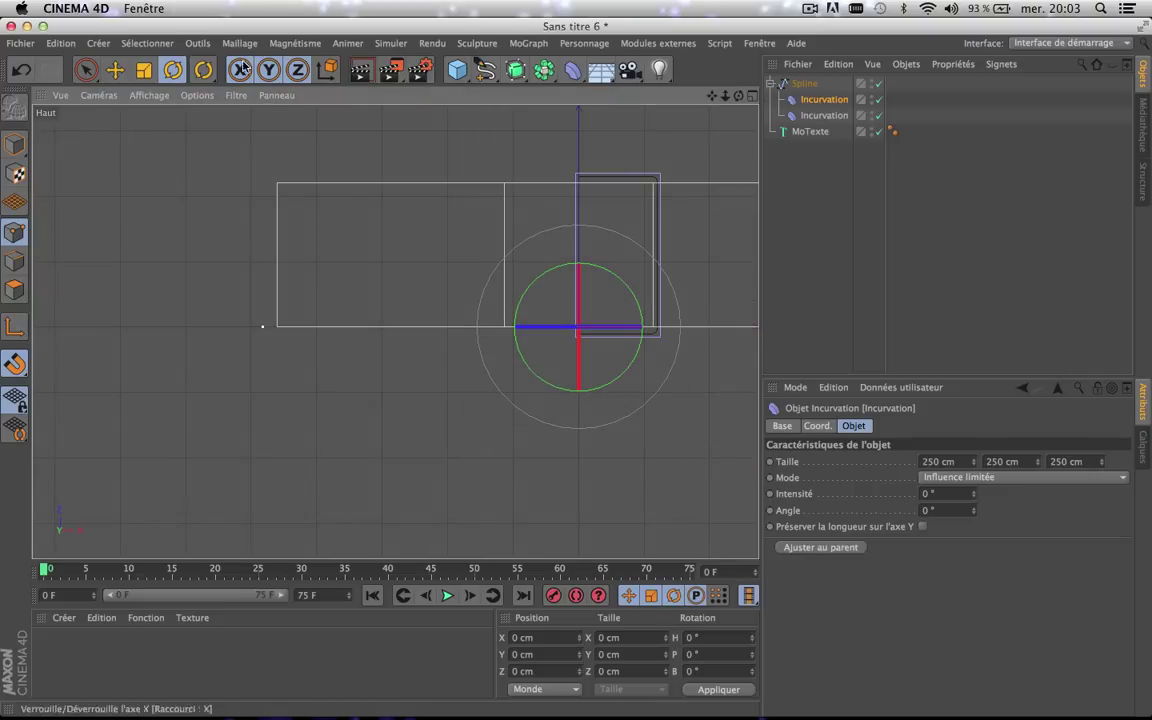
click(143, 69)
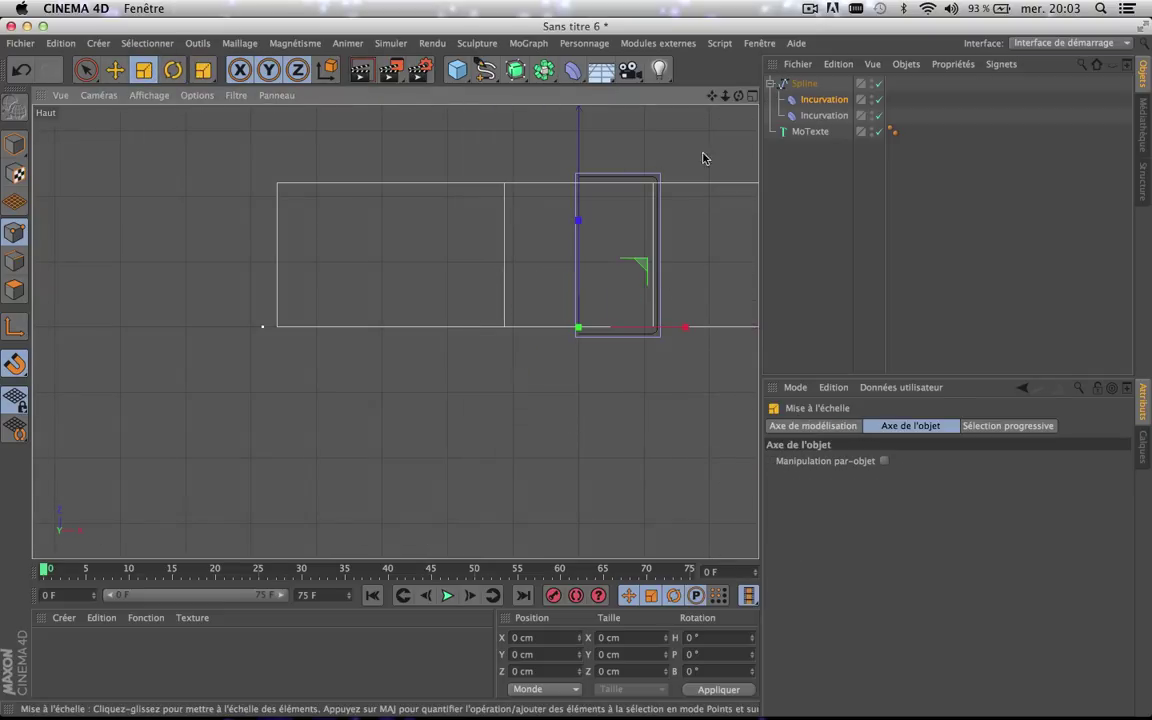
drag(702, 158, 300, 482)
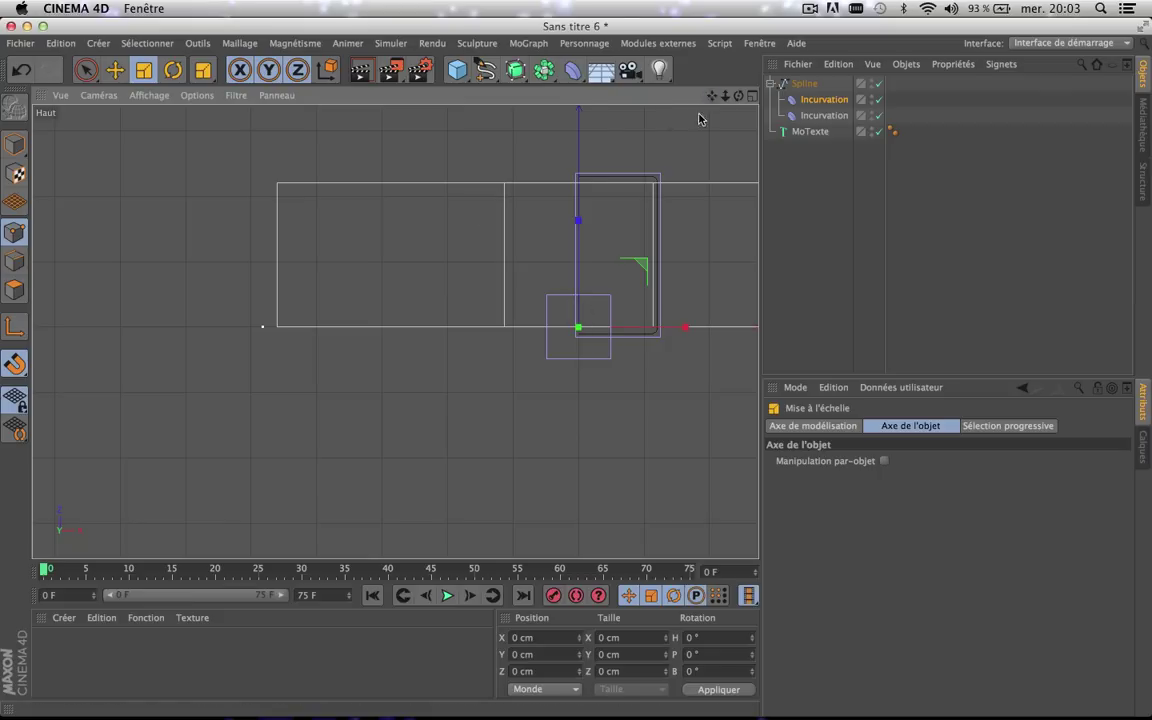
drag(712, 96, 619, 107)
drag(671, 147, 560, 216)
scroll(535, 334, up, 5)
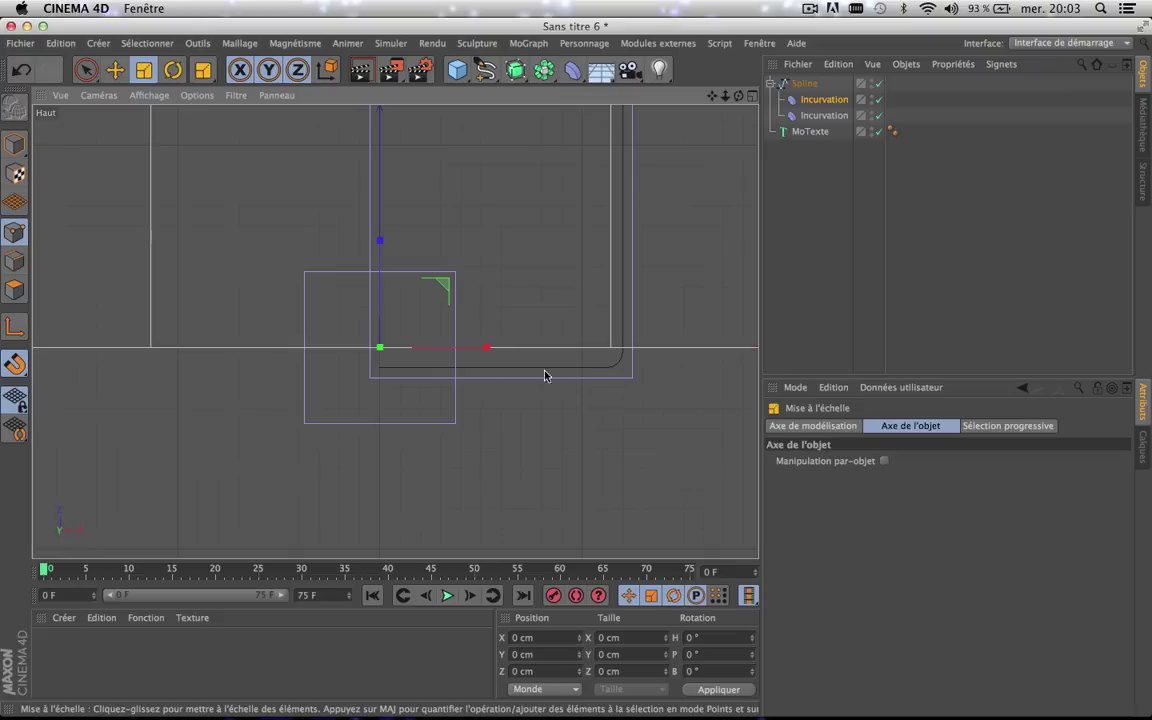
- Move the new Bend deformer to about X 5.26 cm and Z -1 cm, centred on the spline's lower edge
click(115, 69)
drag(478, 342, 589, 347)
drag(483, 247, 483, 278)
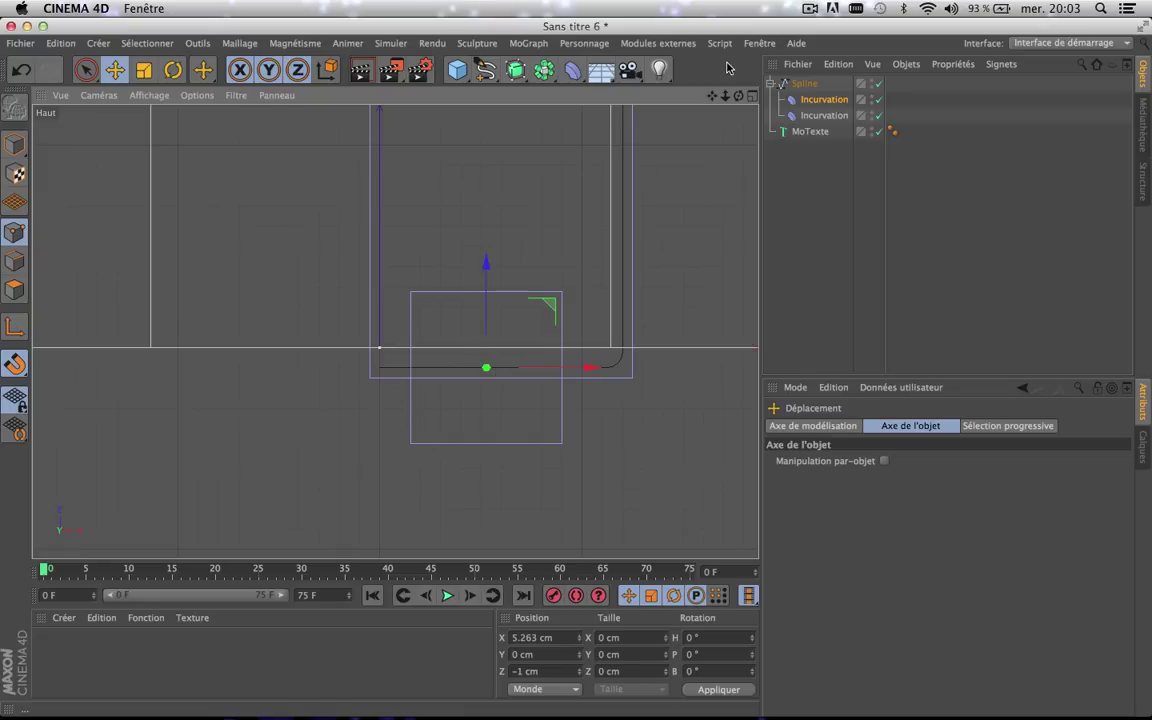
- Set the small Bend deformer's intensity to 29°
click(820, 100)
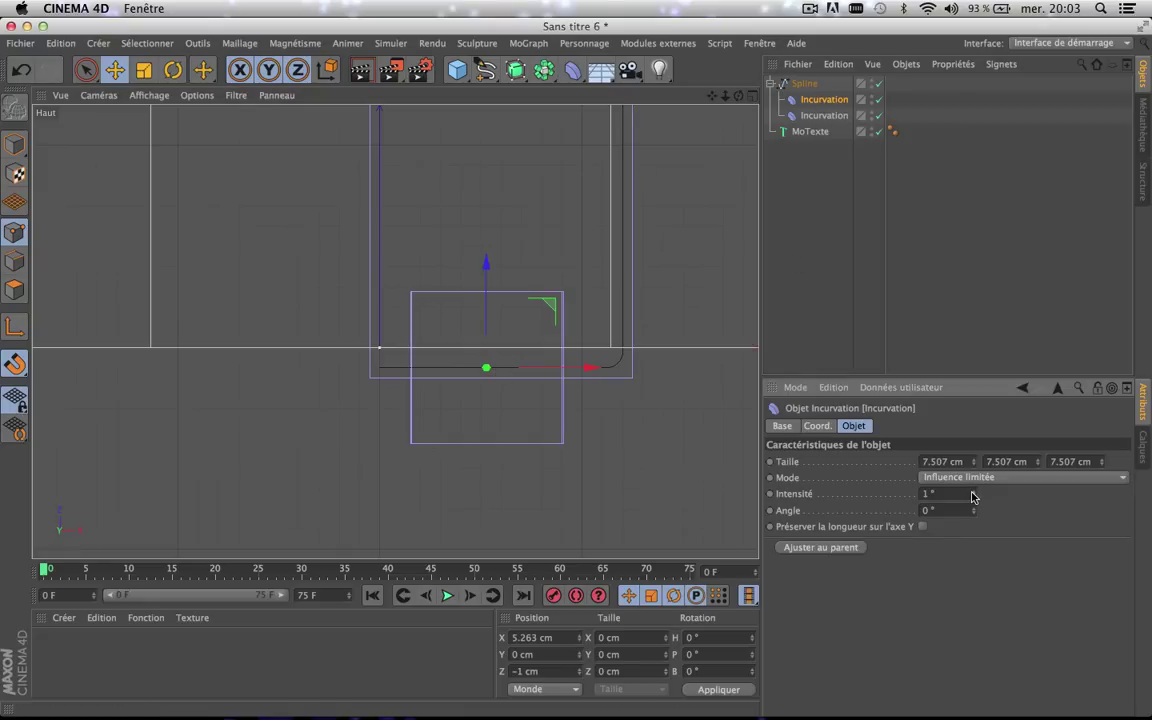
drag(973, 494, 973, 469)
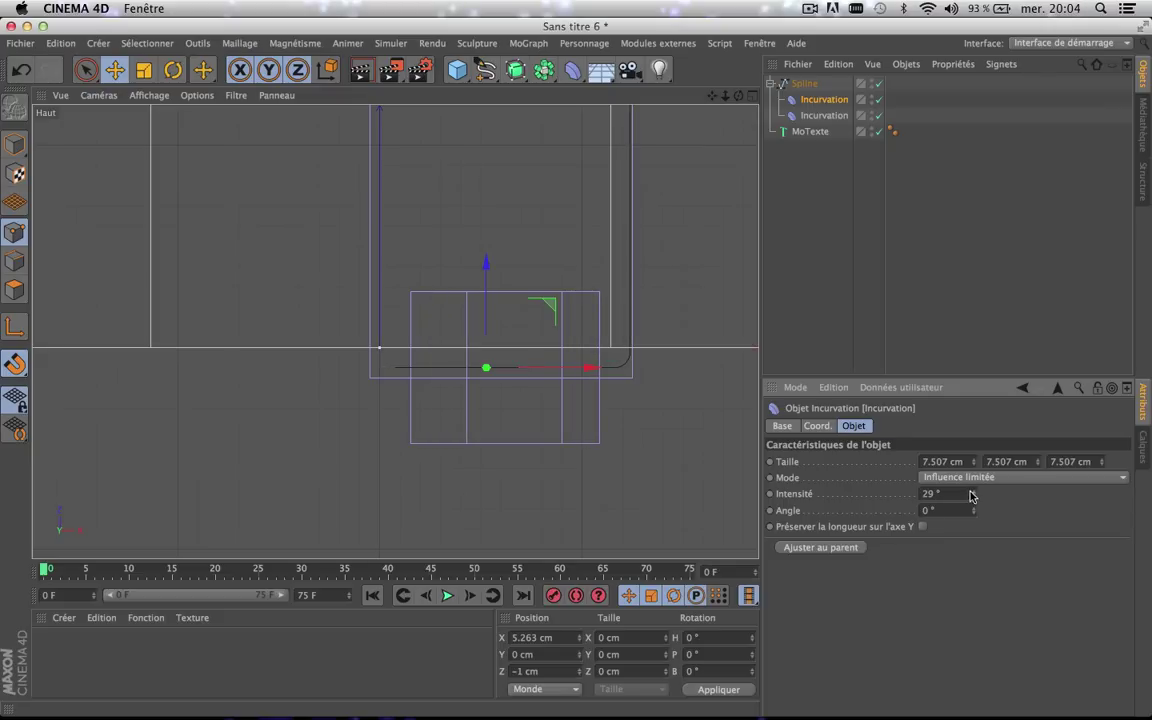
- Try rotating the small Bend deformer about two axes to align its bend with the spline's lower edge, then undo both rotations
click(173, 69)
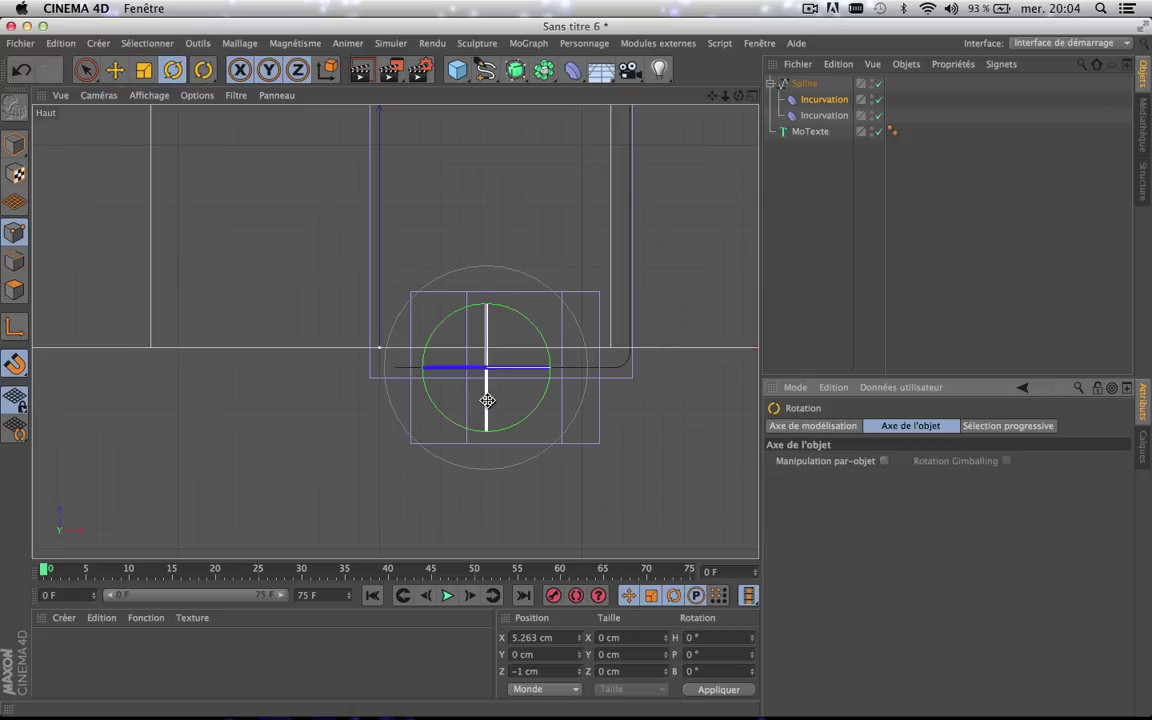
drag(487, 400, 496, 231)
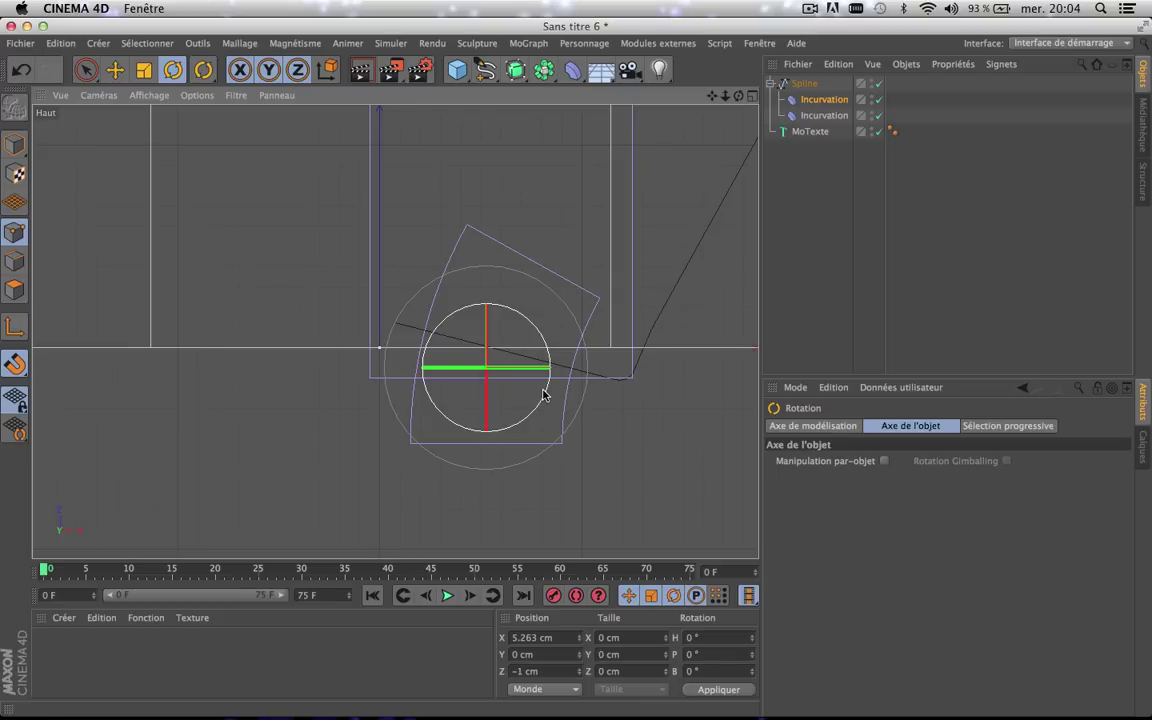
drag(543, 395, 440, 510)
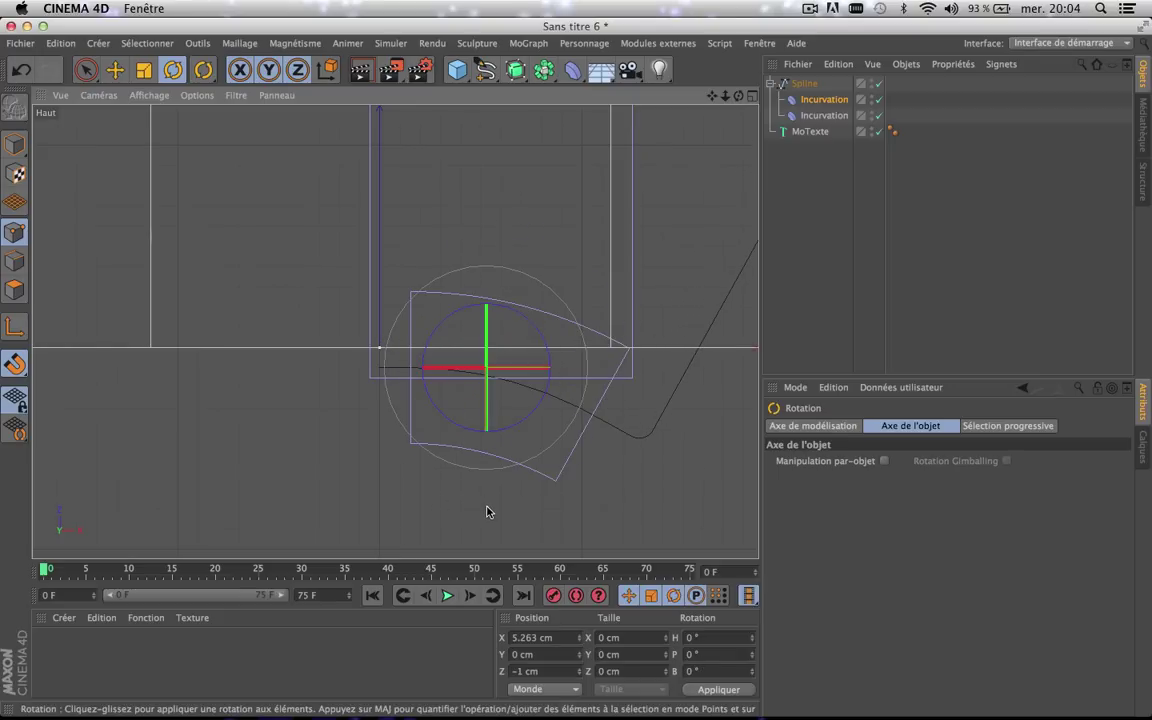
scroll(514, 442, down, 3)
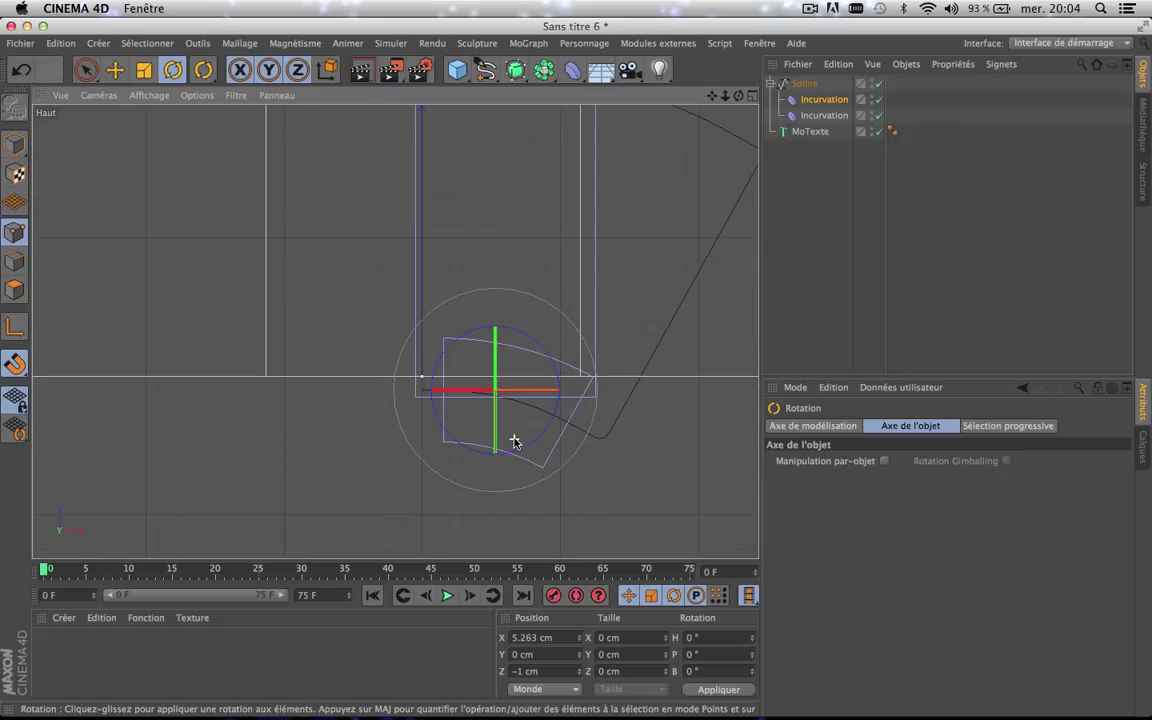
key(super+z)
key(super+z)
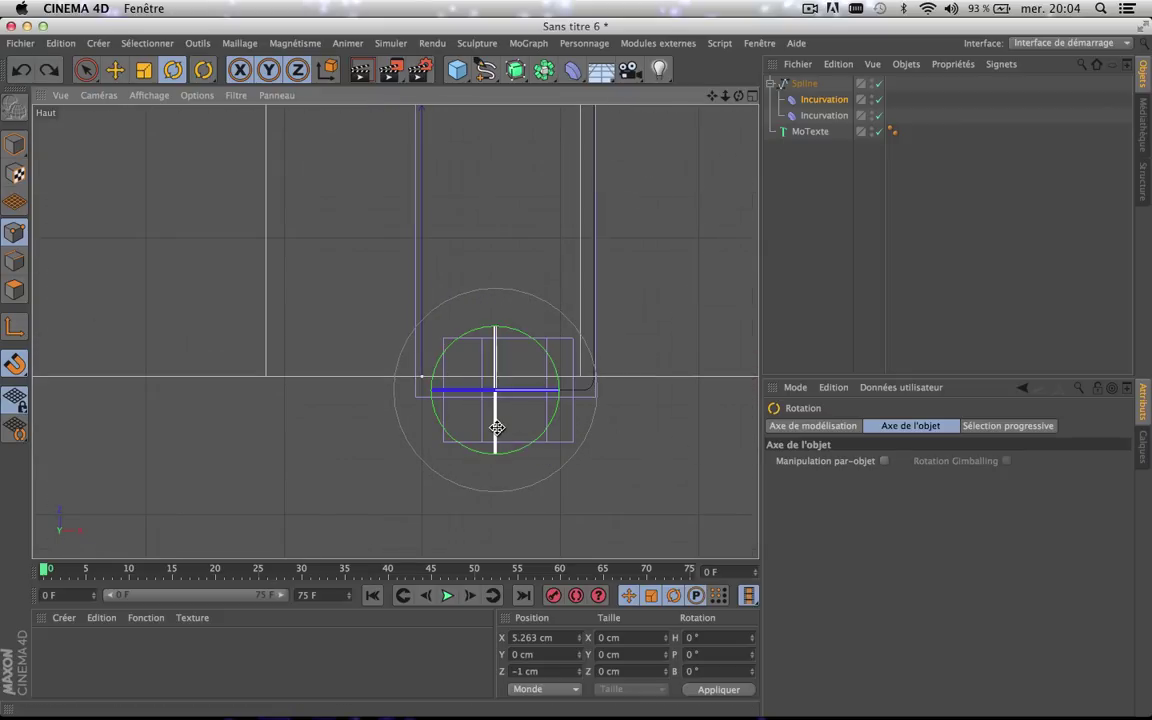
- Rotate the small Bend deformer a quarter turn about two axes, aiming its Y axis toward negative X along the spline's lower edge
drag(497, 427, 494, 495)
drag(494, 527, 497, 575)
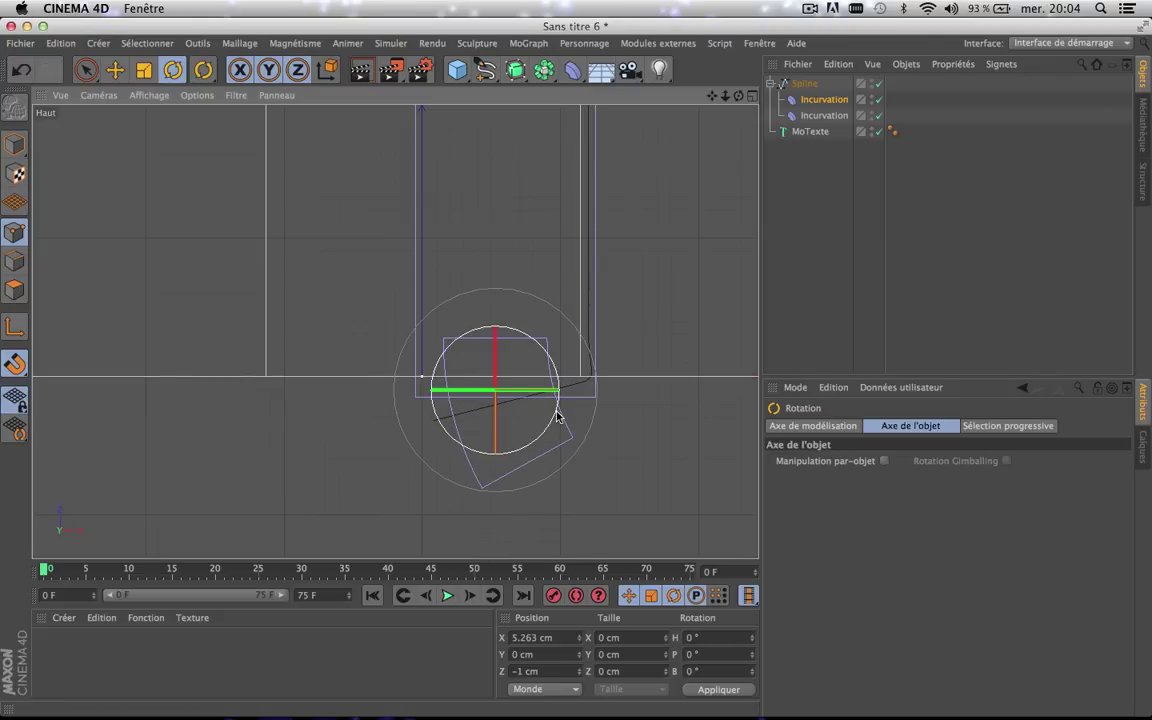
drag(558, 417, 465, 494)
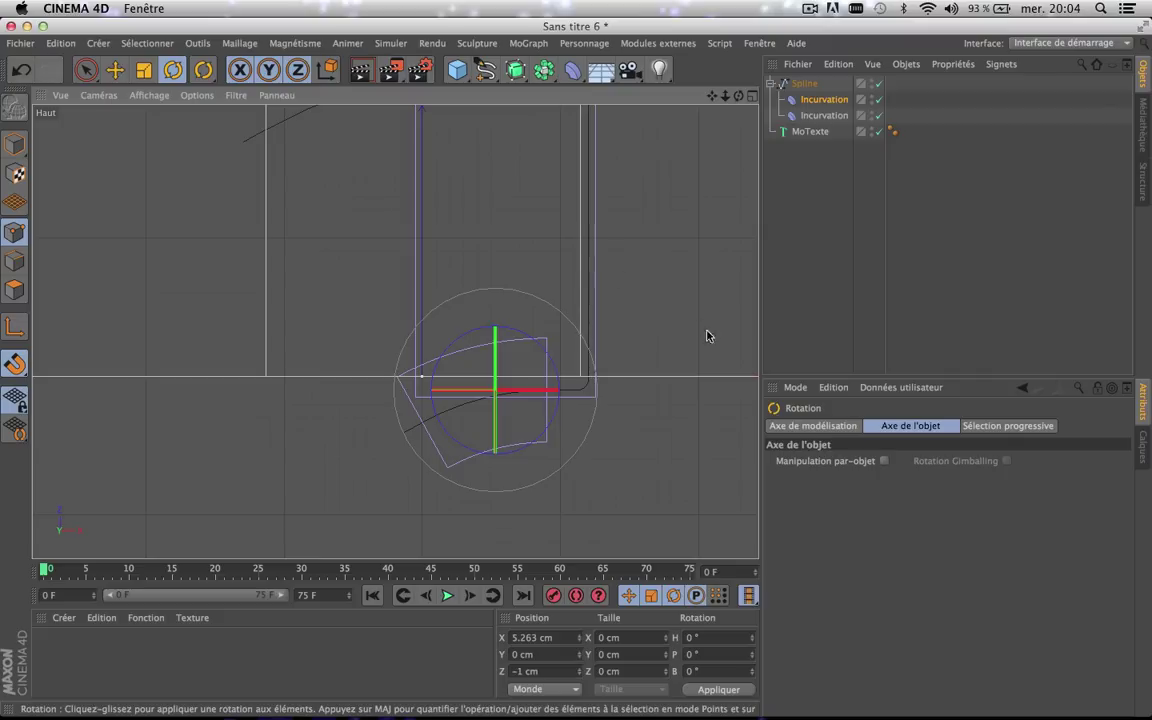
scroll(660, 350, down, 2)
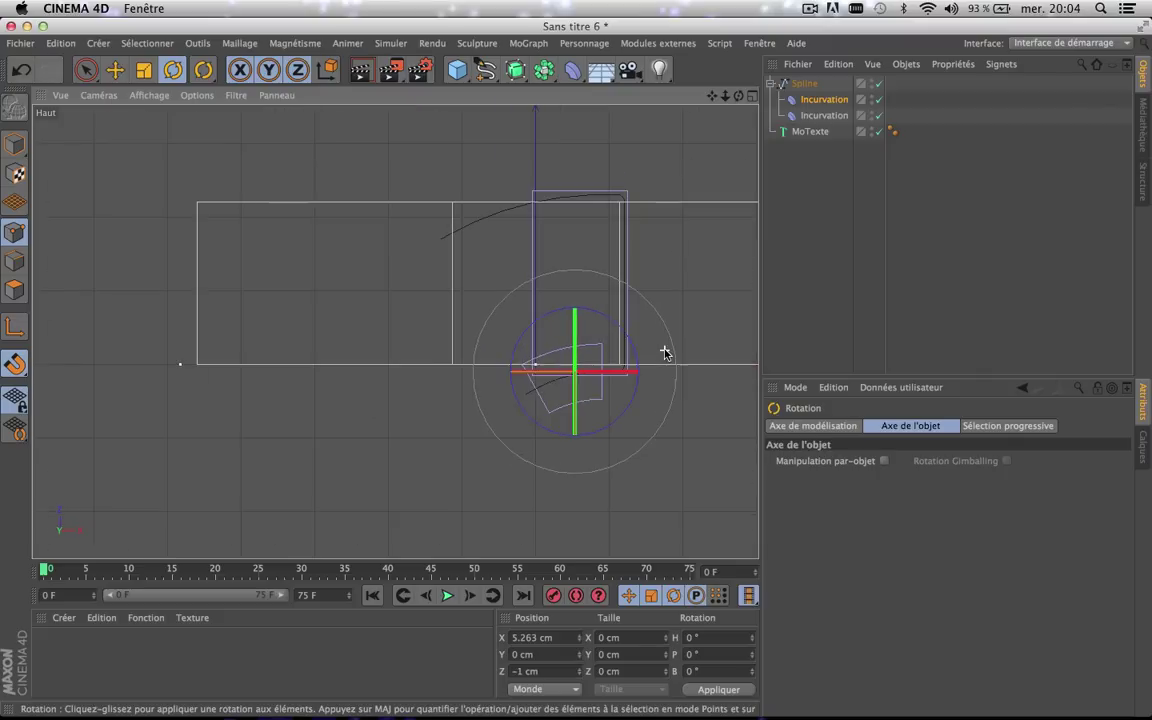
- Set the small Bend deformer's mode to Influence interne and enable length preservation along the Y axis
click(819, 101)
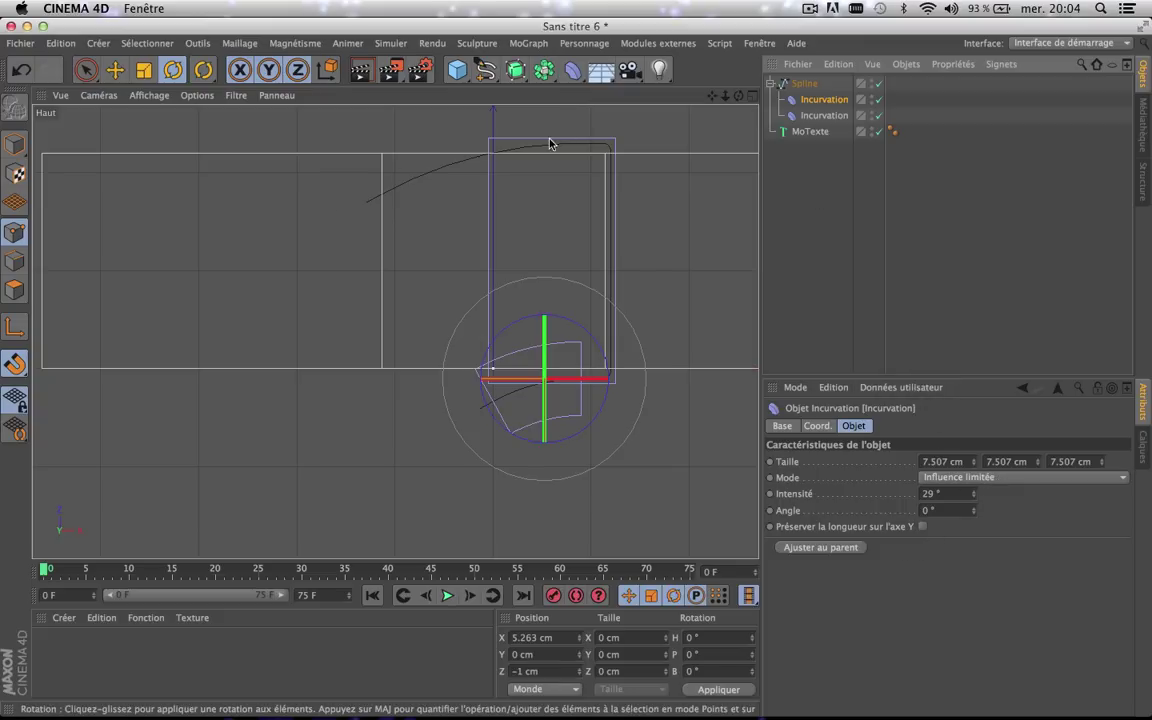
click(1028, 479)
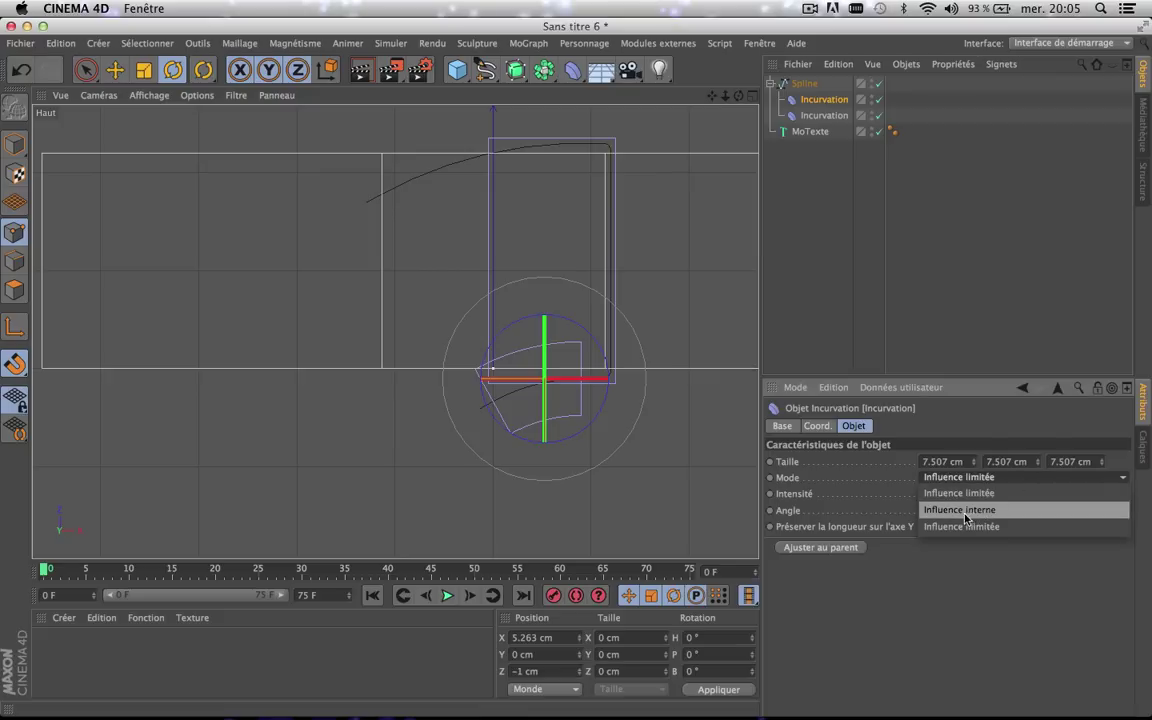
click(996, 518)
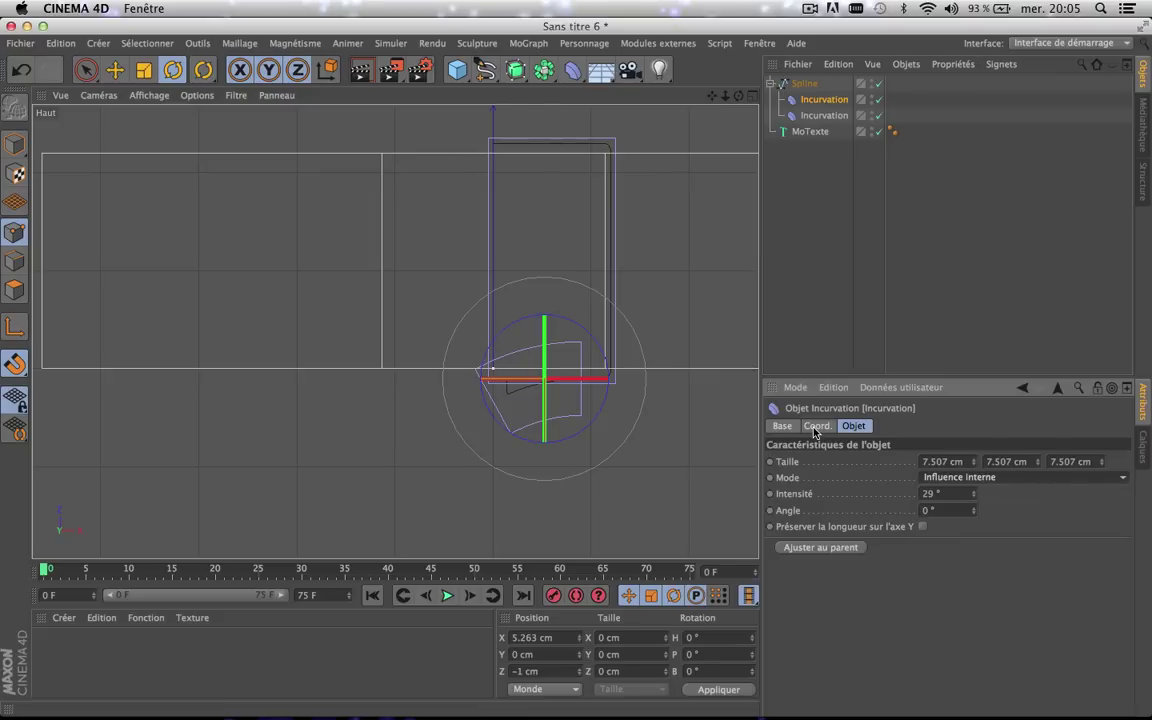
scroll(542, 398, up, 5)
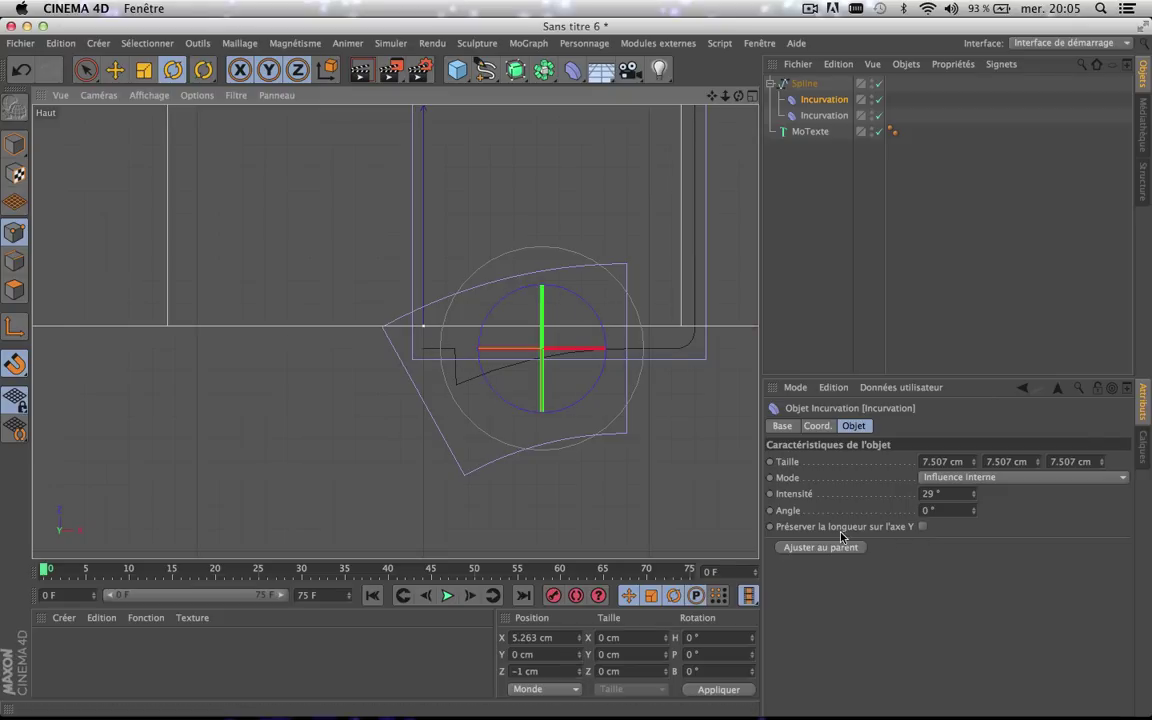
click(923, 527)
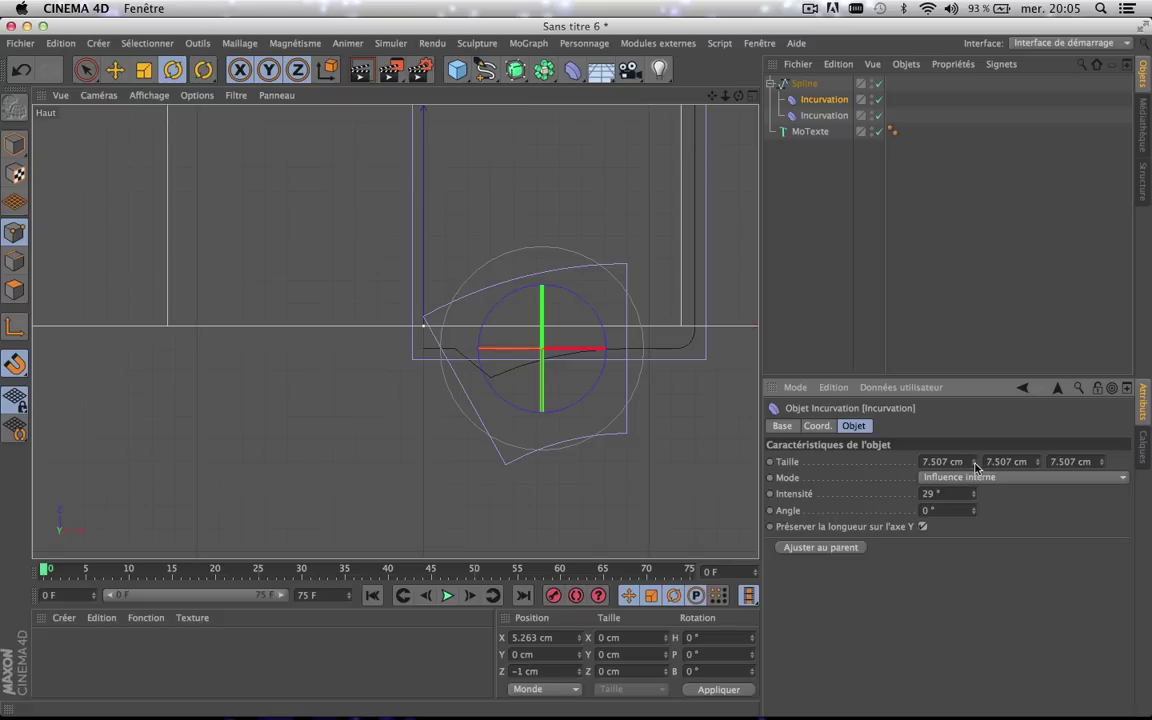
- Set the small Bend deformer's size to 1 cm in X and 13.507 cm in Y, and move it to about X 4.02 cm
mouse_move(1038, 463)
mouse_down()
mouse_move(1085, 463)
mouse_move(1034, 463)
mouse_up()
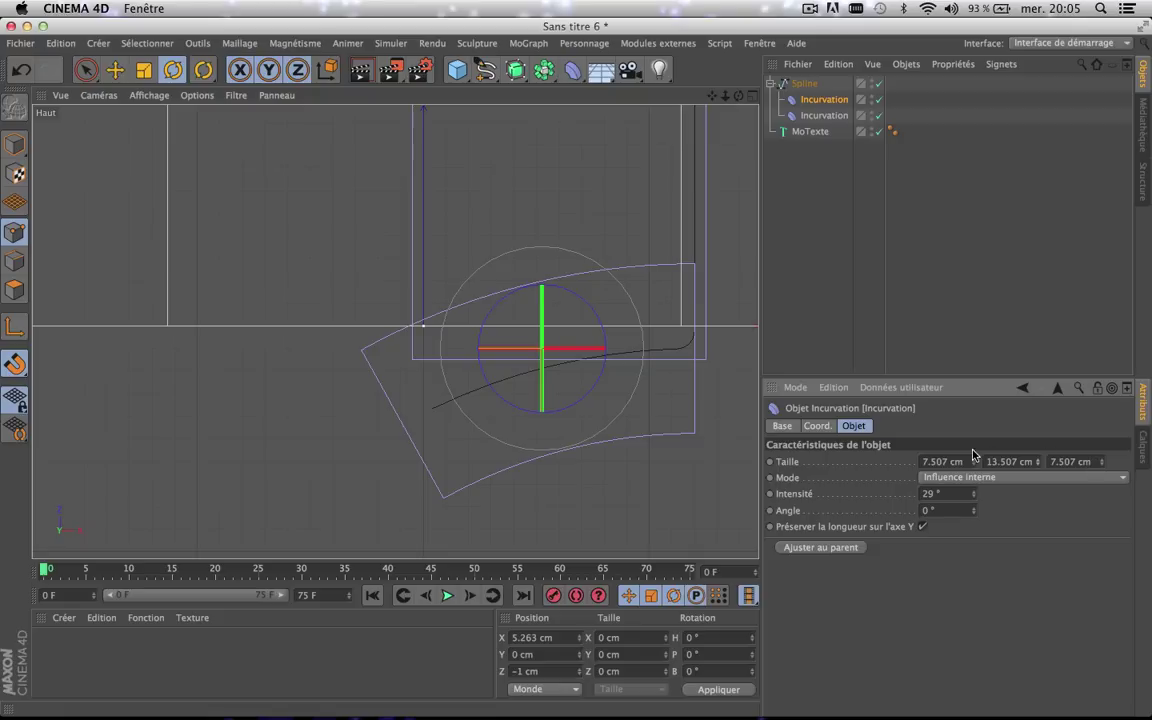
mouse_move(973, 460)
mouse_down()
mouse_move(922, 460)
mouse_move(977, 461)
mouse_up()
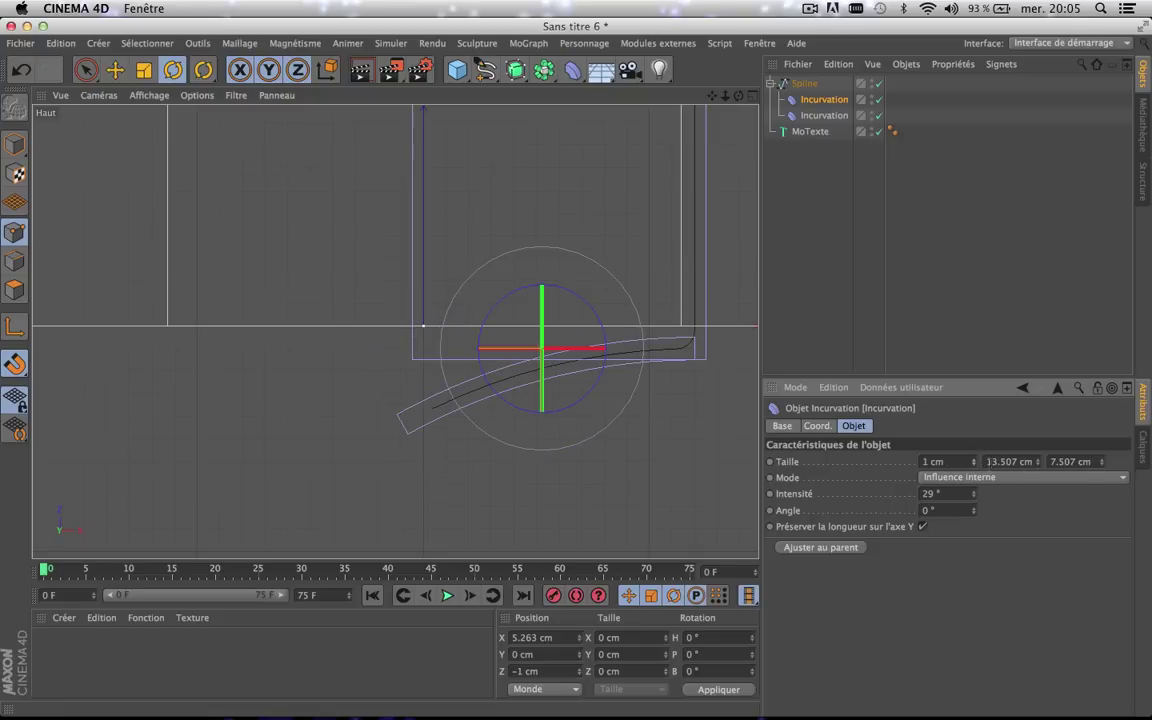
click(115, 70)
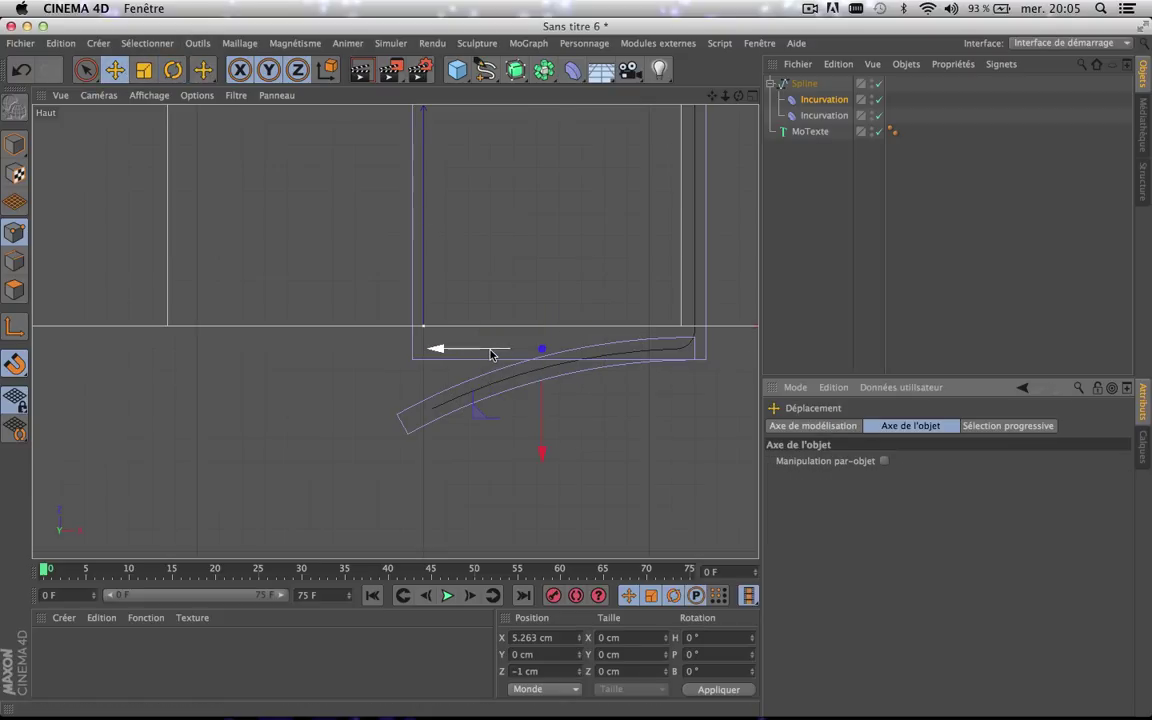
drag(487, 356, 463, 358)
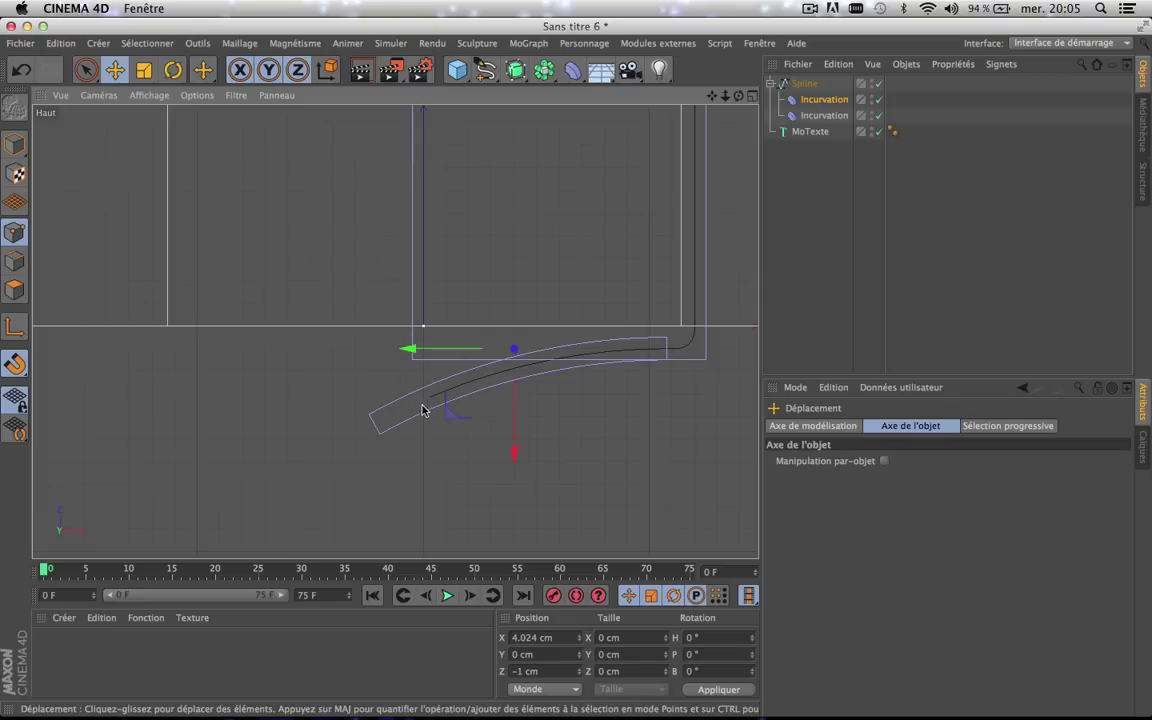
- Set the small Bend deformer's Y size to 11 cm and move it to about X 5.3 cm
click(834, 101)
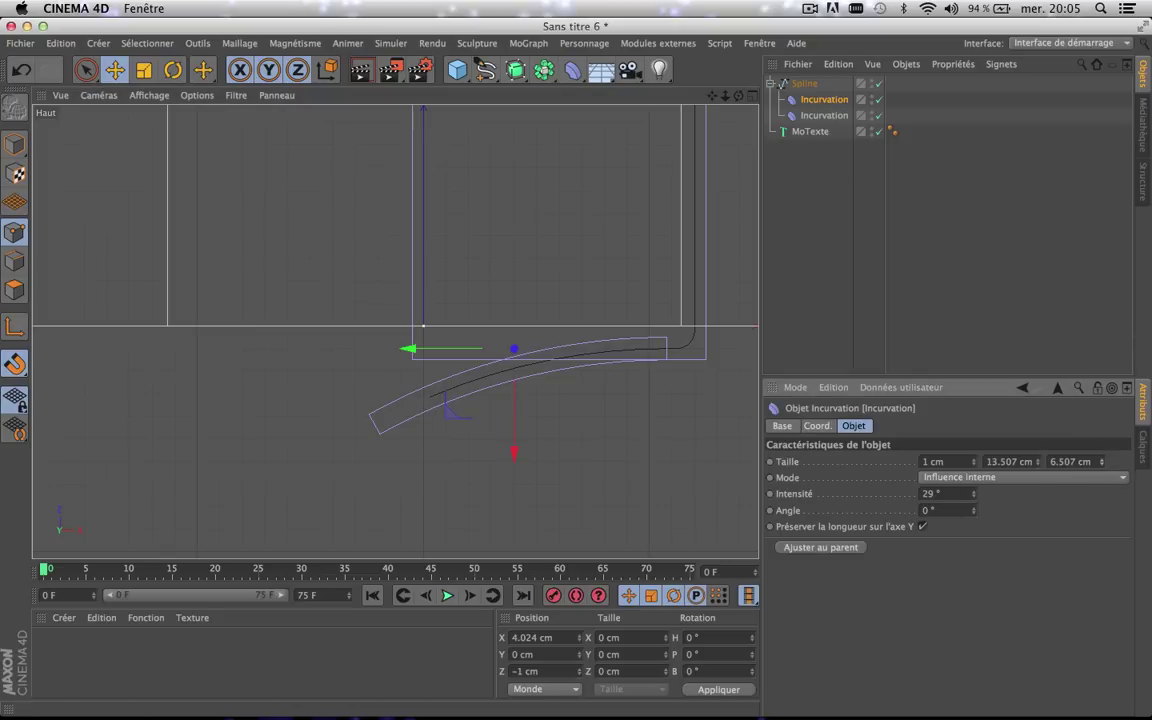
click(1038, 463)
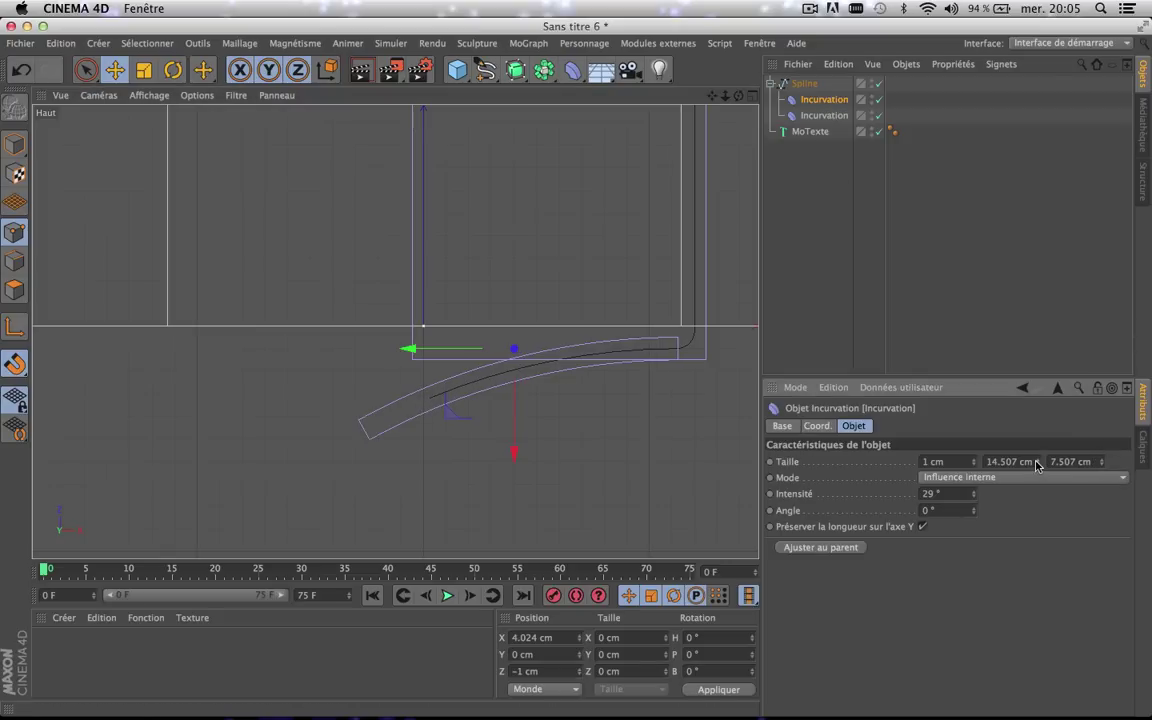
mouse_move(1038, 463)
mouse_down()
mouse_move(1038, 435)
mouse_move(1038, 470)
mouse_move(1038, 460)
mouse_up()
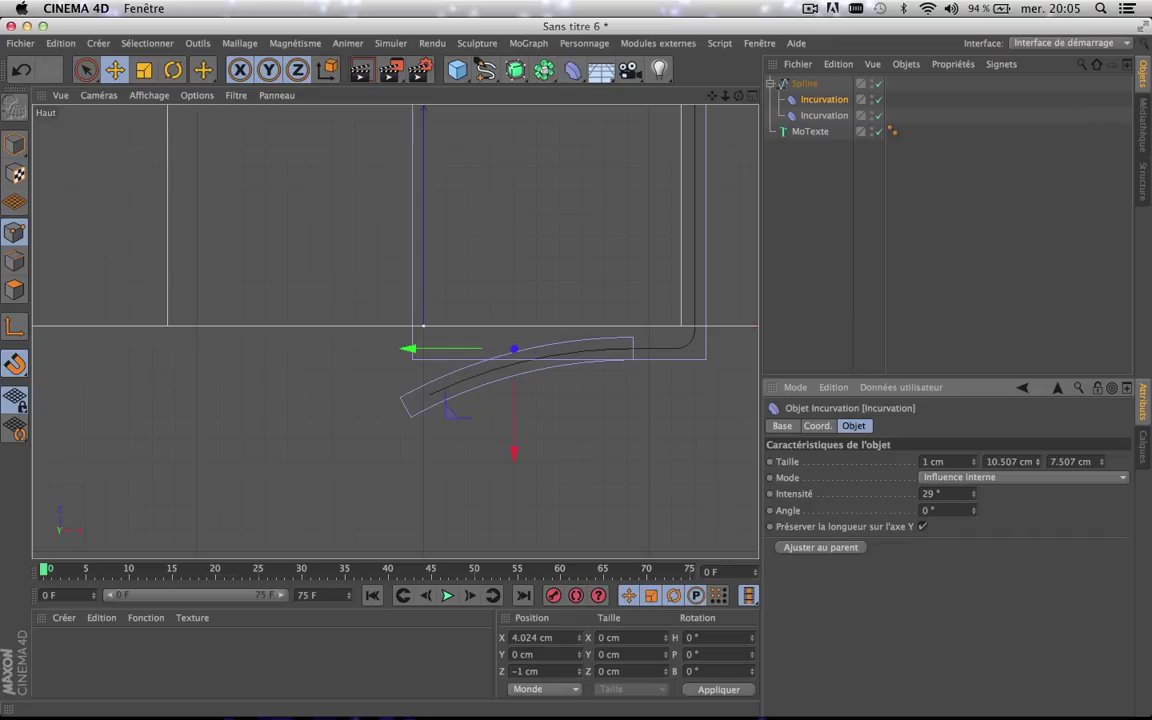
double_click(1022, 461)
text(11)
key(Return)
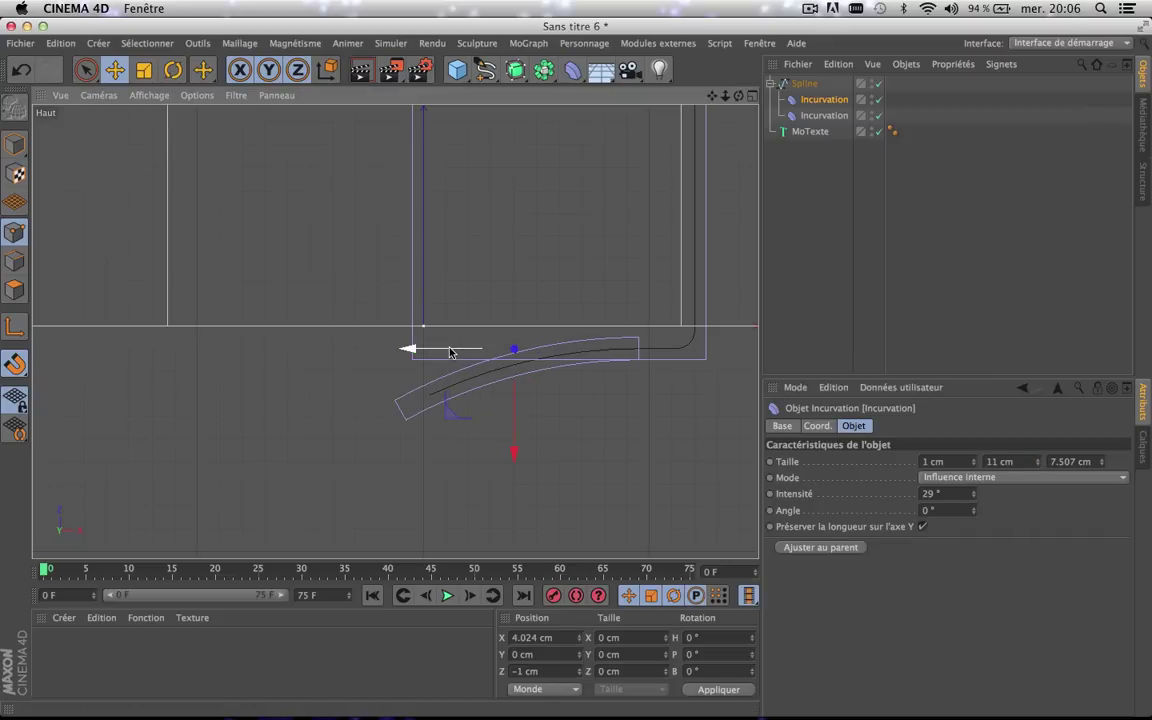
drag(452, 350, 478, 353)
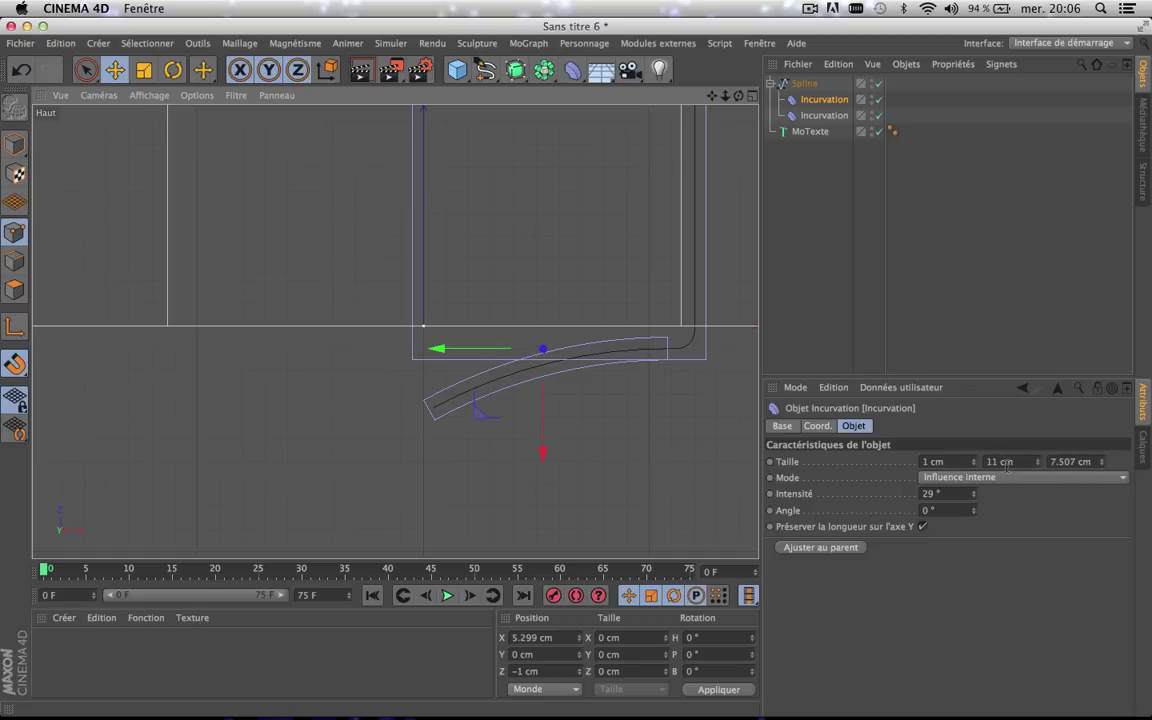
- Reduce the small Bend deformer's Z size to 1 cm in the front view
click(752, 96)
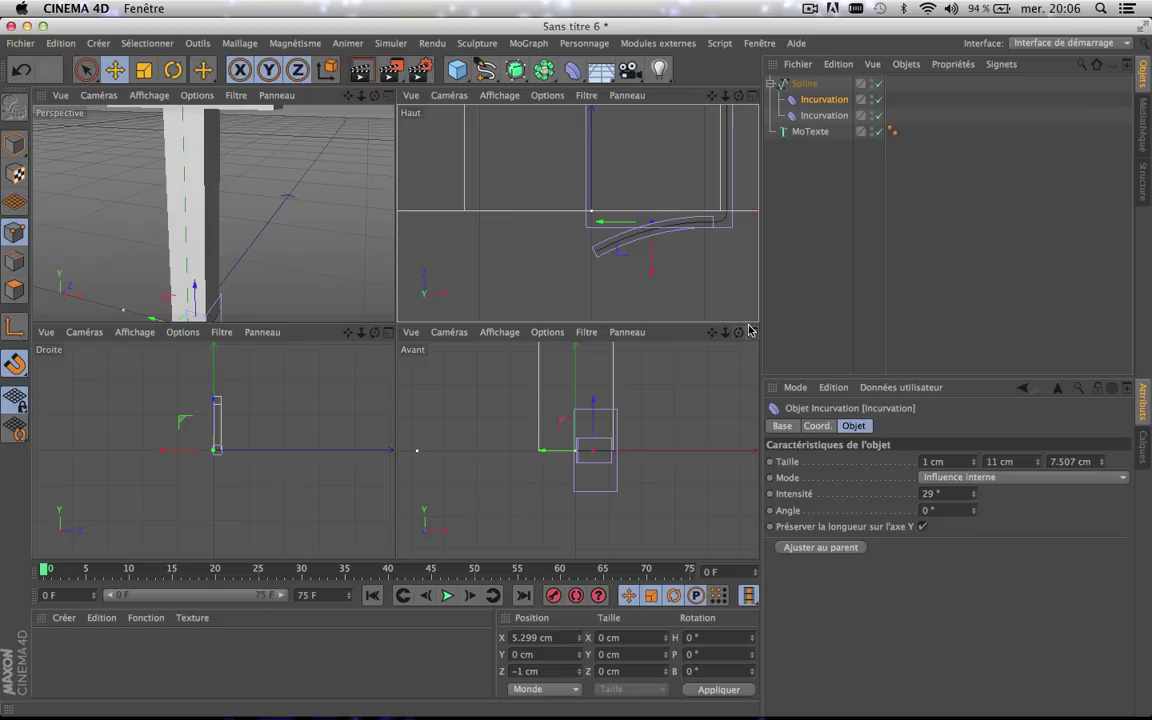
click(752, 335)
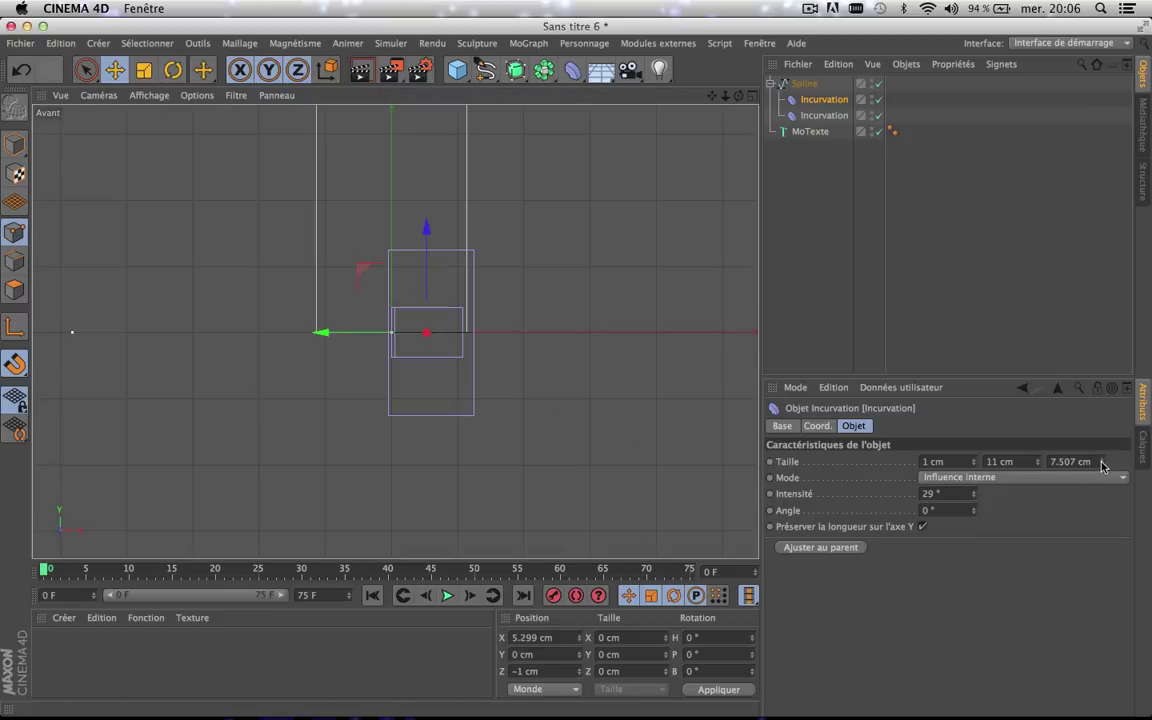
drag(1101, 465, 1105, 465)
scroll(422, 330, up, 5)
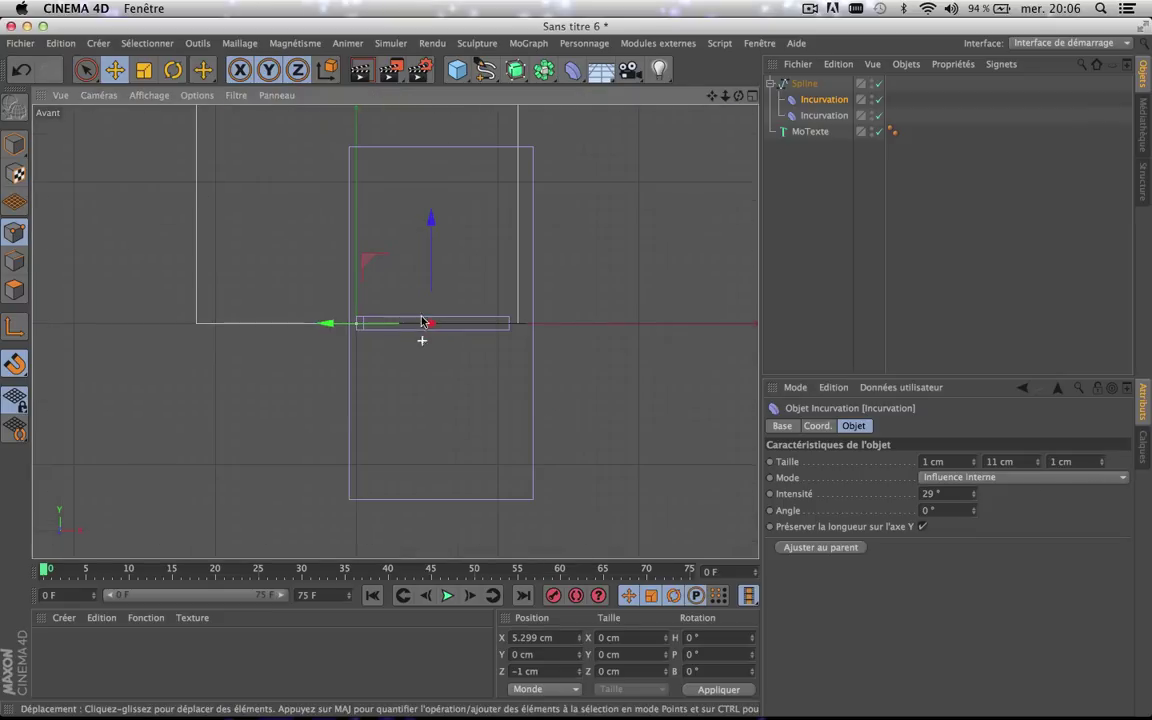
- Reduce the larger Bend deformer's Z size to 5 cm
click(826, 115)
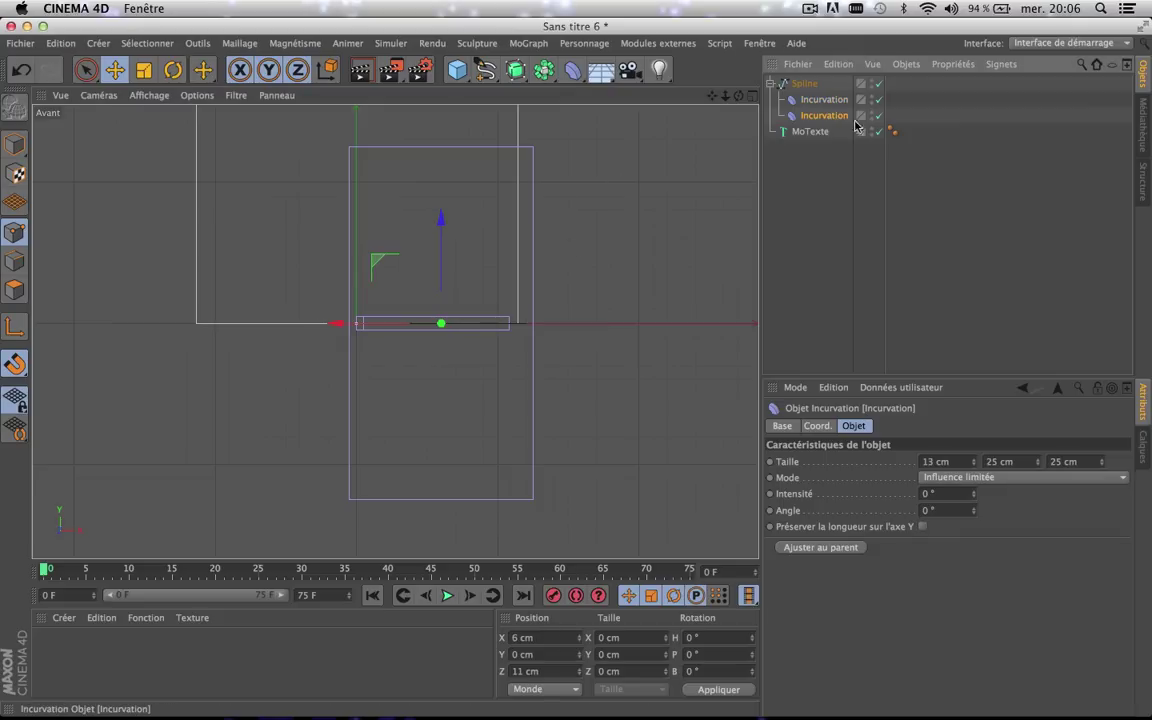
drag(1104, 468, 1104, 512)
click(1101, 462)
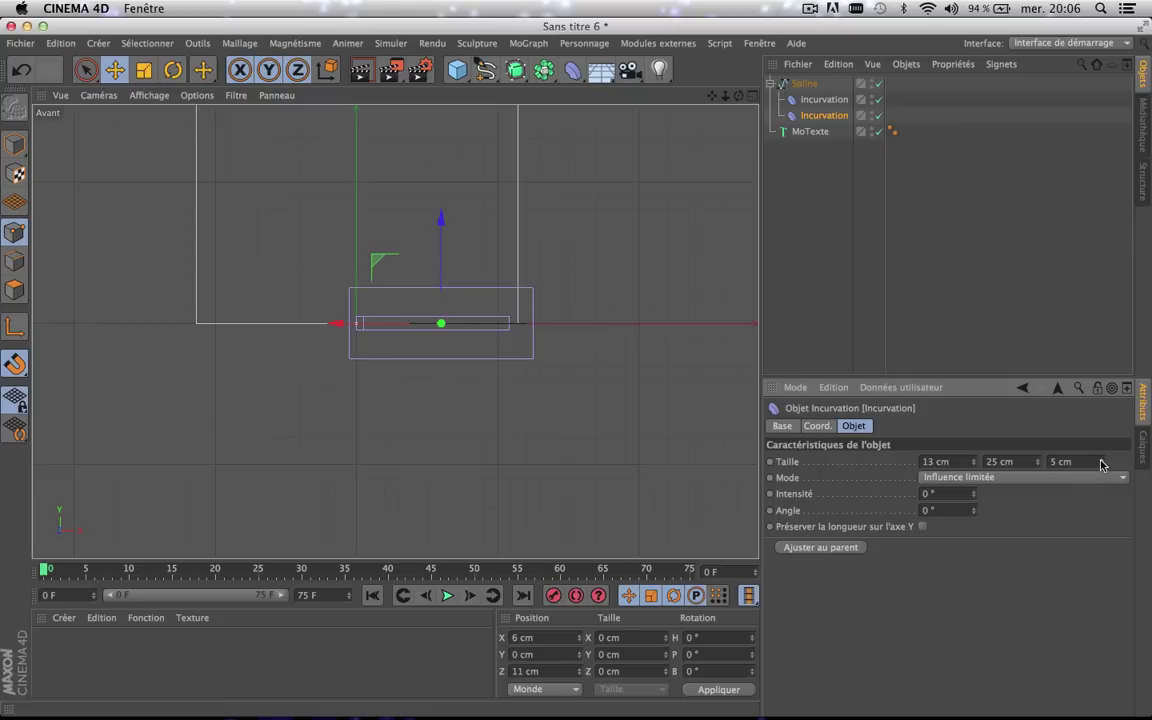
- Try the Influence interne mode on the larger Bend deformer in the top view
click(753, 97)
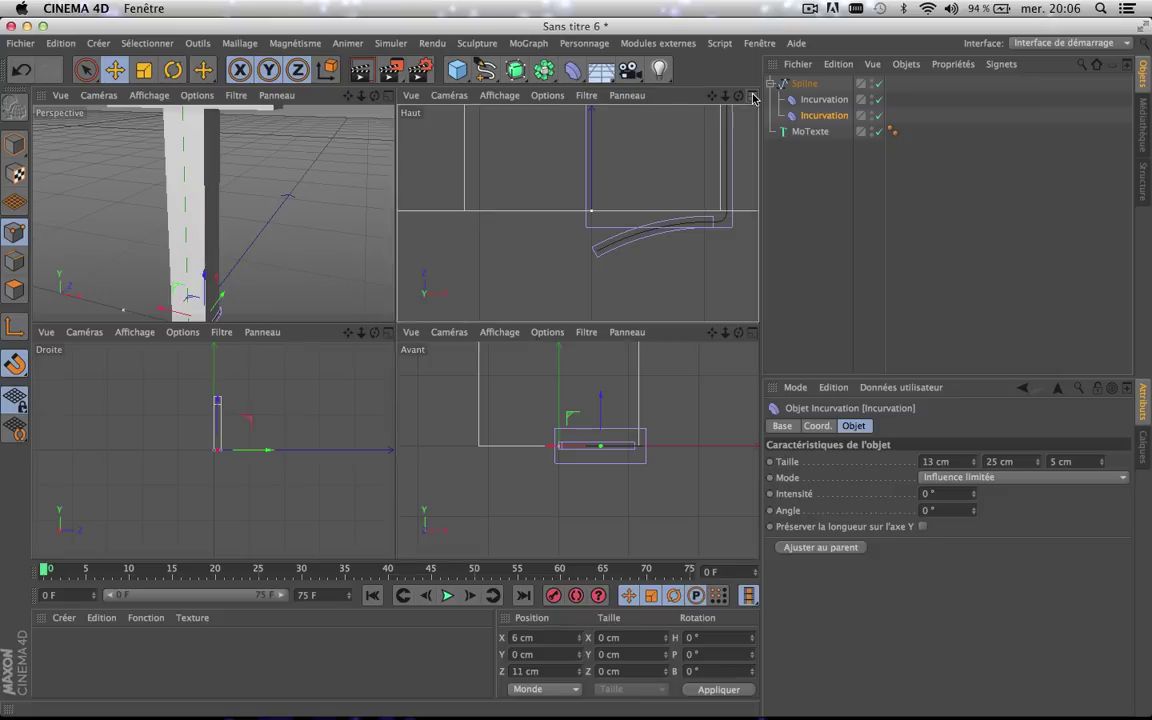
click(753, 97)
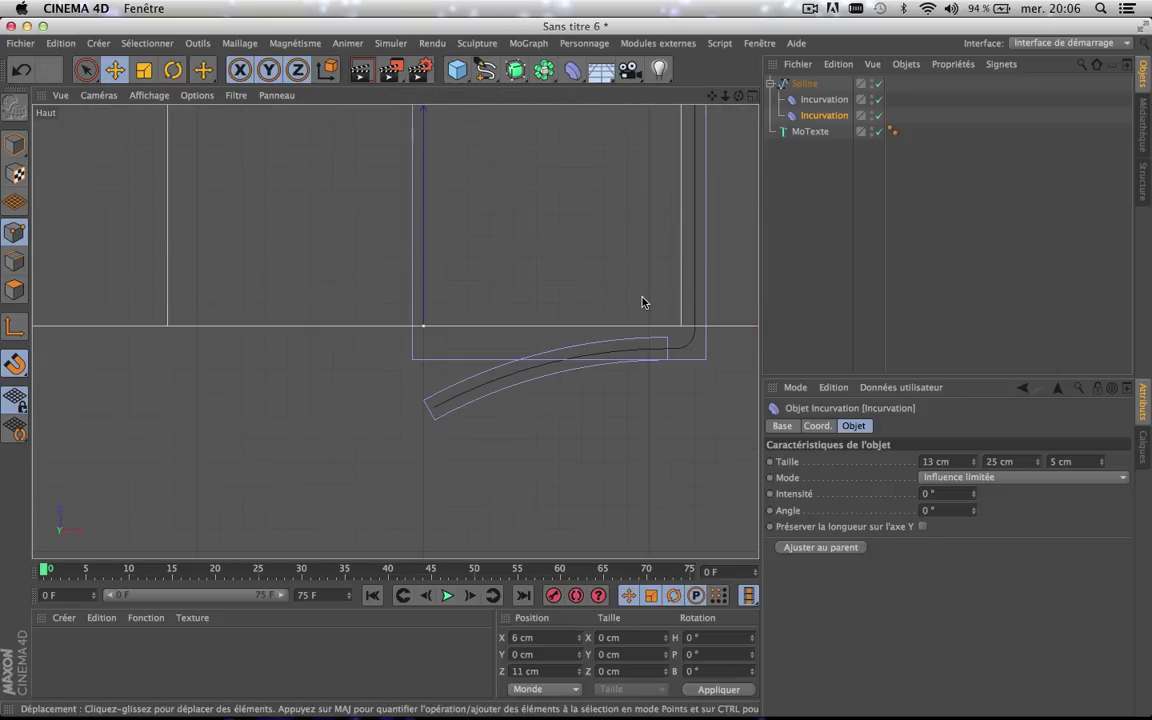
scroll(640, 301, down, 5)
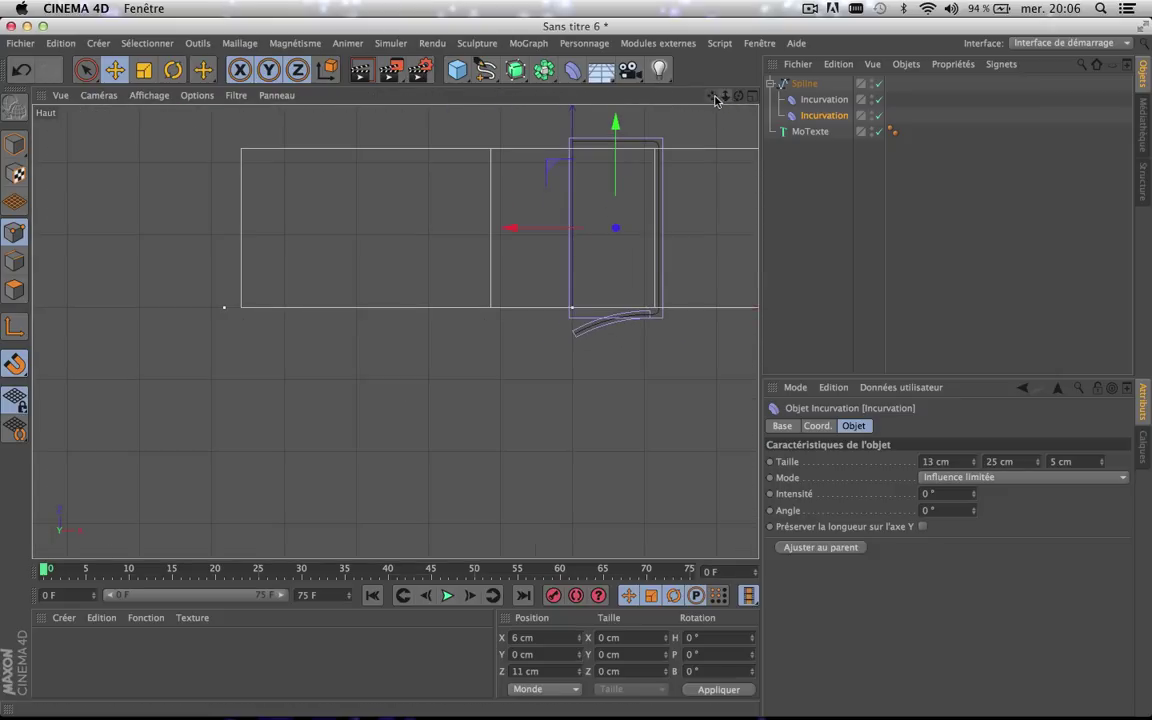
drag(712, 97, 652, 173)
scroll(579, 334, up, 5)
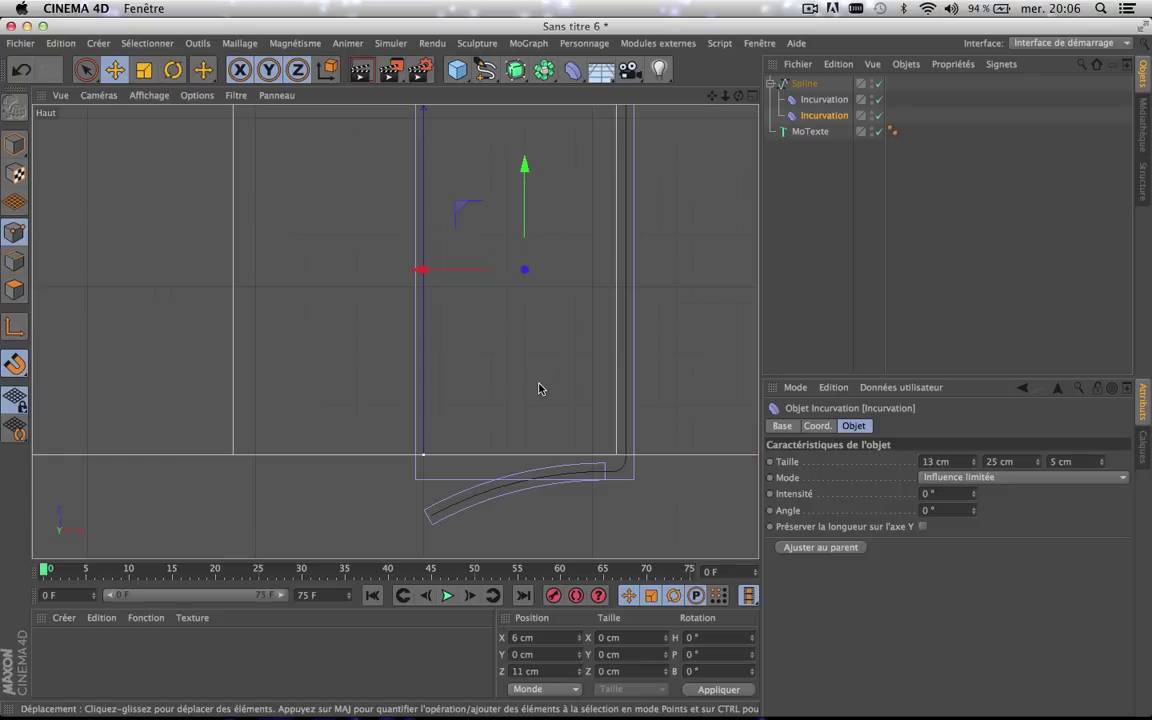
scroll(539, 388, down, 3)
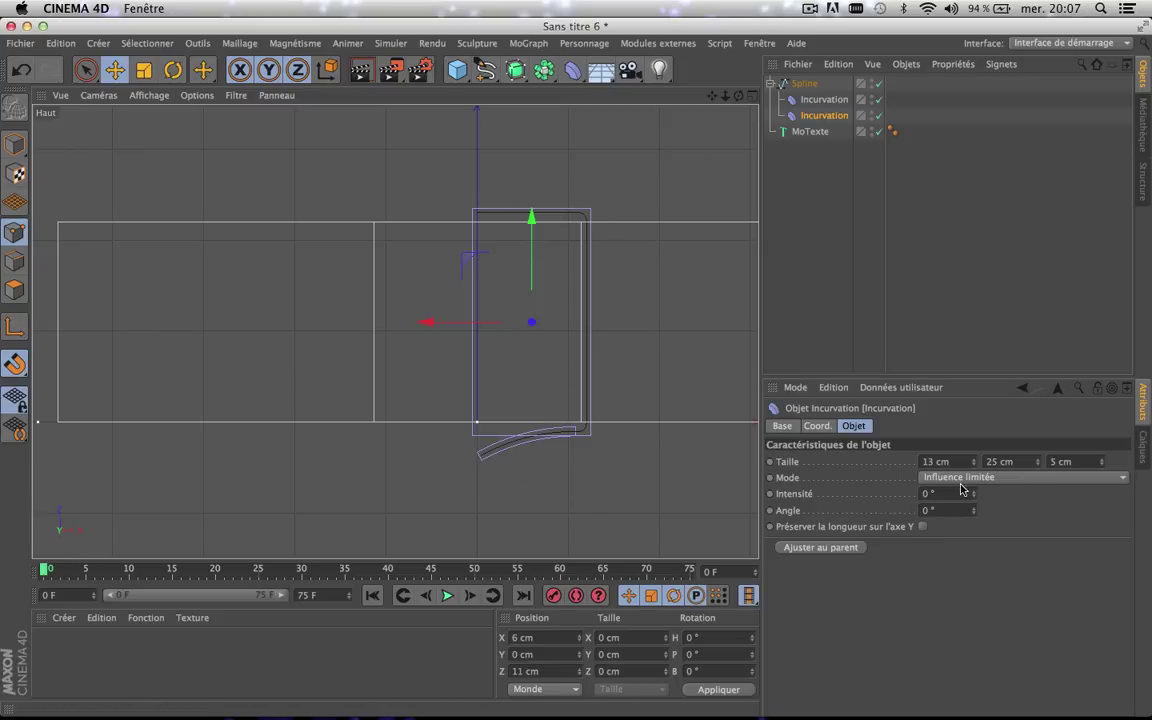
drag(961, 489, 1022, 488)
click(1010, 478)
click(959, 510)
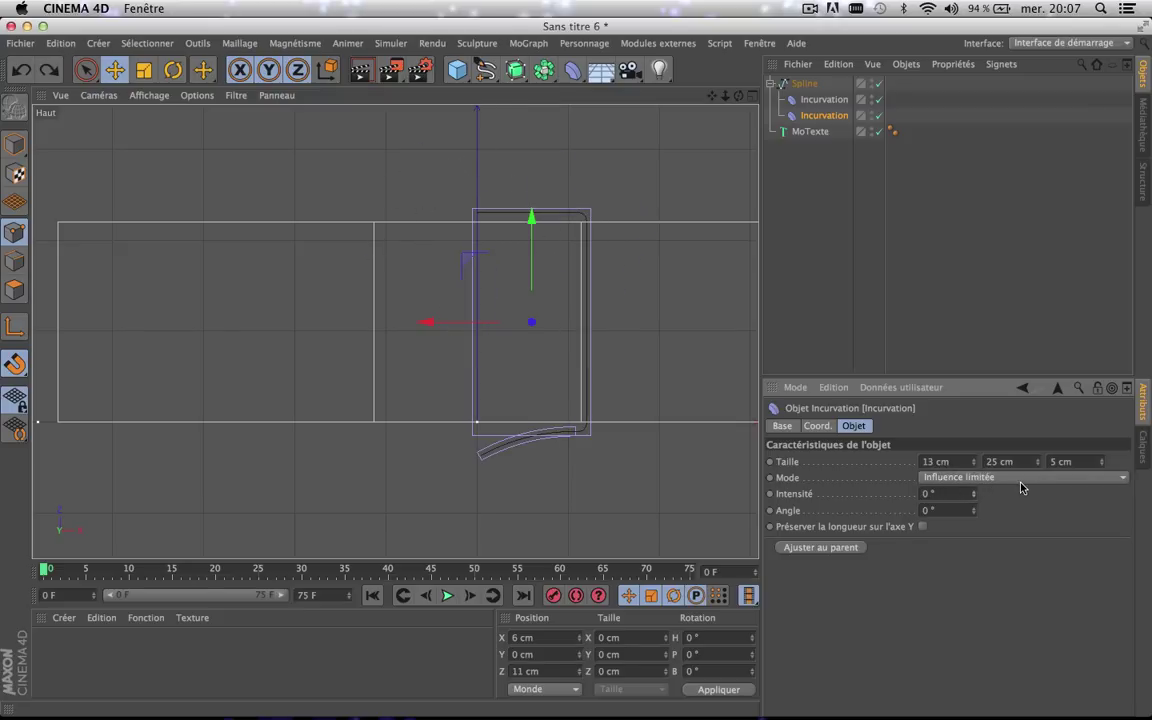
- Try preserving the Y-axis length while bending the larger Bend deformer, then undo the bend and turn the option off
click(1030, 478)
click(1003, 598)
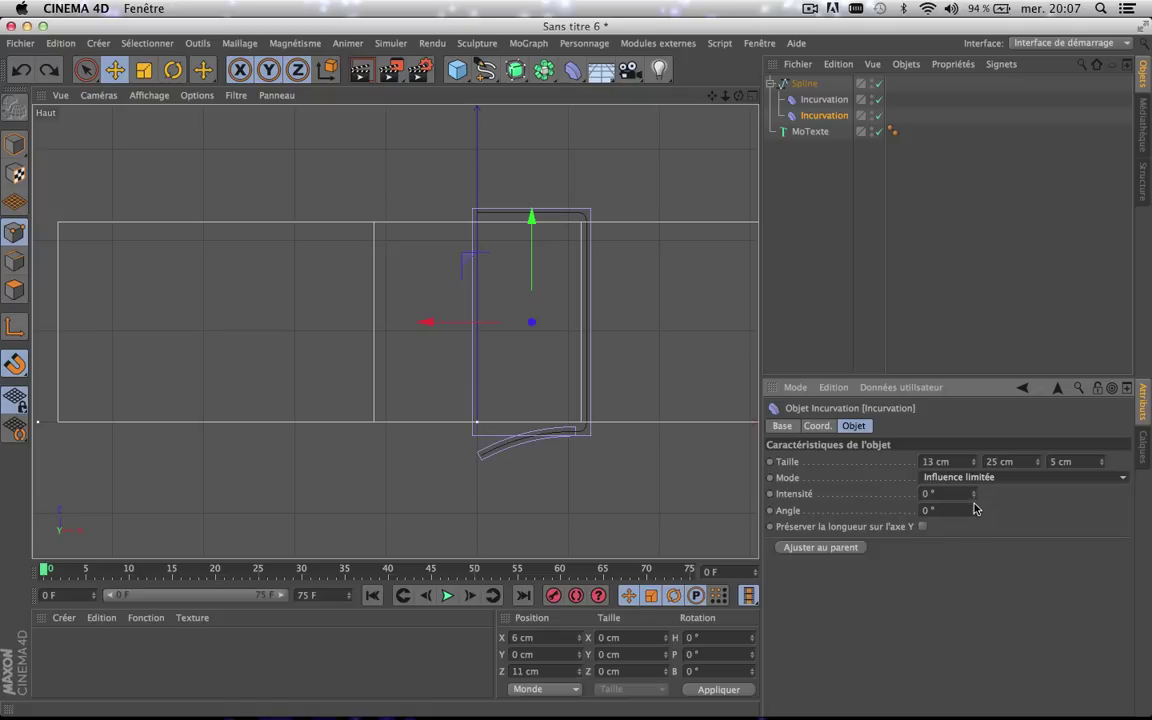
click(922, 527)
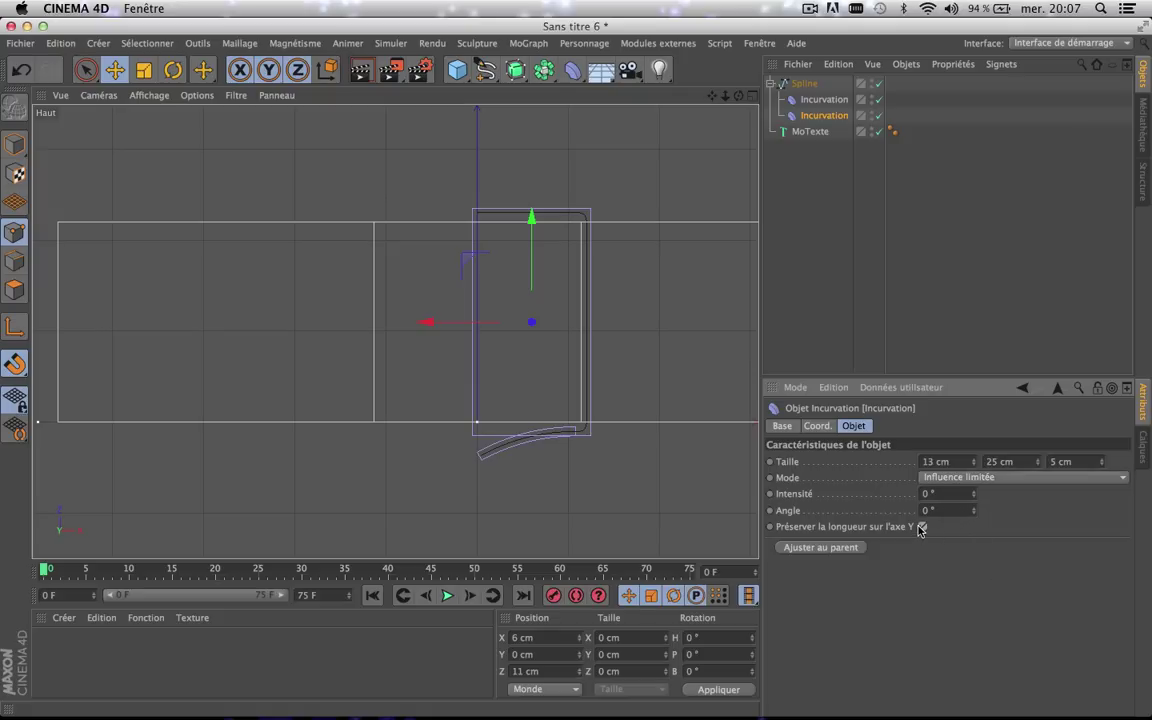
drag(974, 494, 977, 502)
key(super+z)
click(922, 529)
- Compare the two Bend deformers' settings and try to rotate the larger one in the top view
click(837, 100)
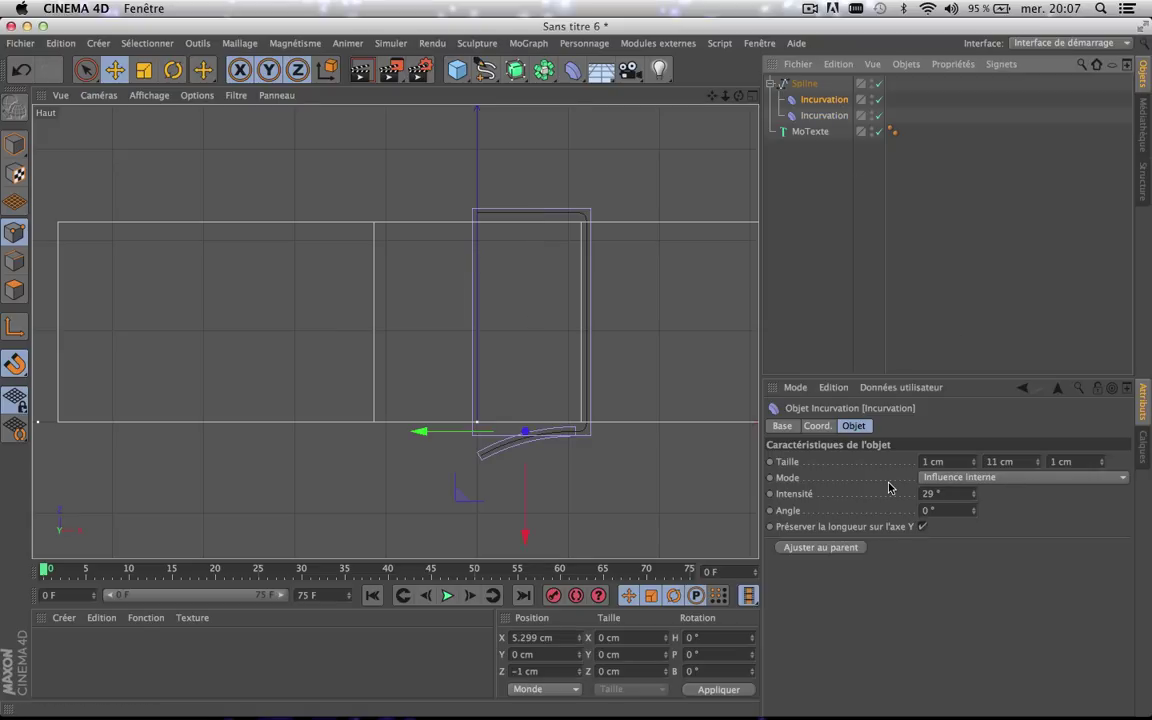
click(832, 116)
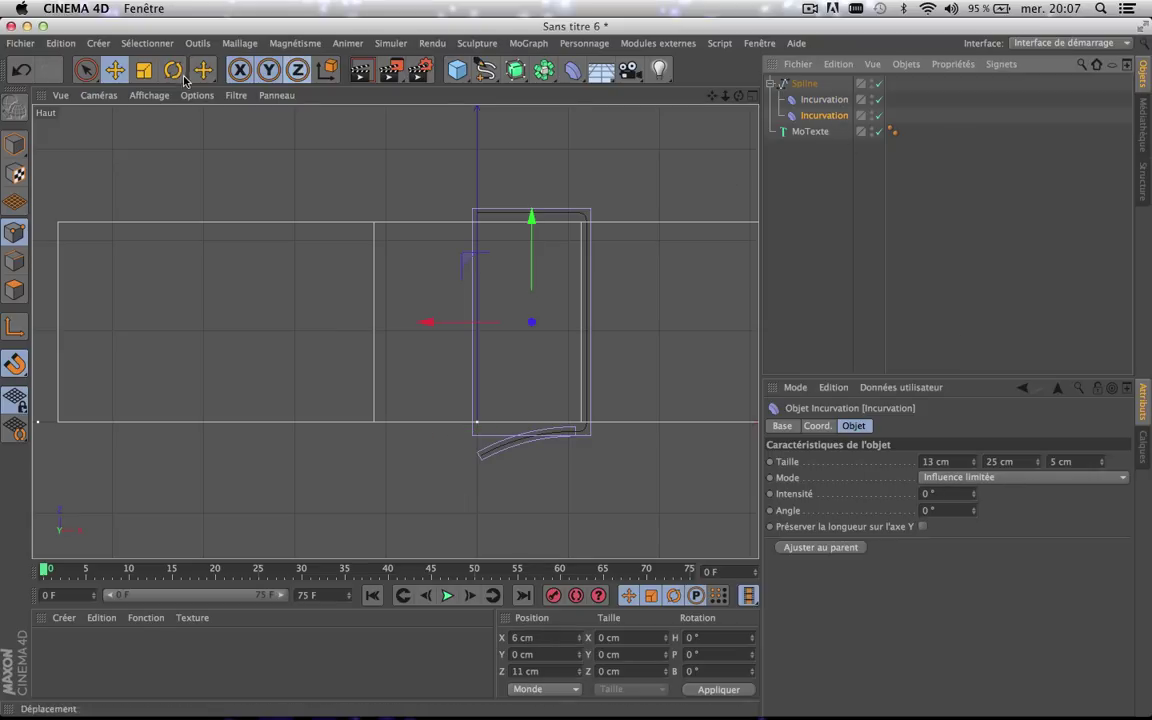
key(r)
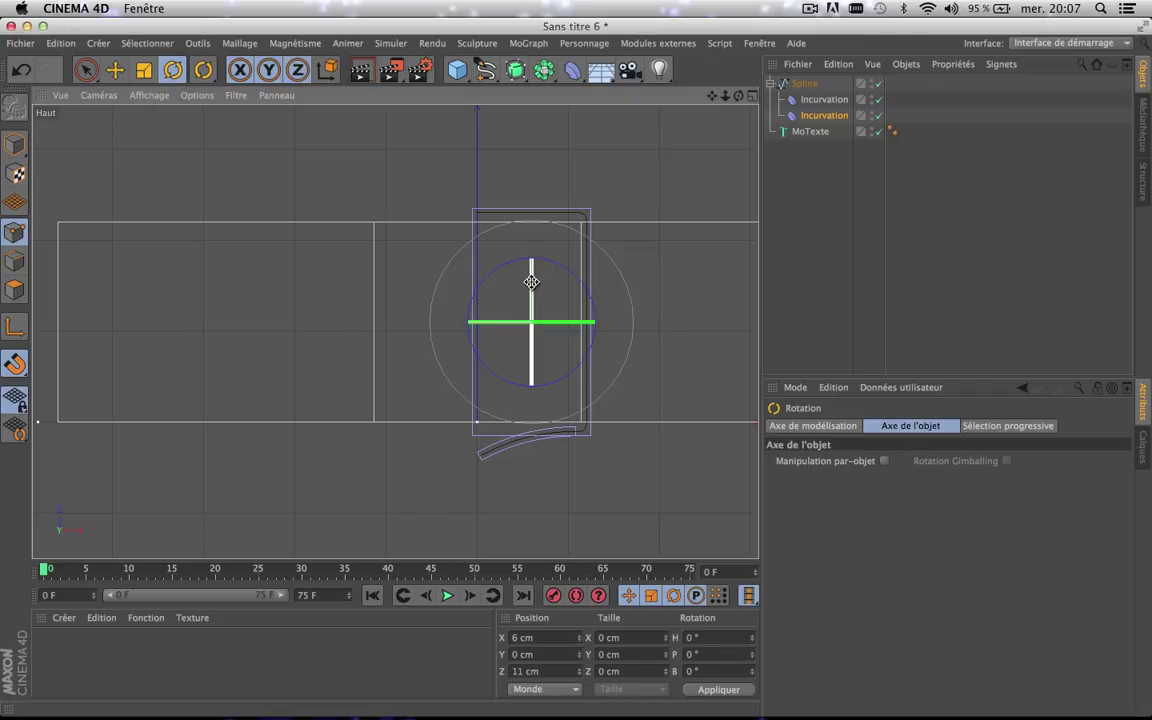
drag(530, 268, 546, 589)
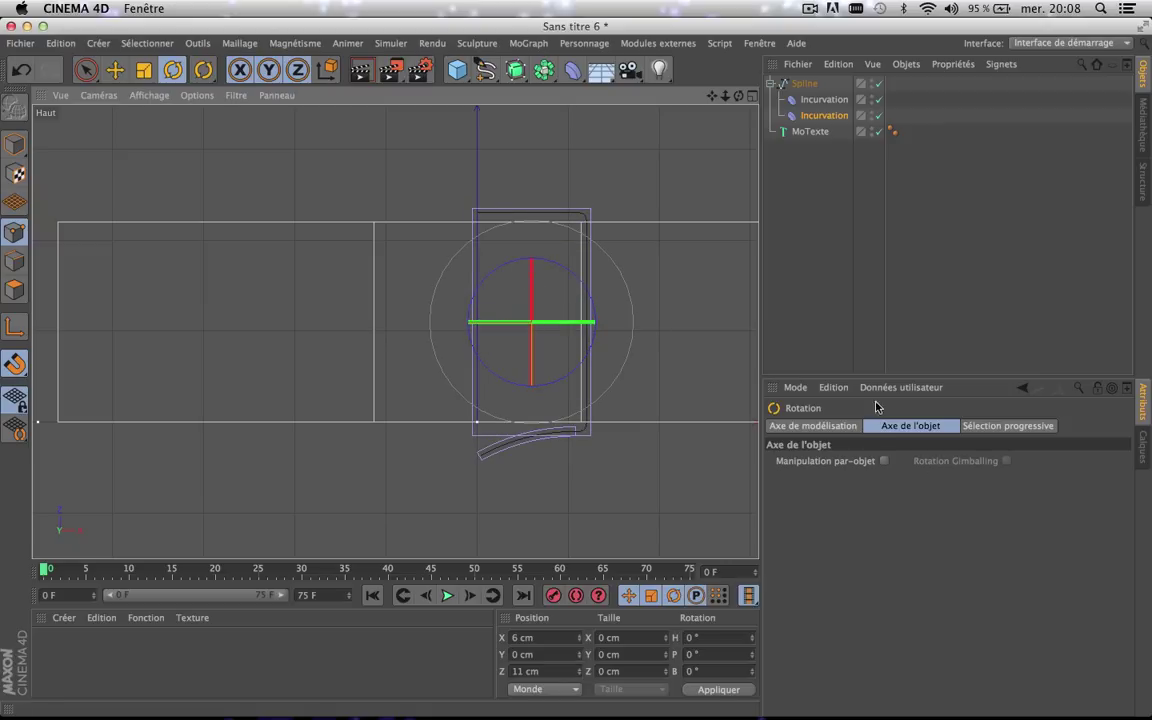
- Try a strength of about -60° on the larger Bend deformer and undo it
click(817, 117)
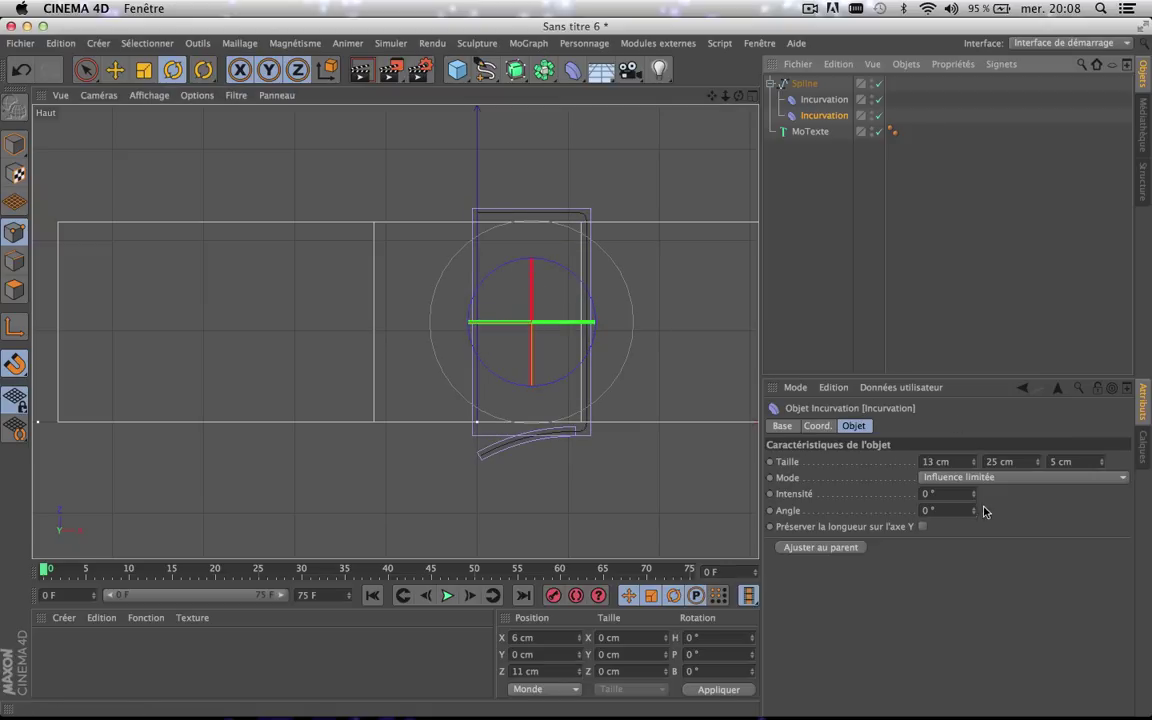
mouse_move(973, 494)
mouse_down()
mouse_move(975, 544)
mouse_move(975, 511)
mouse_up()
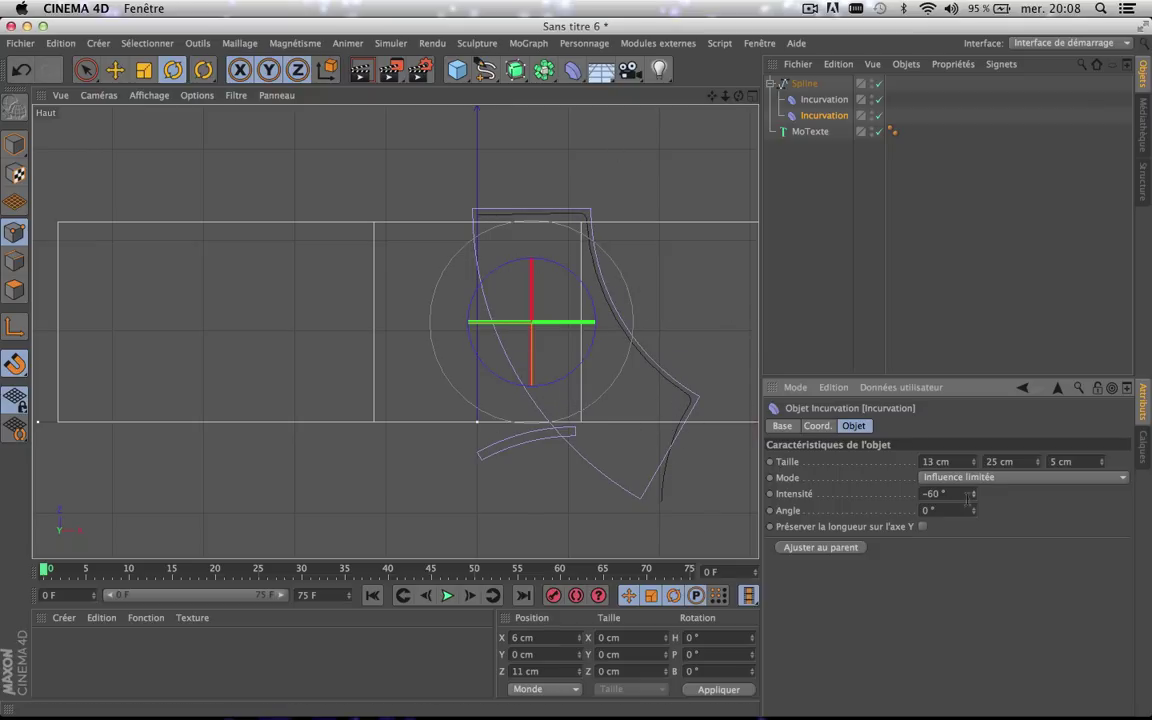
mouse_move(974, 496)
mouse_down()
mouse_move(974, 516)
mouse_move(974, 446)
mouse_move(974, 538)
mouse_move(974, 462)
mouse_move(973, 497)
mouse_up()
key(super+z)
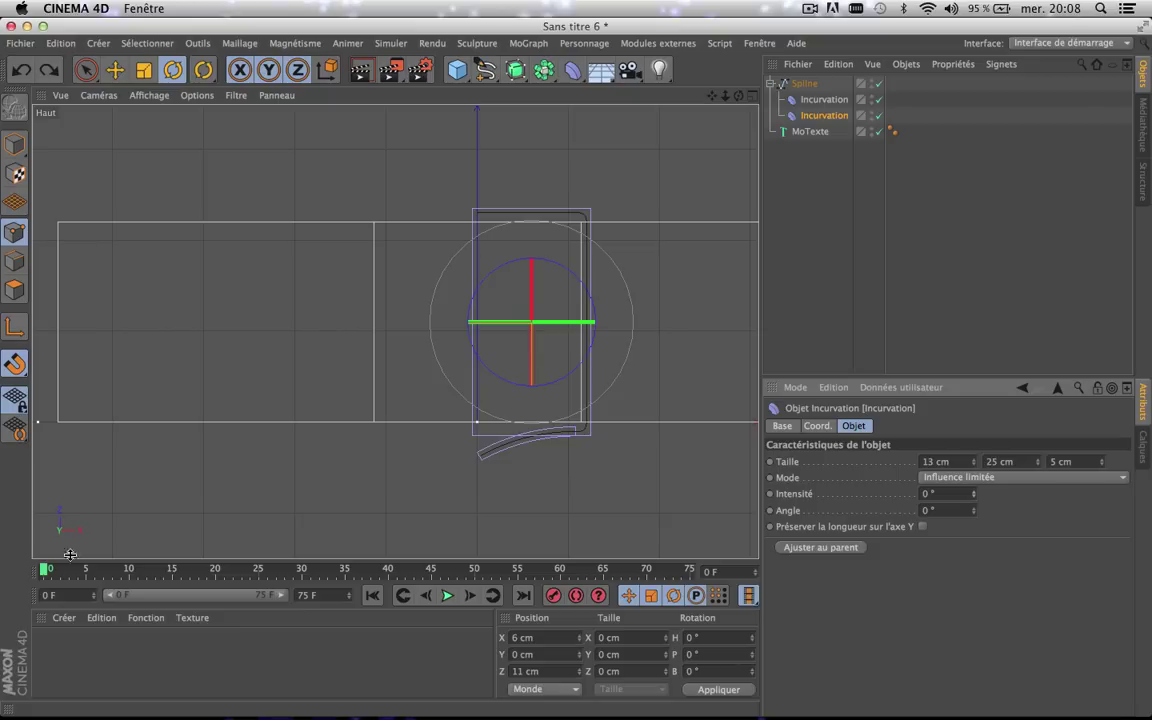
- Set the larger Bend deformer's strength to -90° and record a keyframe for it at frame 0
drag(972, 494, 904, 498)
key(XF86AudioLowerVolume)
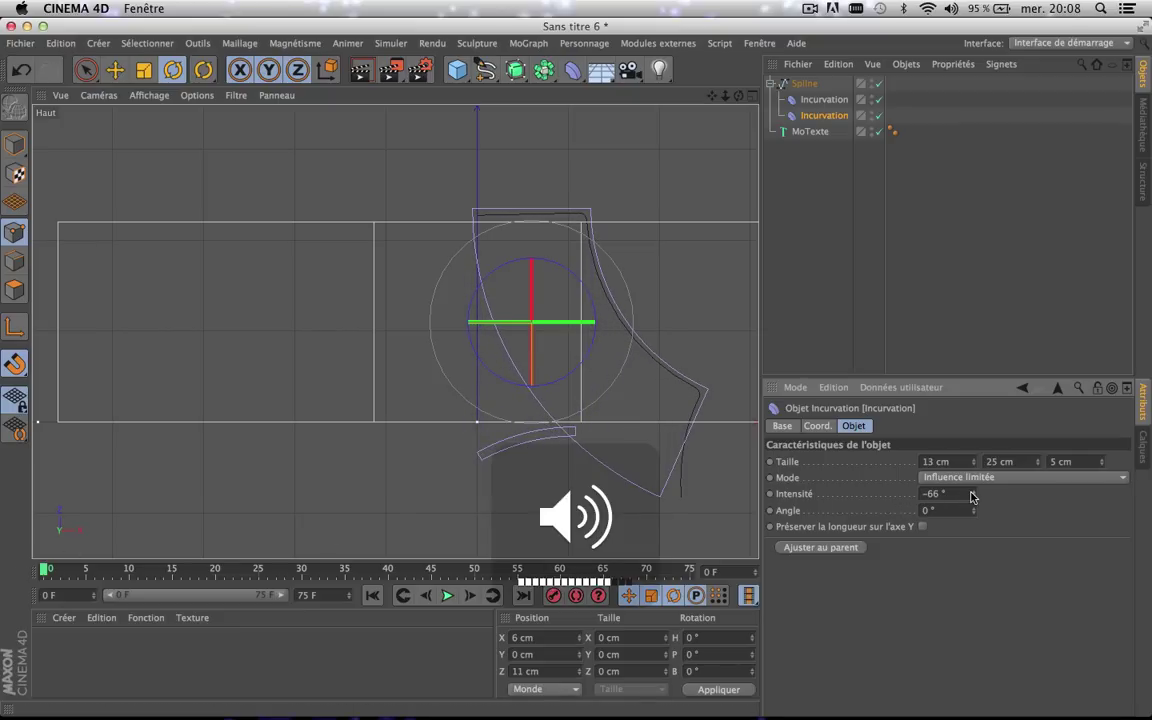
drag(971, 497, 952, 497)
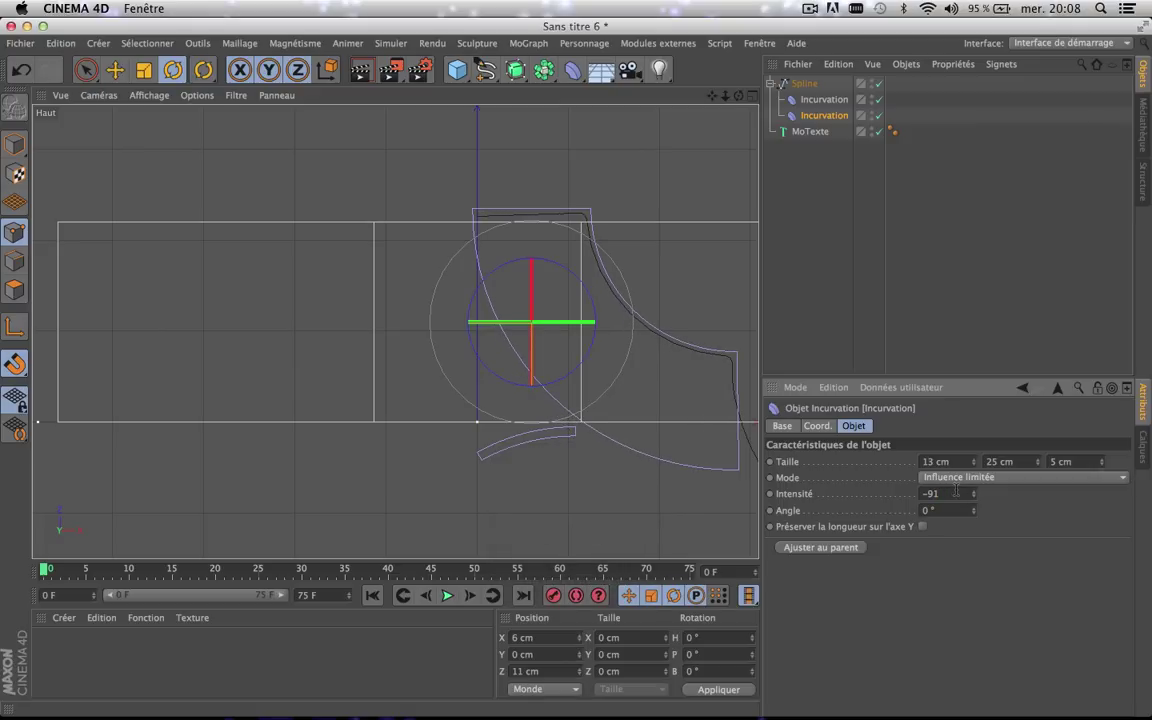
click(989, 565)
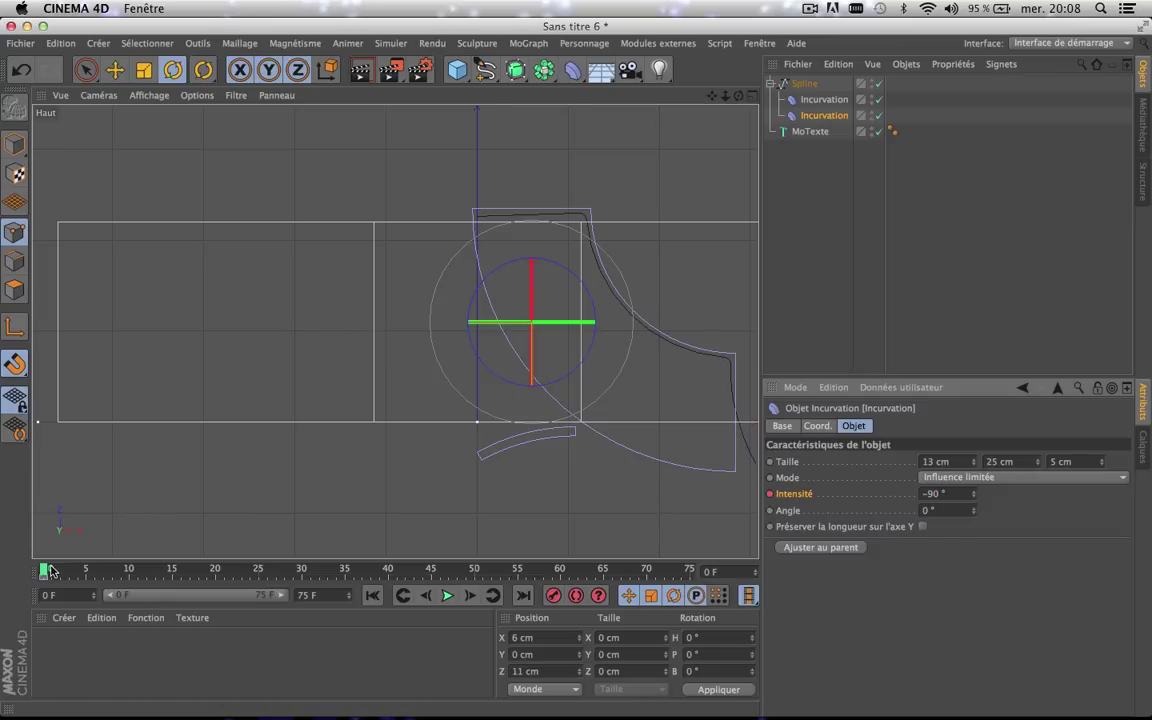
- Set the larger Bend deformer's strength to 0° at frame 35 and record a keyframe for it
drag(44, 570, 347, 570)
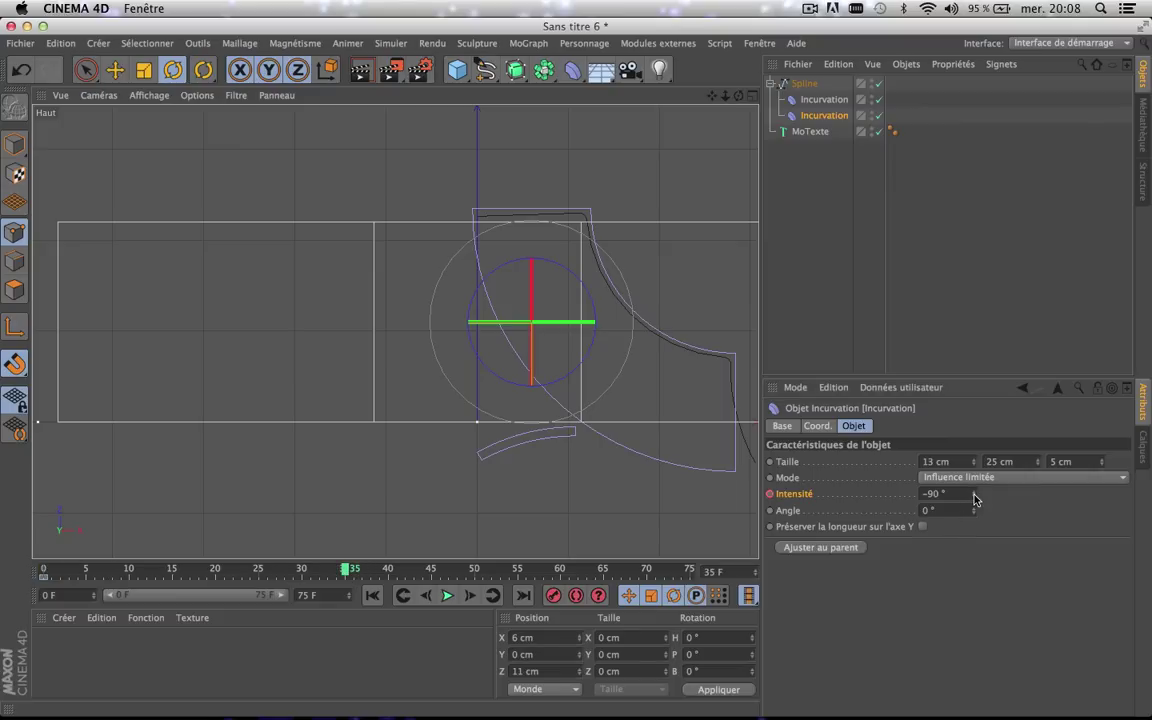
mouse_move(975, 500)
mouse_down()
mouse_move(975, 470)
mouse_move(970, 497)
mouse_up()
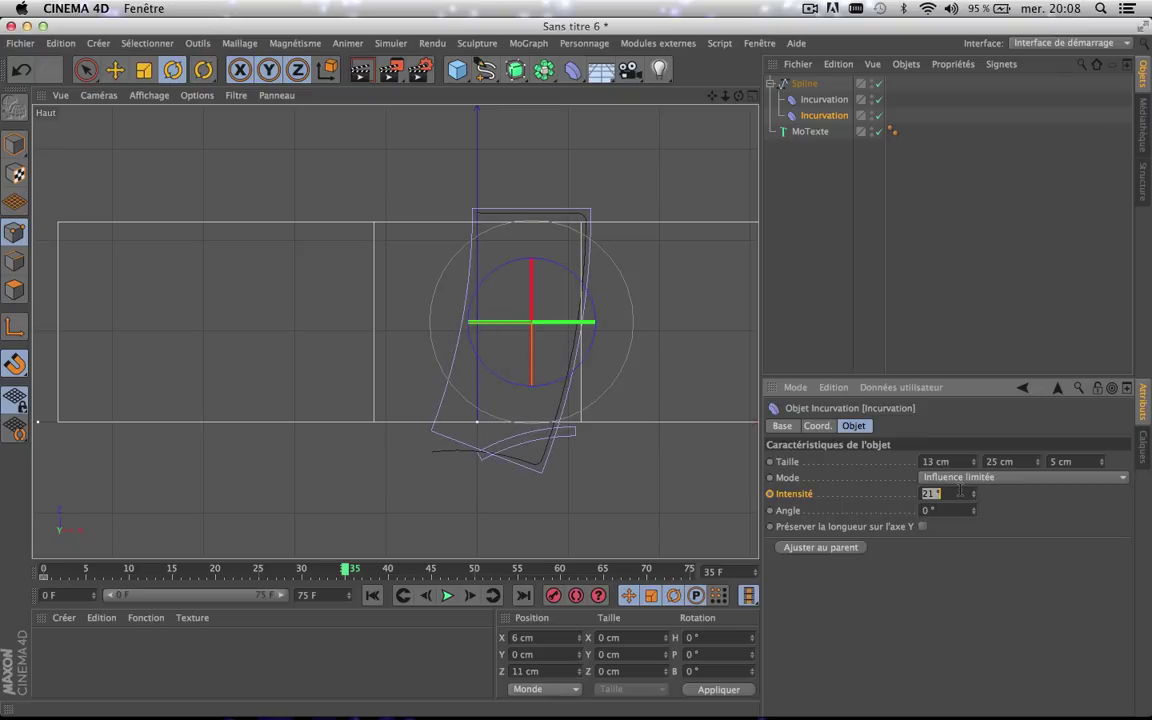
text(0)
key(Return)
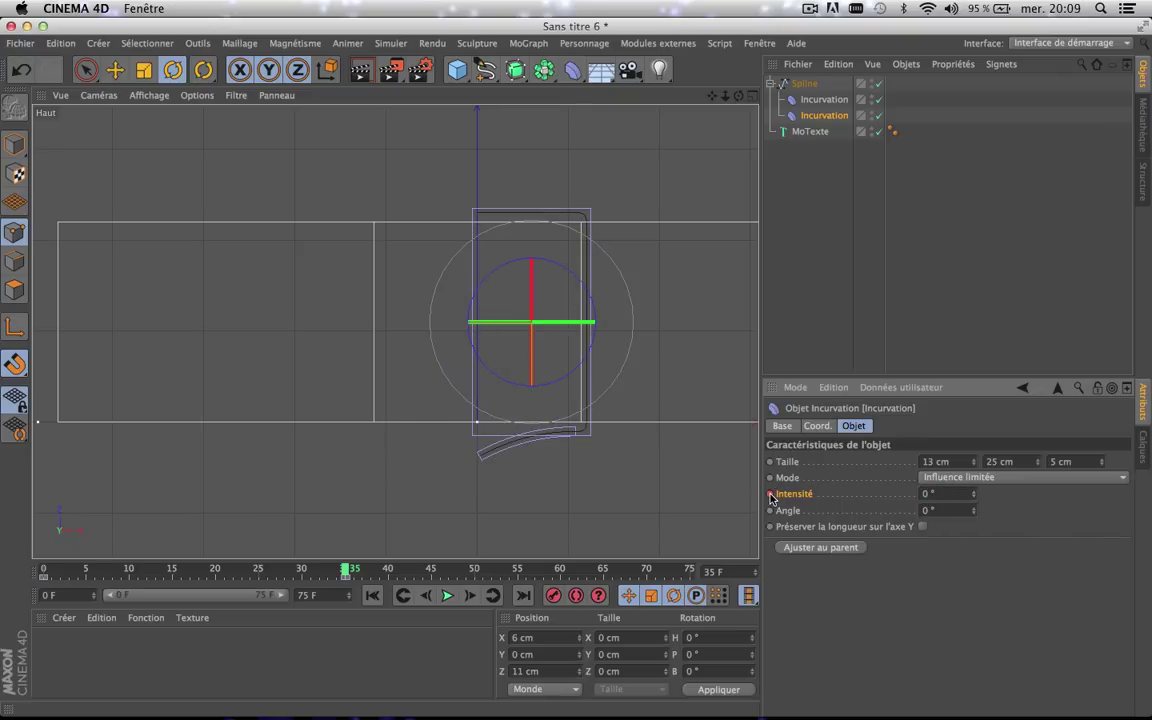
drag(346, 569, 347, 638)
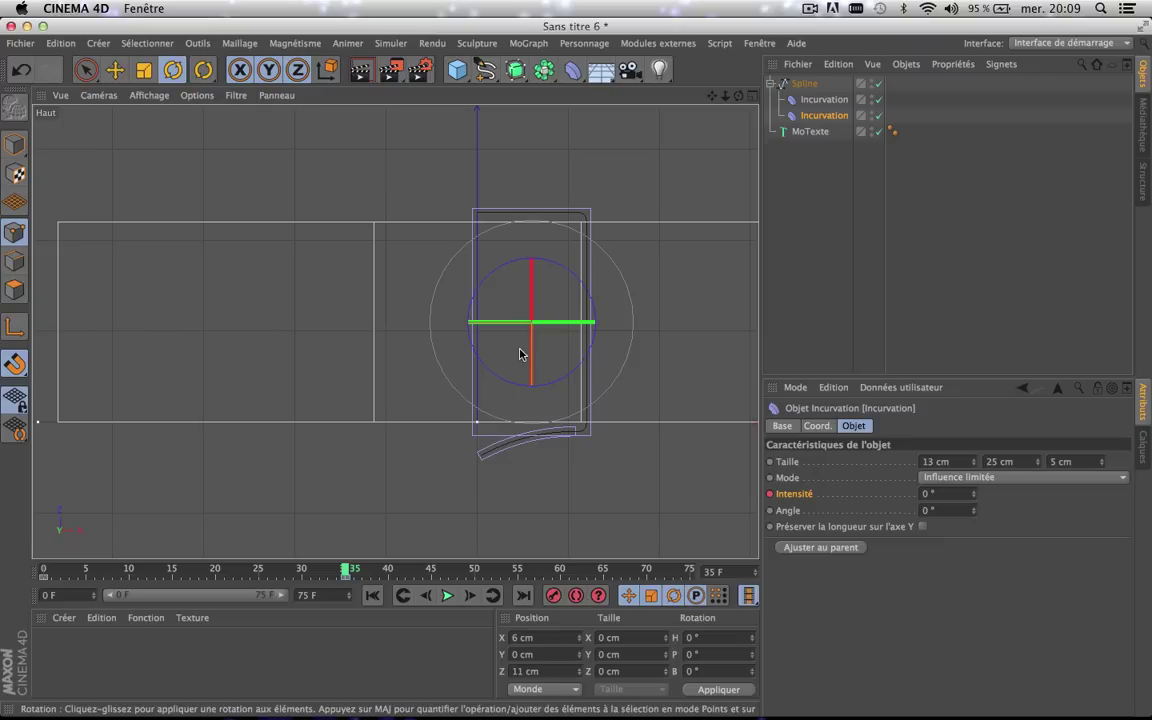
- Set the small Bend deformer's strength to 90° at frame 20 and record a keyframe for it
click(824, 99)
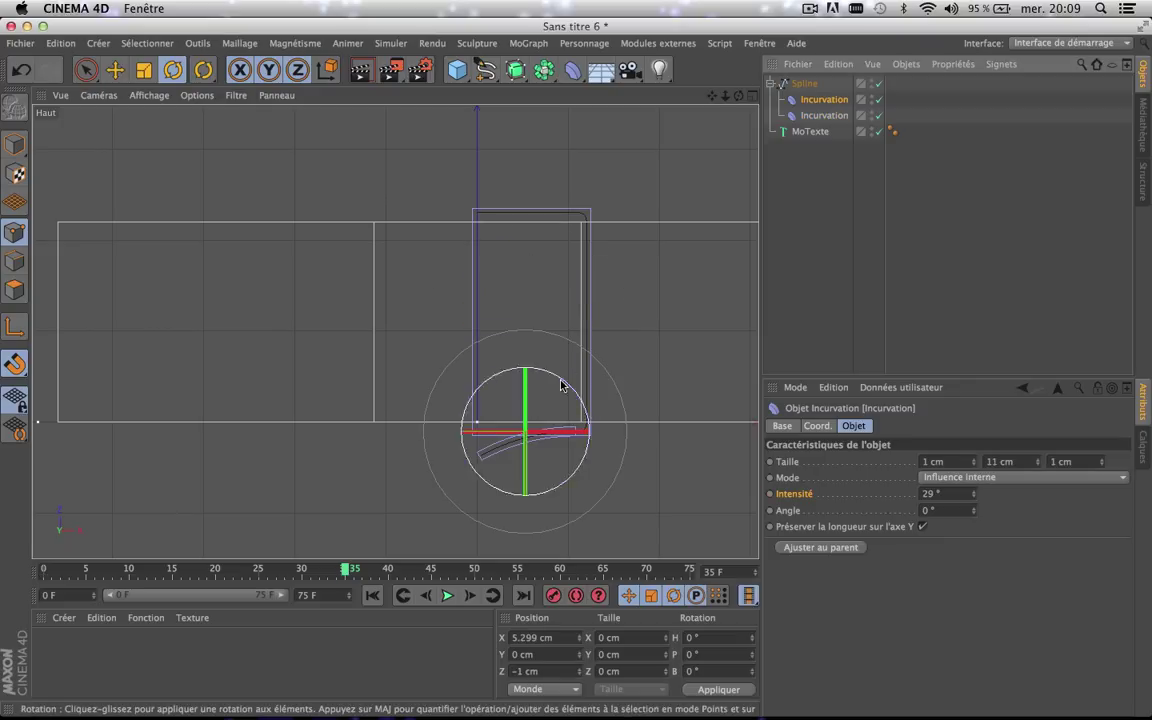
click(115, 69)
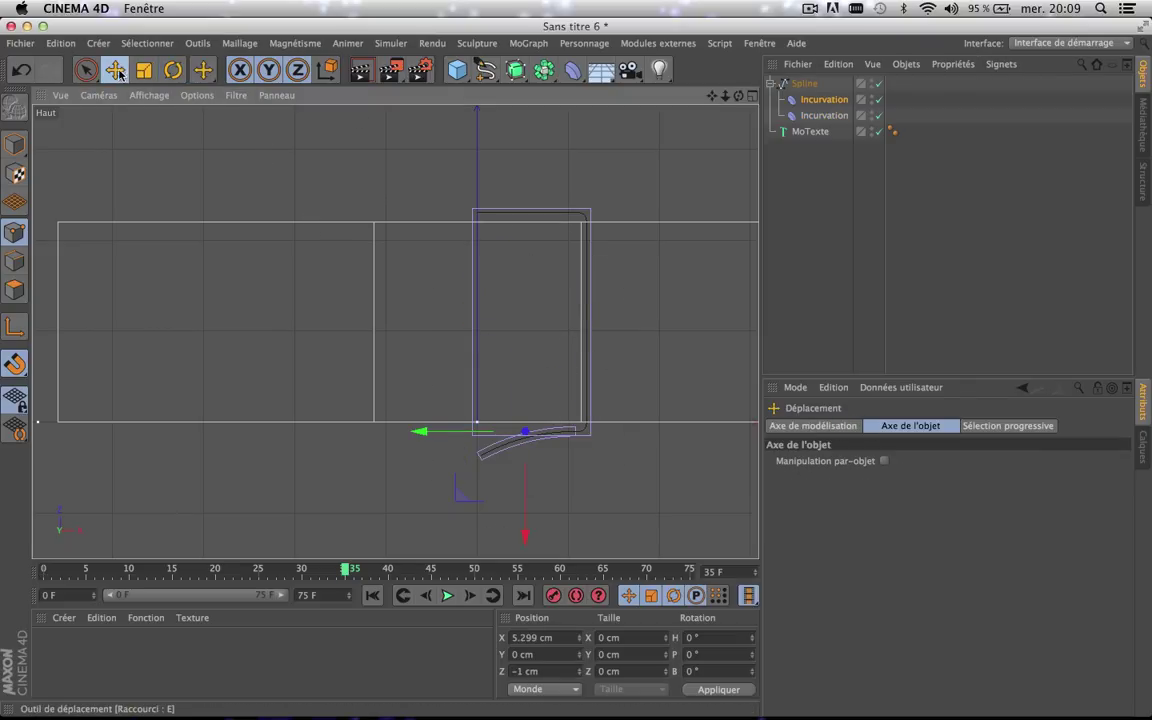
click(824, 99)
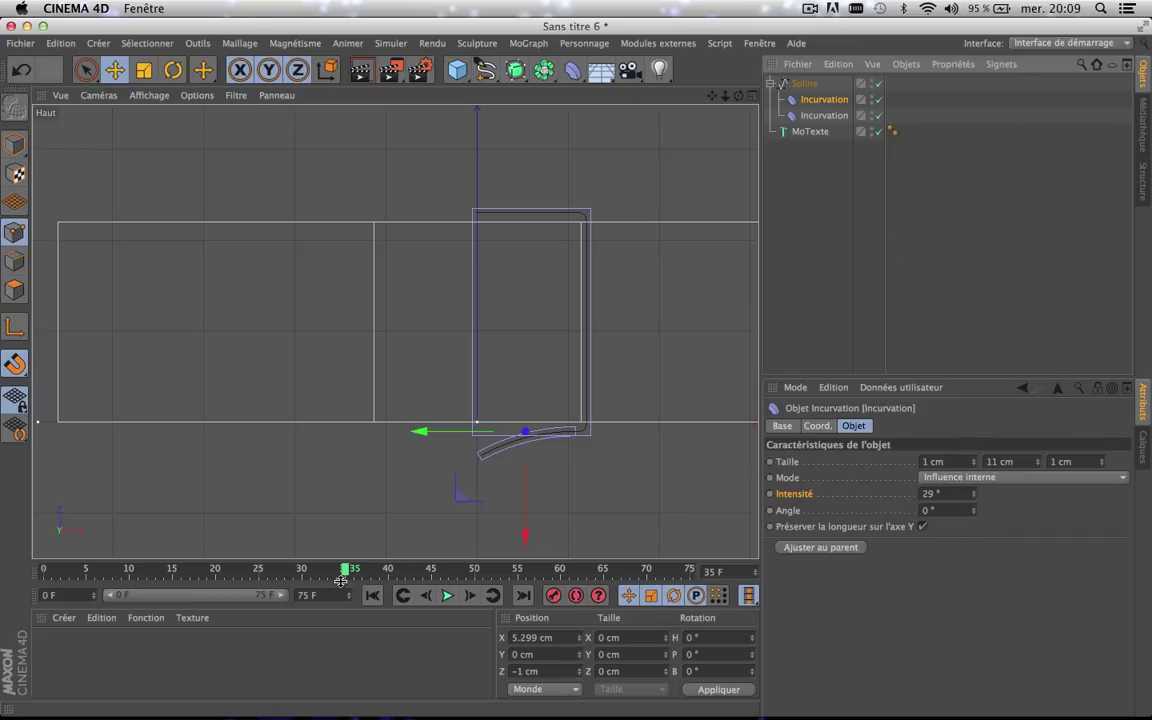
drag(348, 569, 215, 585)
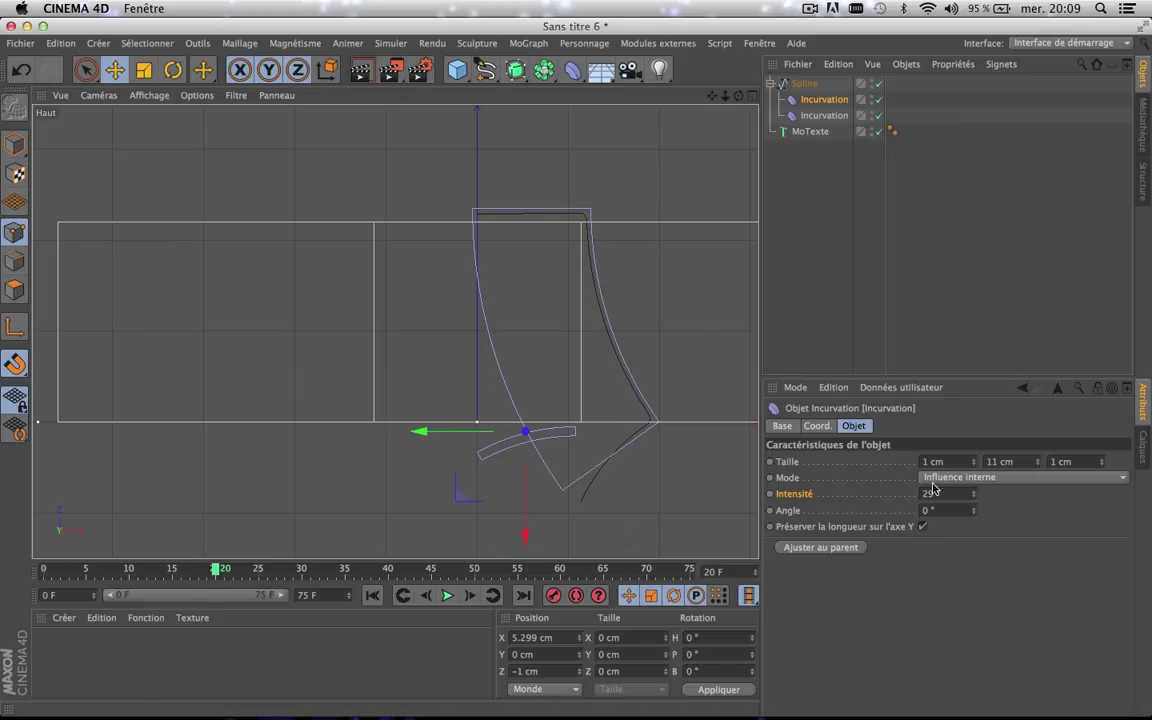
drag(975, 497, 1001, 497)
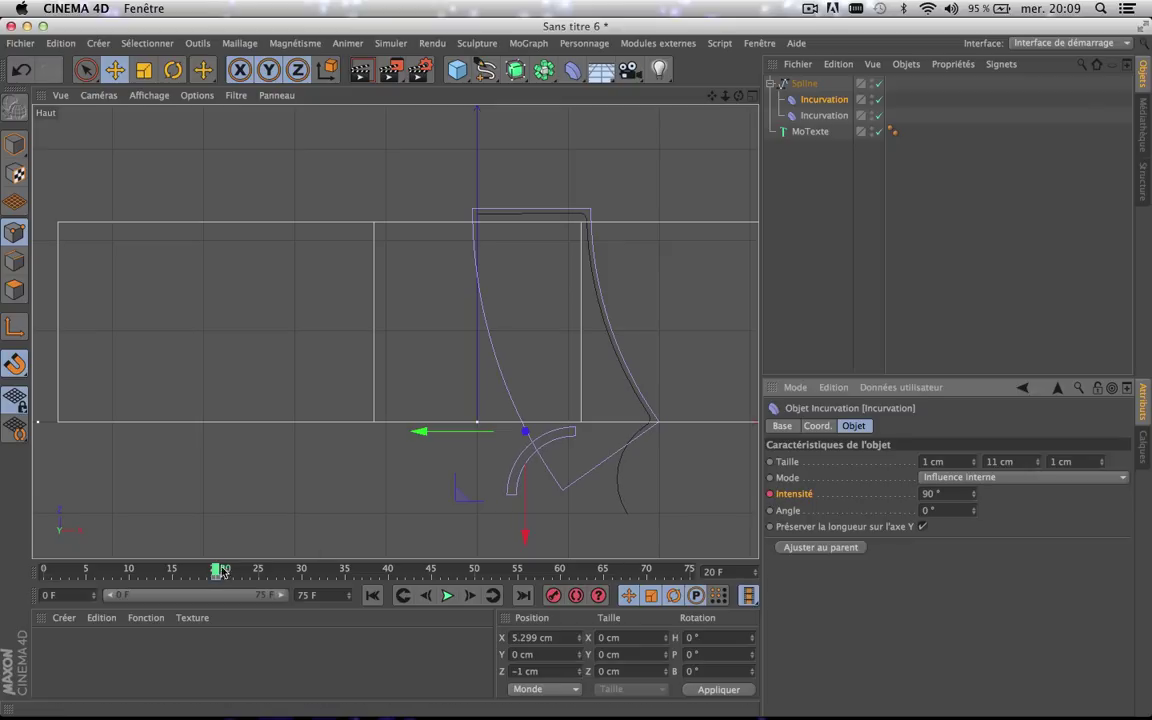
- Keyframe the small Bend deformer's strength at 0° at frame 50 and scrub back to preview the animation
drag(219, 573, 476, 572)
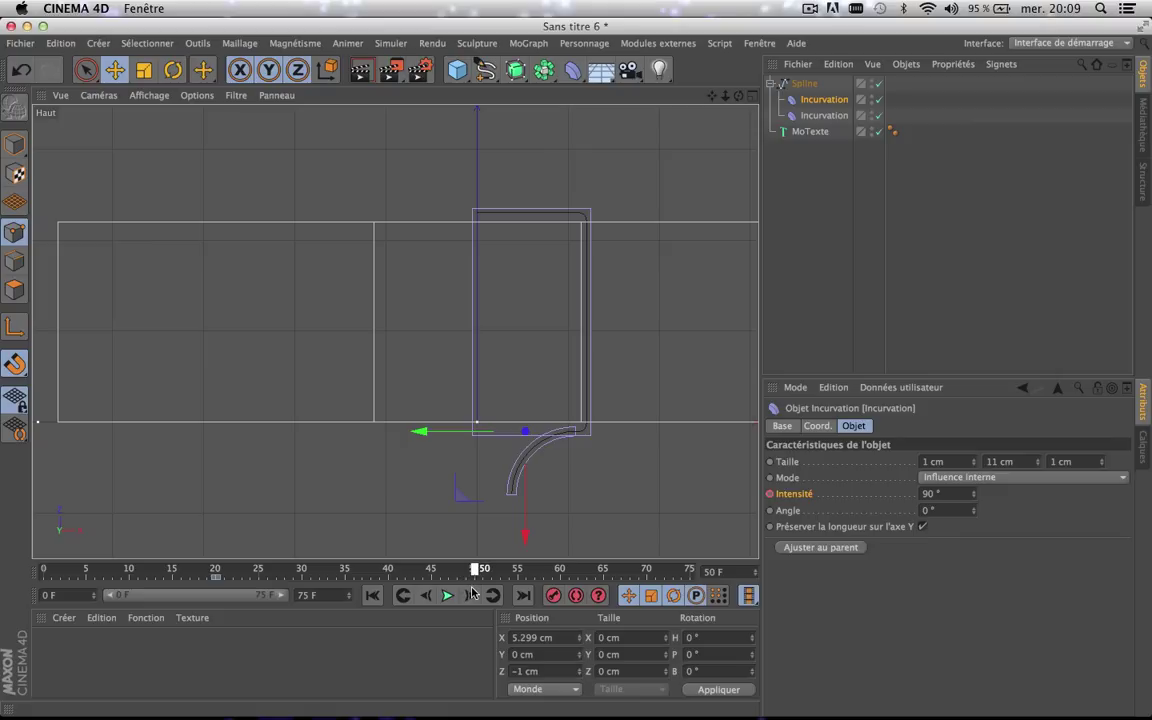
click(955, 493)
key(Return)
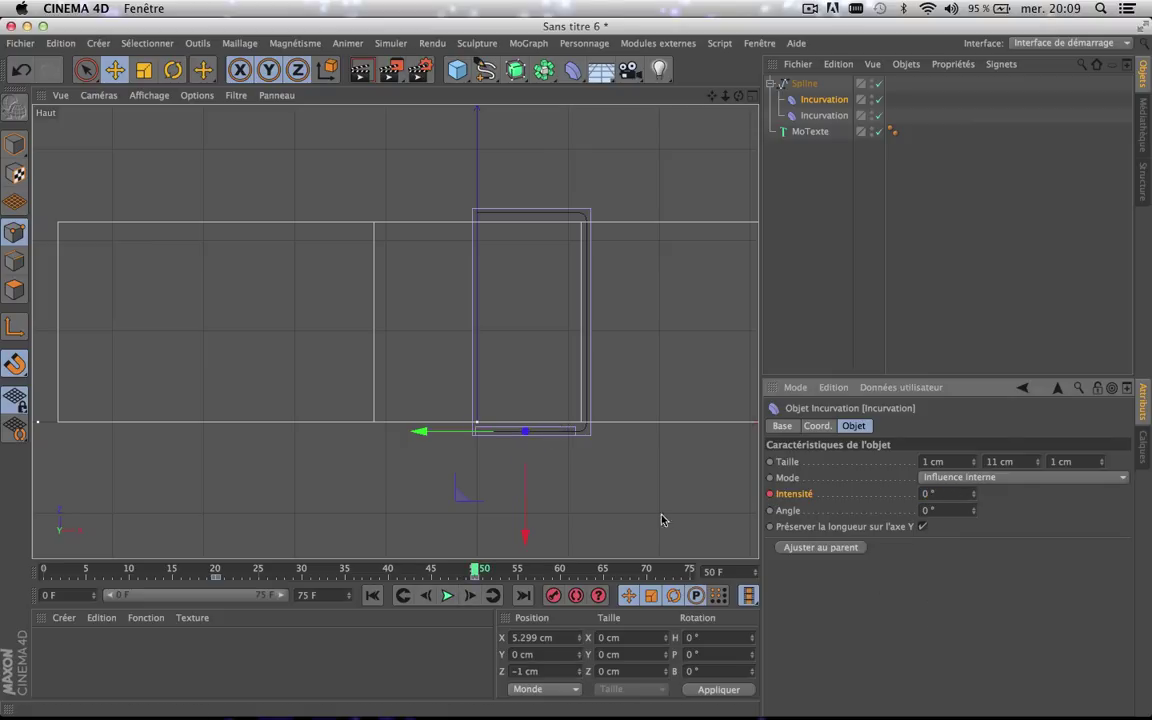
drag(395, 572, 190, 707)
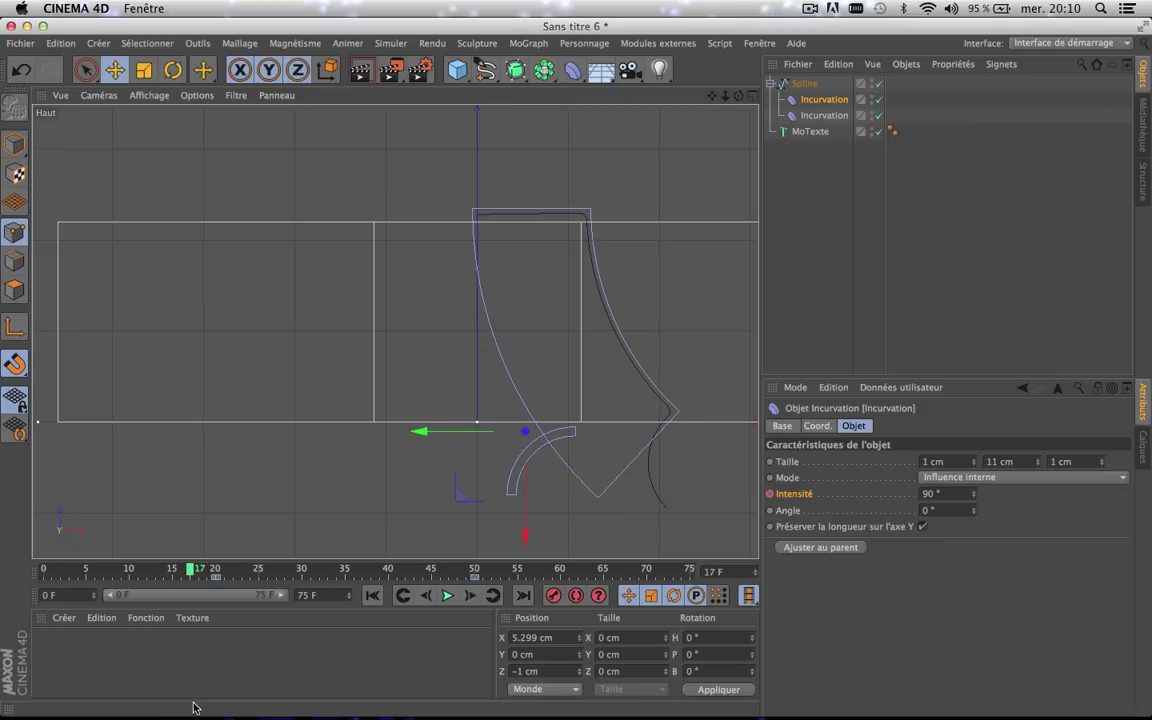
- Try the small Bend deformer's 90° key at frame 15, return it to frame 20 and scrub to compare the timing
click(215, 579)
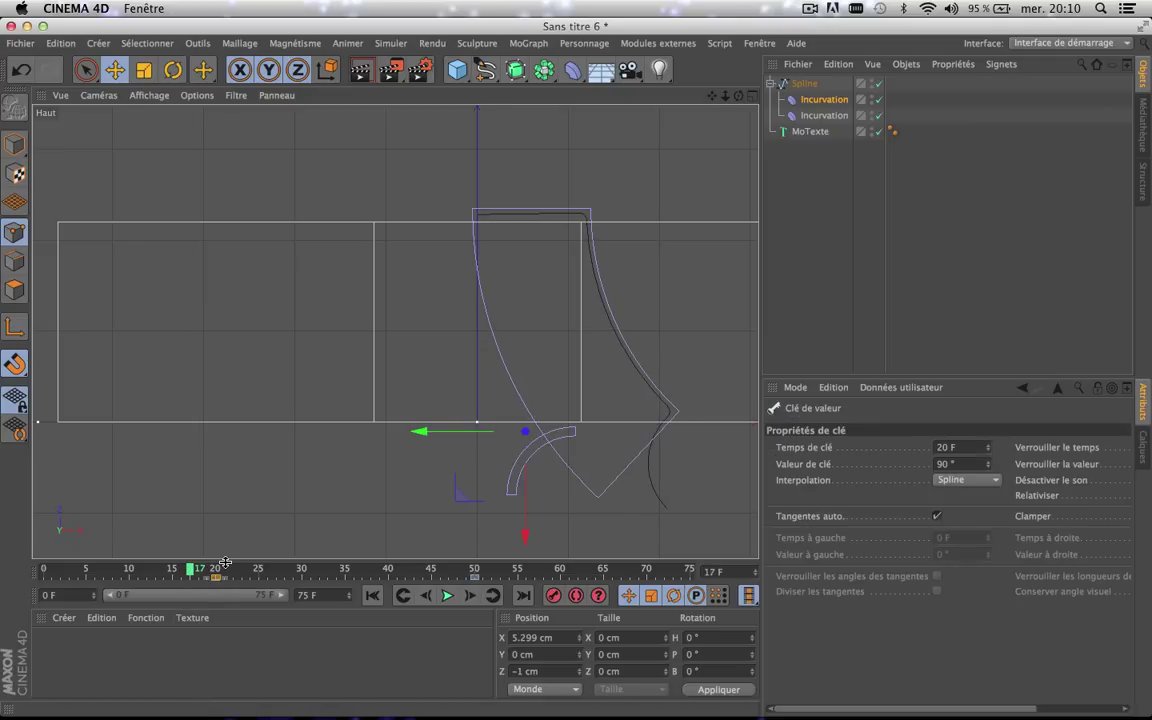
drag(213, 580, 388, 580)
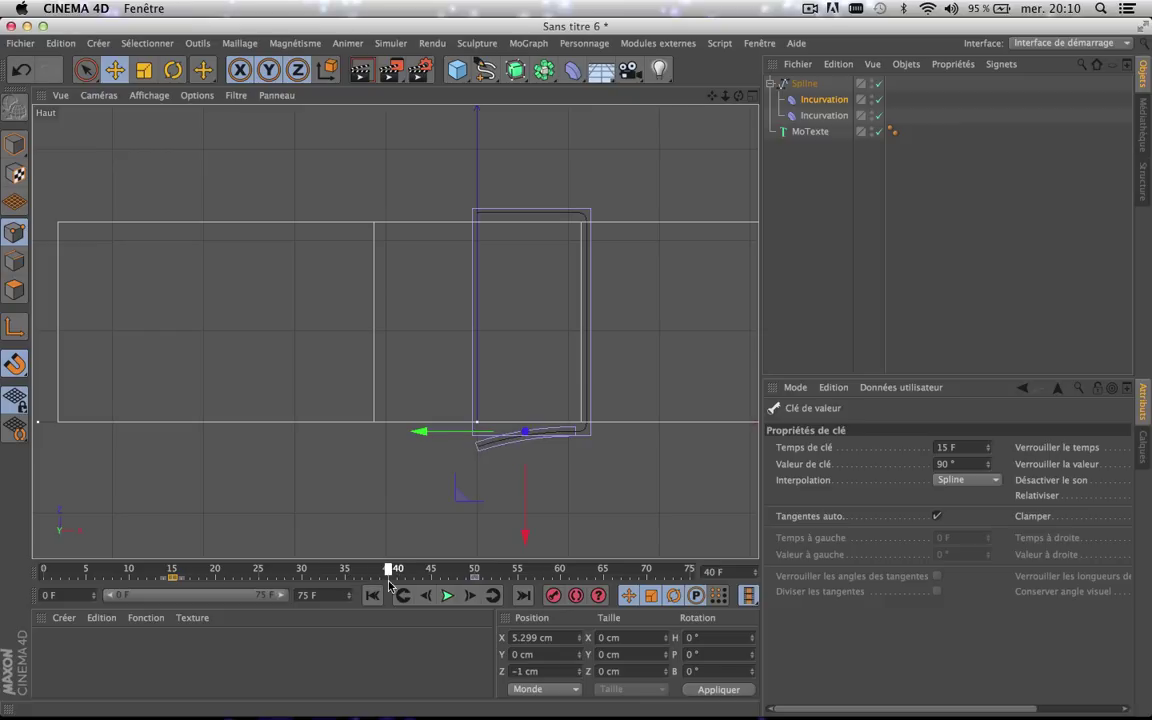
drag(170, 579, 218, 579)
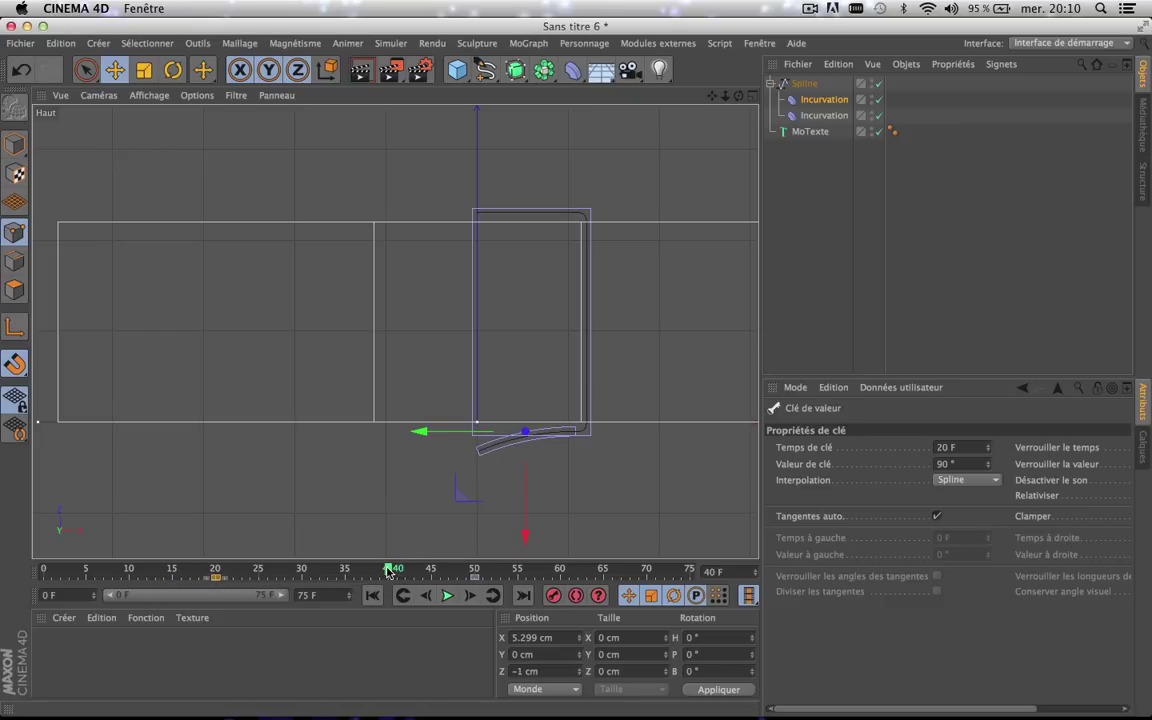
drag(388, 571, 481, 521)
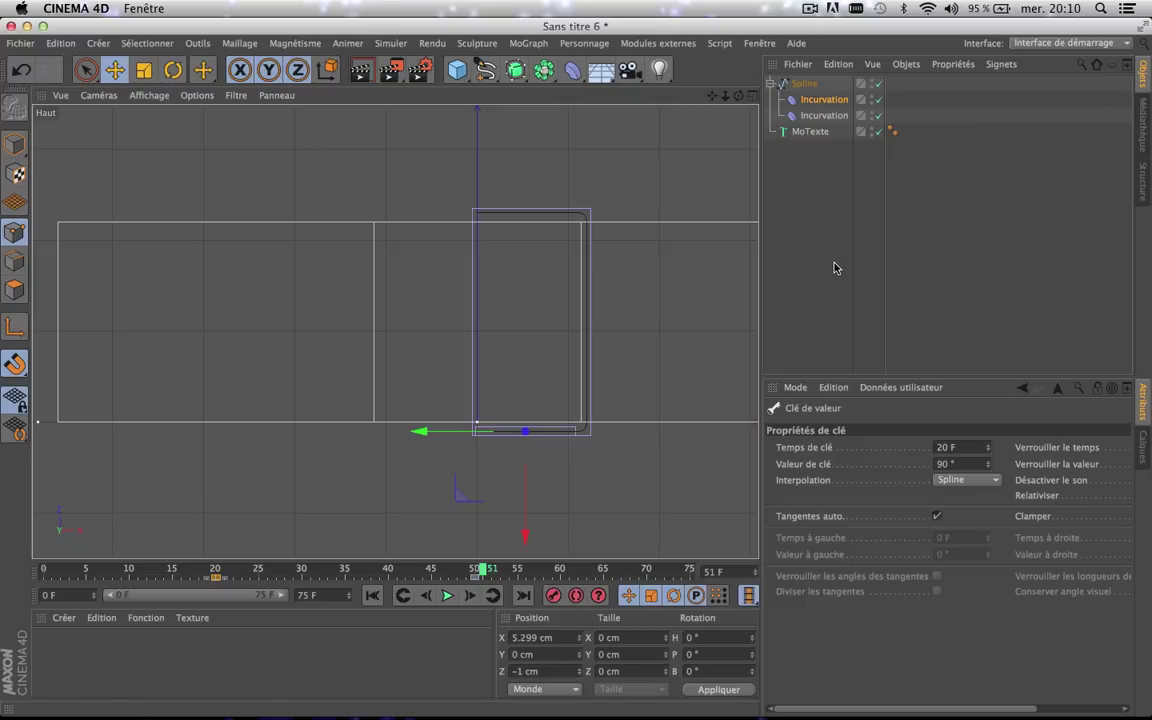
- Collapse the Spline hierarchy and examine the animated spline around the stem's base in the perspective view
click(784, 86)
click(770, 84)
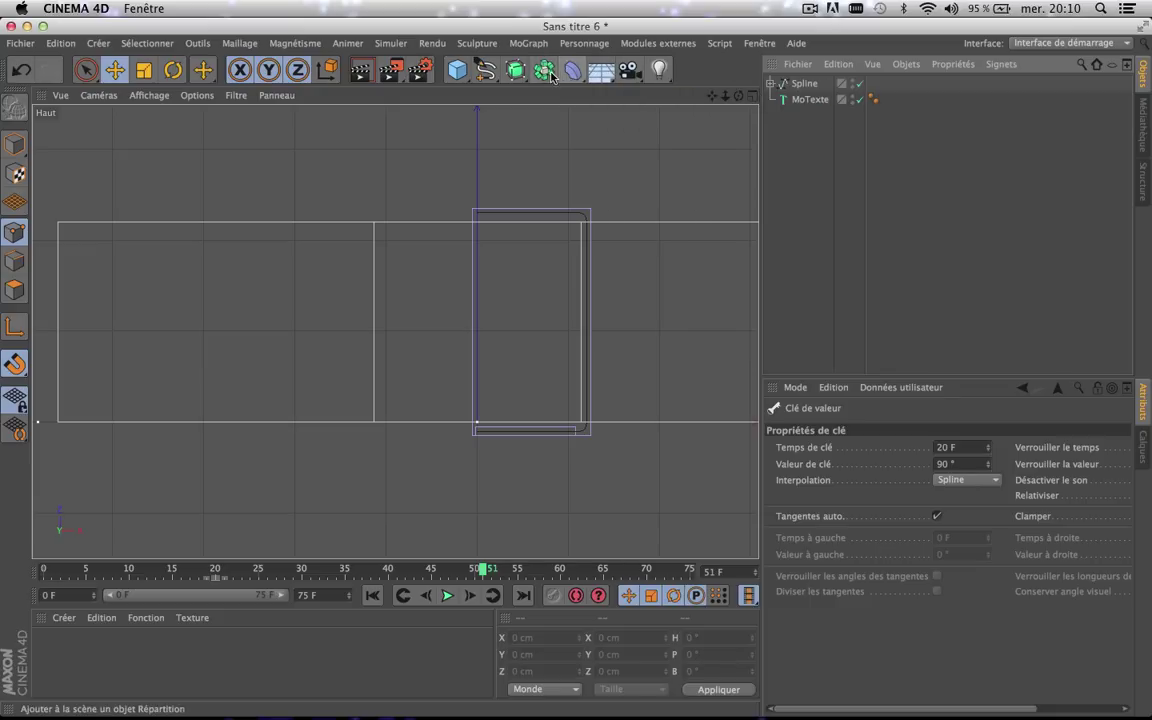
click(754, 97)
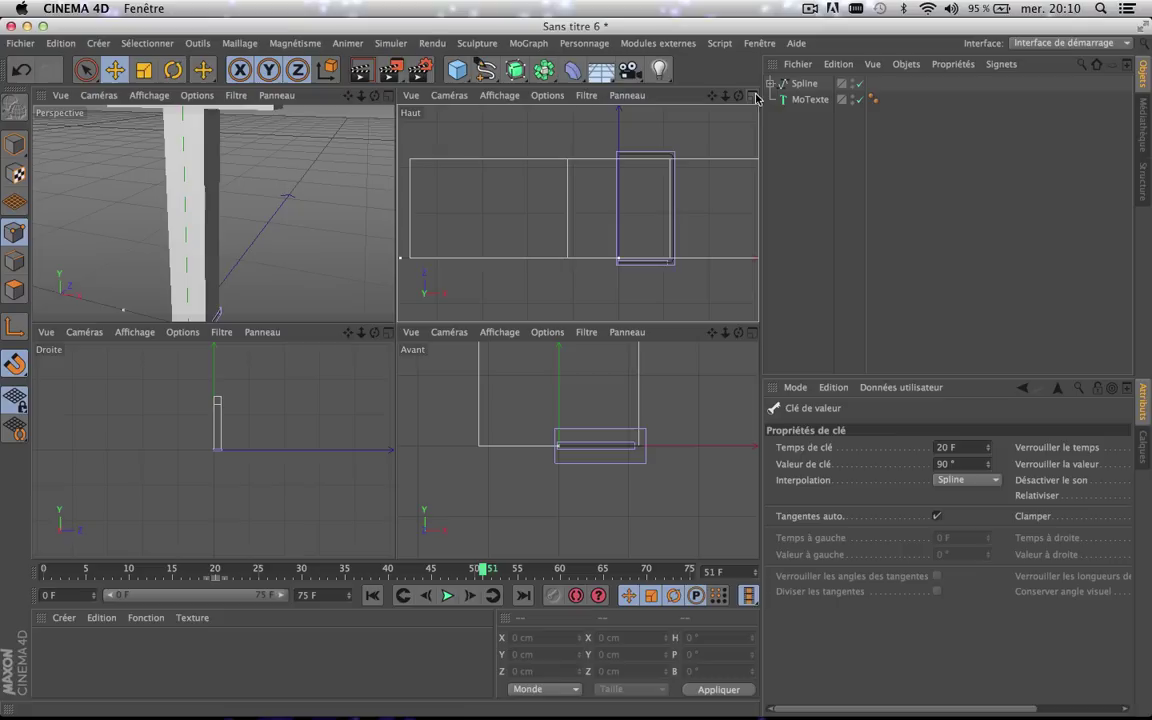
click(387, 98)
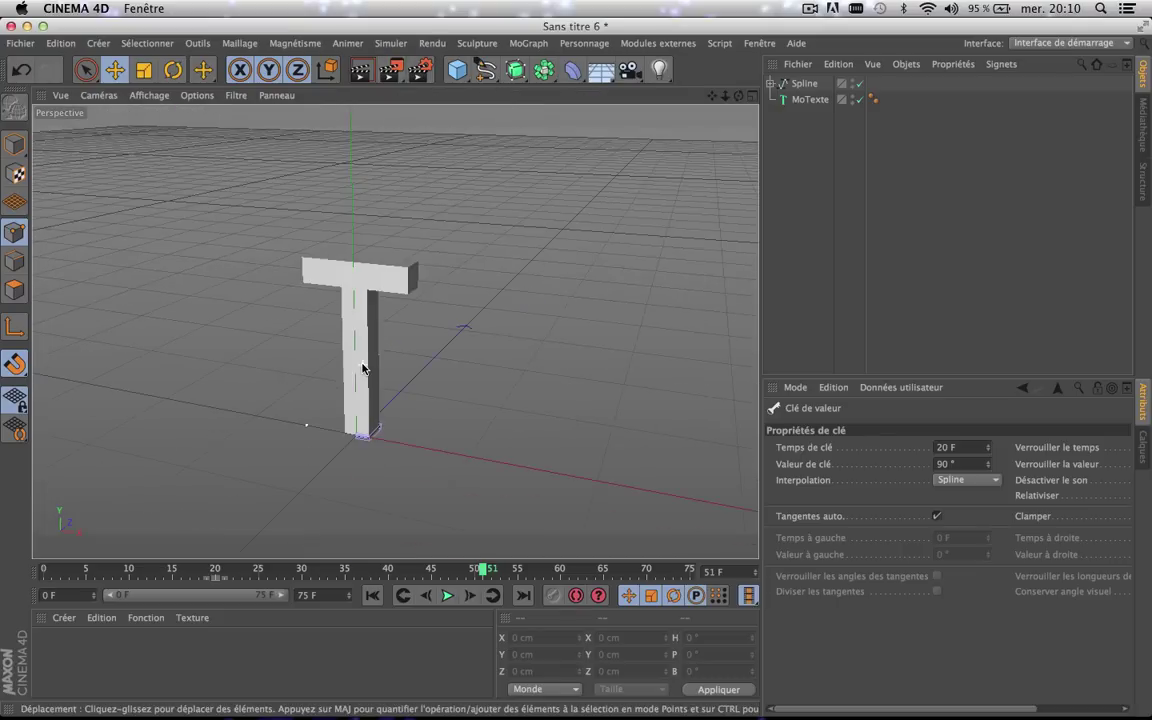
scroll(356, 438, up, 5)
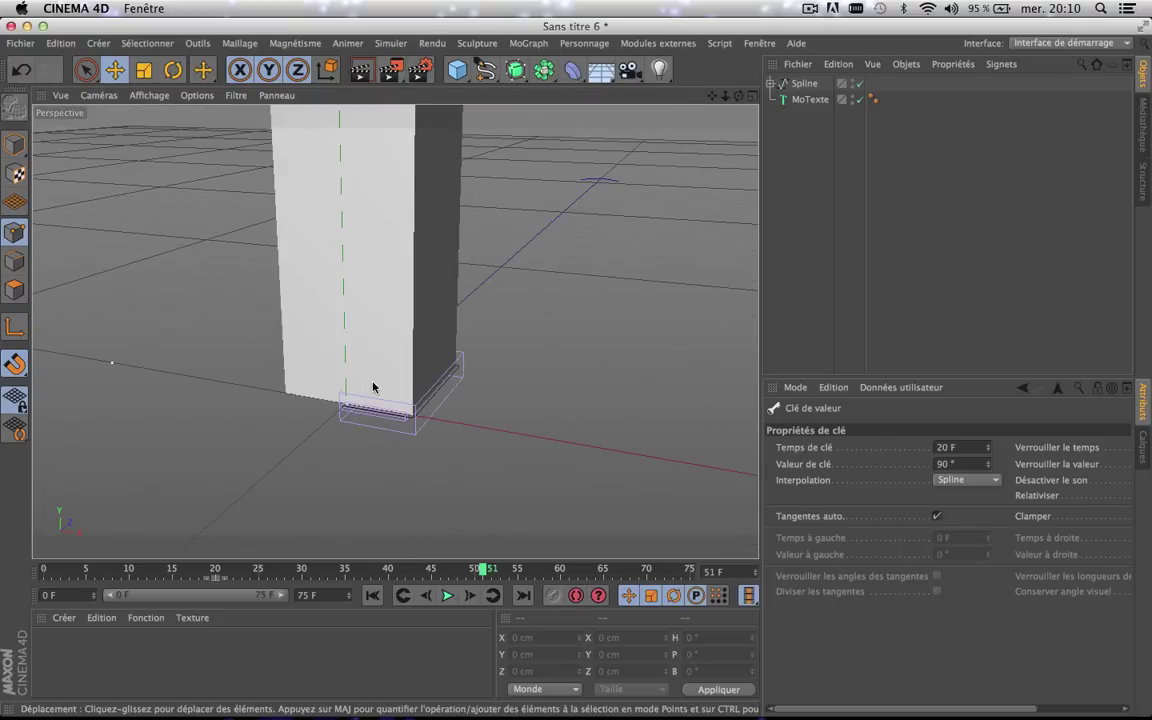
scroll(373, 387, up, 2)
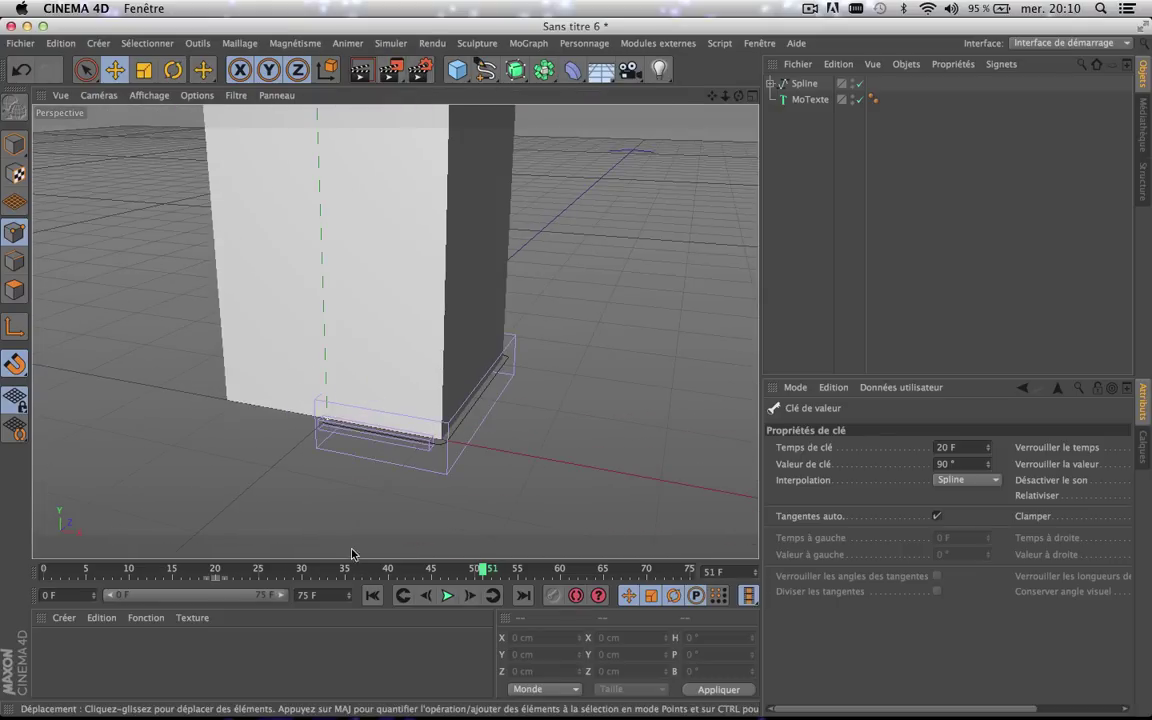
drag(337, 569, 623, 541)
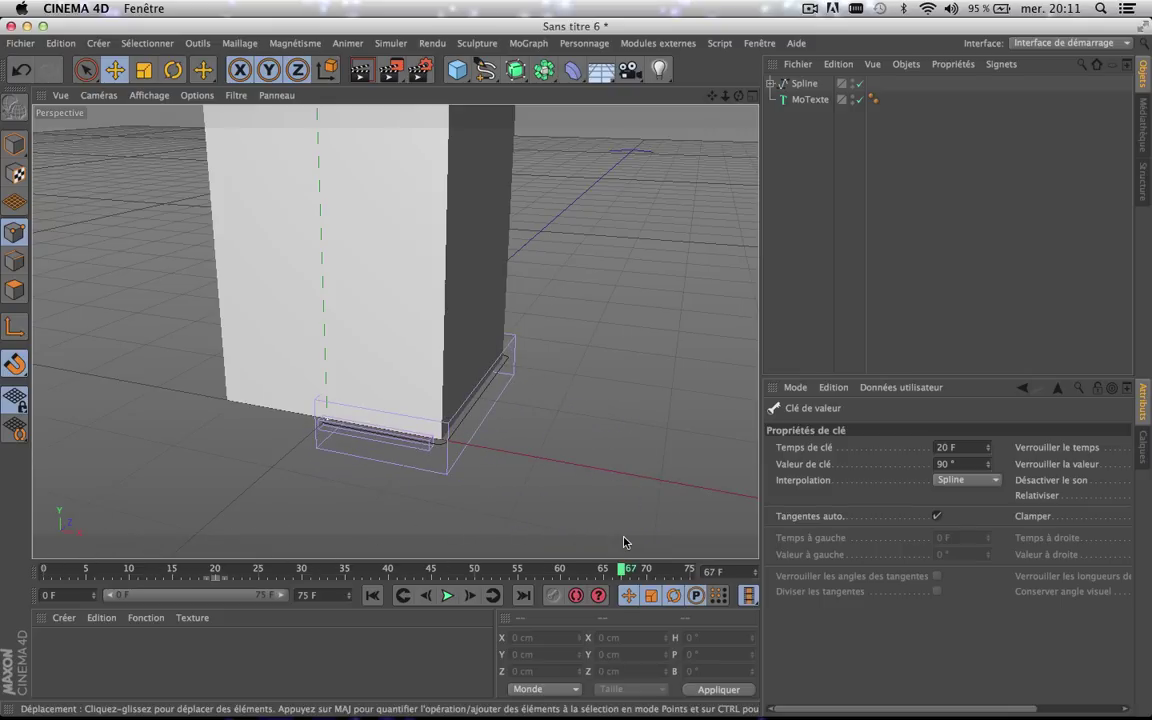
- Add an Extrusion contrôlée generator to the scene
click(549, 71)
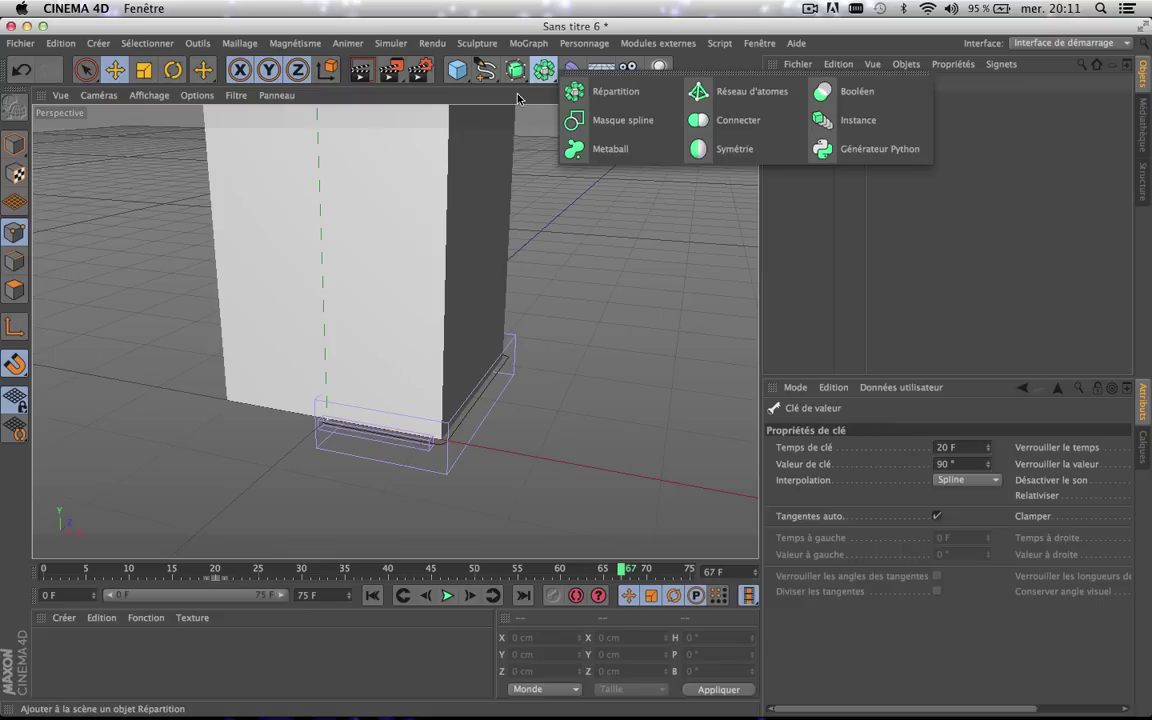
click(515, 69)
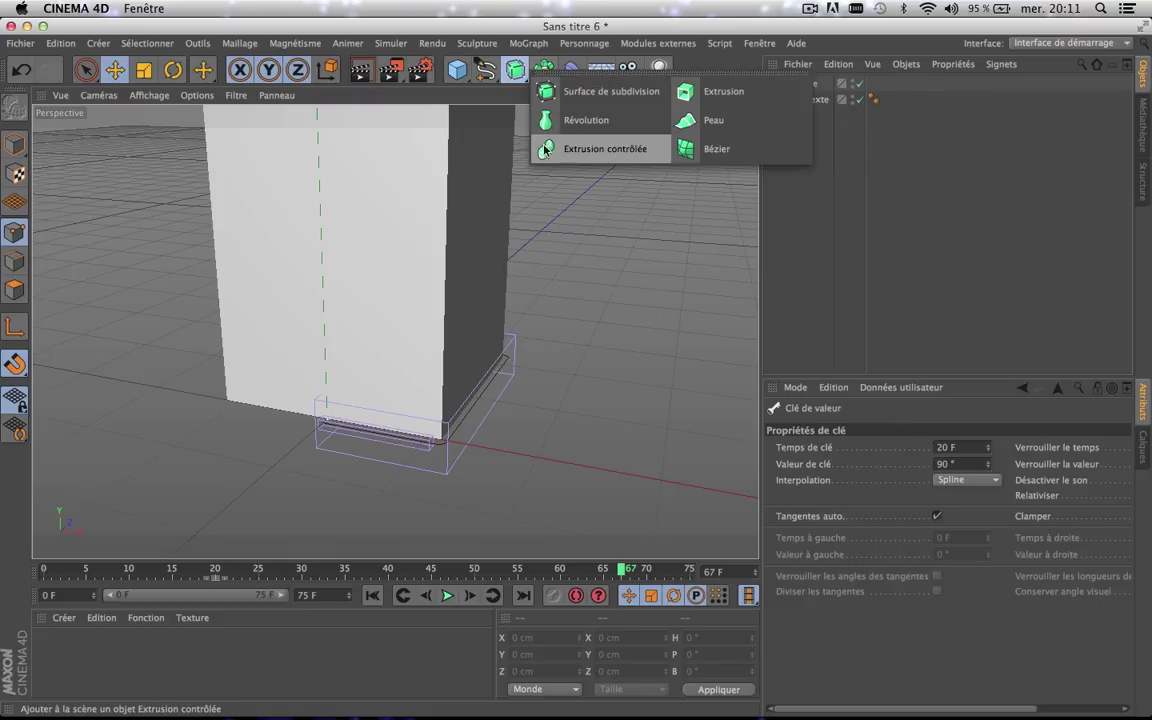
click(606, 150)
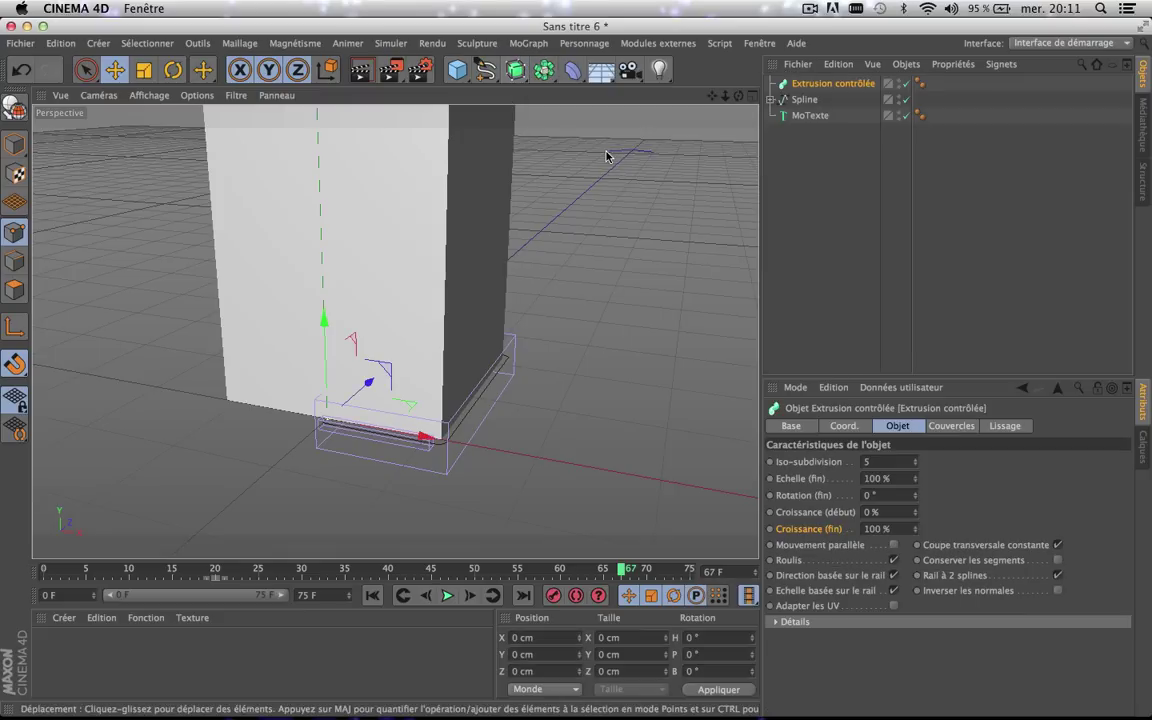
- Create a Rectangle spline and nest it with the Spline under the Extrusion contrôlée, placing the Rectangle first as the profile
click(485, 69)
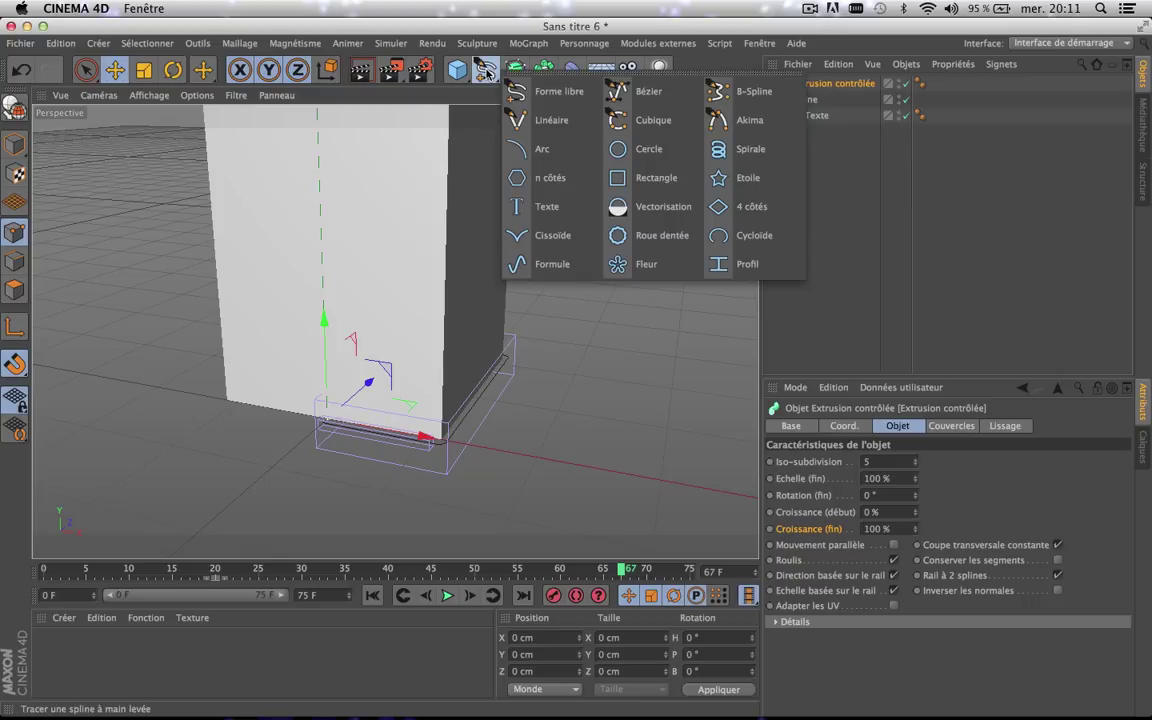
click(663, 186)
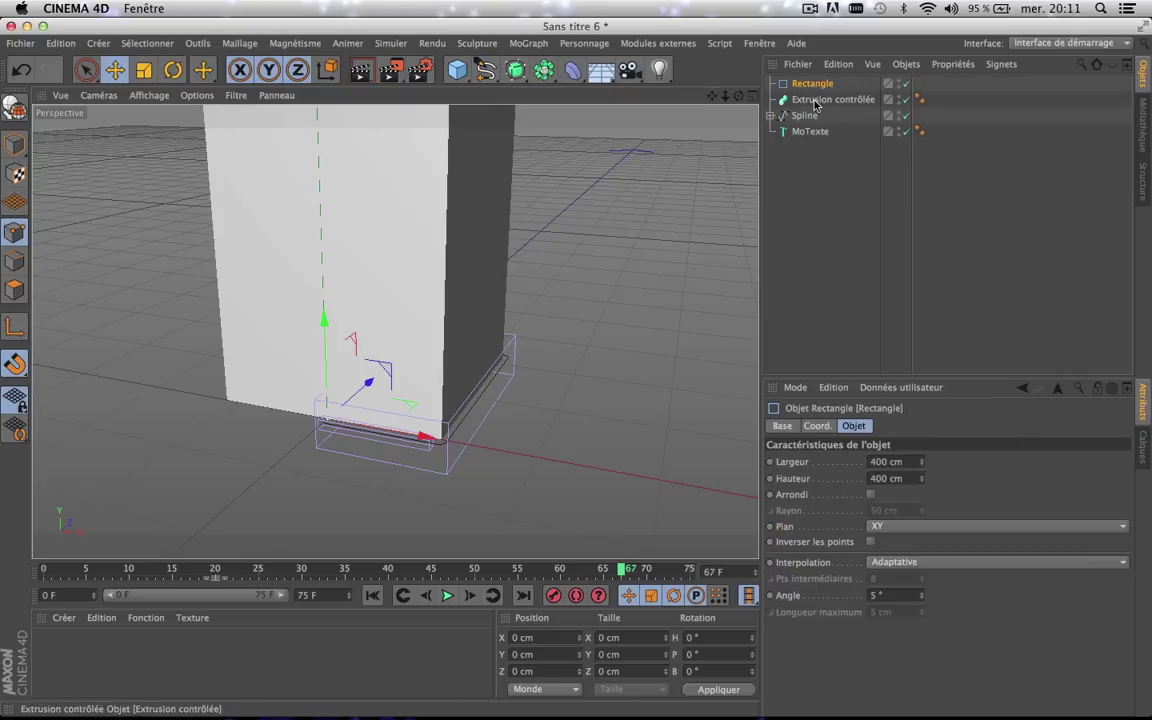
drag(805, 117, 835, 114)
click(770, 116)
click(770, 116)
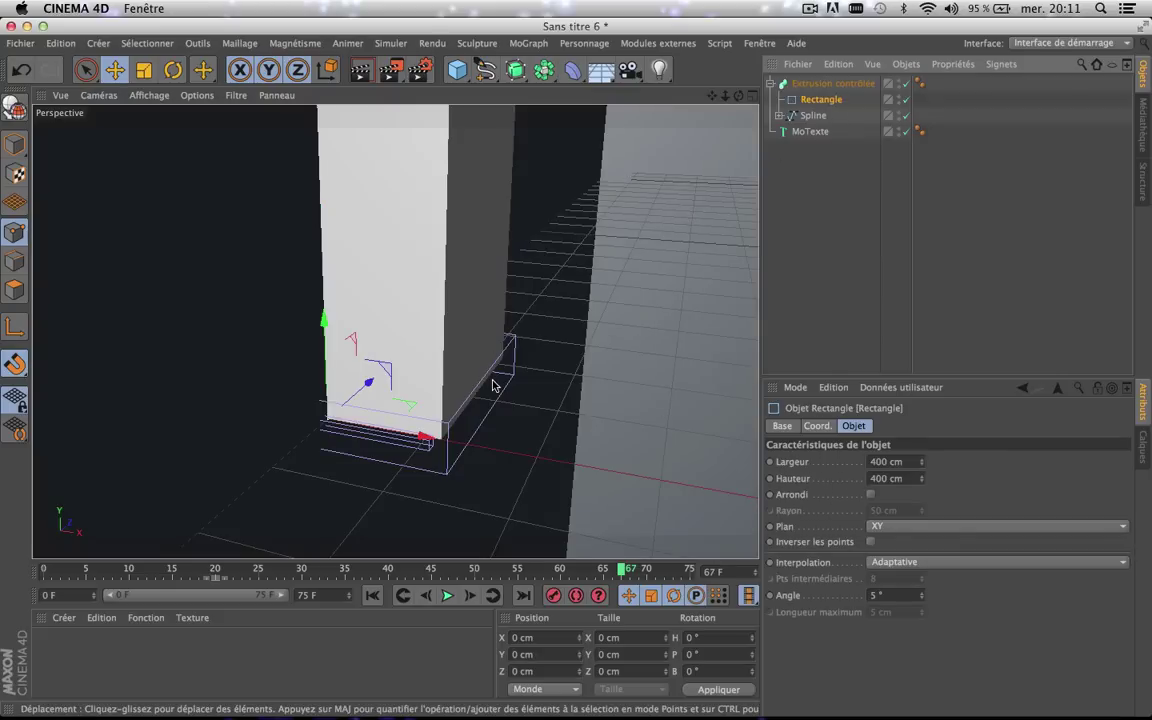
- Scale the Rectangle profile down to about 6 × 6 cm so the sweep fits around the base of the T's stem
scroll(493, 385, down, 10)
scroll(493, 385, down, 5)
scroll(493, 385, up, 3)
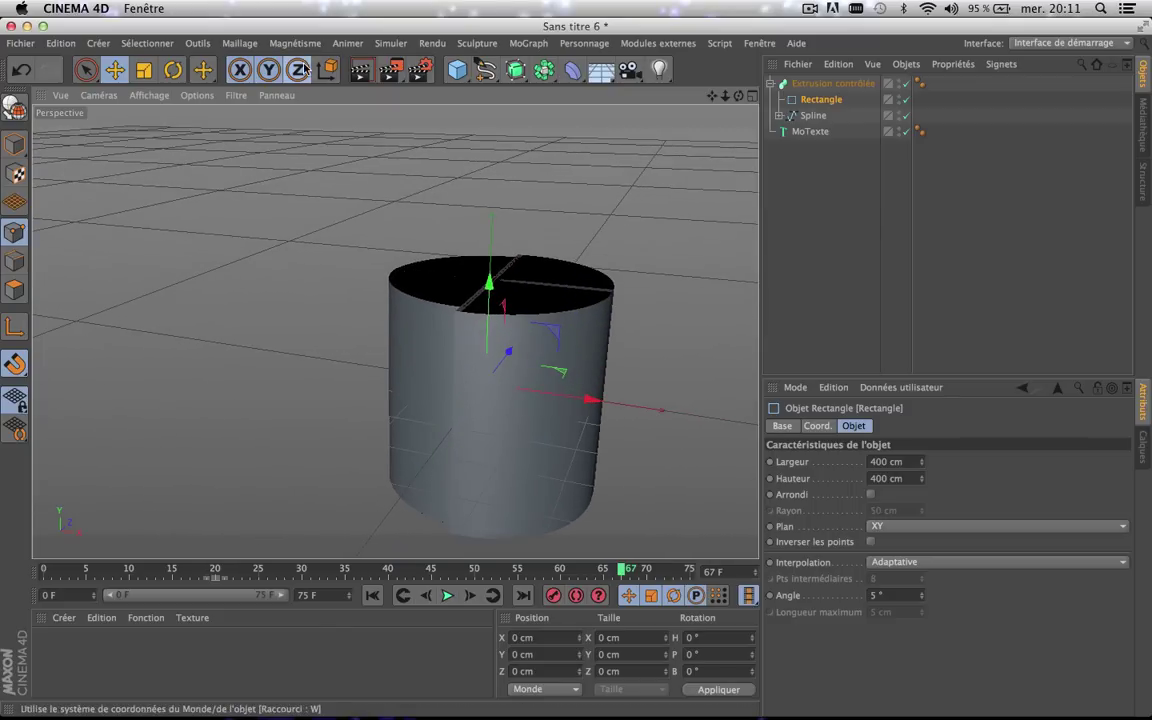
click(143, 69)
drag(678, 152, 180, 424)
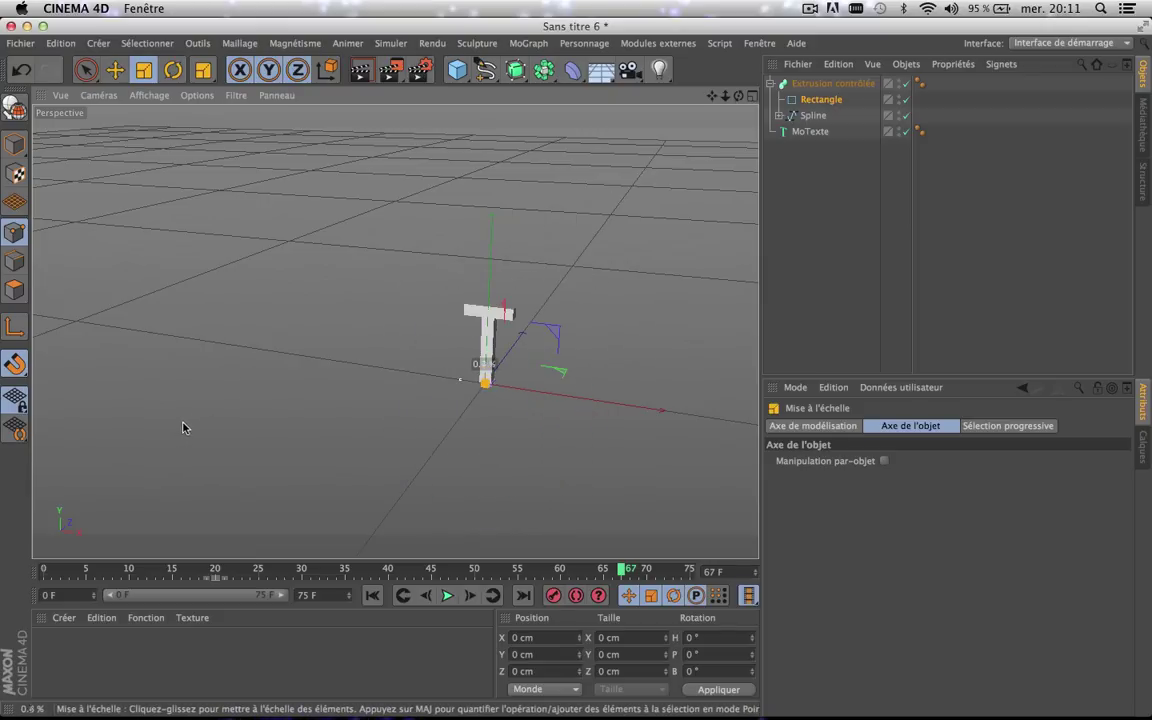
scroll(479, 390, up, 10)
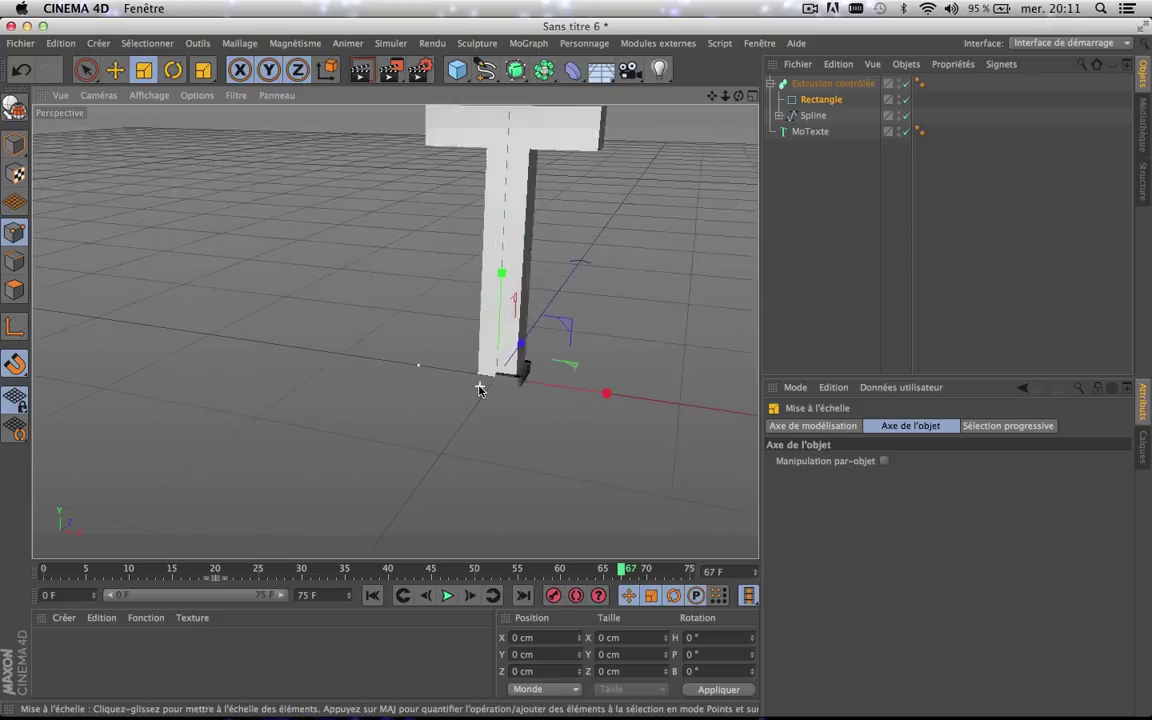
drag(739, 96, 395, 331)
scroll(422, 301, down, 5)
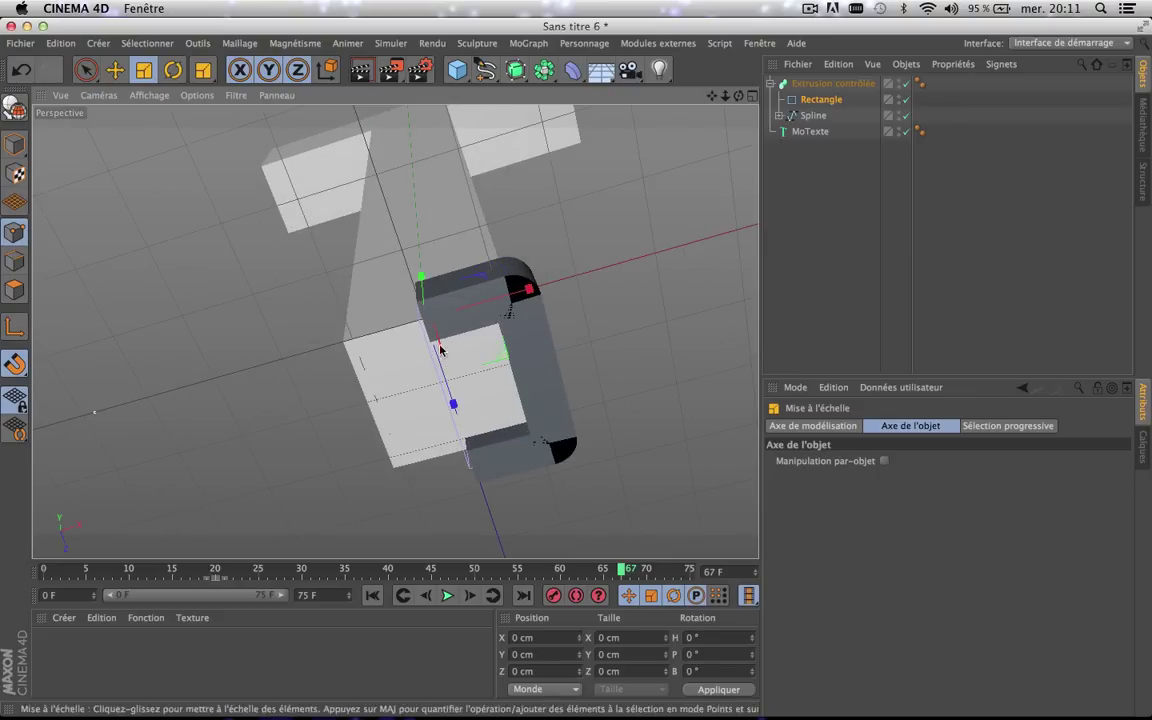
scroll(440, 345, up, 2)
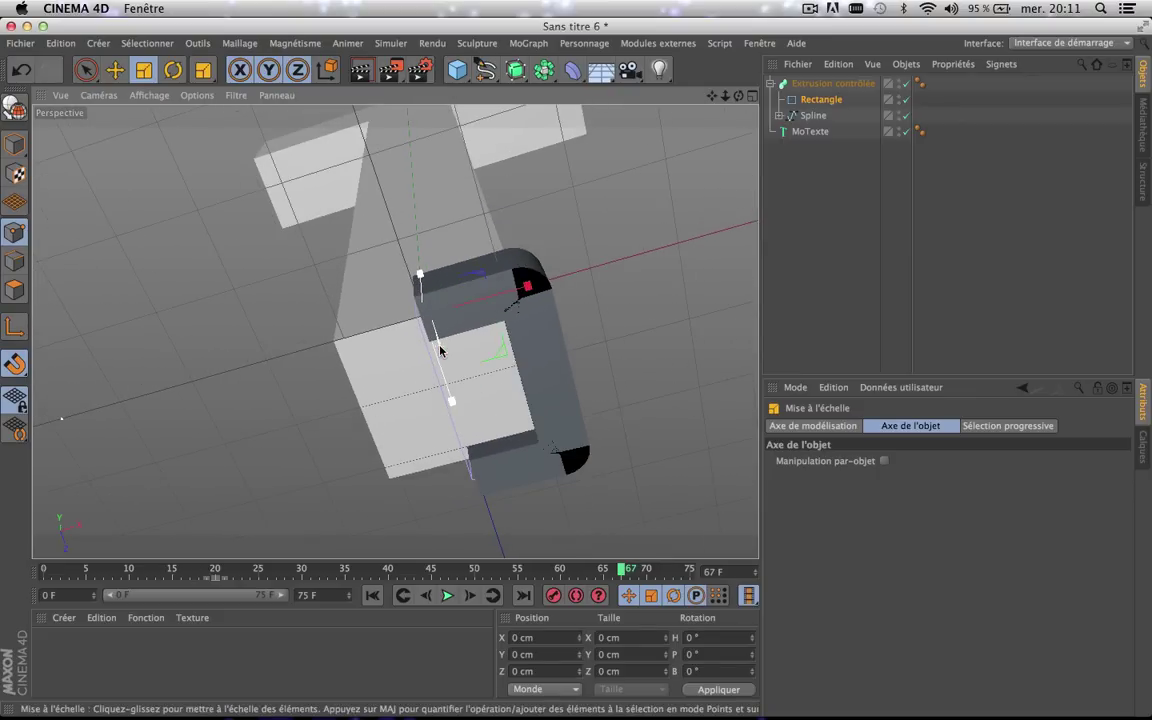
click(821, 101)
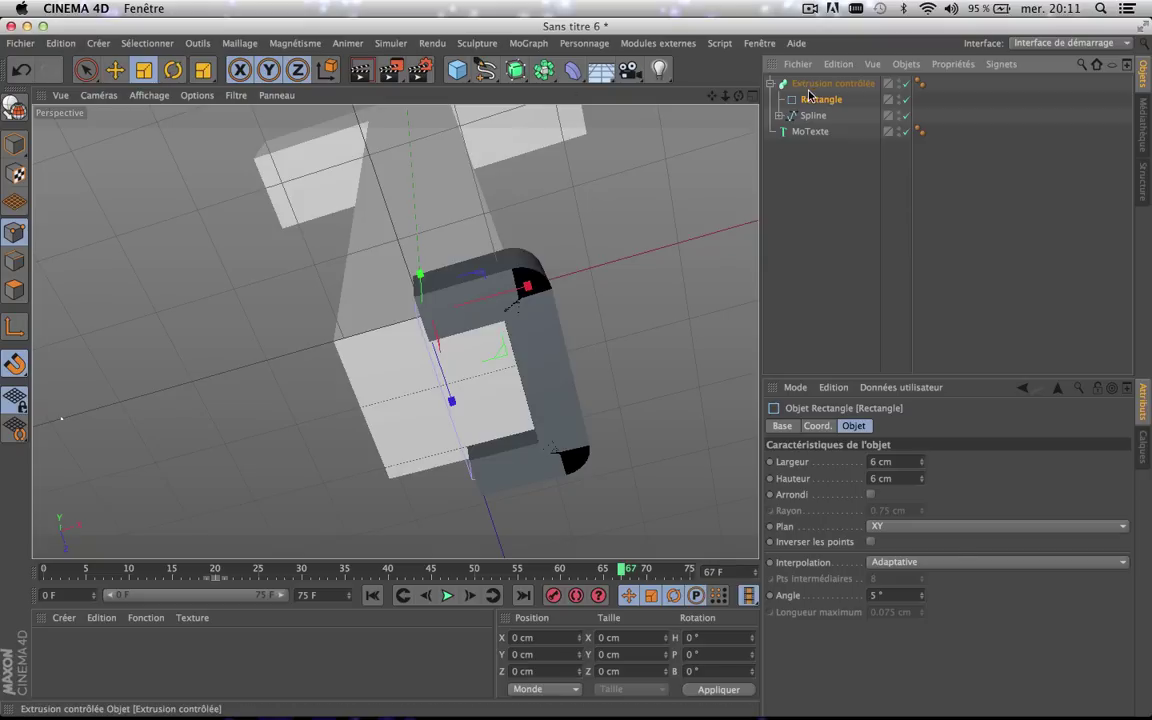
- Scale the Rectangle profile down further to about 2.856 cm, and set its width to 1 cm
drag(641, 185, 473, 379)
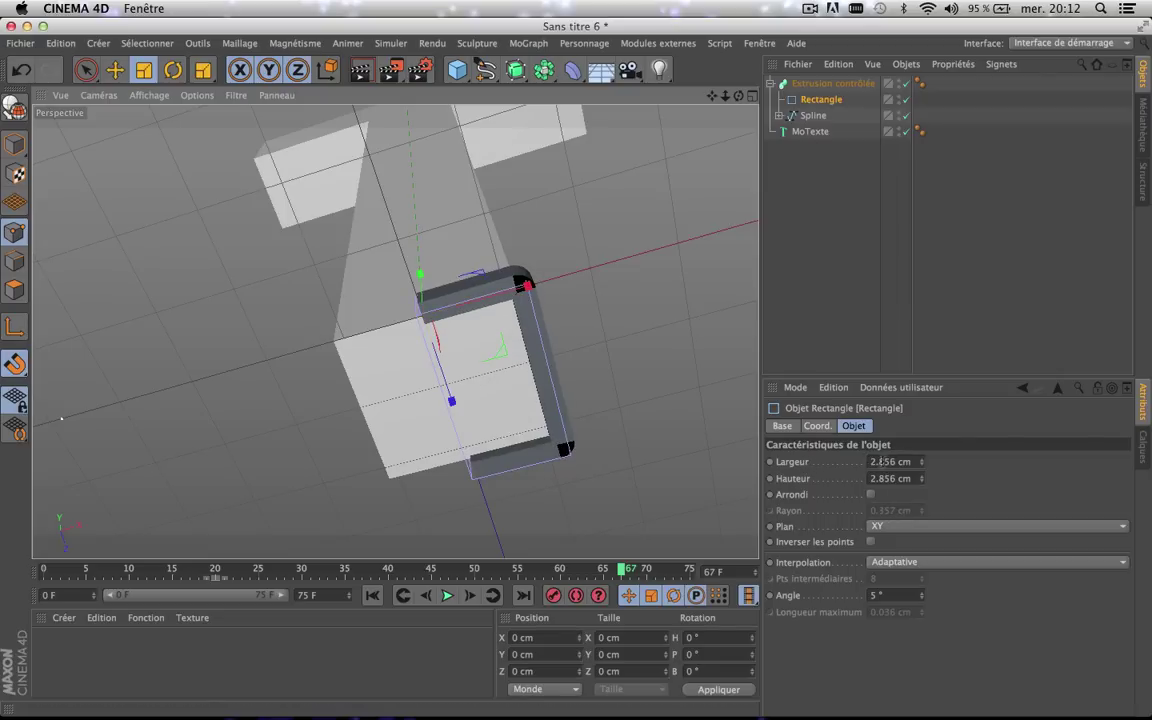
click(880, 461)
text(1)
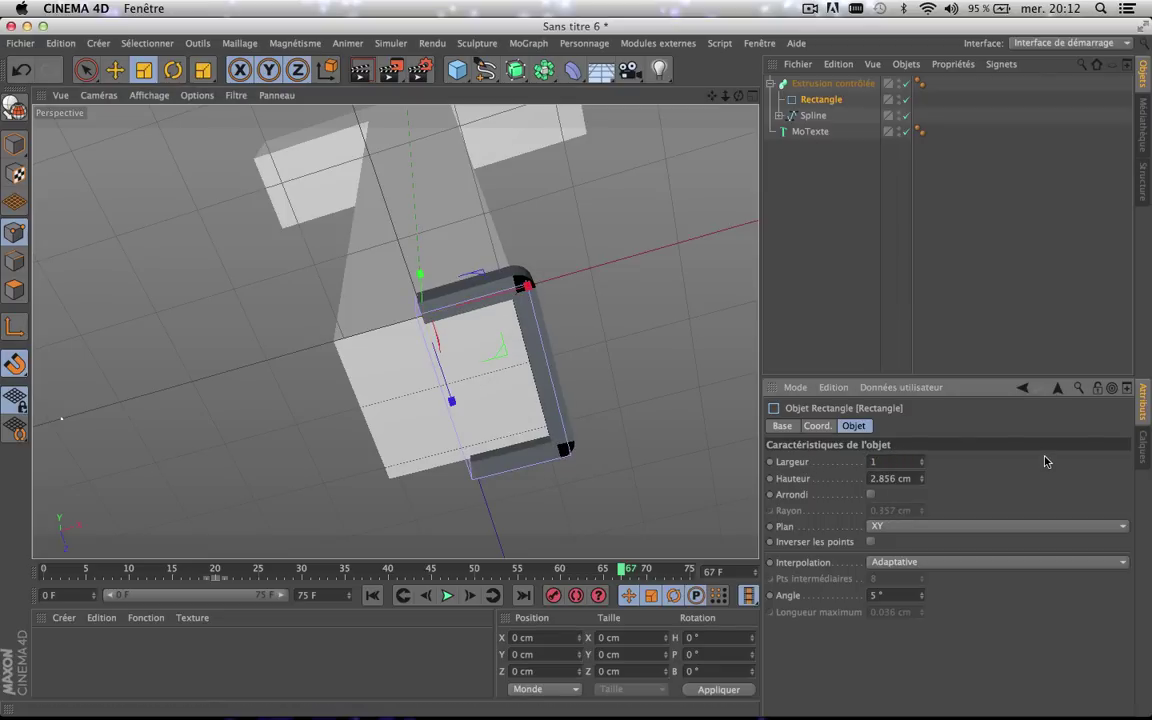
key(Return)
scroll(476, 296, up, 5)
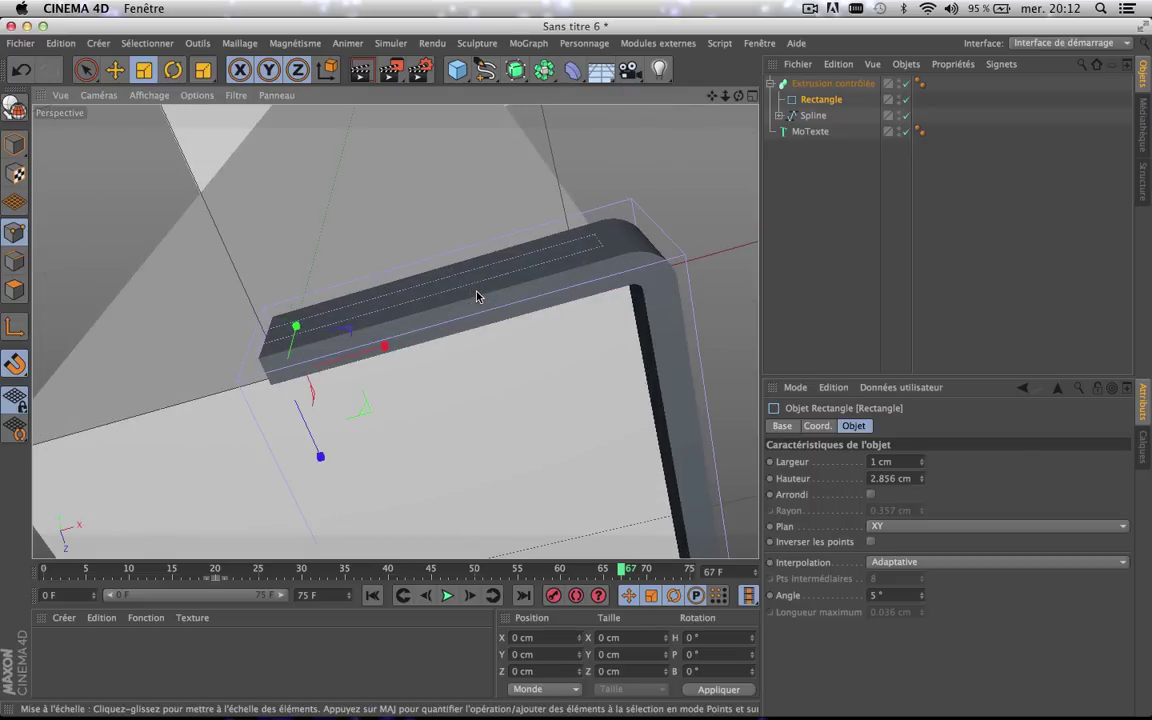
scroll(476, 296, down, 3)
scroll(476, 293, up, 3)
scroll(476, 293, down, 3)
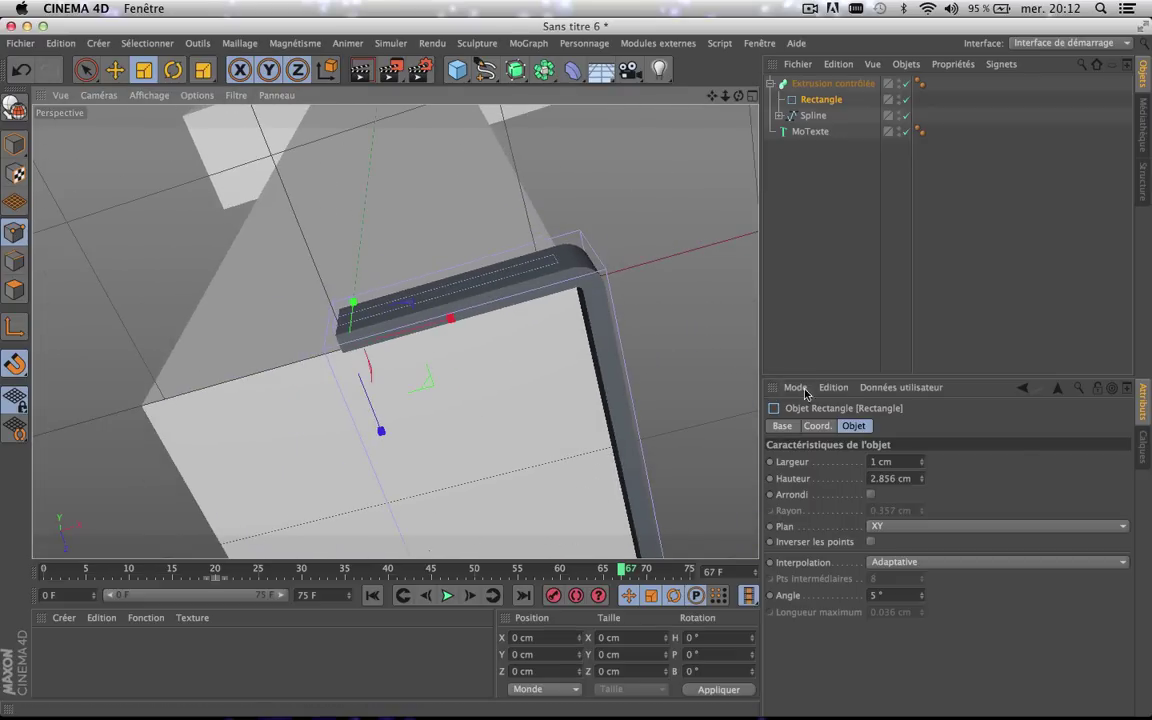
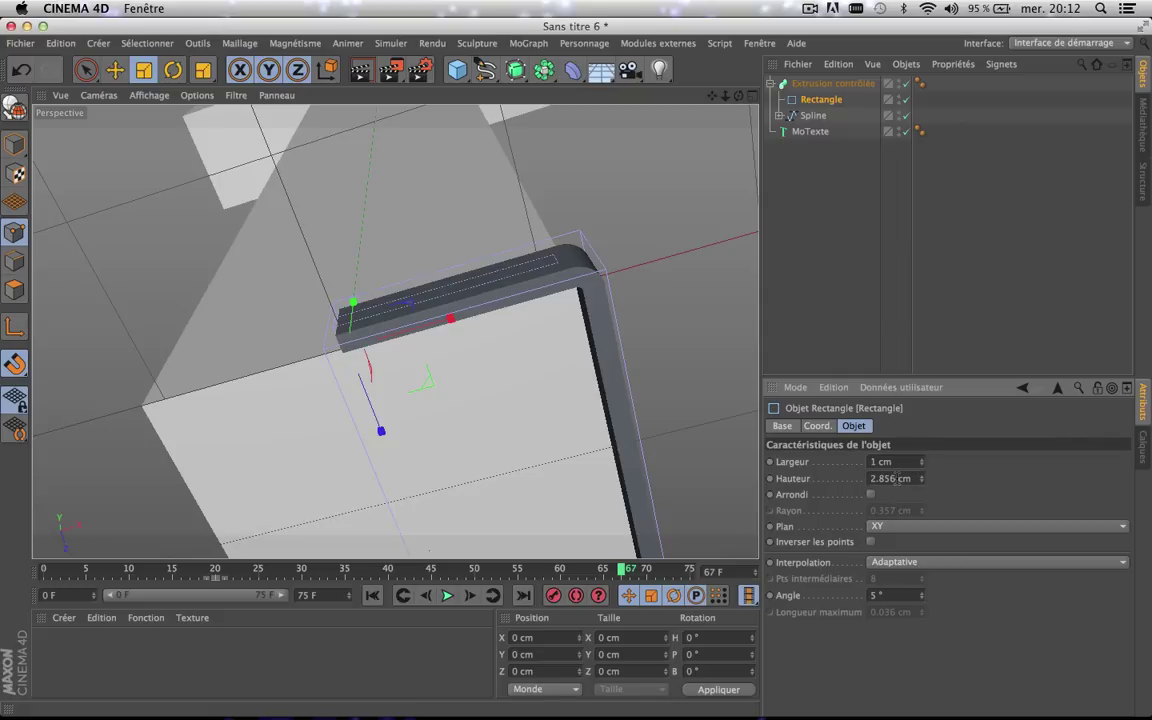
- Set the Rectangle profile's height to 5 cm and check the swept band around the stem
double_click(896, 479)
text(5)
key(Return)
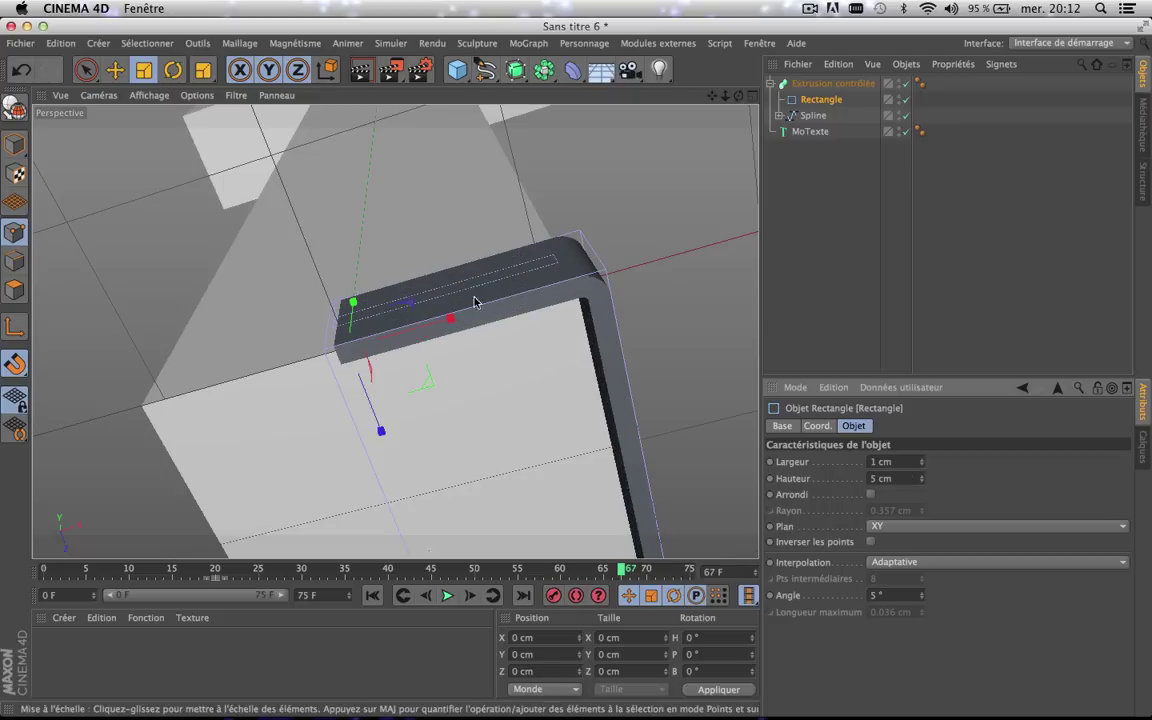
scroll(490, 315, up, 1)
scroll(490, 313, down, 3)
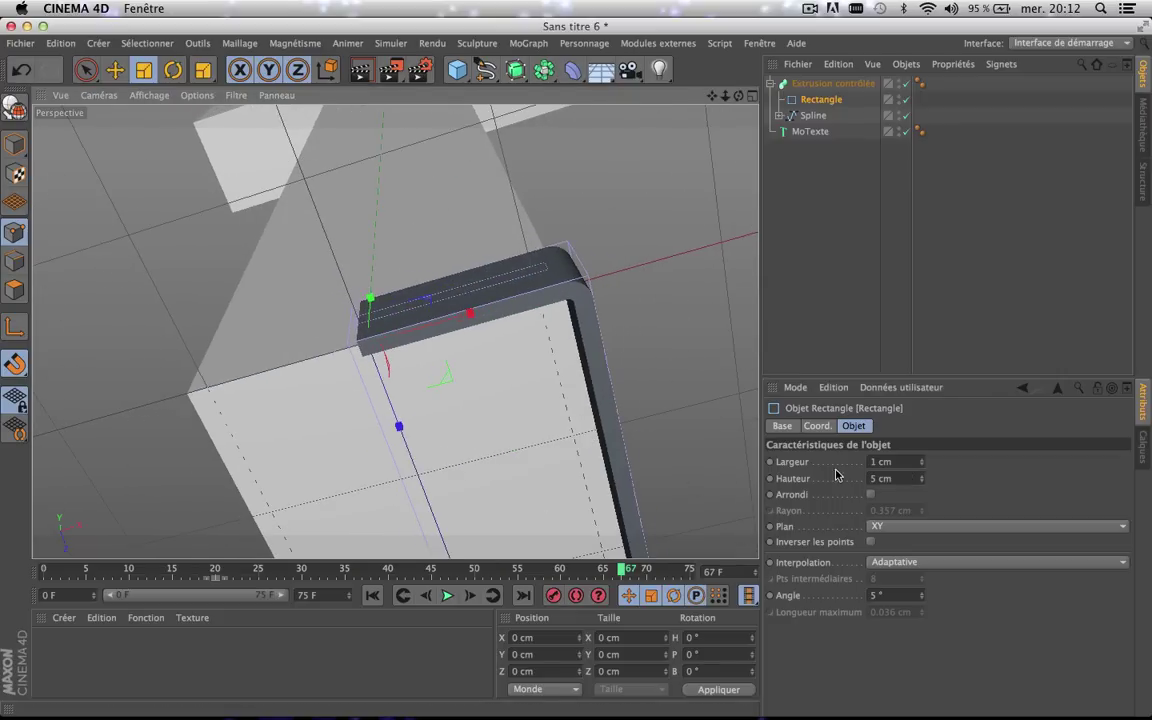
- Try the ZY plane for the Rectangle profile, inspect the corner and return it to XY
click(892, 527)
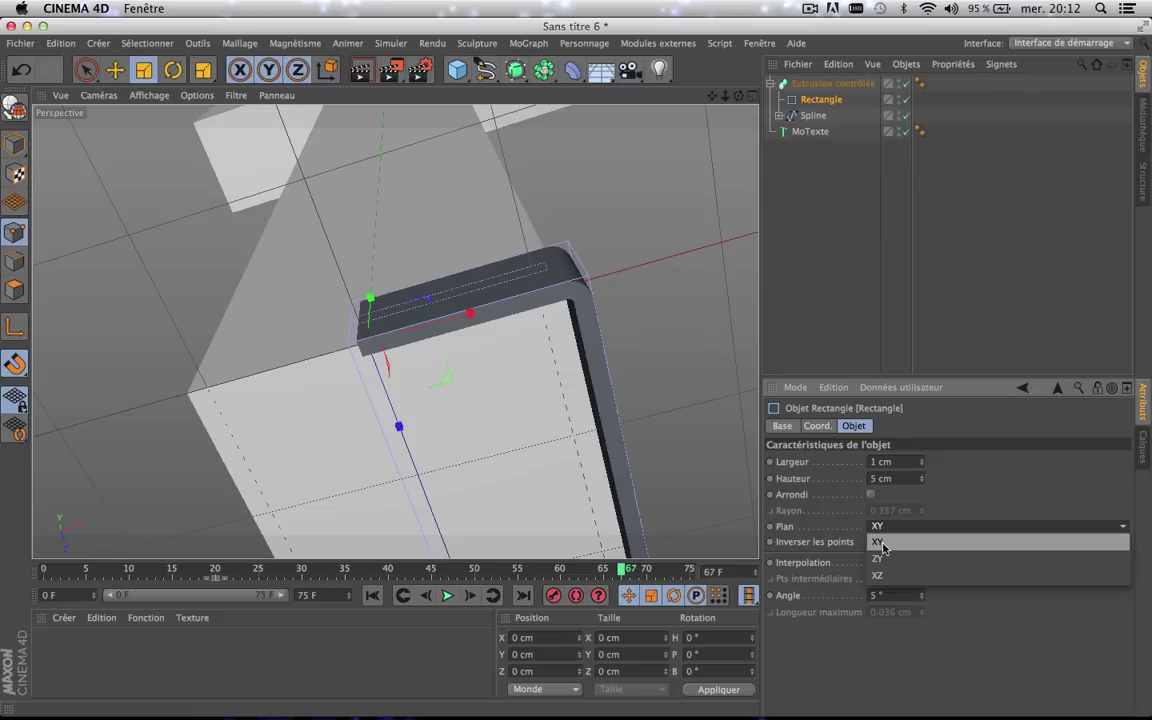
click(880, 543)
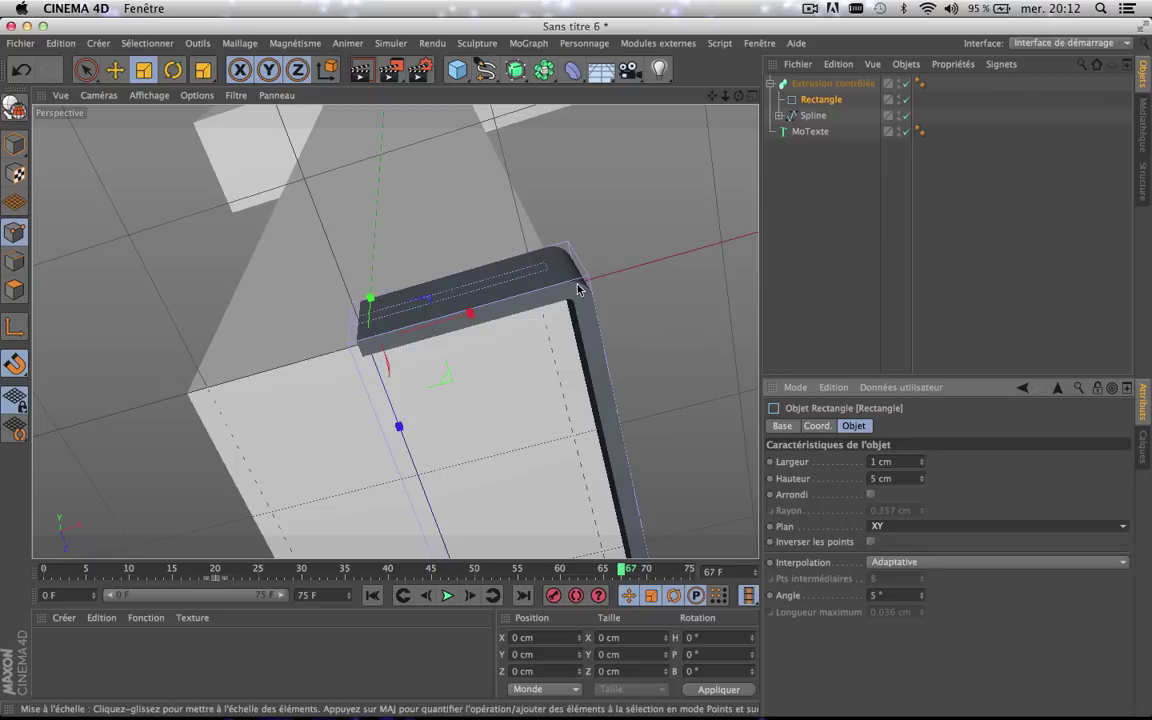
click(943, 527)
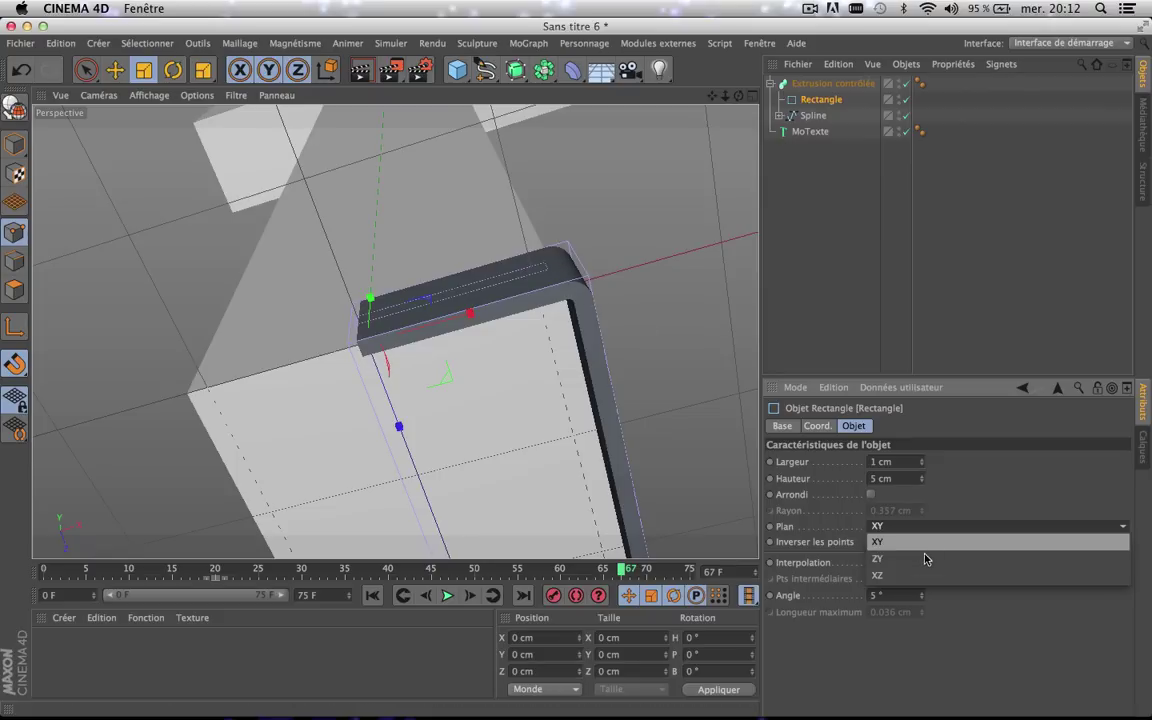
click(913, 560)
scroll(571, 263, up, 3)
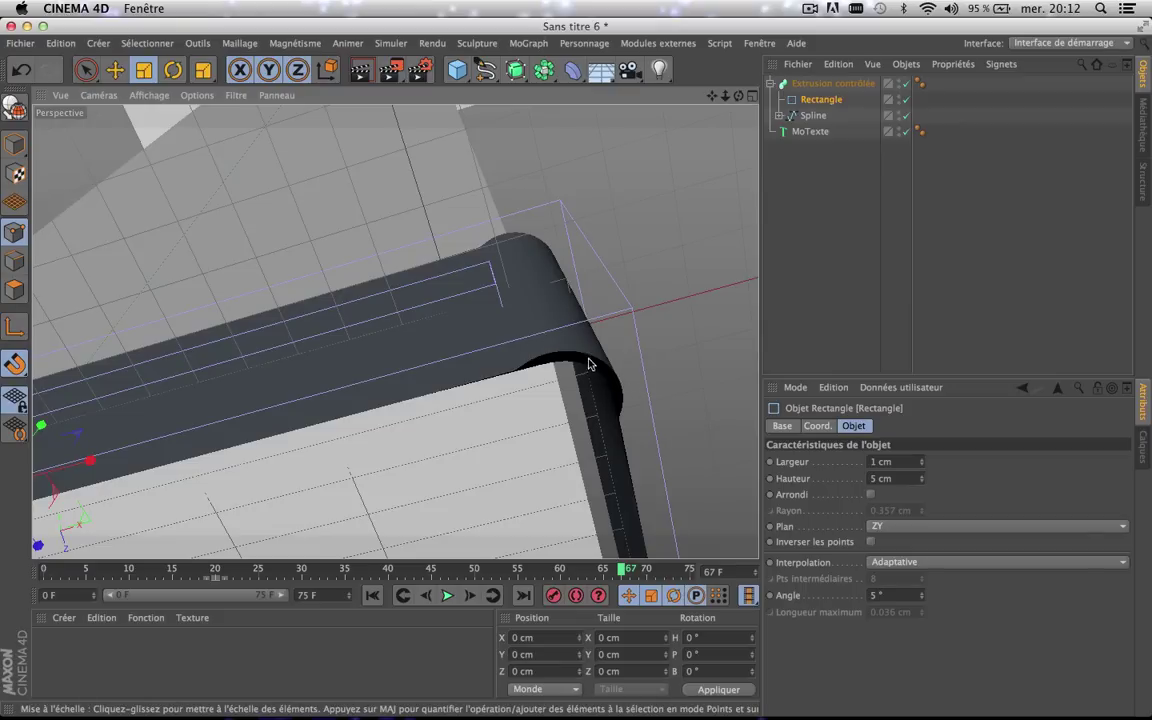
click(886, 527)
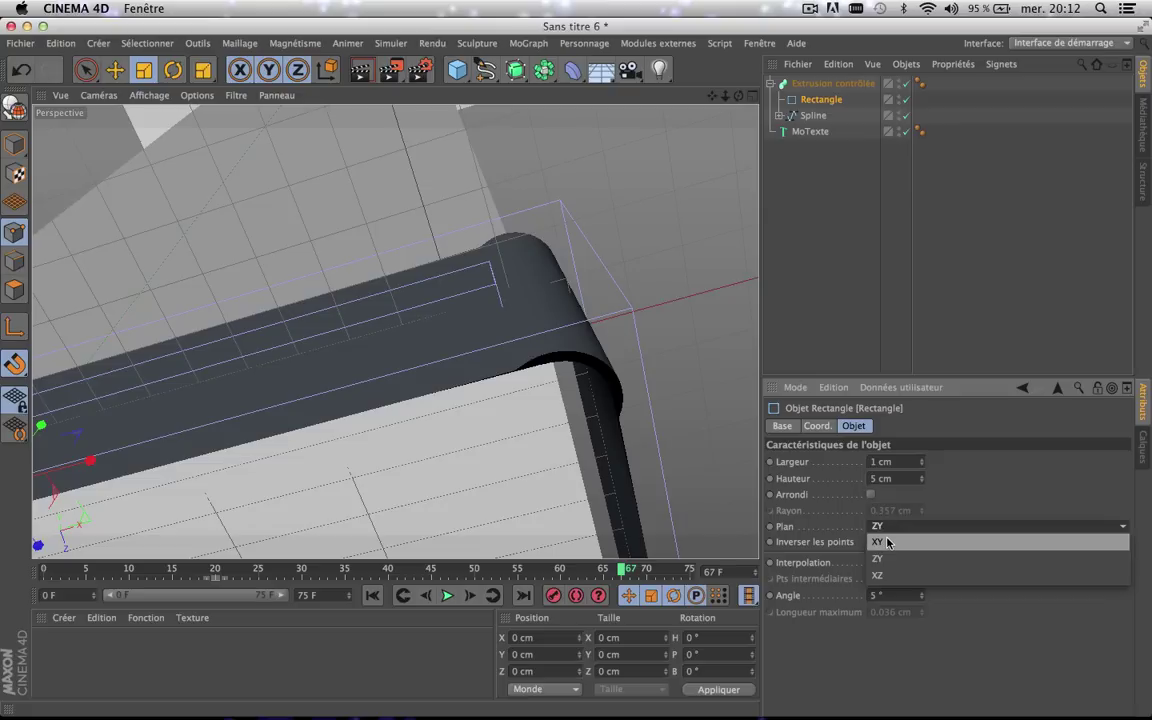
click(886, 541)
scroll(527, 258, down, 4)
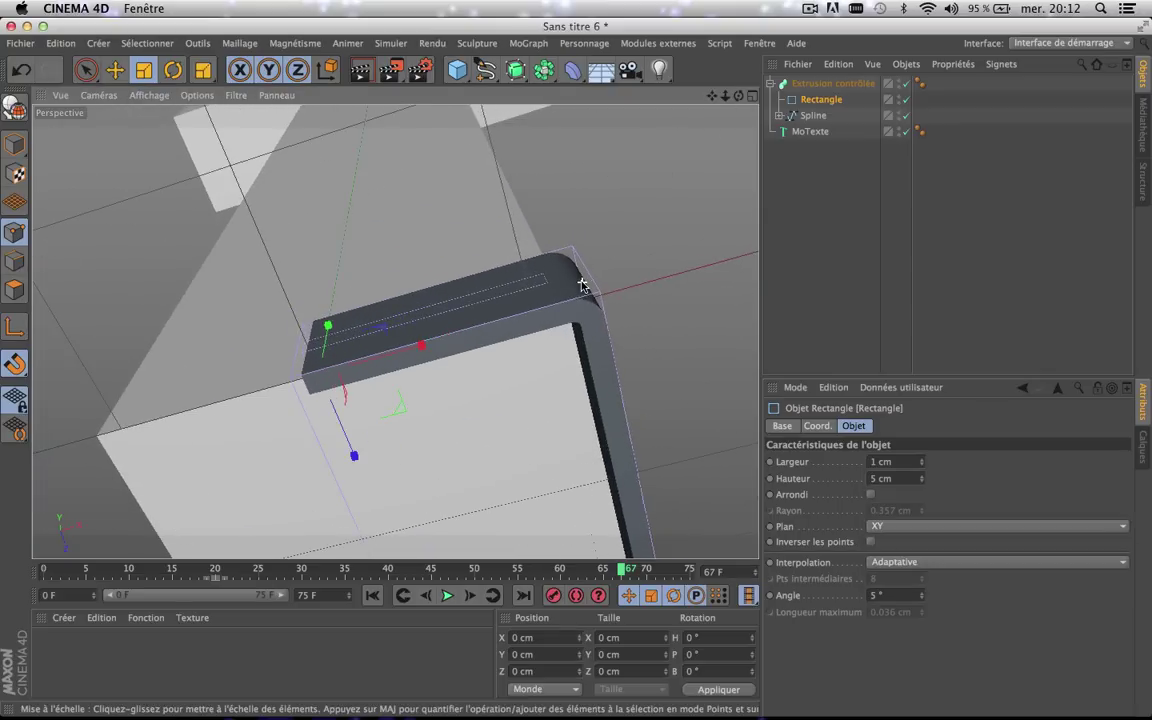
- Set the Rectangle profile's width to 0.5 cm to make the swept band thinner
click(890, 461)
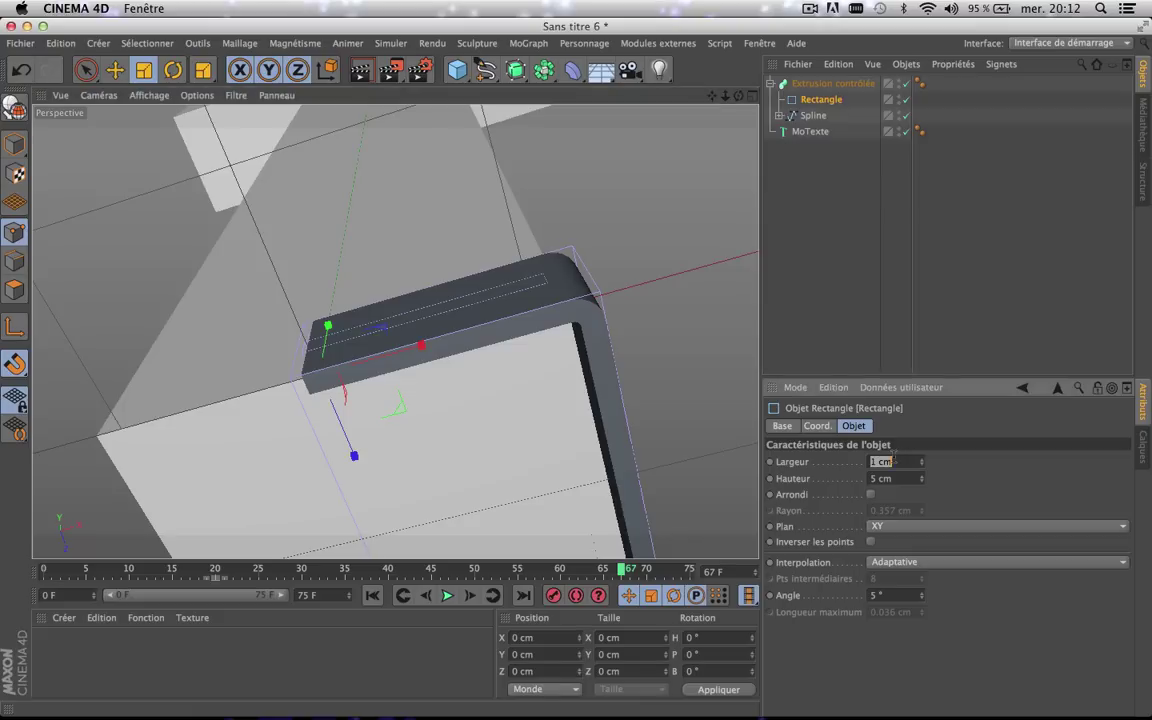
text(0.5)
key(Return)
scroll(463, 329, down, 8)
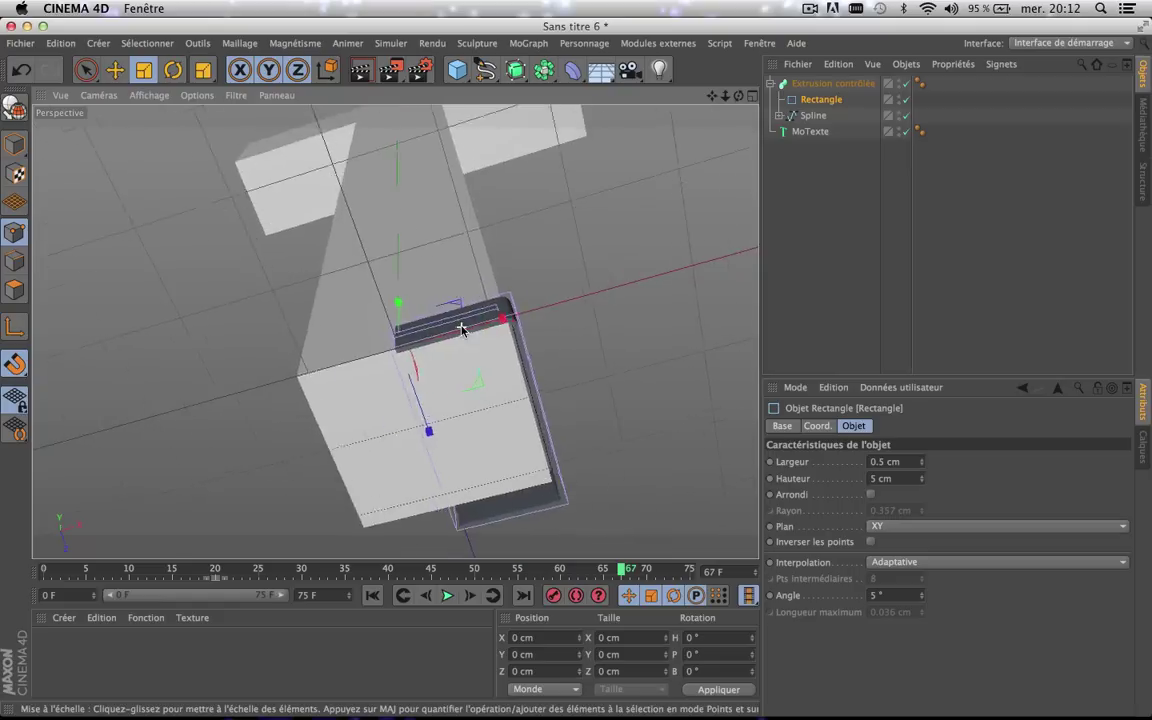
- Examine the thickness and fit of the swept band around the stem's base and rounded corners from several angles
scroll(463, 329, up, 12)
scroll(463, 329, down, 9)
scroll(463, 329, down, 4)
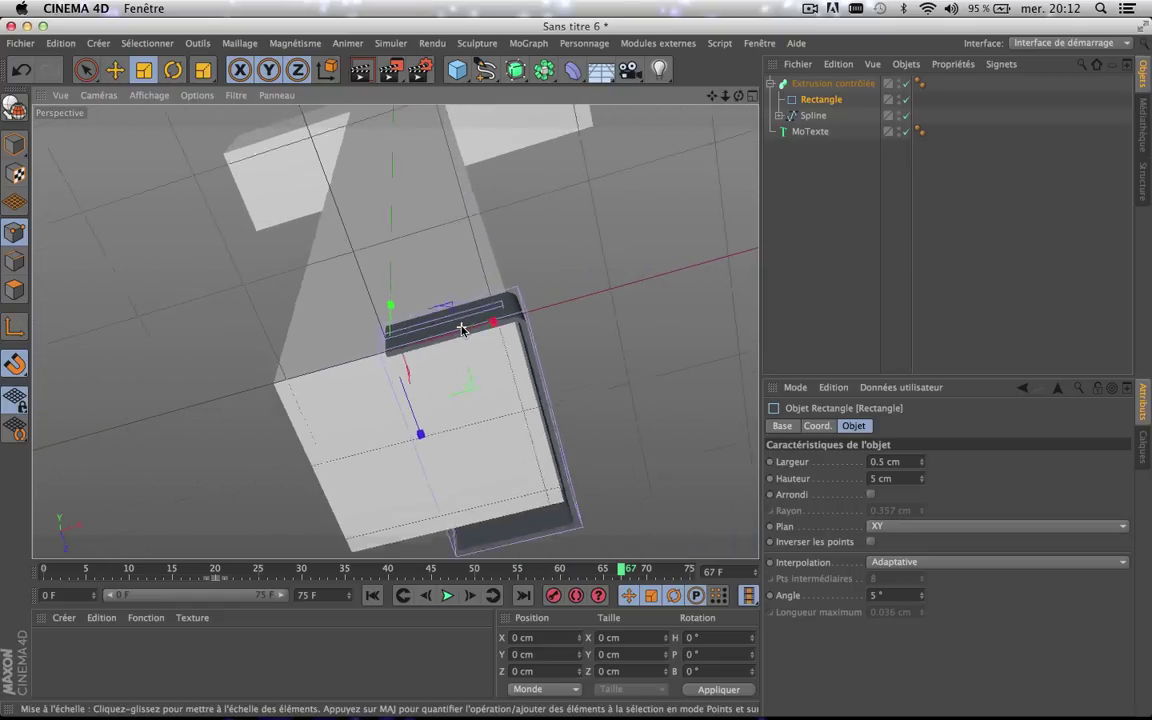
scroll(463, 329, up, 6)
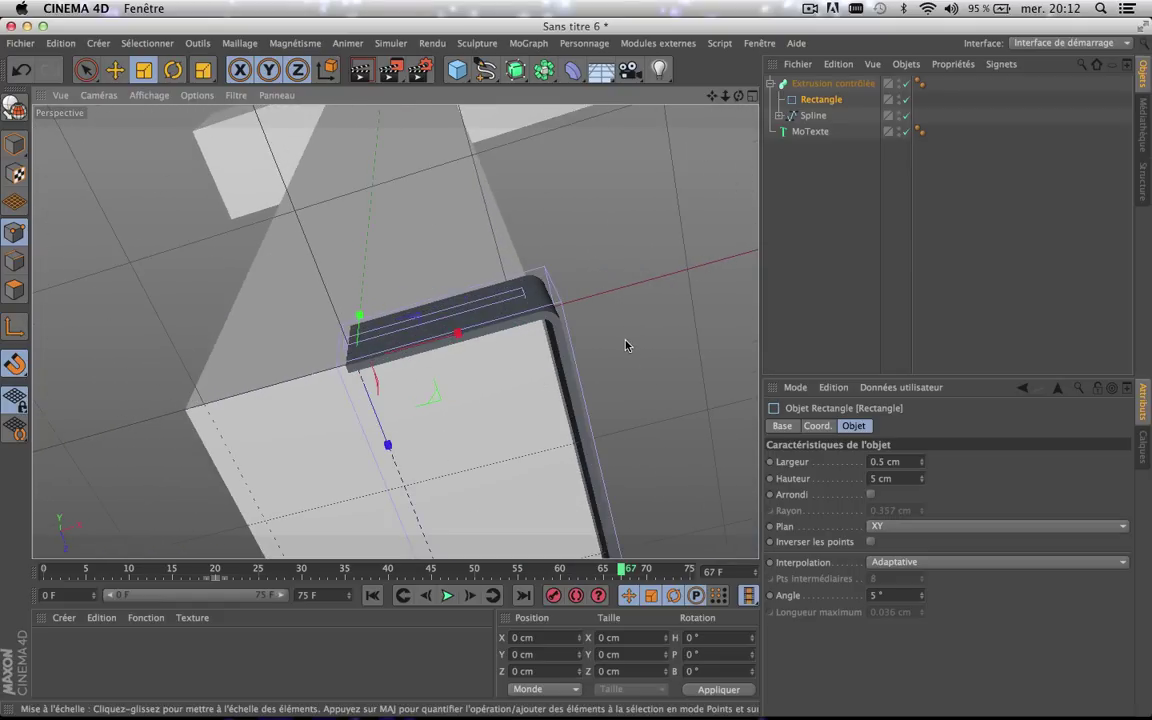
drag(712, 97, 695, 2)
drag(738, 98, 745, 149)
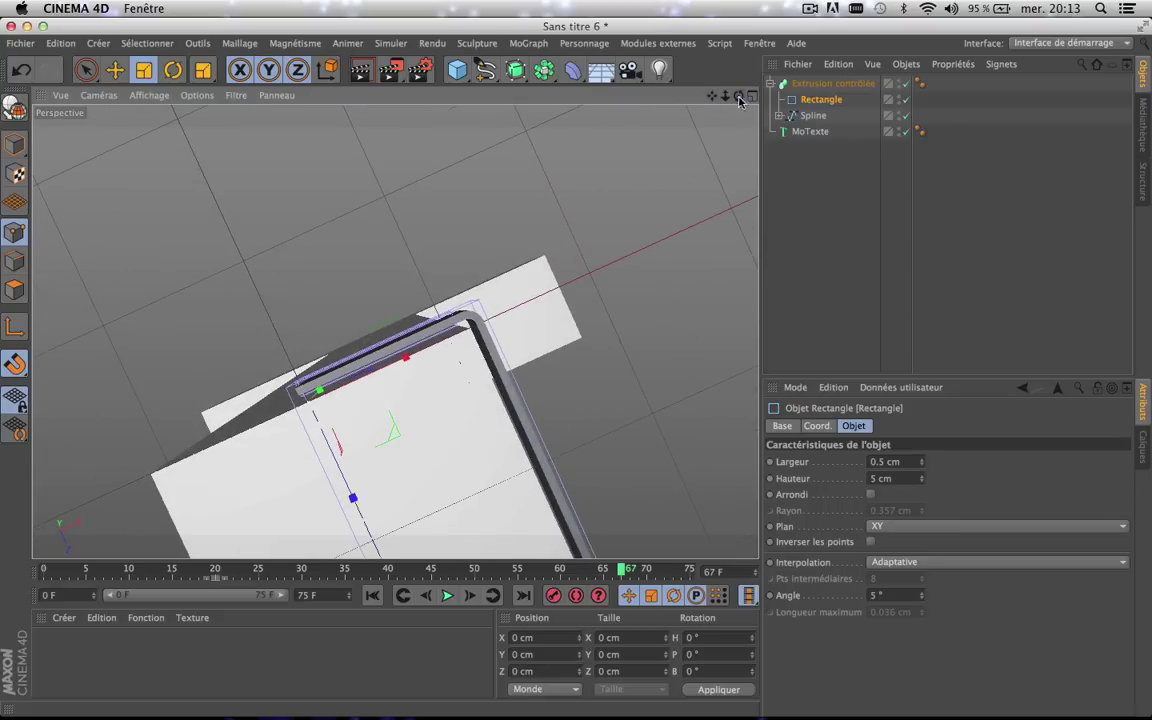
scroll(356, 375, down, 3)
scroll(427, 427, up, 5)
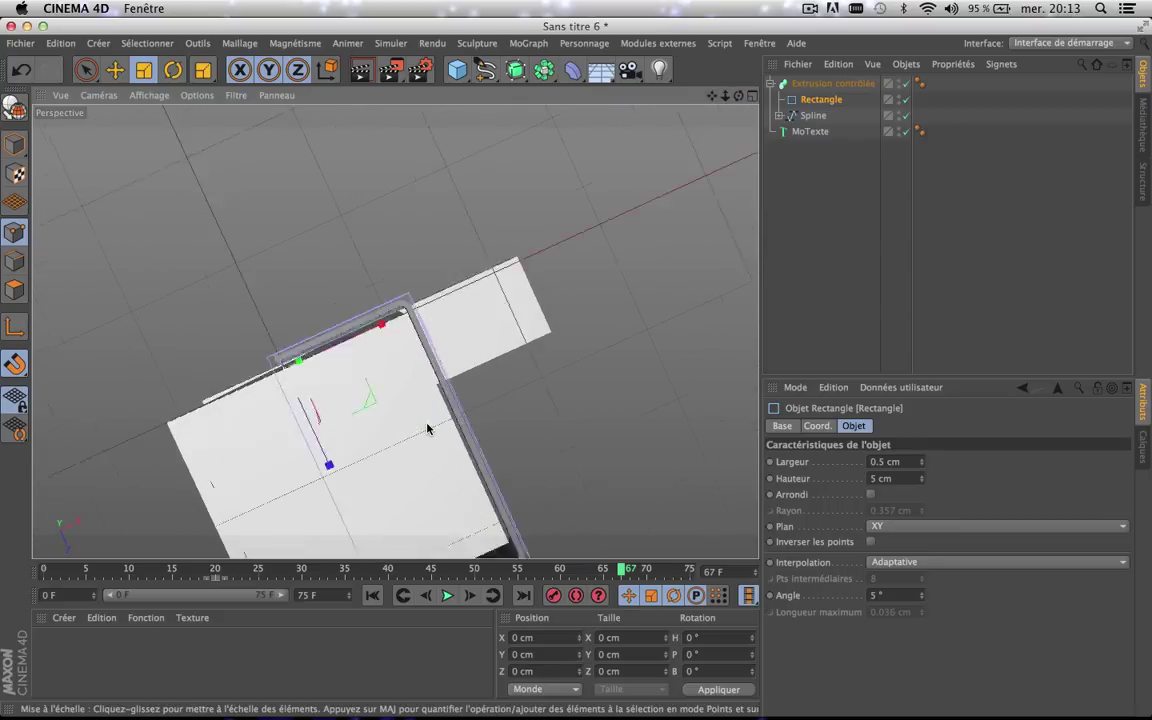
scroll(427, 427, down, 5)
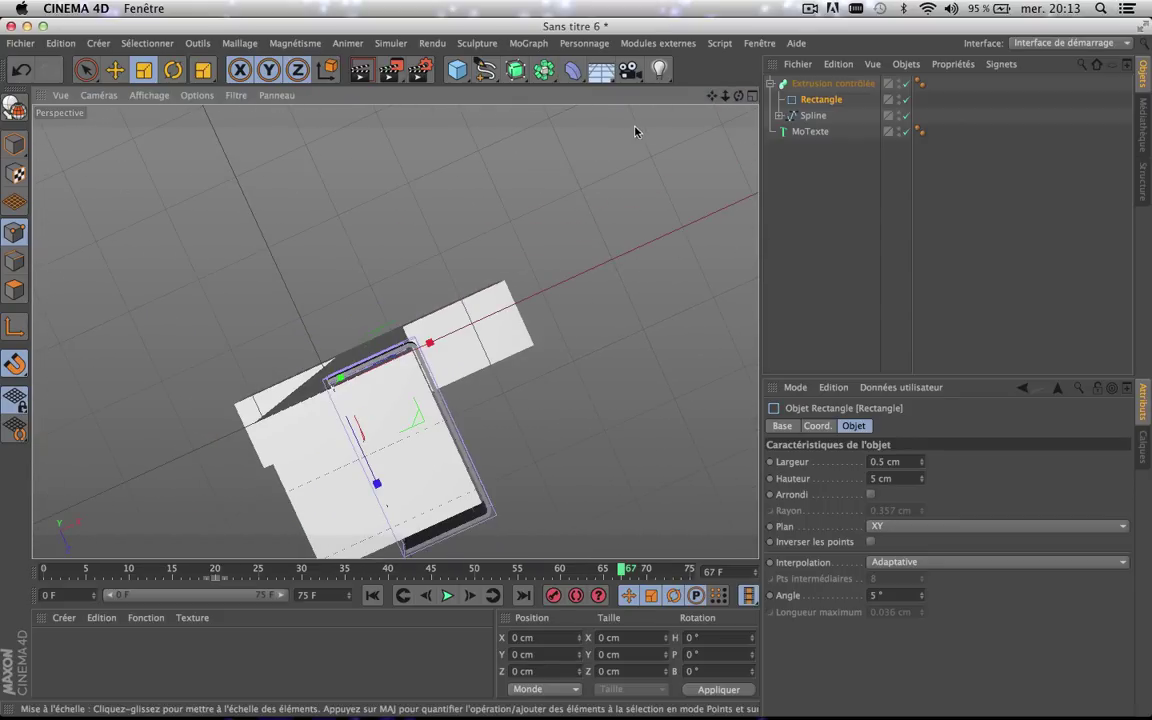
drag(709, 98, 758, 127)
scroll(398, 378, up, 3)
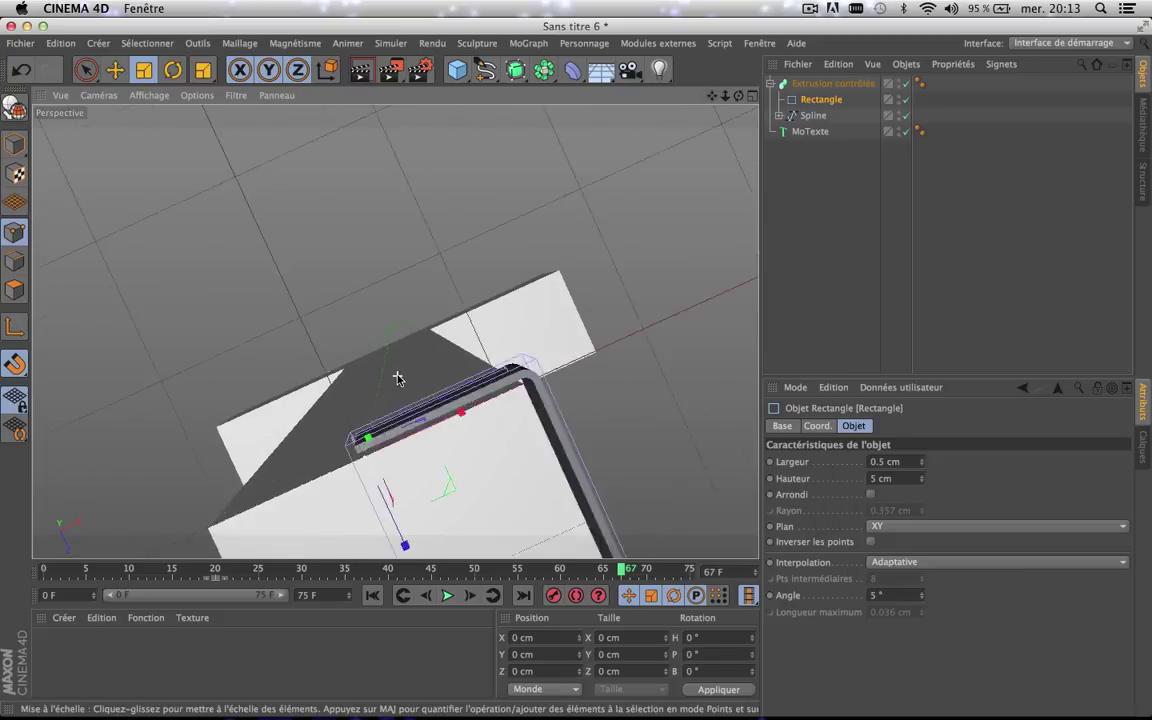
scroll(398, 378, up, 2)
drag(738, 97, 710, 430)
scroll(455, 198, down, 5)
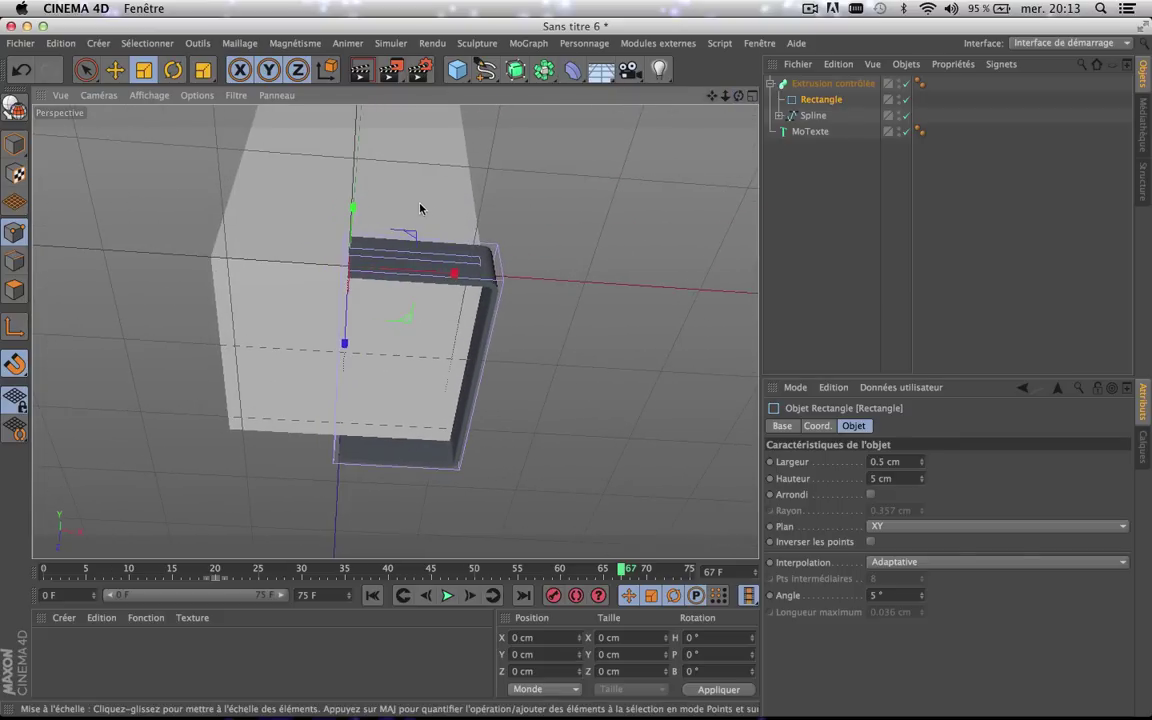
scroll(417, 209, up, 4)
scroll(417, 209, up, 3)
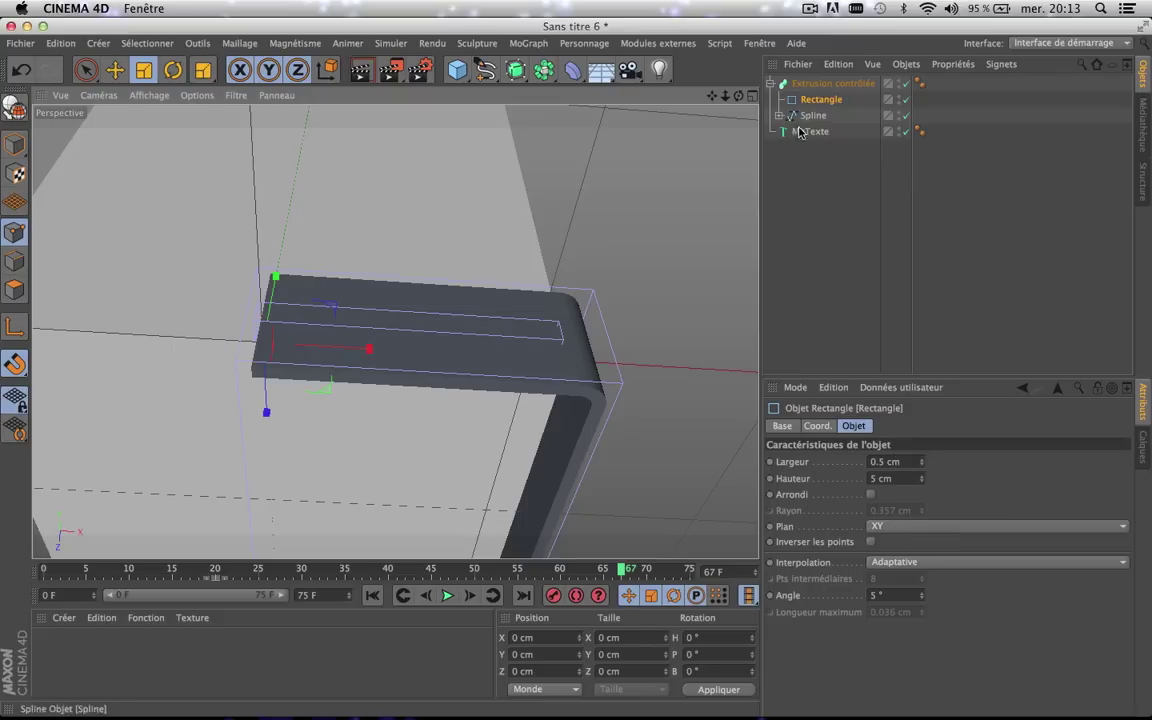
- Add a Symmetry object and nest the Extrusion contrôlée band inside it to mirror the band around the stem
click(772, 85)
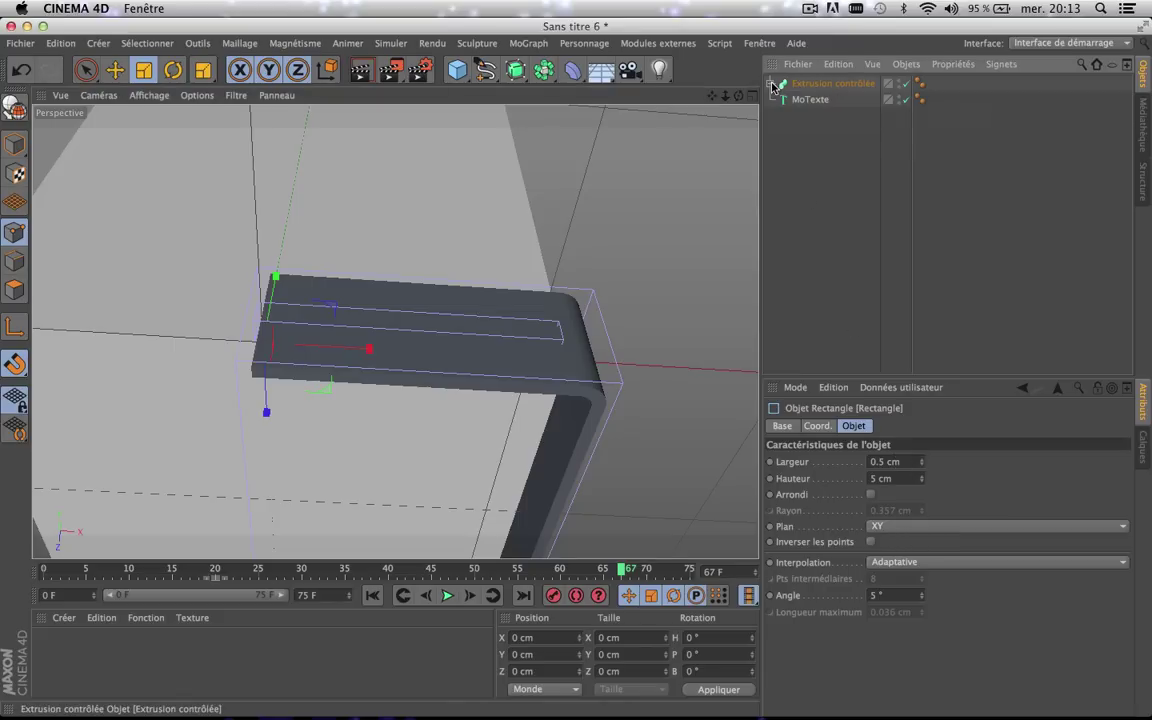
click(772, 85)
click(772, 85)
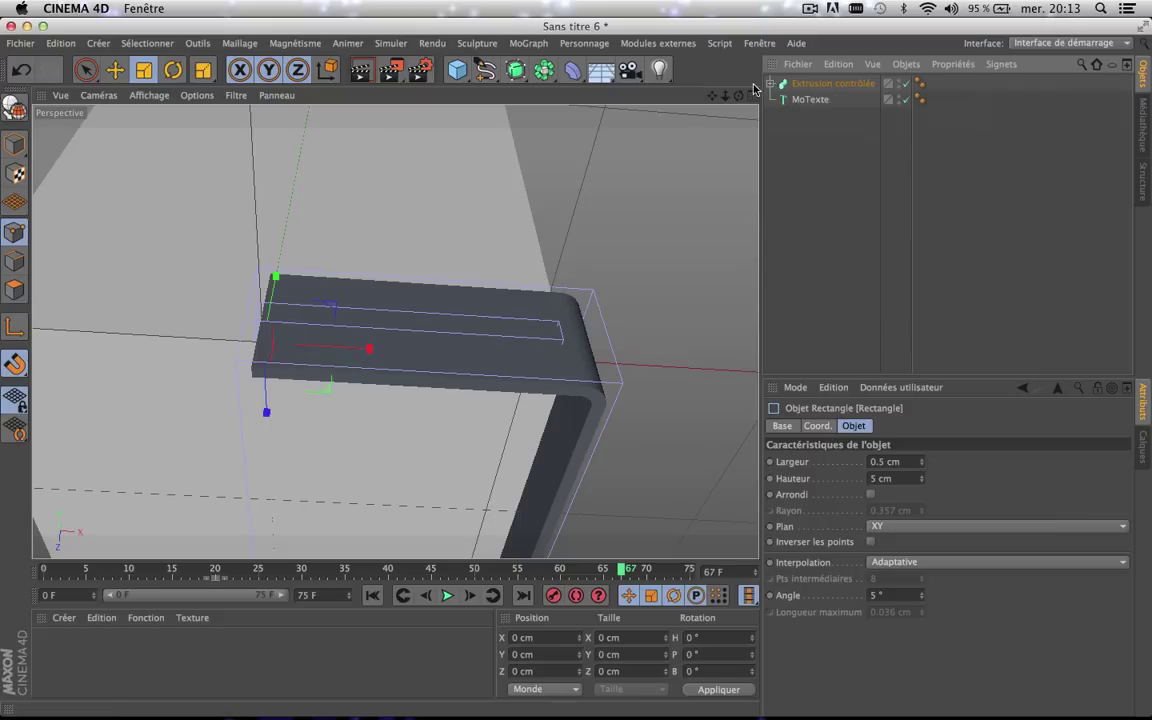
scroll(478, 304, down, 10)
scroll(480, 301, up, 5)
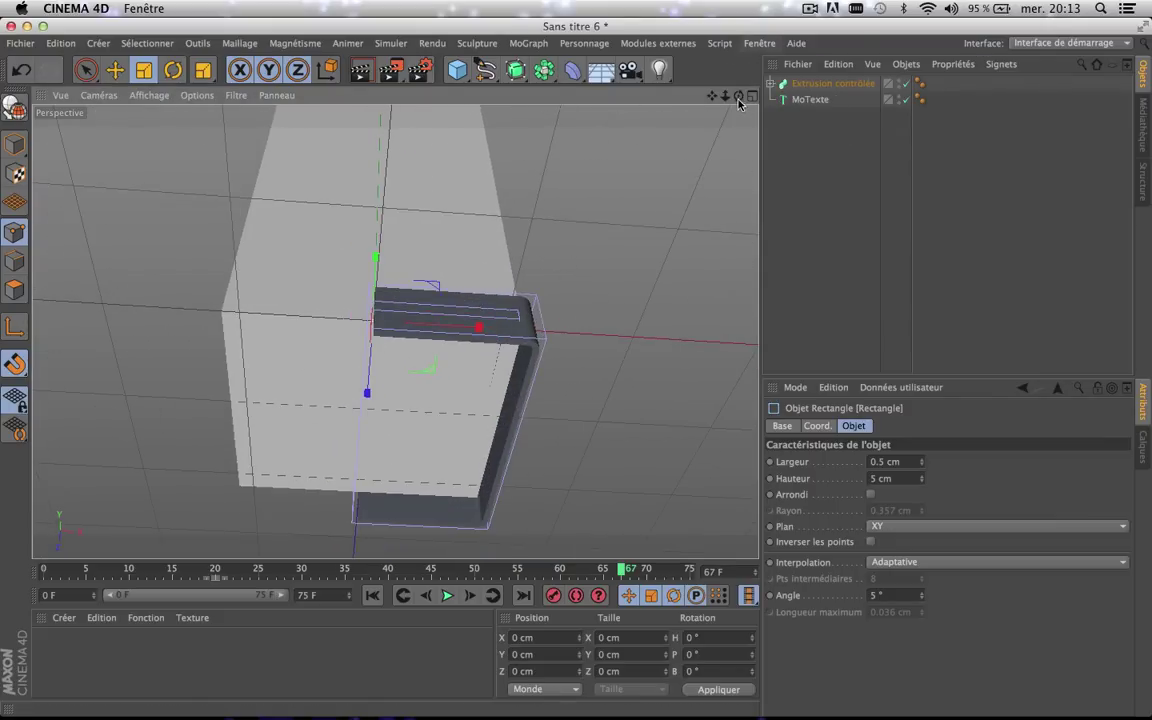
drag(738, 100, 665, 106)
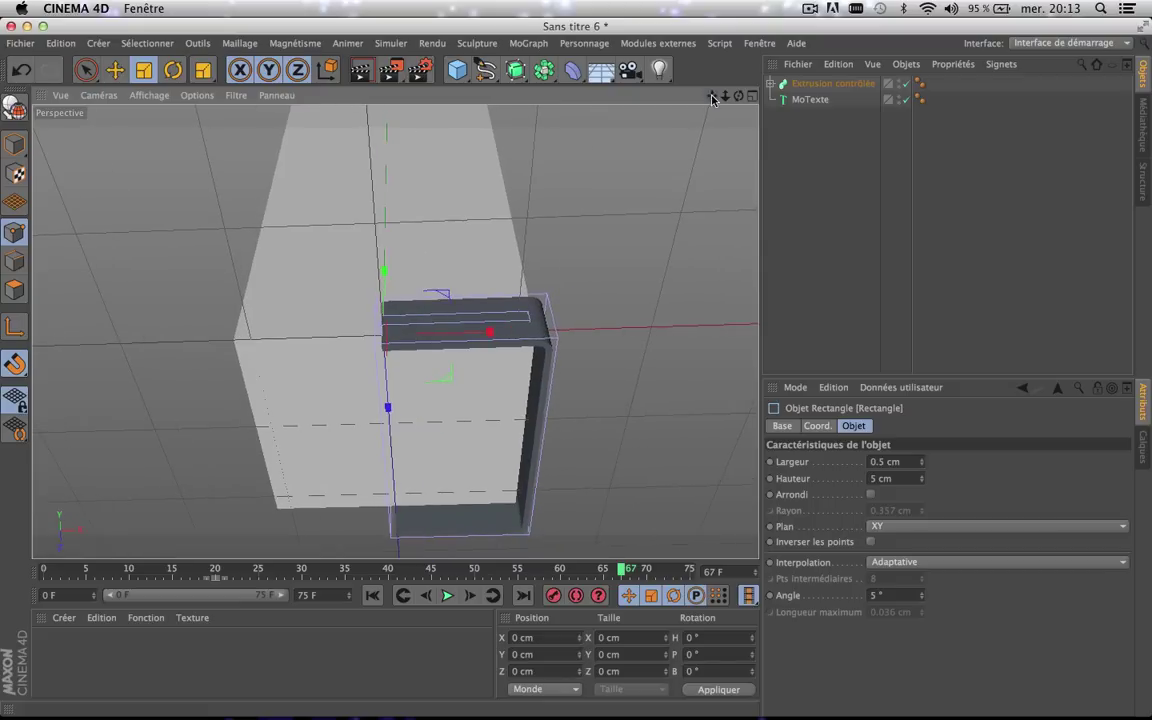
click(545, 70)
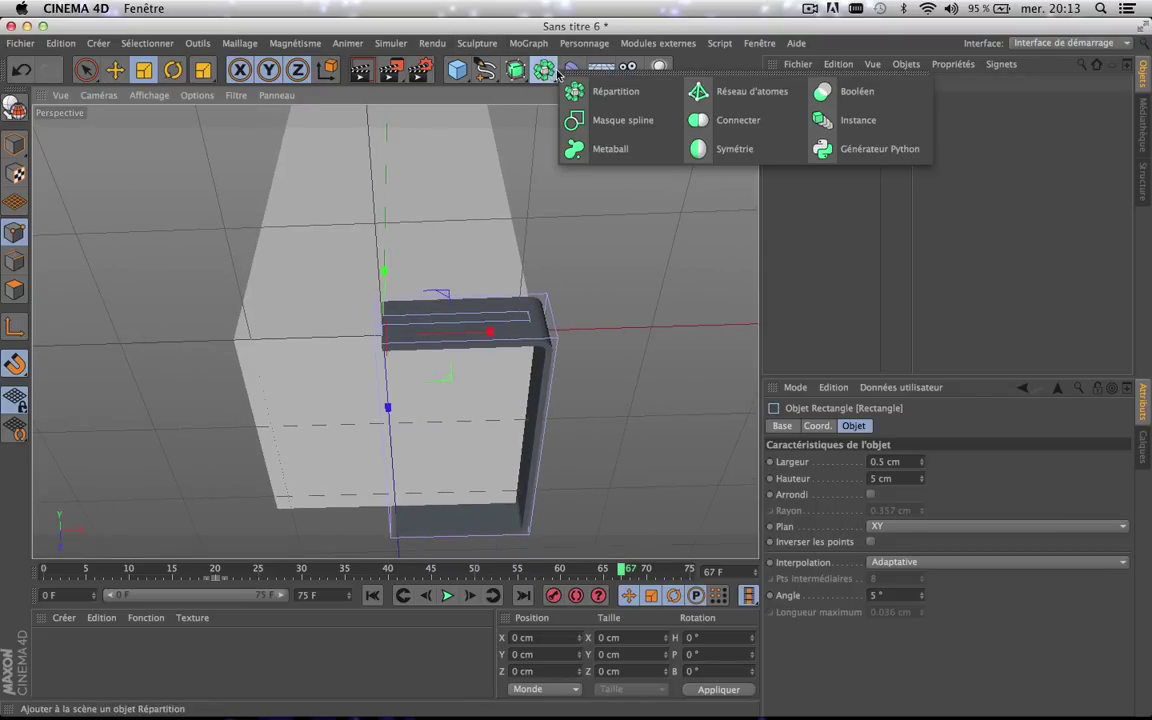
click(712, 149)
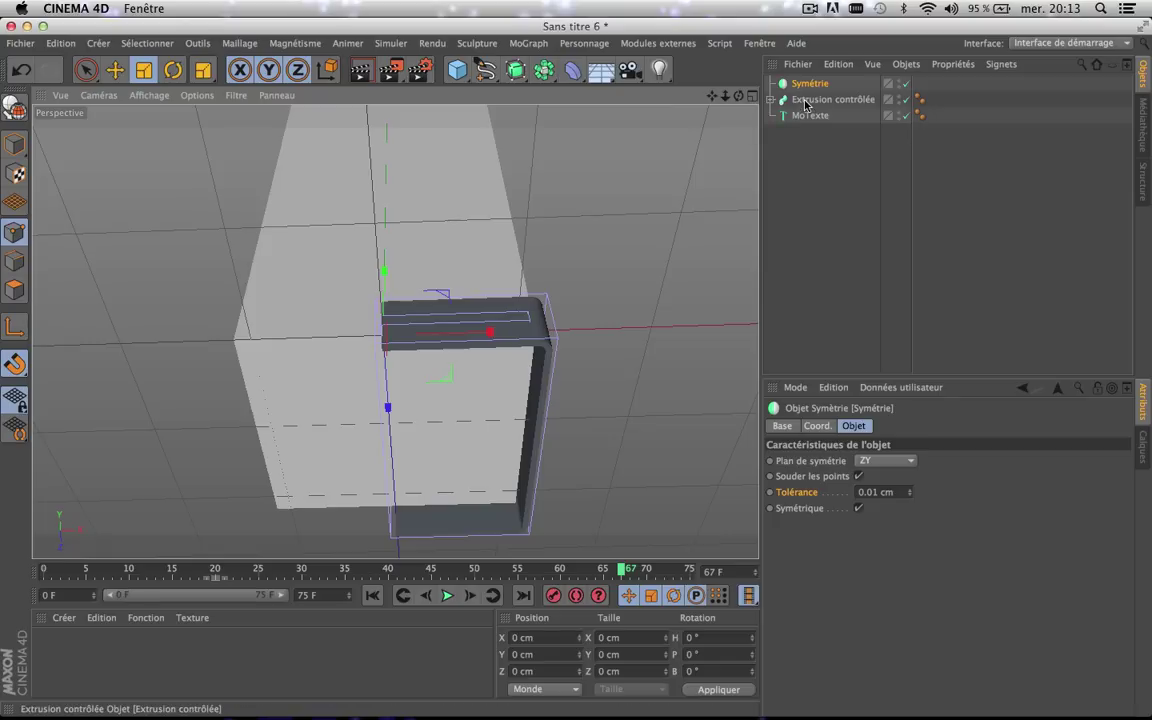
mouse_move(800, 103)
mouse_down()
mouse_move(838, 105)
mouse_move(814, 86)
mouse_up()
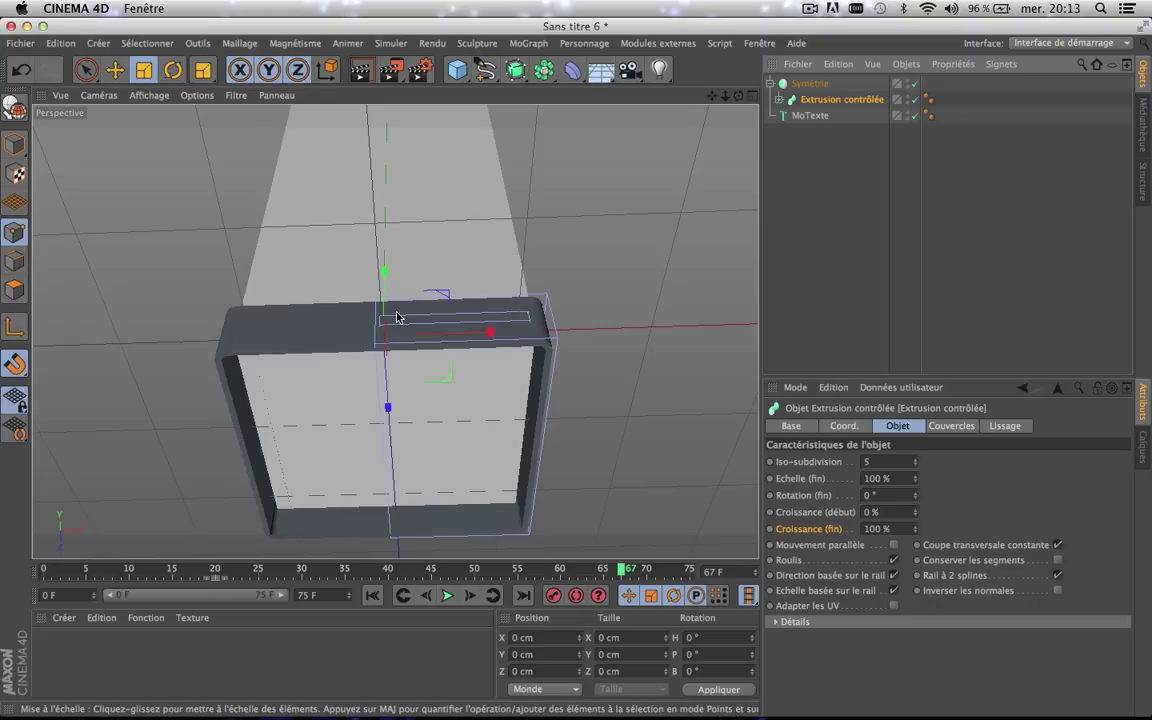
- Examine the mirrored band's closure at several frames, with rendered previews at frames 53 and 46, and go to frame 65
drag(396, 317, 396, 316)
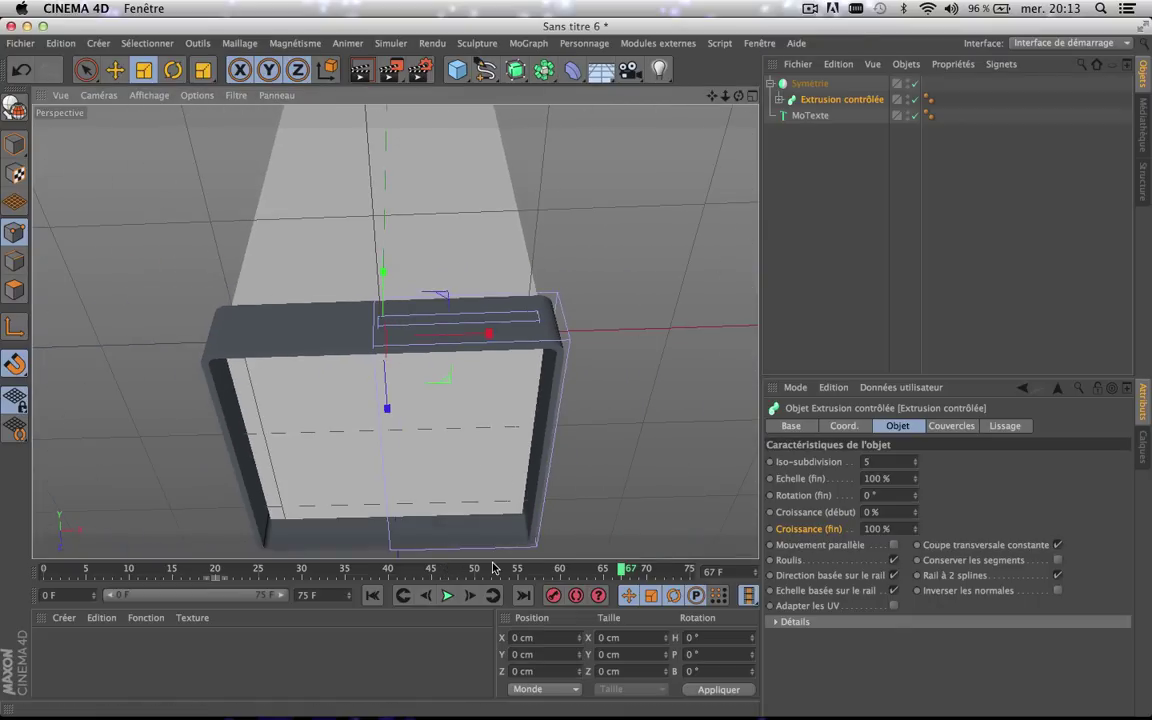
drag(508, 570, 456, 512)
key(super+r)
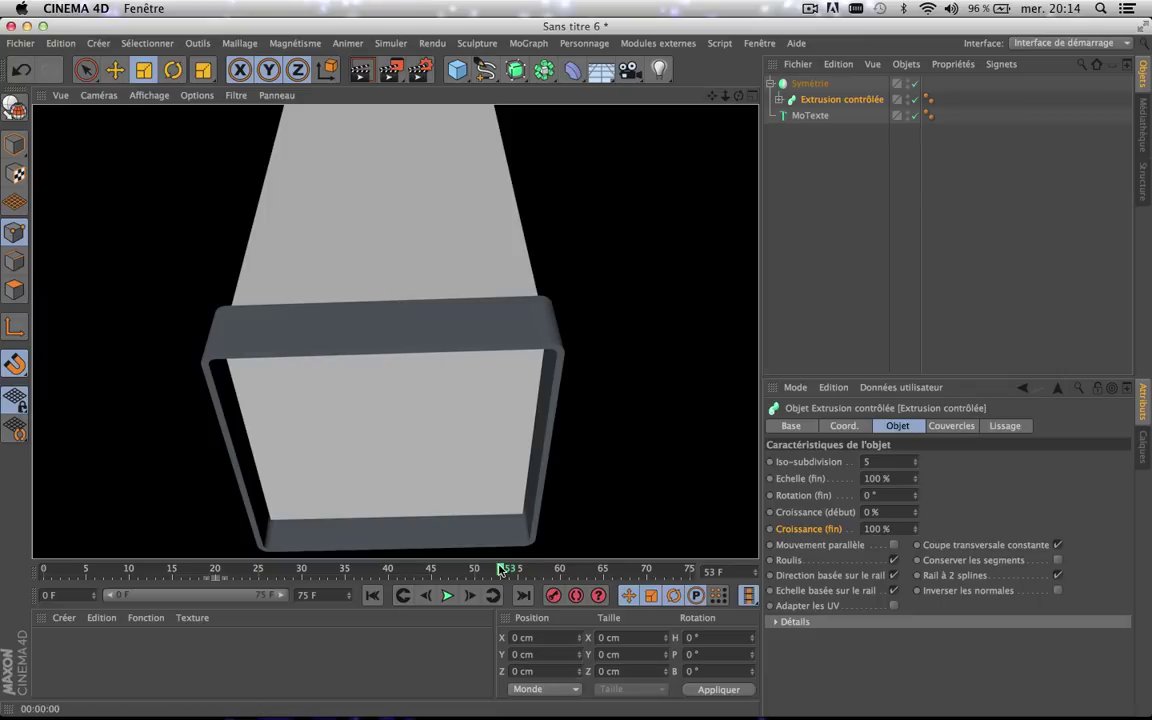
drag(501, 568, 441, 574)
click(358, 72)
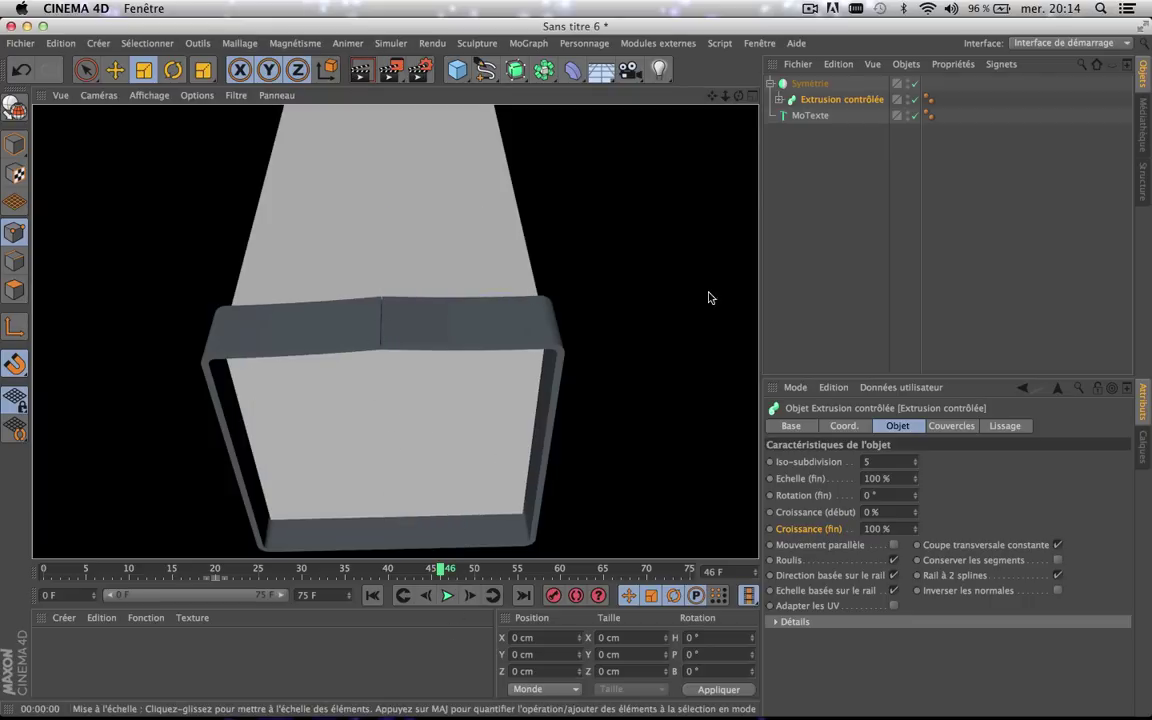
click(805, 296)
scroll(394, 368, down, 10)
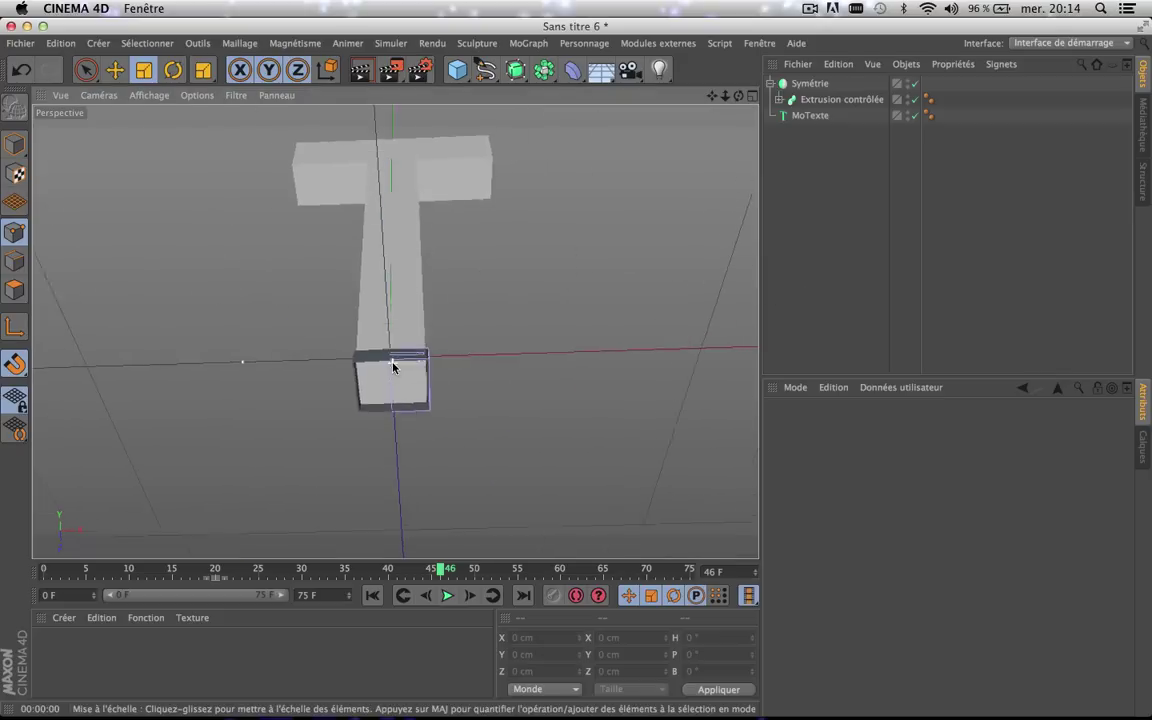
scroll(394, 368, up, 9)
drag(442, 570, 604, 568)
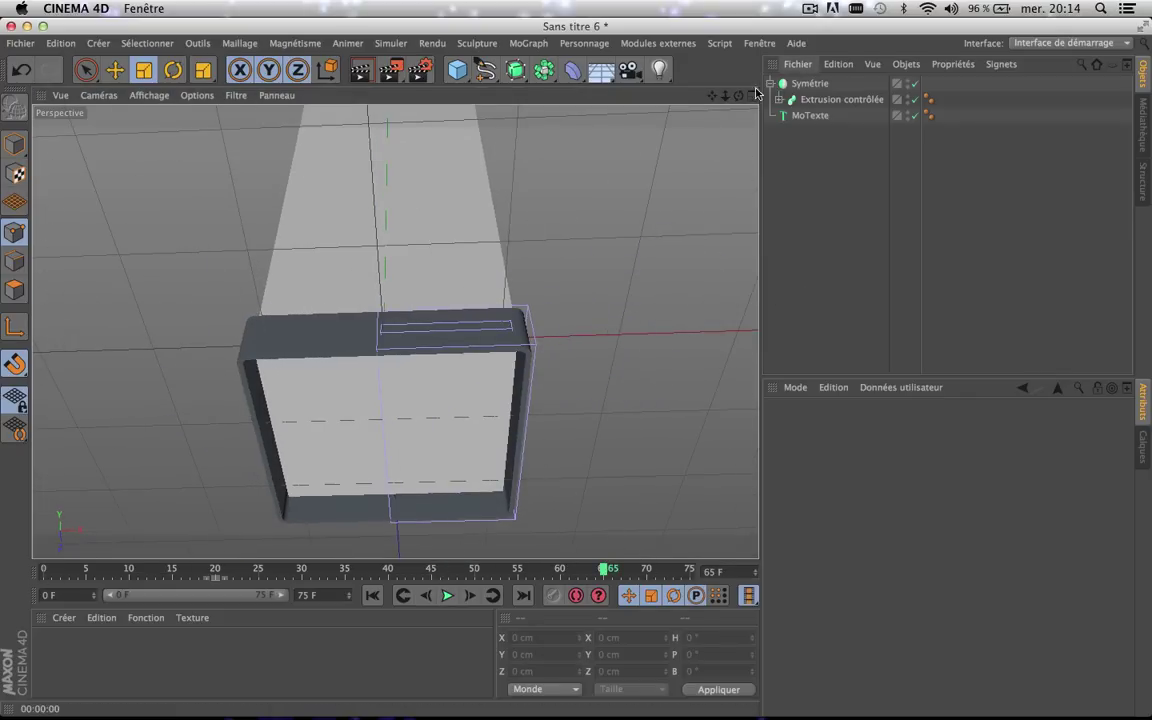
scroll(645, 241, down, 5)
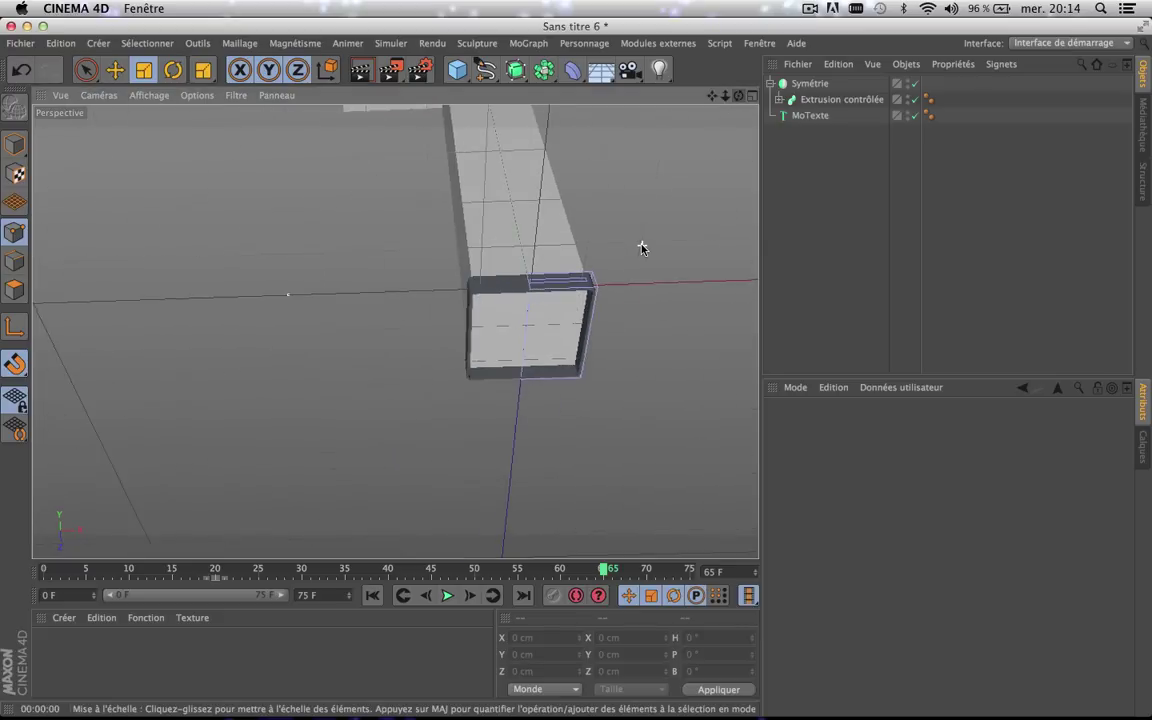
- Add a MoGraph Cloner and nest the Symmetry object inside it to repeat the band up the stem
click(770, 84)
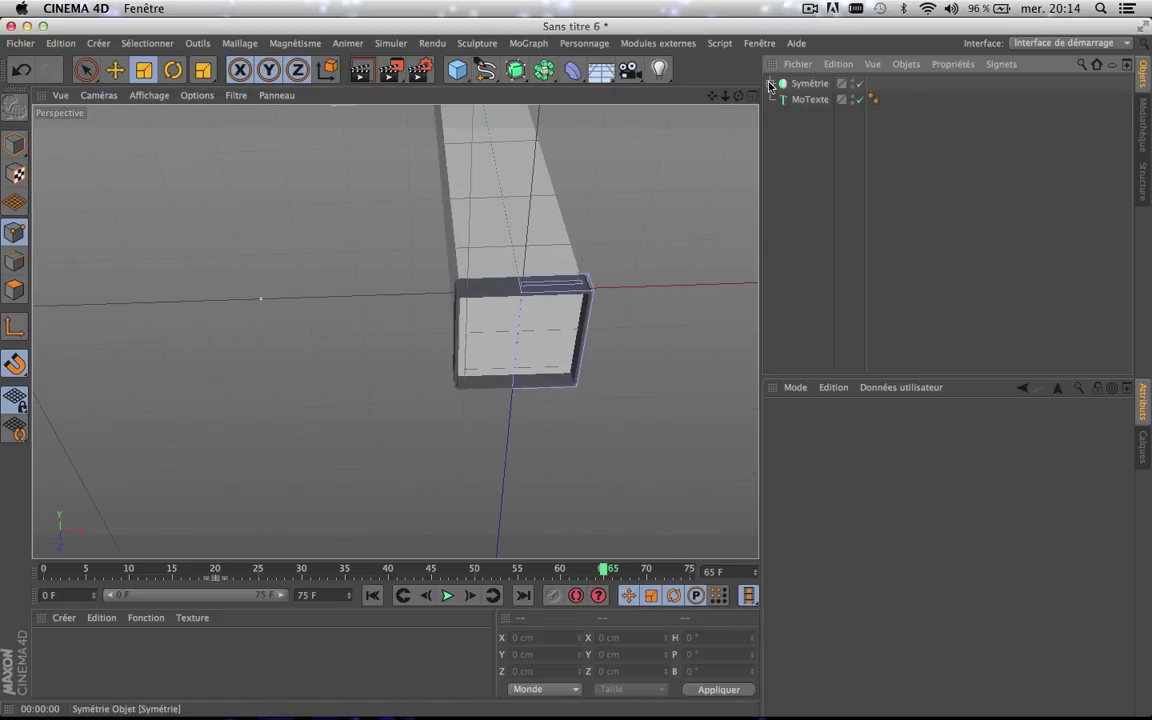
click(770, 84)
click(770, 84)
click(524, 47)
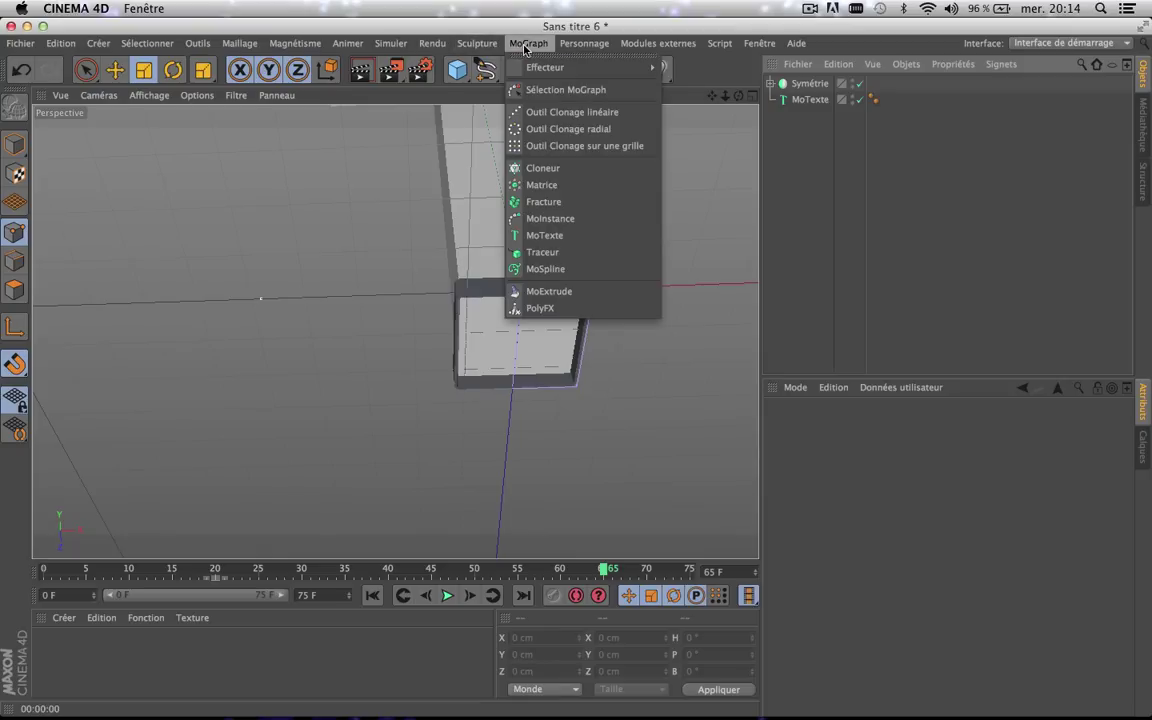
click(535, 168)
drag(713, 96, 553, 264)
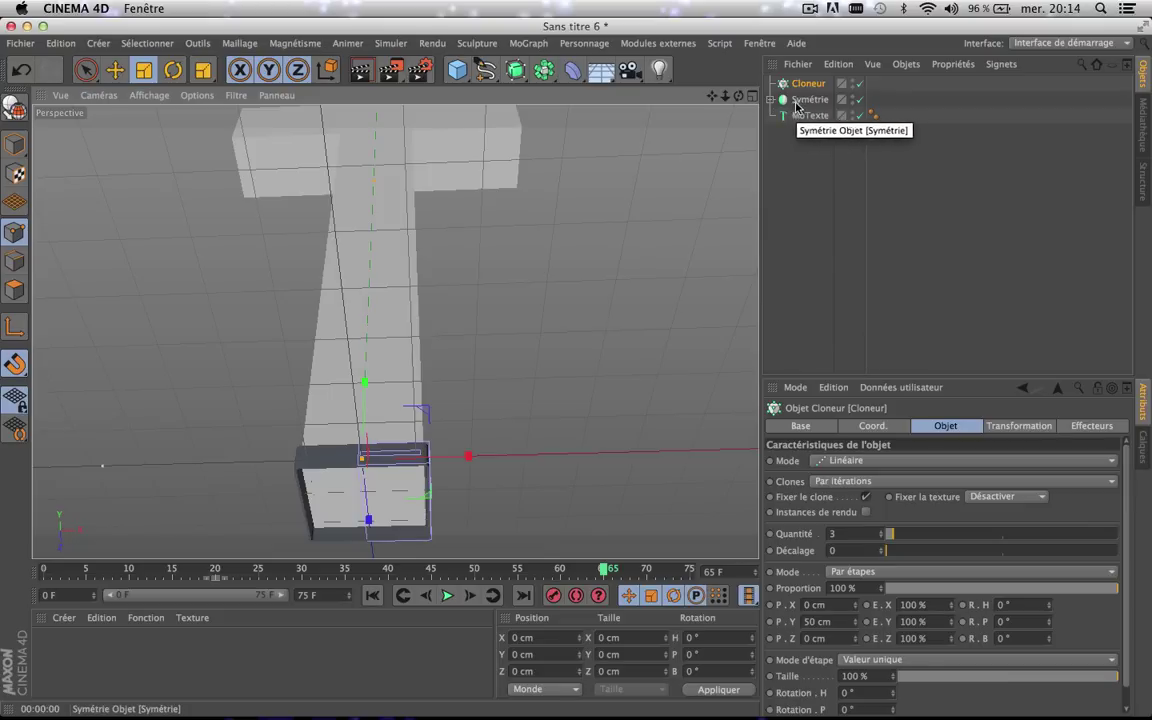
mouse_move(812, 100)
mouse_down()
mouse_move(823, 96)
mouse_move(812, 86)
mouse_up()
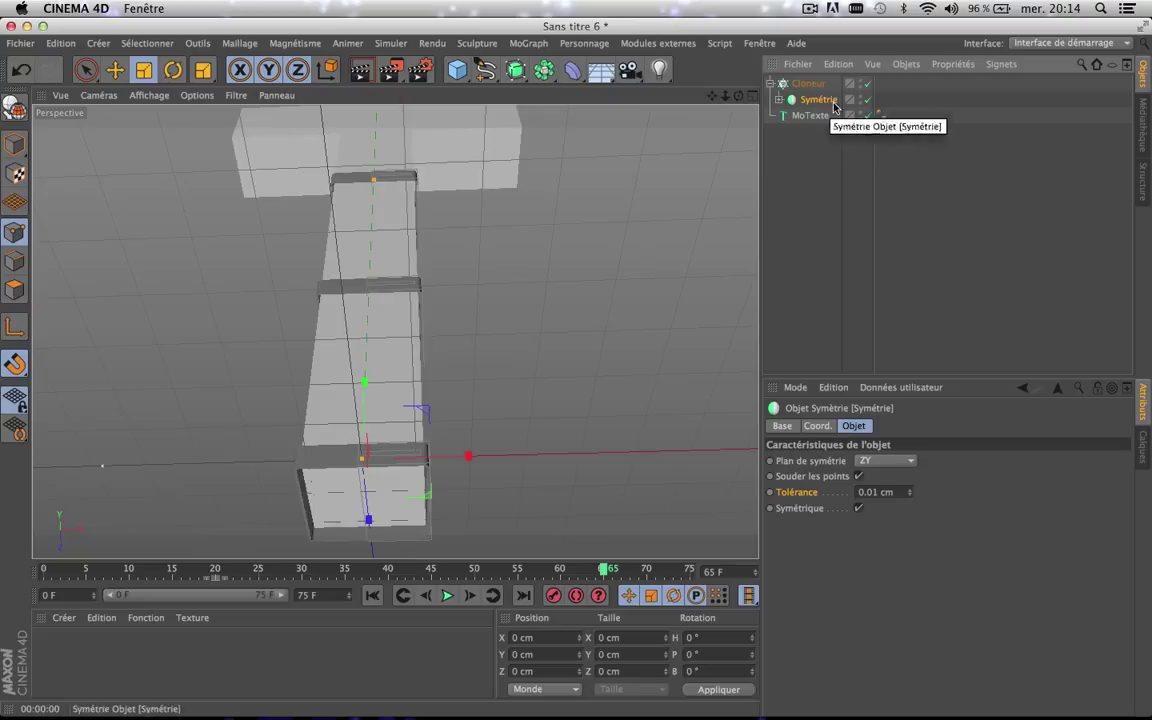
scroll(425, 349, down, 5)
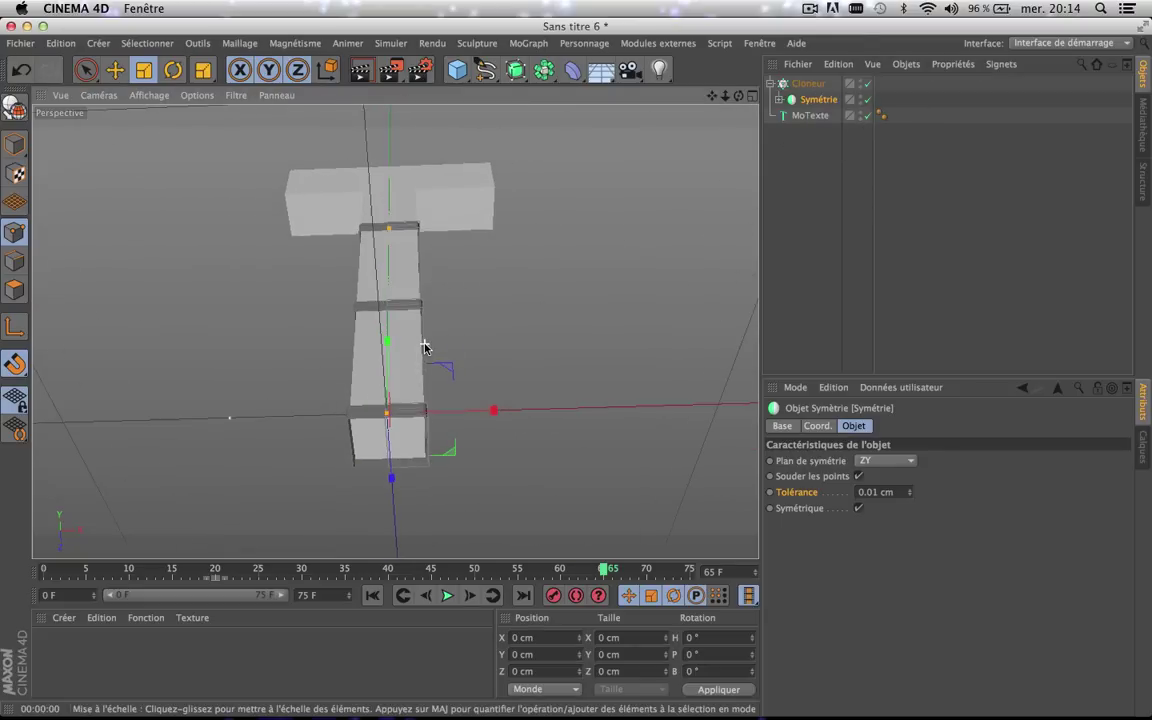
- Reduce the linear Cloner's P.Y spacing to 10 cm, using the Droite view of the stem's base
click(810, 85)
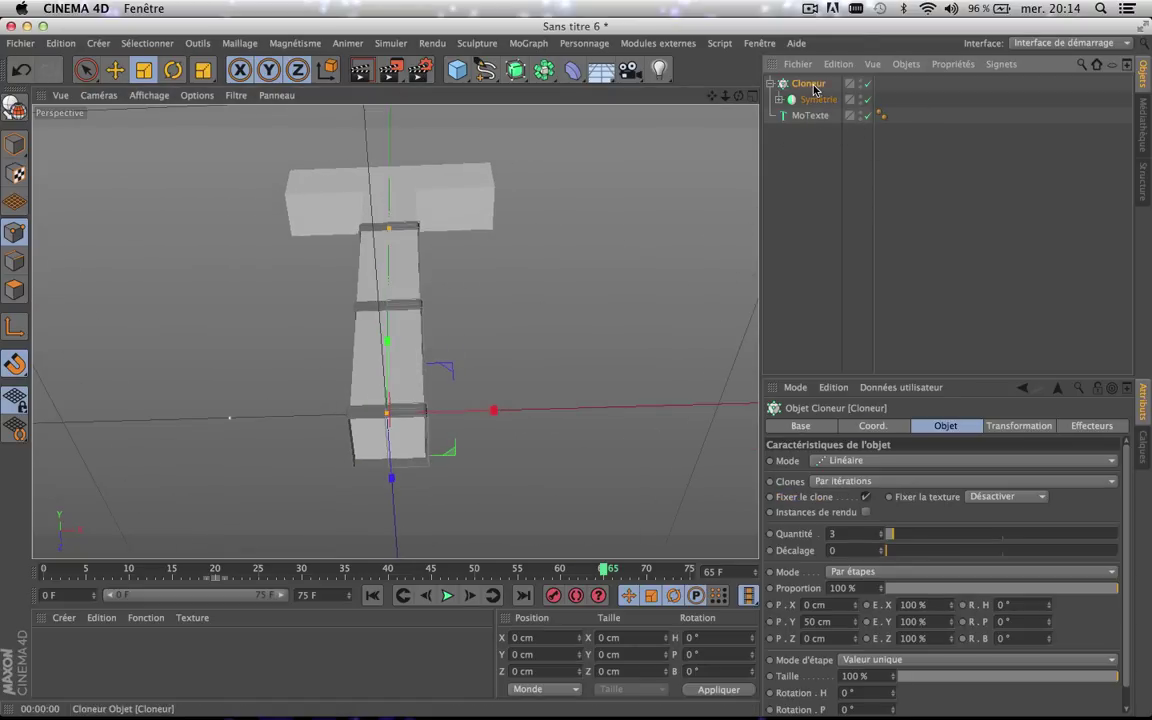
click(752, 96)
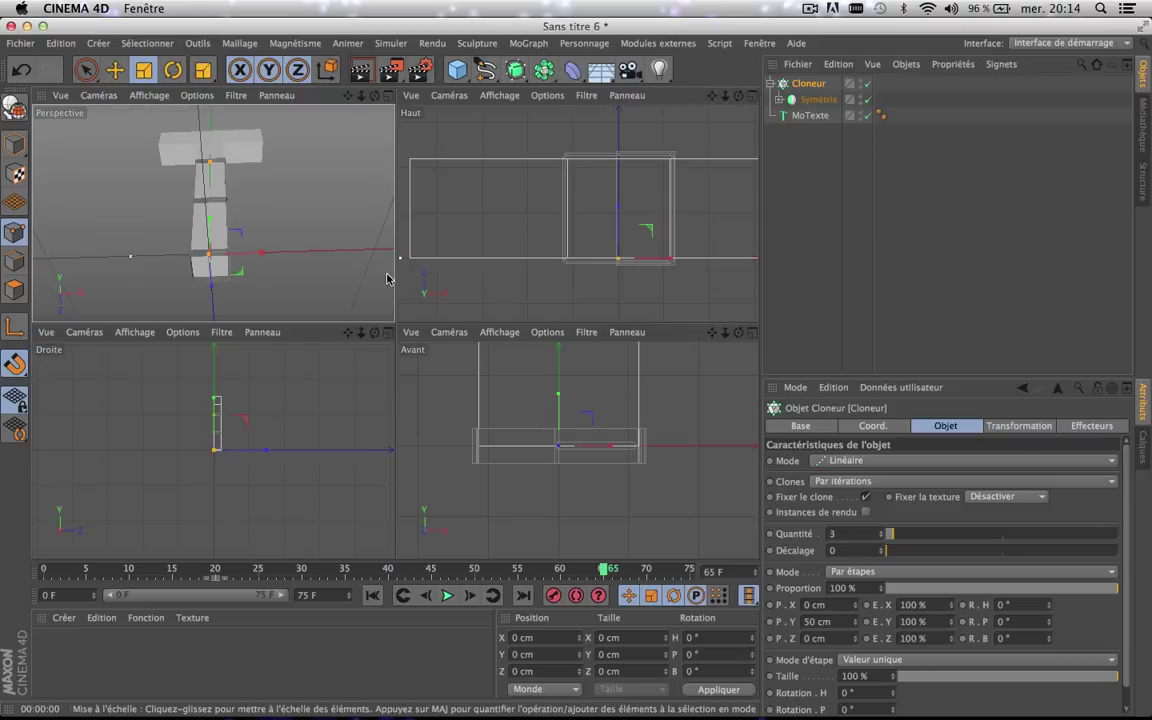
click(388, 332)
scroll(396, 293, up, 3)
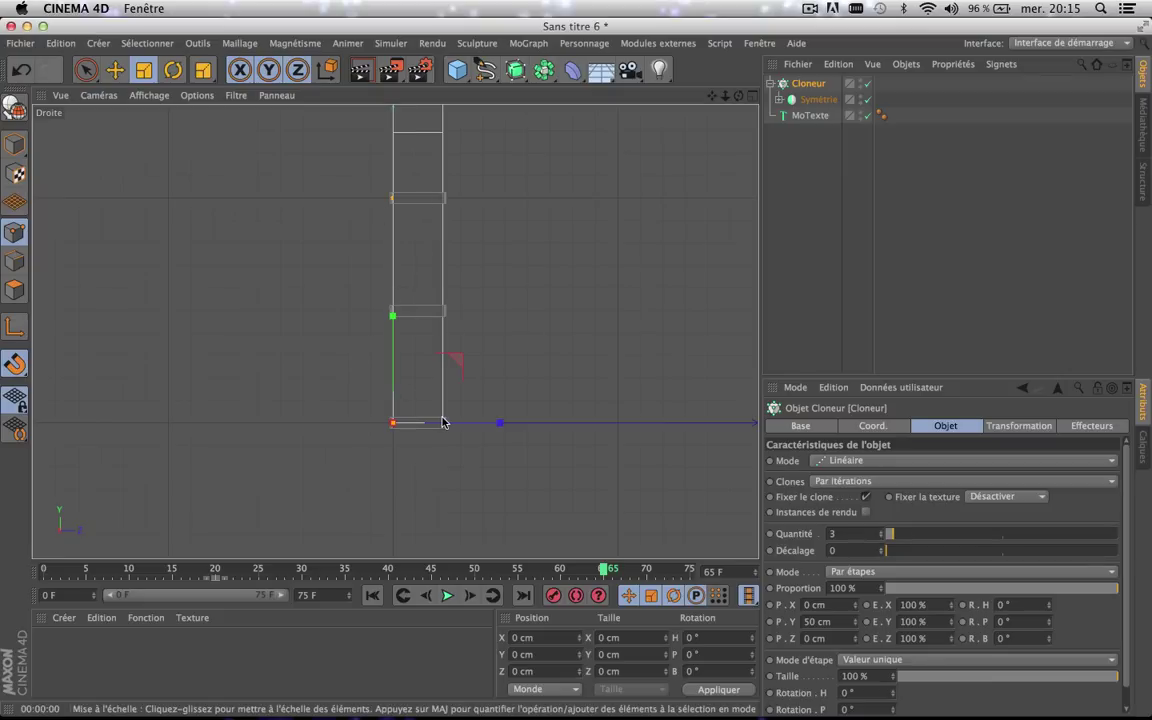
drag(443, 422, 442, 420)
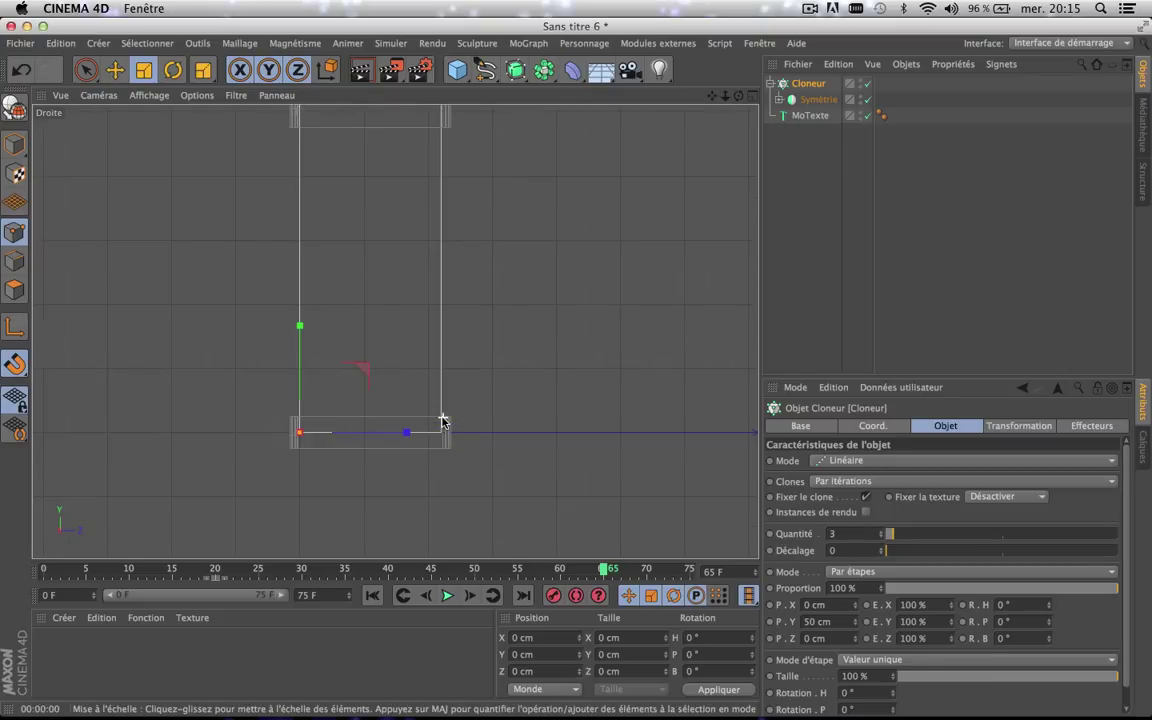
click(855, 625)
click(855, 625)
click(855, 625)
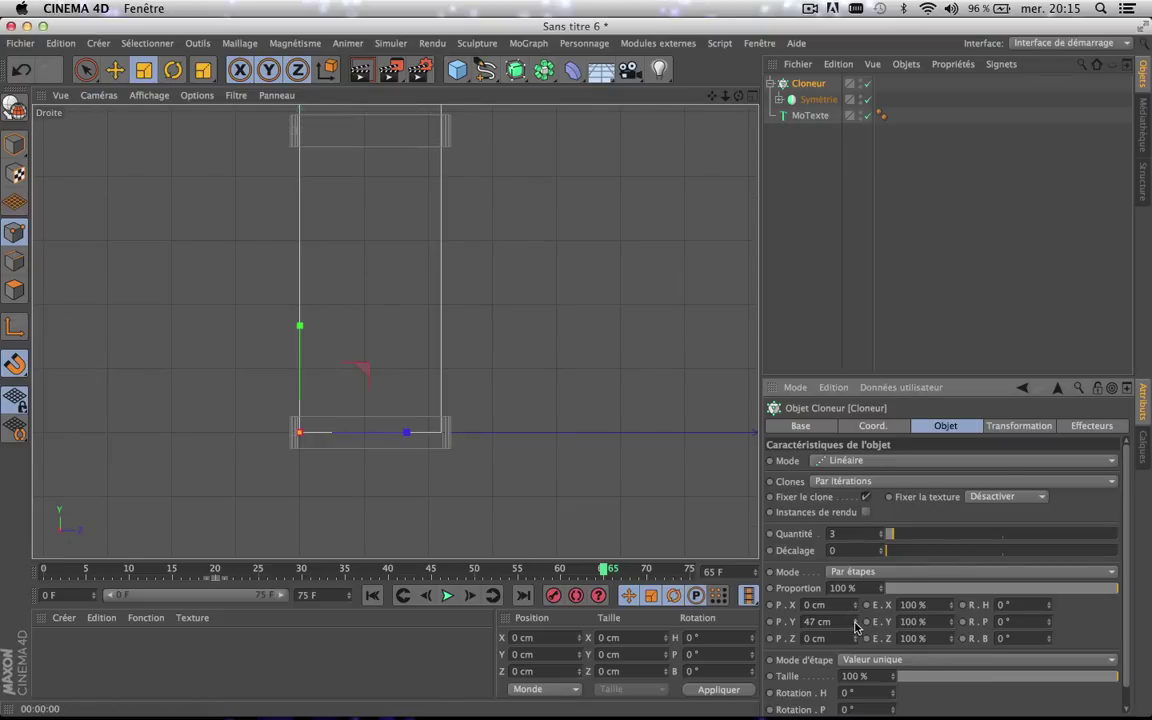
mouse_move(857, 624)
mouse_down()
mouse_move(857, 662)
mouse_move(859, 627)
mouse_move(855, 640)
mouse_up()
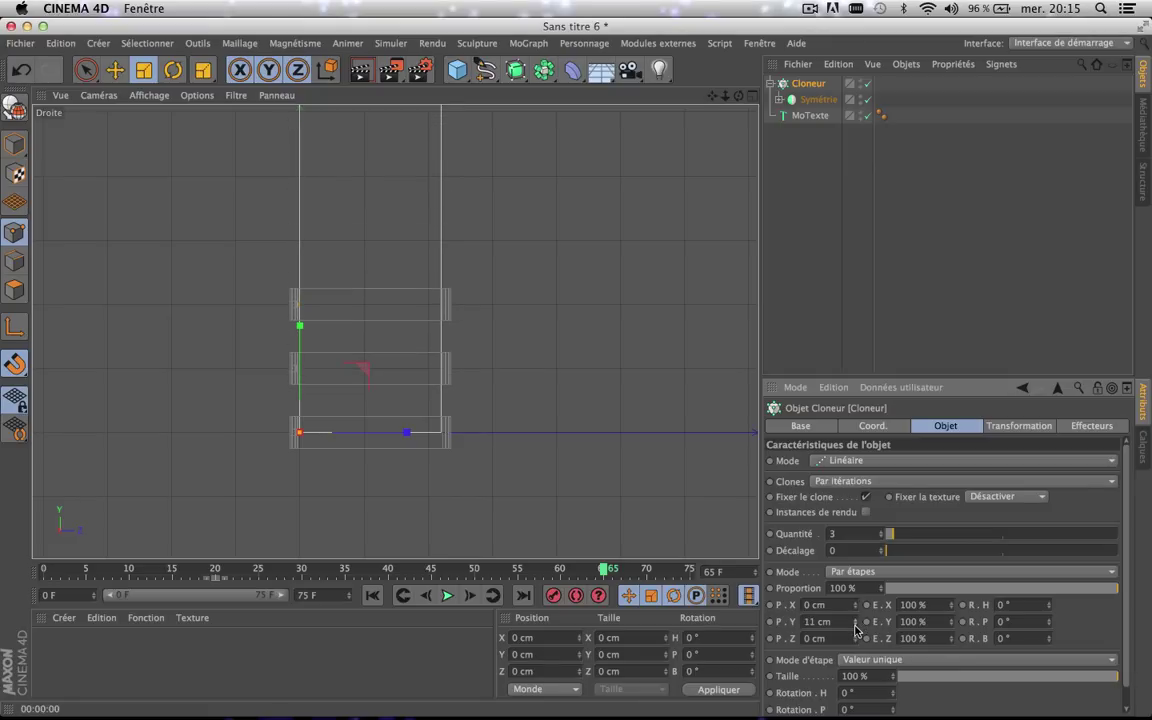
scroll(360, 424, up, 5)
scroll(360, 424, down, 3)
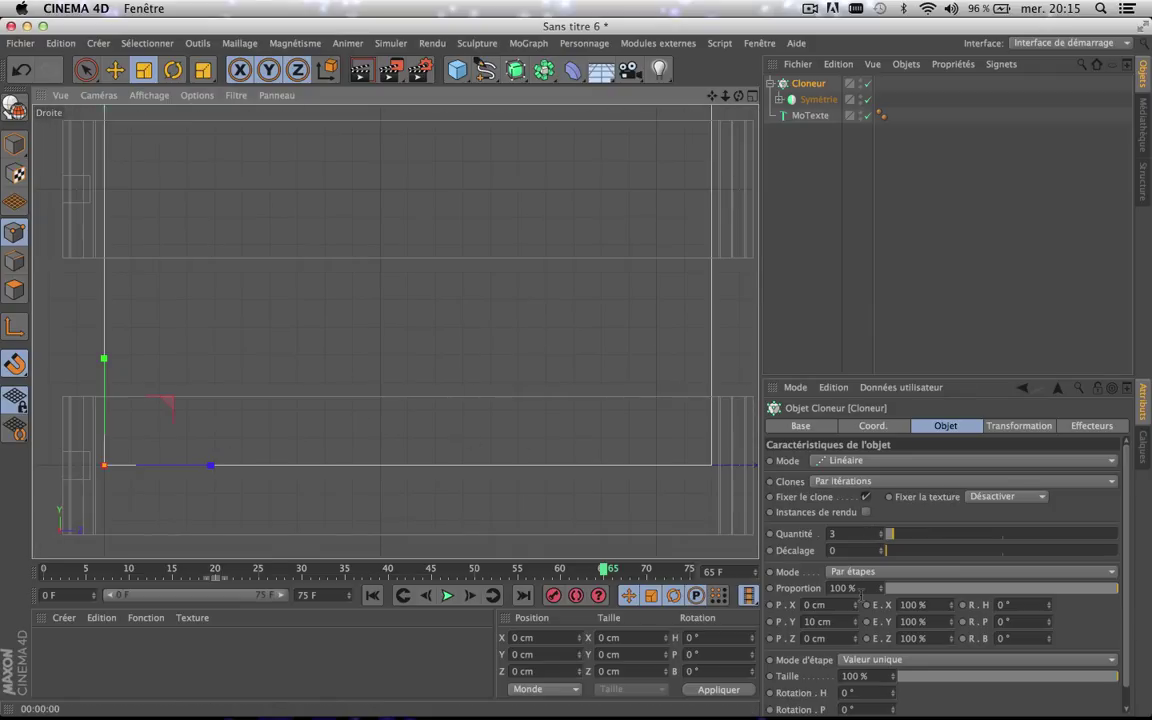
- Set the Cloner's P.Y spacing to 5 cm to match the band's height
click(855, 626)
click(855, 626)
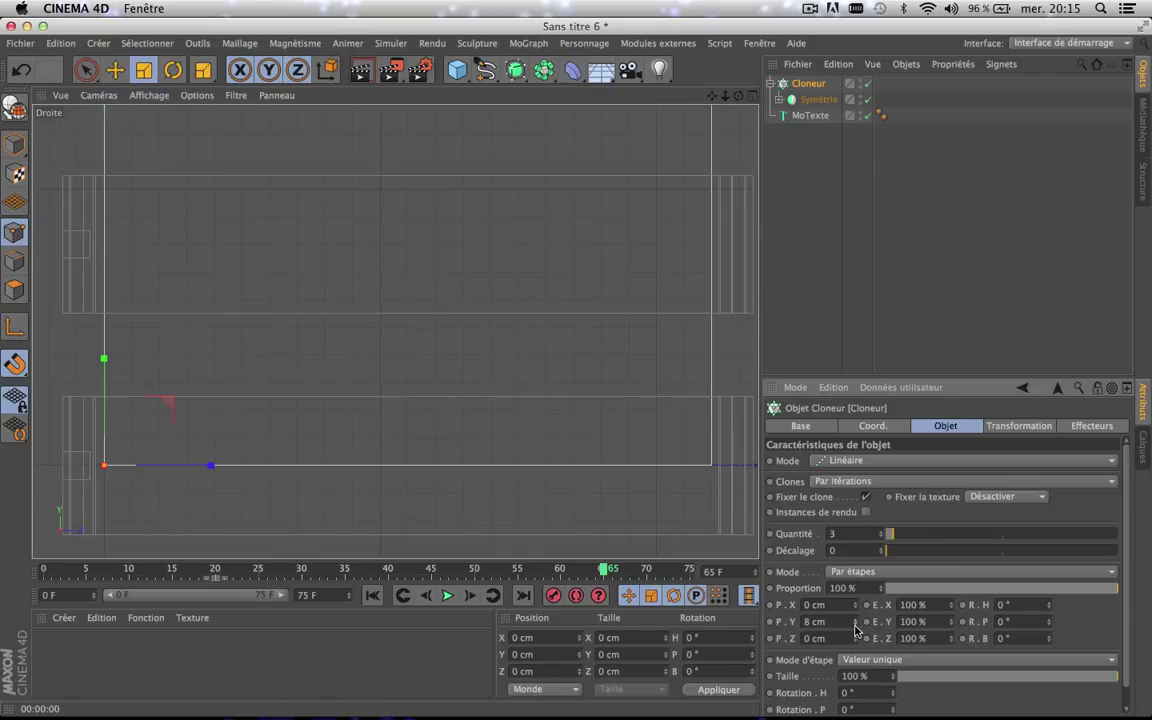
click(855, 626)
click(855, 626)
click(855, 626)
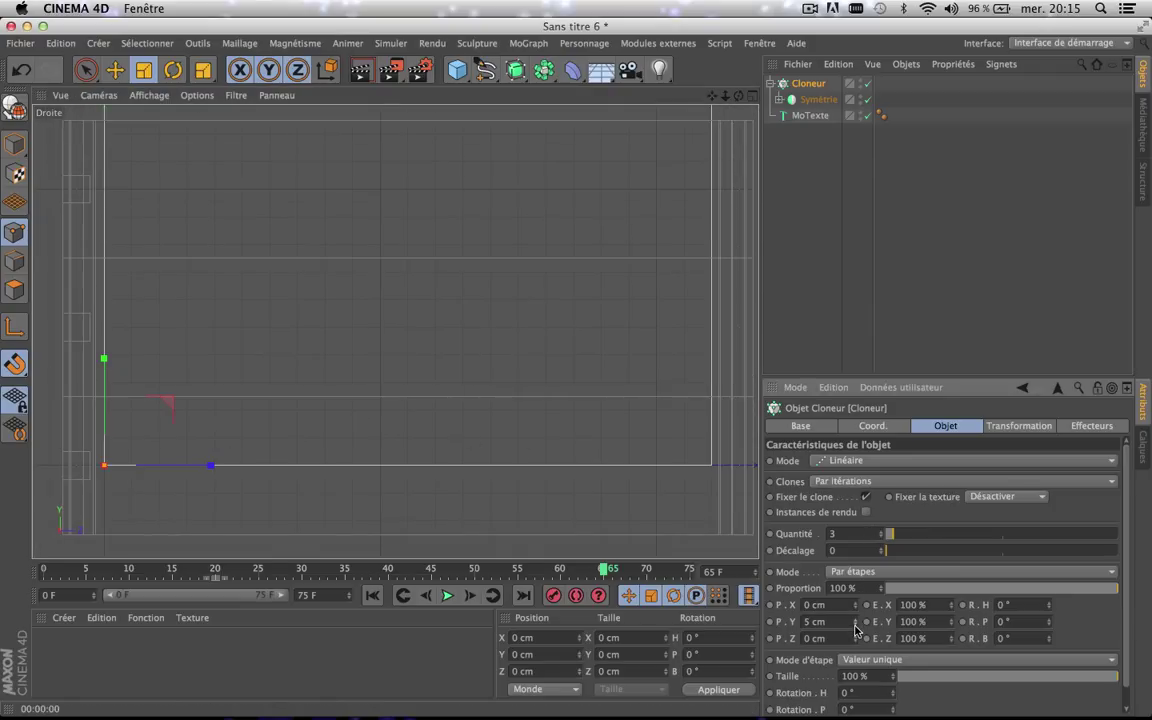
- Try P.Y spacings of 6 cm and 4 cm on the Cloner, compare the band edges and return to 5 cm
click(856, 619)
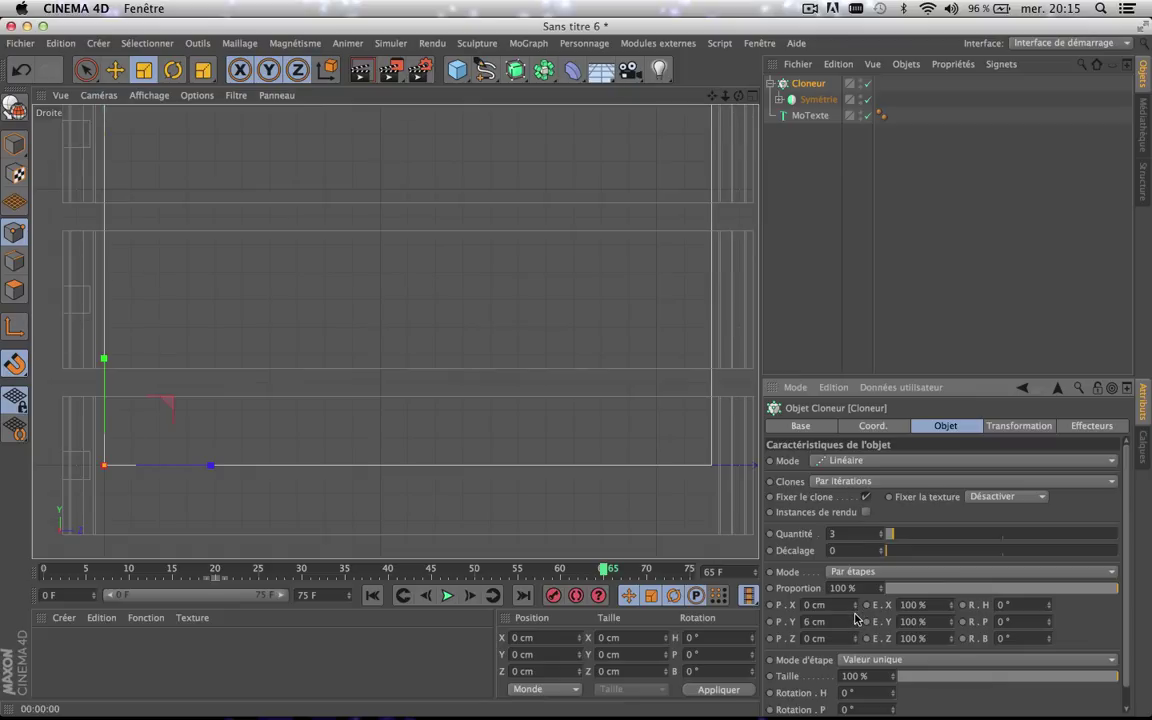
scroll(363, 414, down, 3)
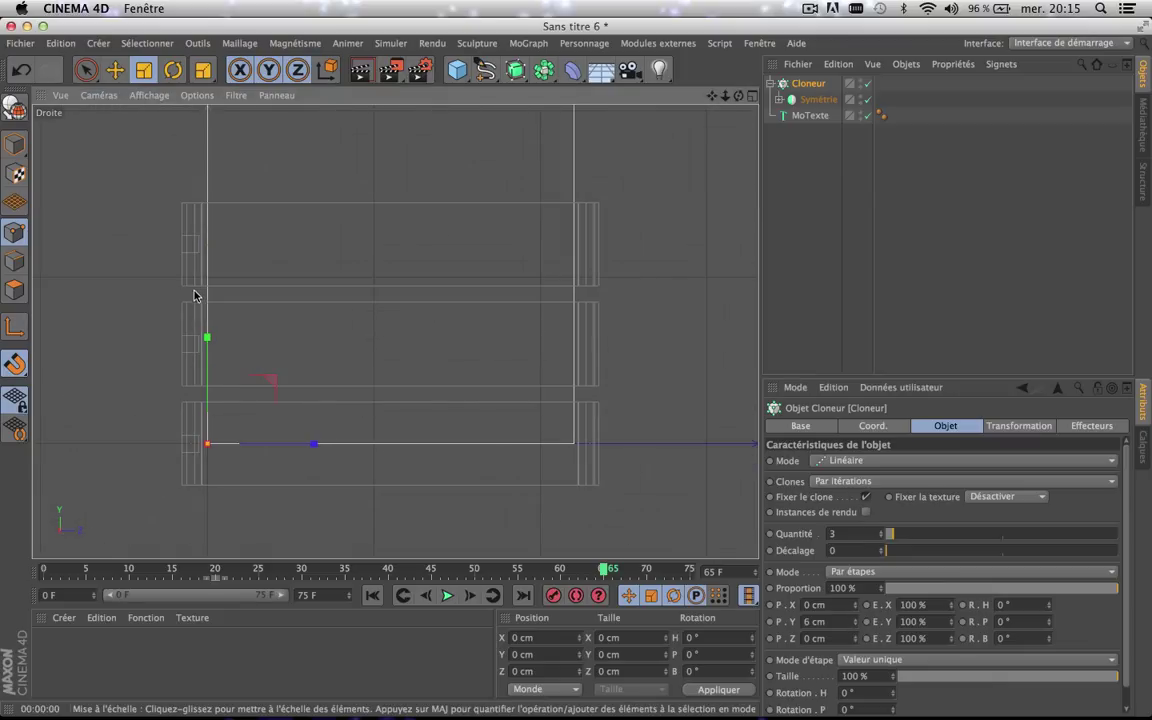
click(853, 626)
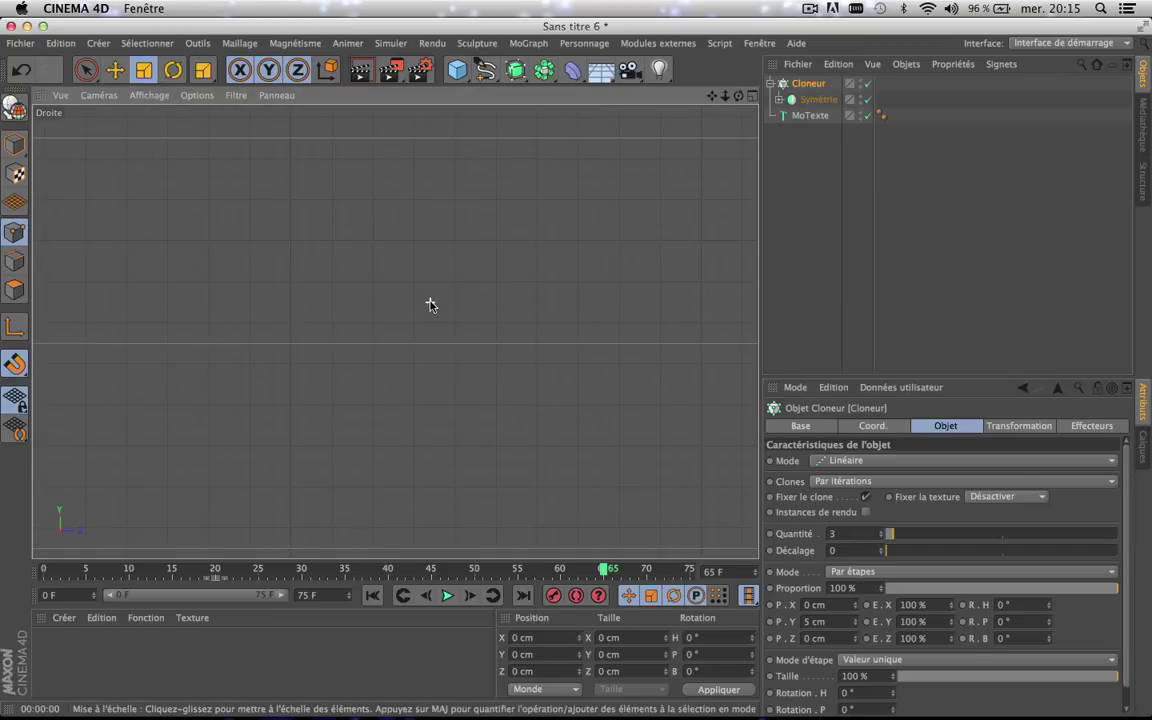
scroll(430, 305, up, 2)
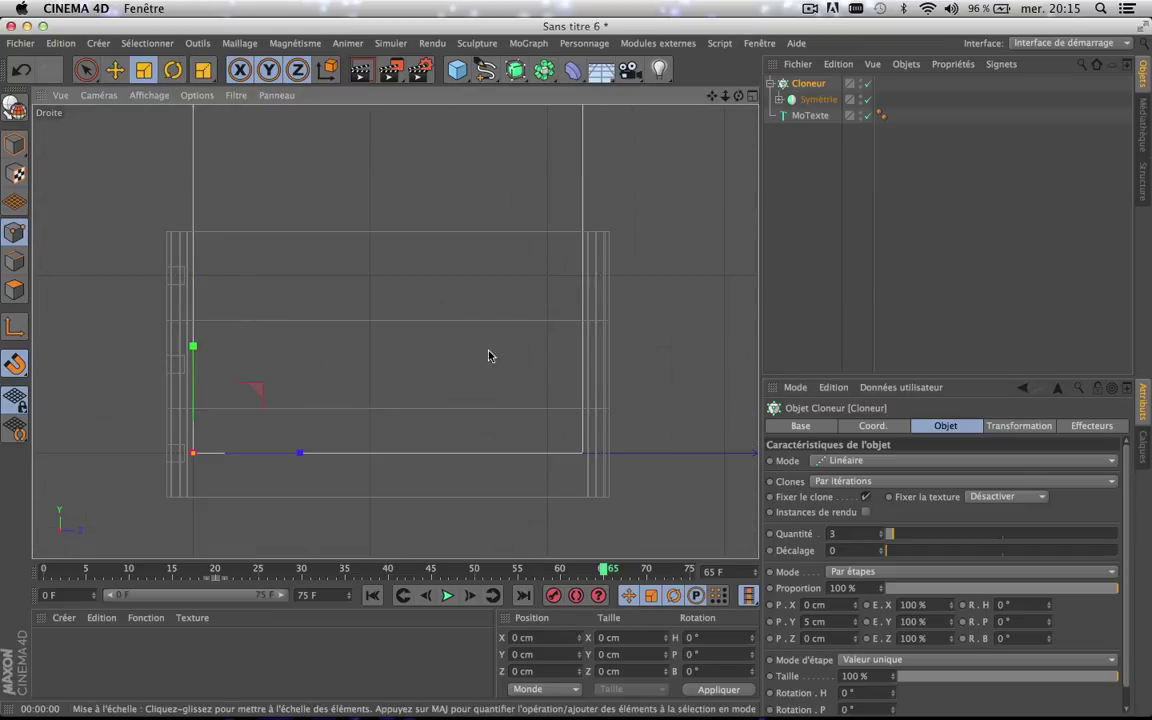
scroll(153, 318, up, 3)
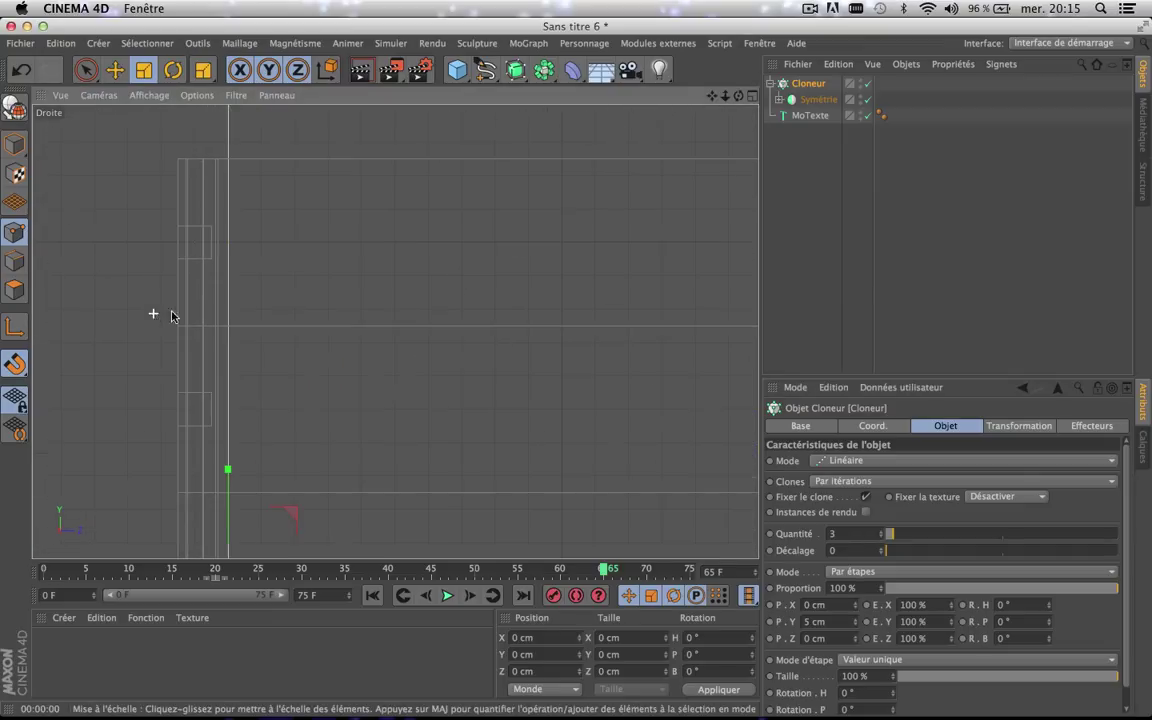
click(856, 626)
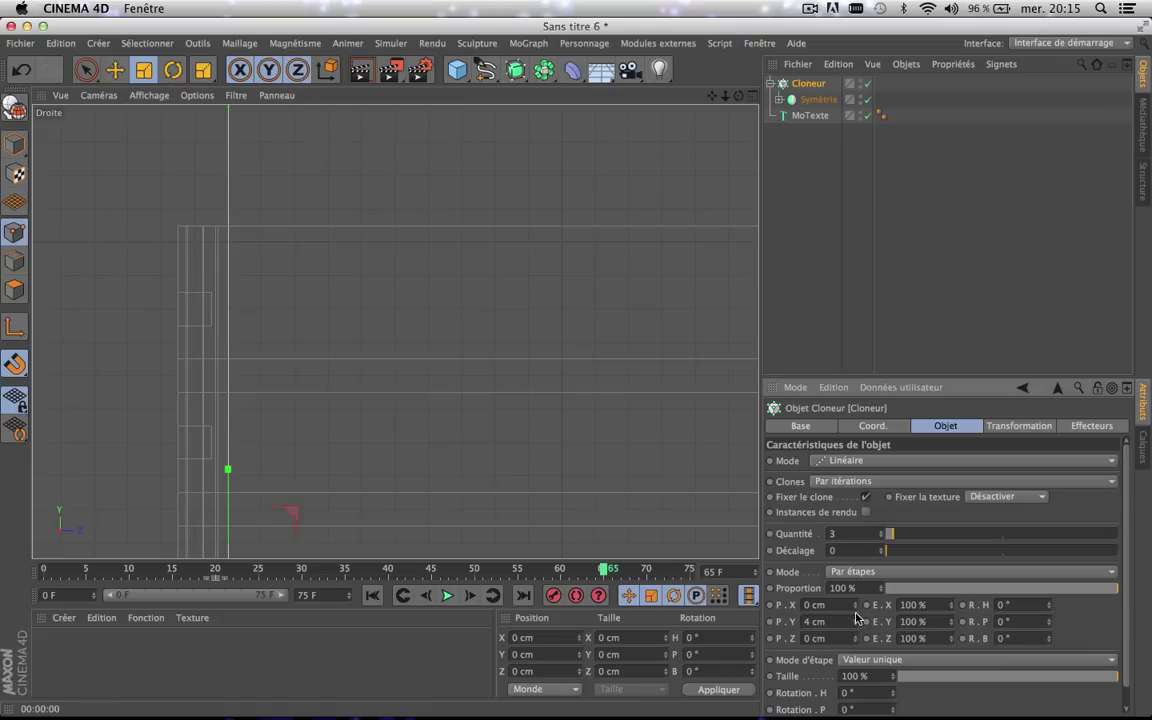
click(854, 621)
click(854, 621)
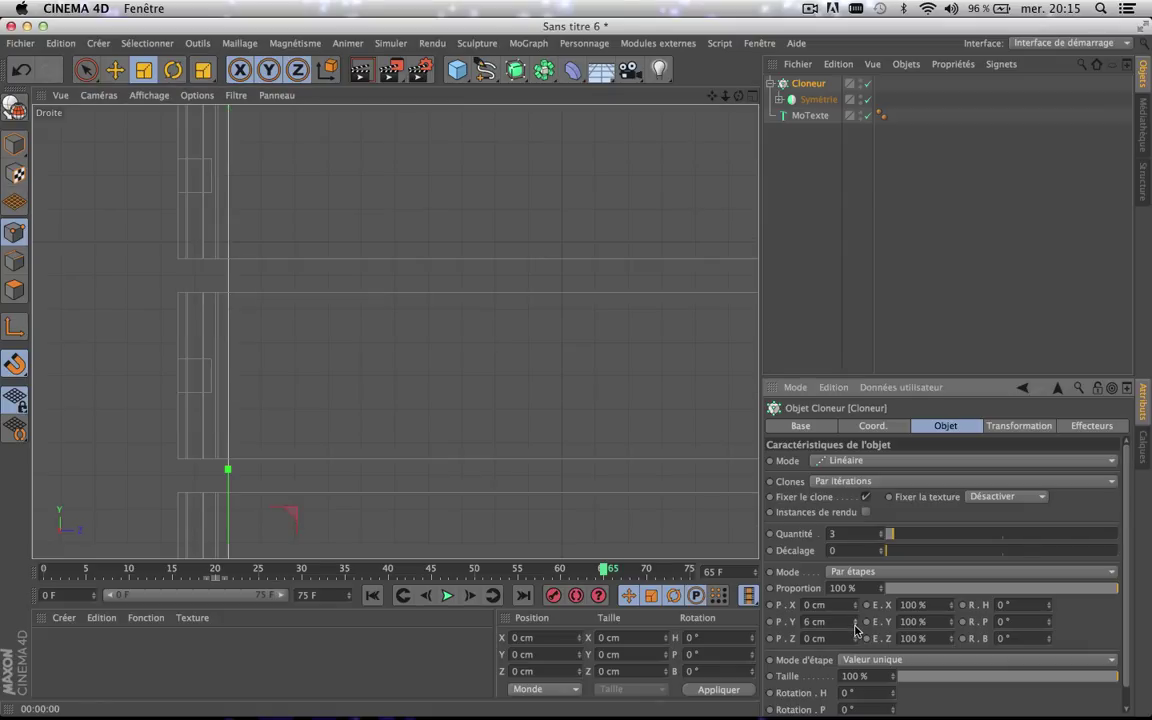
click(855, 627)
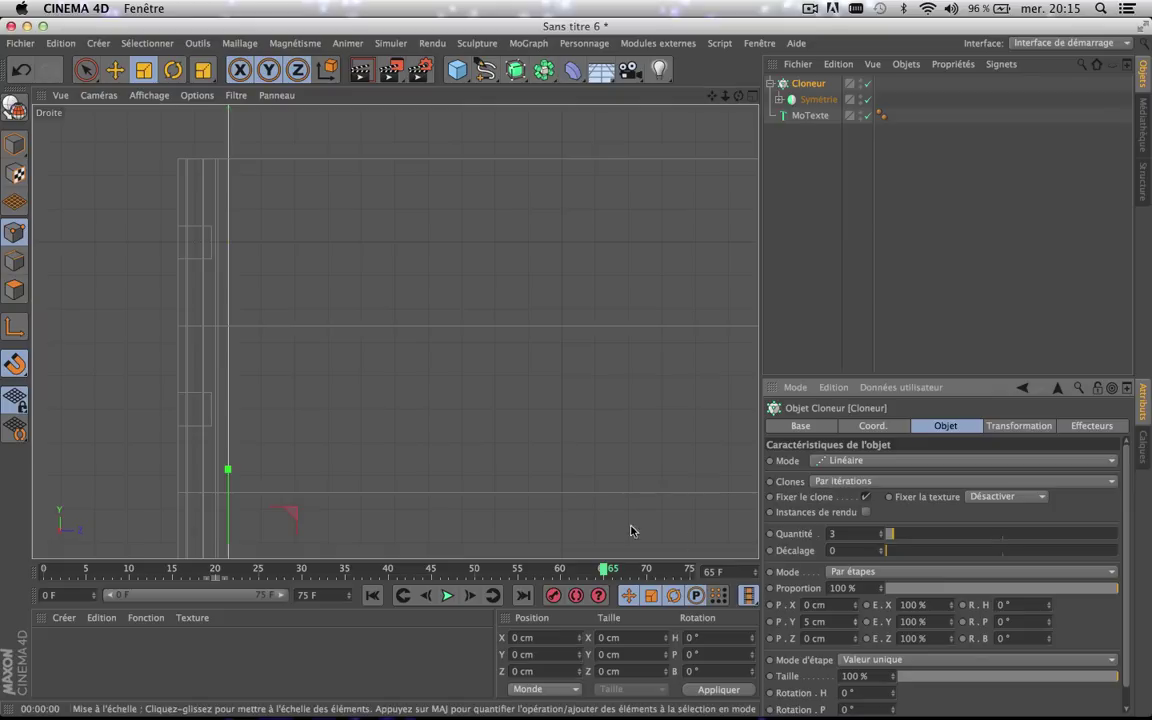
- Raise the Cloner's count to 23 so the bands climb the T's stem in the Perspective view
scroll(599, 525, down, 6)
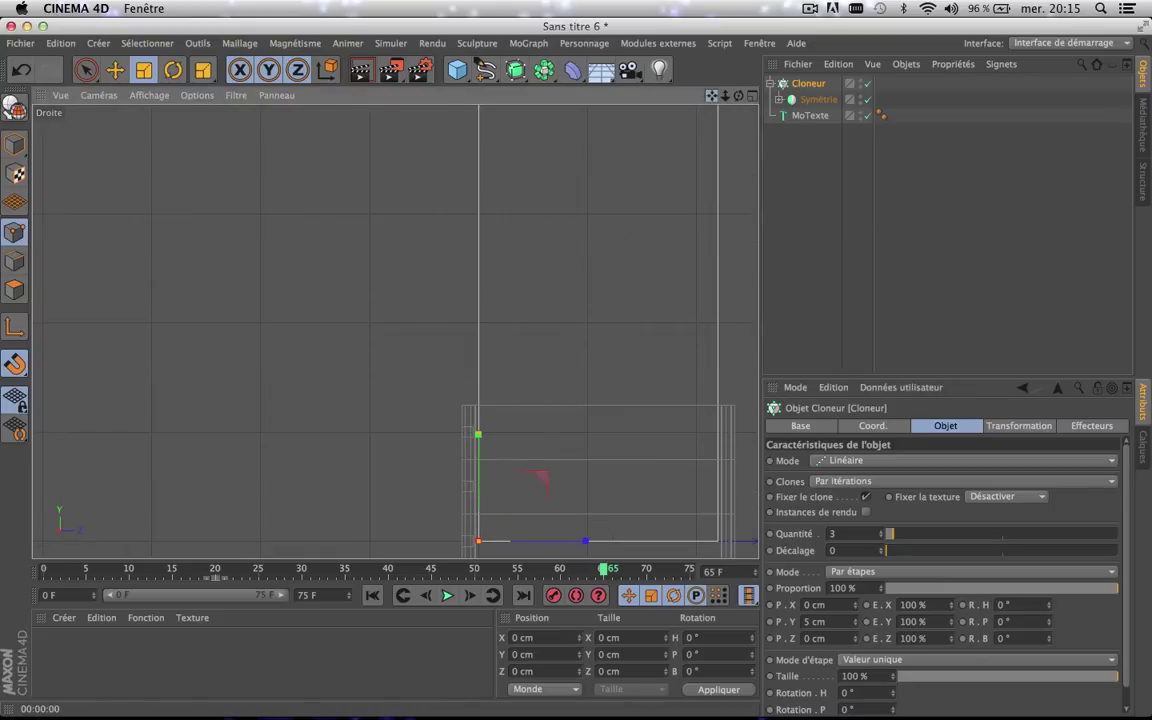
drag(712, 96, 396, 332)
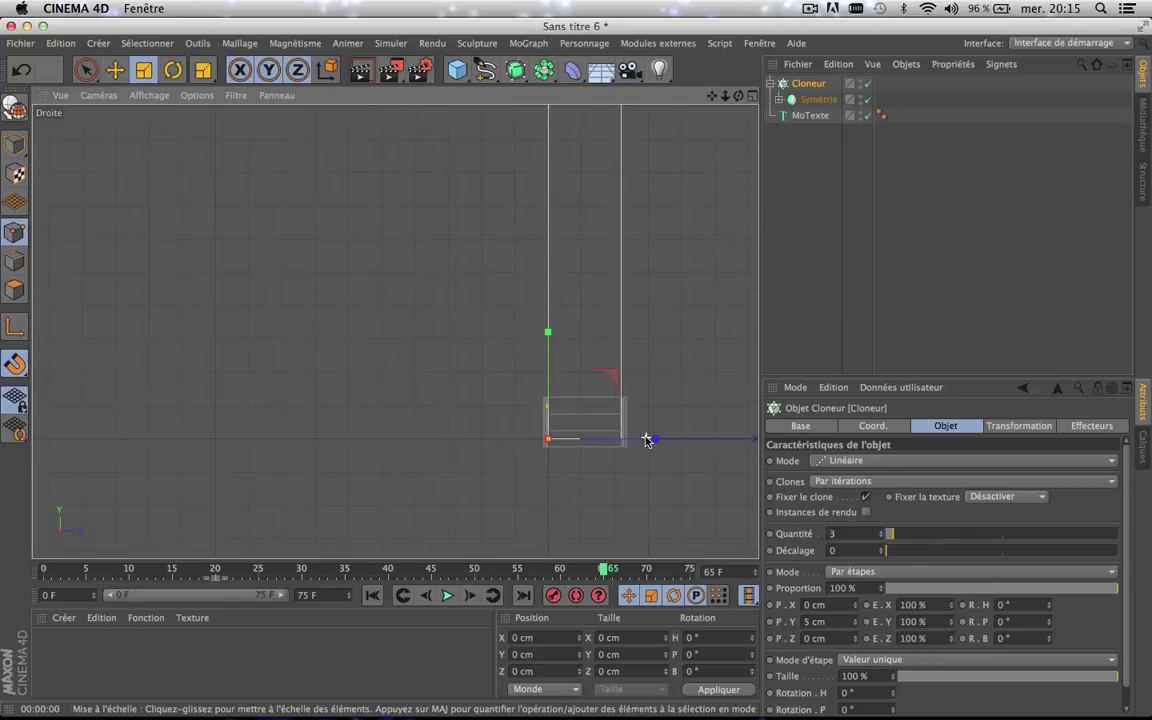
click(752, 96)
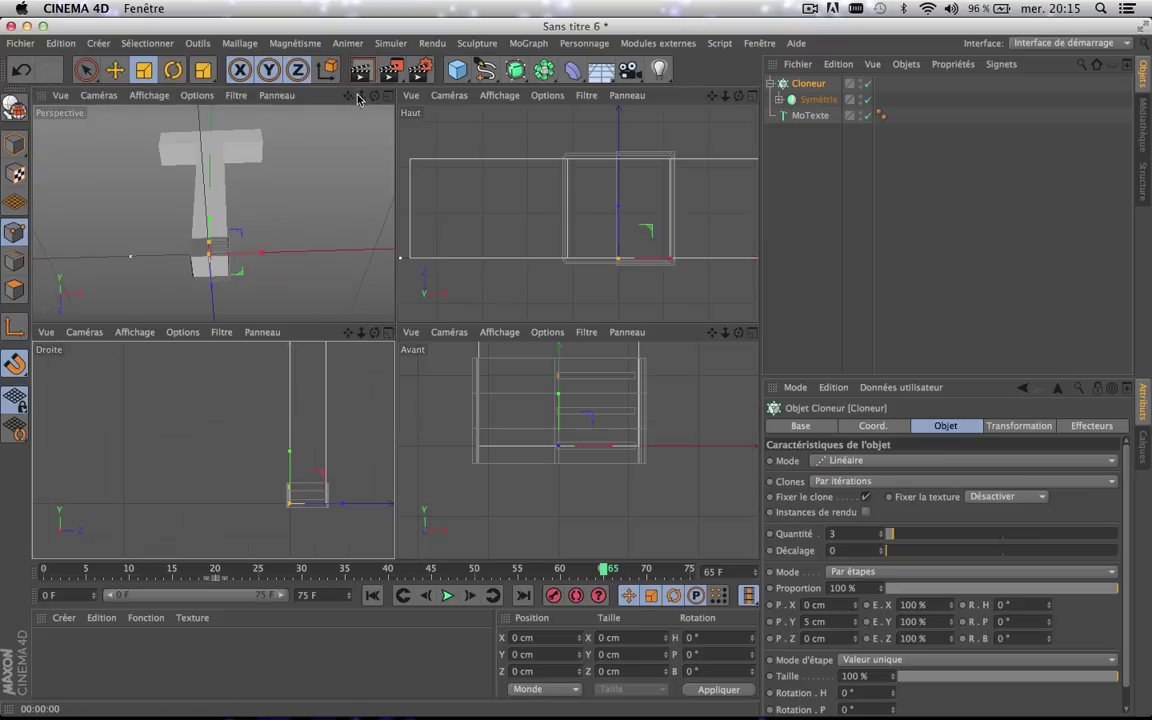
click(389, 98)
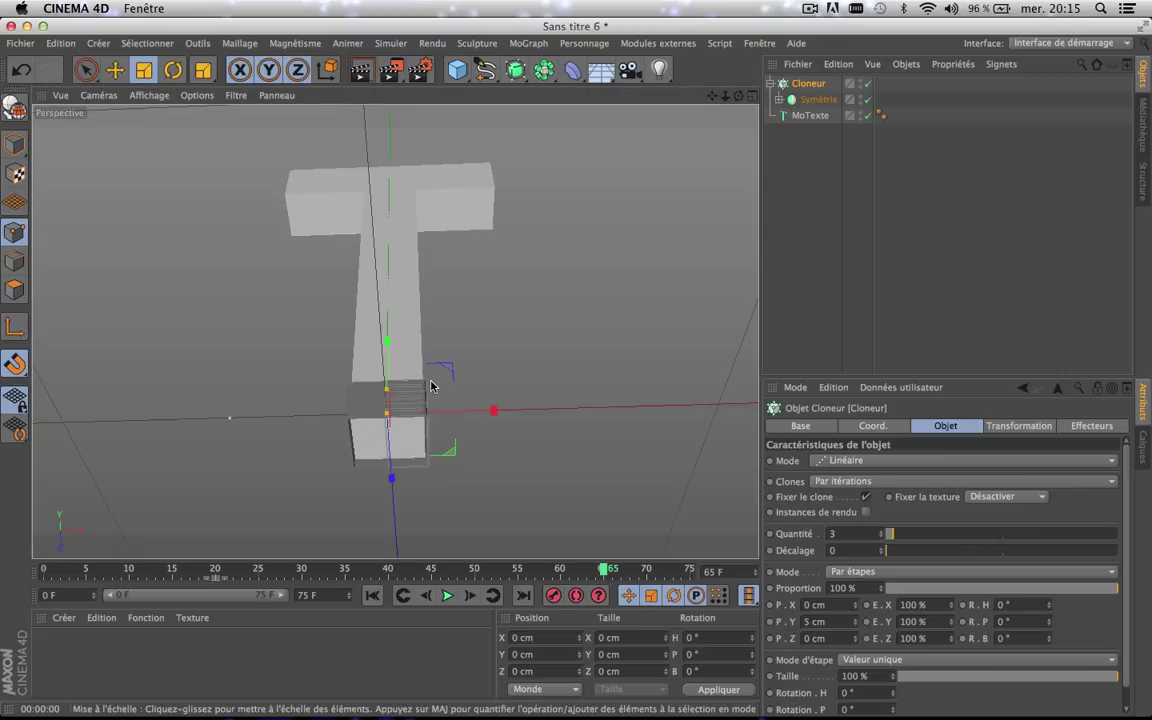
scroll(432, 384, up, 5)
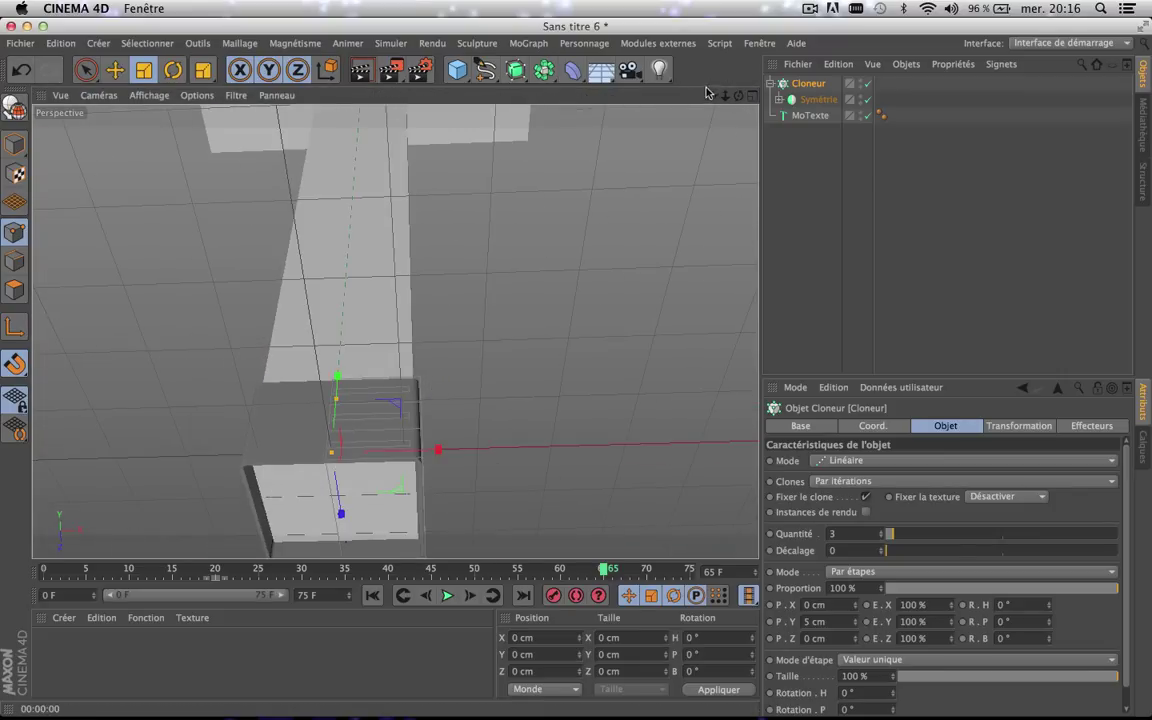
drag(712, 96, 396, 332)
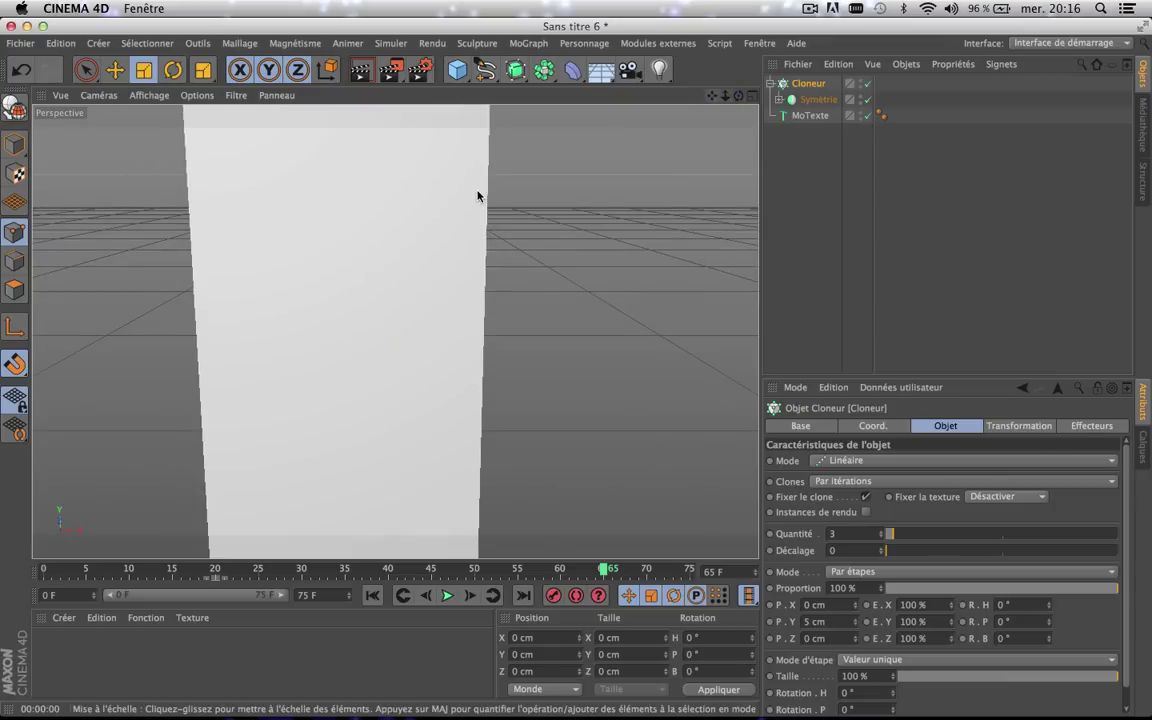
scroll(477, 190, down, 10)
drag(710, 101, 404, 368)
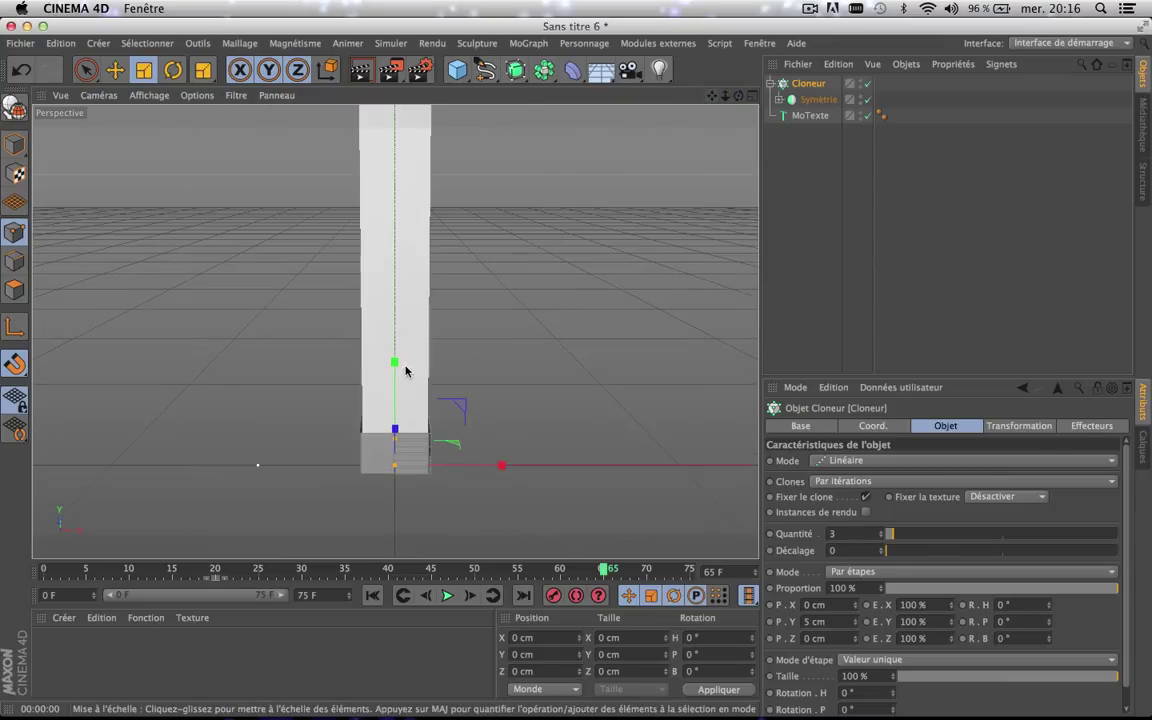
drag(890, 537, 938, 534)
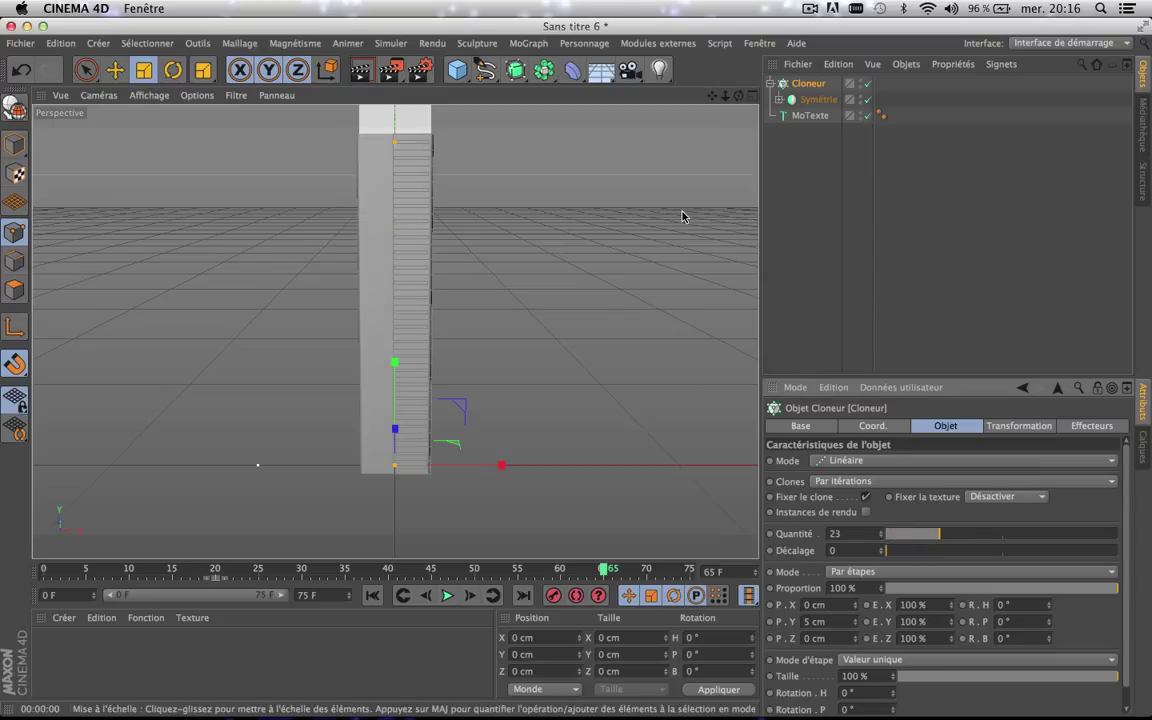
- Increase the Cloner's count to 31 so the stacked bands cover the full height of the T
drag(710, 95, 396, 331)
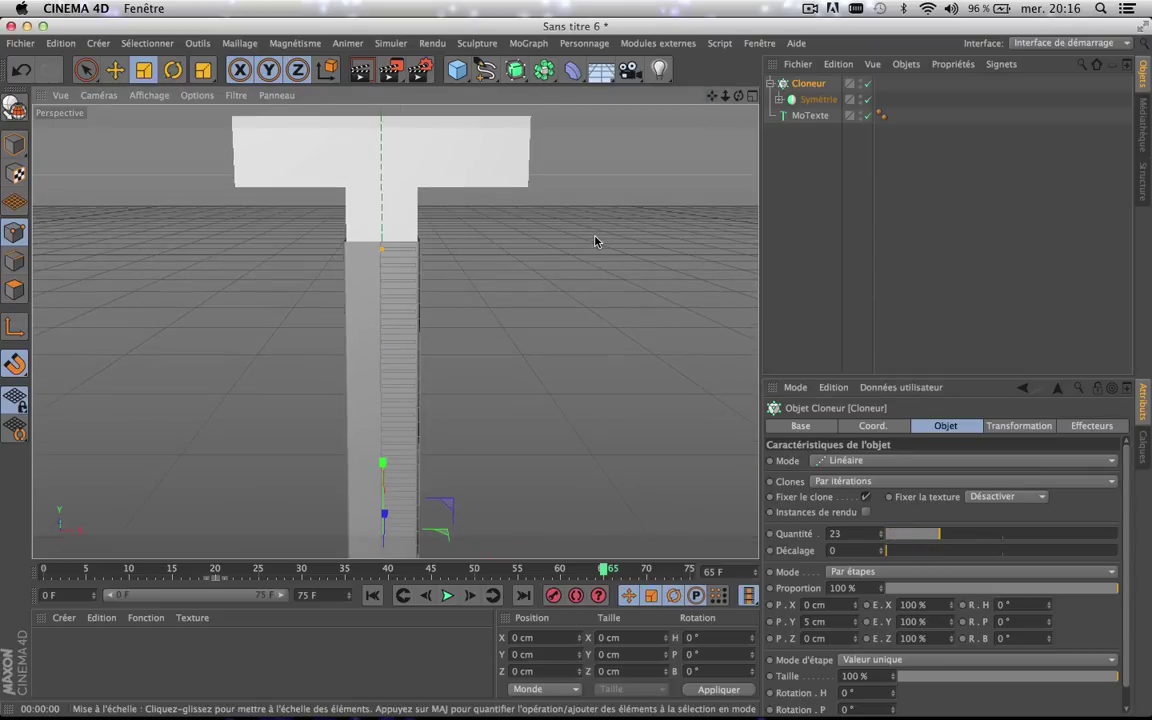
scroll(597, 239, down, 1)
click(881, 529)
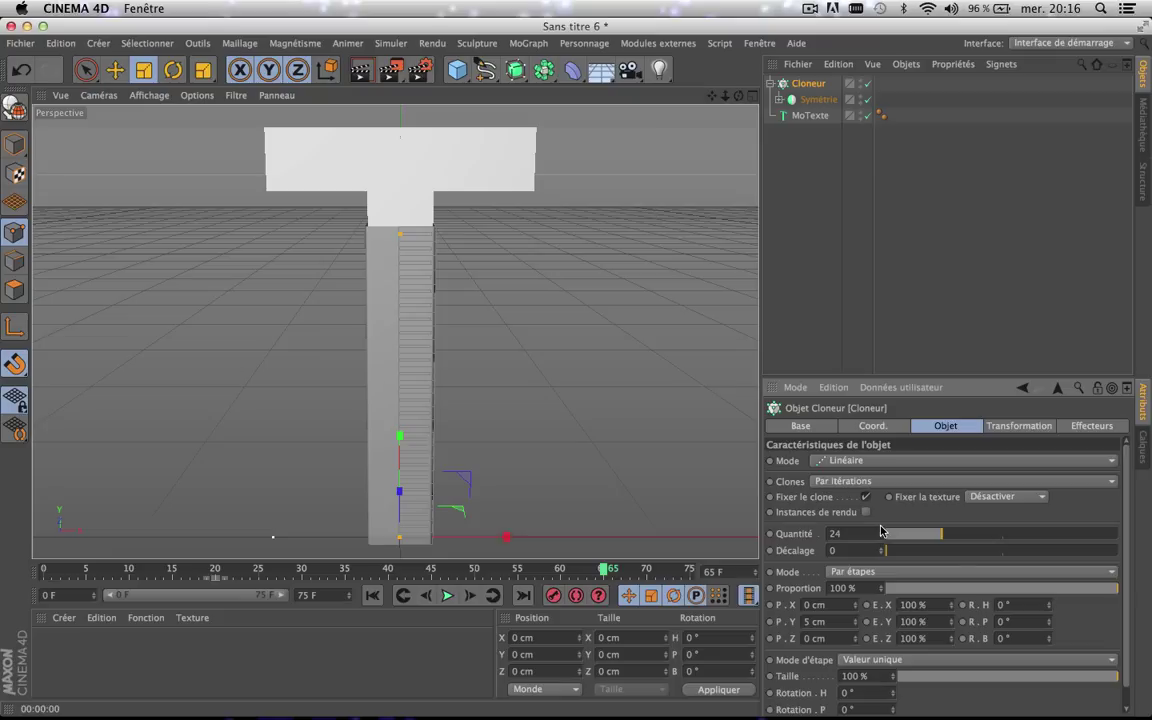
click(881, 529)
click(881, 529)
click(881, 529)
click(881, 529)
click(881, 529)
click(881, 529)
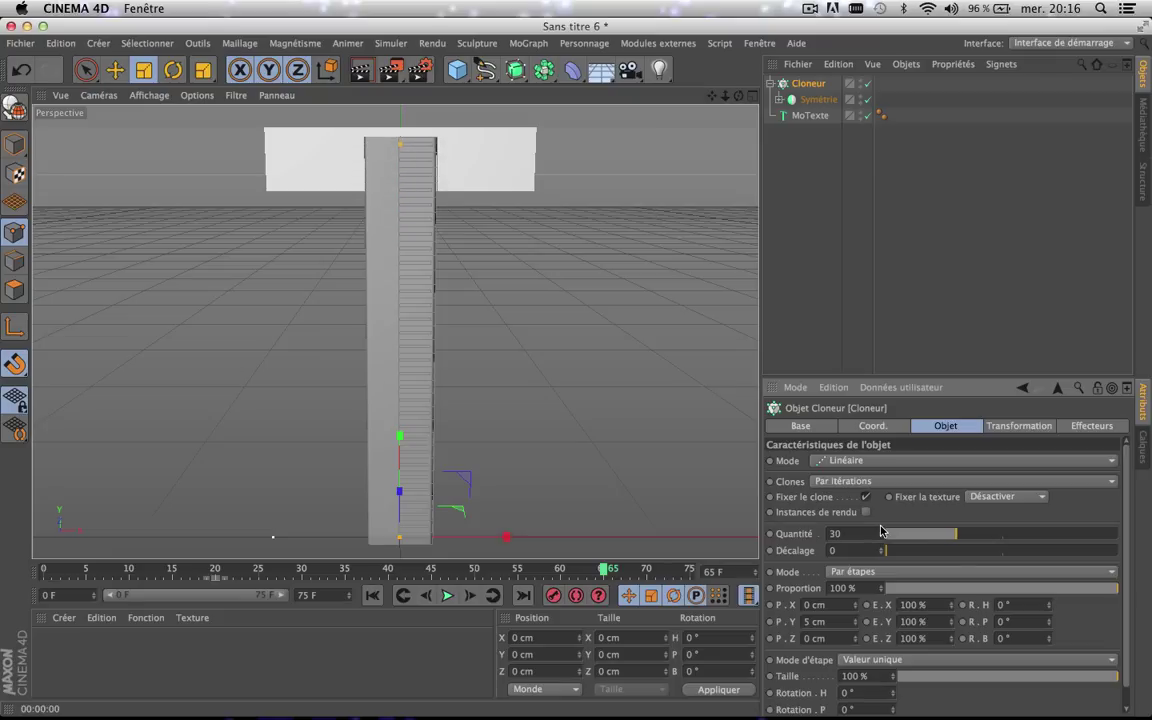
click(881, 529)
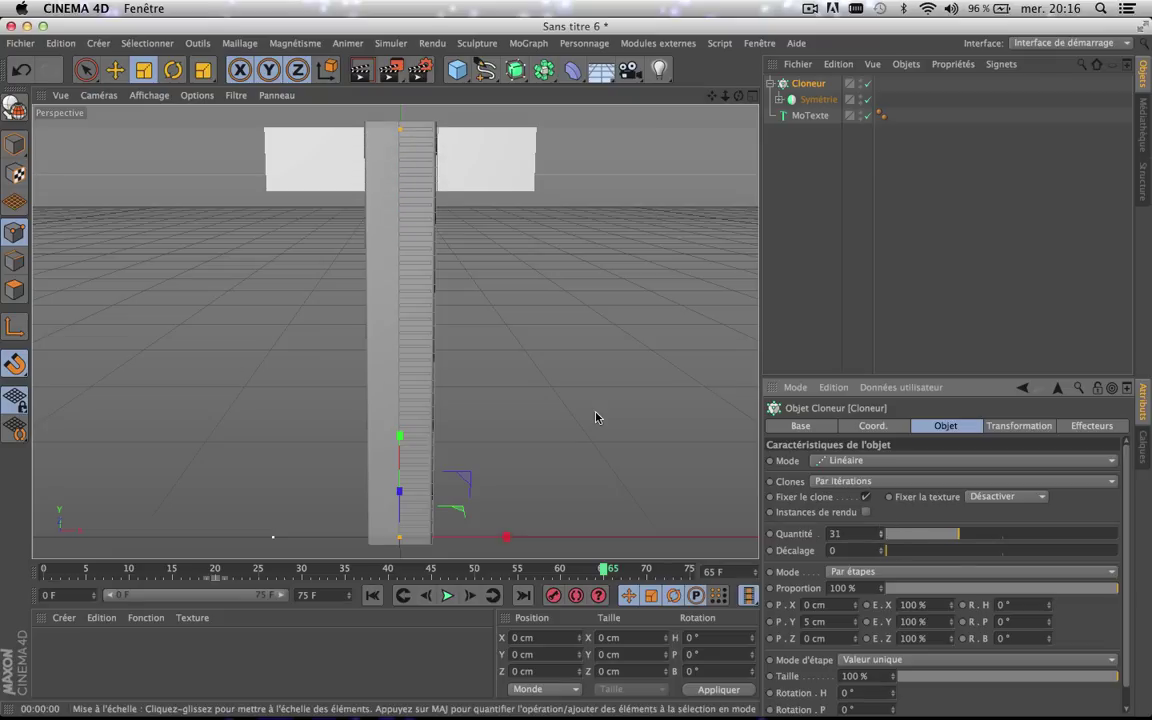
- Scrub through the timeline to preview all cloned bands wrapping around the stem
scroll(489, 379, down, 1)
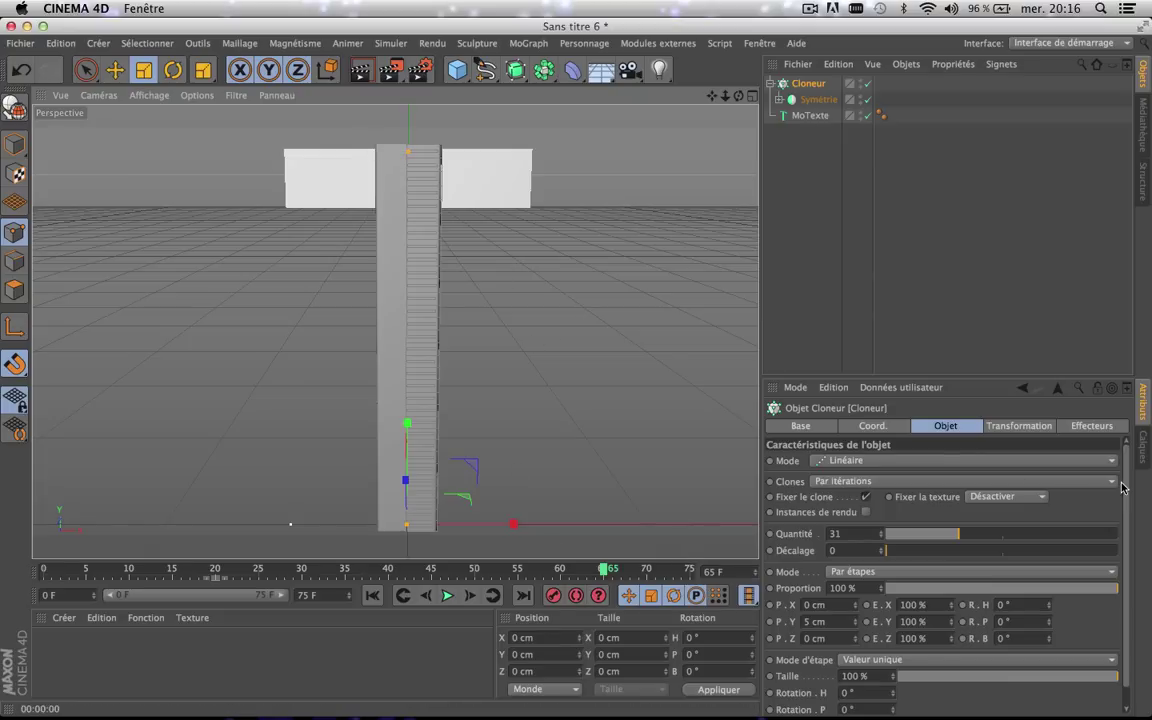
scroll(1130, 520, down, 1)
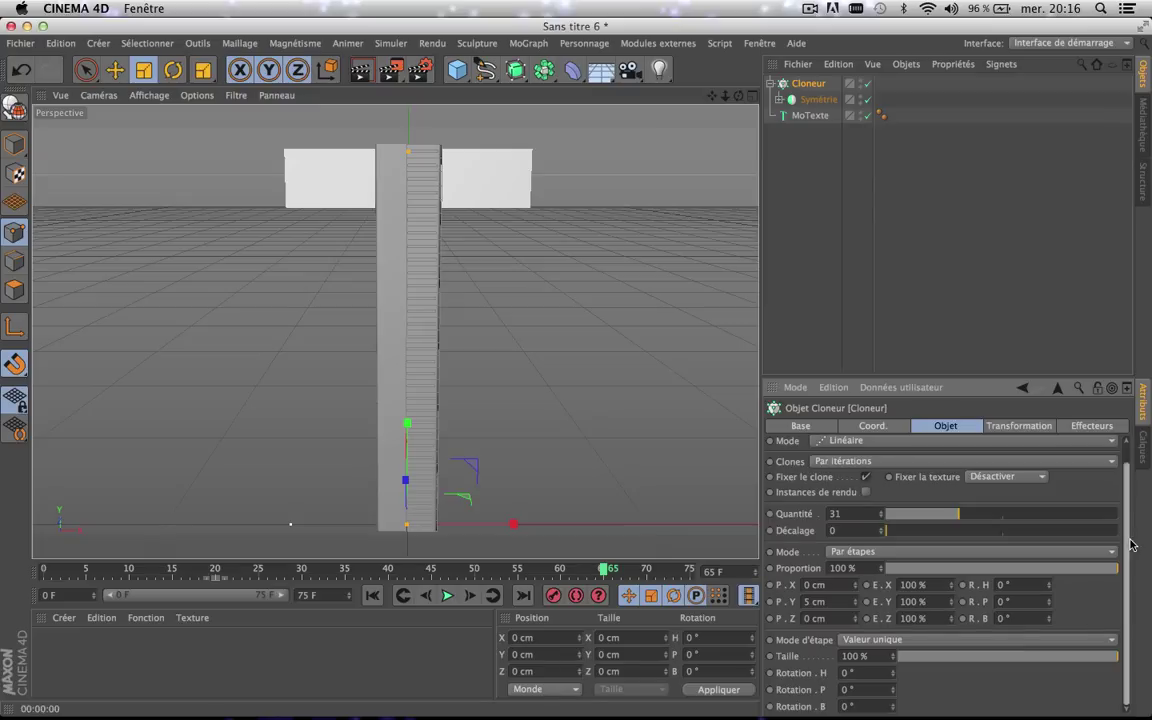
mouse_move(290, 568)
mouse_down()
mouse_move(57, 556)
mouse_move(387, 564)
mouse_move(490, 553)
mouse_move(606, 567)
mouse_move(166, 584)
mouse_move(403, 558)
mouse_move(681, 566)
mouse_move(296, 586)
mouse_move(193, 578)
mouse_move(516, 597)
mouse_move(535, 578)
mouse_move(622, 585)
mouse_up()
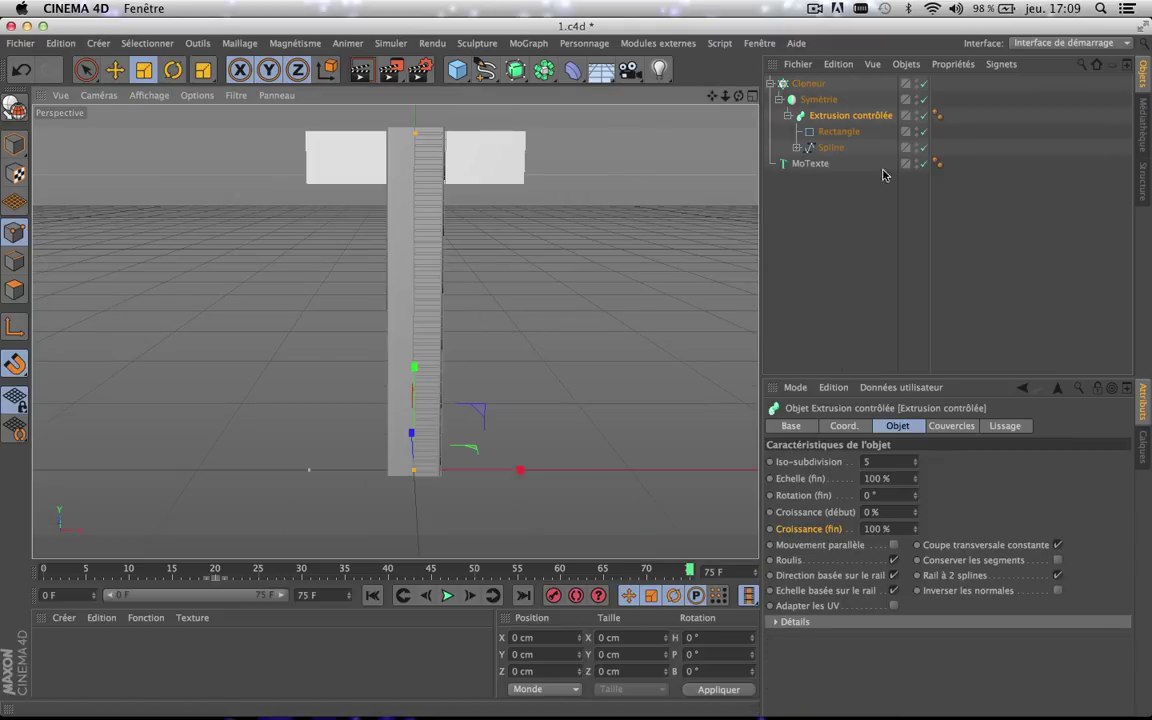
- Collapse the Cloner's hierarchy, browse the available MoGraph effectors and check the Cloner's effector list
click(771, 84)
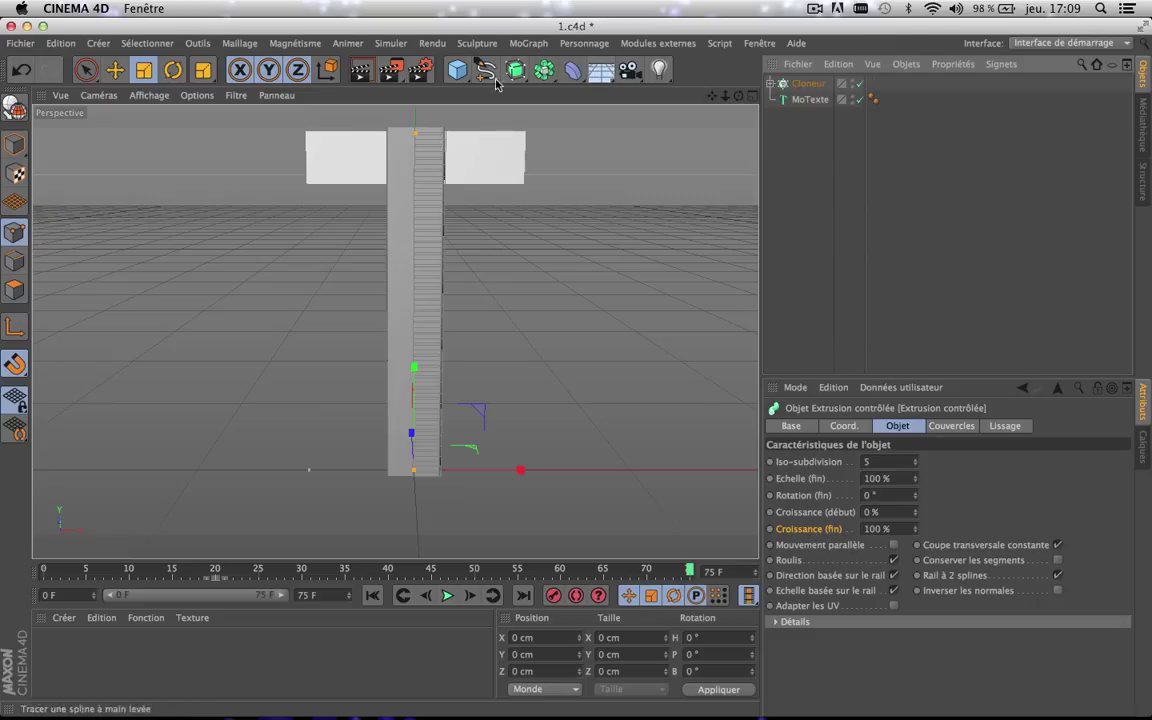
click(529, 44)
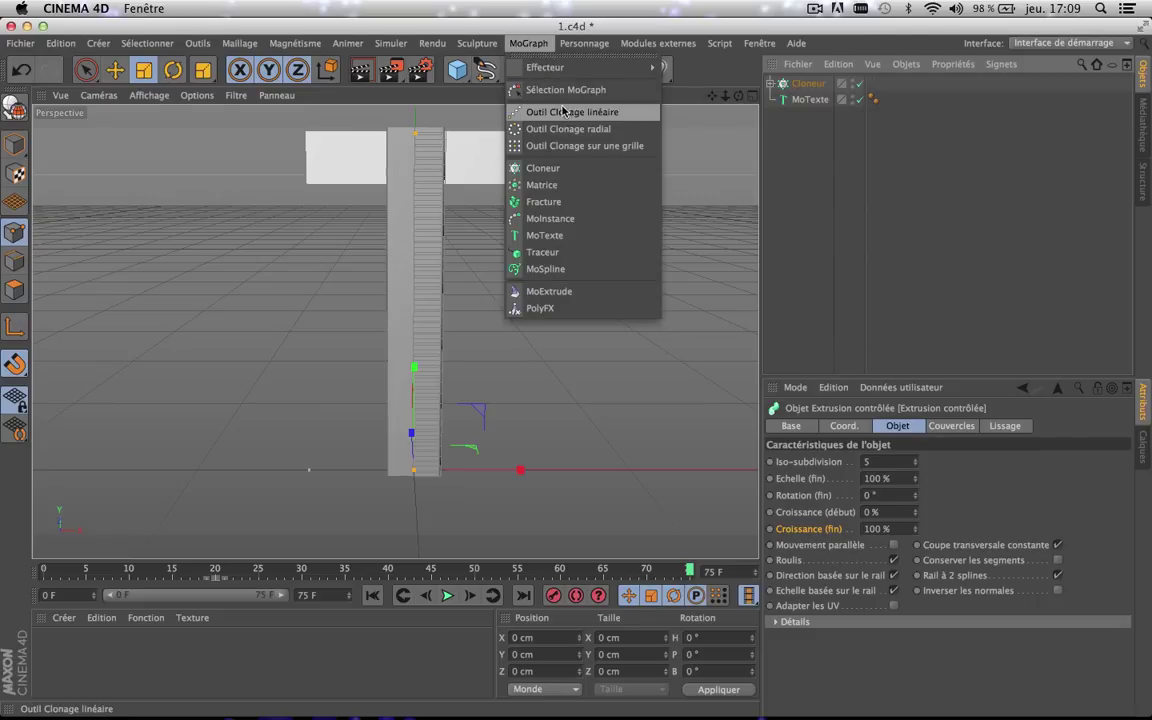
mouse_move(550, 70)
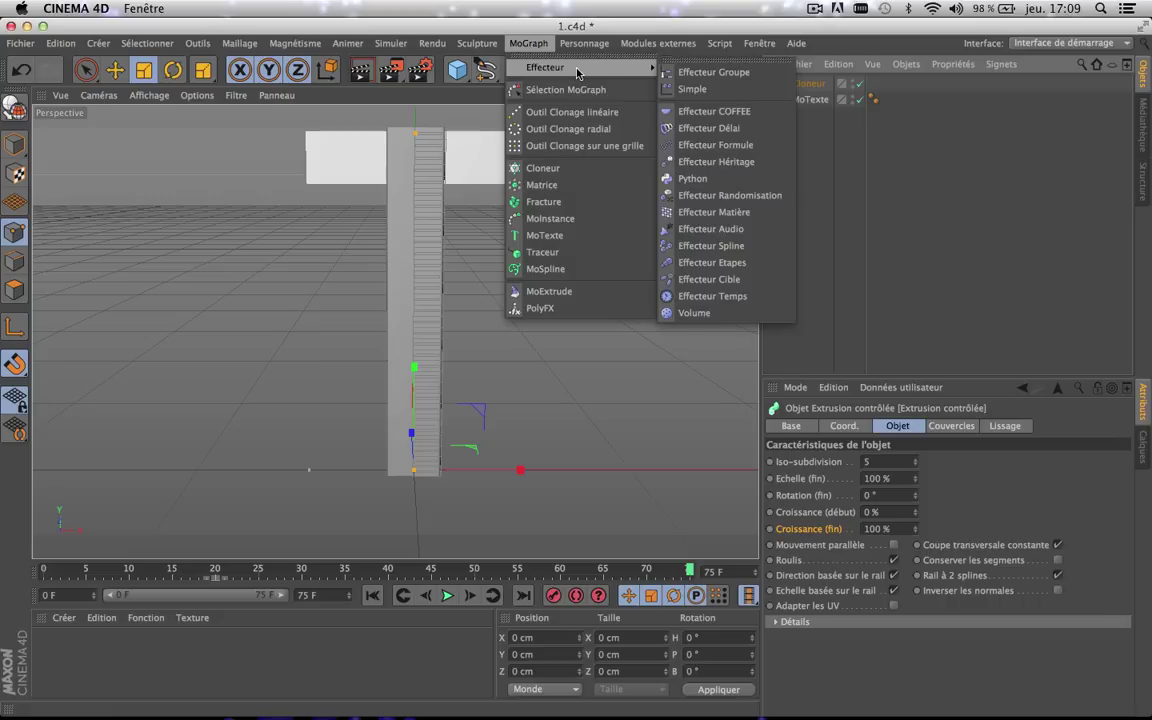
click(818, 182)
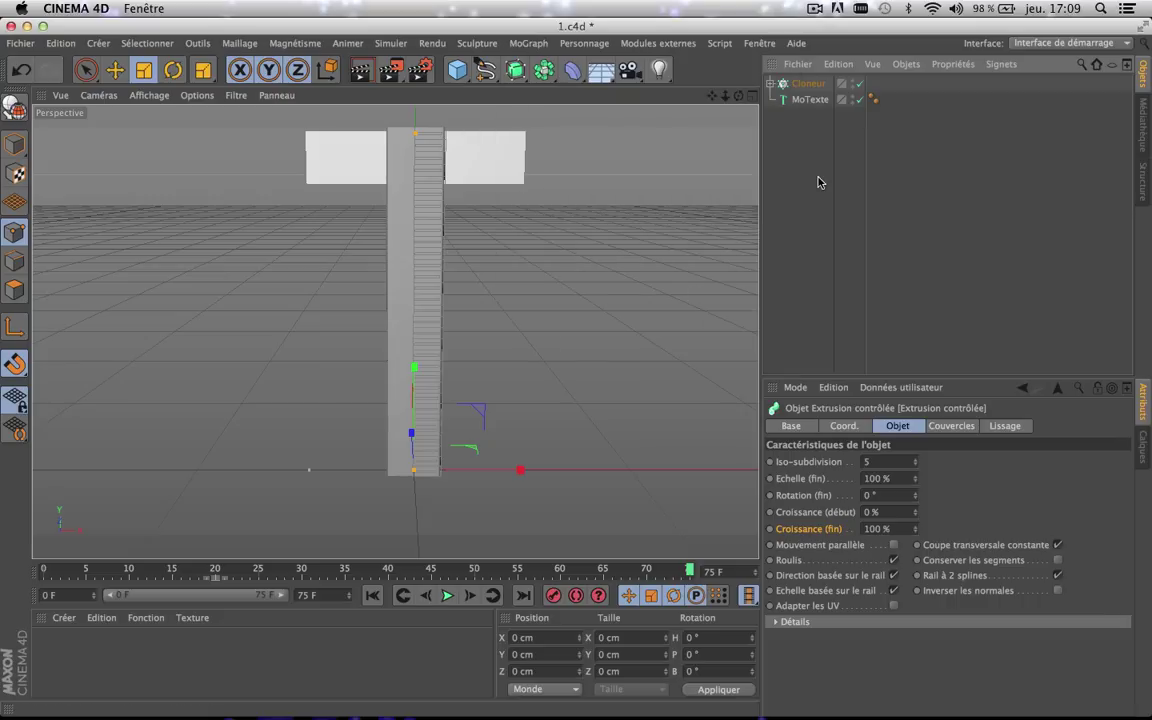
click(806, 86)
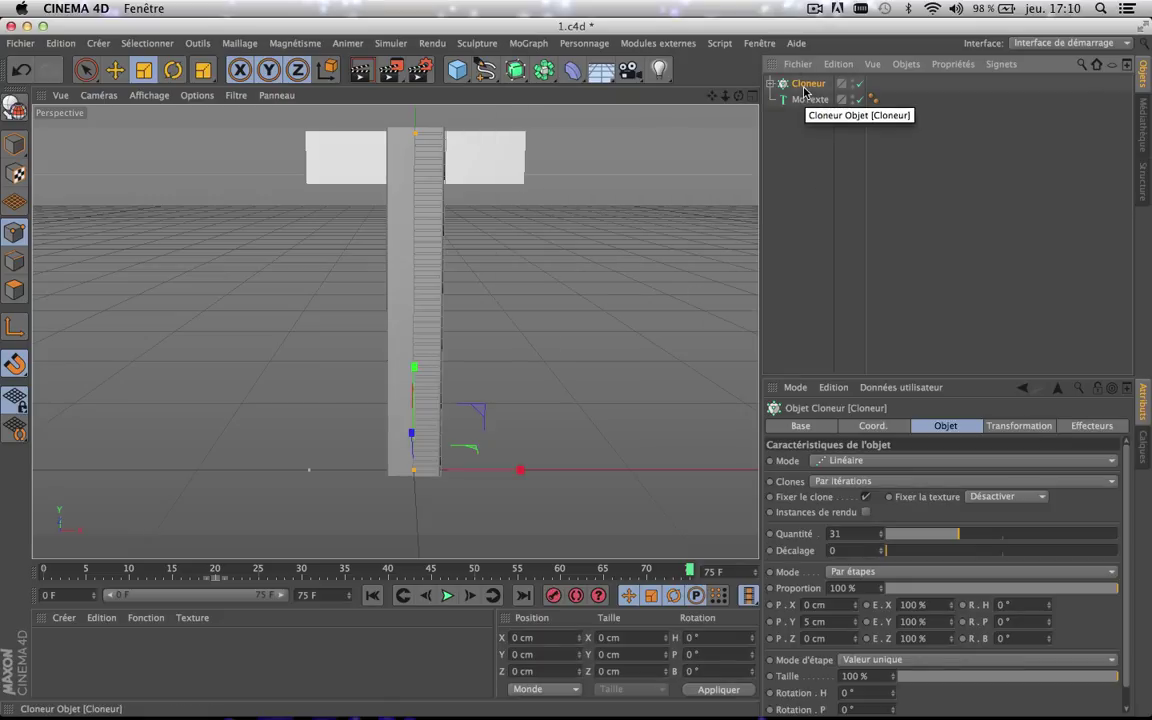
click(810, 164)
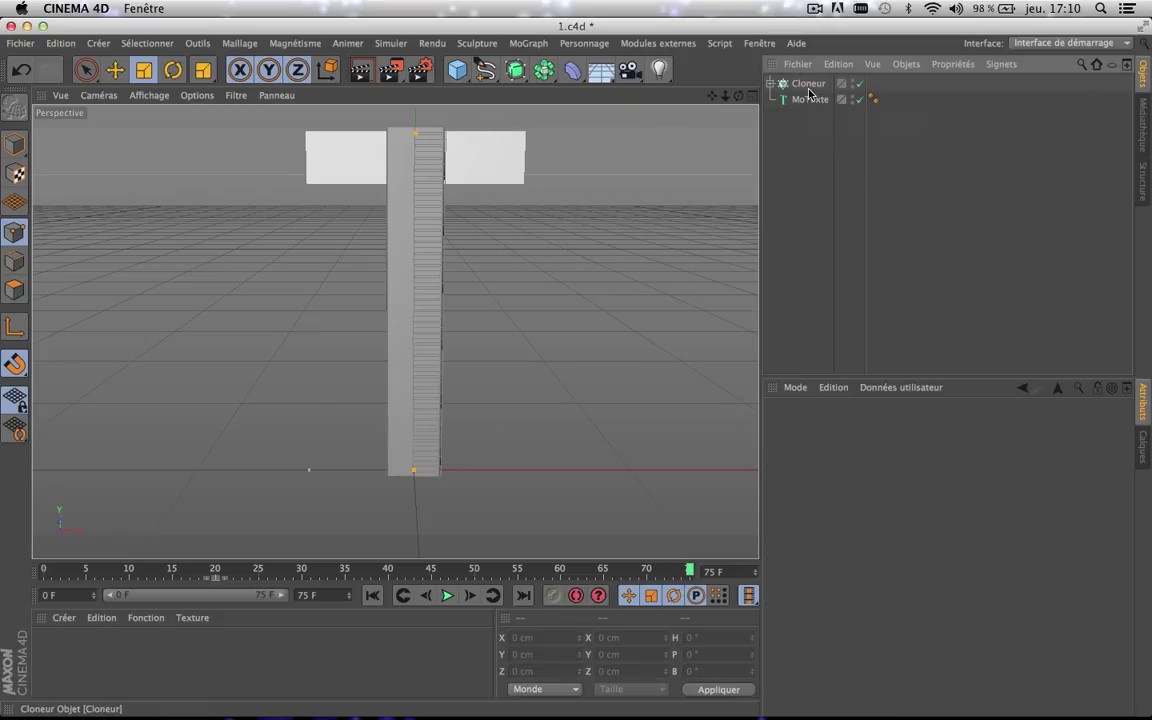
click(806, 84)
click(1085, 425)
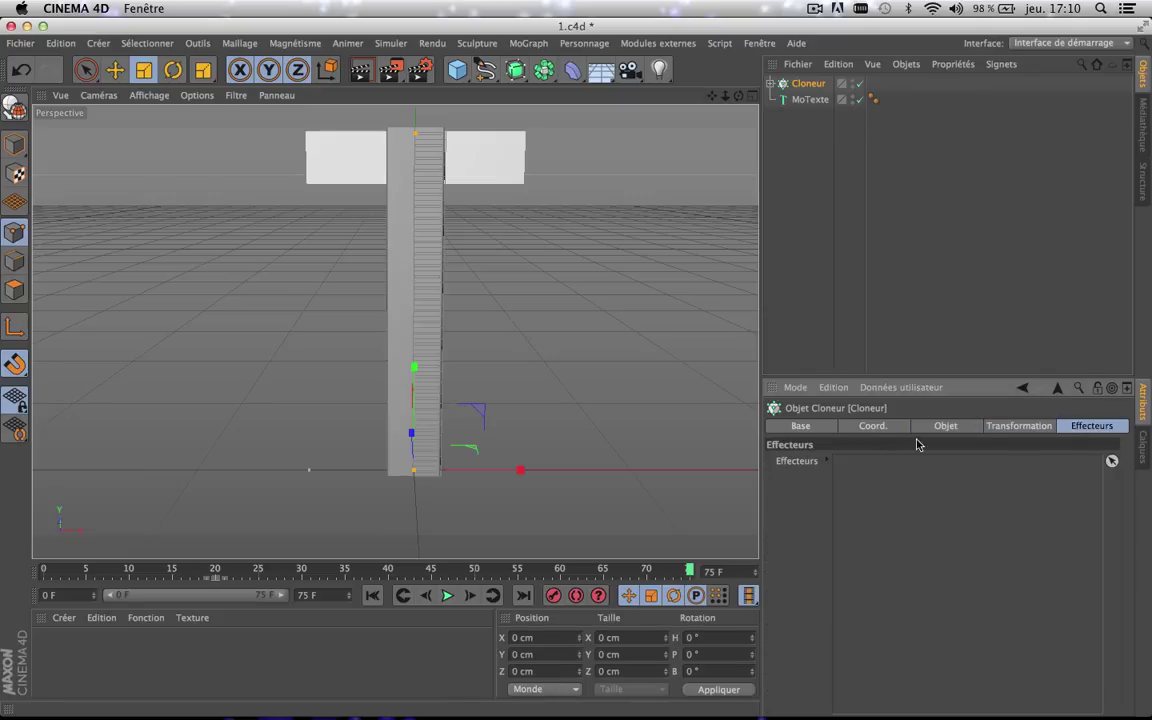
click(828, 242)
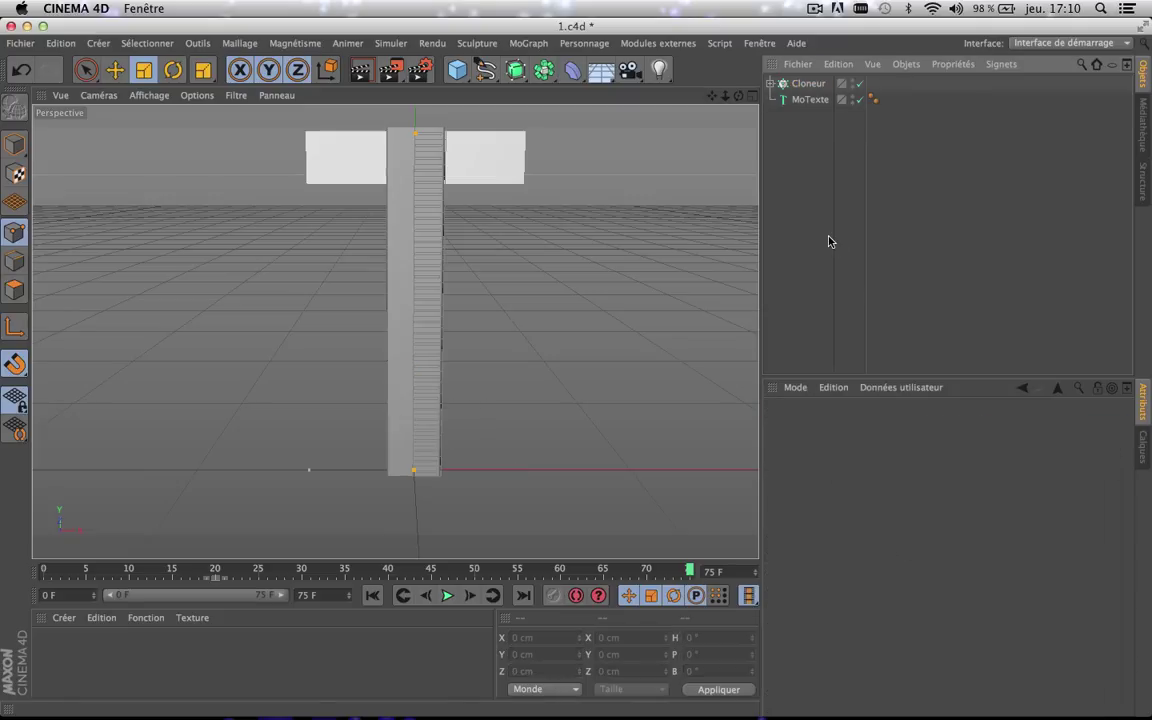
- With the Cloner selected, add an Effecteur Etapes (Step effector) and check that it is assigned to the Cloner
click(815, 86)
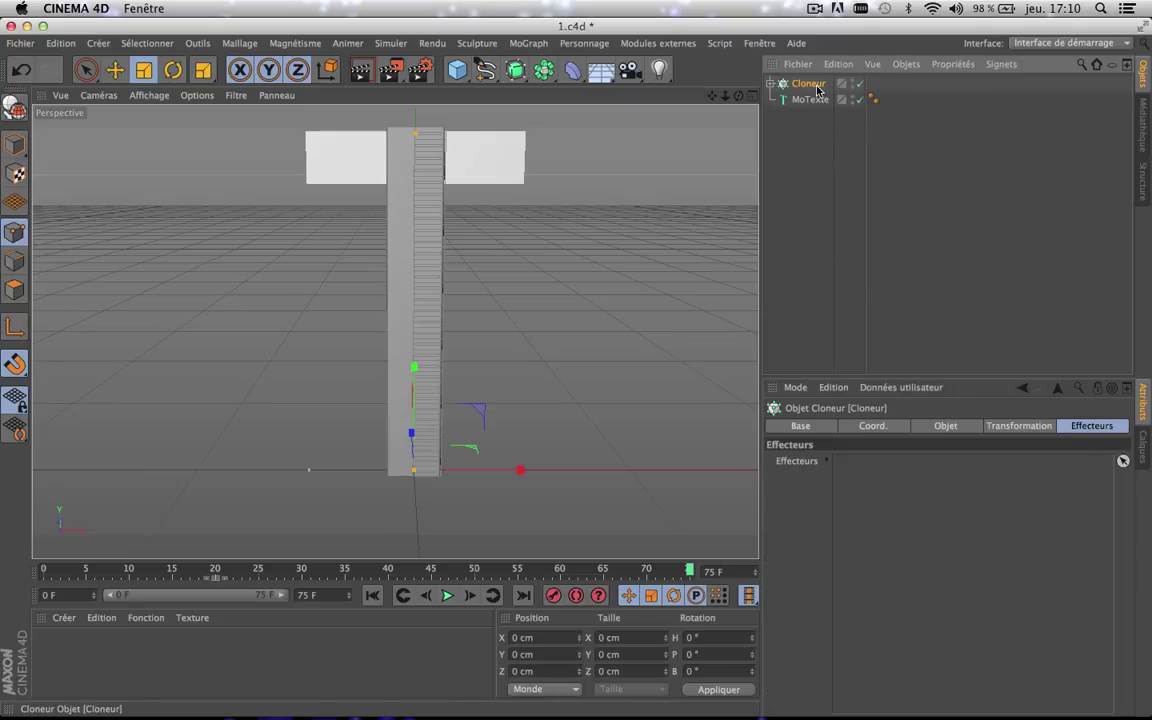
click(528, 43)
mouse_move(543, 68)
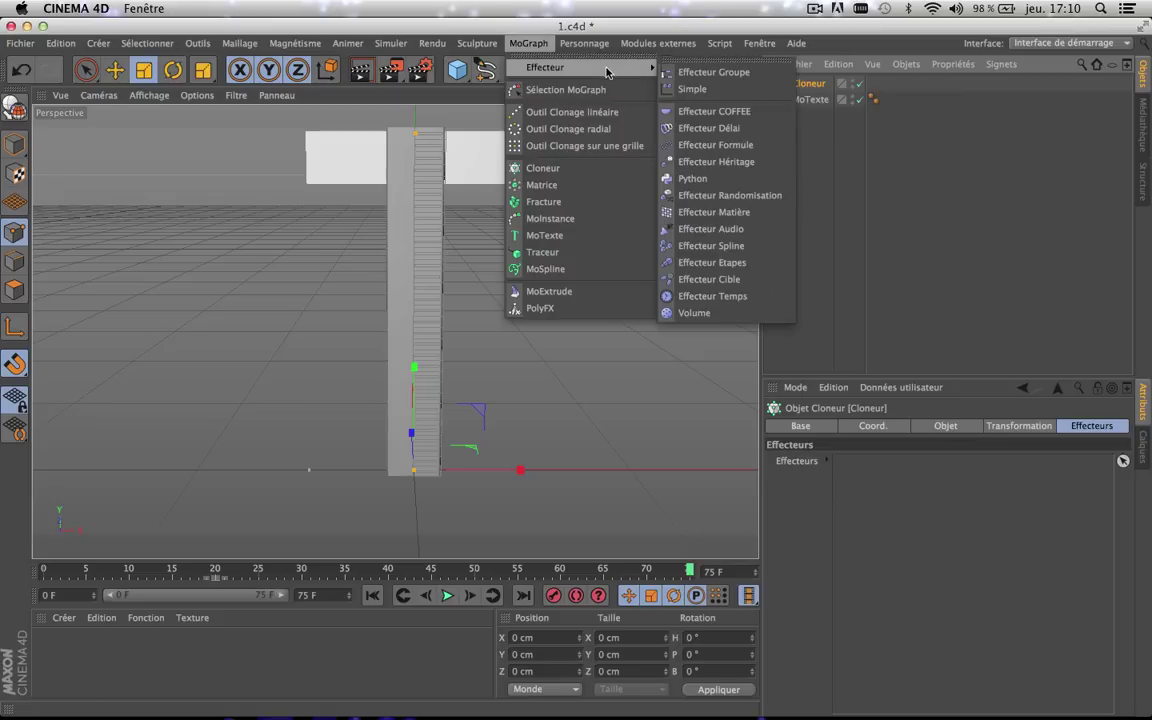
click(736, 263)
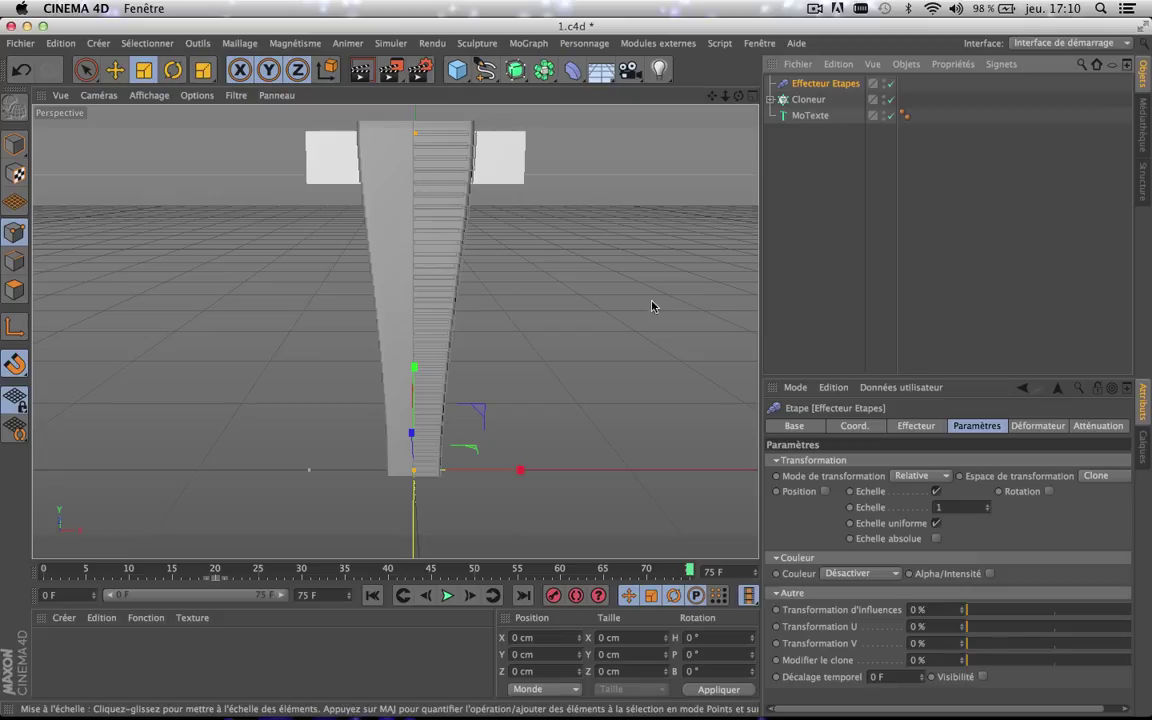
click(806, 100)
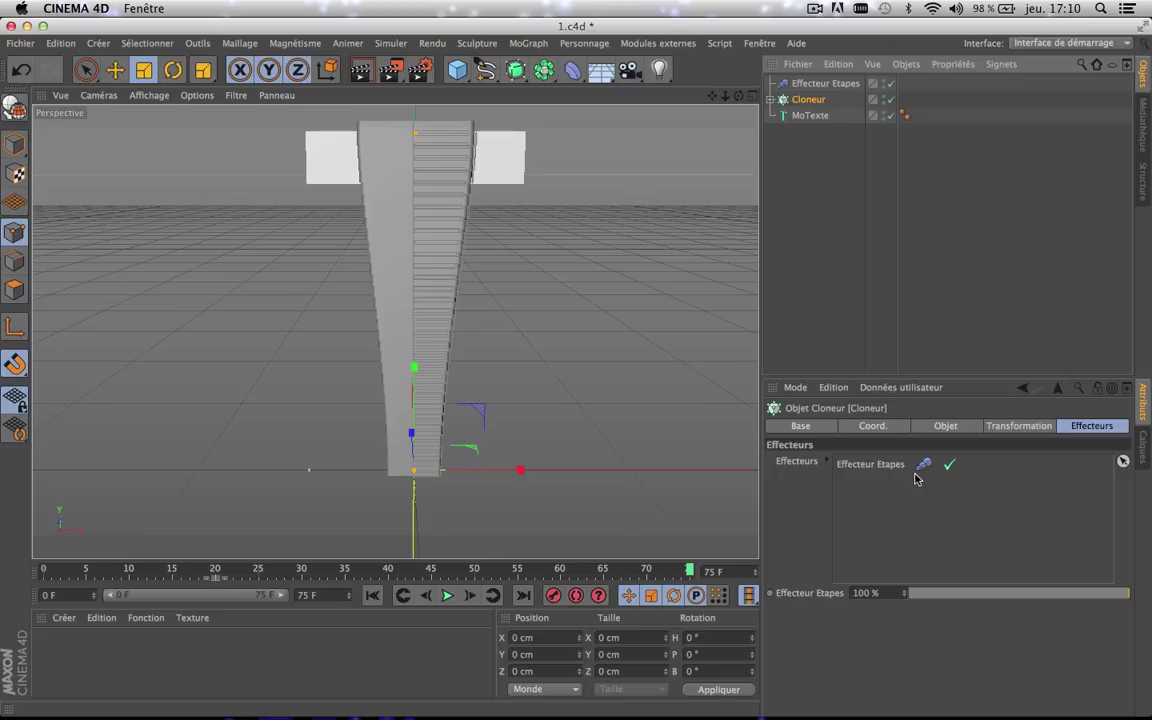
- Disable the Scale (Echelle) transformation in the Step effector's parameters
click(818, 84)
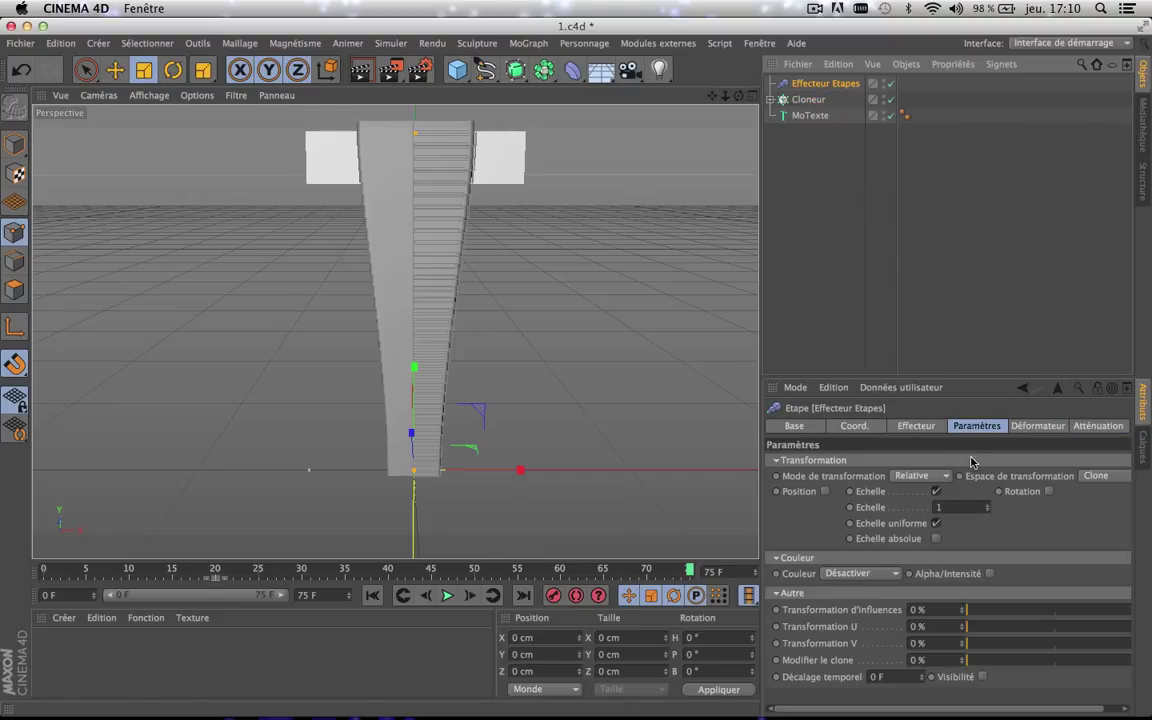
click(937, 491)
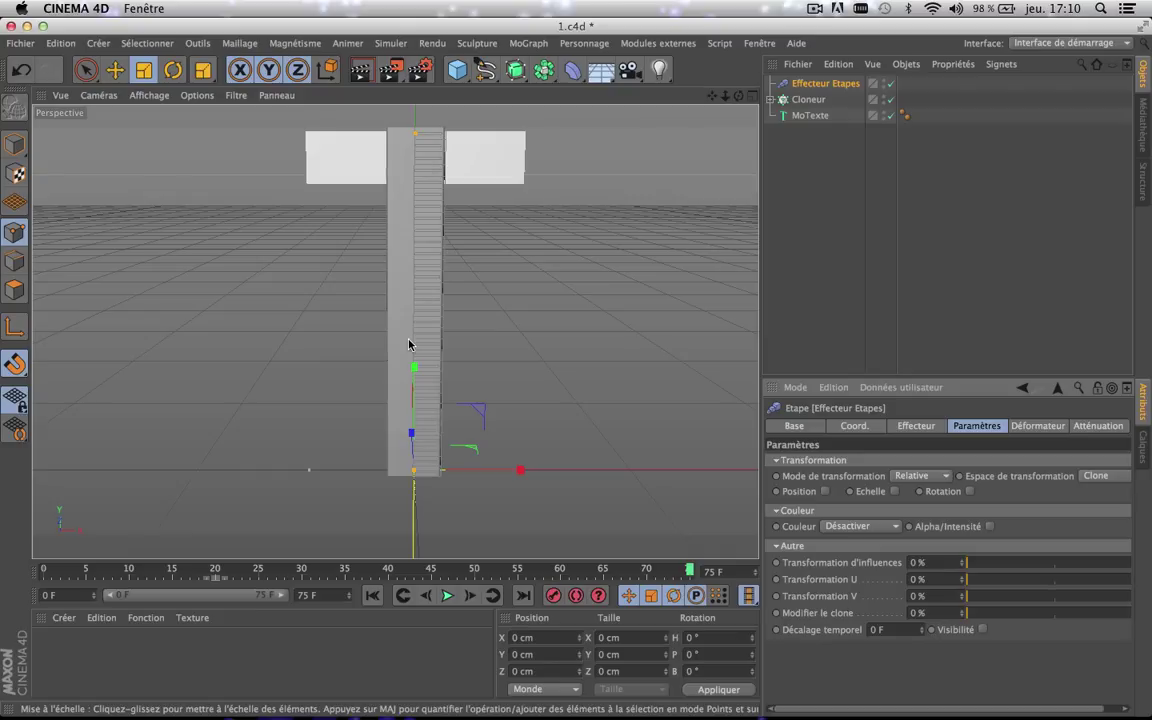
scroll(409, 343, up, 2)
scroll(409, 342, down, 1)
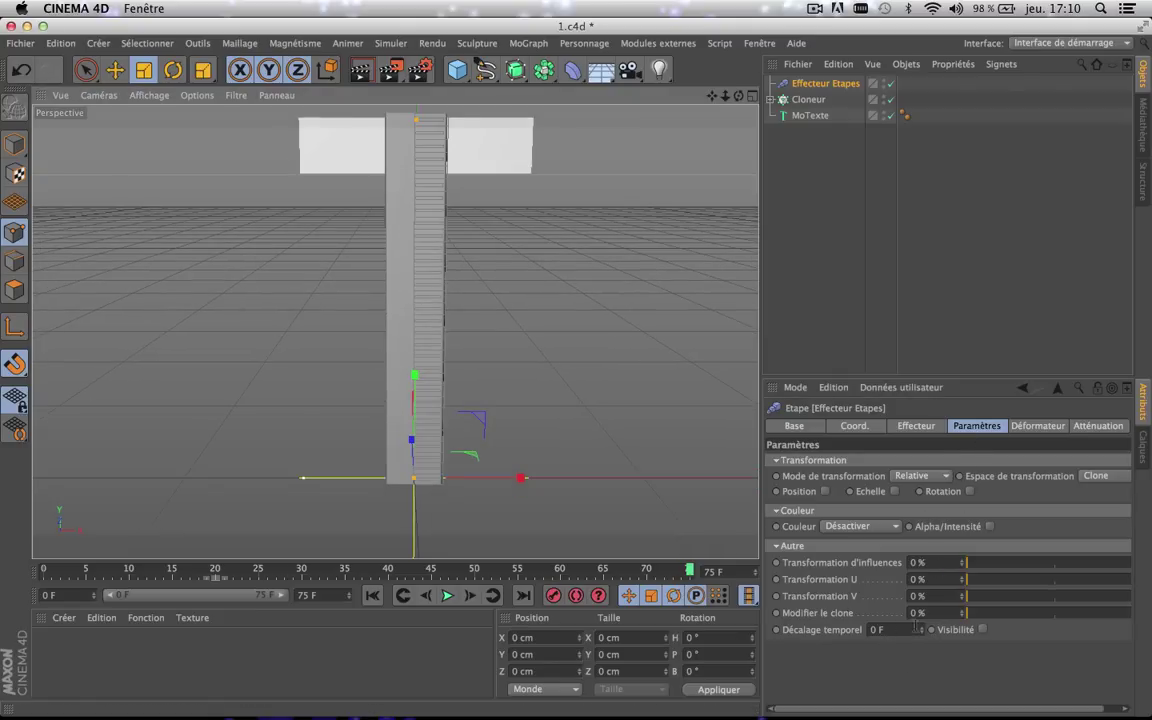
- Set the Step effector's time offset (Décalage temporel) to 46 F and scrub to frame 55 to preview the staggered bands
click(872, 629)
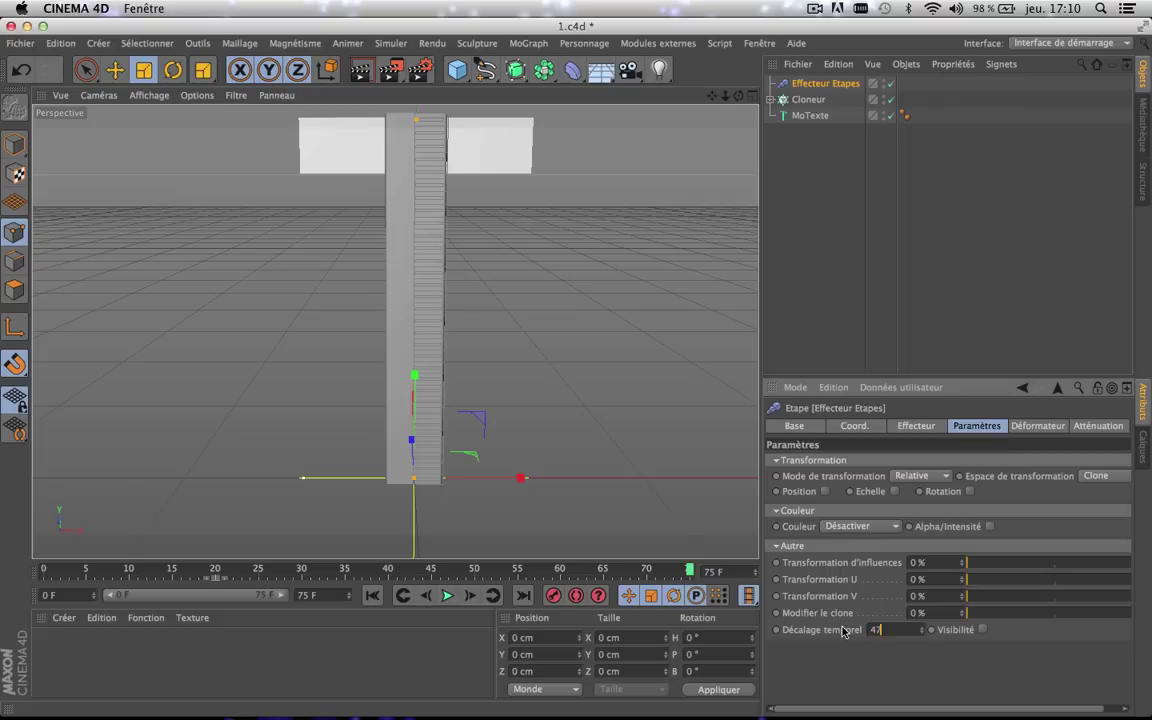
text(46 F)
key(Return)
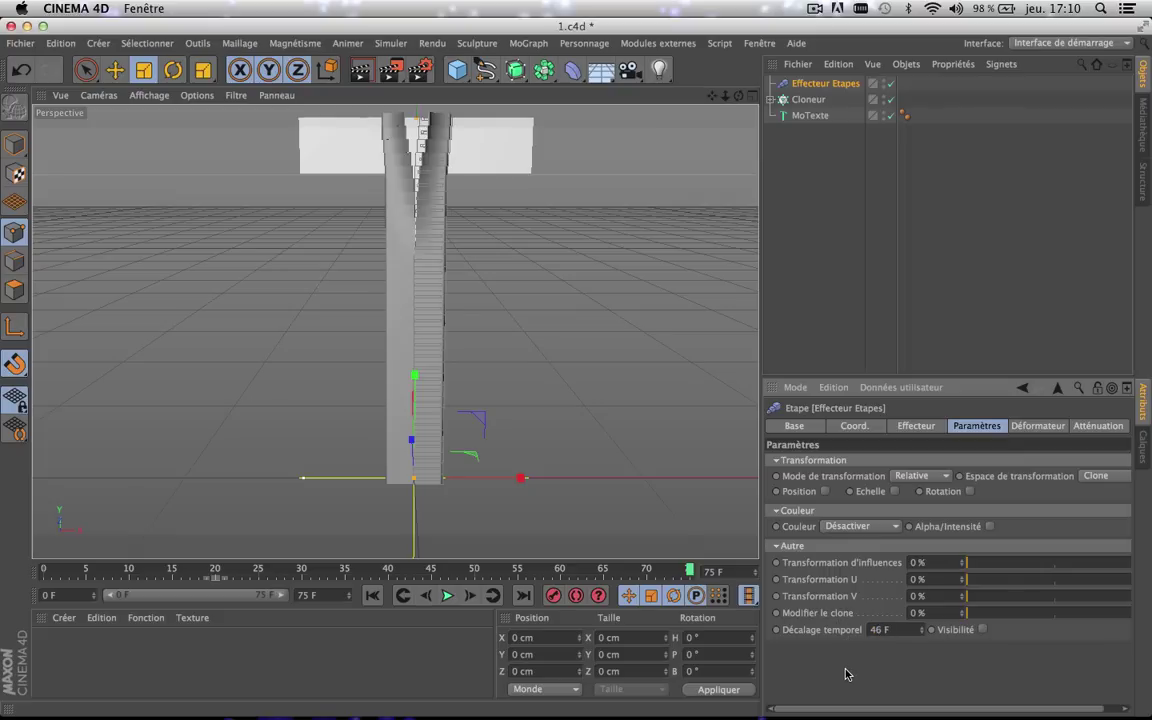
mouse_move(443, 570)
mouse_down()
mouse_move(250, 572)
mouse_move(751, 545)
mouse_move(306, 528)
mouse_up()
mouse_move(68, 519)
mouse_down()
mouse_move(584, 560)
mouse_move(185, 553)
mouse_move(612, 550)
mouse_move(450, 543)
mouse_move(521, 542)
mouse_up()
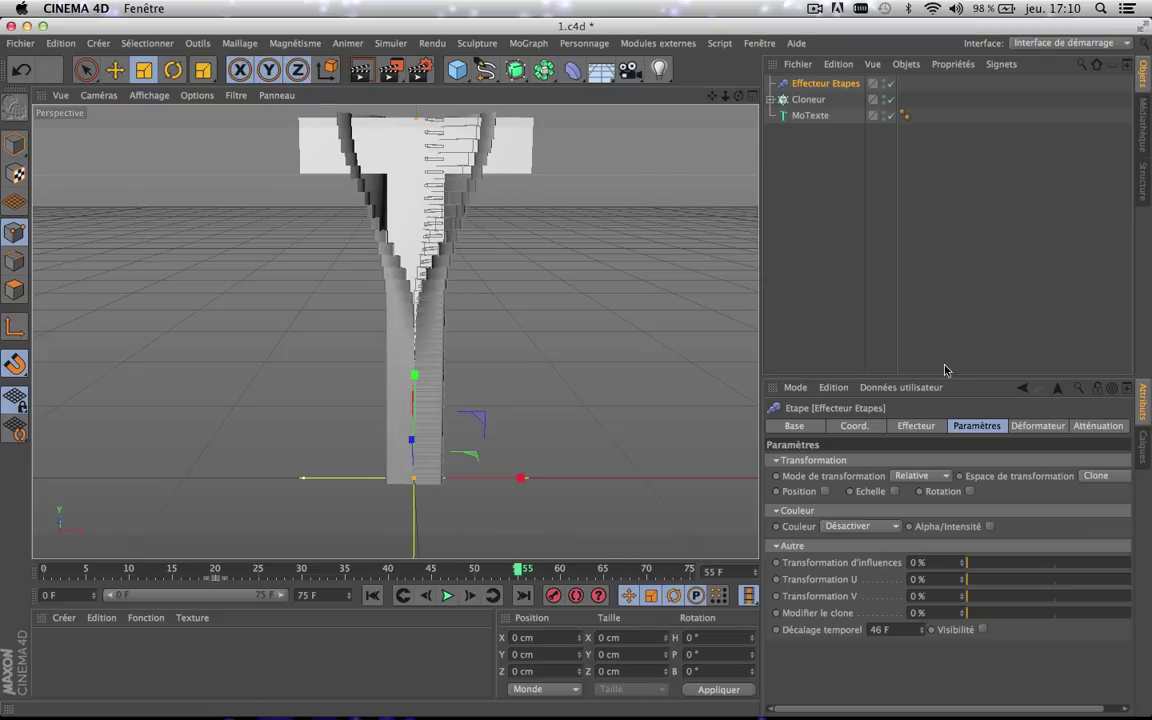
- Try adjusting the start point of the Step effector's spline curve and scrub to frame 59 to check the stagger
click(916, 426)
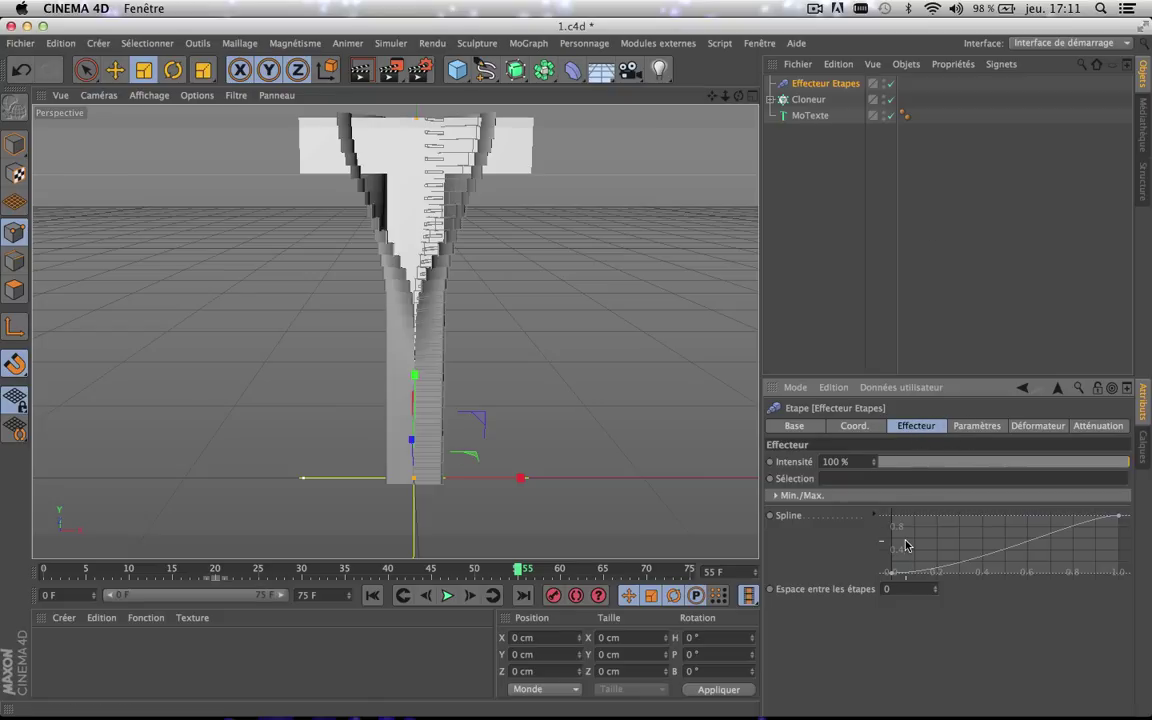
drag(890, 572, 887, 609)
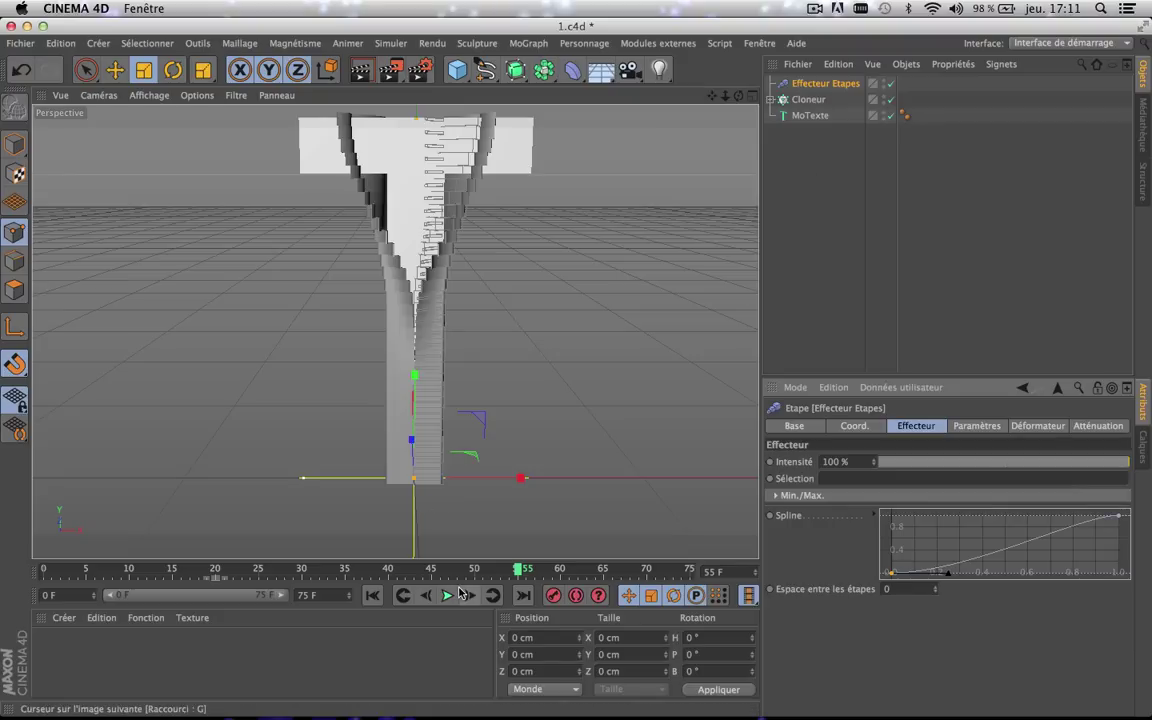
mouse_move(494, 580)
mouse_down()
mouse_move(496, 570)
mouse_move(681, 570)
mouse_move(357, 543)
mouse_move(575, 568)
mouse_move(481, 565)
mouse_move(198, 532)
mouse_move(465, 566)
mouse_move(687, 548)
mouse_move(461, 570)
mouse_move(129, 540)
mouse_move(373, 530)
mouse_move(572, 572)
mouse_move(706, 573)
mouse_move(556, 537)
mouse_up()
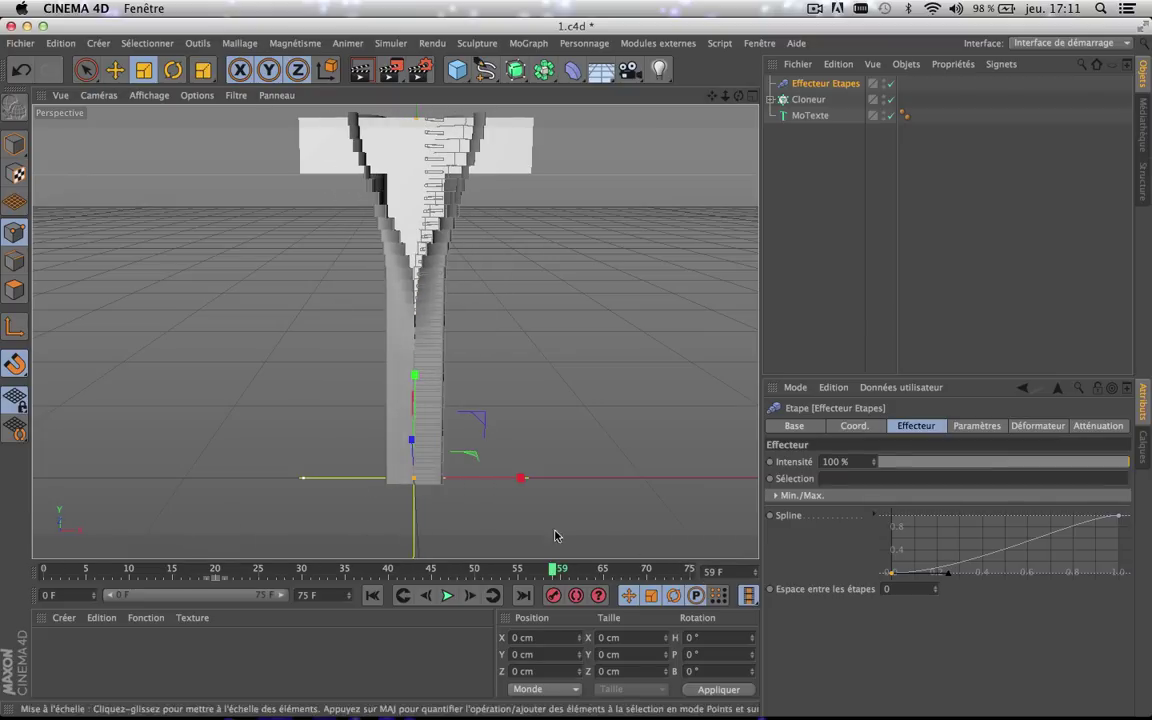
- Review the Step effector's parameters, deselect it and scrub to frame 75 to preview the end of the animation
click(977, 426)
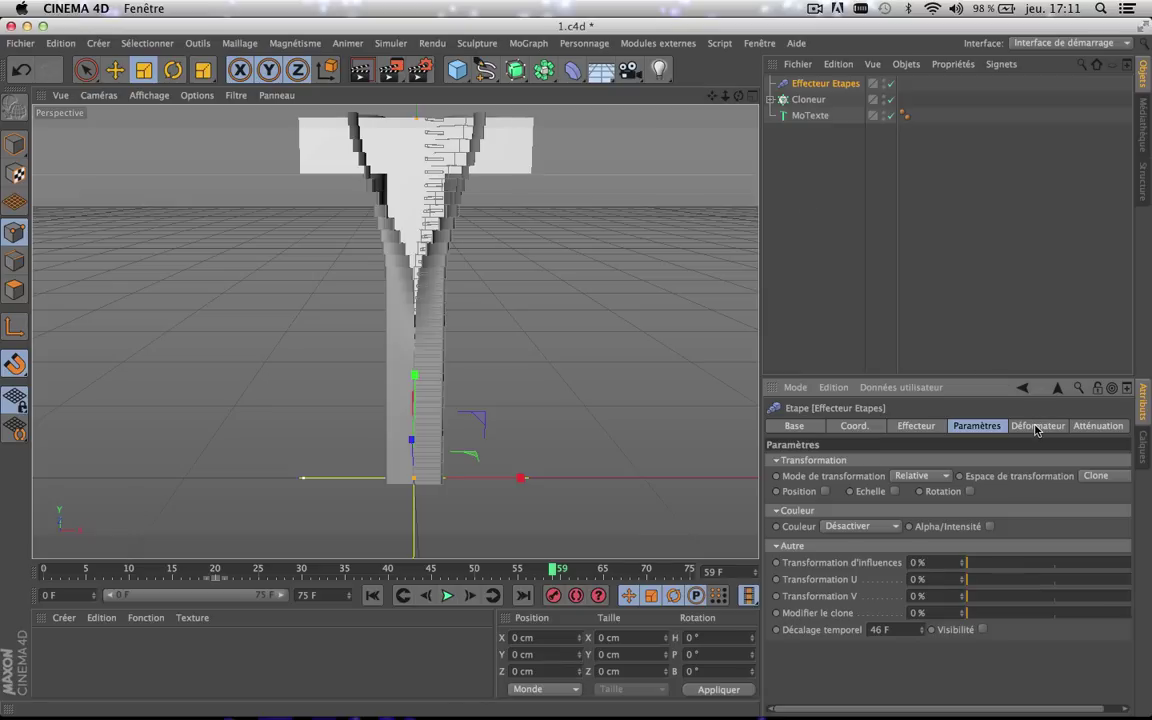
click(828, 240)
drag(420, 562, 754, 547)
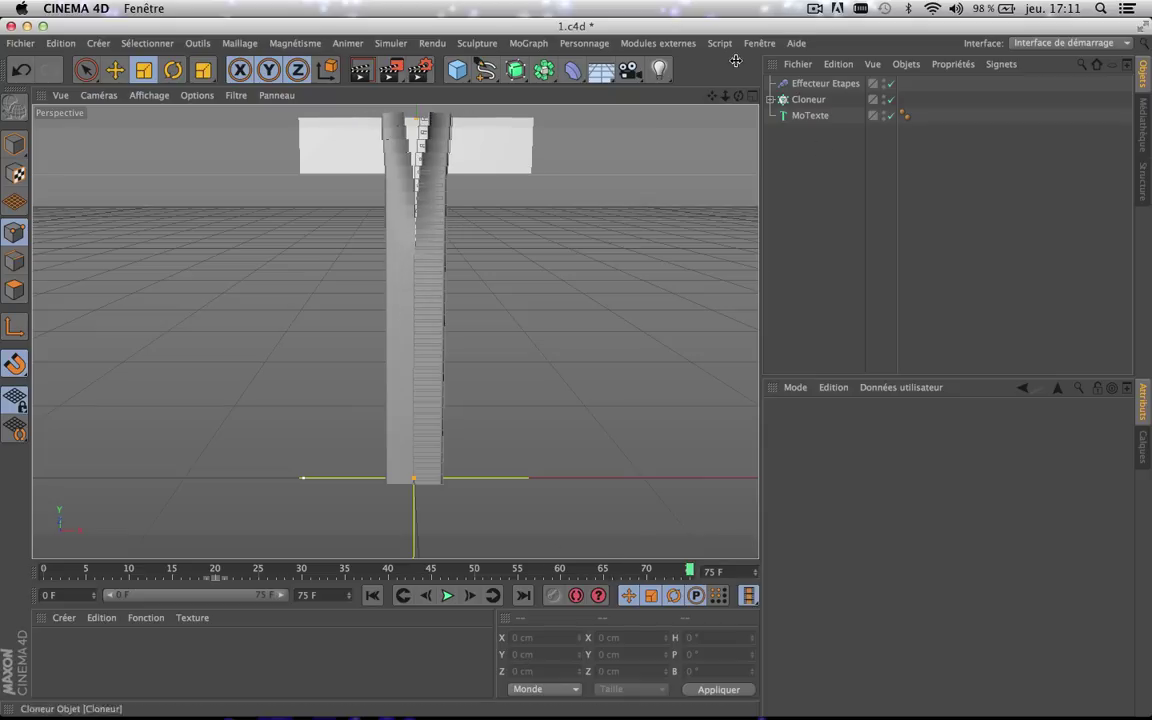
- Expand the Cloneur hierarchy down to the rectangle and spline, and disable the MoTexte object
click(771, 99)
click(779, 115)
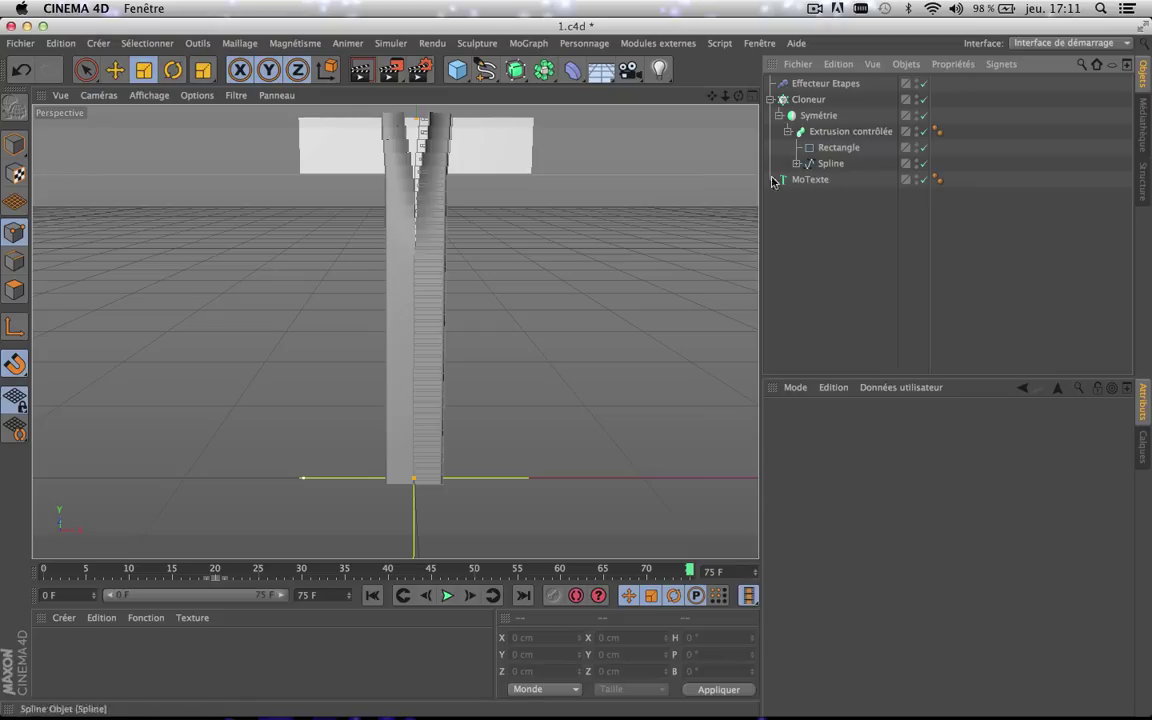
click(924, 180)
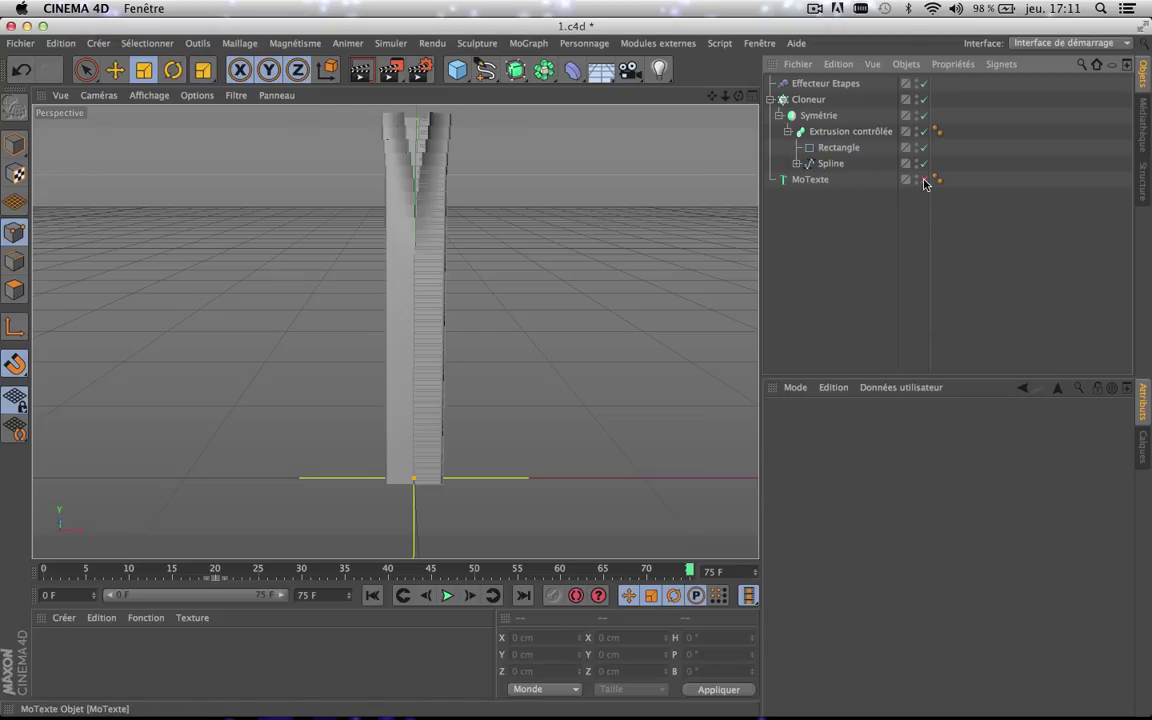
click(924, 180)
click(924, 180)
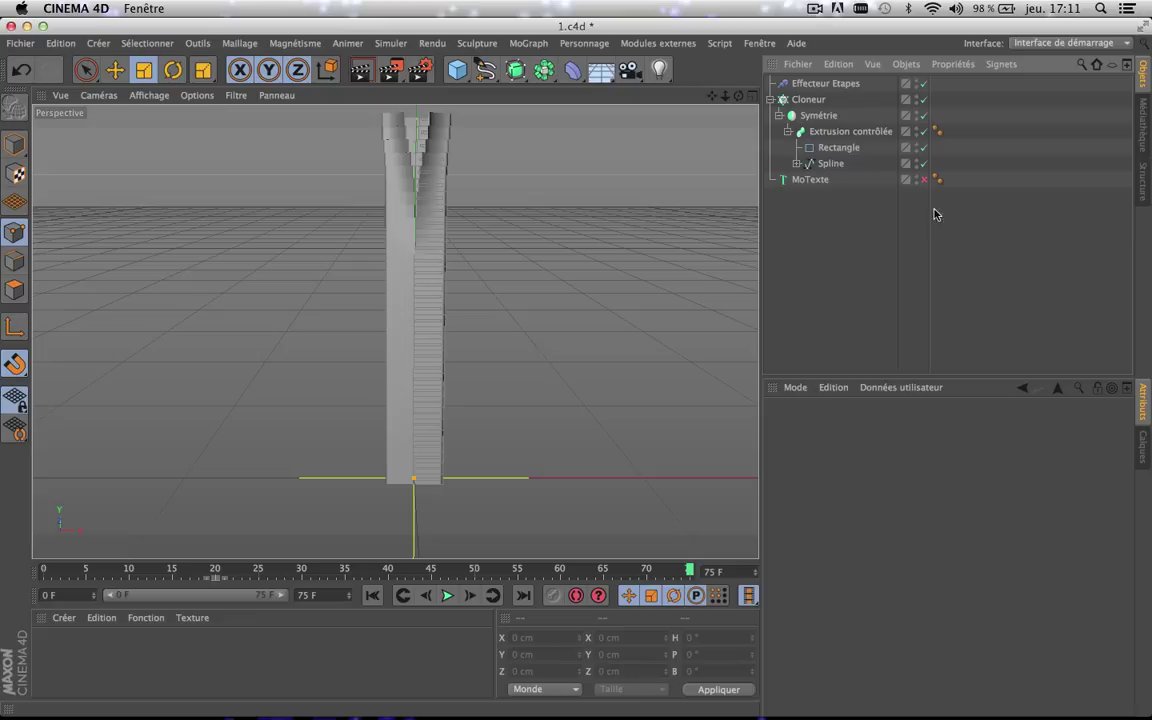
- Keyframe the Extrusion contrôlée's Croissance (début) at 100 % on frame 0
click(836, 137)
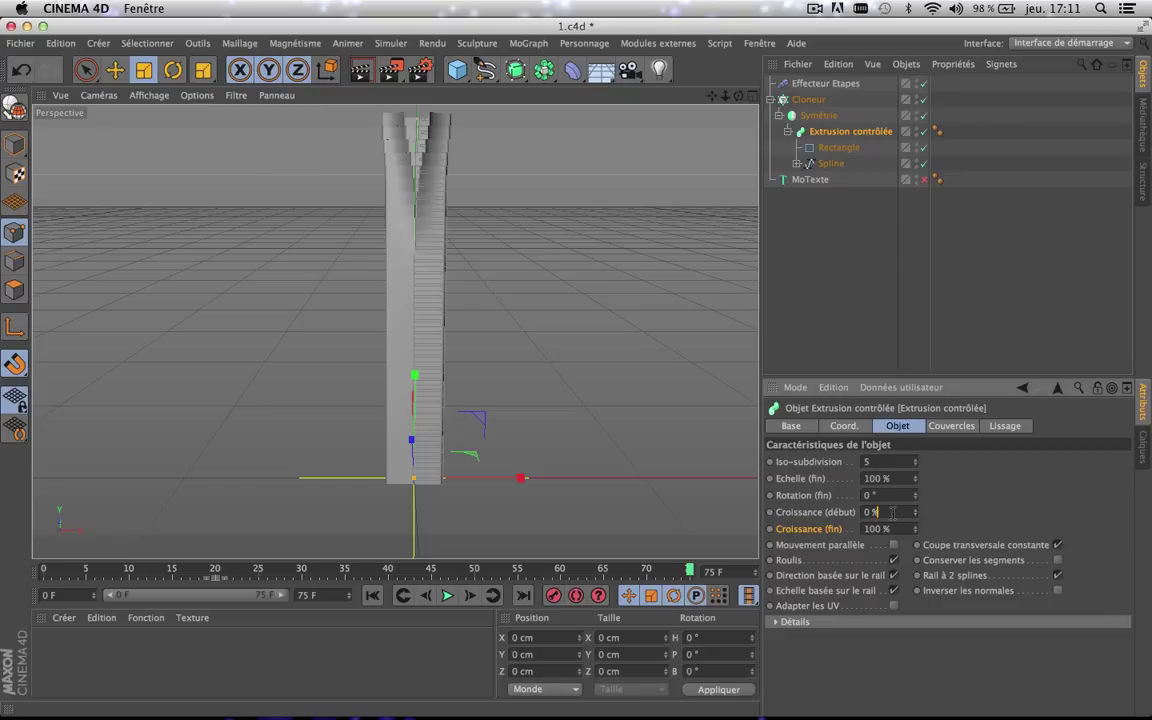
drag(402, 570, 3, 548)
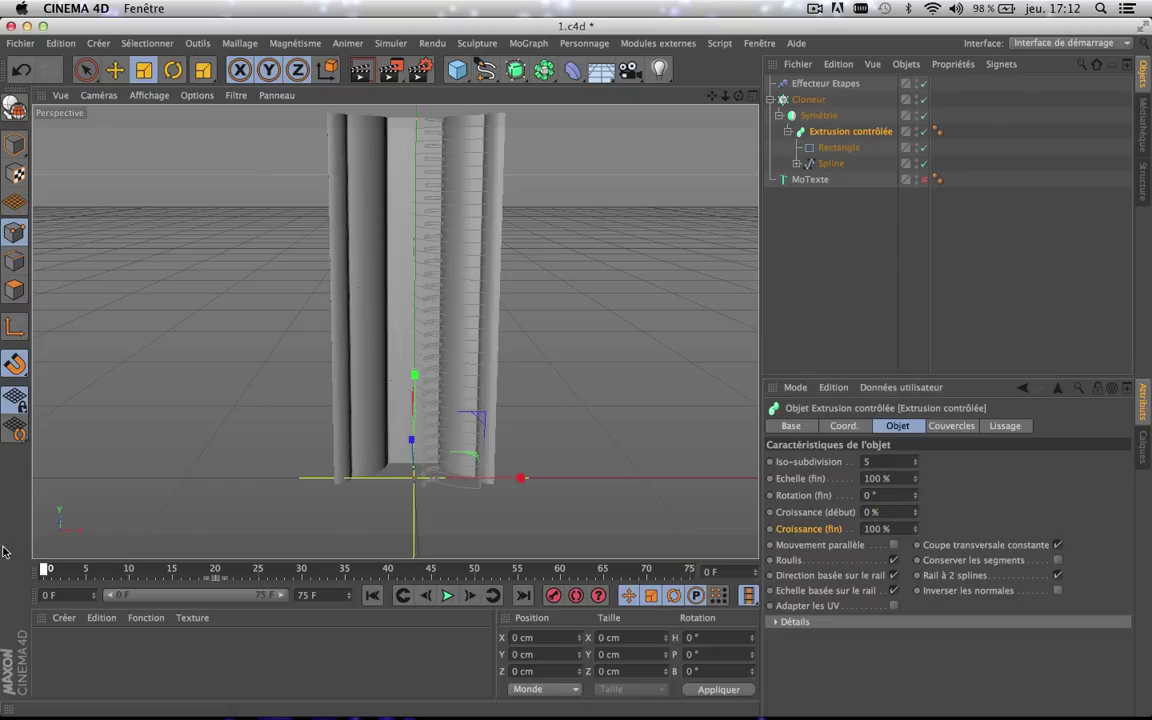
click(896, 512)
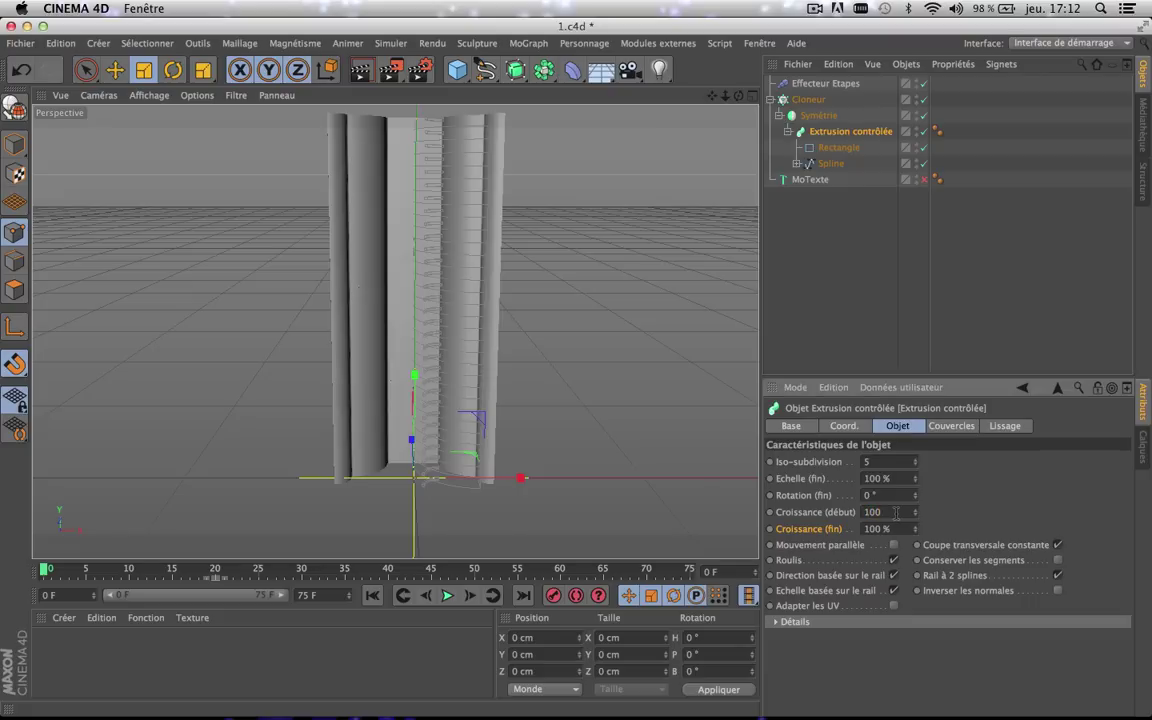
key(Return)
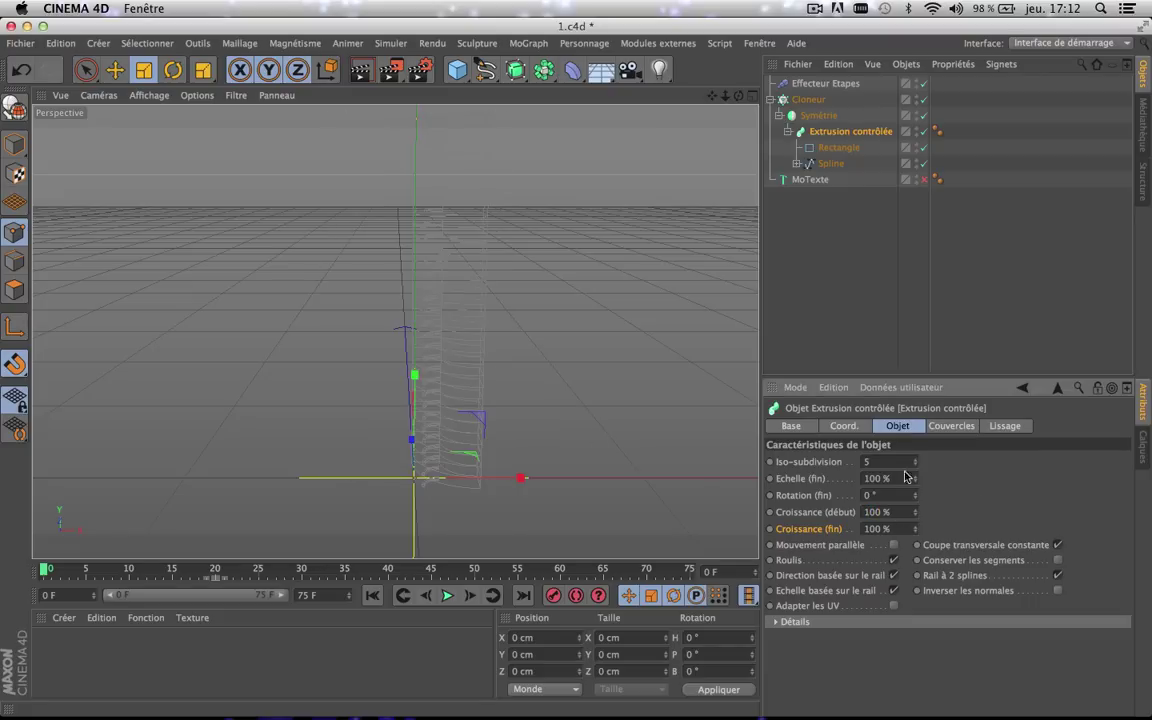
ctrl+click(769, 512)
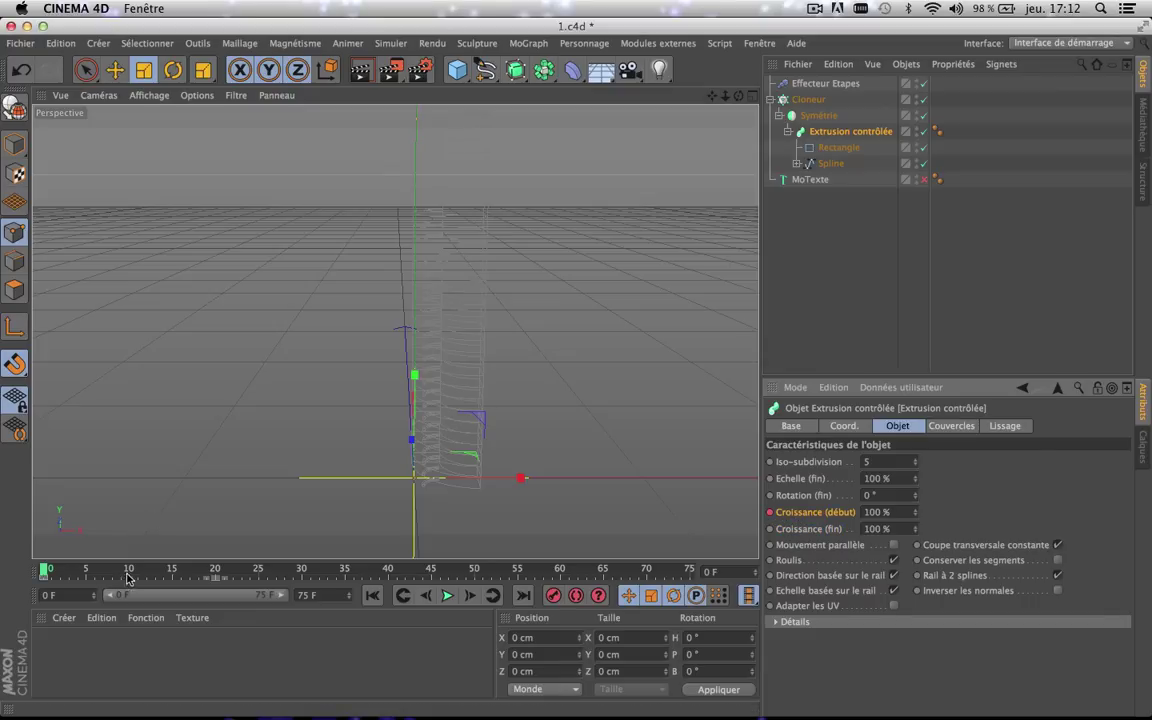
- Keyframe the Extrusion contrôlée's Croissance (début) at 0 % on frame 15
click(158, 570)
drag(158, 570, 175, 570)
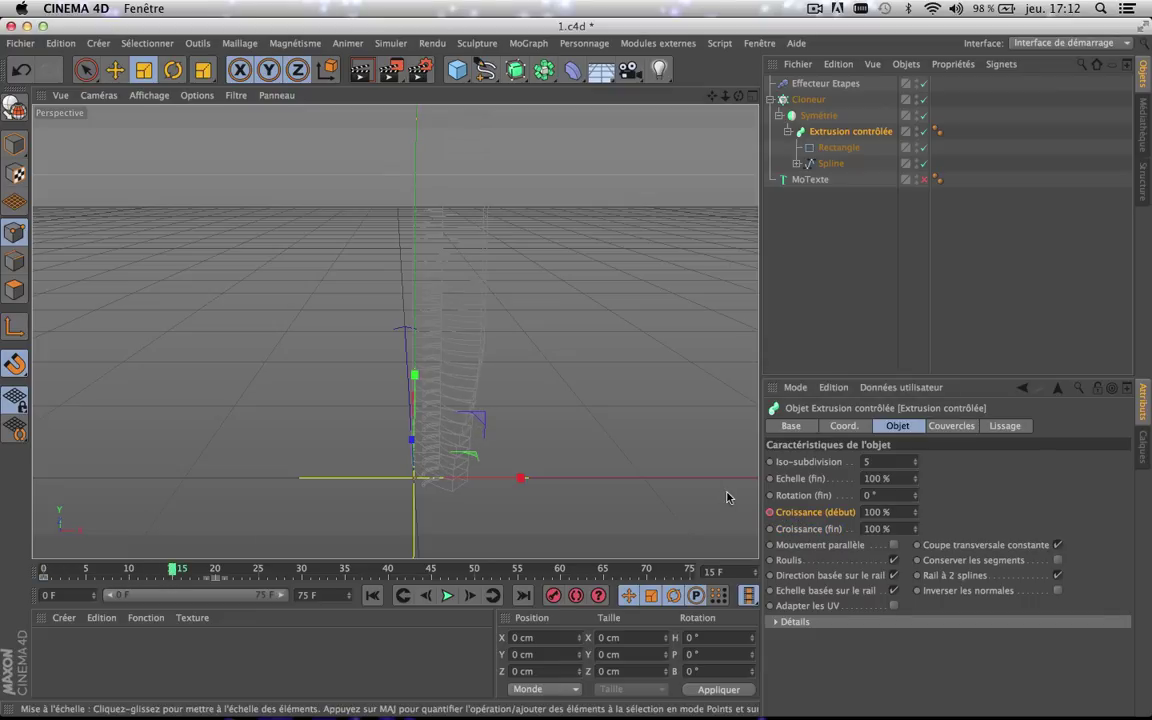
click(897, 511)
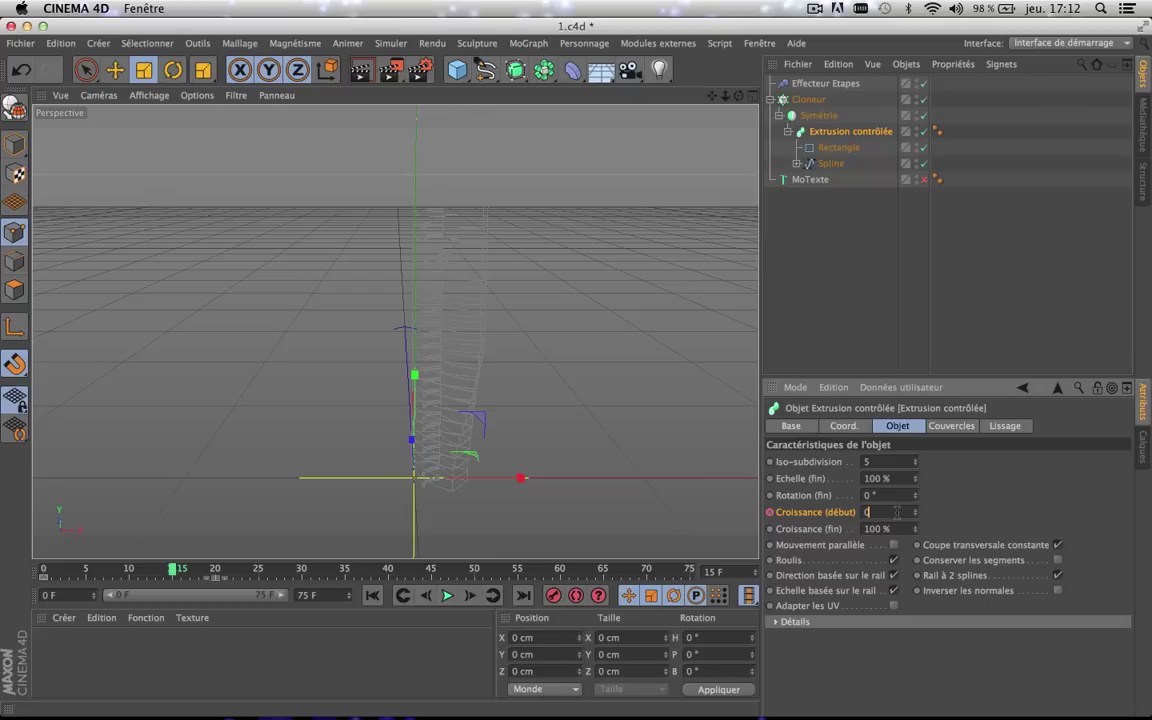
text(0)
key(Return)
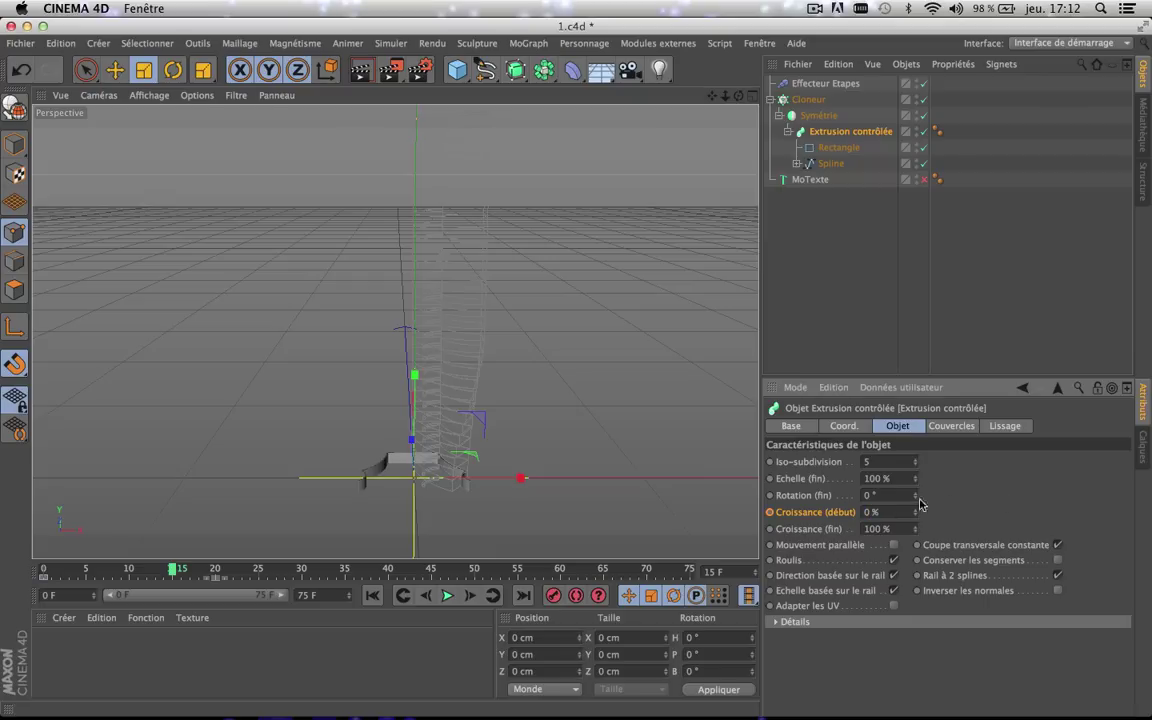
click(771, 512)
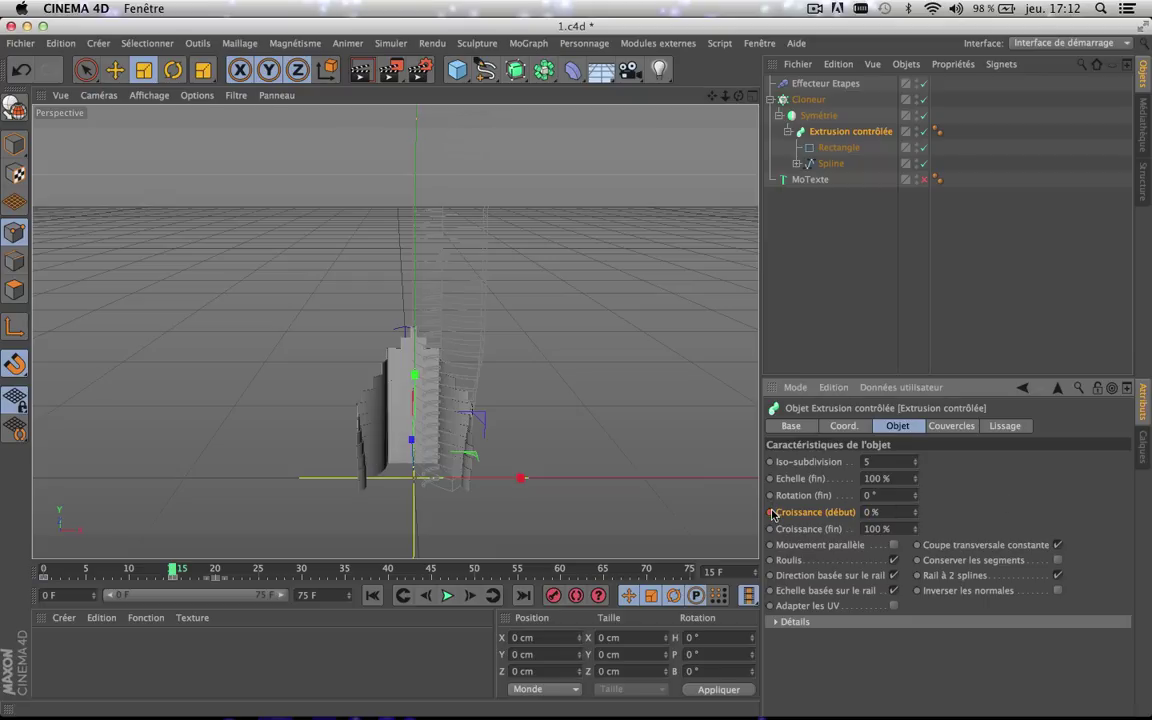
- Scrub through the growth animation, then set the Extrusion contrôlée's Echelle (fin) to 0 % and keyframe it on frame 0
drag(418, 570, 4, 576)
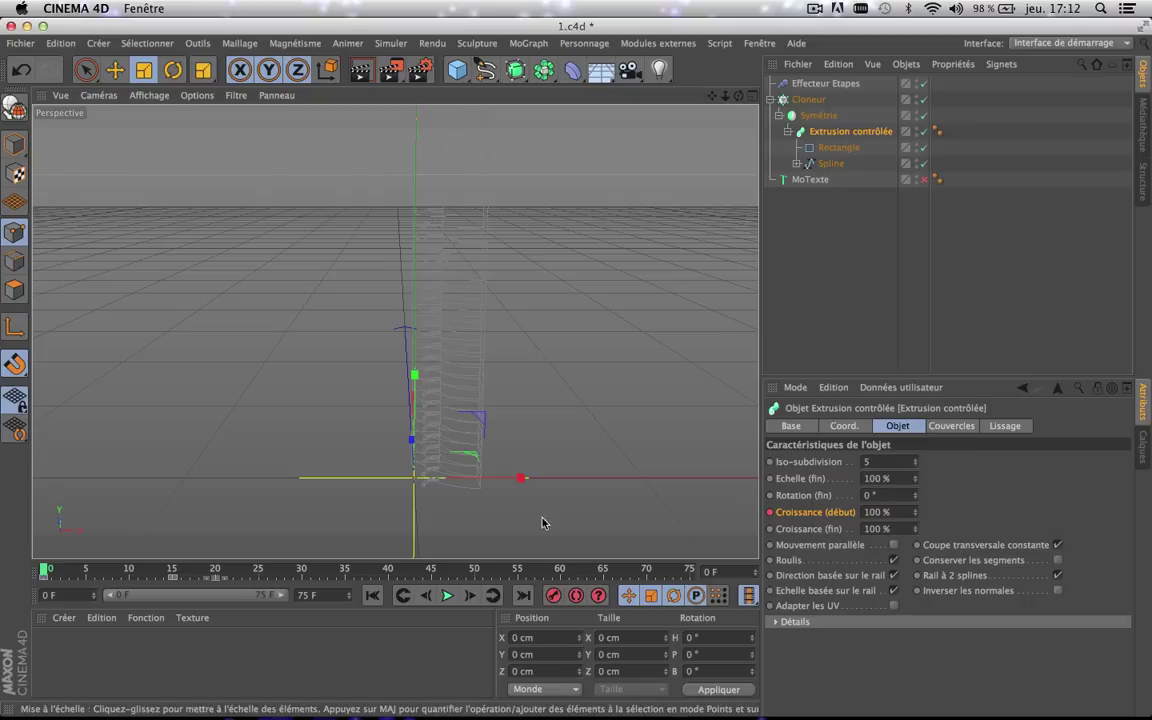
drag(405, 572, 458, 572)
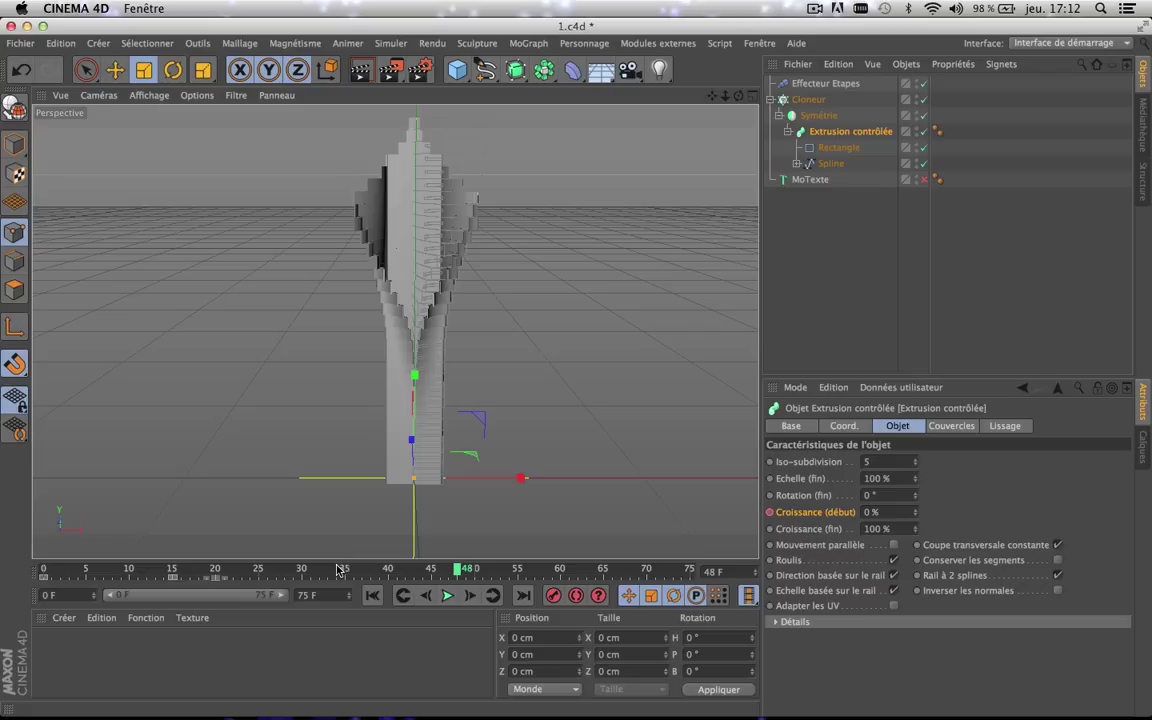
drag(340, 569, 44, 569)
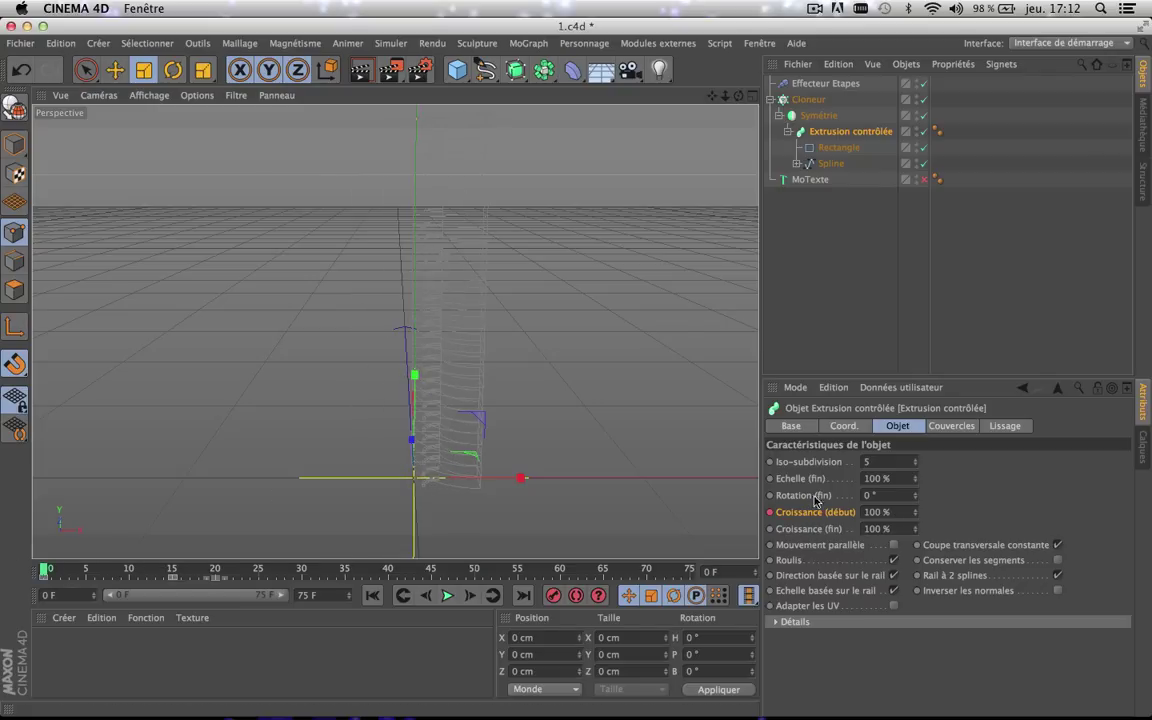
double_click(878, 478)
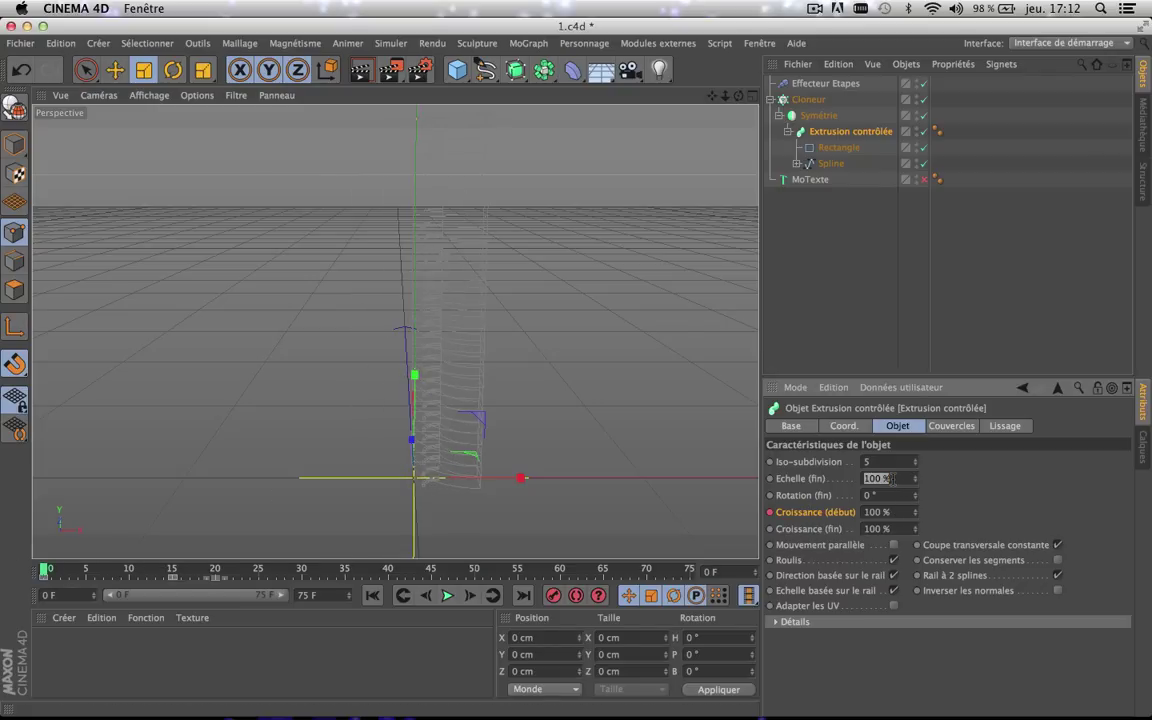
drag(288, 569, 322, 560)
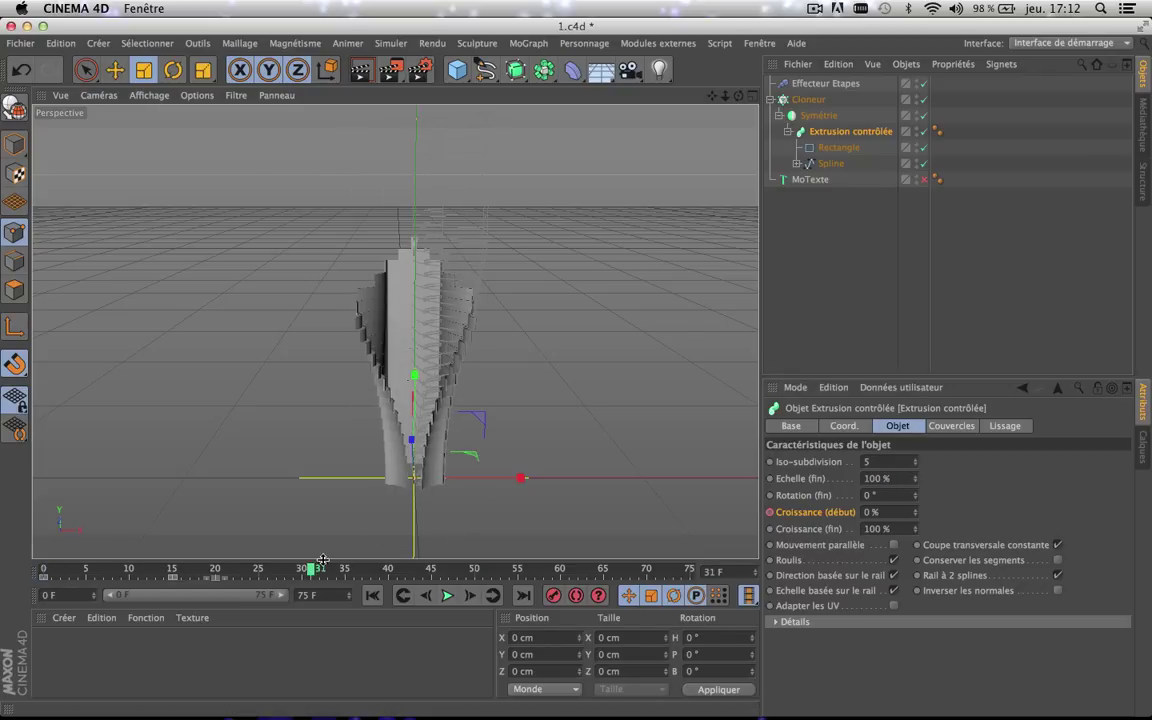
drag(915, 479, 915, 573)
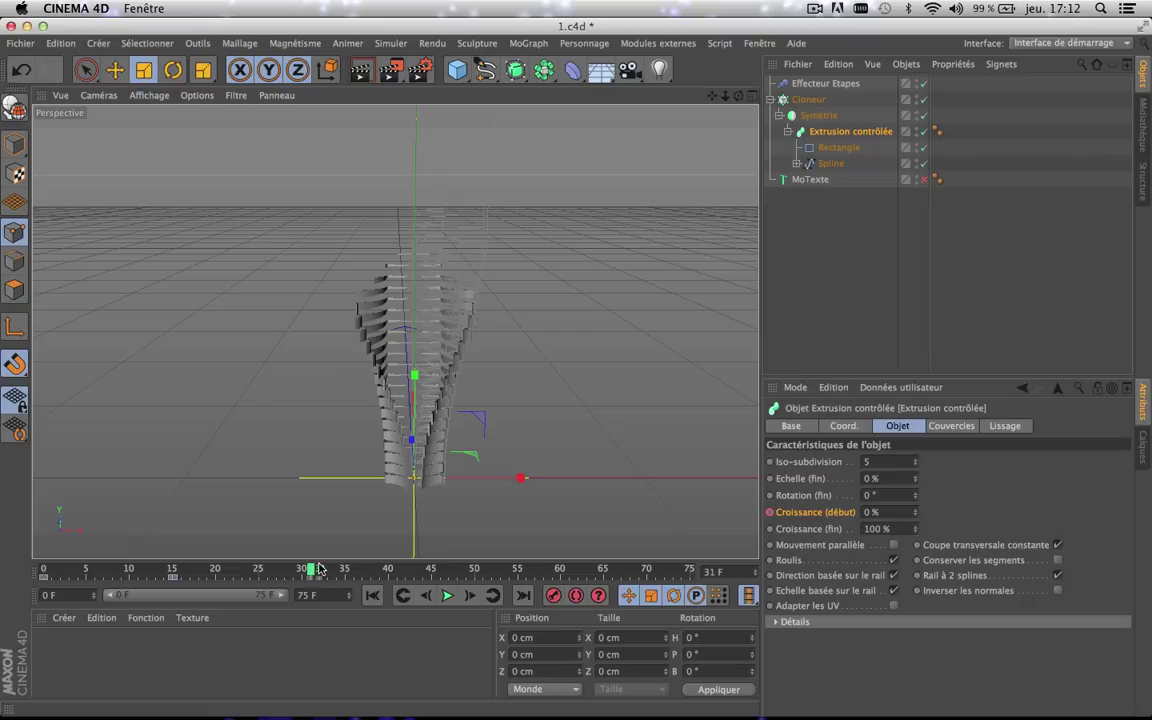
drag(311, 570, 5, 553)
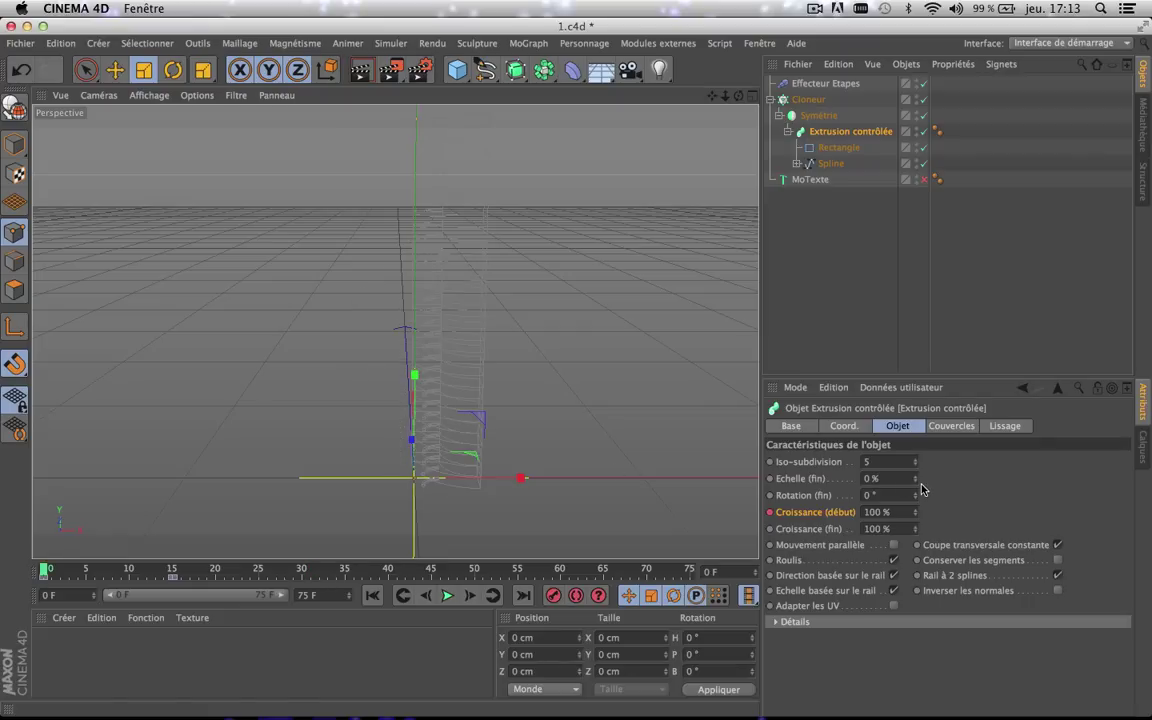
click(771, 481)
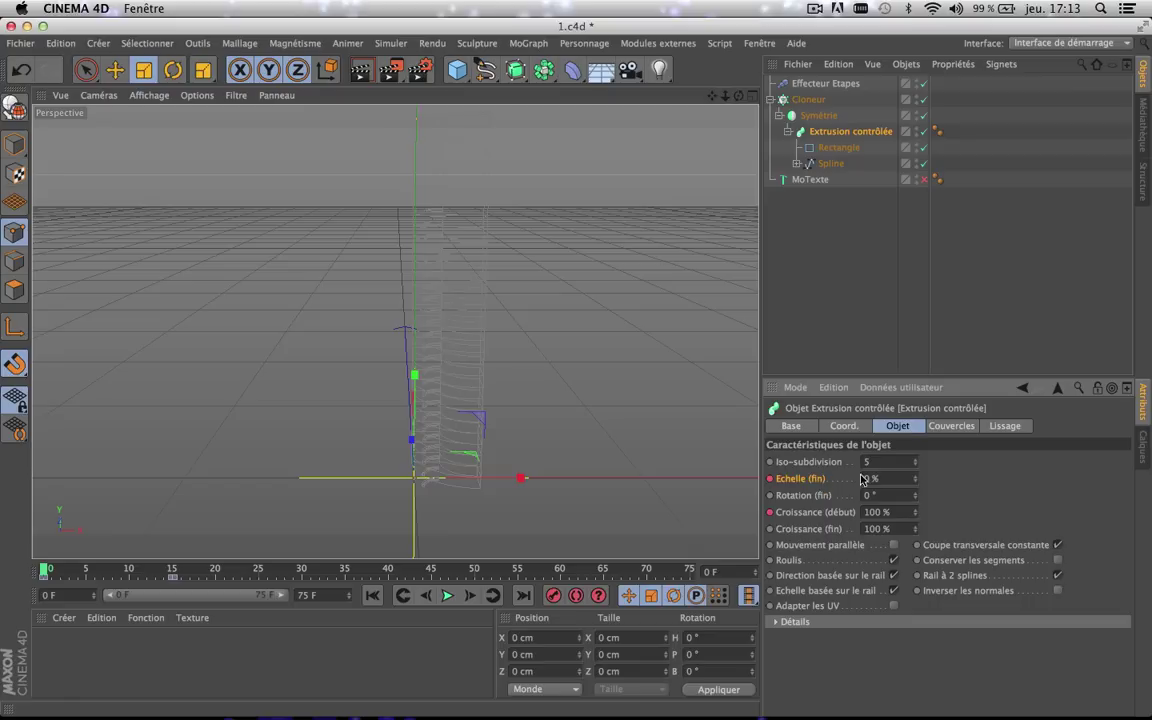
- Keyframe the Extrusion contrôlée's Echelle (fin) at 100 % on frame 25 and scrub to frame 36 to check the animation
drag(175, 568, 308, 571)
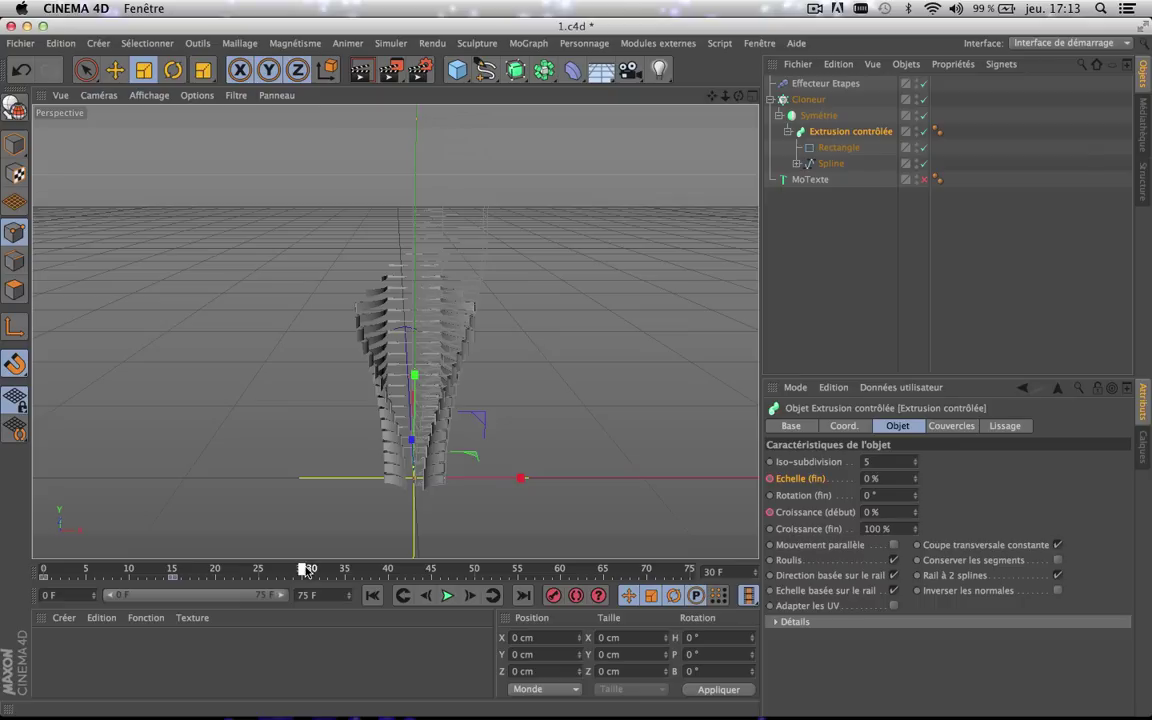
drag(308, 570, 261, 572)
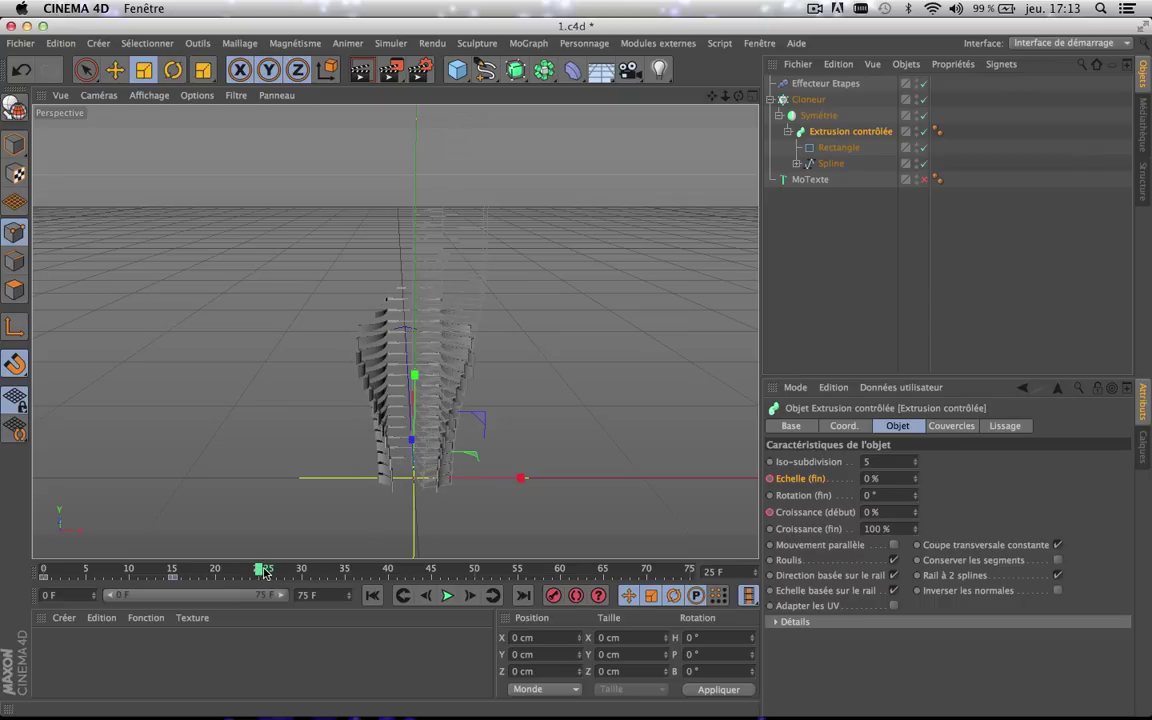
click(907, 478)
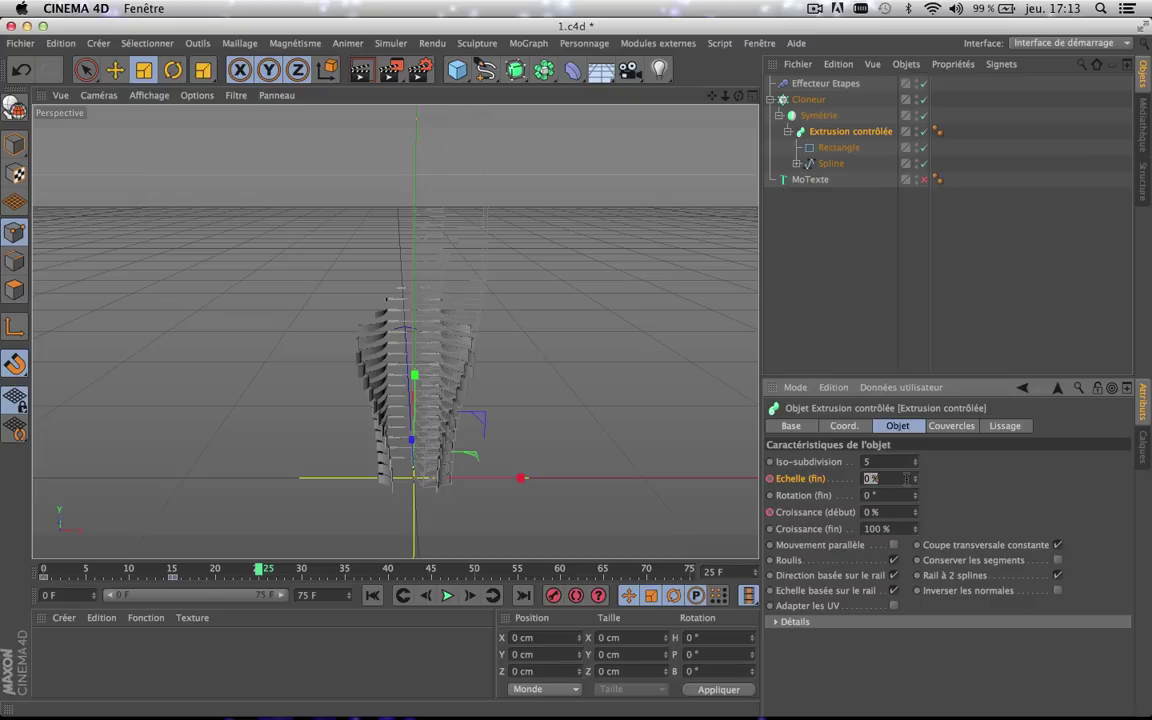
text(100)
key(Return)
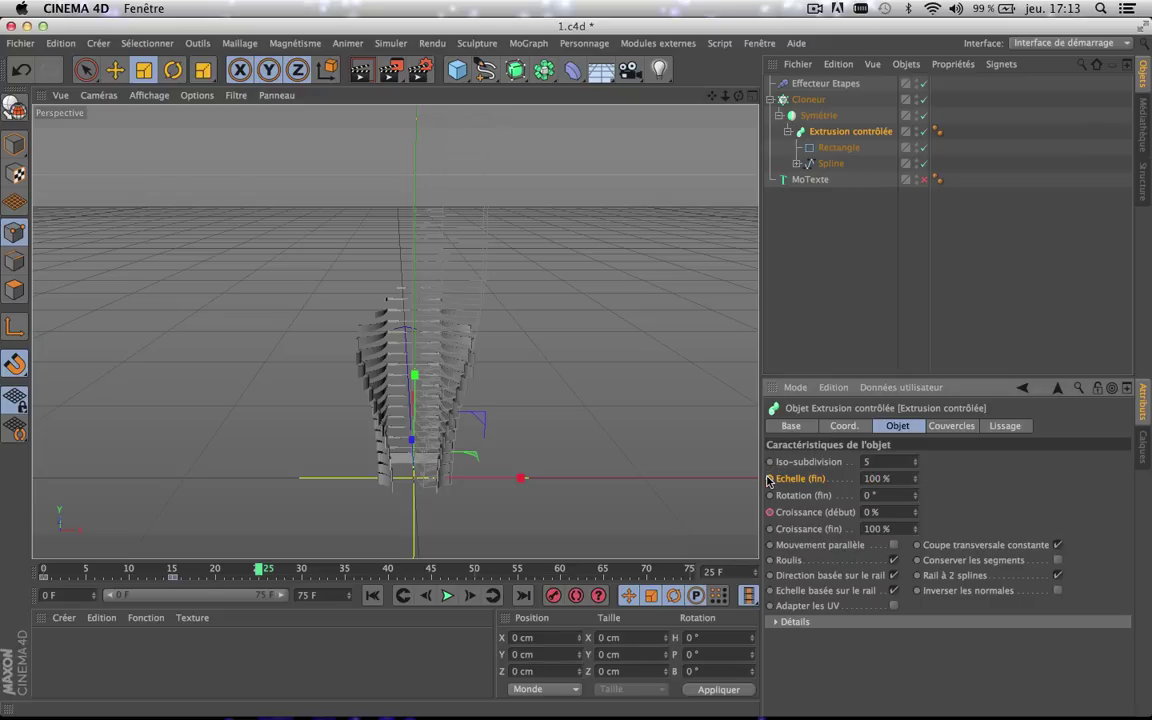
scroll(432, 470, up, 5)
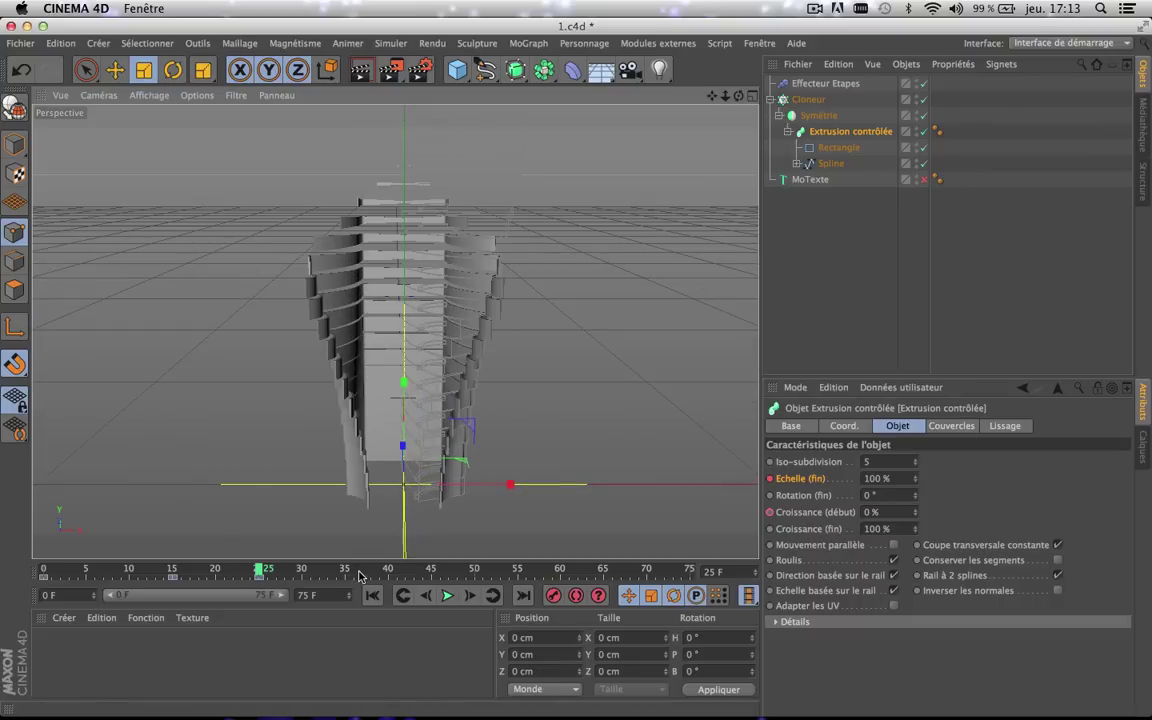
drag(262, 570, 355, 632)
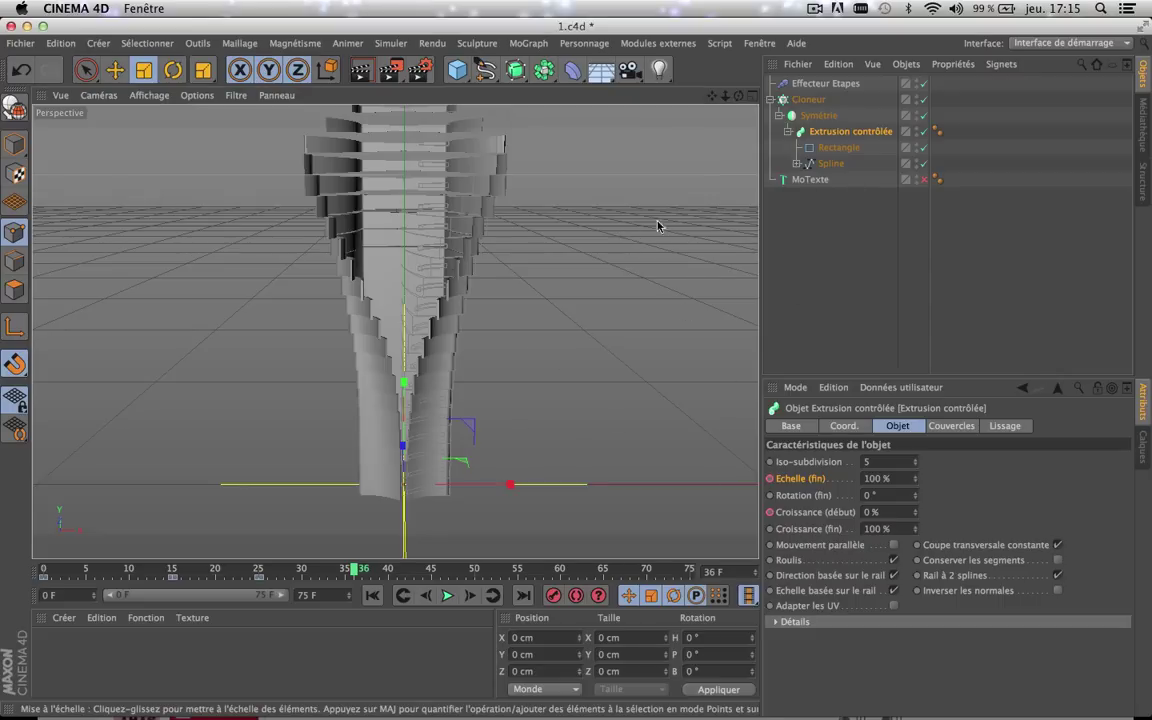
- Collapse the Cloneur hierarchy and duplicate the Cloneur in the object list
click(772, 100)
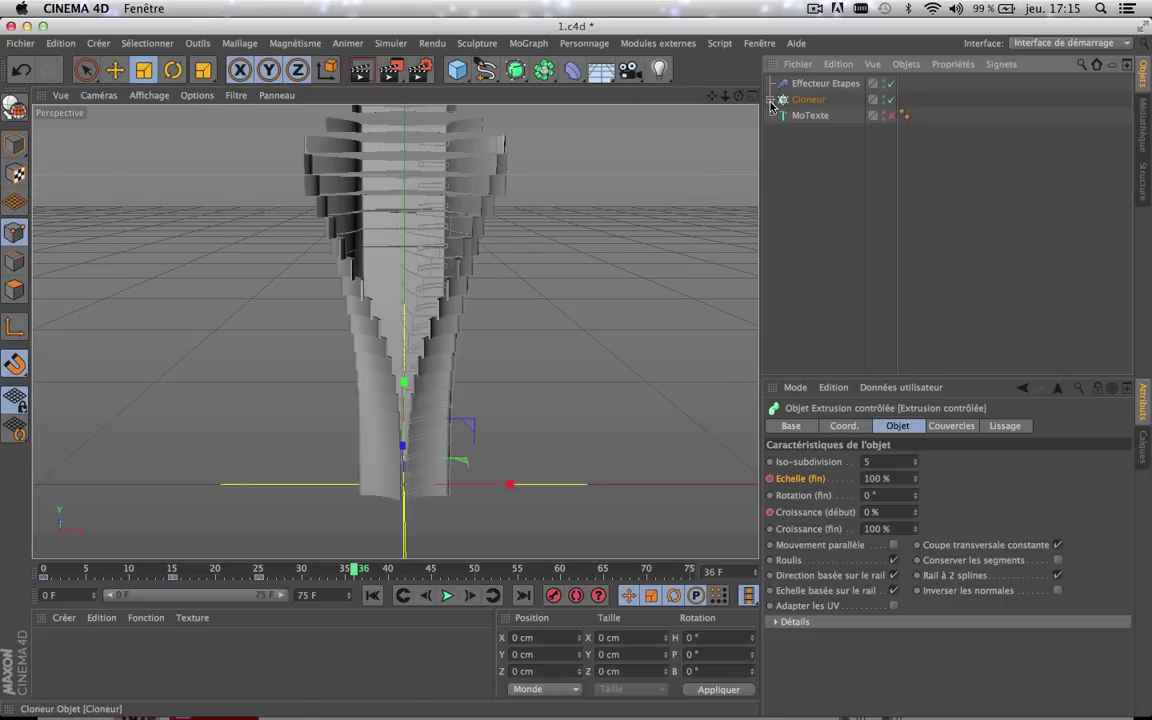
mouse_move(738, 96)
mouse_down()
mouse_move(738, 40)
mouse_move(712, 60)
mouse_move(712, 10)
mouse_move(712, 46)
mouse_move(737, 50)
mouse_move(737, 20)
mouse_move(707, 12)
mouse_move(712, 45)
mouse_move(720, 12)
mouse_up()
scroll(395, 159, up, 3)
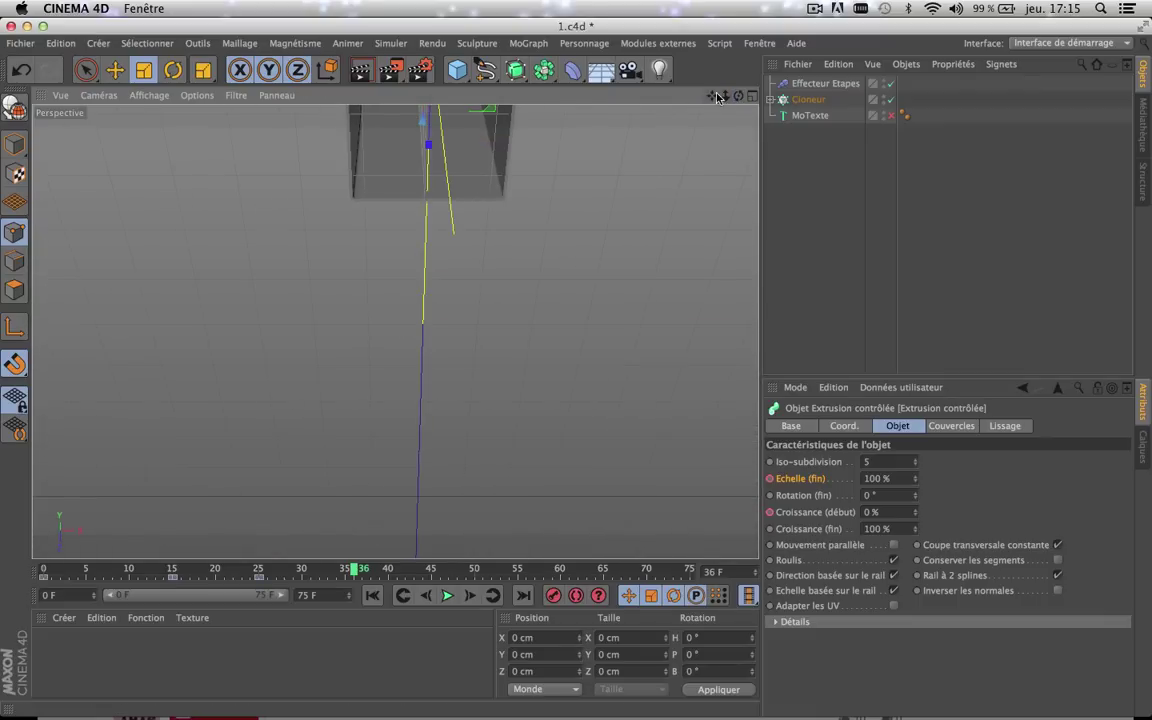
drag(712, 96, 714, 318)
scroll(409, 364, up, 5)
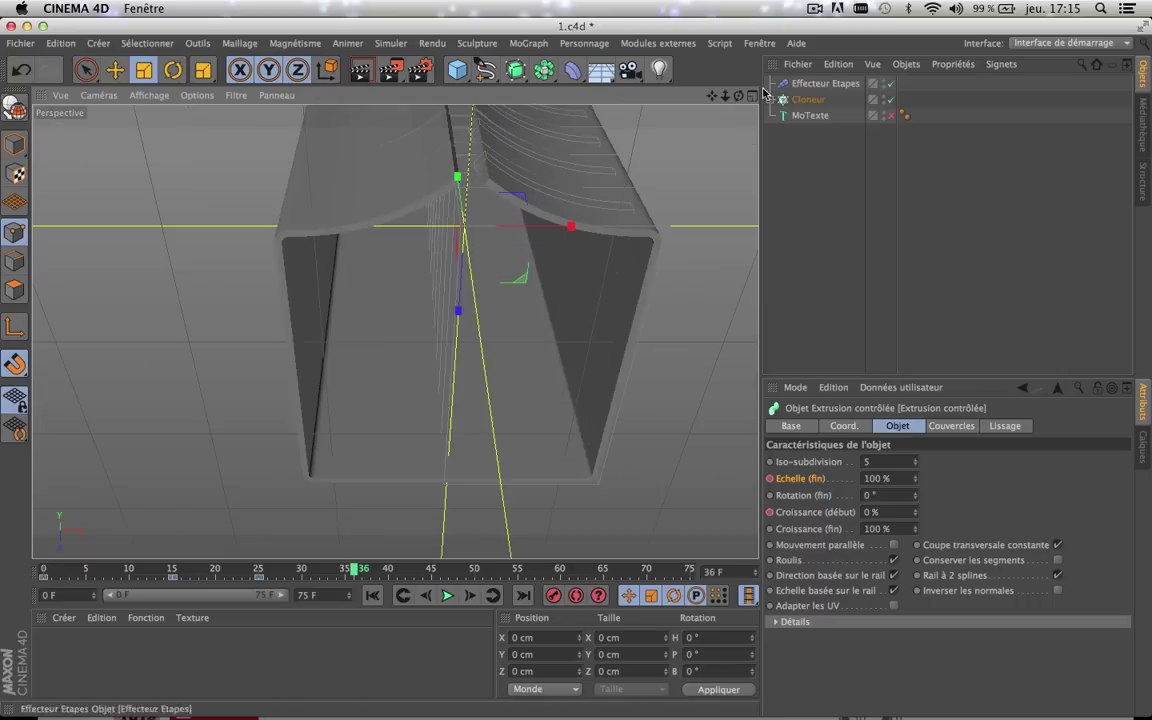
drag(738, 96, 738, 50)
drag(712, 96, 650, 20)
drag(738, 96, 738, 122)
scroll(548, 257, down, 5)
scroll(548, 257, up, 2)
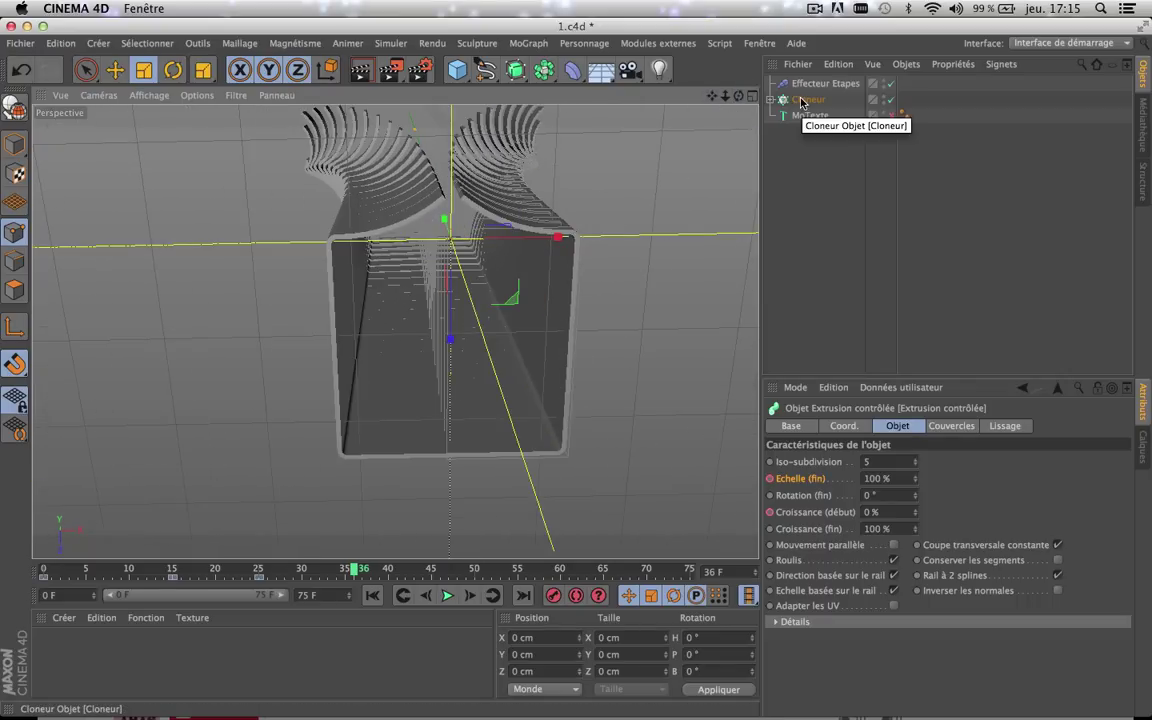
ctrl+drag(803, 103, 812, 97)
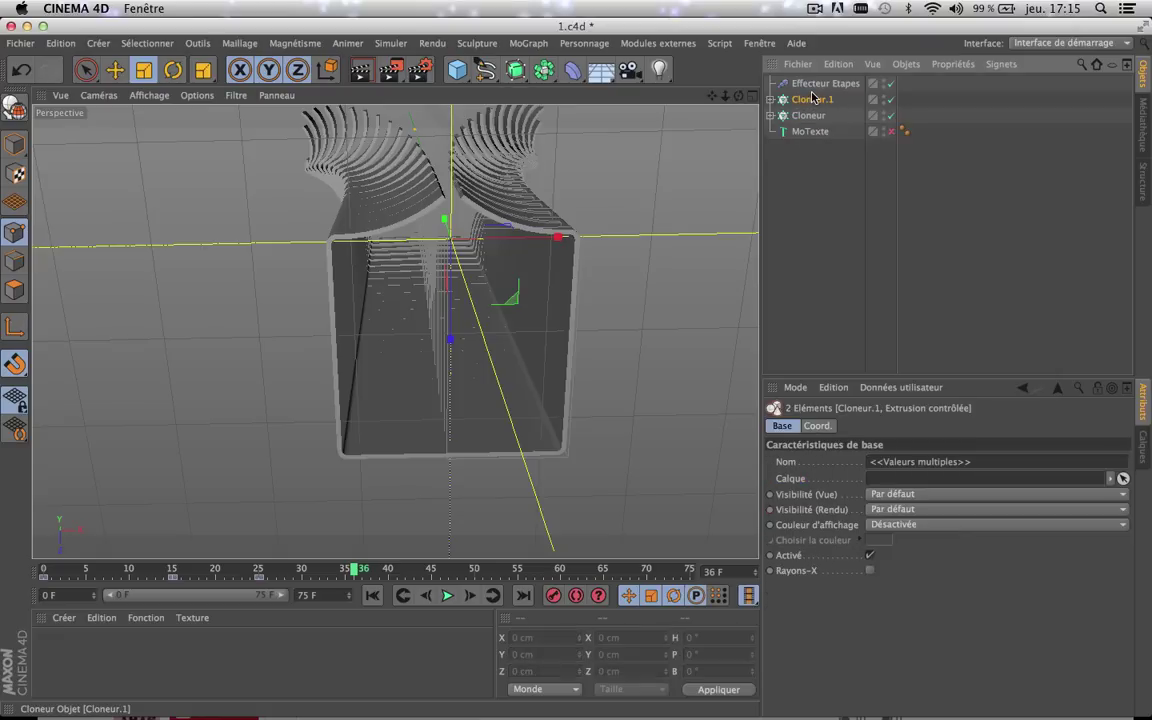
- Scale the duplicated cloner up slightly so it surrounds the original as an outer shell, and show all four views
click(143, 69)
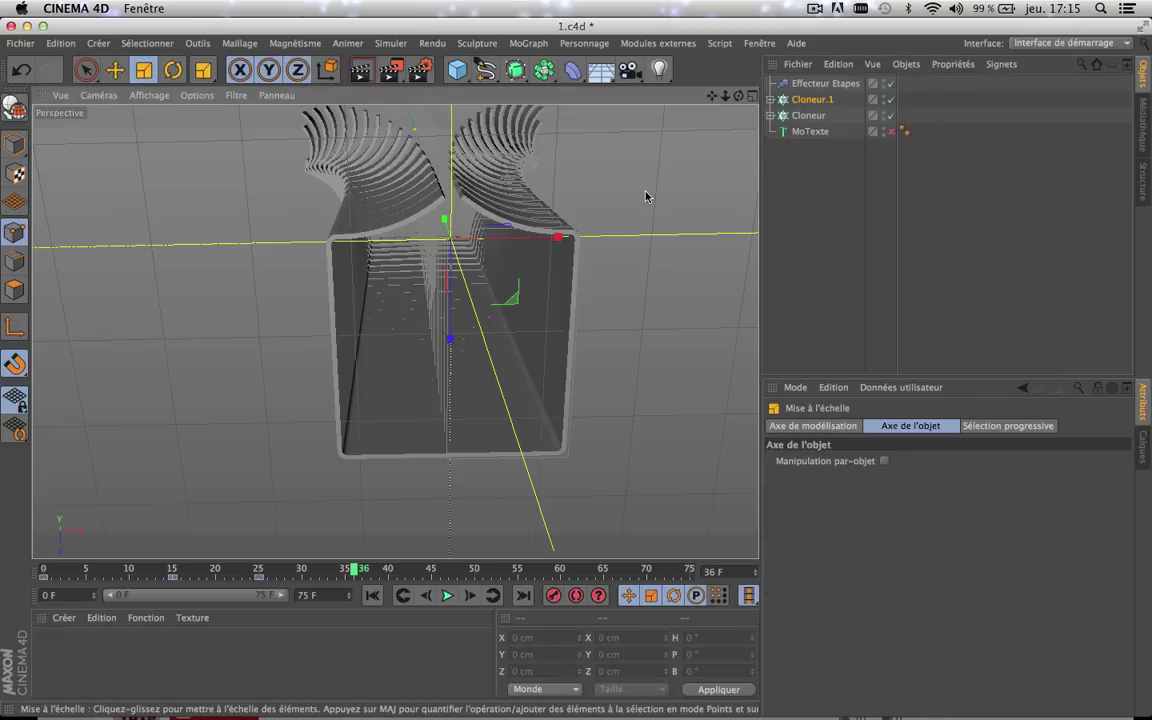
drag(648, 195, 653, 192)
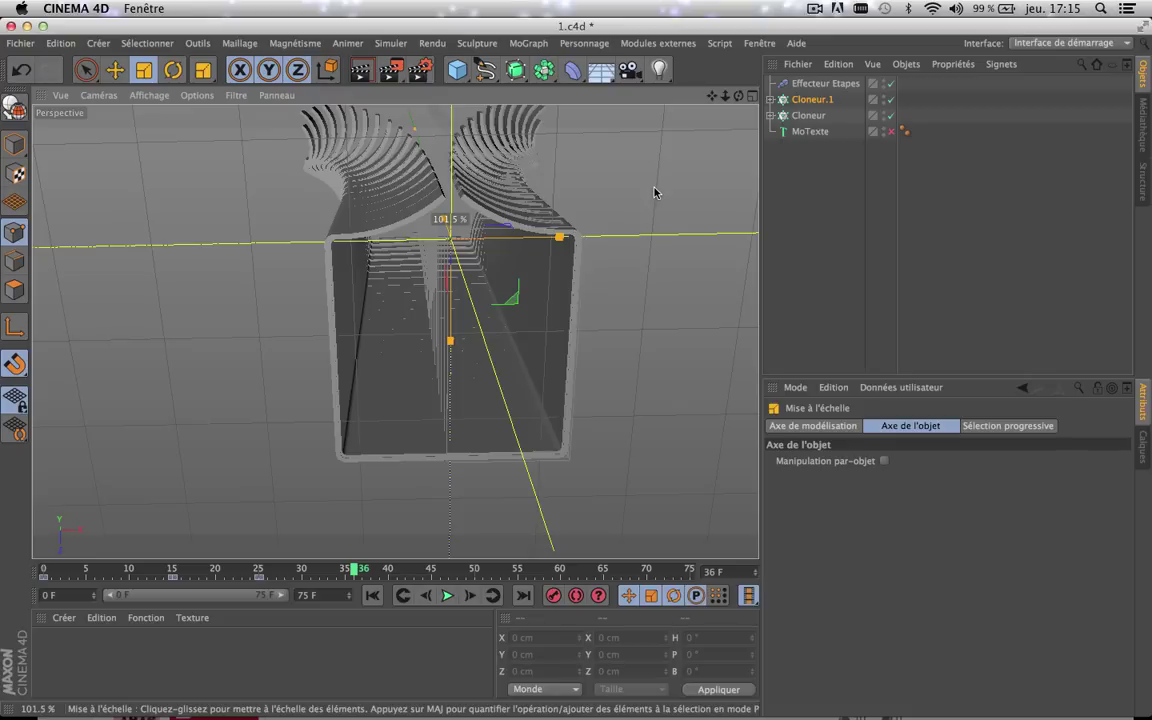
mouse_move(655, 192)
mouse_down()
mouse_move(712, 172)
mouse_move(689, 190)
mouse_up()
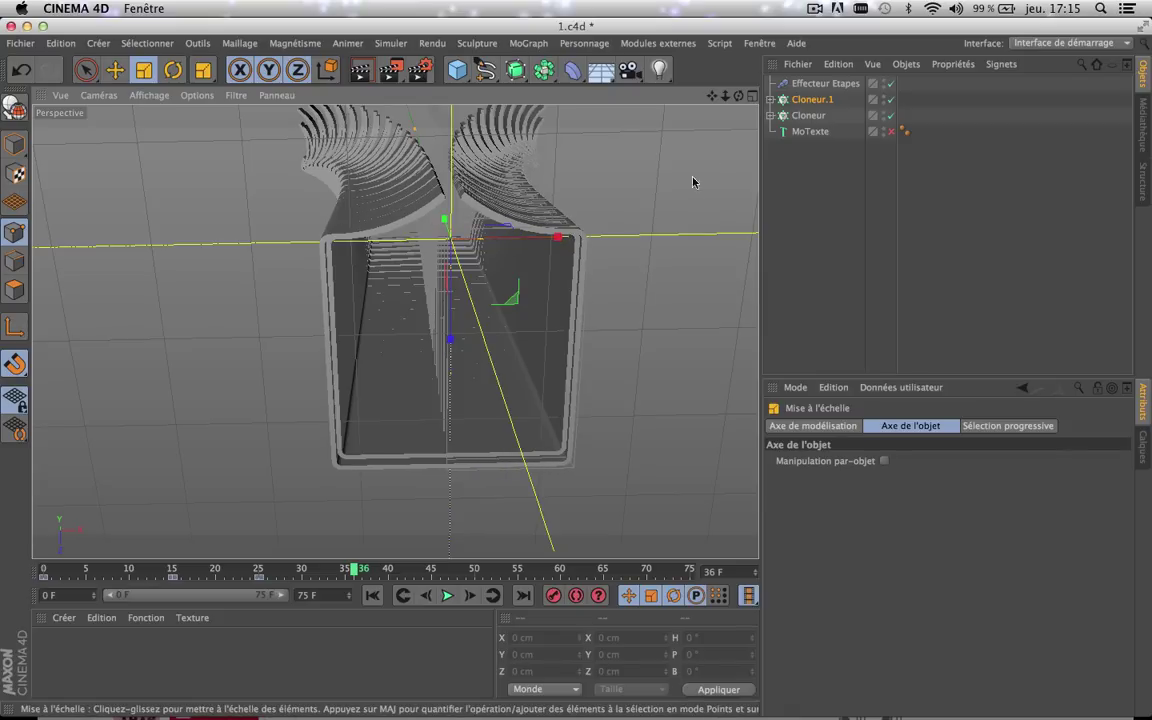
click(751, 96)
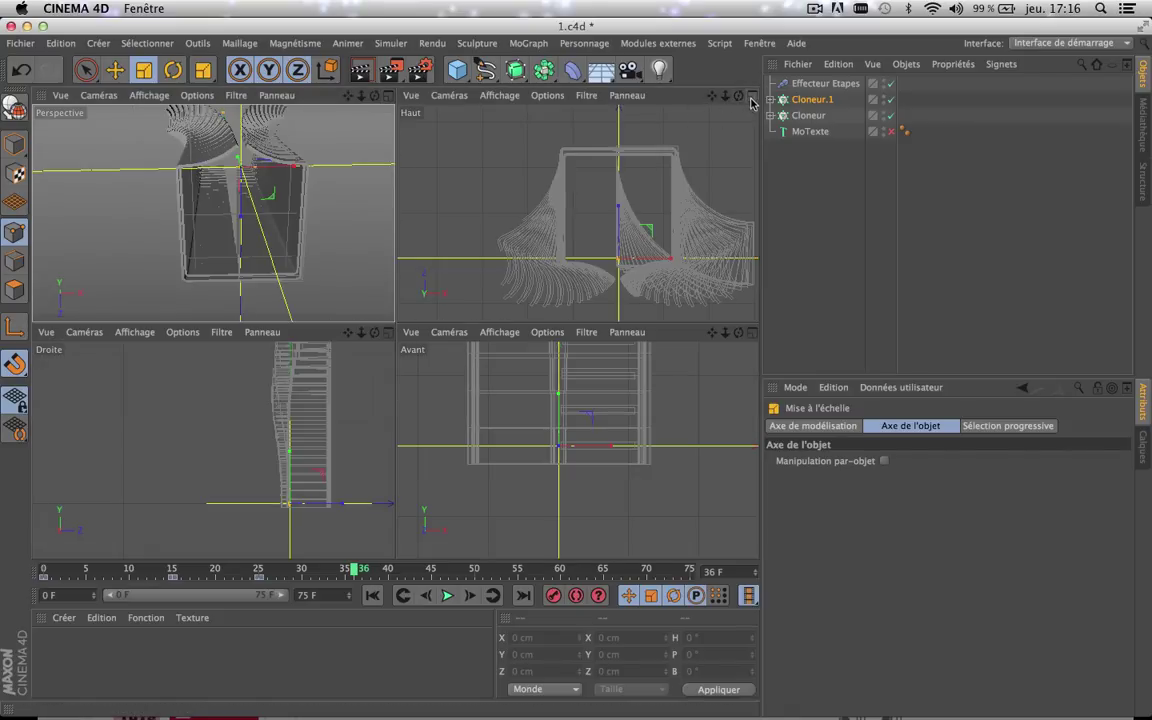
- Try to shift the enlarged duplicate cloner along Z in the top view to align it with the original, and undo its changes
click(751, 97)
scroll(365, 226, up, 3)
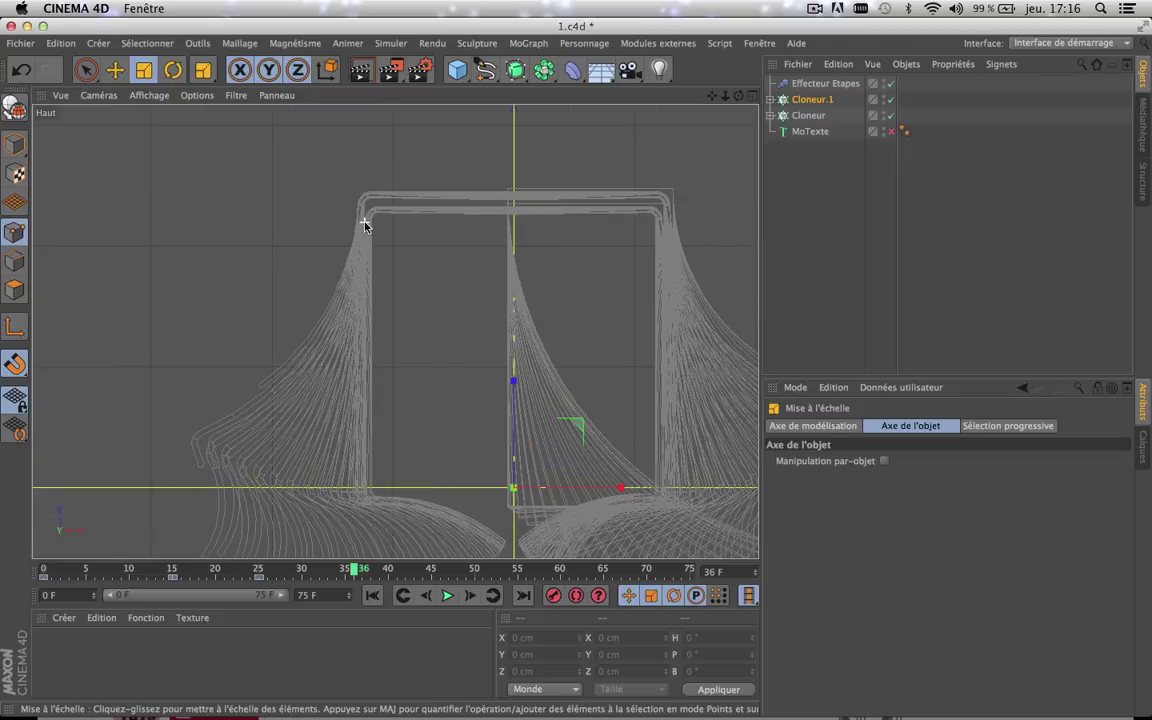
click(115, 78)
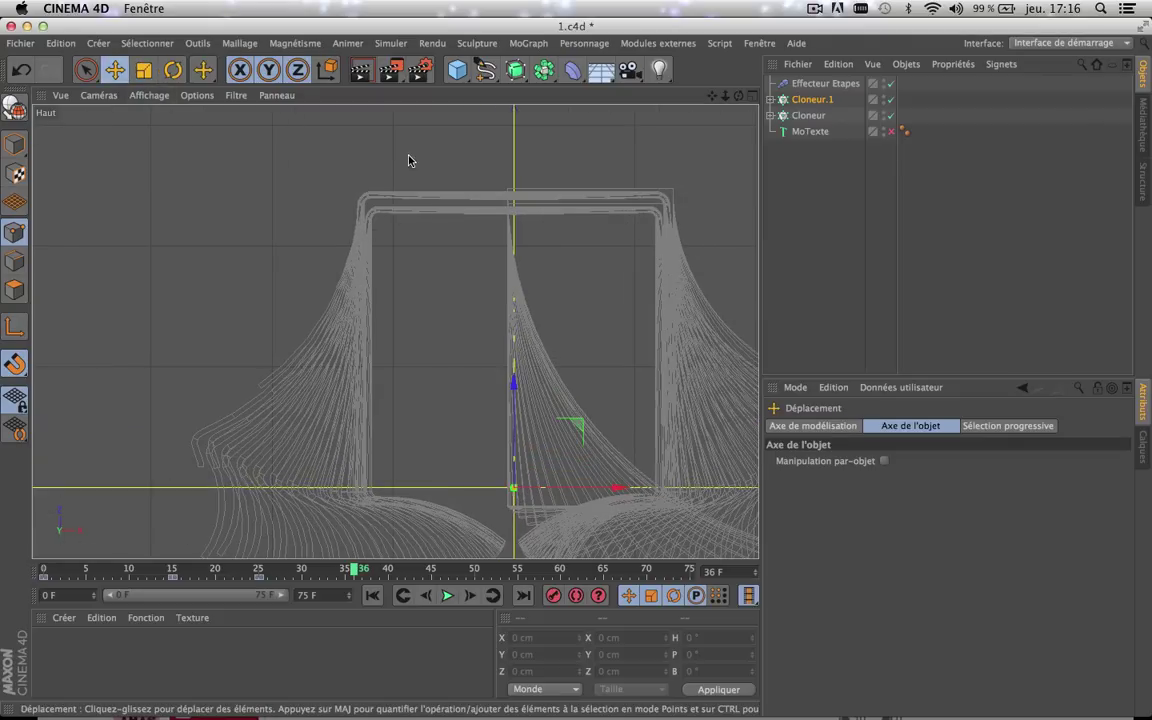
mouse_move(512, 384)
mouse_down()
mouse_move(514, 395)
mouse_move(514, 368)
mouse_move(512, 396)
mouse_move(512, 380)
mouse_up()
scroll(455, 393, down, 2)
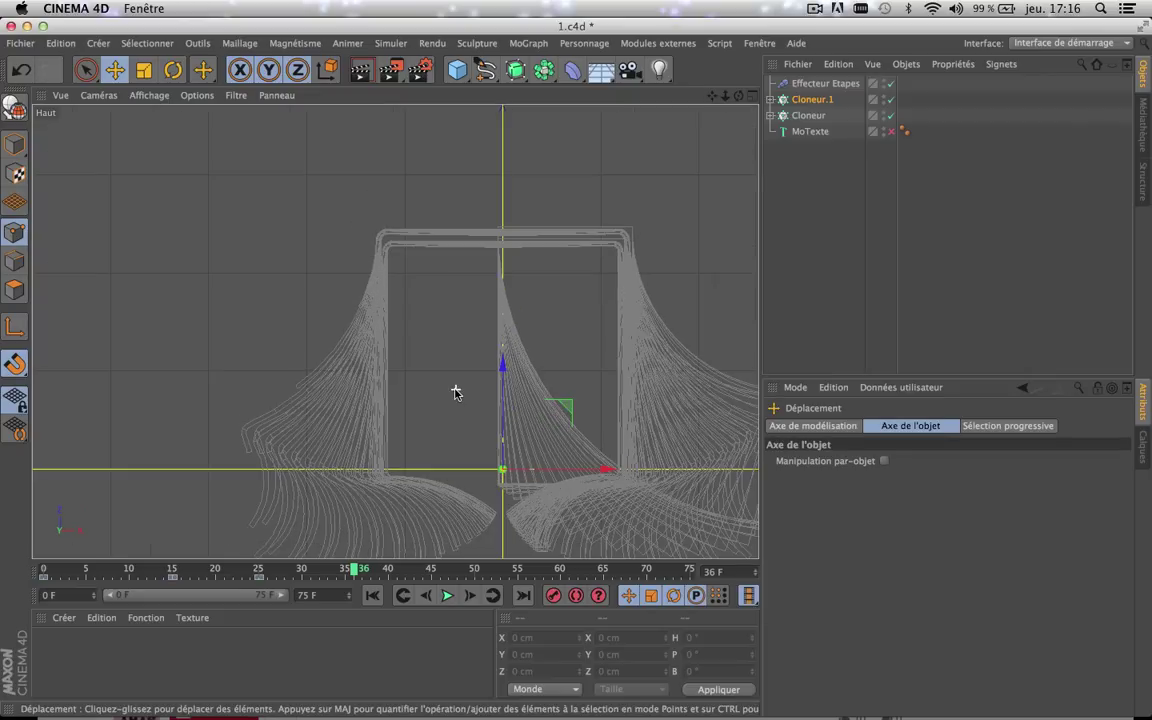
scroll(455, 393, up, 3)
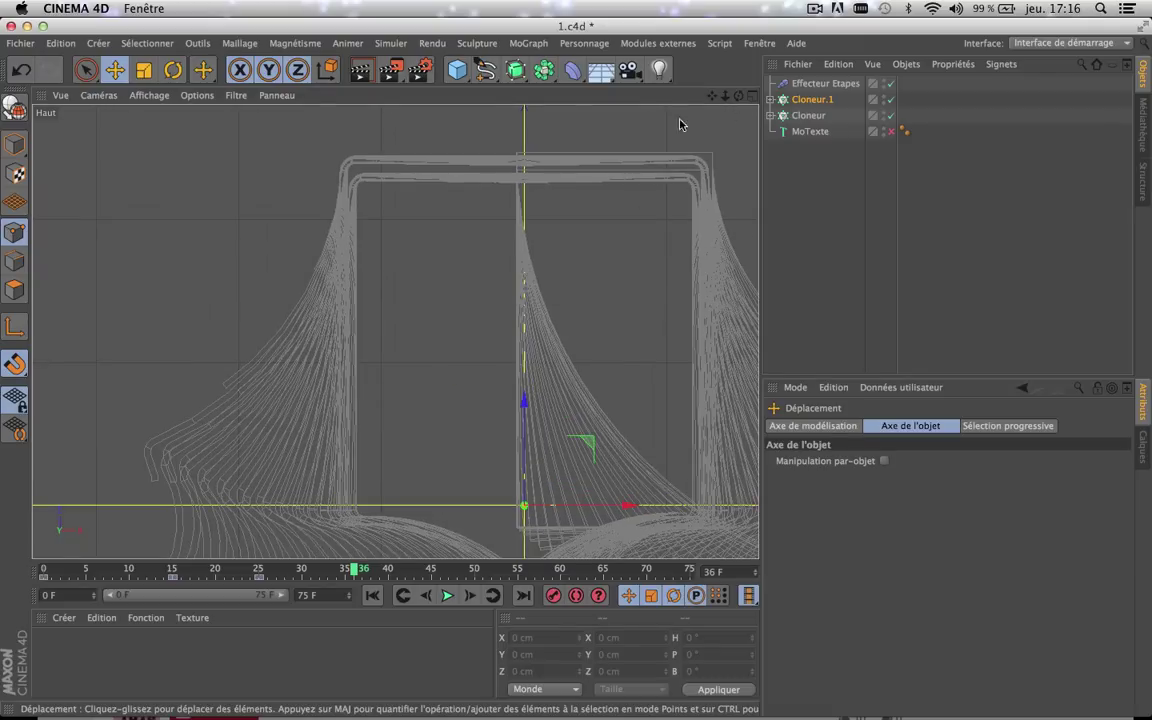
mouse_move(524, 399)
mouse_down()
mouse_move(525, 381)
mouse_move(507, 422)
mouse_move(517, 445)
mouse_move(514, 401)
mouse_up()
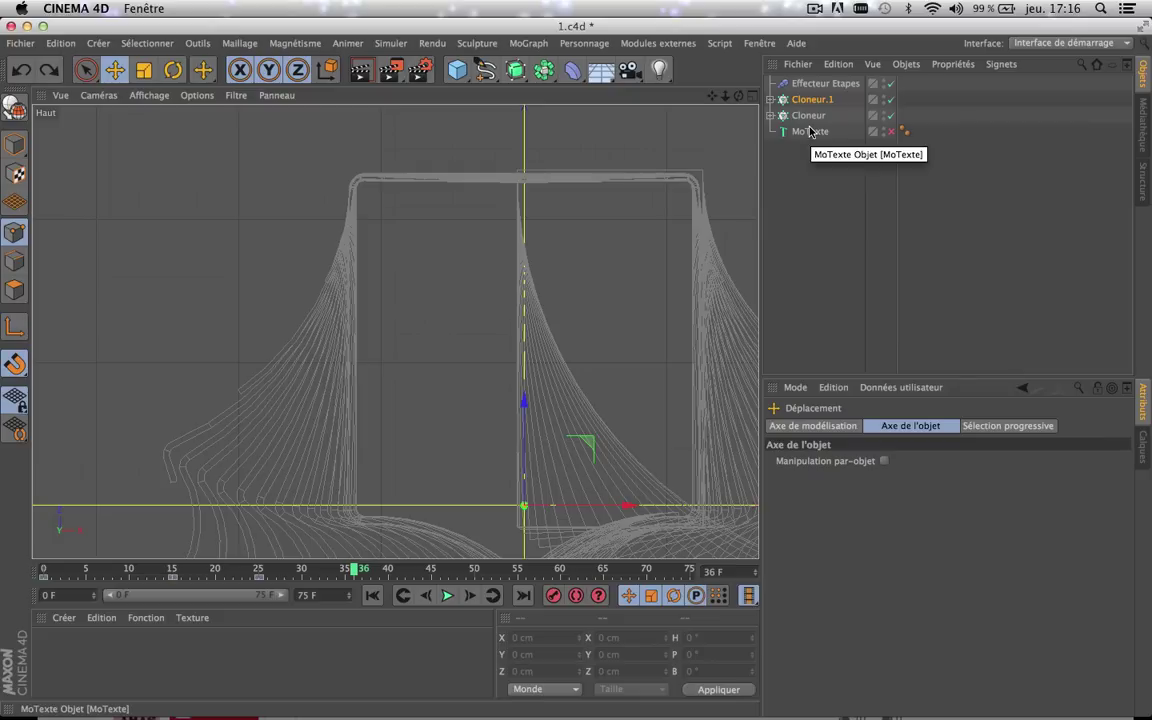
- Return to the perspective view and inspect the Spline inside the duplicate cloner's hierarchy
click(753, 96)
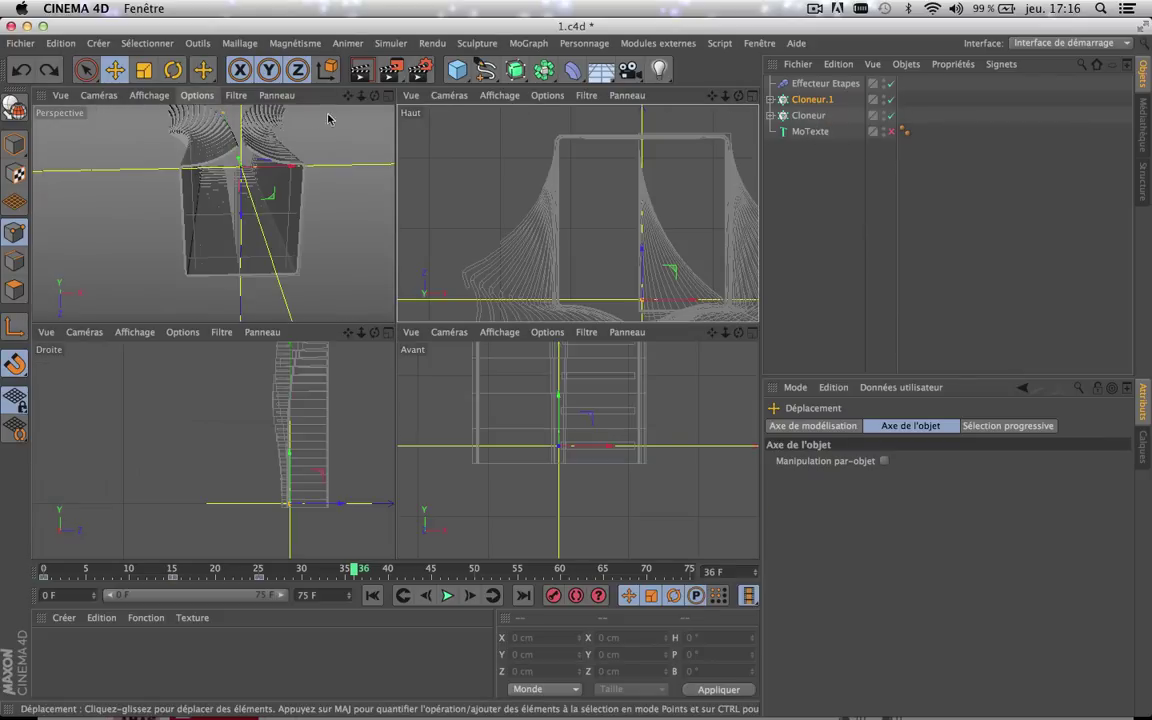
click(389, 96)
click(389, 96)
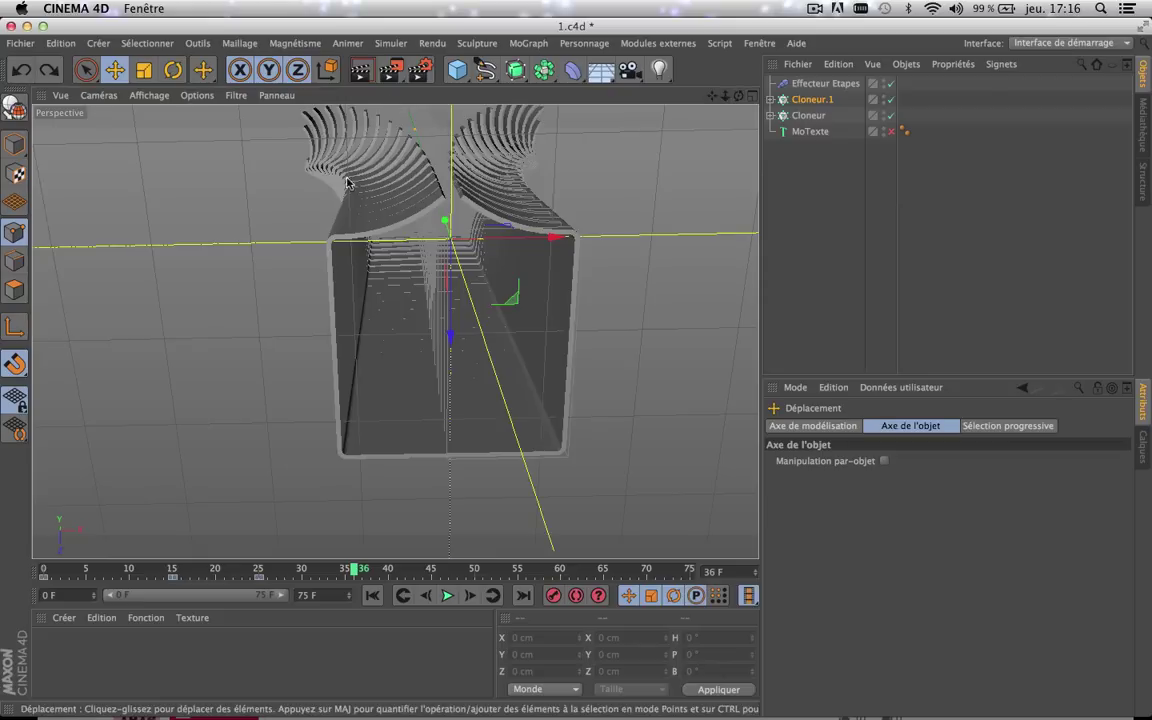
click(806, 100)
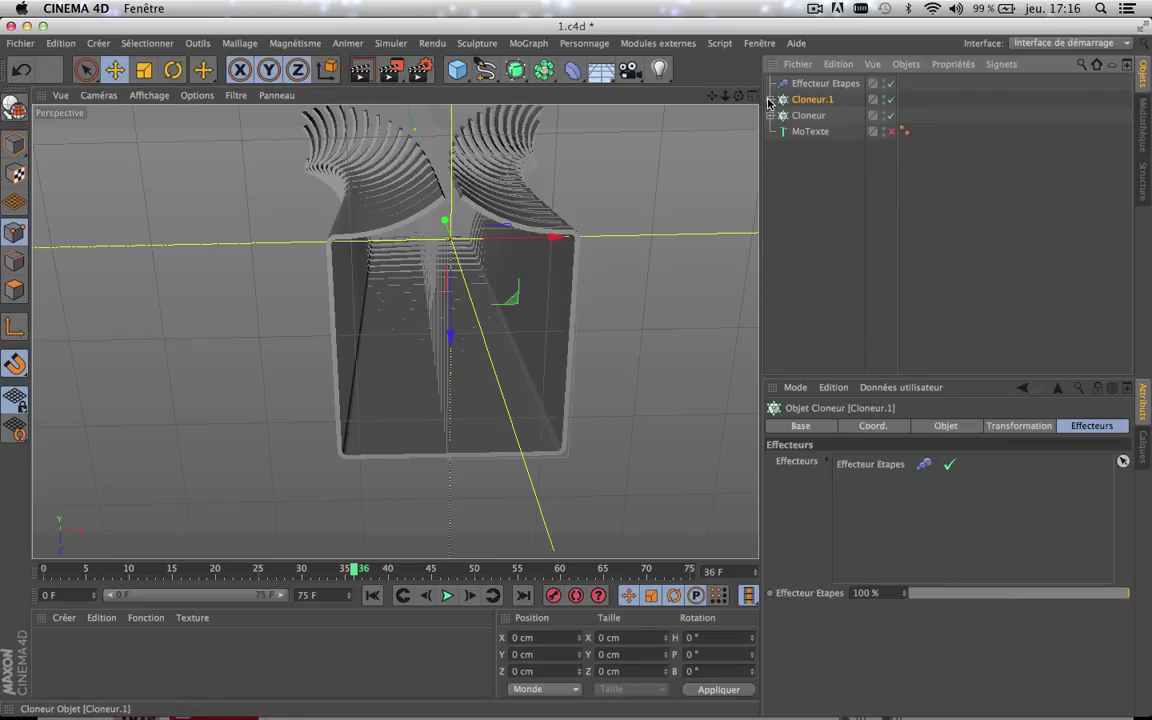
click(770, 100)
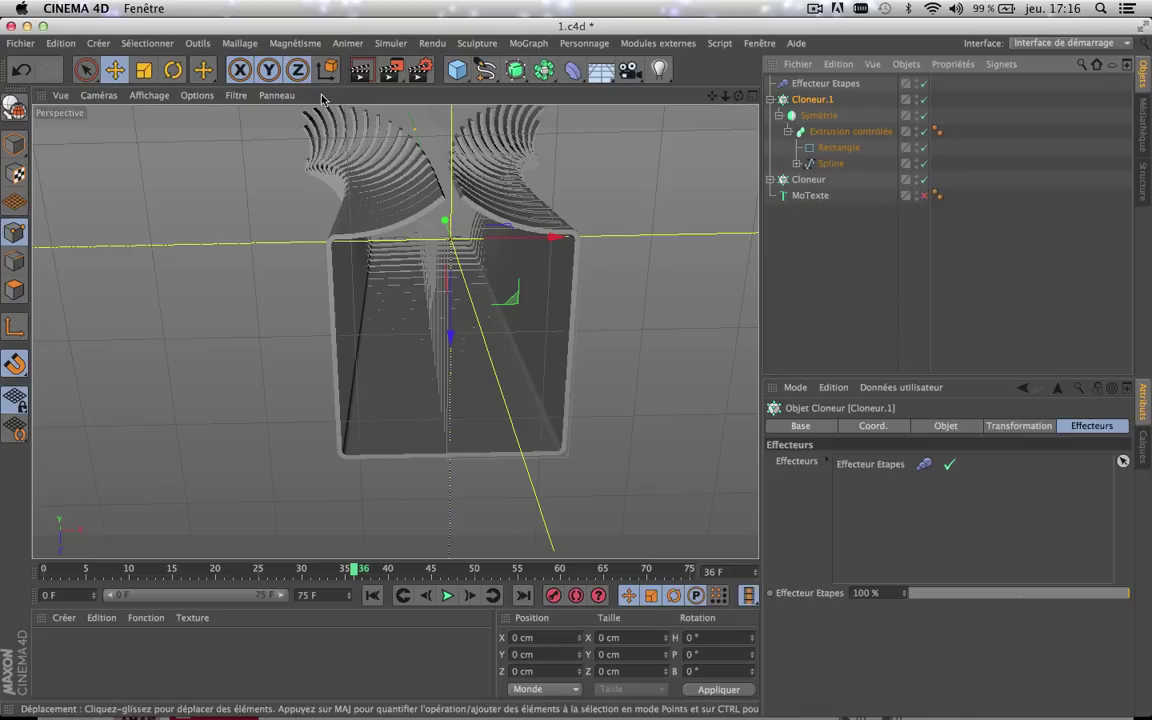
click(143, 70)
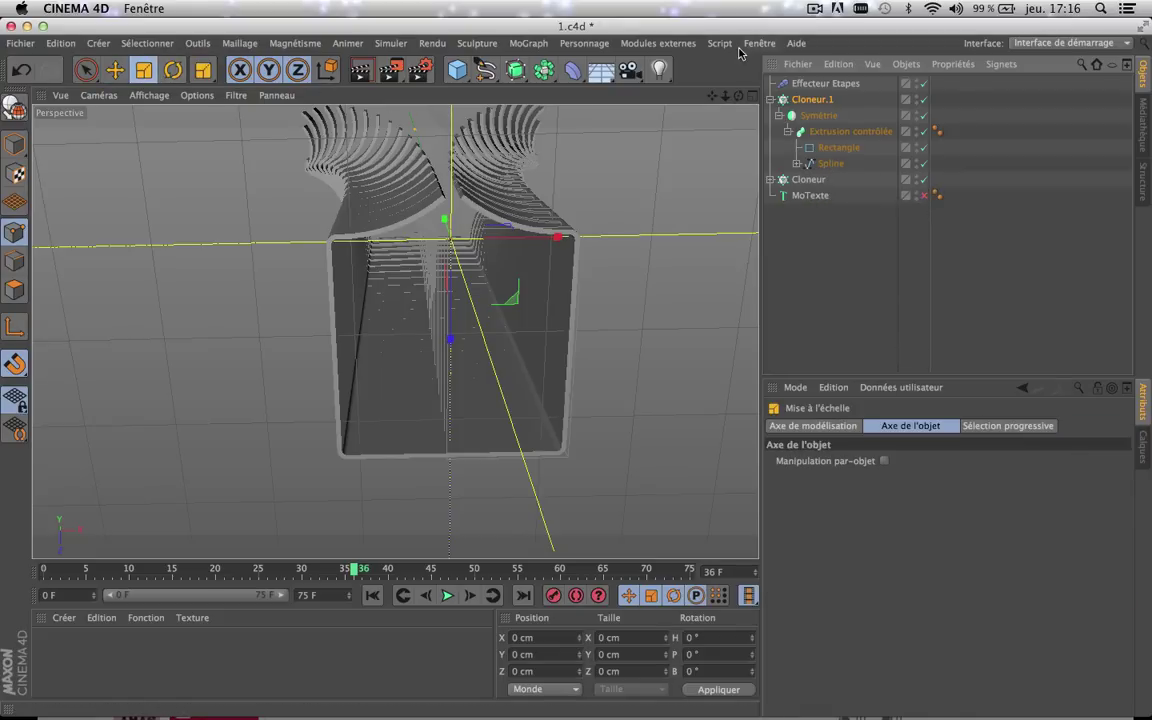
click(828, 167)
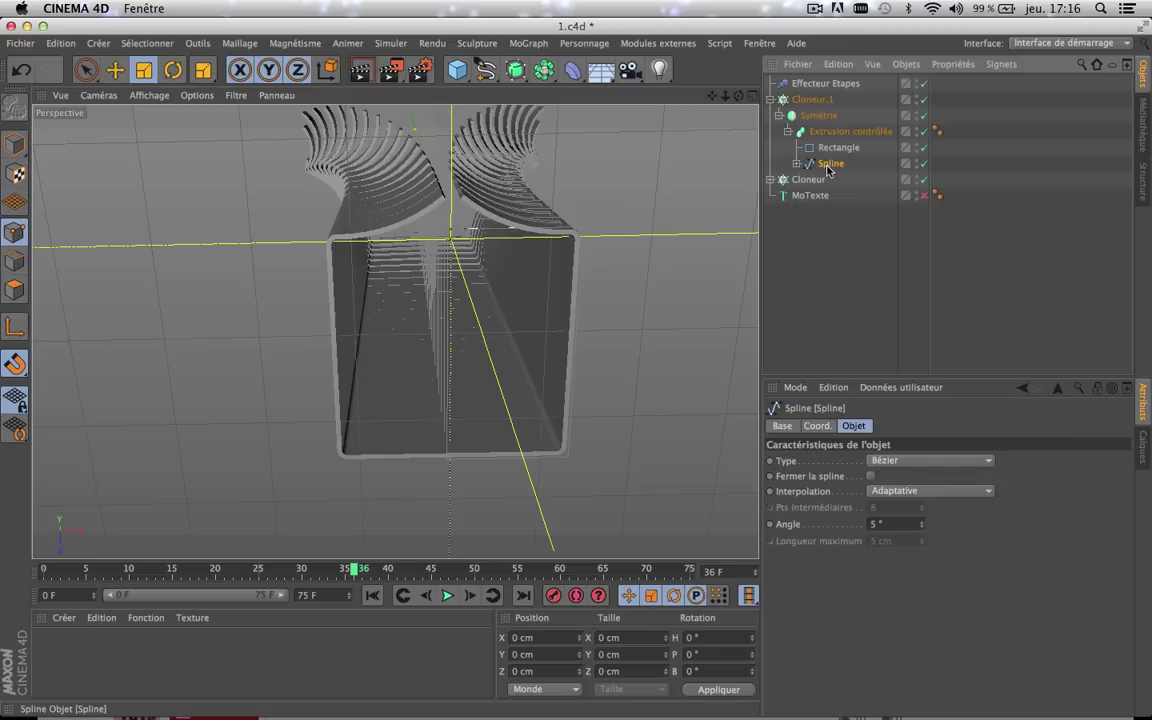
click(771, 100)
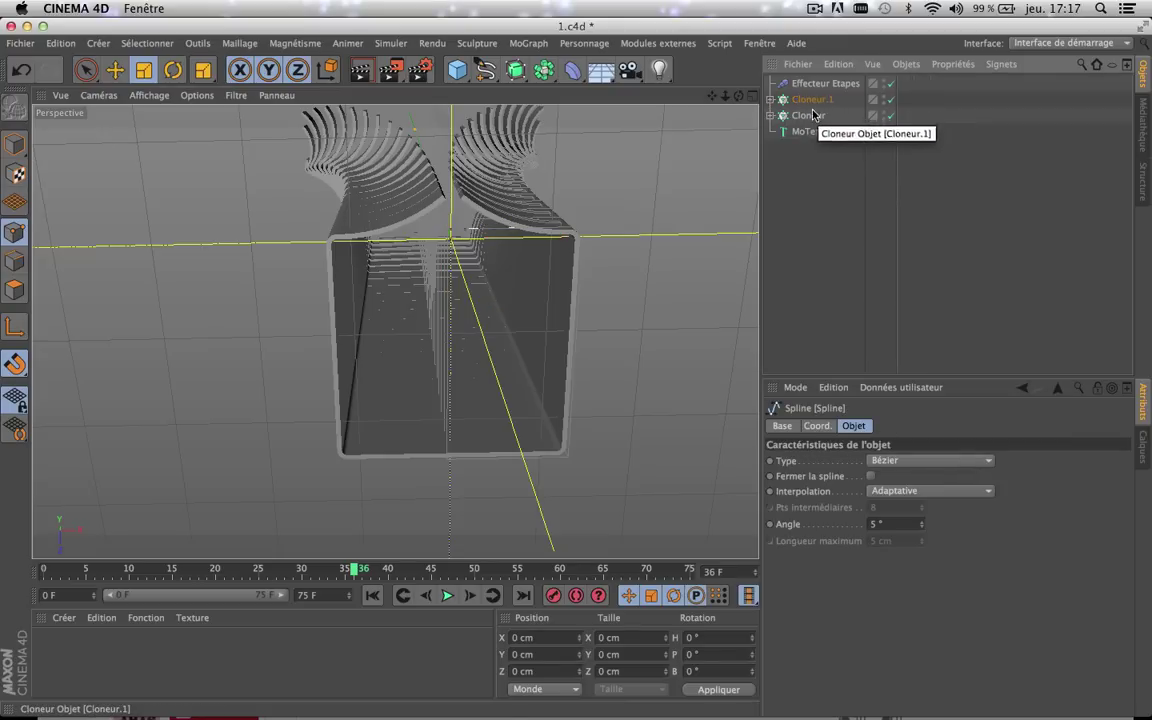
- Rename the original cloner as Cloneur1 and its duplicate as Cloneur2
double_click(806, 117)
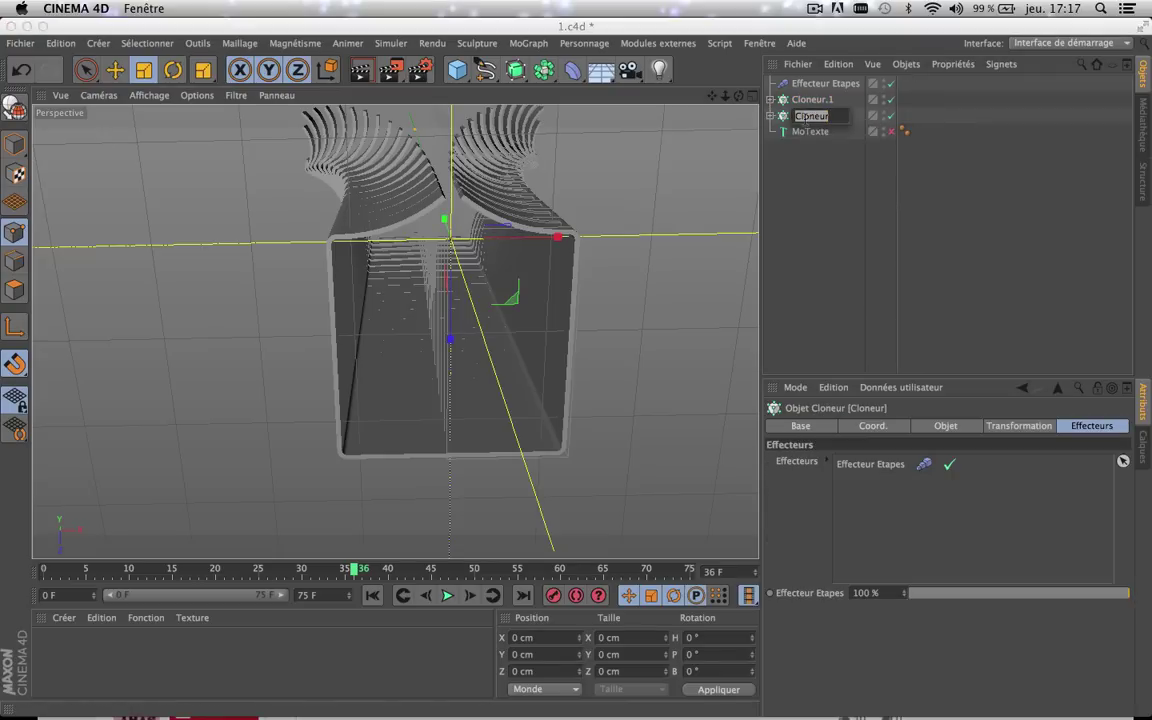
click(841, 117)
text(1)
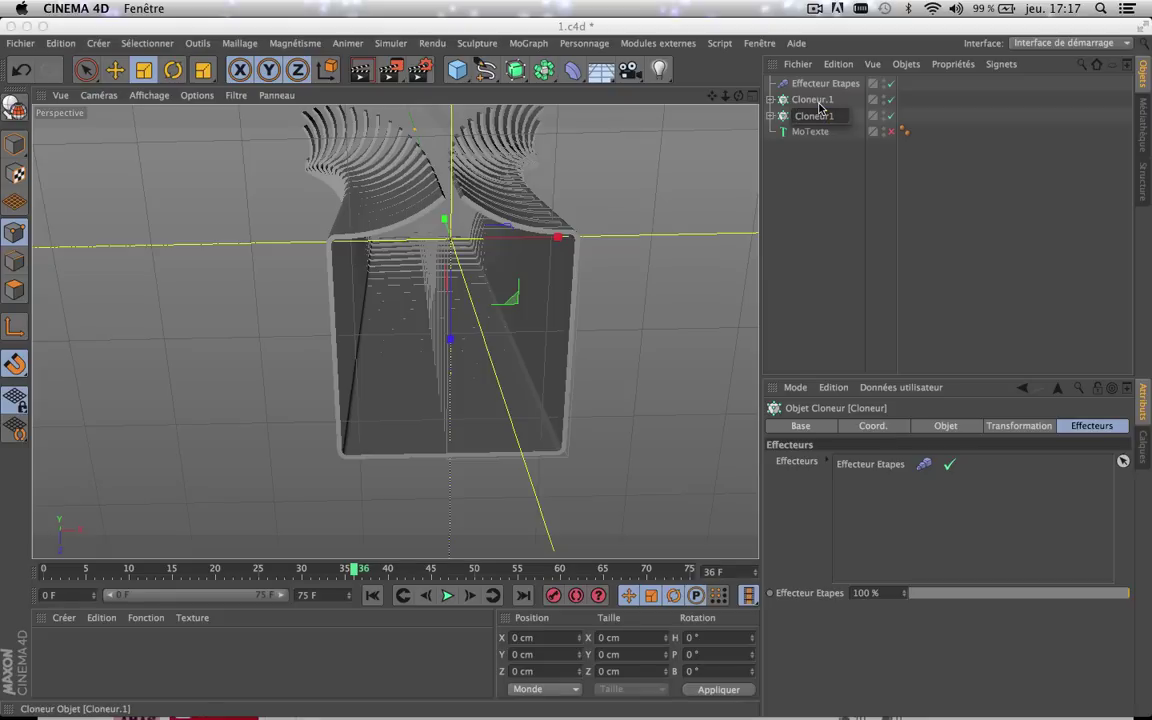
double_click(815, 100)
key(Right)
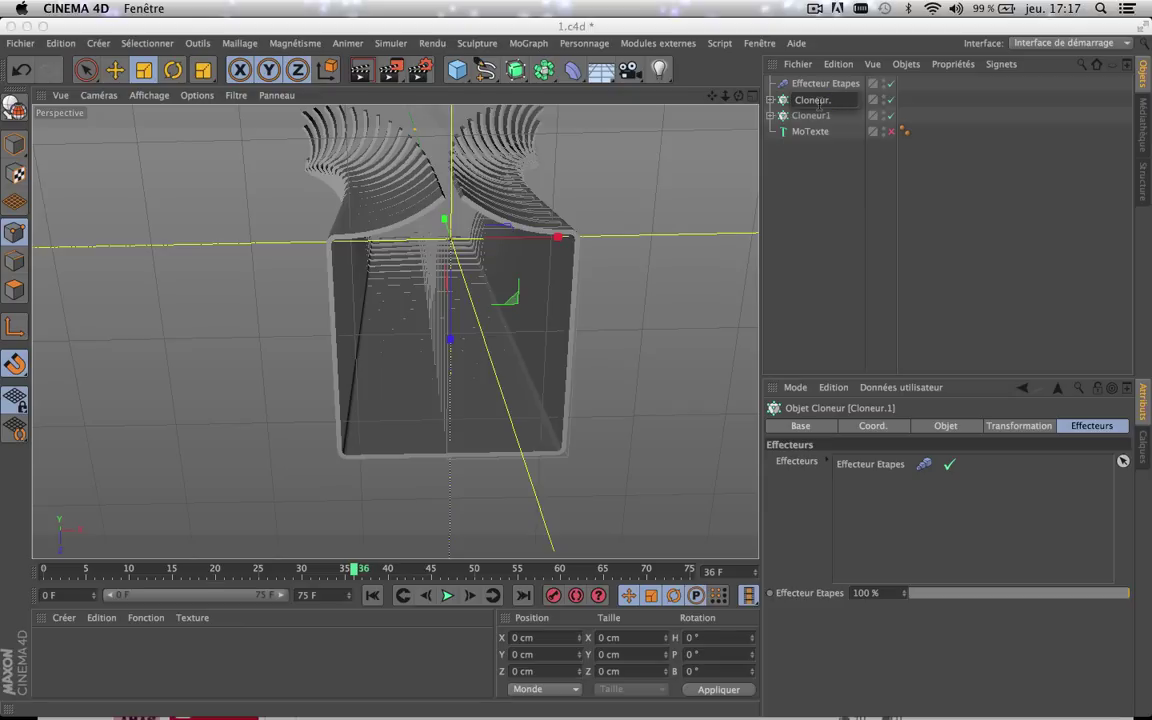
click(823, 229)
- Scale the Spline inside Cloneur2 up uniformly in model mode to about 12.6 cm in X by 25.2 cm in Z
click(810, 100)
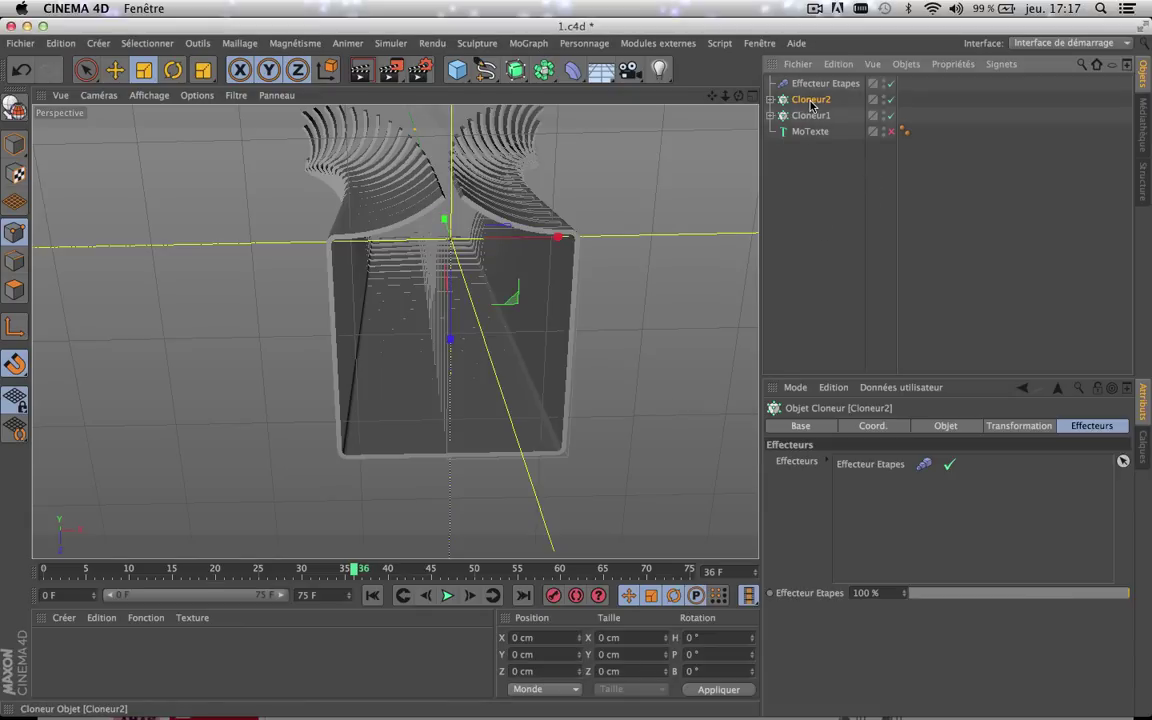
click(770, 99)
click(817, 161)
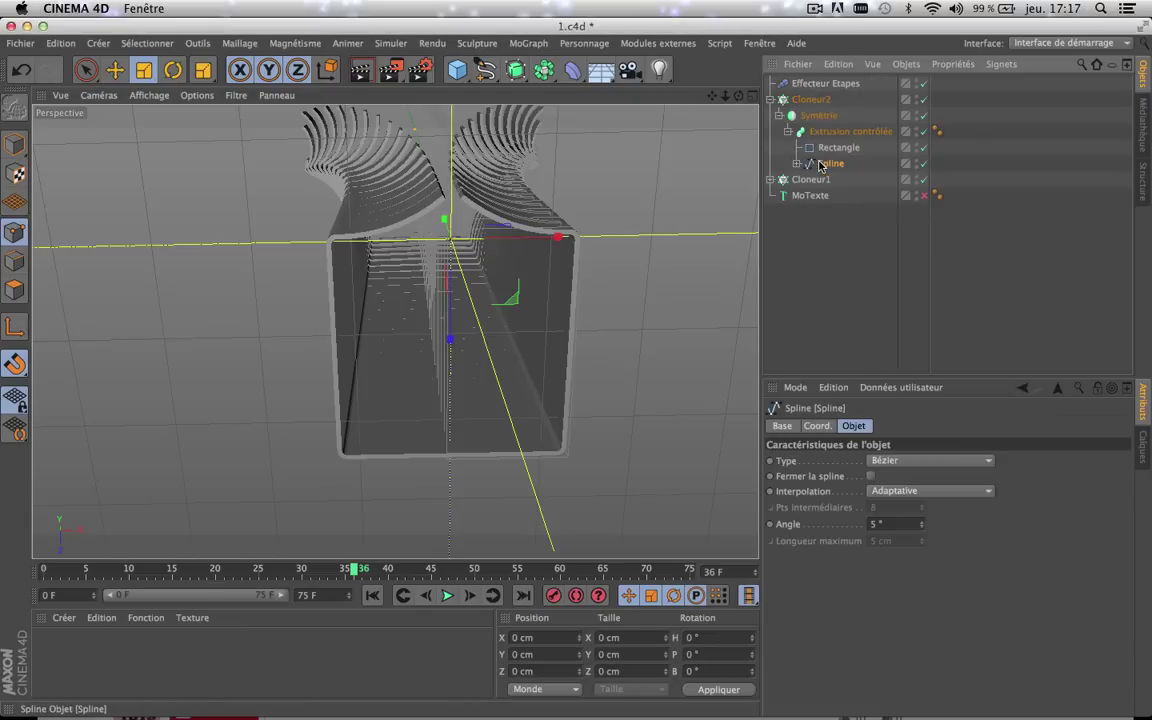
click(142, 71)
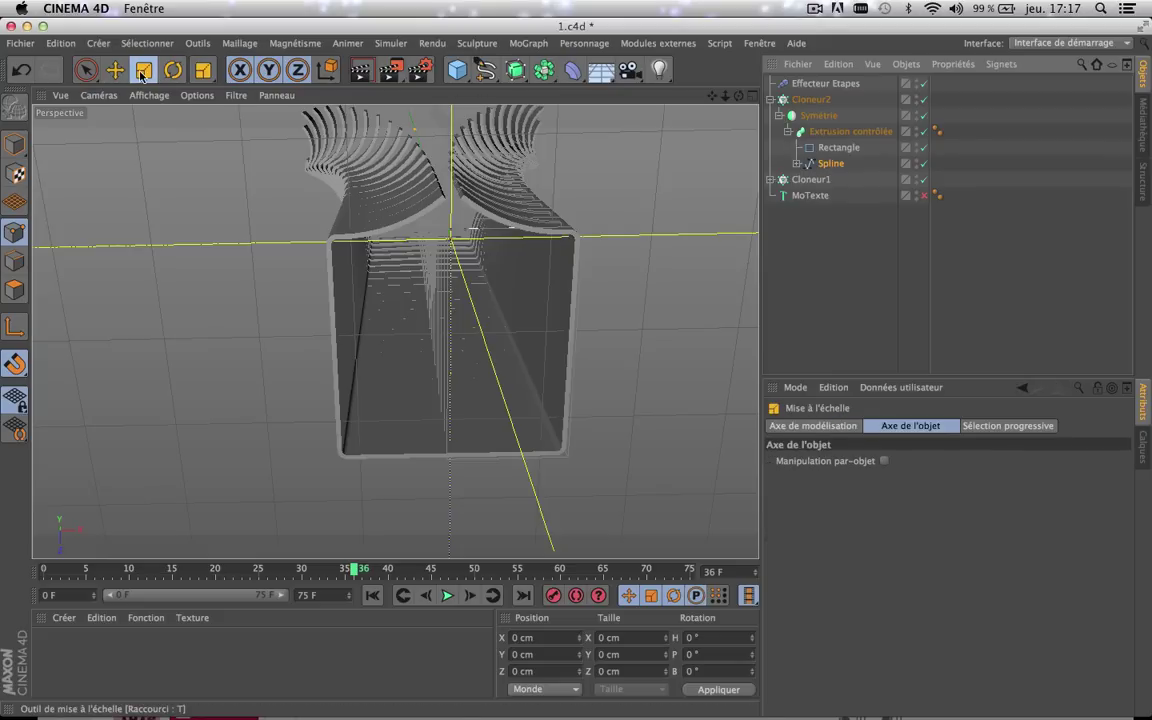
click(17, 148)
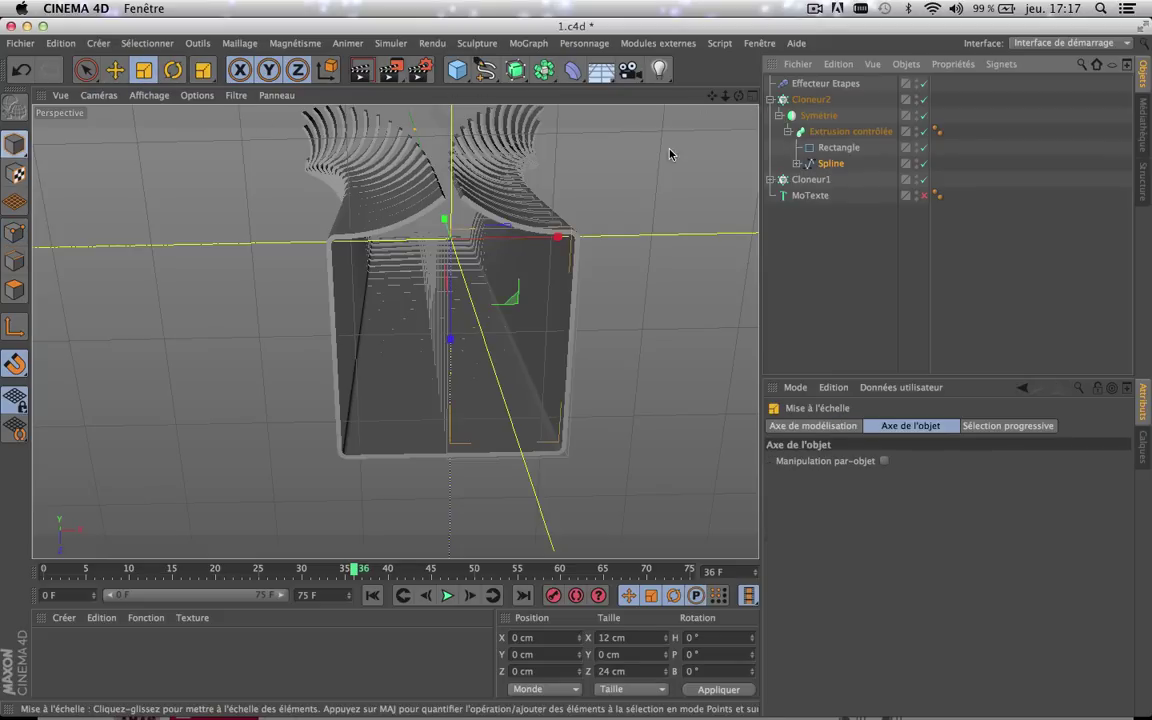
click(831, 165)
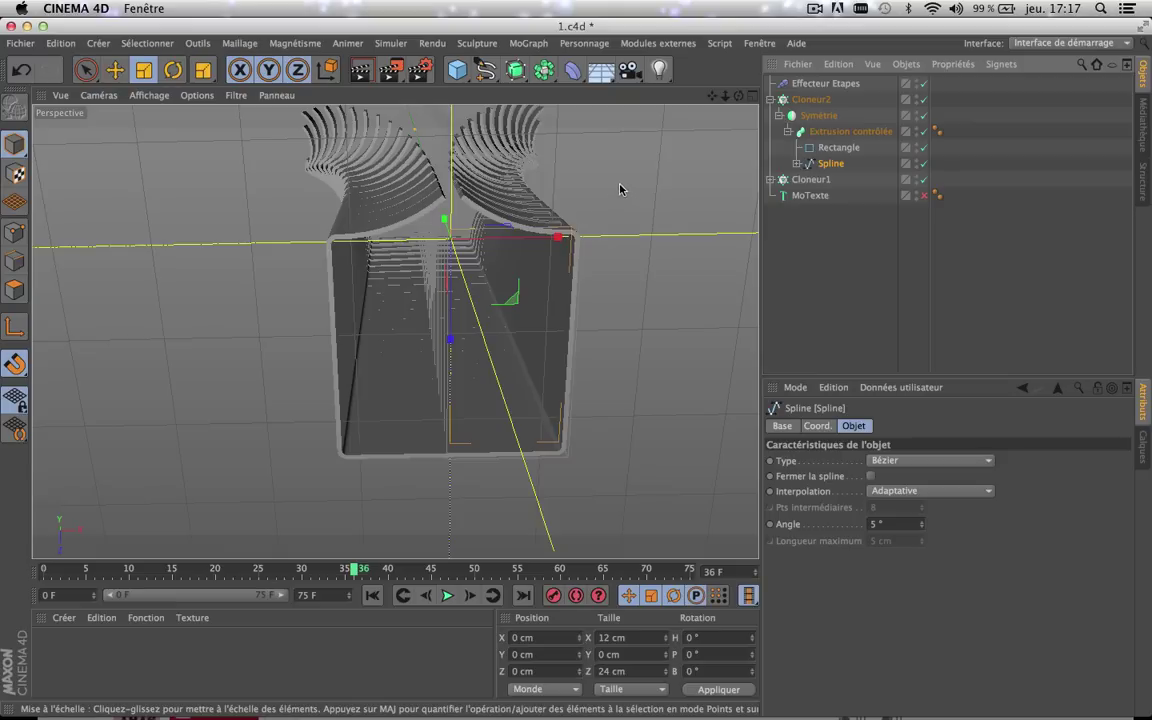
drag(645, 157, 692, 165)
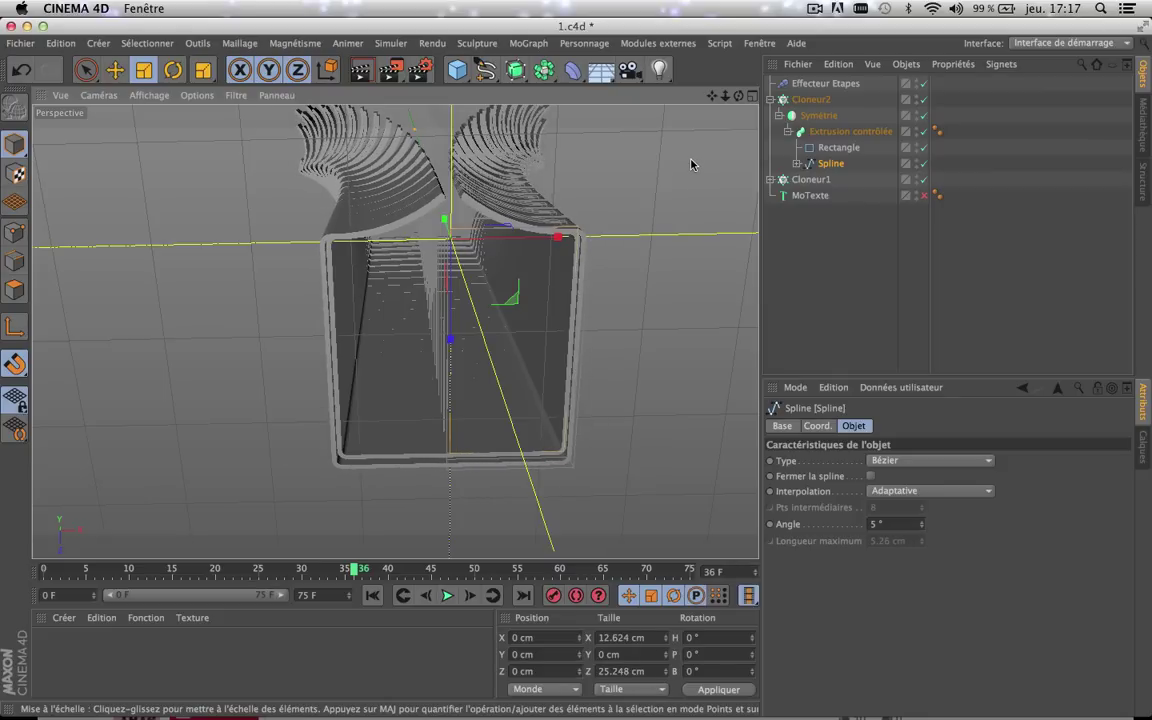
- Move Cloneur2's Spline to -1 cm on Z in the top view
click(752, 96)
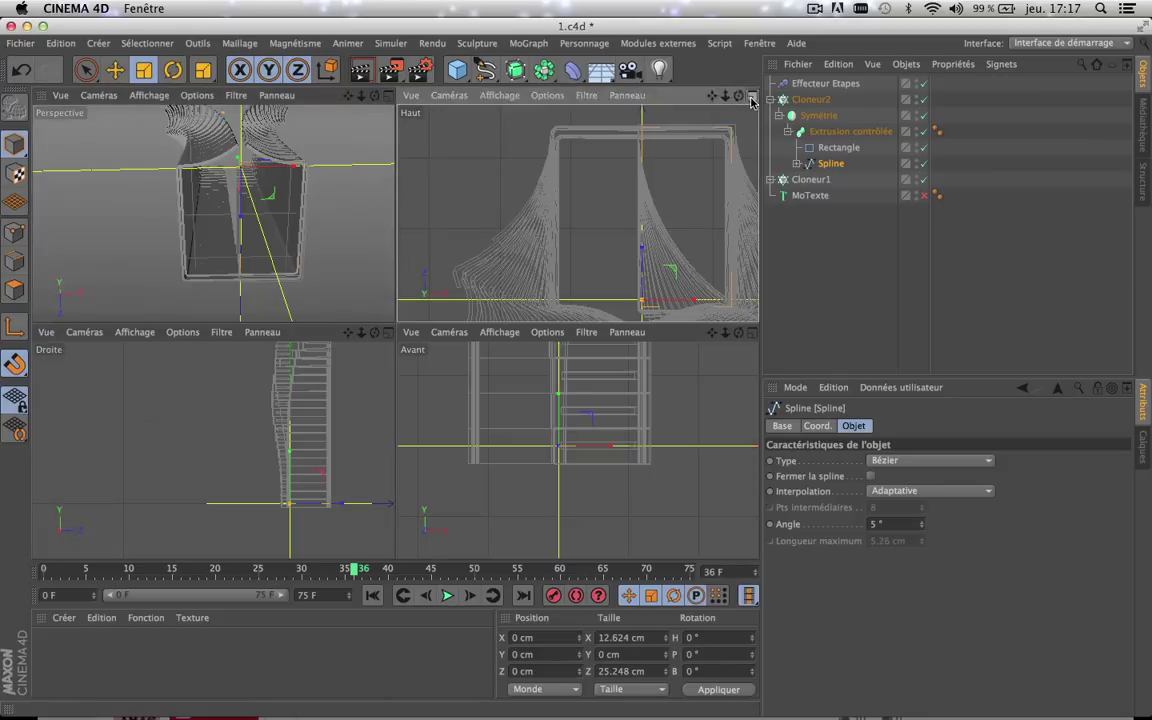
click(752, 97)
key(e)
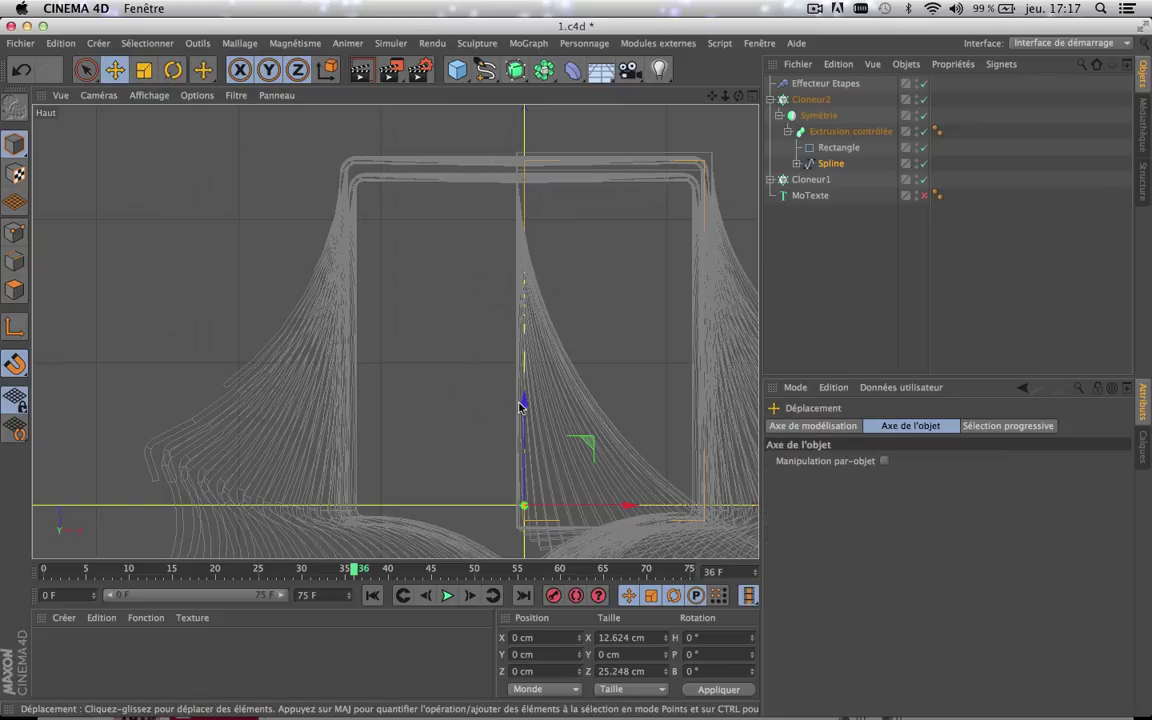
drag(522, 400, 519, 414)
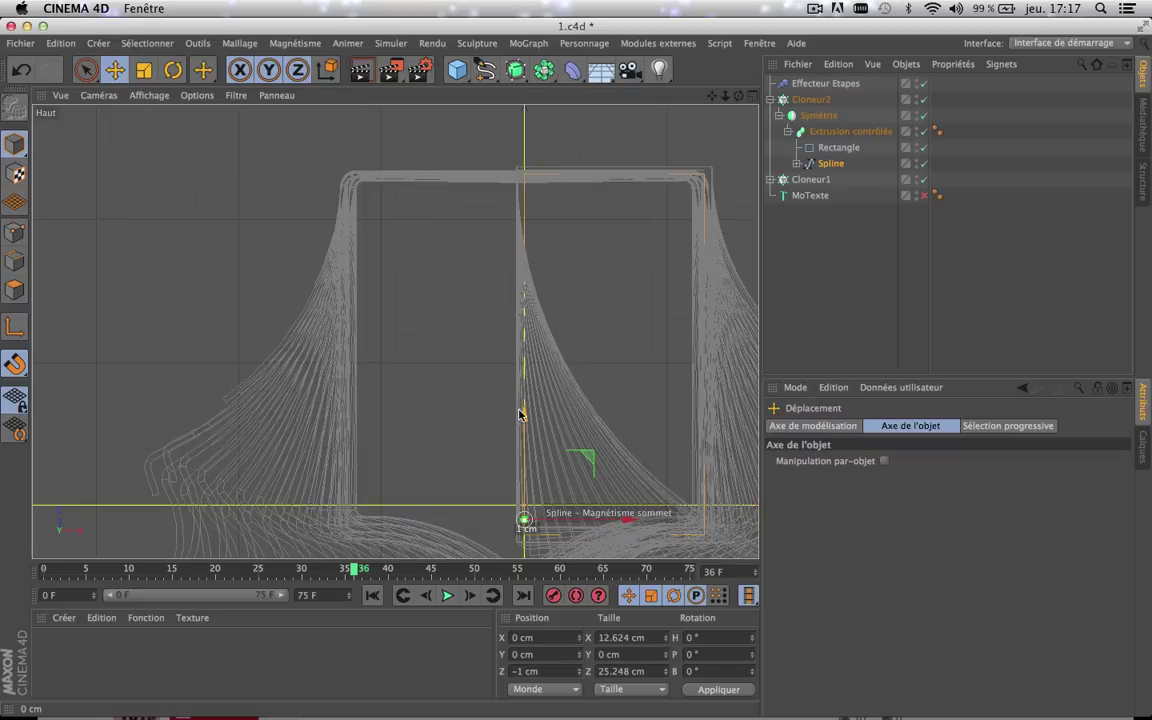
drag(519, 414, 519, 415)
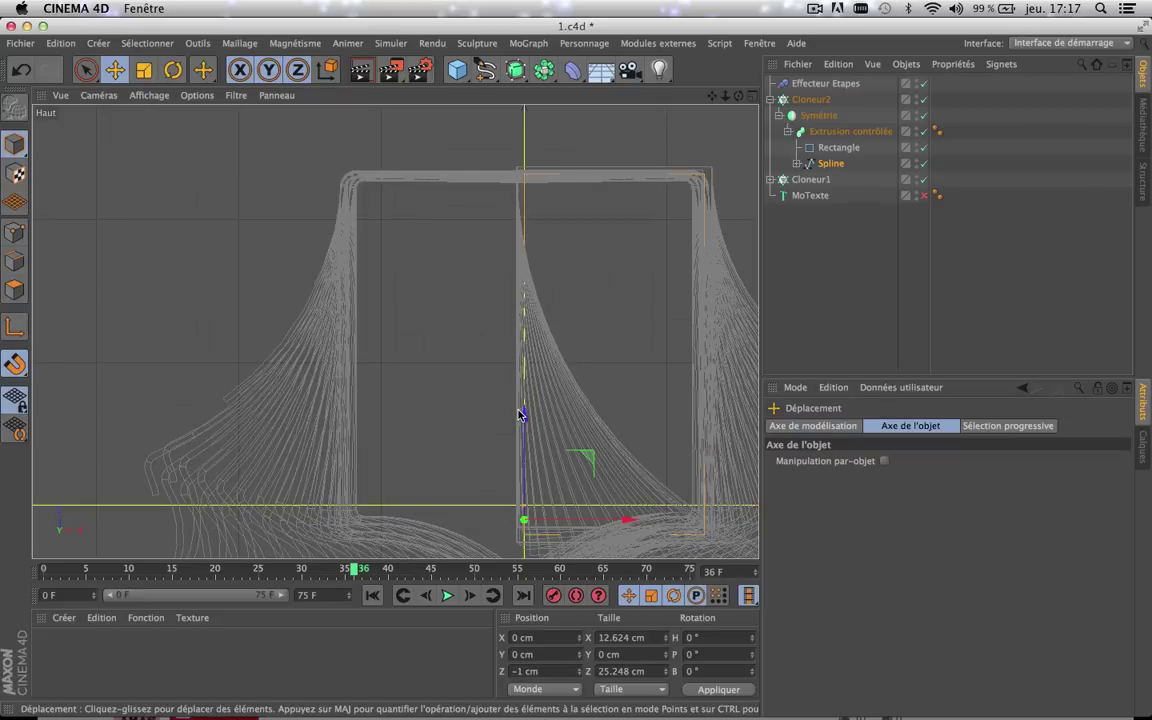
scroll(518, 411, down, 3)
drag(709, 94, 262, 35)
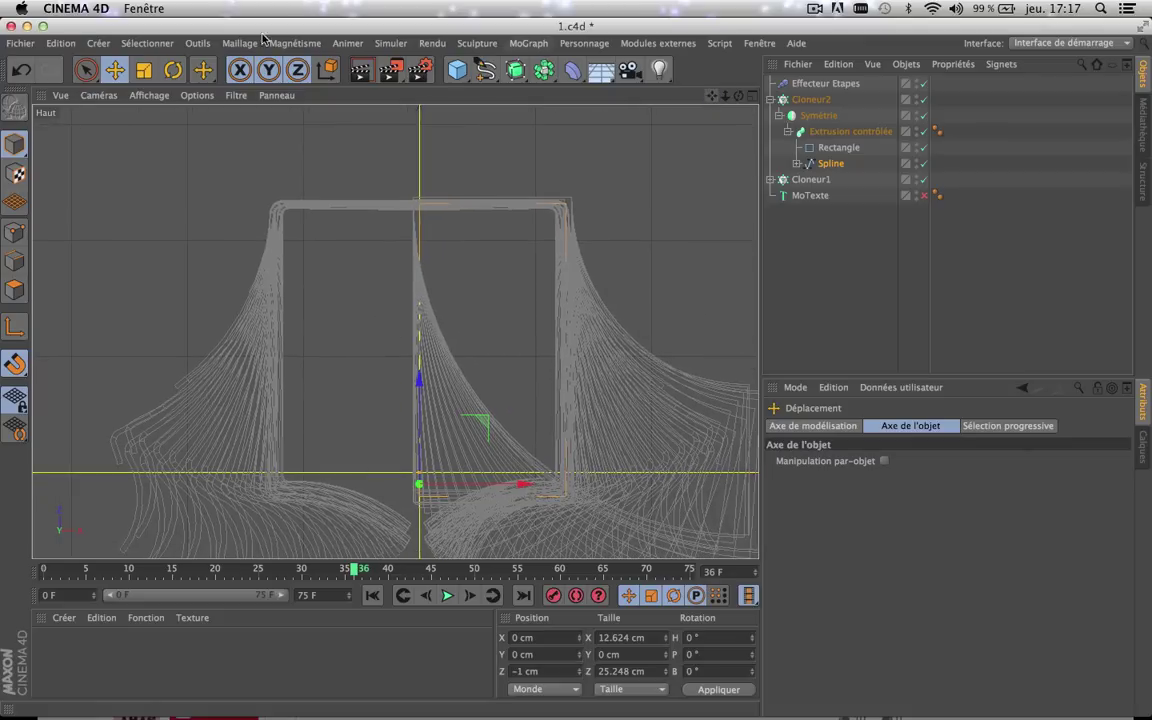
- Enlarge Cloneur2's Spline further in the perspective view to about 12.9 cm in X by 25.8 cm in Z
click(143, 69)
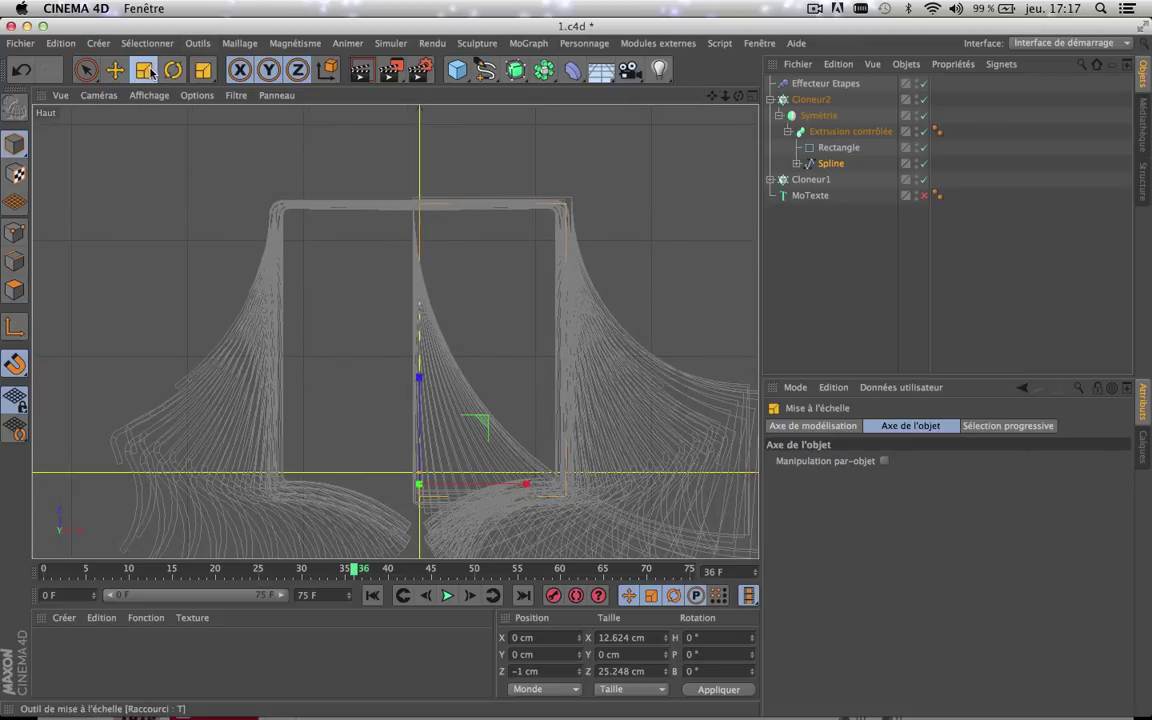
click(752, 95)
click(389, 96)
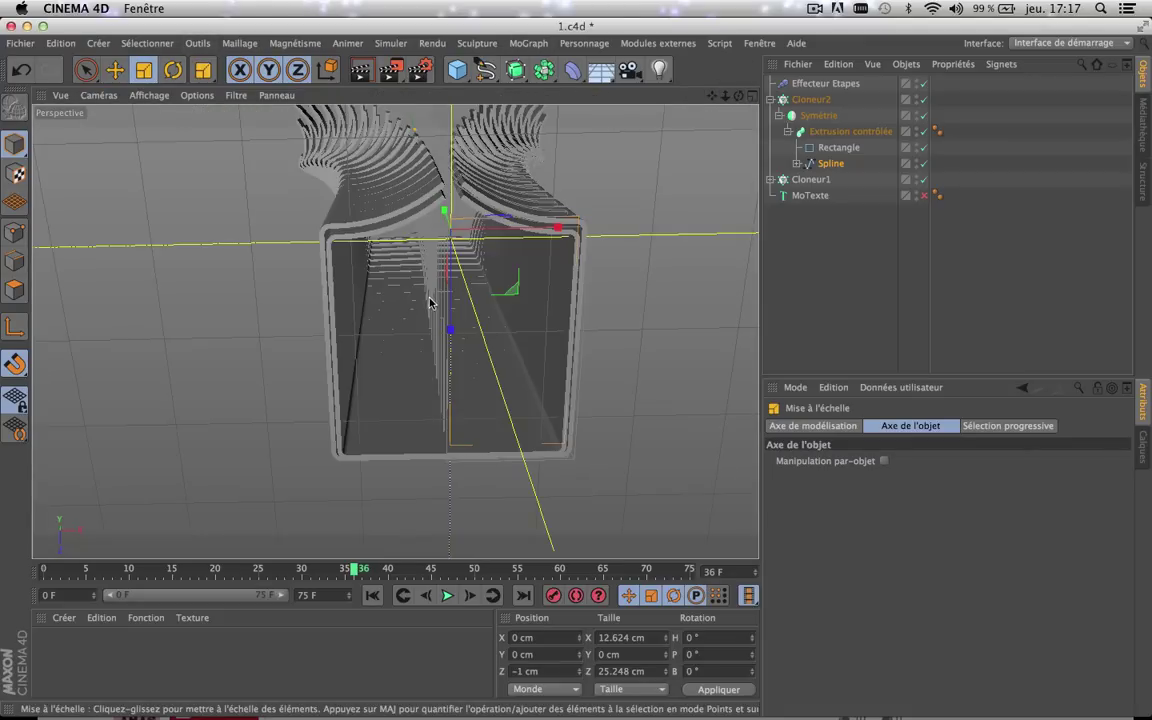
drag(658, 324, 671, 324)
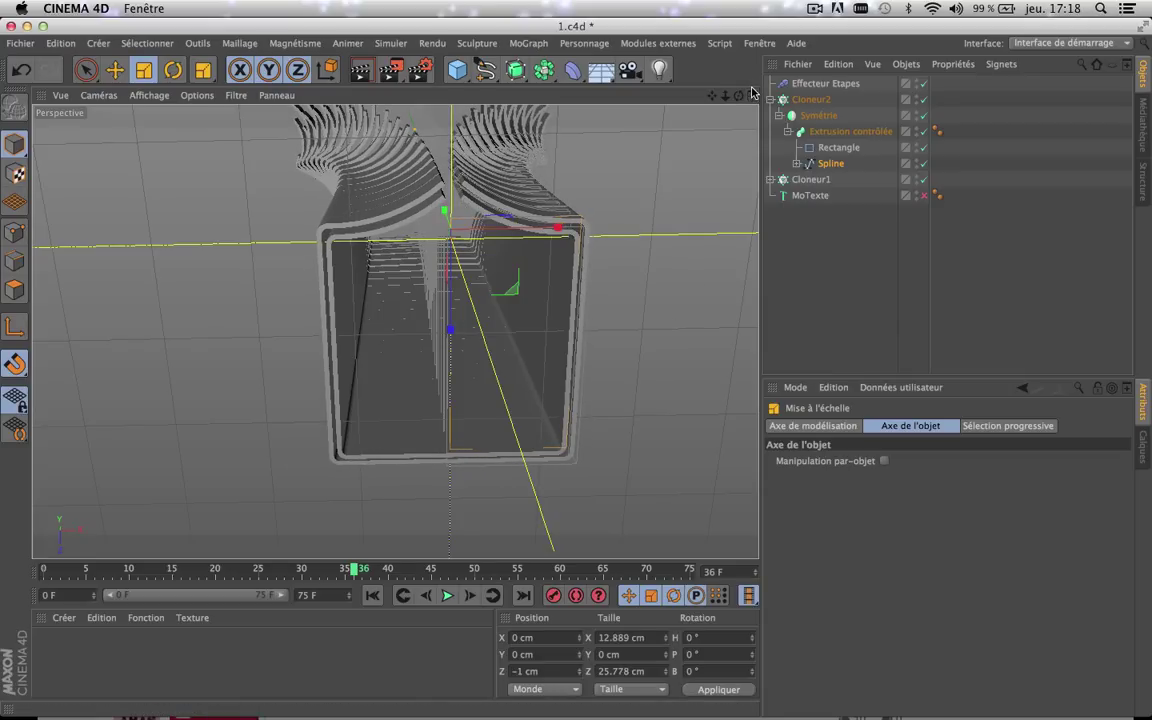
- Try to fine-tune the Z position of Cloneur2's Spline in the top view and undo the last move
click(753, 95)
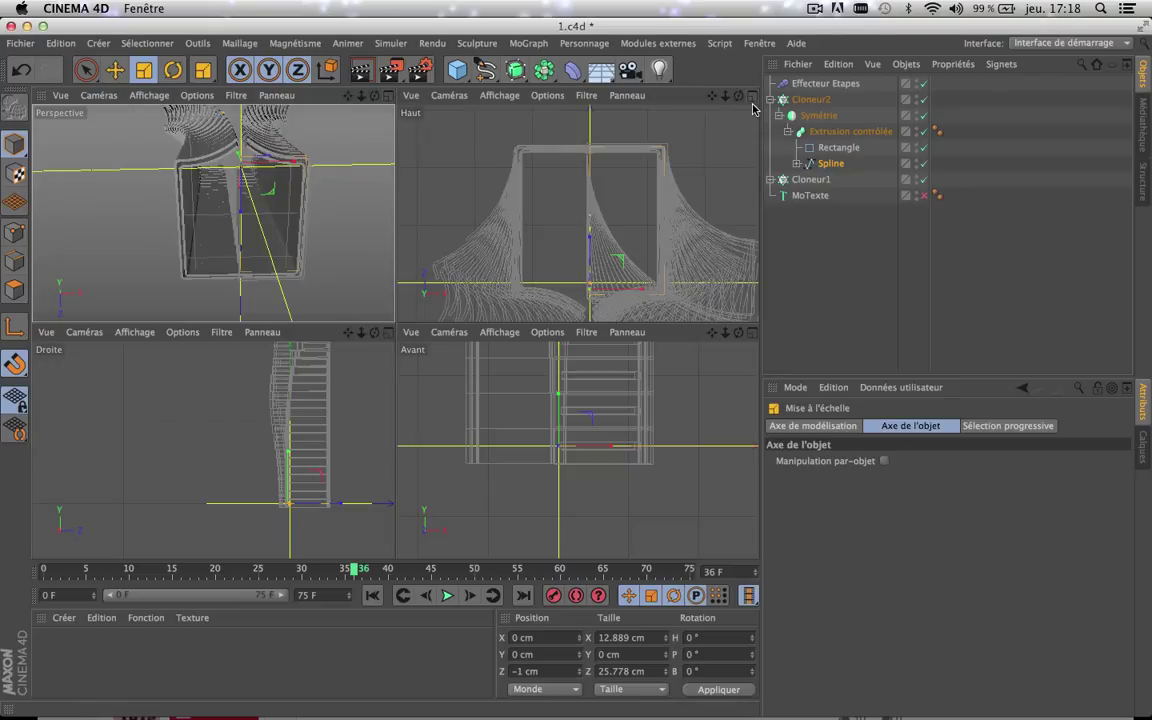
click(753, 95)
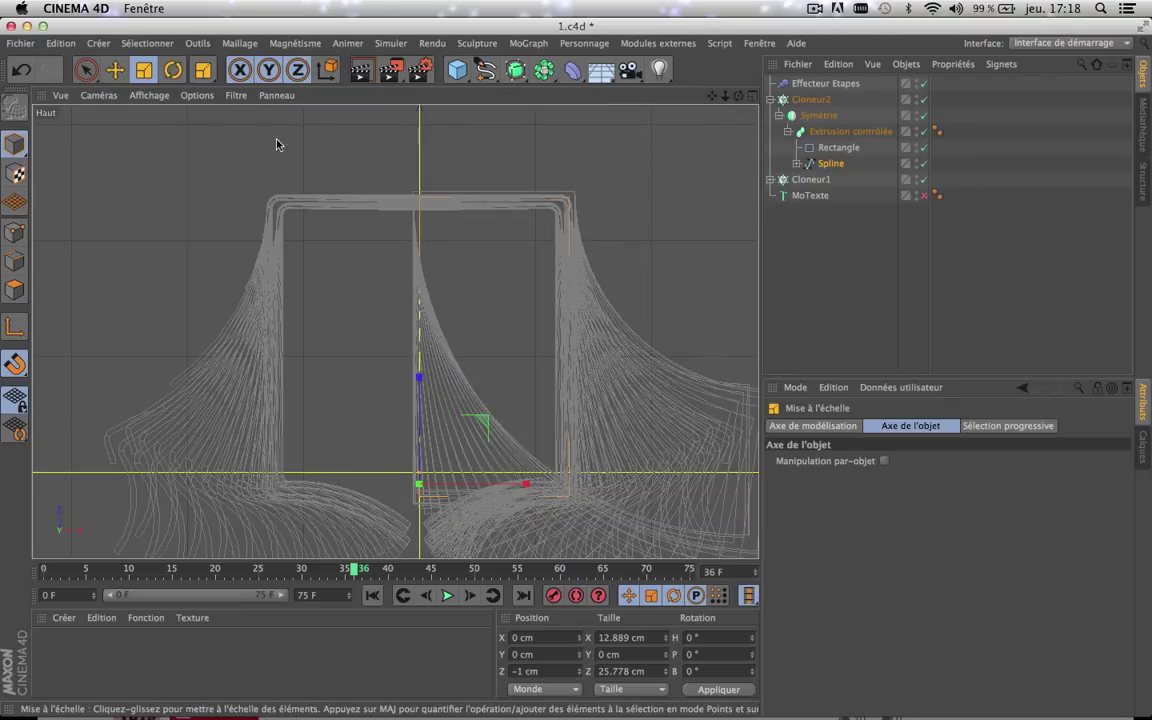
click(115, 69)
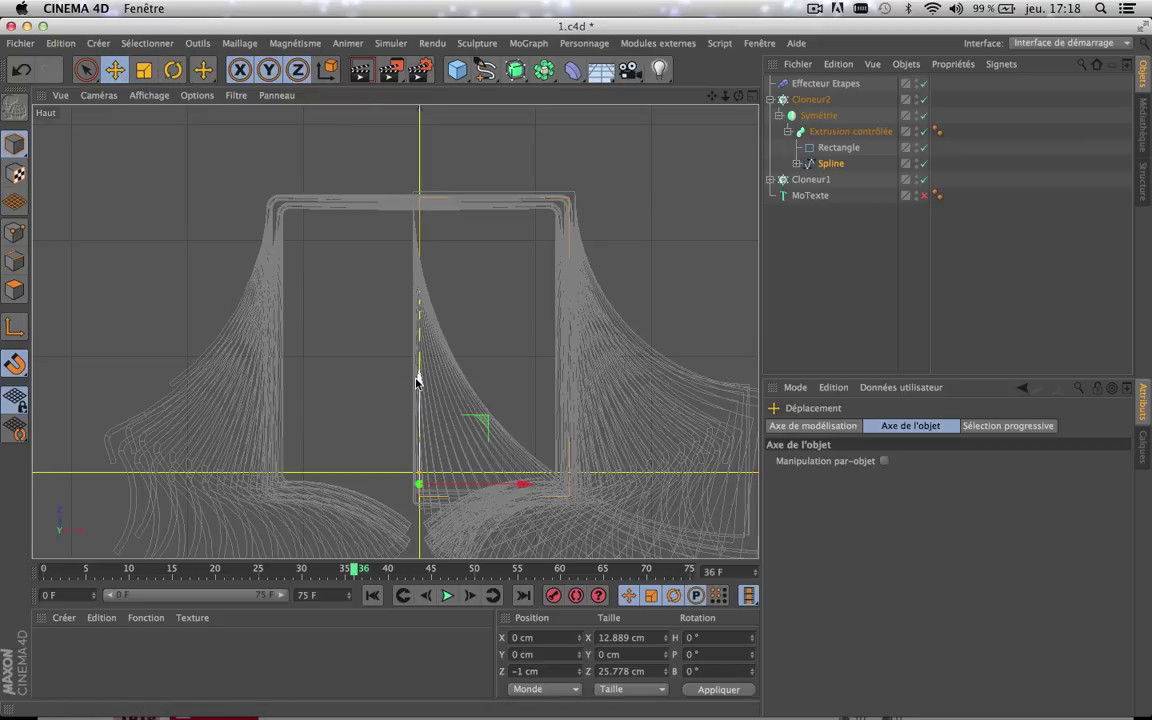
drag(417, 381, 417, 381)
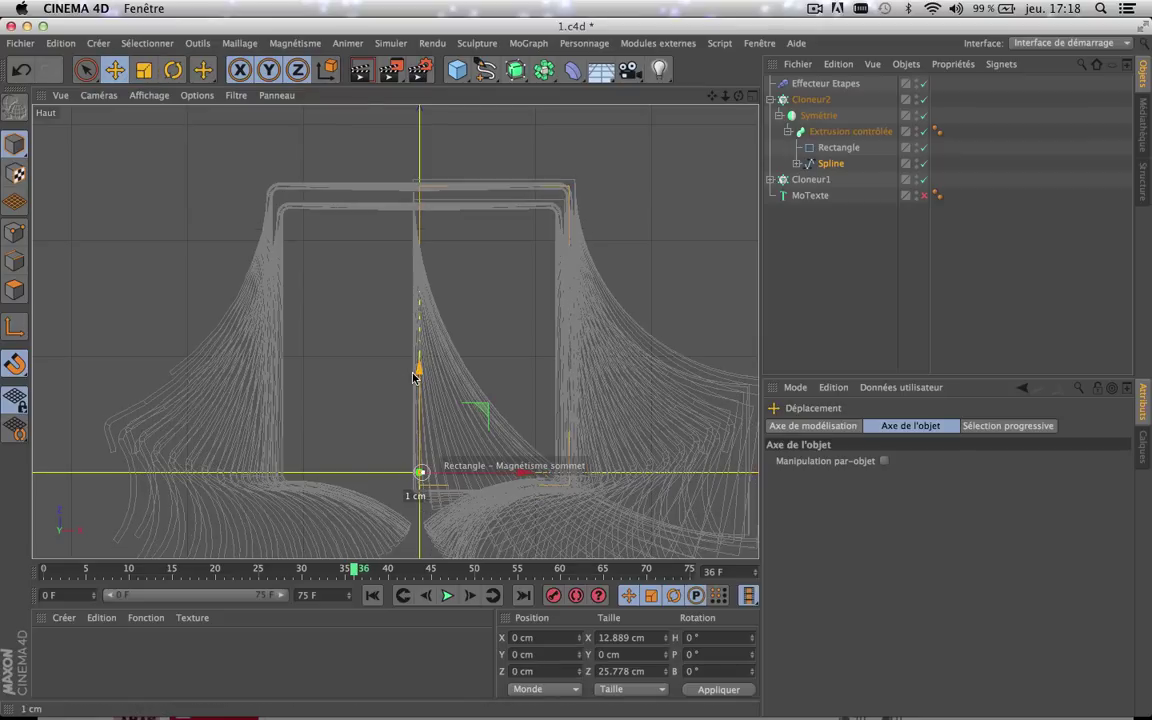
mouse_move(410, 387)
mouse_down()
mouse_move(417, 395)
mouse_move(419, 383)
mouse_up()
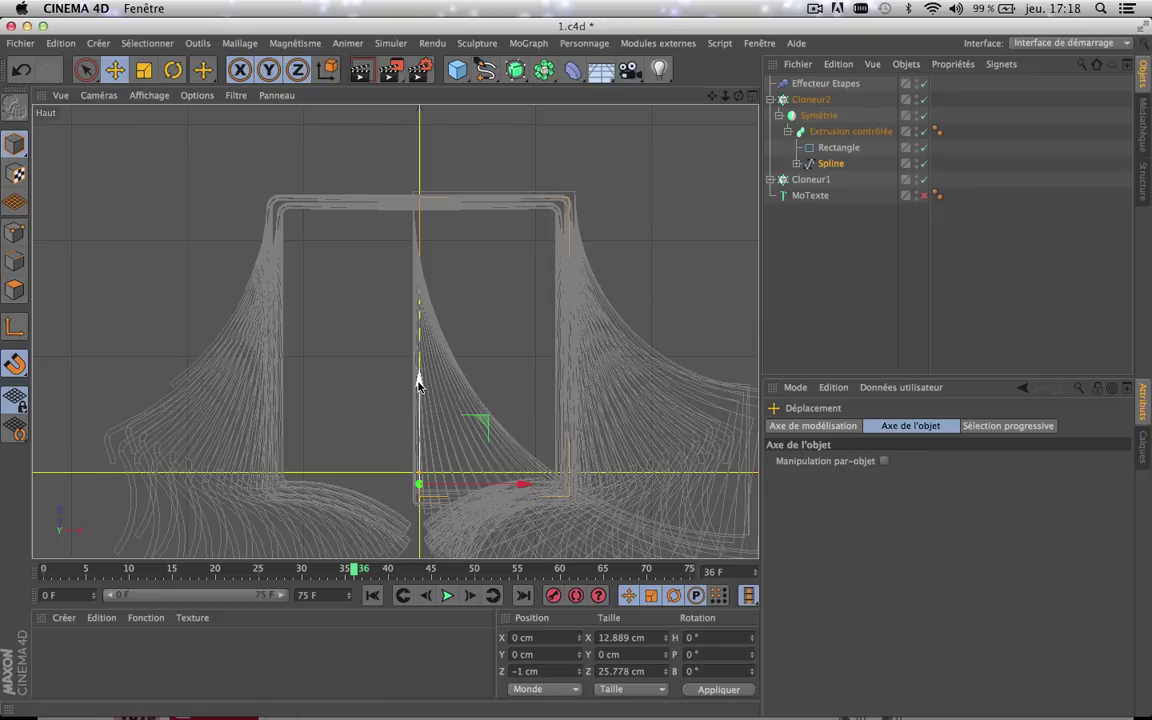
drag(419, 381, 419, 383)
key(super+z)
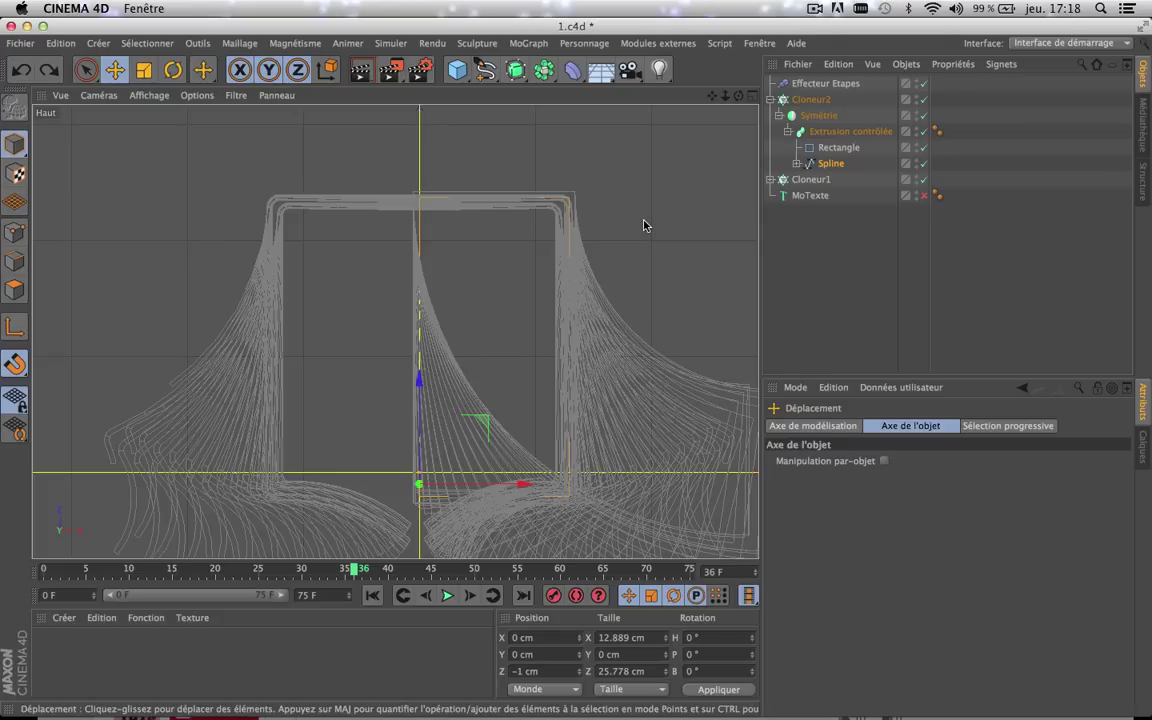
- Undo the last enlargement of Cloneur2's Spline and move the Spline to 0 cm on Z in the top view
key(super+z)
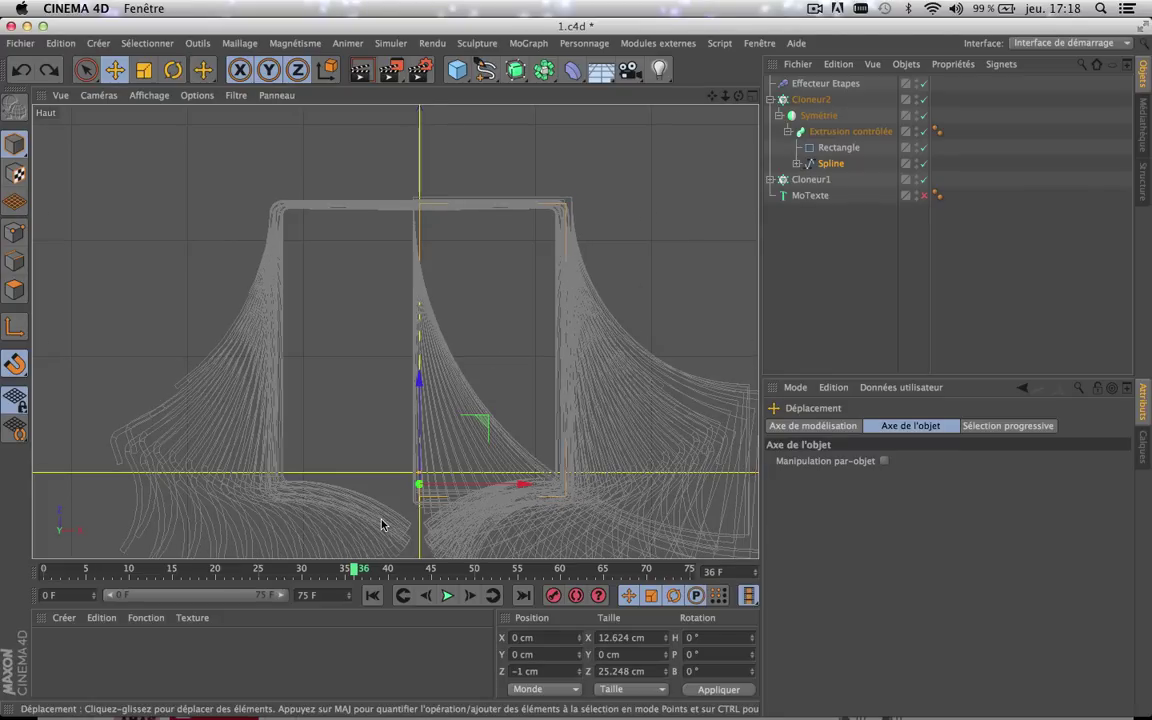
scroll(381, 523, up, 3)
scroll(381, 523, down, 3)
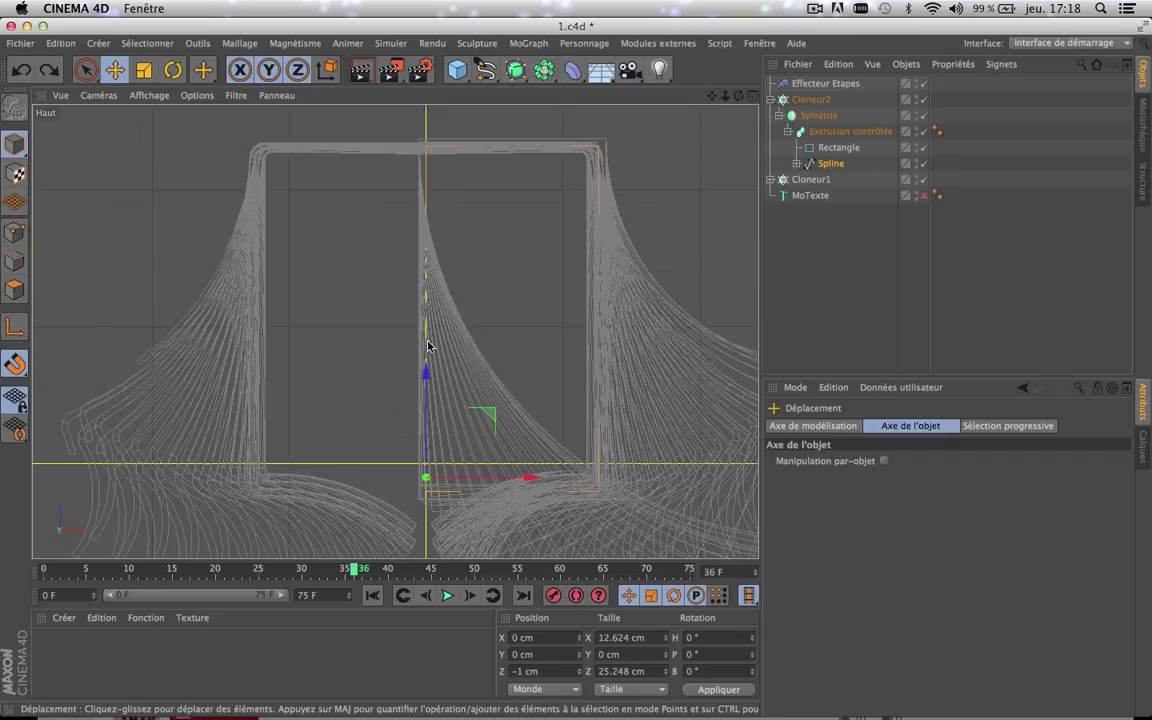
drag(426, 478, 426, 464)
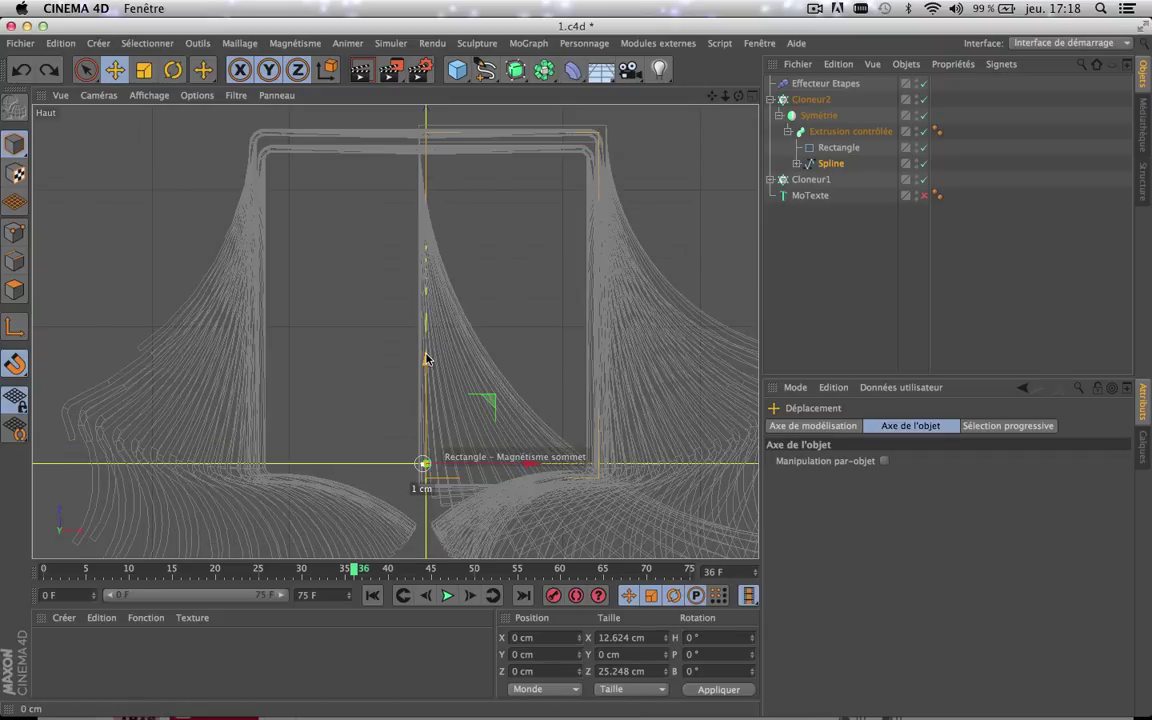
- Move Cloneur2's Spline to about -0.48 cm on Z in the perspective view
click(753, 96)
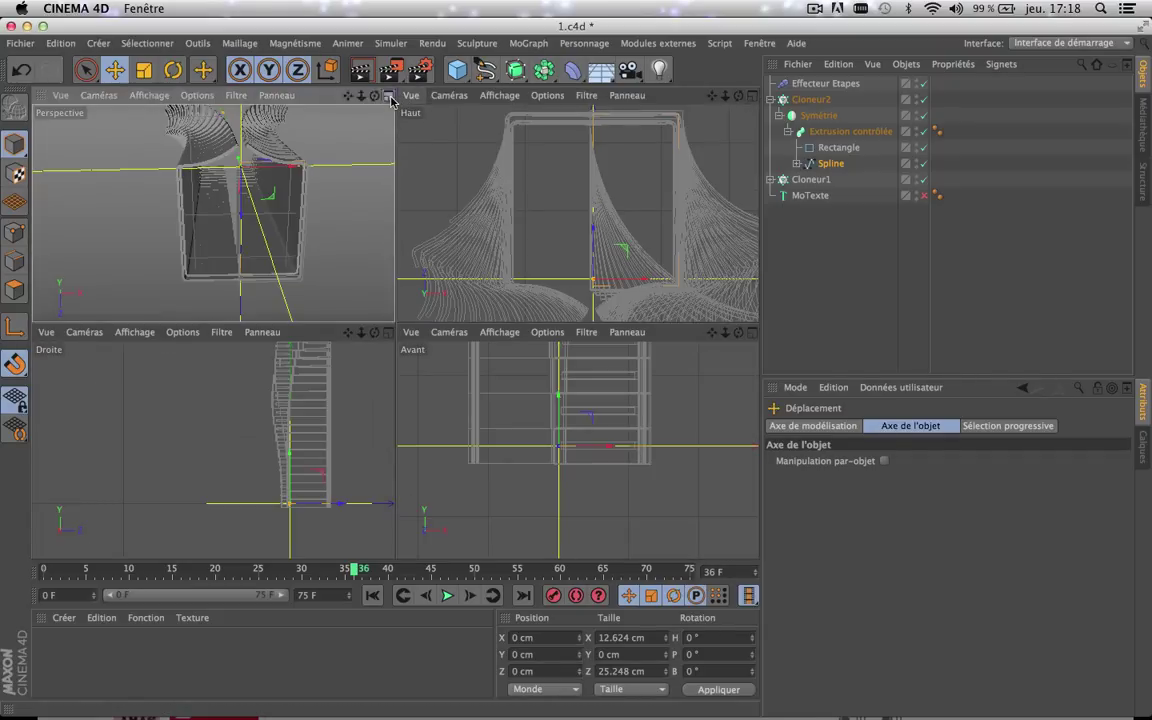
click(388, 96)
scroll(466, 291, up, 5)
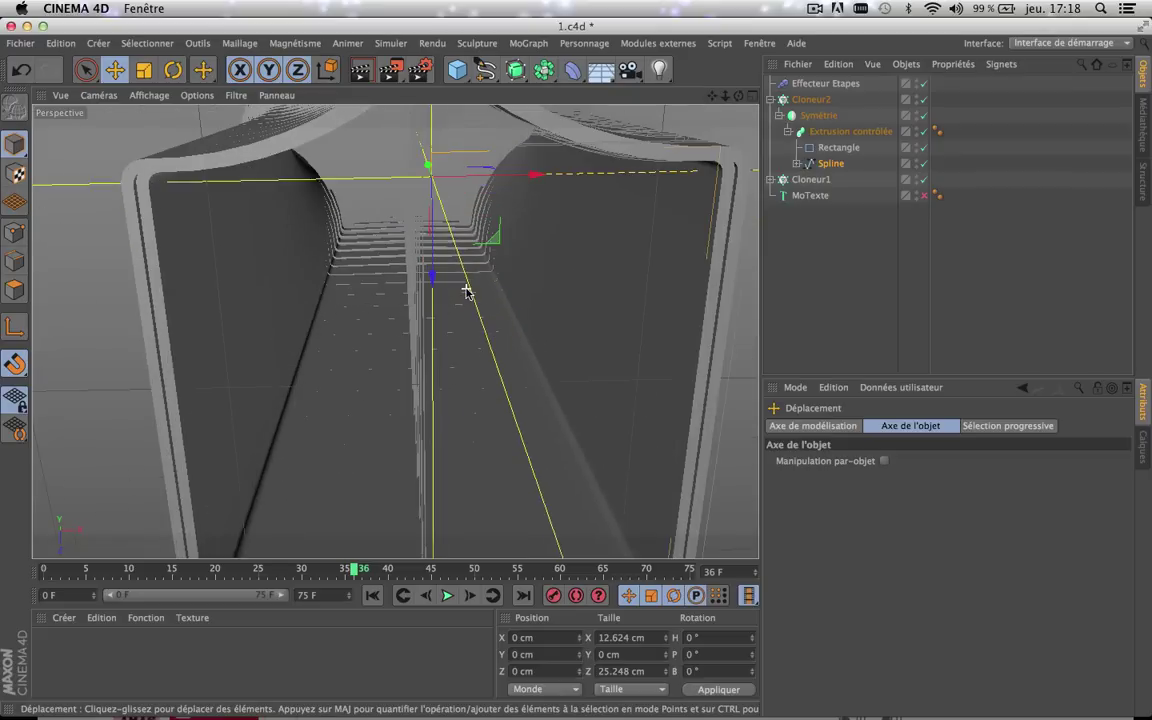
scroll(437, 301, down, 5)
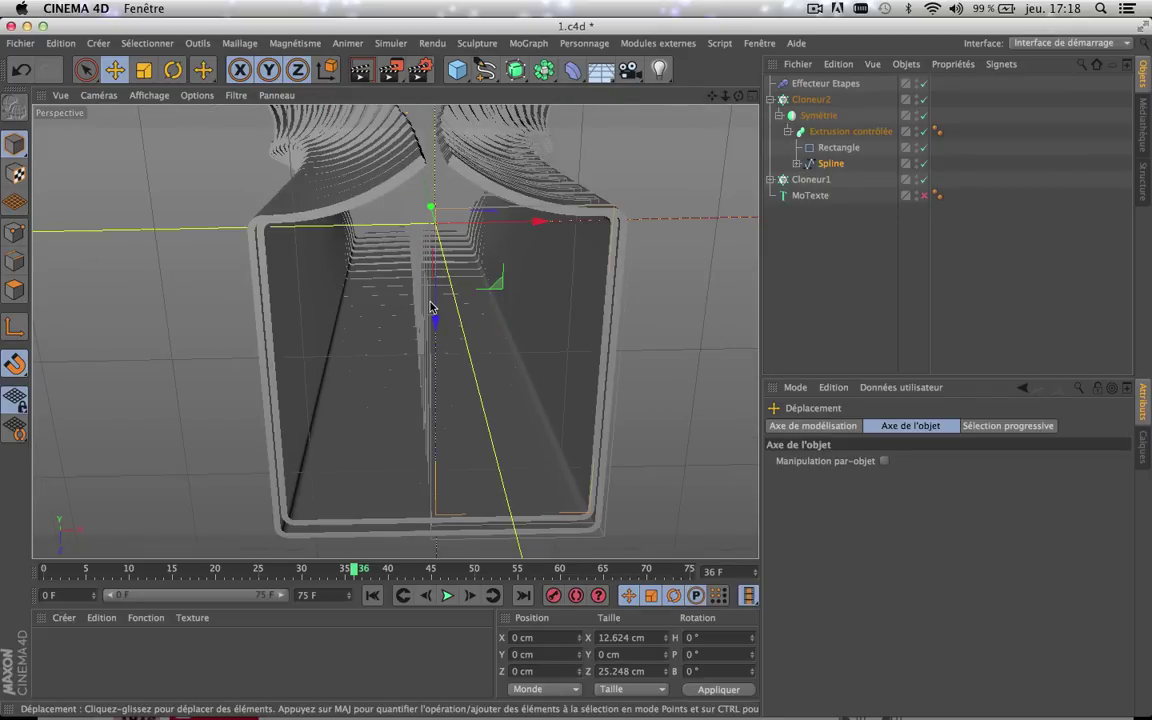
drag(435, 321, 435, 315)
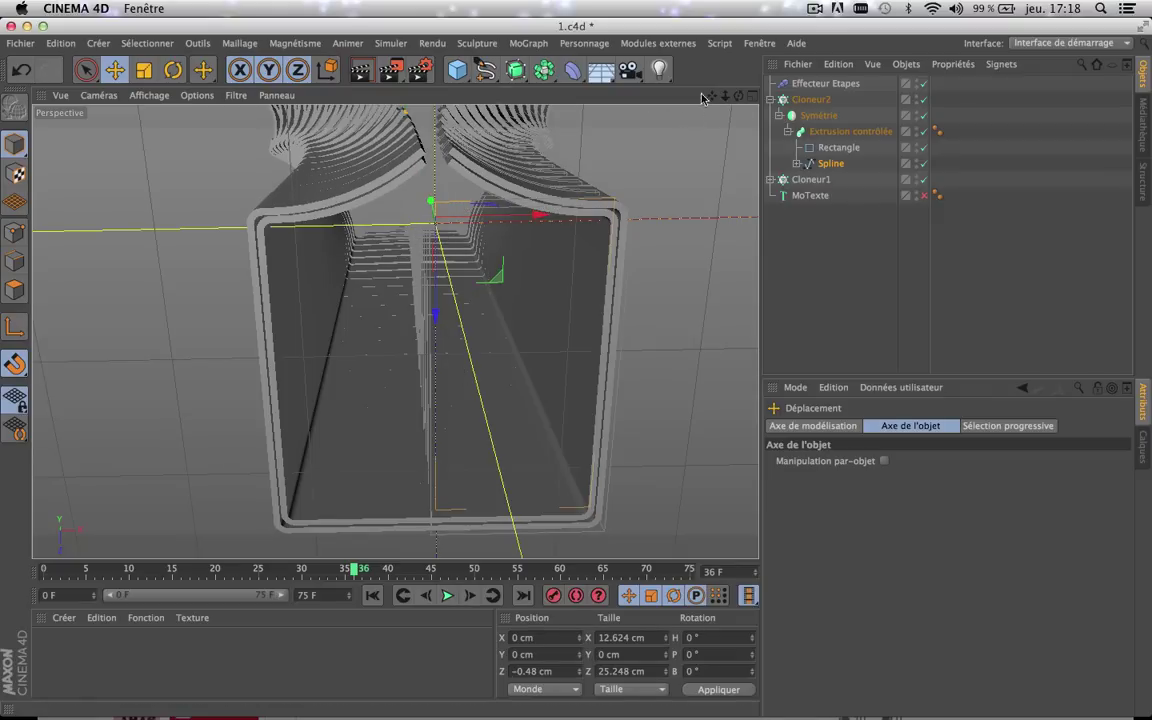
- Examine the gap between the two nested shells in the top and perspective views, including at frame 66
drag(711, 96, 724, 6)
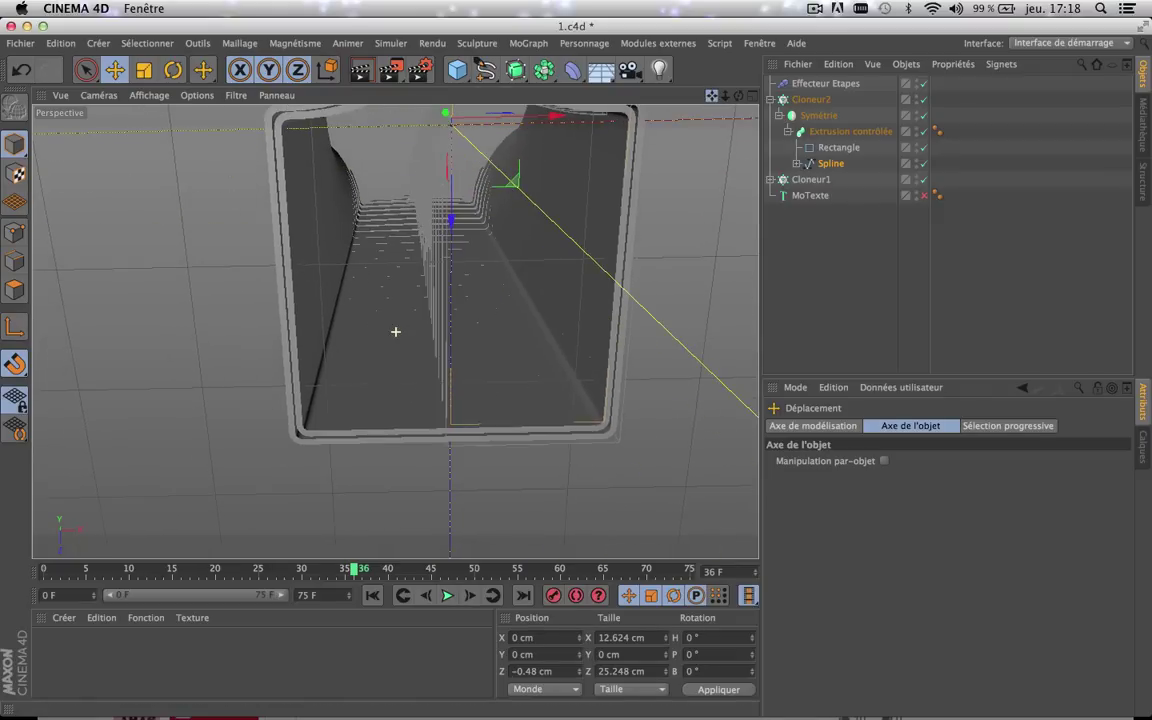
click(755, 95)
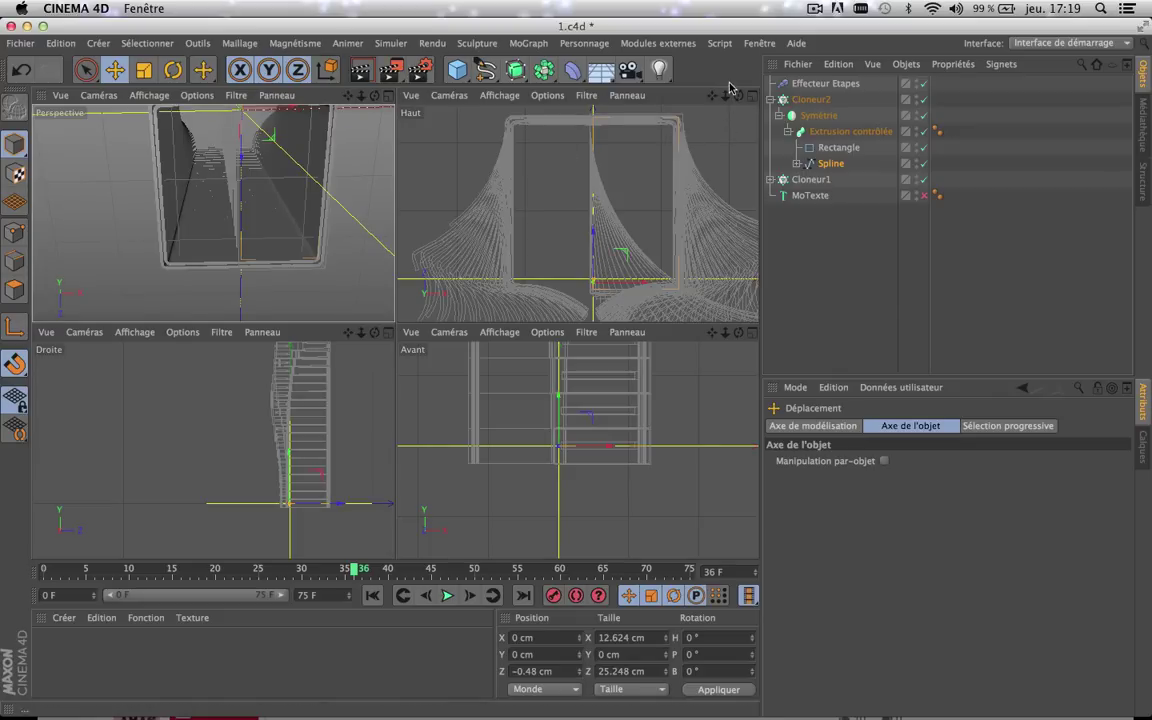
click(753, 96)
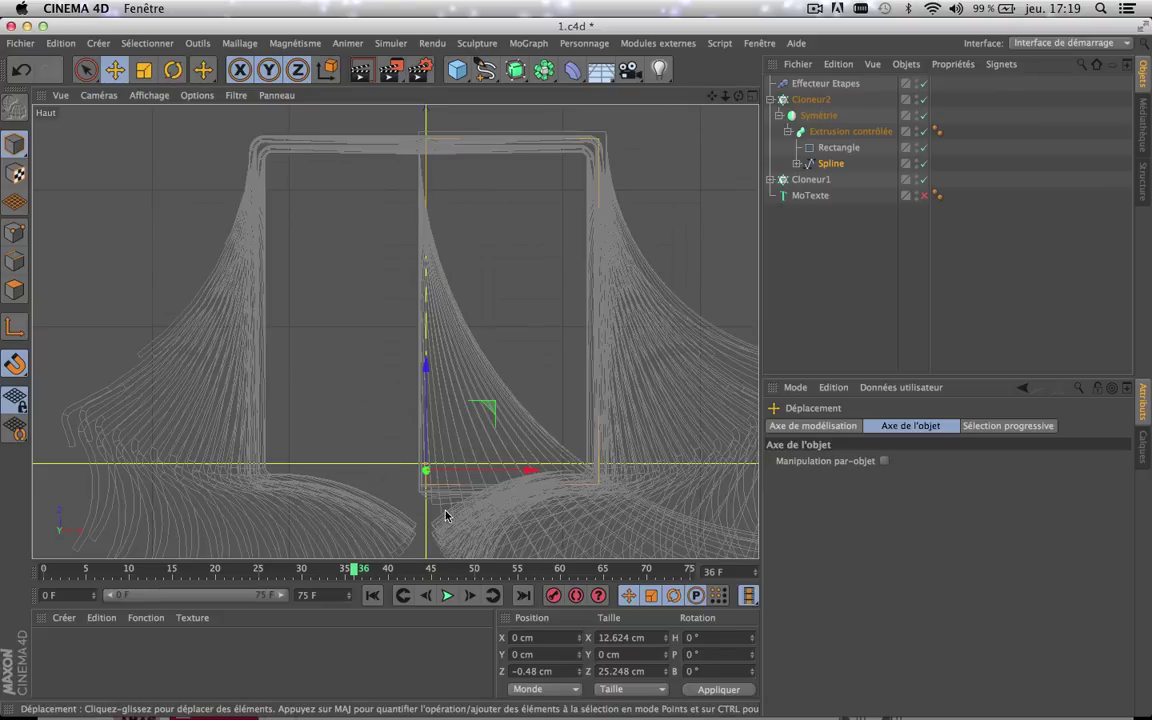
click(752, 96)
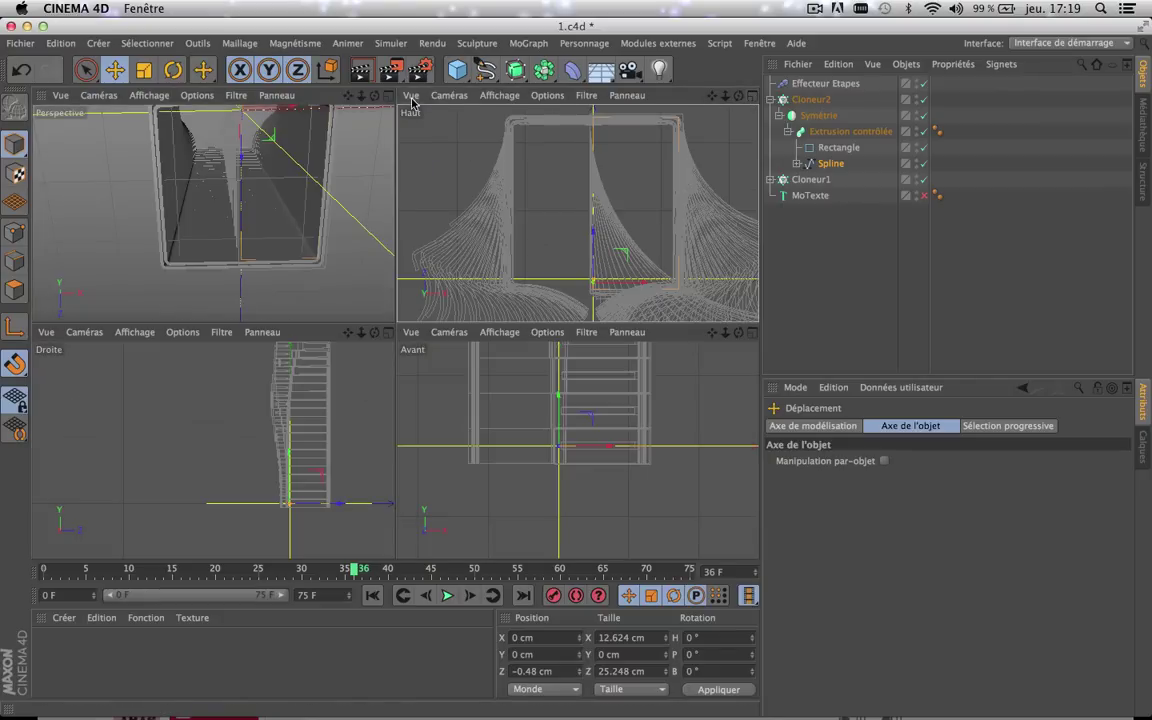
click(386, 95)
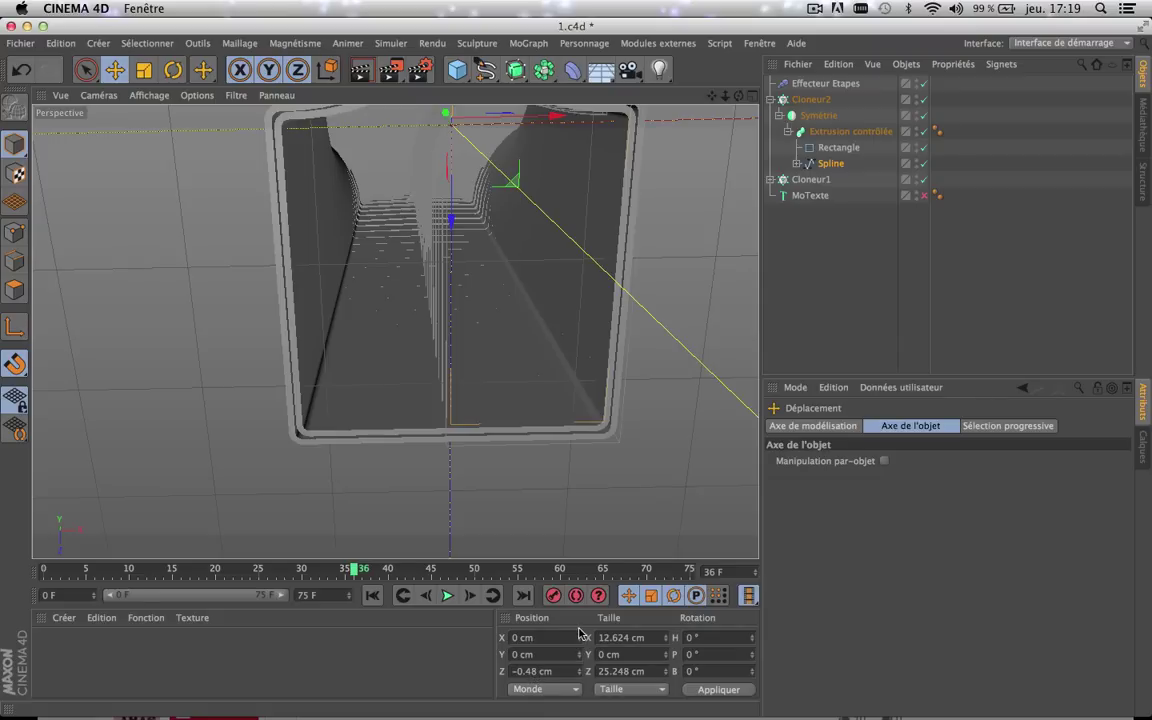
scroll(354, 442, up, 3)
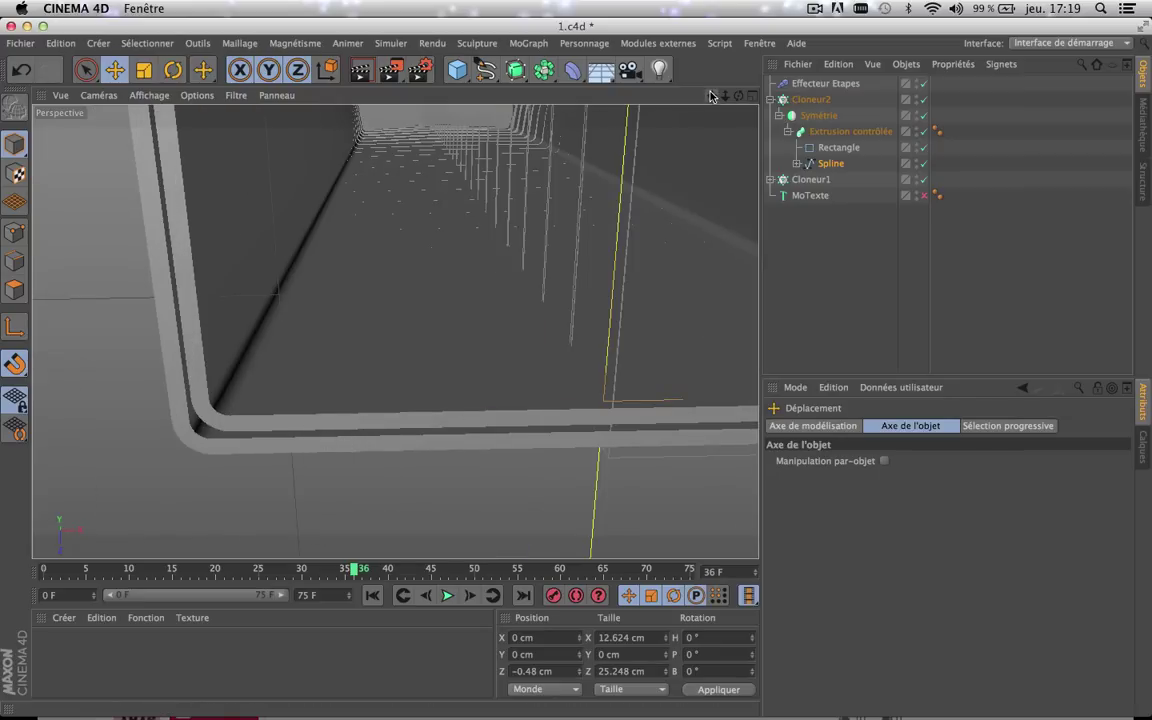
drag(712, 96, 250, 635)
drag(519, 287, 364, 252)
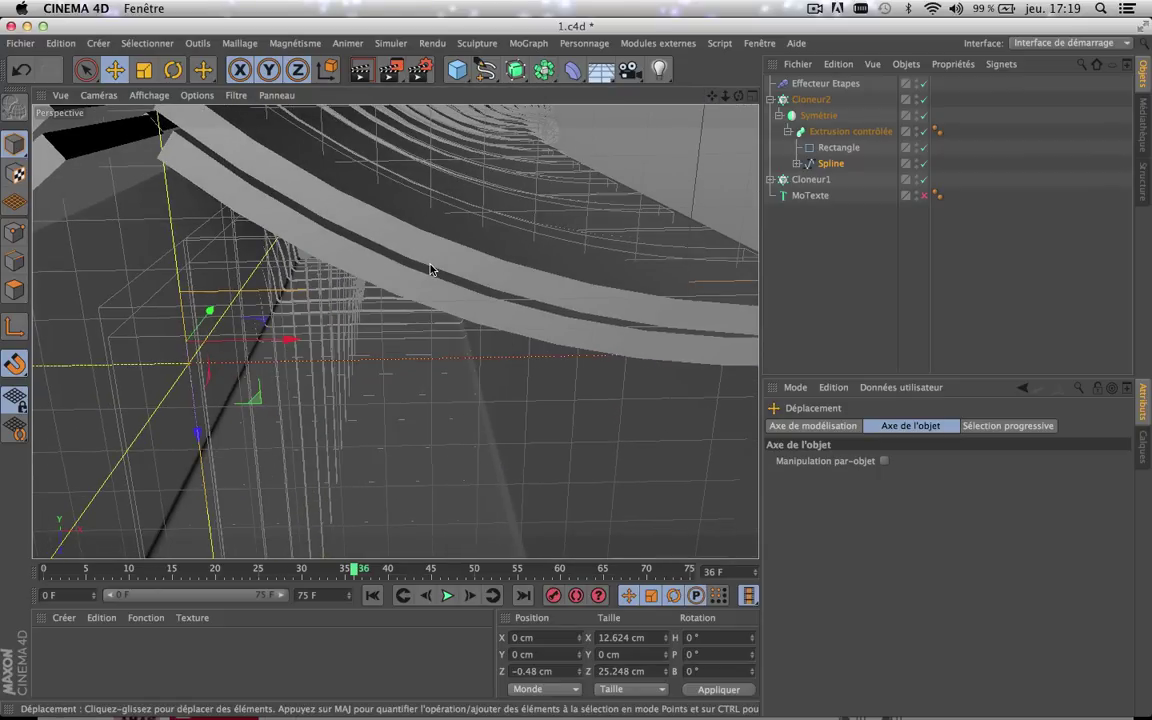
scroll(431, 269, down, 4)
drag(712, 96, 740, 177)
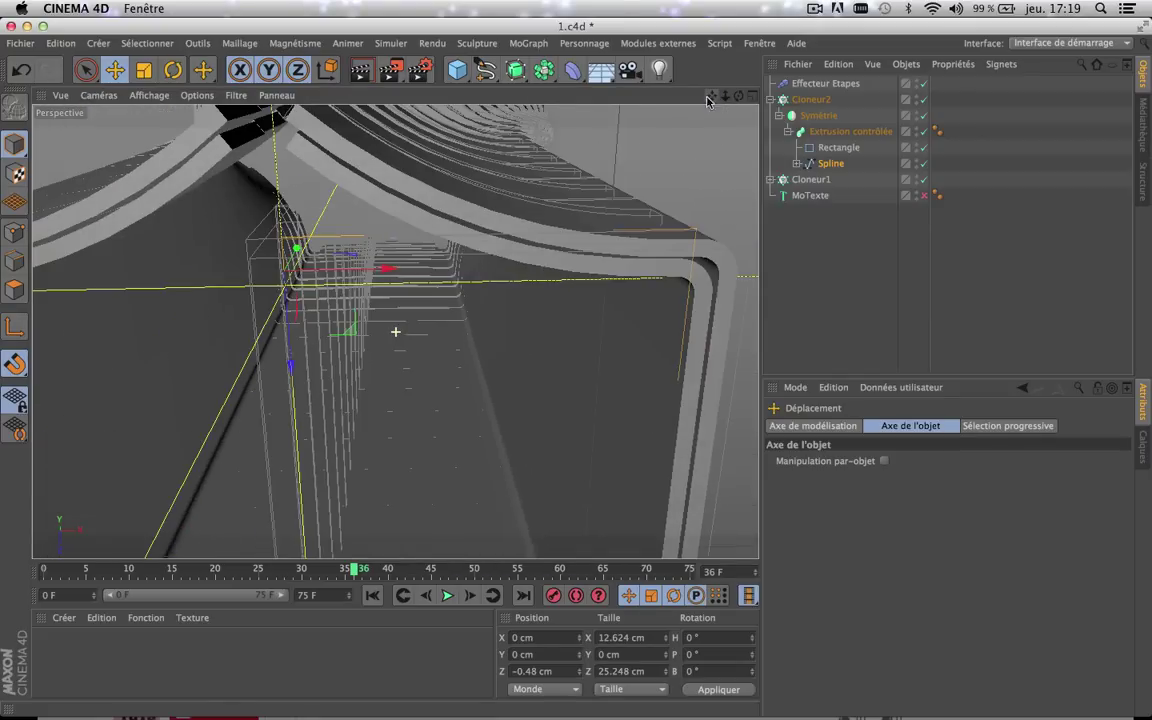
scroll(454, 212, down, 5)
scroll(452, 212, down, 2)
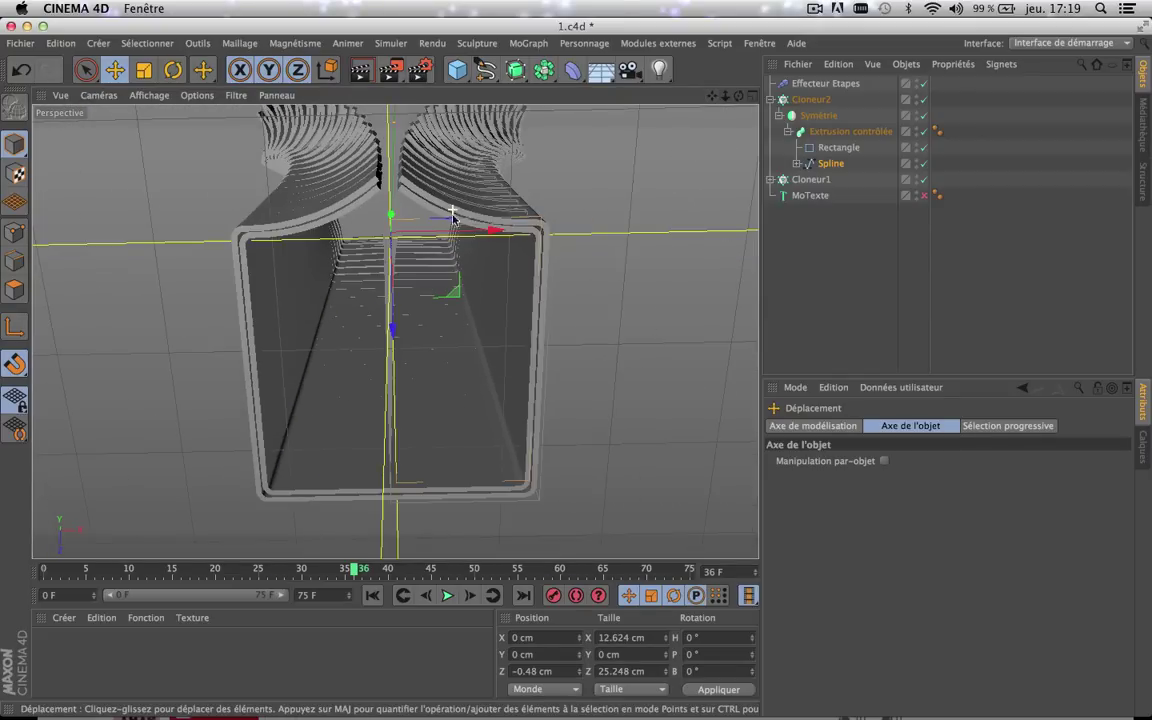
mouse_move(325, 573)
mouse_down()
mouse_move(115, 584)
mouse_move(612, 545)
mouse_up()
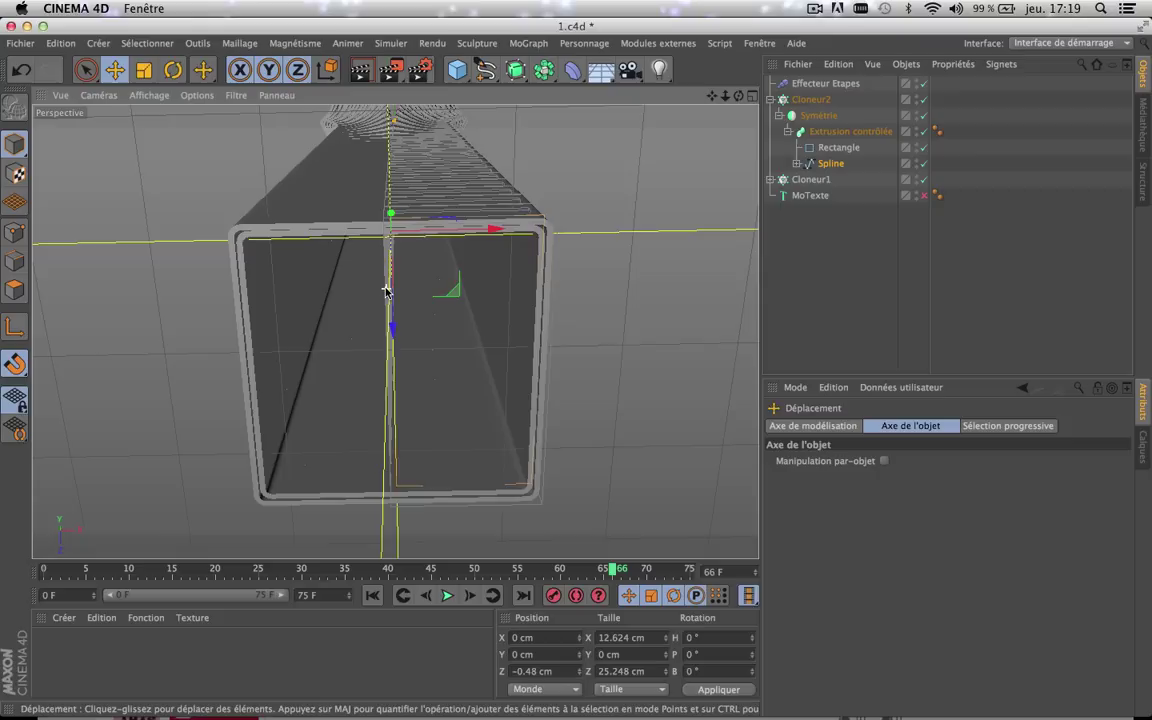
scroll(386, 291, up, 2)
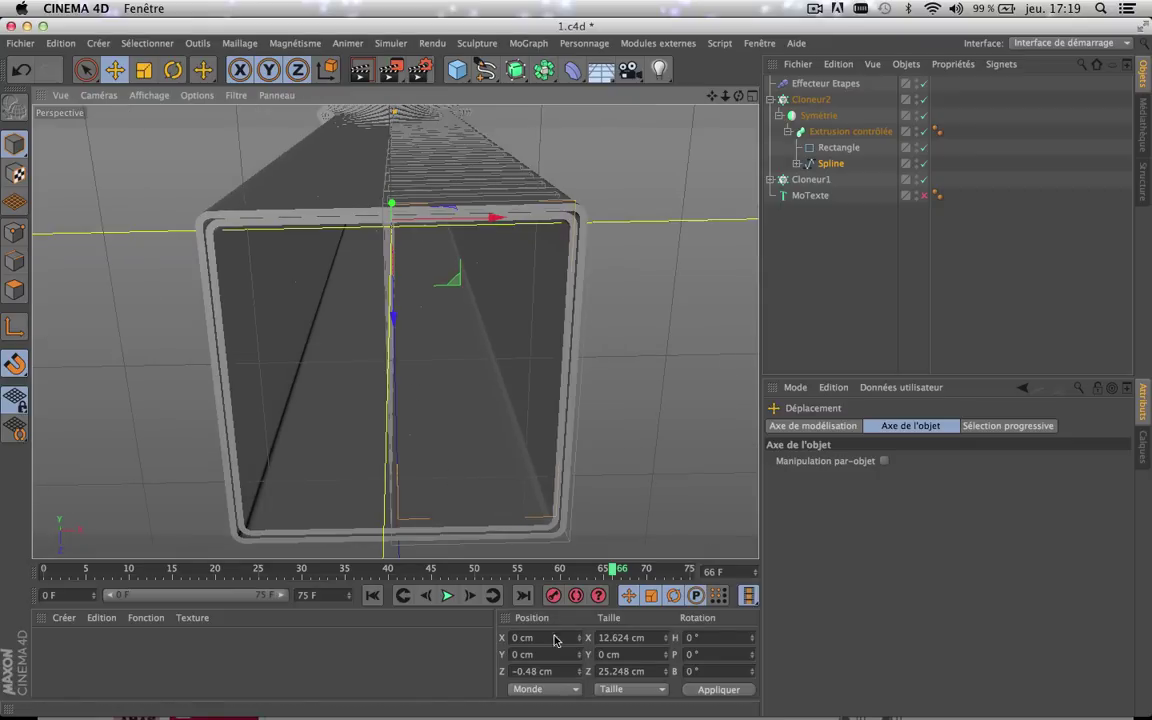
- Undo the last Z move of Cloneur2's Spline and try Z positions of 1 cm and -1 cm
click(578, 674)
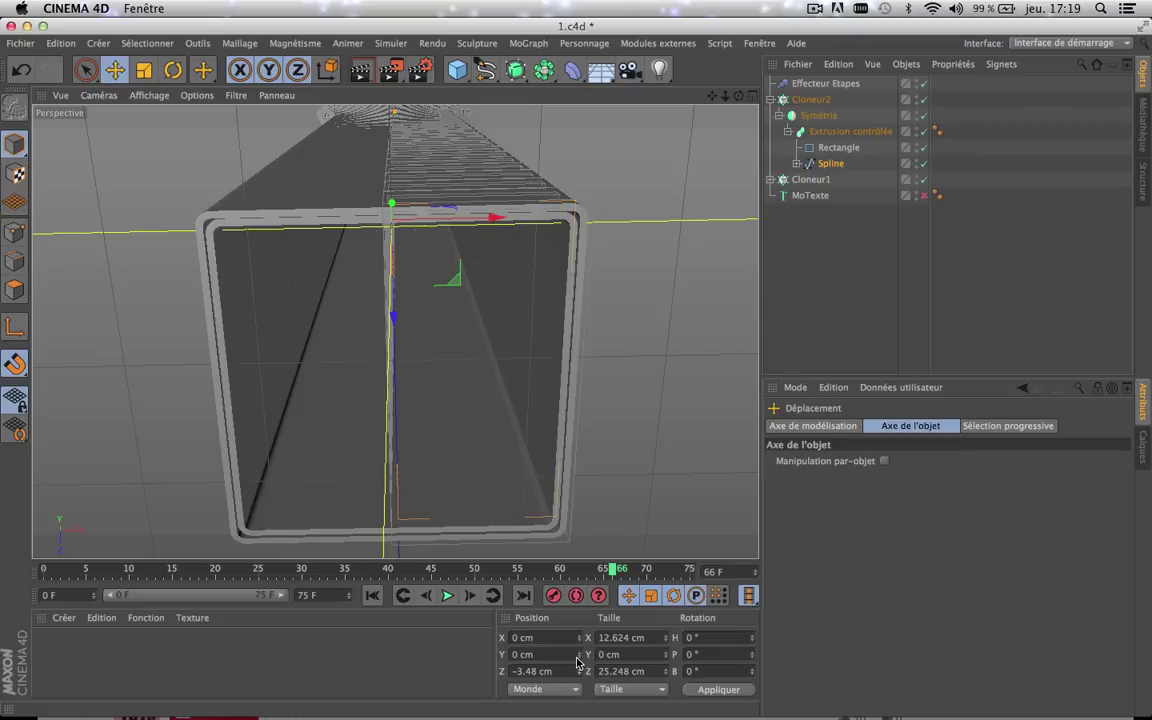
key(super+z)
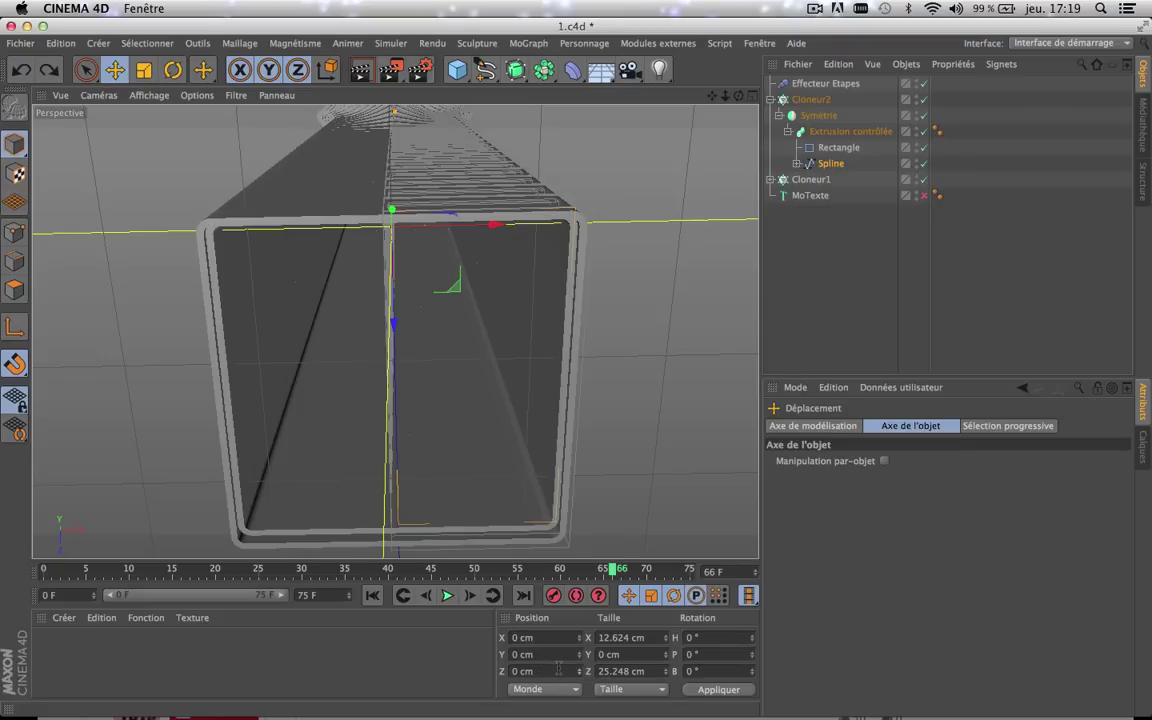
click(578, 667)
click(578, 668)
click(578, 668)
click(578, 668)
click(578, 668)
click(710, 689)
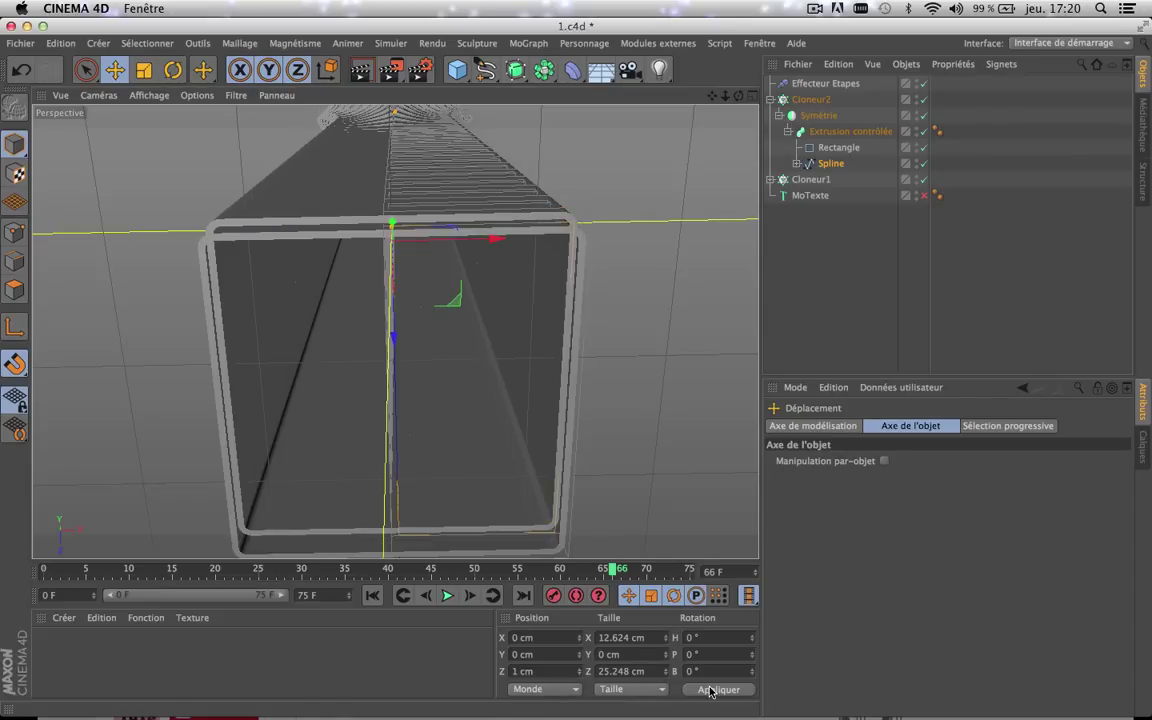
click(577, 675)
click(714, 690)
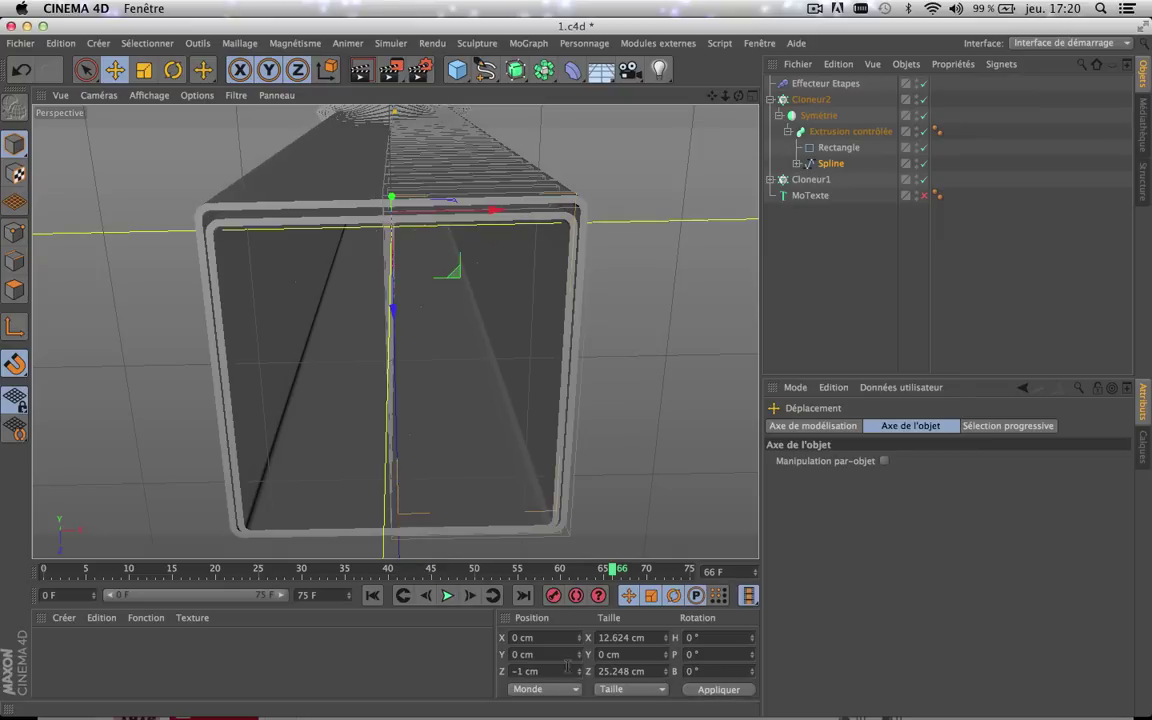
- Try Z positions of -0.40, -0.5 and -0.6 cm for Cloneur2's Spline
click(545, 671)
text(-0.40)
click(720, 690)
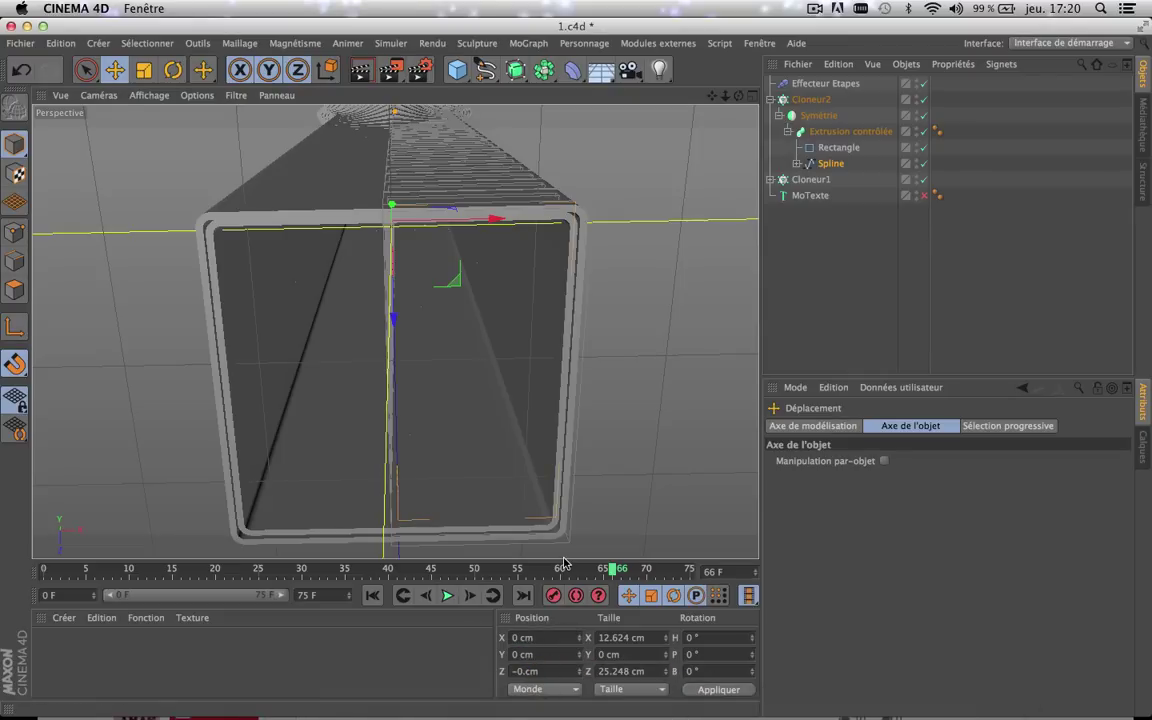
click(720, 690)
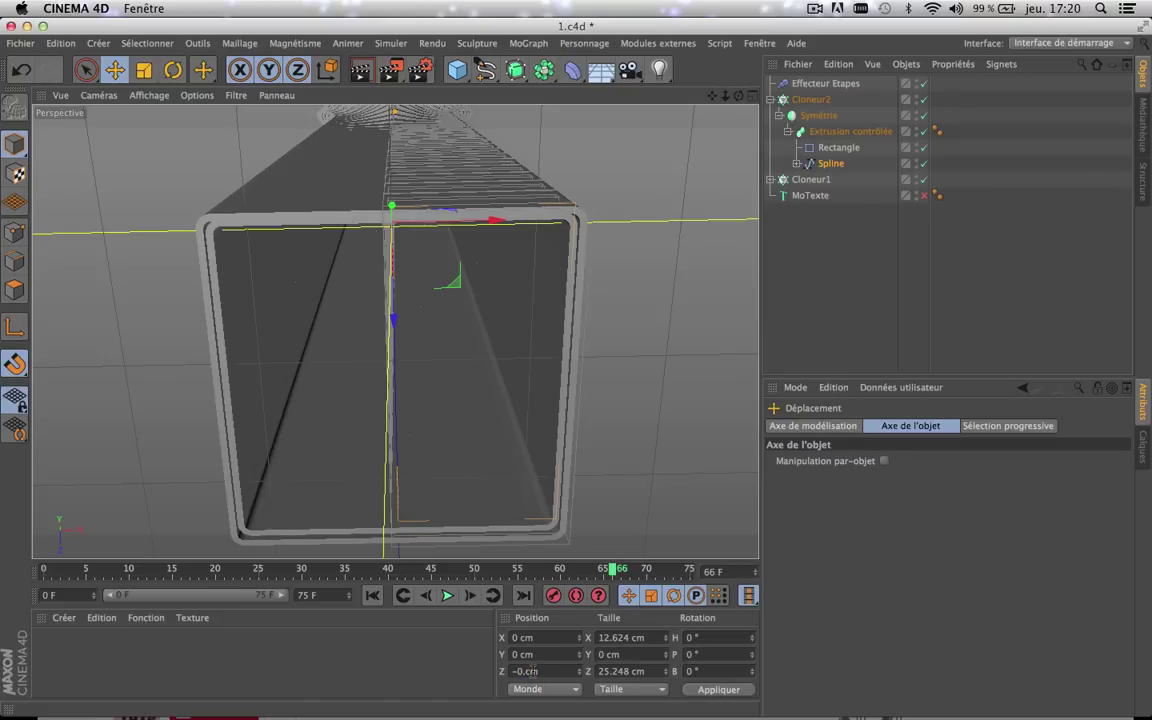
text(0)
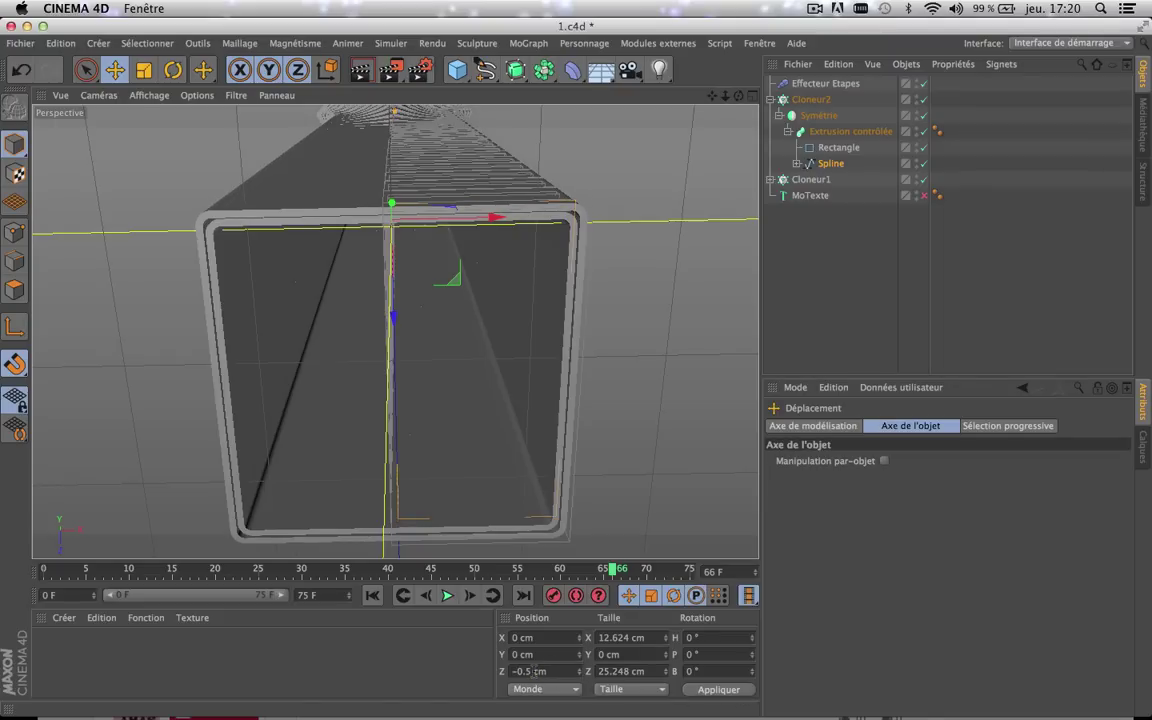
mouse_move(593, 712)
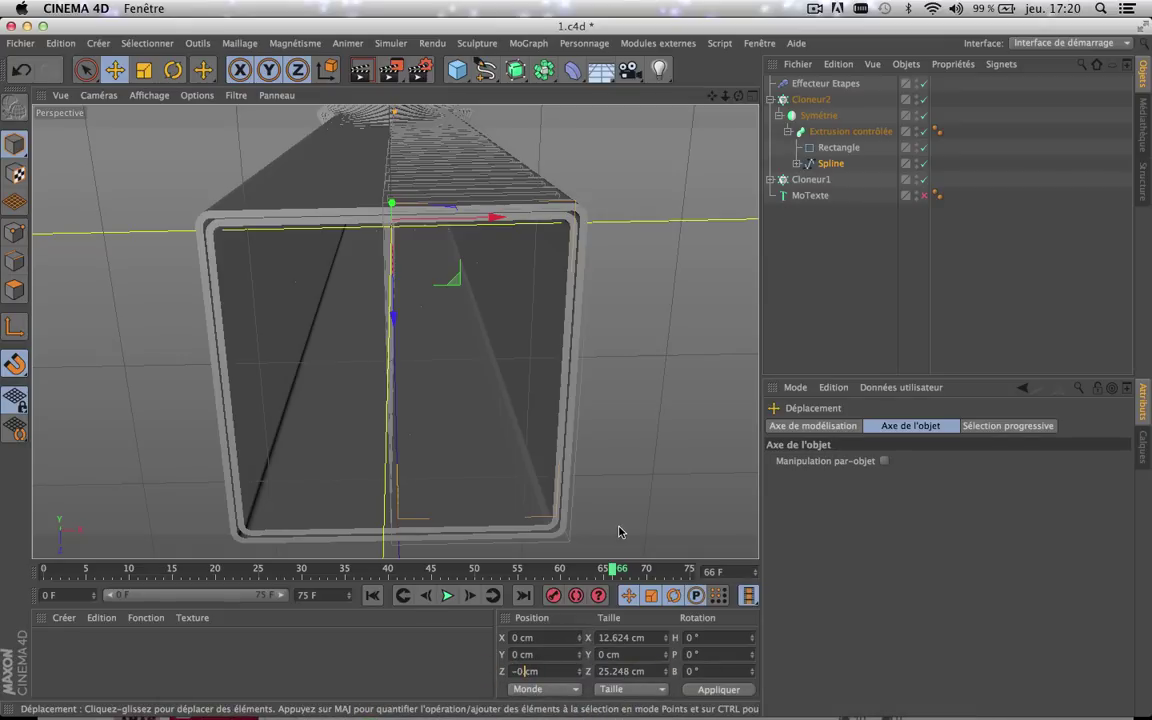
click(717, 689)
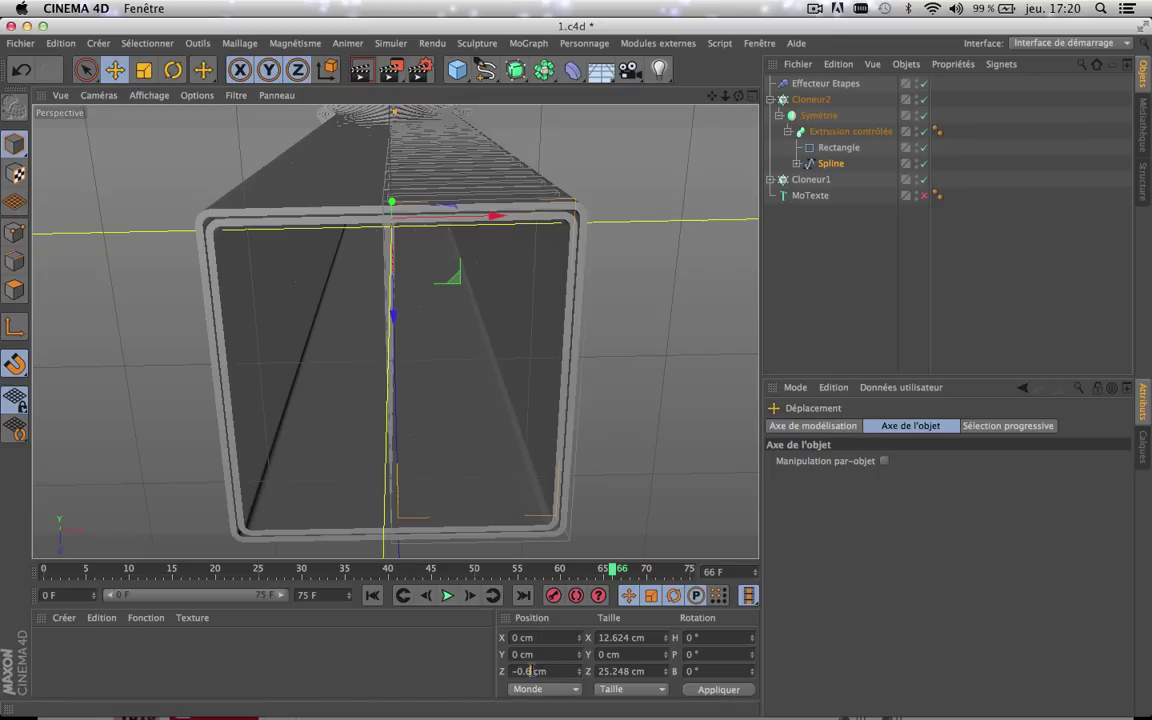
- Set the Z position of Cloneur2's Spline to -0.55 cm
key(BackSpace)
text(55)
click(725, 689)
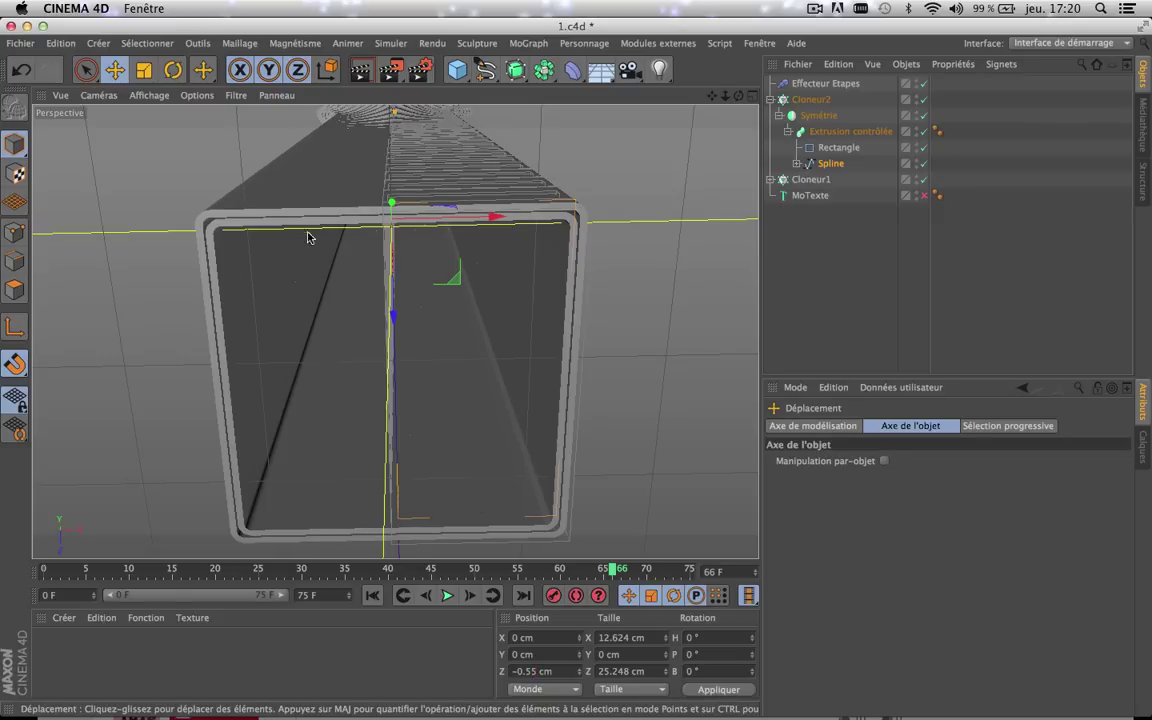
- Check the spacing between the inner and outer shells along their edges, and scrub the animation to frame 58
scroll(351, 200, up, 5)
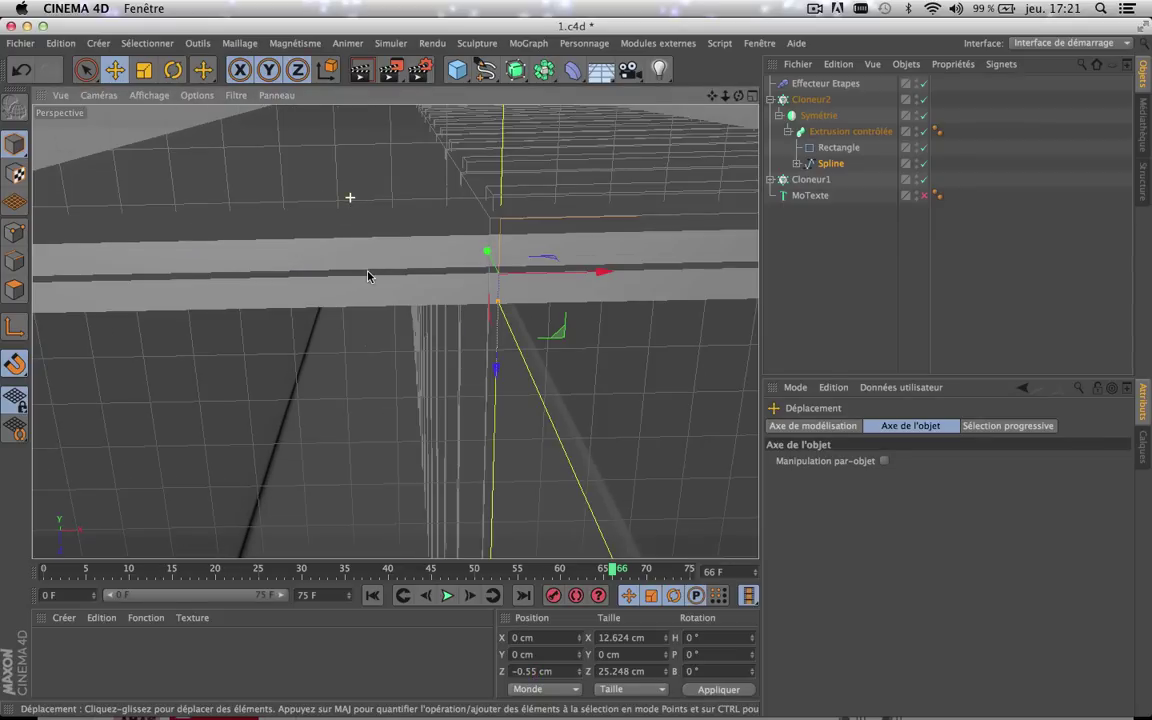
scroll(368, 274, down, 3)
scroll(368, 274, down, 3)
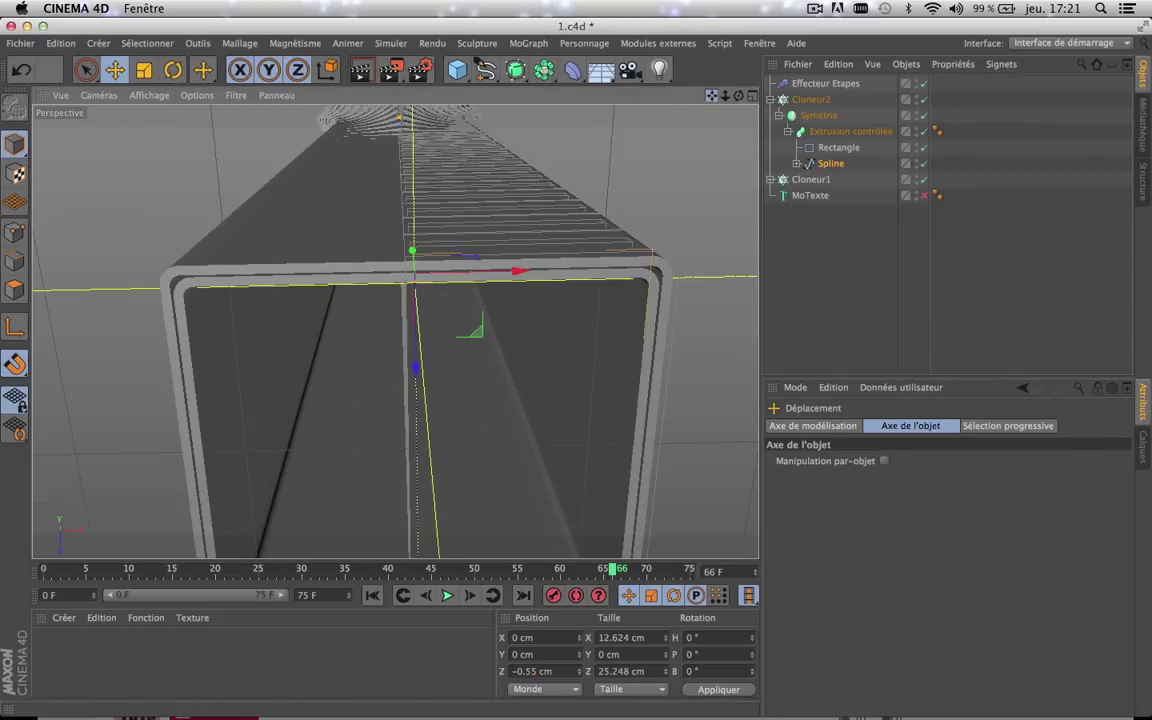
drag(712, 96, 708, 5)
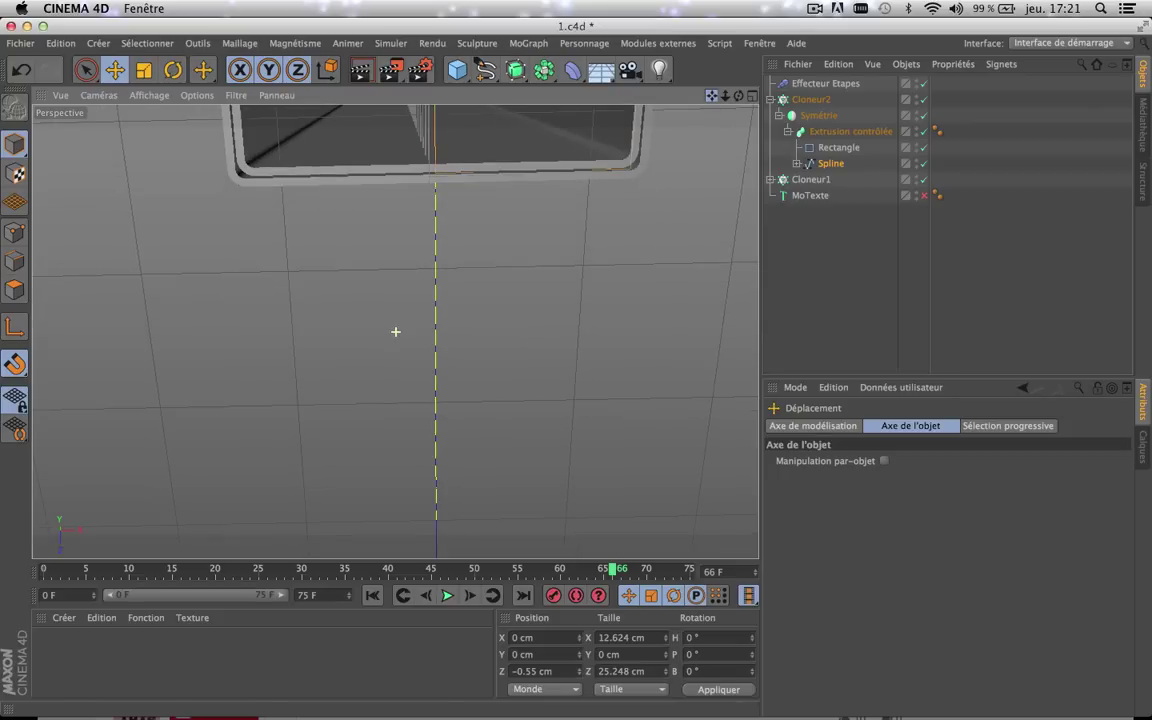
drag(712, 96, 650, 628)
drag(712, 96, 719, 42)
scroll(503, 268, down, 5)
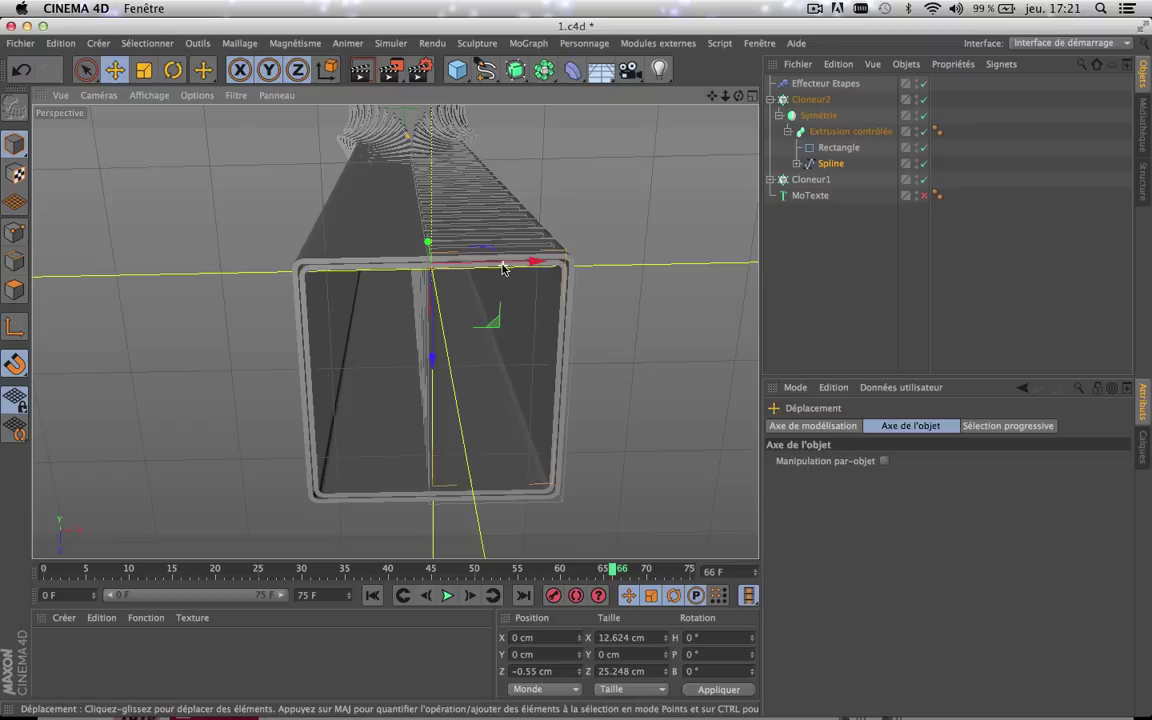
mouse_move(450, 568)
mouse_down()
mouse_move(256, 562)
mouse_move(546, 562)
mouse_up()
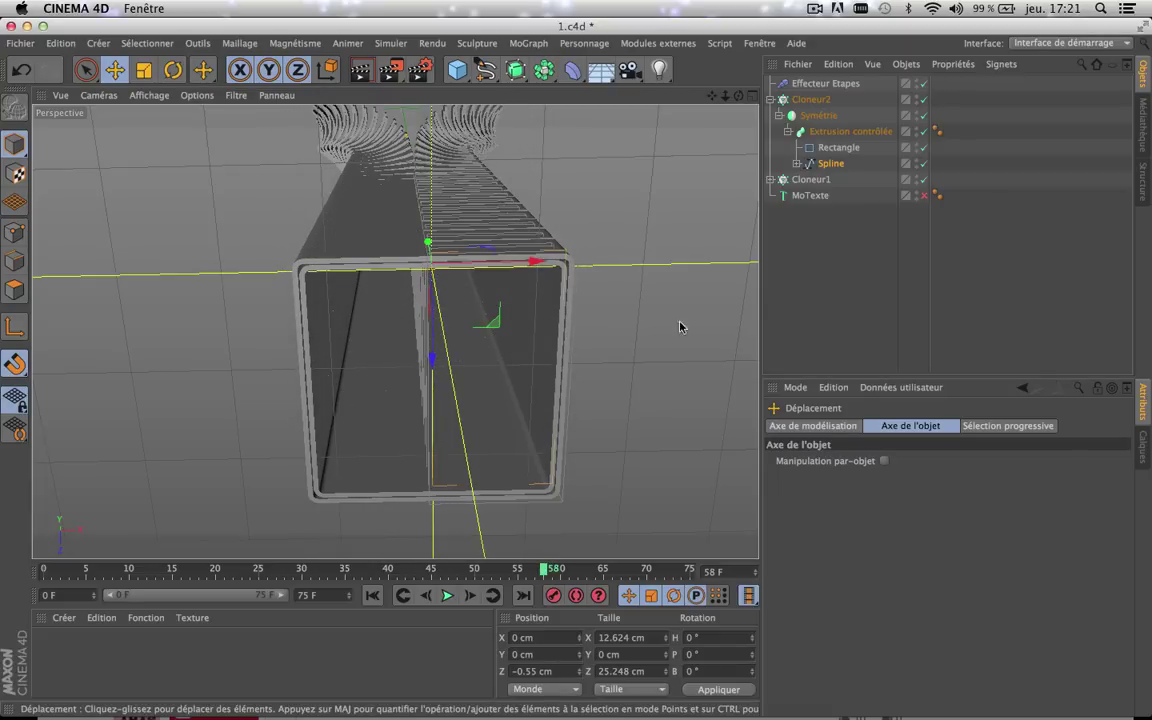
- Collapse the Cloneur2 hierarchy and duplicate Cloneur2 directly above the original in the object list
click(771, 99)
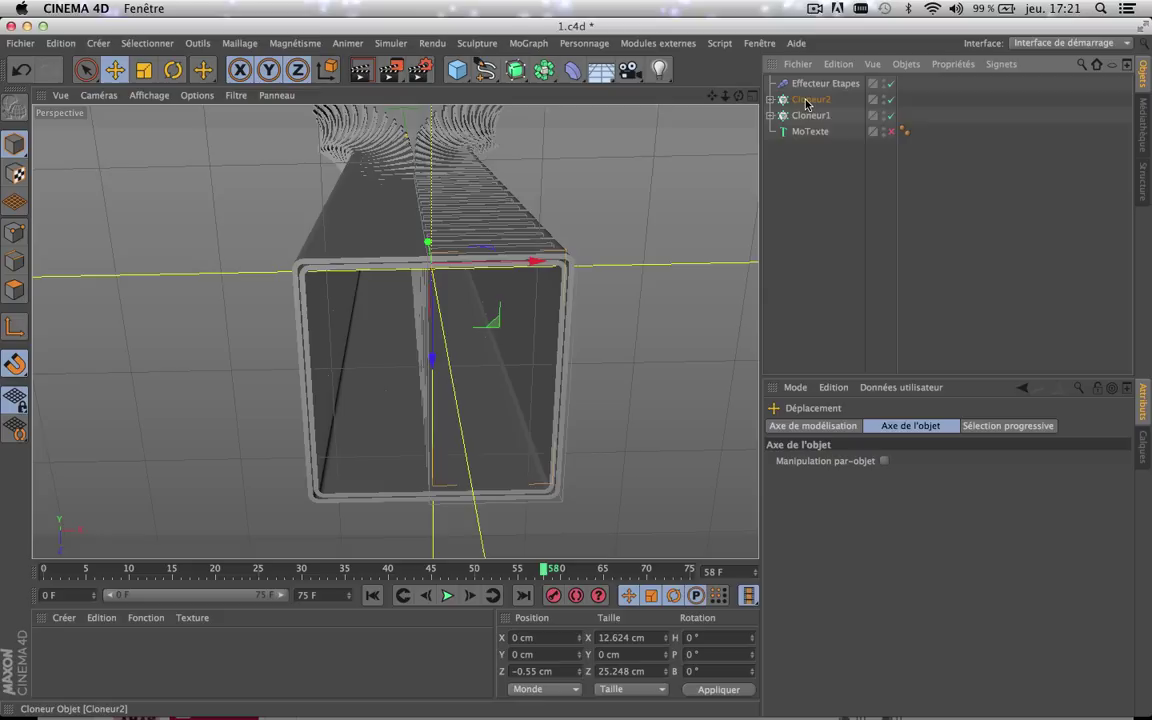
ctrl+drag(808, 103, 812, 95)
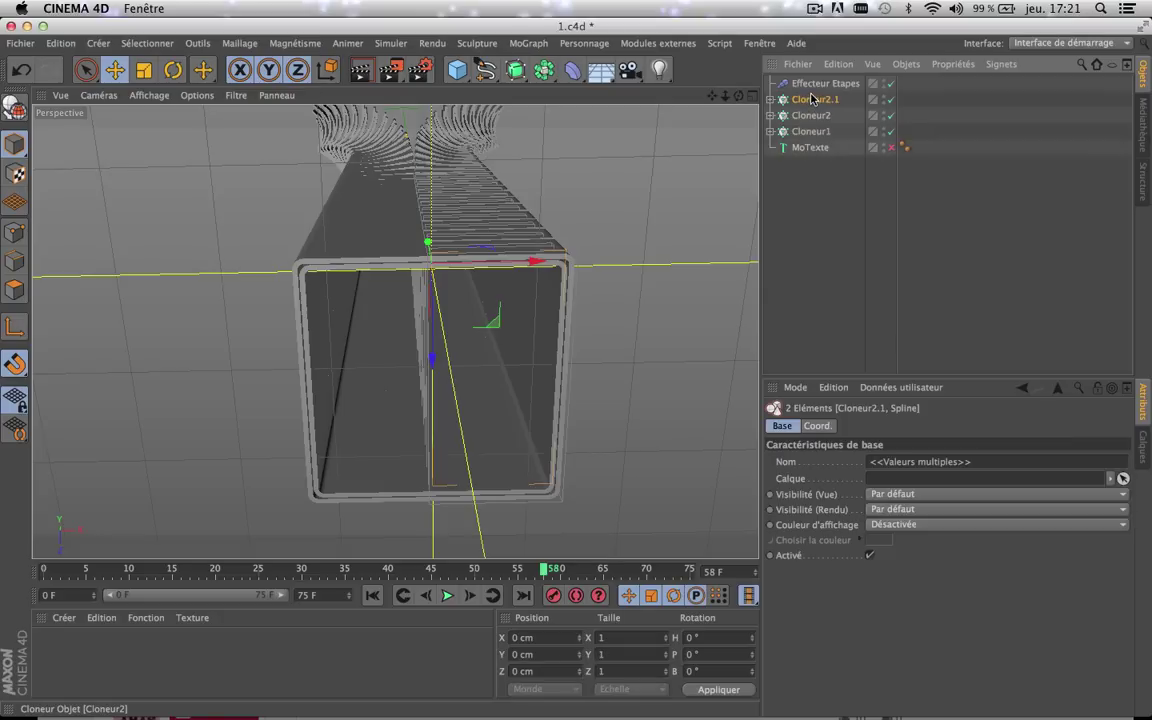
- Rename the duplicated cloner Cloneur2.1 as Cloneur3
click(836, 101)
double_click(836, 101)
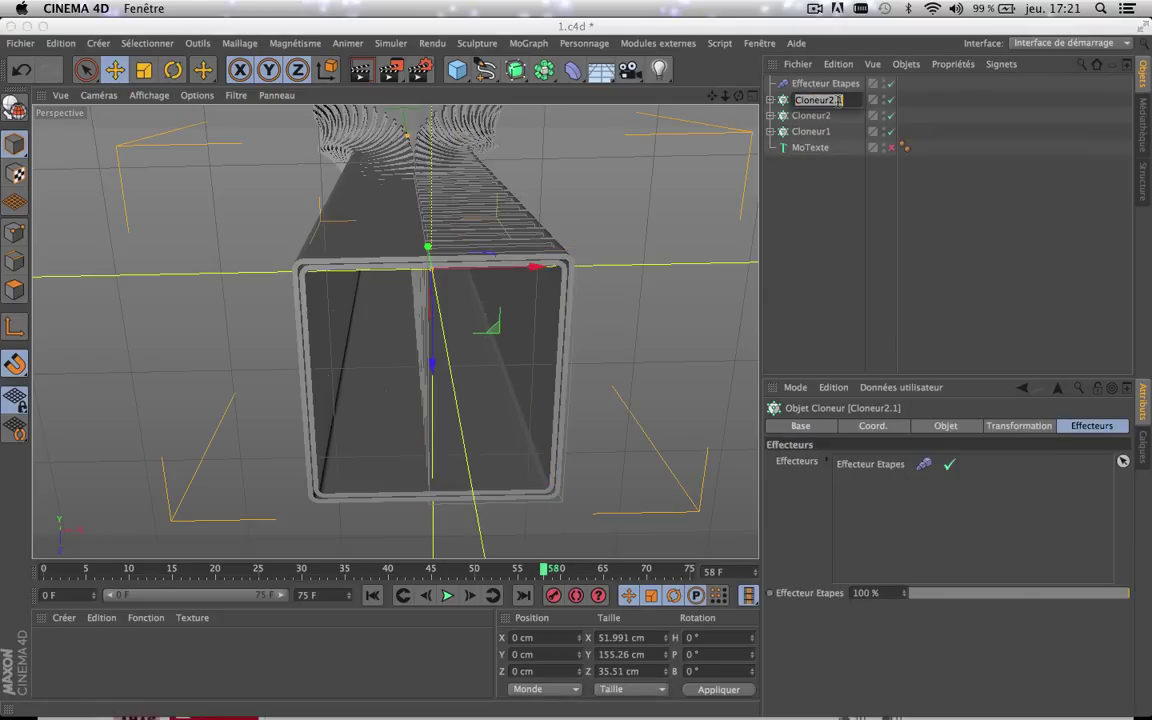
click(843, 100)
text(3)
click(825, 216)
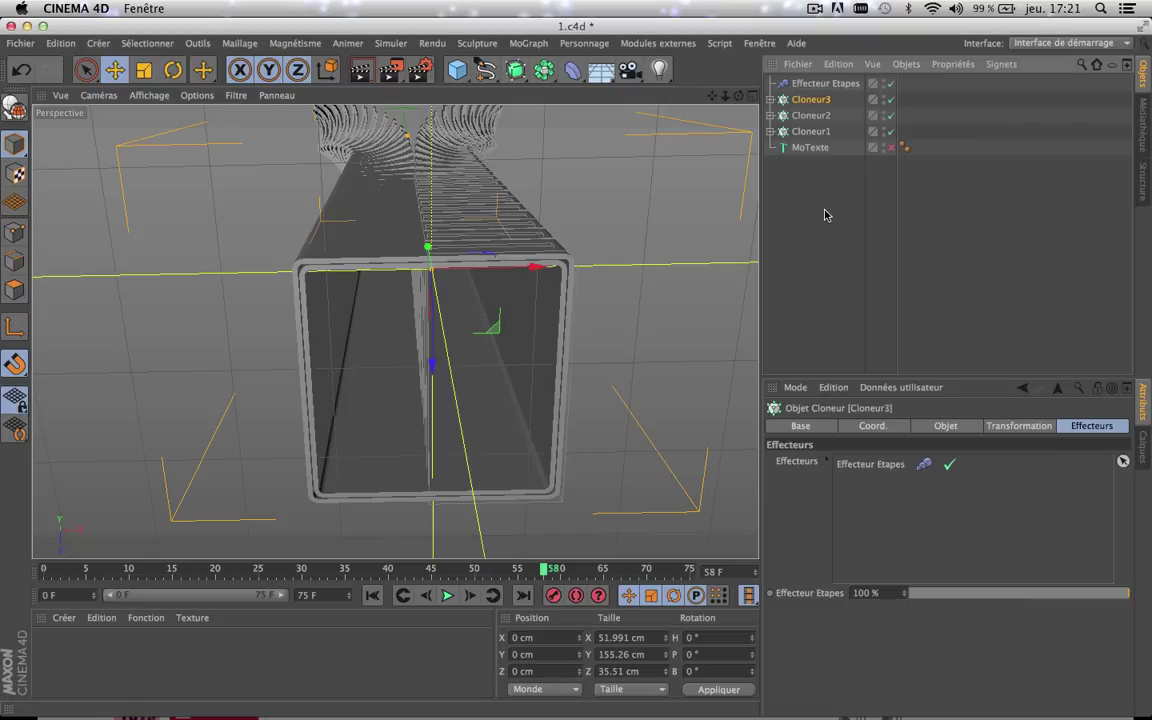
- Scale up the Spline inside Cloneur3's controlled extrusion to about 13.36 cm in X and 26.71 cm in Z
click(771, 100)
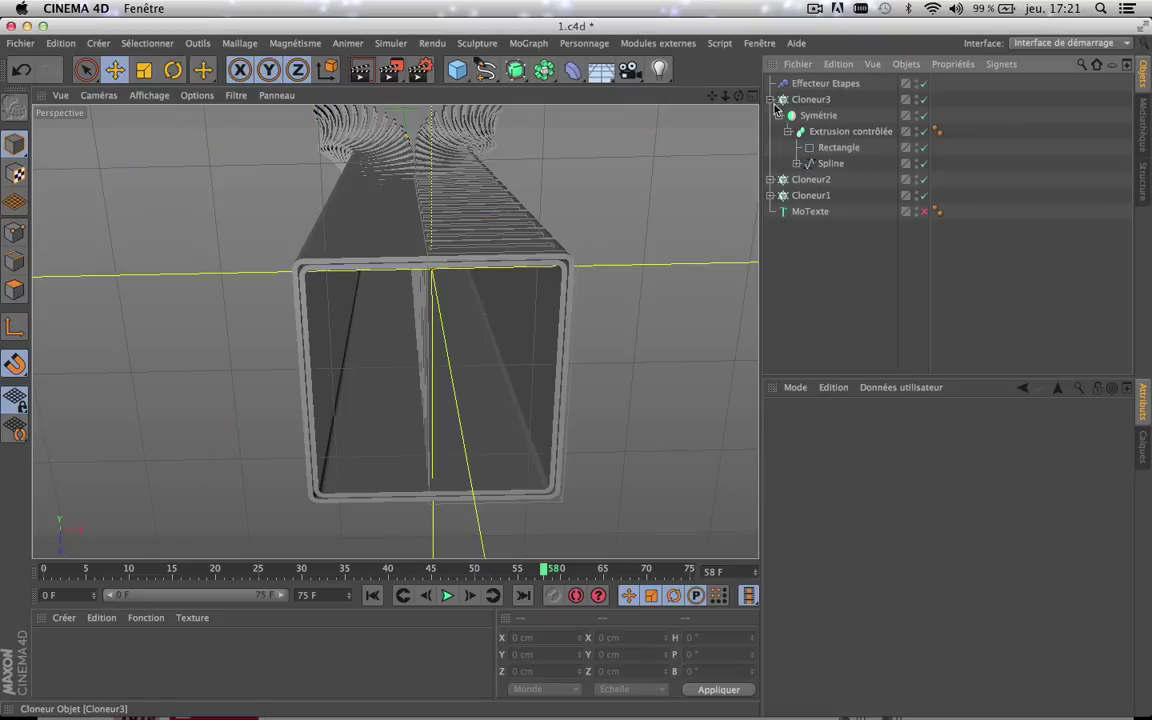
click(831, 164)
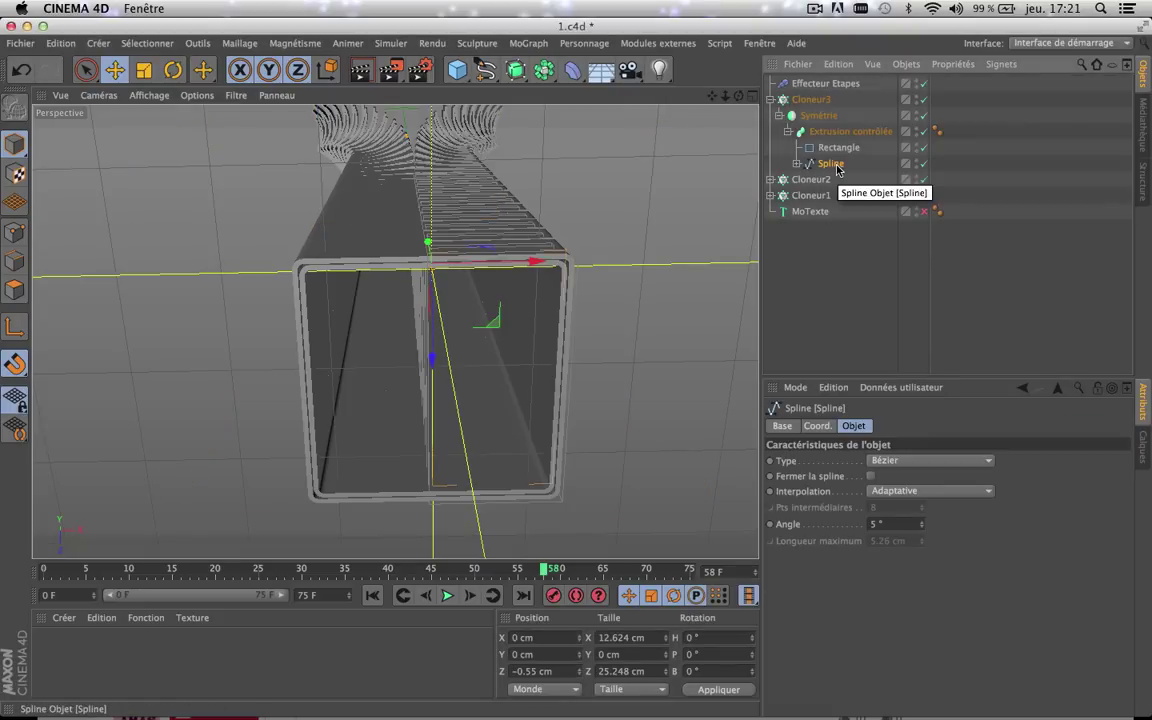
click(143, 69)
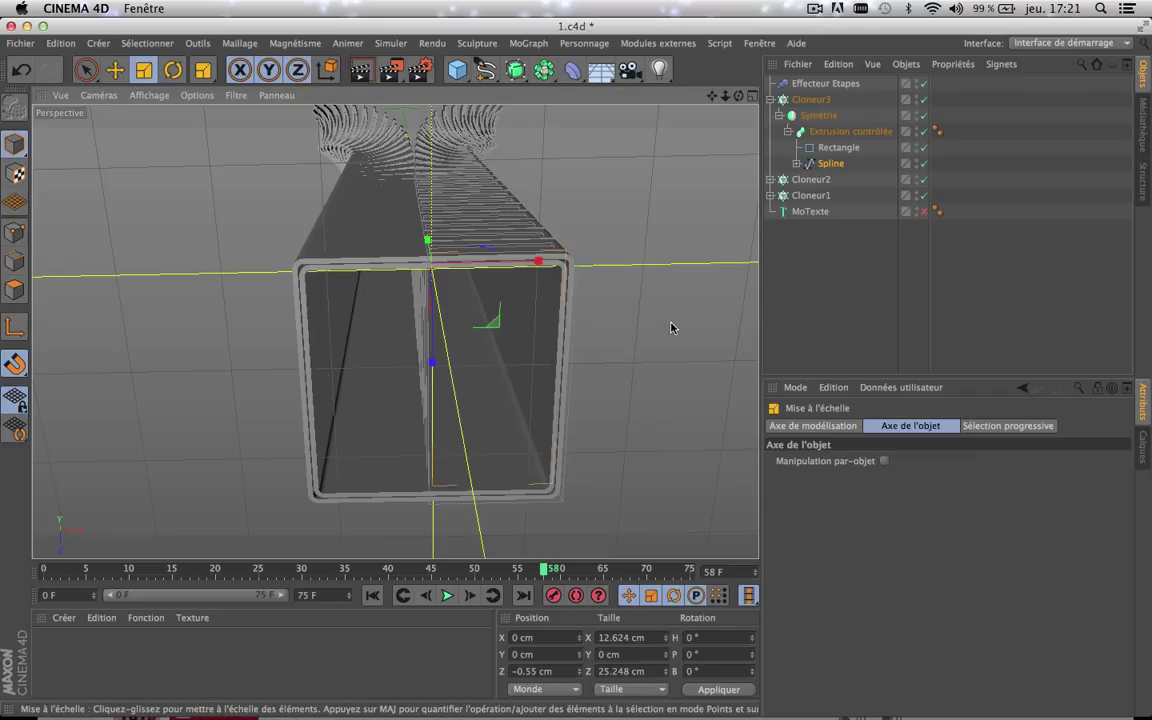
drag(671, 327, 699, 311)
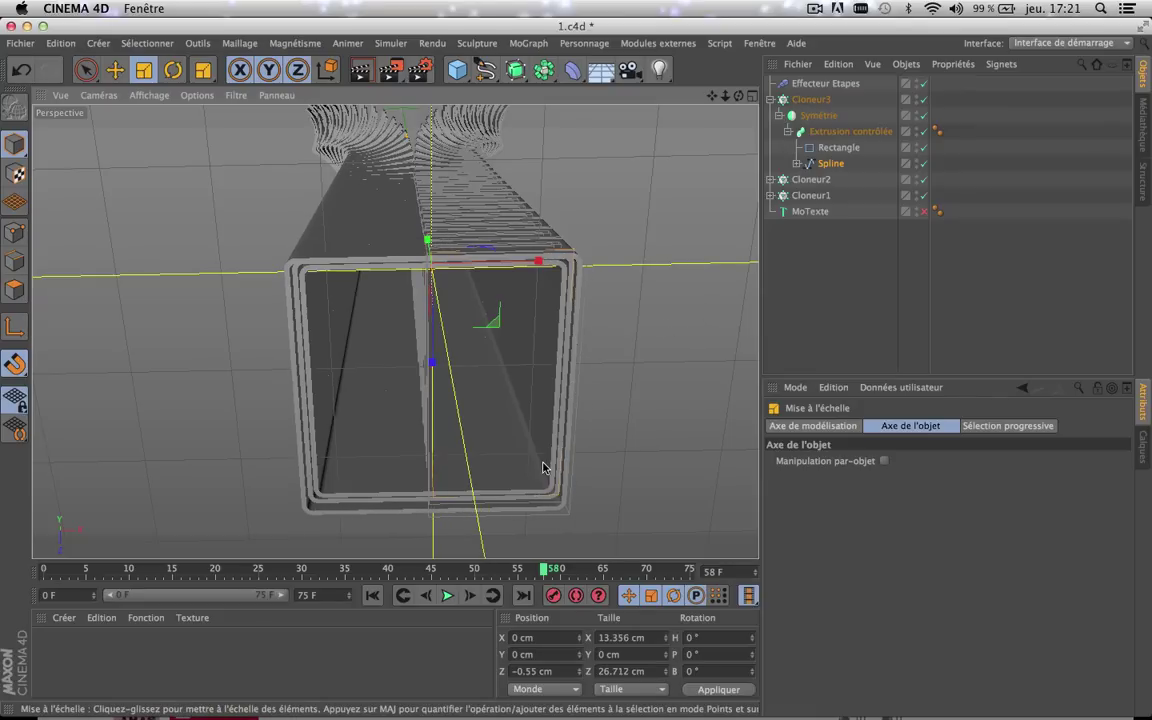
- Try a Z position of -0.7 cm for Cloneur3's Spline
click(115, 69)
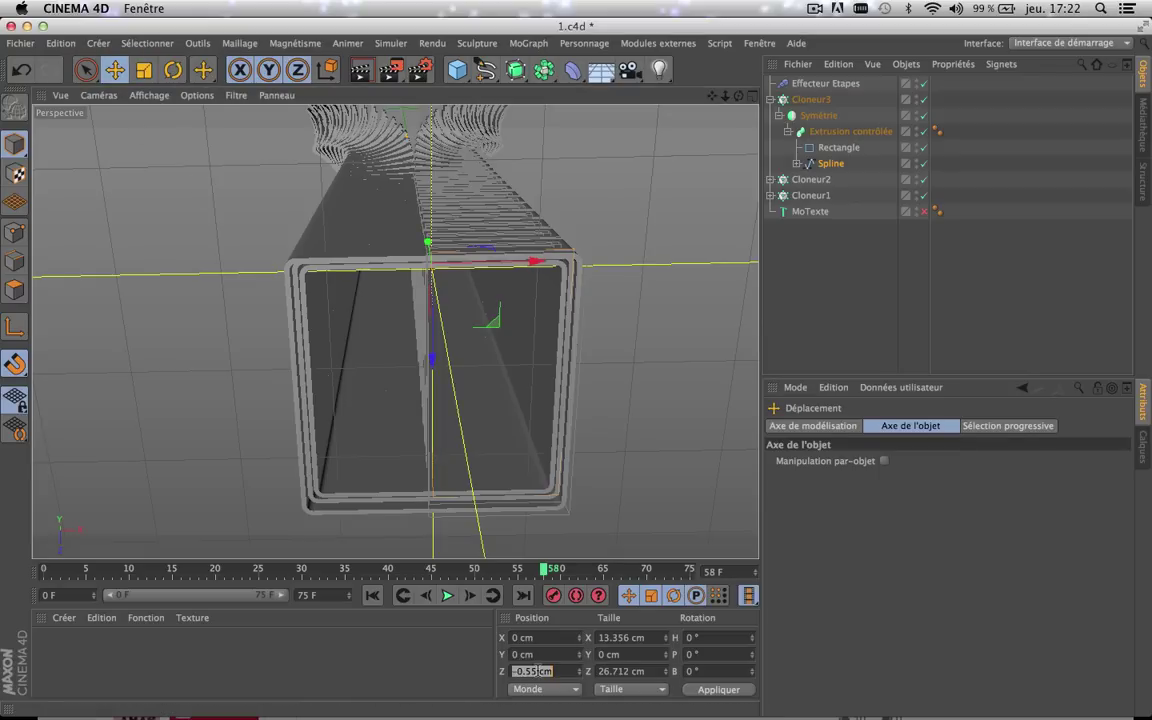
click(537, 671)
key(BackSpace)
key(BackSpace)
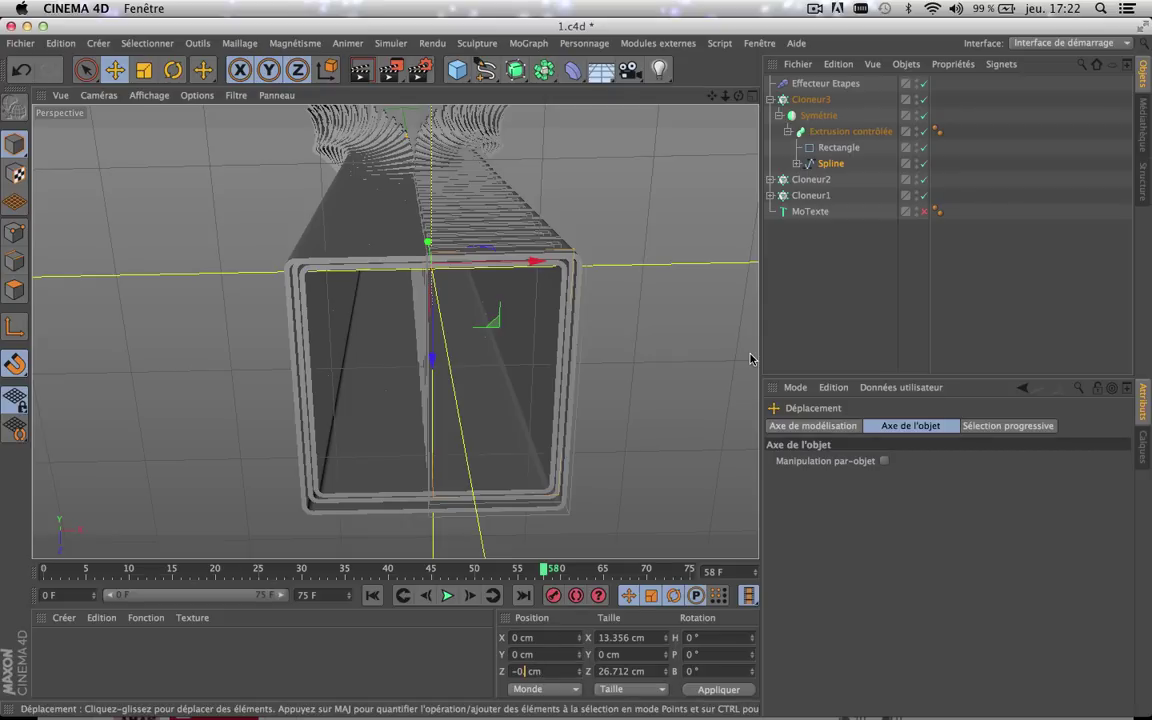
text(70)
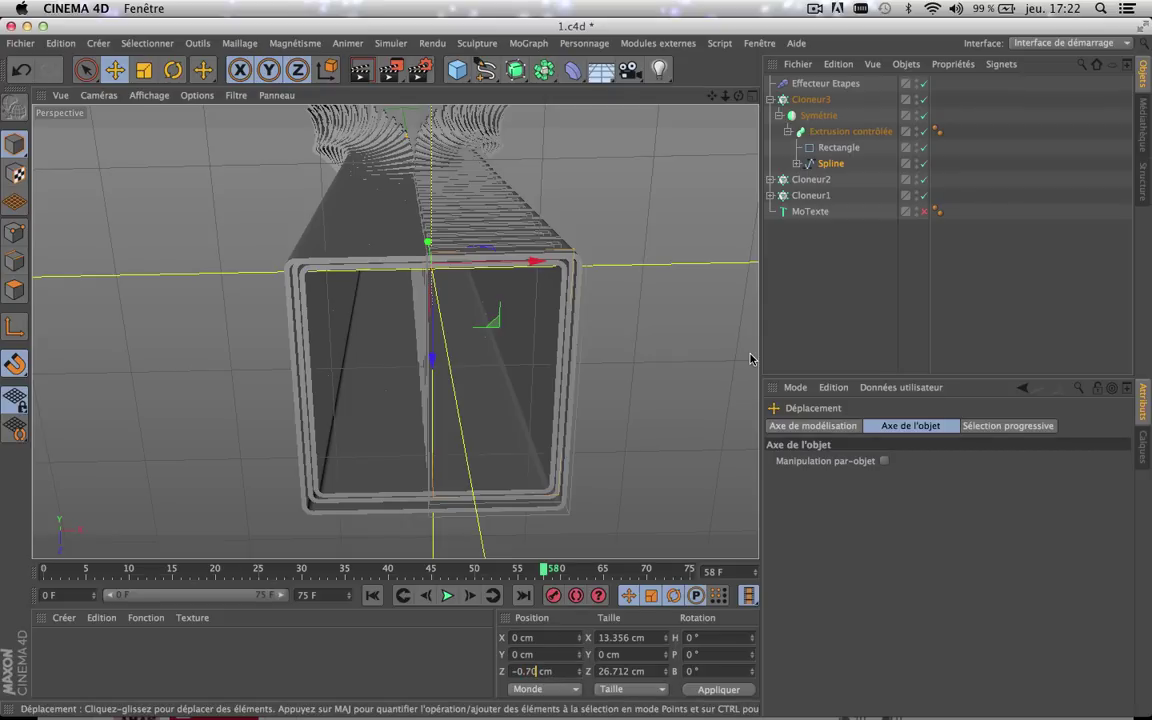
click(727, 692)
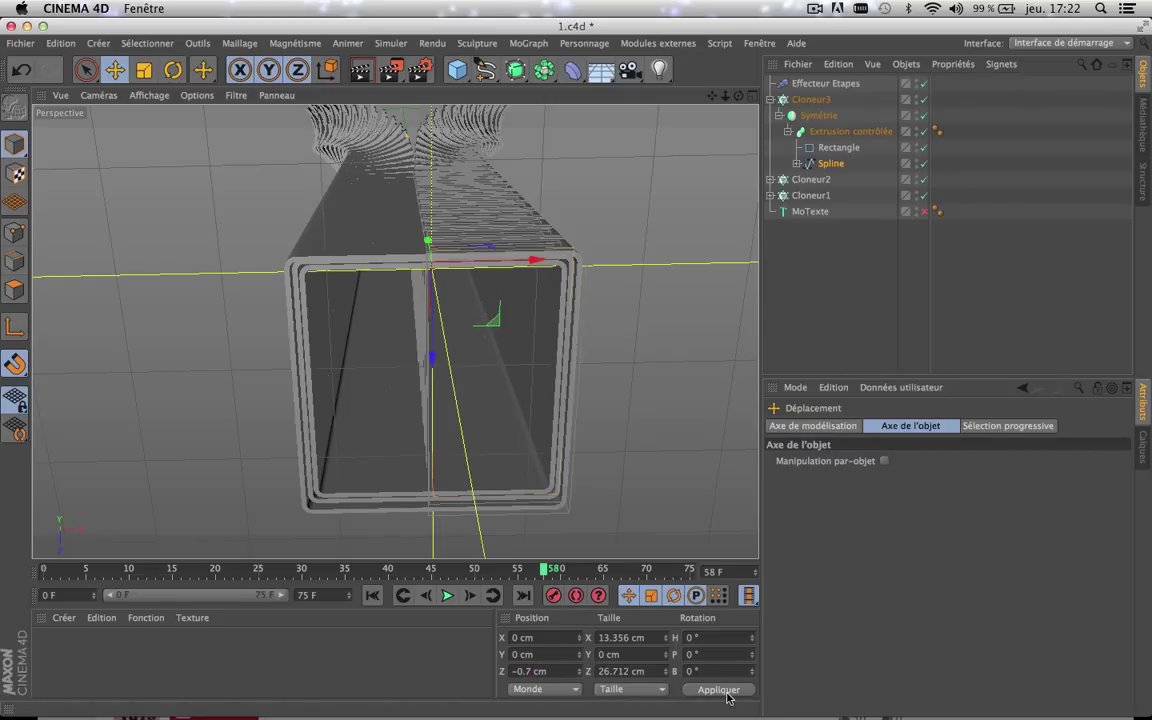
- Try Z positions of -1, -1.5, -1.3 and -1.25 cm for Cloneur3's Spline
double_click(529, 671)
key(BackSpace)
text(-1)
click(730, 689)
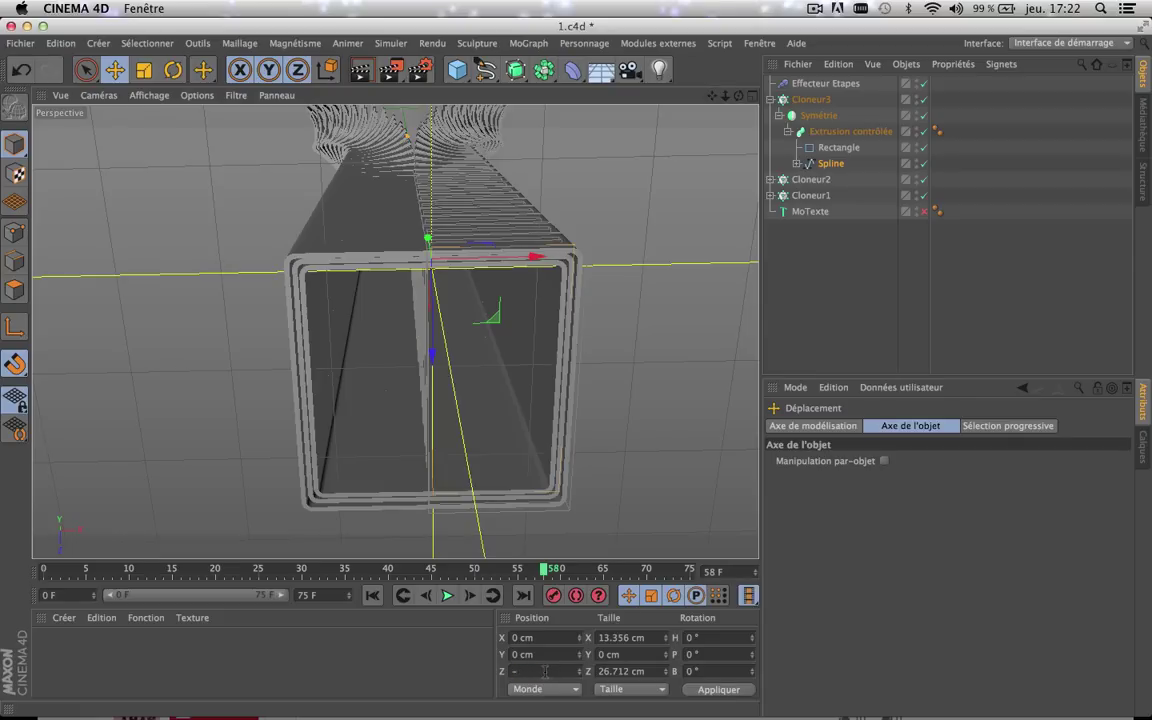
click(700, 689)
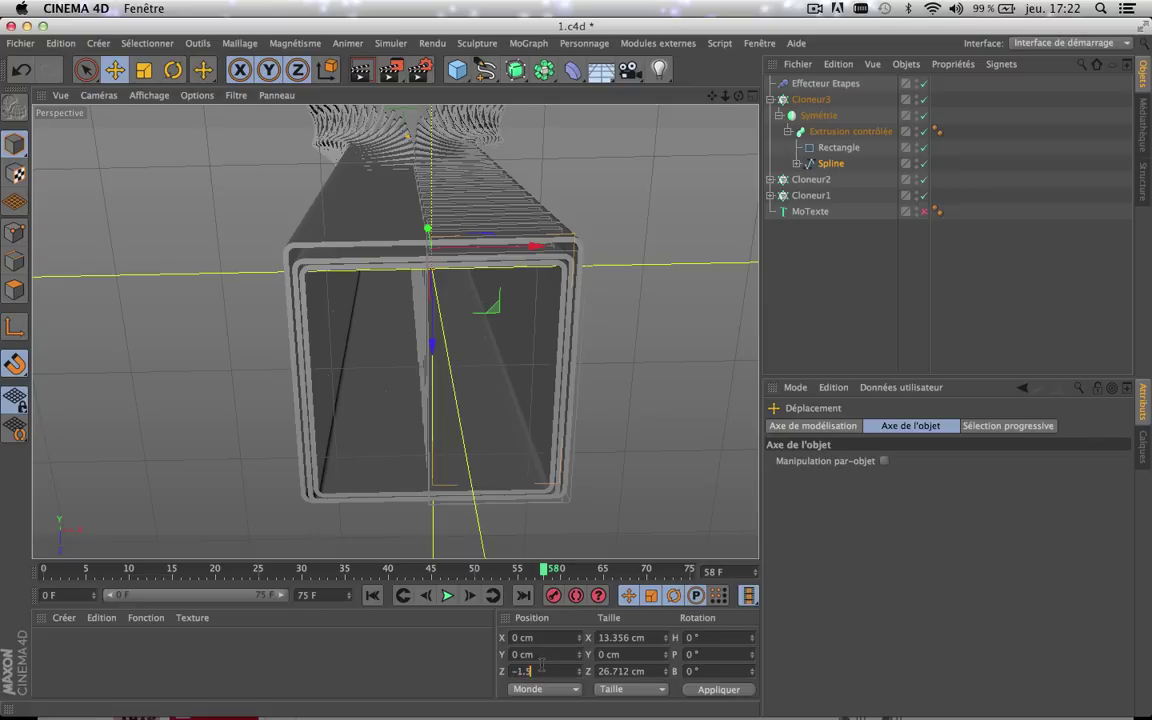
click(715, 690)
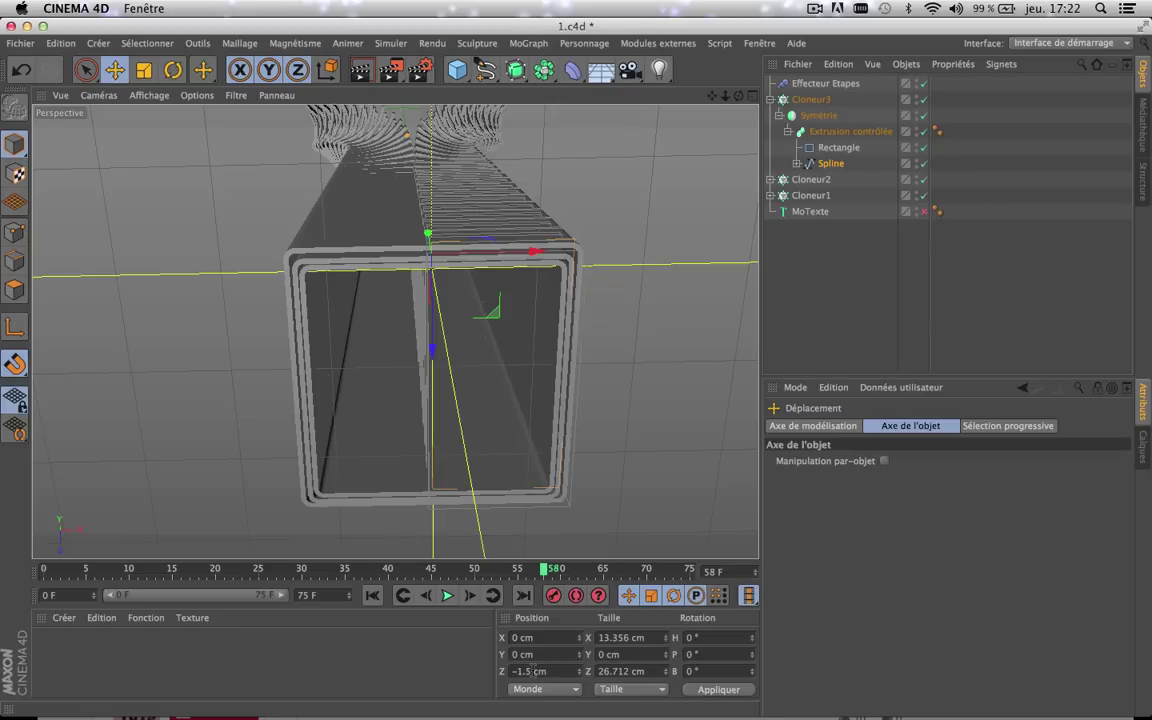
mouse_move(555, 716)
click(710, 690)
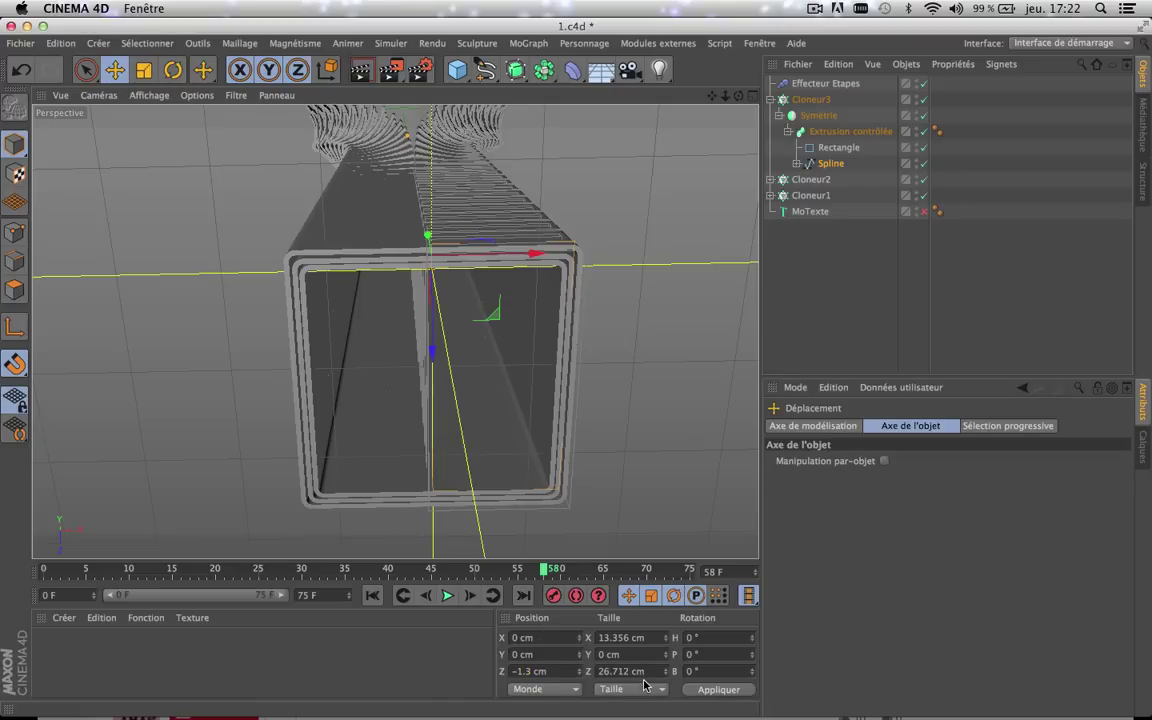
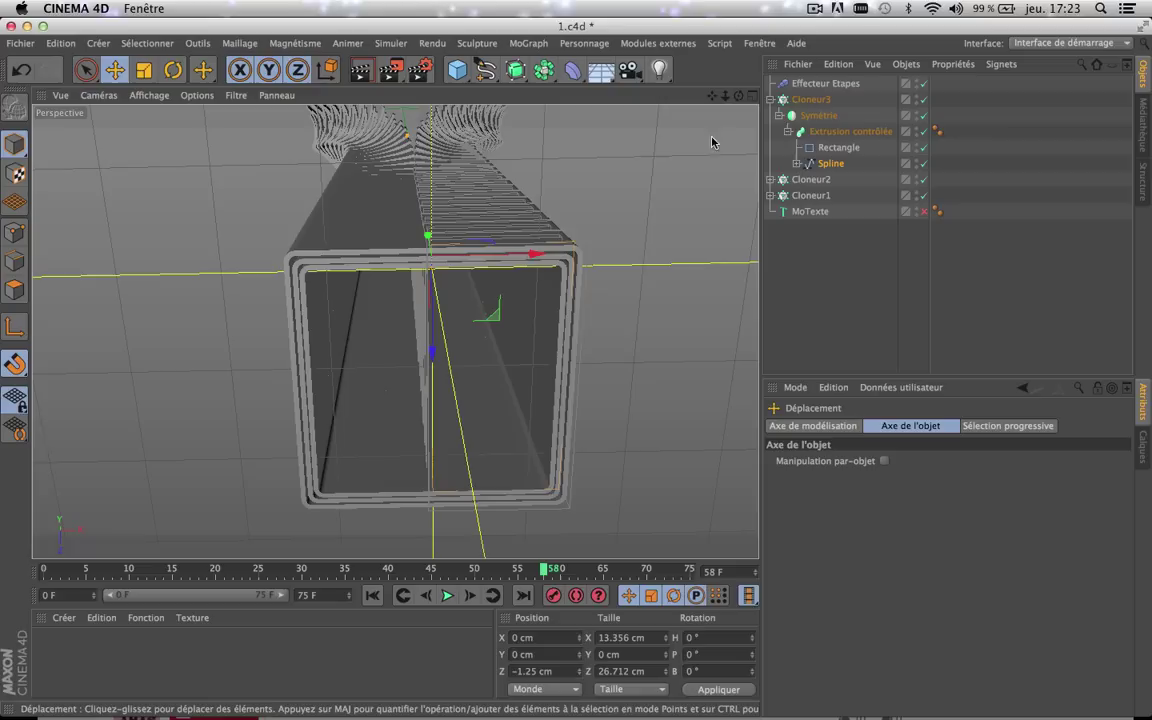
- Set the Z position of Cloneur3's Spline to -1.2 cm
drag(711, 97, 712, 150)
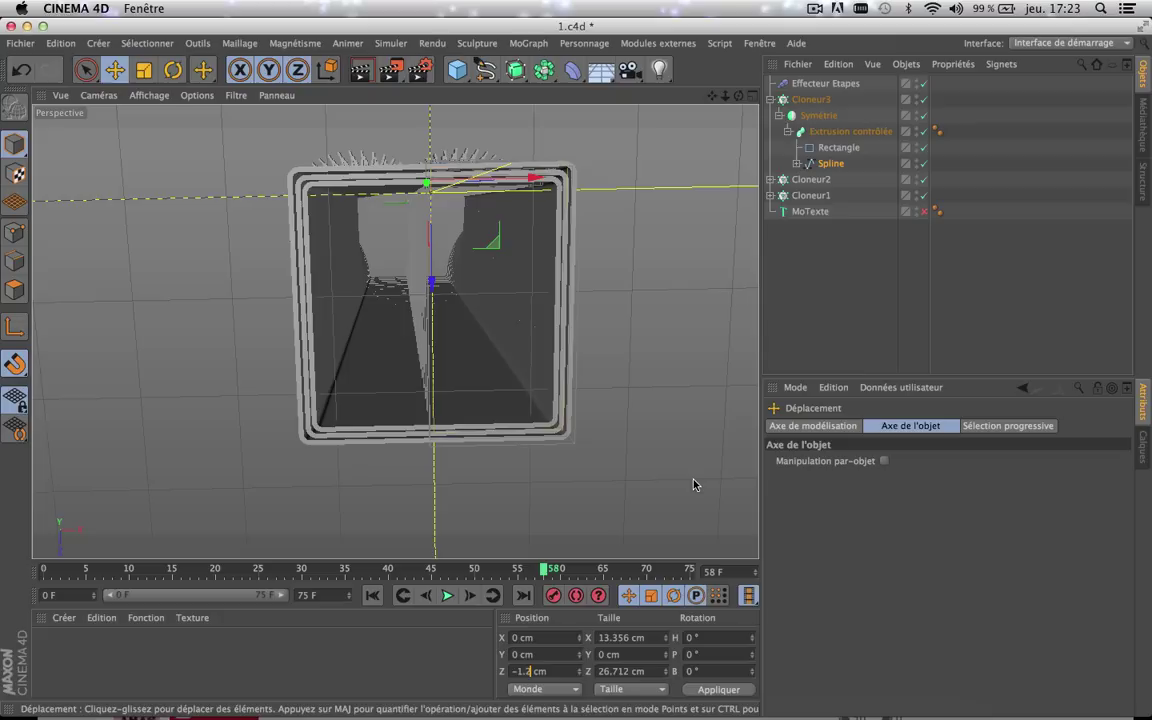
text(0)
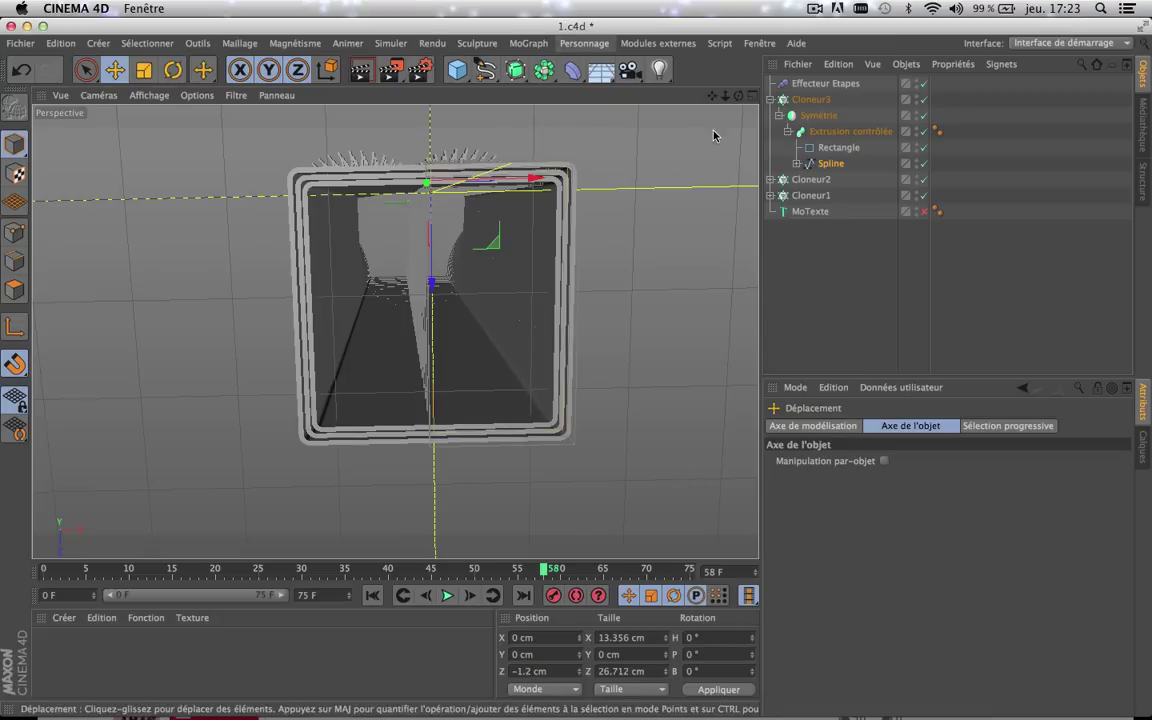
- Check the spacing of the three shells in the perspective and top views, scrubbing the animation back and then to frame 58
drag(711, 96, 711, 214)
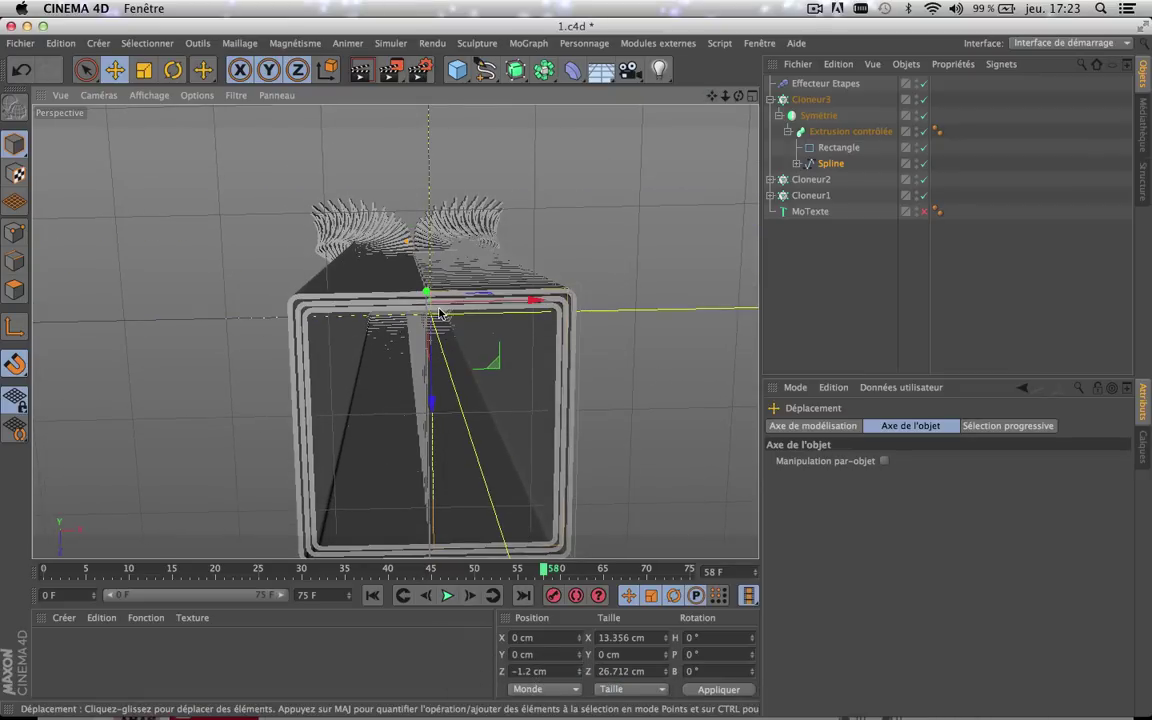
scroll(440, 313, down, 2)
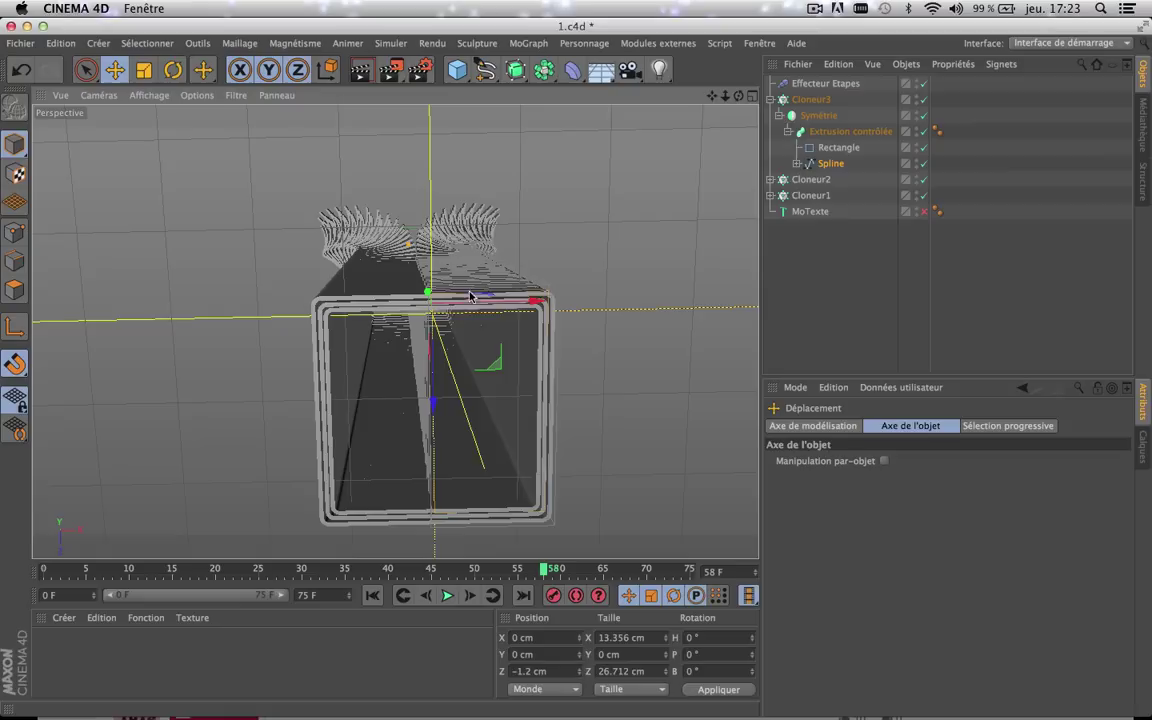
click(353, 569)
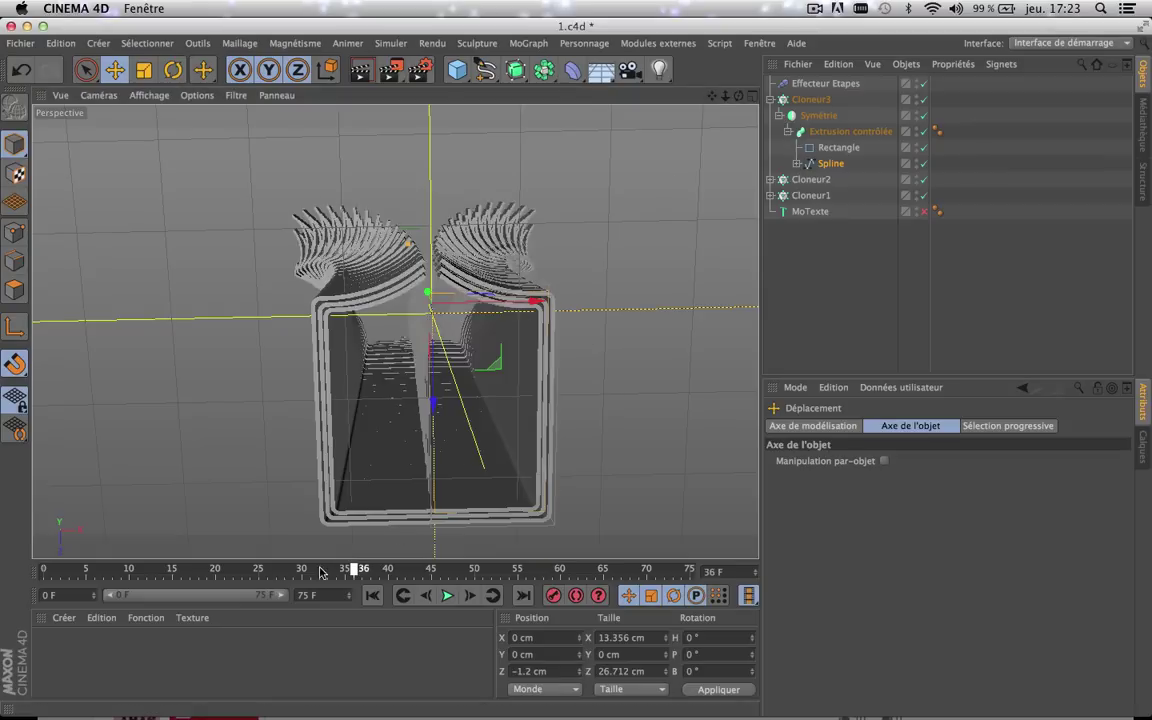
drag(321, 572, 544, 574)
drag(738, 96, 664, 292)
click(751, 97)
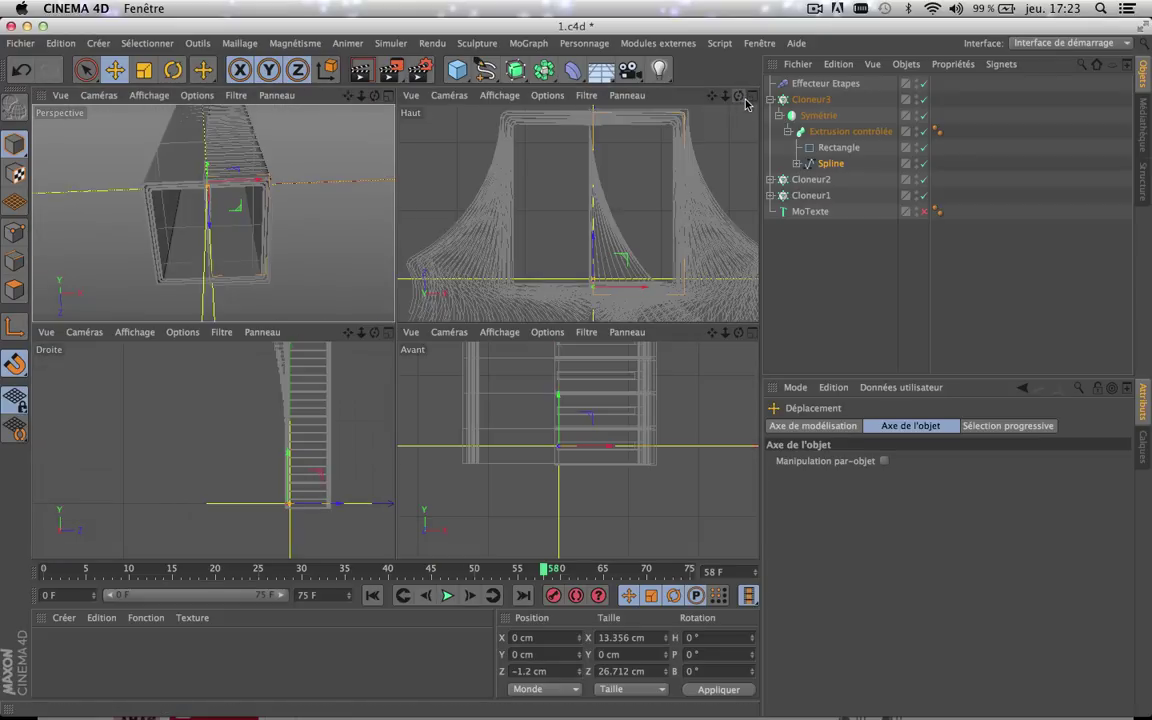
click(750, 97)
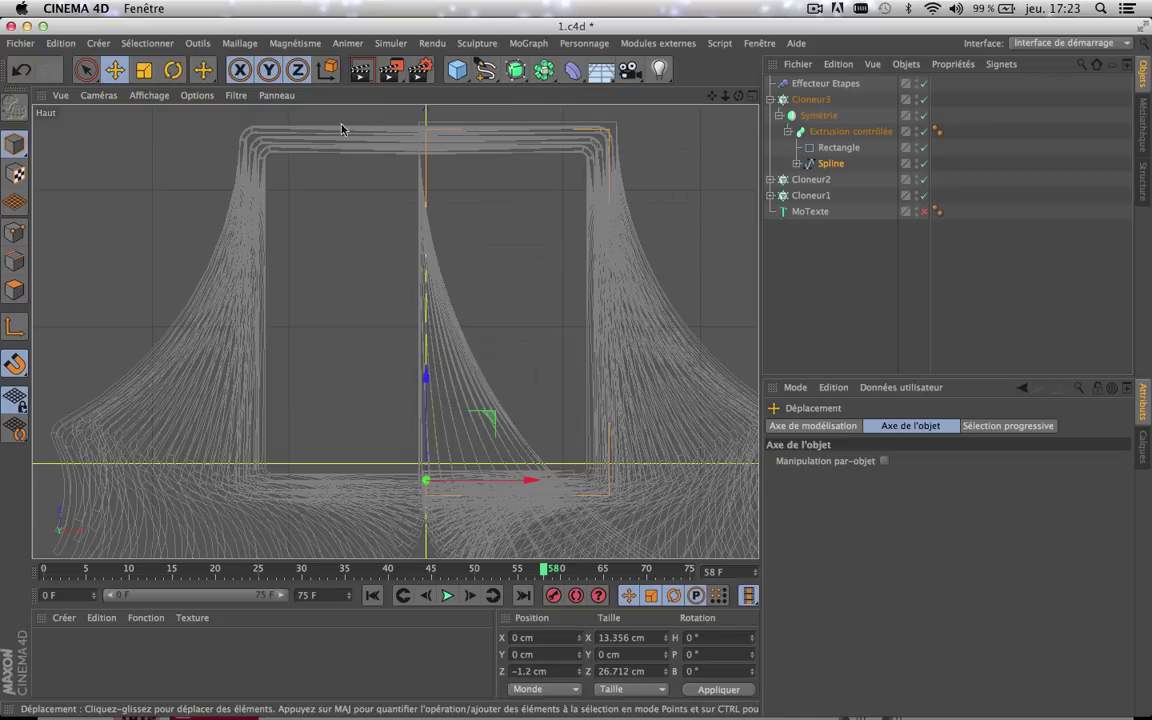
click(751, 97)
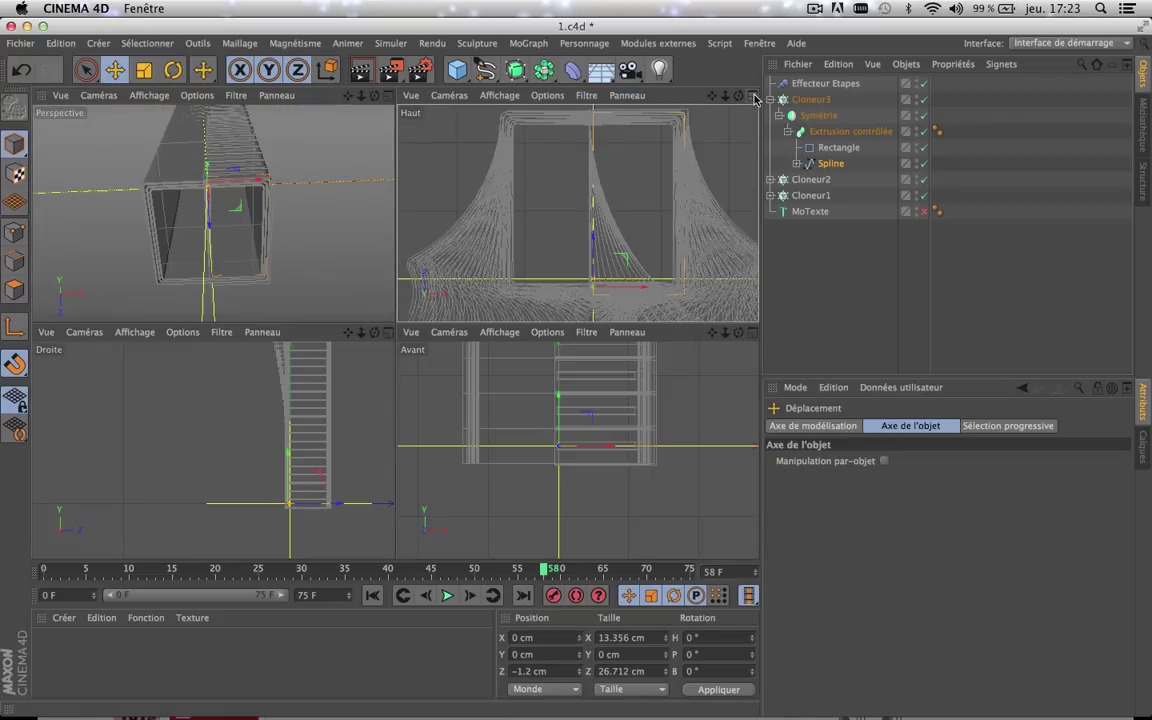
- Collapse the Cloneur3 hierarchy and switch the interface layout to Animation with the perspective view maximised
click(771, 101)
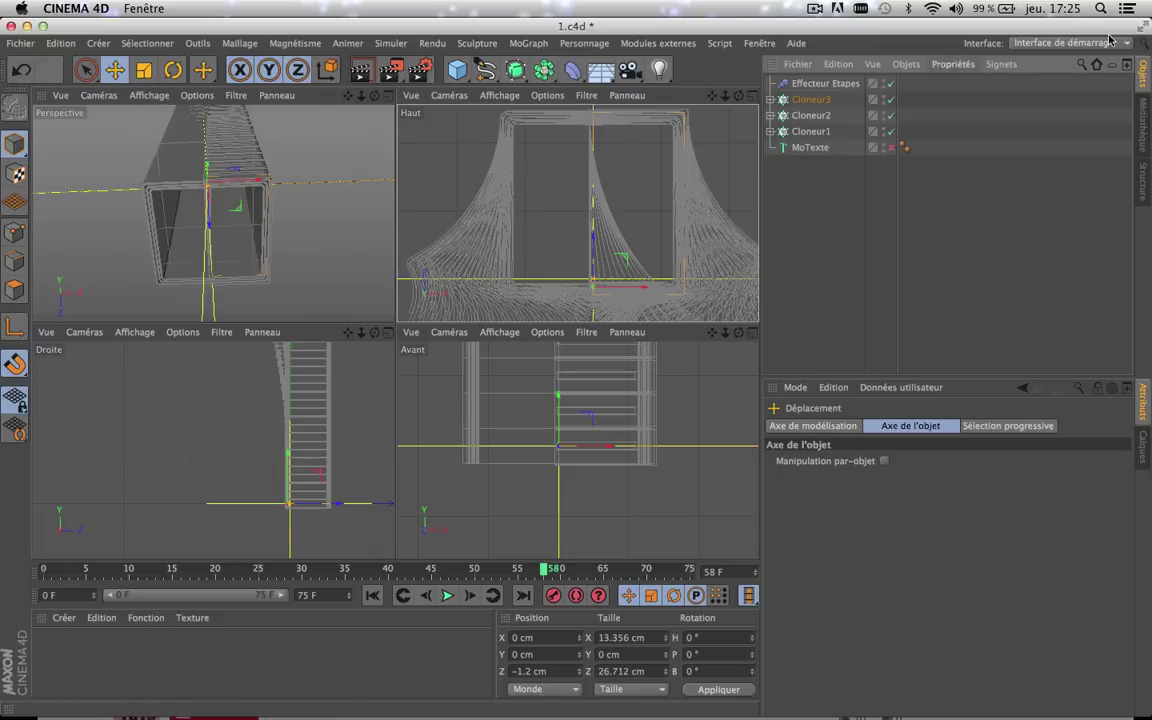
click(388, 95)
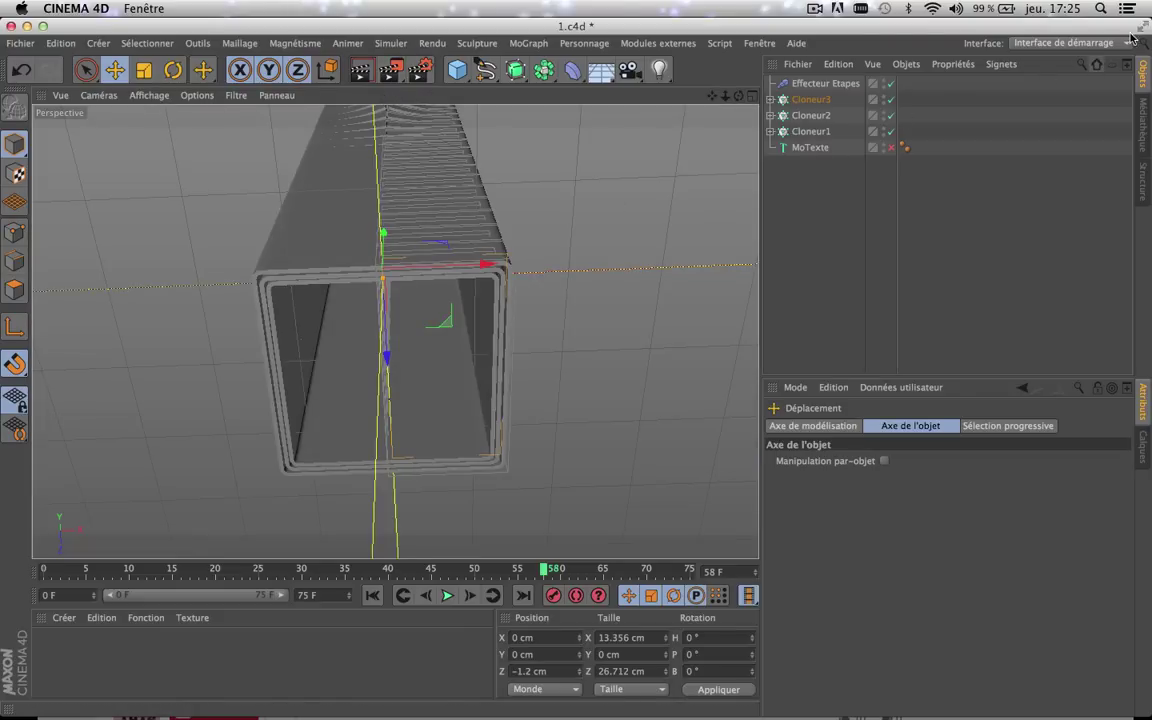
click(1125, 45)
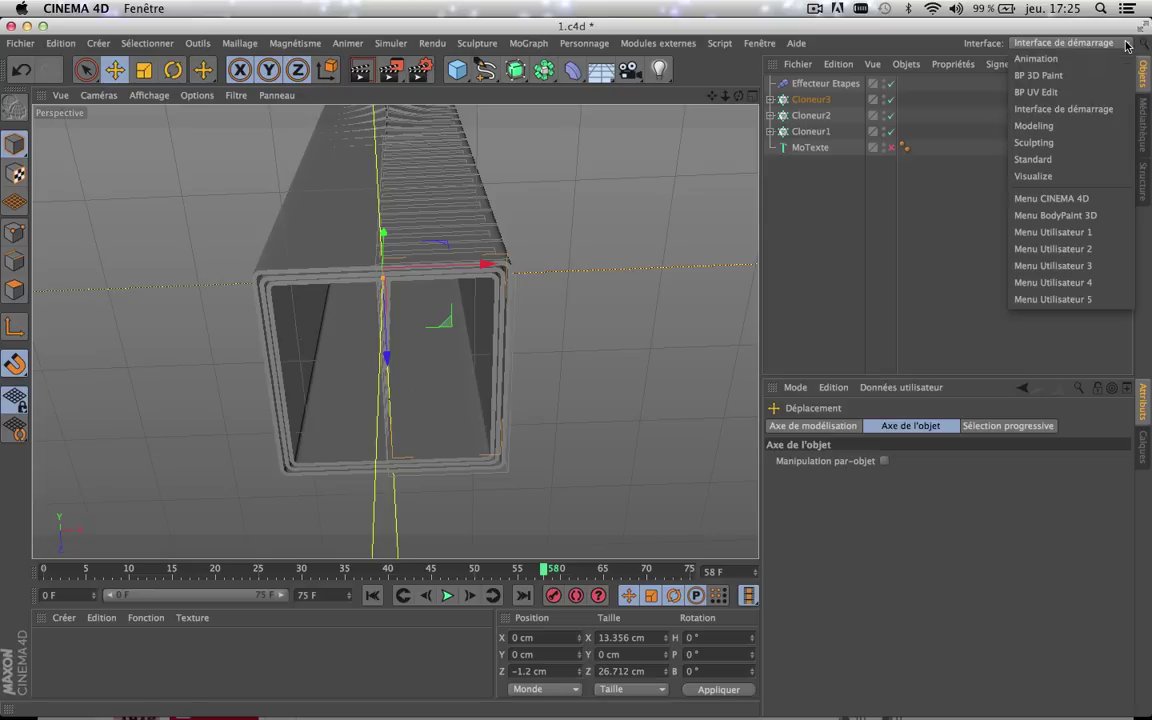
click(1053, 61)
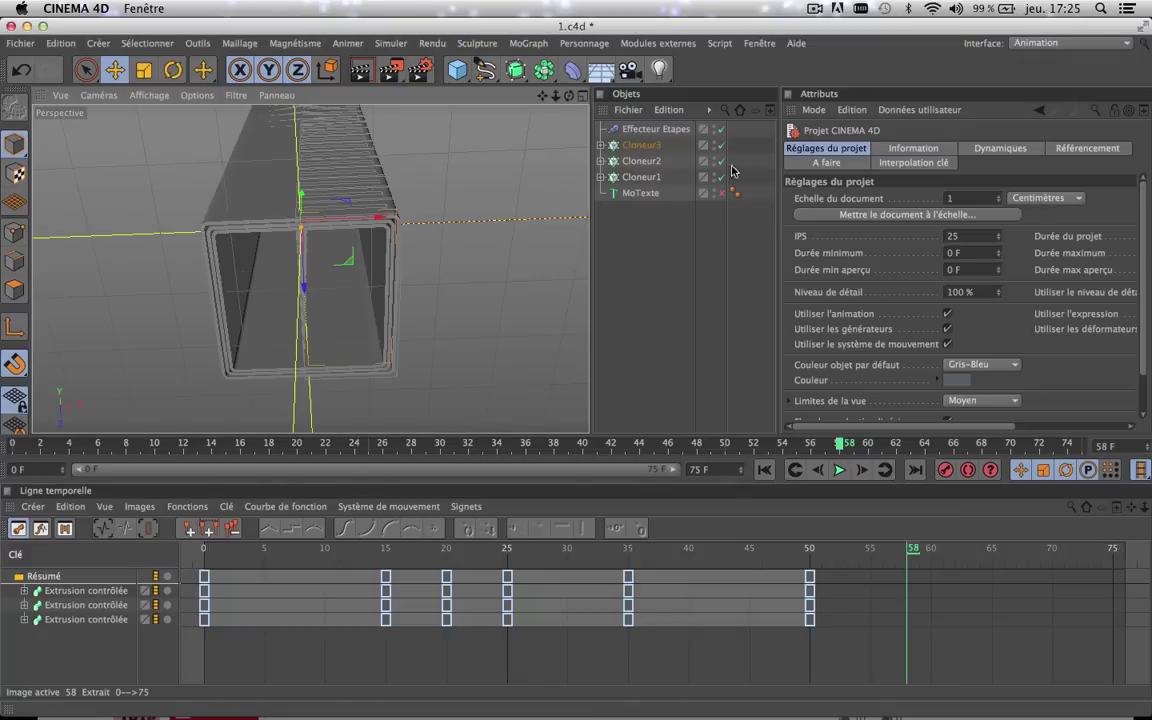
- Shift all keys of the first two Extrusion contrôlée tracks 15 frames later, so they run from frame 15 to 65
click(601, 145)
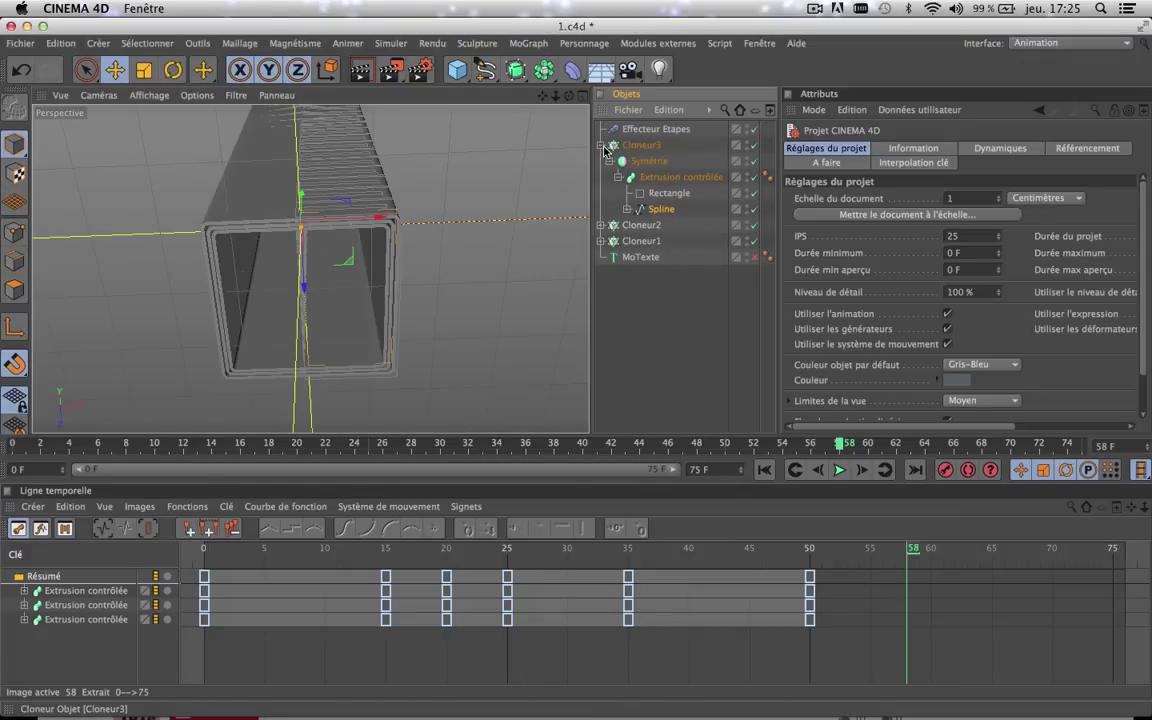
click(657, 178)
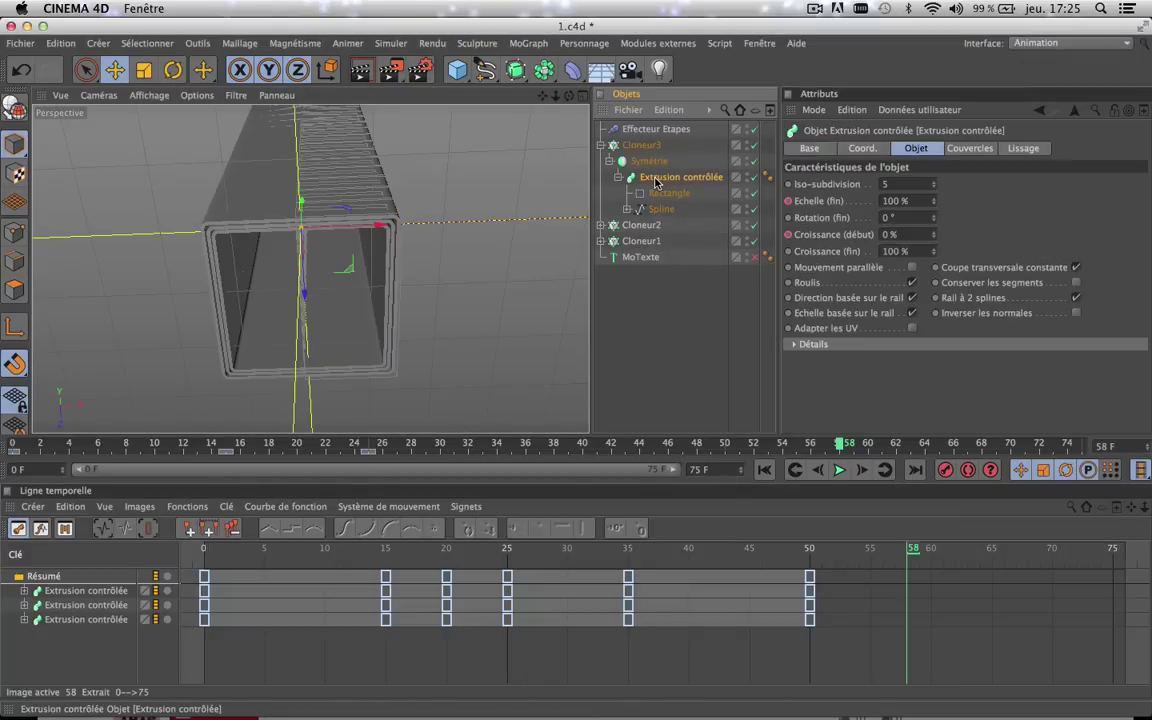
click(630, 329)
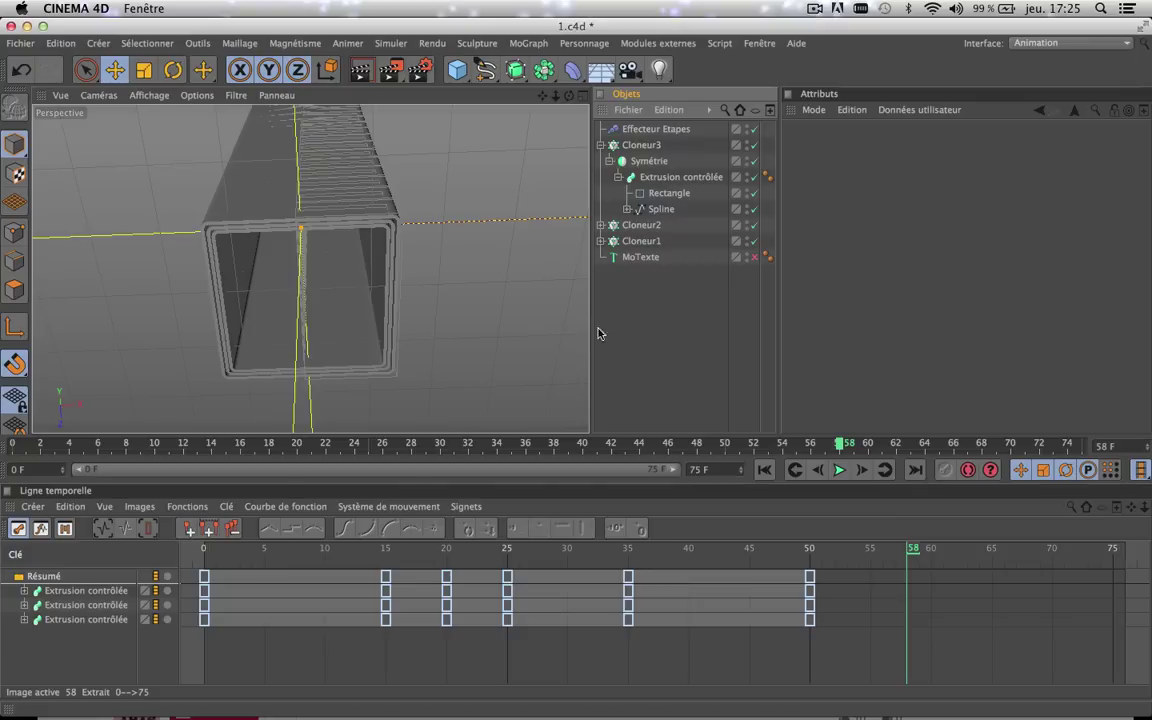
click(113, 598)
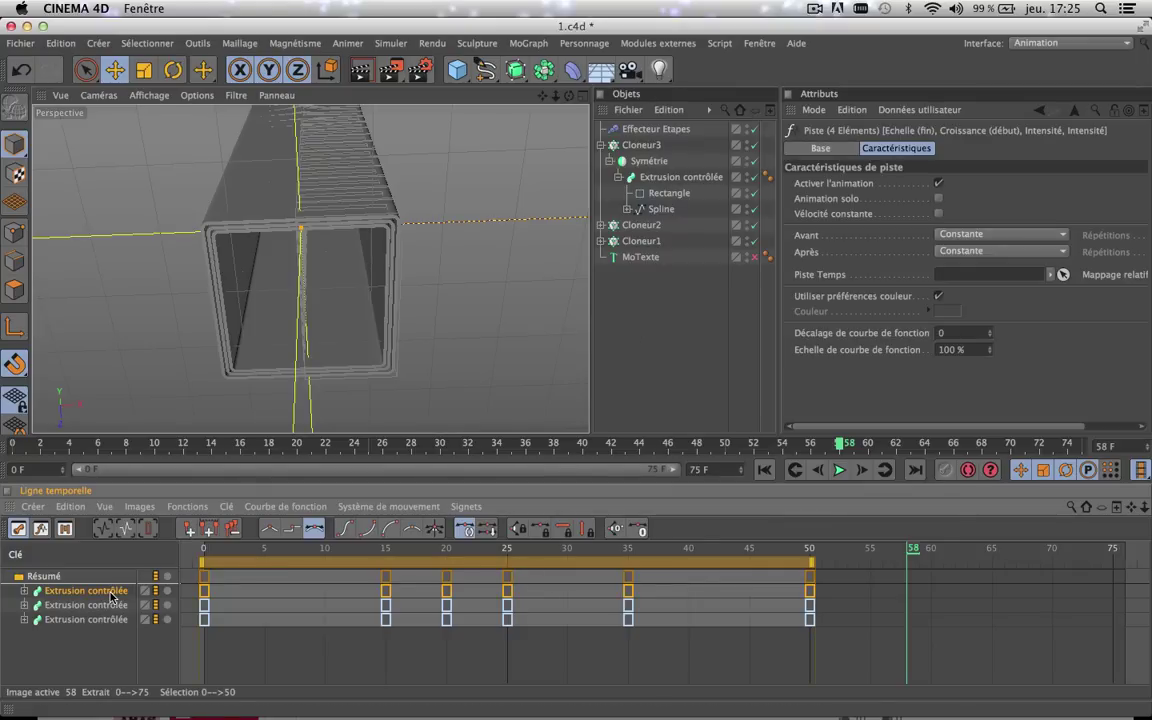
shift+click(93, 606)
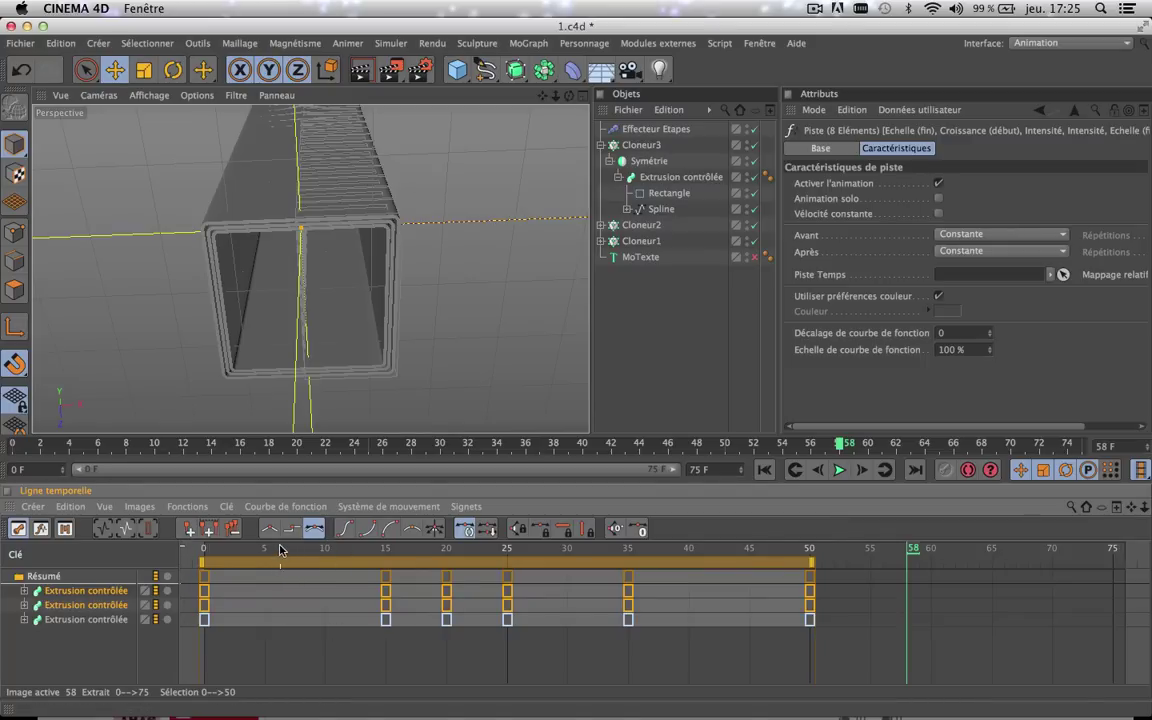
drag(270, 550, 438, 570)
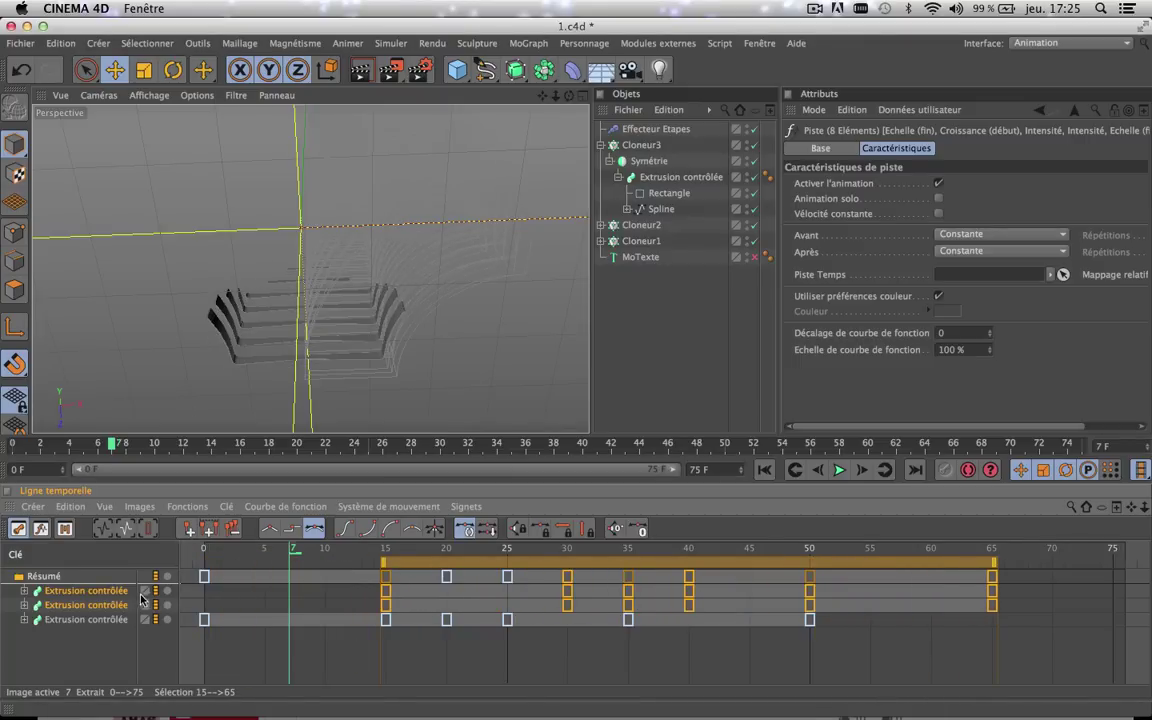
- Shift all keys of the first Extrusion contrôlée track 15 frames later, so they run from frame 30 to 80
click(106, 651)
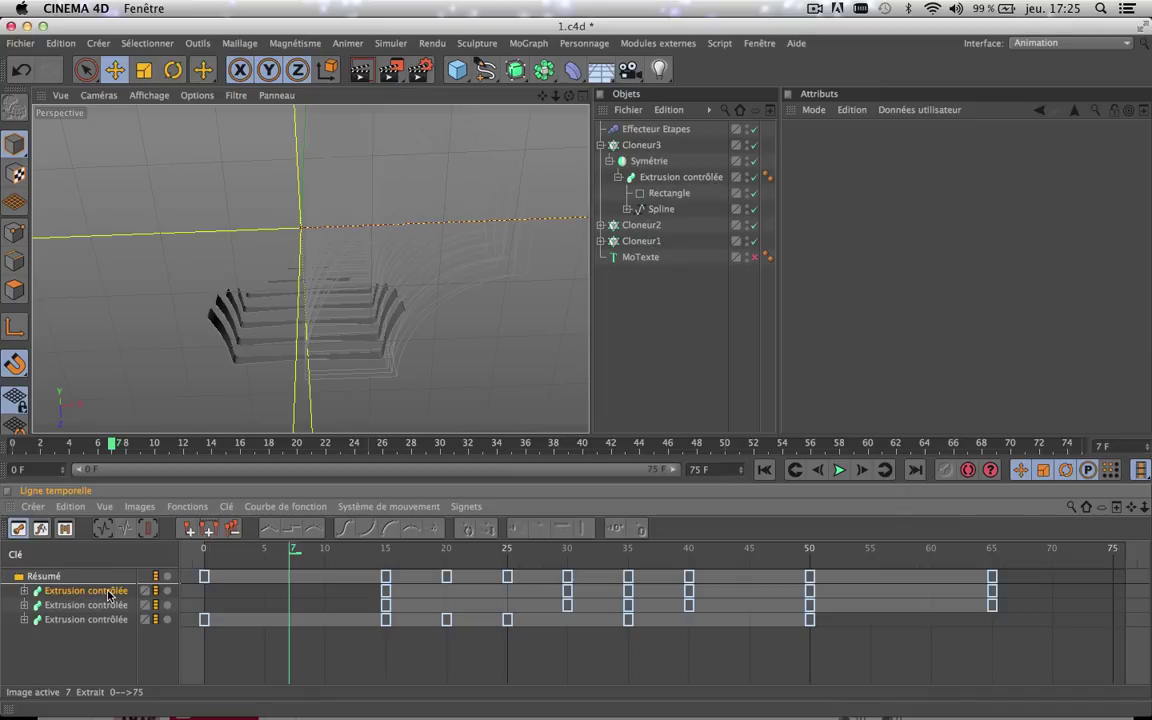
click(108, 592)
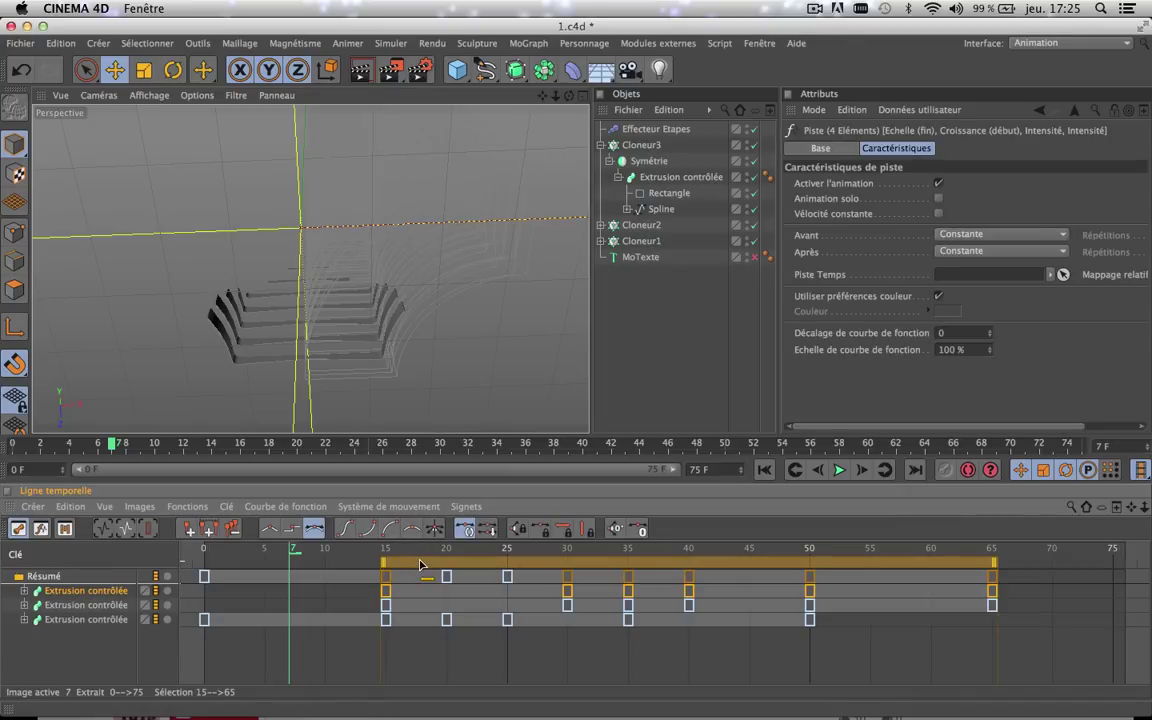
drag(420, 566, 543, 566)
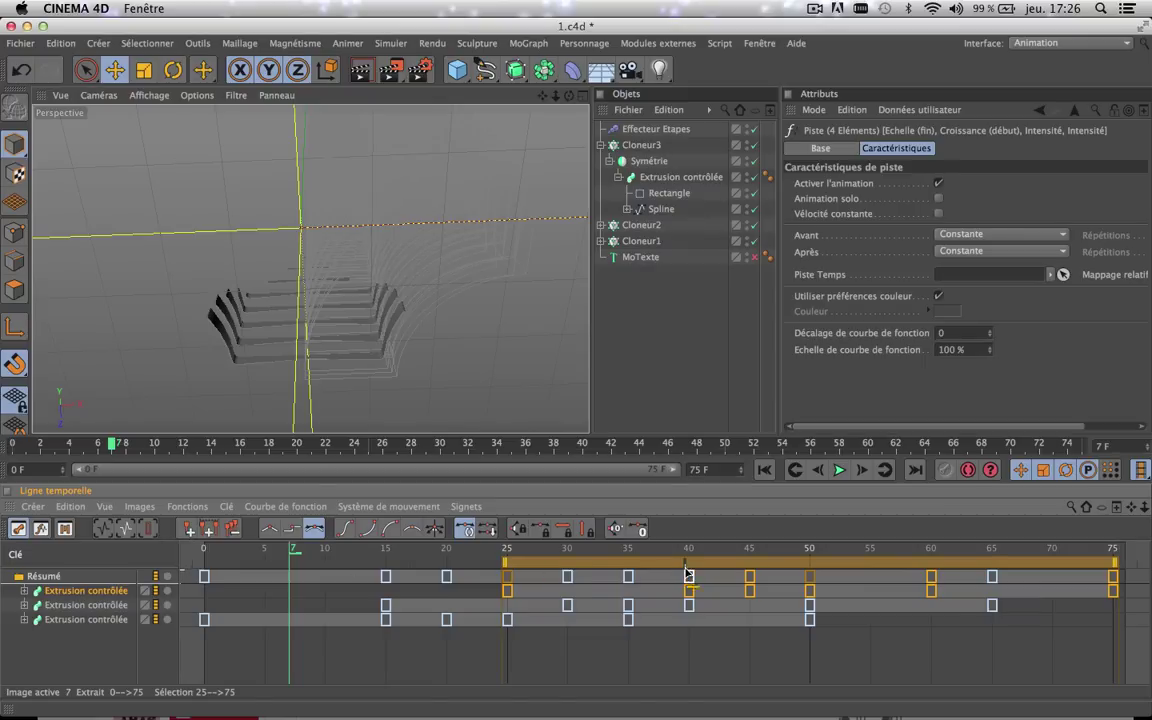
drag(537, 568, 590, 568)
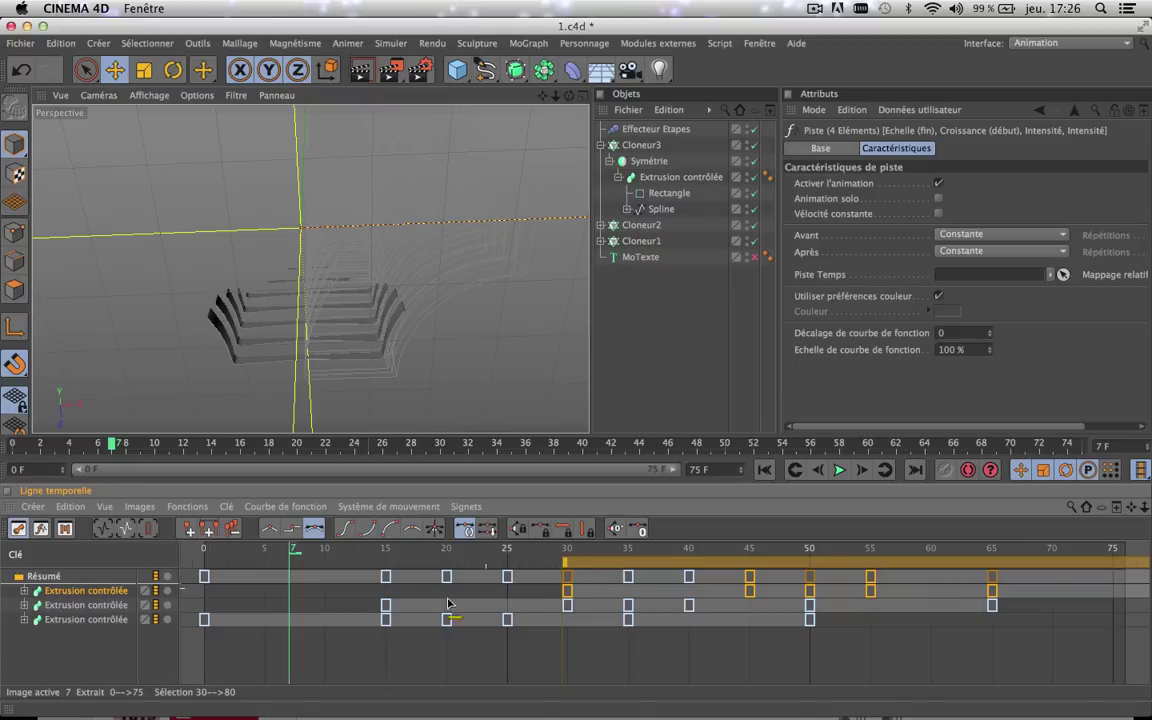
- Undo the recent key shifts of the first two Extrusion contrôlée tracks and clear the track selection
key(super+z)
key(super+z)
key(super+z)
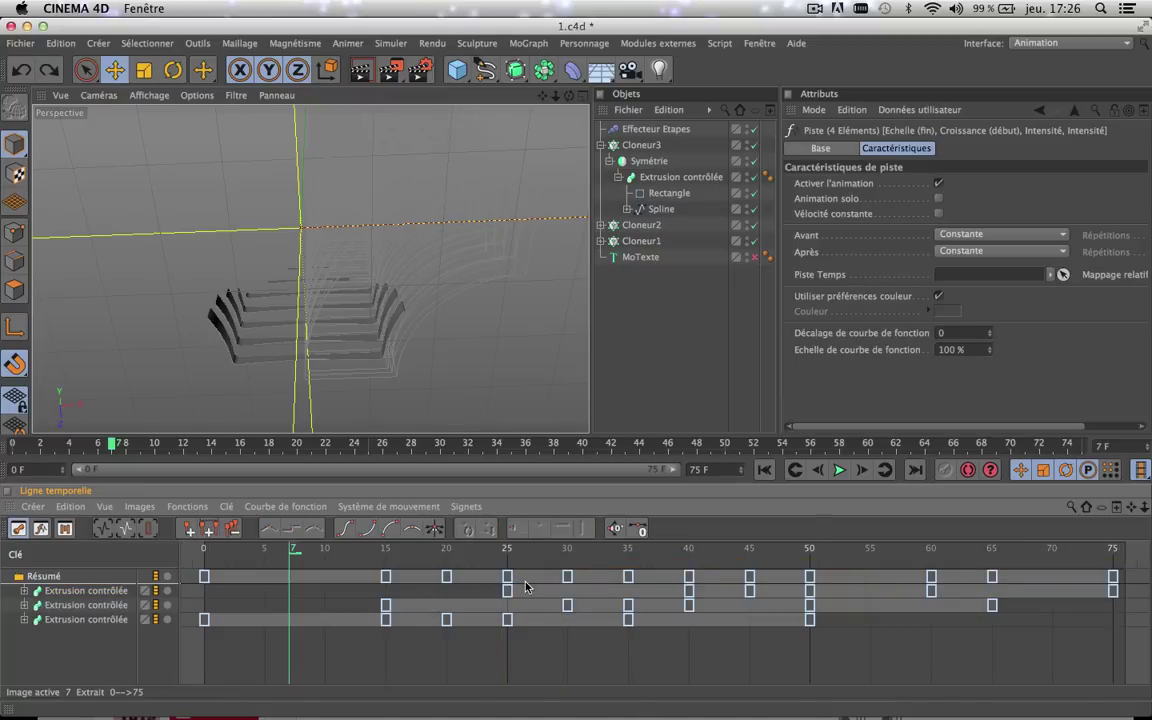
key(super+z)
key(super+z)
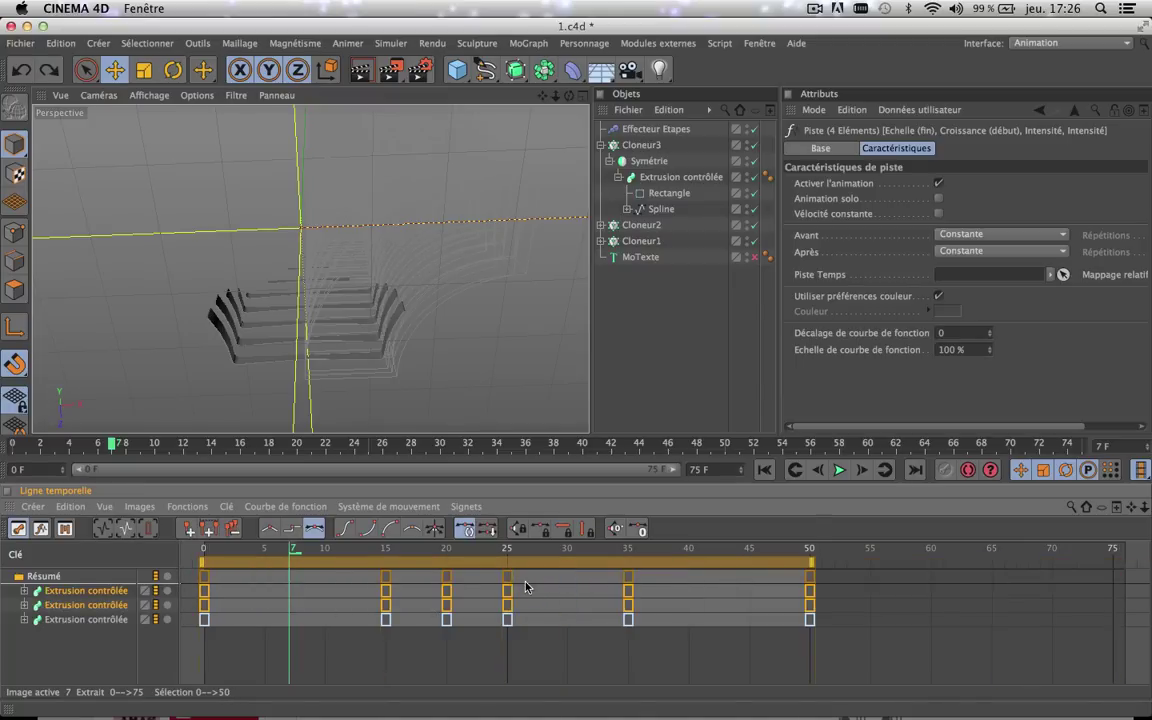
click(66, 668)
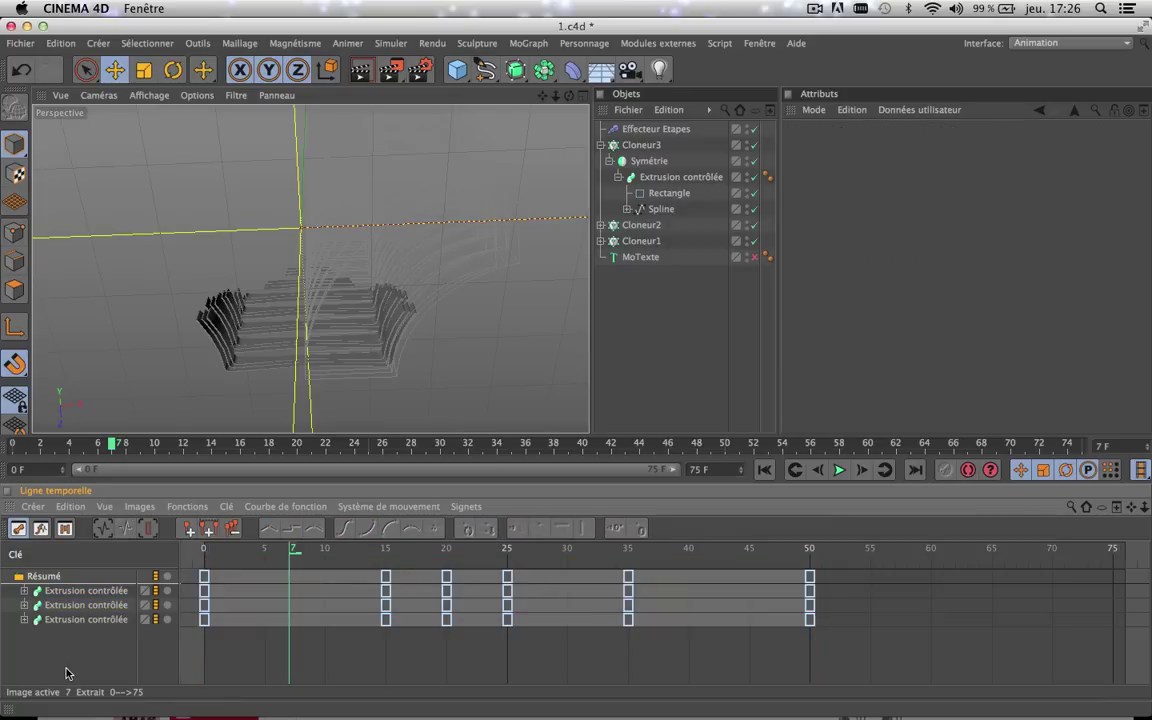
- Select the first two Extrusion contrôlée tracks together and move their keys to span frames 15 to 65
click(97, 597)
shift+click(97, 606)
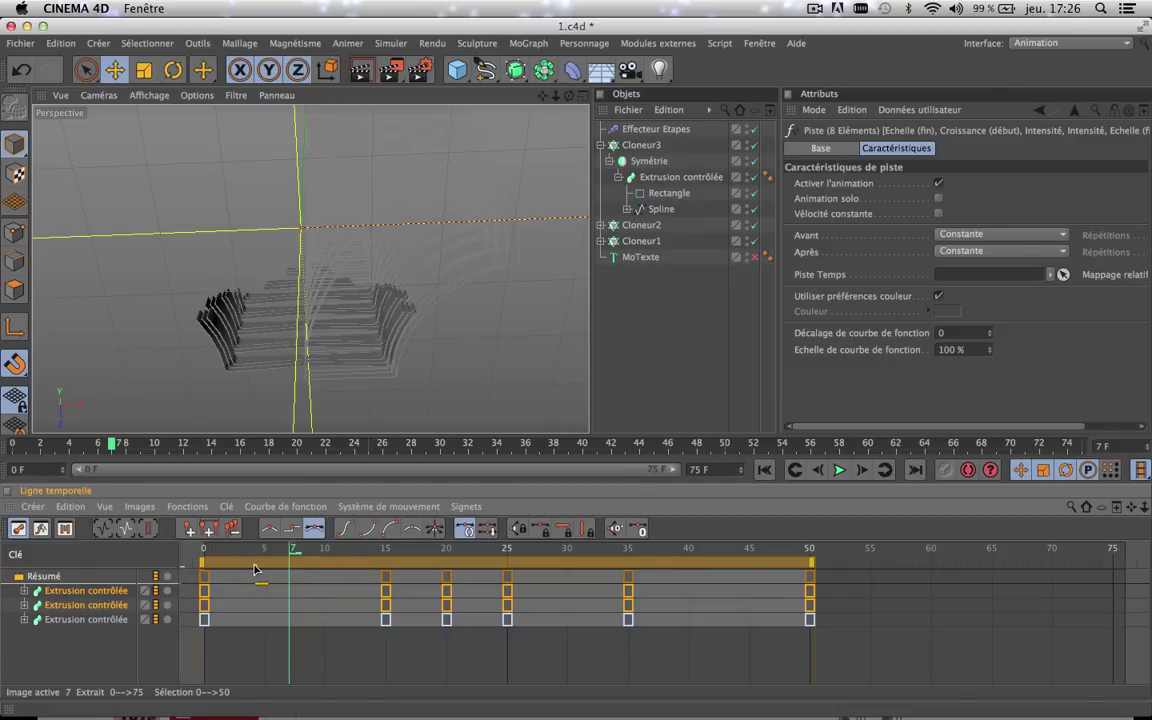
drag(250, 568, 438, 562)
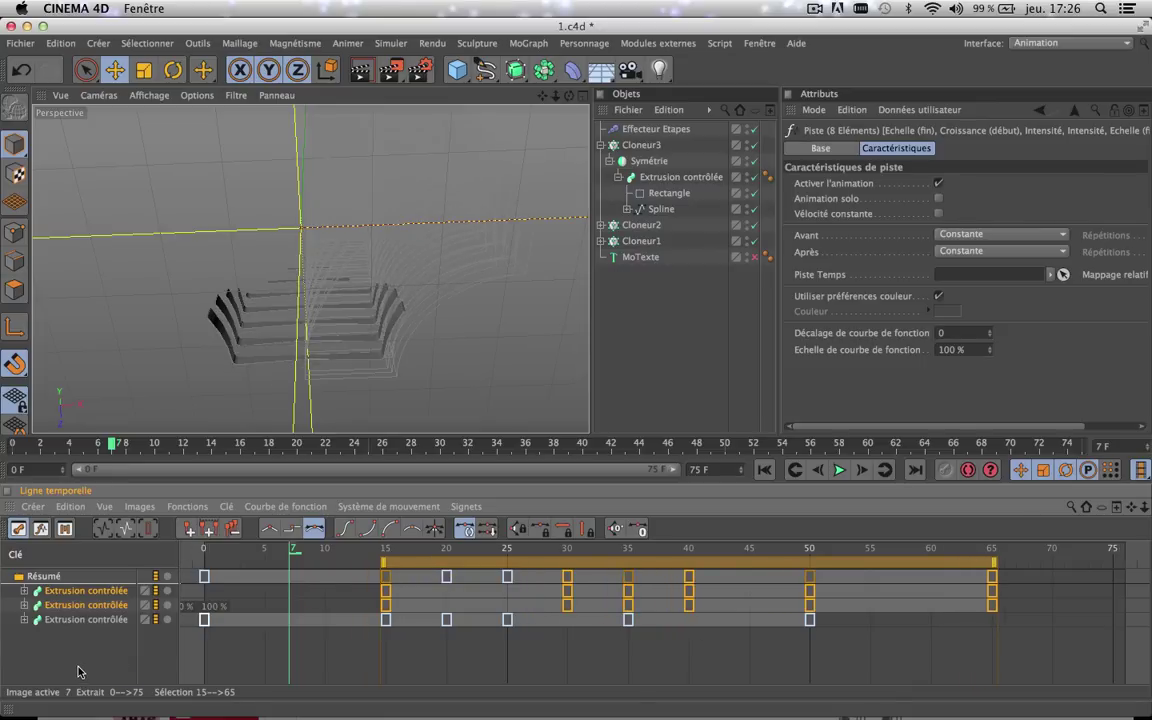
- Move only the first Extrusion contrôlée track's keys a further 15 frames later, spanning frames 30 to 80
click(77, 615)
click(91, 593)
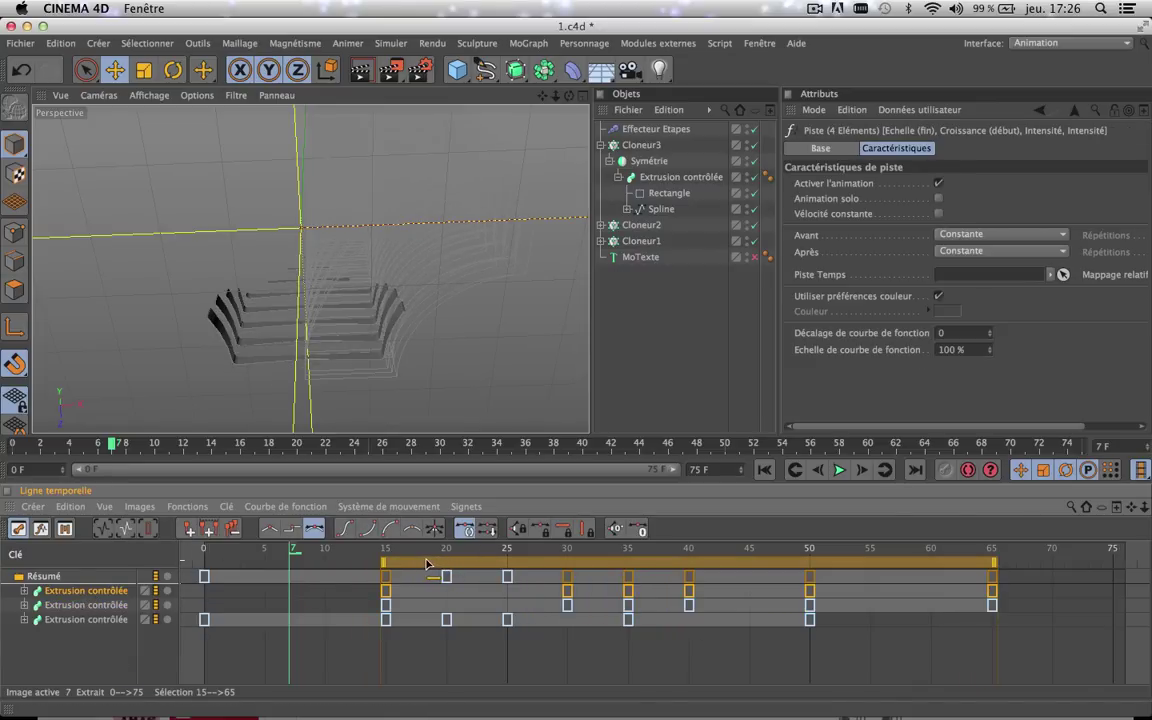
drag(426, 565, 604, 565)
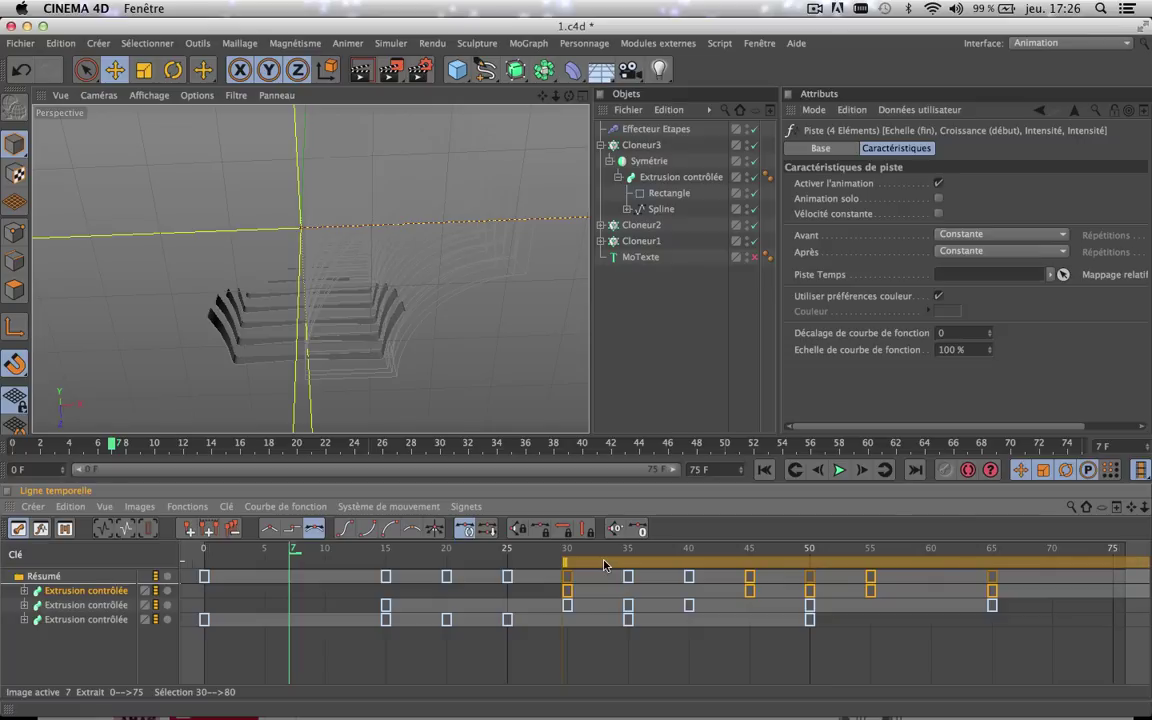
- Scrub the animation to frame 36 and switch the interface layout to Standard
click(131, 446)
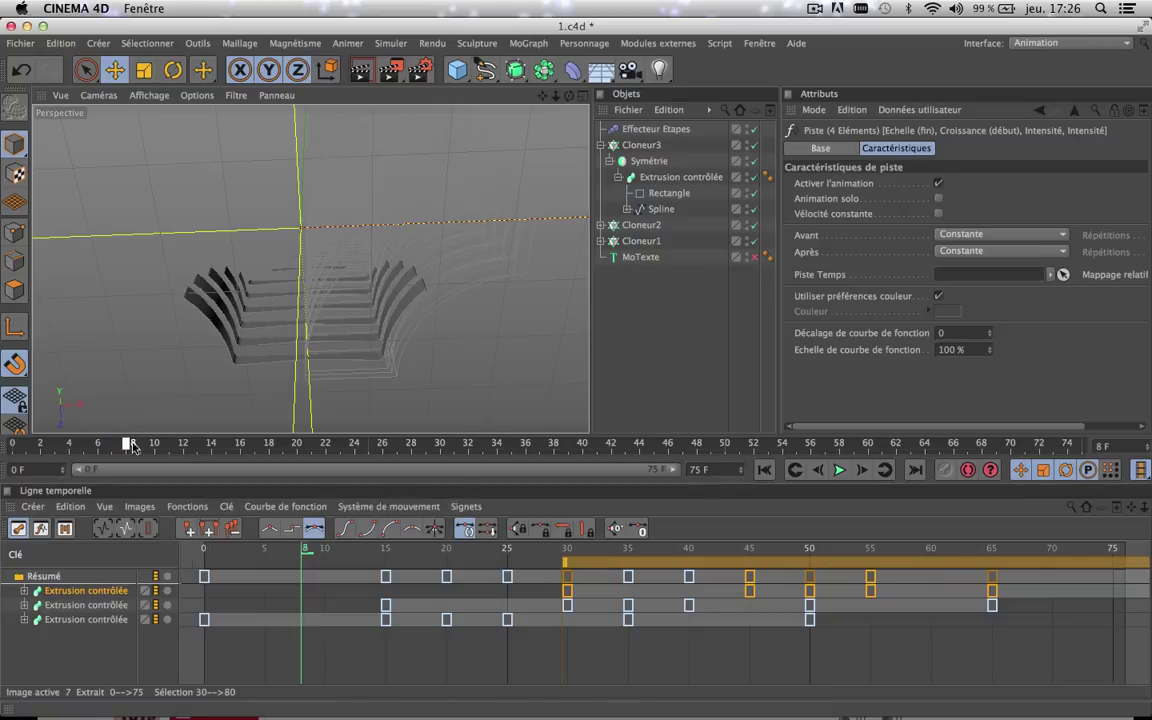
mouse_move(131, 446)
mouse_down()
mouse_move(690, 447)
mouse_move(745, 462)
mouse_move(480, 476)
mouse_move(526, 477)
mouse_up()
click(1040, 43)
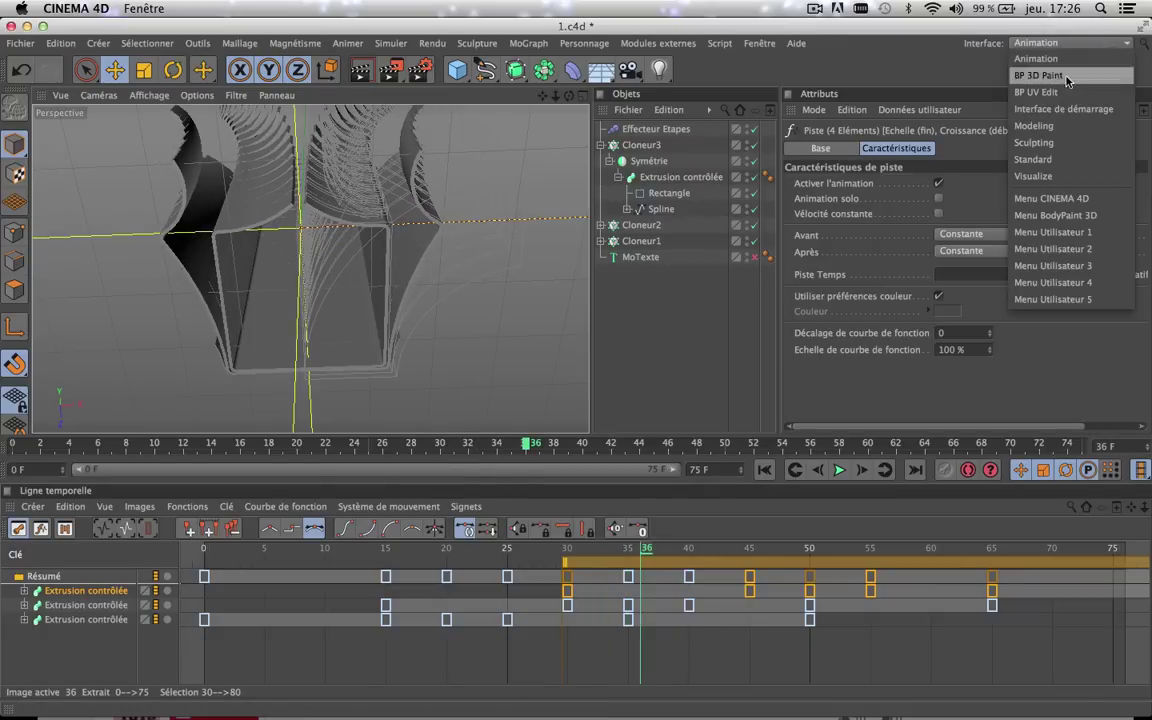
click(1033, 159)
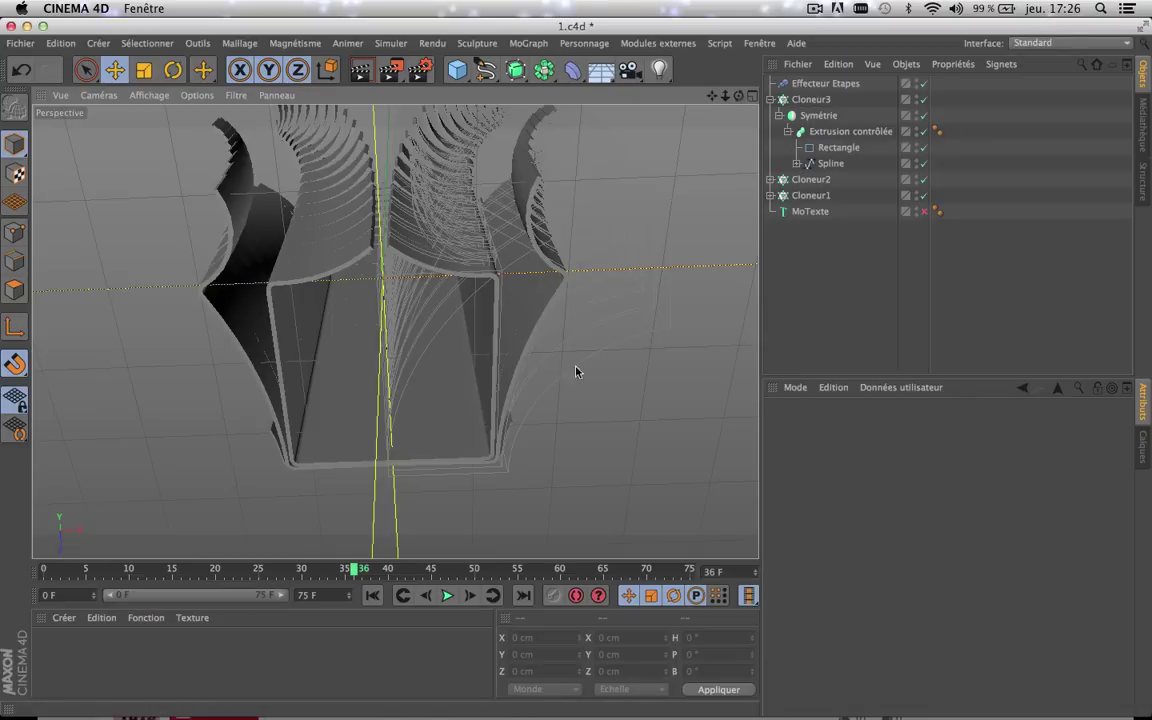
- Examine the staggered growth of the shells from an angled, more distant view while scrubbing to frame 55
drag(739, 96, 742, 50)
drag(712, 96, 817, 405)
scroll(555, 229, down, 5)
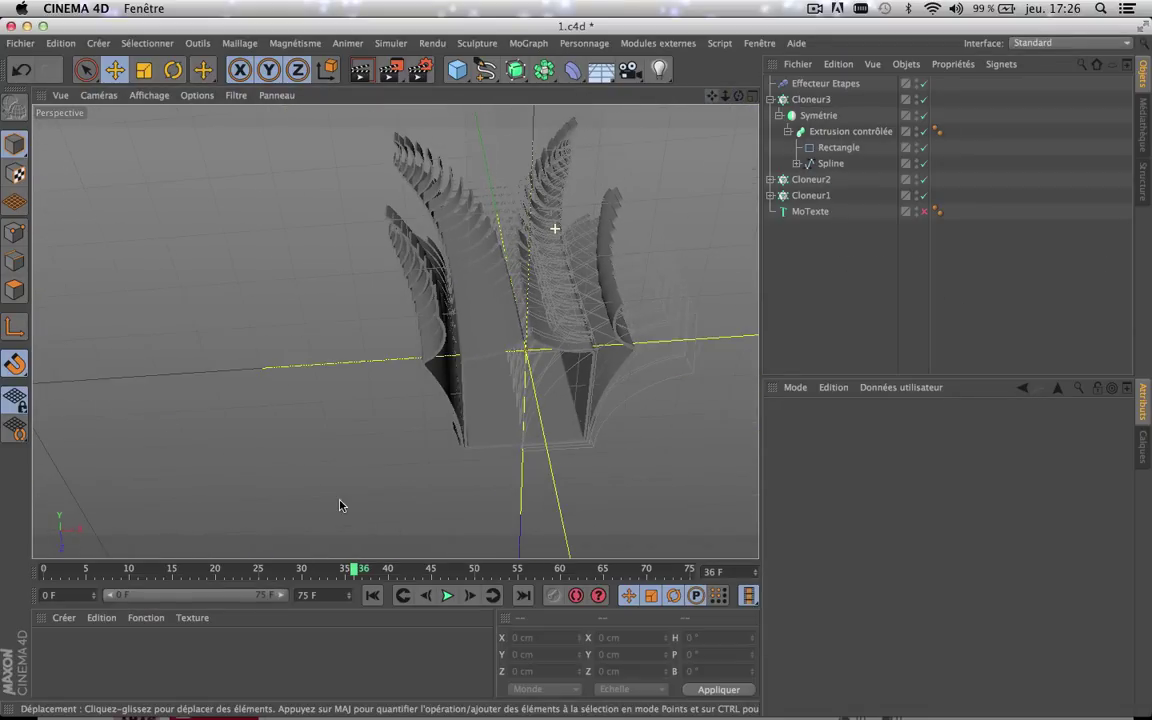
drag(355, 568, 528, 555)
mouse_move(484, 555)
mouse_down()
mouse_move(401, 545)
mouse_move(399, 556)
mouse_move(520, 545)
mouse_up()
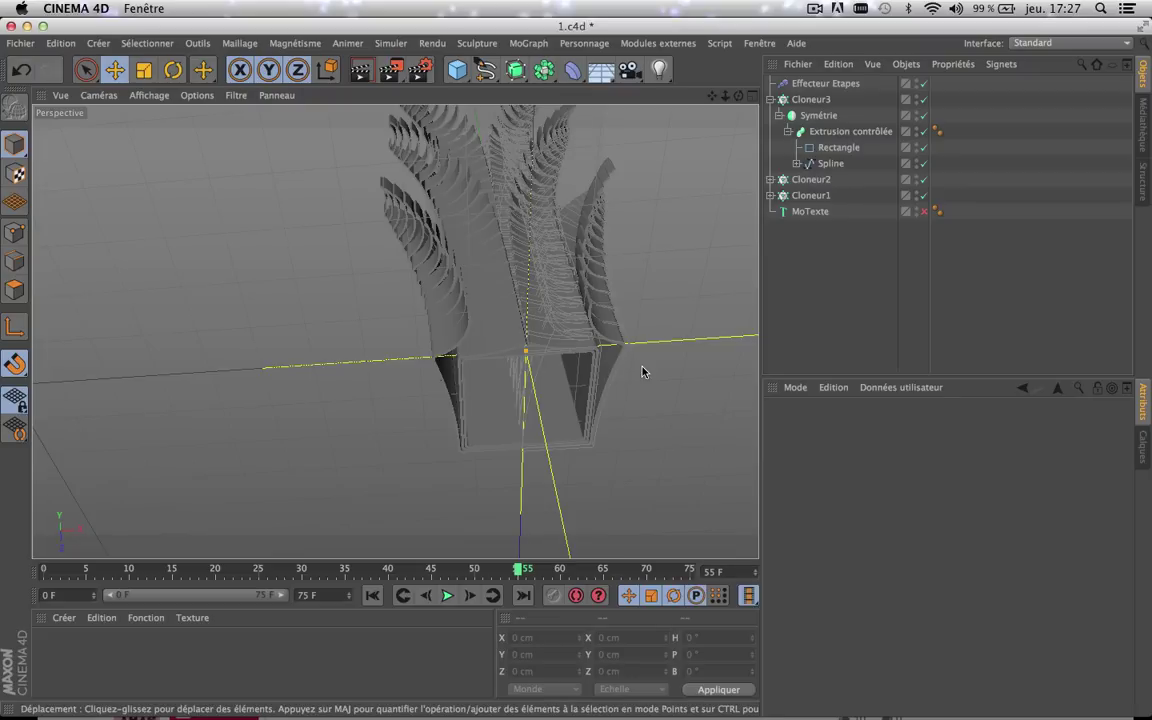
- Examine the dimensions of Cloneur3's Rectangle, collapse the Cloneur3 hierarchy and scrub the animation to frame 66
click(836, 148)
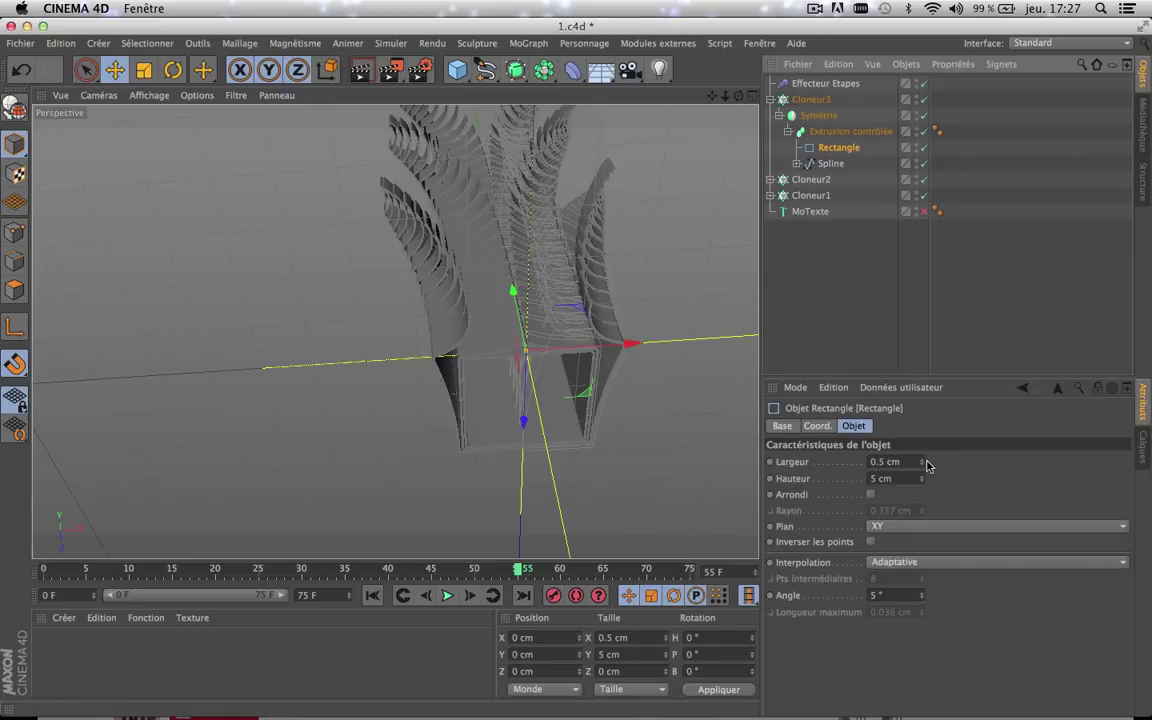
click(770, 99)
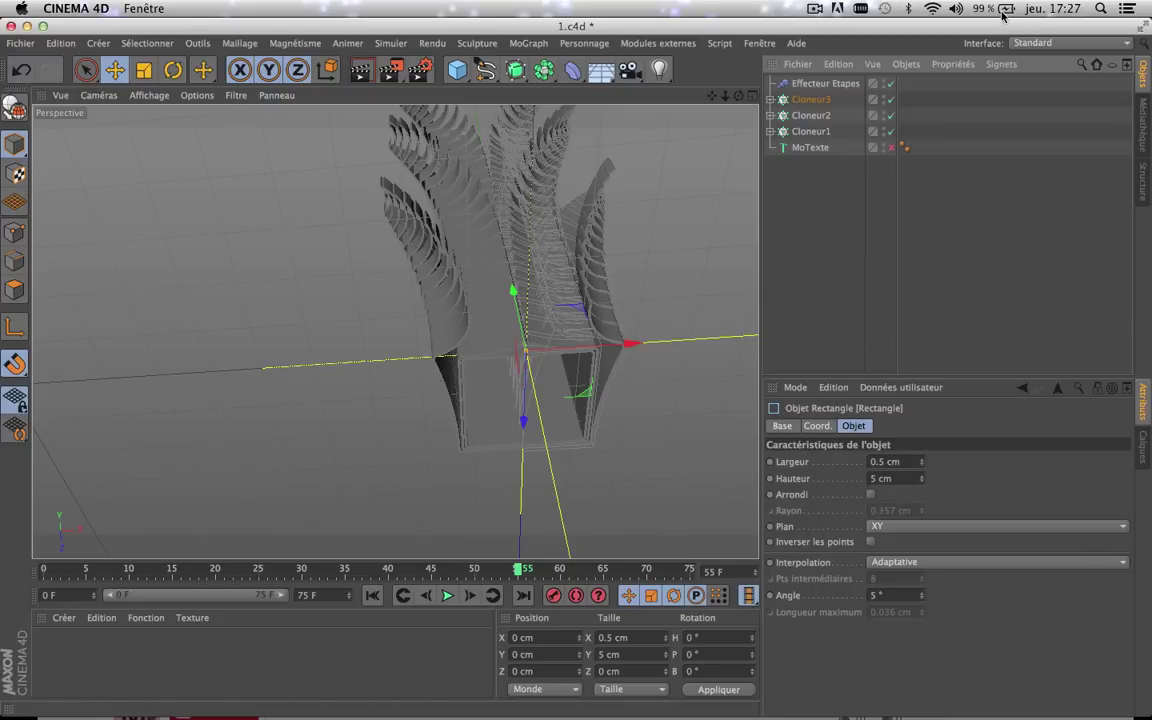
scroll(657, 283, down, 3)
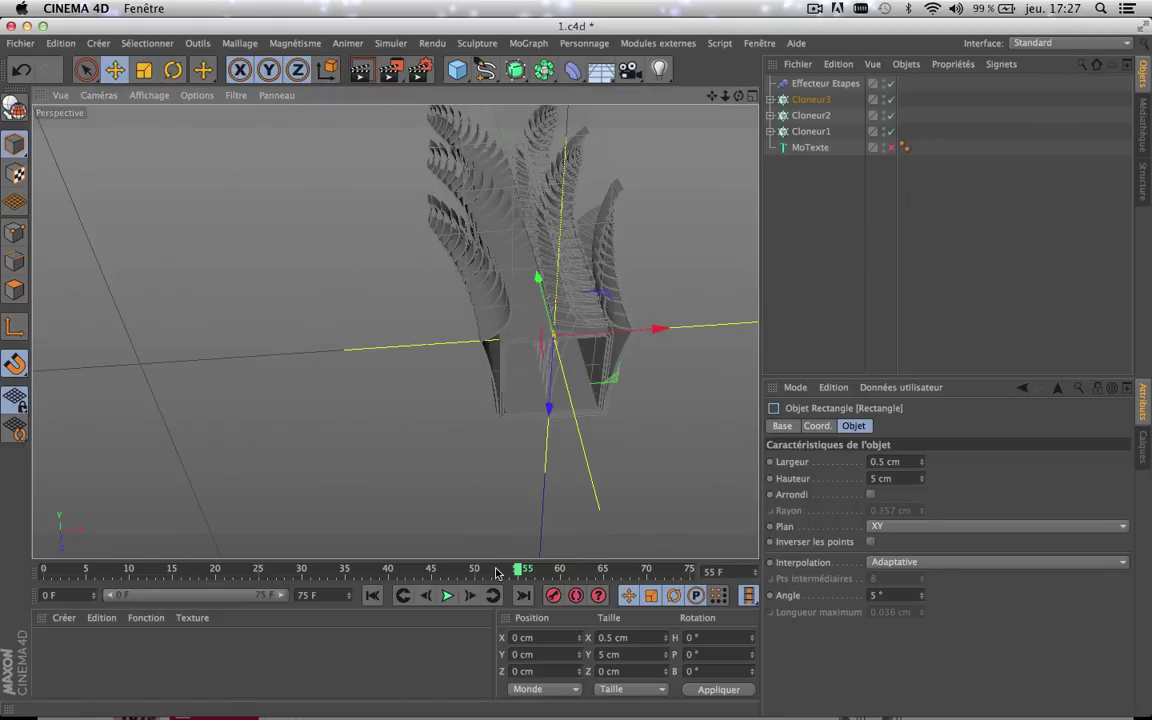
drag(495, 571, 613, 571)
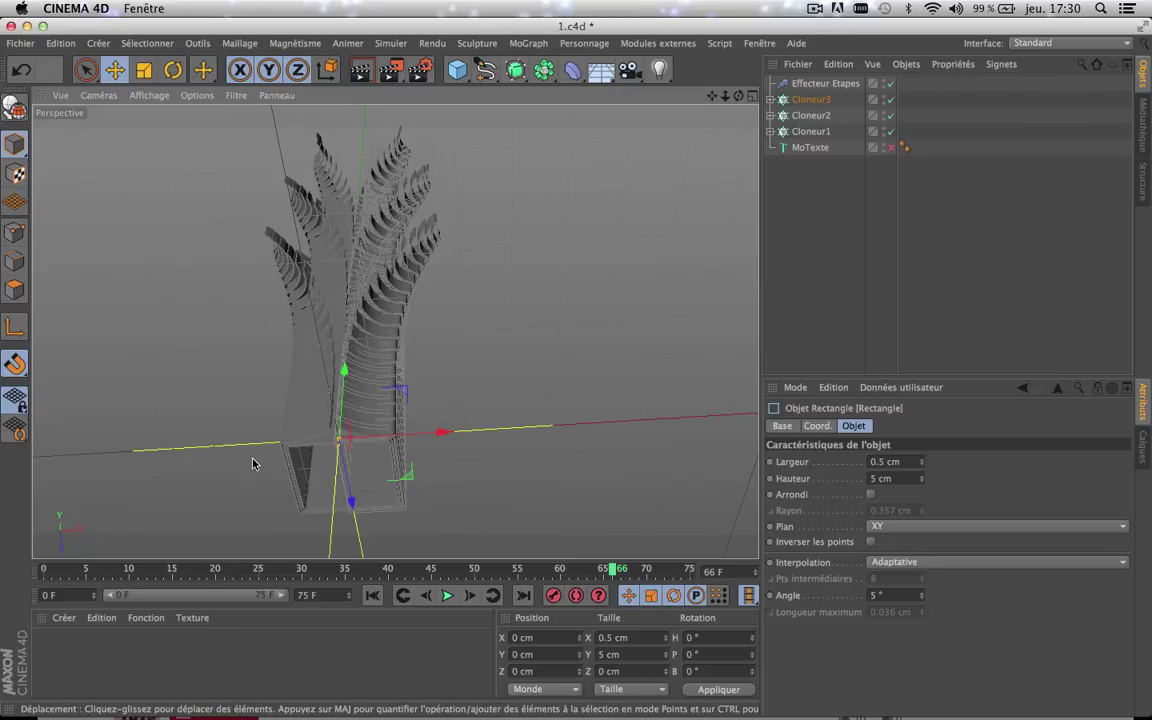
- Inspect the gaps between the nested shells at their front corner up close, scrubbing back to frame 45 and forward to 57
scroll(255, 465, up, 2)
scroll(253, 462, up, 4)
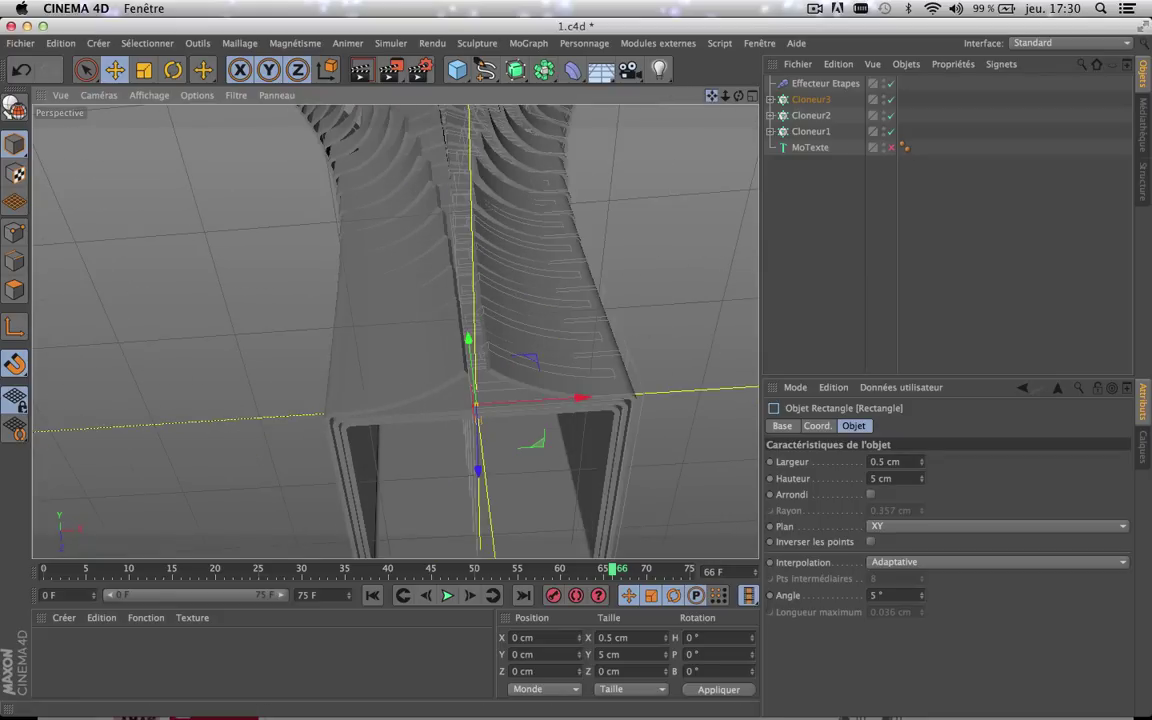
drag(710, 96, 704, 97)
scroll(315, 288, up, 5)
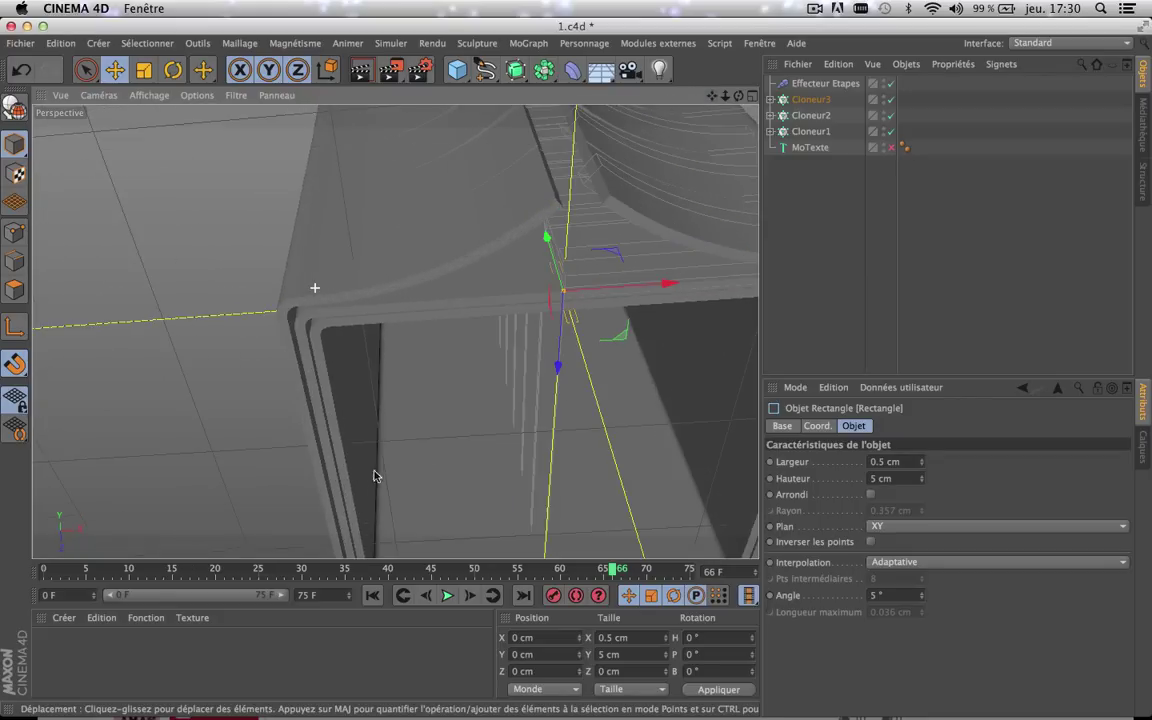
drag(363, 579, 432, 588)
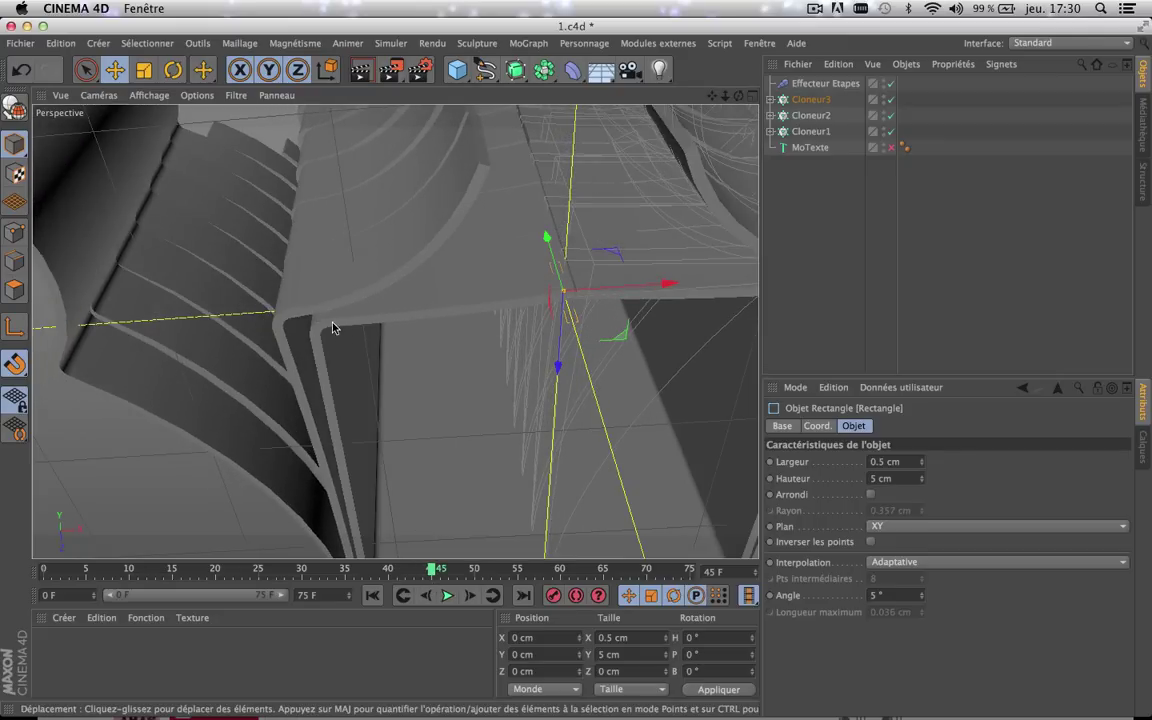
click(453, 574)
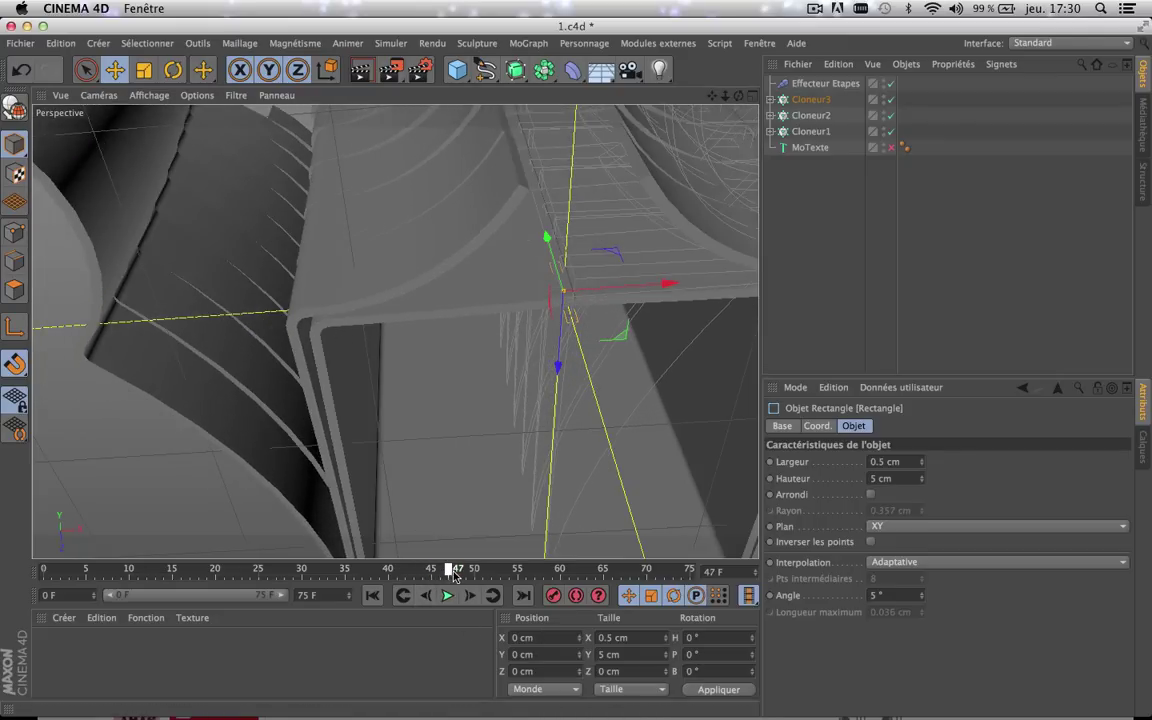
drag(453, 574, 535, 598)
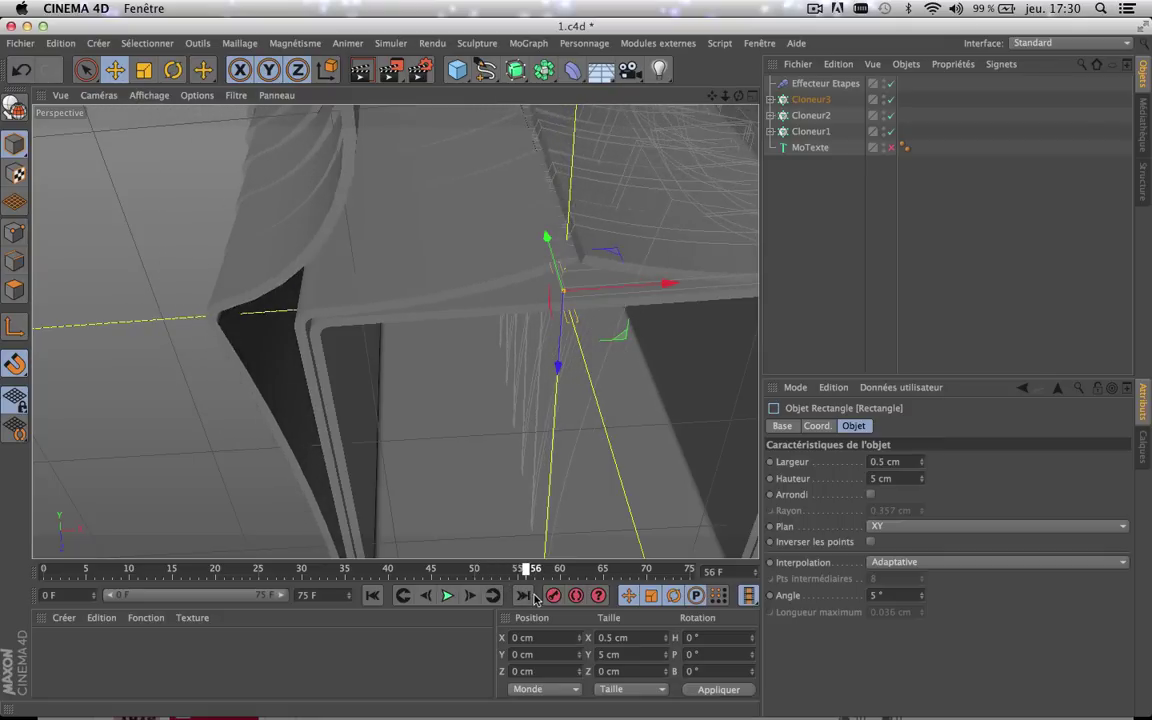
- In the Animation layout, shift the second Extrusion contrôlée track's keys 3 frames earlier, so they run from frame 12 to 62
click(1068, 43)
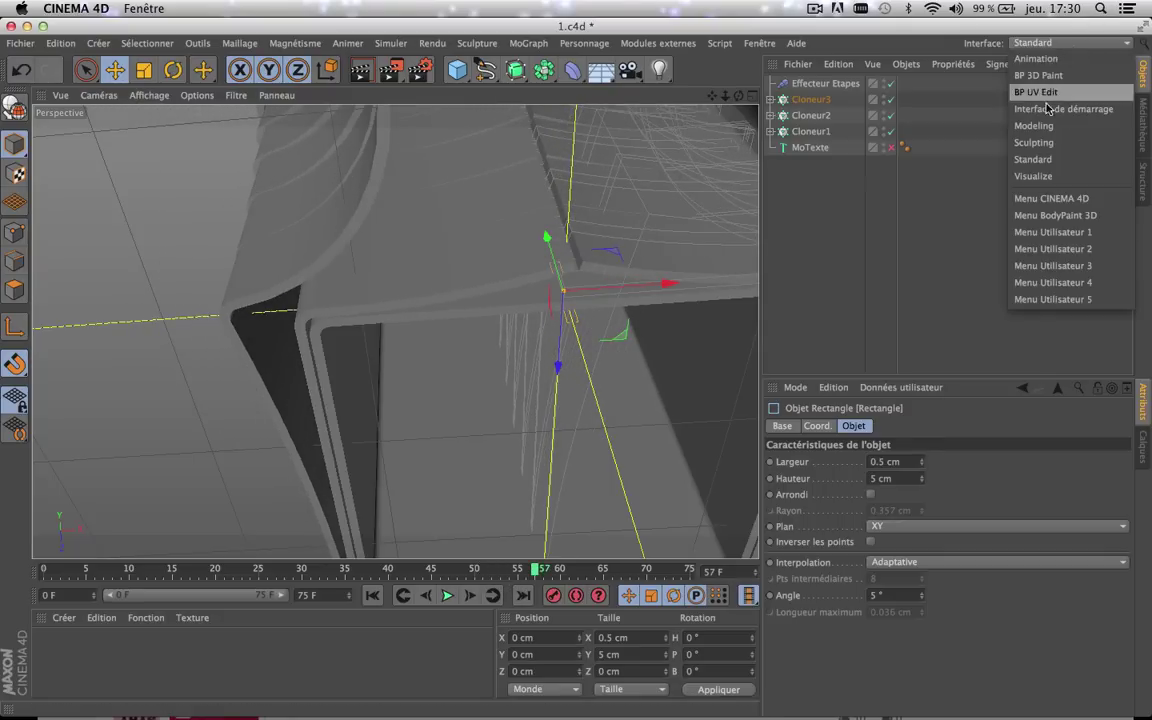
click(1036, 58)
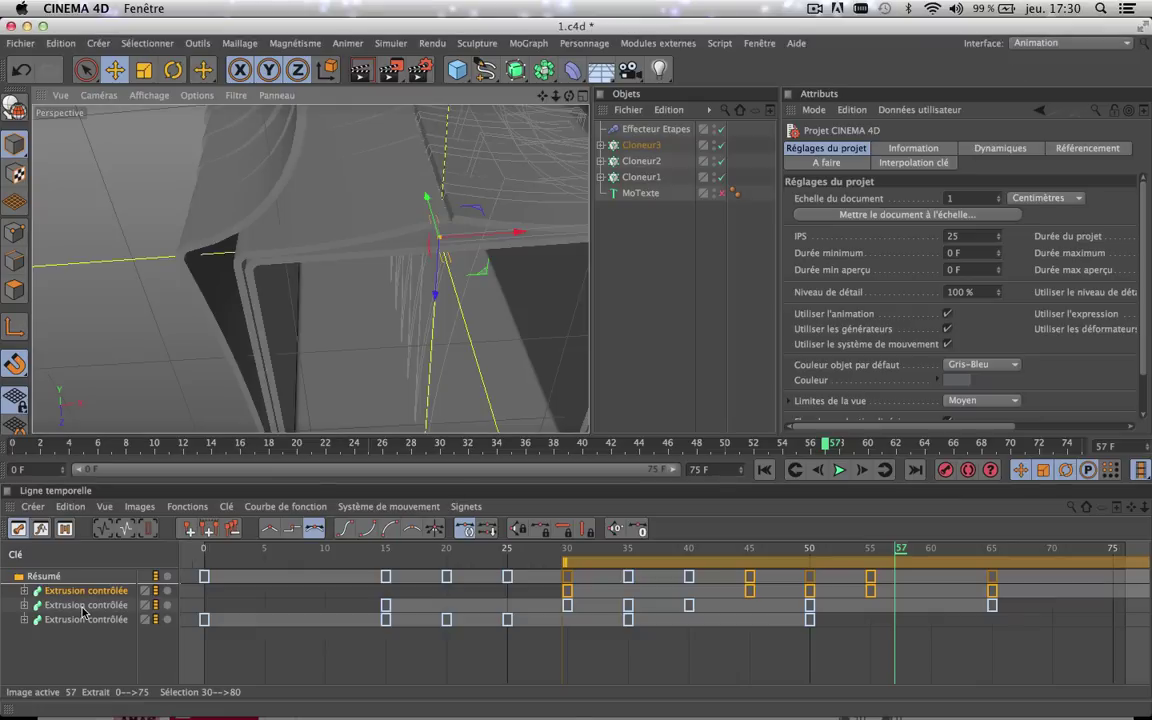
click(83, 606)
drag(494, 567, 458, 567)
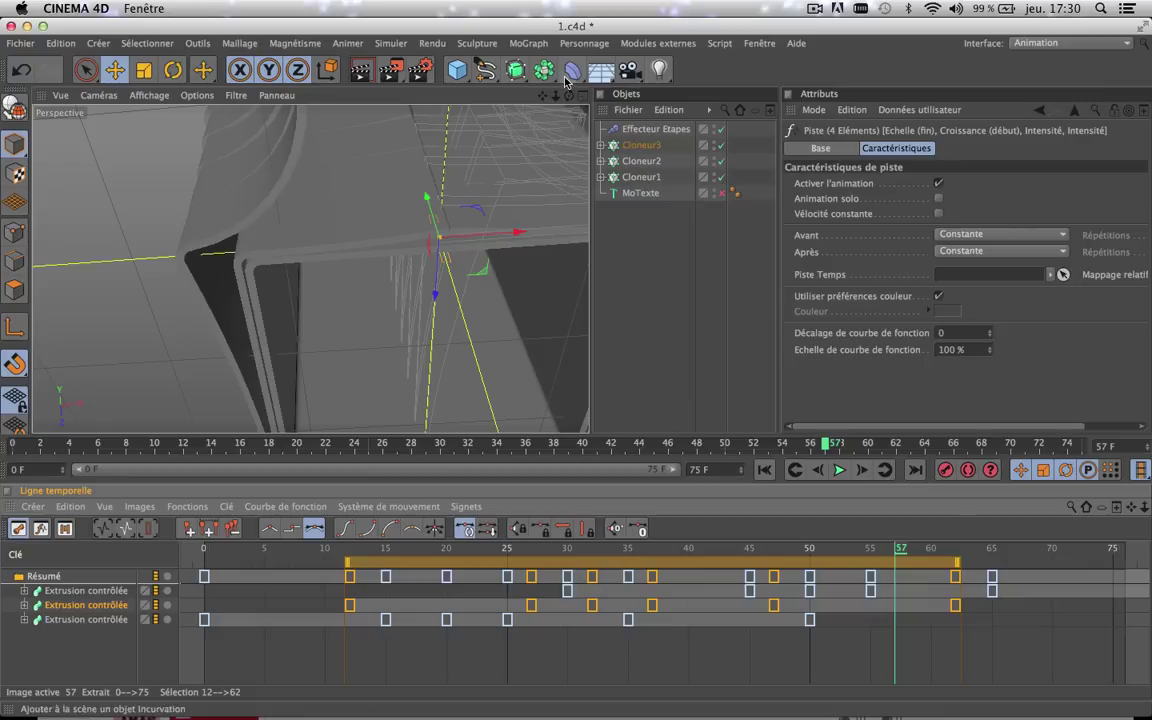
- Check the adjusted stagger of the shells in a wider perspective view, scrubbing to frame 47 and again to frame 45
drag(430, 448, 682, 444)
scroll(283, 225, down, 8)
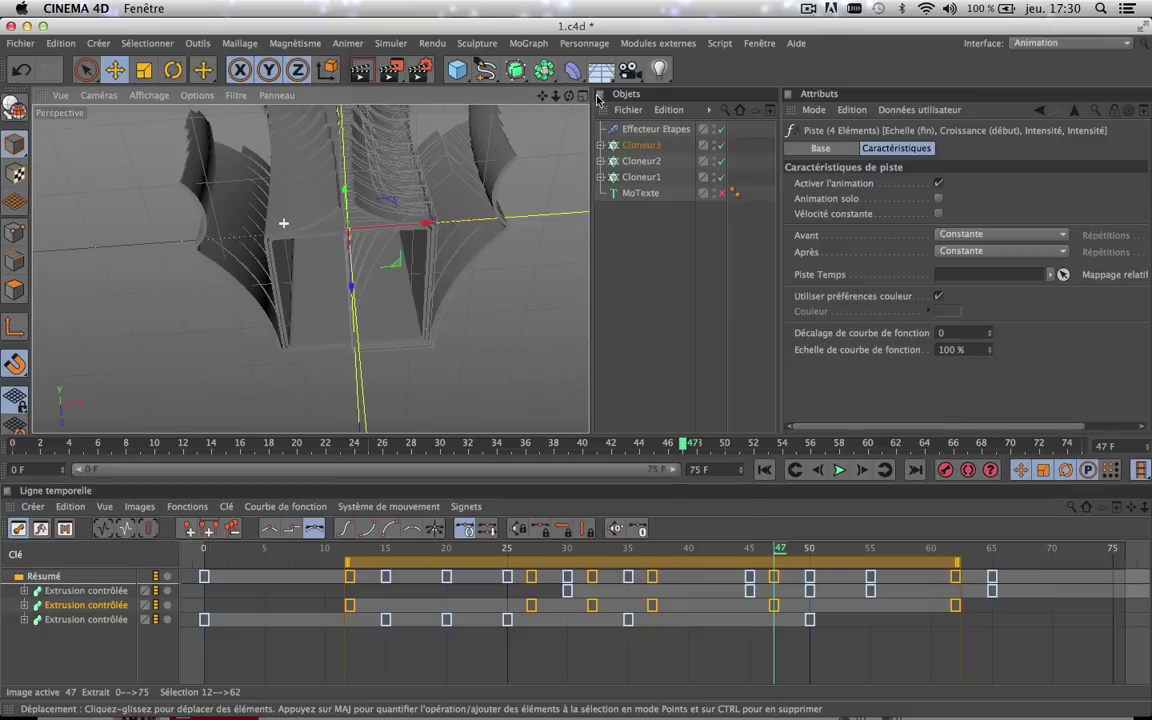
drag(545, 97, 311, 268)
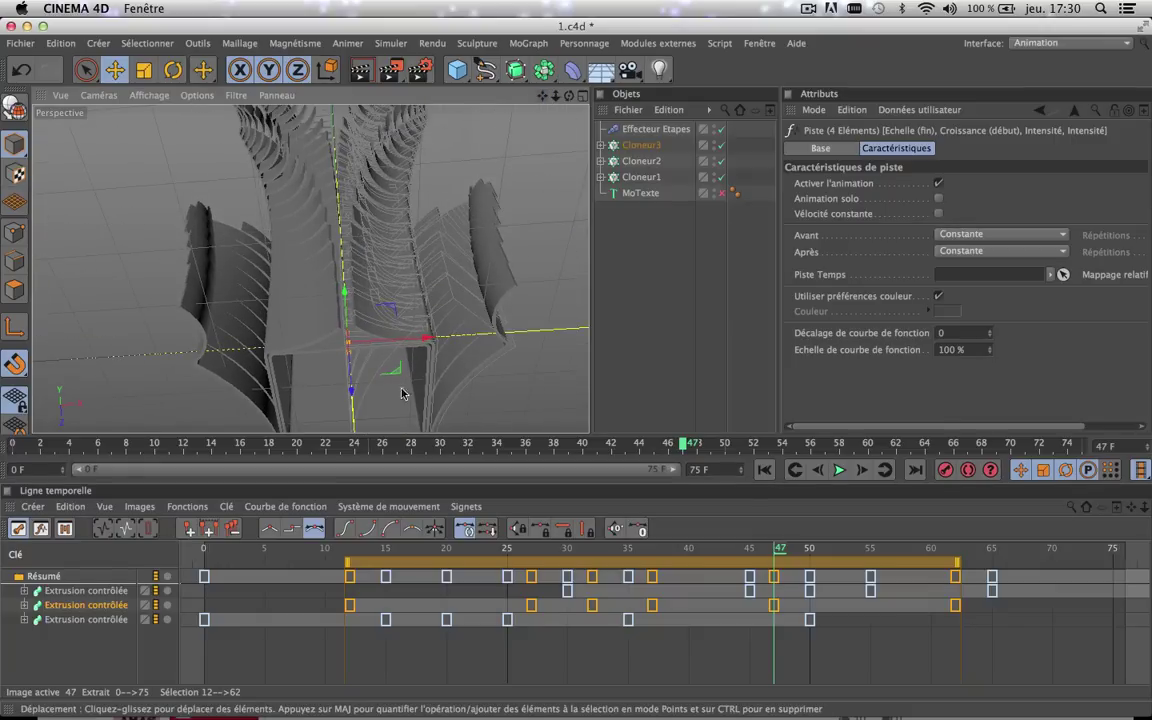
drag(365, 446, 650, 470)
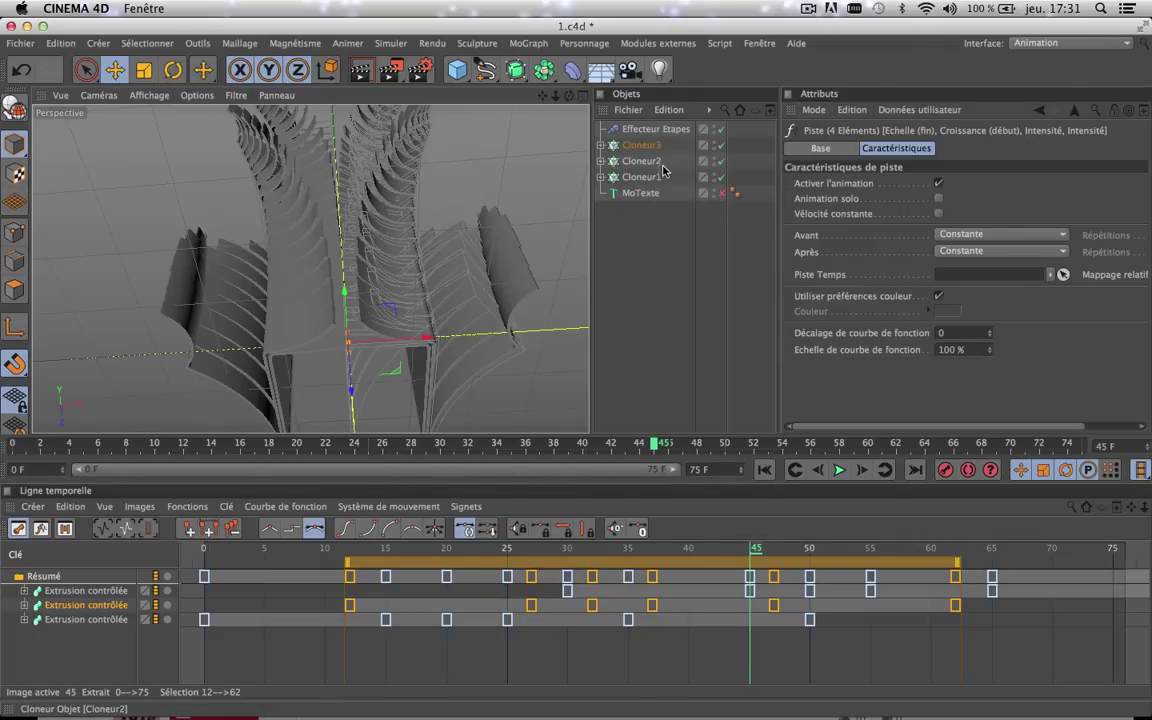
- Enable Préserver la longueur sur l'axe Y for the second Incurvation under Cloneur2's Spline
click(601, 161)
click(636, 162)
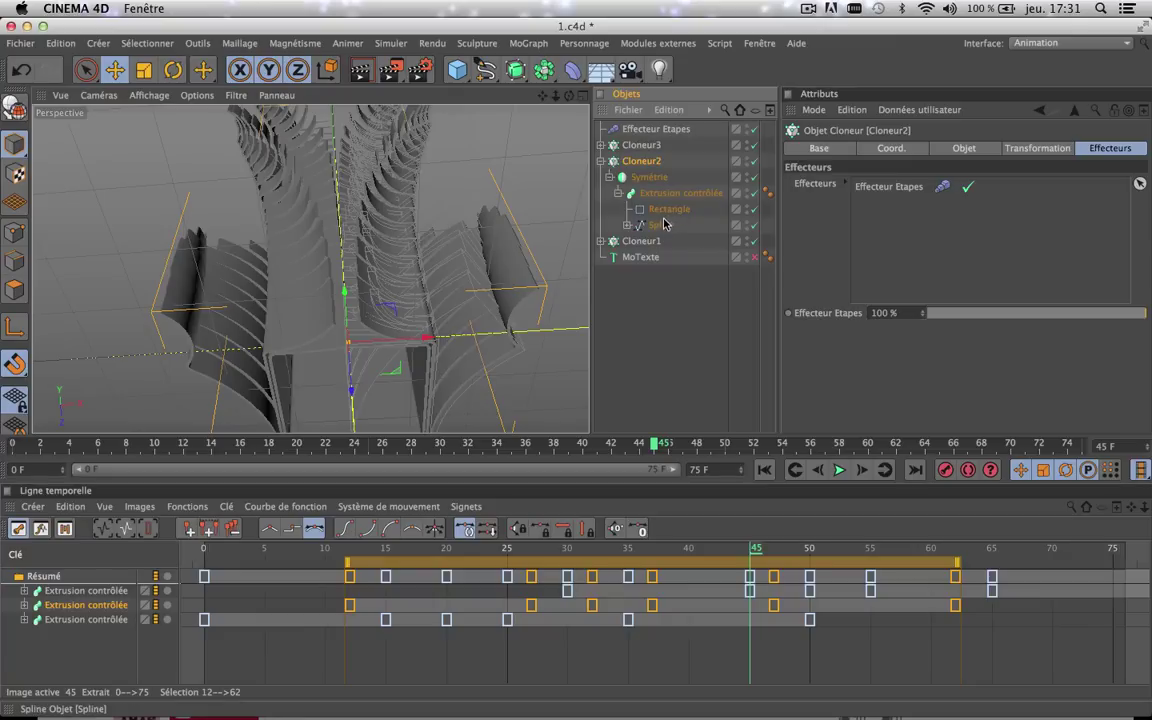
click(626, 225)
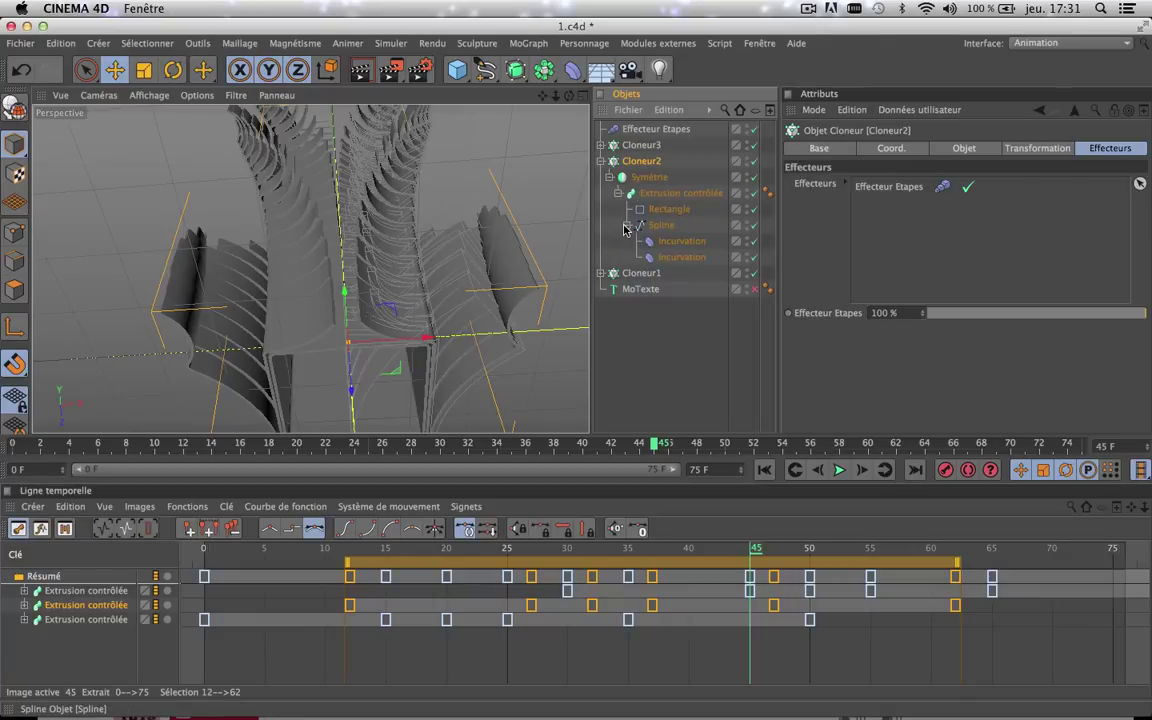
click(676, 260)
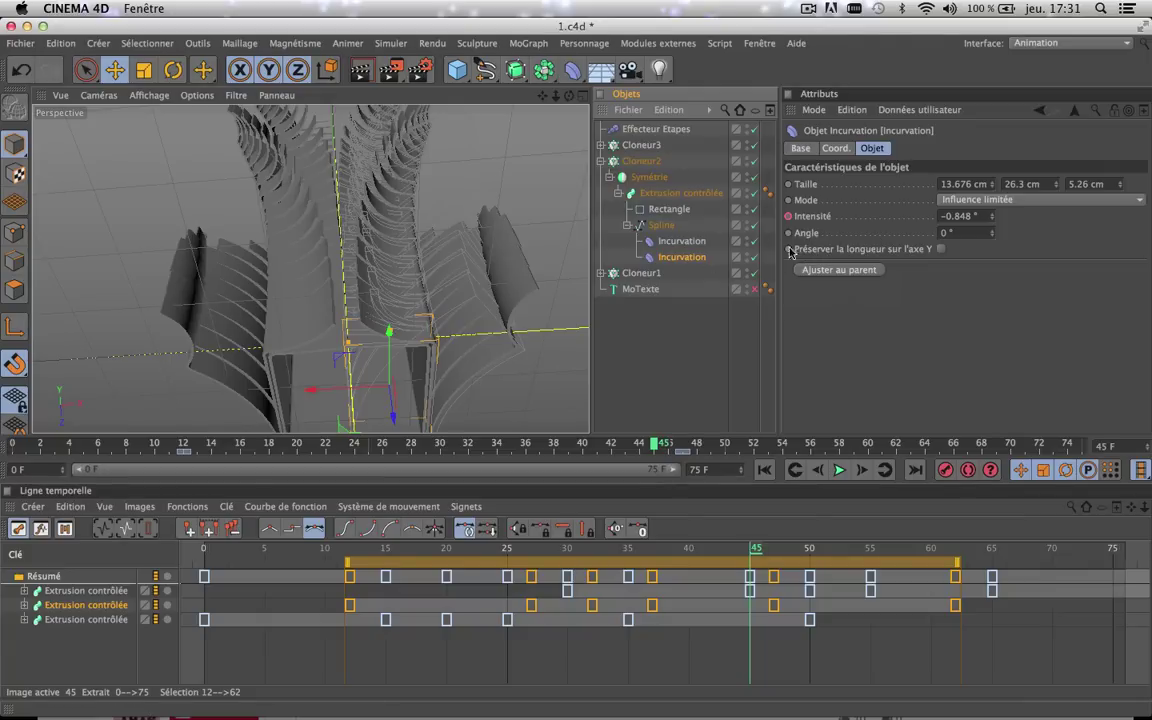
click(941, 250)
click(941, 250)
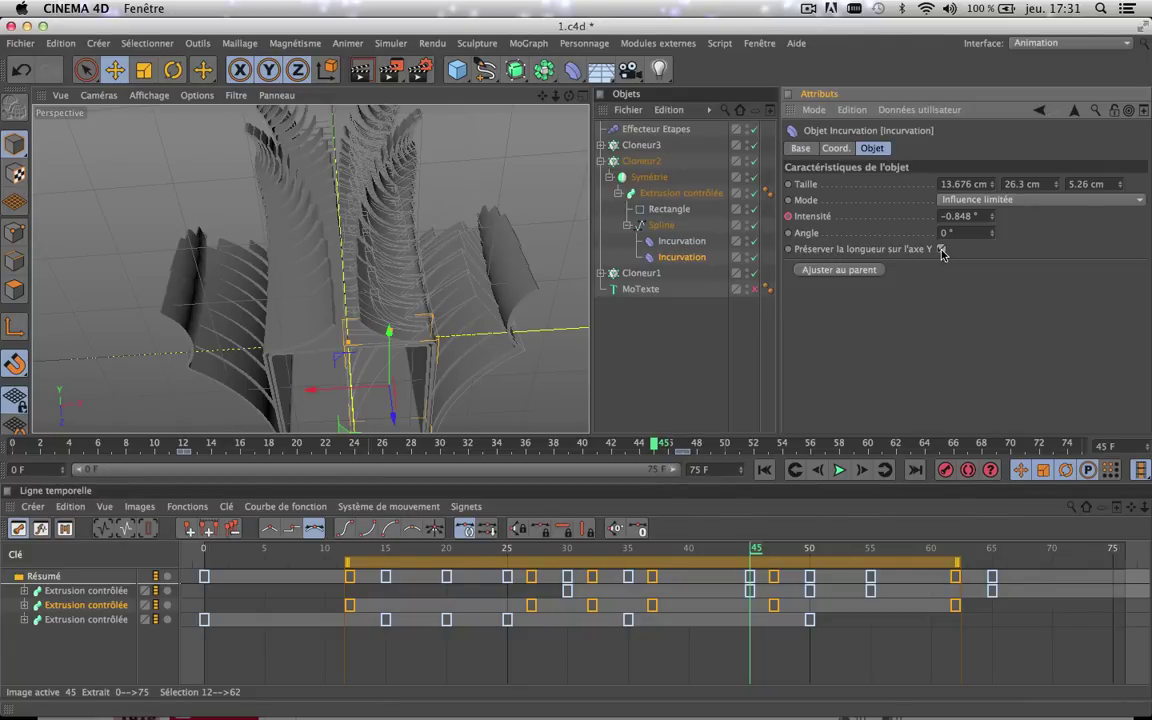
- Compare the second Incurvation under Cloneur2's Spline with and without Préserver la longueur sur l'axe Y, leaving the option disabled
click(941, 250)
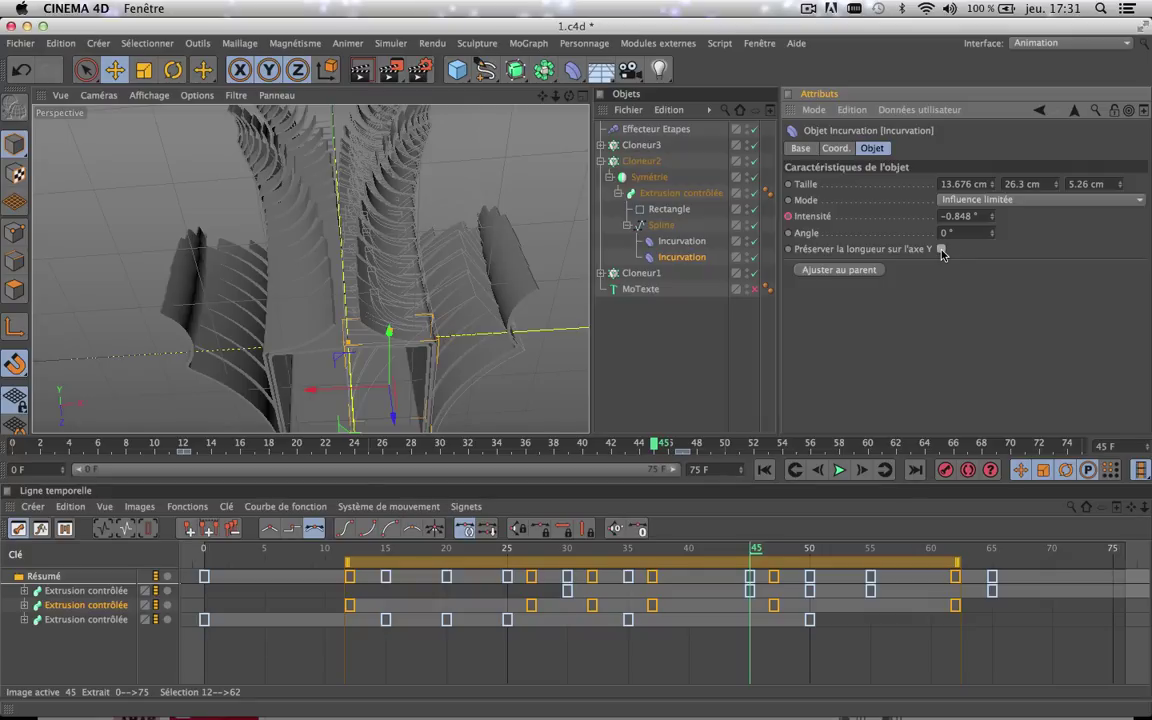
click(941, 250)
click(941, 250)
click(941, 250)
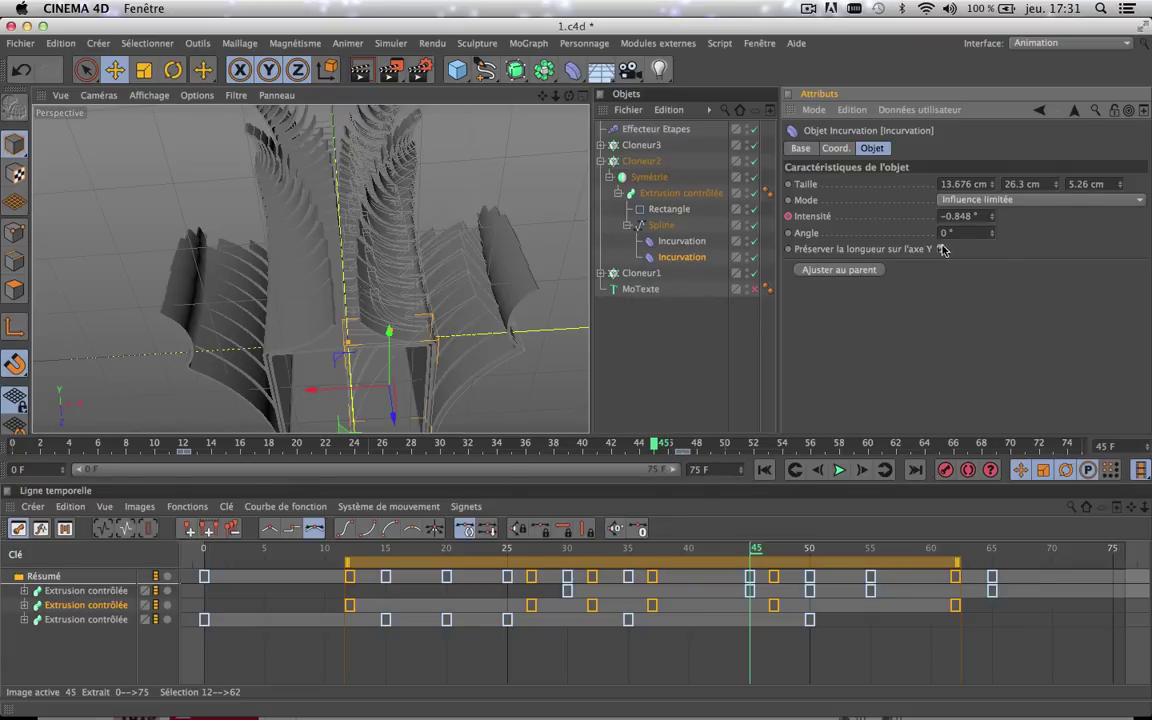
click(941, 250)
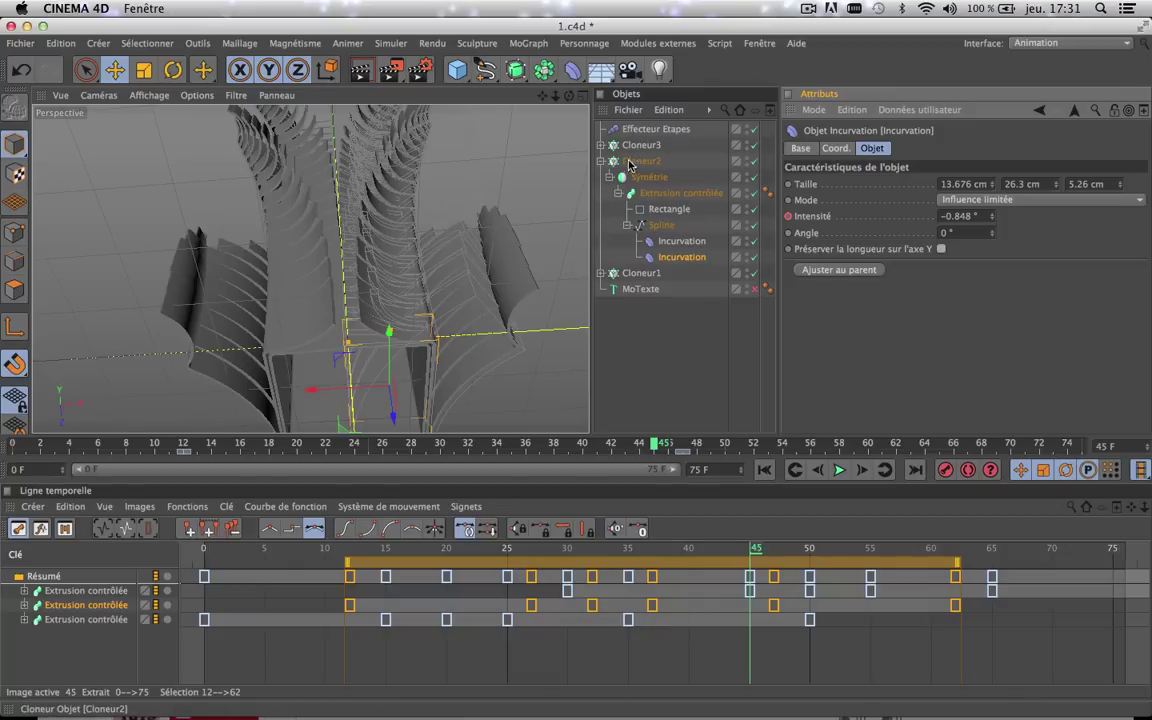
click(941, 250)
click(941, 250)
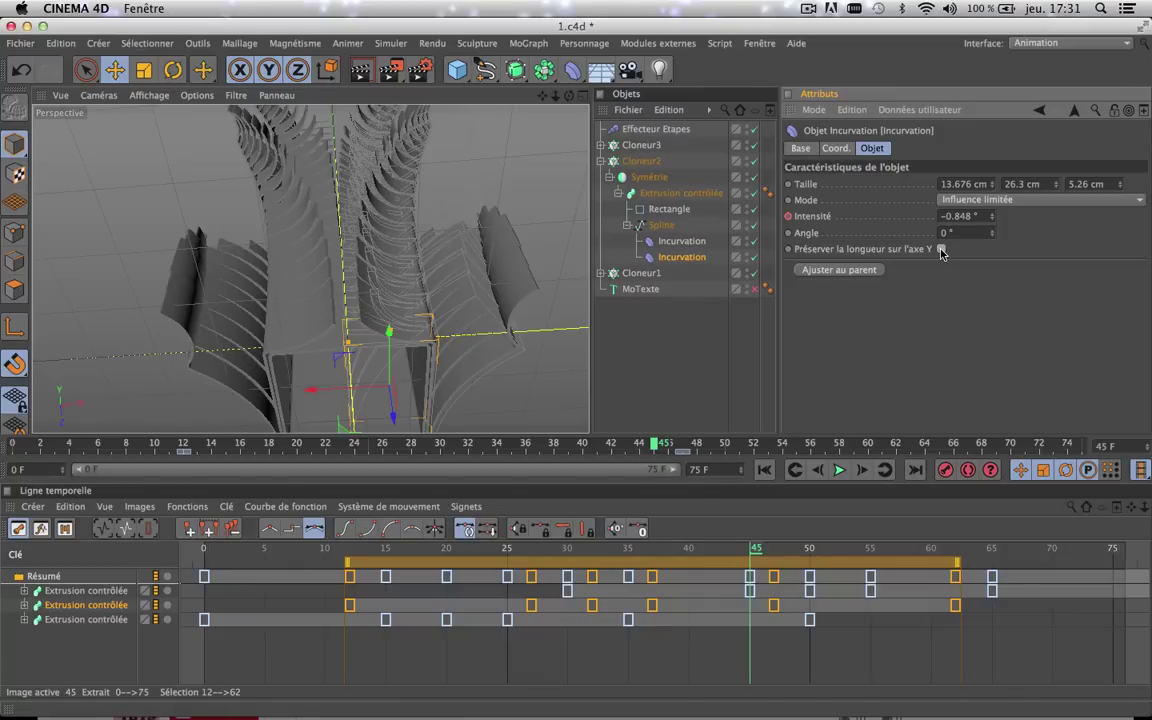
- Inspect the front corner of the nested shells up close, scrubbing to frame 47, with Cloneur2's second Incurvation left without length preservation
scroll(314, 324, up, 5)
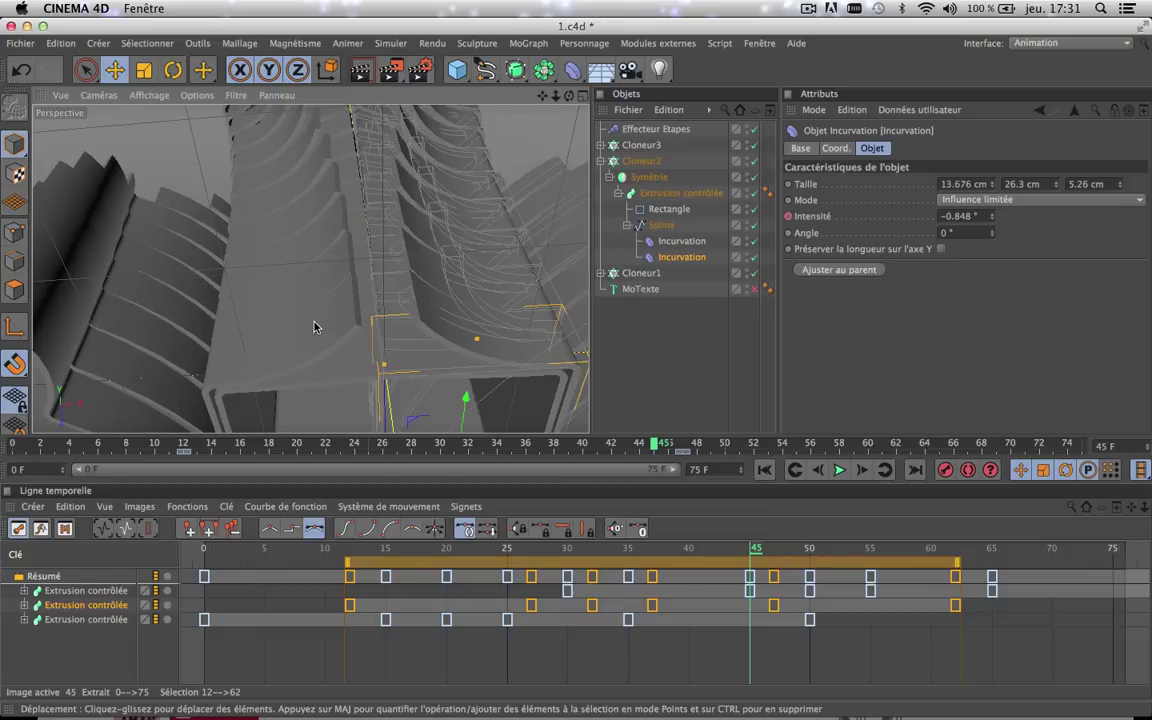
drag(542, 96, 546, 23)
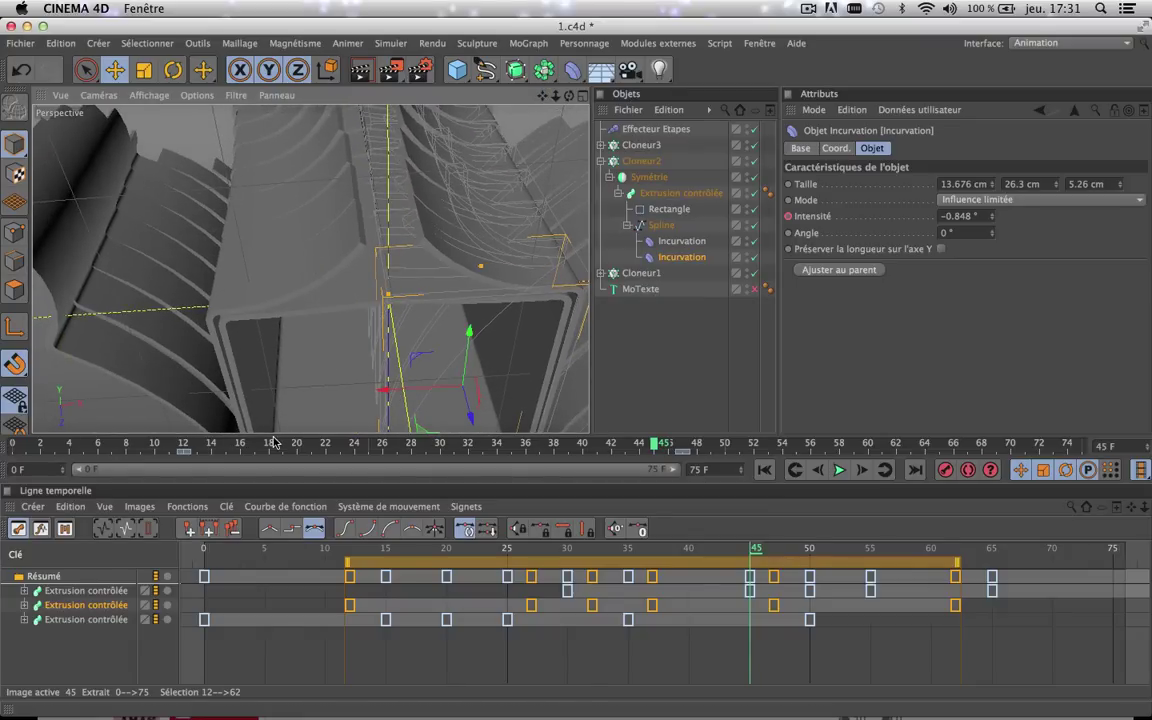
drag(270, 445, 683, 493)
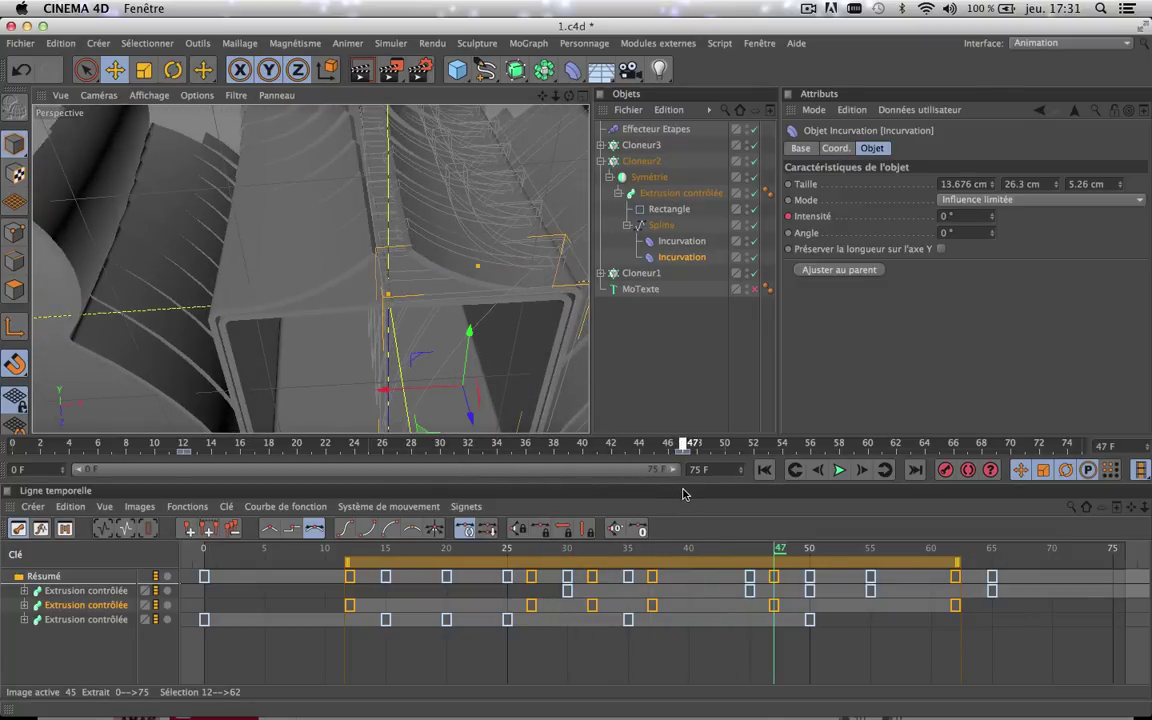
click(941, 250)
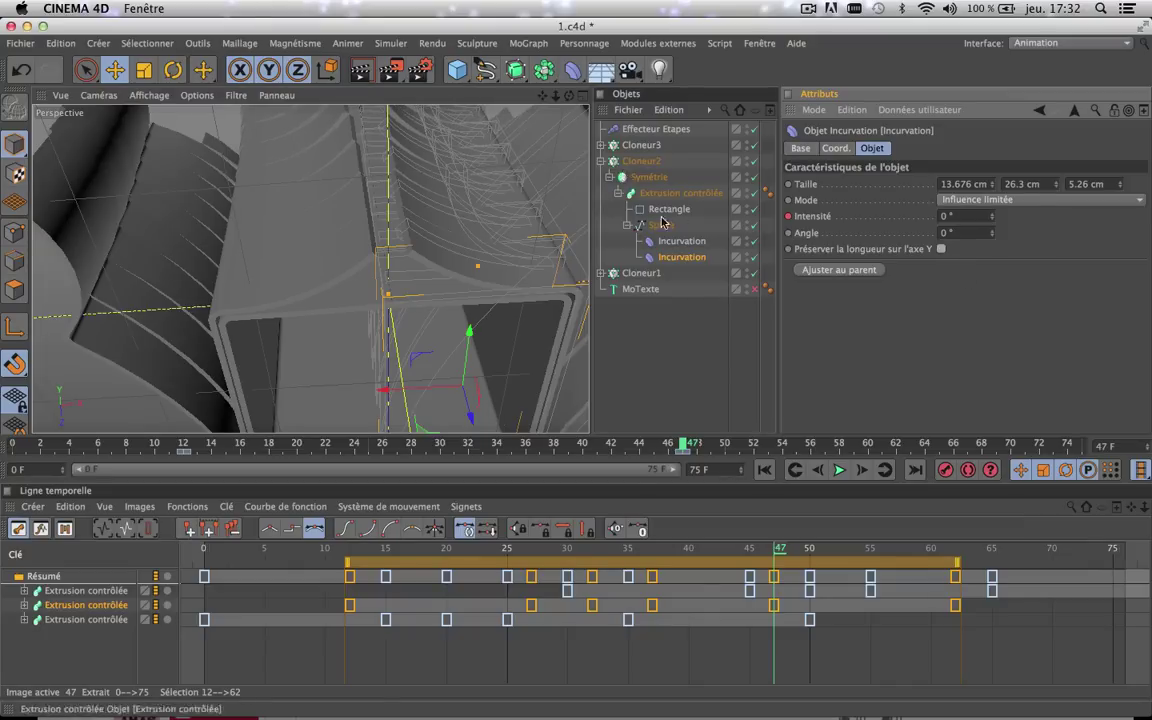
- Try the first Incurvation under Cloneur2's Spline without Préserver la longueur sur l'axe Y and restore the option
click(688, 240)
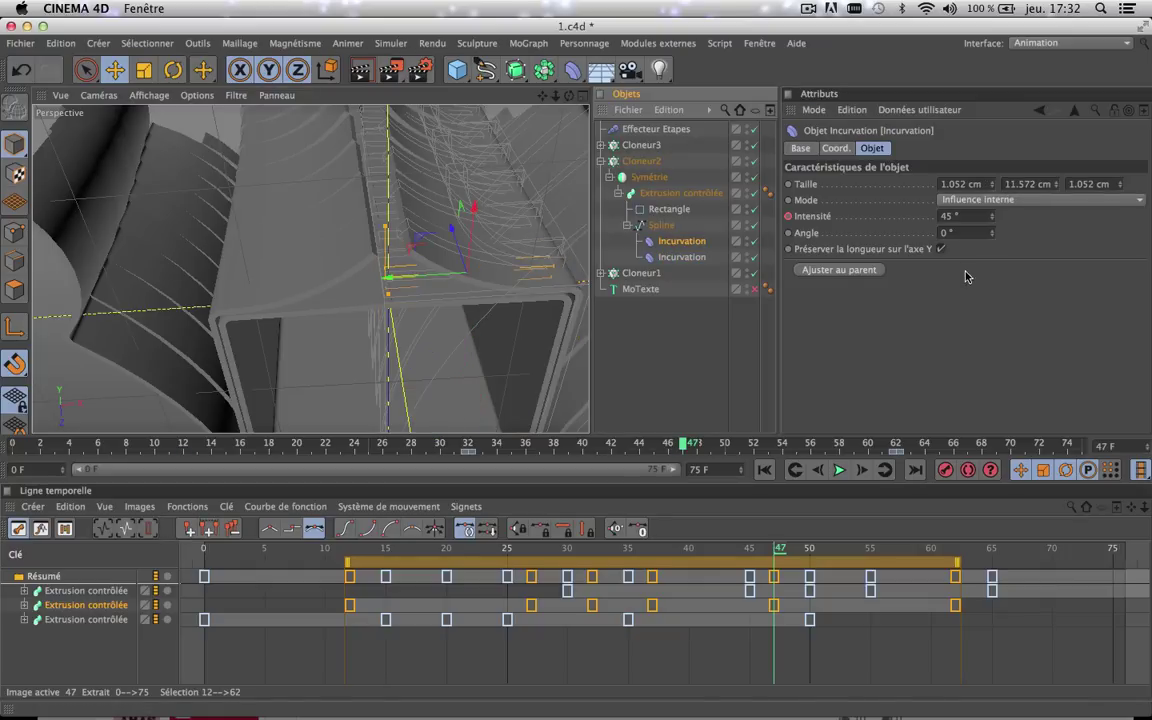
click(940, 249)
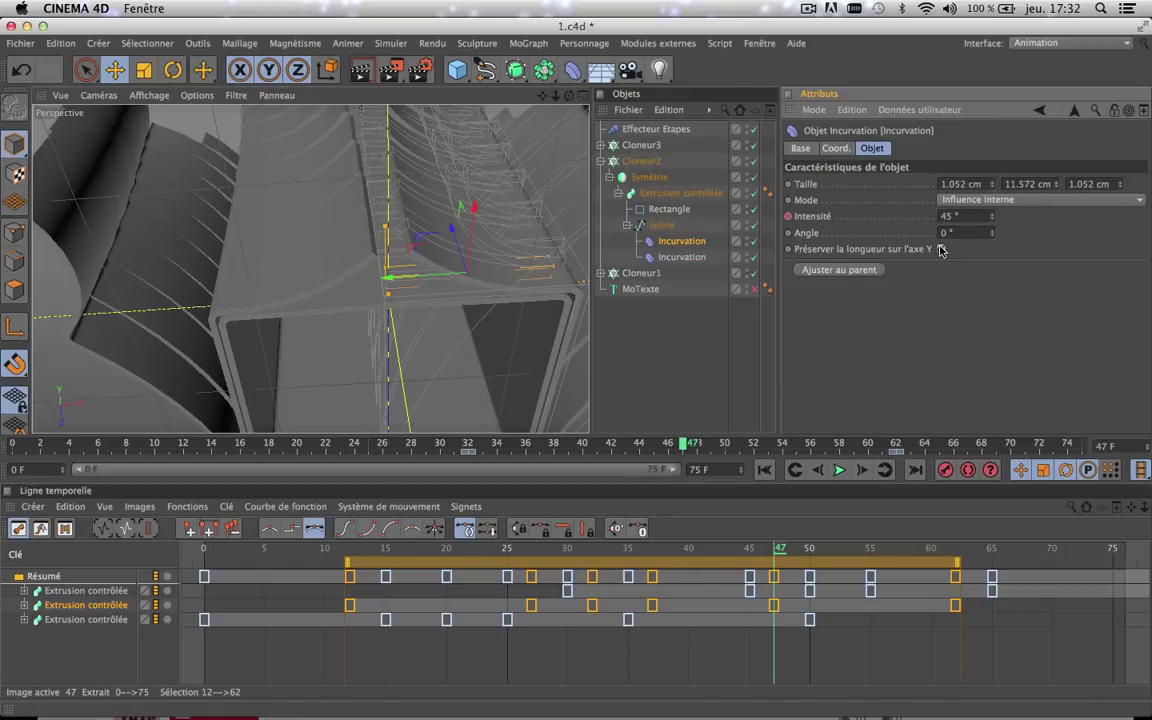
click(941, 249)
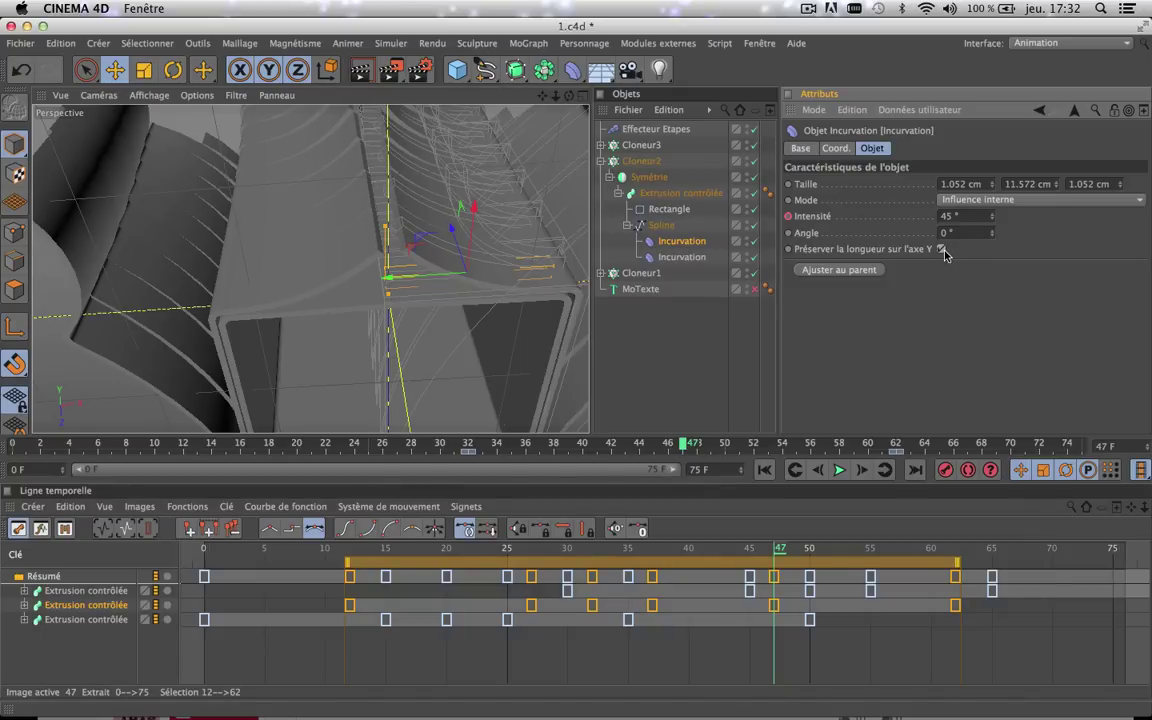
- Try Préserver la longueur sur l'axe Y on the second Incurvation under Cloneur3's Spline, checking up to frame 60, and disable it again
click(600, 161)
click(600, 145)
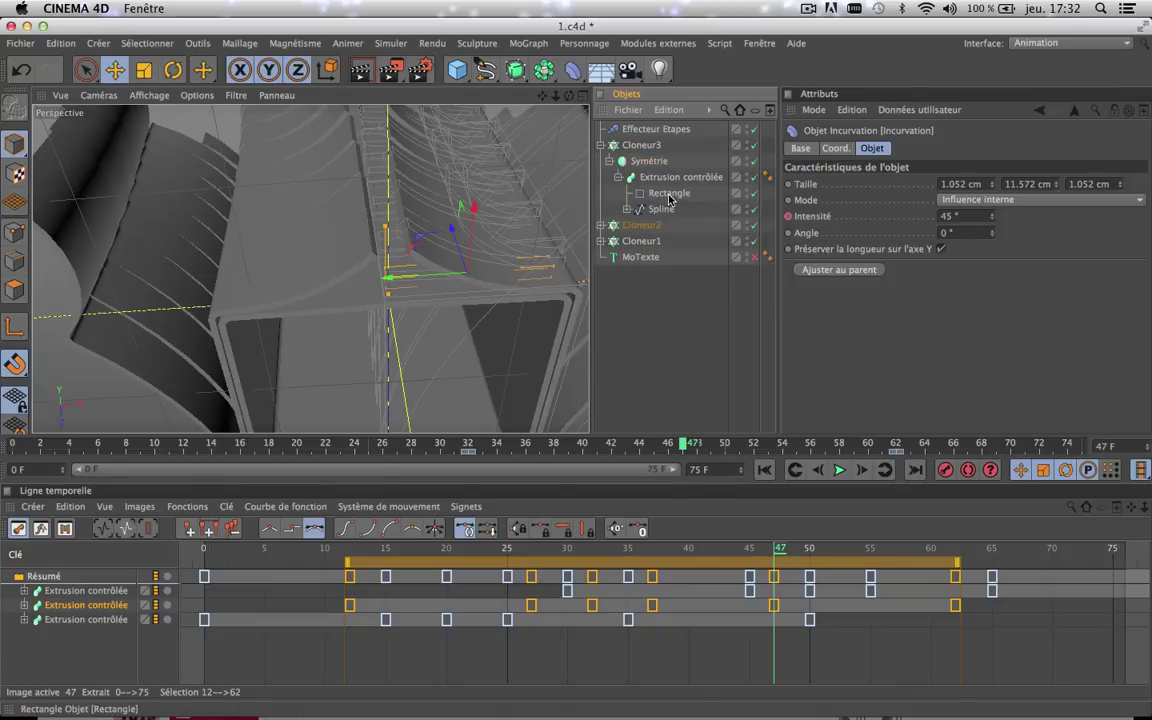
click(627, 209)
click(670, 241)
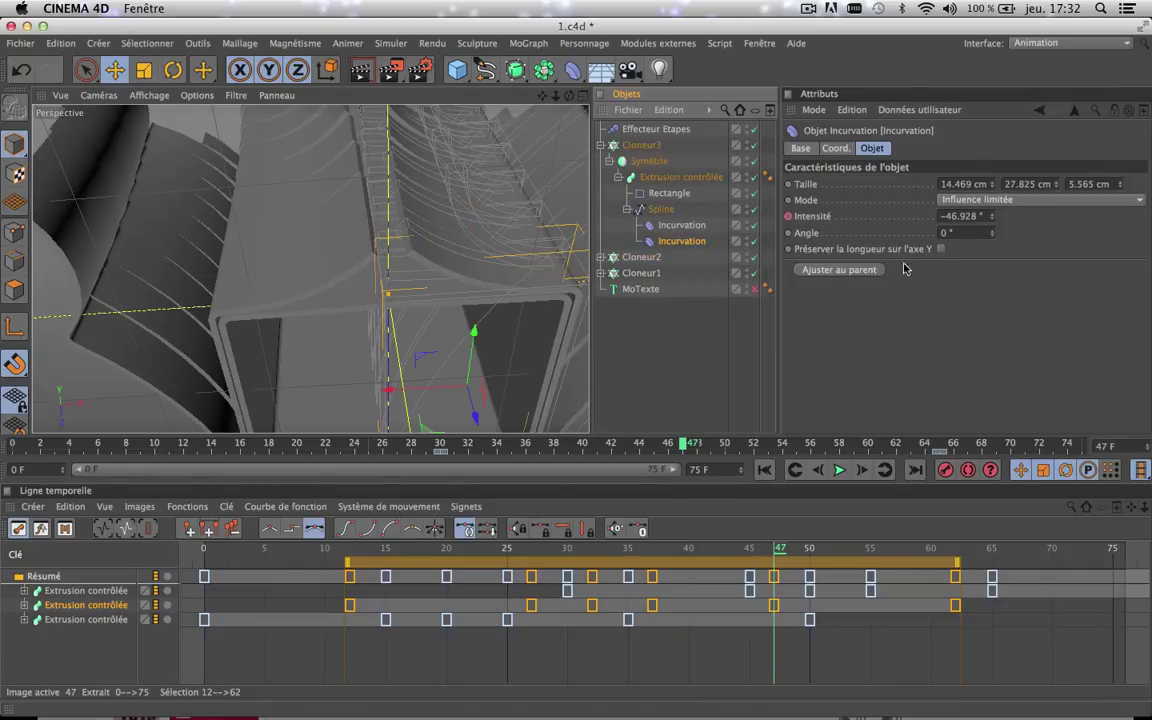
click(941, 250)
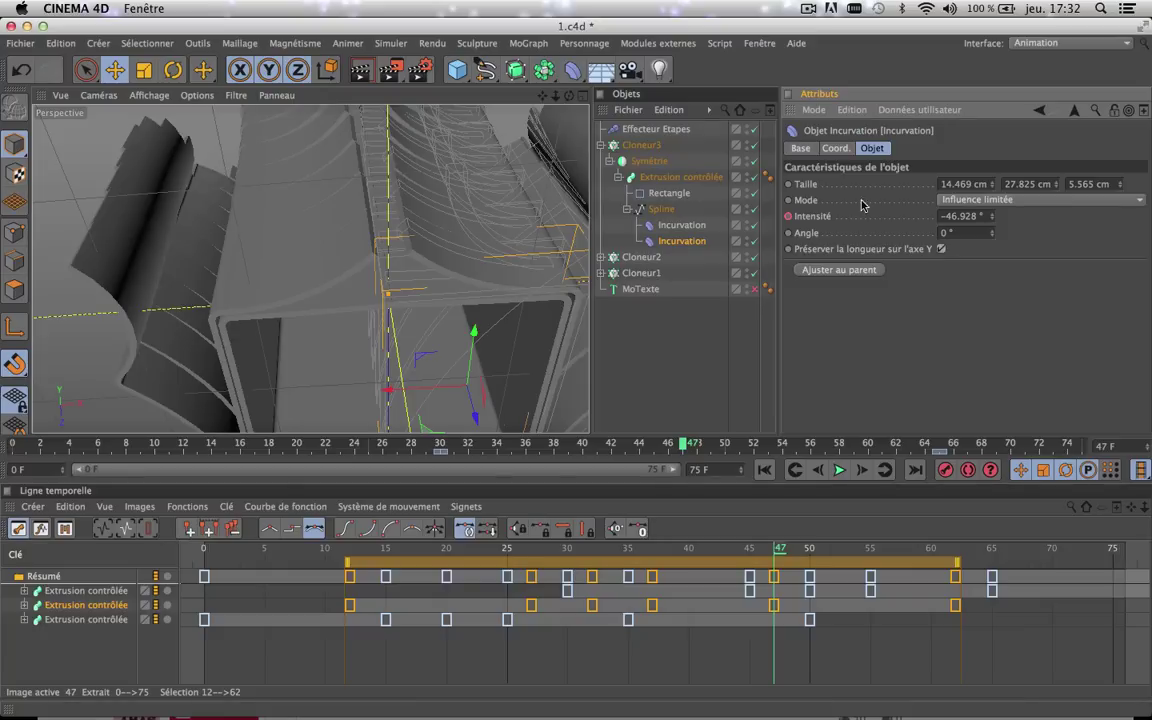
scroll(393, 267, down, 6)
scroll(393, 267, up, 4)
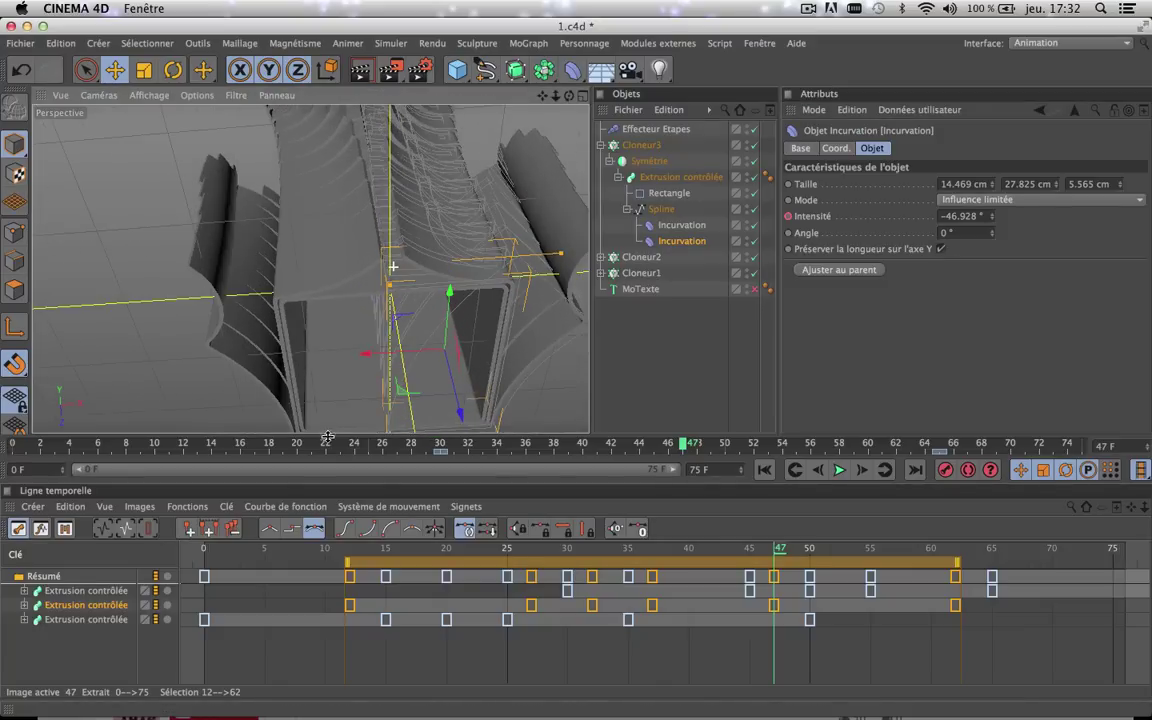
mouse_move(327, 437)
mouse_down()
mouse_move(270, 442)
mouse_move(485, 443)
mouse_move(893, 492)
mouse_move(869, 489)
mouse_up()
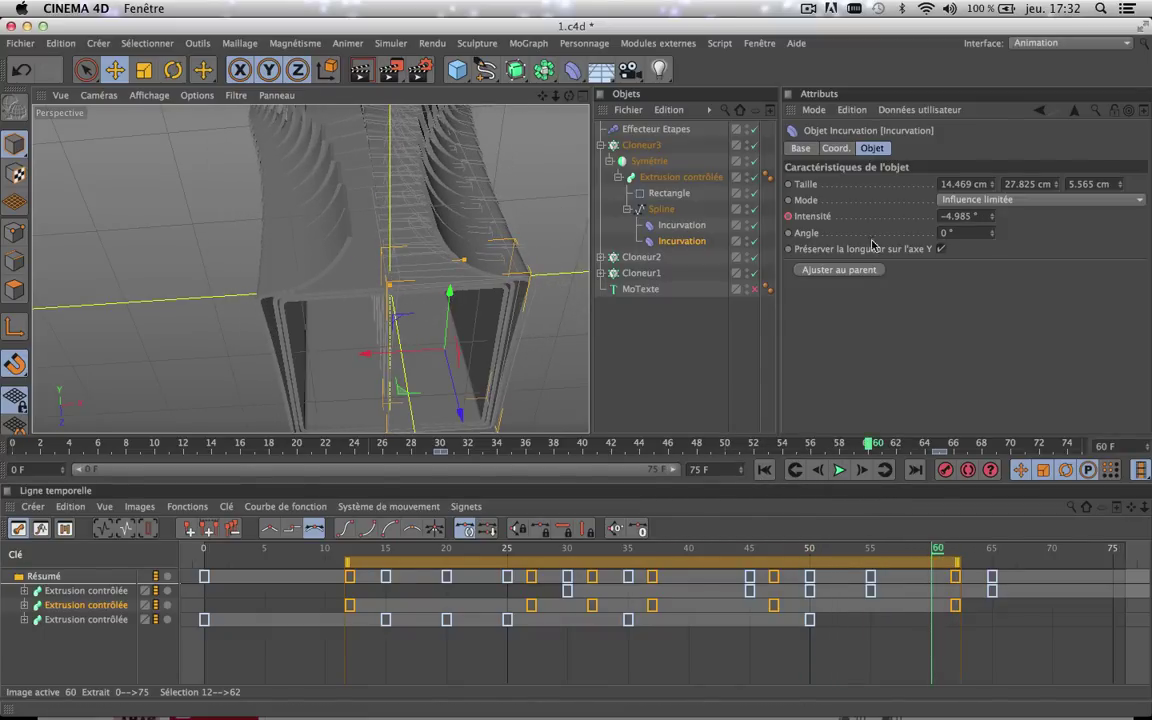
click(940, 250)
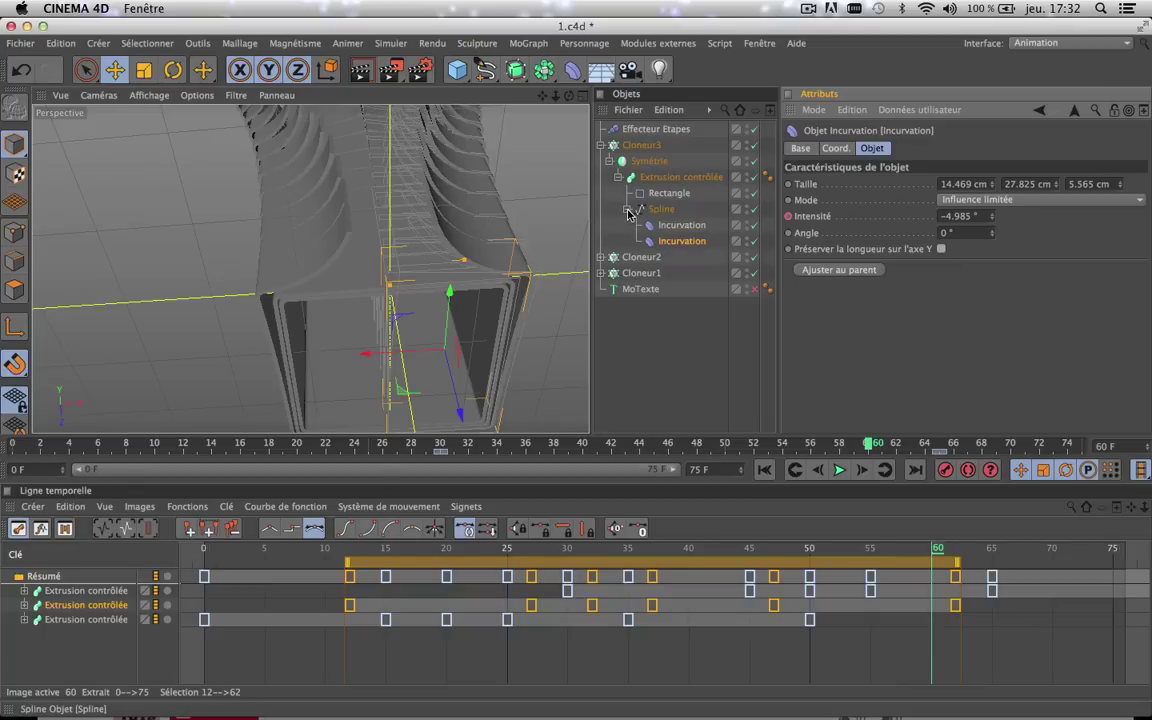
click(608, 161)
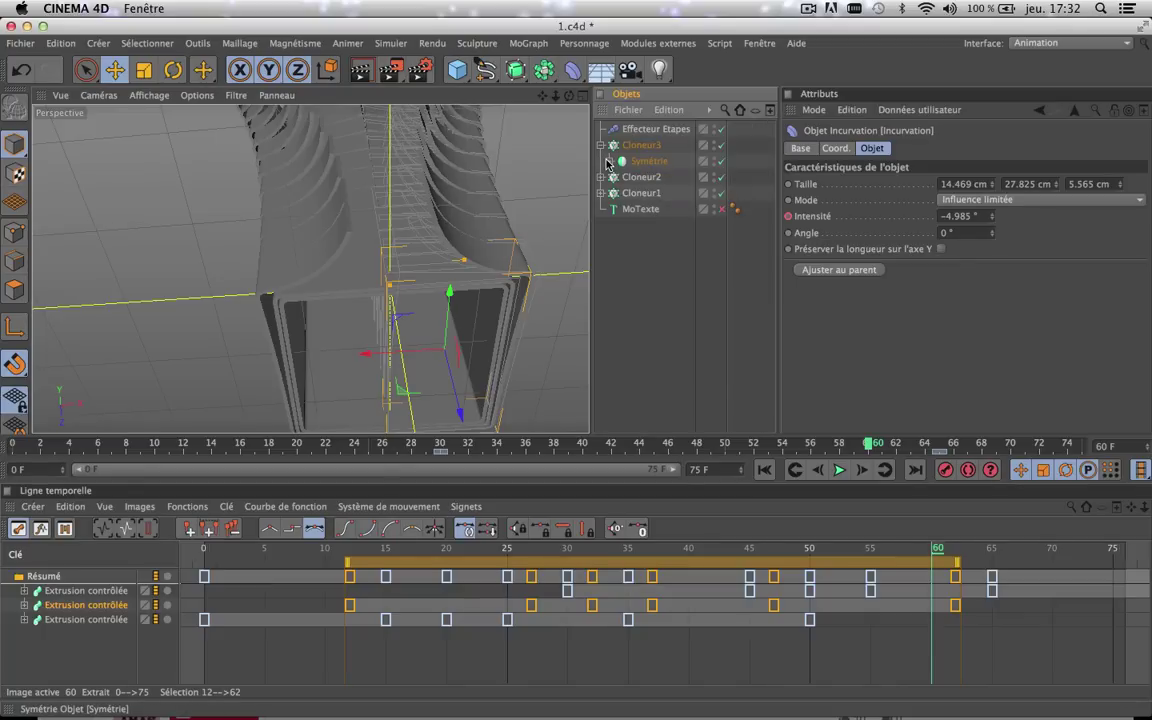
click(601, 145)
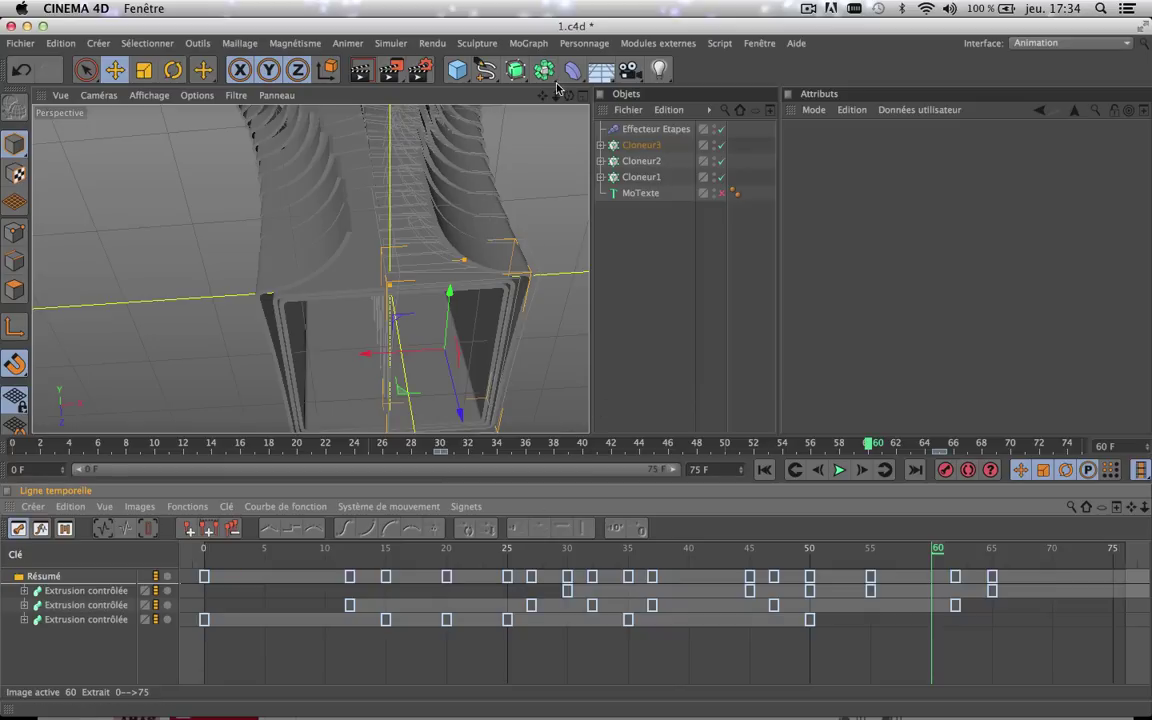
- Switch the interface back to the Standard layout
drag(544, 96, 541, 86)
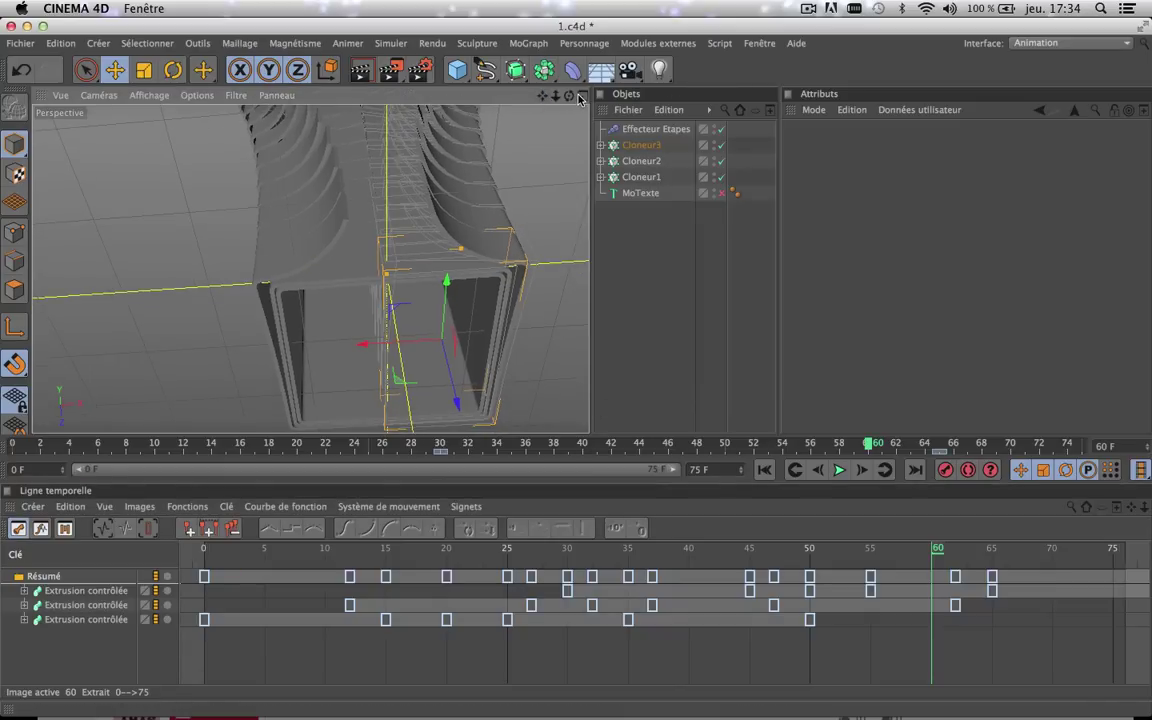
click(1069, 45)
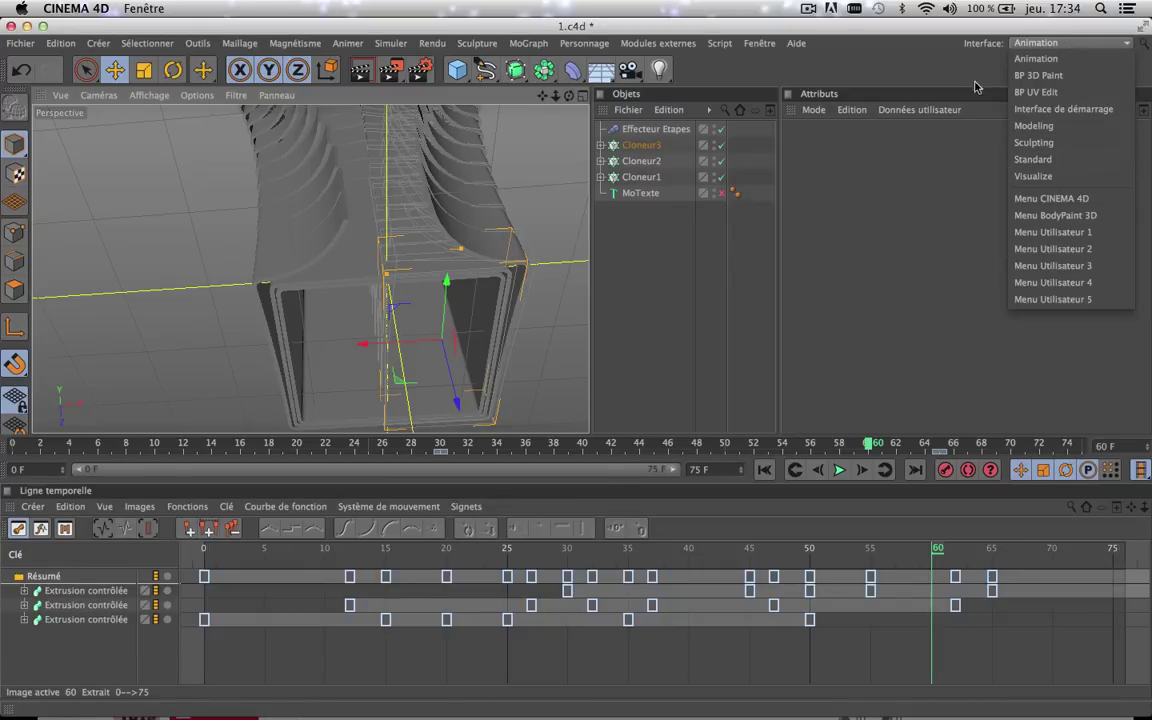
click(1033, 160)
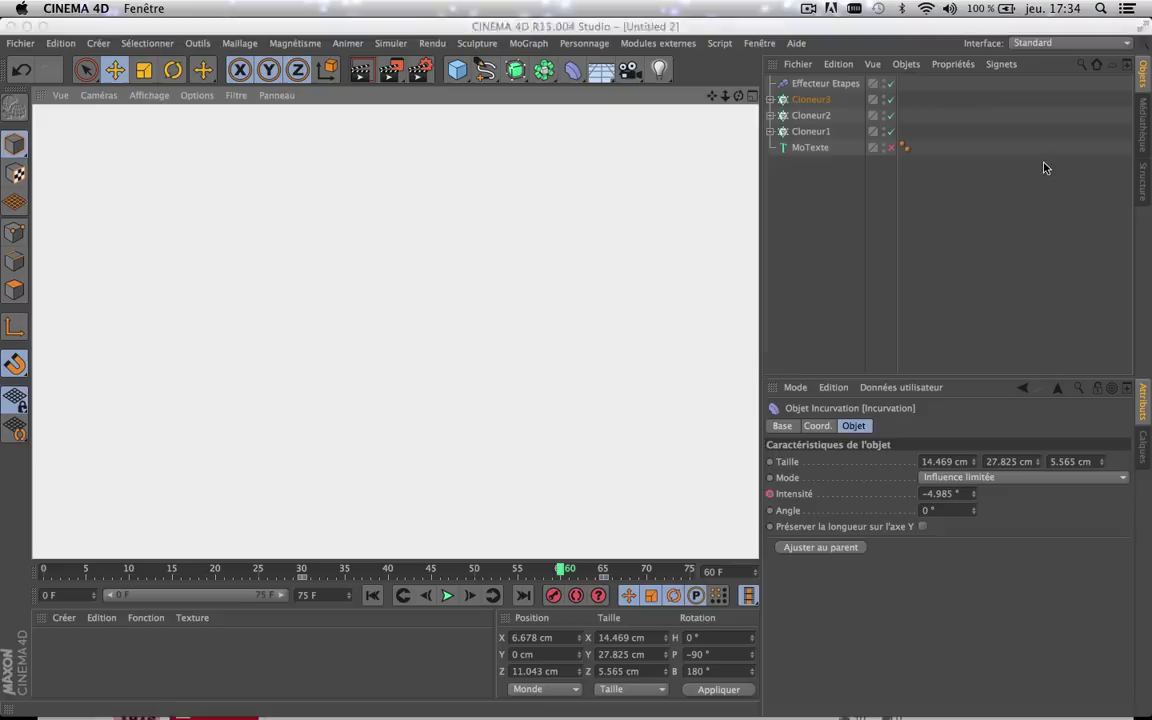
- Examine the growing shells from several angles in the perspective view, scrubbing to frame 41 and on to frame 75
drag(712, 96, 599, 20)
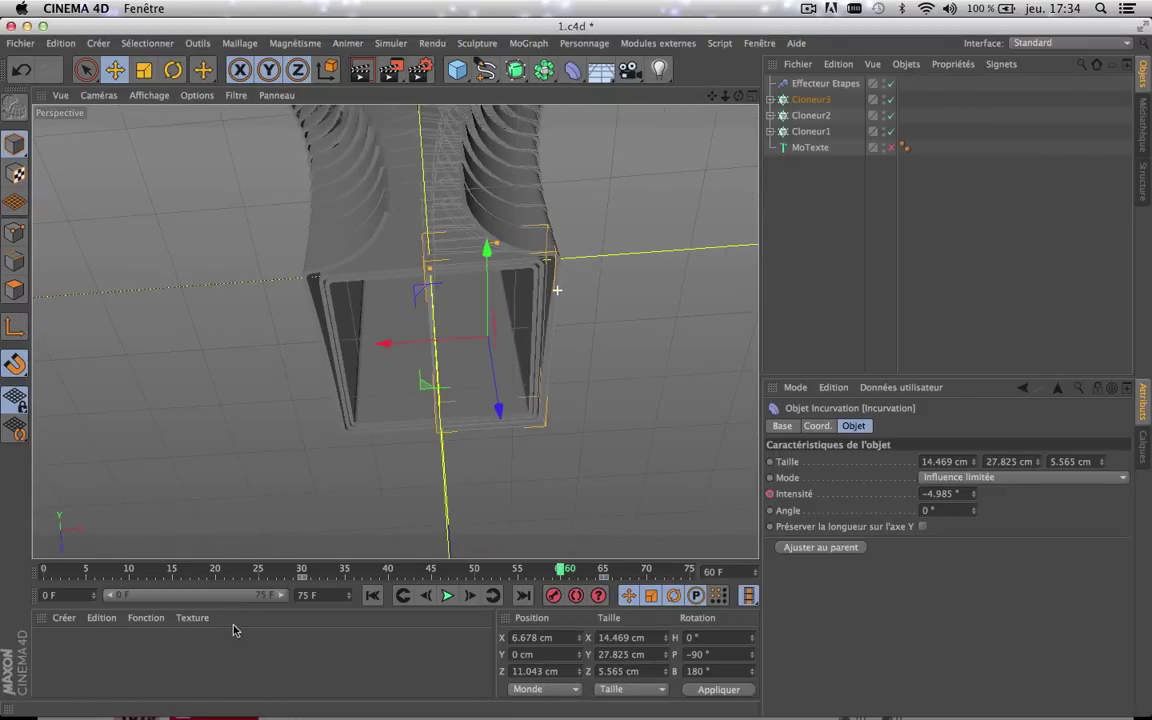
click(305, 571)
drag(305, 571, 397, 572)
drag(738, 96, 712, 547)
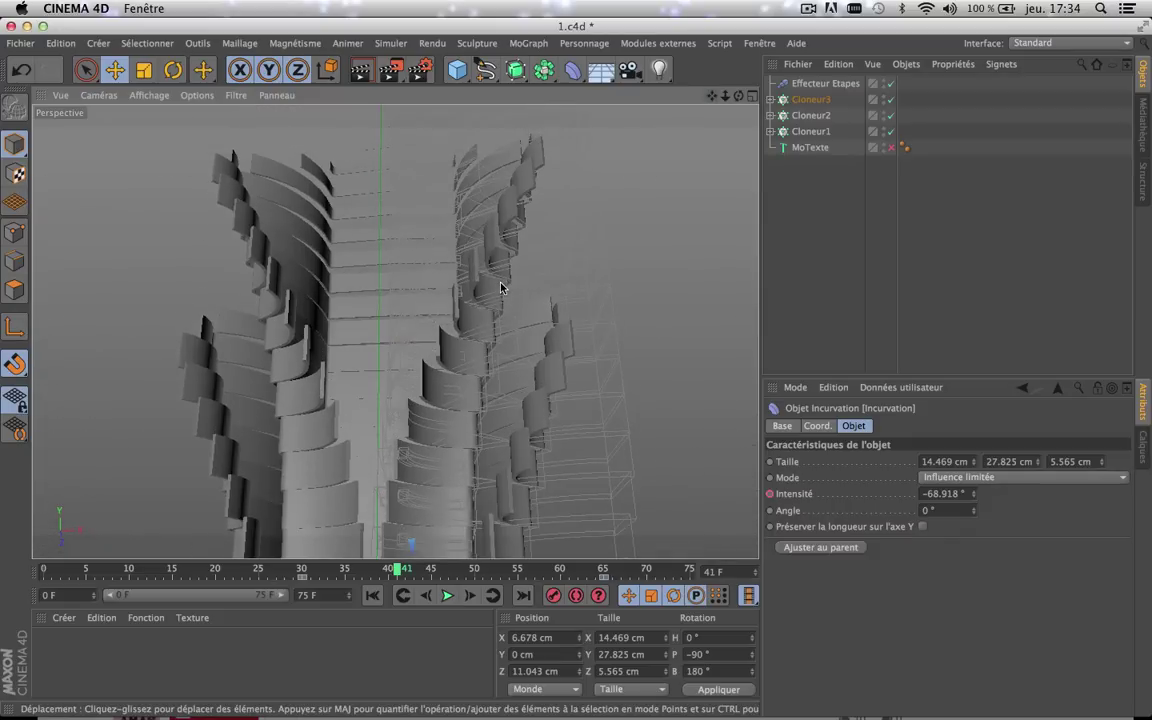
scroll(502, 288, down, 5)
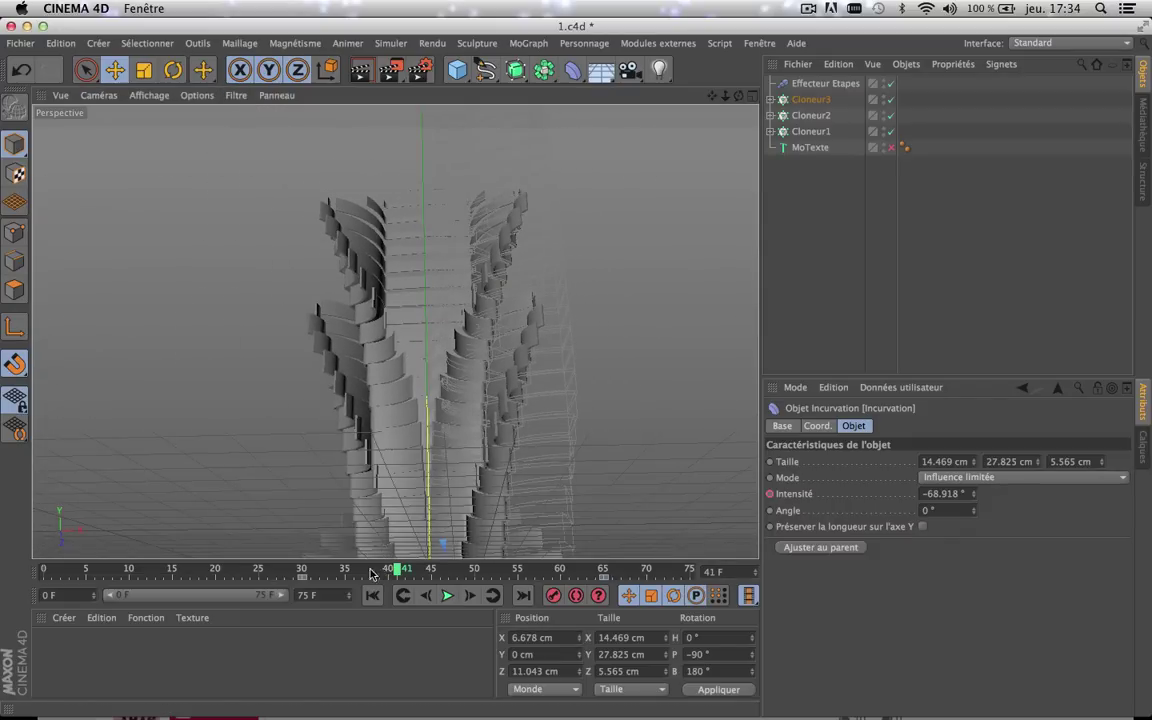
drag(371, 573, 716, 561)
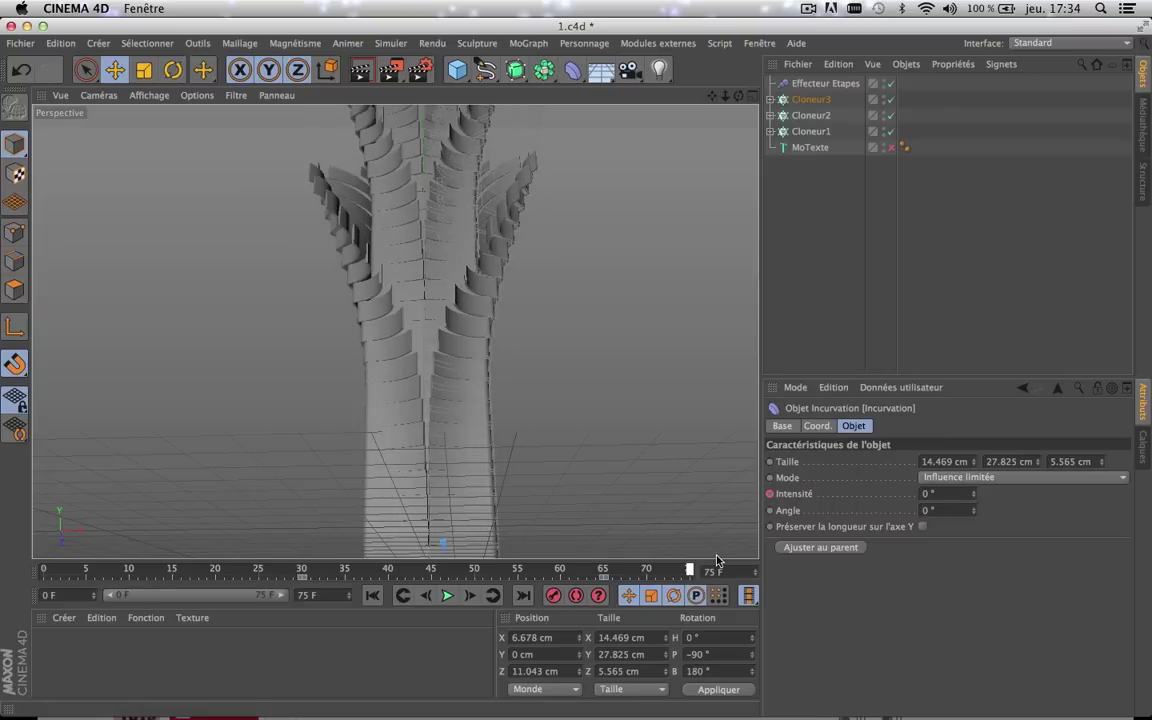
drag(711, 96, 670, 228)
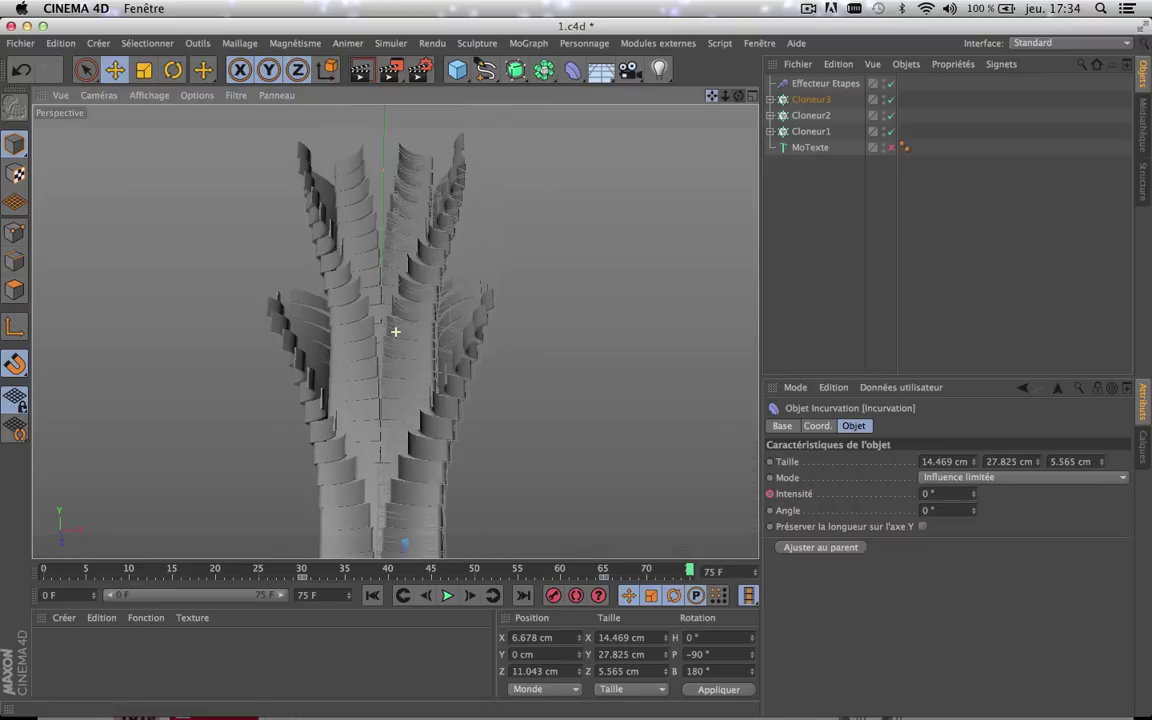
scroll(550, 233, down, 5)
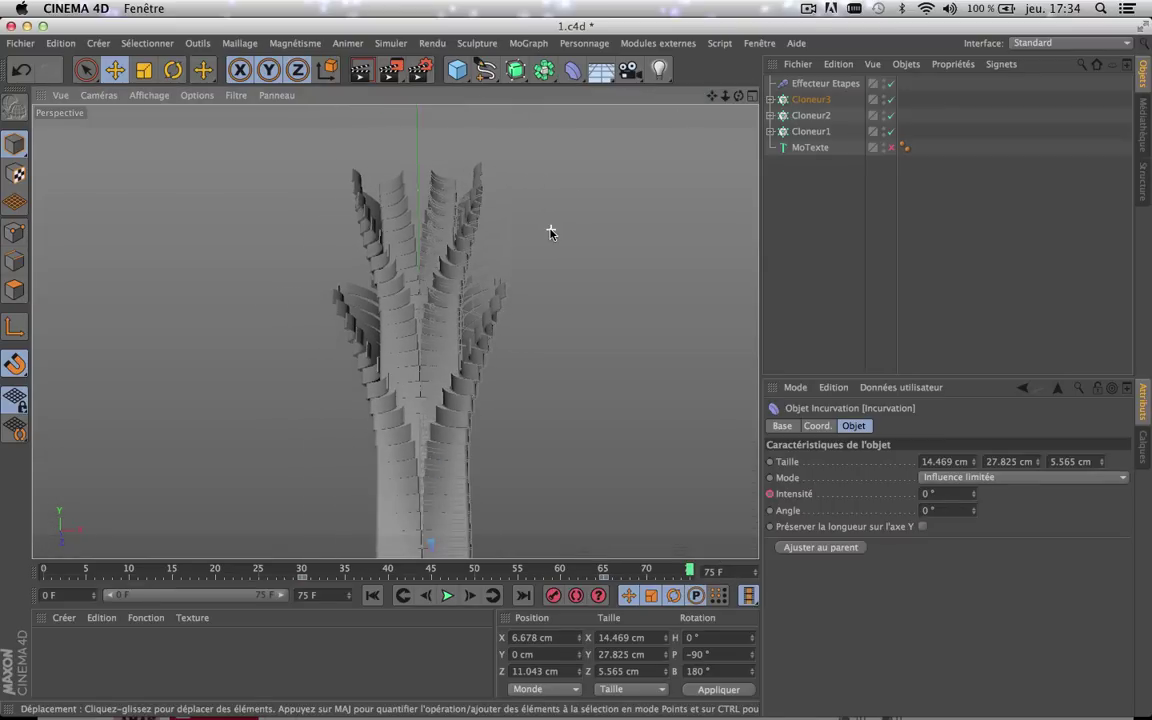
scroll(550, 233, down, 3)
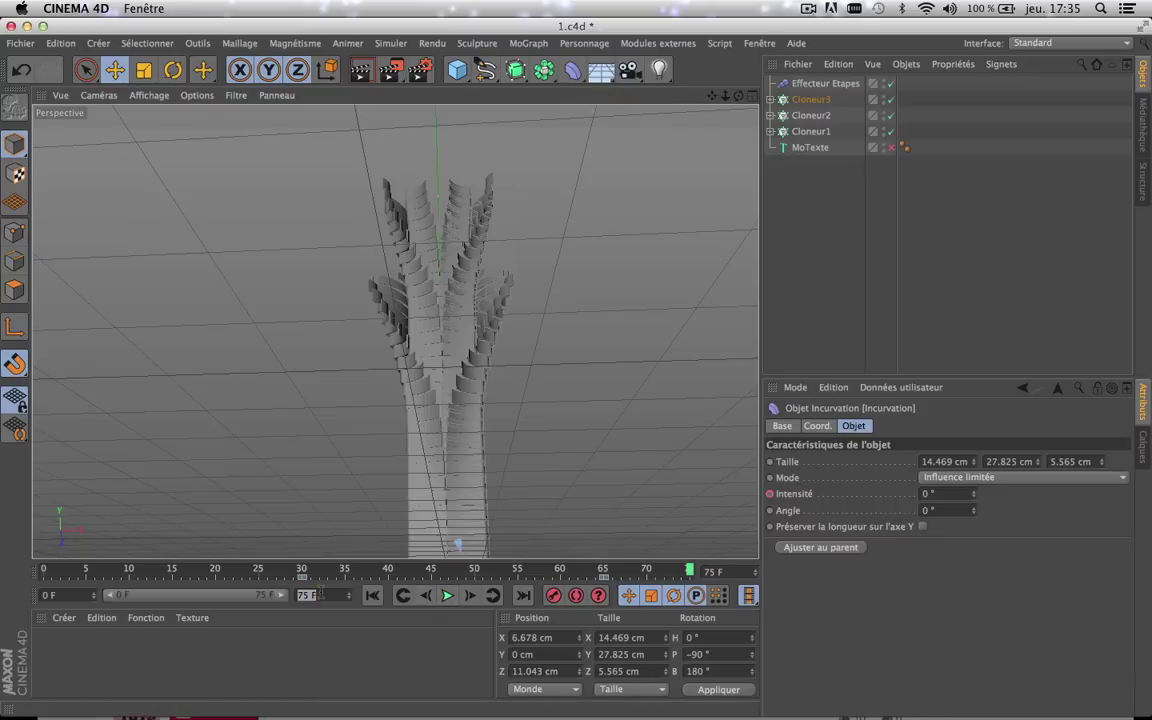
- Set the animation's end to frame 250 and check the growth at frame 129 and back at frame 72
text(250)
click(311, 684)
drag(170, 598, 364, 578)
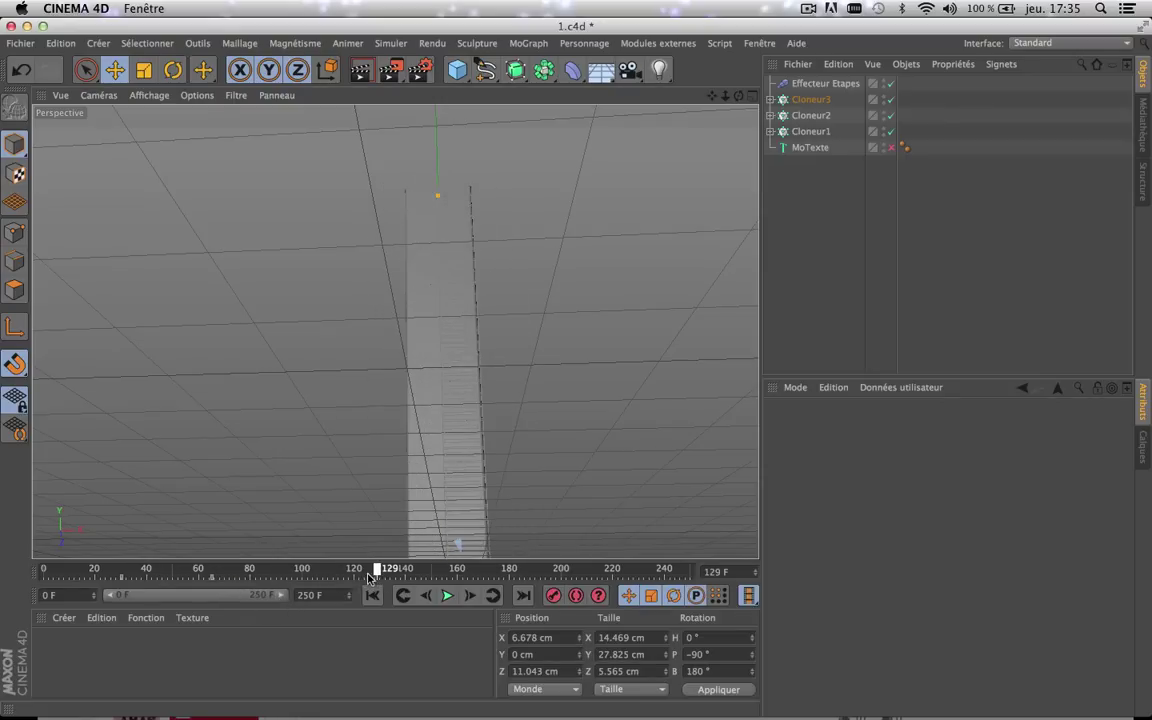
drag(248, 578, 230, 580)
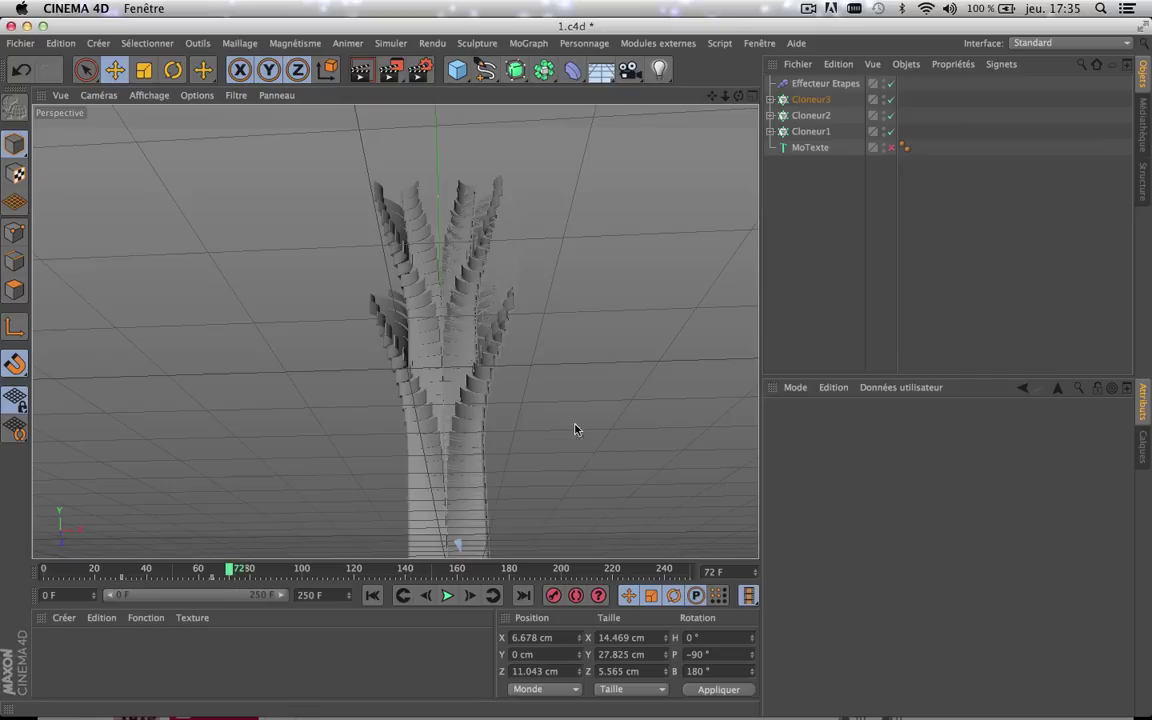
- Enable the MoTexte object and frame the whole column with the text in a front-facing perspective view
click(891, 148)
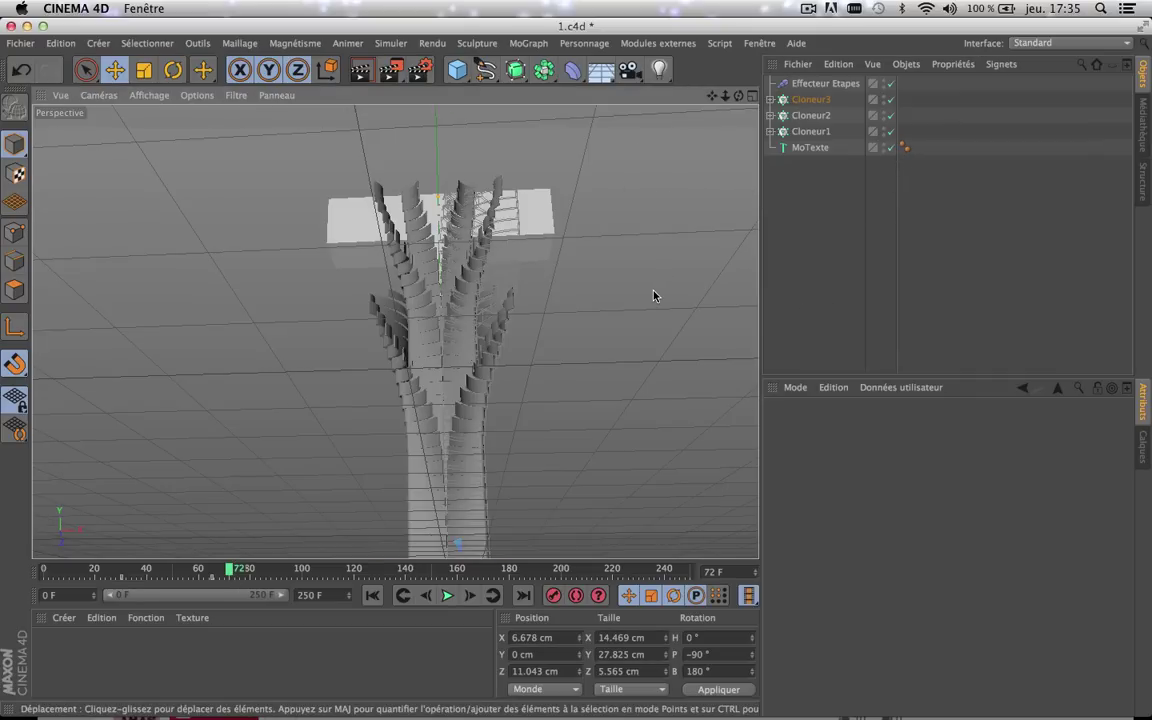
scroll(654, 292, down, 3)
drag(712, 97, 642, 118)
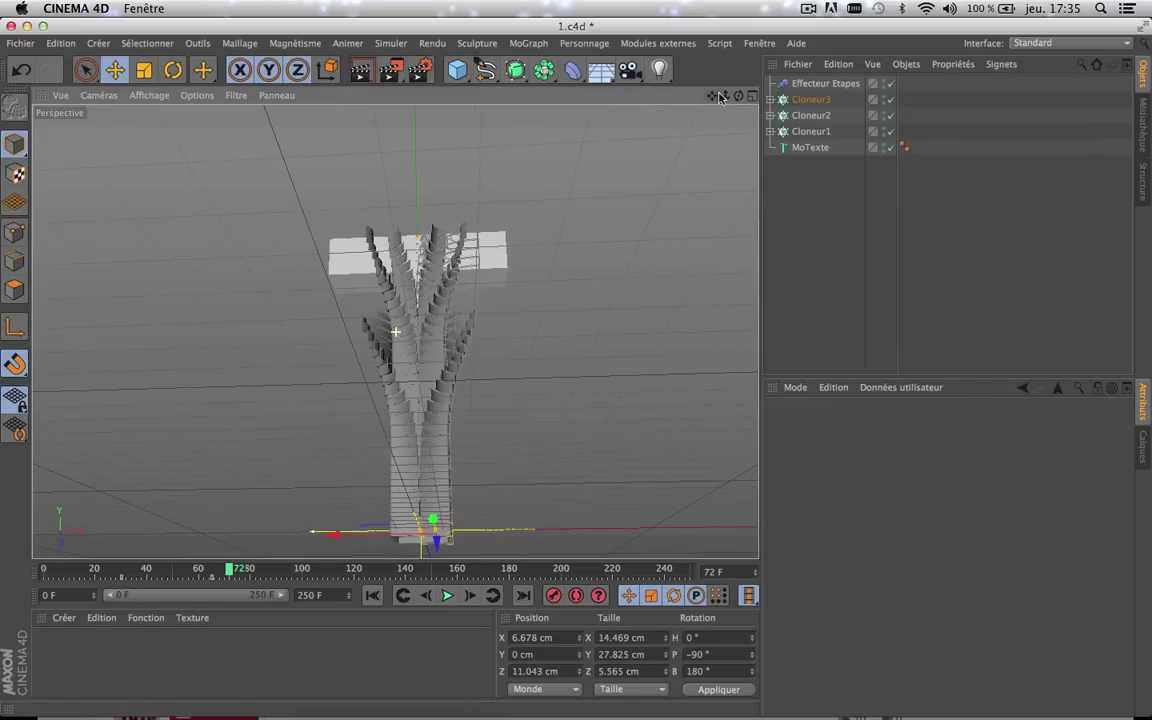
drag(738, 97, 733, 192)
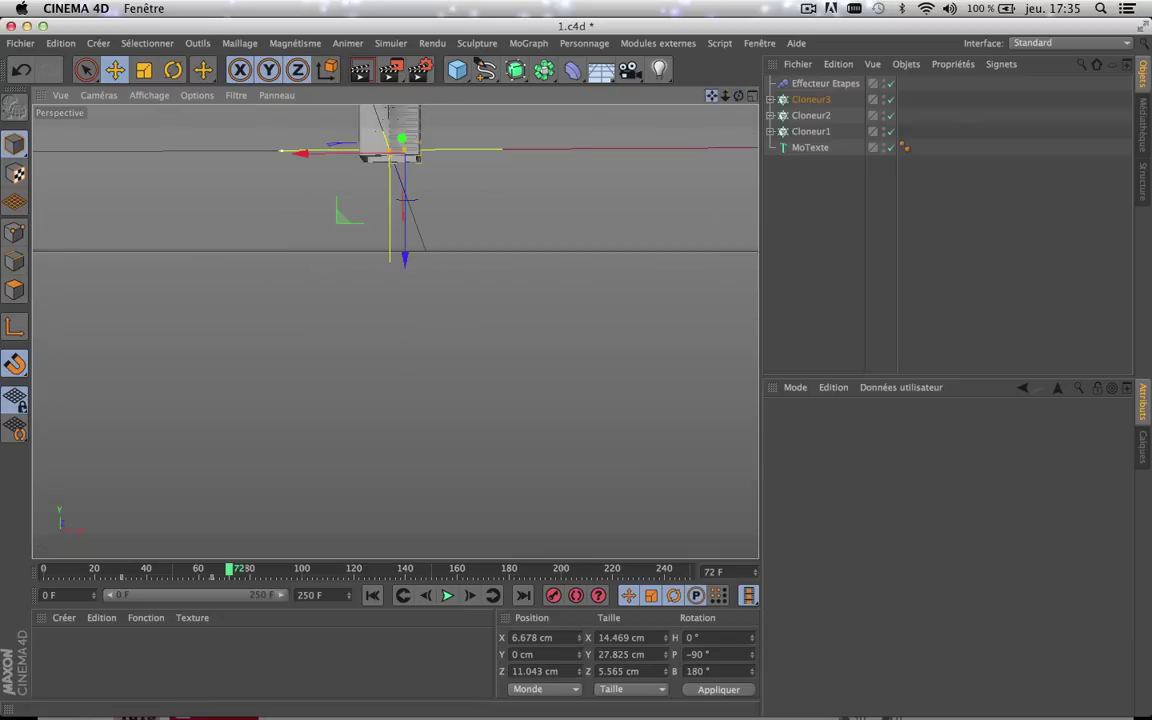
mouse_move(712, 97)
mouse_down()
mouse_move(395, 332)
mouse_move(393, 382)
mouse_move(407, 402)
mouse_up()
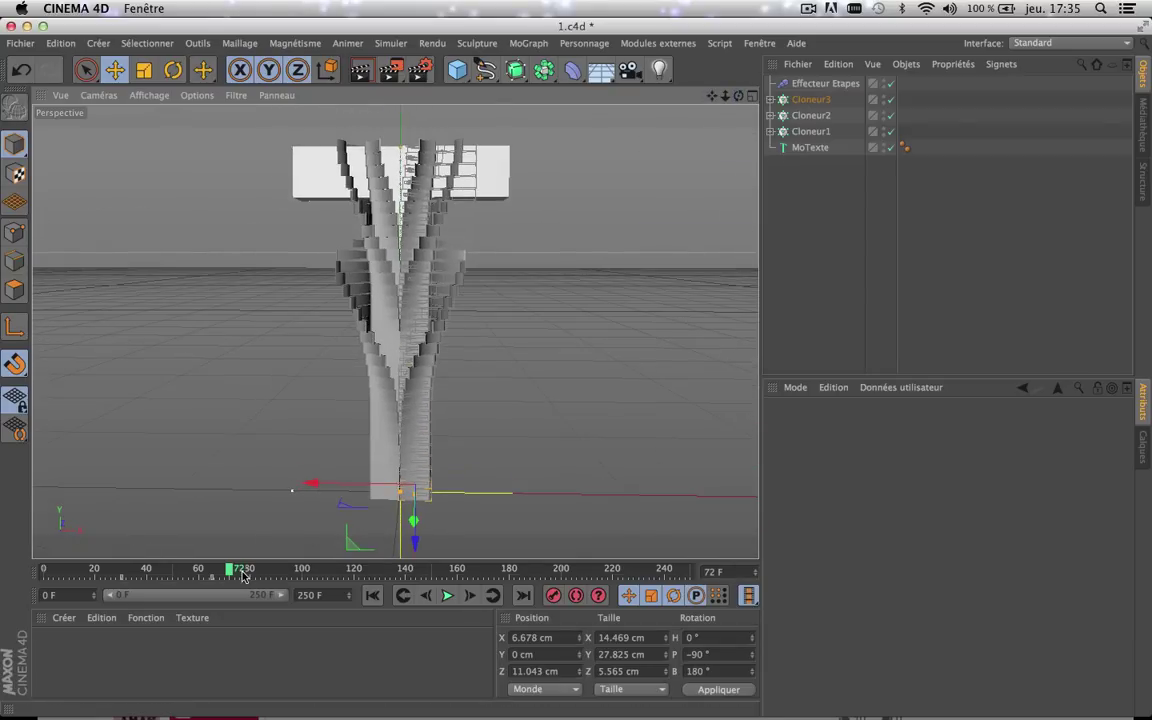
- At frame 120, group Cloneur1, Cloneur2 and Cloneur3 under one null object and duplicate that null
drag(242, 574, 352, 574)
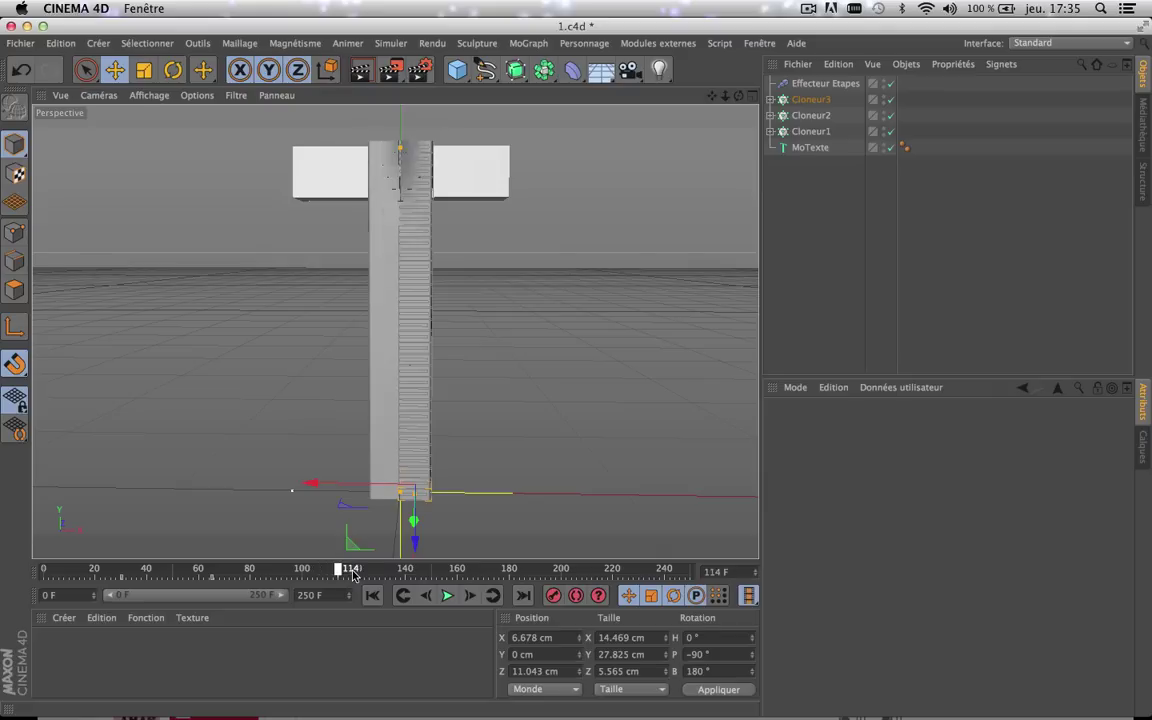
click(807, 100)
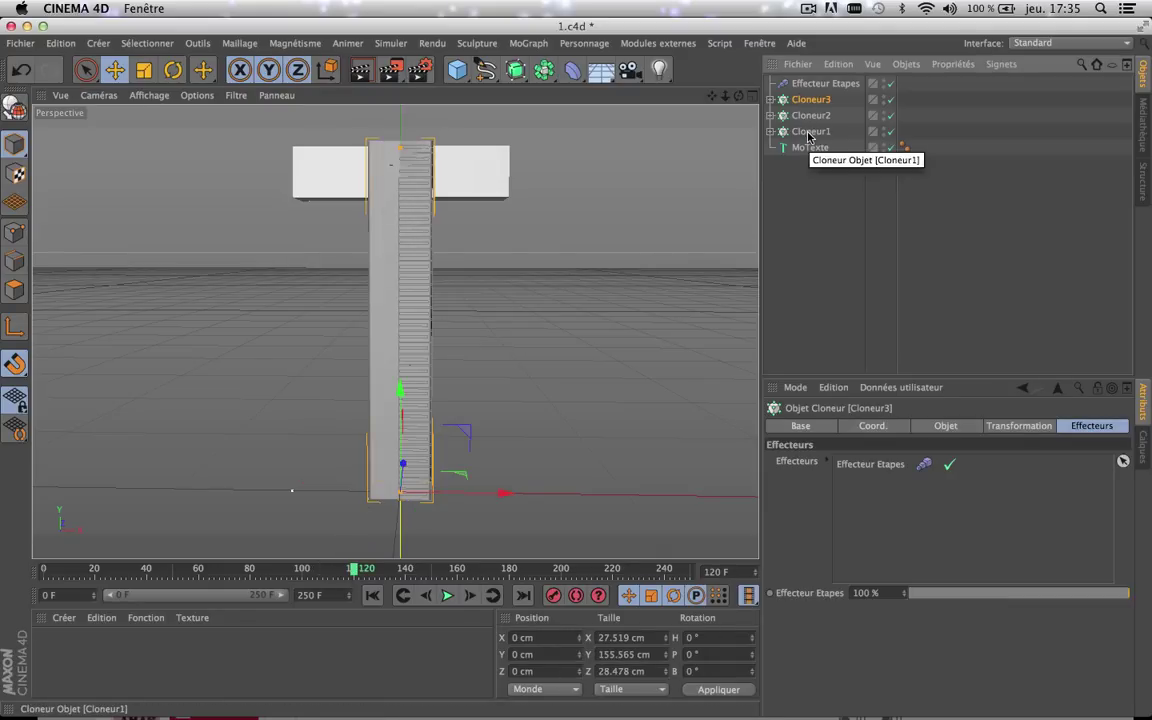
shift+click(810, 132)
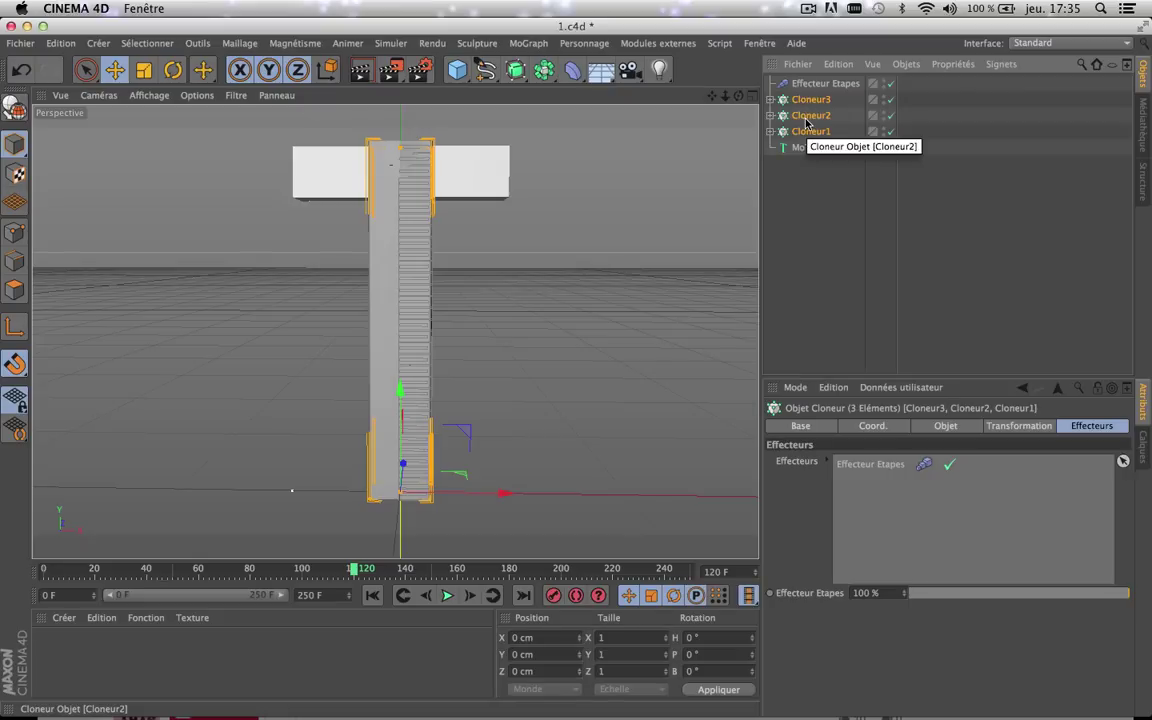
right_click(808, 118)
click(774, 205)
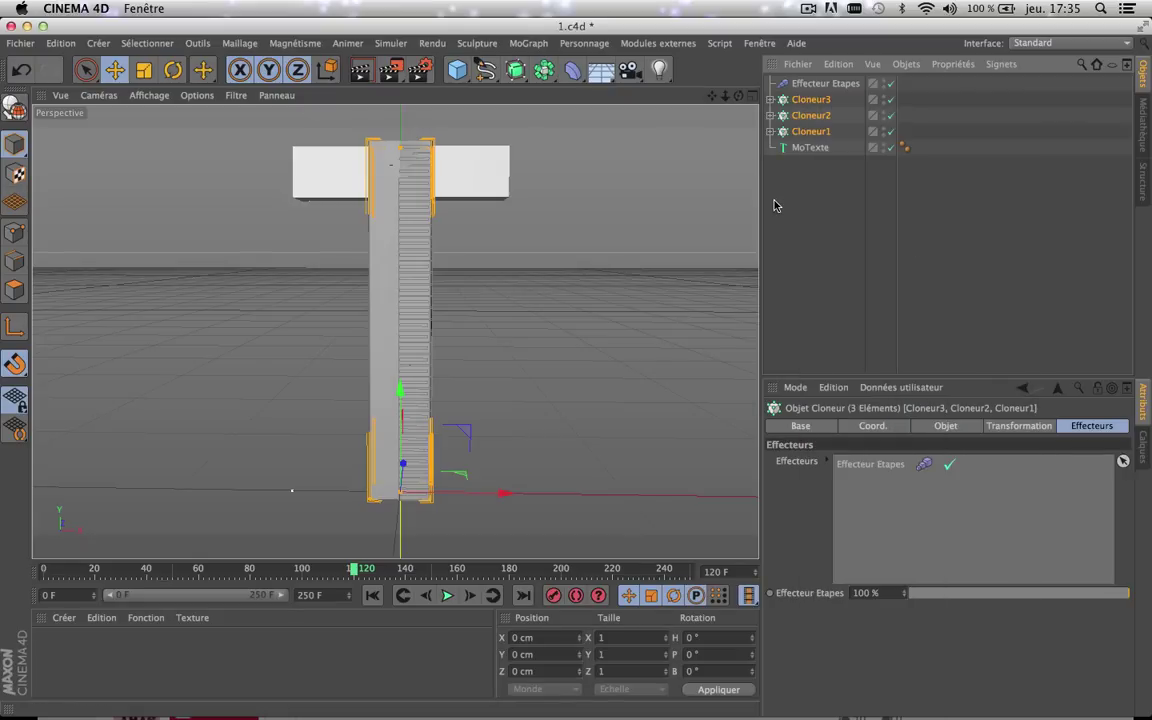
key(alt+g)
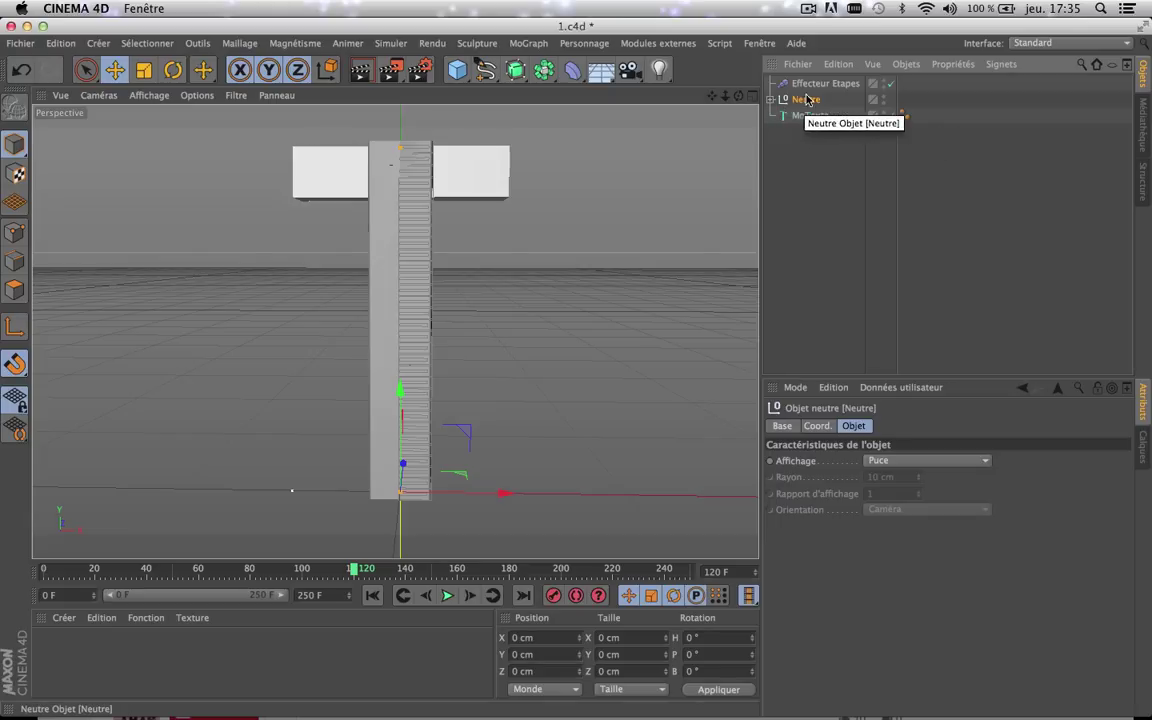
click(773, 100)
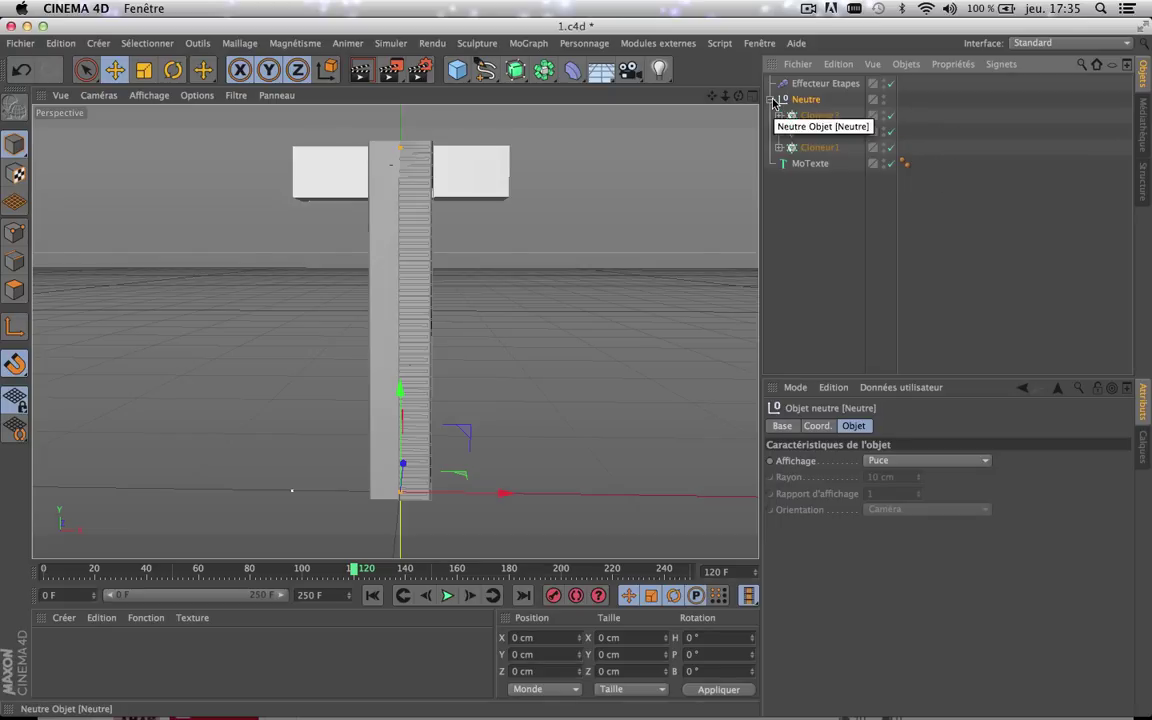
click(773, 100)
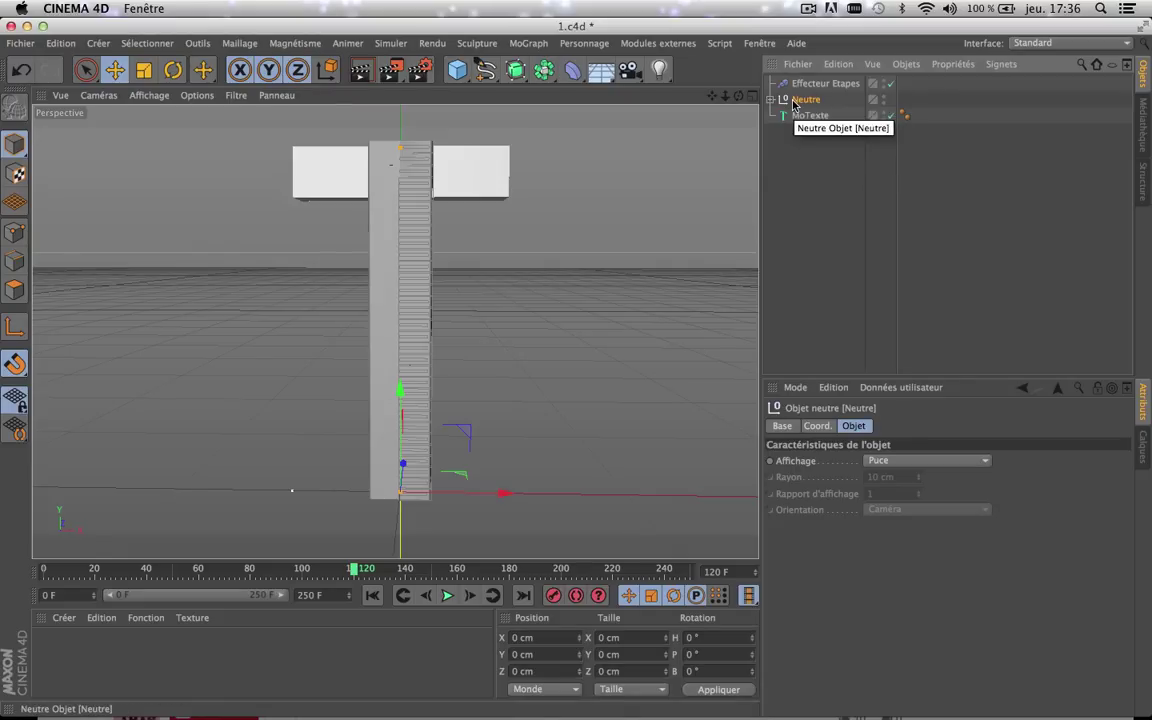
drag(793, 104, 805, 94)
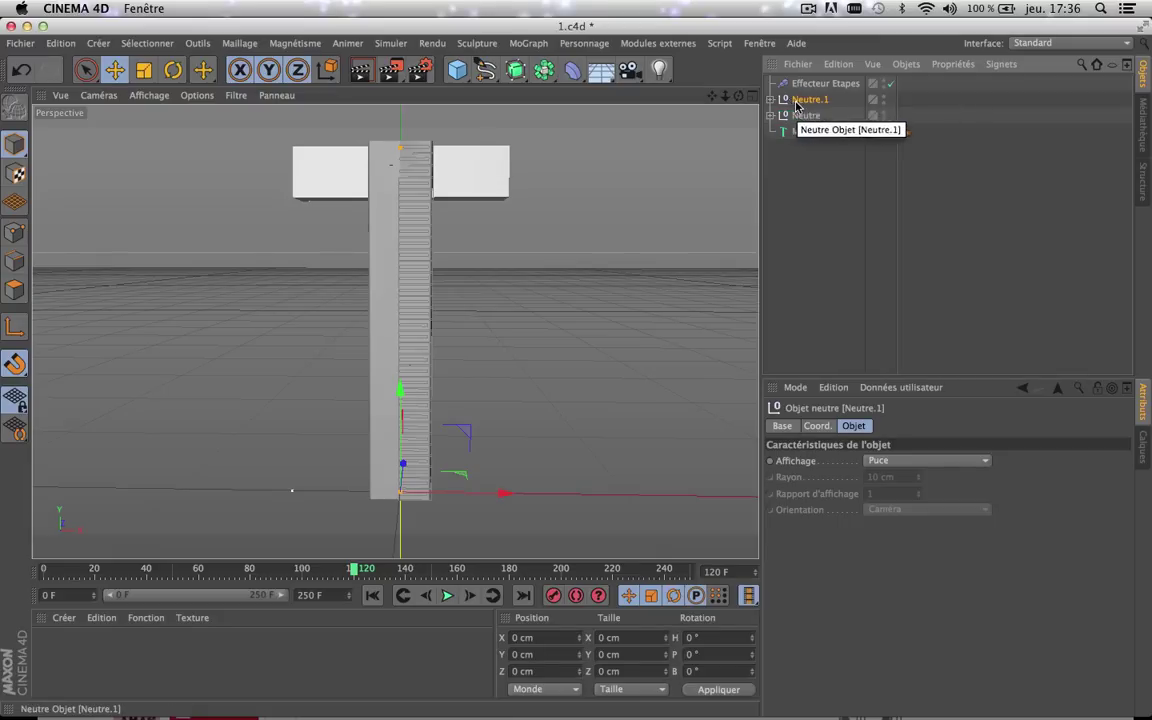
scroll(404, 142, up, 4)
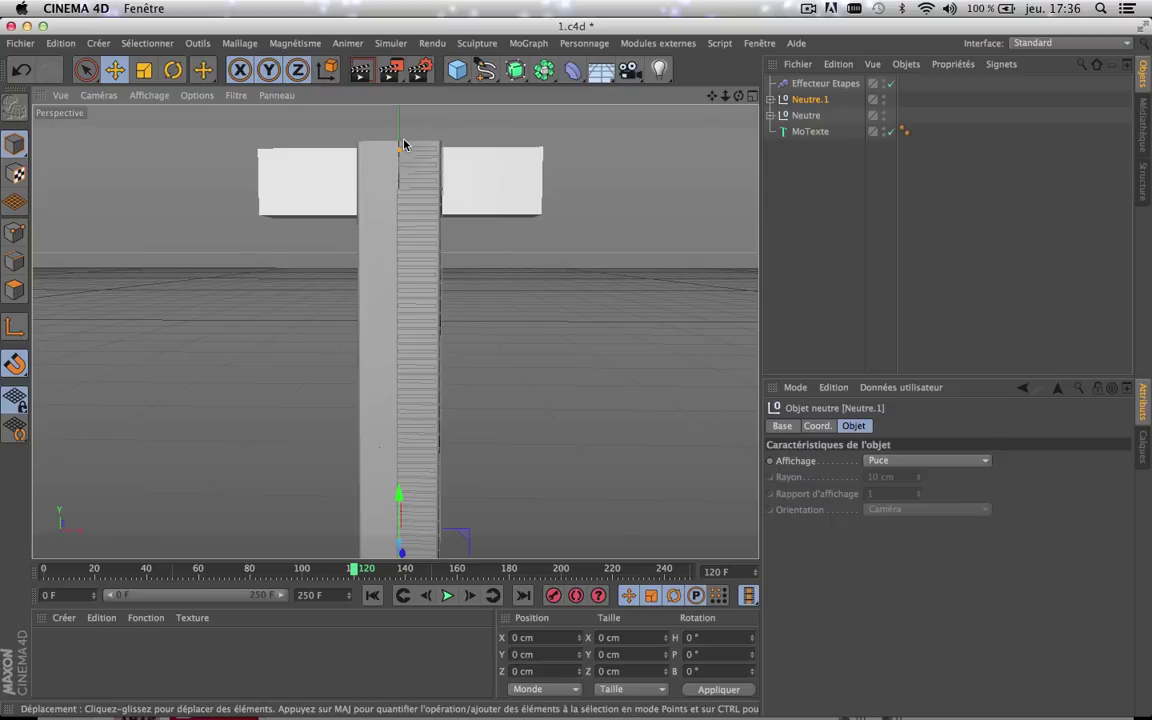
- Switch to the Diva Universal Channel Brand video in Safari and play it full screen from 0:14 at a lower volume
click(395, 688)
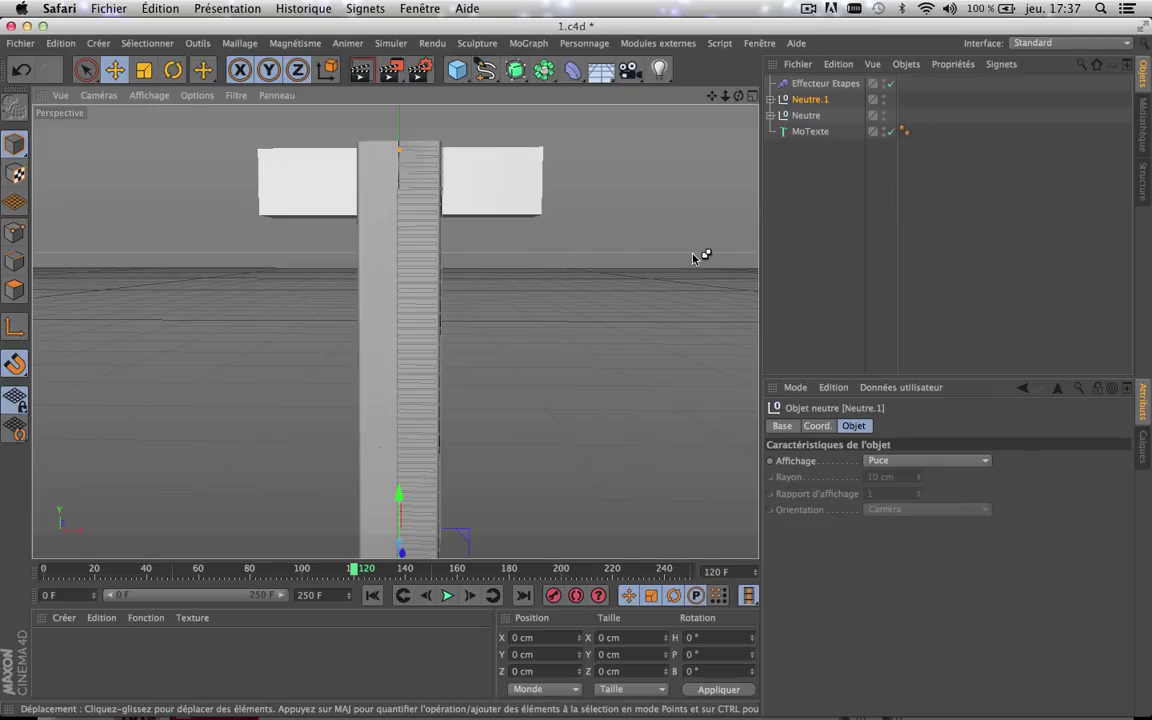
key(super+Tab)
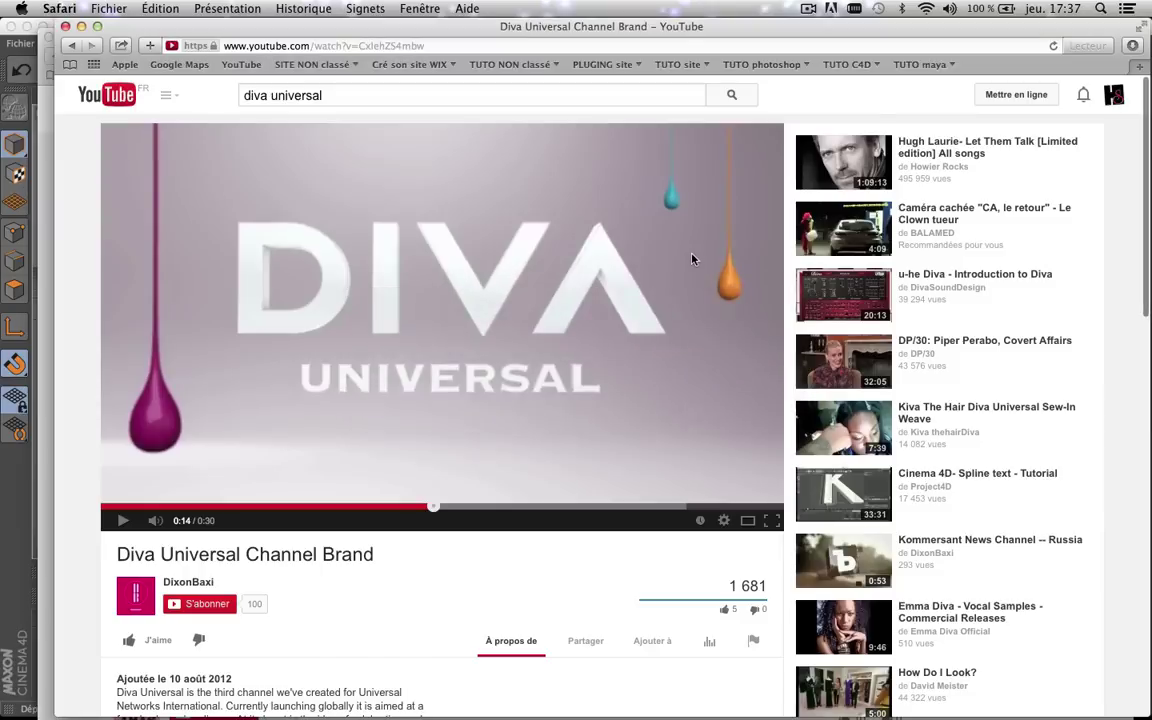
click(776, 520)
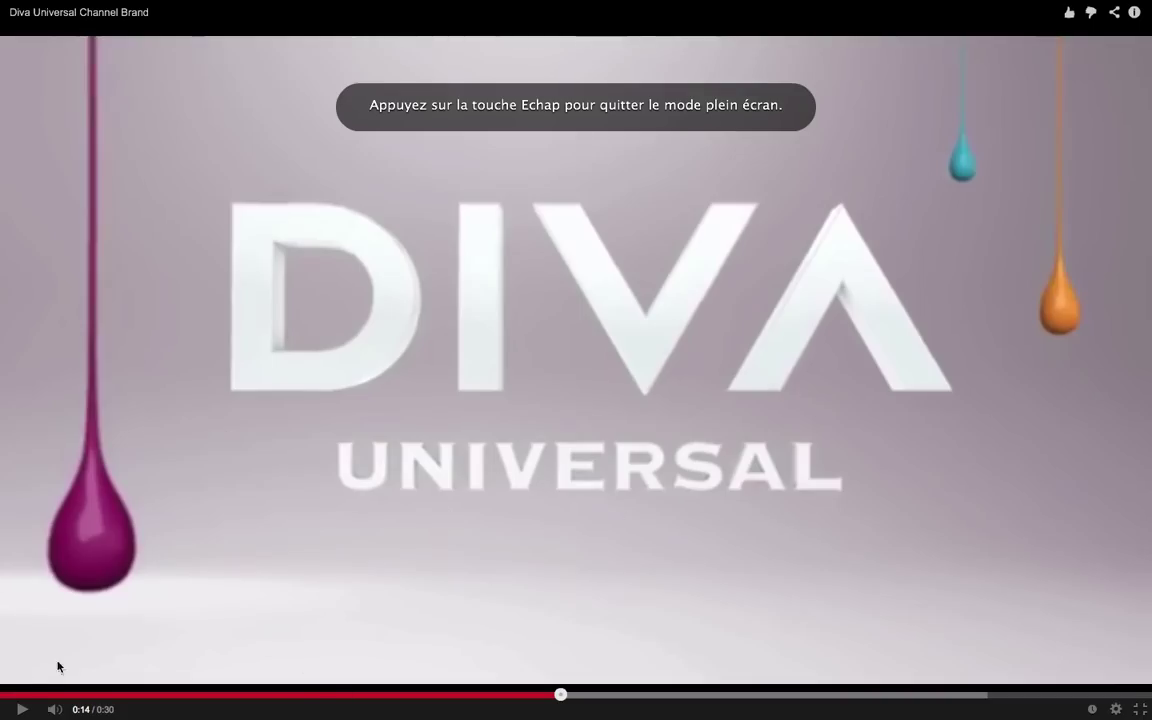
key(XF86AudioRaiseVolume)
key(XF86AudioLowerVolume)
key(XF86AudioLowerVolume)
key(XF86AudioLowerVolume)
key(XF86AudioLowerVolume)
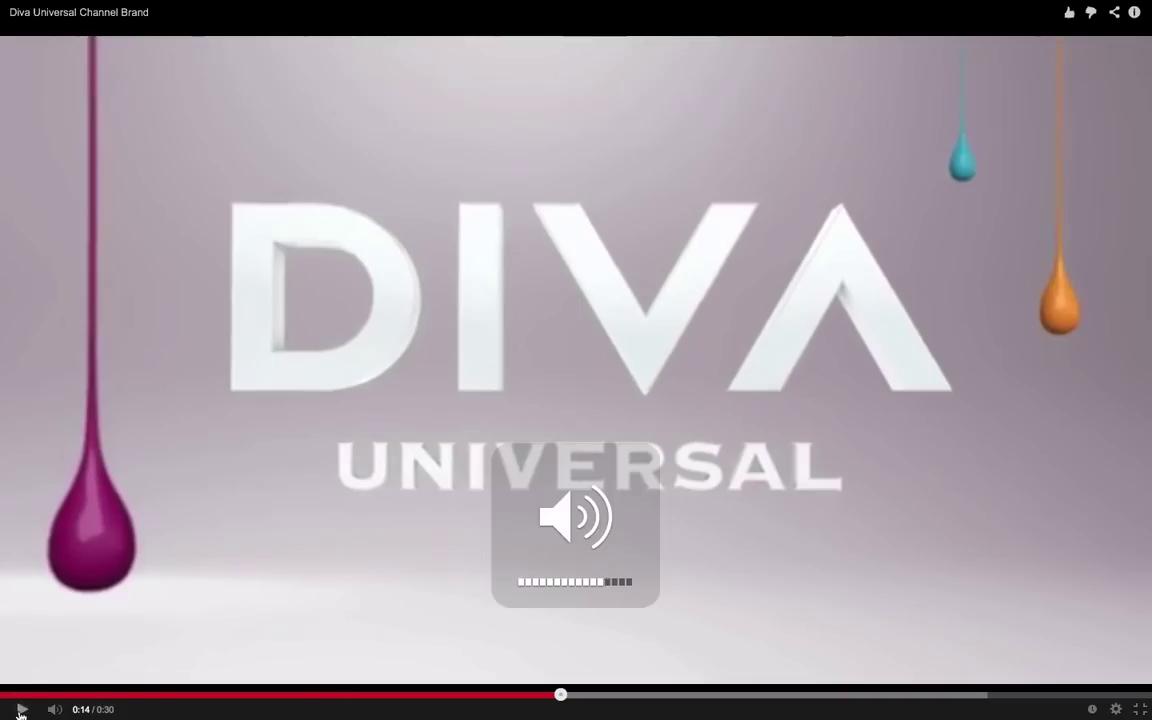
click(20, 710)
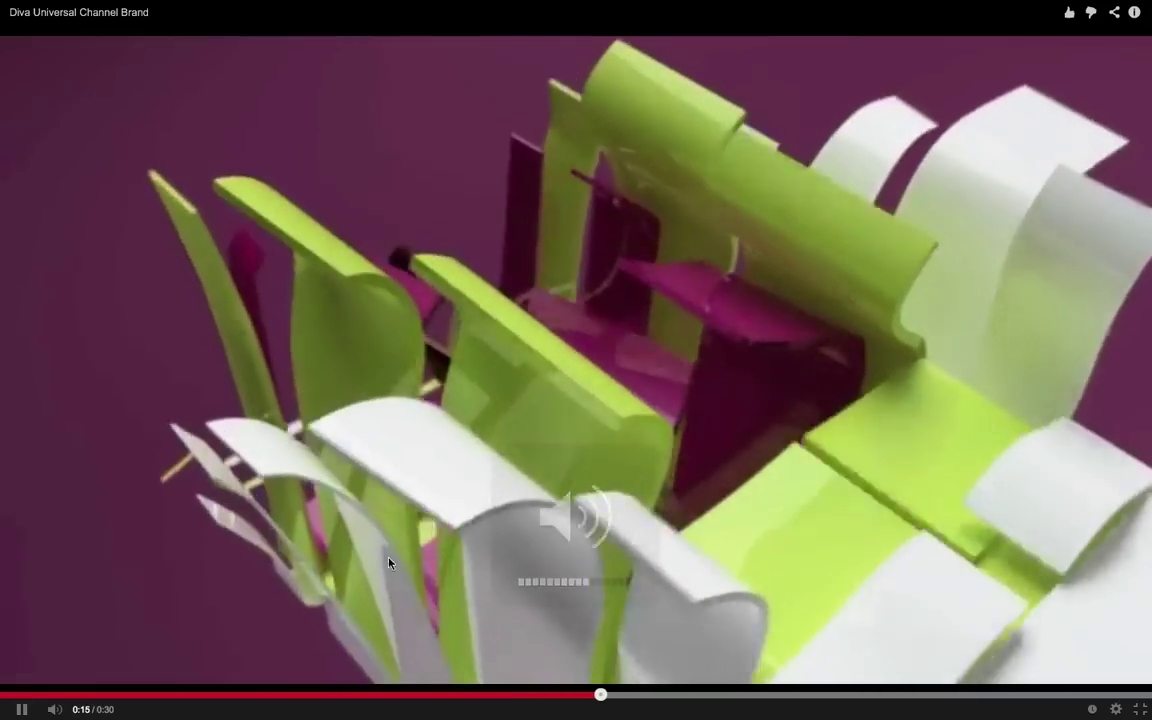
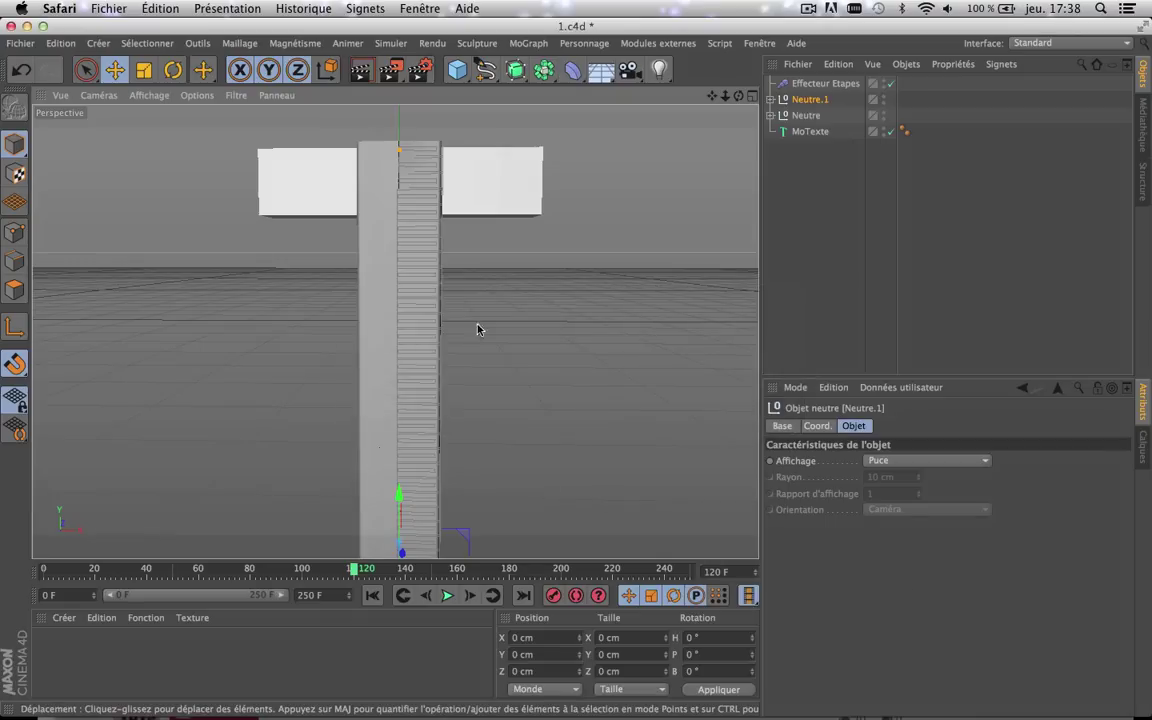
- Examine how the nested shells open around the text in the perspective view, scrubbing the animation to frames 86, 45 and 63
drag(355, 570, 266, 566)
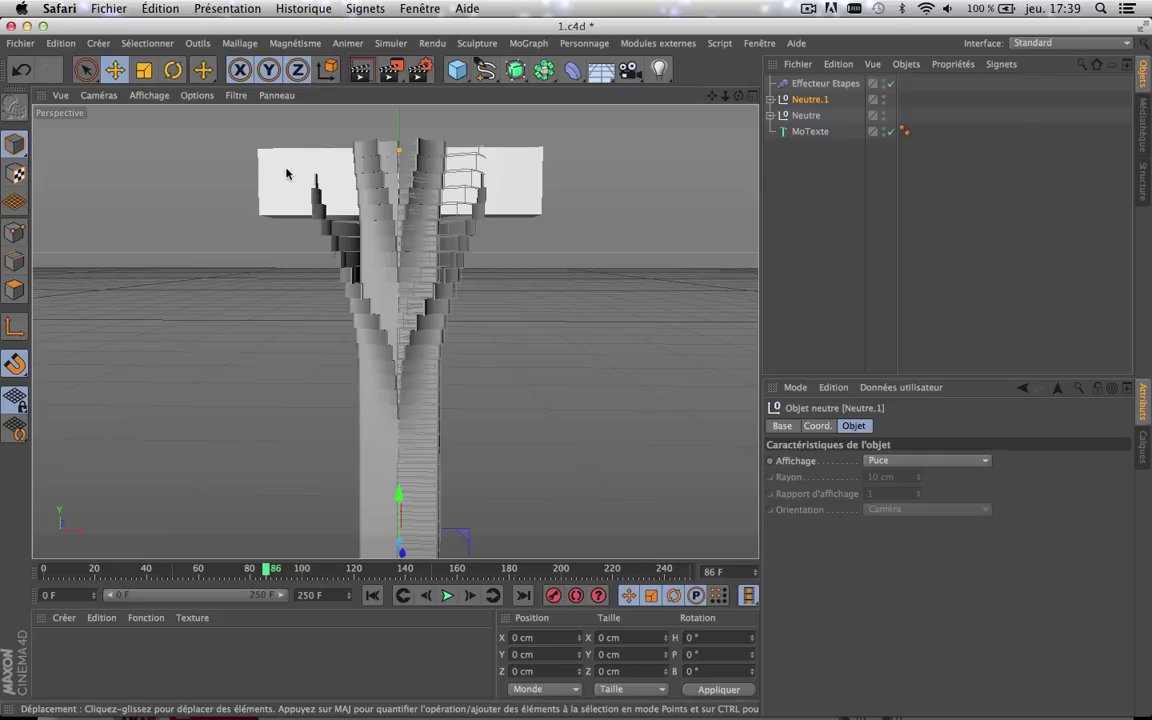
scroll(313, 195, up, 2)
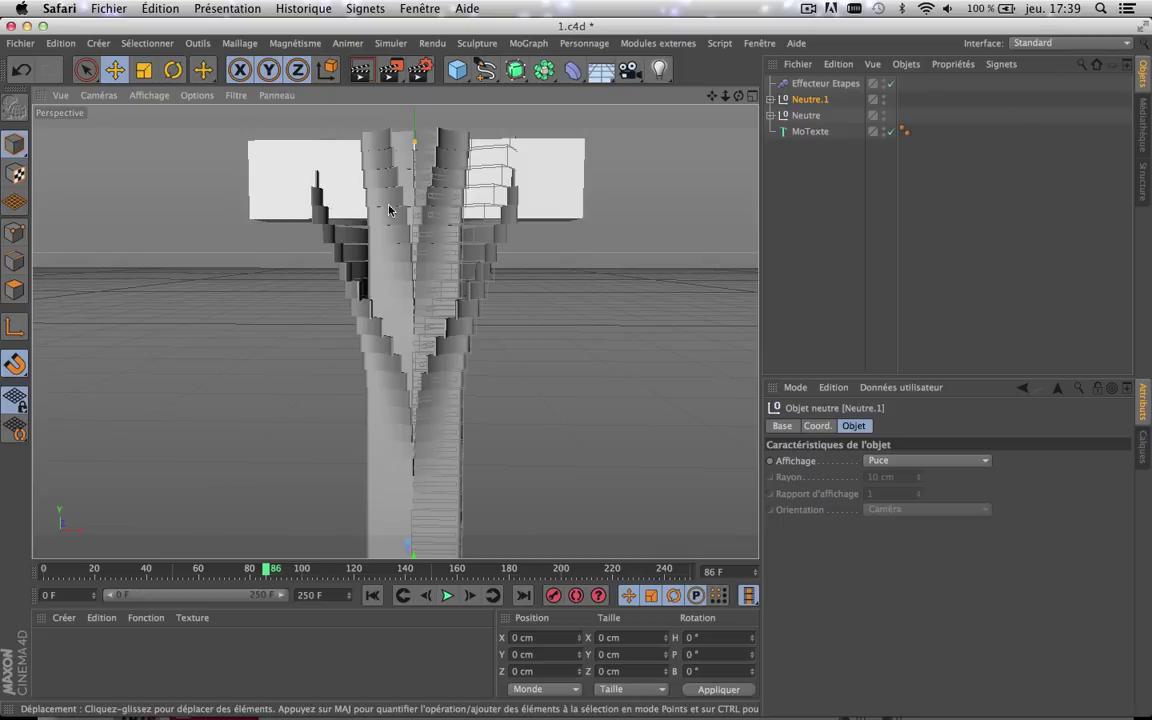
scroll(429, 298, down, 2)
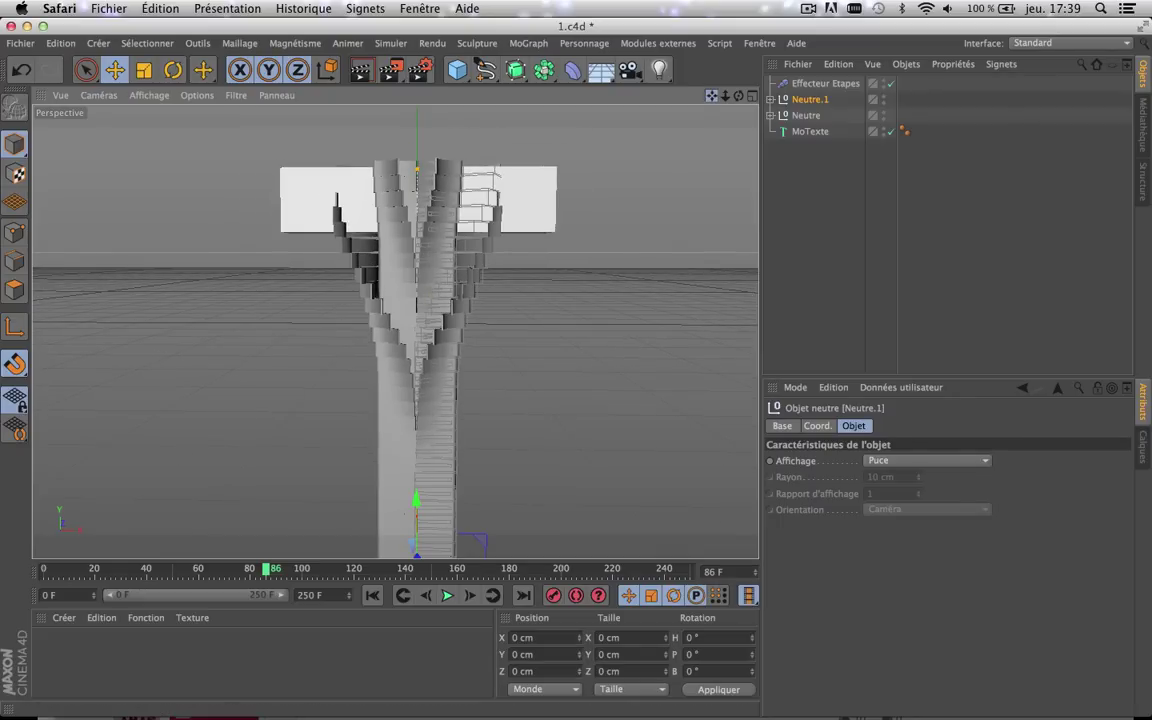
drag(711, 96, 709, 22)
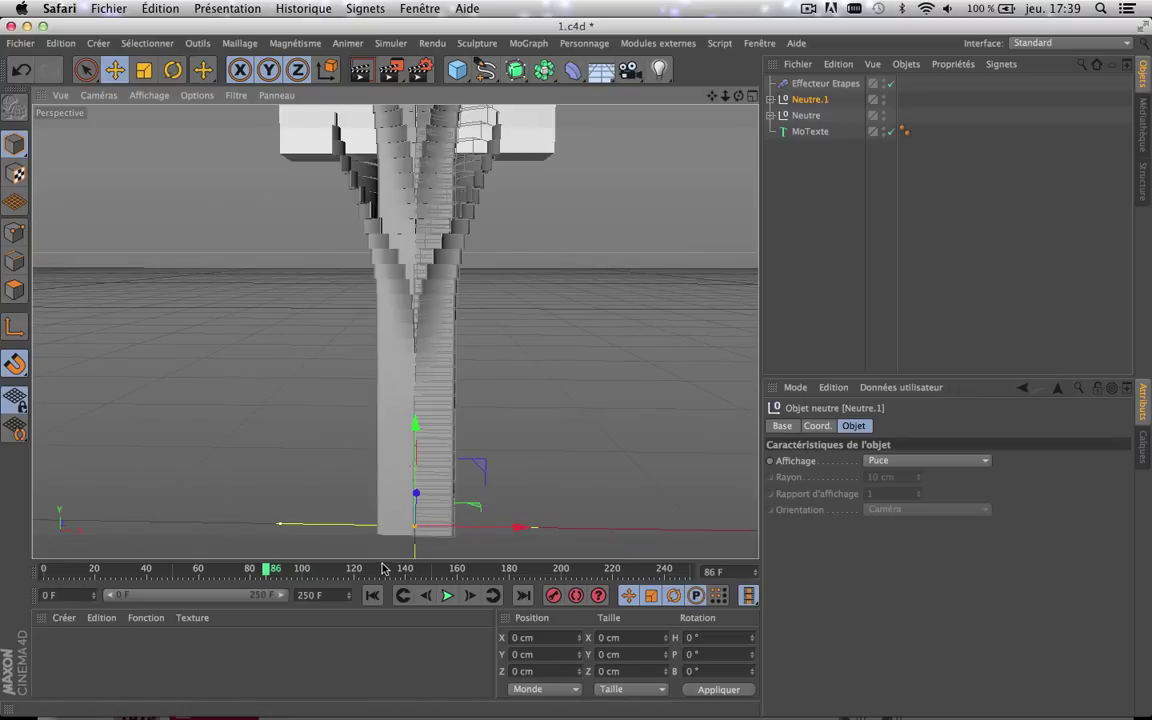
drag(372, 569, 160, 560)
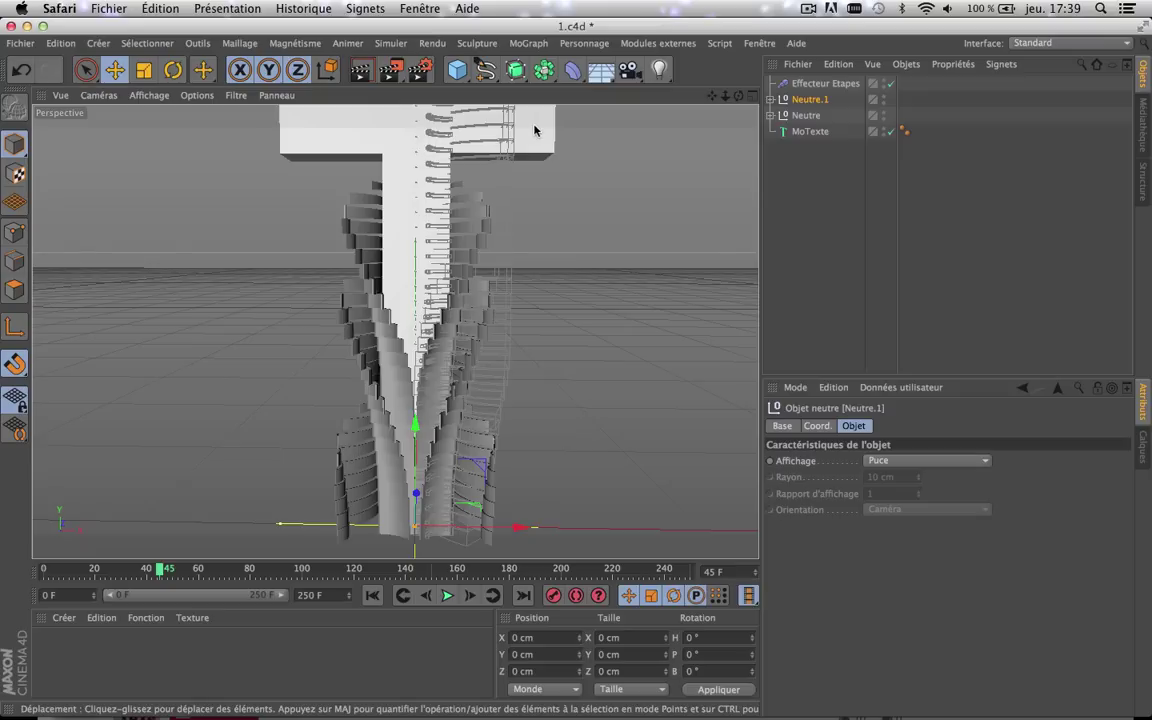
drag(712, 96, 712, 126)
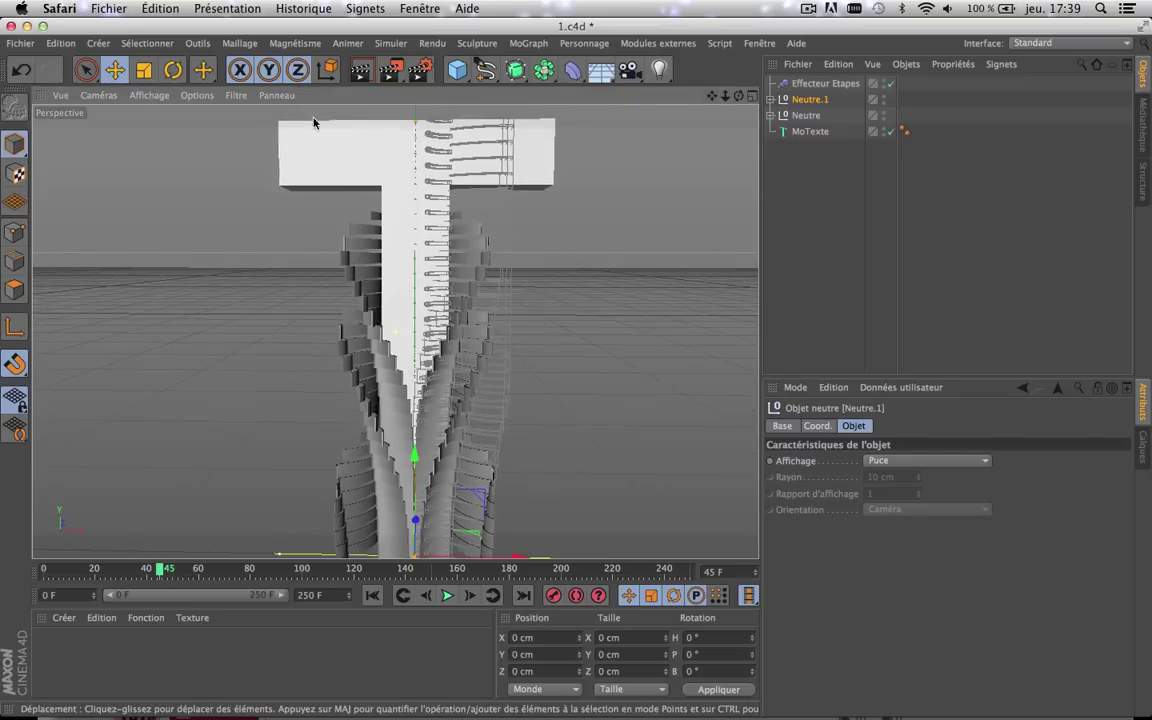
drag(158, 568, 205, 571)
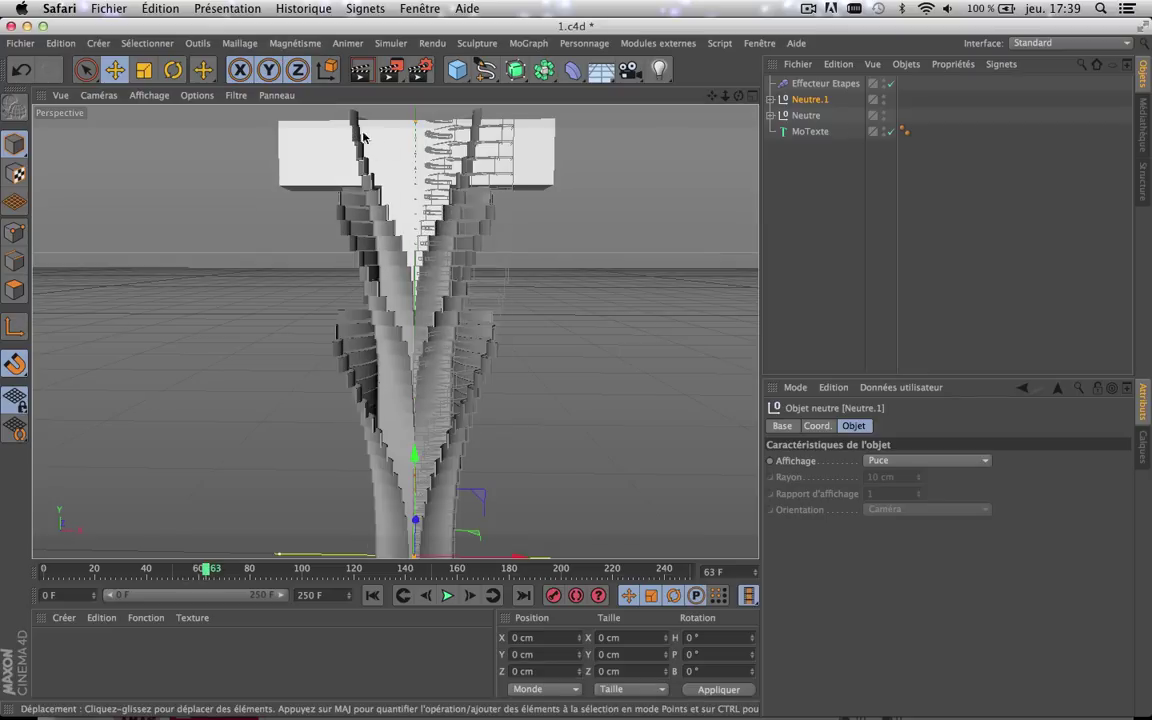
drag(207, 570, 221, 572)
- Switch to the Diva Universal video in Safari and study the curling layers, playing in short bursts from 0:16 to 0:19
mouse_move(490, 717)
key(super+Tab)
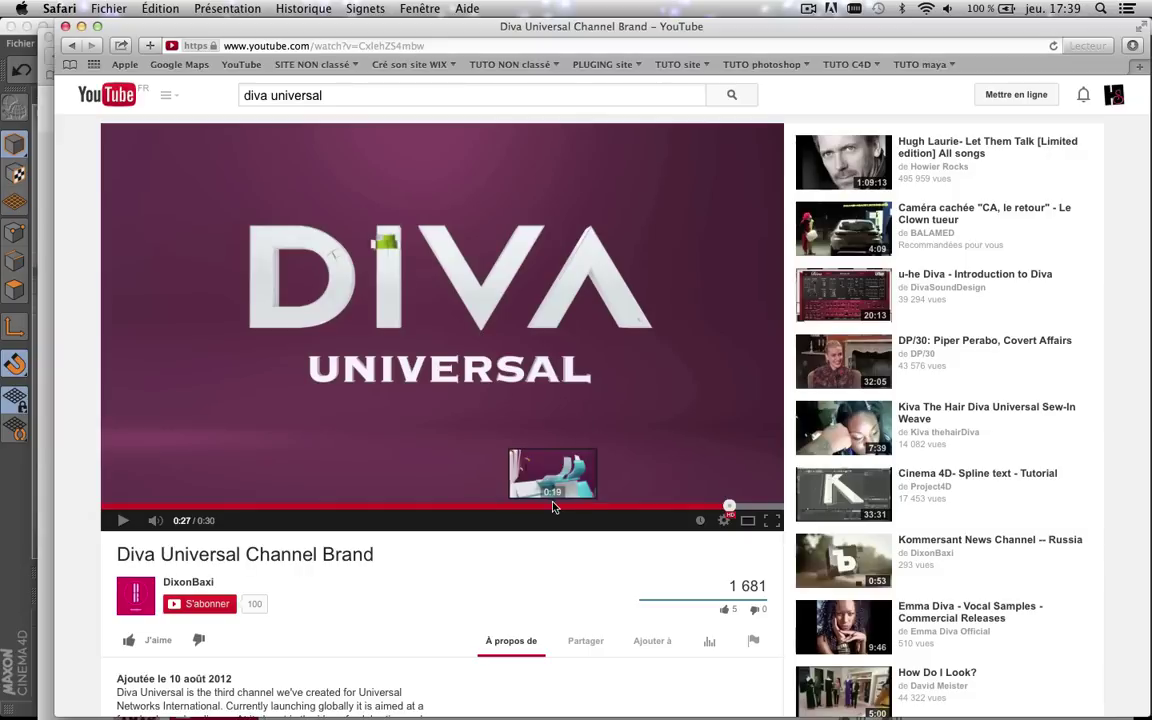
click(466, 507)
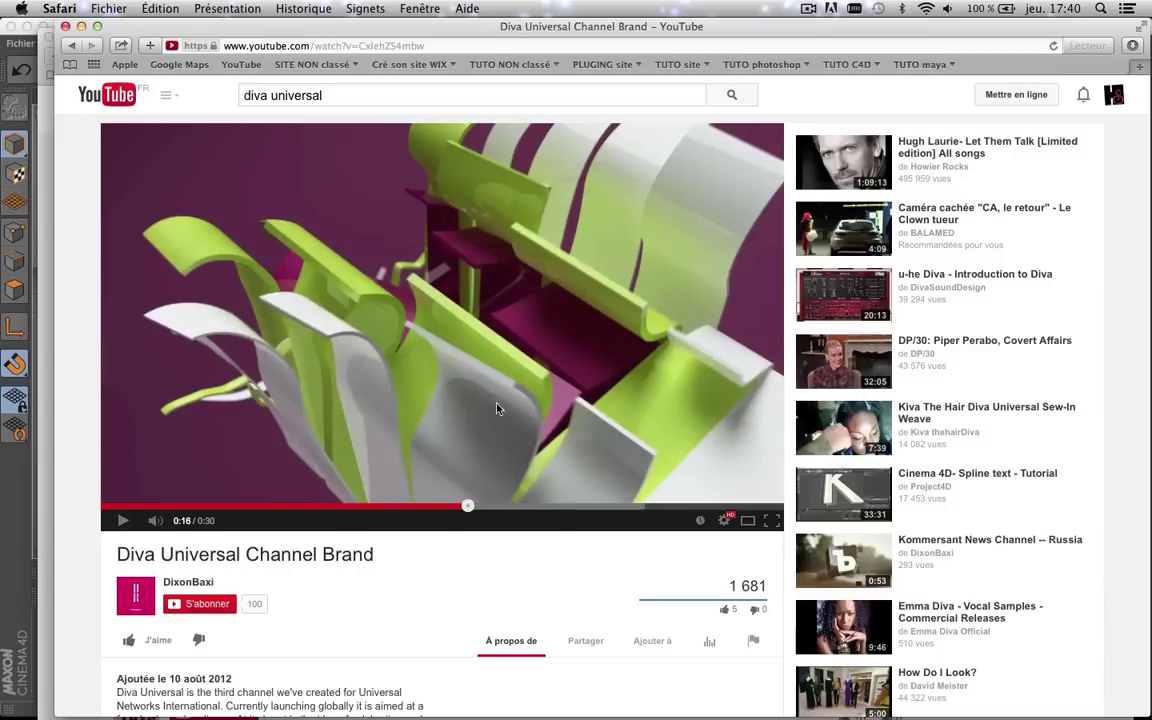
click(119, 521)
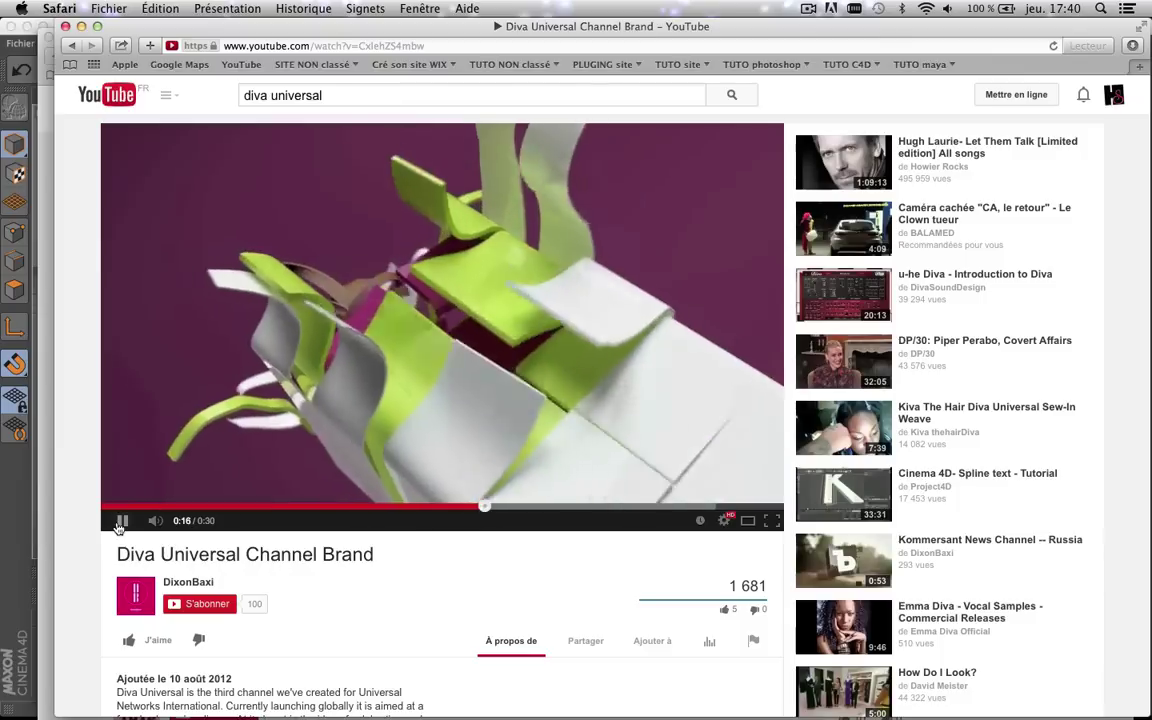
click(120, 522)
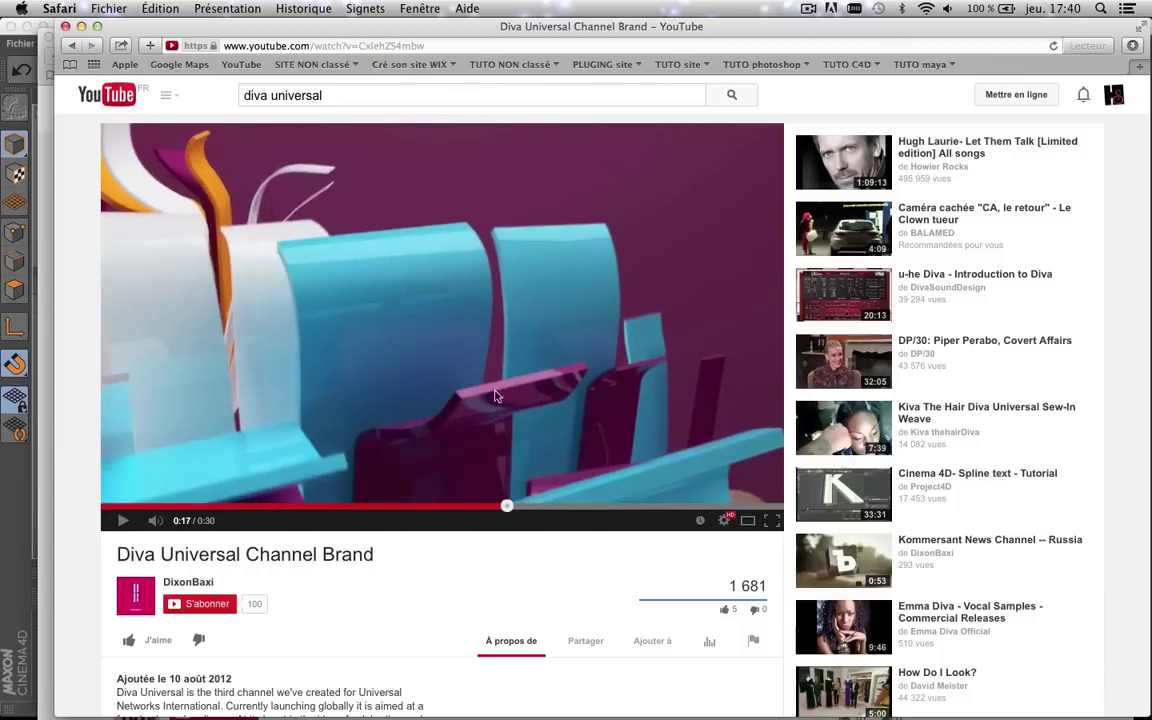
click(119, 521)
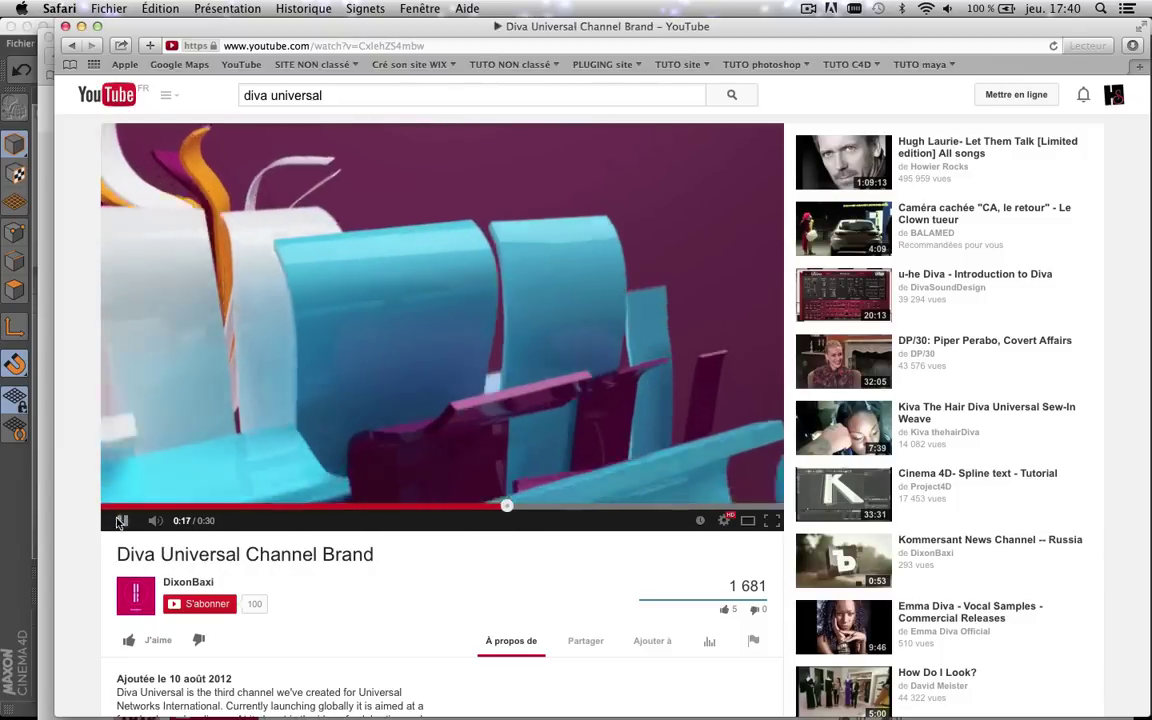
click(119, 521)
click(119, 521)
click(119, 521)
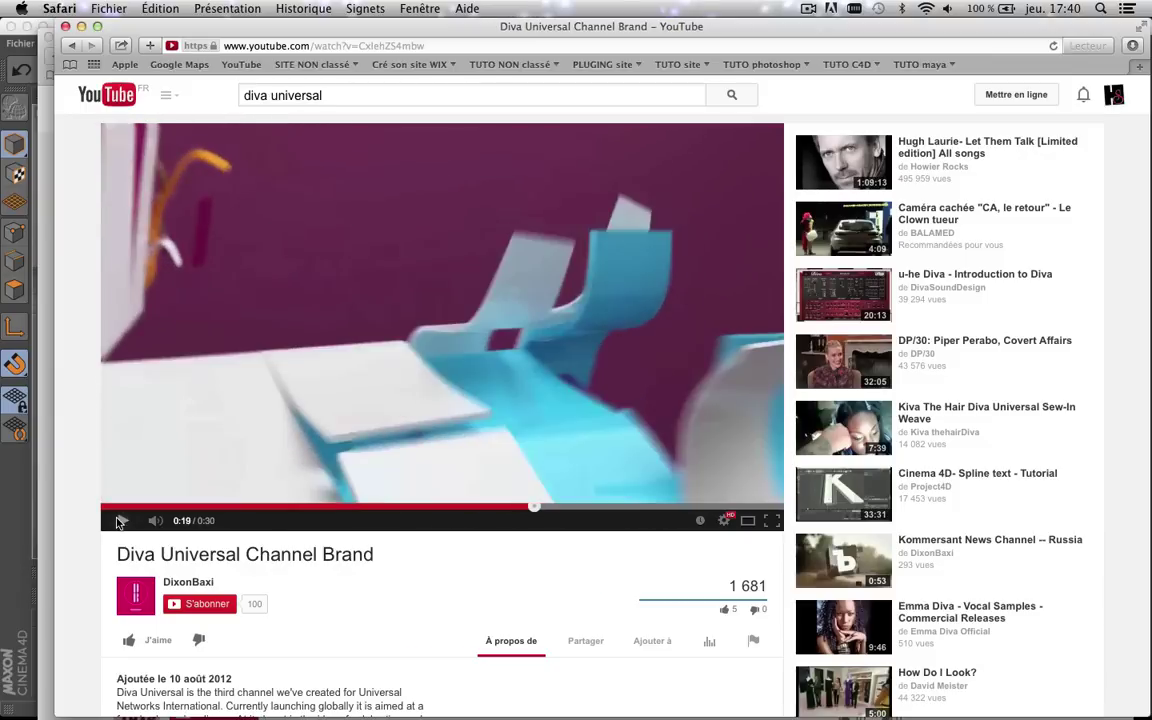
click(119, 521)
click(413, 411)
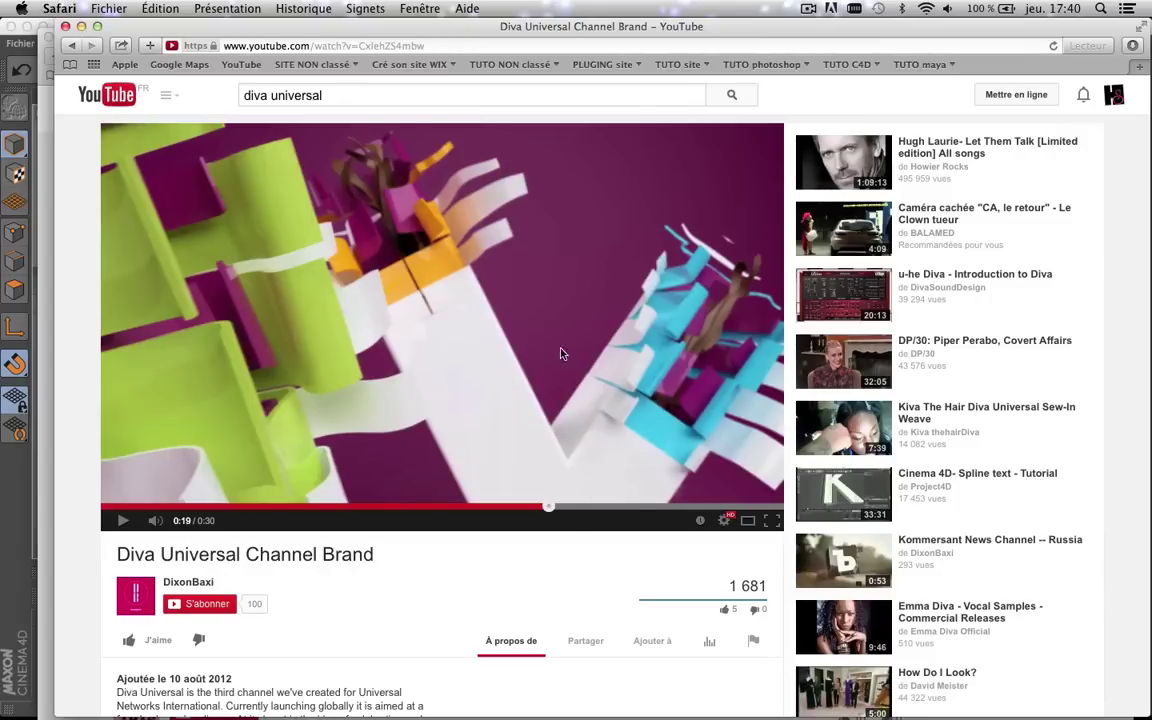
- Continue the reference video and study the layers wrapping the letters, pausing at 0:20, 0:22 and 0:24
click(122, 520)
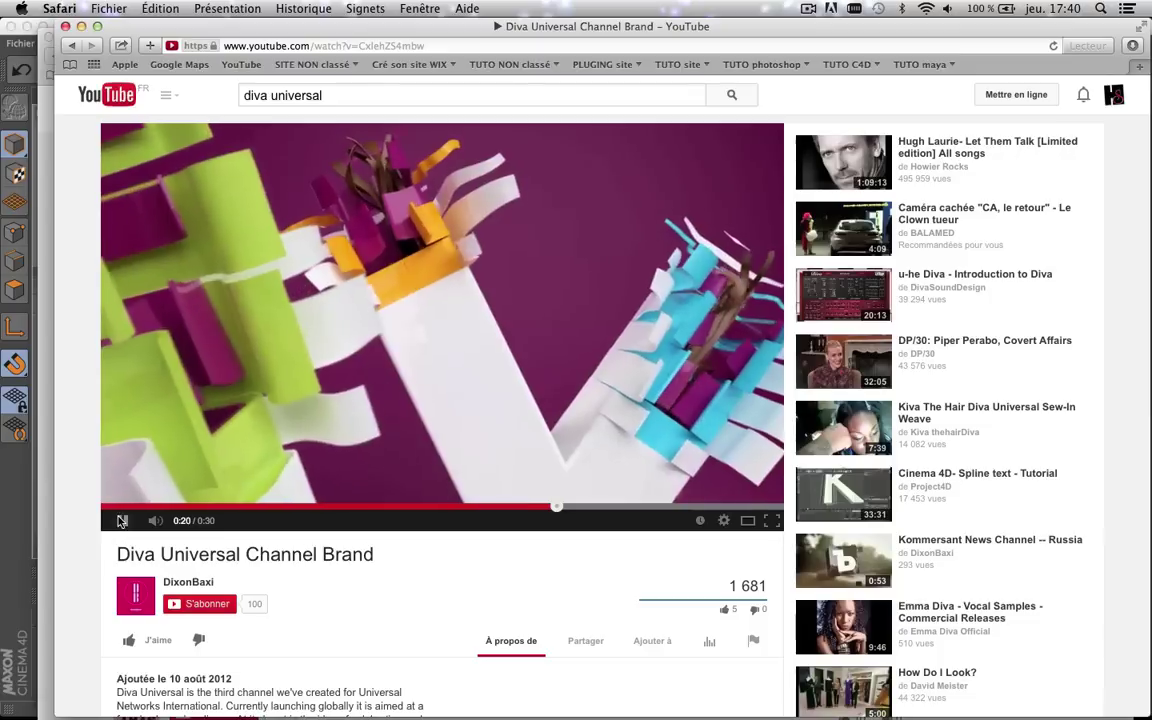
click(357, 378)
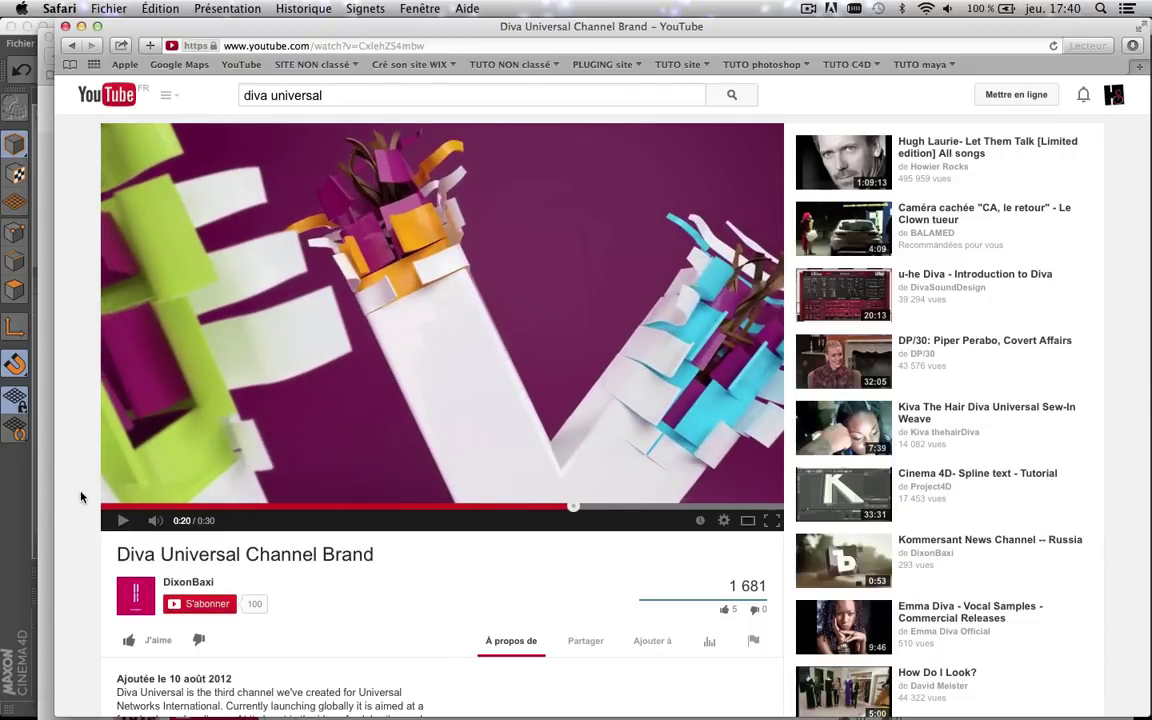
click(122, 520)
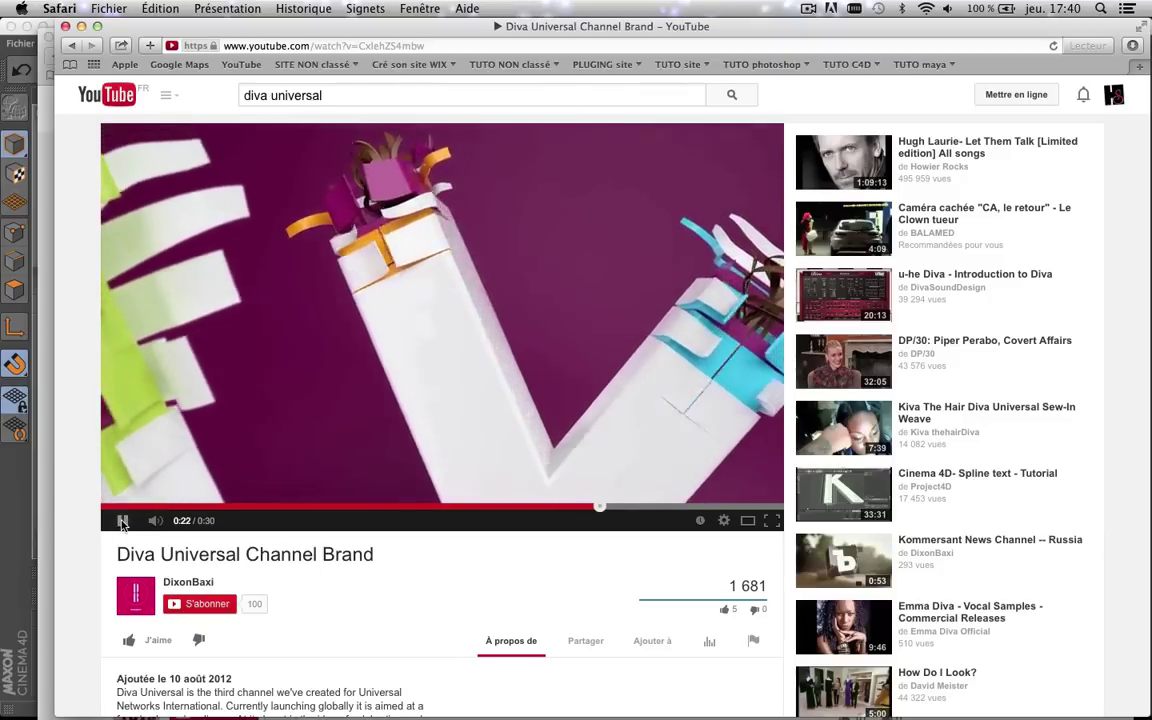
click(121, 521)
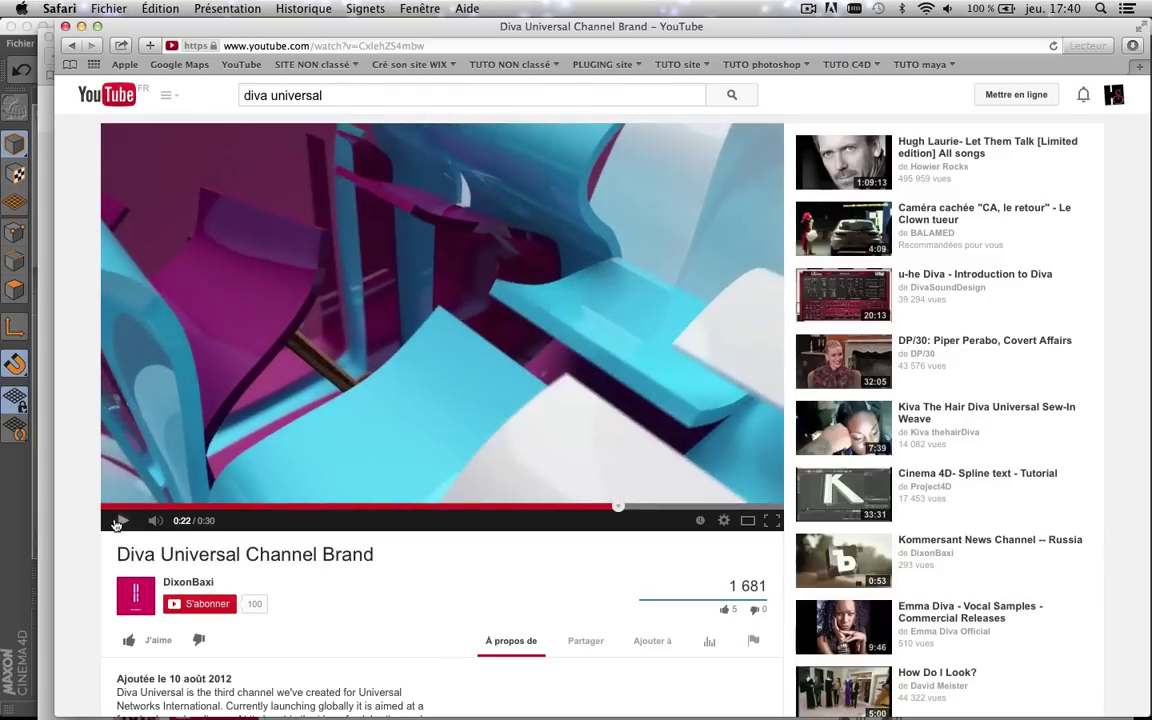
click(118, 521)
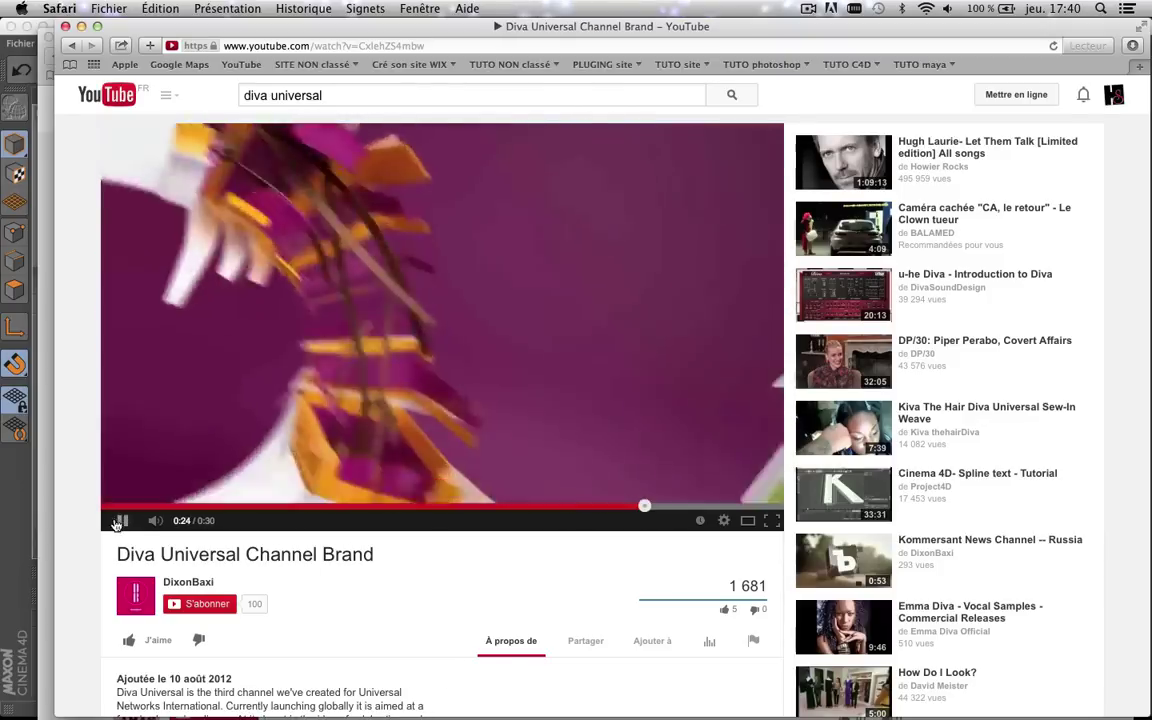
click(118, 521)
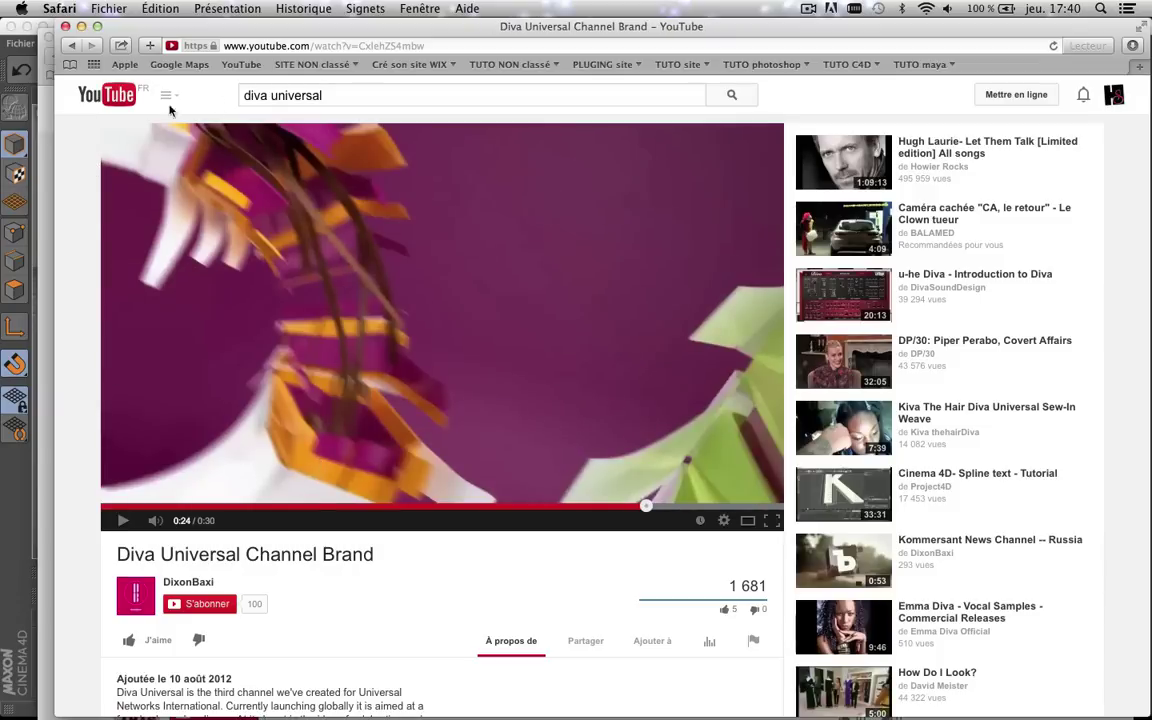
- Play the reference video onward from 0:24, pausing at 0:26 and 0:27 to study the curling layers and the final logo
click(124, 521)
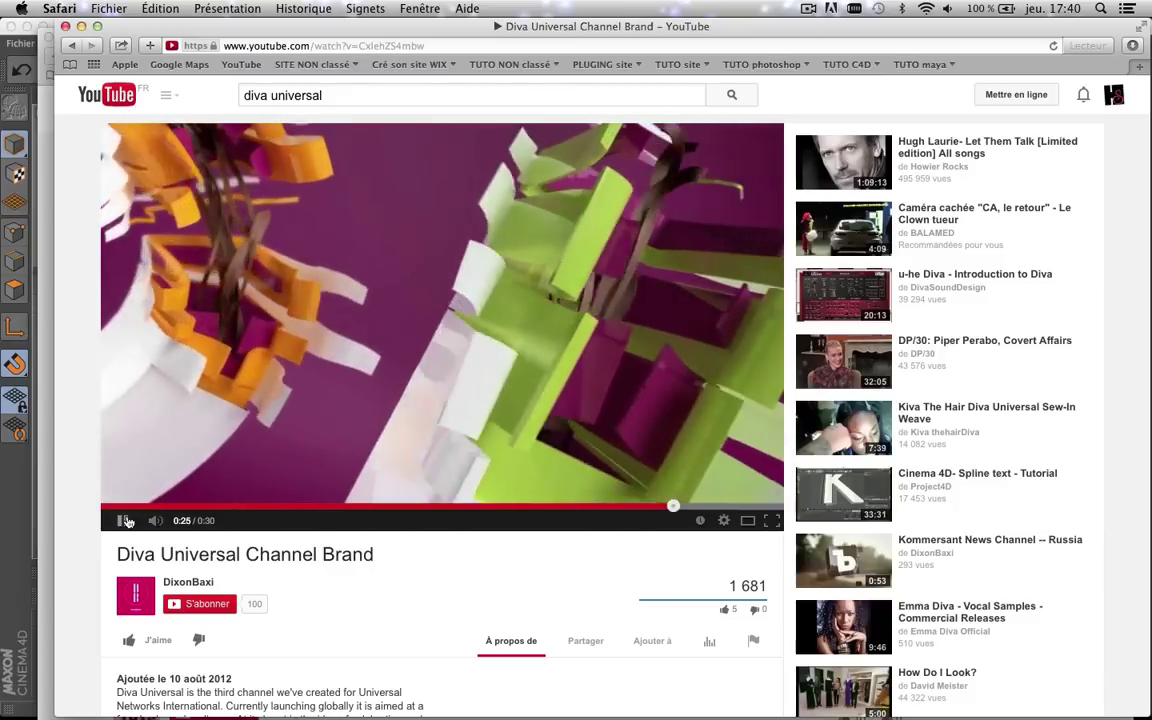
click(124, 521)
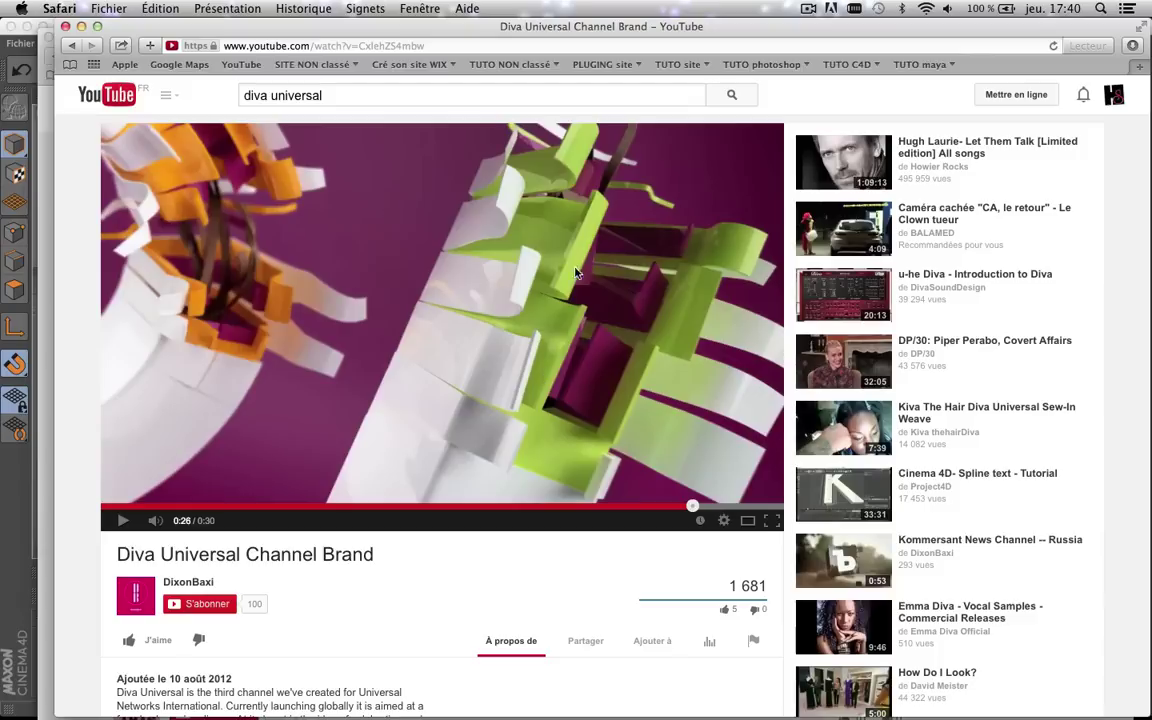
click(124, 521)
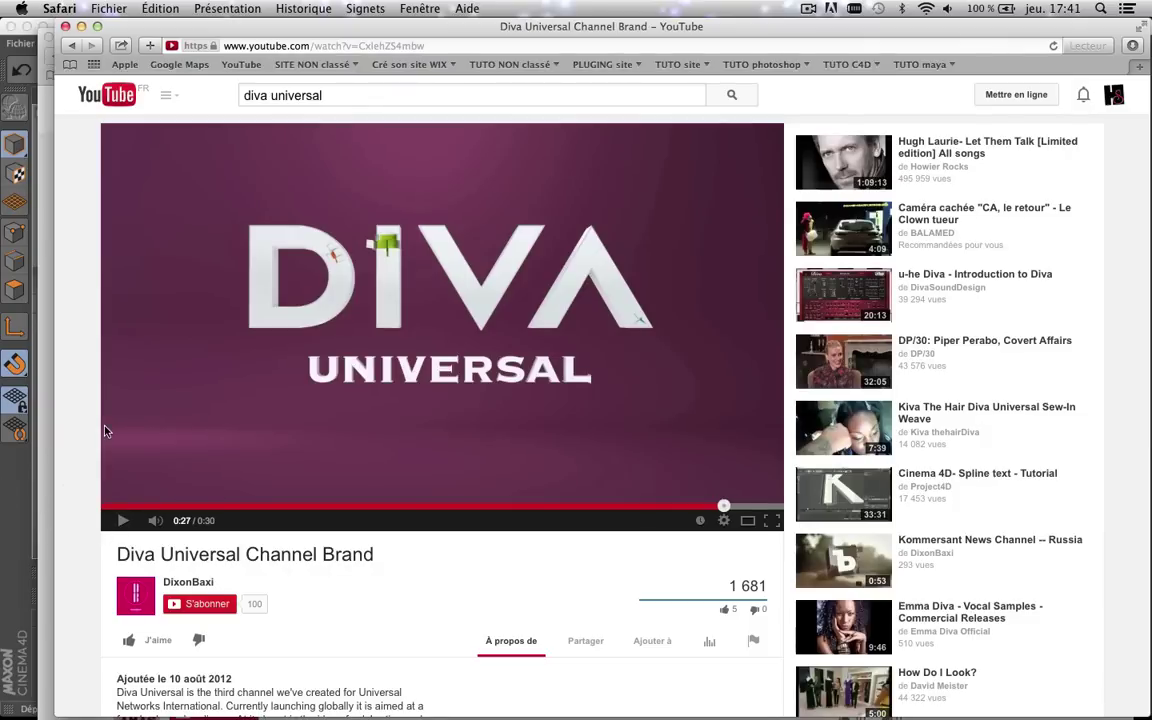
- Switch back to Cinema 4D and examine the shells opening around the letter's stem, scrubbing the animation to frames 51 and 63
key(super+Tab)
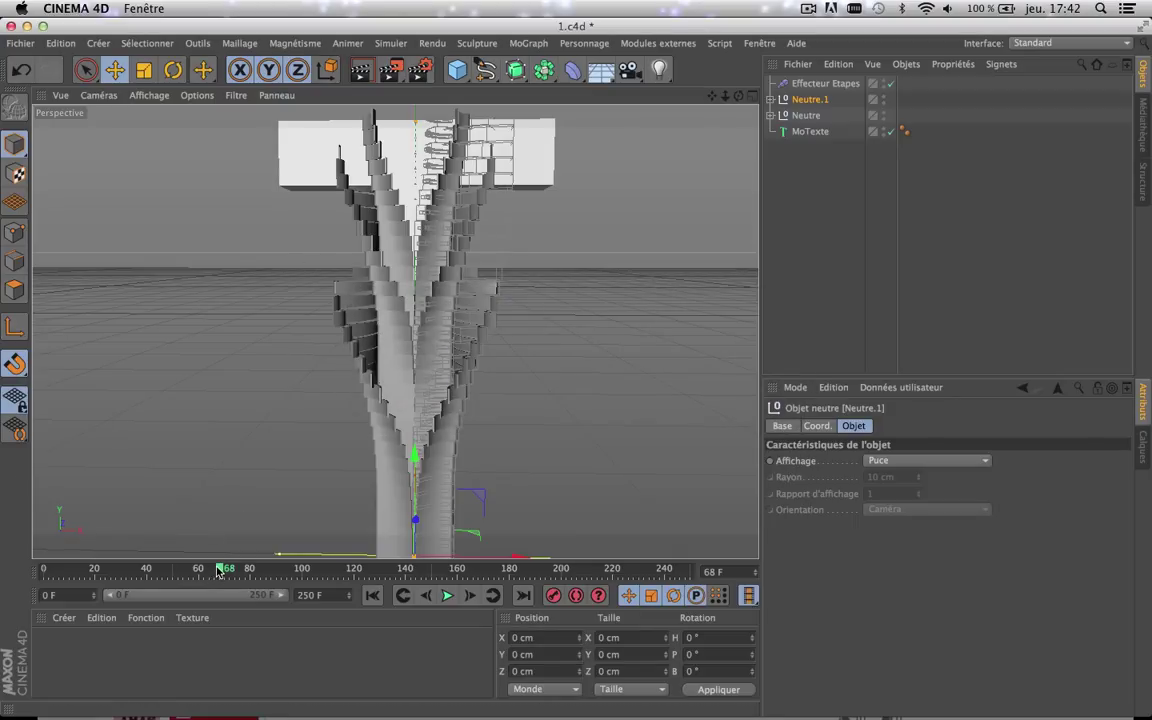
drag(218, 570, 175, 563)
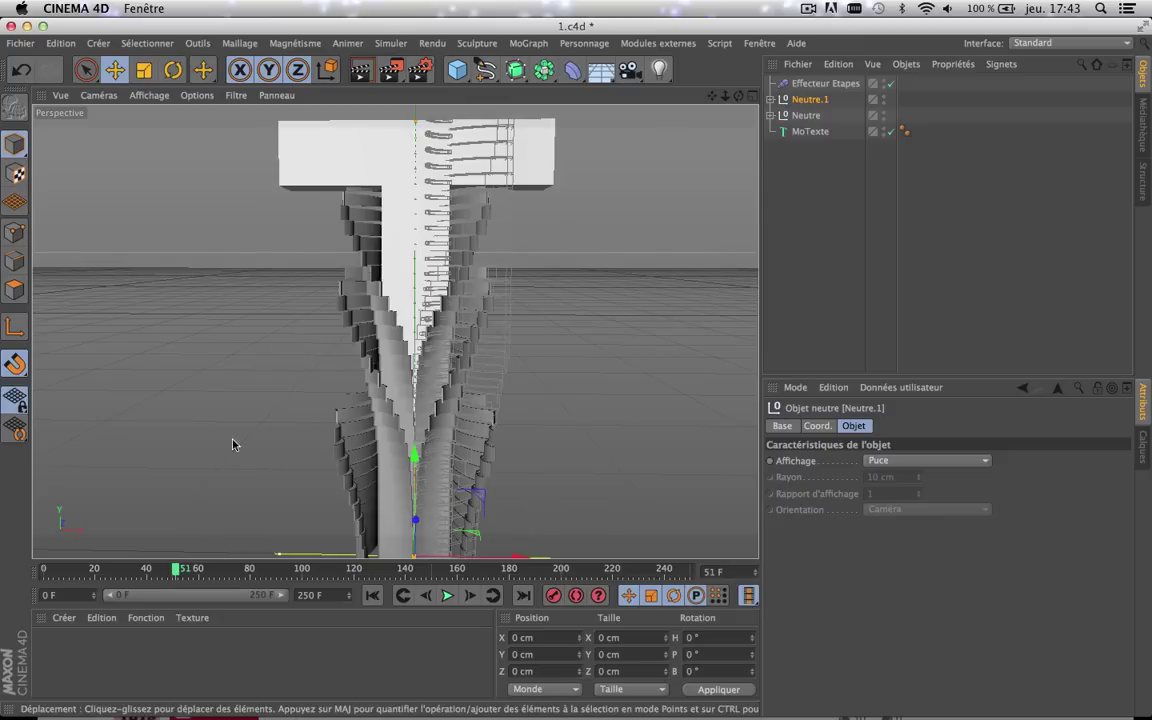
drag(320, 503, 265, 515)
key(super+z)
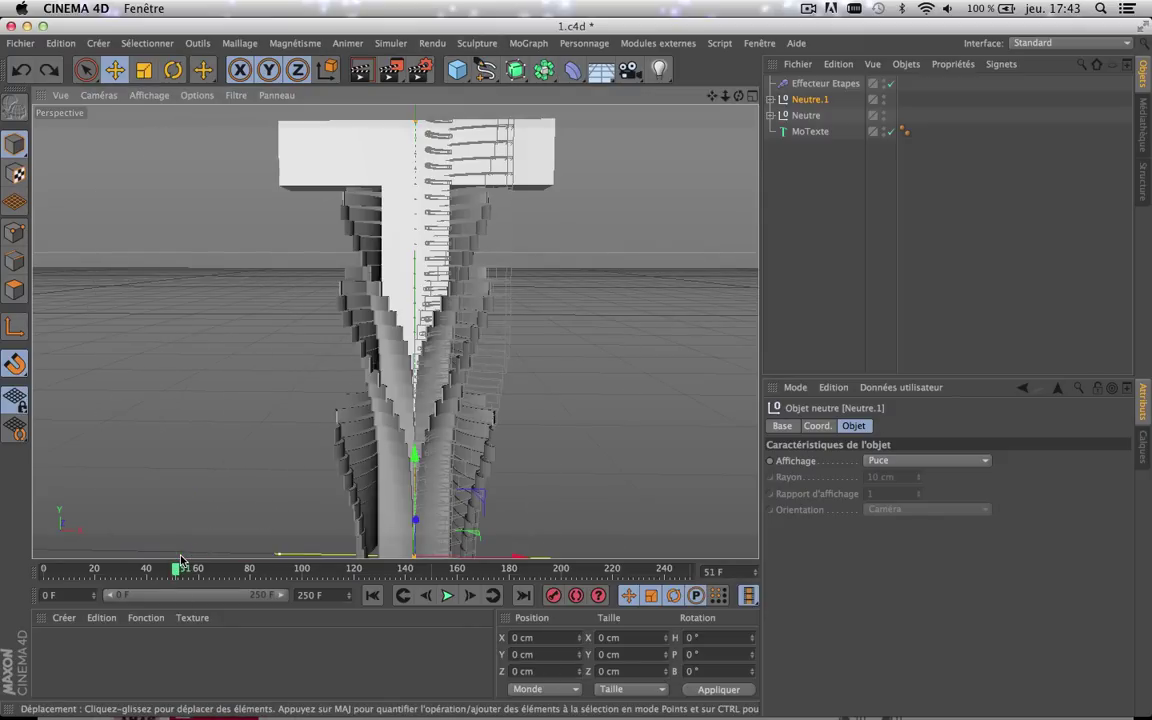
click(806, 100)
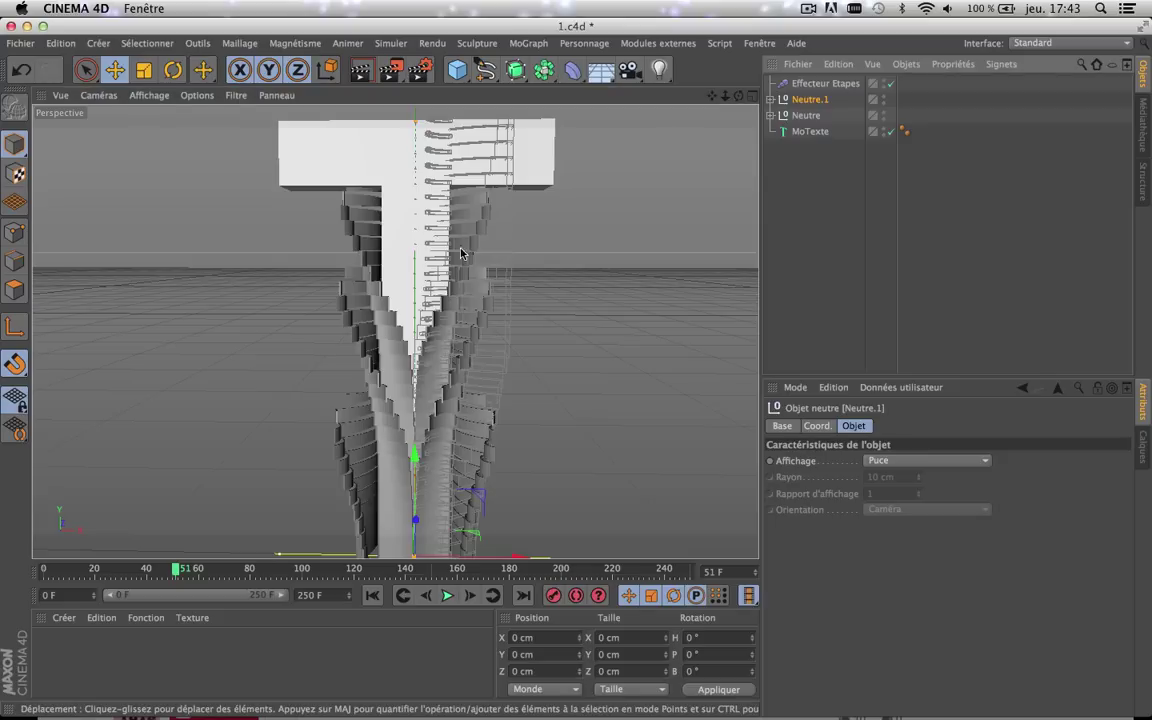
mouse_move(225, 570)
mouse_down()
mouse_move(278, 572)
mouse_move(156, 571)
mouse_move(206, 572)
mouse_up()
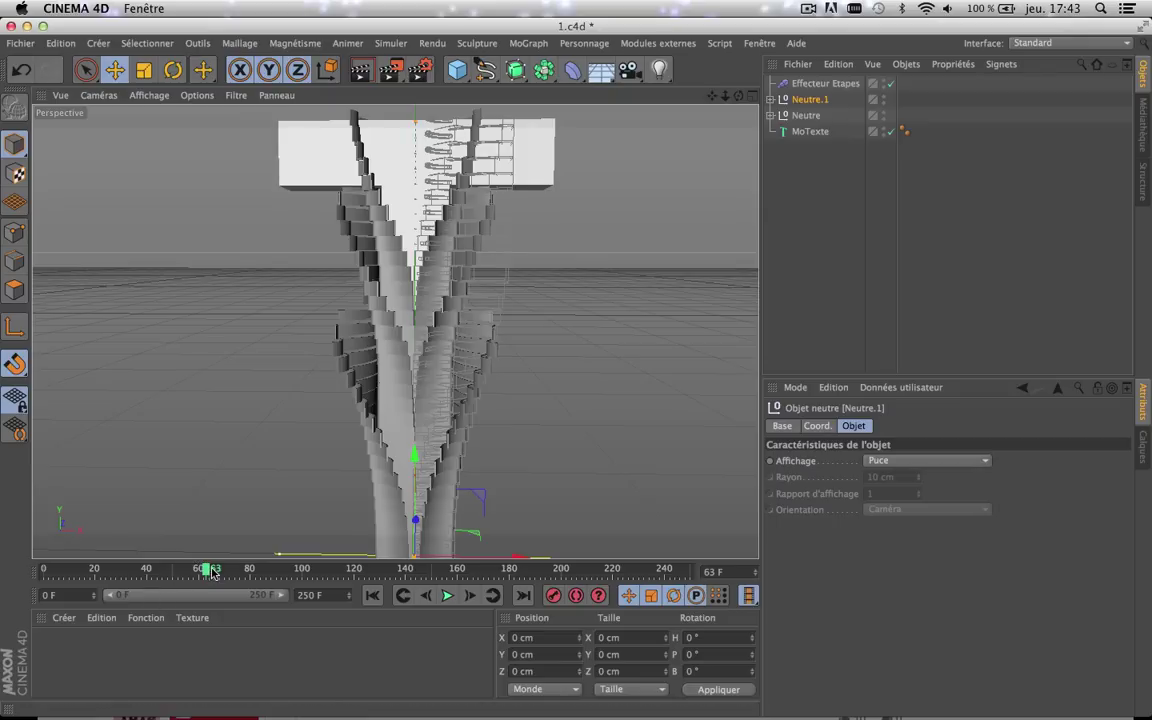
- At frame 210, rotate the Neutre.1 group to a bank of 90° so its shells lie horizontally
drag(206, 570, 449, 570)
drag(587, 531, 587, 535)
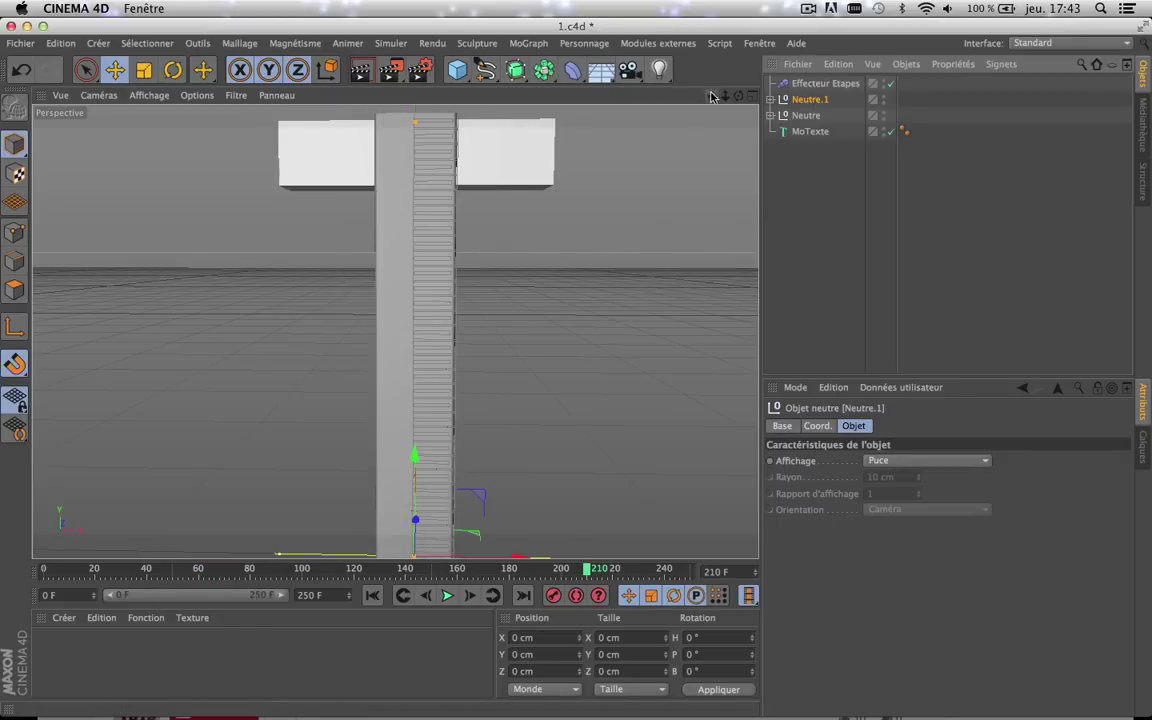
drag(712, 96, 392, 331)
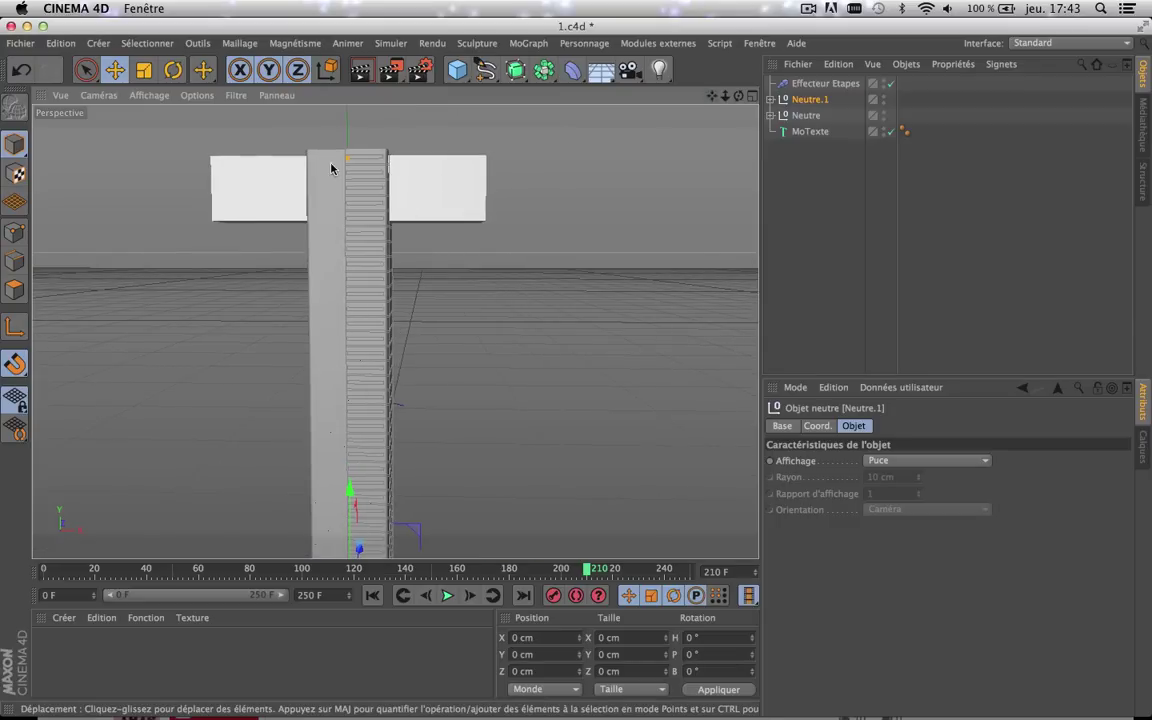
key(r)
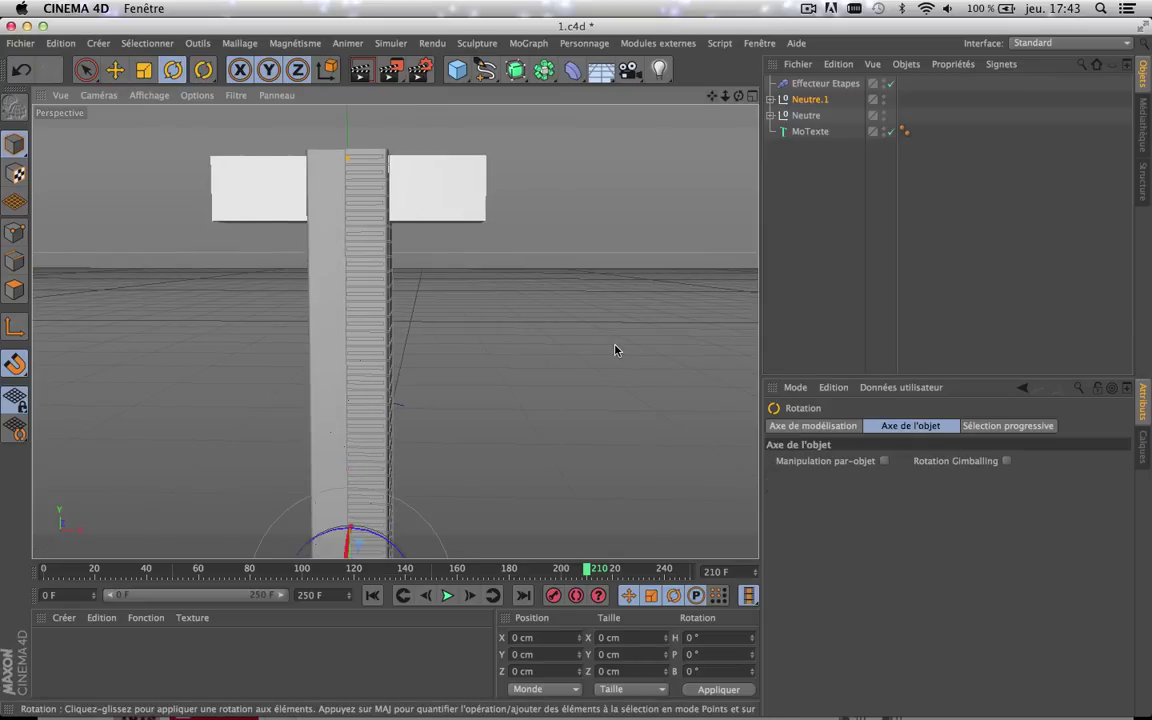
scroll(610, 343, down, 5)
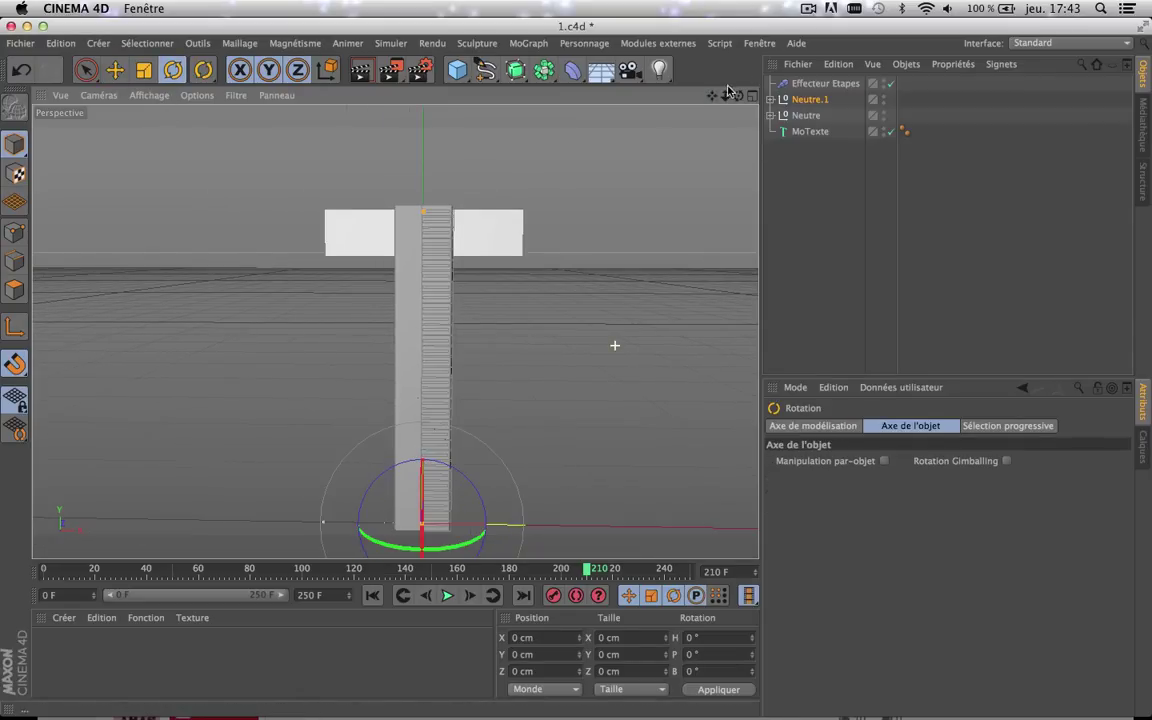
drag(712, 96, 706, 77)
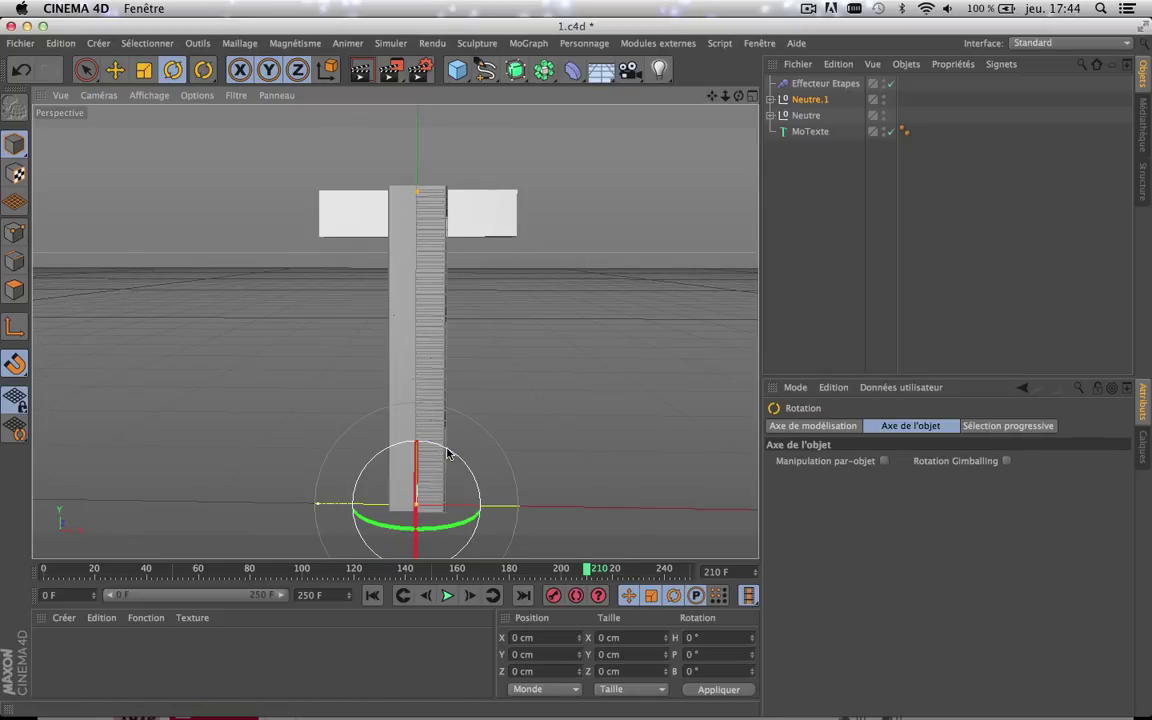
mouse_move(465, 458)
mouse_down()
mouse_move(548, 514)
mouse_move(550, 562)
mouse_move(447, 452)
mouse_up()
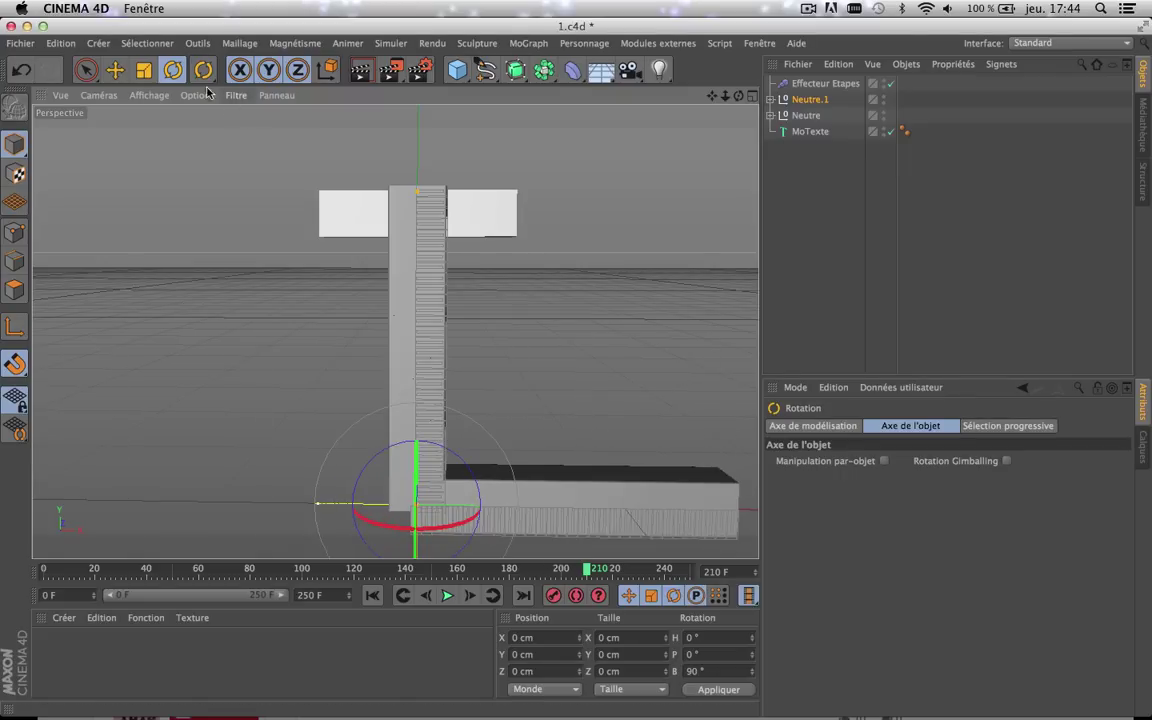
- Move the Neutre.1 group onto the T's crossbar, to X -44.362 cm and Y 139.51 cm, aligned with the bar's outer end
click(116, 70)
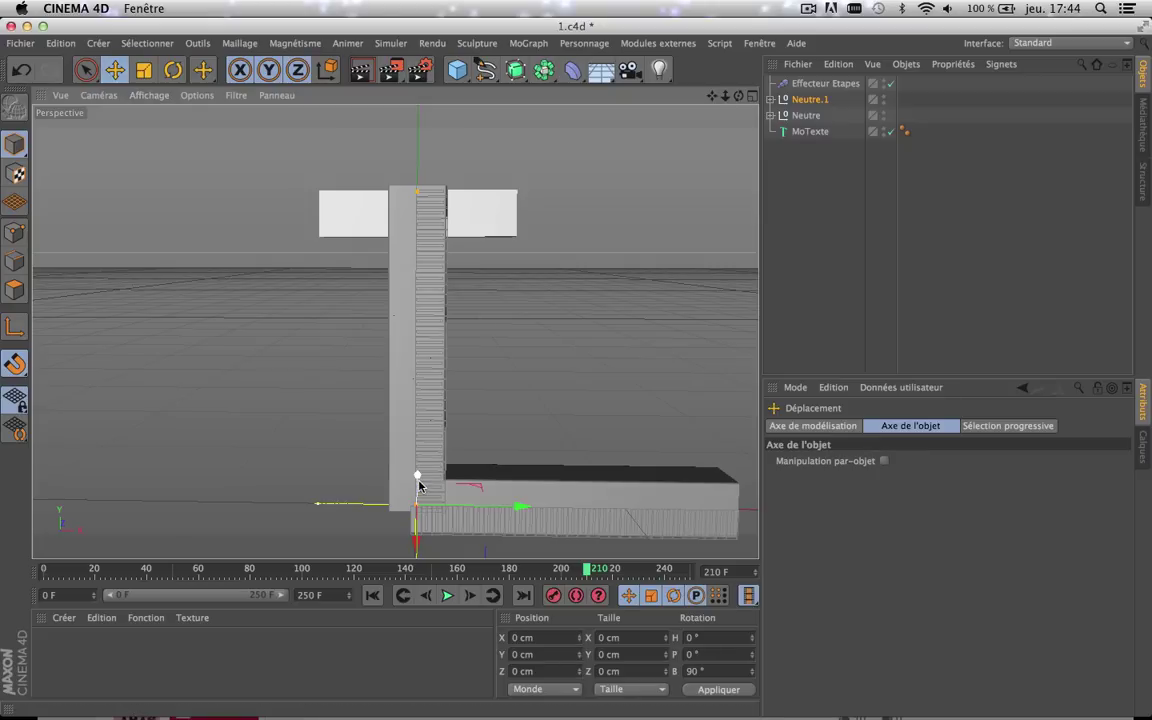
drag(419, 486, 429, 261)
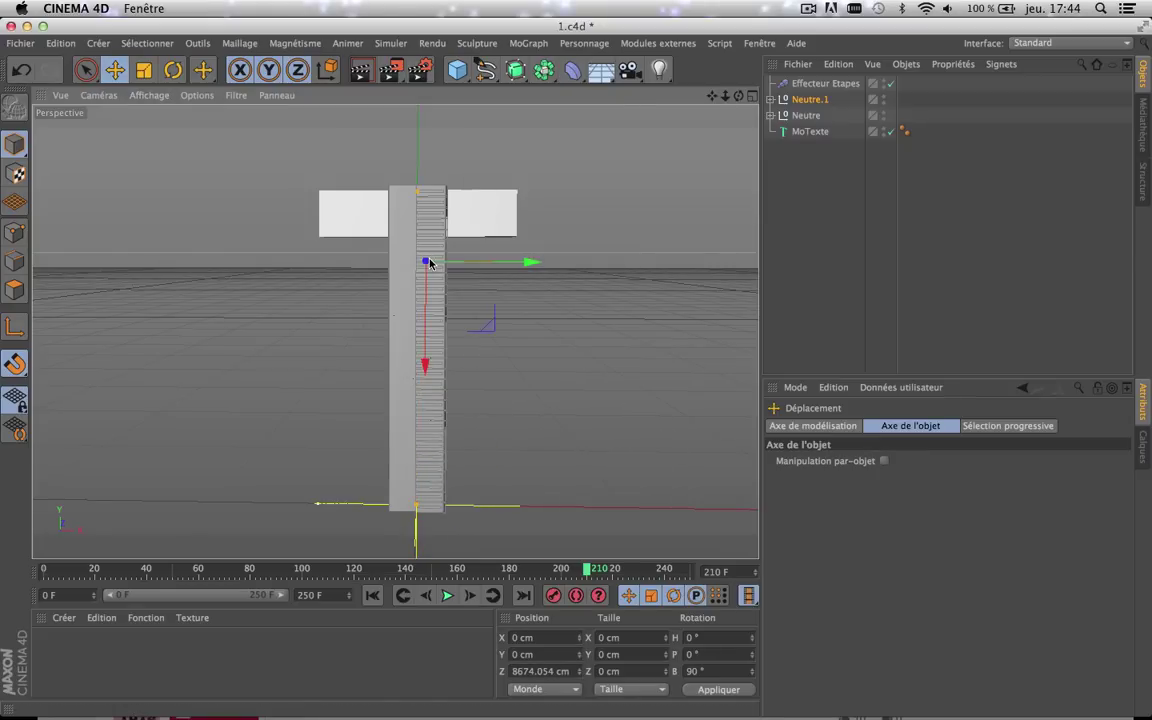
key(super+z)
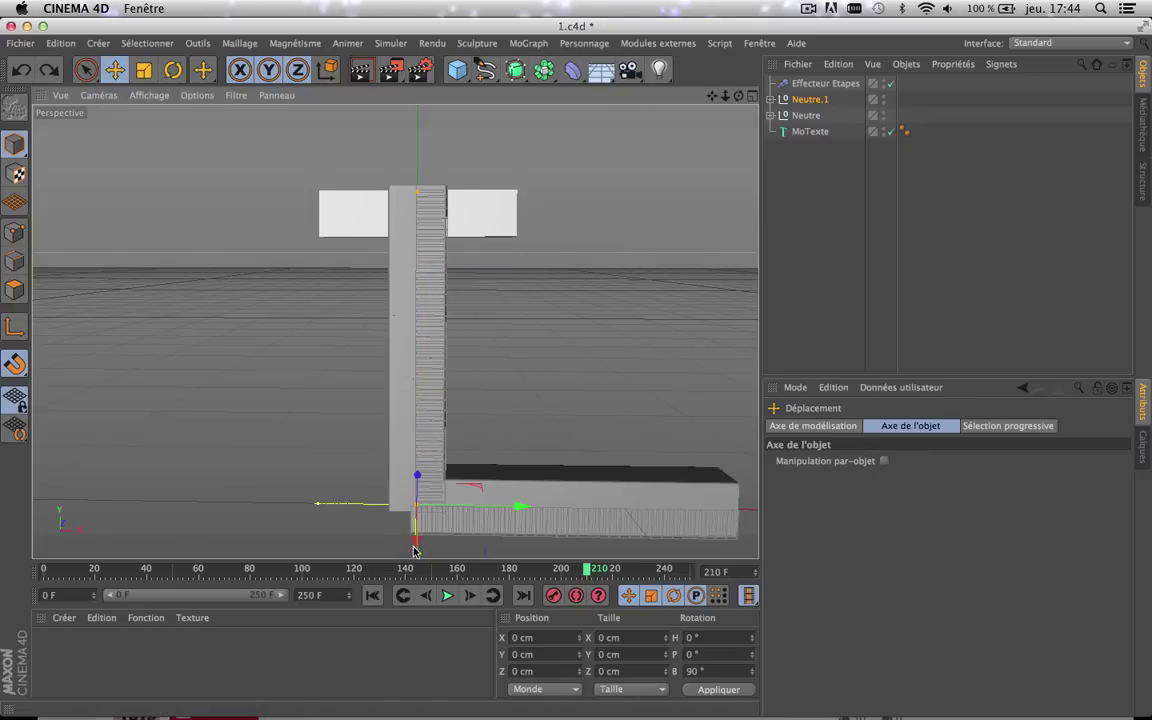
drag(417, 505, 423, 268)
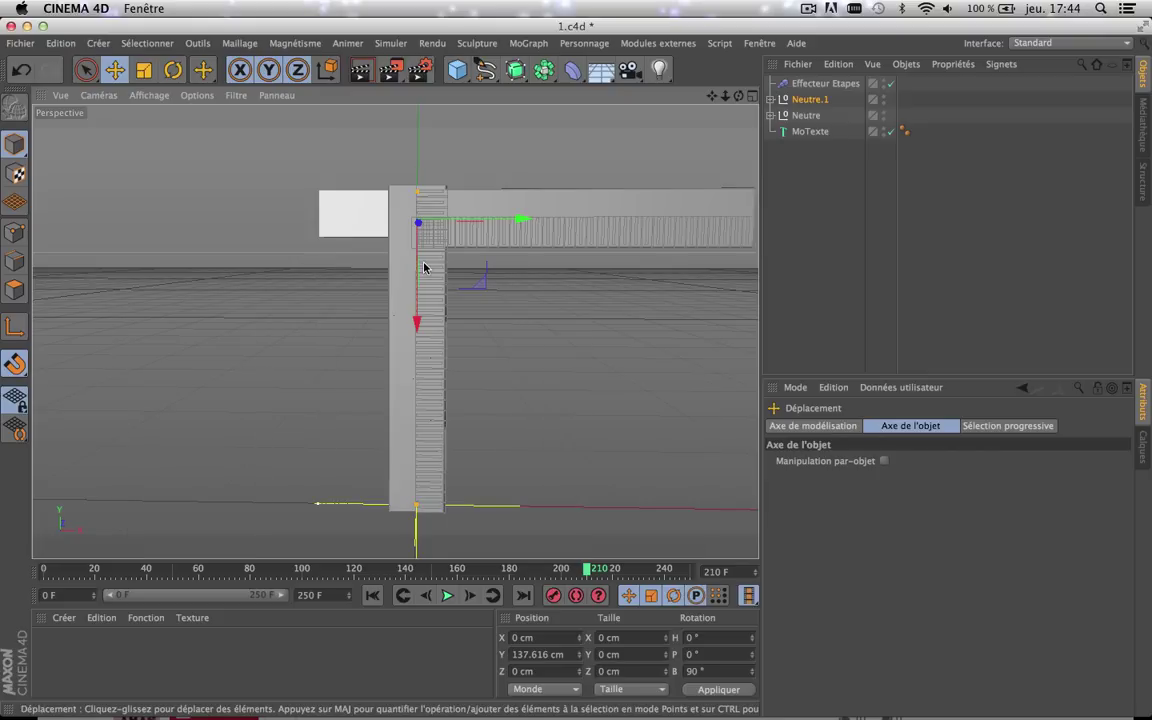
drag(521, 219, 432, 229)
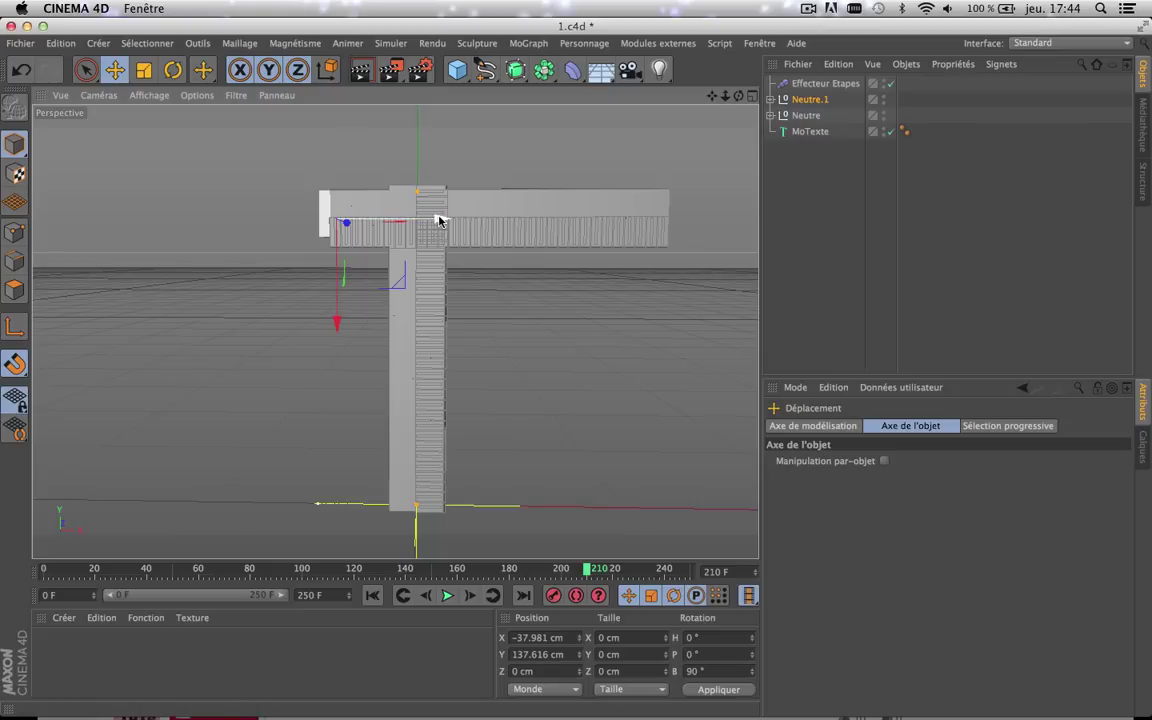
drag(436, 220, 424, 221)
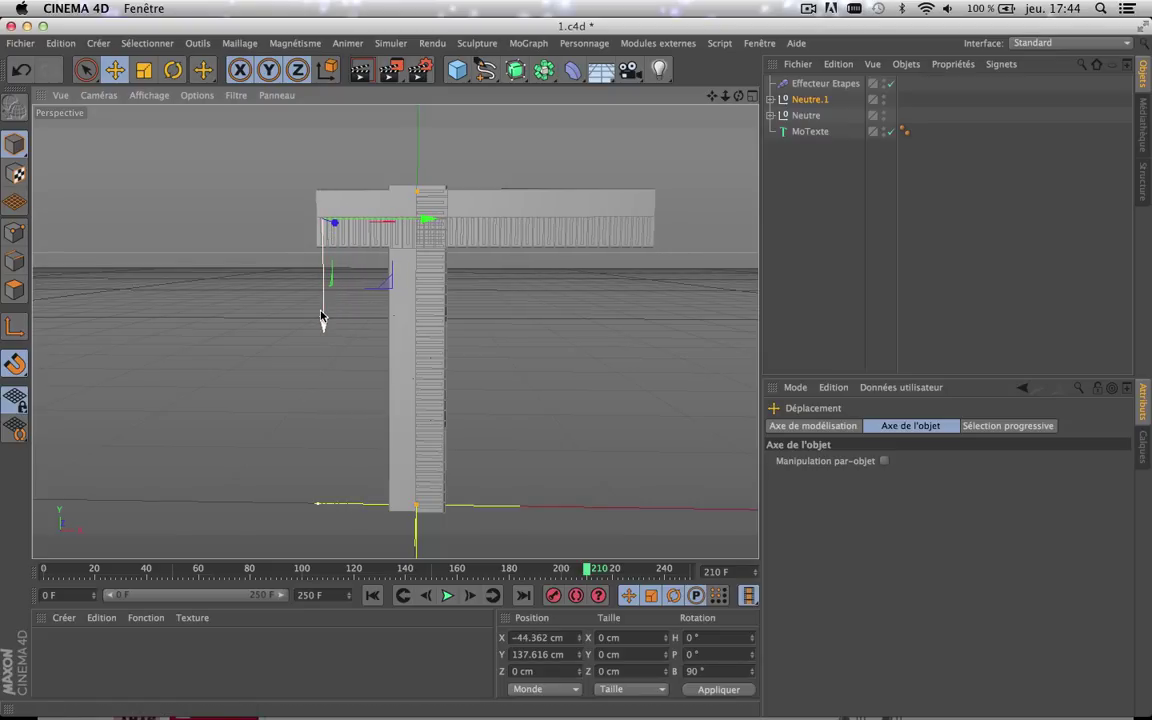
drag(322, 318, 322, 312)
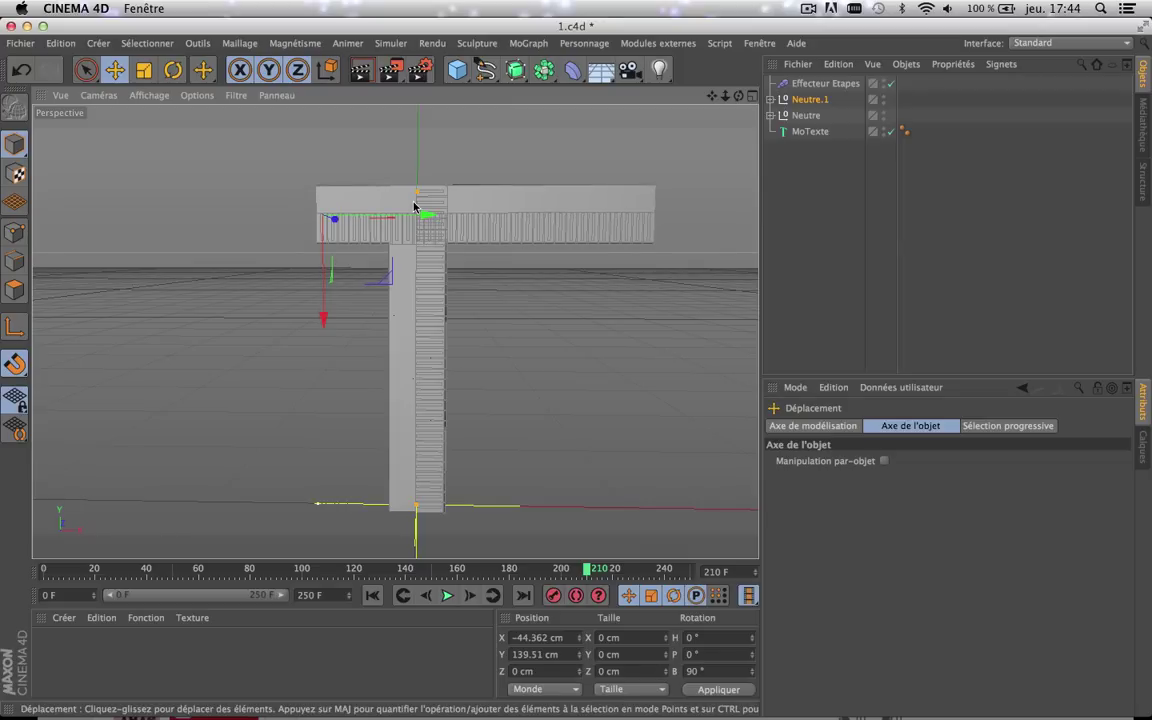
- Render the view of the T from above and from below to check the joint between crossbar and stem
scroll(411, 203, up, 5)
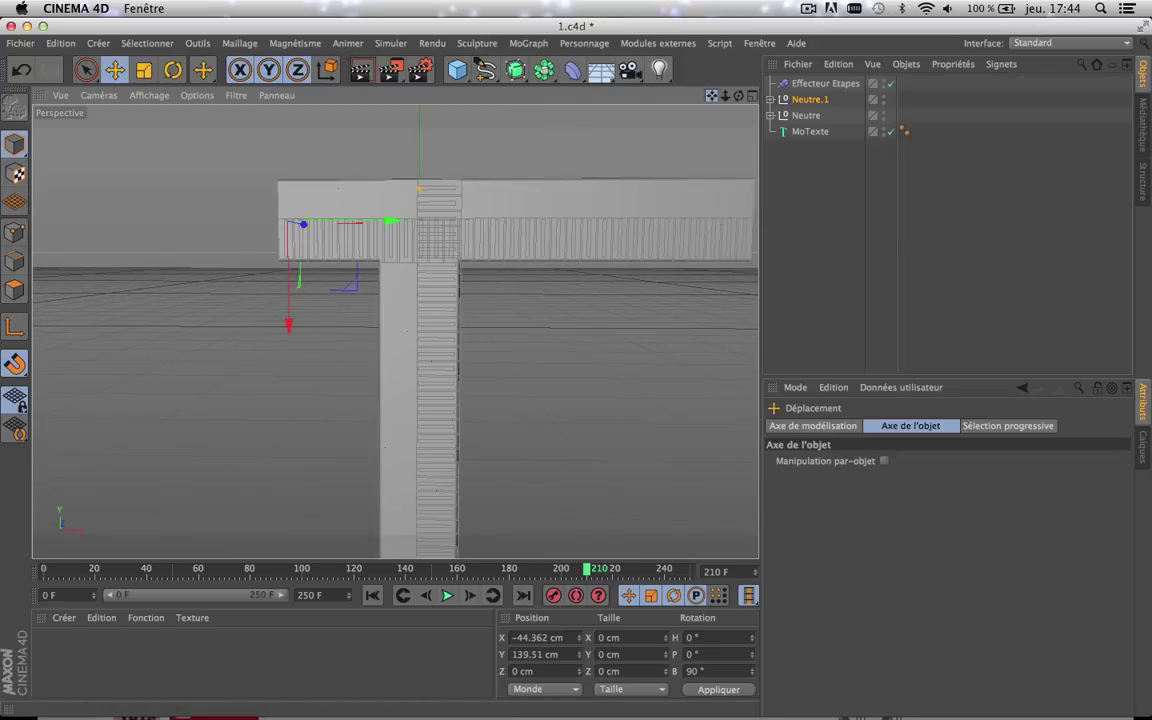
drag(711, 96, 752, 274)
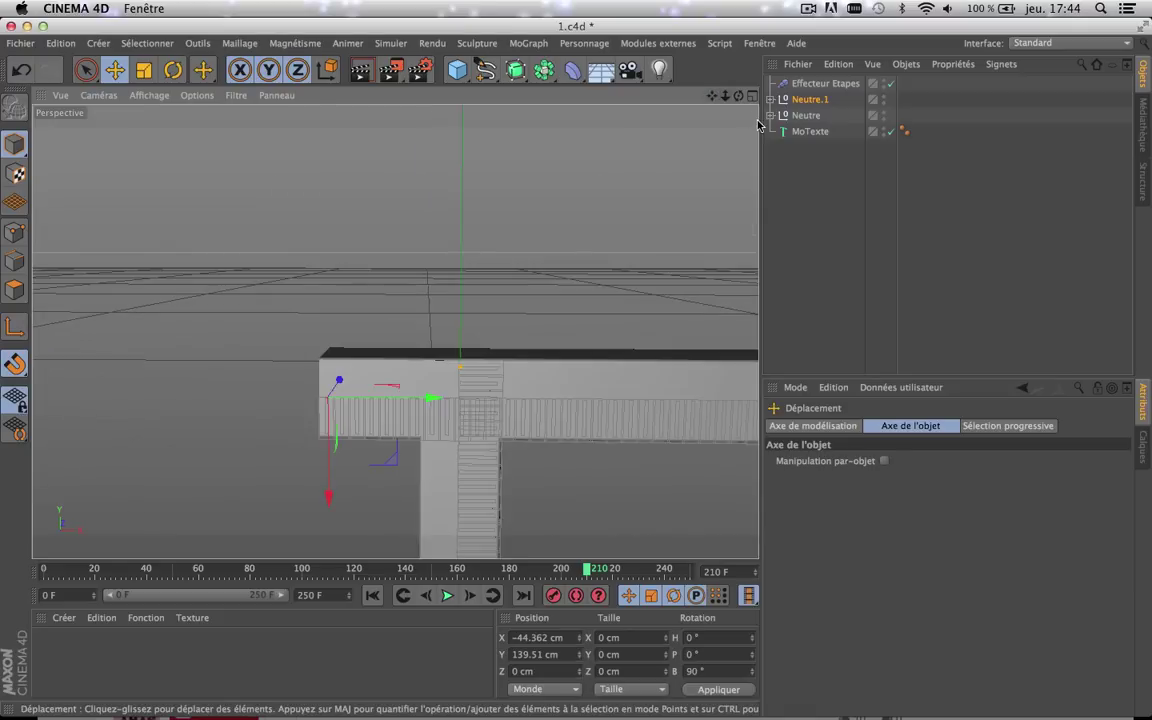
scroll(447, 364, up, 3)
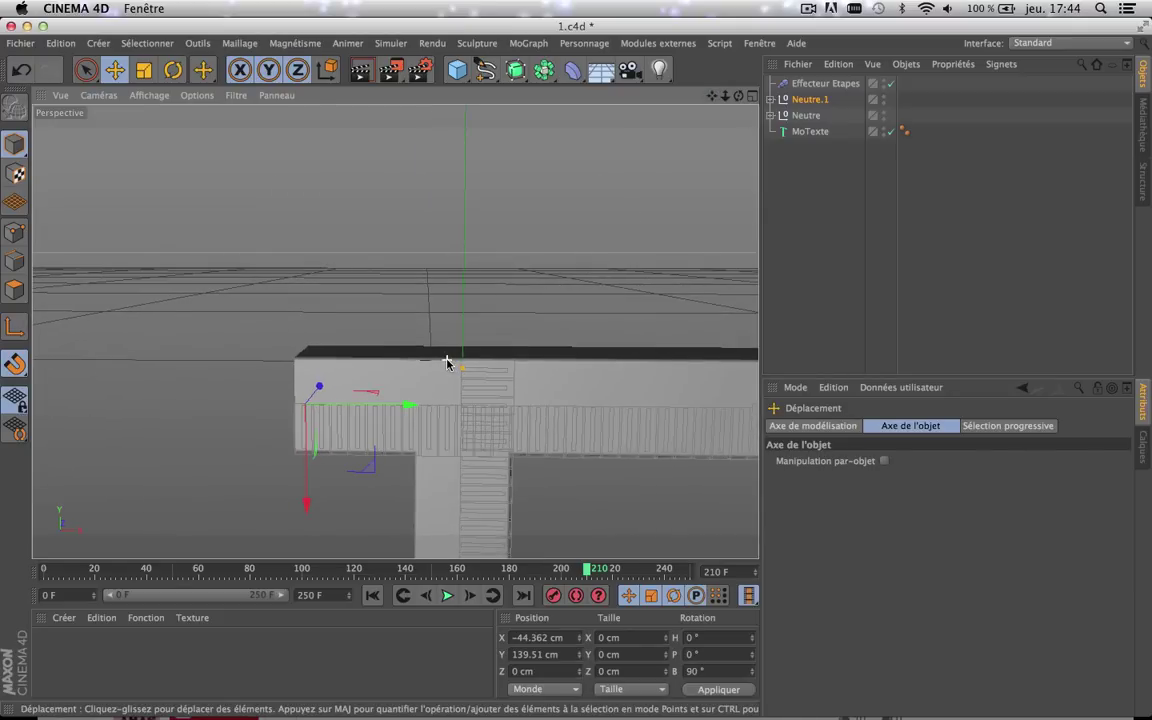
click(361, 74)
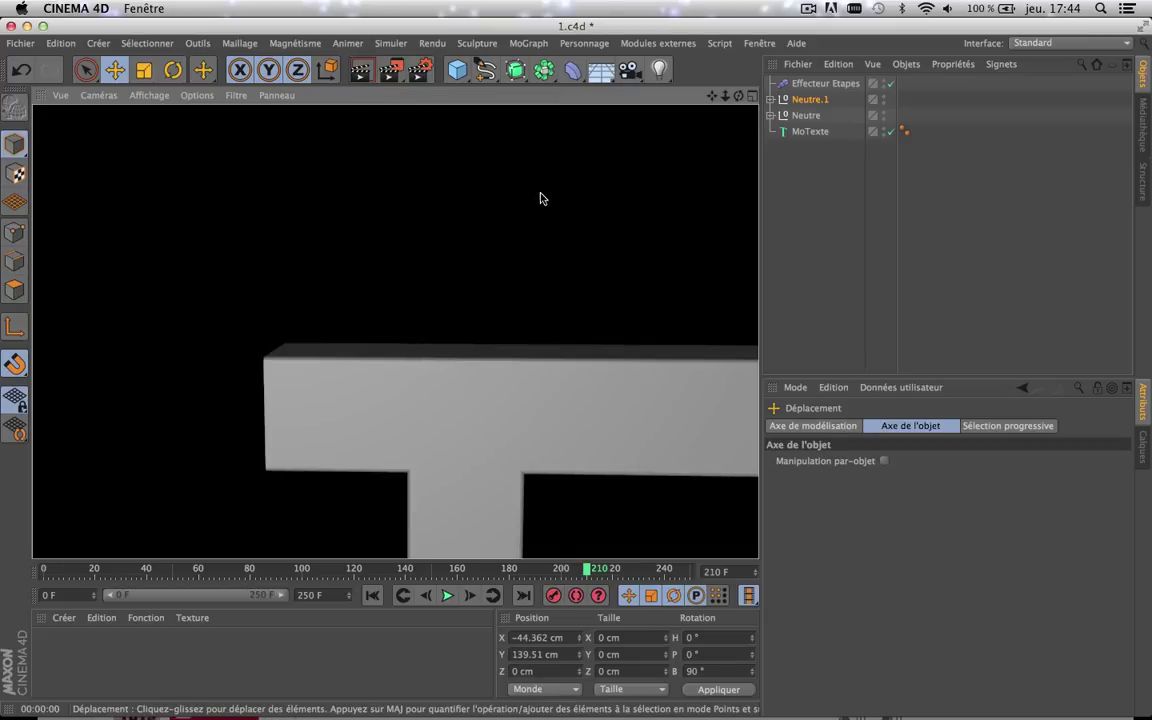
click(499, 241)
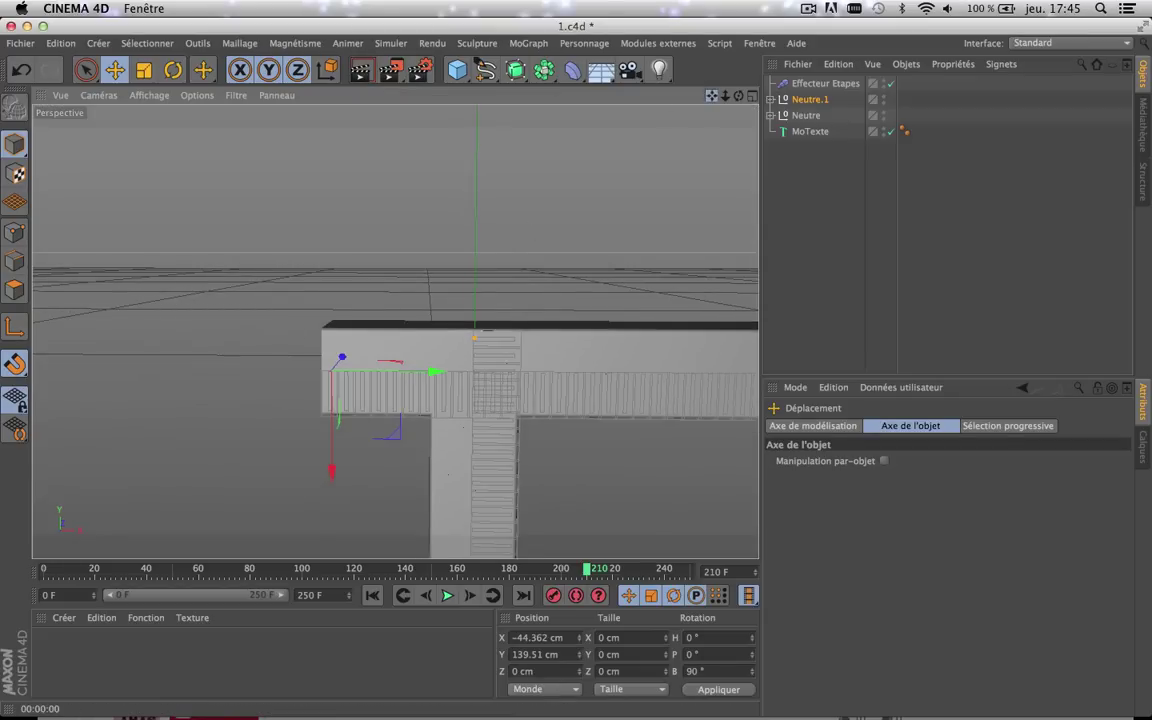
drag(712, 97, 738, 61)
drag(712, 97, 738, 0)
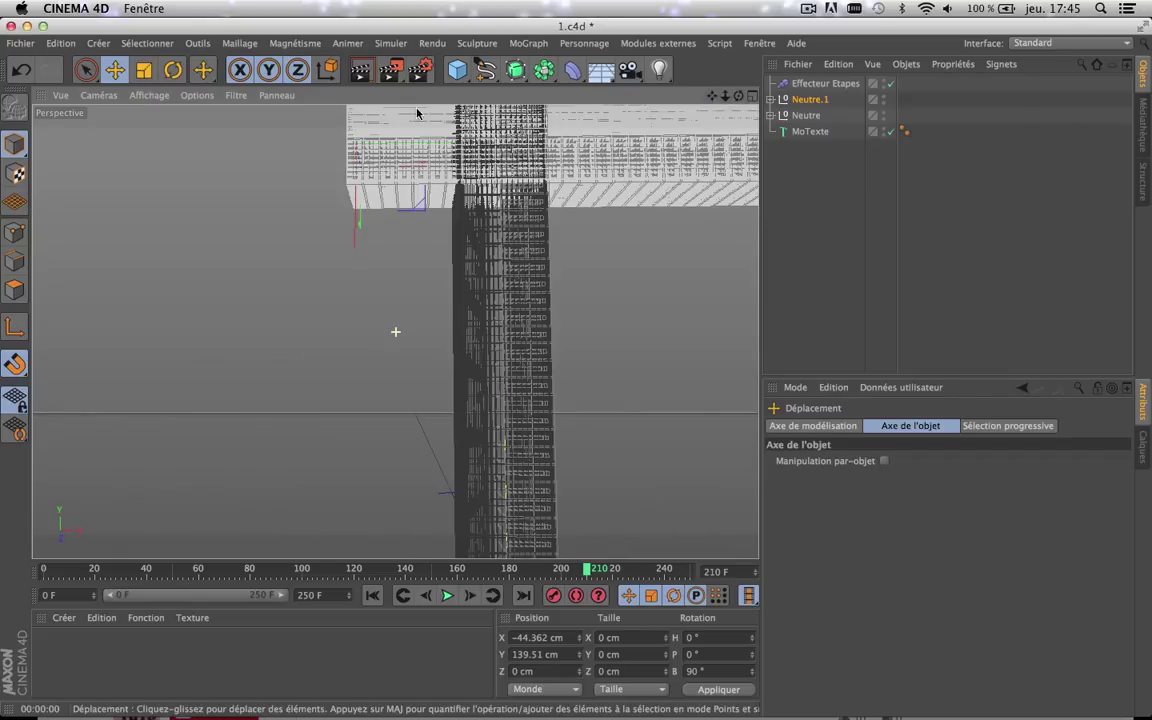
click(362, 67)
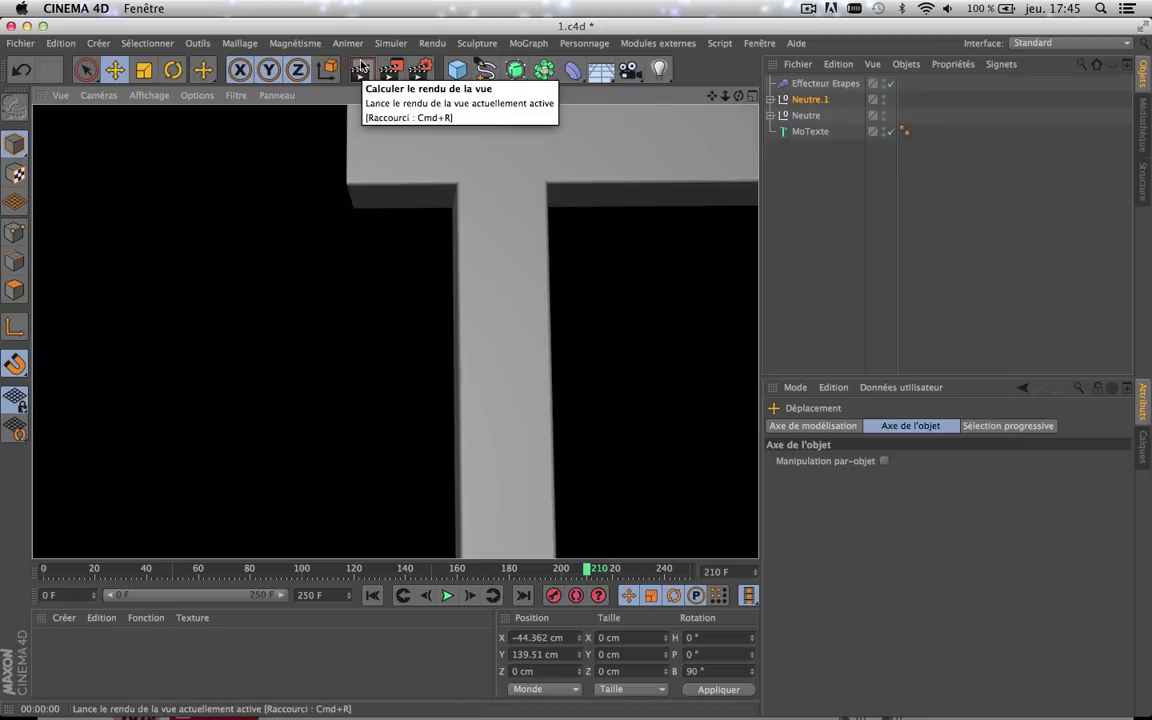
- Reduce the clone quantity of Cloneur1, Cloneur2 and Cloneur3 in the Neutre.1 group to 19 to shorten the crossbar shells
scroll(453, 318, down, 10)
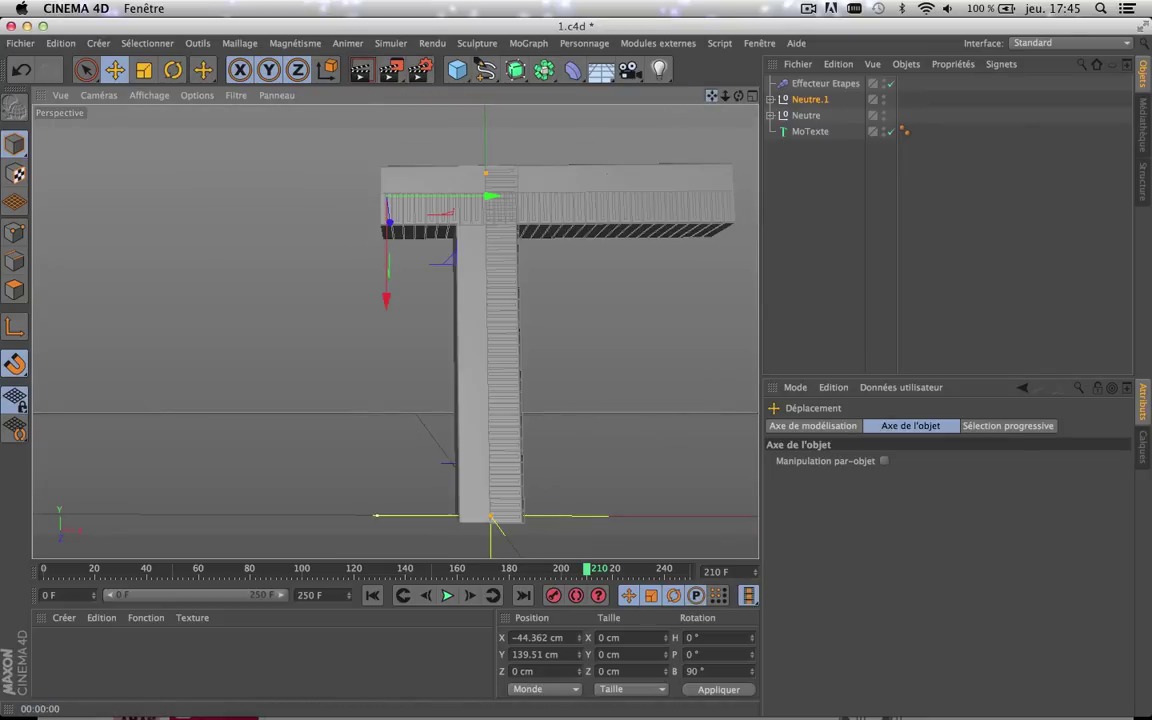
mouse_move(712, 96)
mouse_down()
mouse_move(641, 140)
mouse_move(739, 98)
mouse_move(740, 140)
mouse_up()
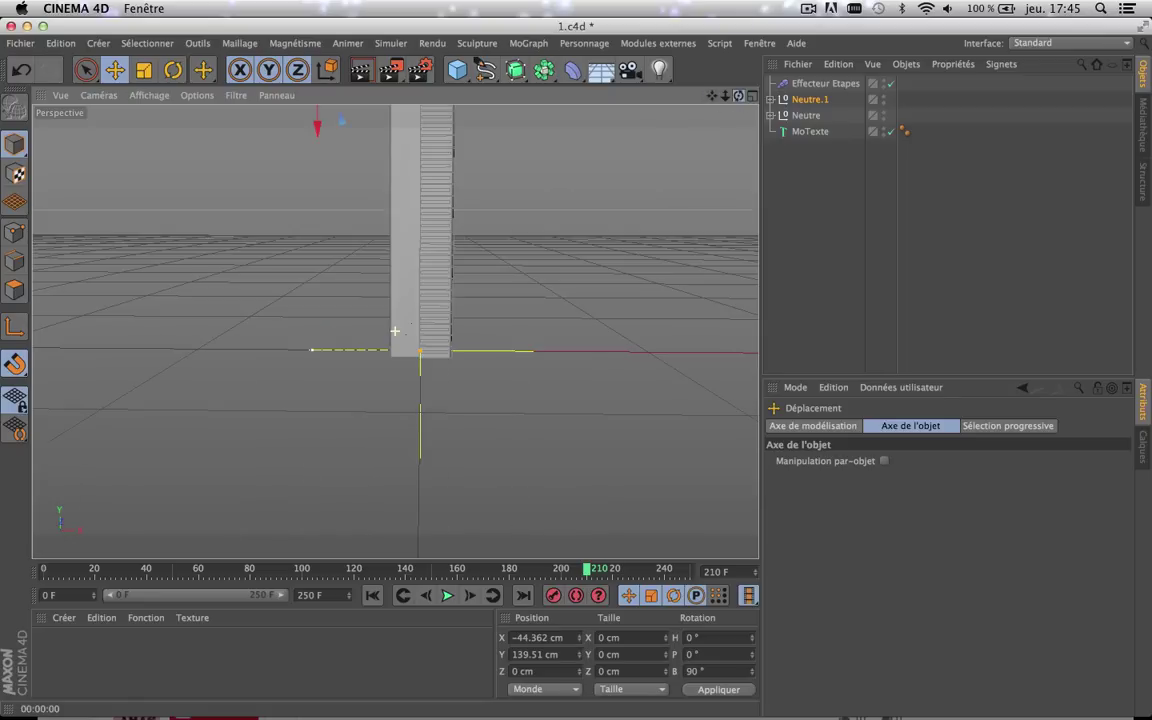
drag(712, 96, 670, 264)
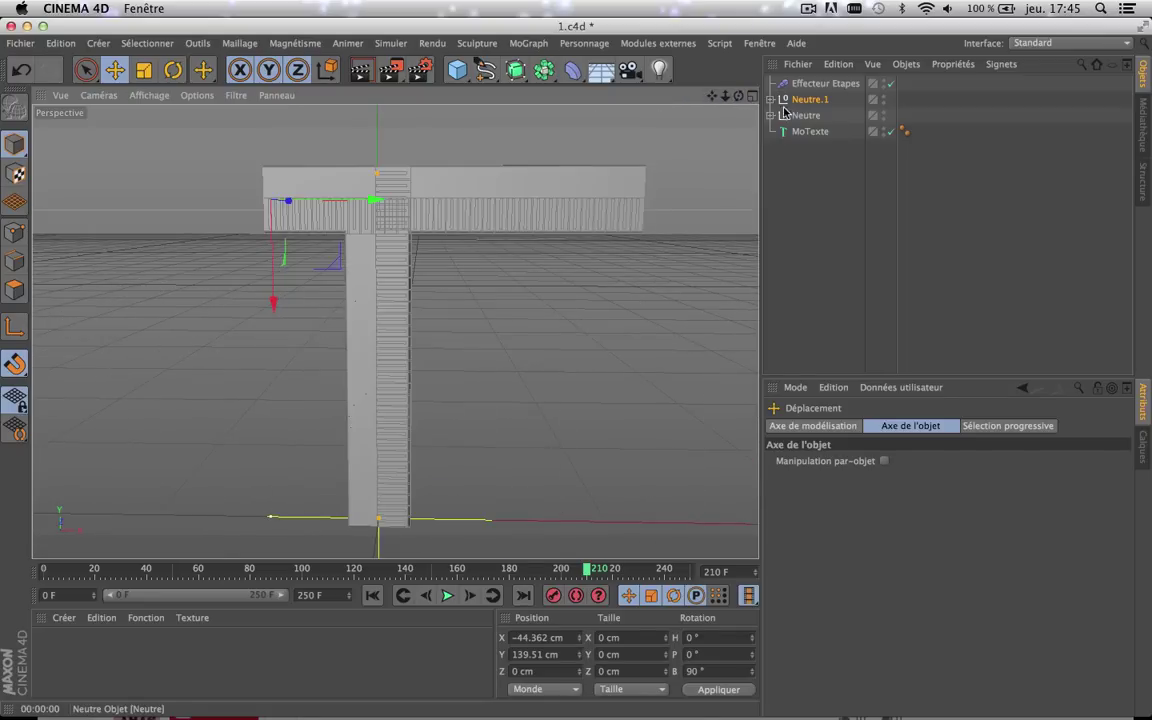
click(771, 99)
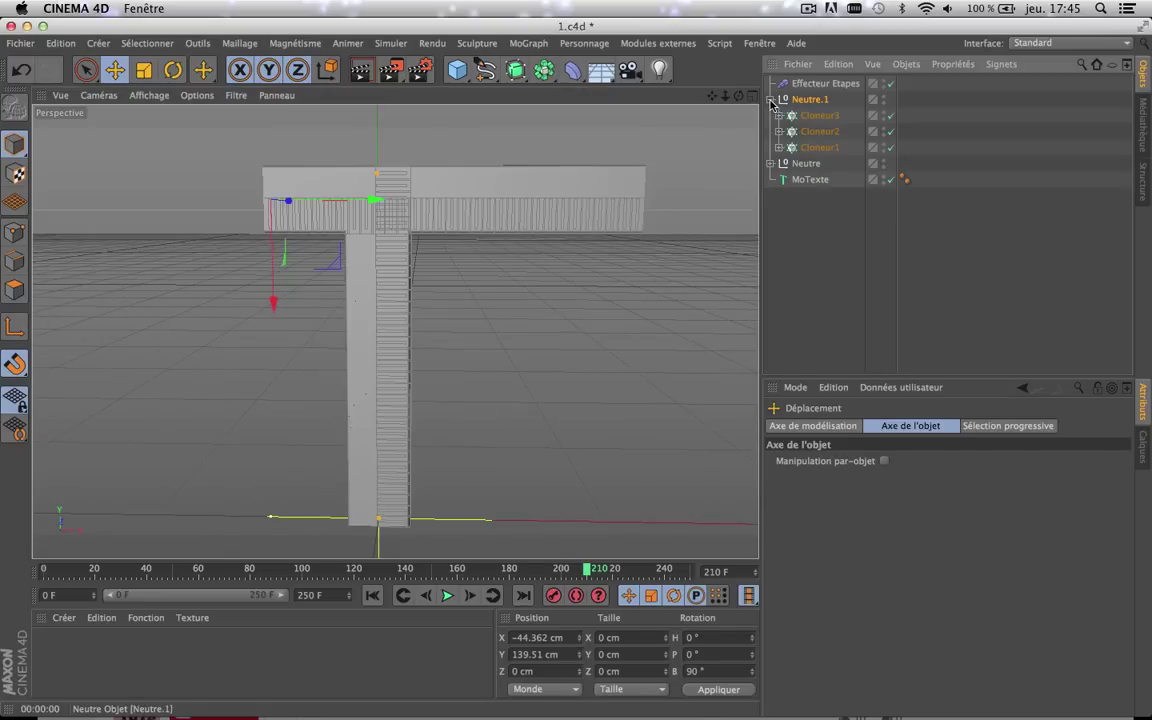
click(832, 117)
shift+click(818, 147)
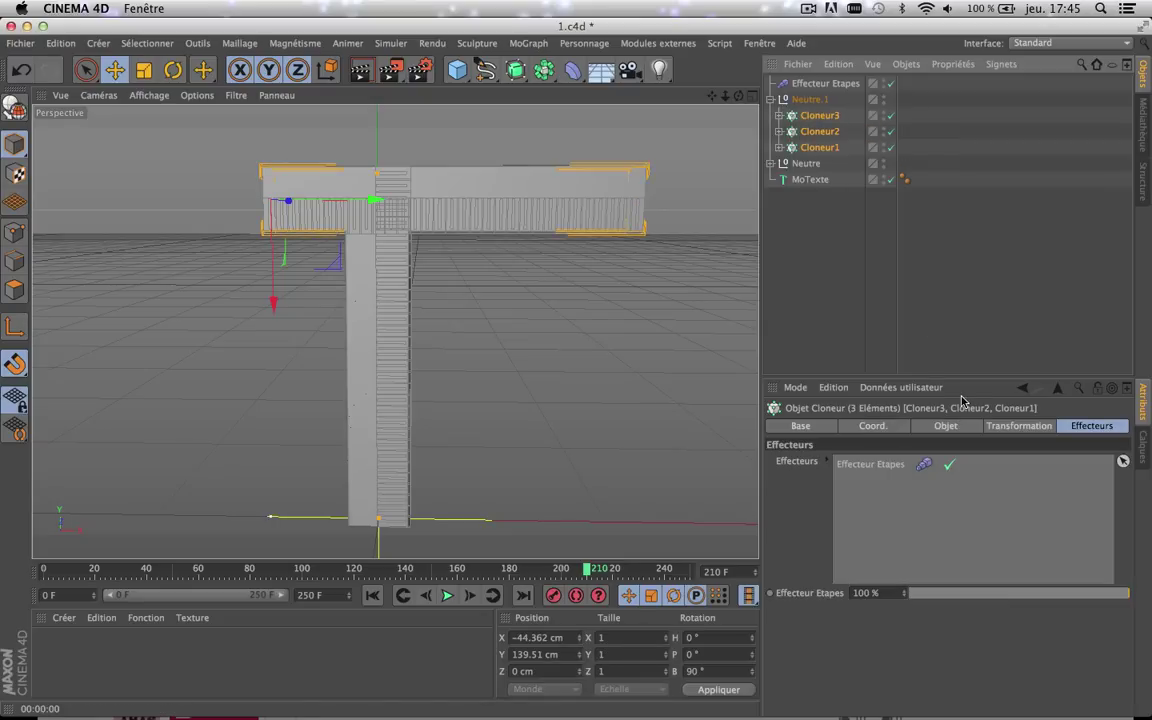
click(946, 426)
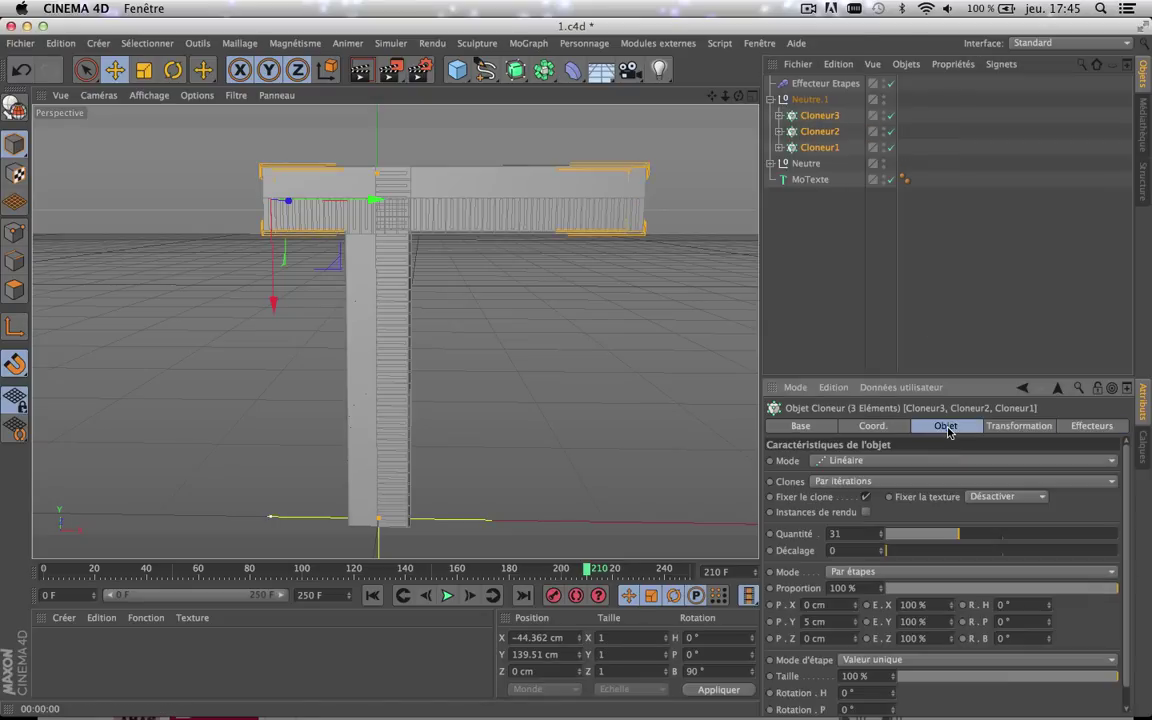
click(881, 540)
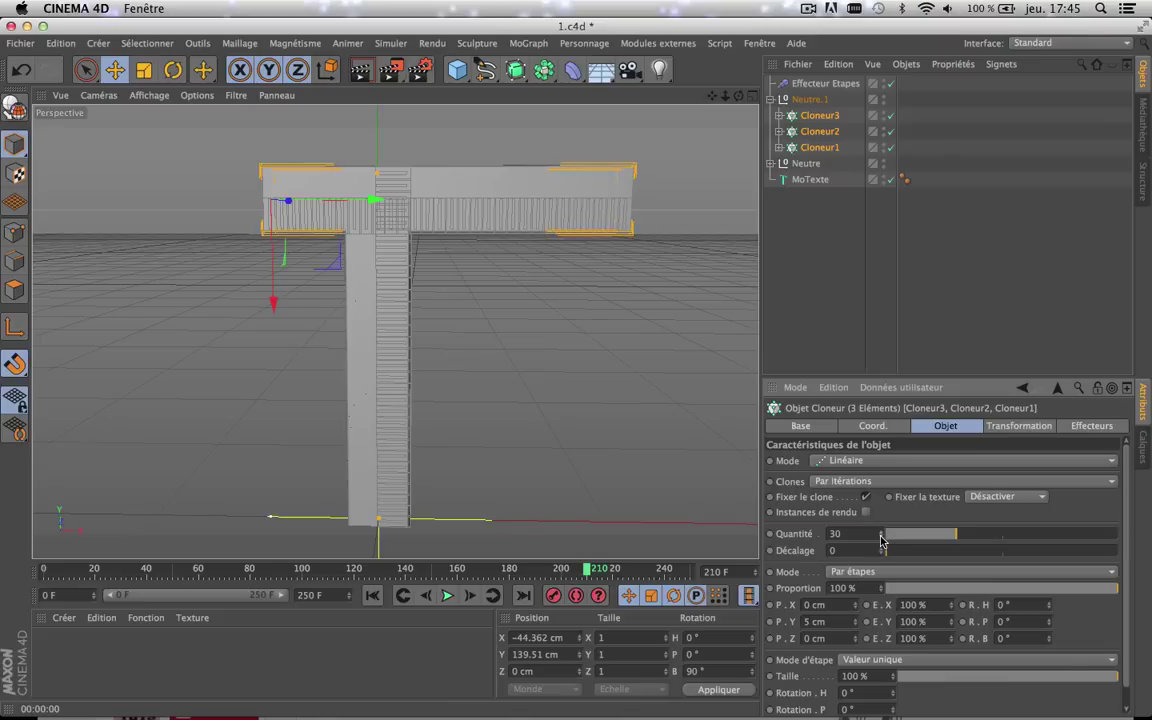
click(881, 540)
click(881, 540)
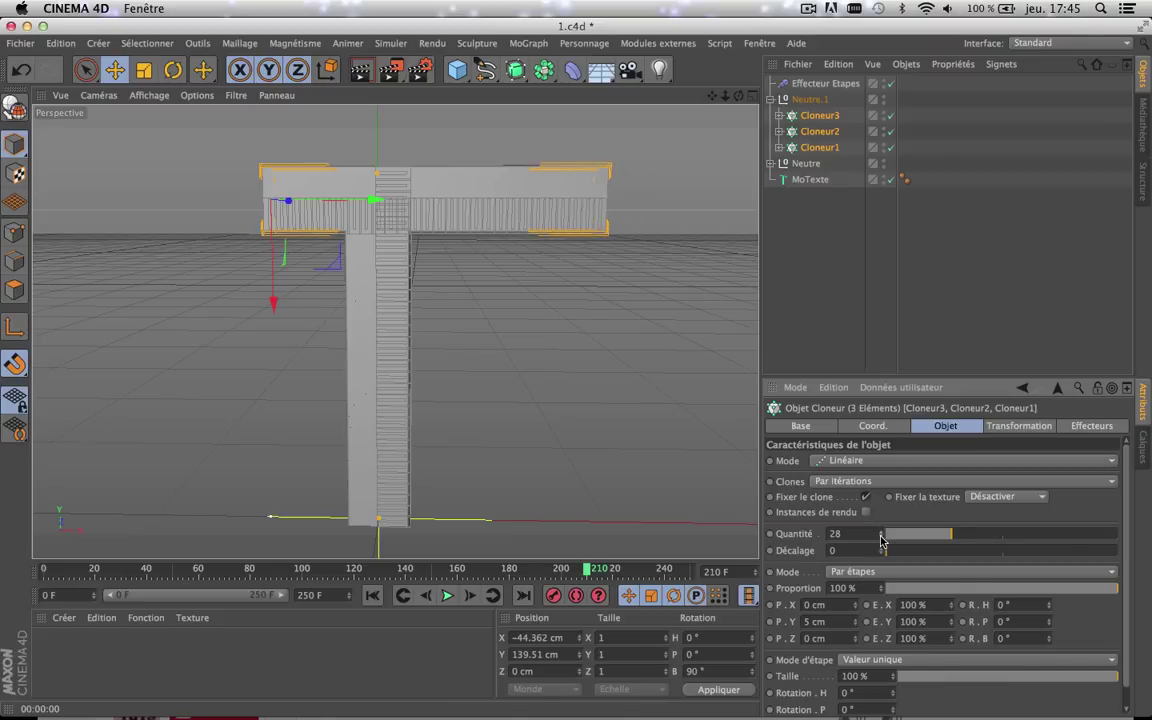
click(881, 540)
click(881, 540)
click(881, 540)
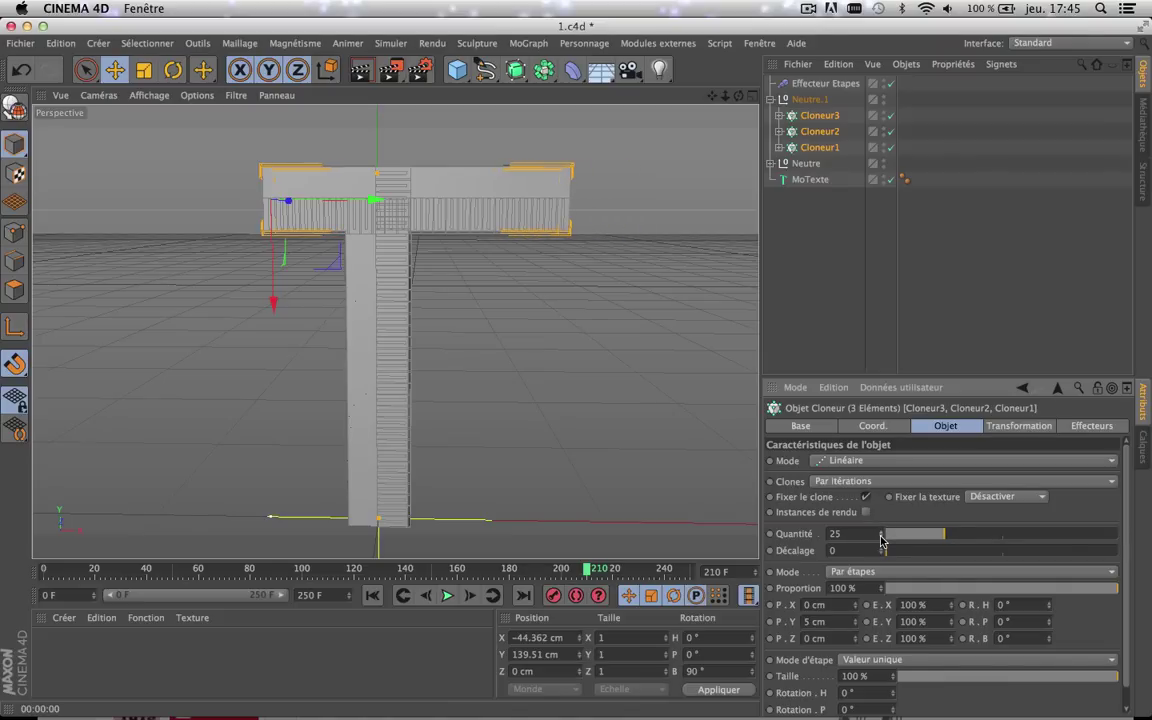
click(881, 540)
click(881, 540)
click(881, 540)
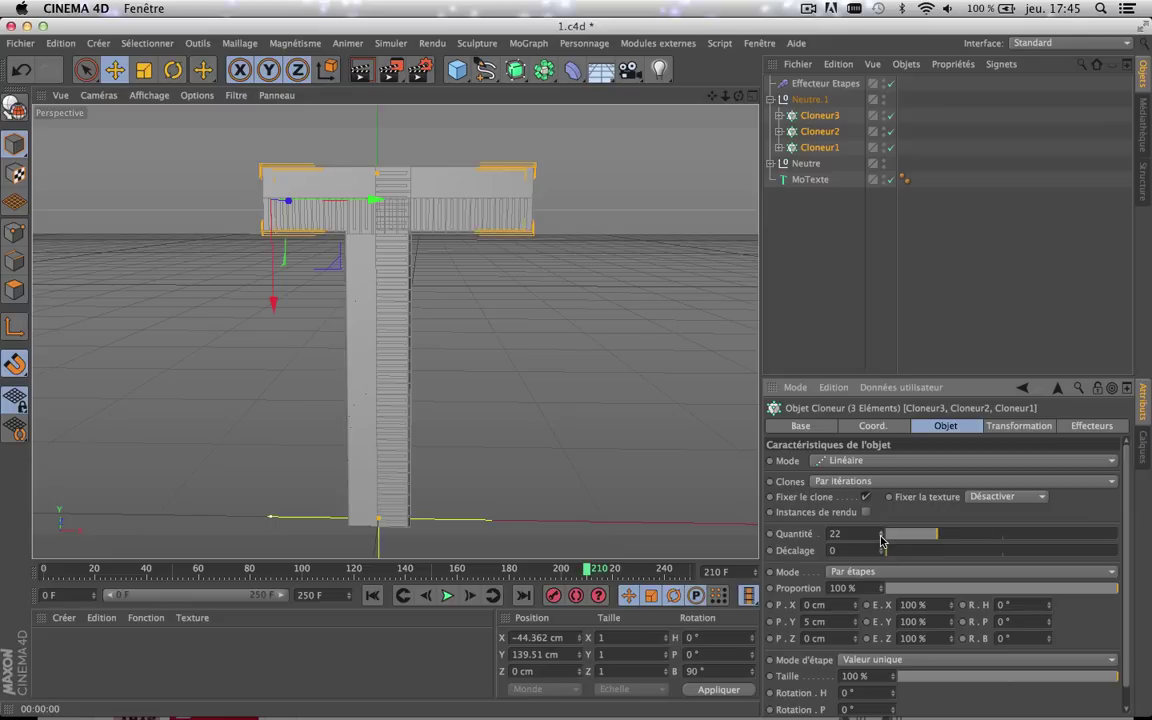
click(881, 540)
click(881, 540)
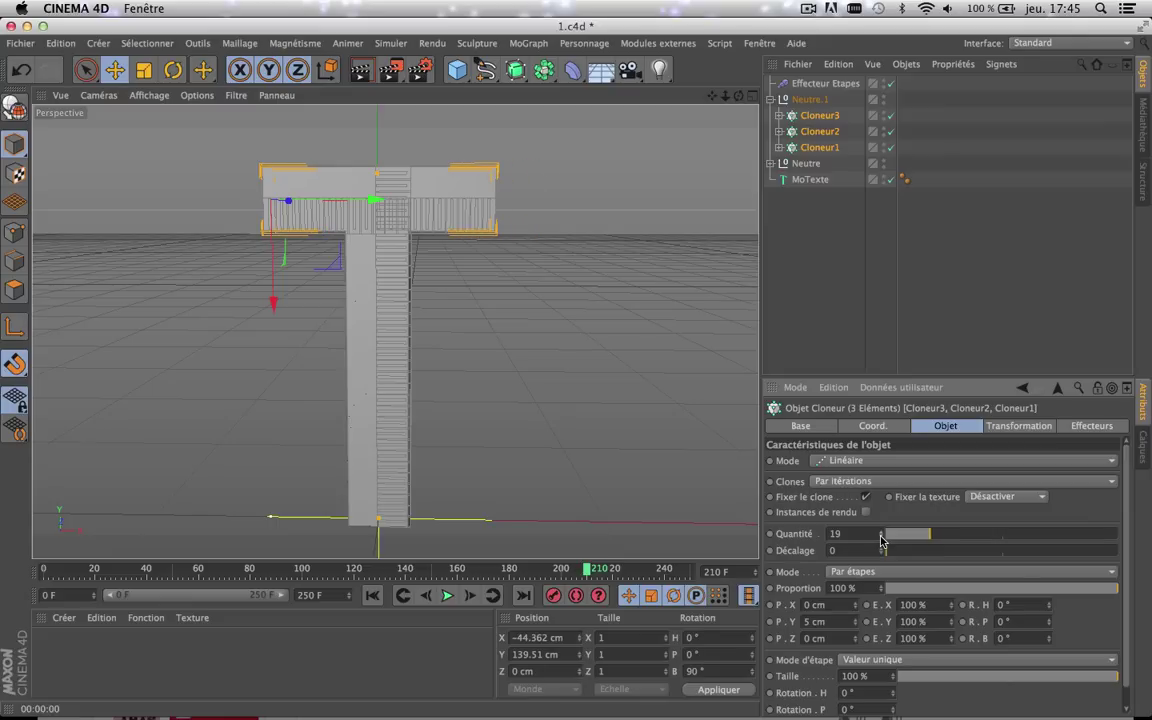
click(881, 540)
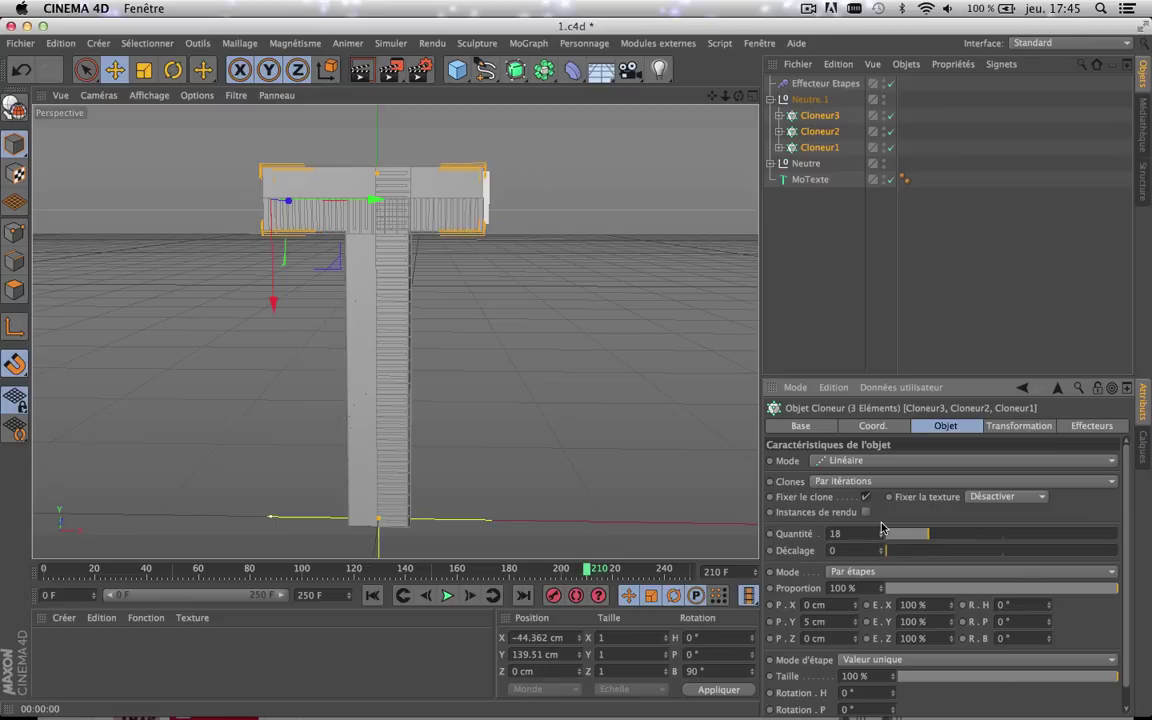
click(881, 530)
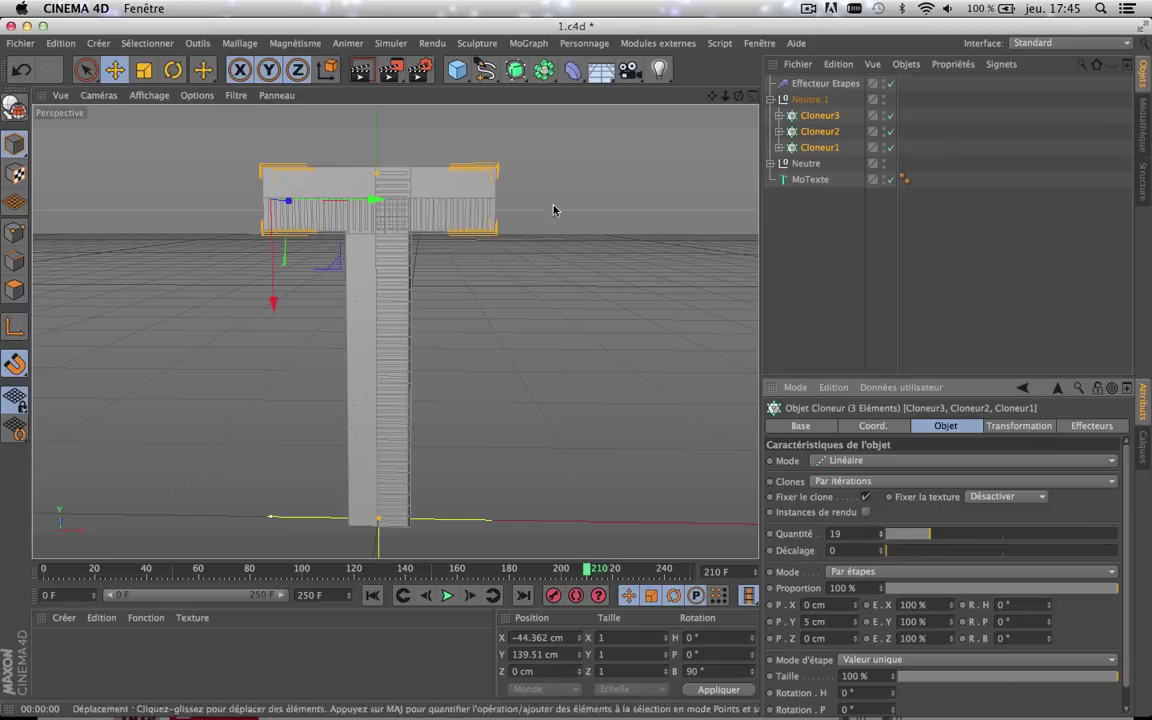
- Move the Neutre.1 group along the crossbar to X -50.771 cm
scroll(288, 152, up, 3)
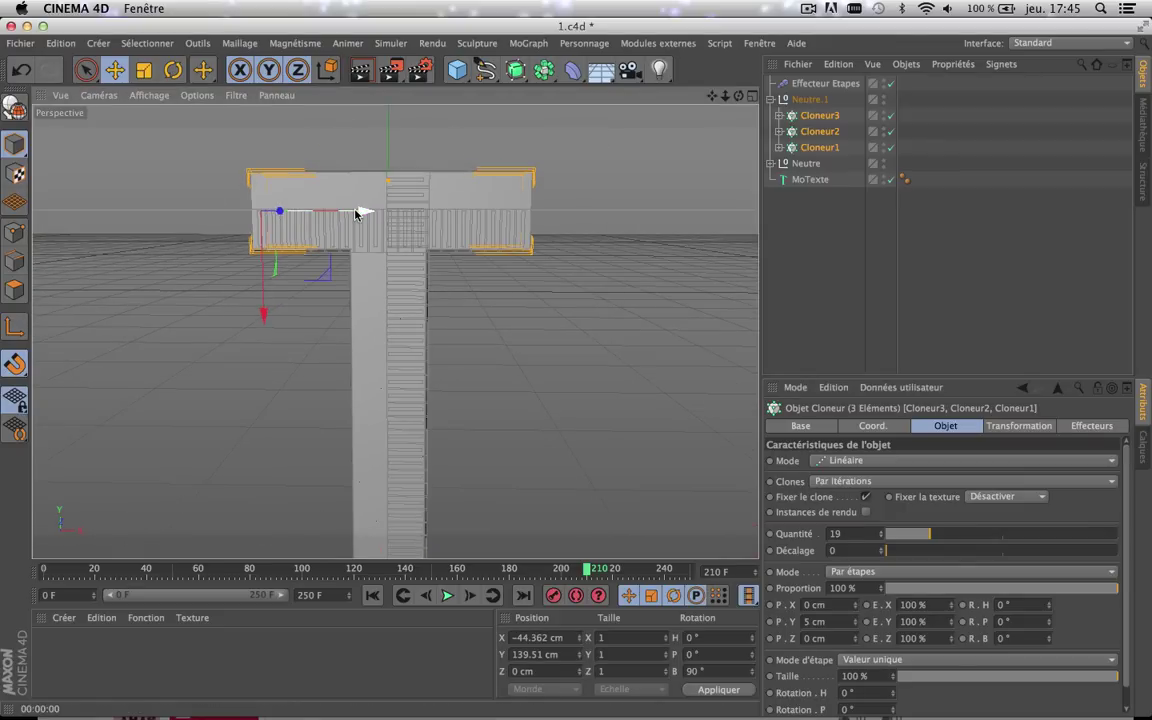
click(771, 99)
click(797, 153)
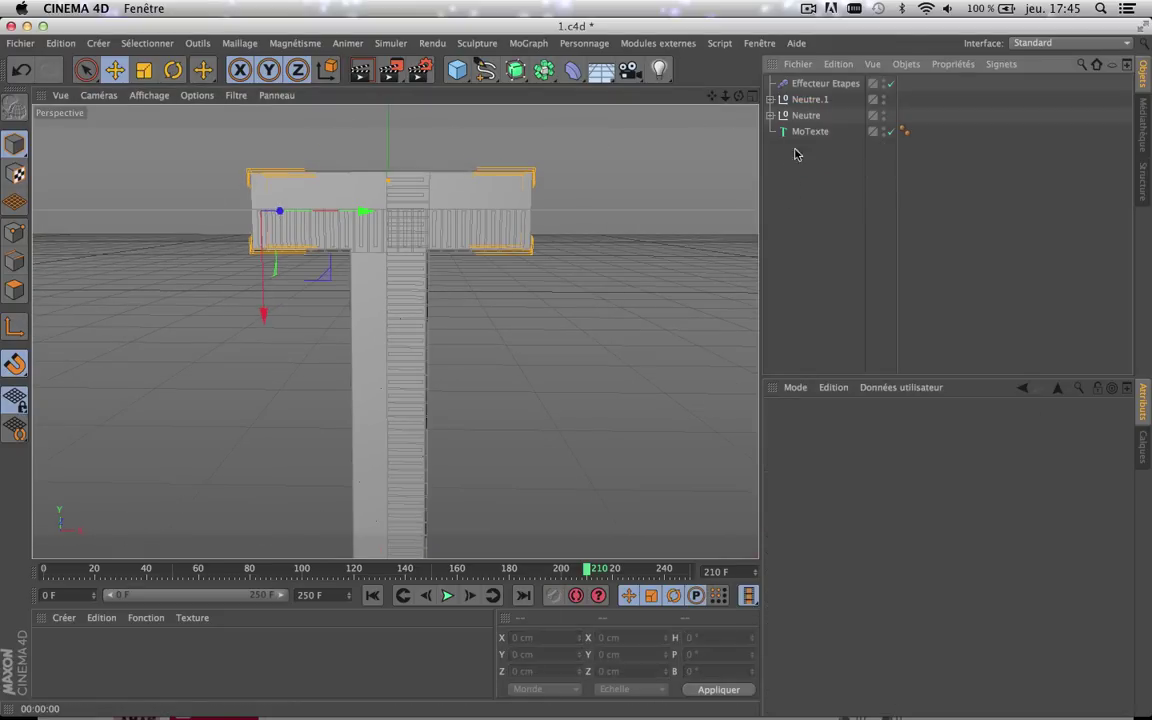
click(809, 99)
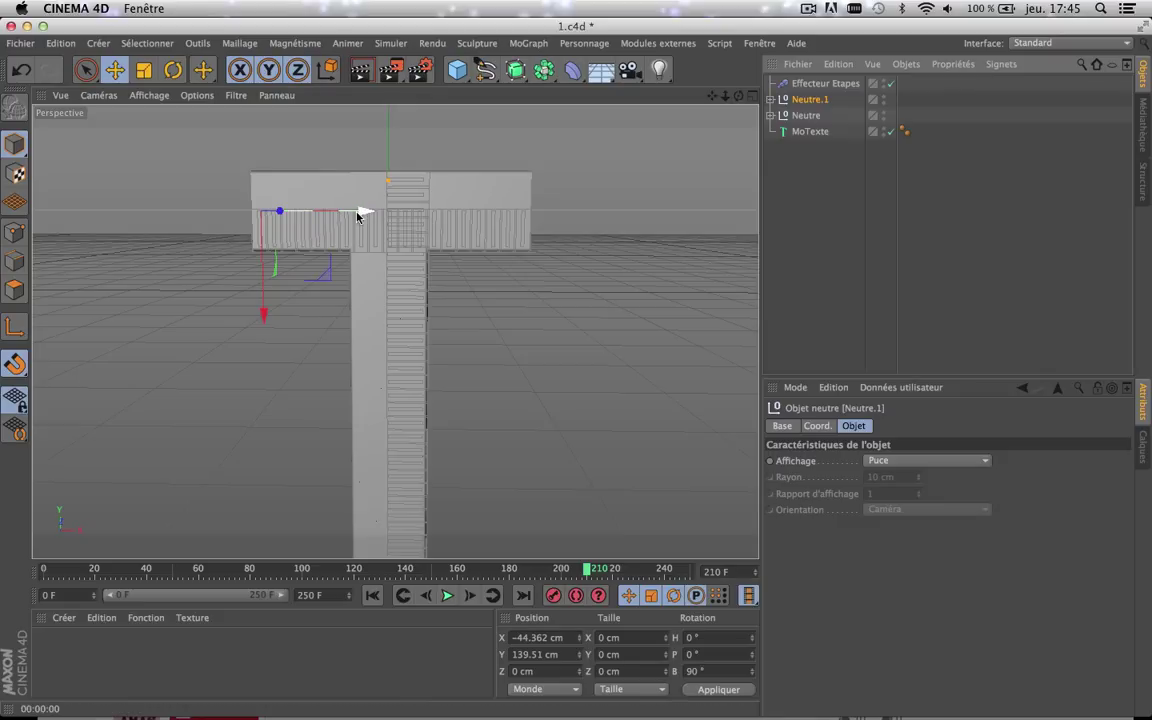
drag(360, 213, 368, 220)
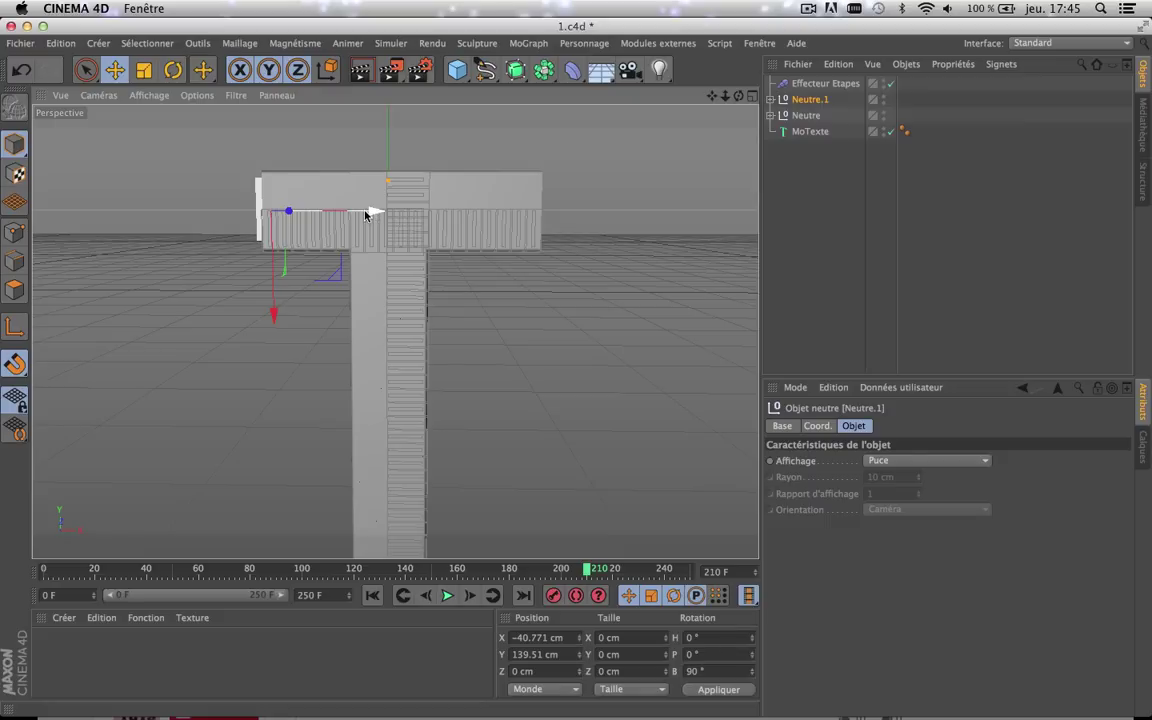
drag(366, 214, 355, 214)
key(super+z)
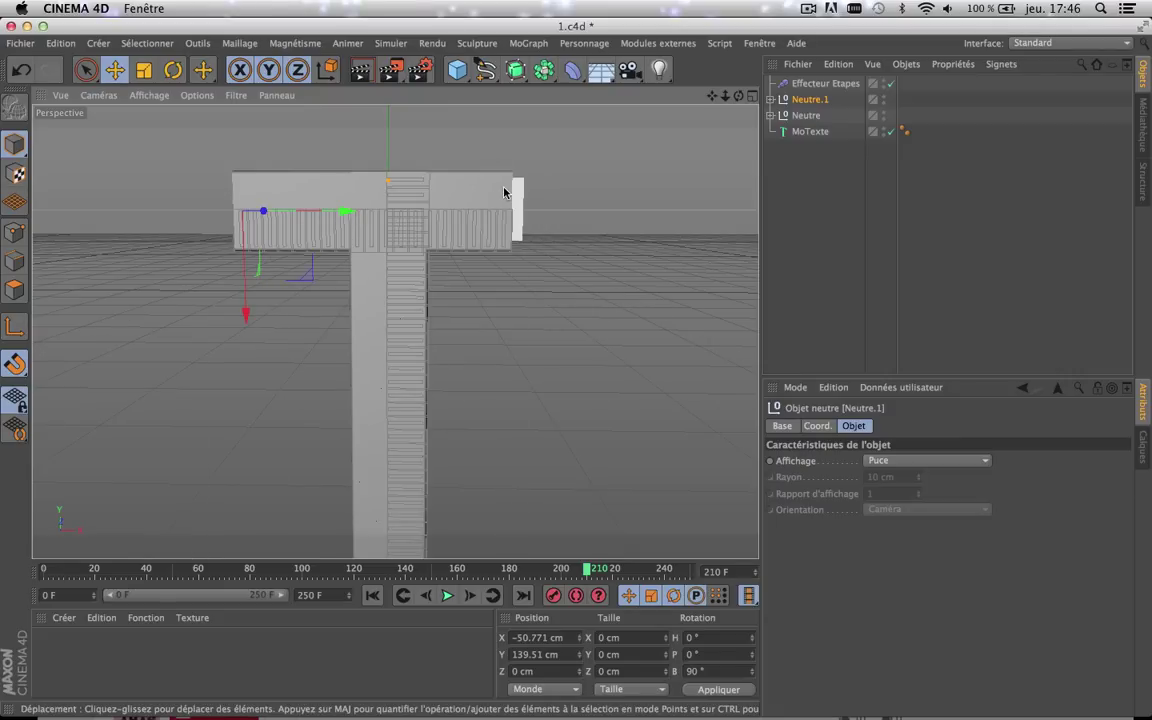
- Increase the clone quantity of the three cloners in the Neutre.1 group to 21
click(774, 99)
click(815, 115)
shift+click(815, 147)
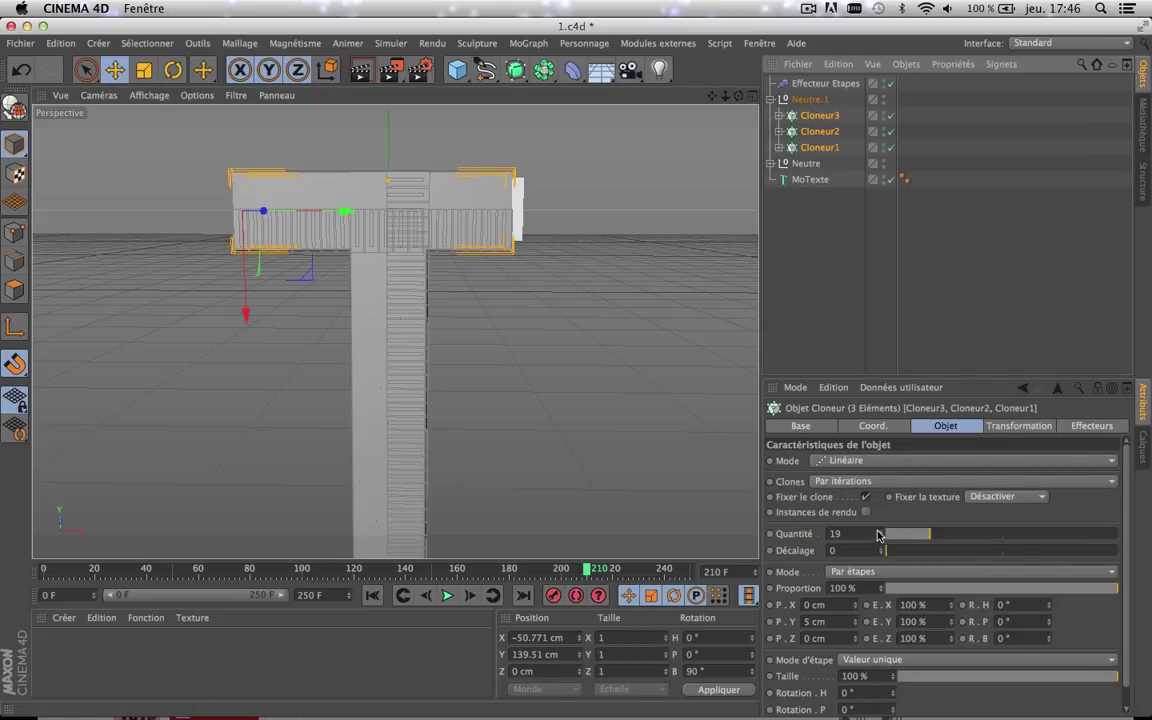
click(880, 531)
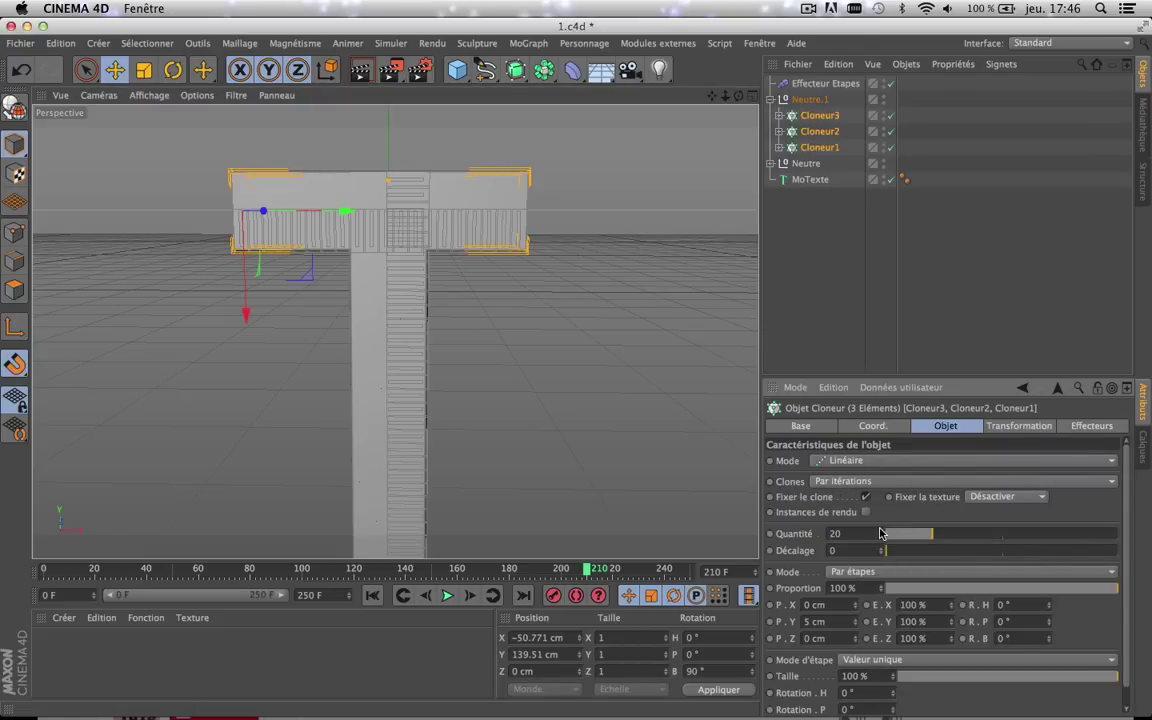
click(880, 531)
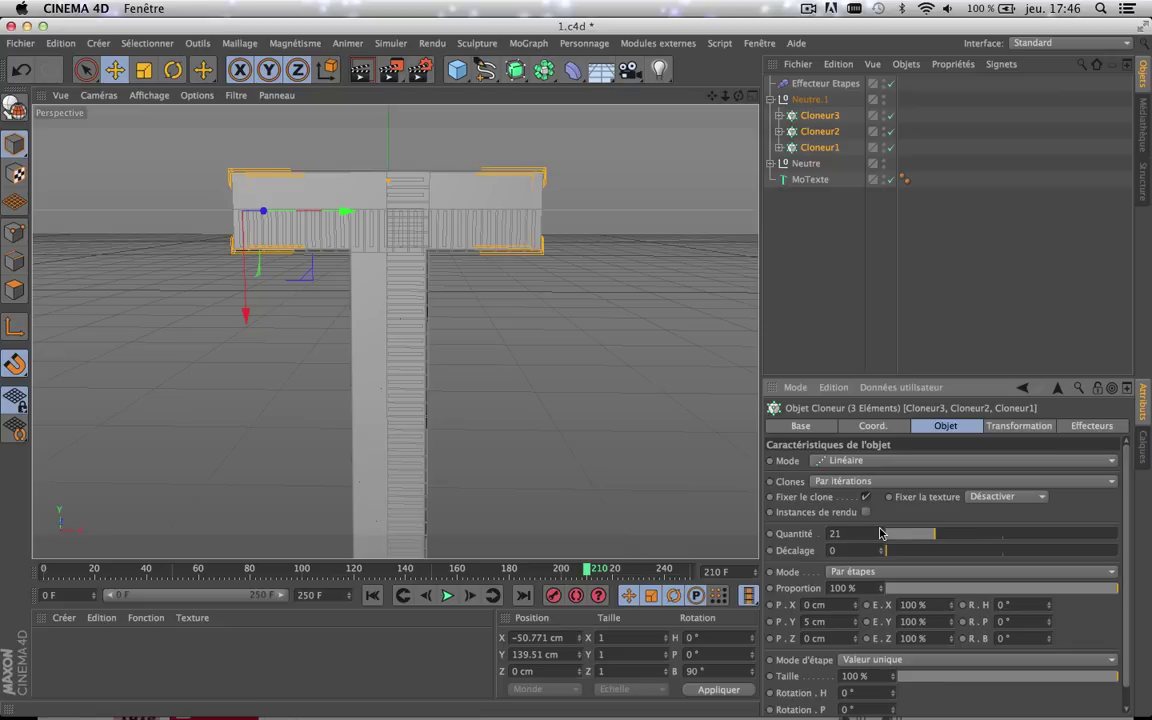
- Compare the crossbar shells with the letter in the top view and set the three cloners' quantity to 20
middle_click(675, 161)
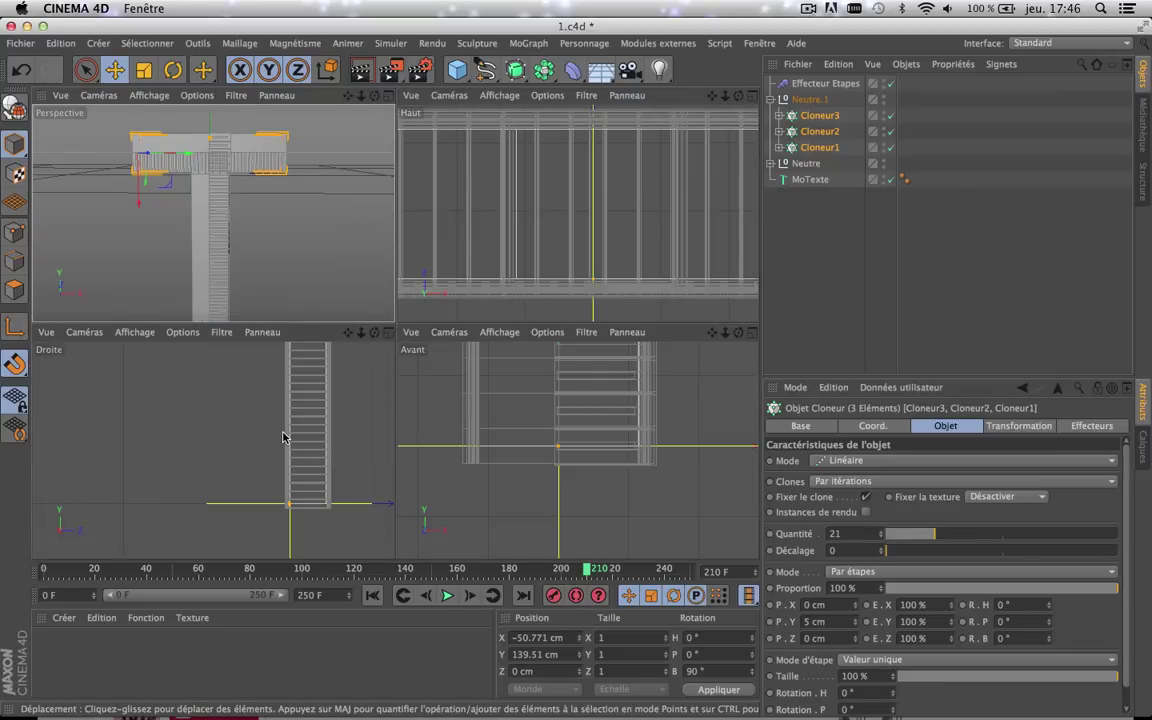
scroll(283, 434, down, 4)
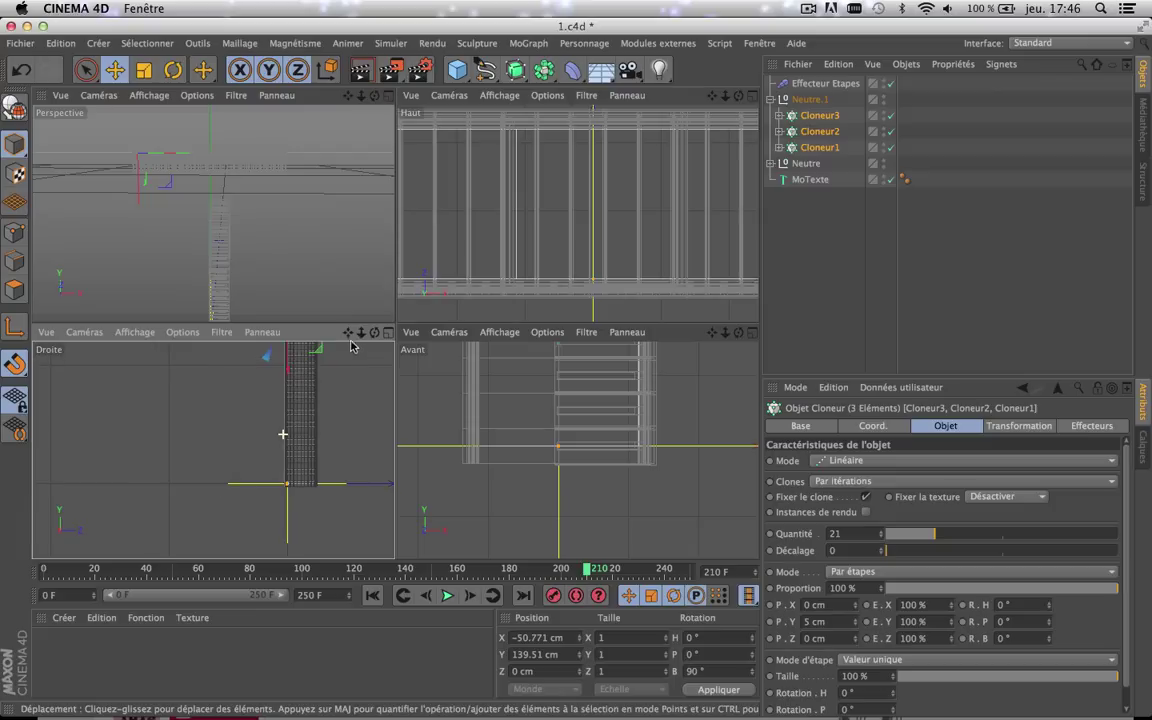
drag(350, 337, 322, 385)
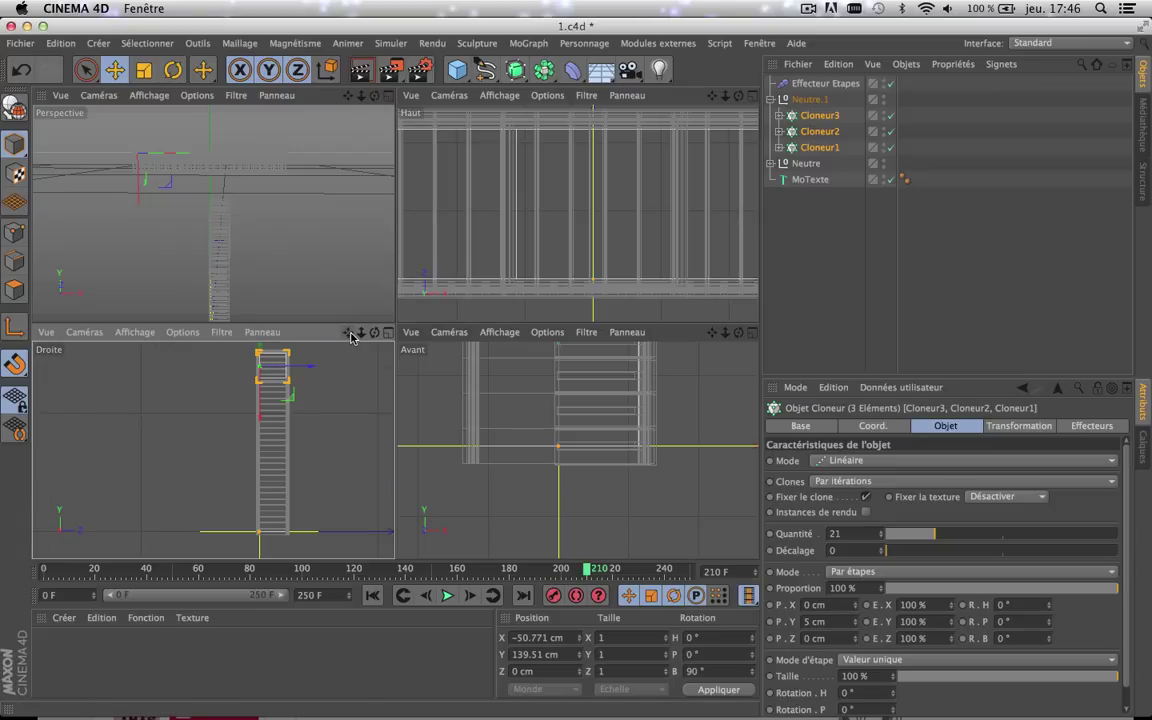
click(753, 96)
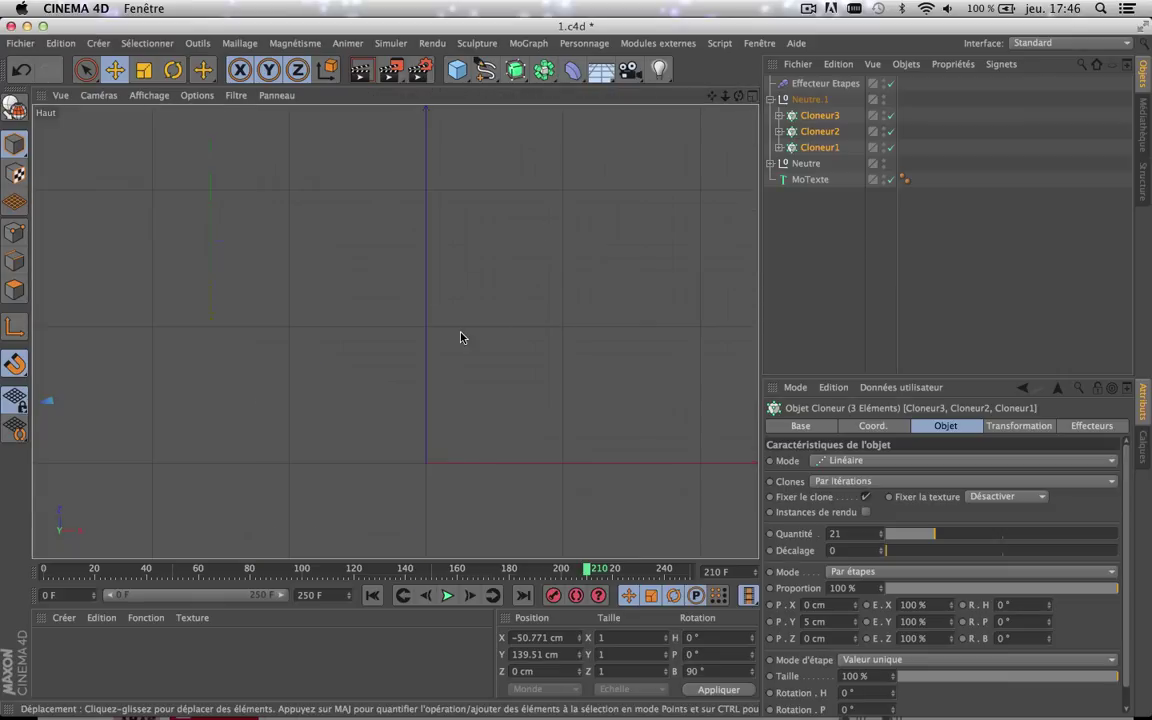
scroll(460, 337, down, 5)
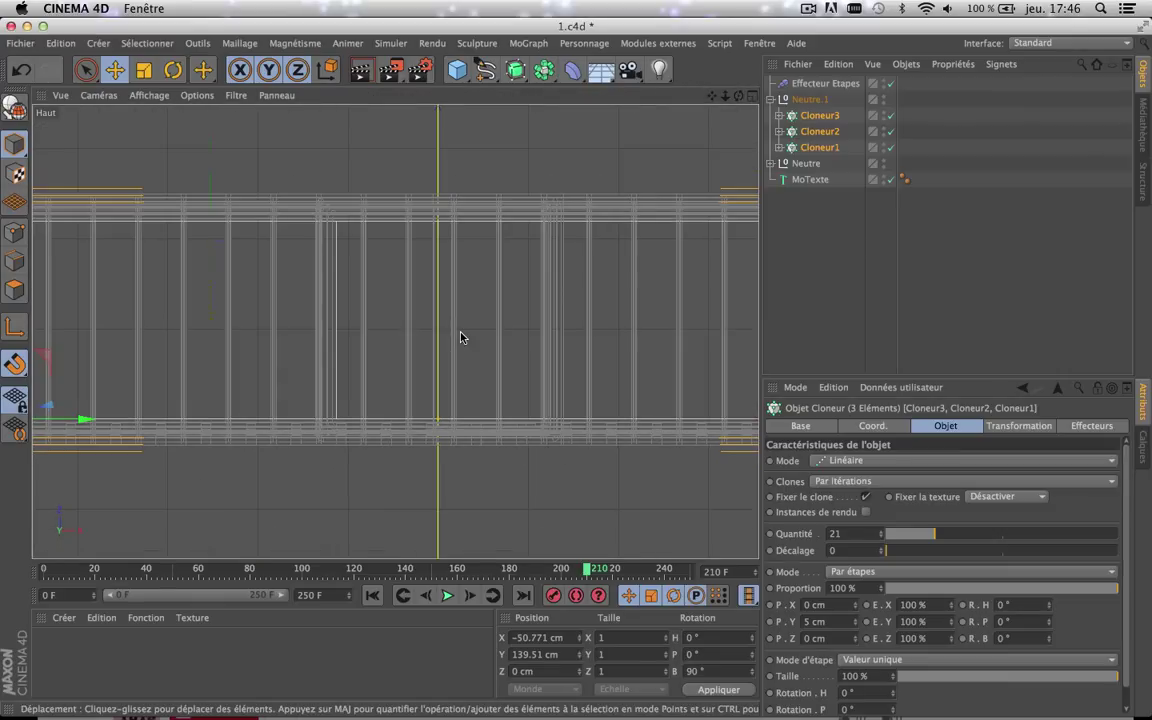
scroll(460, 337, down, 2)
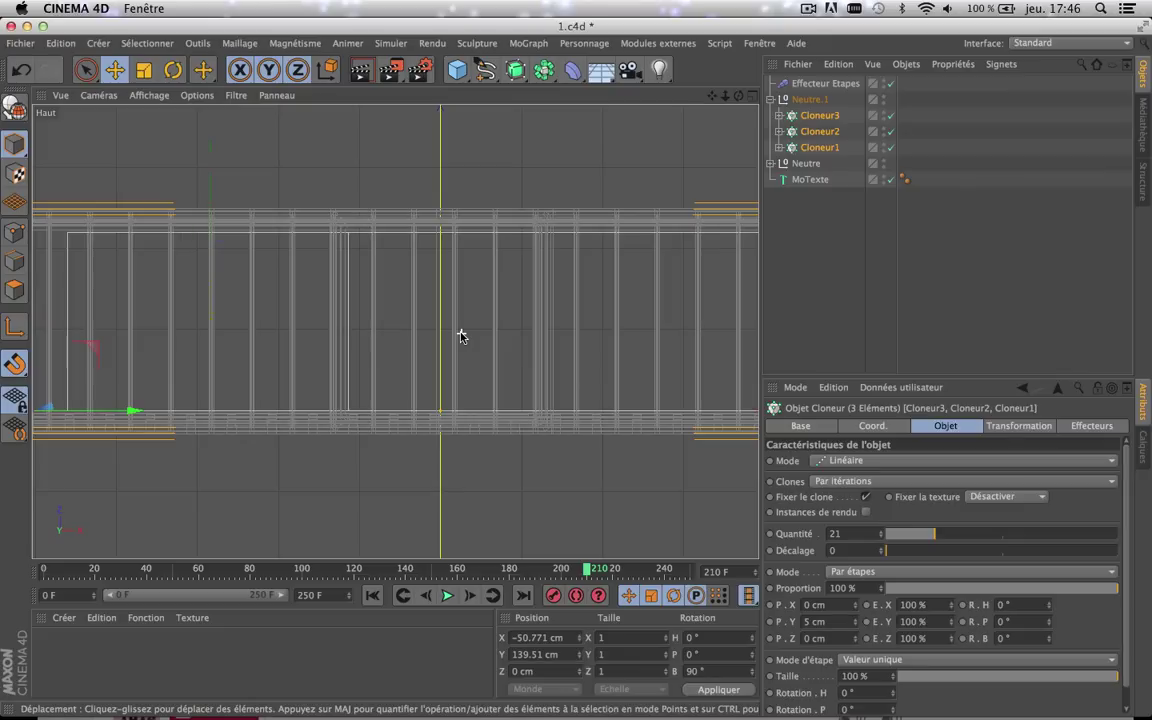
scroll(460, 337, down, 4)
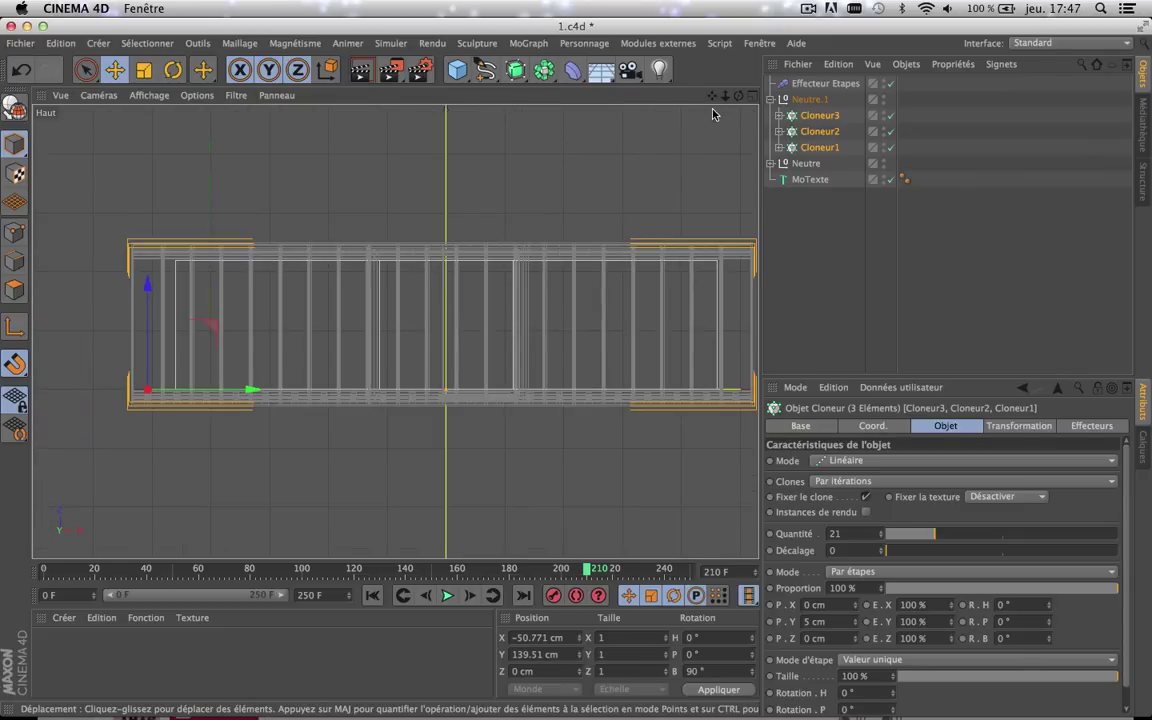
drag(711, 96, 699, 96)
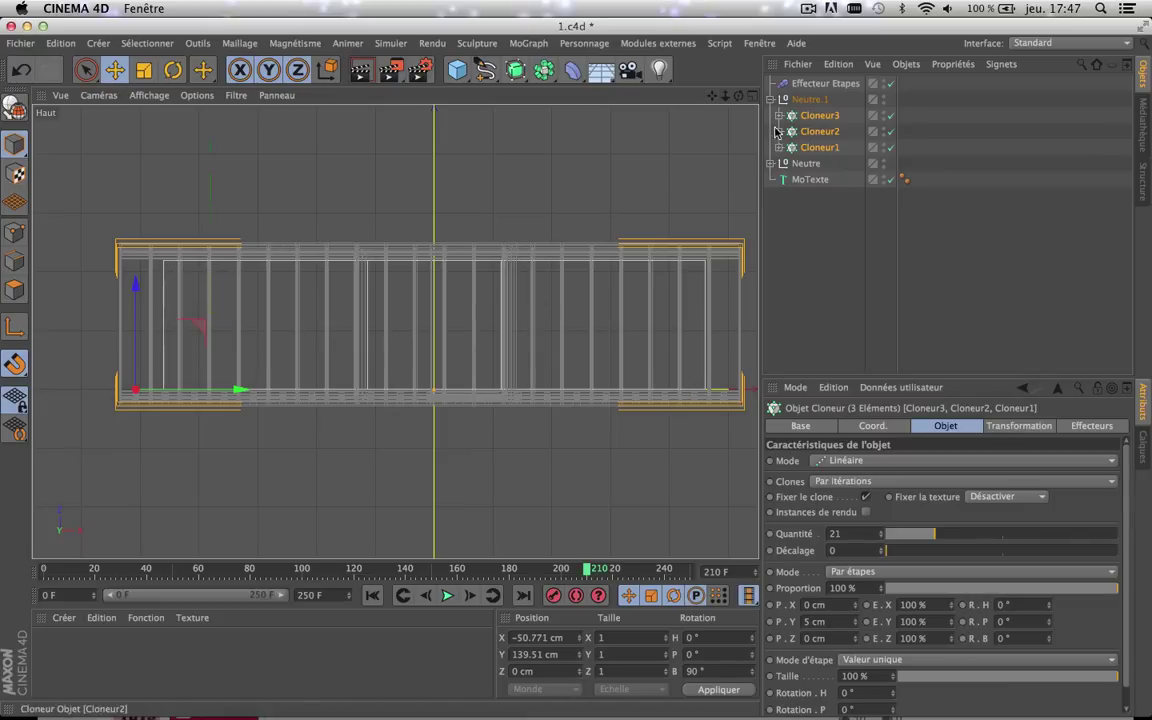
click(881, 538)
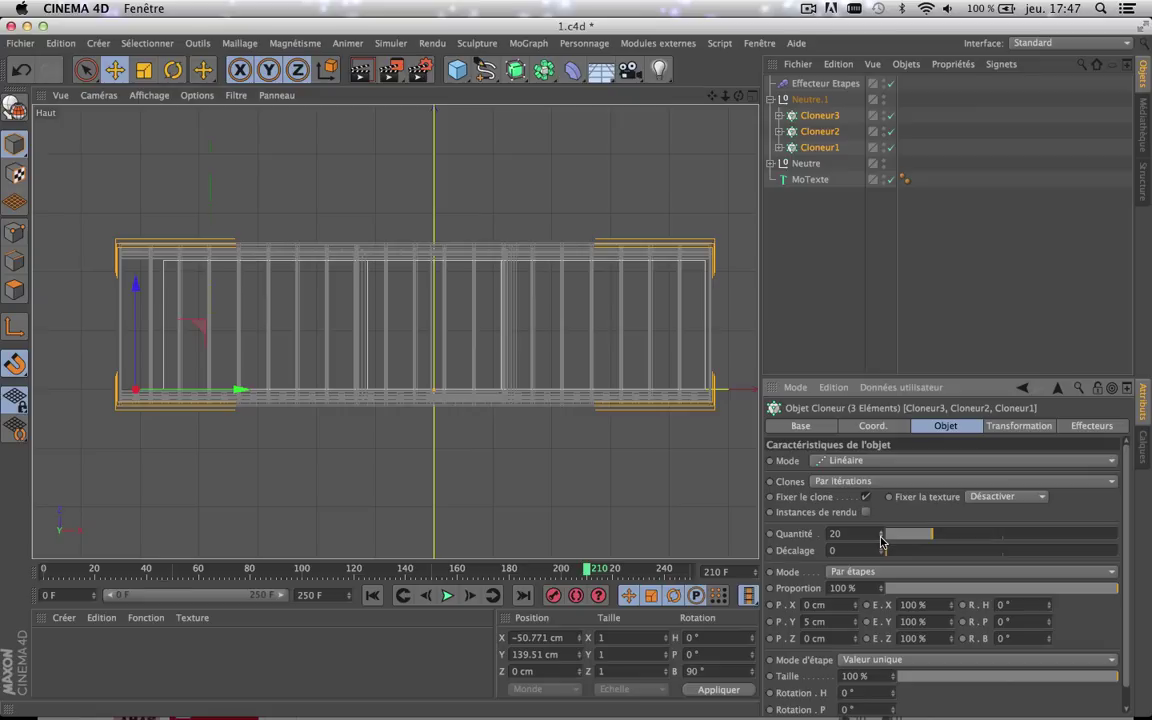
- Center the Neutre.1 group over the T's crossbar in the top view by setting its X position to -47.5 cm
click(809, 99)
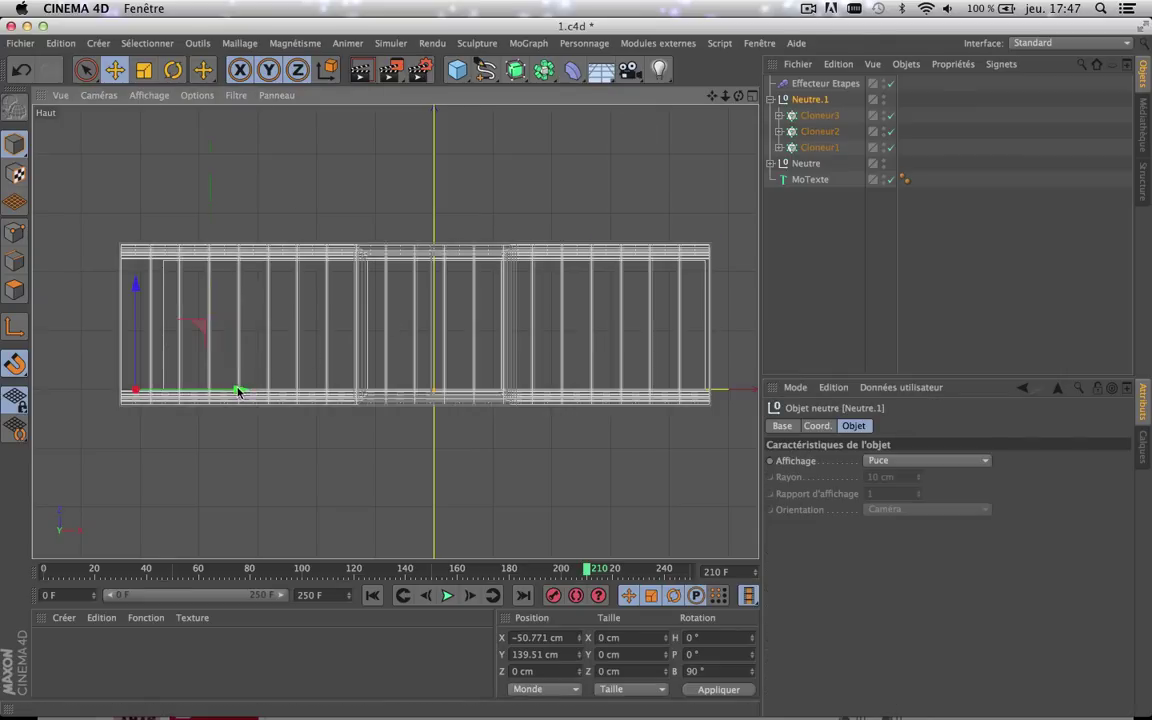
drag(239, 391, 256, 393)
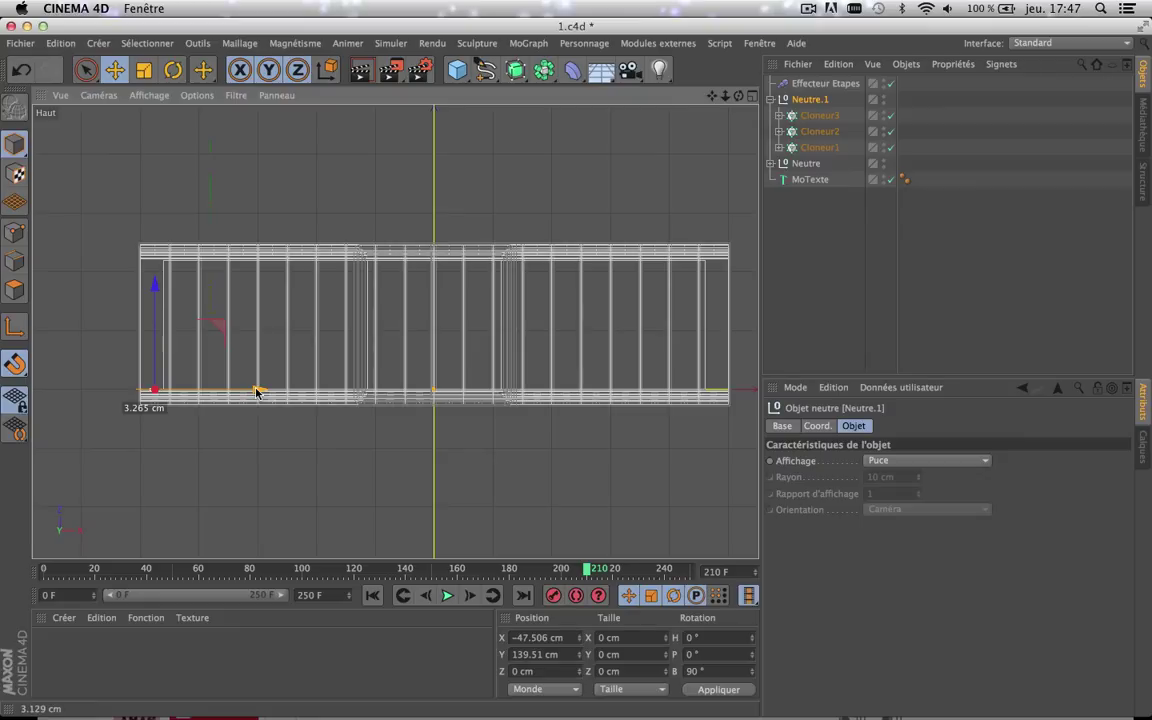
drag(256, 393, 254, 392)
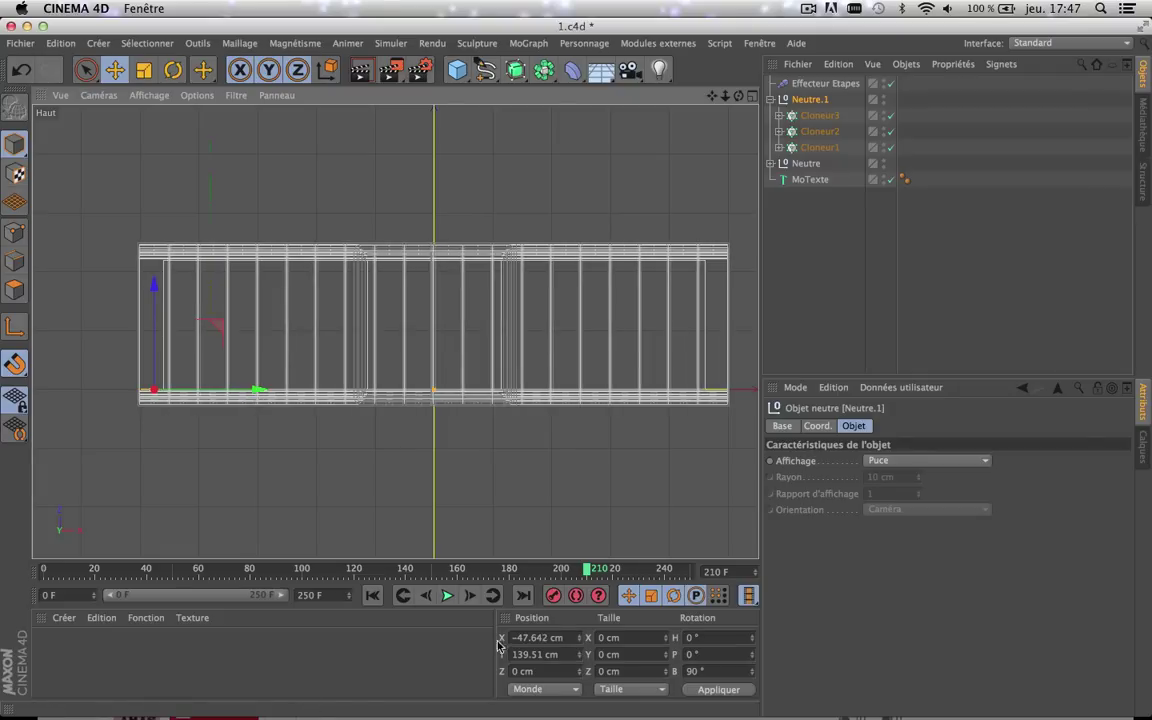
click(539, 637)
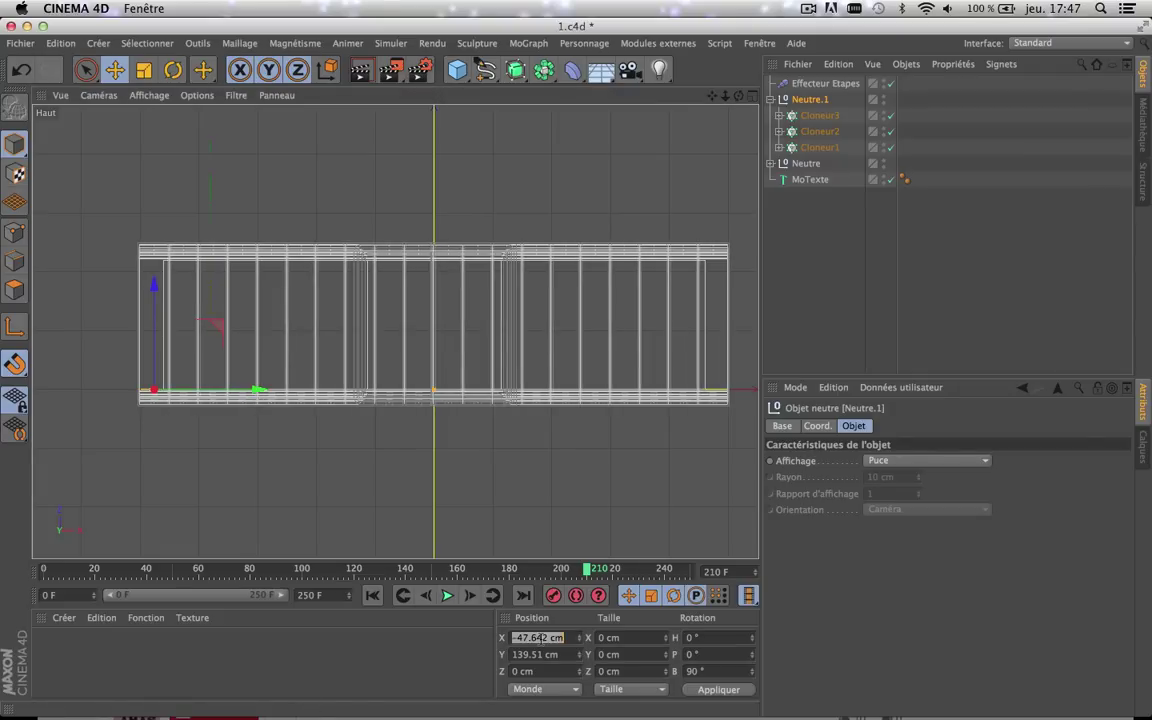
text(-47.5)
click(719, 689)
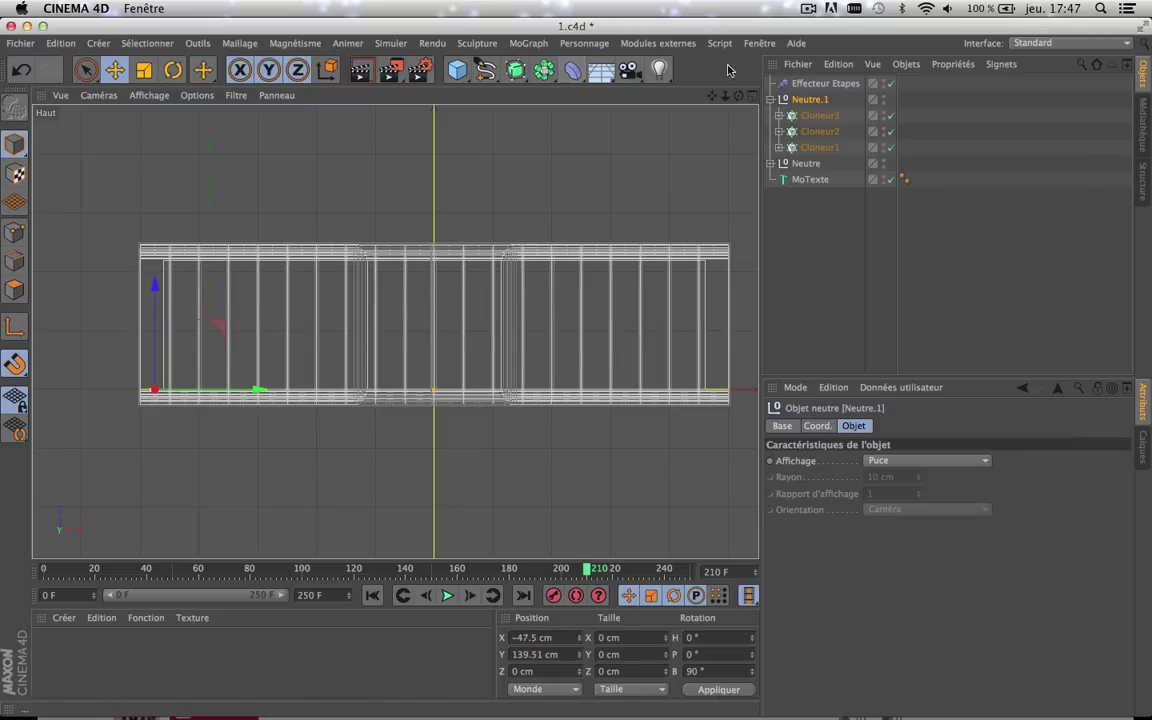
- Examine the base of the T's stem and its shells in the front view, with the timeline at frame 102
click(754, 95)
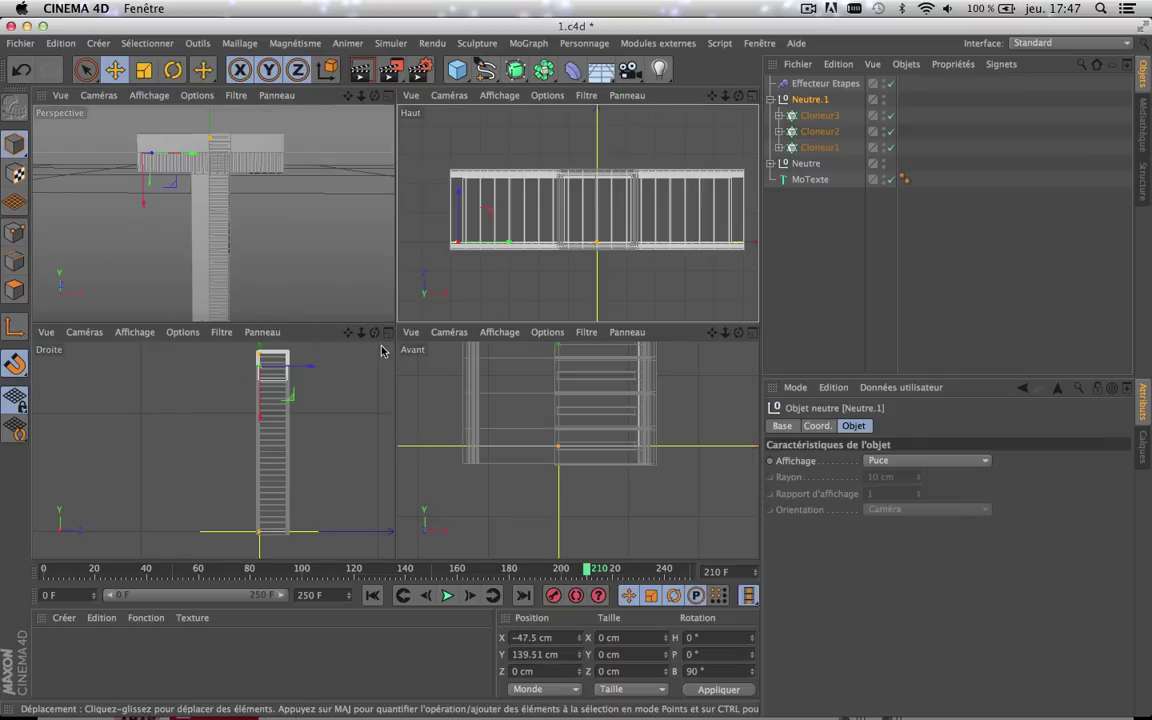
click(754, 332)
scroll(582, 428, down, 5)
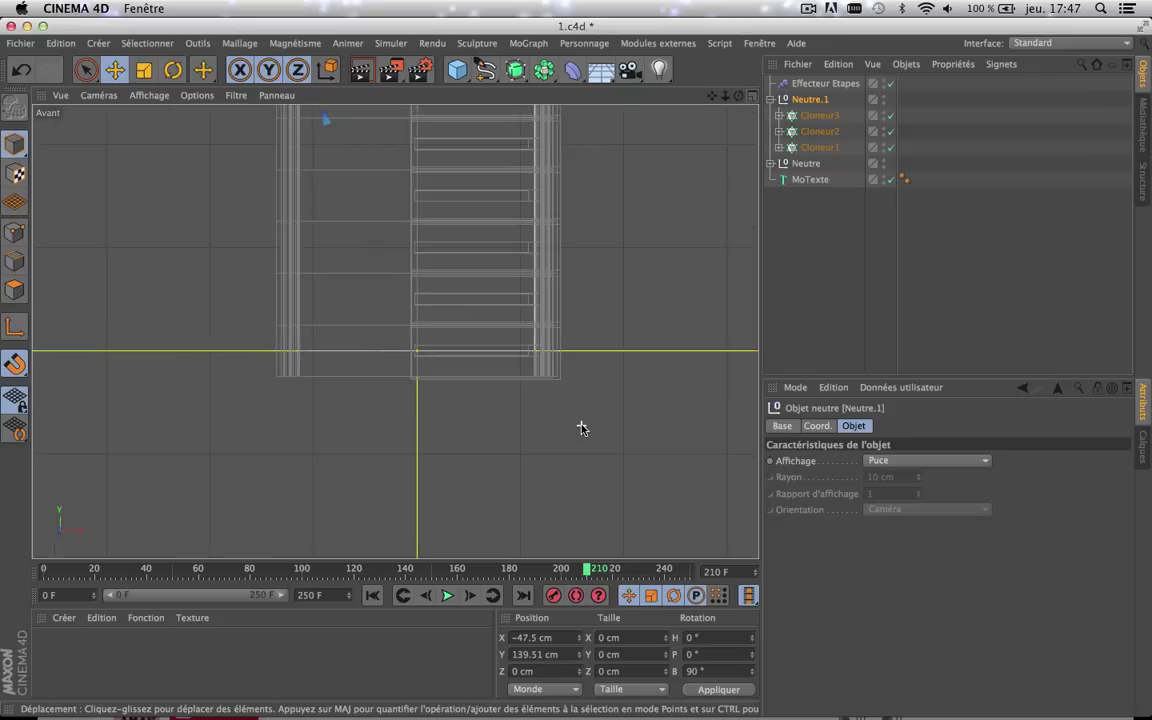
scroll(530, 382, up, 5)
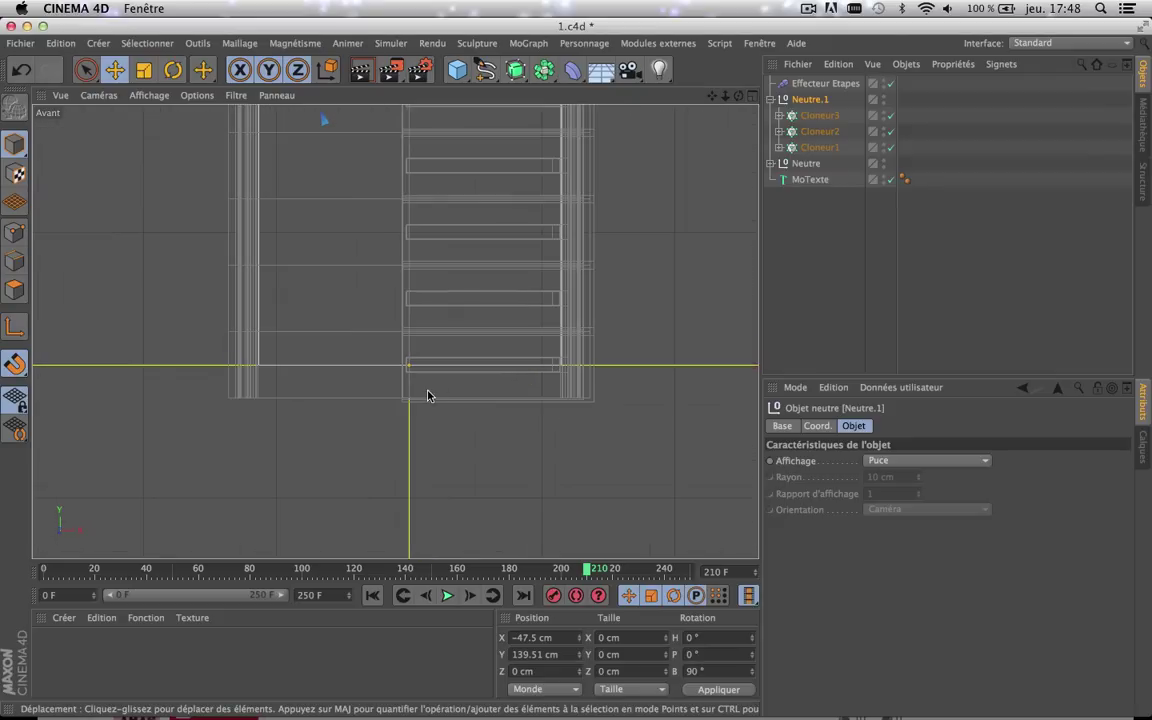
scroll(427, 395, up, 5)
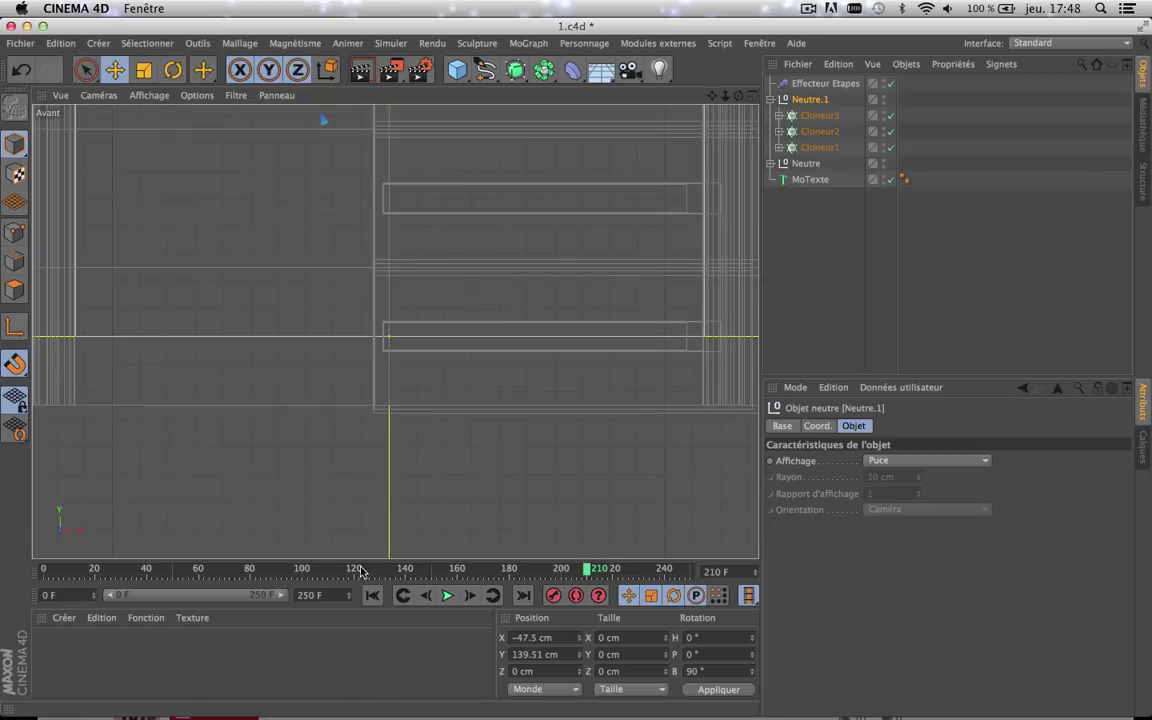
drag(368, 572, 306, 575)
scroll(371, 455, down, 4)
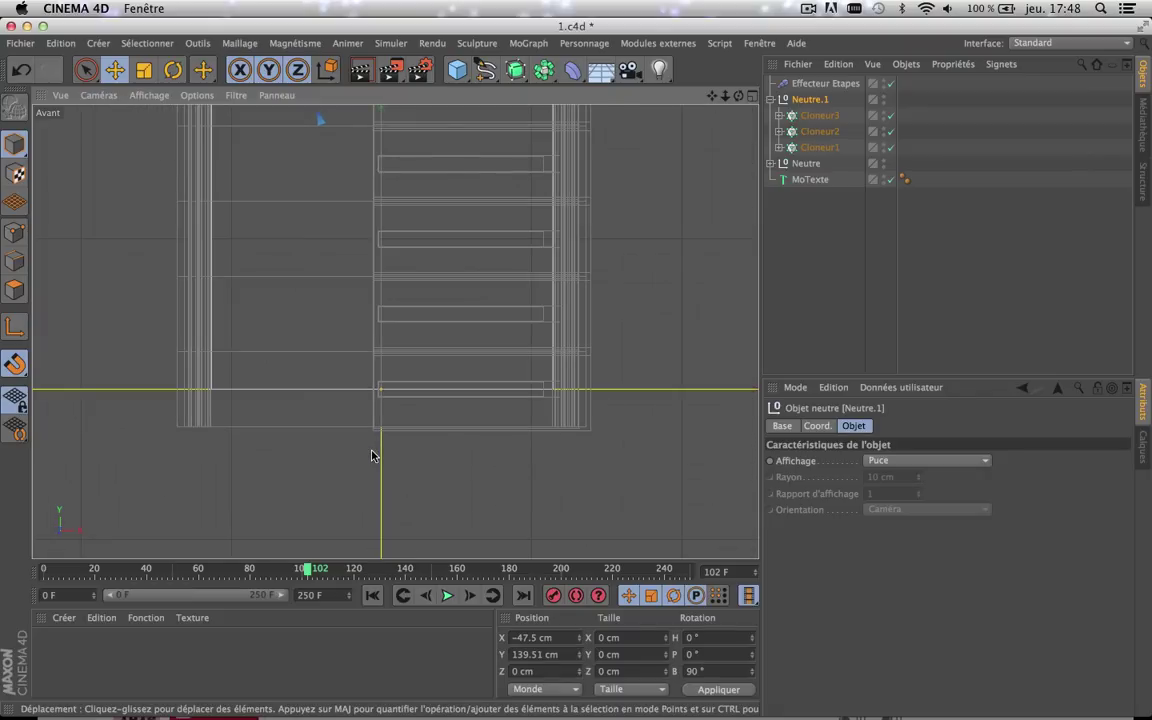
- Examine the base and underside of the T's vertical column in the front and perspective views
scroll(371, 455, down, 3)
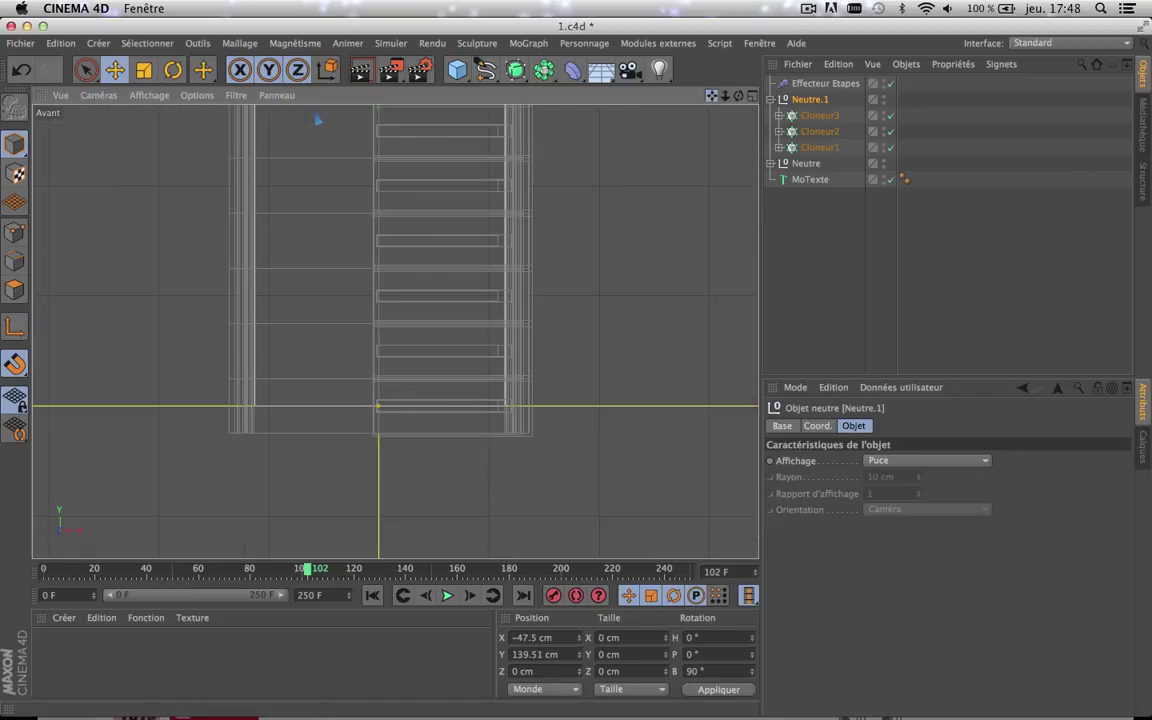
scroll(395, 331, up, 4)
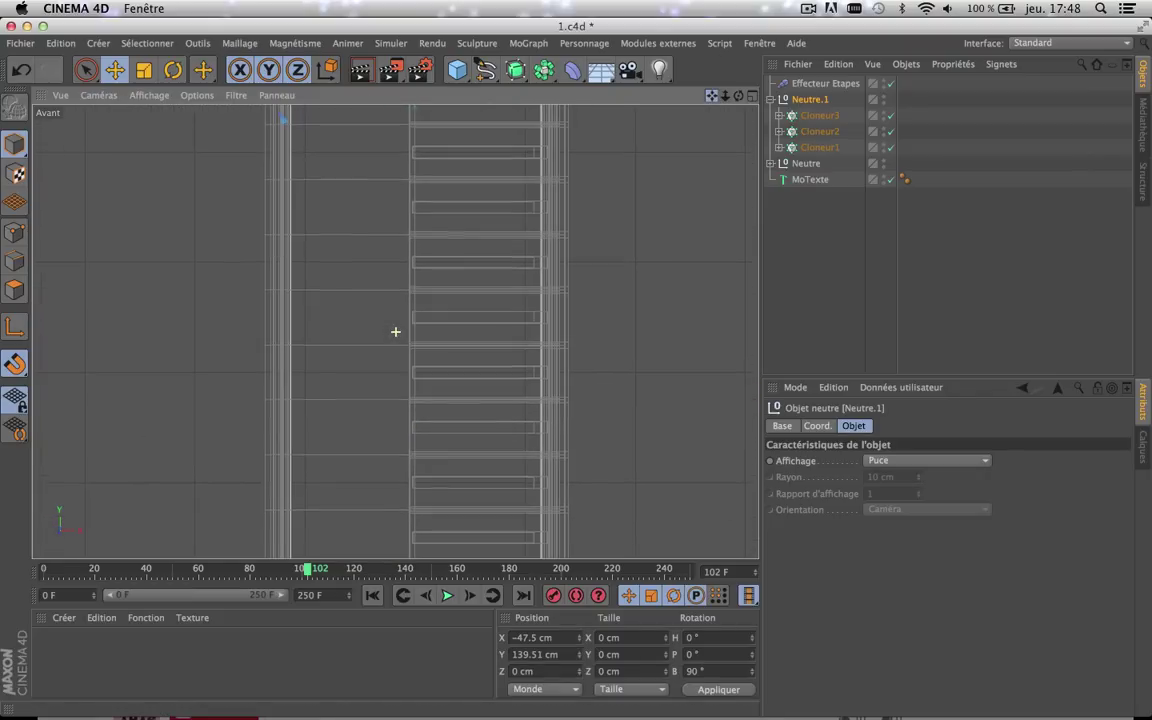
drag(712, 96, 725, 698)
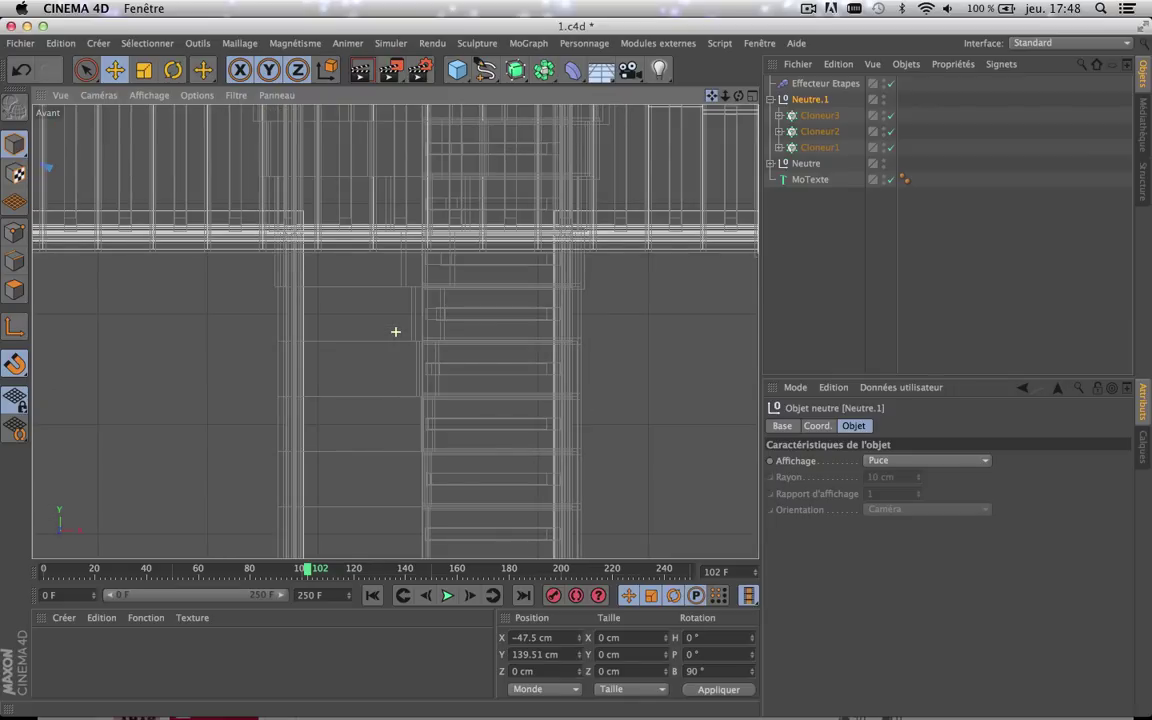
click(752, 97)
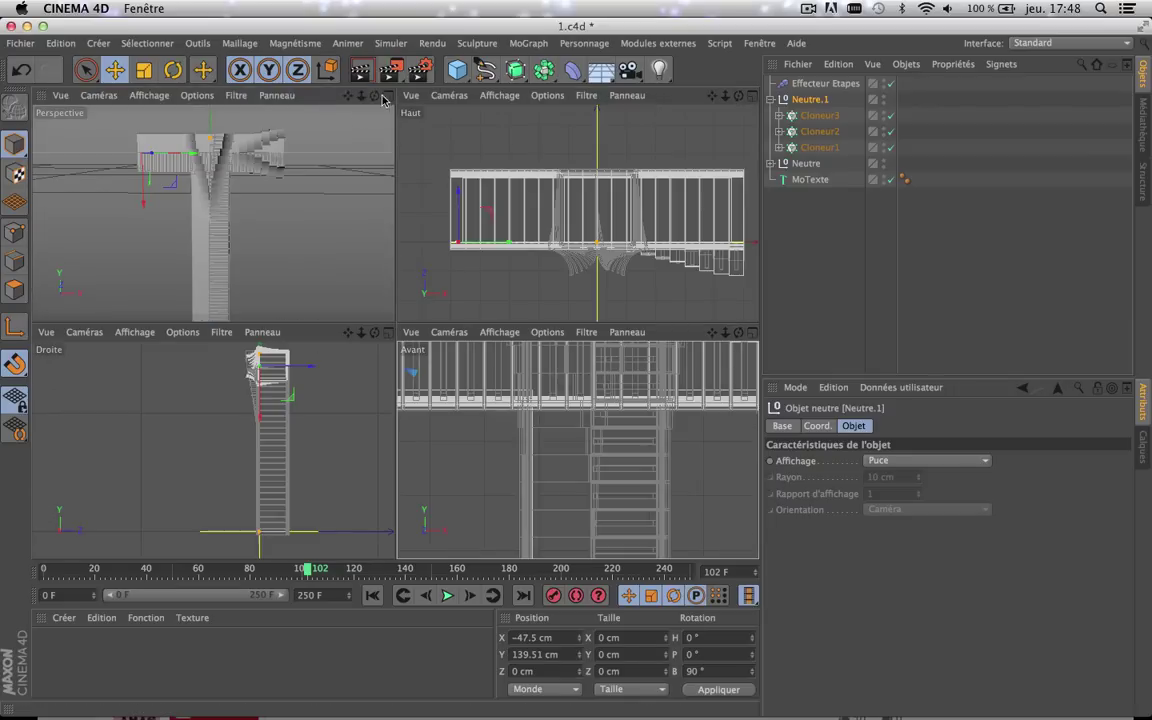
click(385, 96)
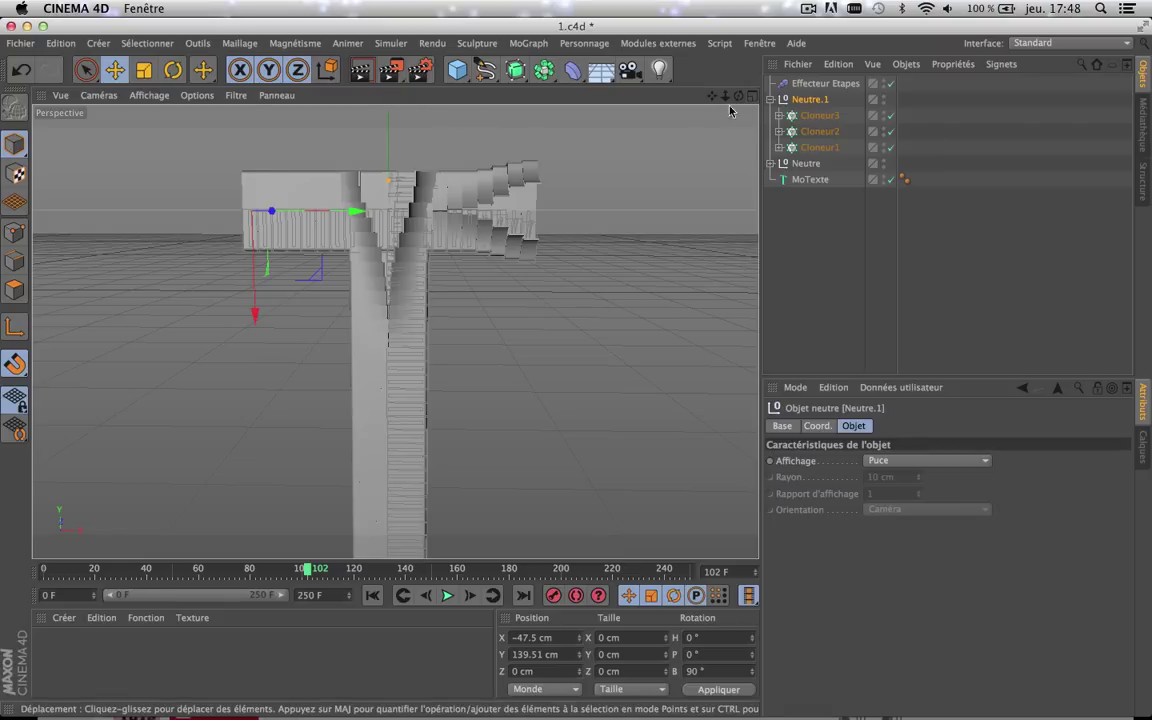
drag(712, 96, 714, 1)
scroll(403, 249, up, 5)
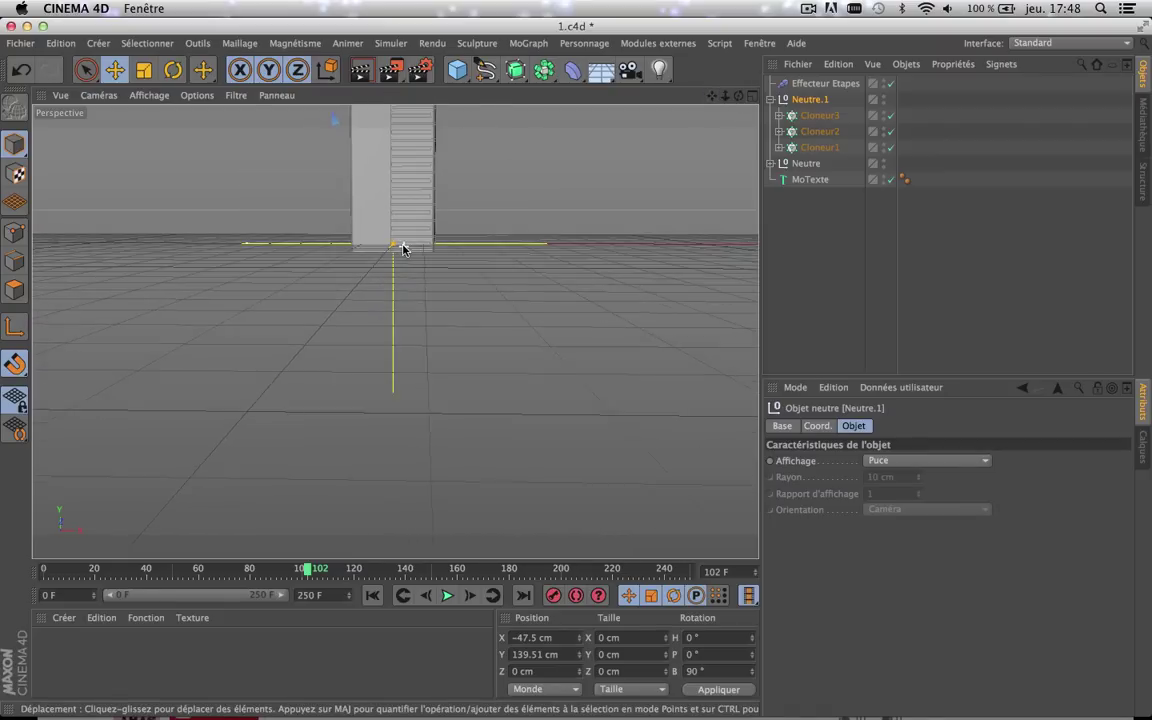
scroll(403, 249, up, 4)
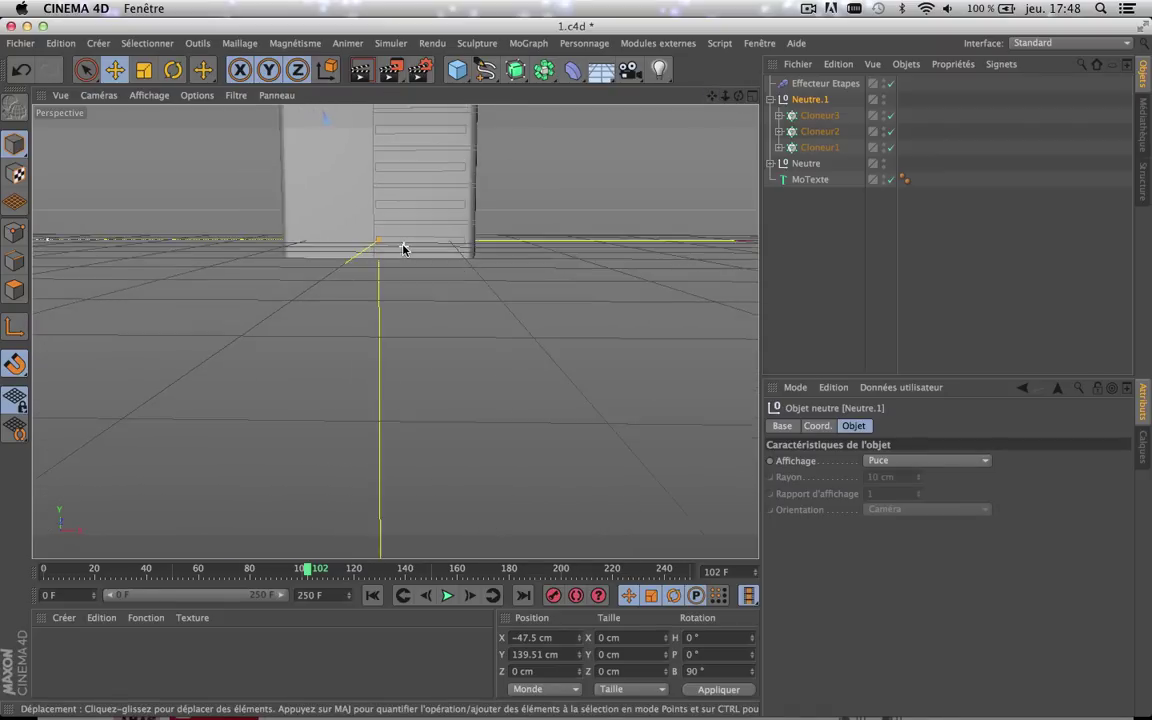
scroll(335, 328, up, 4)
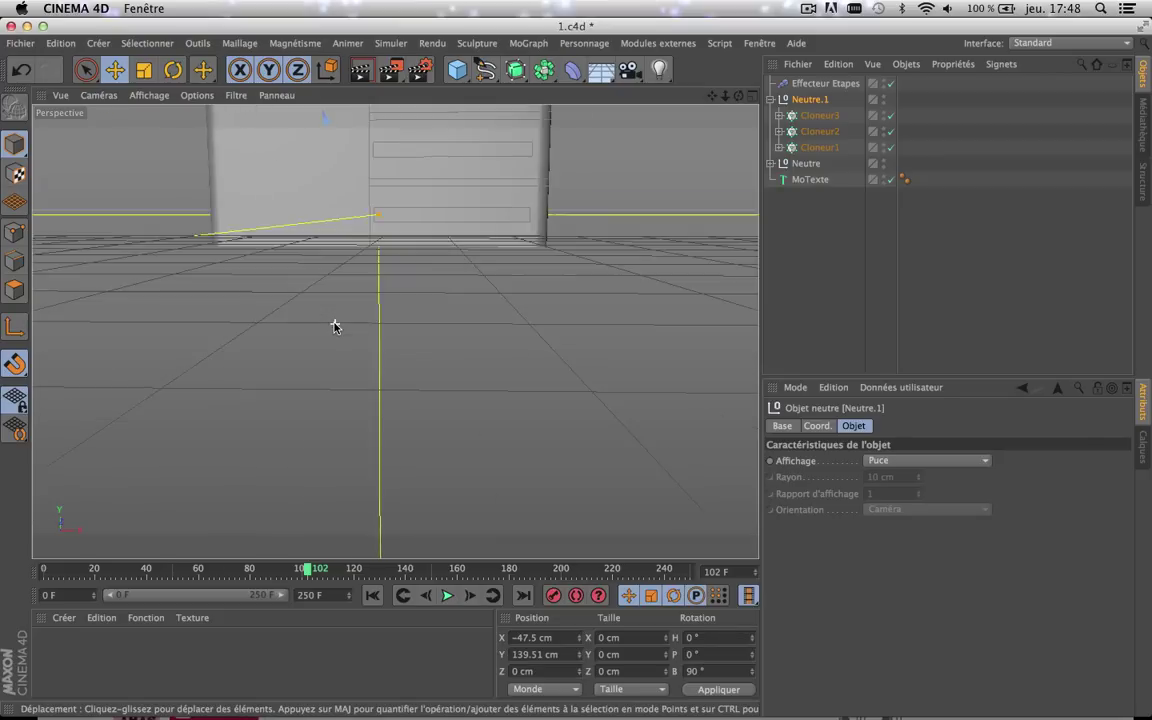
scroll(468, 200, up, 3)
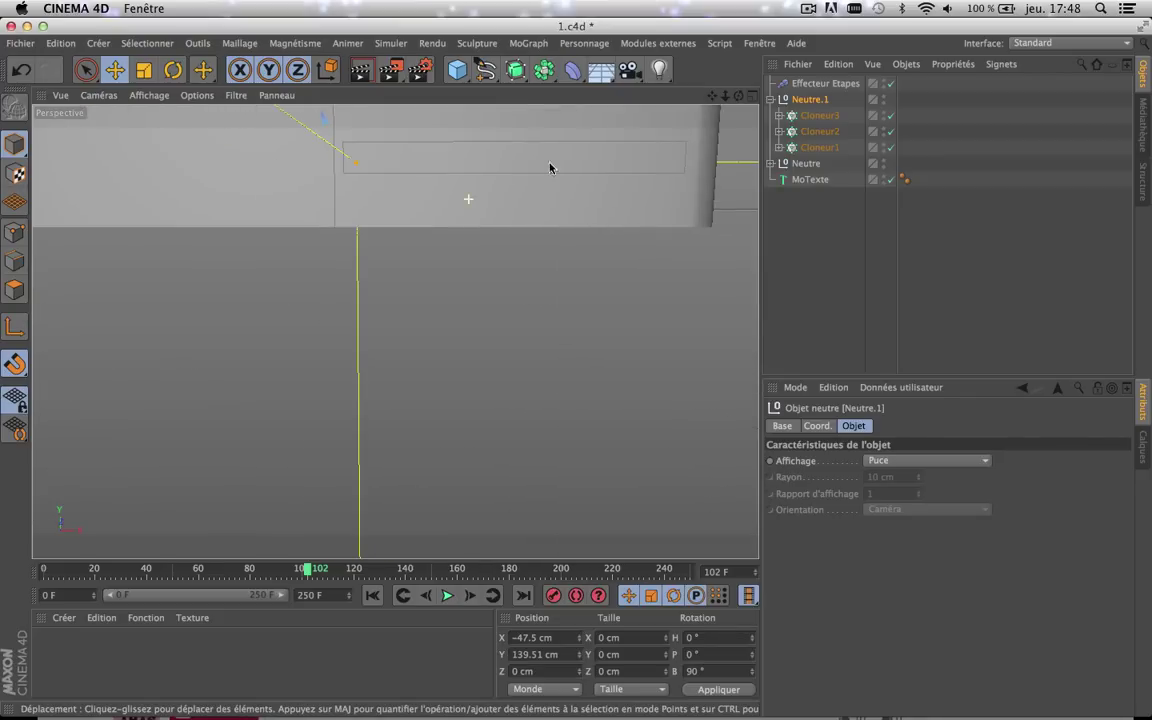
drag(740, 97, 714, 40)
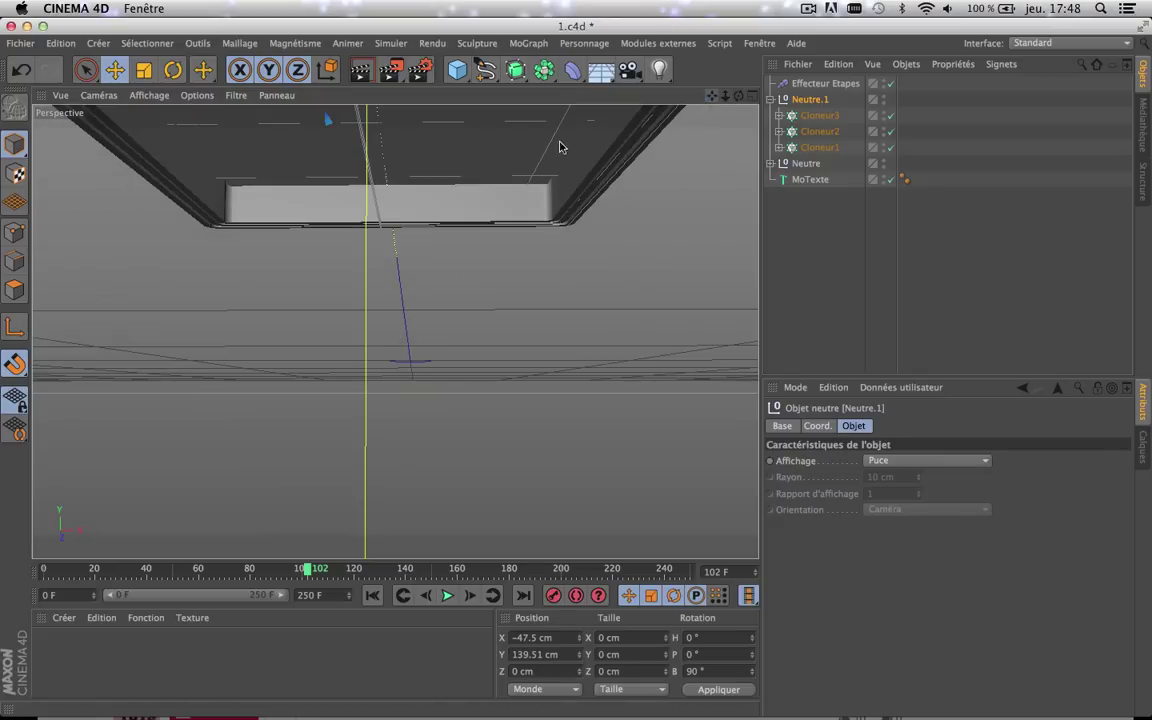
drag(712, 96, 701, 152)
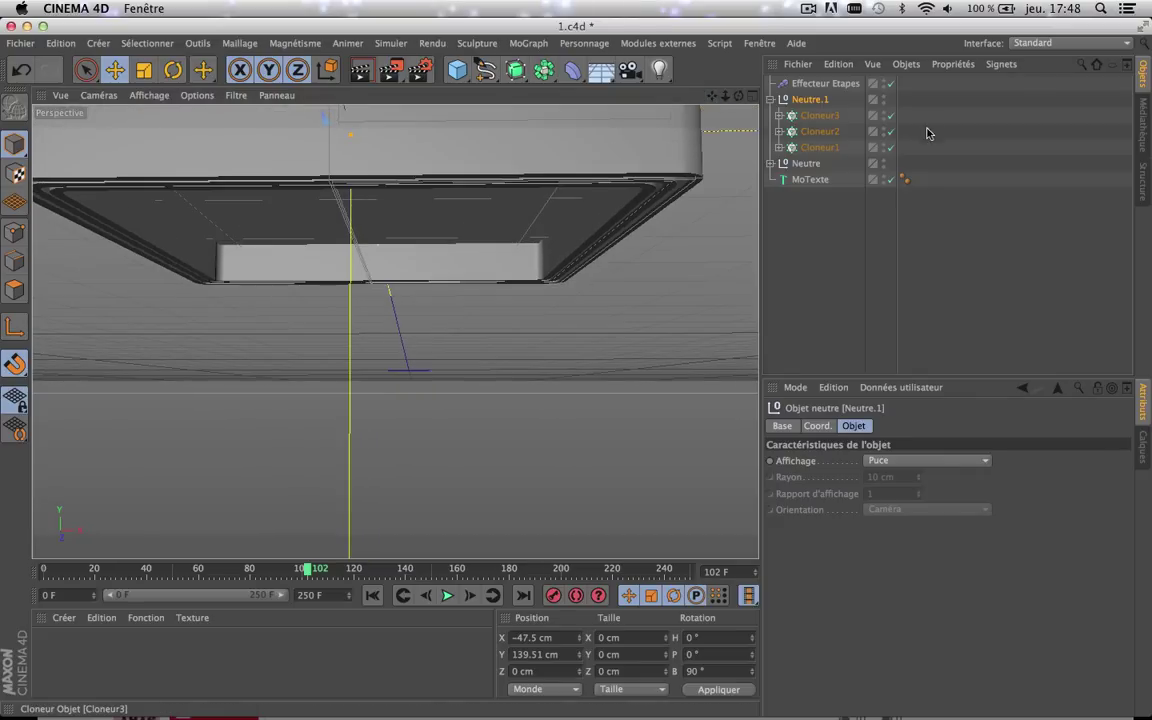
- Disable the MoTexte object temporarily to inspect the column's open base, and re-enable it
click(892, 180)
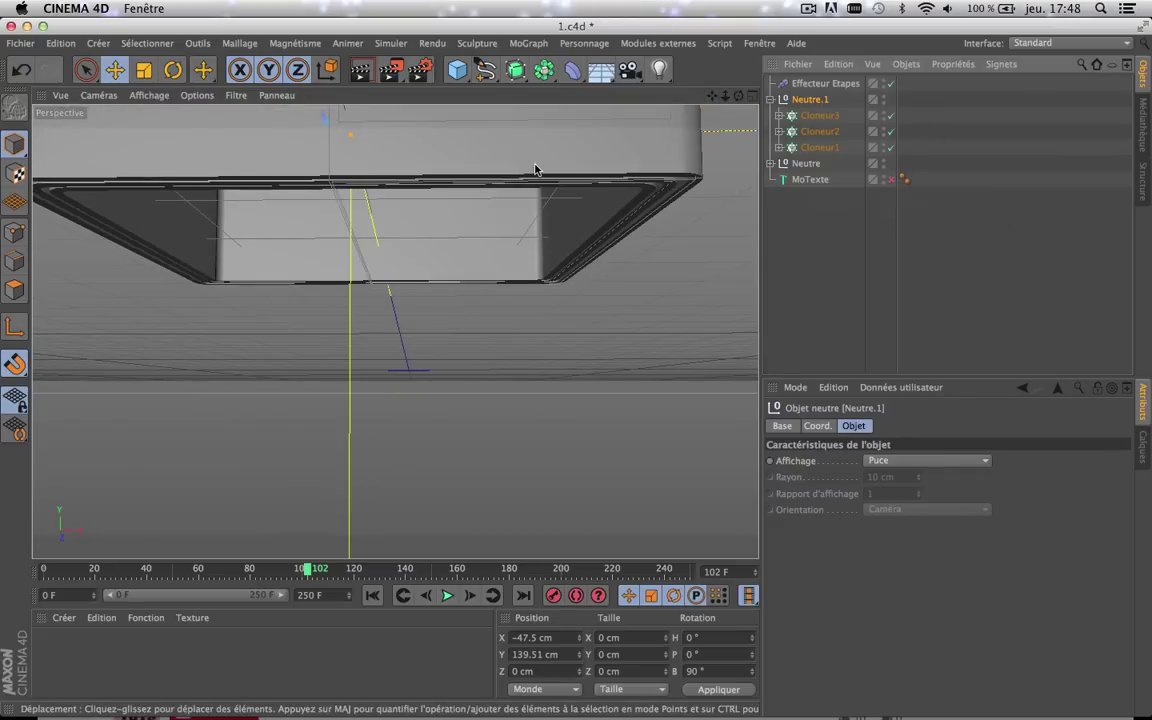
scroll(535, 167, up, 5)
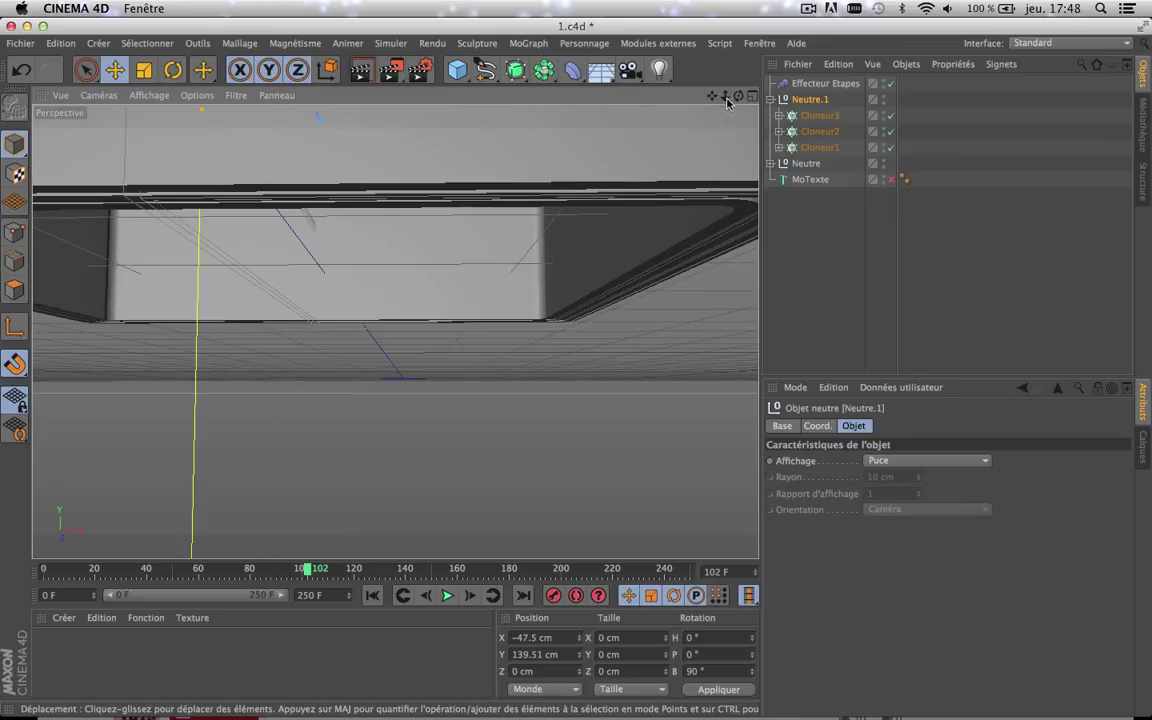
drag(738, 97, 712, 138)
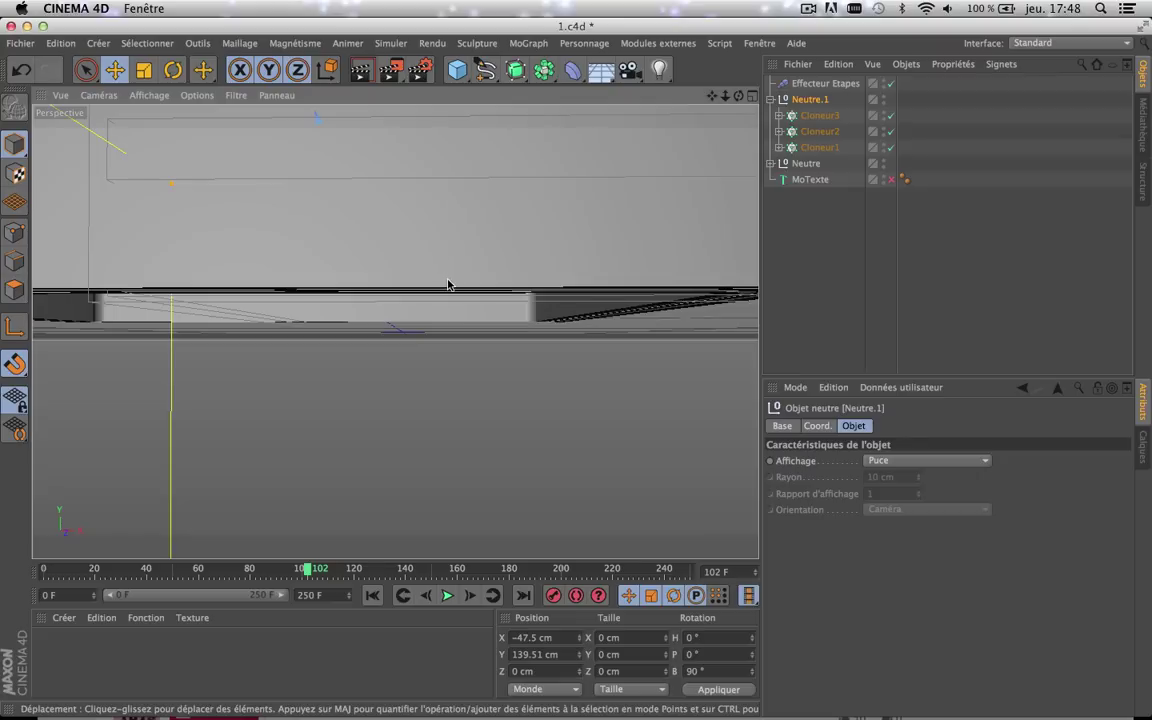
scroll(448, 285, up, 5)
scroll(448, 285, down, 4)
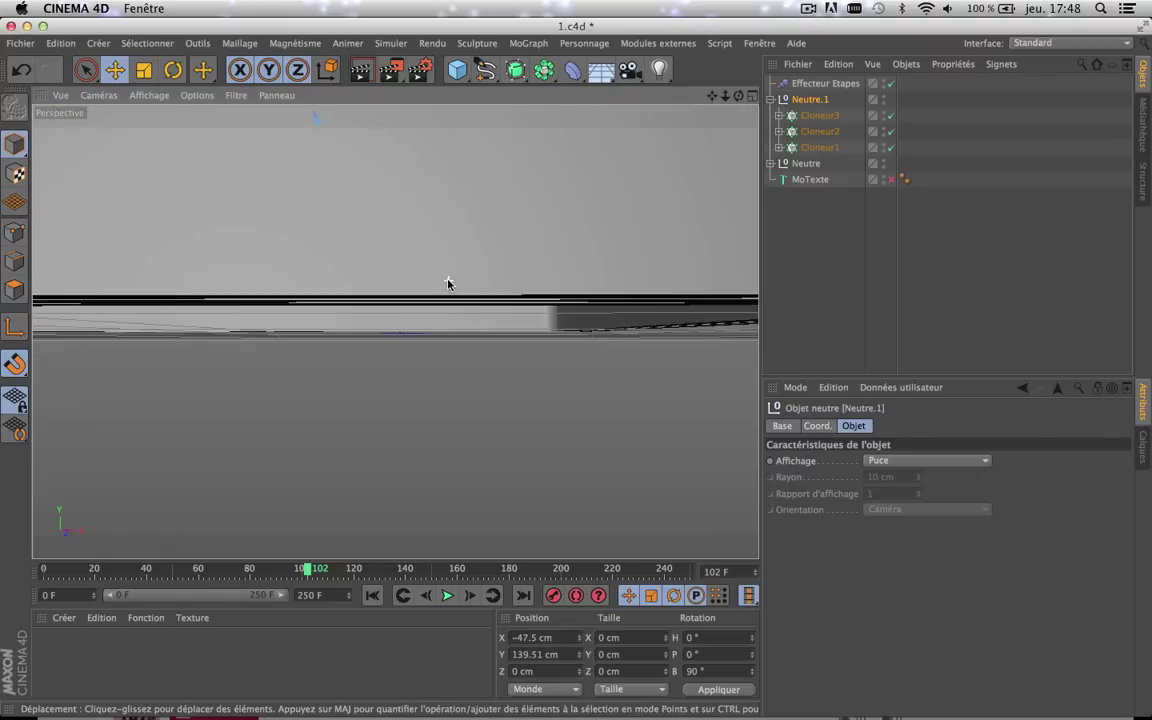
scroll(448, 284, down, 2)
scroll(448, 285, down, 4)
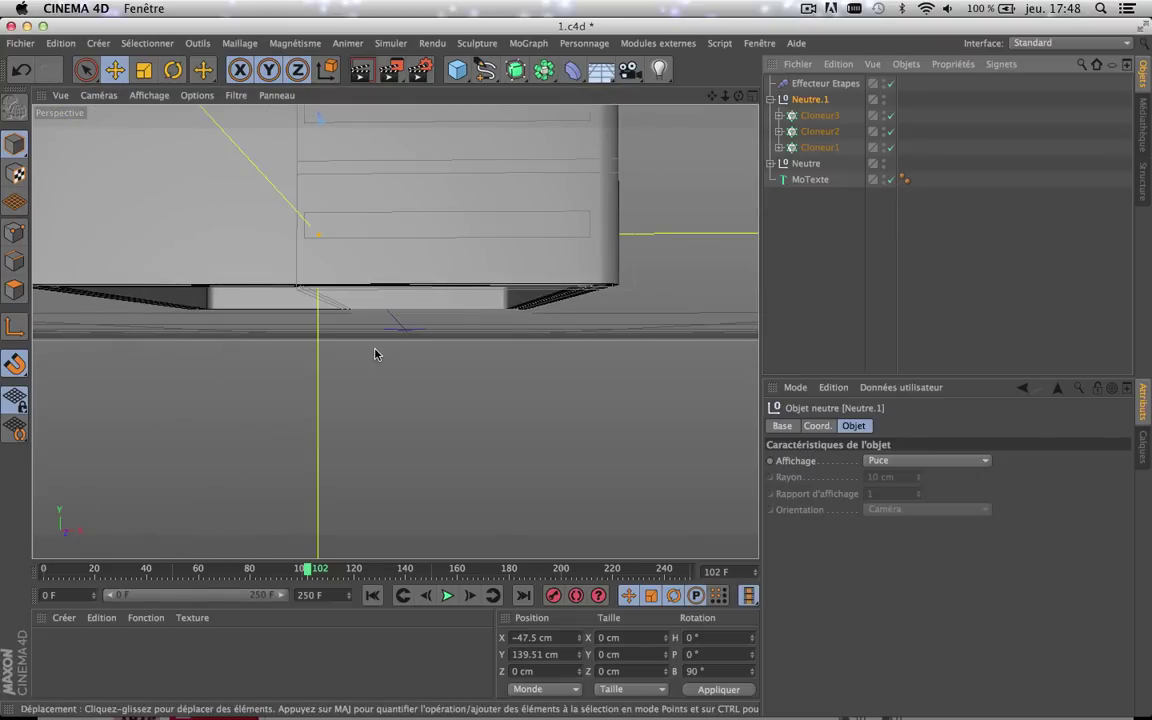
- Inspect the clones from the column's base to the T's junction, scrubbing the animation back to frame 81
scroll(375, 352, down, 2)
scroll(375, 352, down, 4)
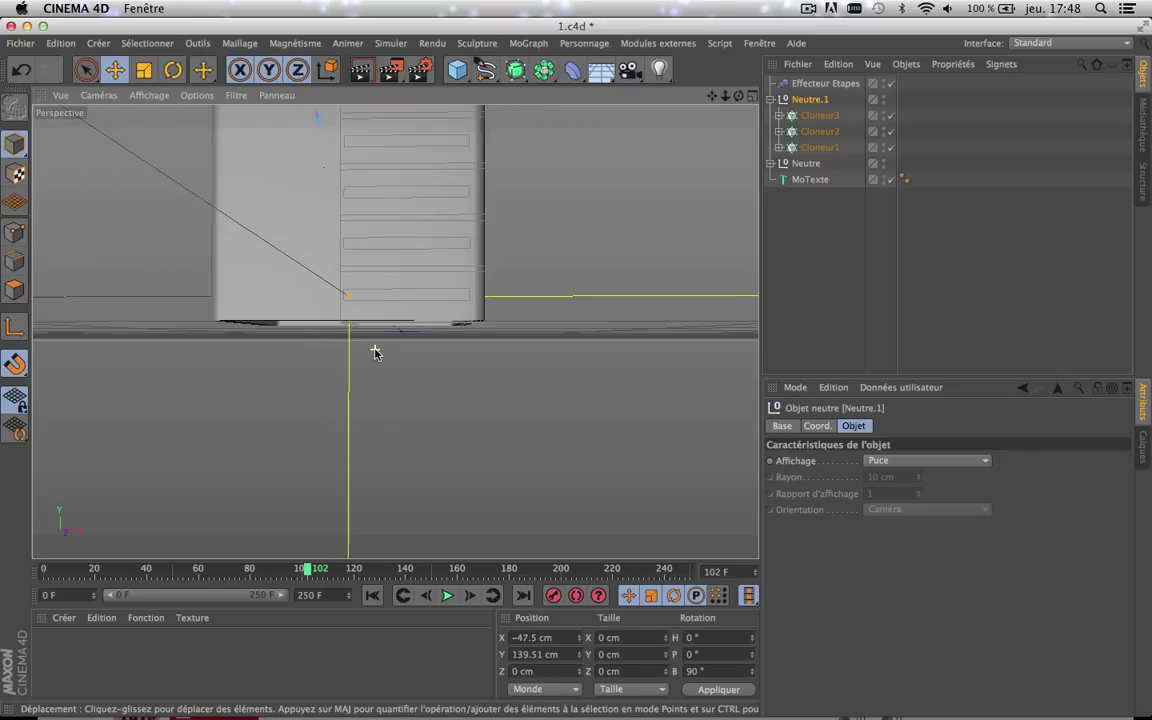
scroll(395, 331, up, 6)
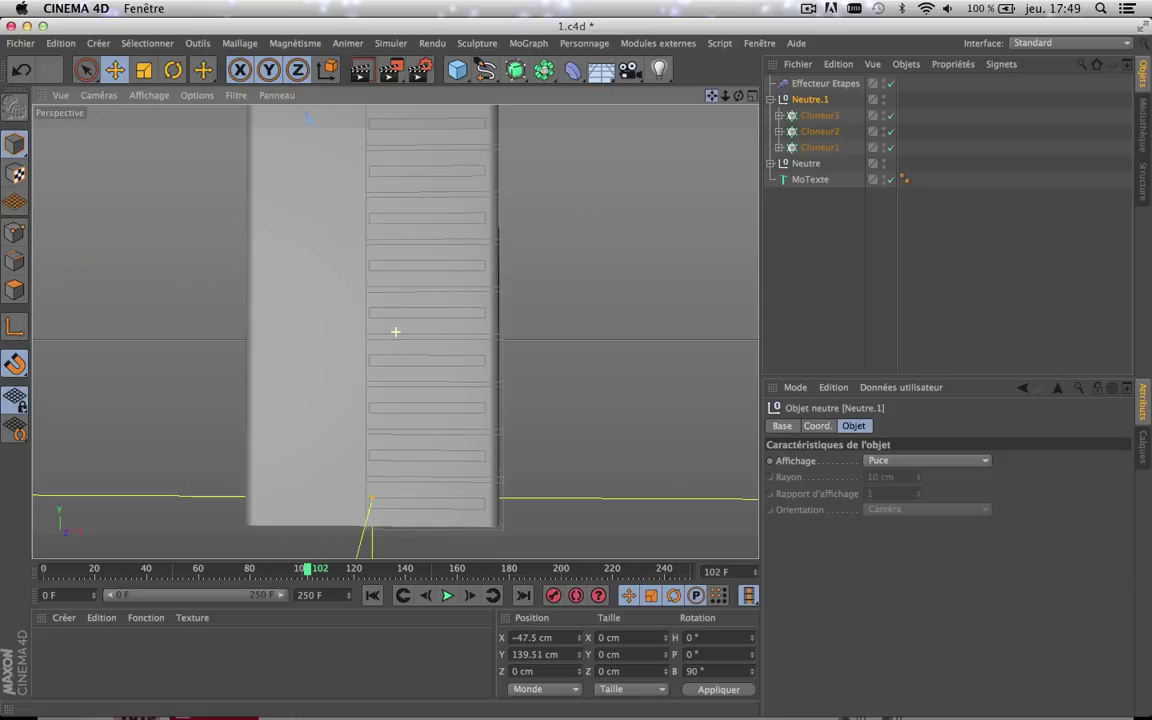
scroll(395, 331, up, 8)
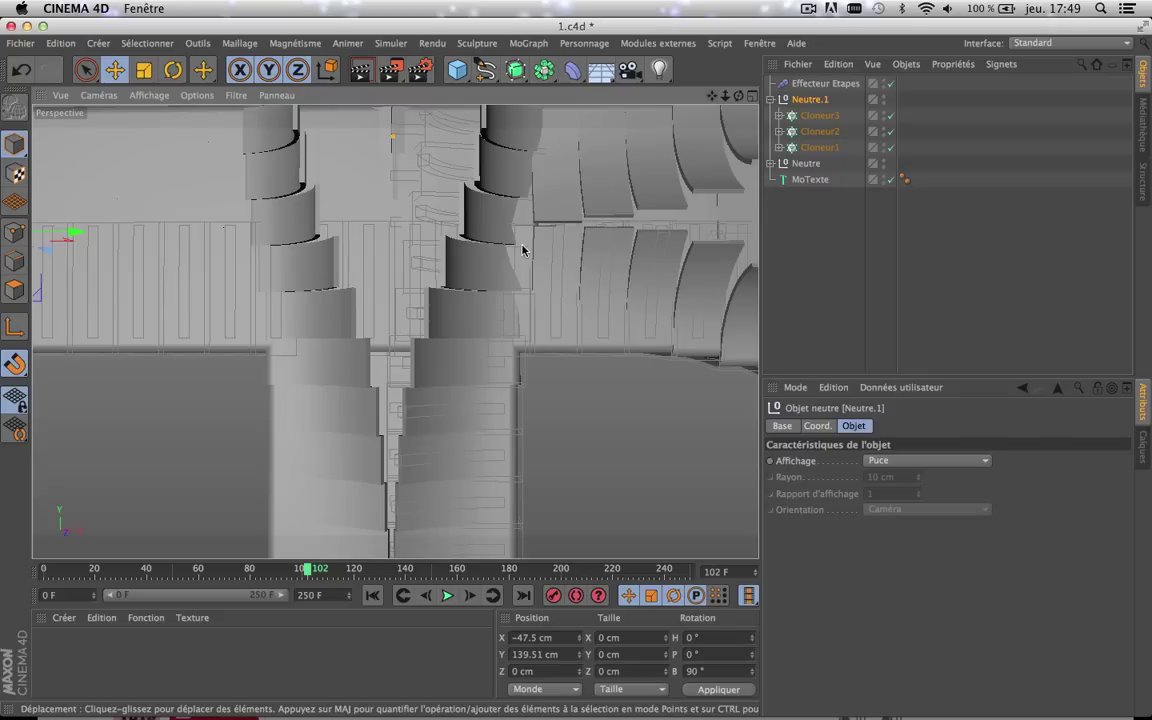
scroll(522, 250, down, 6)
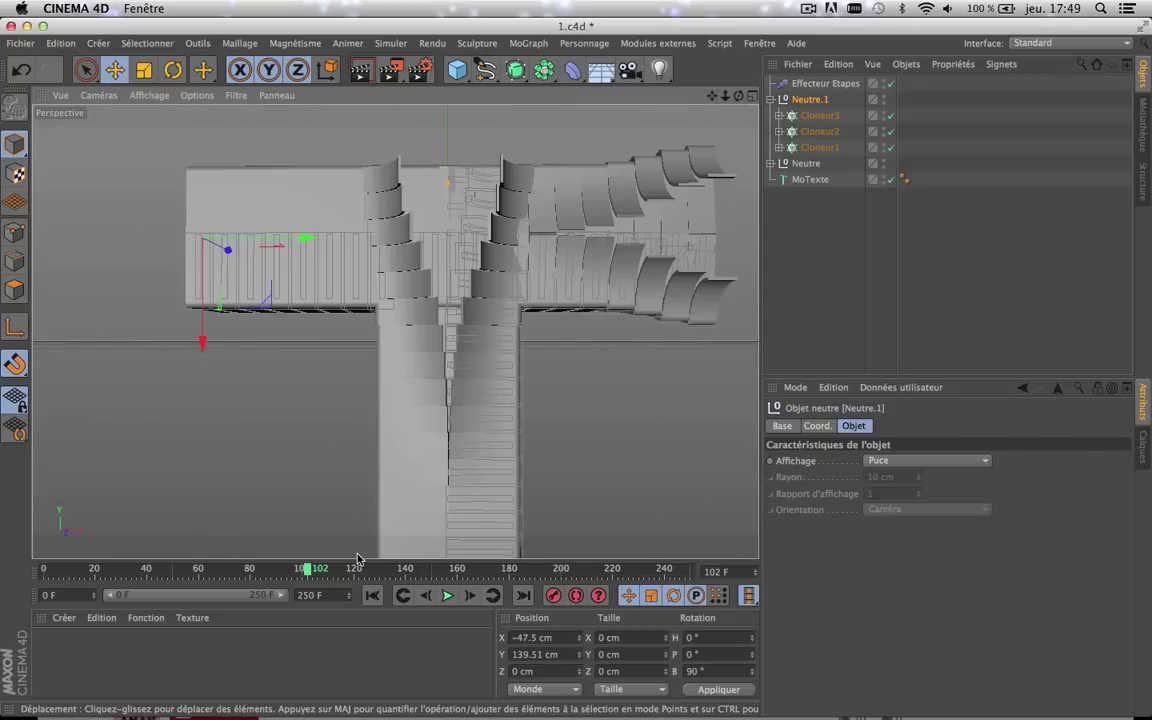
mouse_move(307, 569)
mouse_down()
mouse_move(297, 571)
mouse_move(345, 570)
mouse_move(276, 569)
mouse_up()
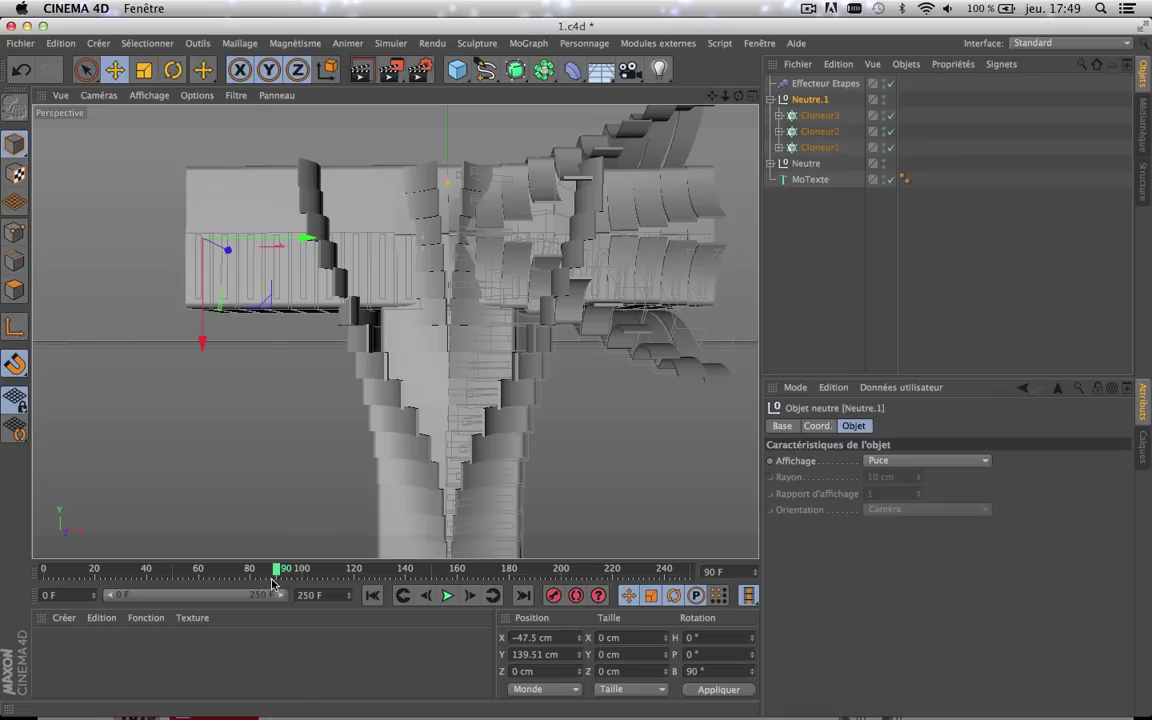
mouse_move(277, 570)
mouse_down()
mouse_move(211, 566)
mouse_move(255, 566)
mouse_up()
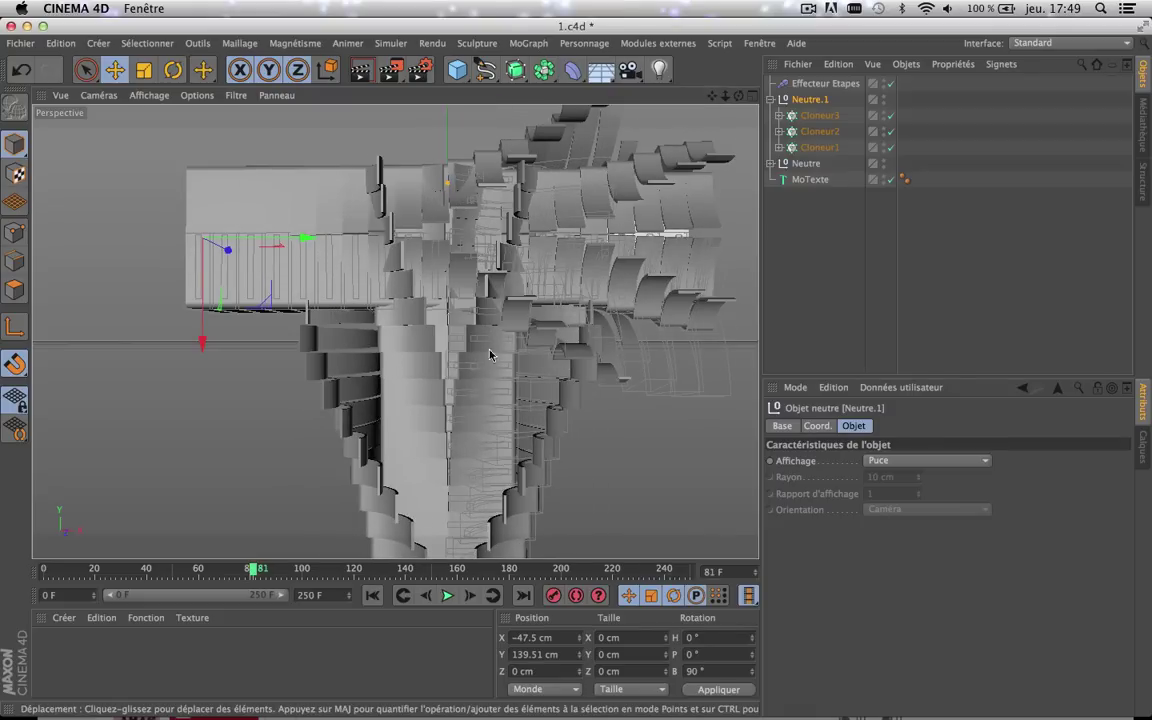
scroll(465, 372, down, 5)
scroll(465, 372, down, 4)
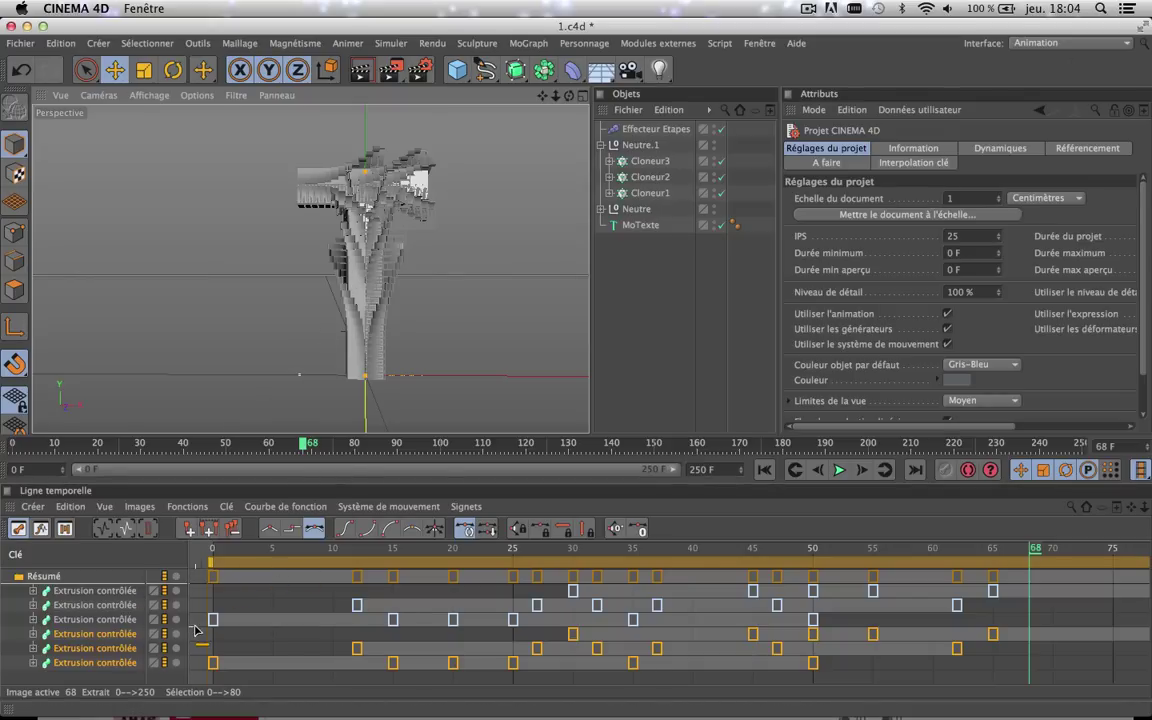
- Deselect the Extrusion contrôlée keys in the timeline and switch the interface layout to Standard
click(131, 615)
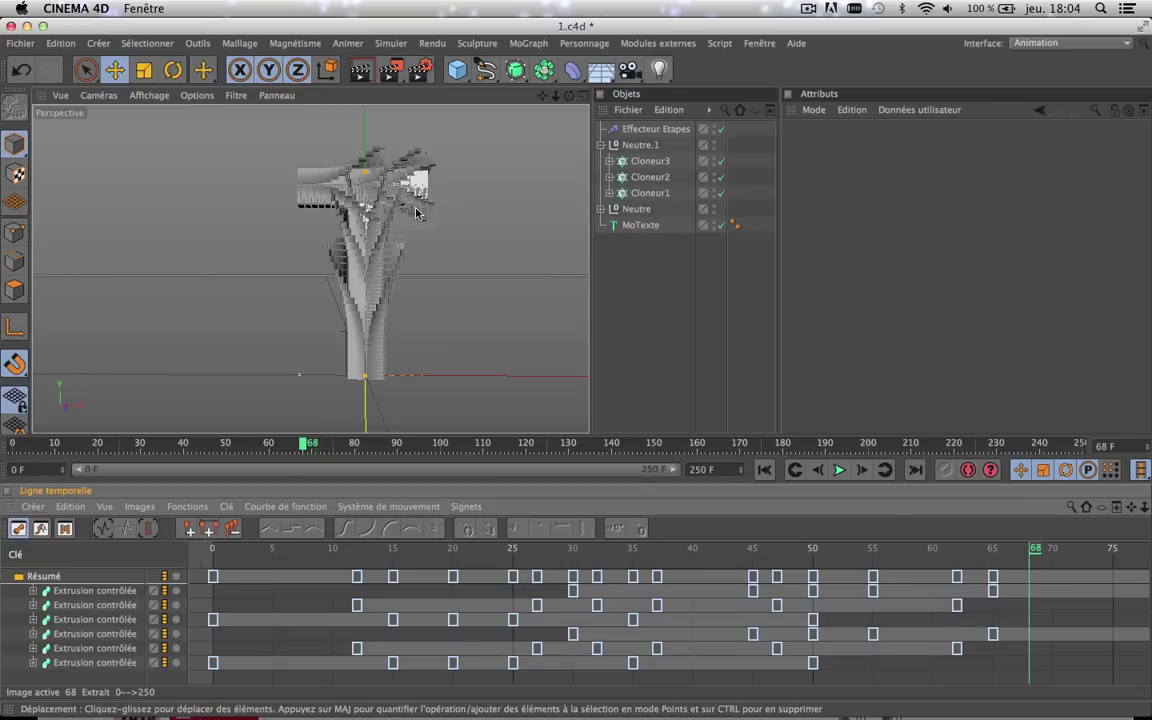
click(1070, 43)
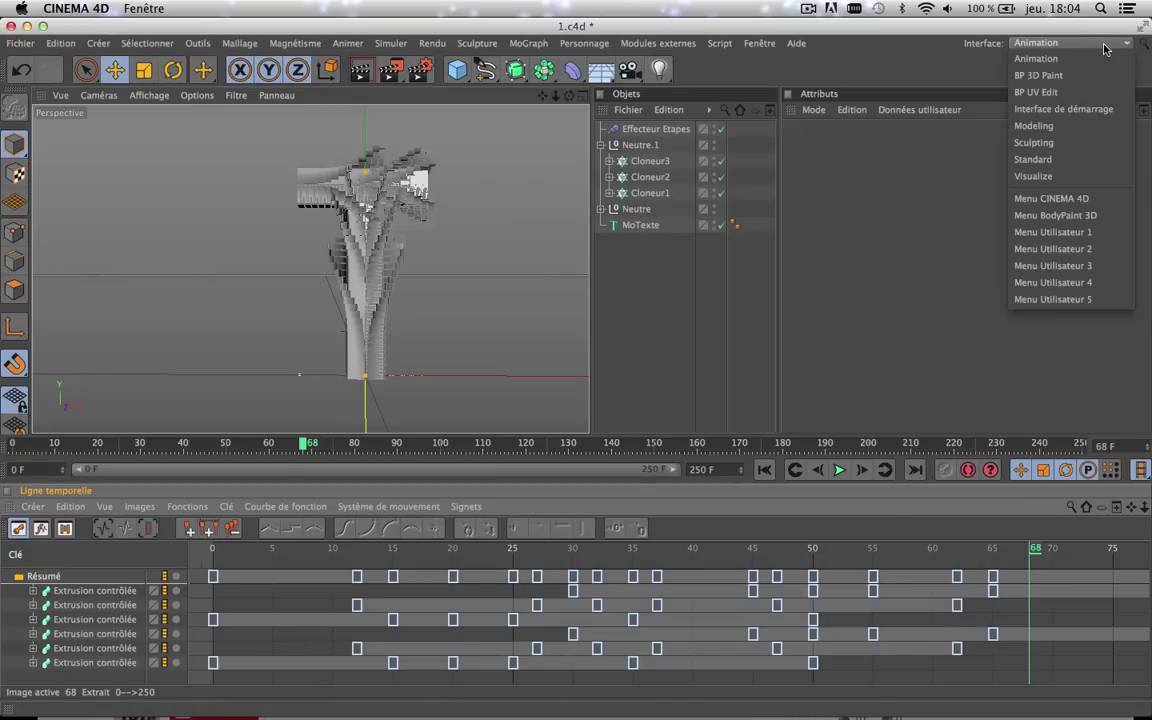
click(1035, 159)
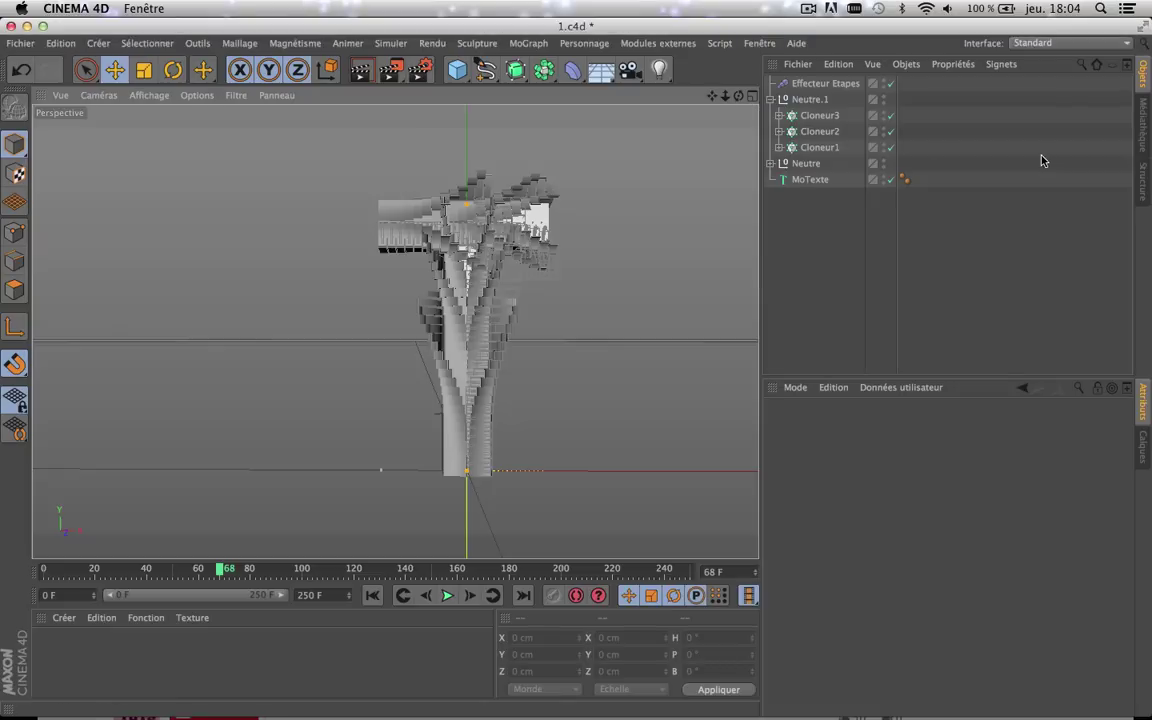
- Collapse the Neutre.1 group and scrub the animation to frame 77 with the whole T in view
scroll(503, 230, up, 5)
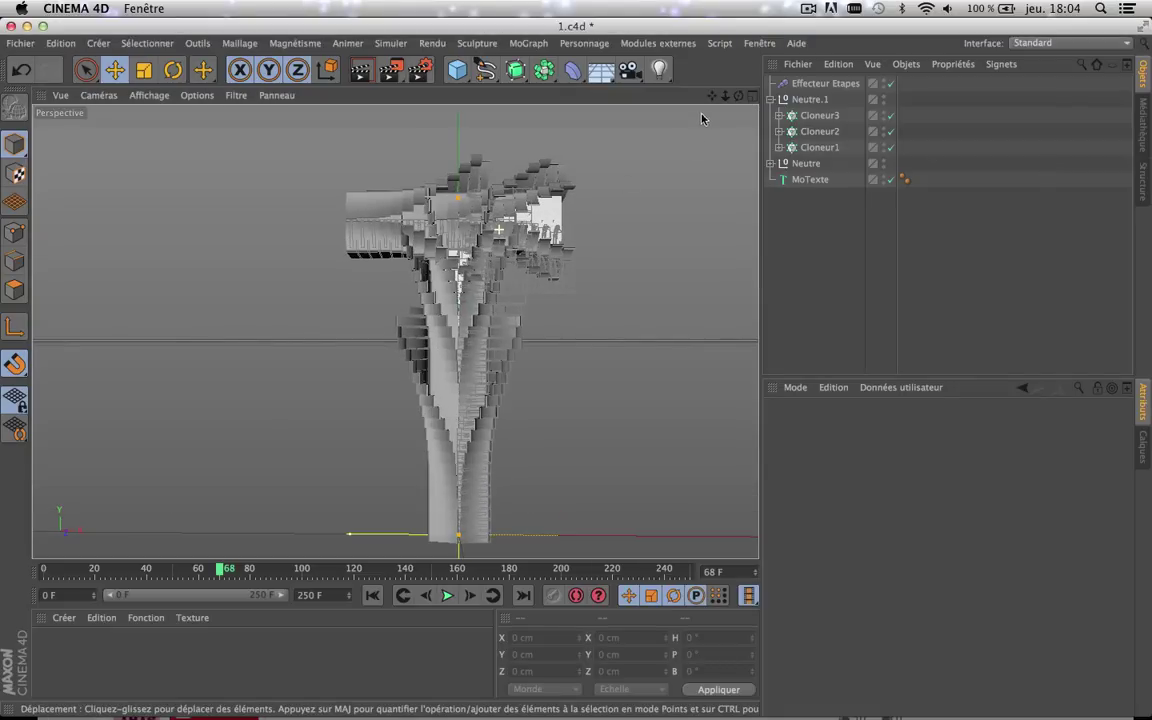
drag(712, 96, 687, 87)
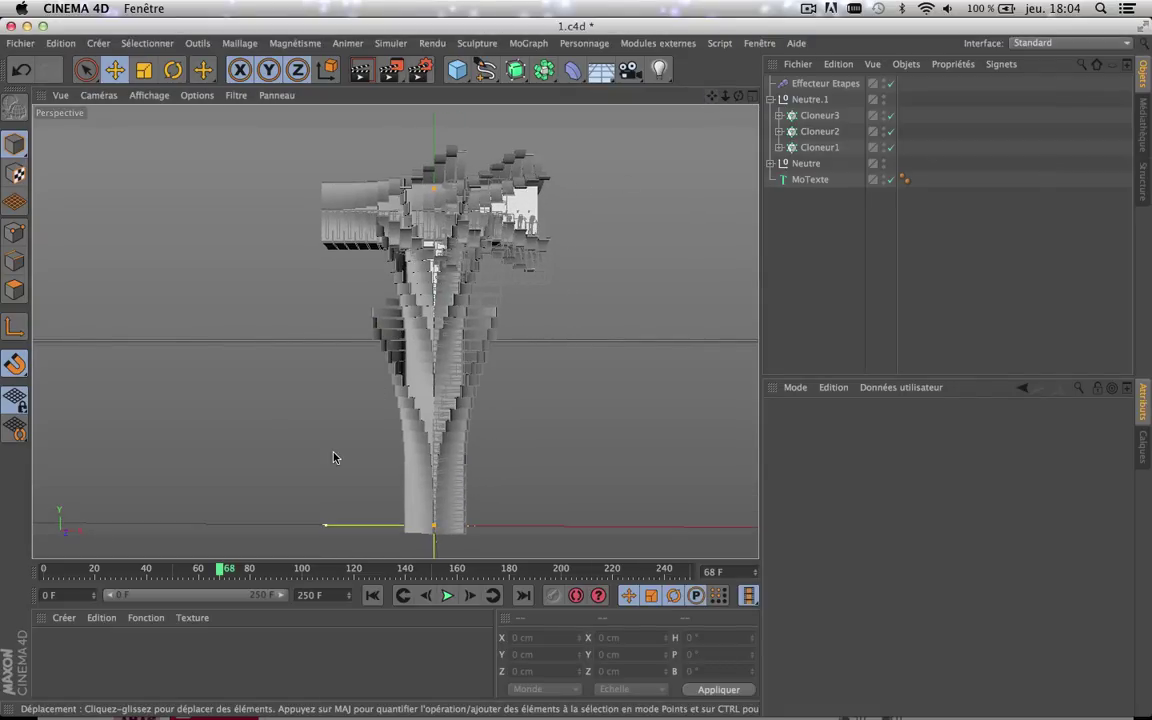
click(771, 99)
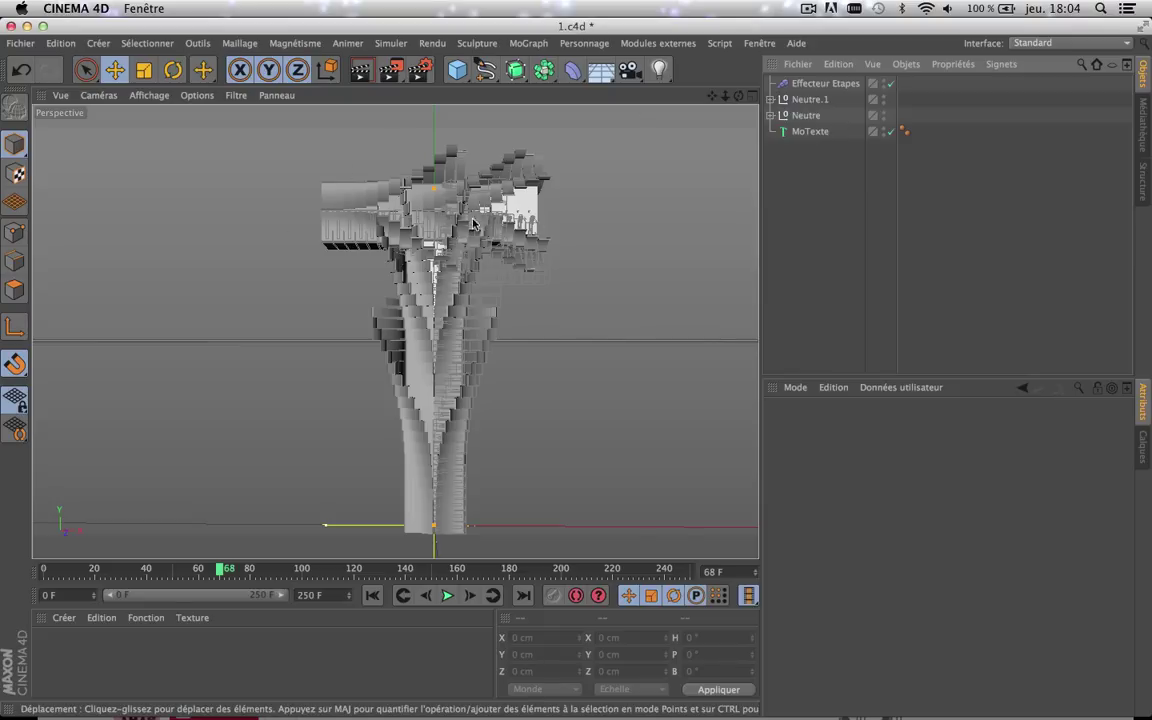
drag(197, 566, 244, 570)
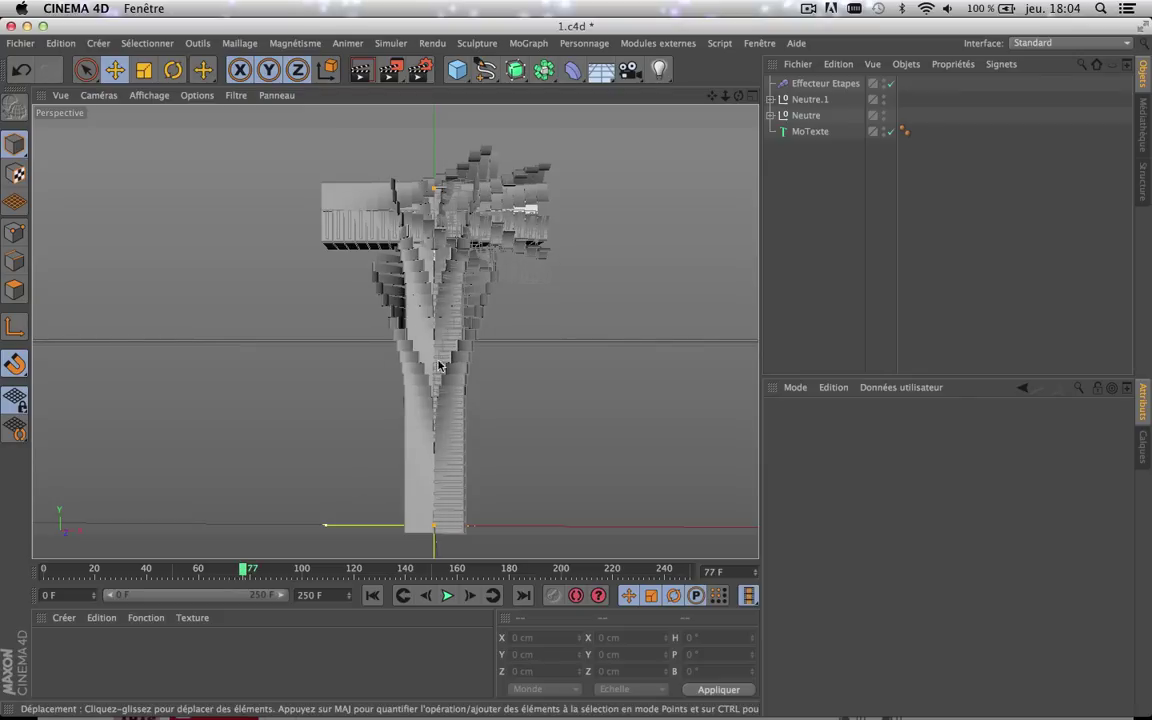
- Remove Effecteur Etapes from the effectors of Cloneur3, Cloneur2 and Cloneur1 in the Neutre group
click(805, 116)
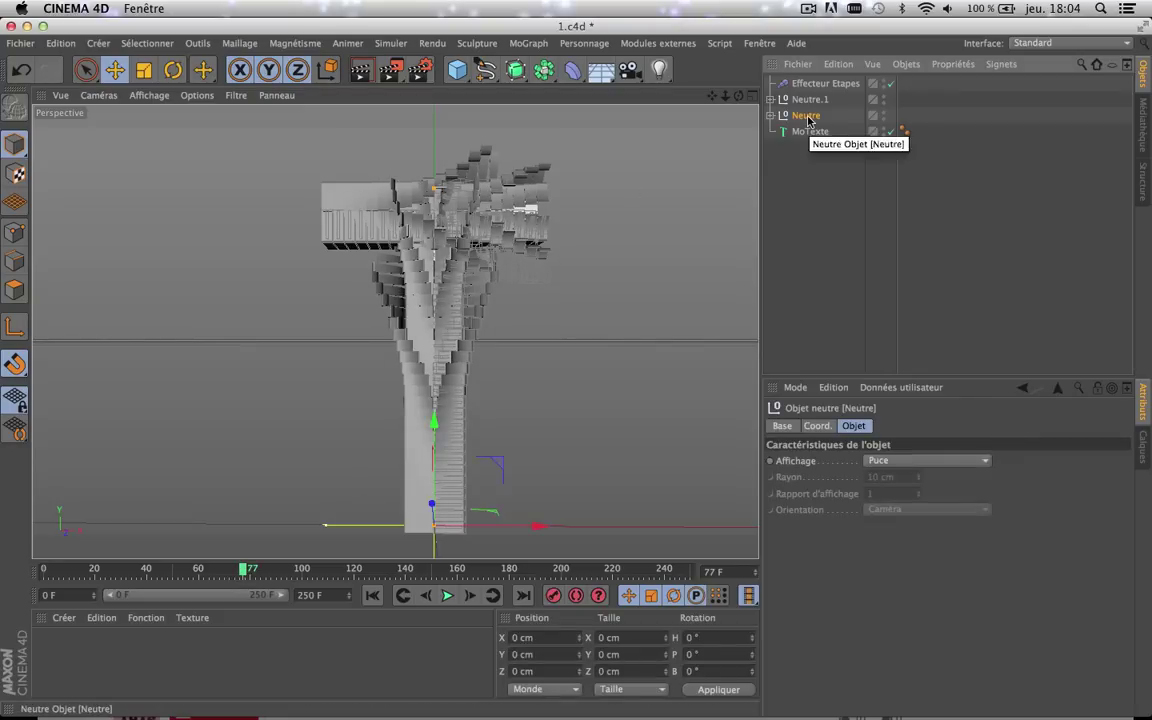
click(771, 115)
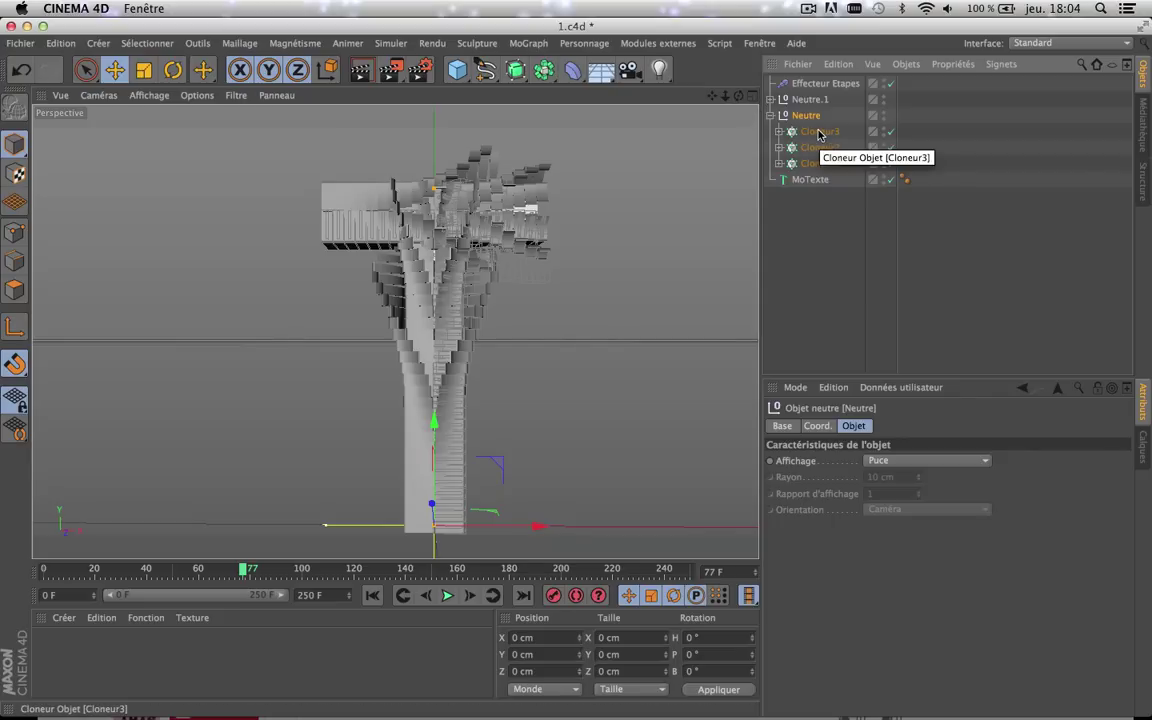
click(818, 132)
shift+click(818, 163)
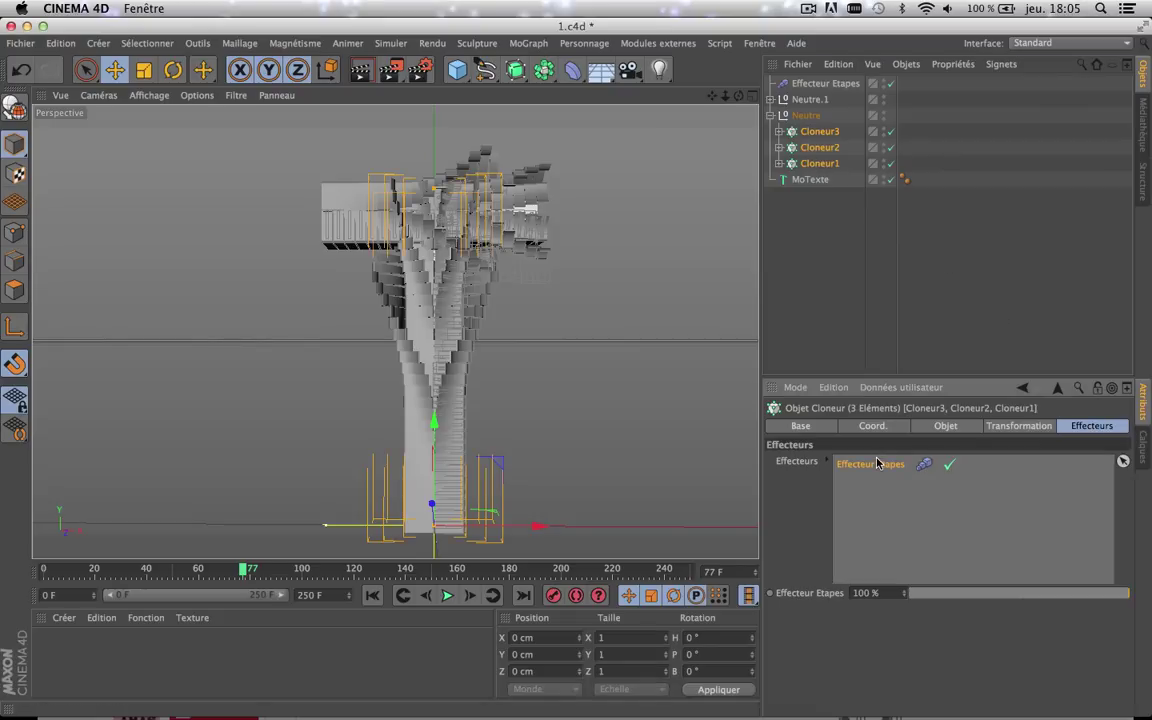
key(Delete)
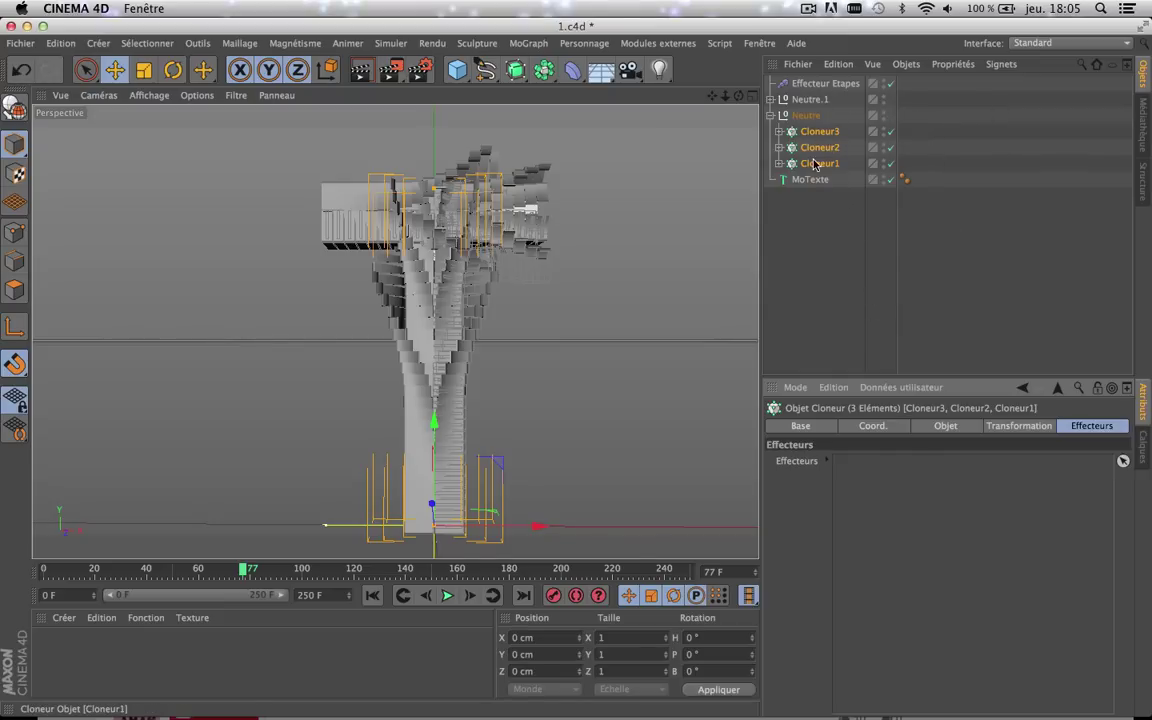
- Add a new Effecteur Etapes to Cloneur3, Cloneur2 and Cloneur1 of the Neutre group and check their shared effector list
click(530, 43)
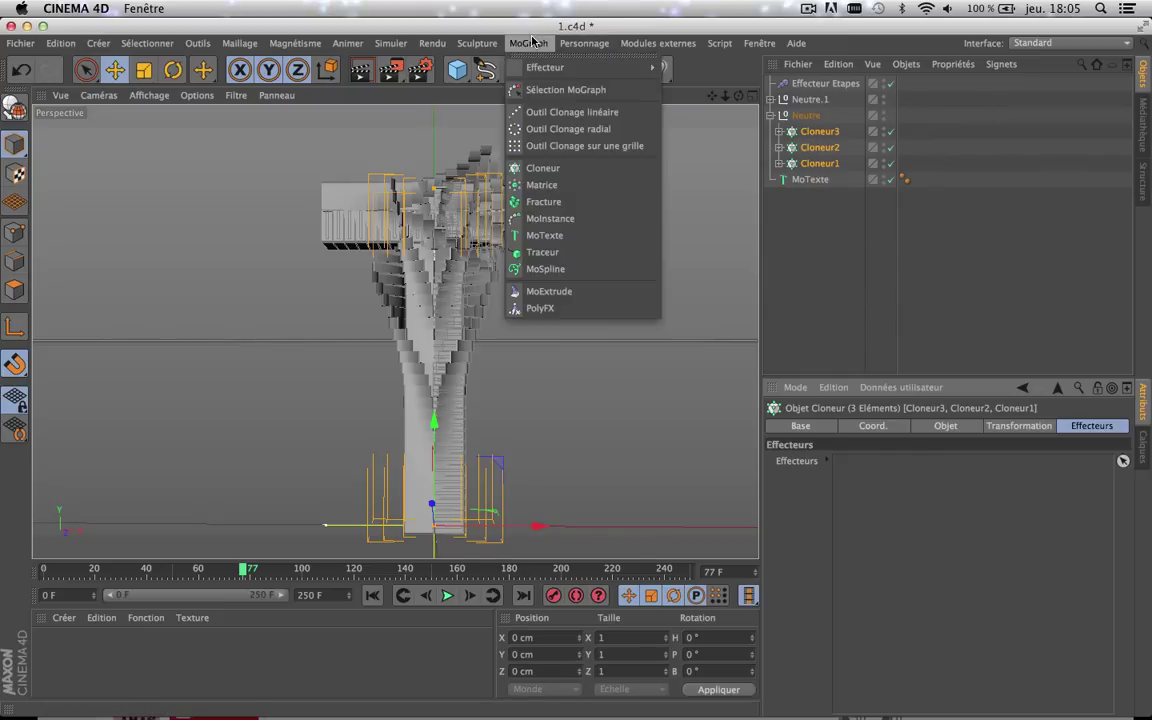
mouse_move(560, 67)
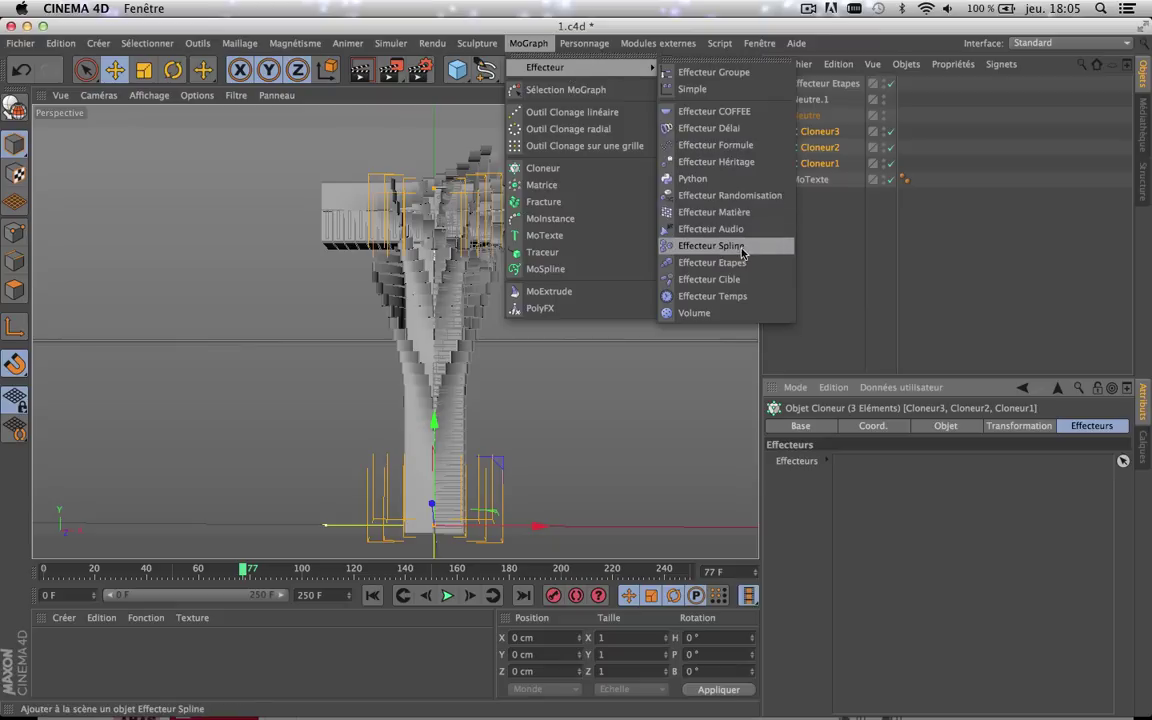
click(730, 262)
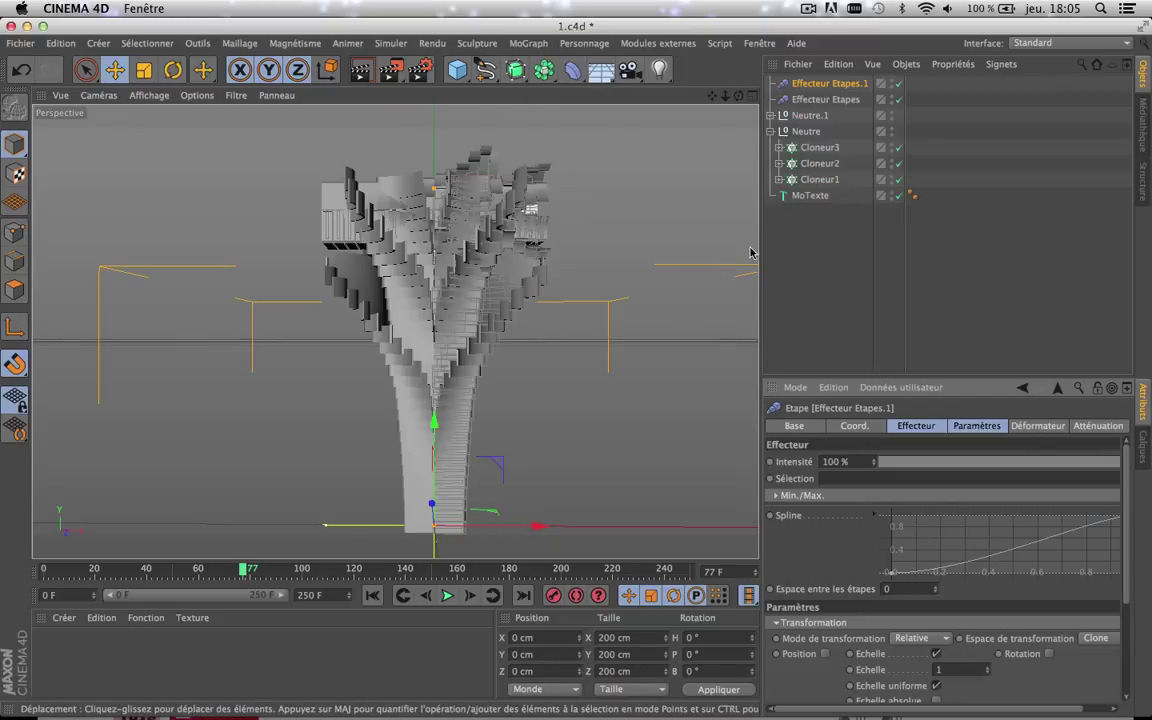
click(1092, 426)
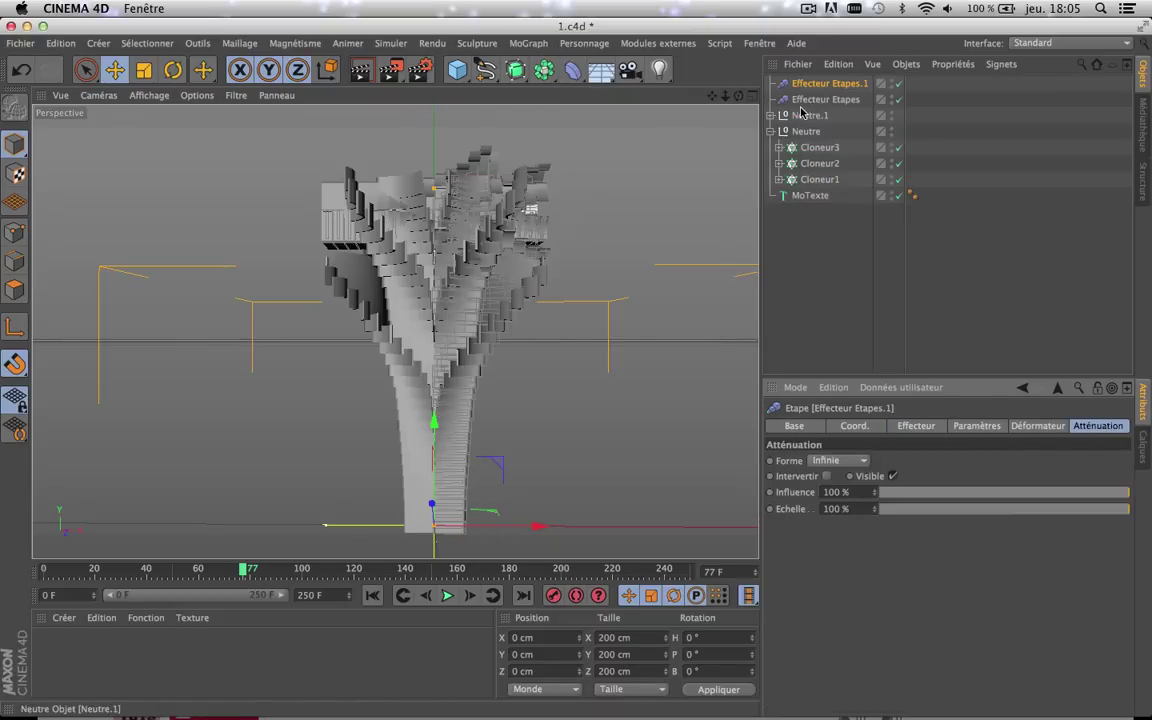
click(812, 148)
shift+click(810, 178)
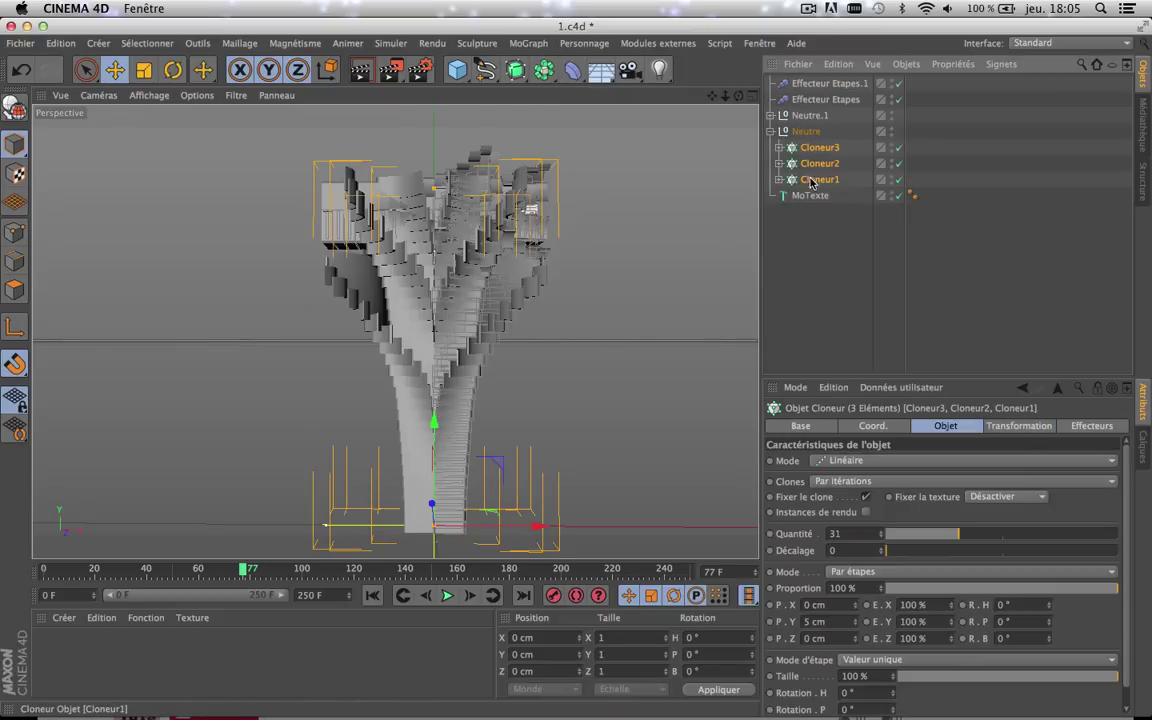
click(1092, 426)
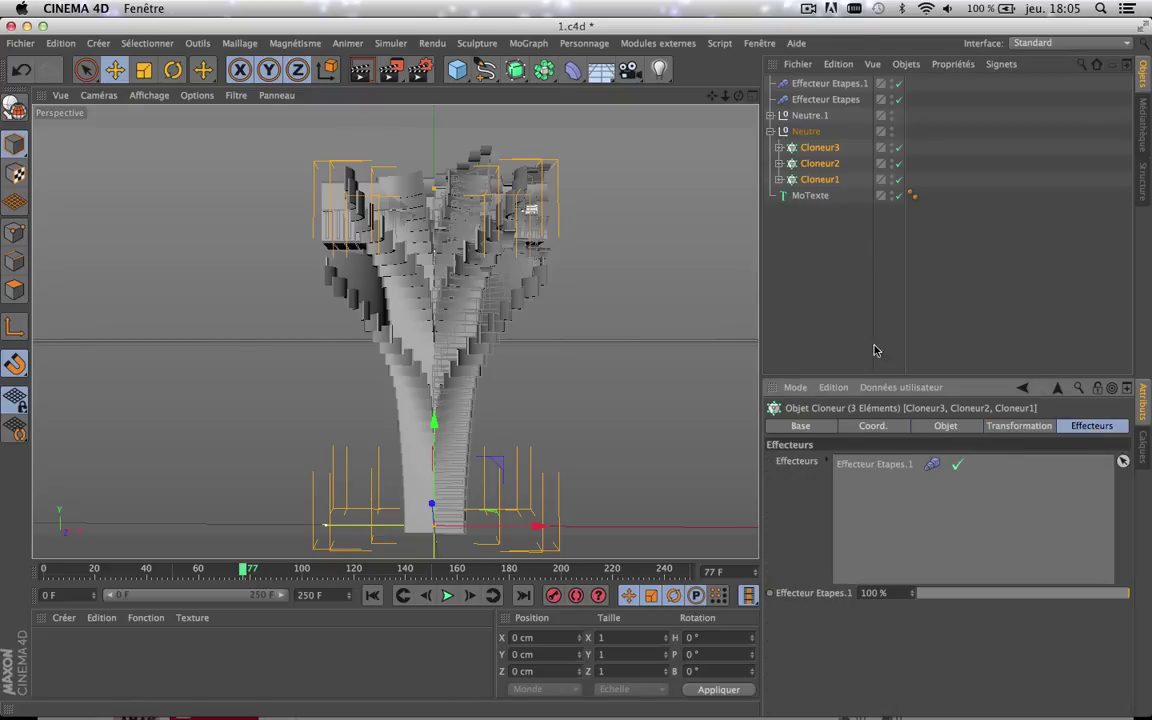
- Turn off Echelle for the new step effector, set its Décalage temporel to 46 F, and scrub to frame 71
click(832, 87)
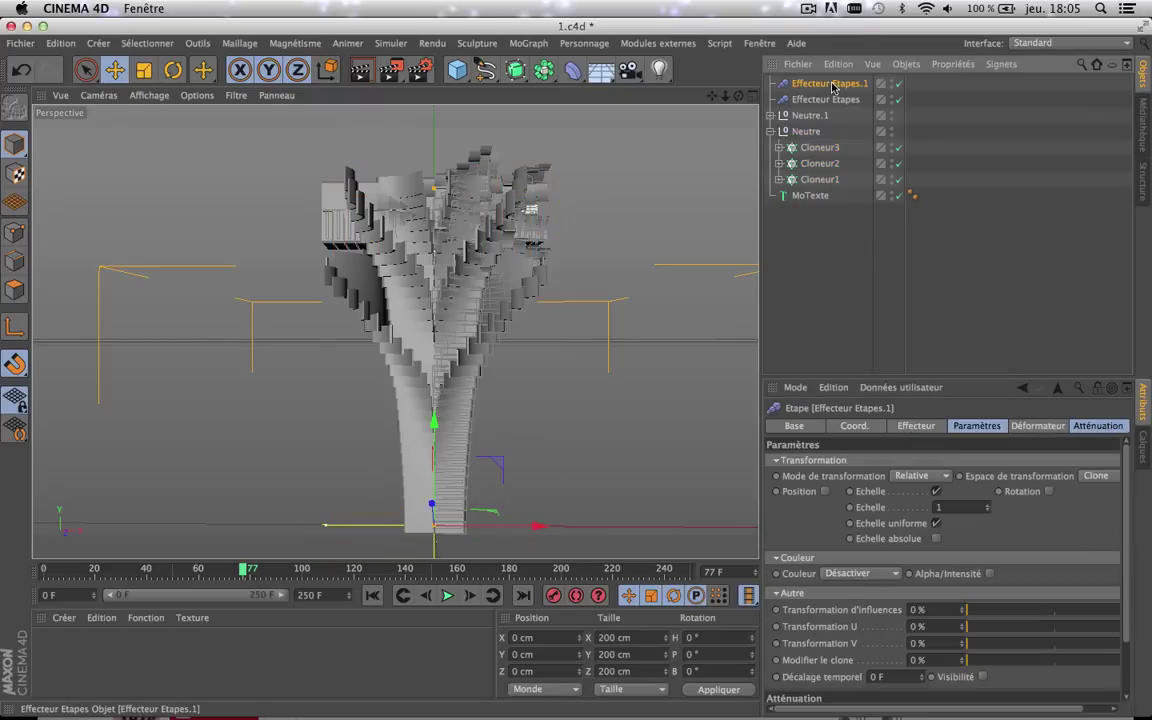
click(936, 490)
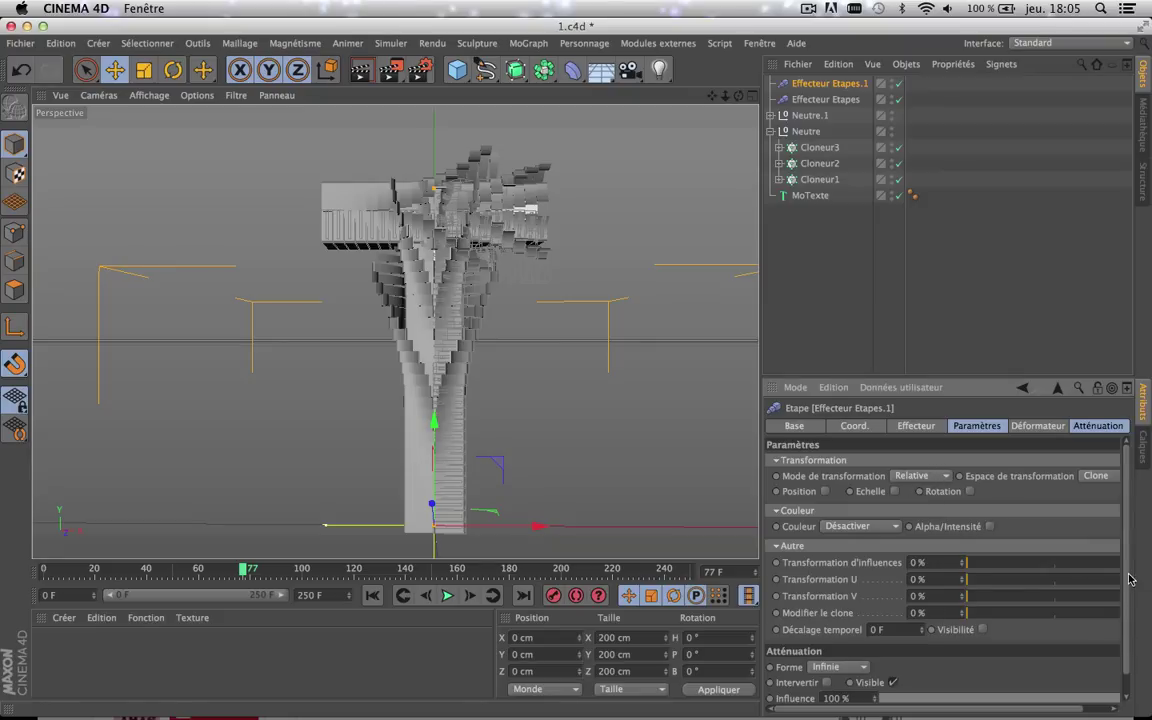
scroll(1125, 595, down, 1)
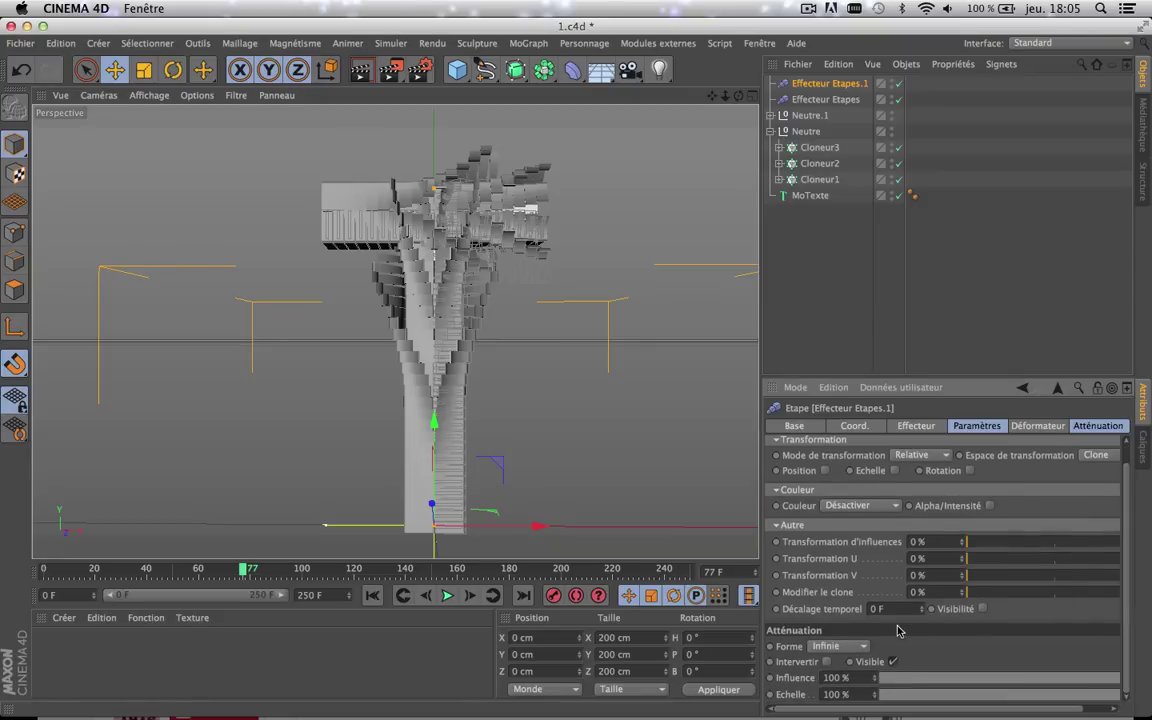
click(970, 428)
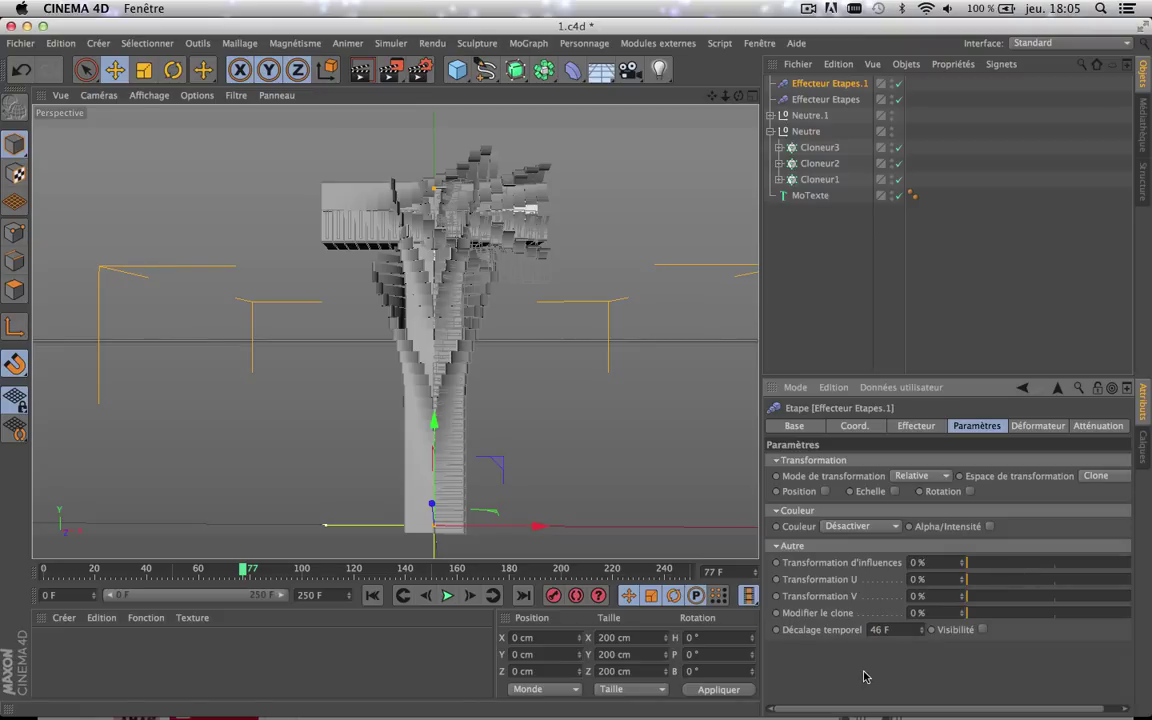
drag(330, 568, 231, 570)
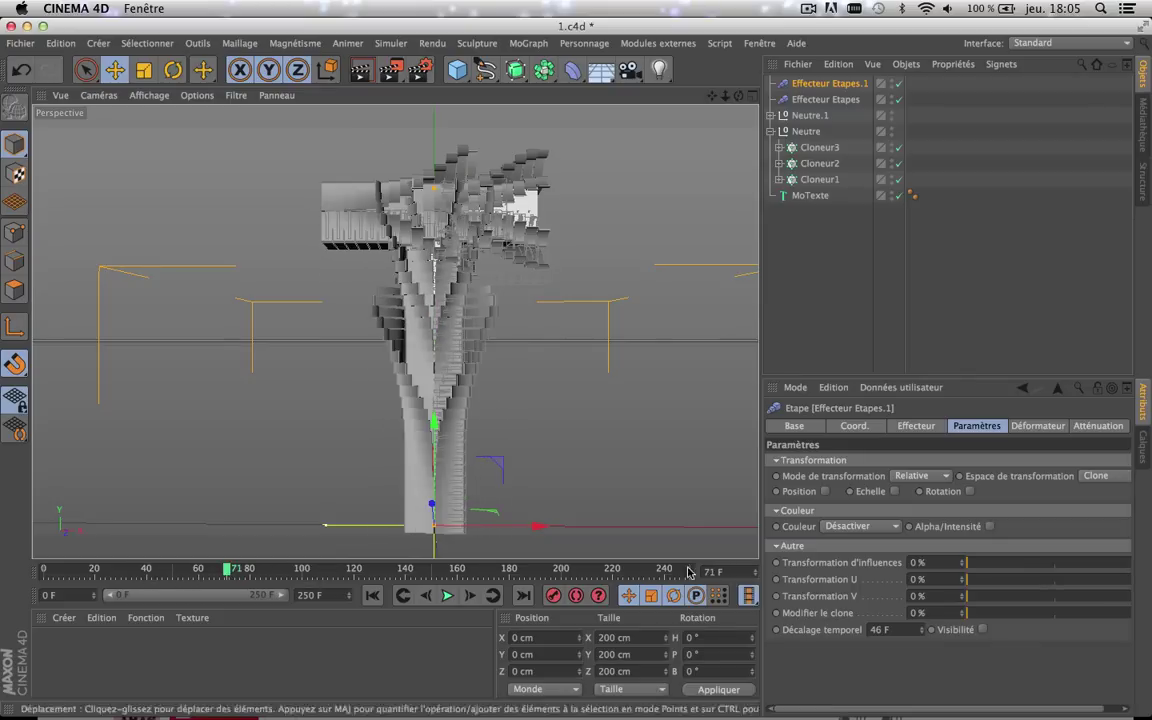
- Reshape the new step effector's spline with a full-value point at mid-length and both ends at about 0.4
click(916, 426)
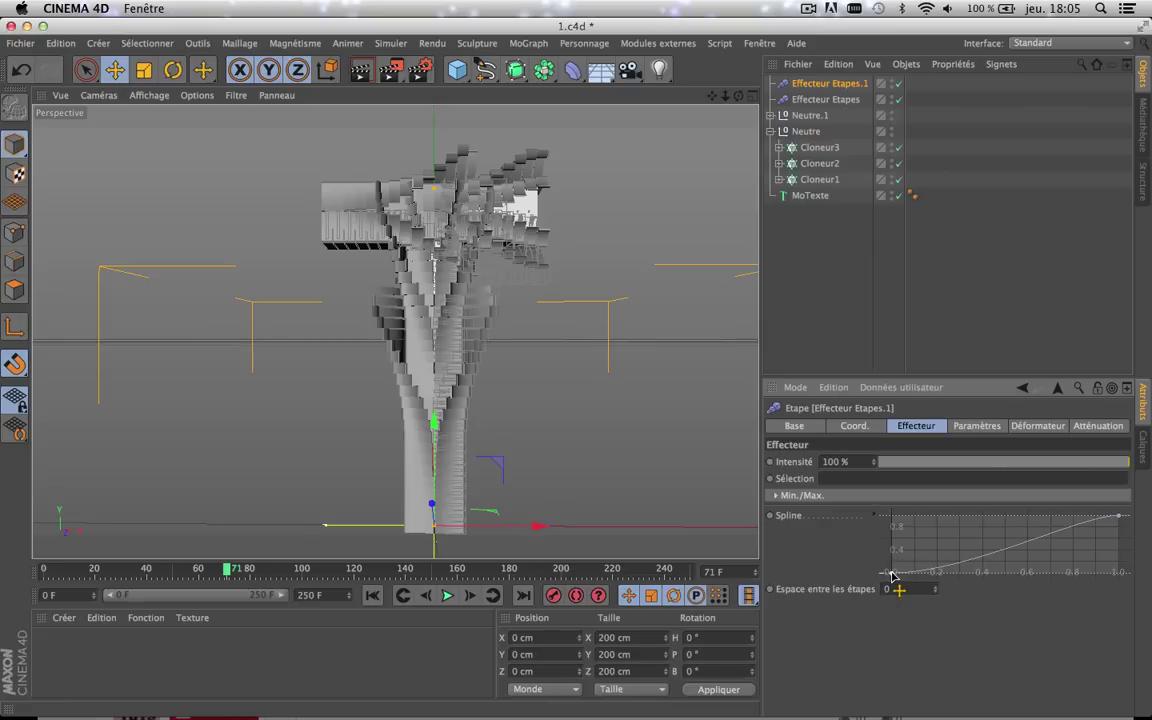
drag(900, 575, 884, 506)
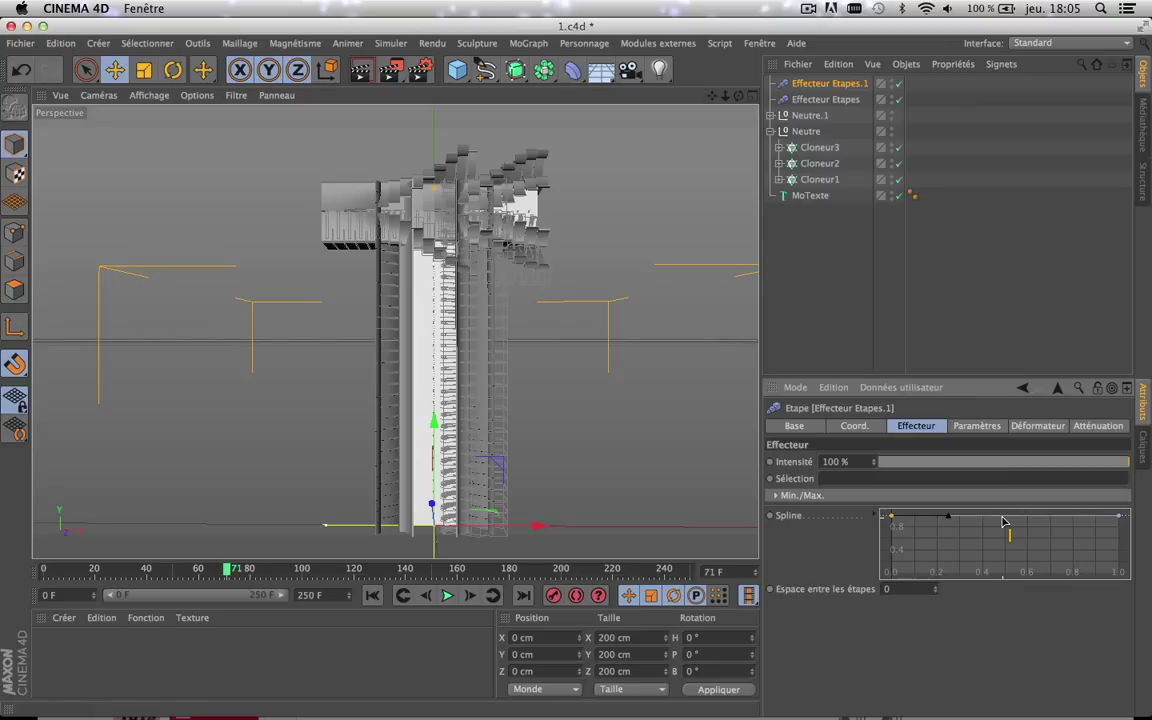
ctrl+click(1003, 518)
click(1003, 518)
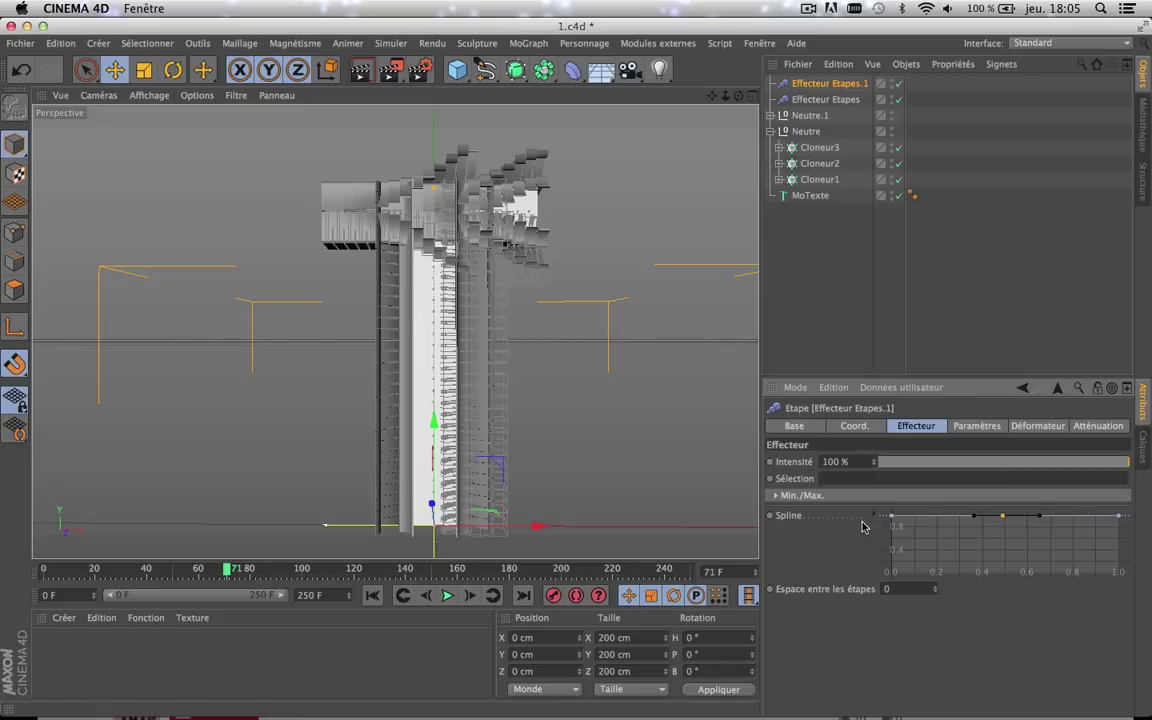
drag(893, 519, 892, 556)
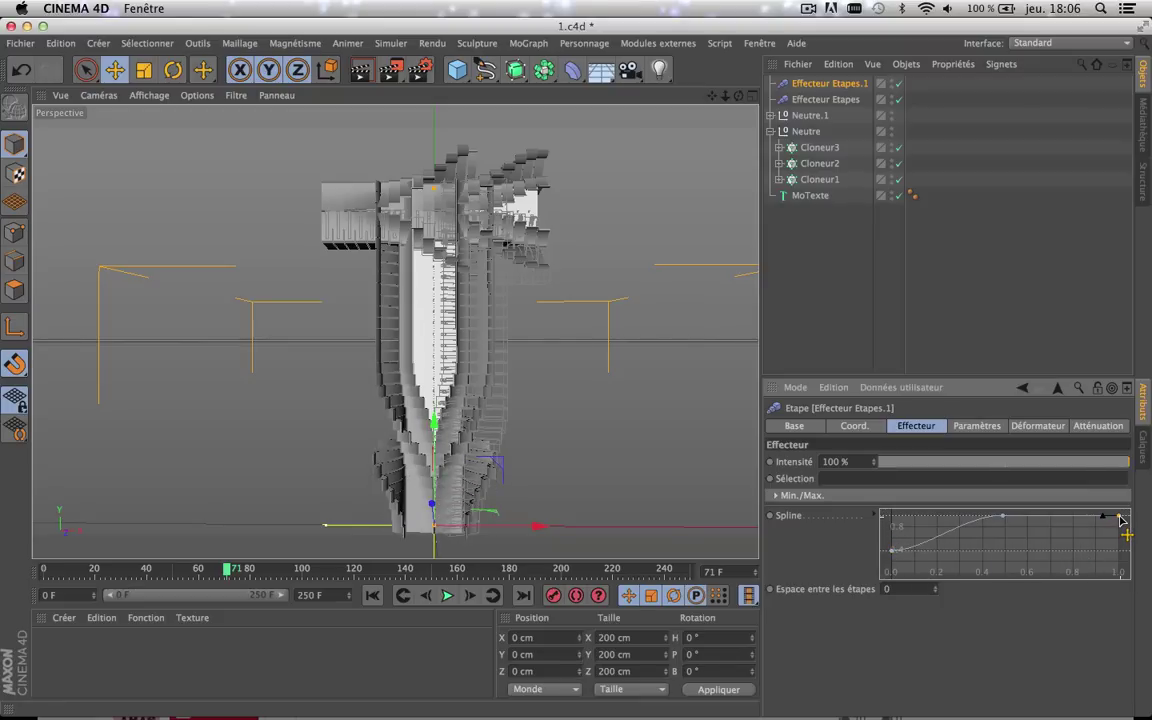
drag(1121, 519, 1119, 556)
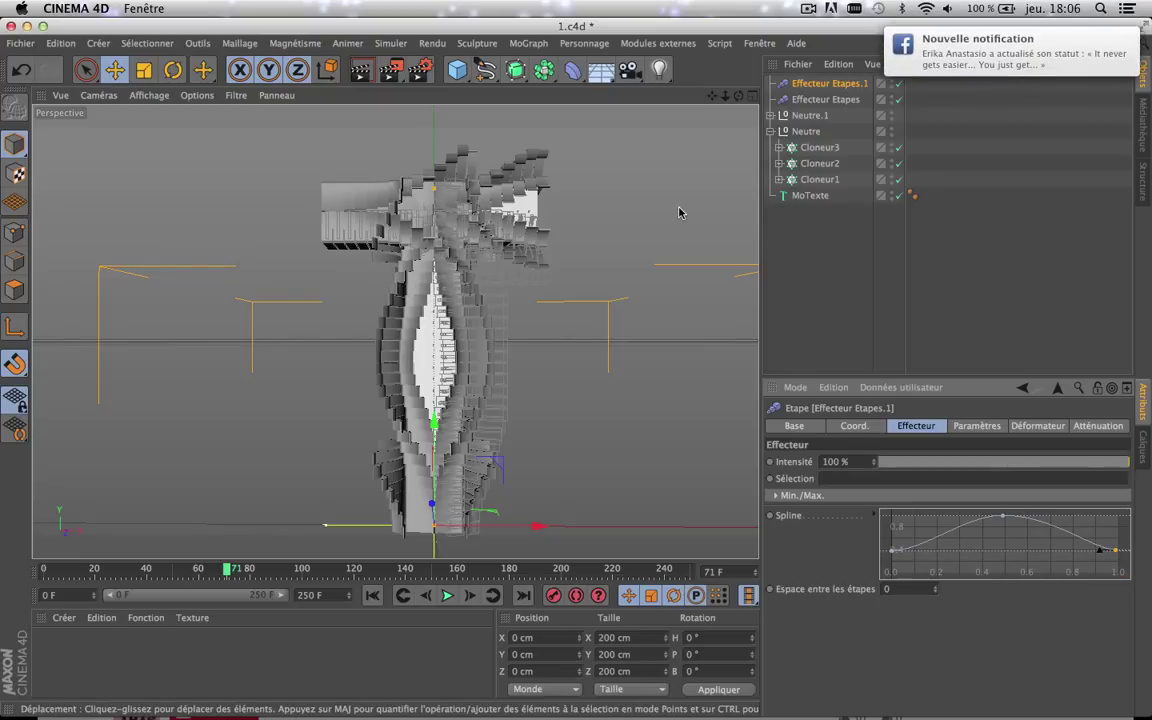
- Scrub to frame 97 and lower both end points of the step effector's spline to 0
mouse_move(398, 568)
mouse_down()
mouse_move(145, 567)
mouse_move(297, 565)
mouse_up()
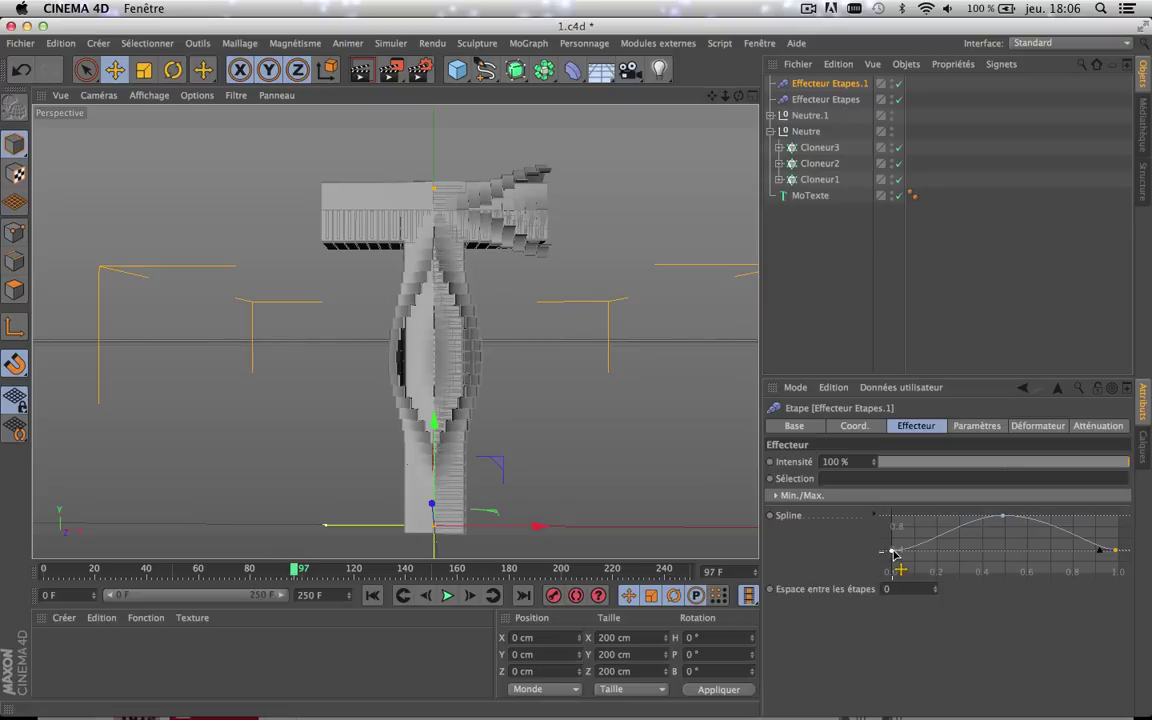
drag(891, 551, 868, 607)
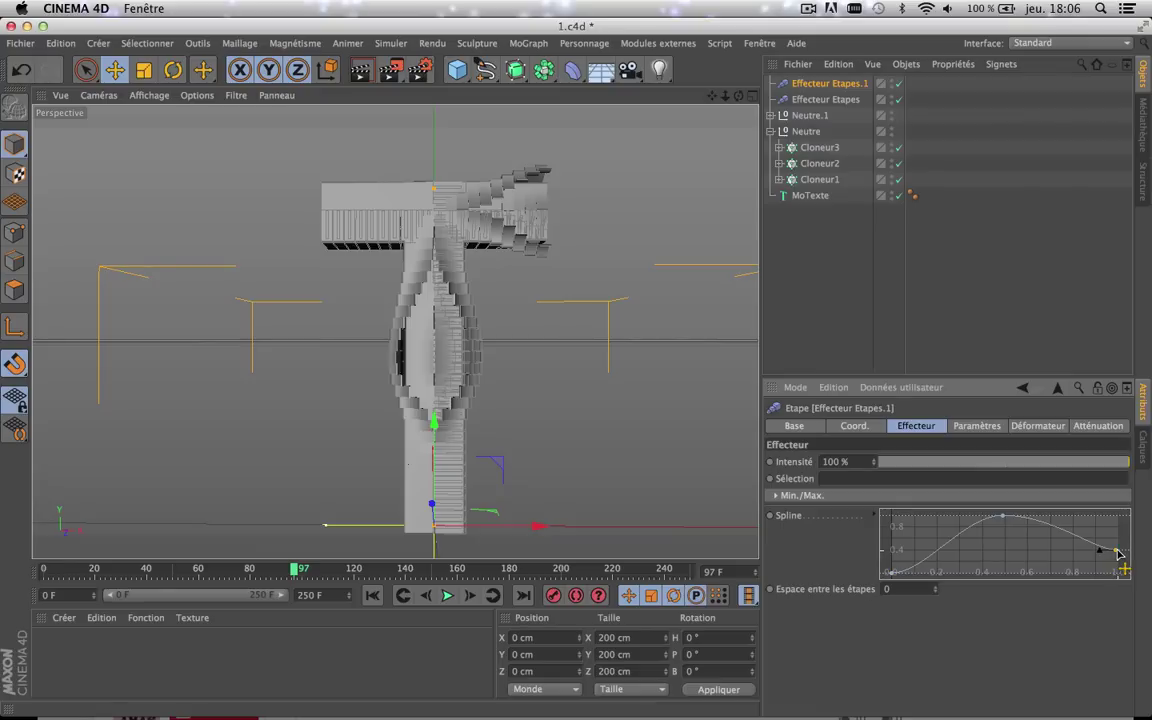
drag(1118, 552, 1122, 590)
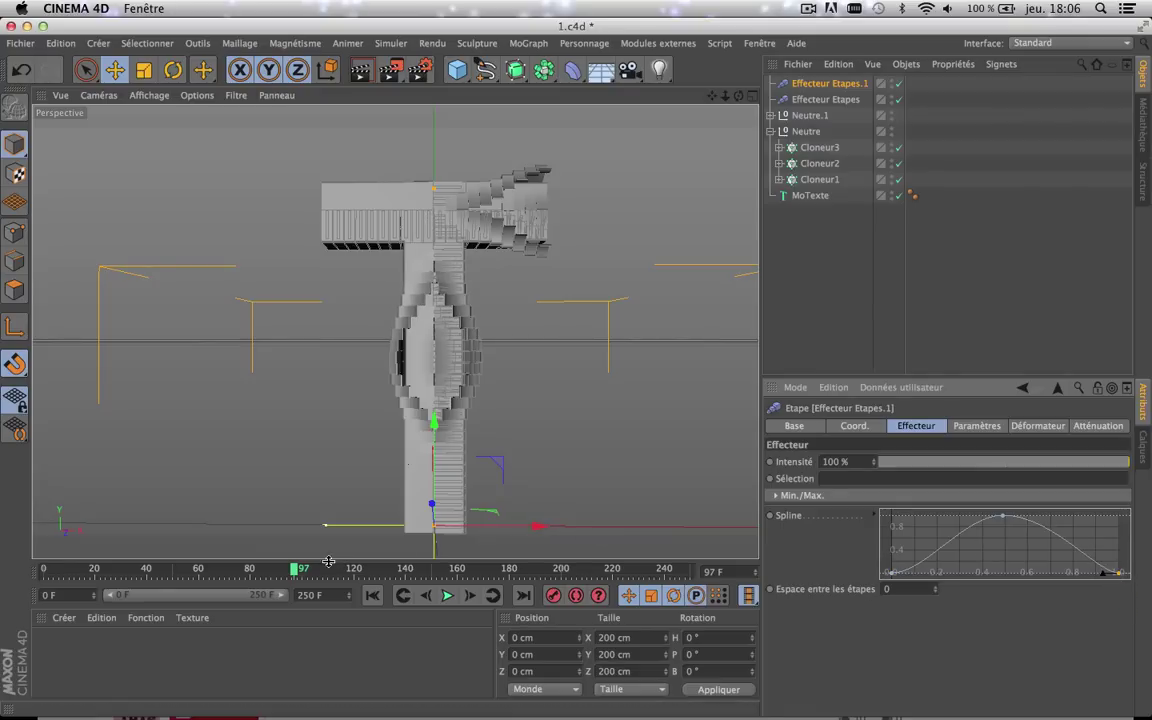
- Render the view at frame 90, and scrub the animation to frame 100 to examine the column's bulge
mouse_move(295, 573)
mouse_down()
mouse_move(258, 570)
mouse_move(277, 571)
mouse_up()
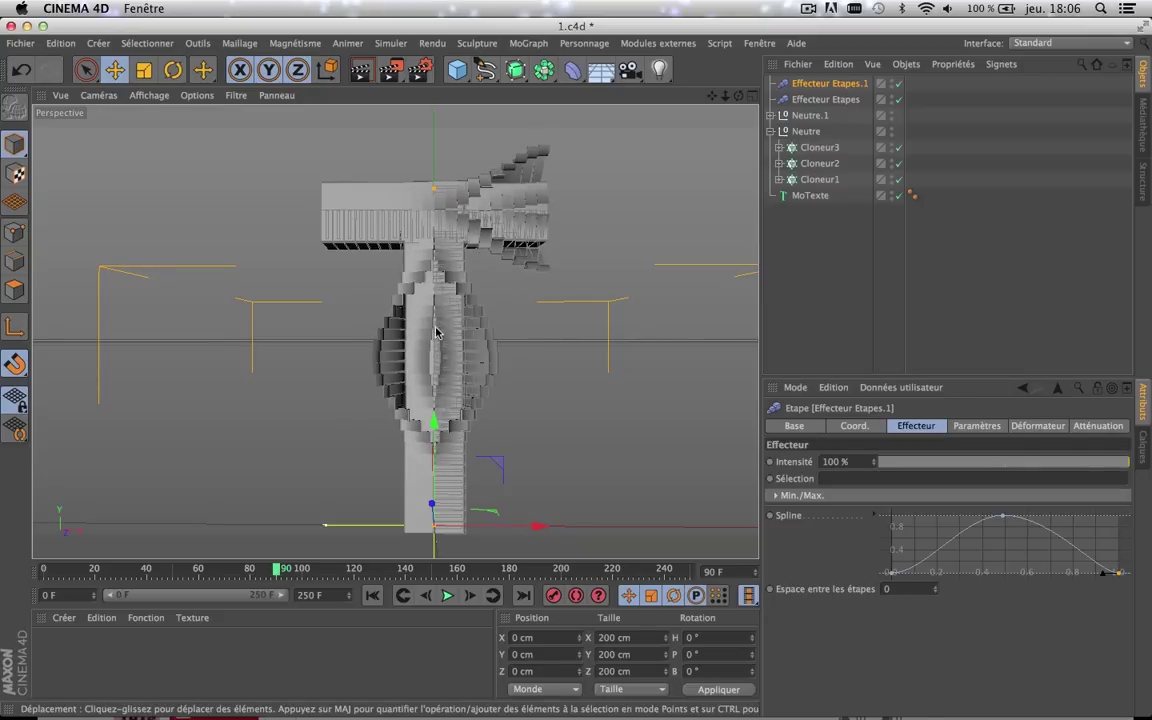
click(362, 69)
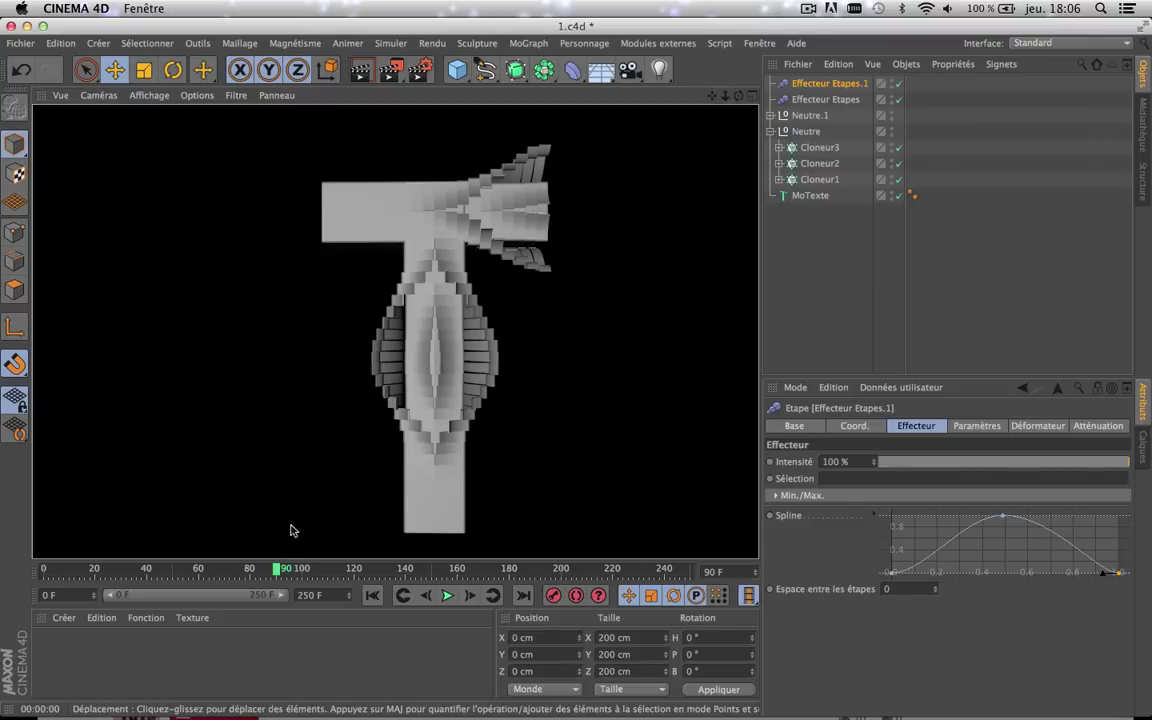
drag(284, 570, 352, 570)
drag(250, 562, 272, 574)
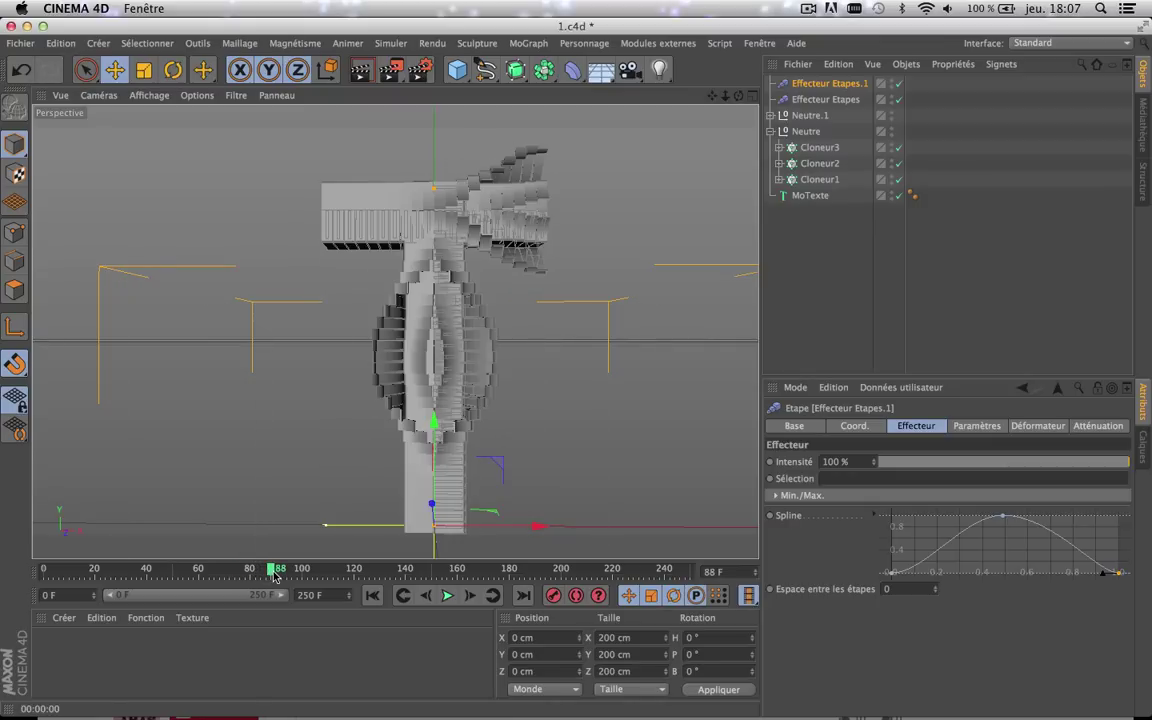
drag(274, 576, 310, 573)
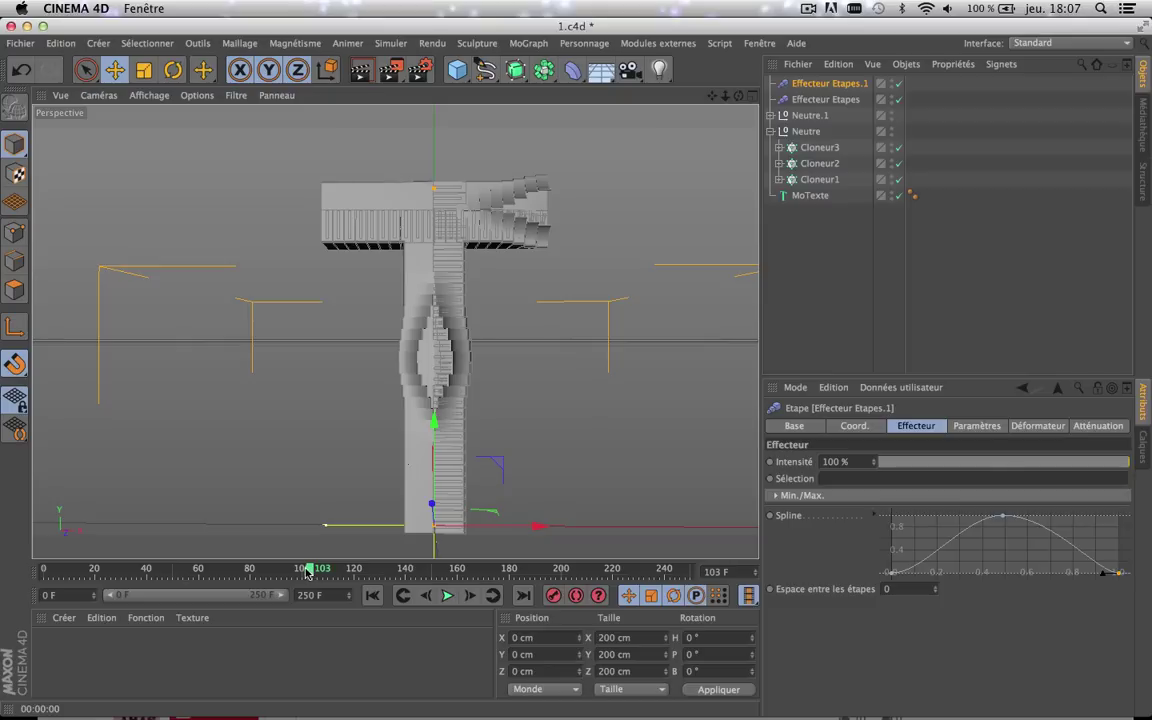
drag(308, 572, 303, 571)
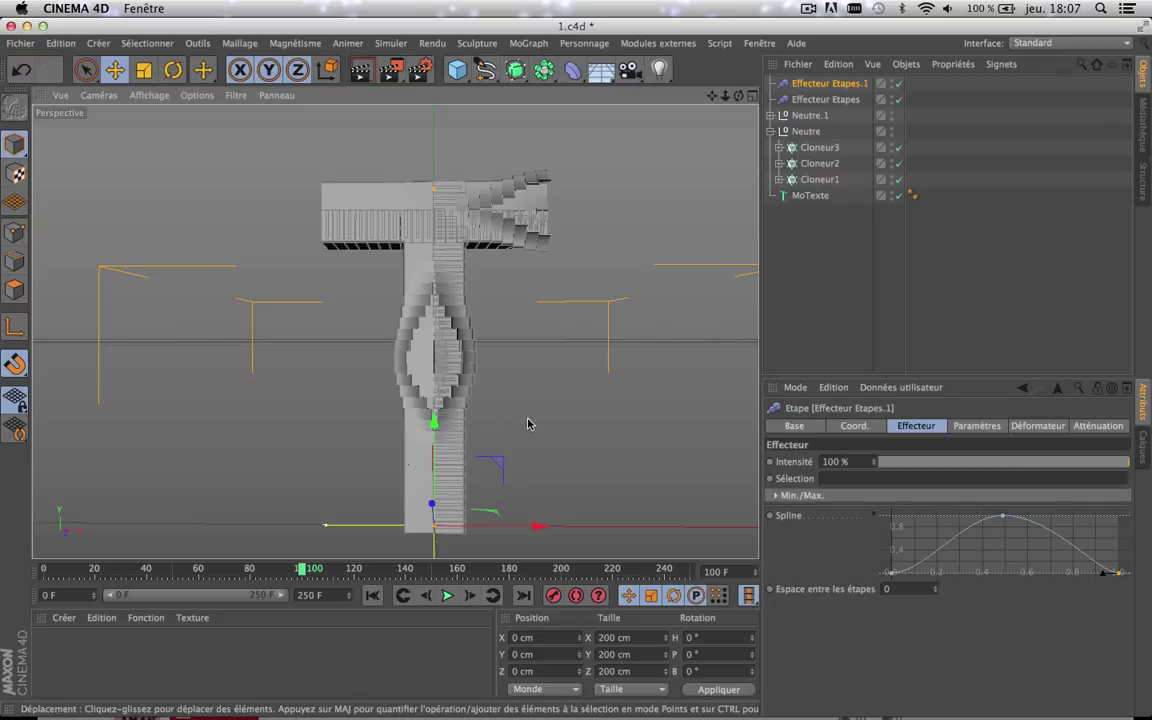
- Undo the last spline edit of the step effector and lower the curve's final point to 0 again
key(super+z)
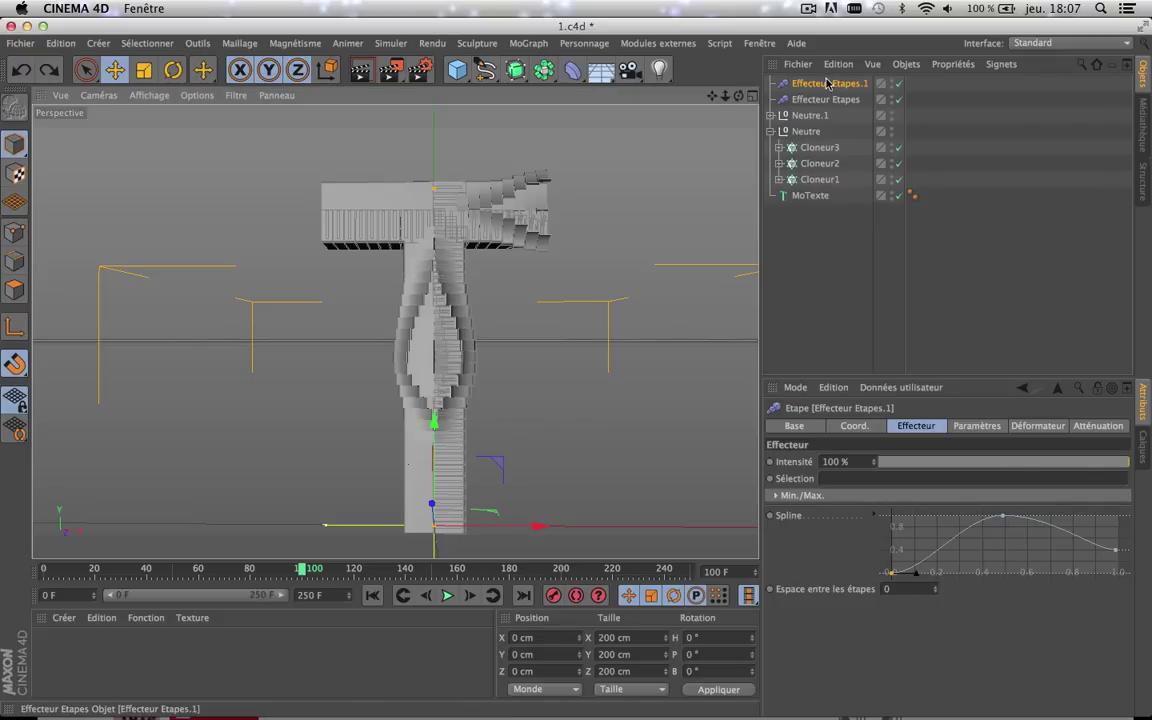
drag(1116, 543, 1121, 585)
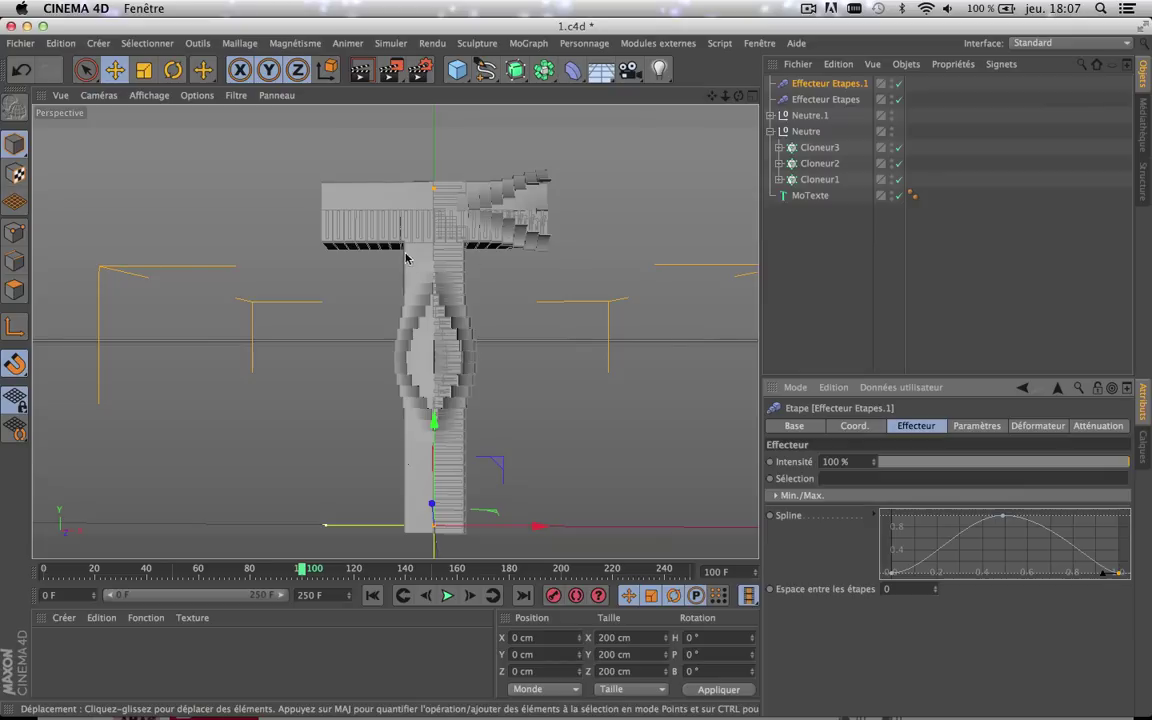
- Move the Neutre group down to about Y -26.292 cm and scrub the animation to frame 40 with the whole T in view
click(805, 134)
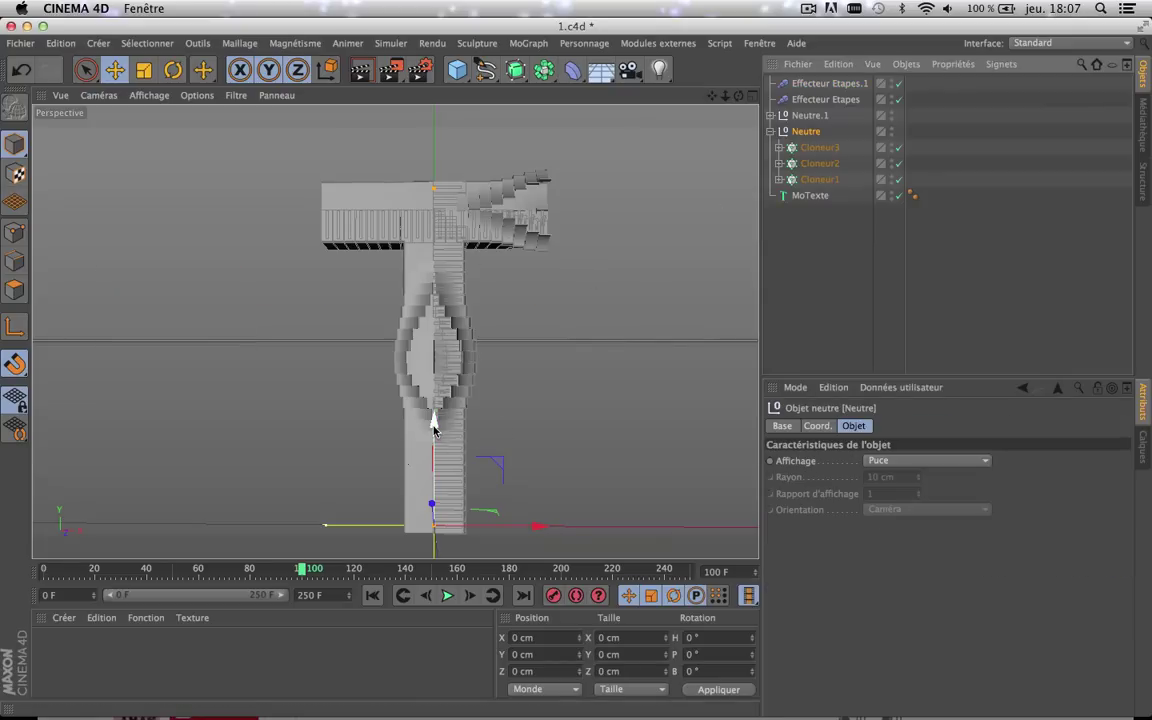
drag(433, 425, 432, 481)
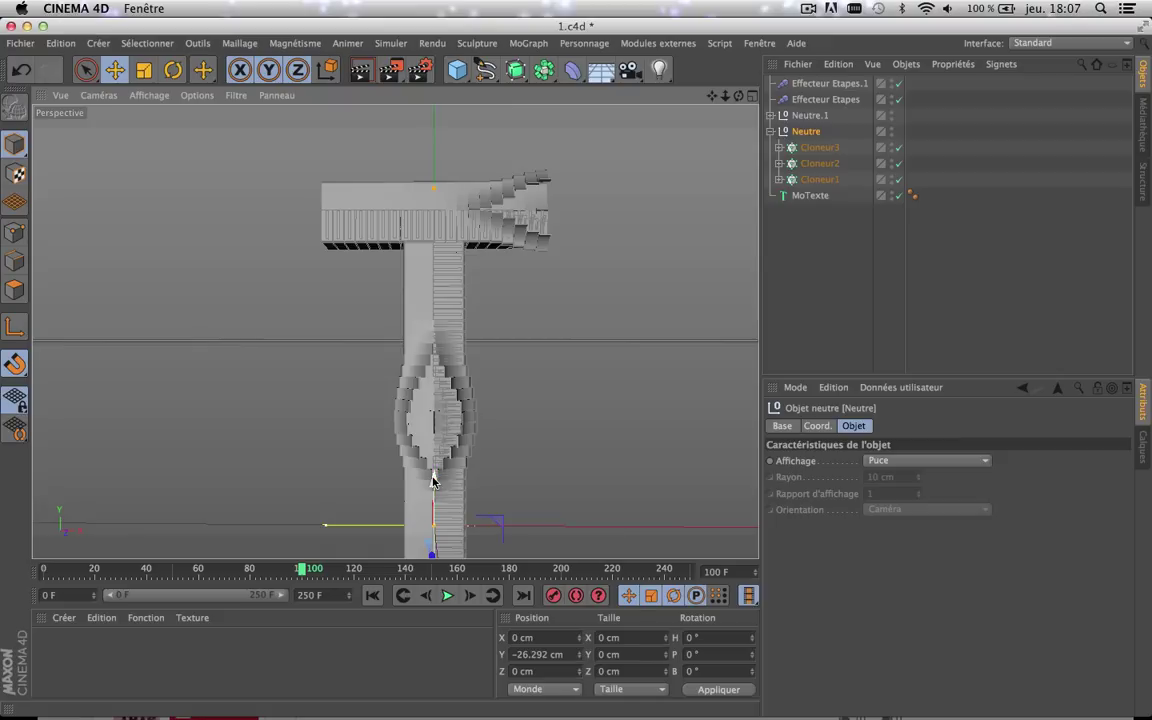
scroll(520, 338, down, 4)
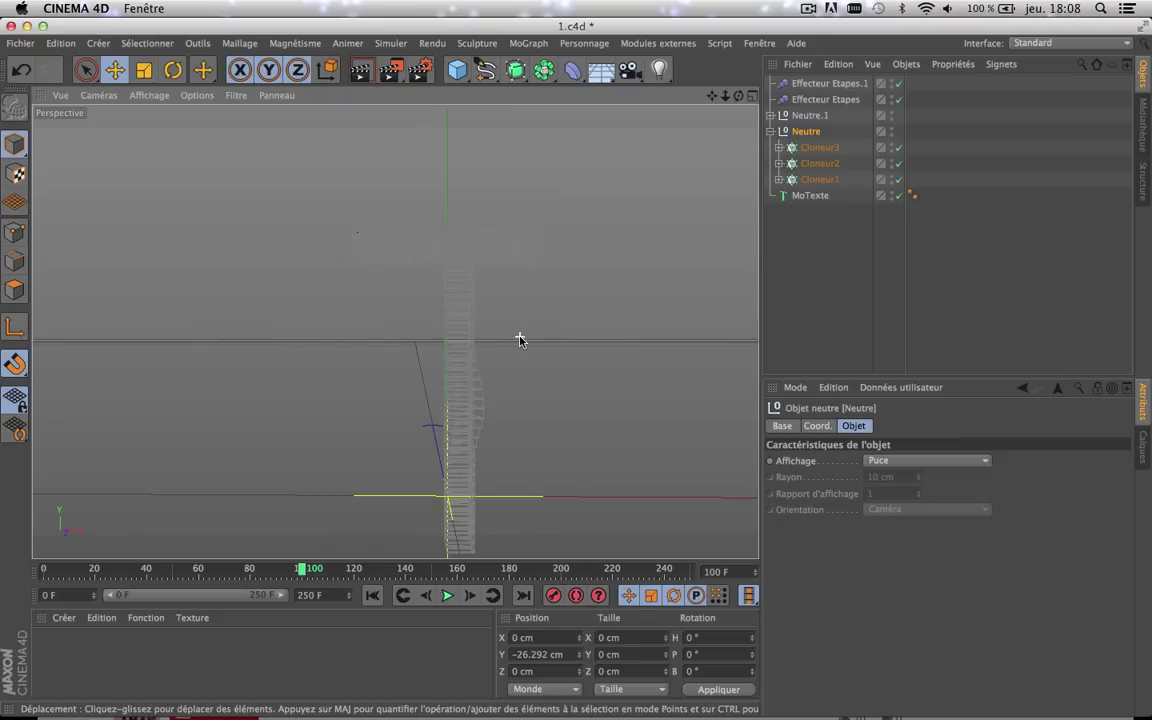
mouse_move(326, 570)
mouse_down()
mouse_move(305, 569)
mouse_move(340, 569)
mouse_move(107, 568)
mouse_up()
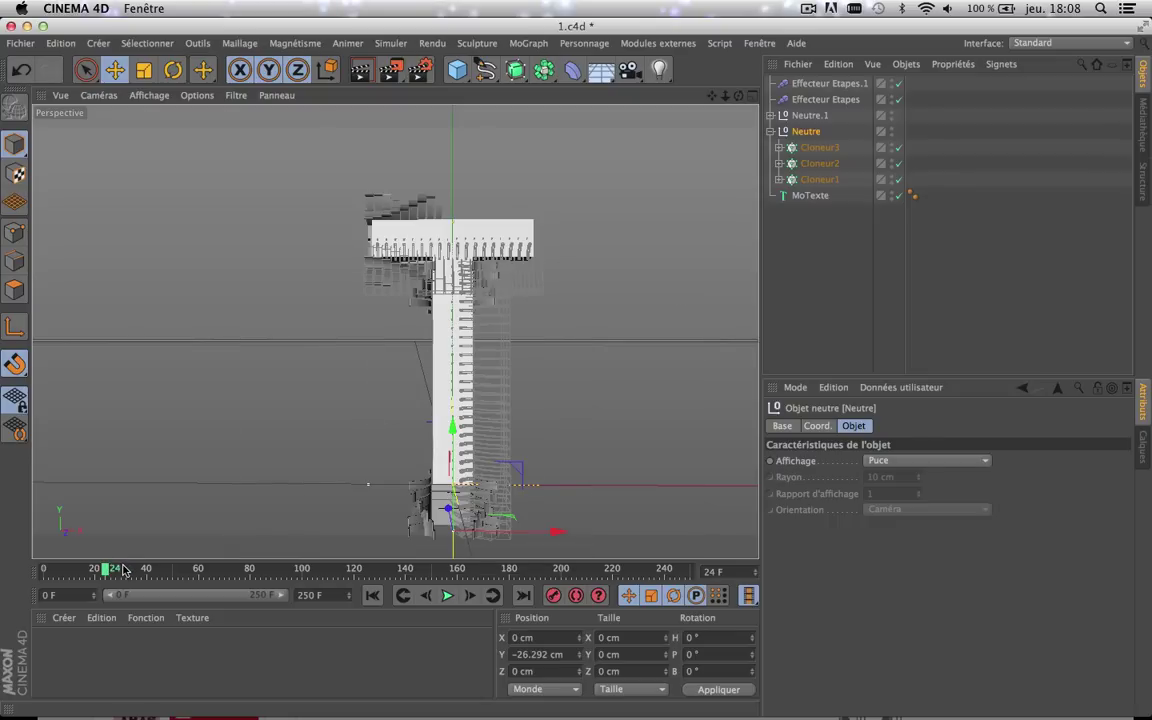
drag(107, 569, 148, 569)
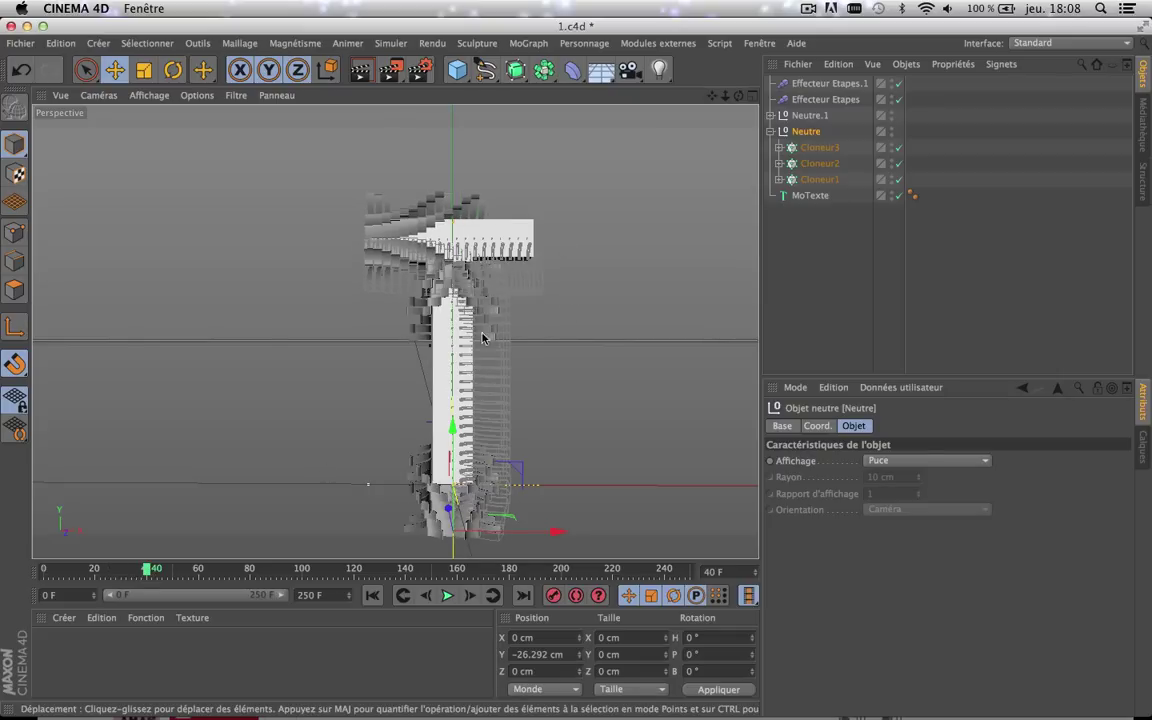
- Switch to the Animation layout and select the last three Extrusion contrôlée tracks in the timeline
click(1070, 43)
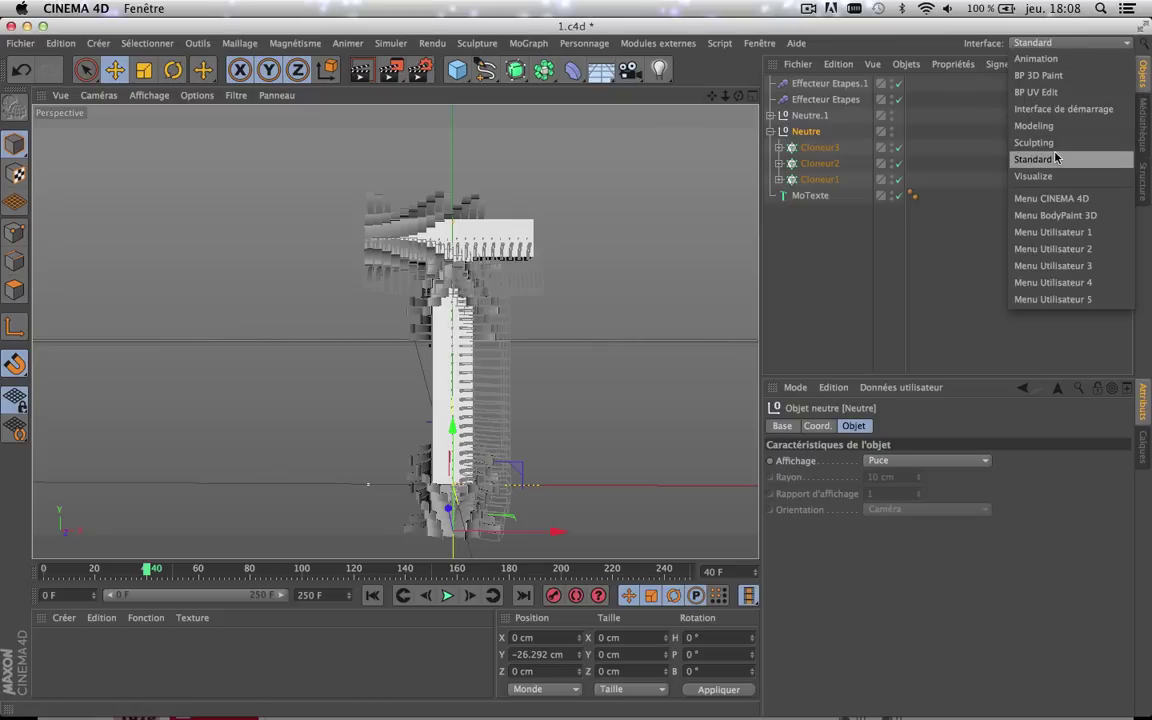
click(1040, 58)
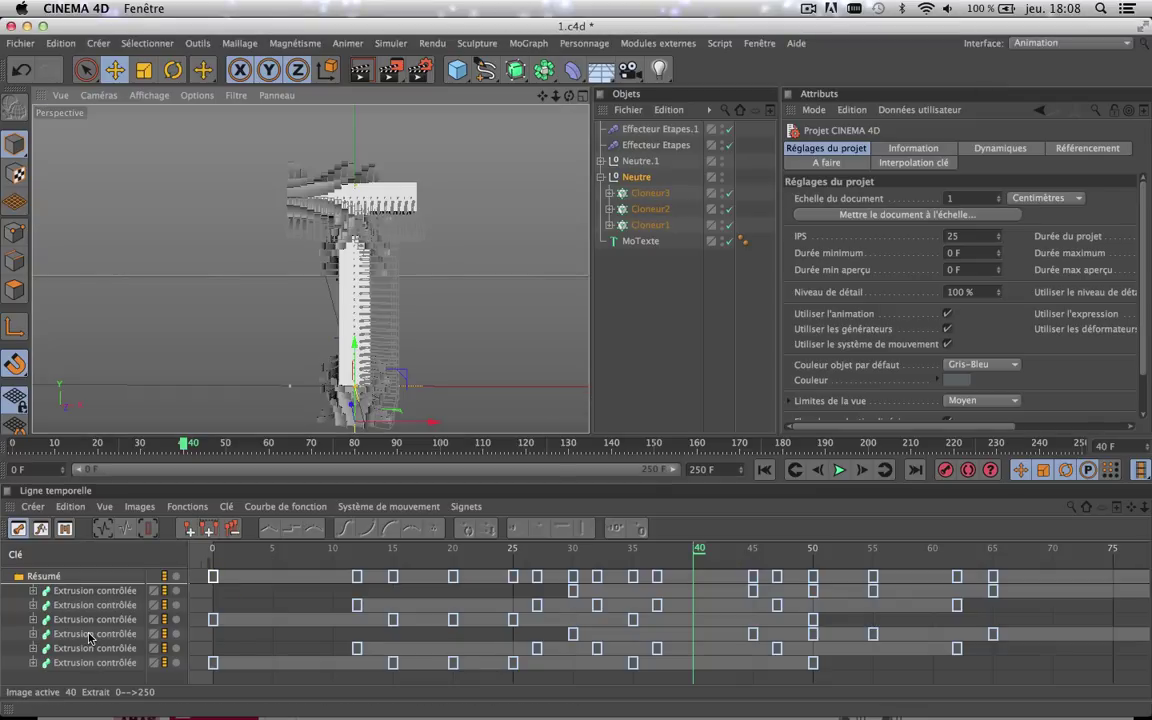
click(88, 634)
click(86, 663)
click(94, 636)
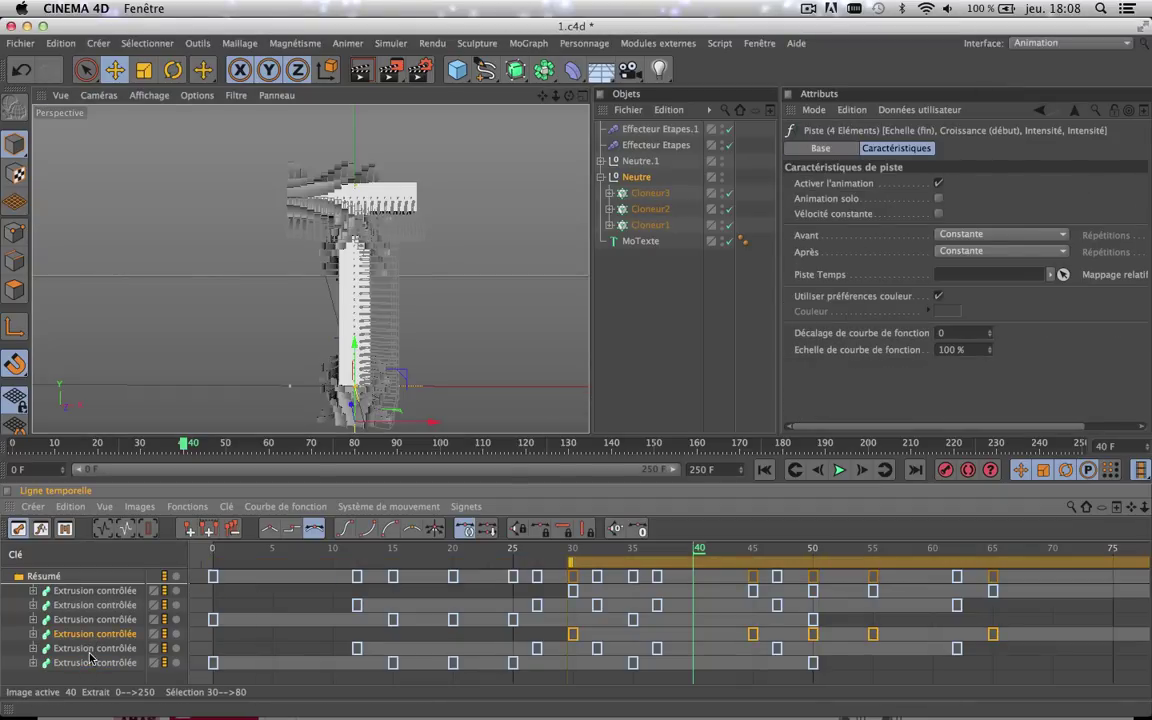
shift+click(87, 663)
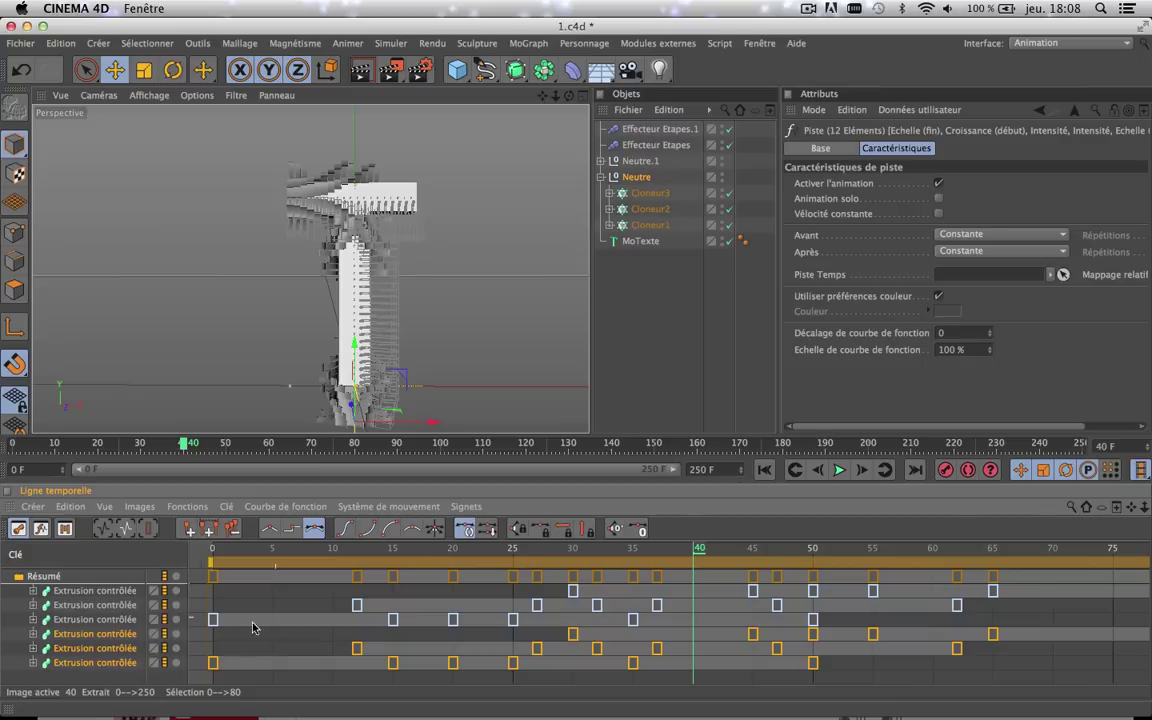
- Try shifting all keys of the first three Extrusion contrôlée tracks to start at frame 55, checking frame 86, and undo the shift
click(102, 593)
shift+click(103, 620)
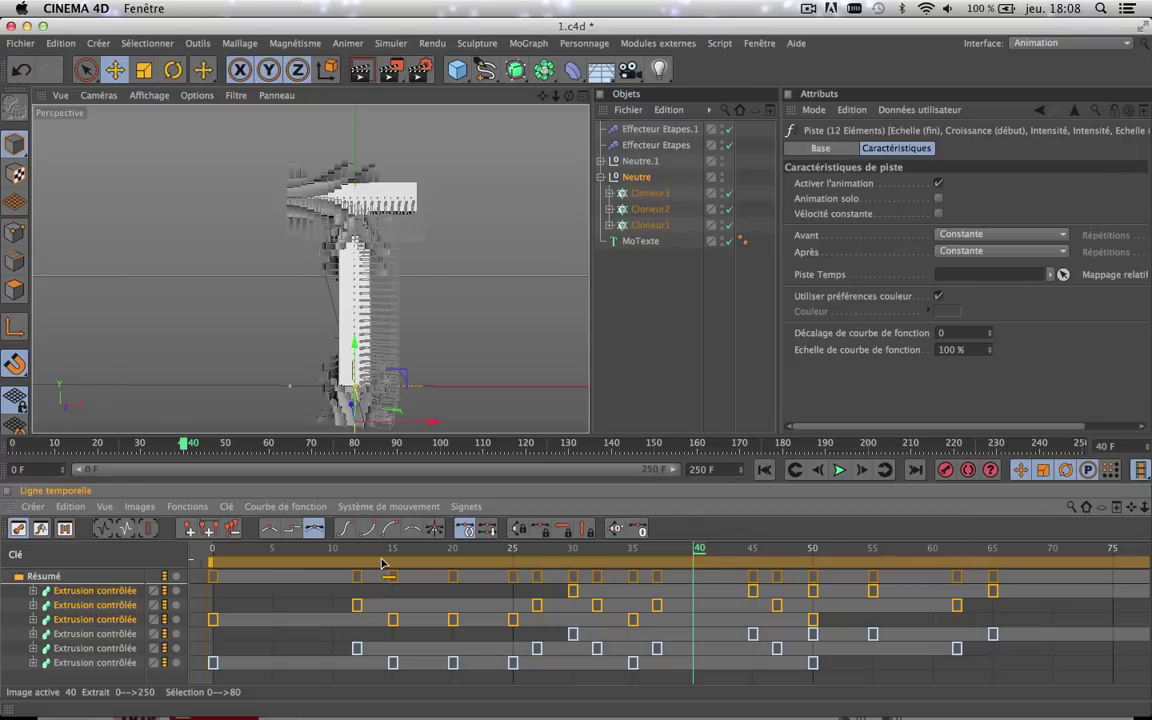
drag(381, 563, 1038, 572)
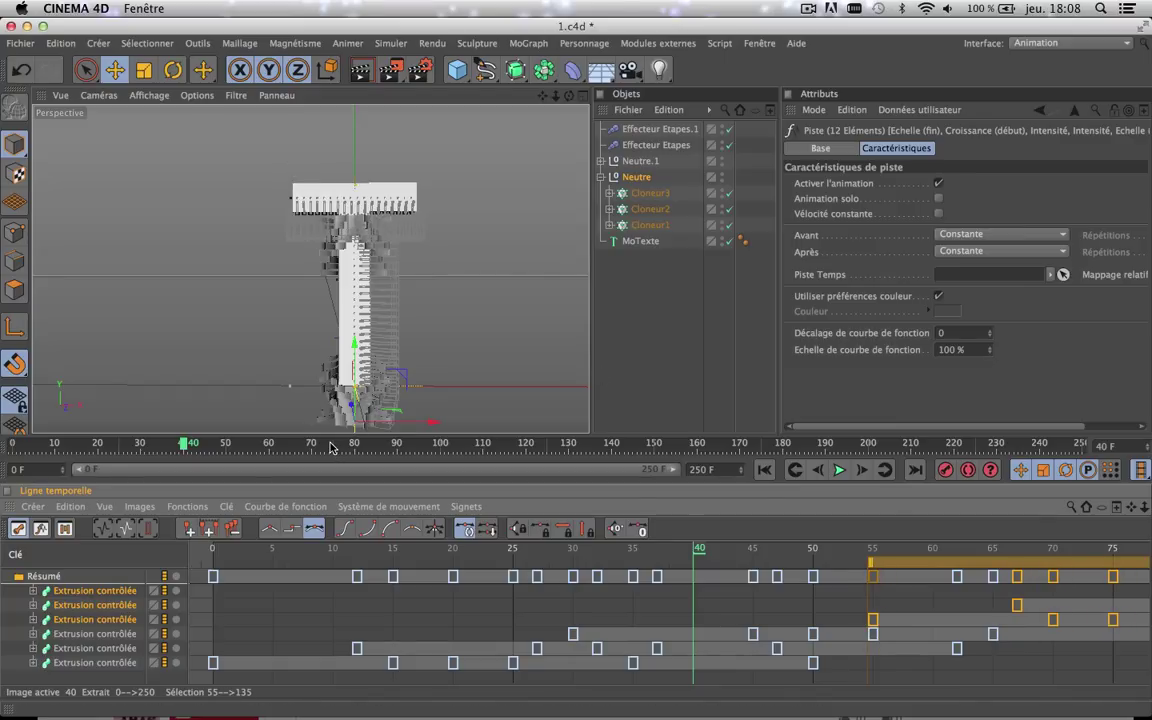
drag(331, 447, 381, 452)
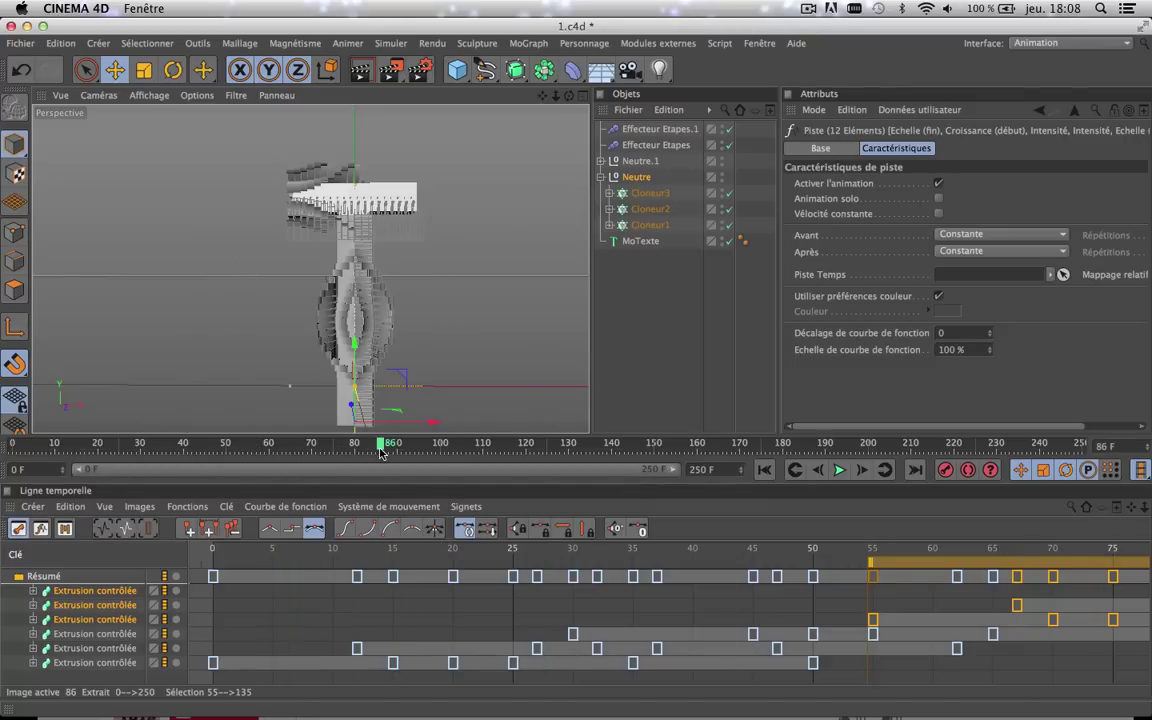
key(ctrl+z)
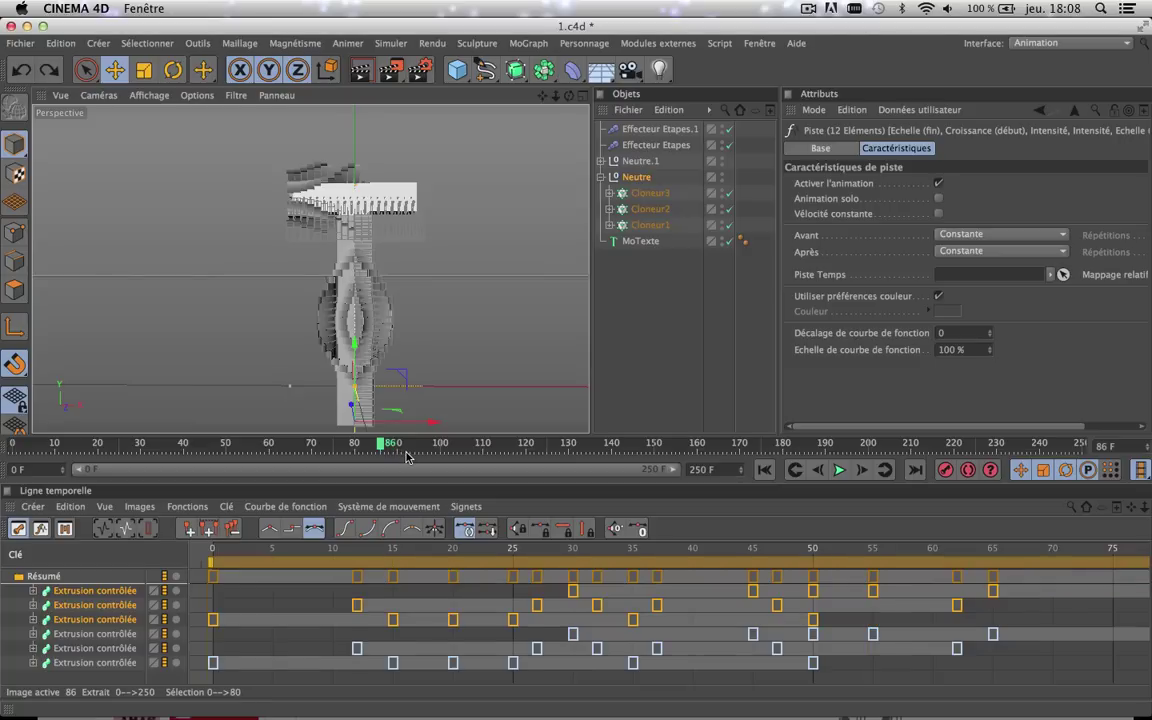
- Try shifting all keys of the last three Extrusion contrôlée tracks to start at frame 55, and scrub the animation to frame 74
click(102, 637)
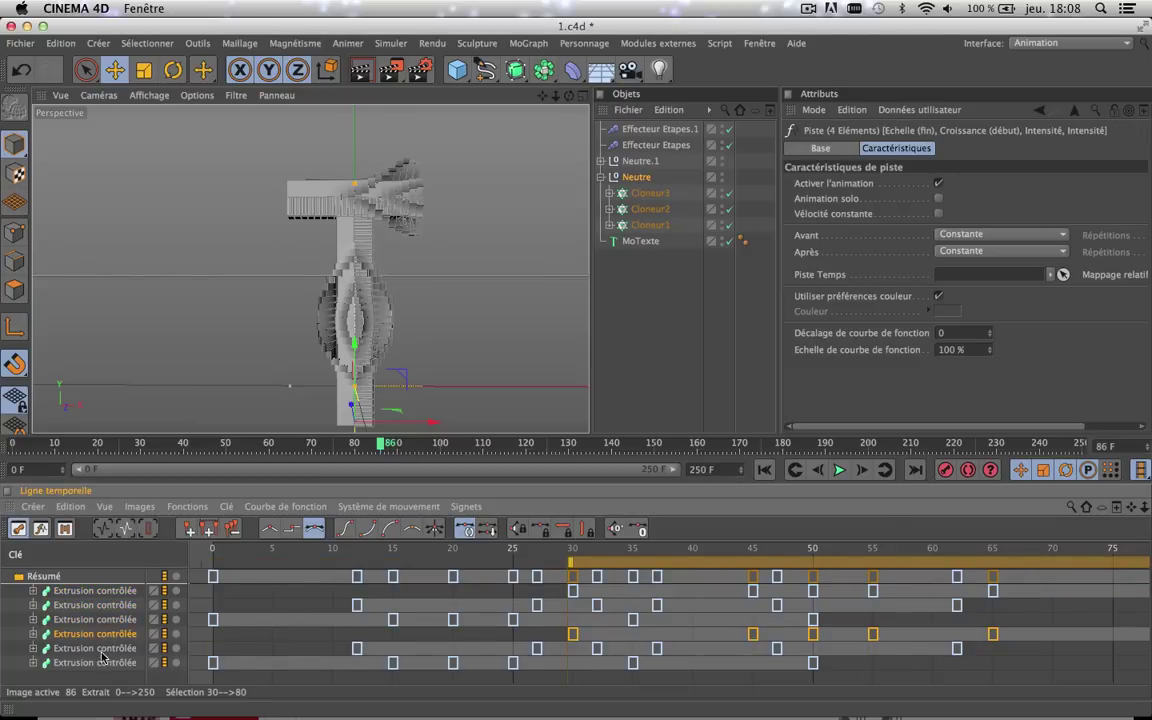
shift+click(103, 664)
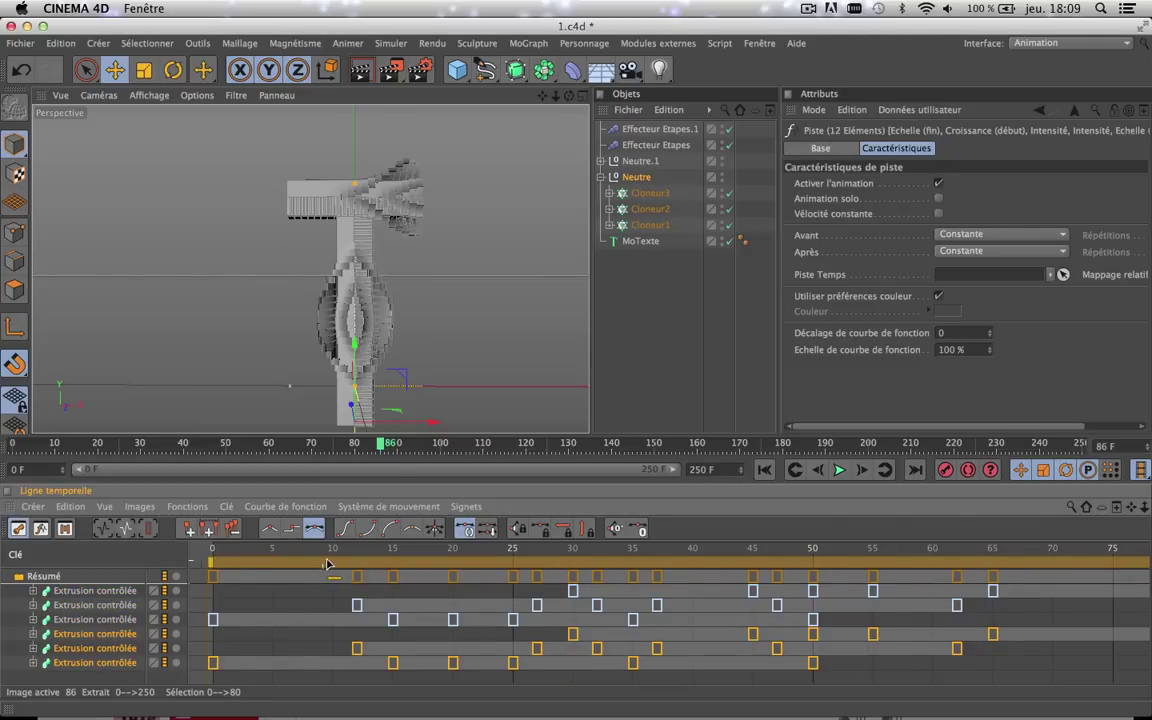
drag(326, 565, 978, 568)
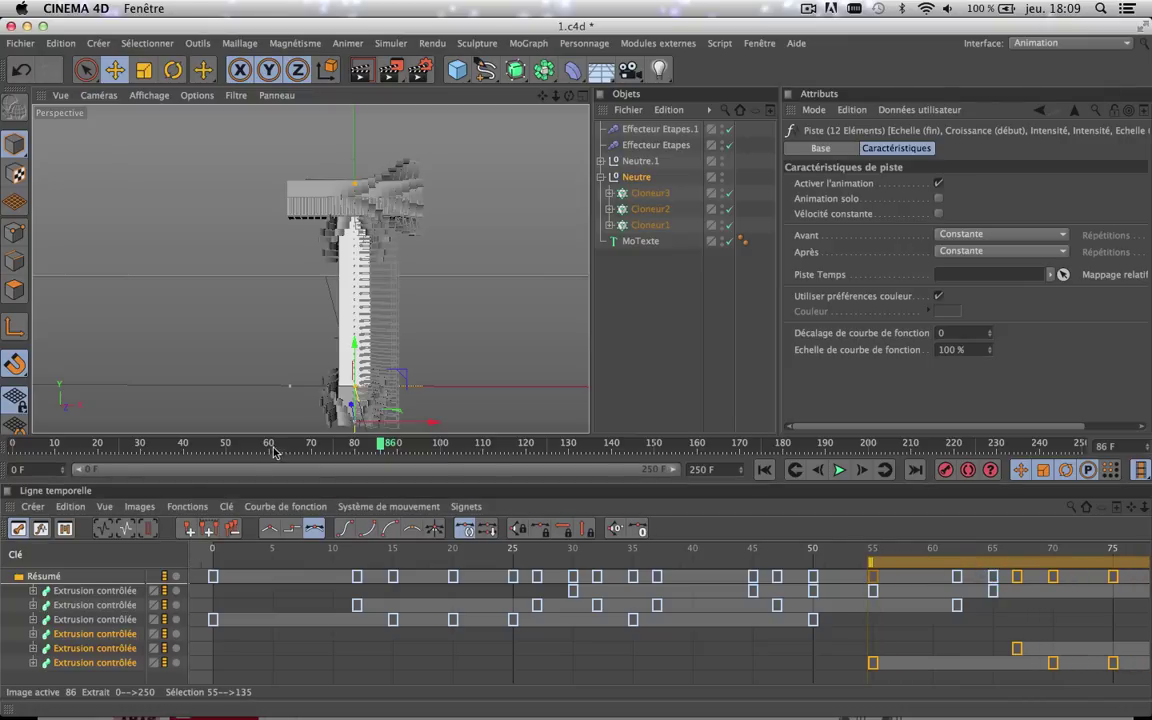
drag(274, 443, 329, 452)
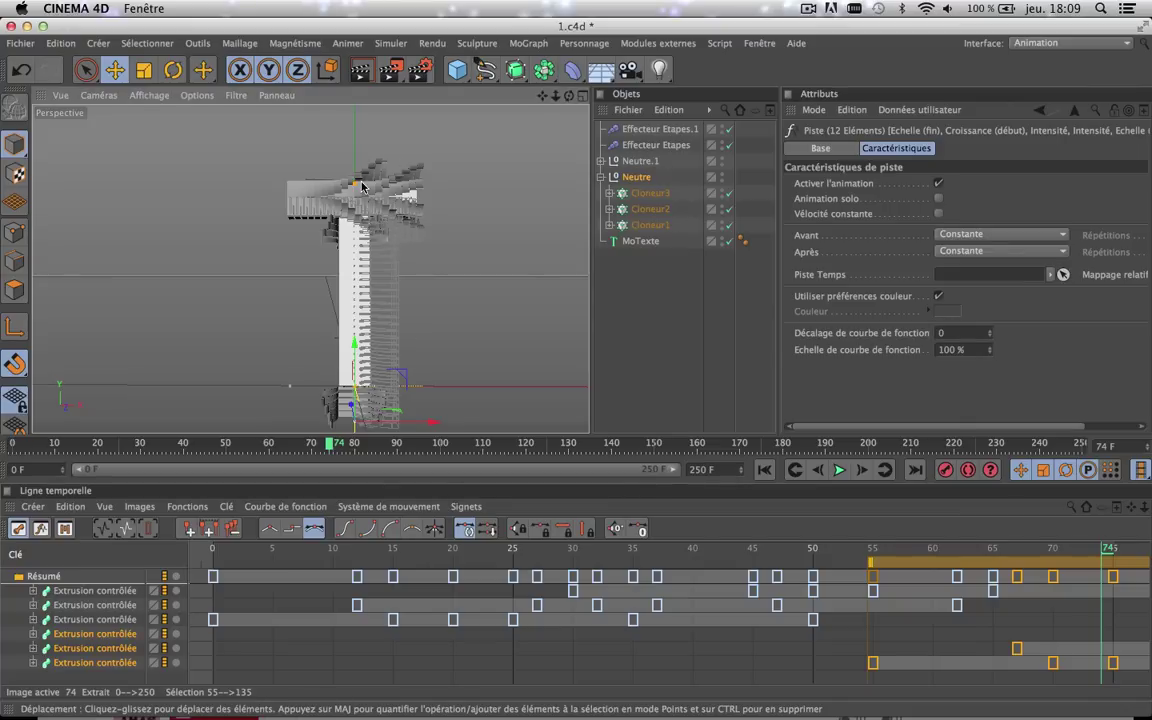
- Try moving the same three tracks' keys further to start at frame 65, checking up to frame 131, and undo both shifts
scroll(362, 185, up, 3)
scroll(362, 185, up, 1)
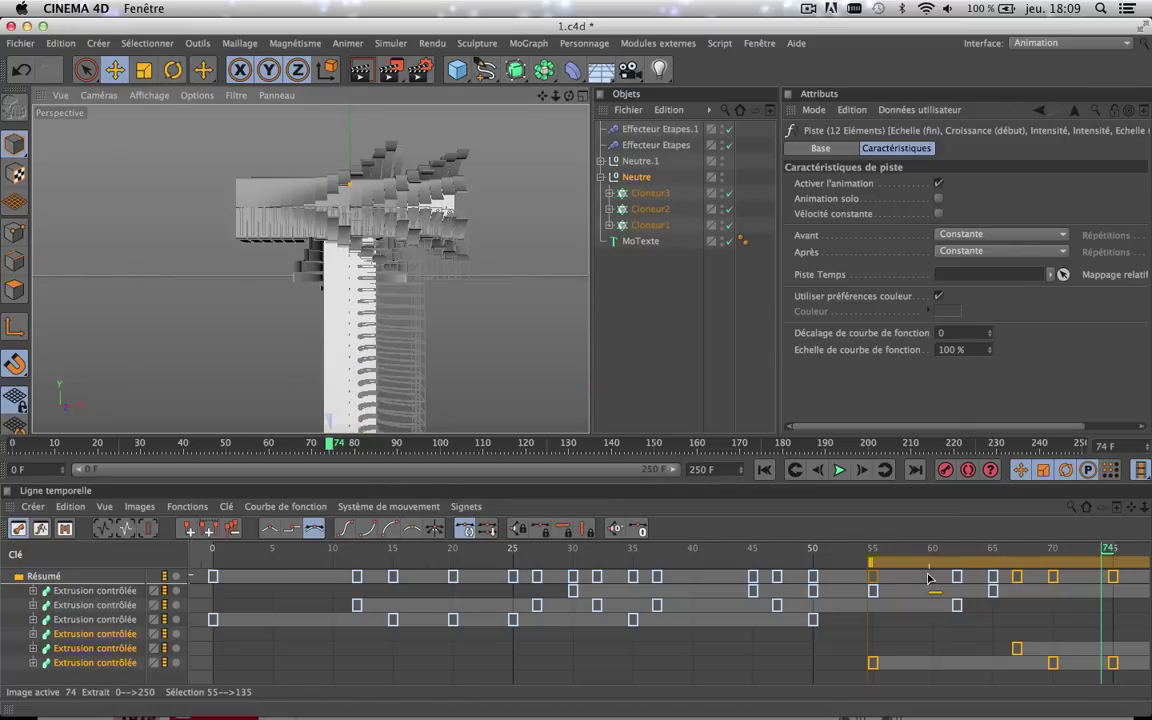
drag(928, 565, 1032, 574)
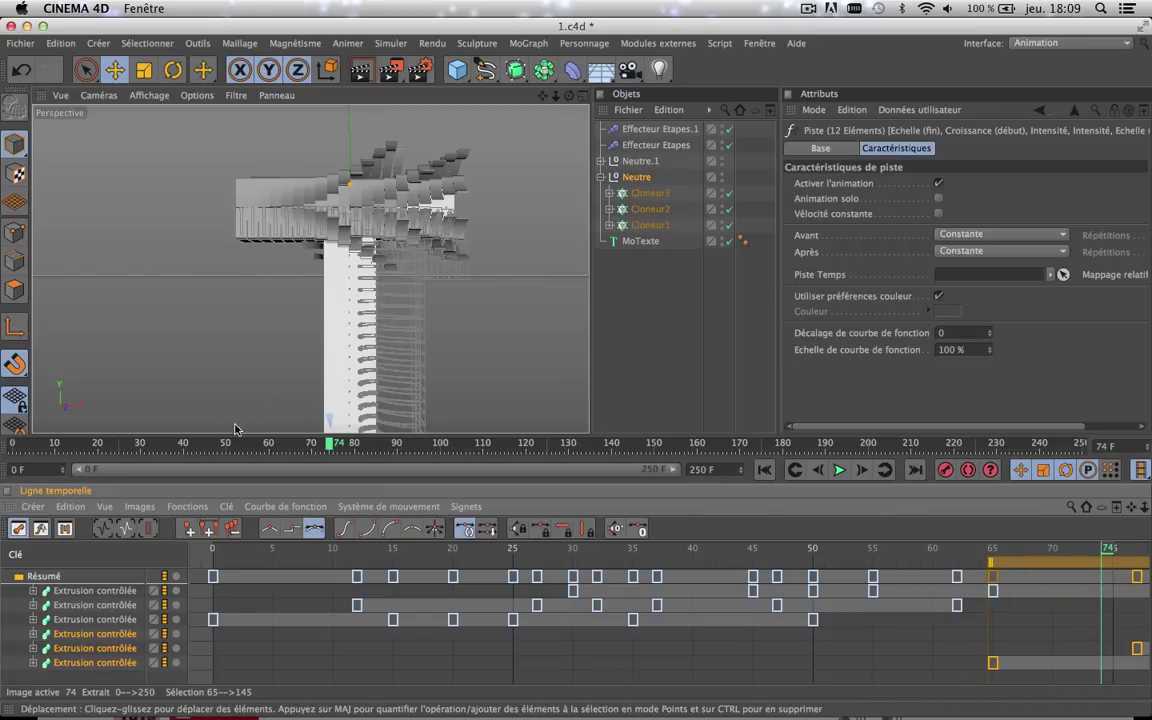
drag(251, 450, 572, 450)
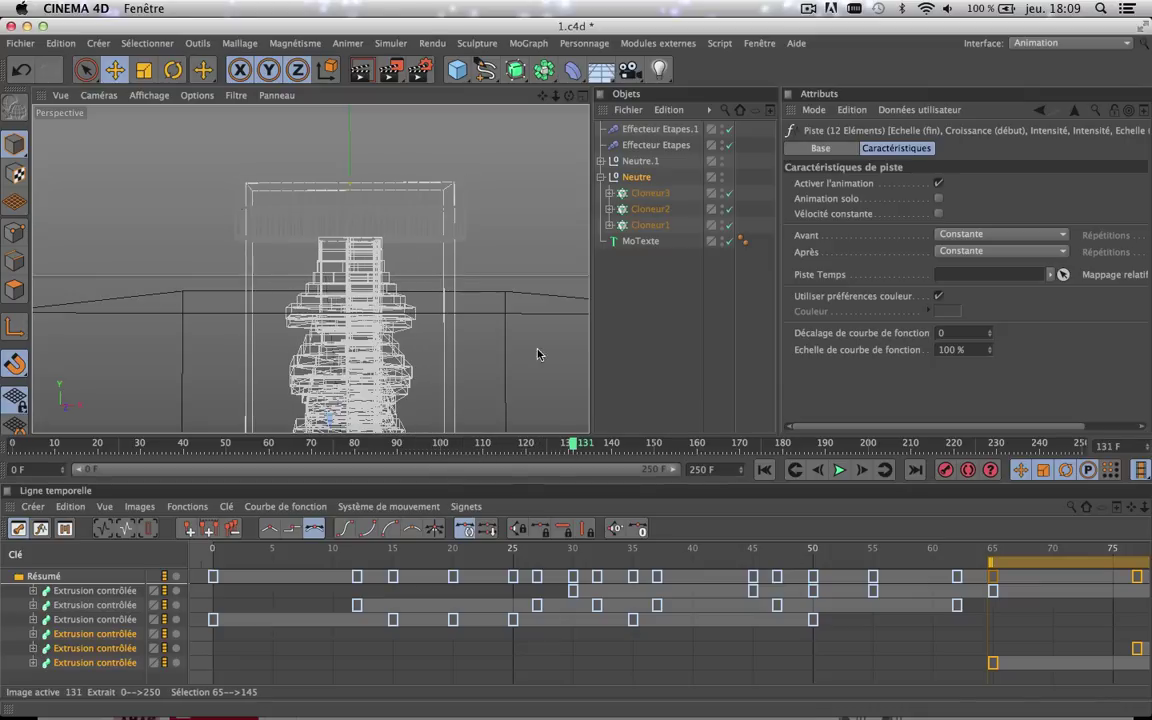
scroll(472, 281, down, 3)
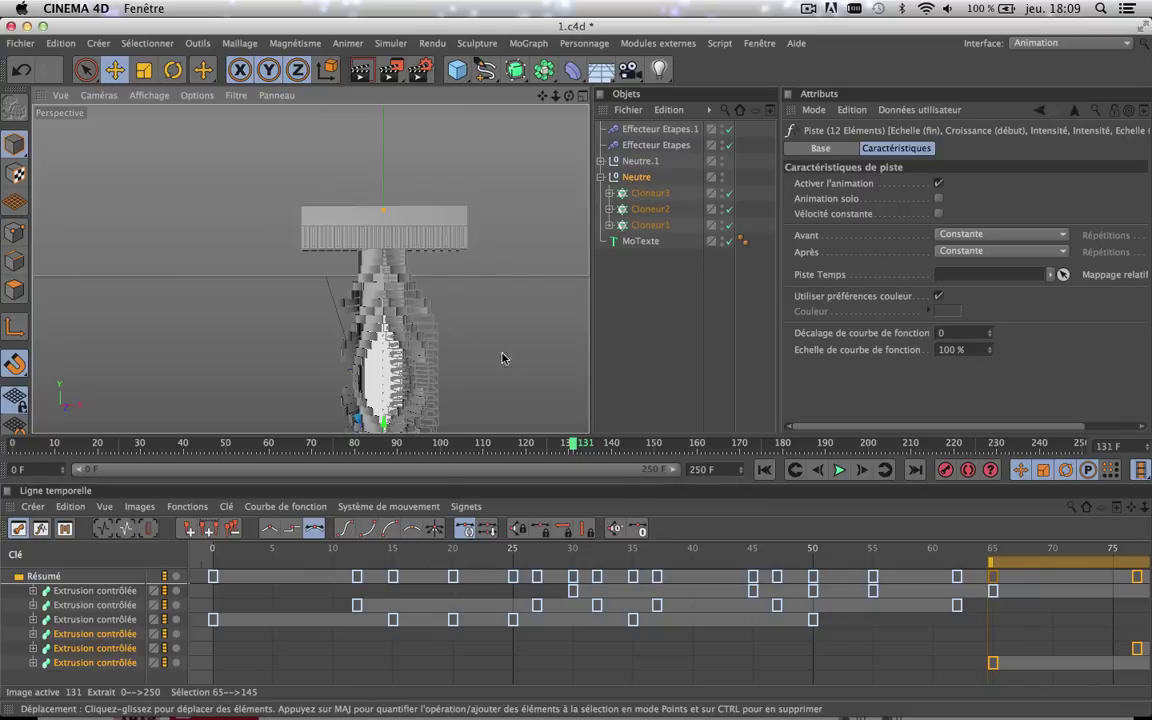
key(super+z)
key(super+z)
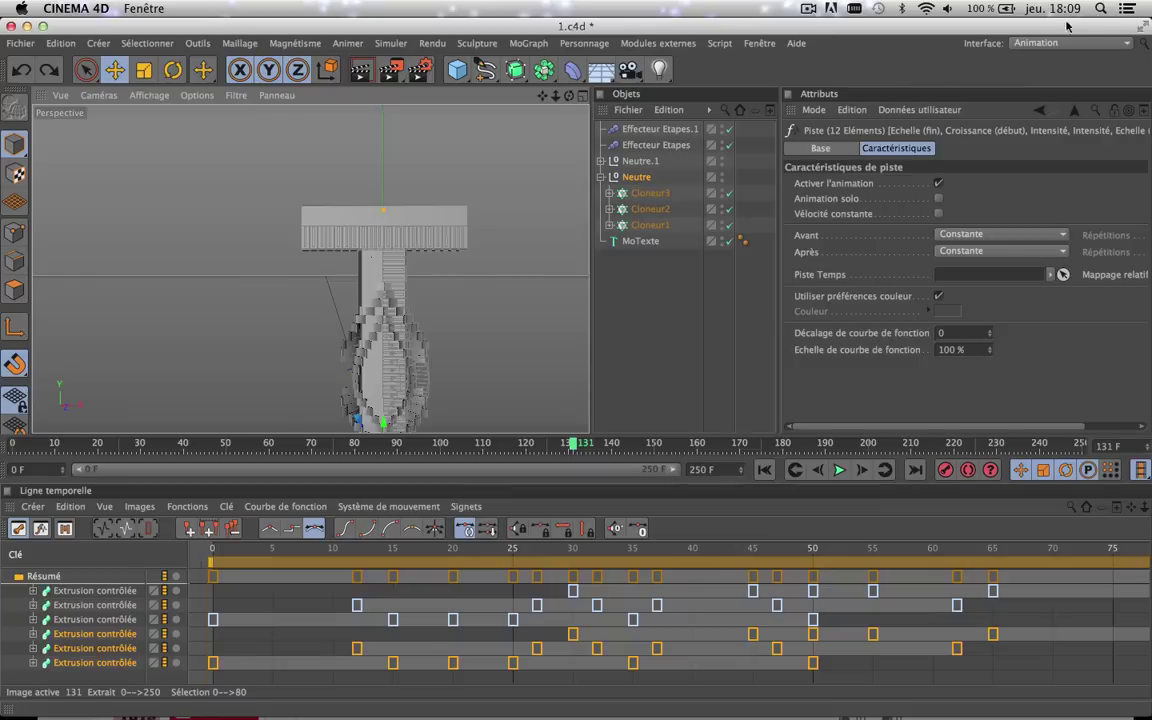
- Return to the Standard layout and scrub the animation to frame 108 to examine the column against the crossbar
click(85, 640)
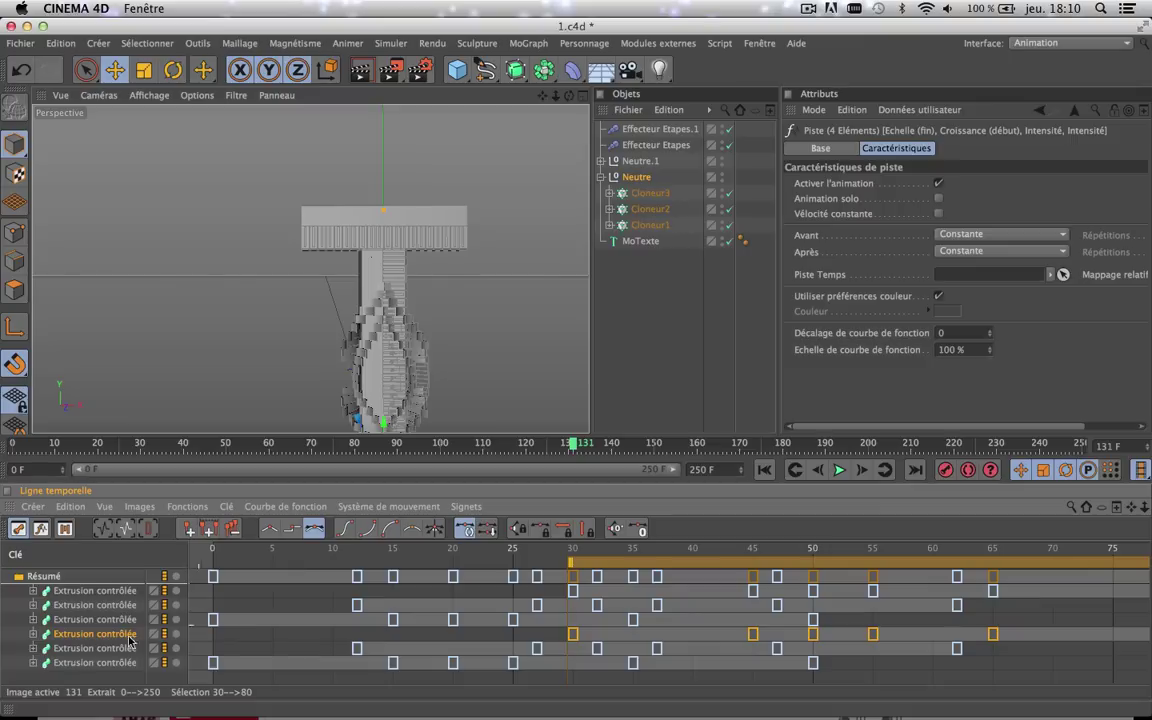
click(1058, 43)
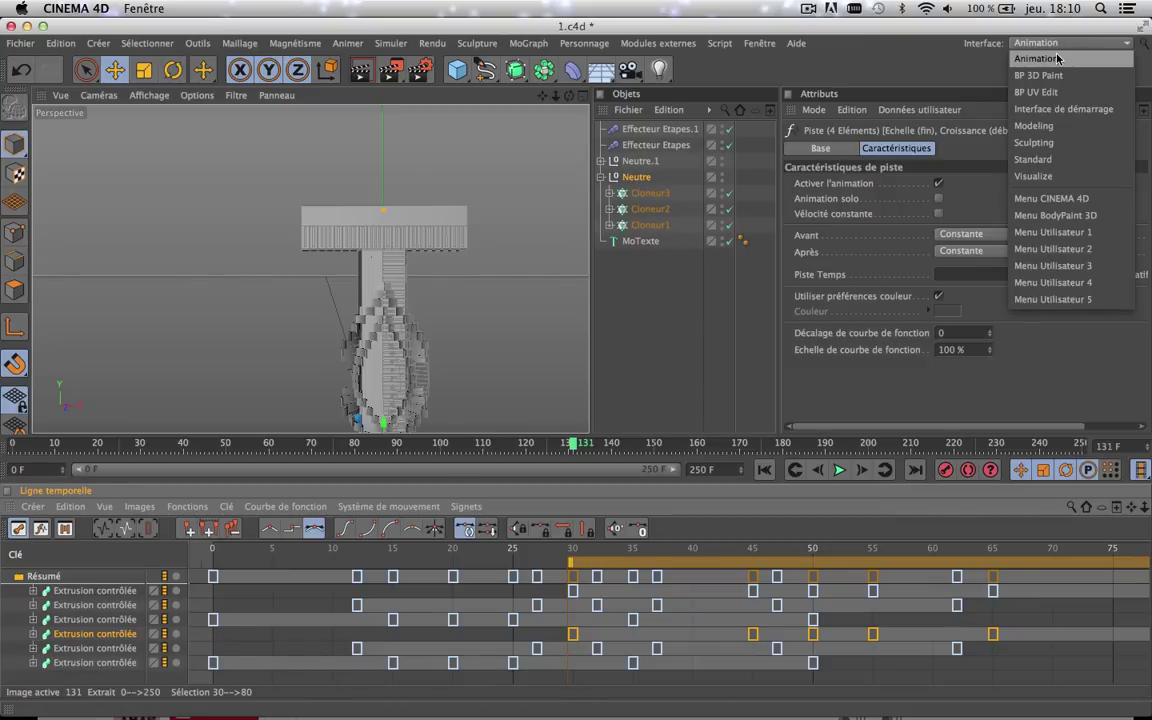
click(1040, 159)
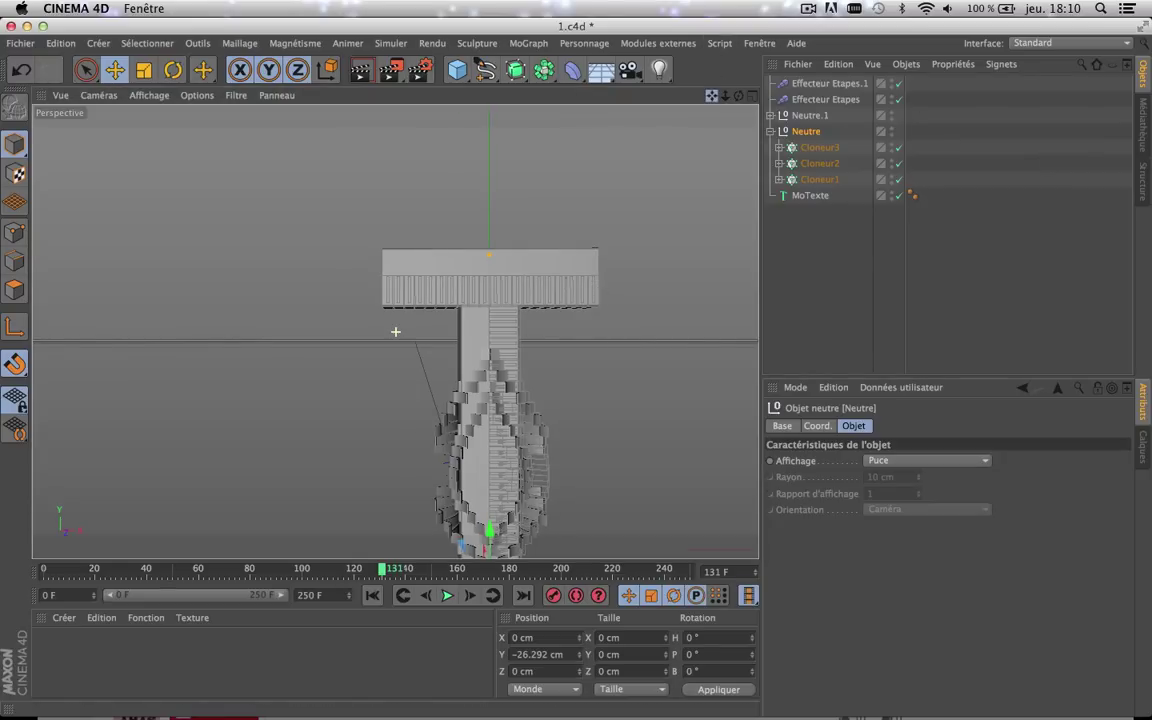
drag(711, 96, 674, 62)
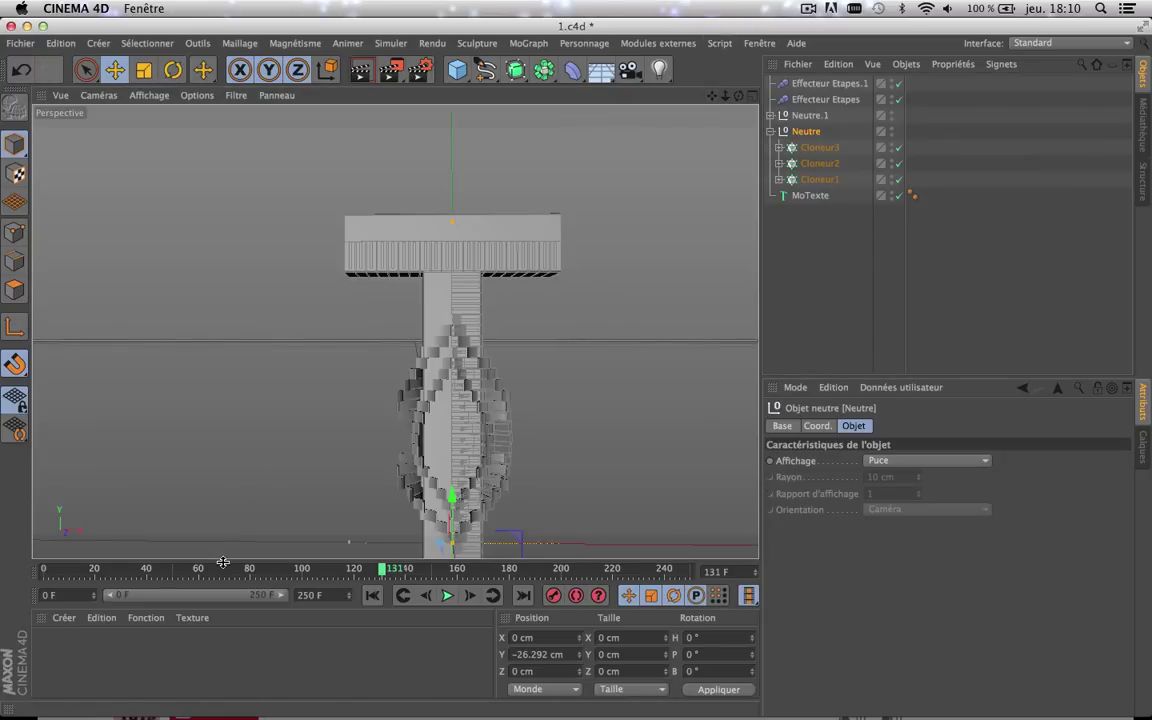
mouse_move(220, 570)
mouse_down()
mouse_move(184, 570)
mouse_move(322, 577)
mouse_up()
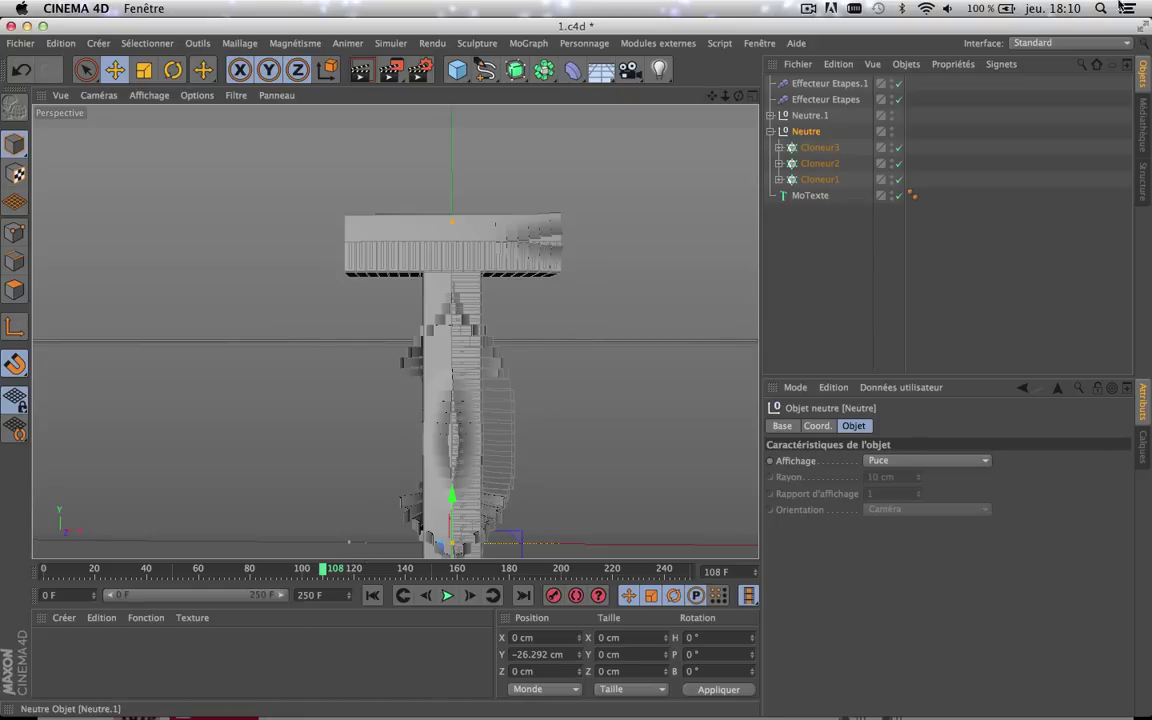
- Switch back to the Animation layout and undo the recent timeline edits until no track is selected
click(1078, 43)
click(1082, 61)
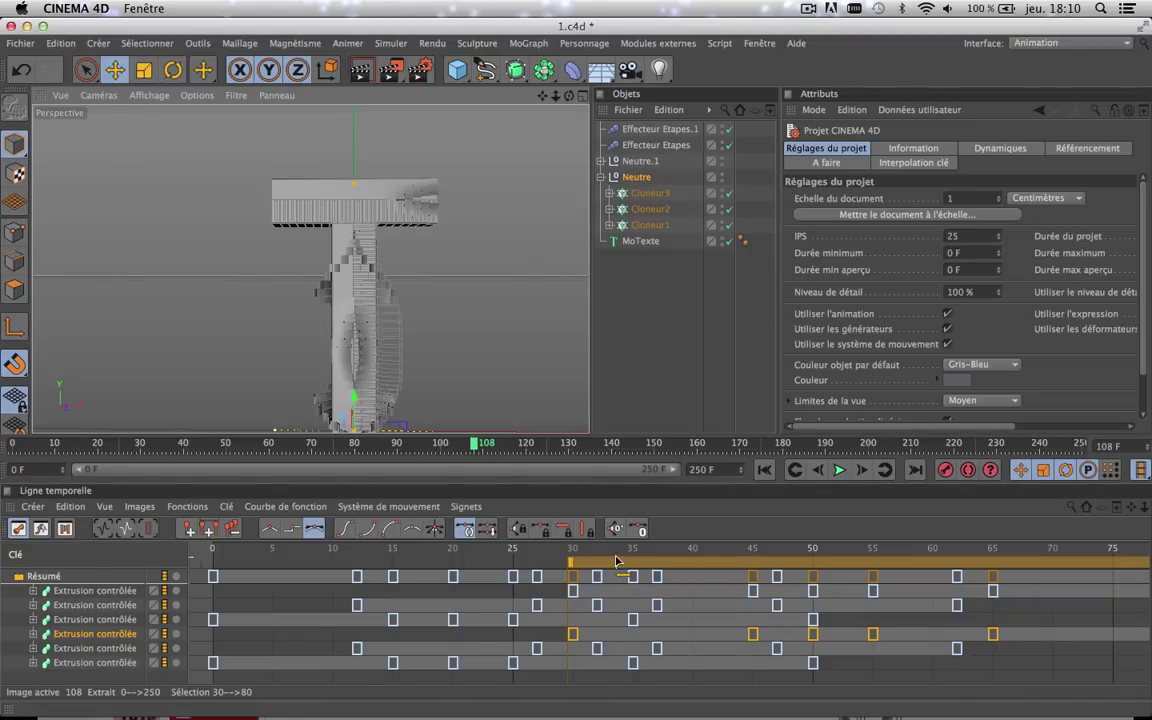
key(super+z)
key(super+z)
key(super+z)
key(super+z)
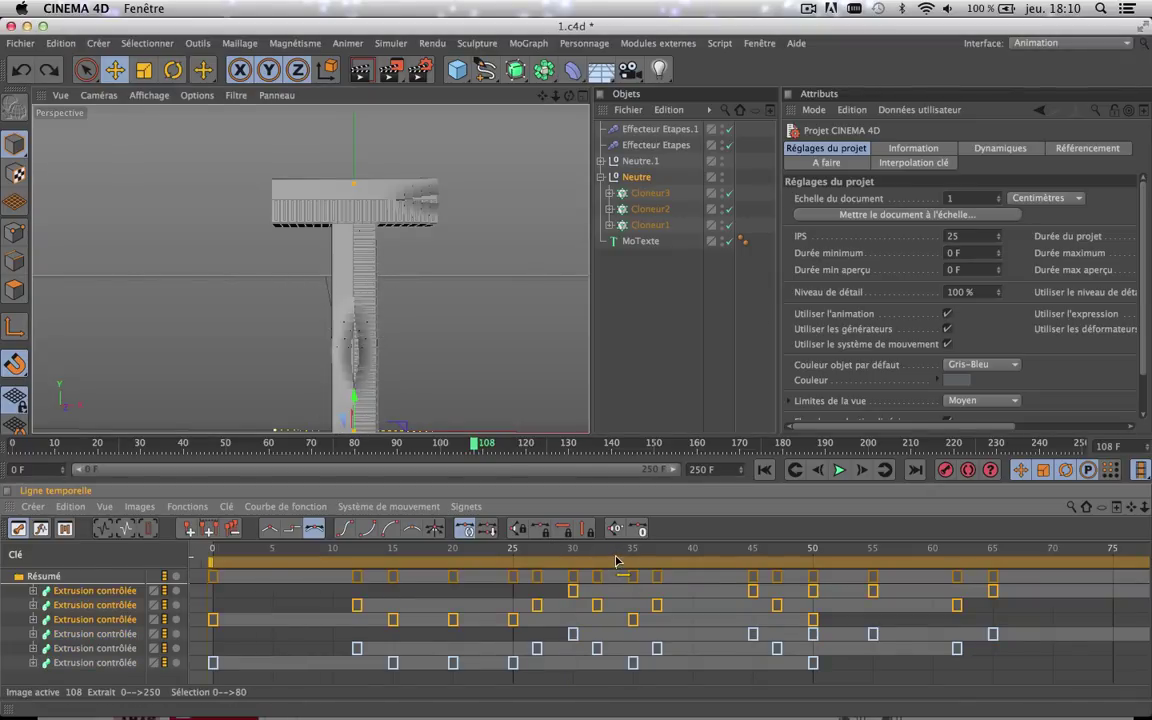
key(super+z)
key(super+z)
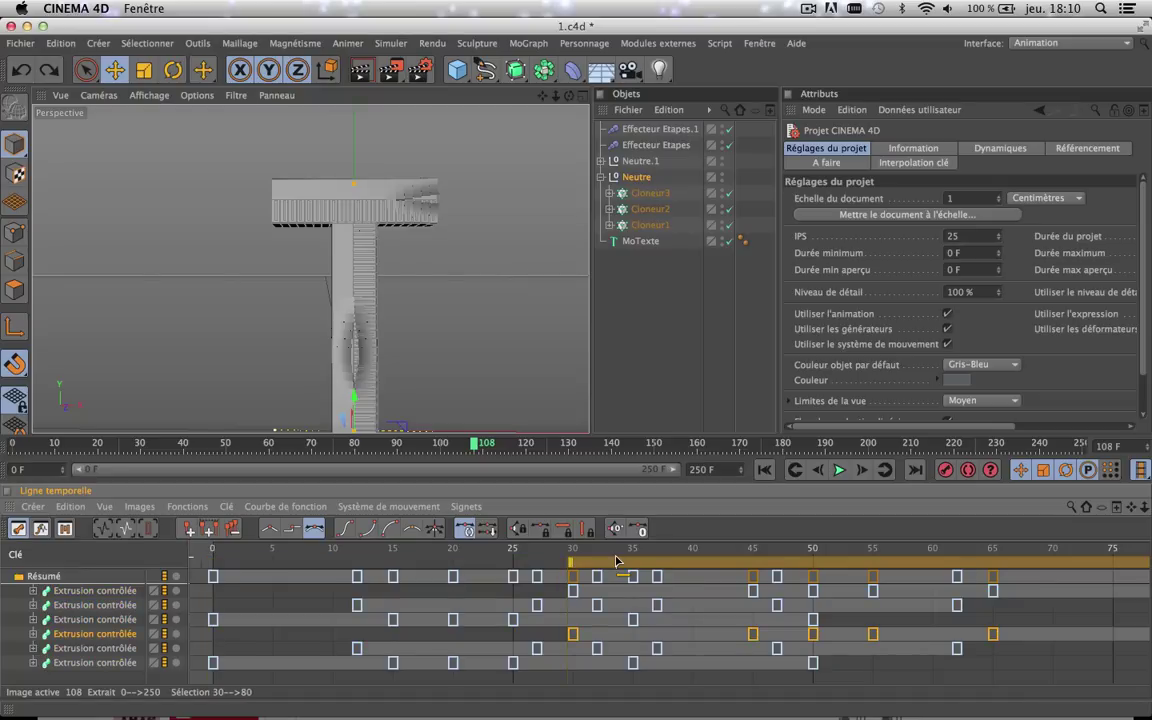
key(super+z)
key(super+z)
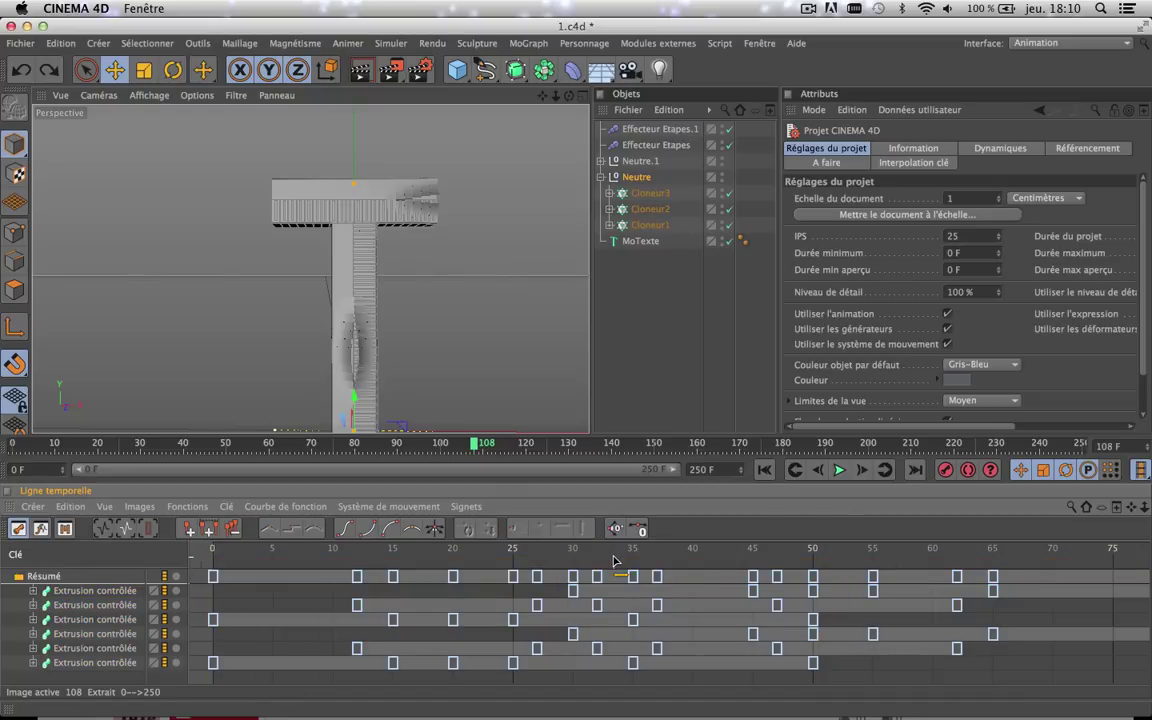
- Scrub the animation to frame 87 to examine the column's bulge, and return to the Standard layout
click(368, 443)
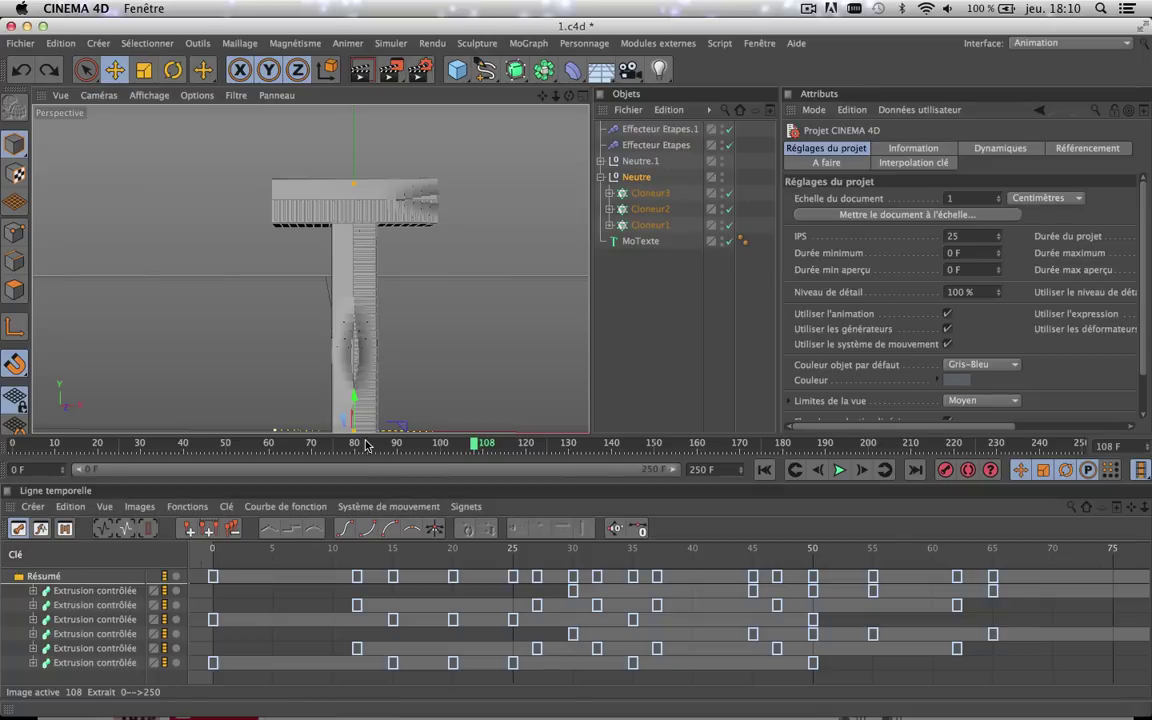
drag(330, 444, 389, 446)
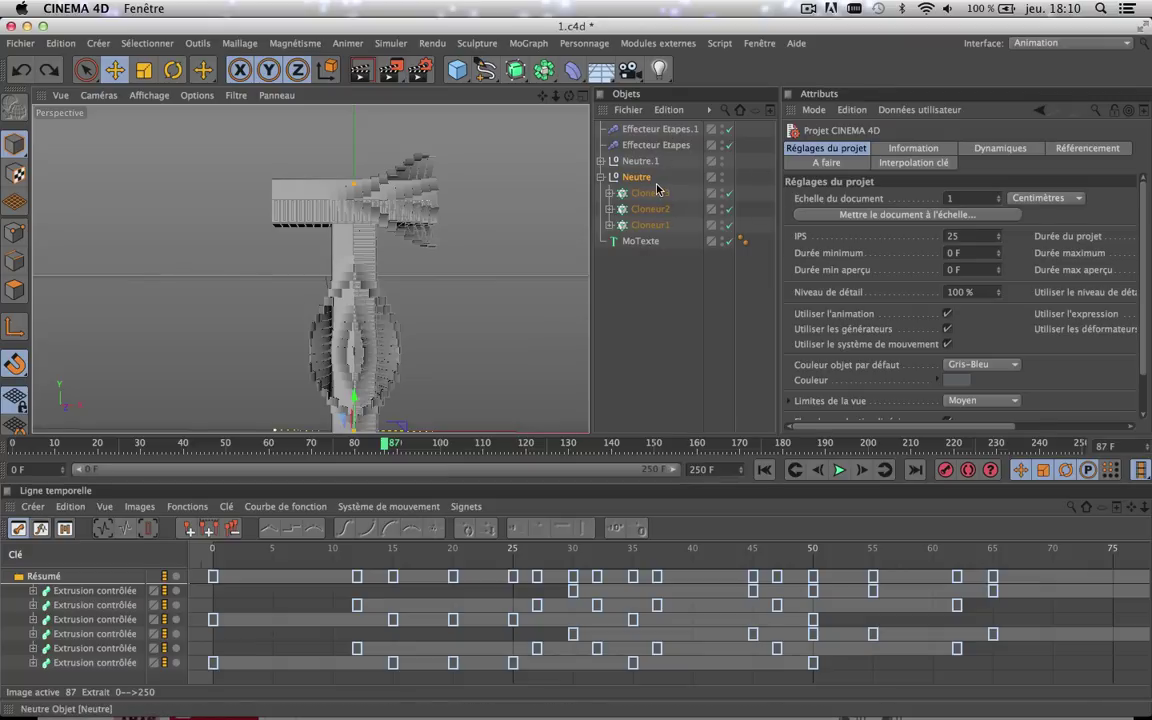
click(1107, 42)
click(941, 150)
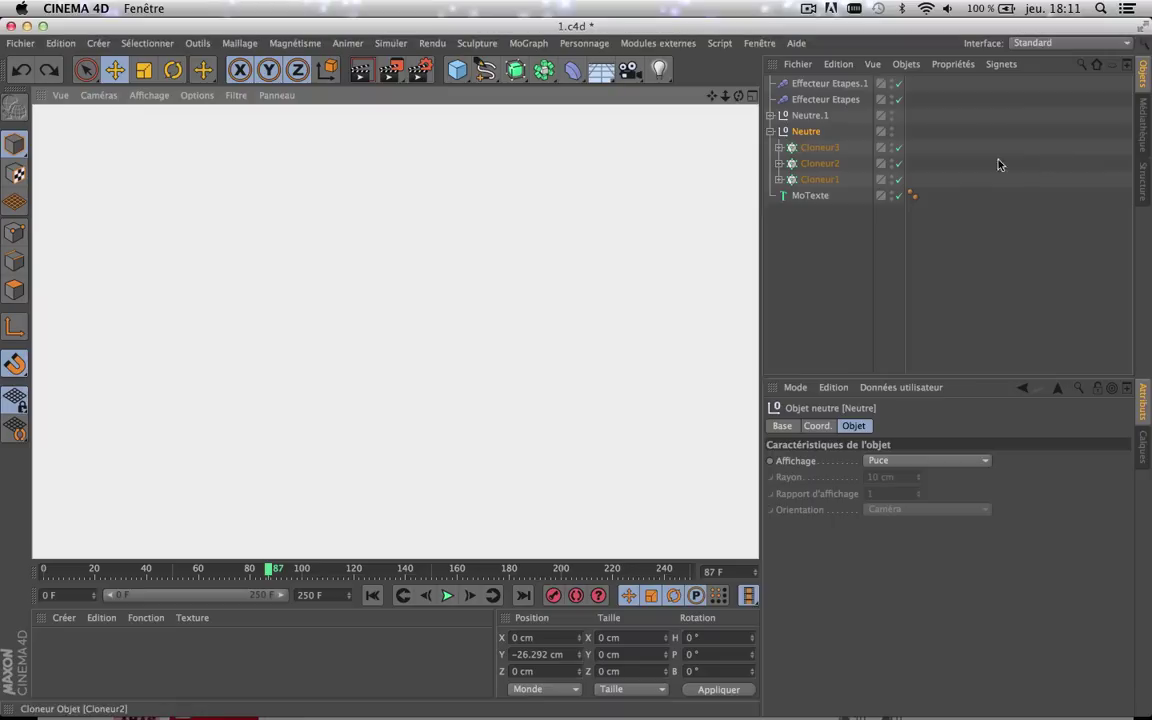
- Check the coordinates of Cloneur1, Cloneur2 and Cloneur3, and inspect Effecteur Etapes.1 and the junction between the T's column and crossbar
click(819, 179)
shift+click(809, 148)
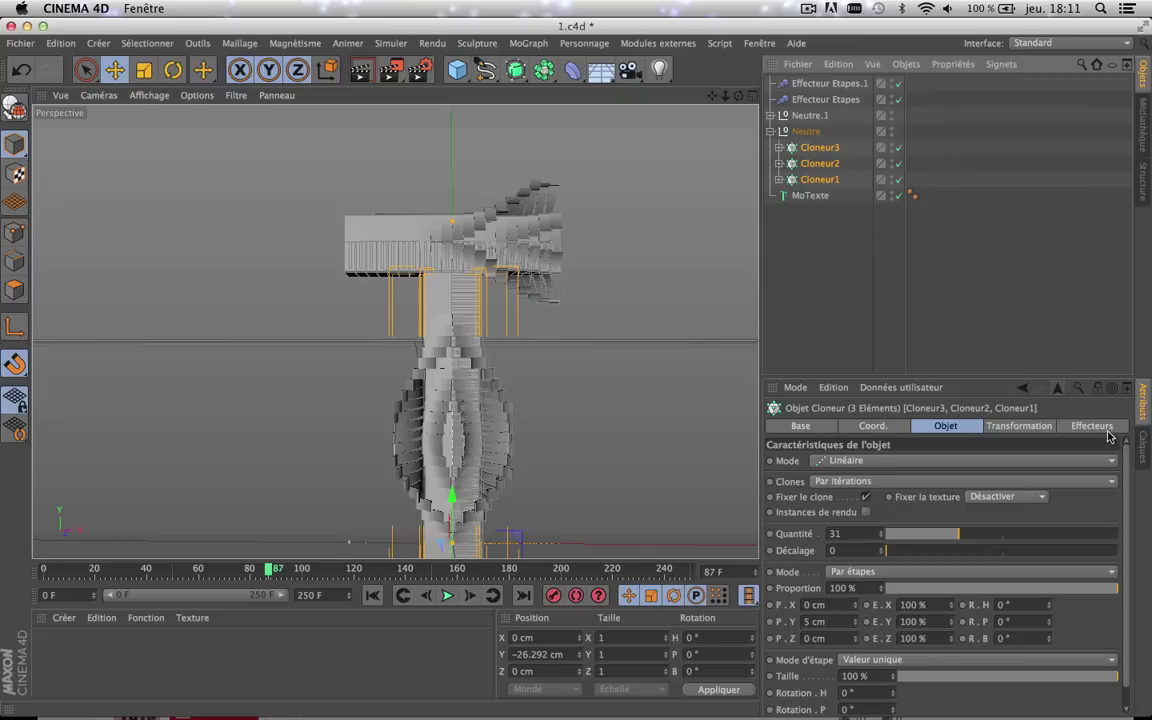
click(885, 429)
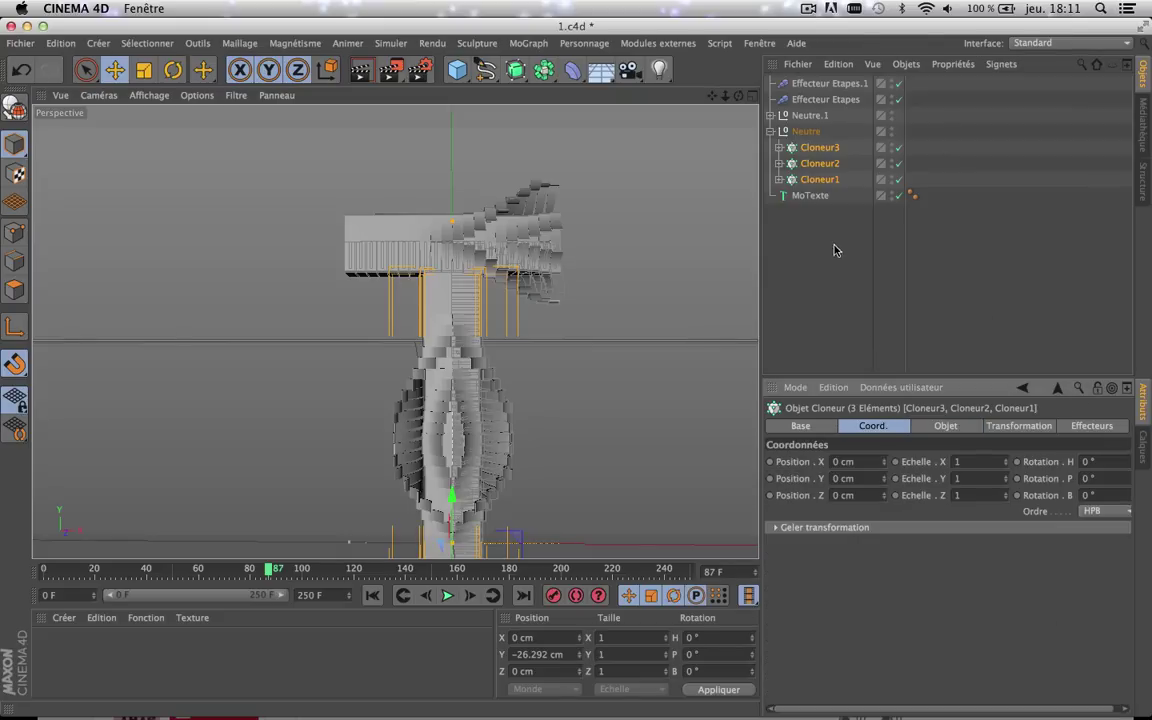
click(843, 83)
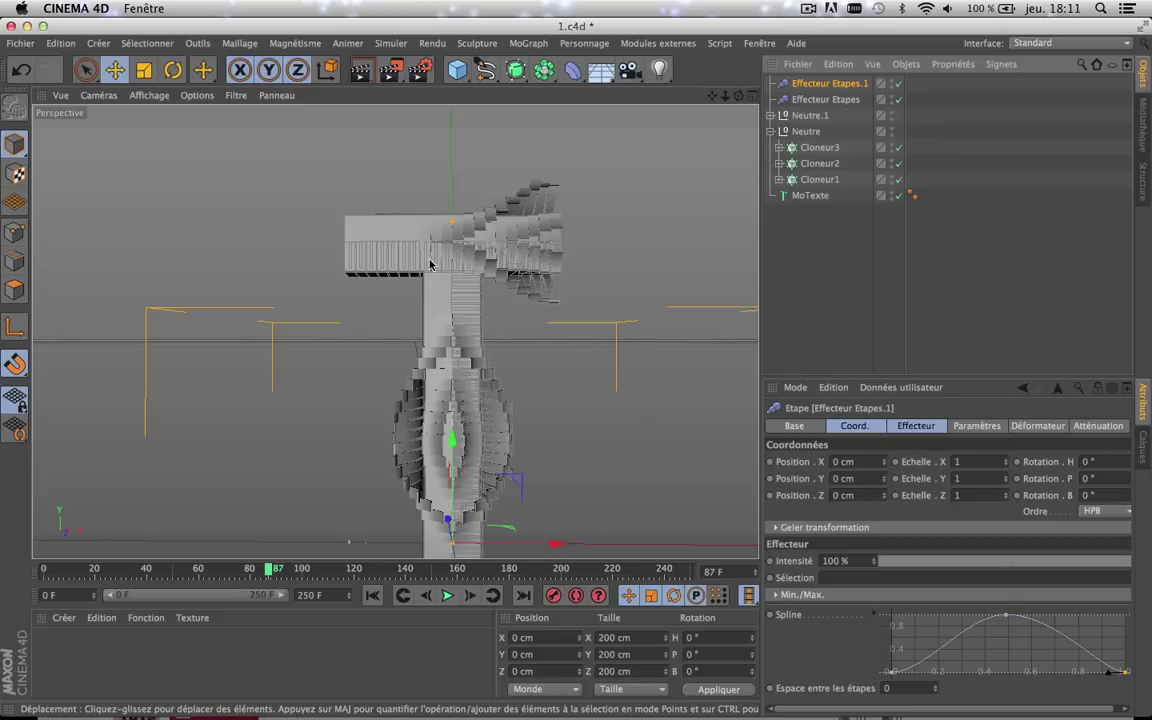
scroll(508, 224, up, 5)
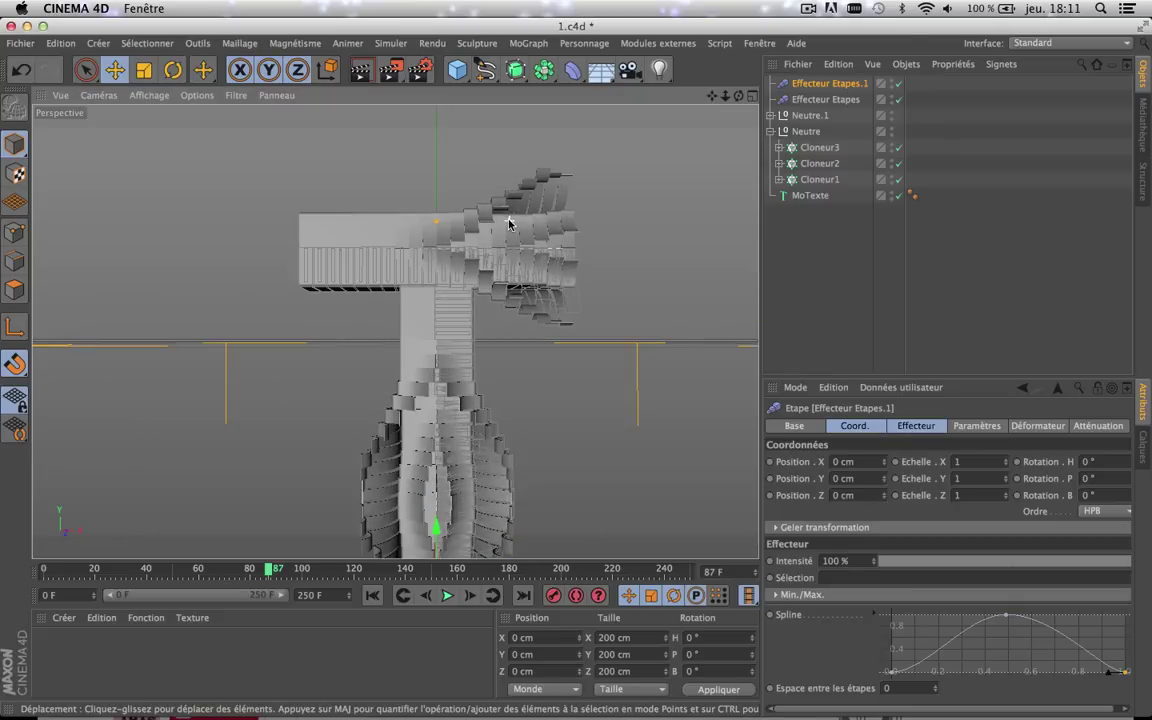
scroll(508, 224, up, 2)
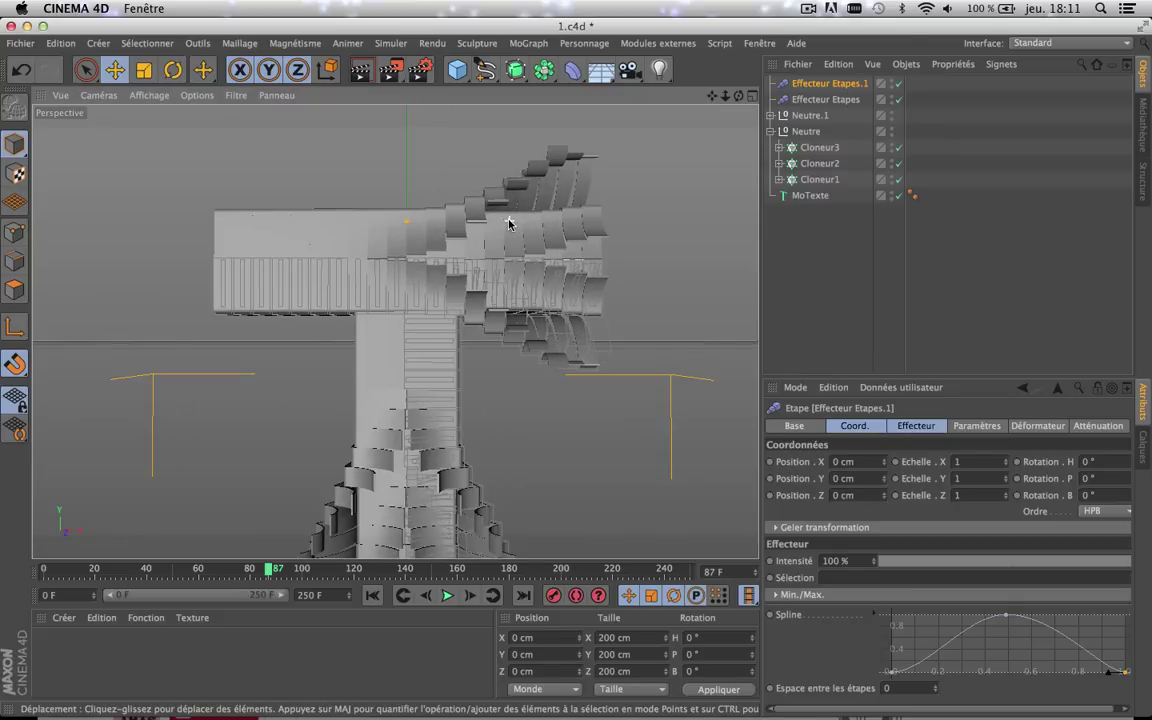
scroll(508, 224, down, 3)
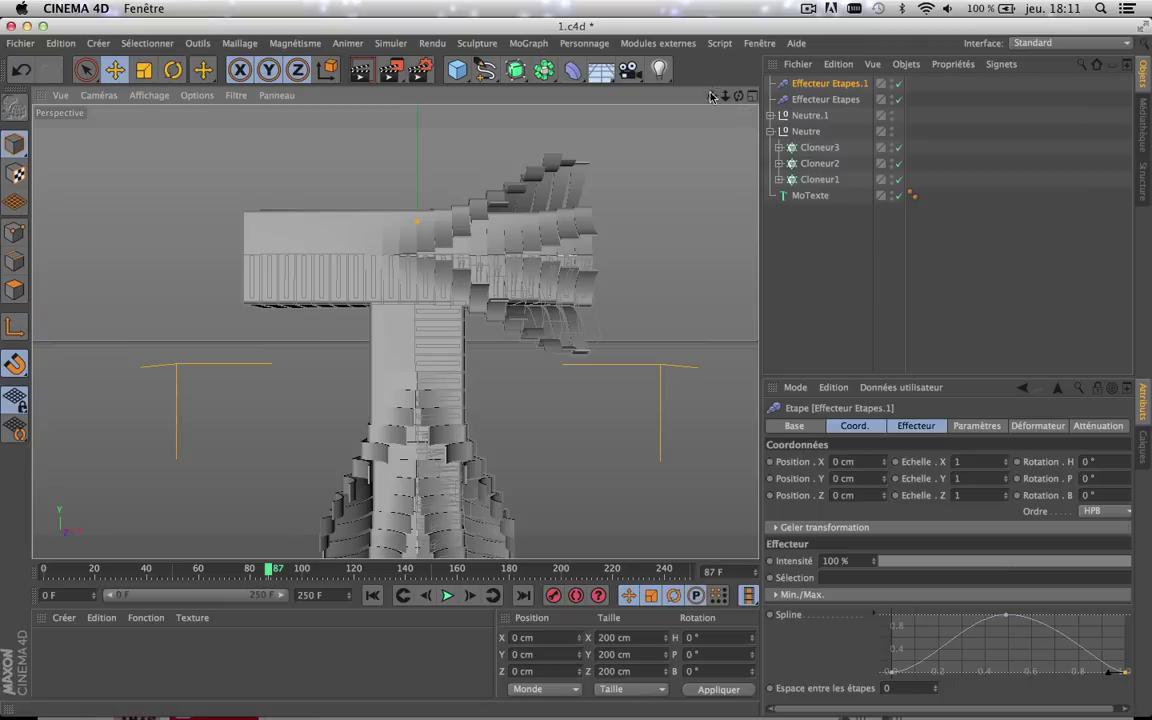
- Scrub the animation to frame 92 and examine the column's bulge against the T's crossbar
drag(712, 96, 712, 96)
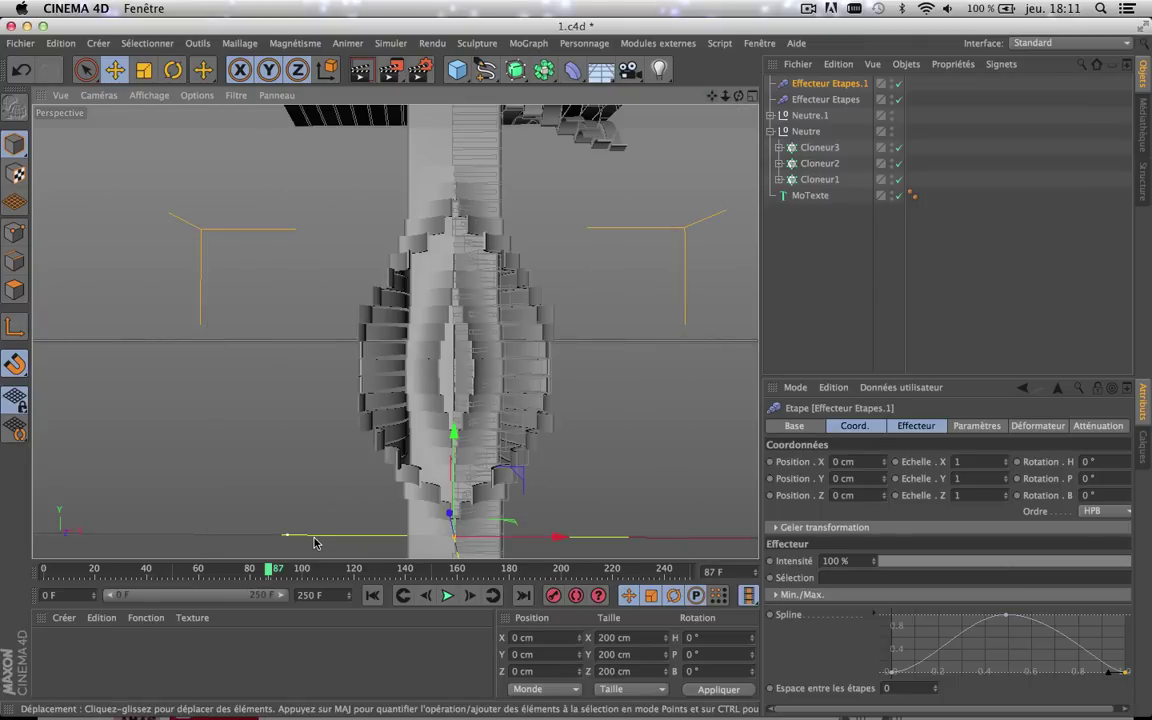
mouse_move(268, 569)
mouse_down()
mouse_move(325, 577)
mouse_move(253, 571)
mouse_move(277, 570)
mouse_up()
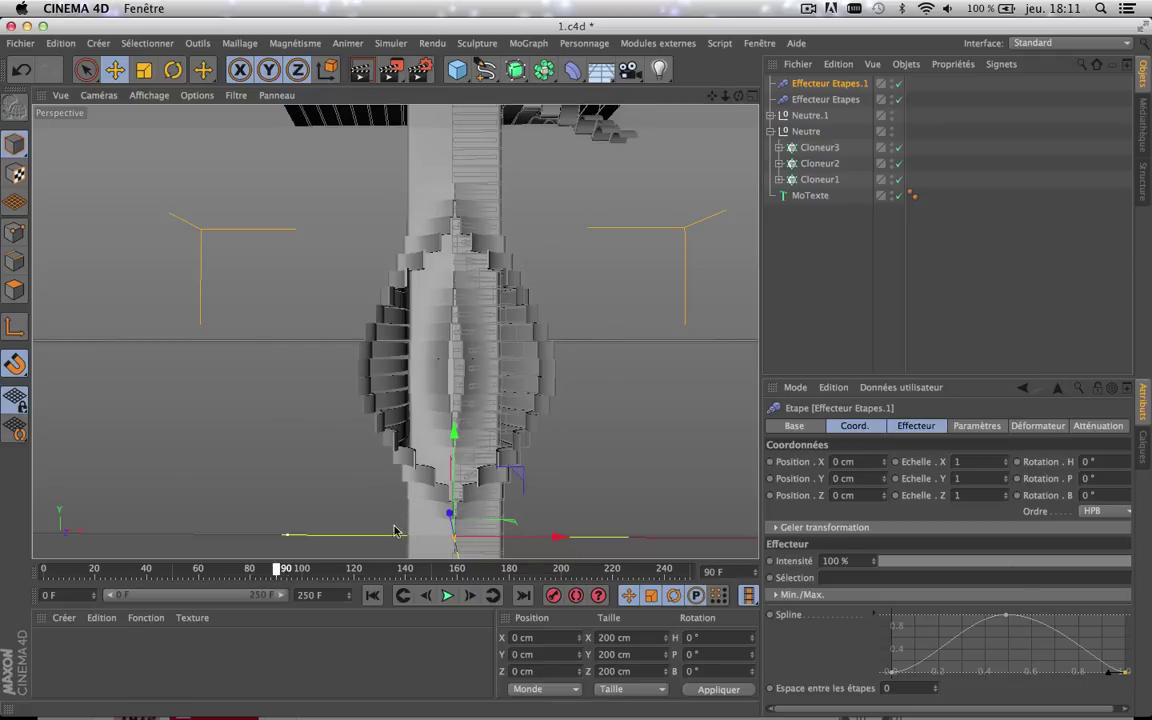
scroll(519, 384, down, 2)
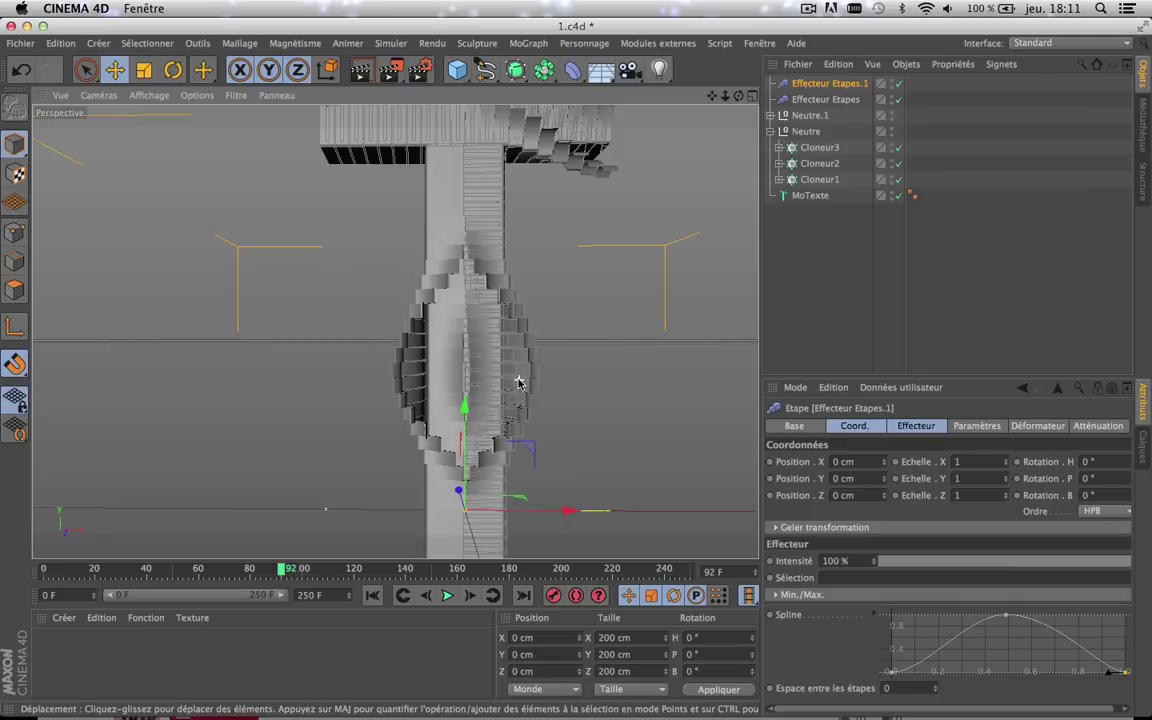
scroll(519, 384, down, 5)
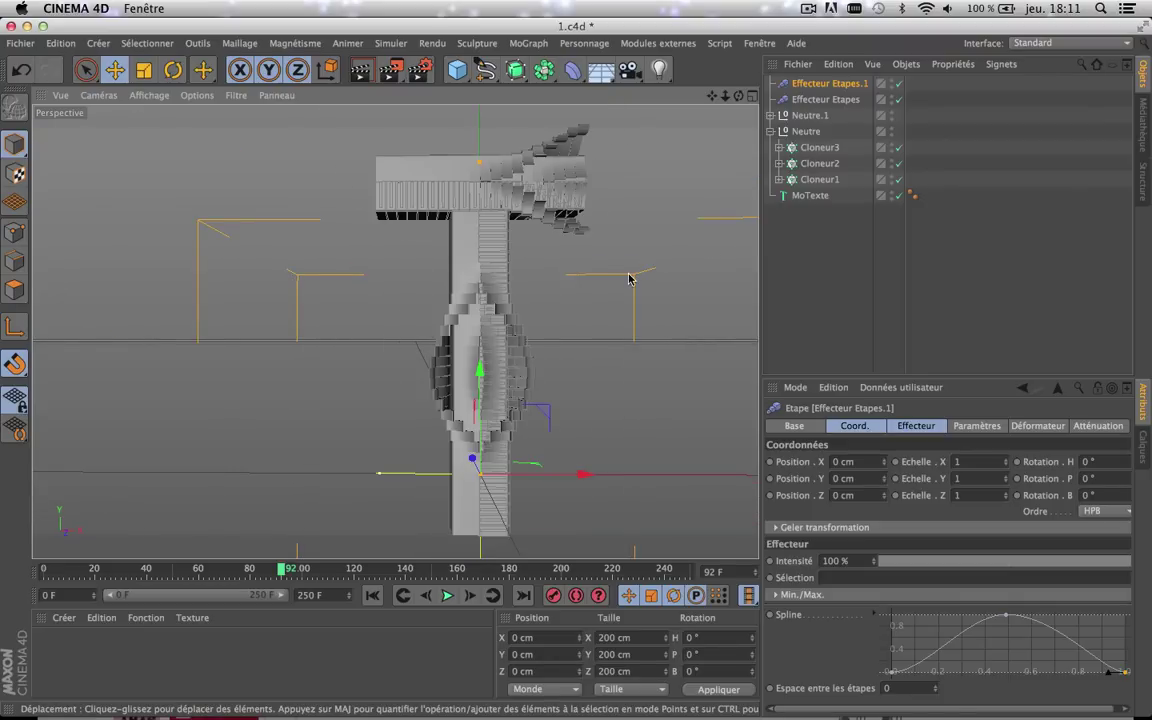
- Undo the recent moves of the Neutre group until its Y position is back at 0 cm
click(803, 132)
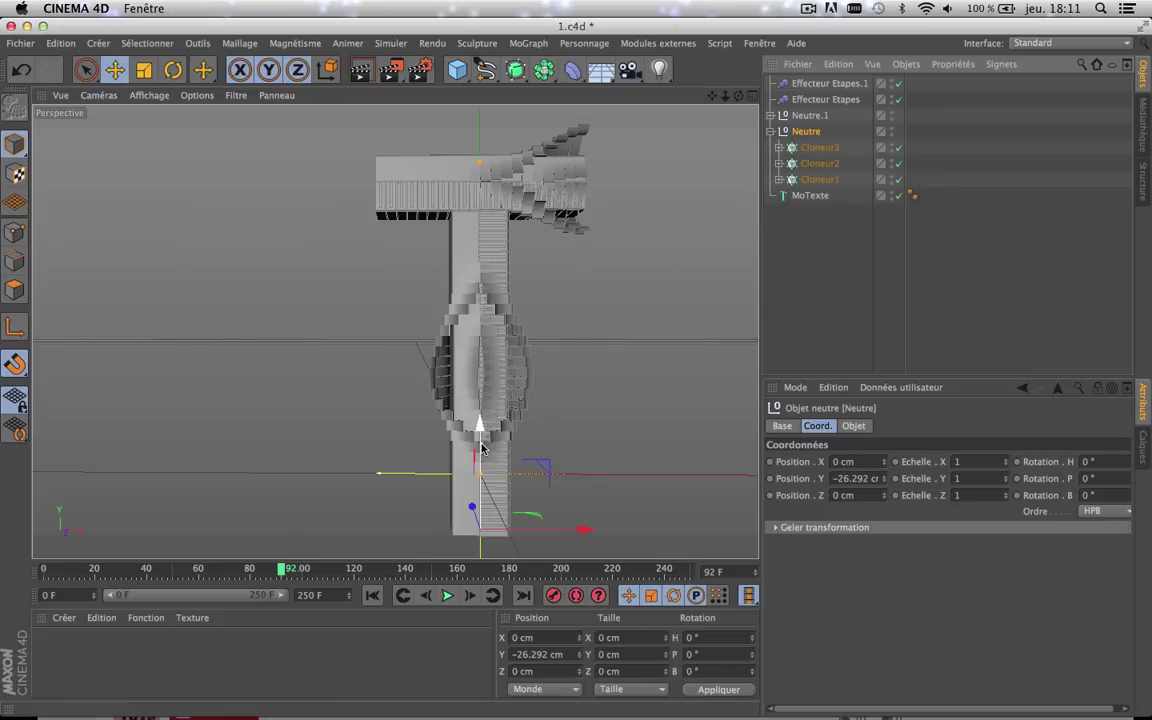
mouse_move(481, 452)
mouse_down()
mouse_move(481, 466)
mouse_move(482, 437)
mouse_up()
key(super+z)
key(super+z)
key(super+z)
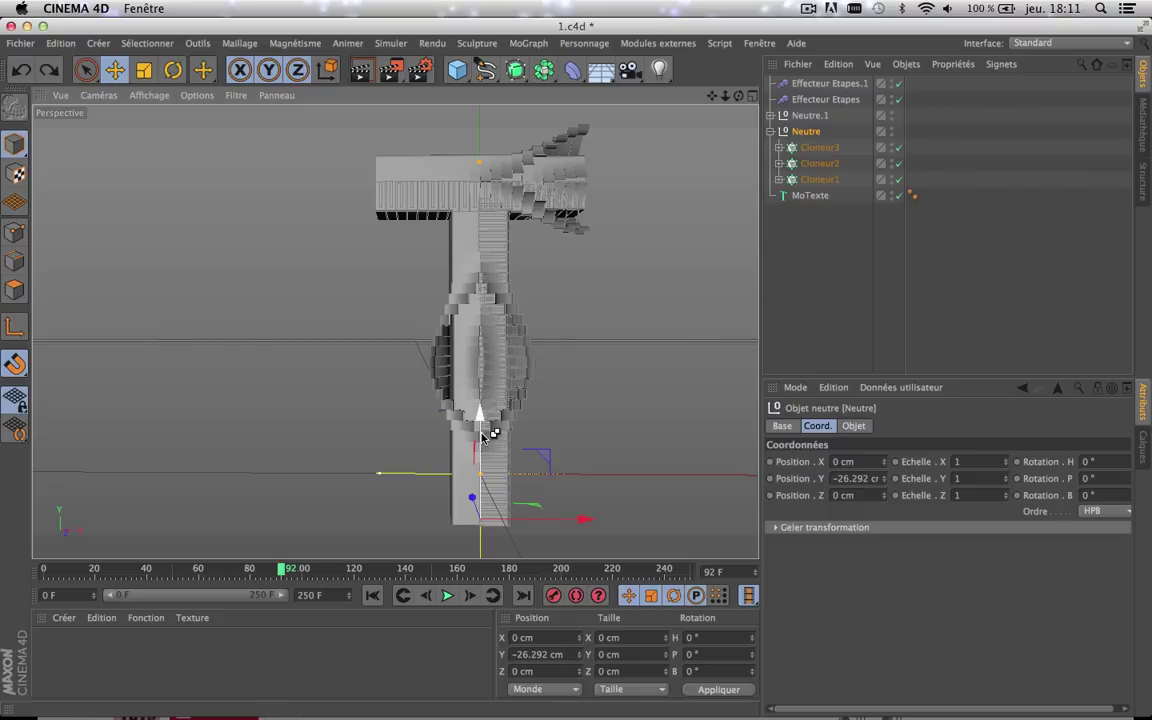
key(super+z)
key(super+z)
key(super+z)
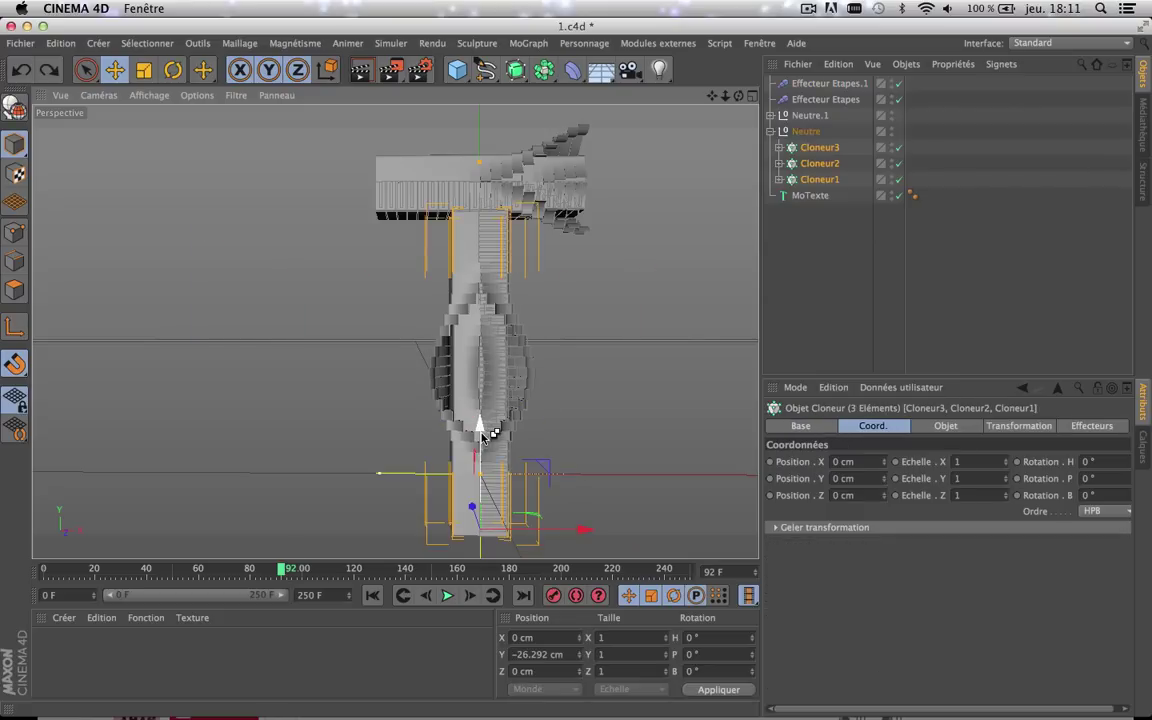
key(super+z)
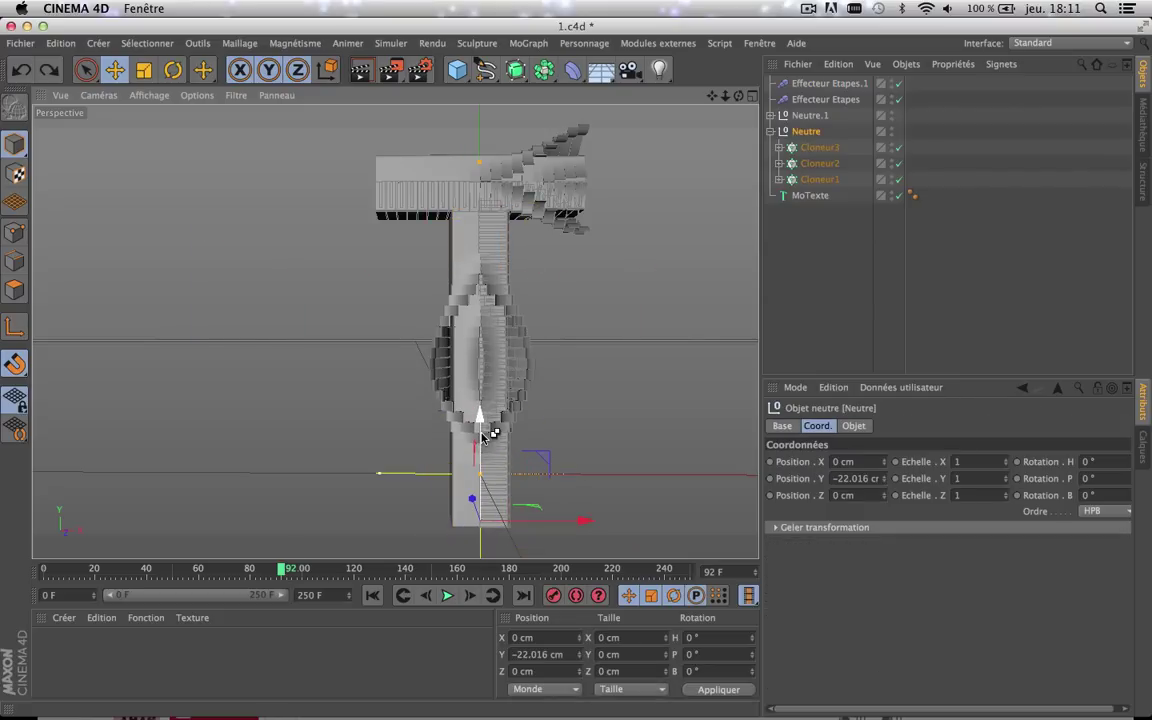
key(super+z)
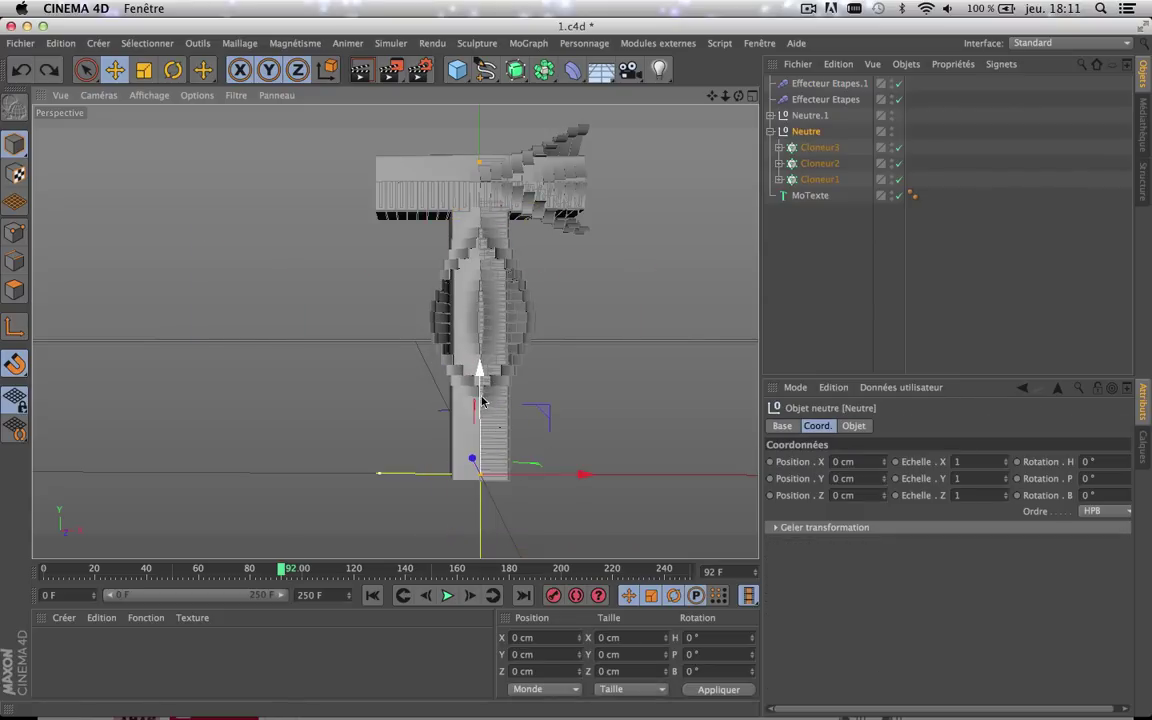
- Scrub to frame 96 and render the viewport to check the junction between the column and crossbar
click(267, 568)
drag(267, 568, 300, 566)
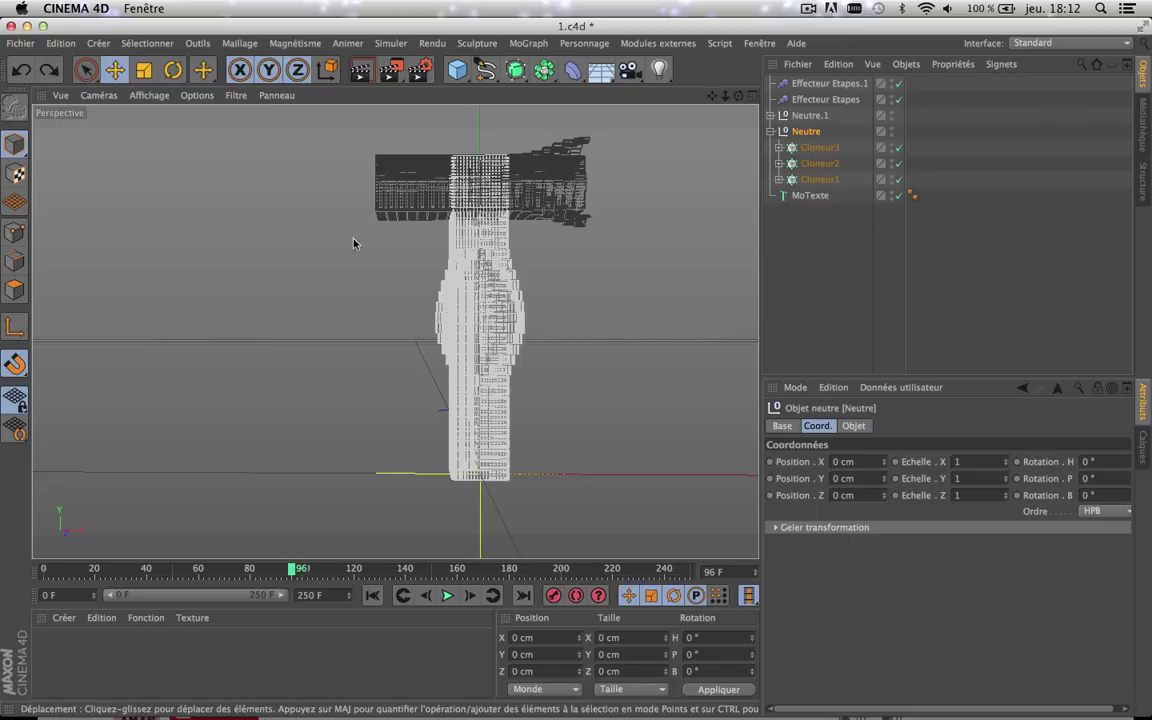
click(362, 72)
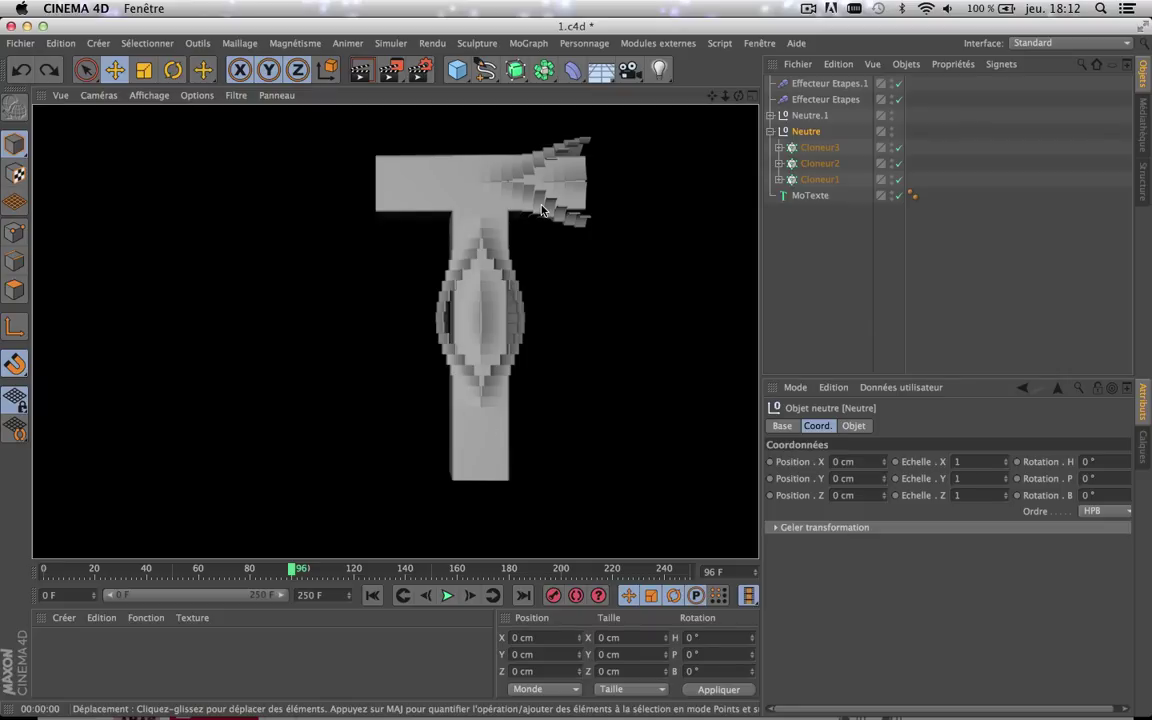
click(638, 334)
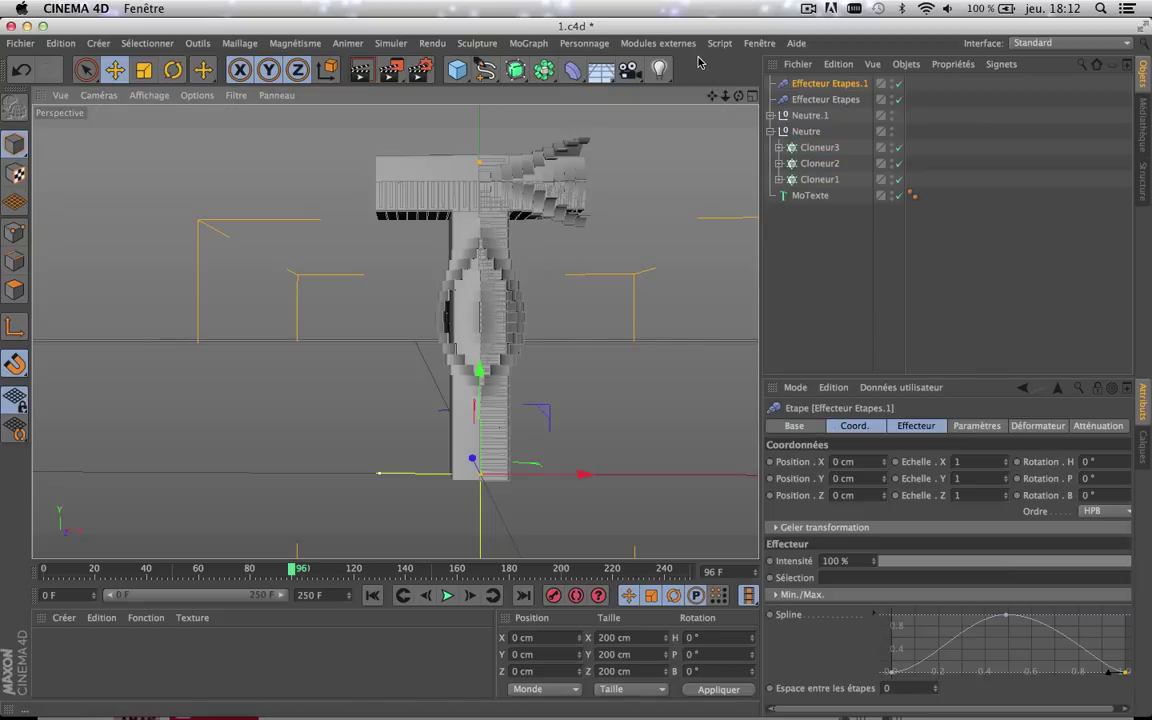
drag(710, 96, 638, 93)
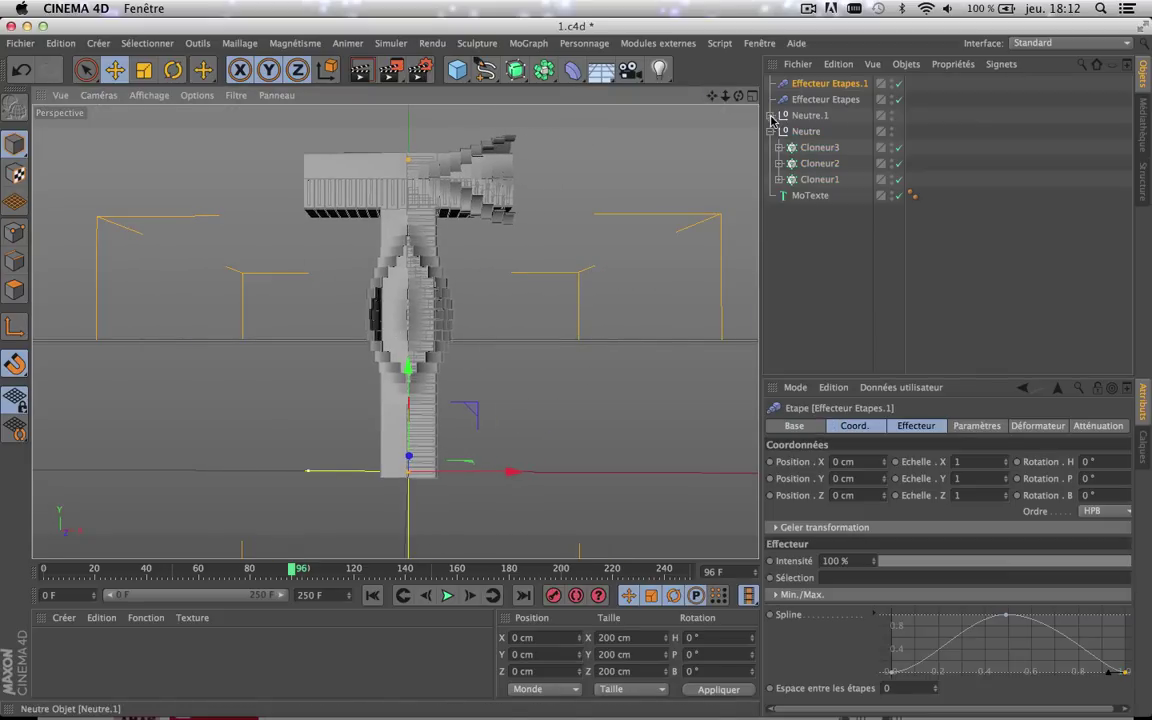
- Collapse the Neutre group and rename both step effectors, Effecteur Etapes and Effecteur Etapes.1, as T
click(771, 130)
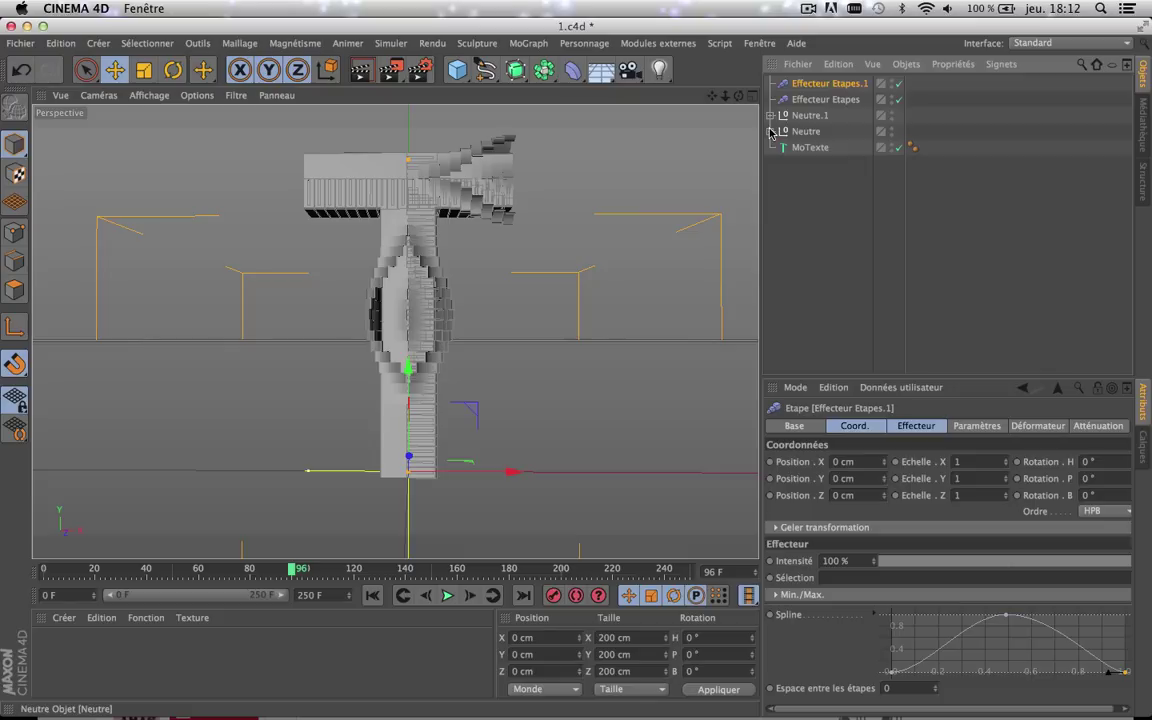
click(822, 100)
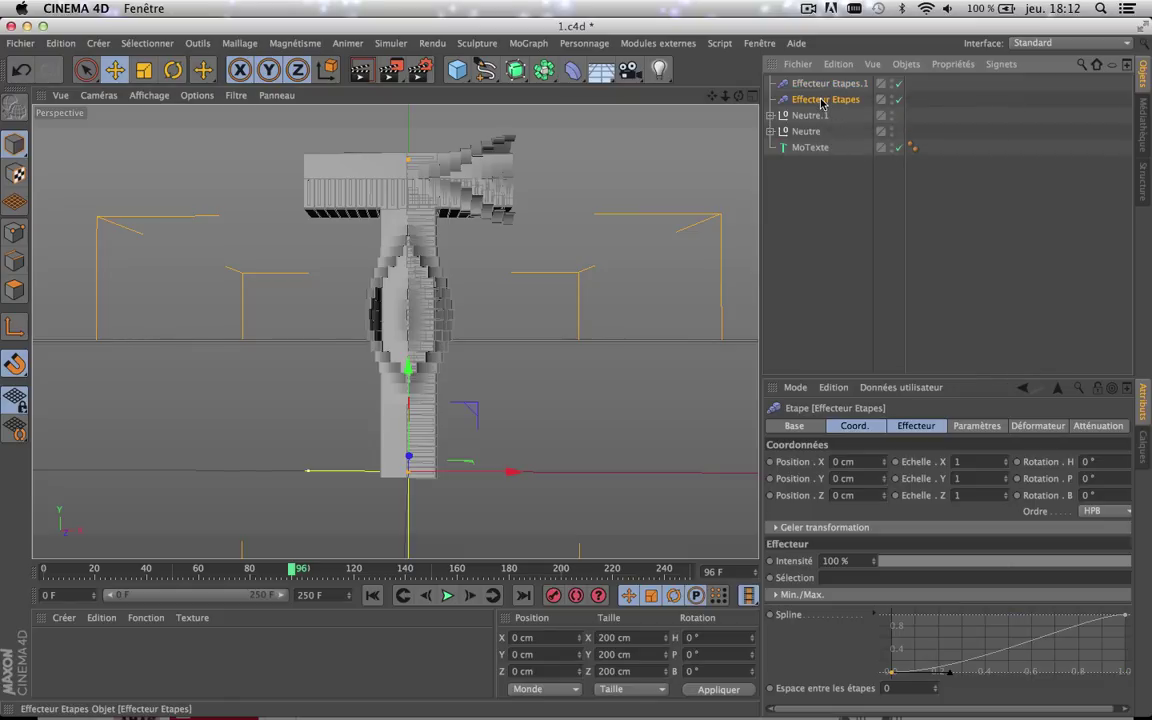
double_click(822, 100)
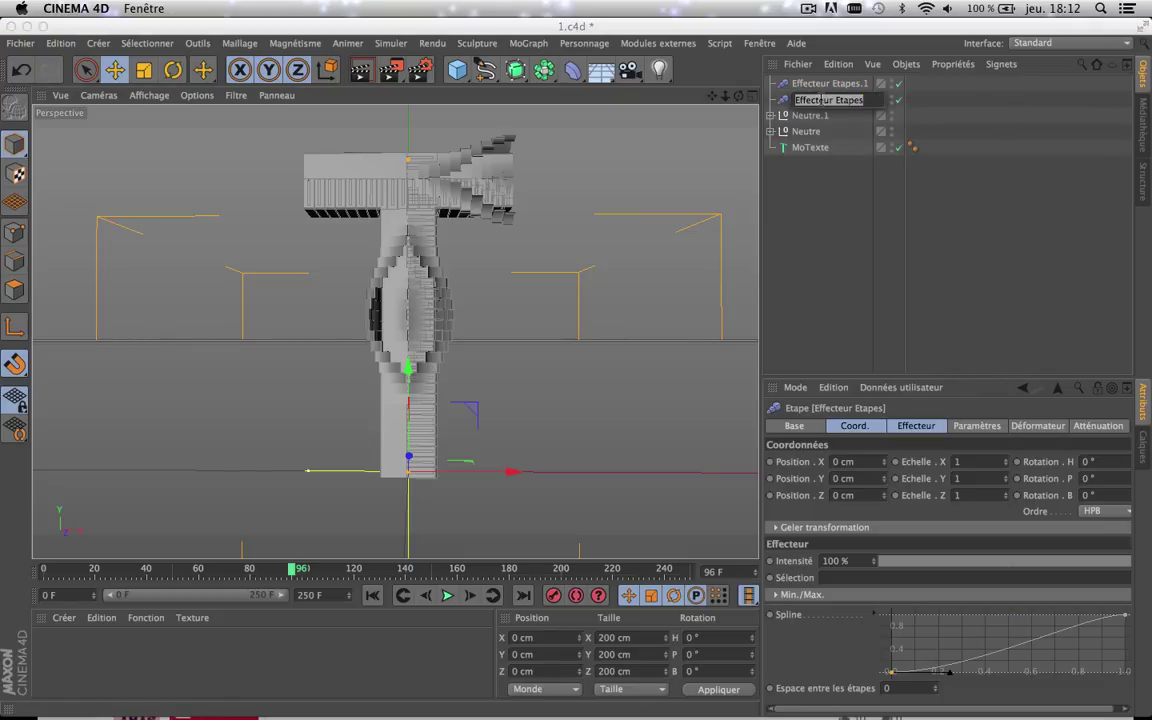
text(T)
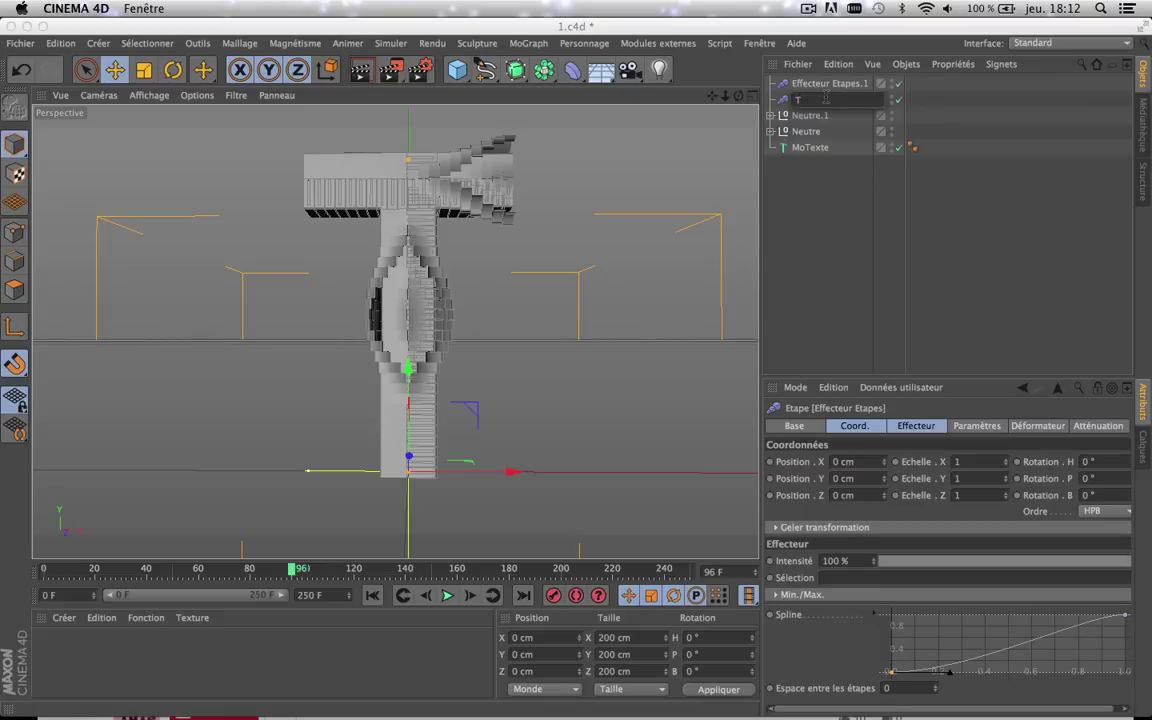
click(834, 85)
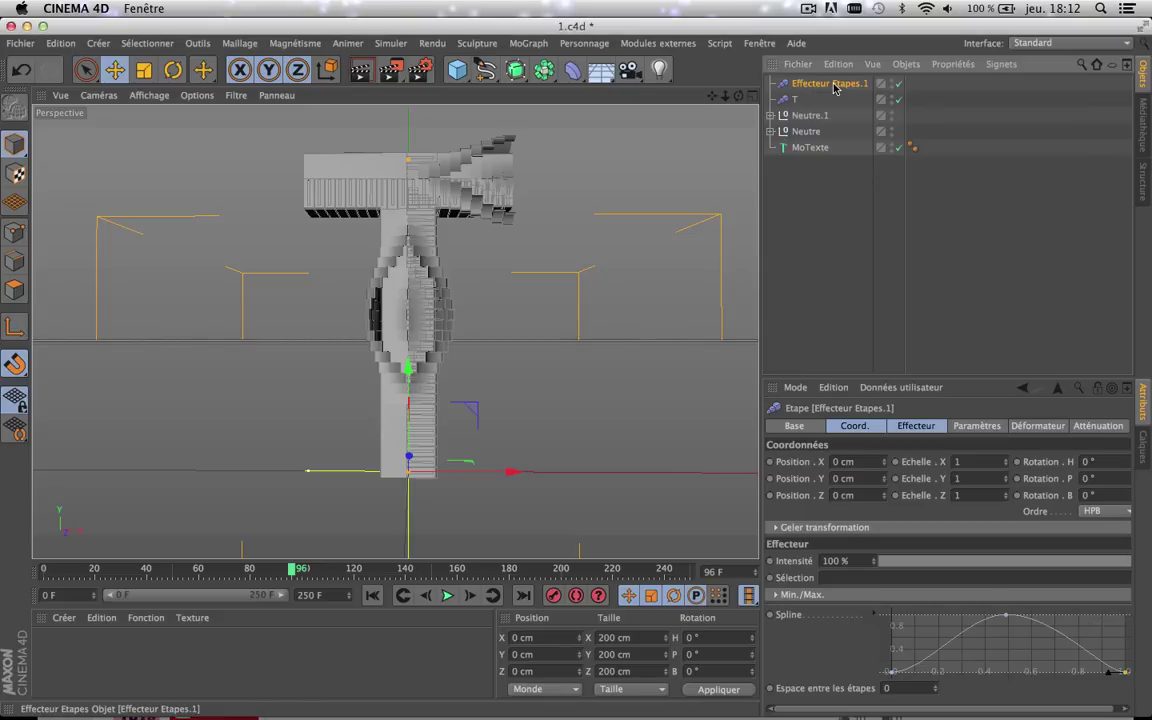
double_click(834, 85)
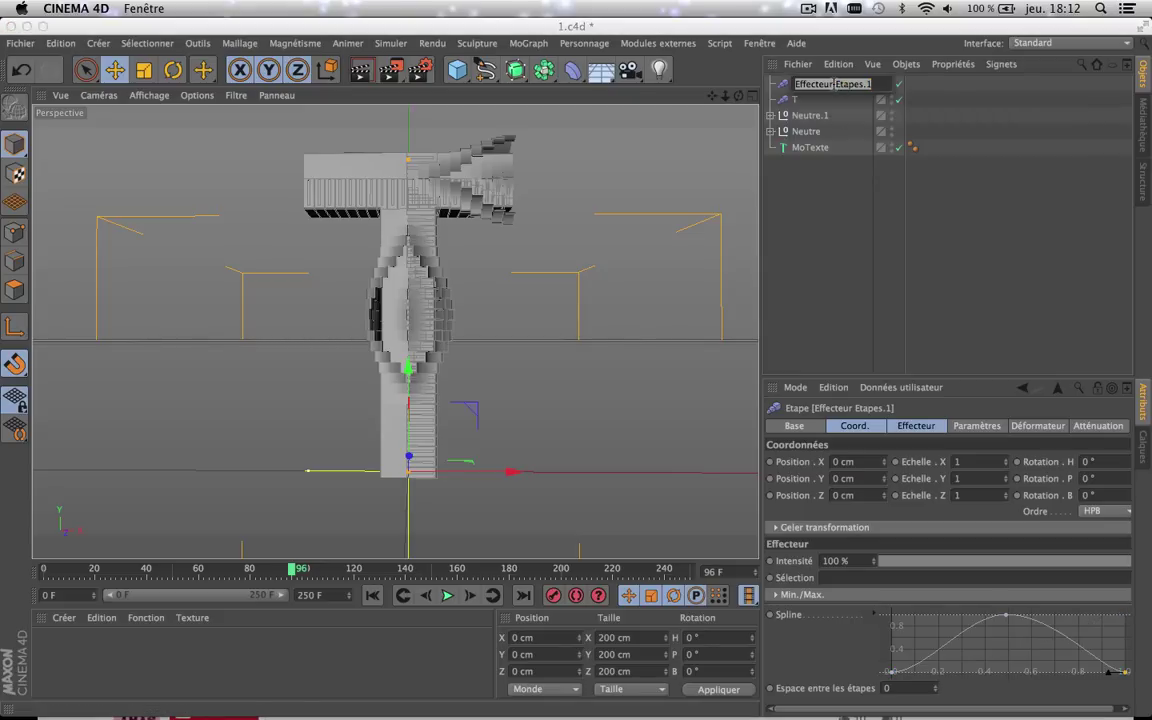
text(T)
click(826, 220)
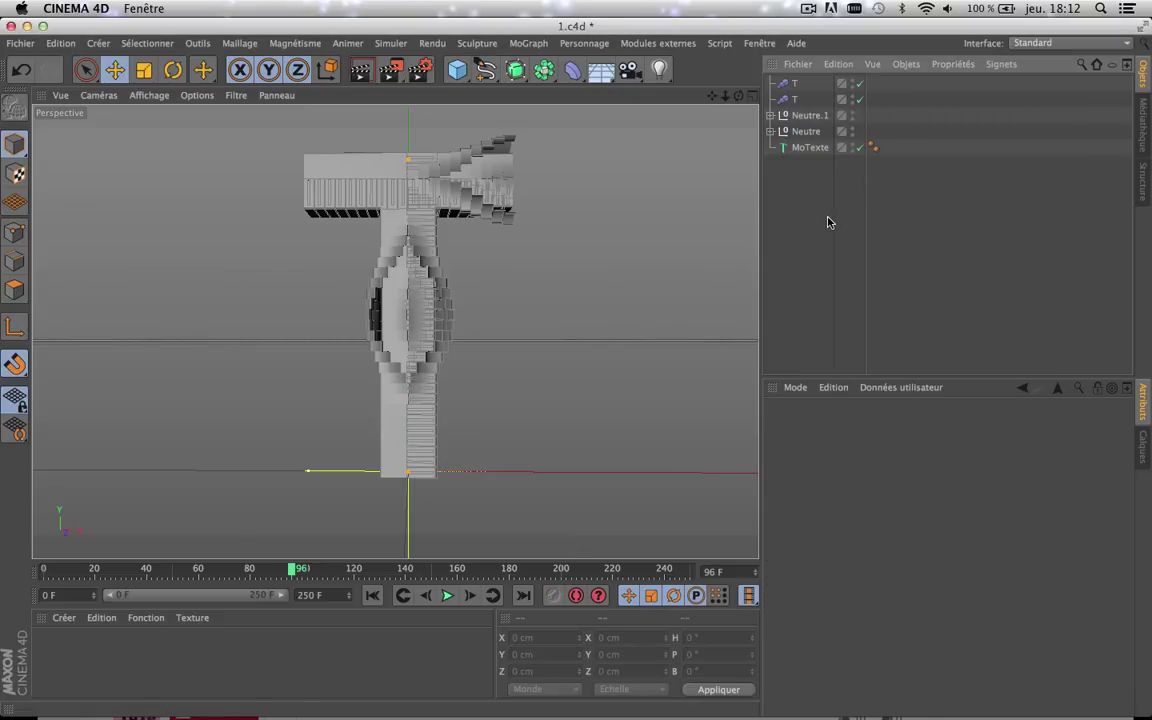
- Rename the Neutre group as T and the Neutre.1 group as T1
double_click(806, 132)
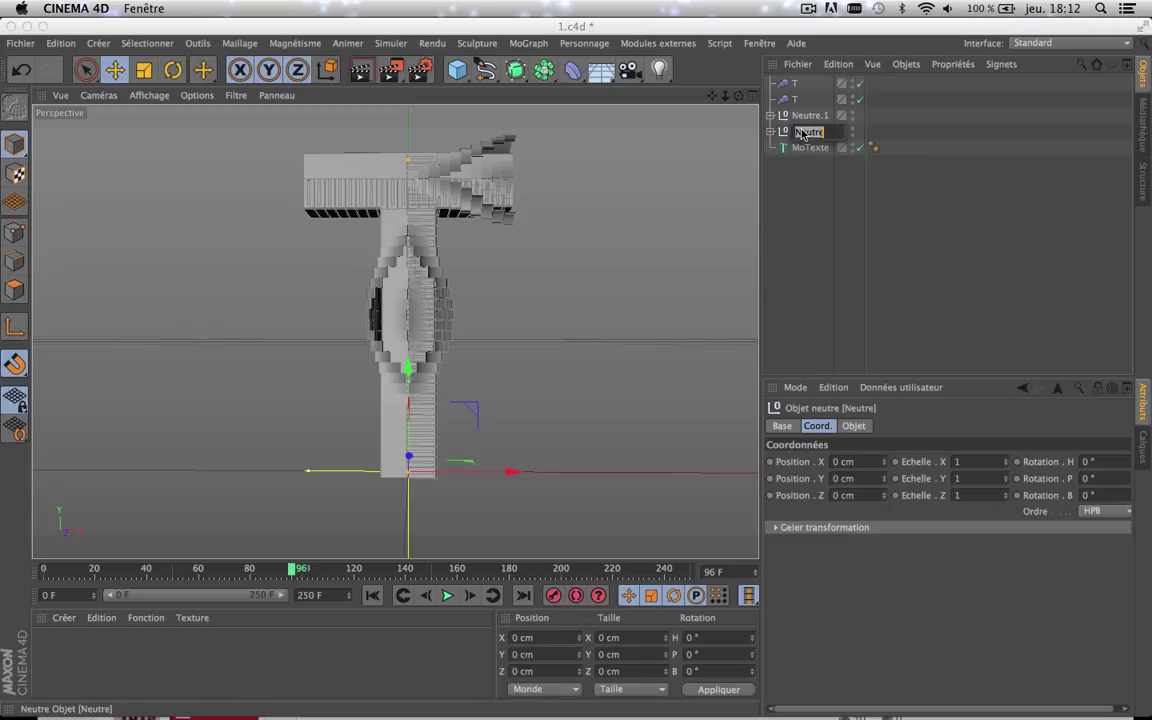
text(T)
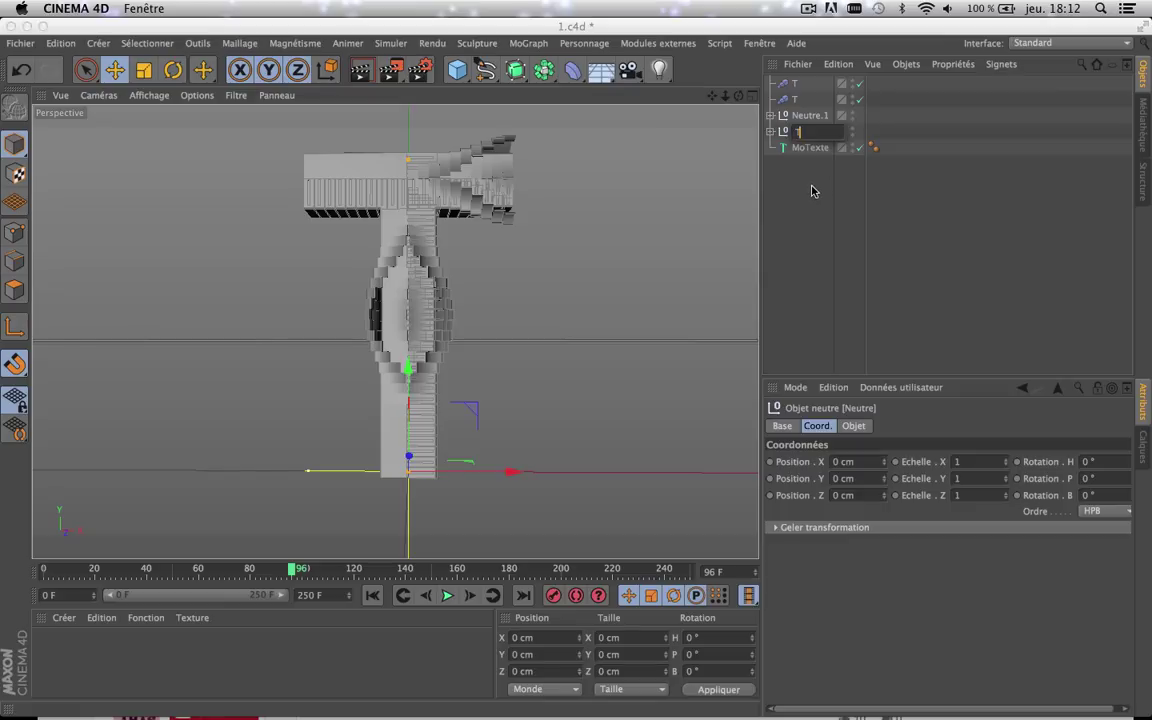
key(Return)
click(805, 117)
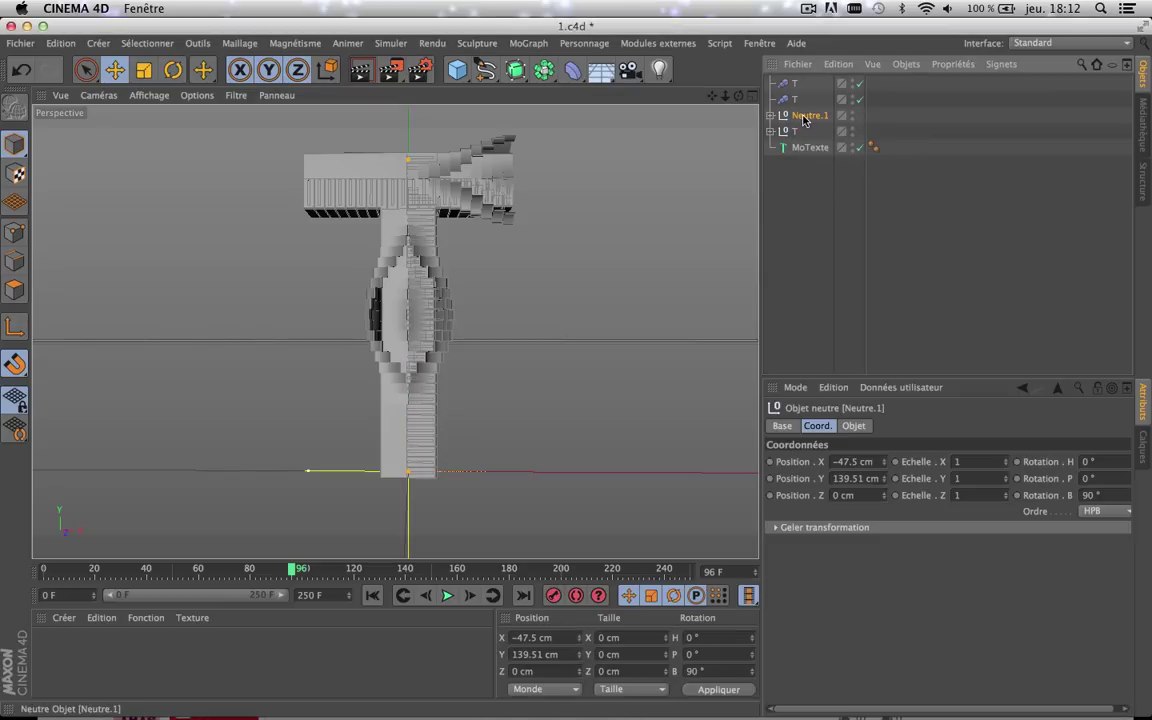
double_click(801, 117)
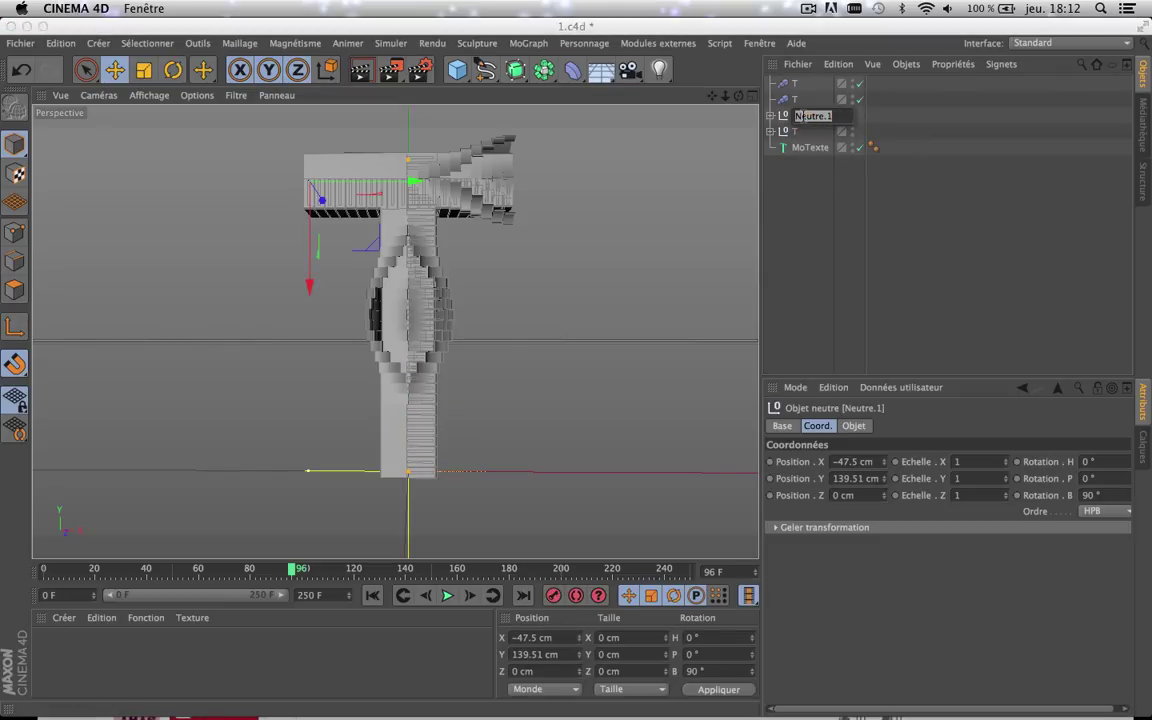
text(T1)
click(805, 159)
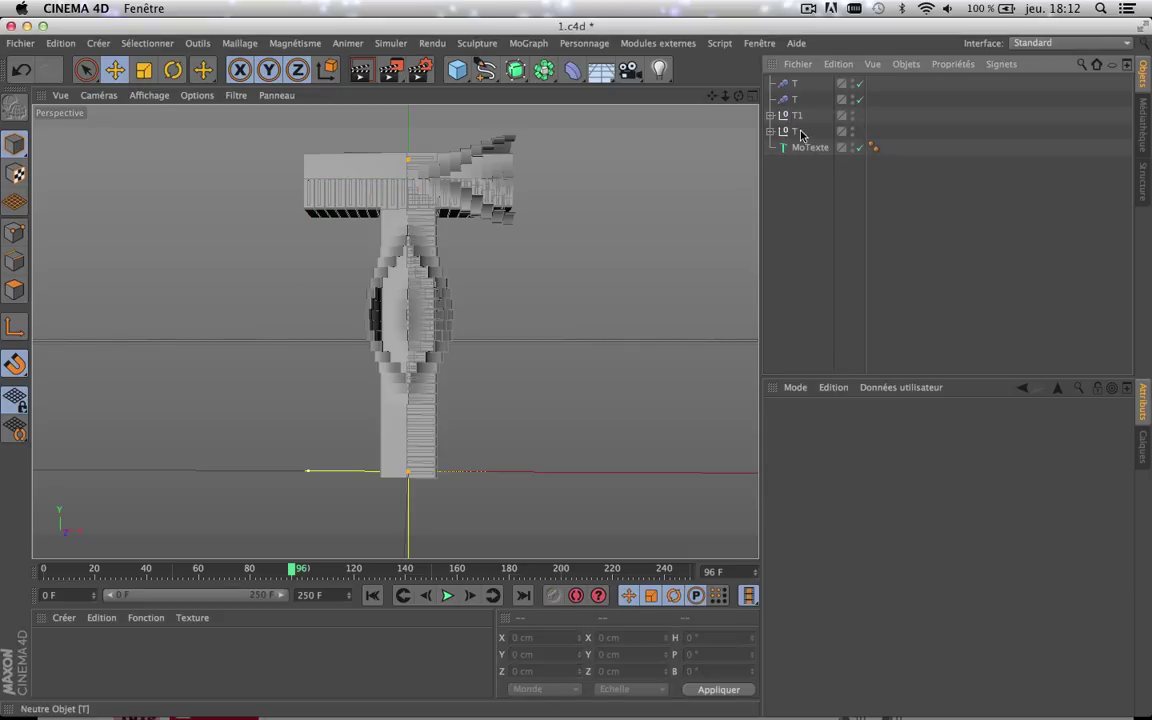
- Rename the lower of the two step effectors as T1, matching the crossbar group
click(795, 86)
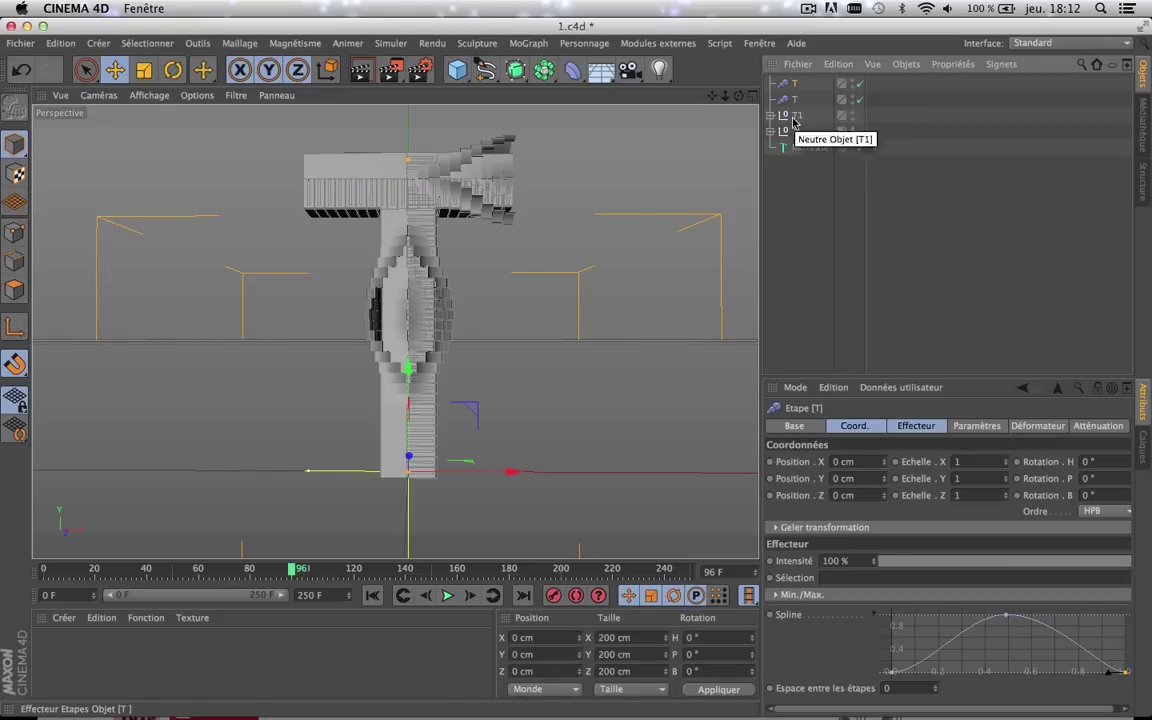
click(796, 101)
double_click(796, 101)
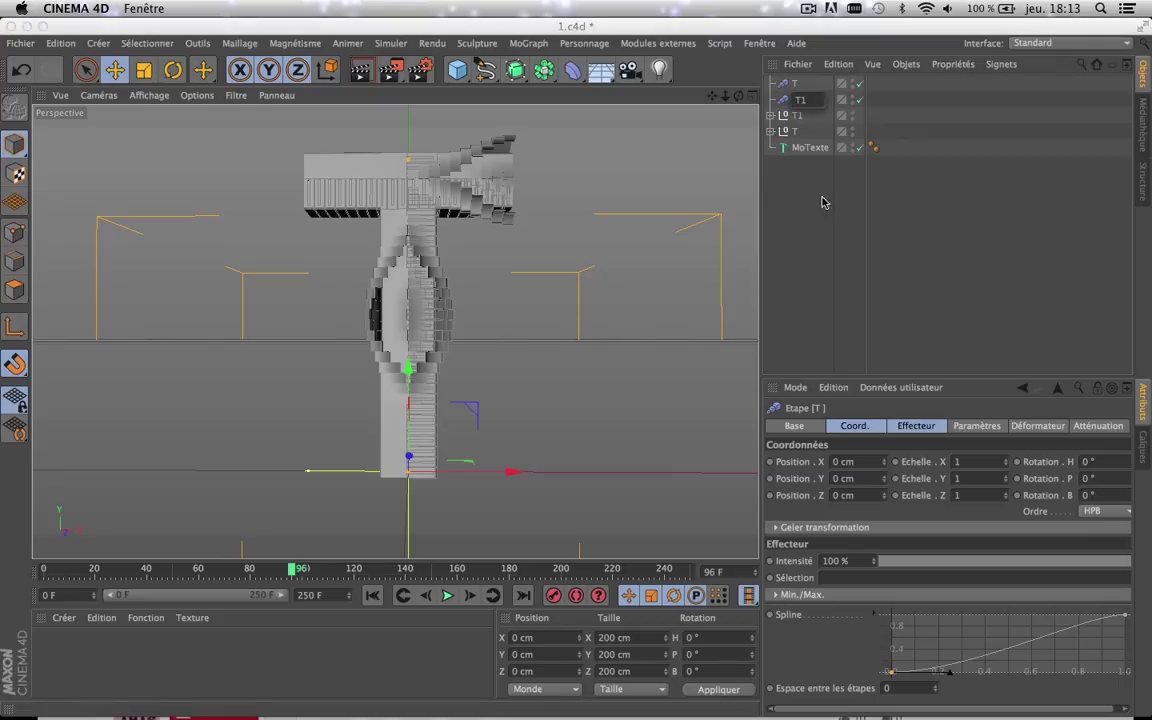
click(794, 213)
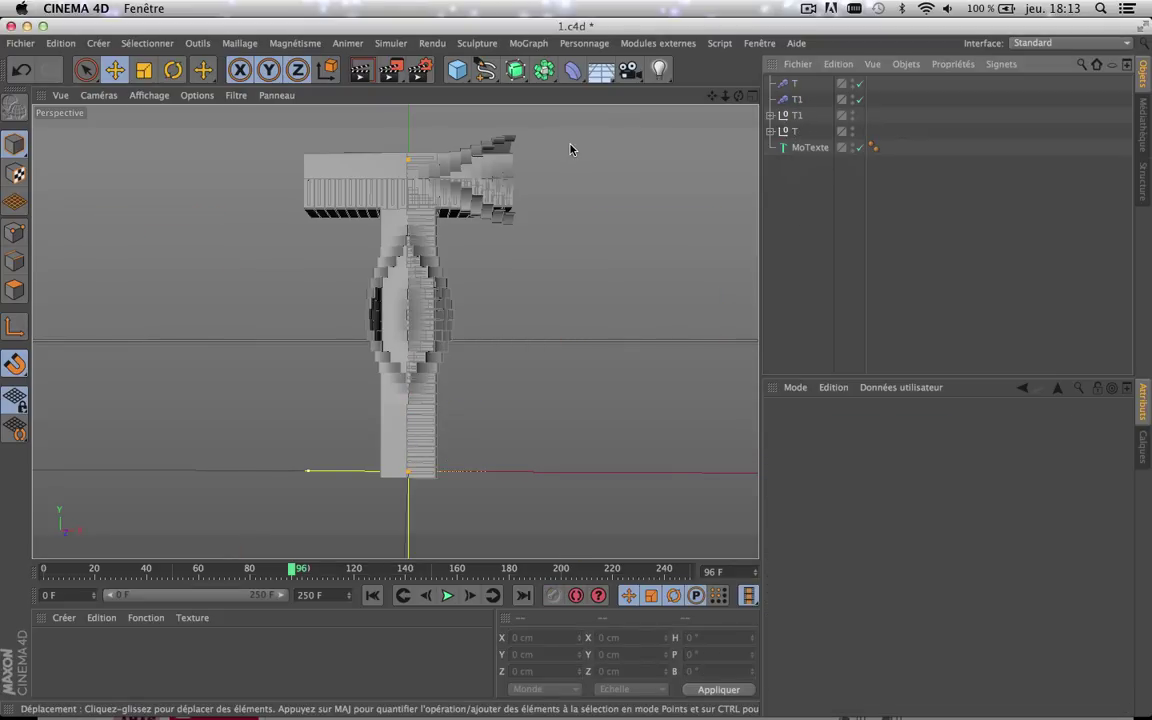
scroll(418, 226, up, 10)
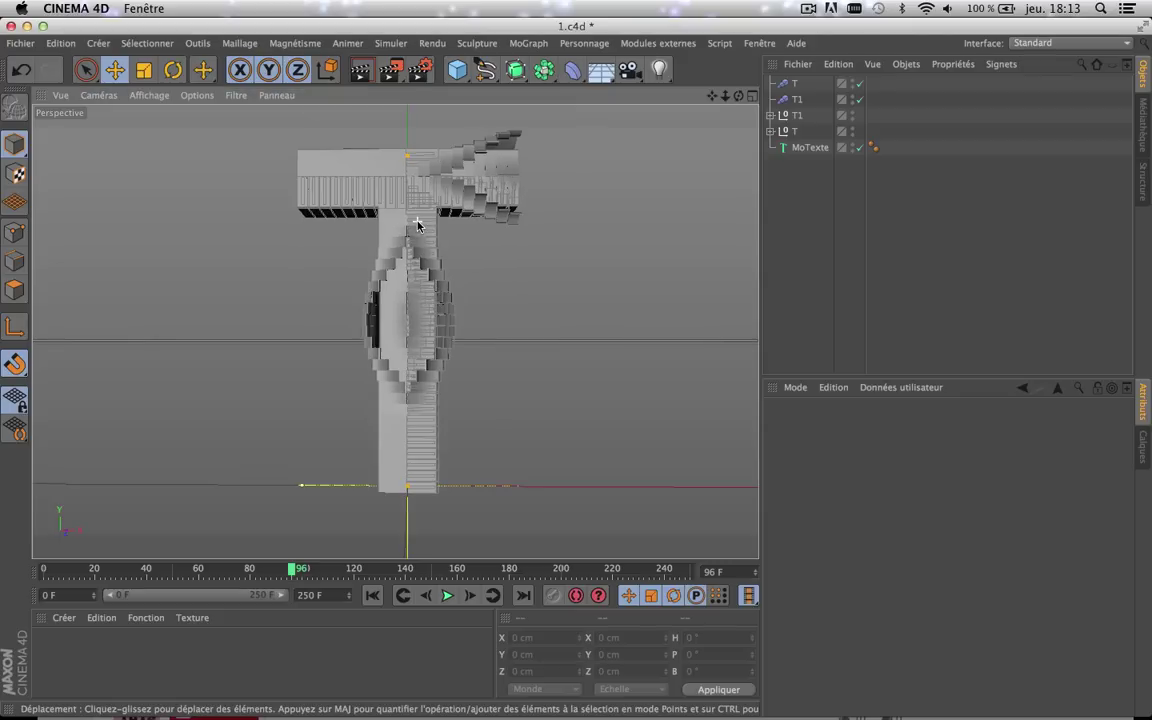
scroll(418, 226, down, 10)
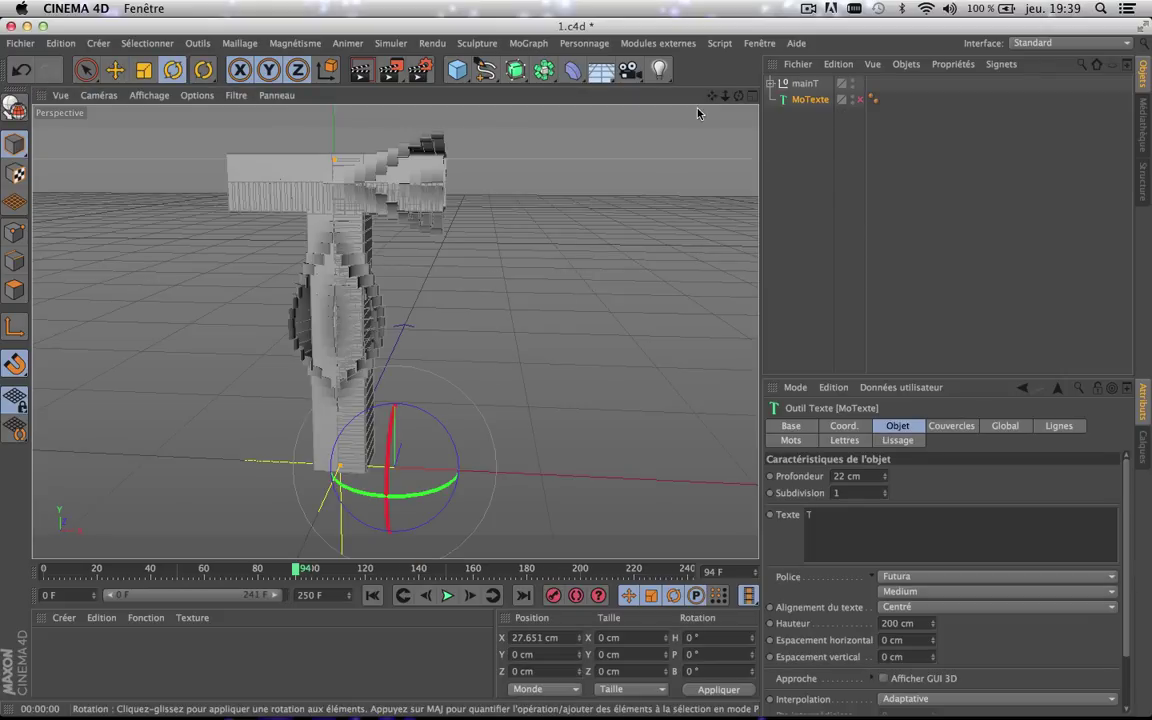
- Duplicate the mainT group at the top level of the object hierarchy
drag(712, 97, 712, 98)
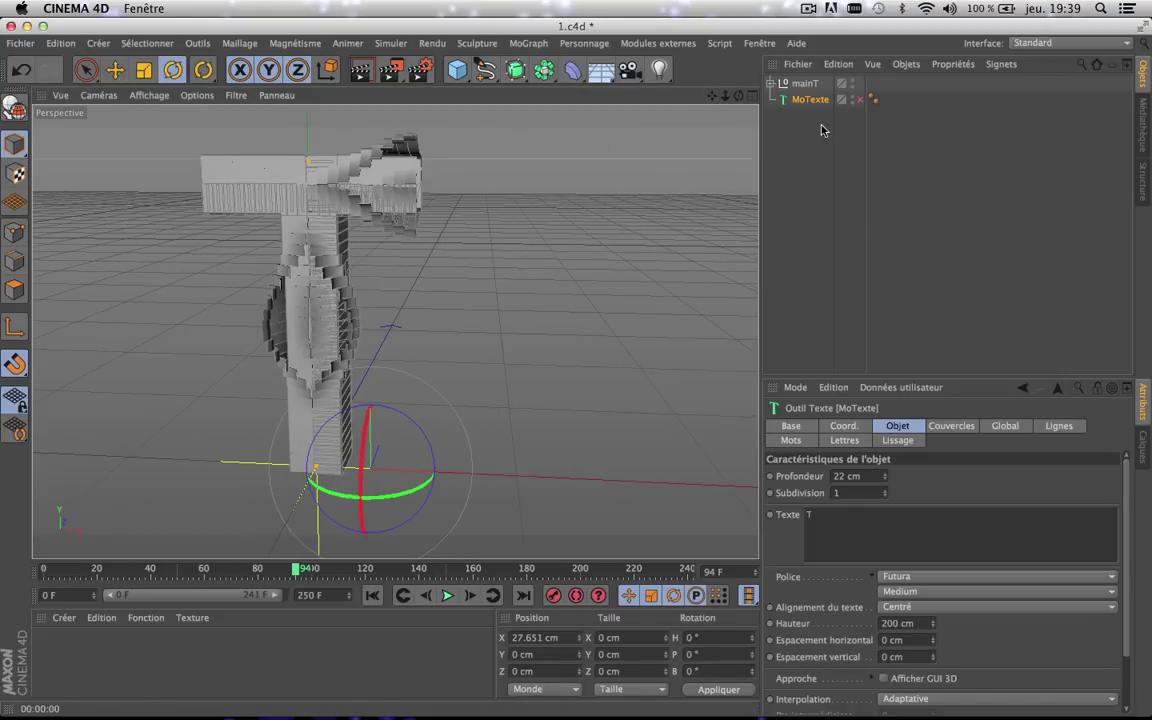
click(784, 147)
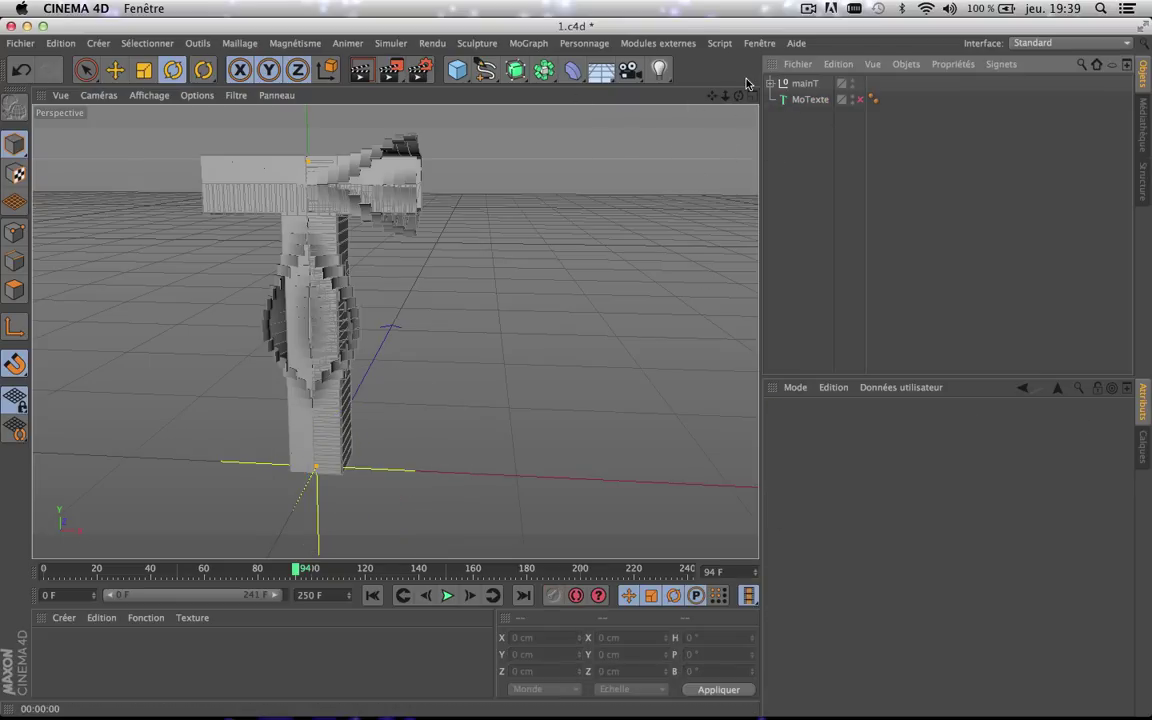
mouse_move(712, 96)
mouse_down()
mouse_move(698, 96)
mouse_move(714, 97)
mouse_up()
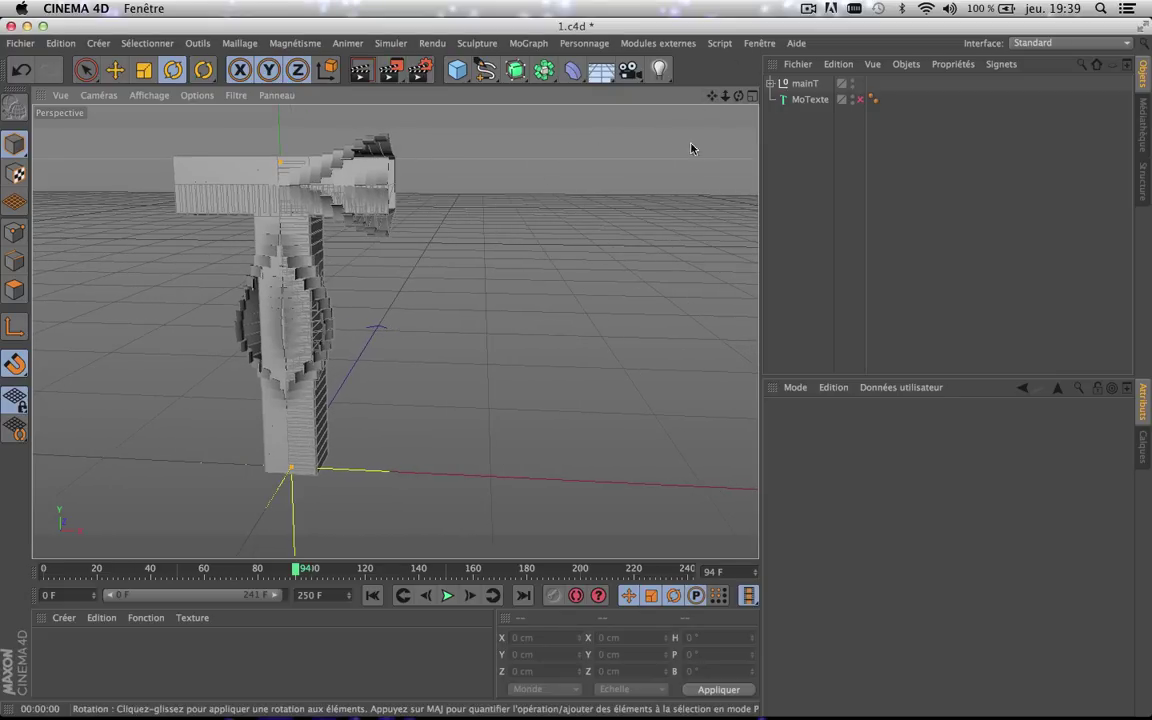
drag(712, 96, 663, 113)
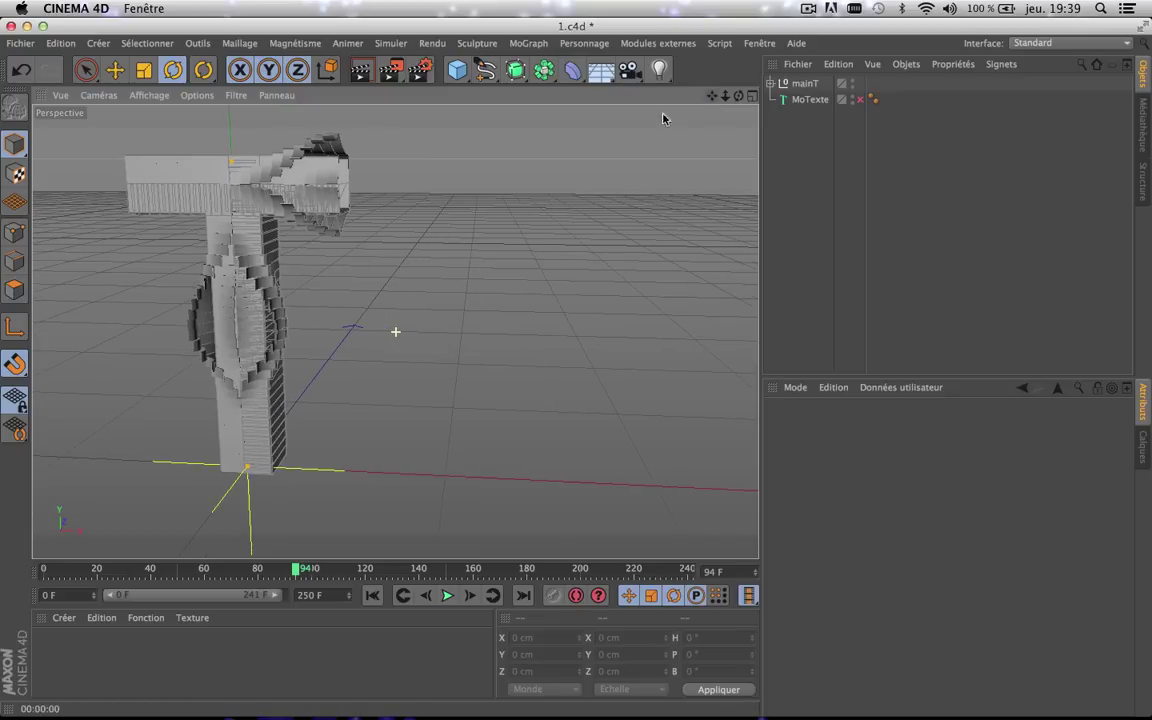
click(800, 85)
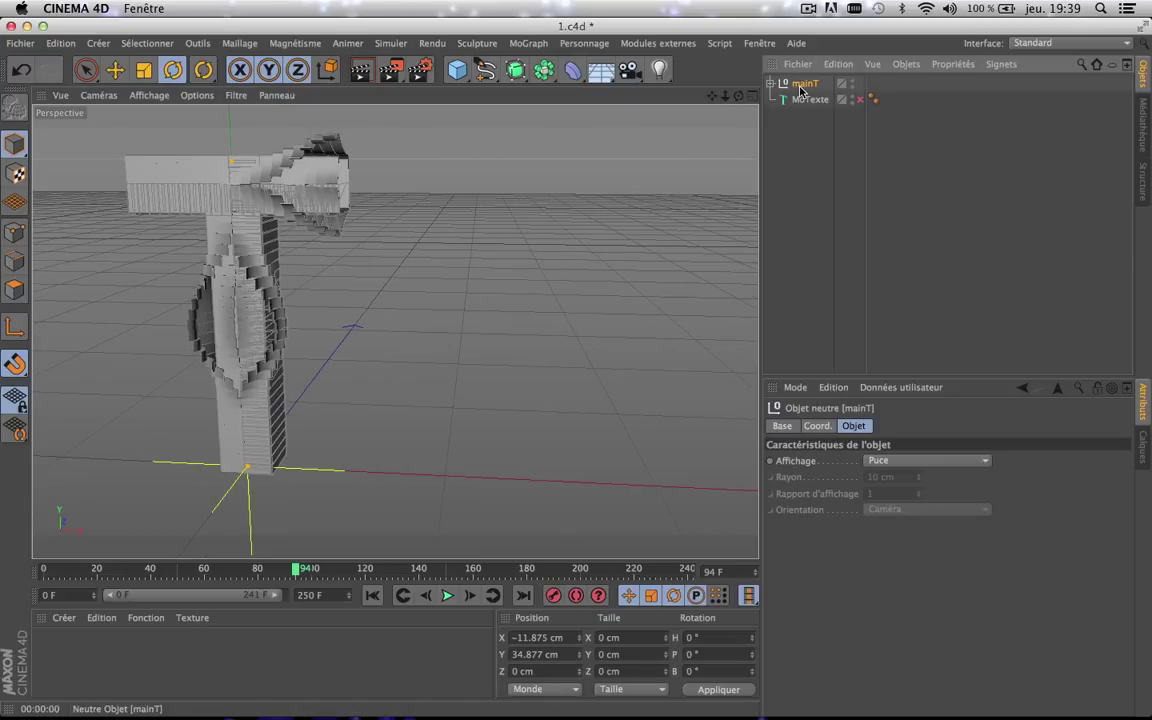
click(771, 86)
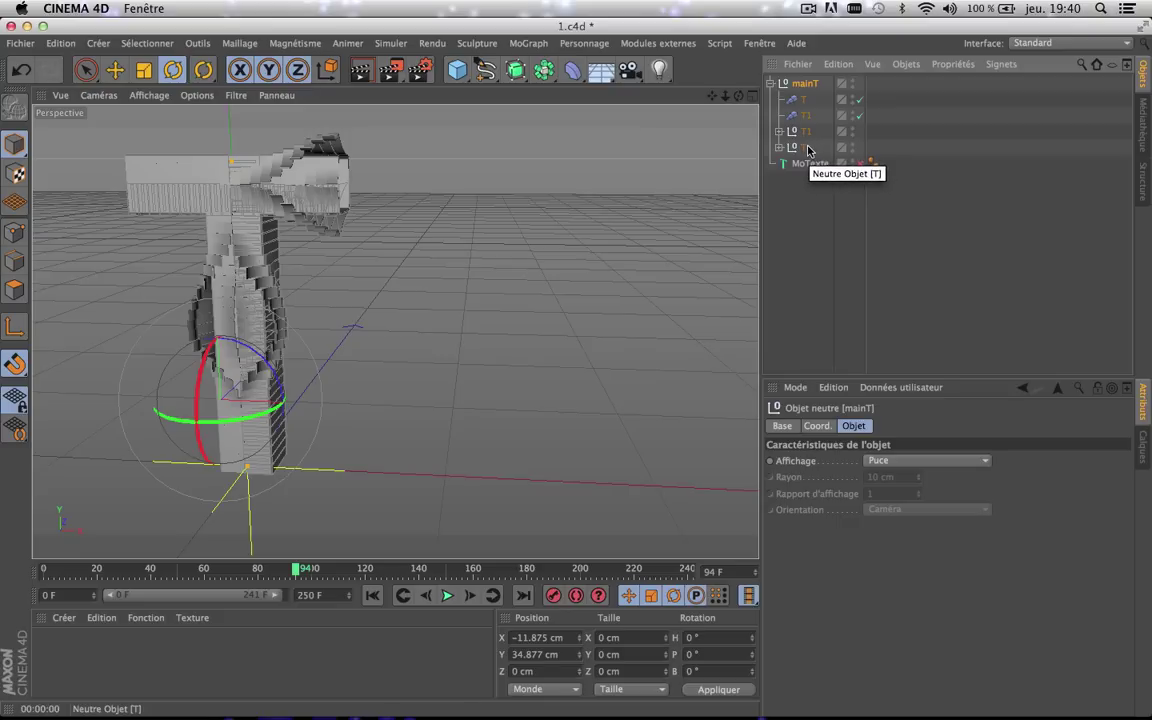
click(772, 84)
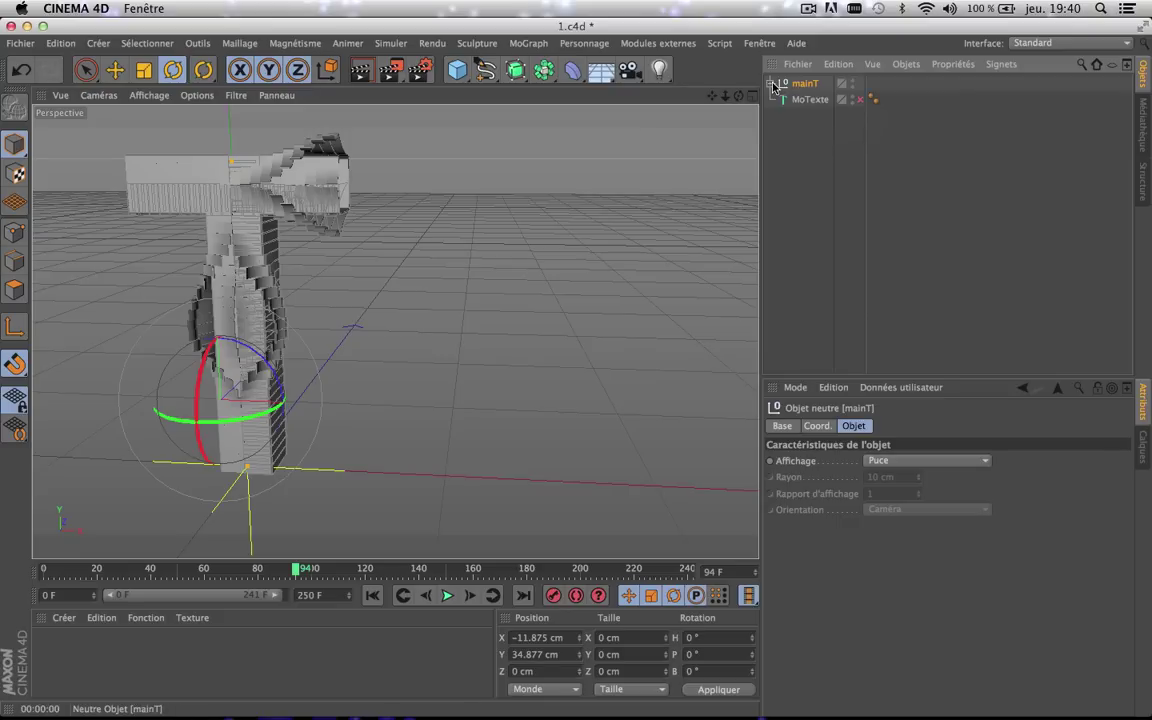
ctrl+drag(798, 85, 808, 79)
- Delete the T1 step effector and the T1 crossbar group from the duplicated main null
click(772, 84)
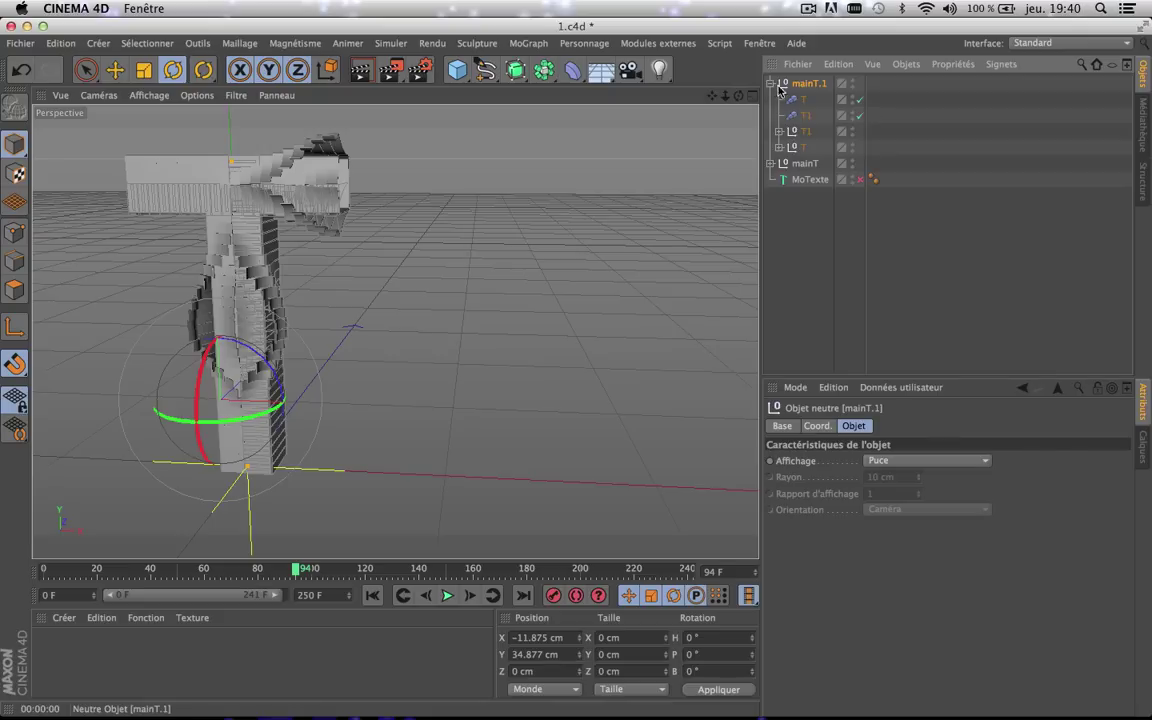
click(806, 115)
key(Delete)
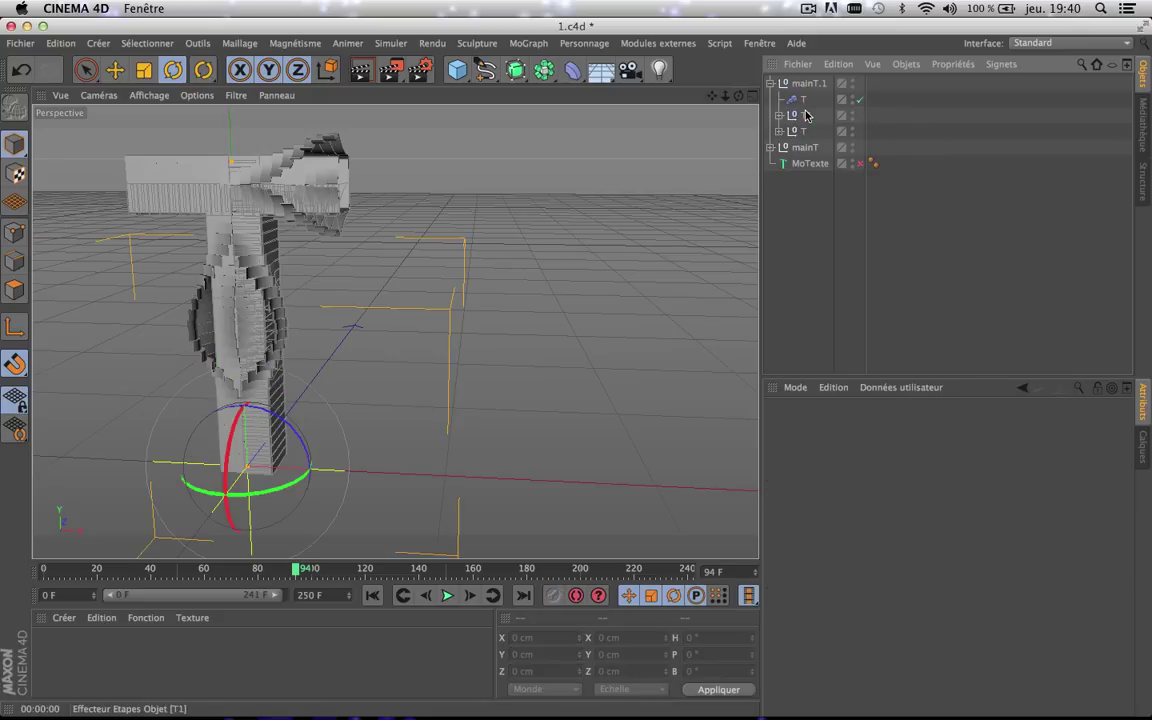
click(806, 116)
key(Delete)
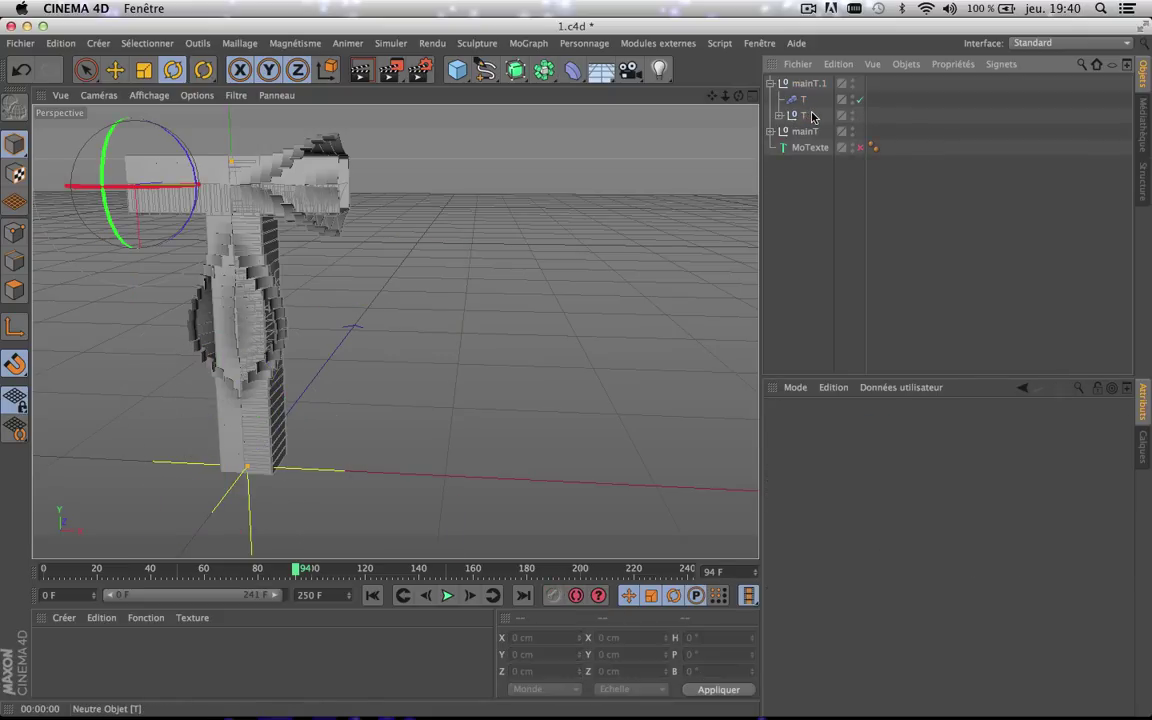
- Move the duplicated main null along X to about 131 cm and rotate it to a bank of -90°
click(115, 69)
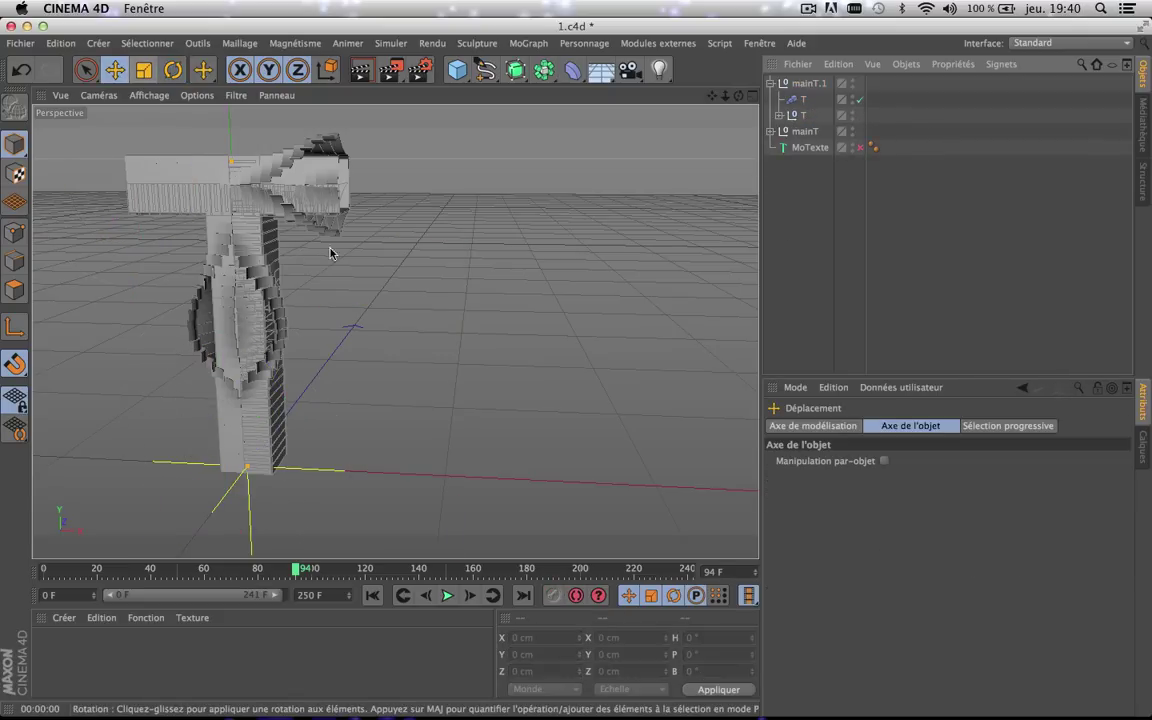
click(808, 83)
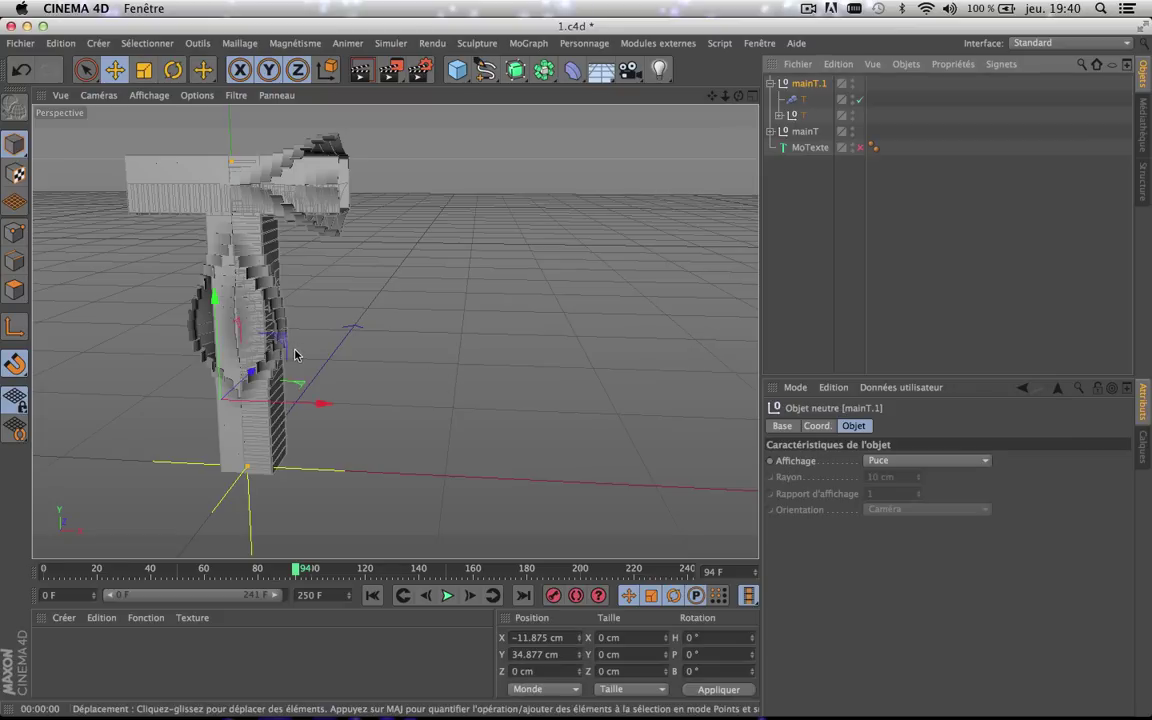
drag(321, 404, 617, 413)
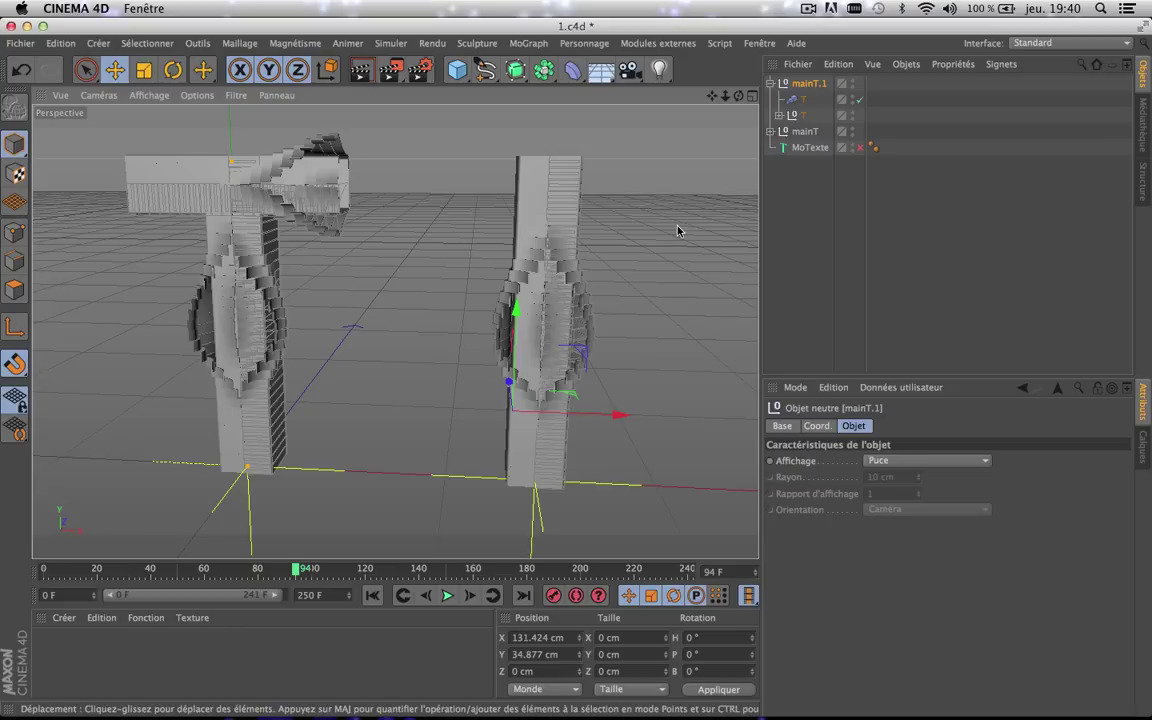
click(173, 69)
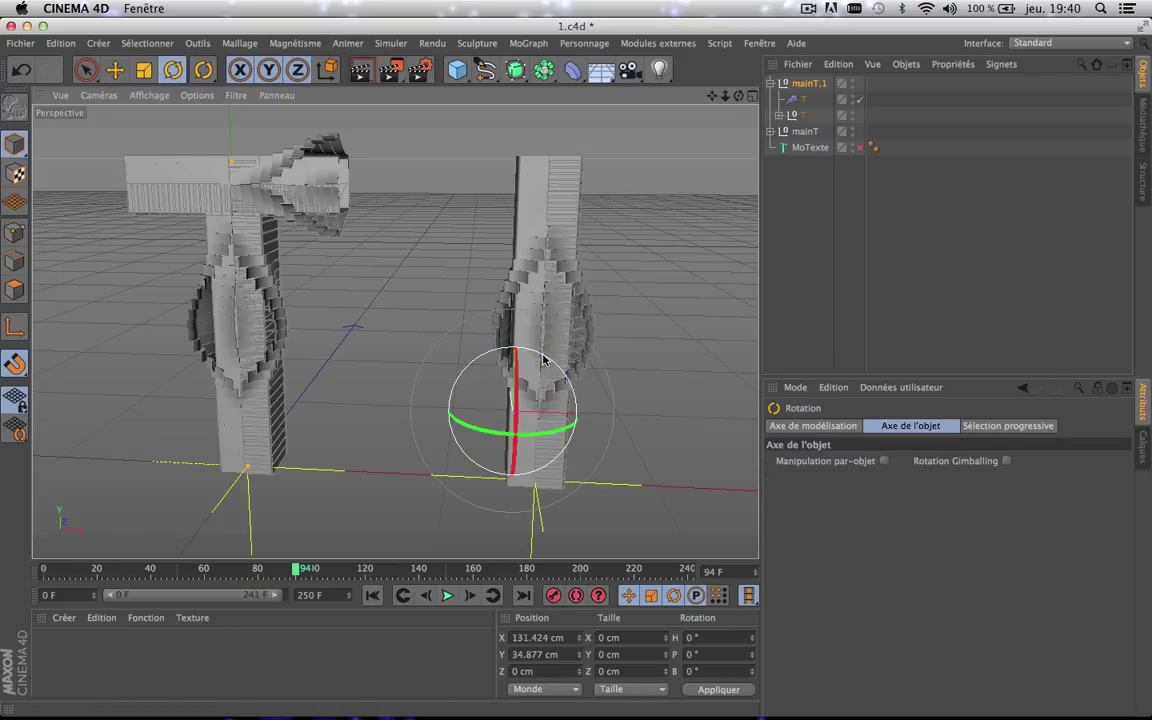
mouse_move(483, 347)
mouse_down()
mouse_move(422, 390)
mouse_move(422, 364)
mouse_up()
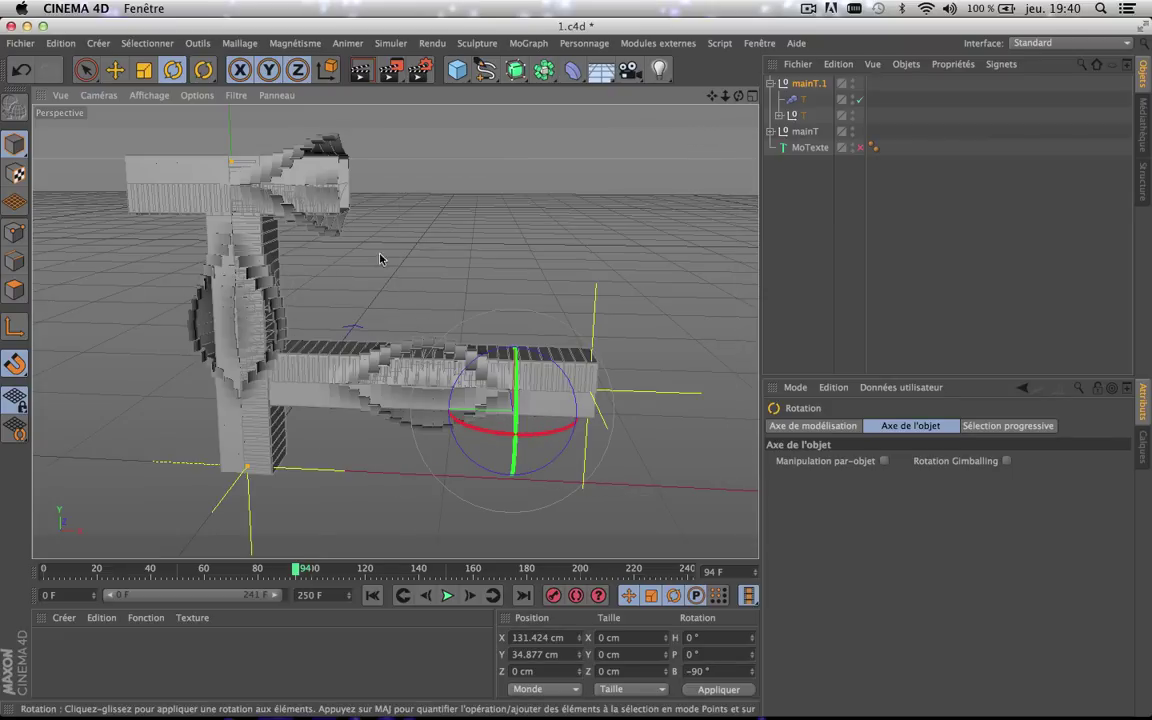
- Shift the horizontal bar's main null farther from the letter T, to about 202 cm on X
click(115, 69)
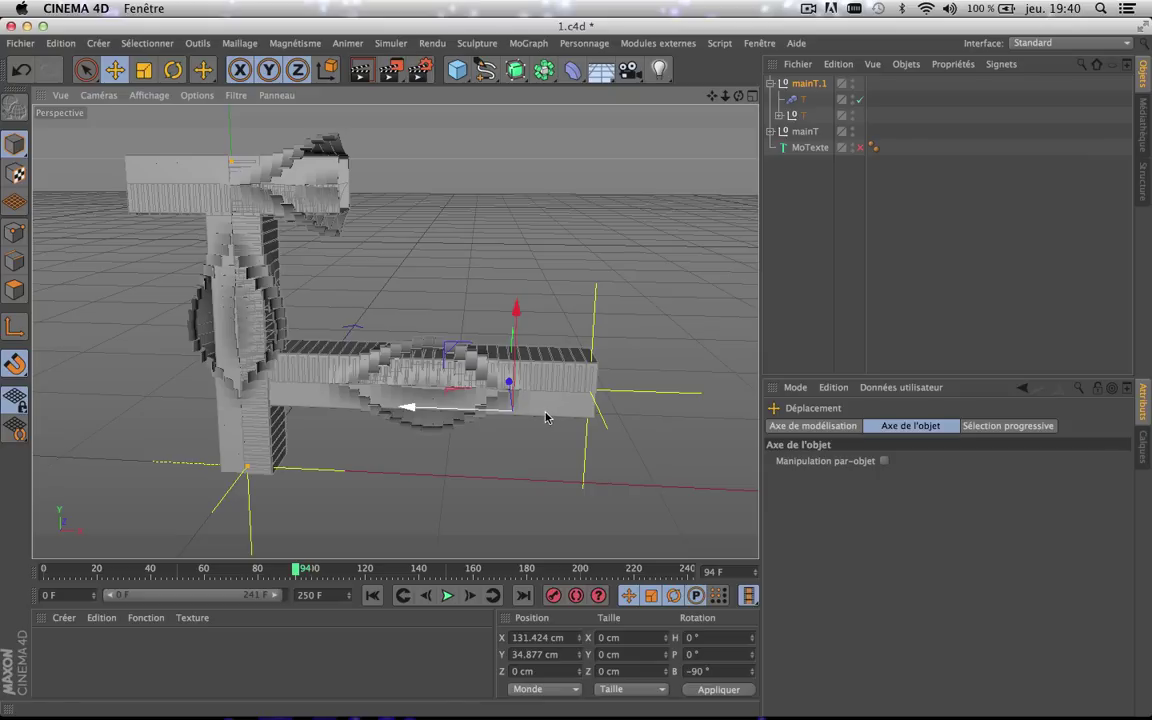
drag(545, 417, 605, 420)
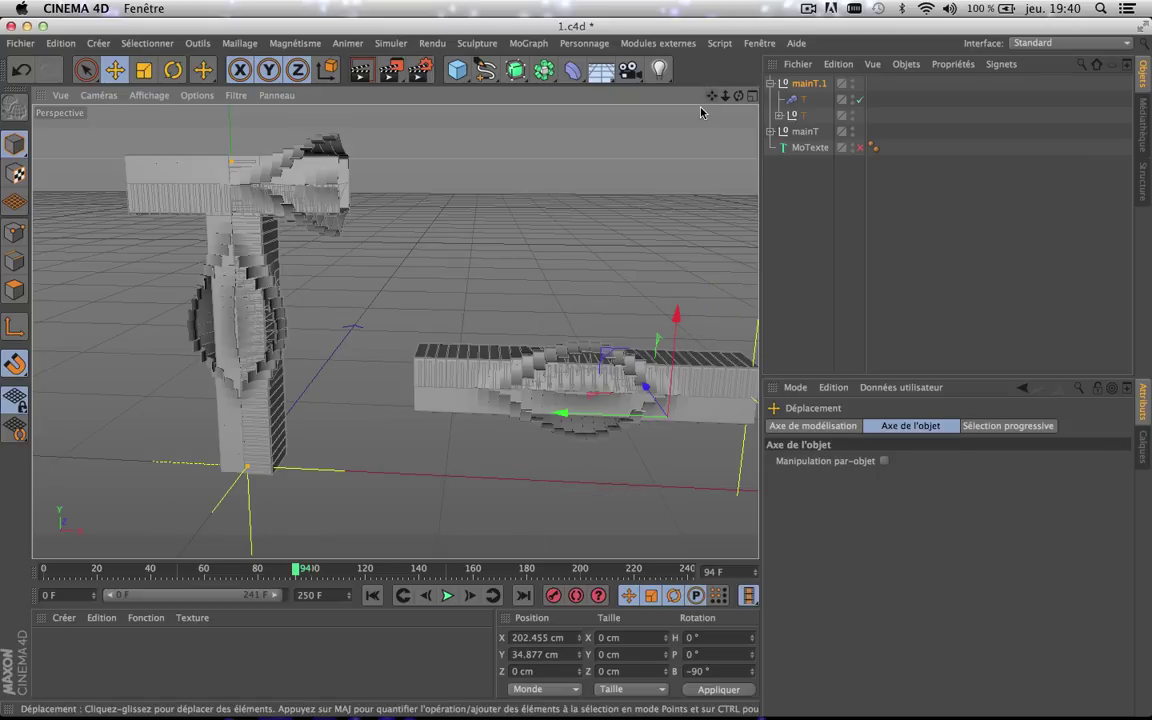
mouse_move(711, 95)
mouse_down()
mouse_move(396, 331)
mouse_move(708, 97)
mouse_up()
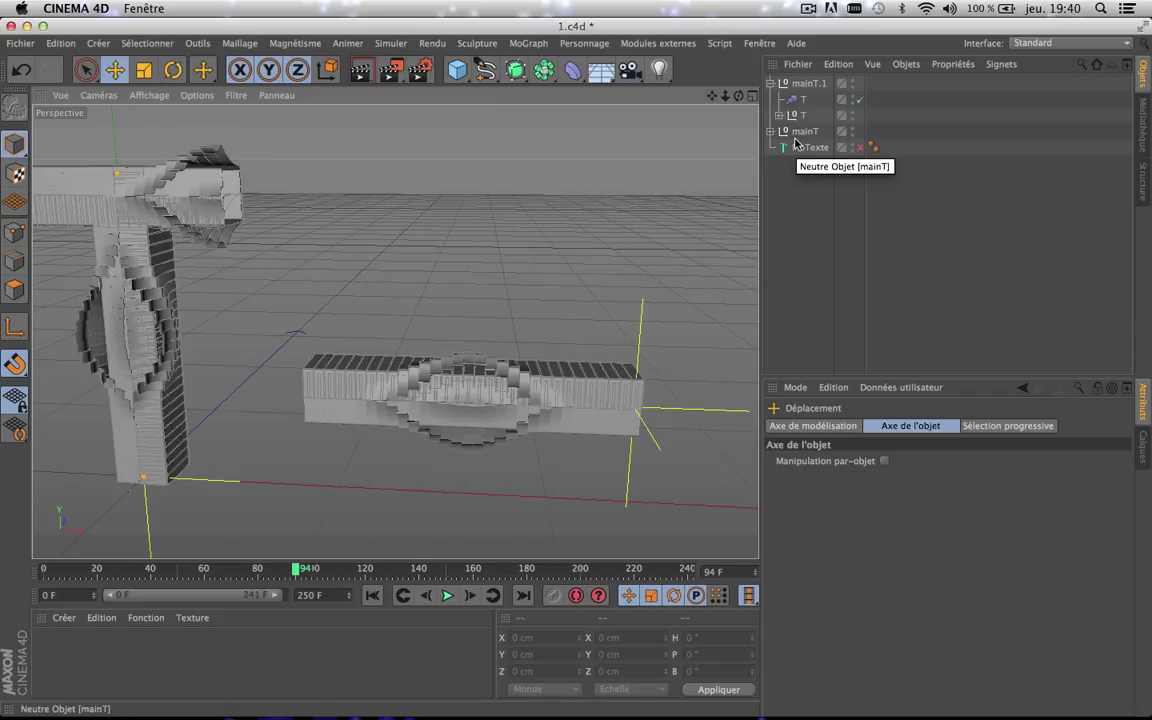
- Set the clone quantity to 58 on Cloneur1, Cloneur2 and Cloneur3 inside the duplicated T group
click(770, 84)
click(800, 86)
click(770, 84)
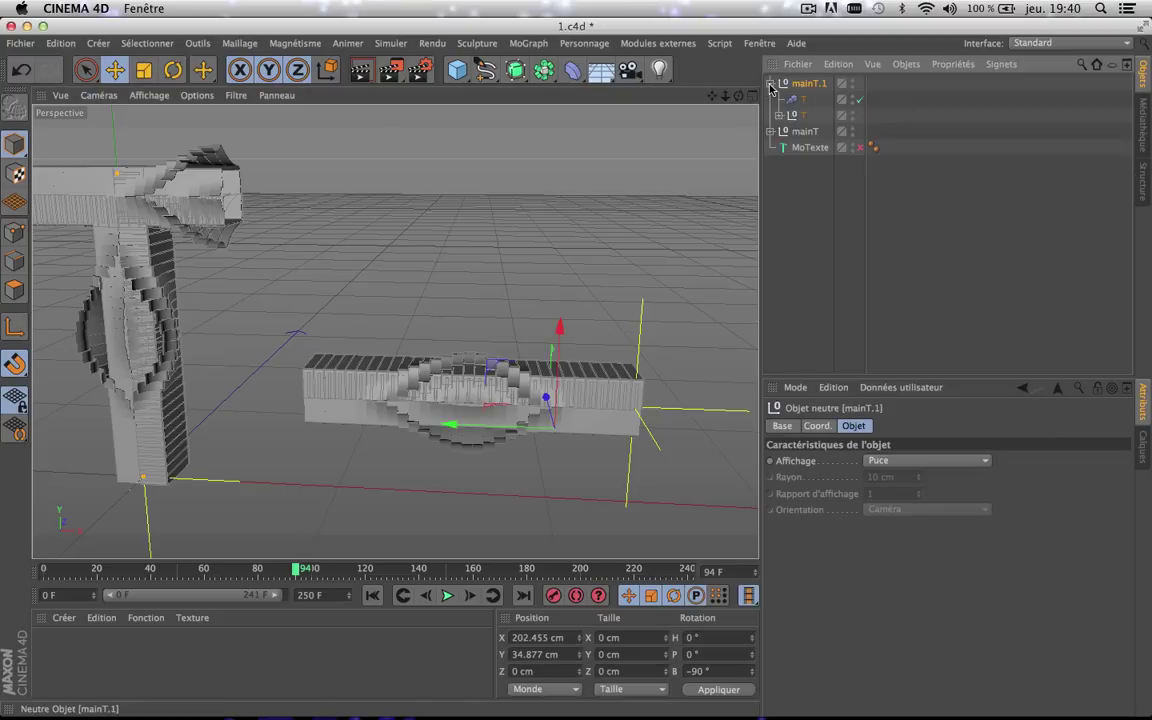
click(785, 115)
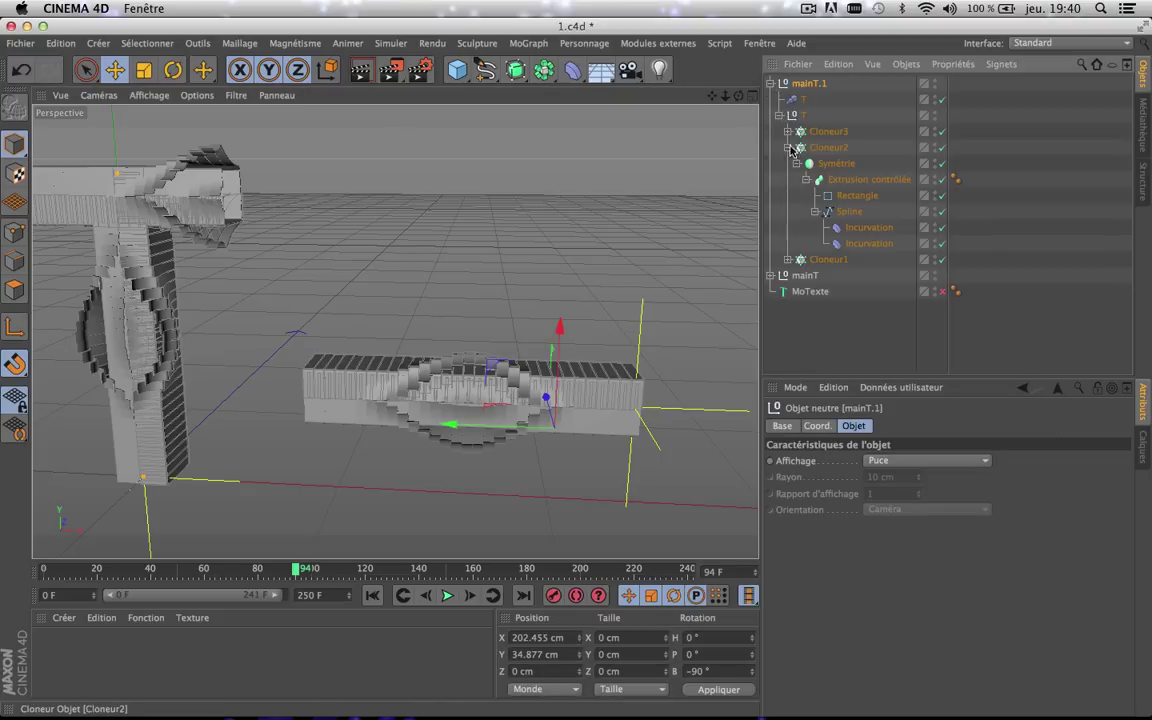
click(788, 148)
click(820, 133)
shift+click(826, 163)
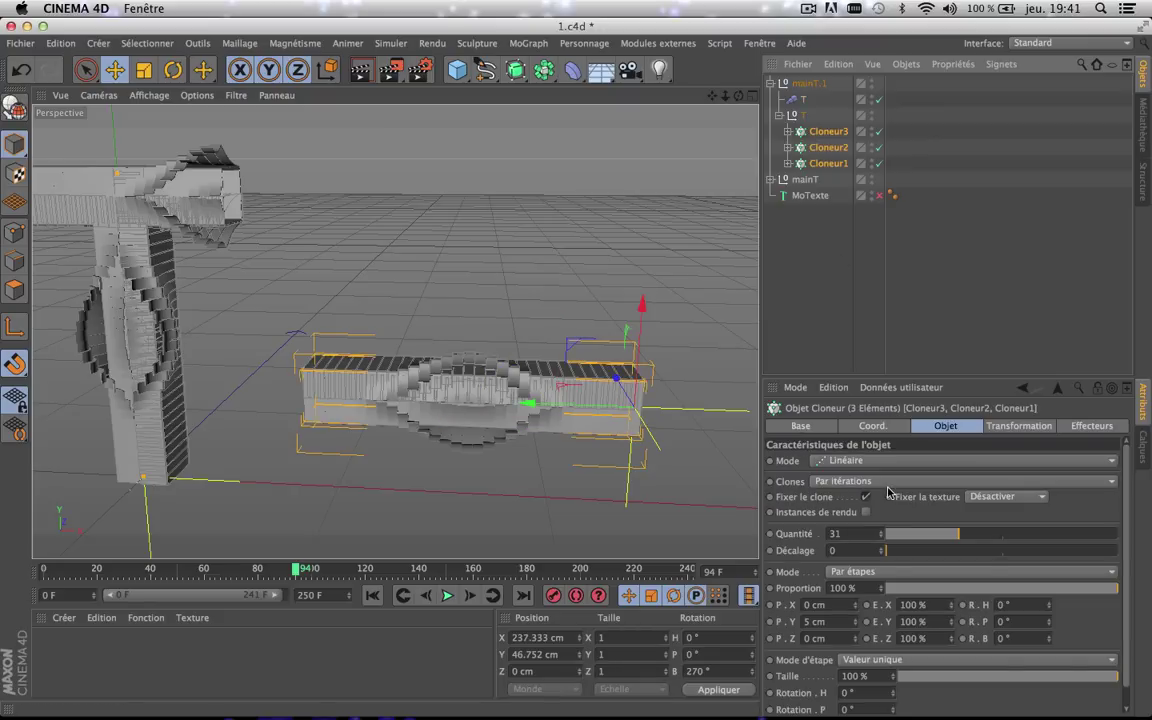
click(1022, 536)
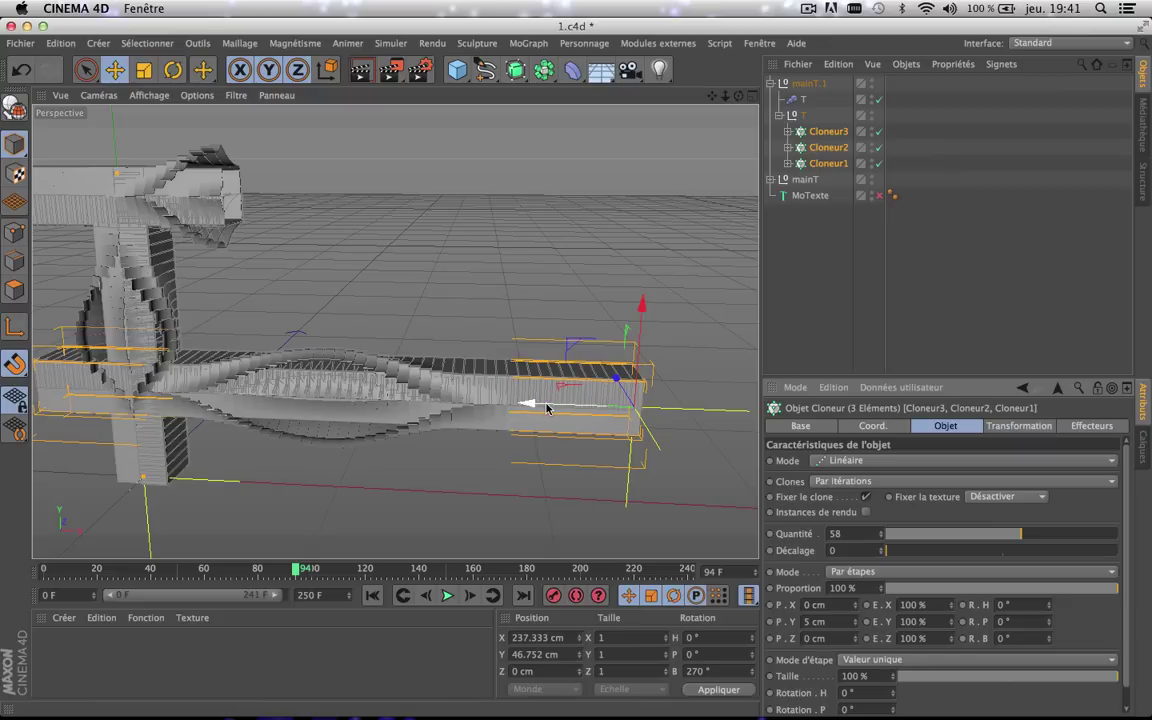
- Move the lengthened bar's main null along X to about 279 cm, clear of the letter T
drag(550, 408, 548, 404)
key(ctrl+z)
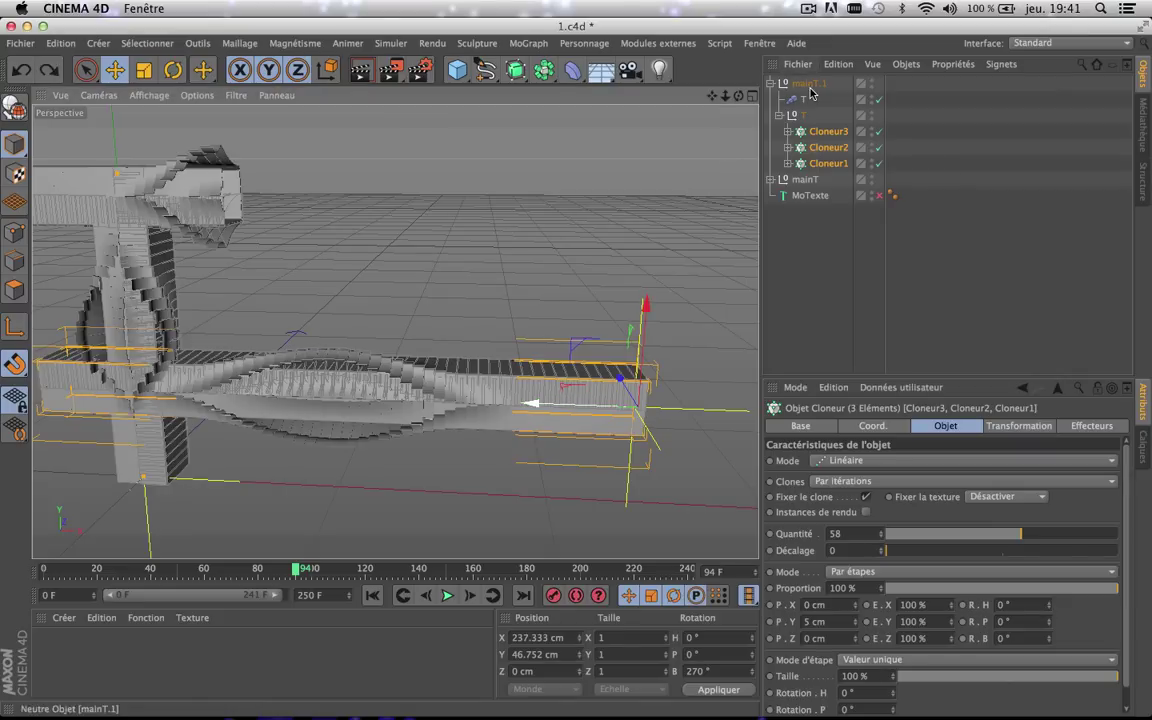
click(811, 86)
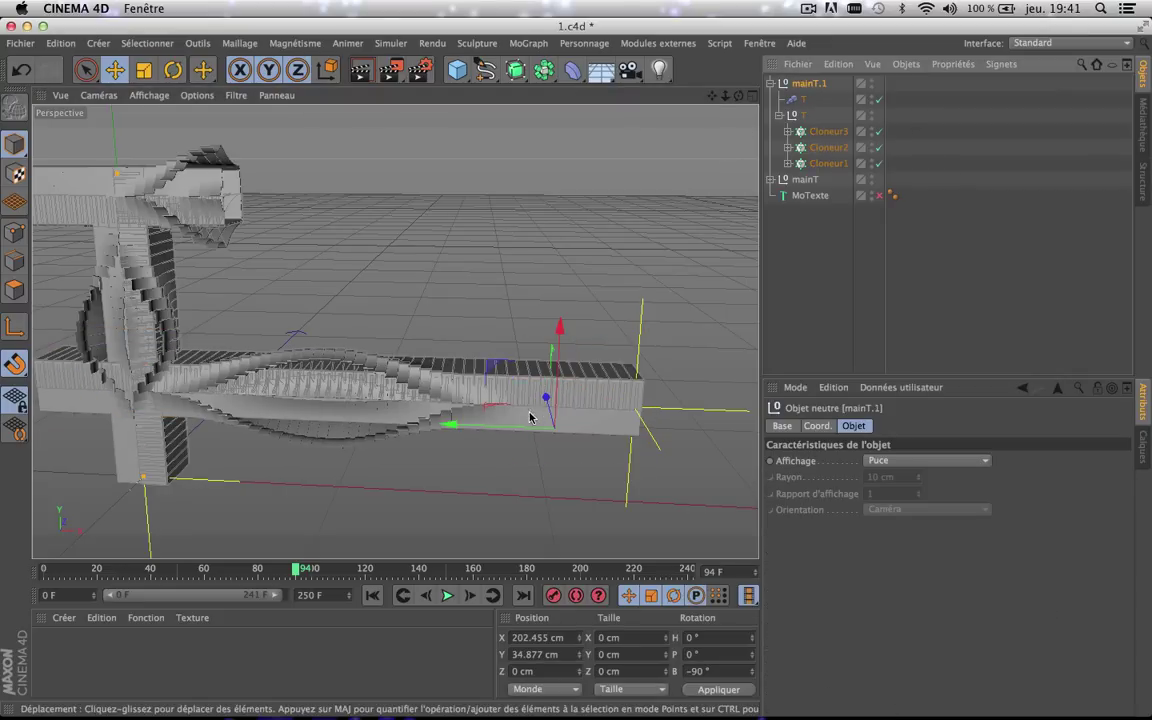
mouse_move(509, 432)
mouse_down()
mouse_move(626, 425)
mouse_move(526, 420)
mouse_up()
scroll(526, 420, down, 3)
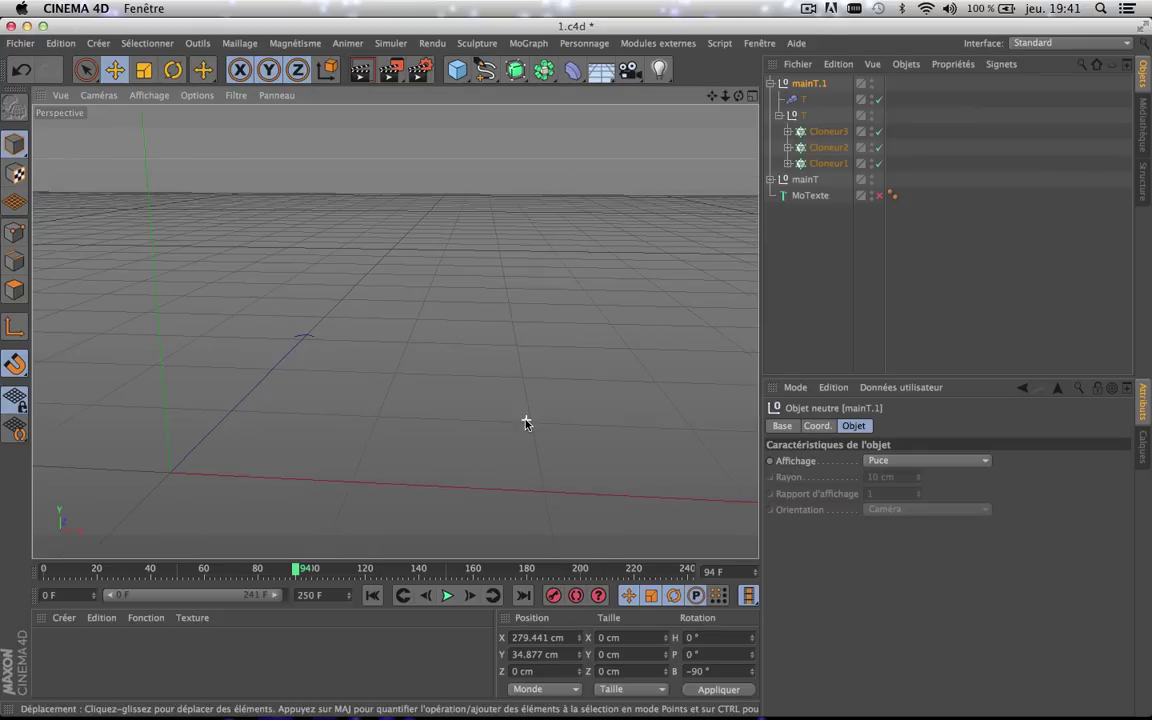
scroll(526, 422, down, 1)
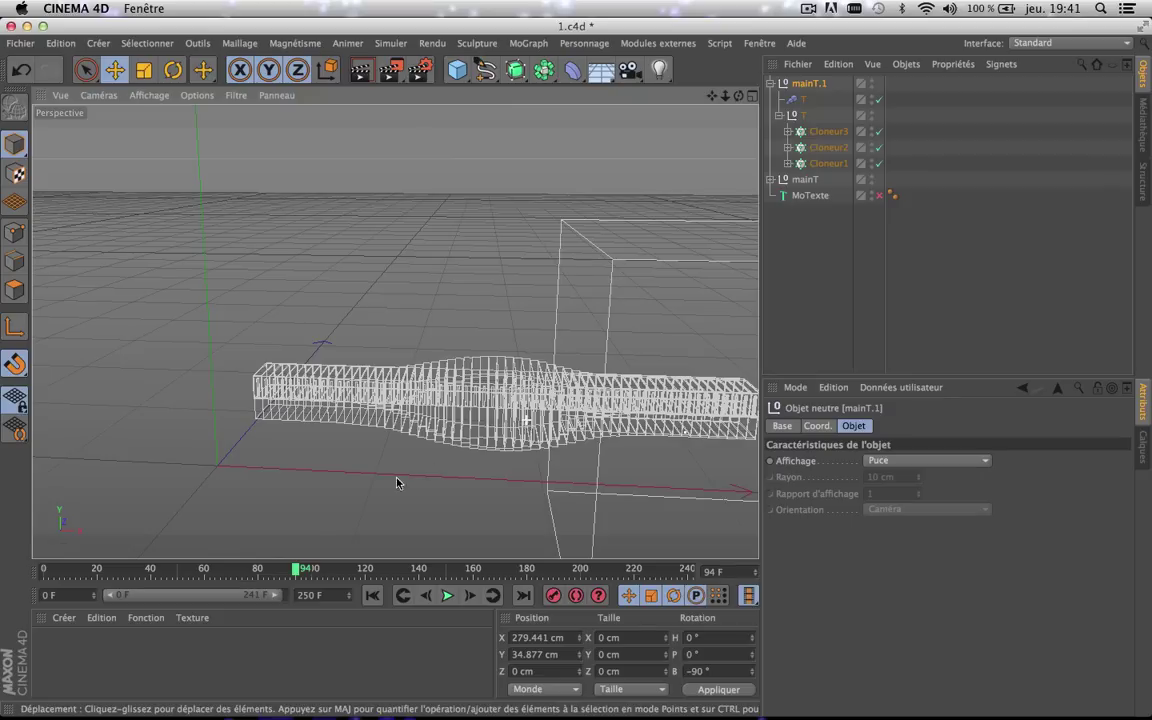
click(320, 537)
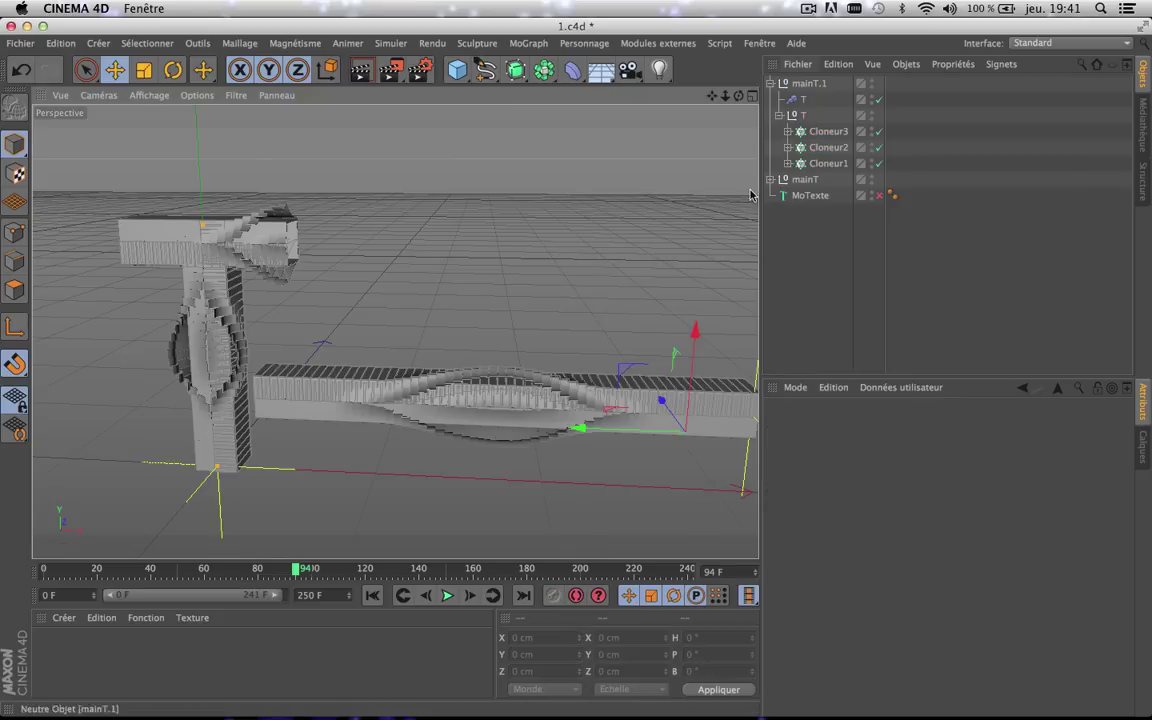
- Reshape the duplicated step effector's spline by raising its start point to the maximum and deleting the middle point
click(797, 101)
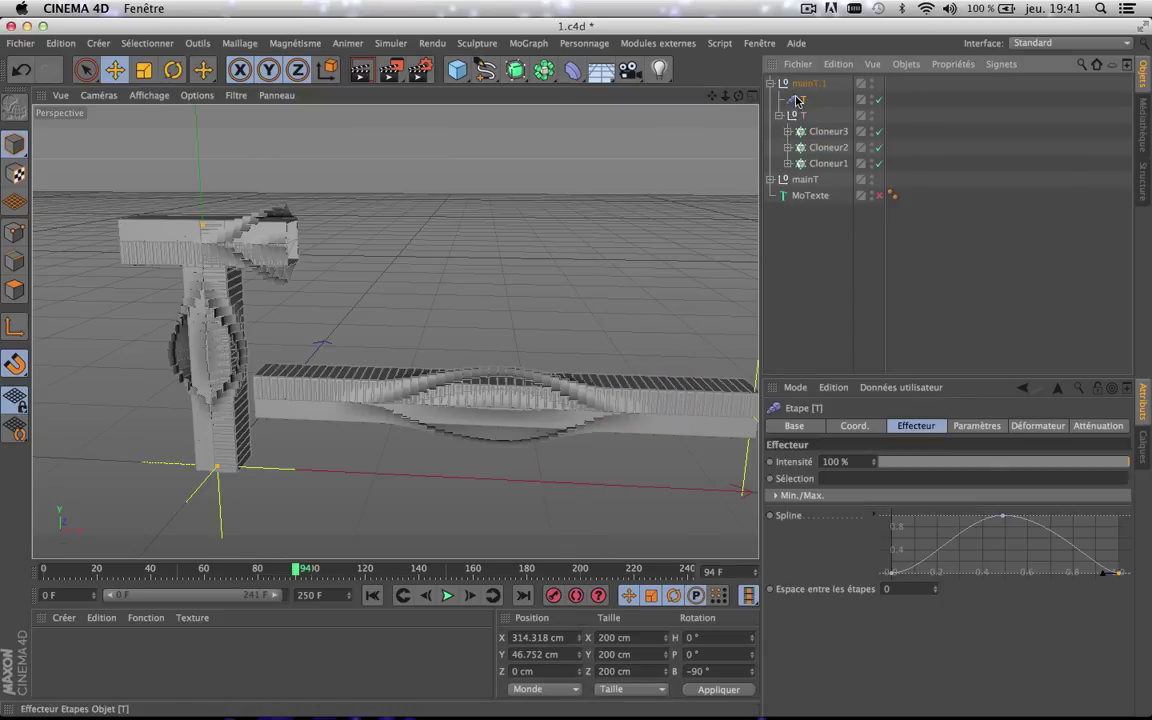
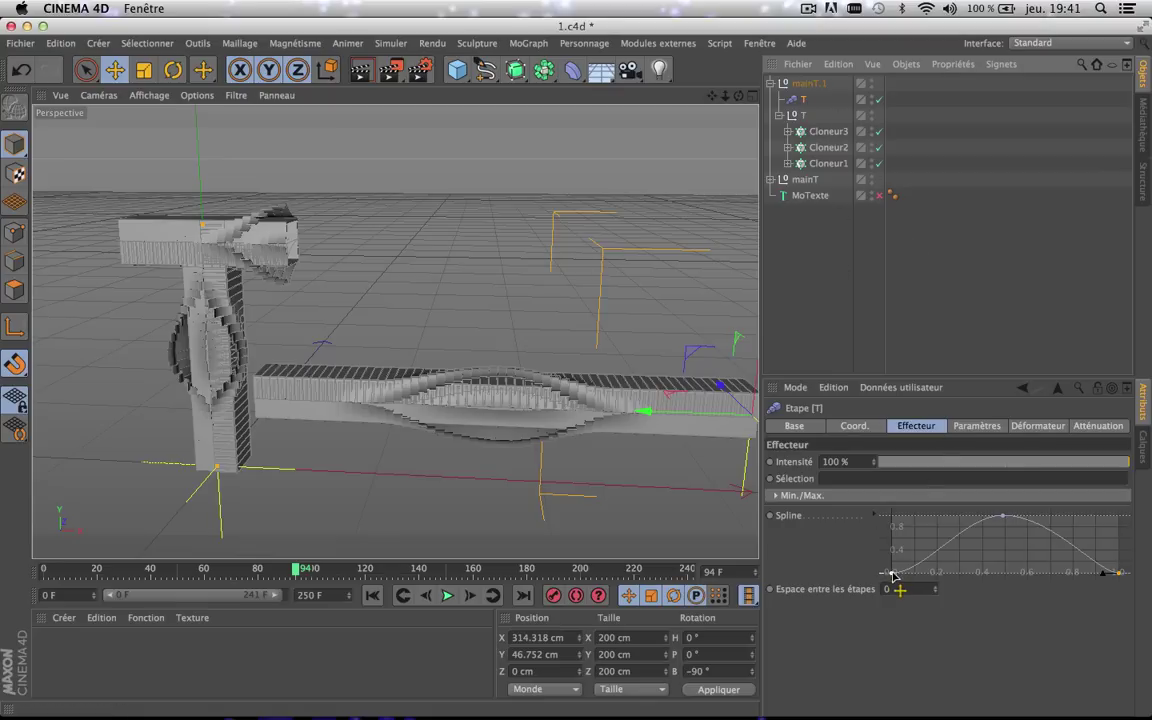
drag(892, 576, 895, 462)
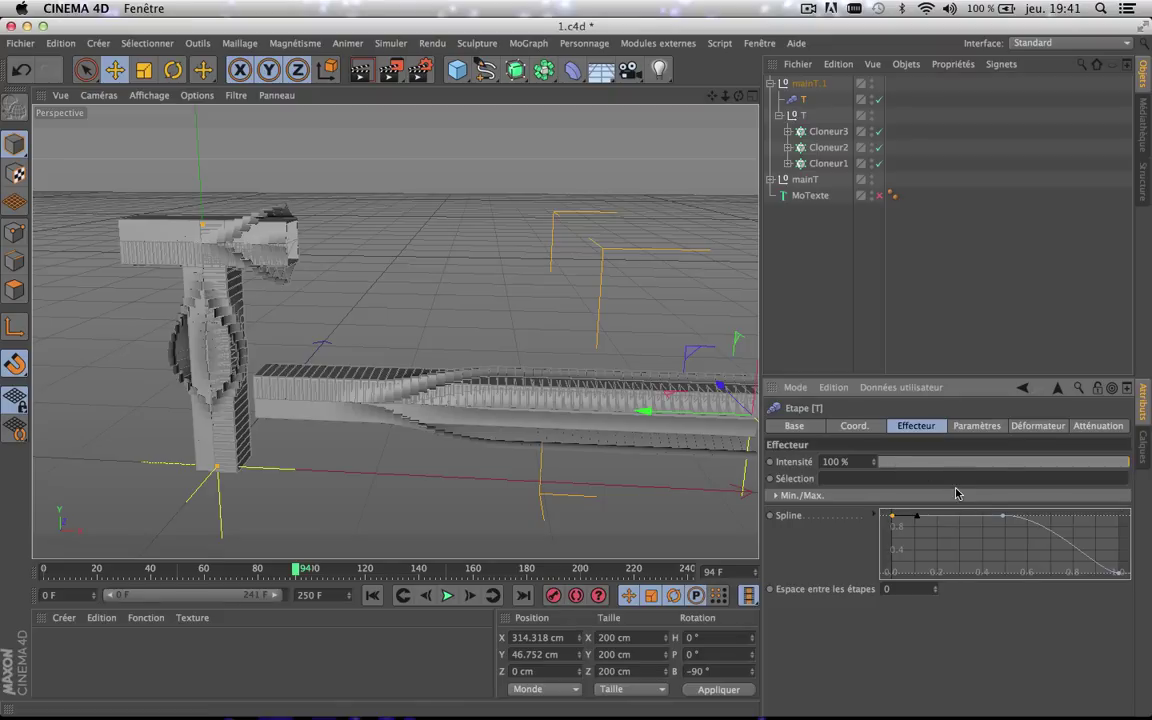
click(1003, 519)
key(Delete)
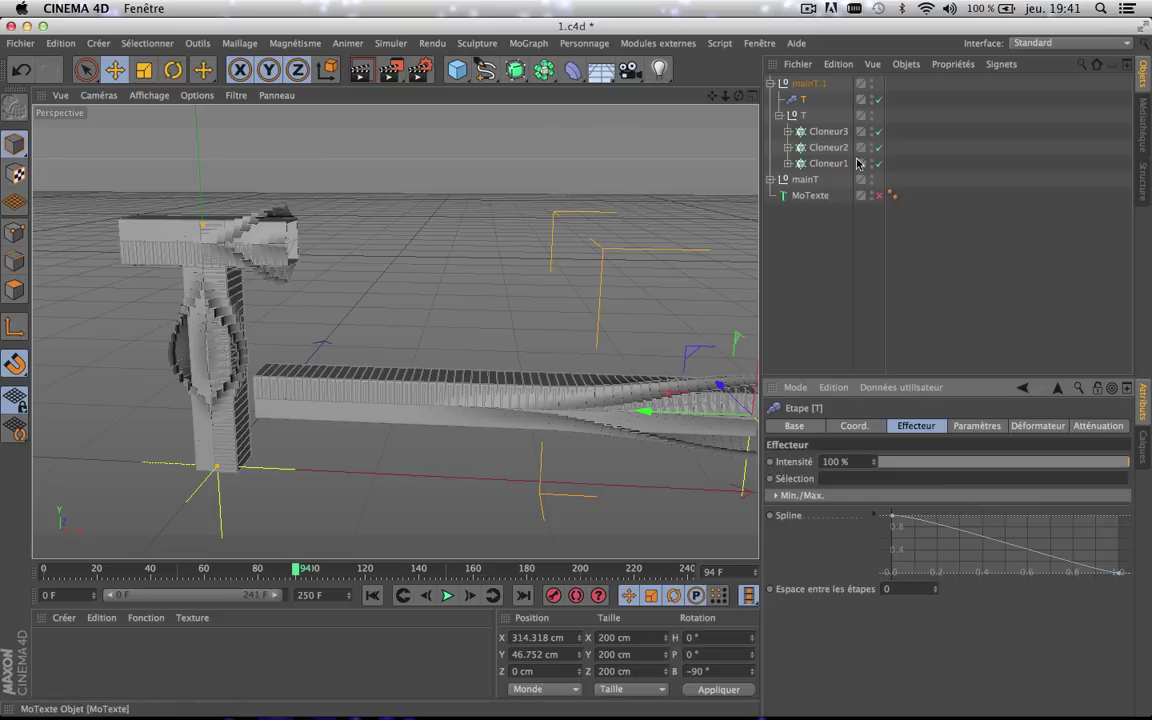
- Collapse the duplicated main null and rename it as main U
click(770, 83)
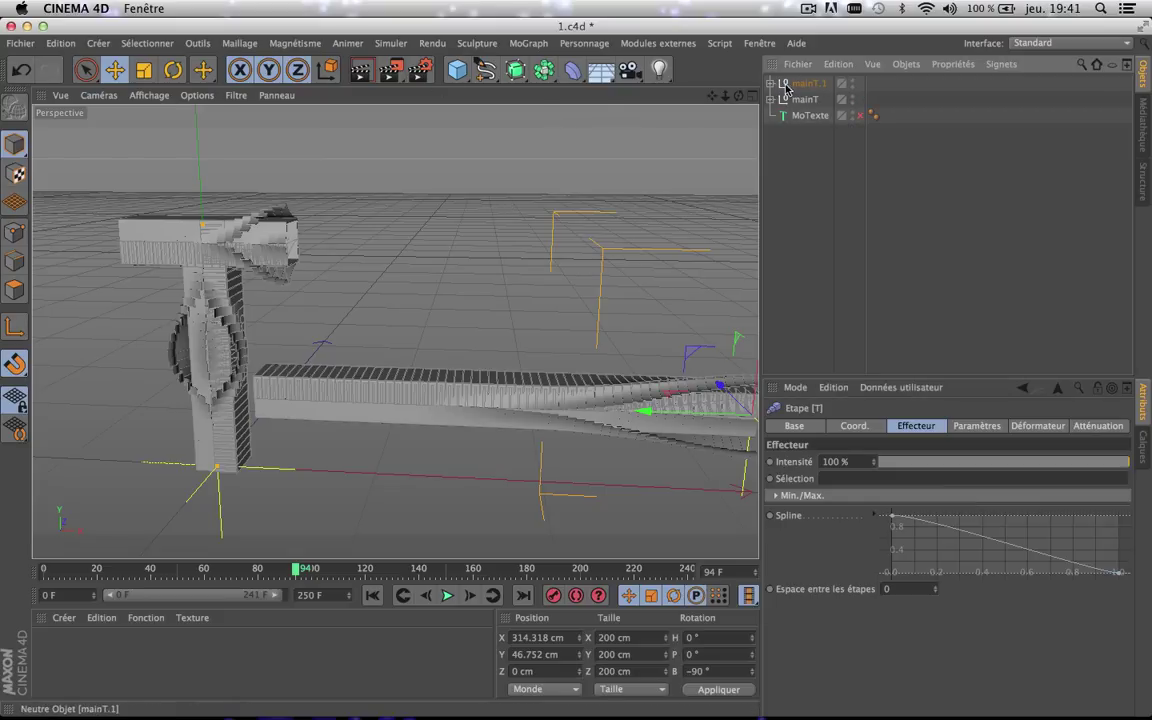
double_click(802, 83)
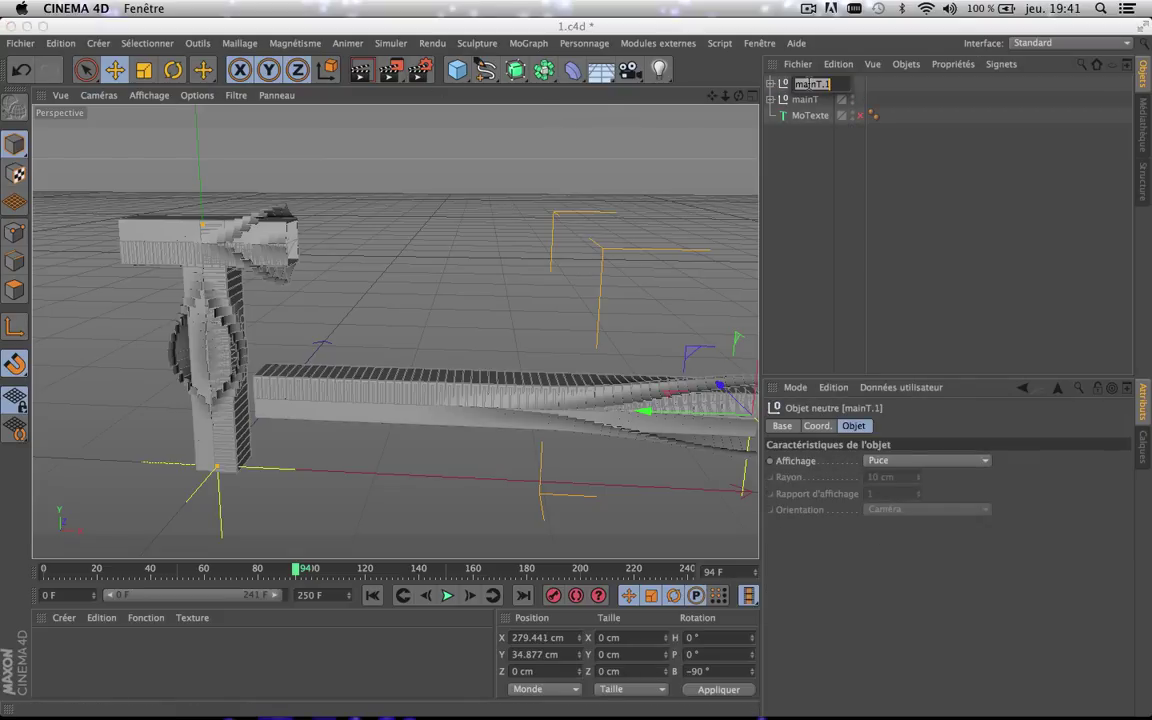
text(m)
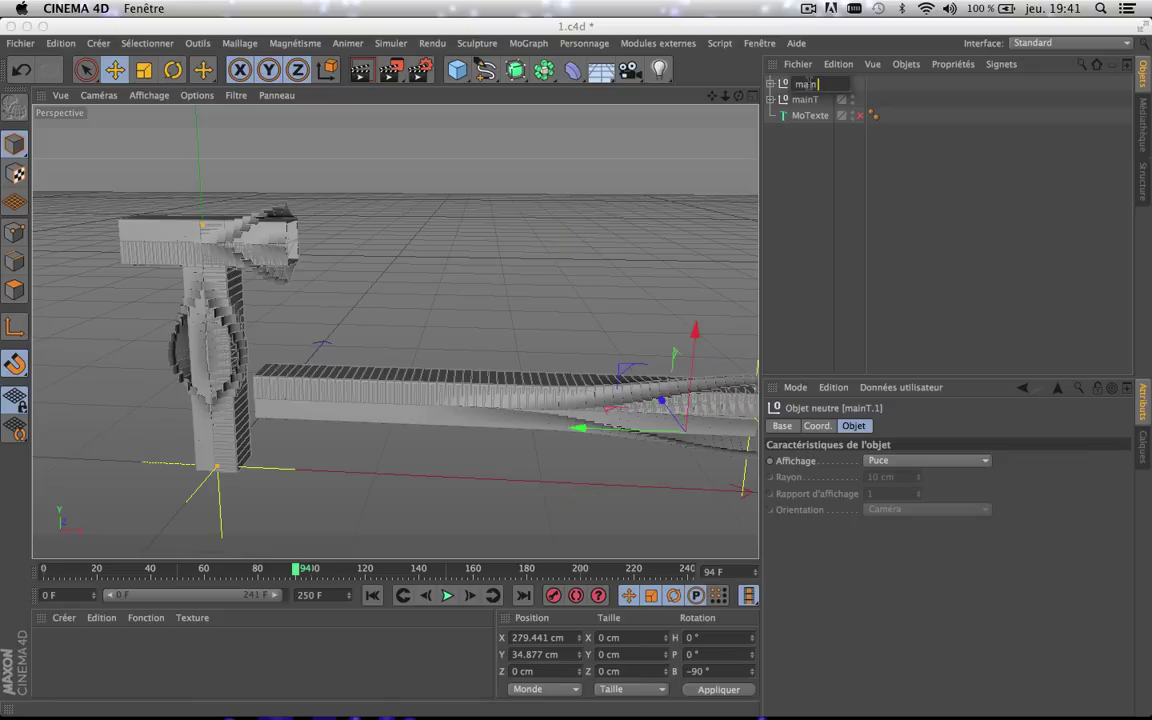
click(817, 200)
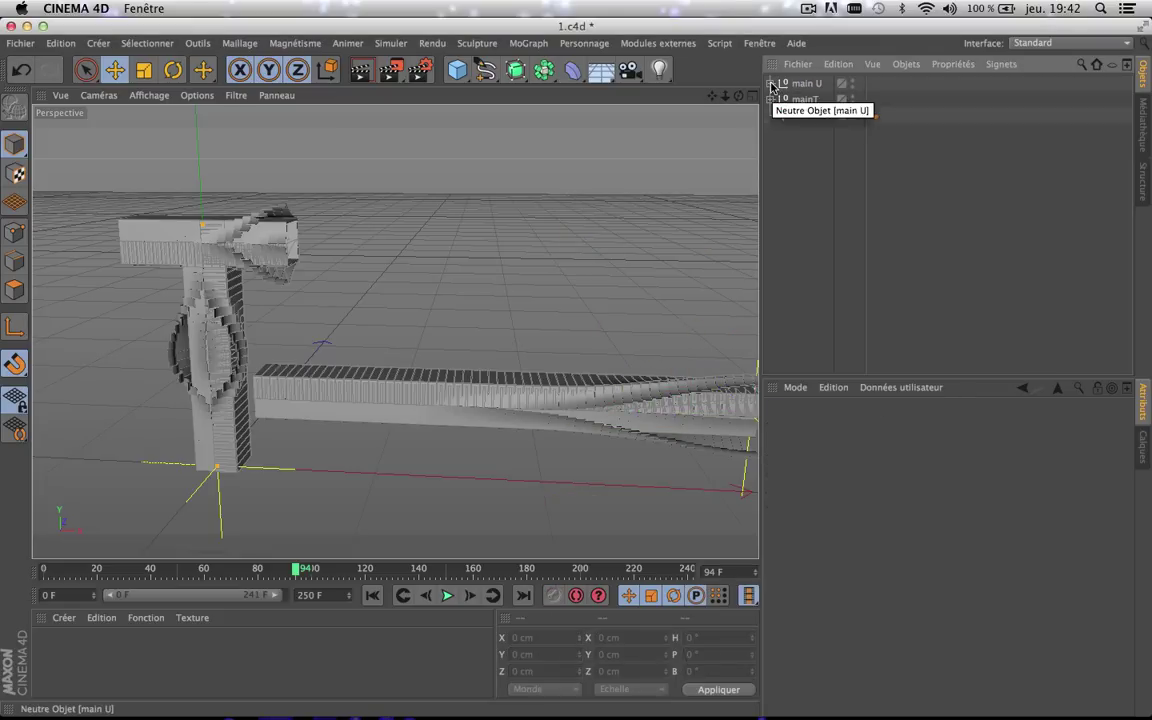
- Add an Incurvation deformer as the first child of main U and scale it uniformly to about 76 cm
click(771, 85)
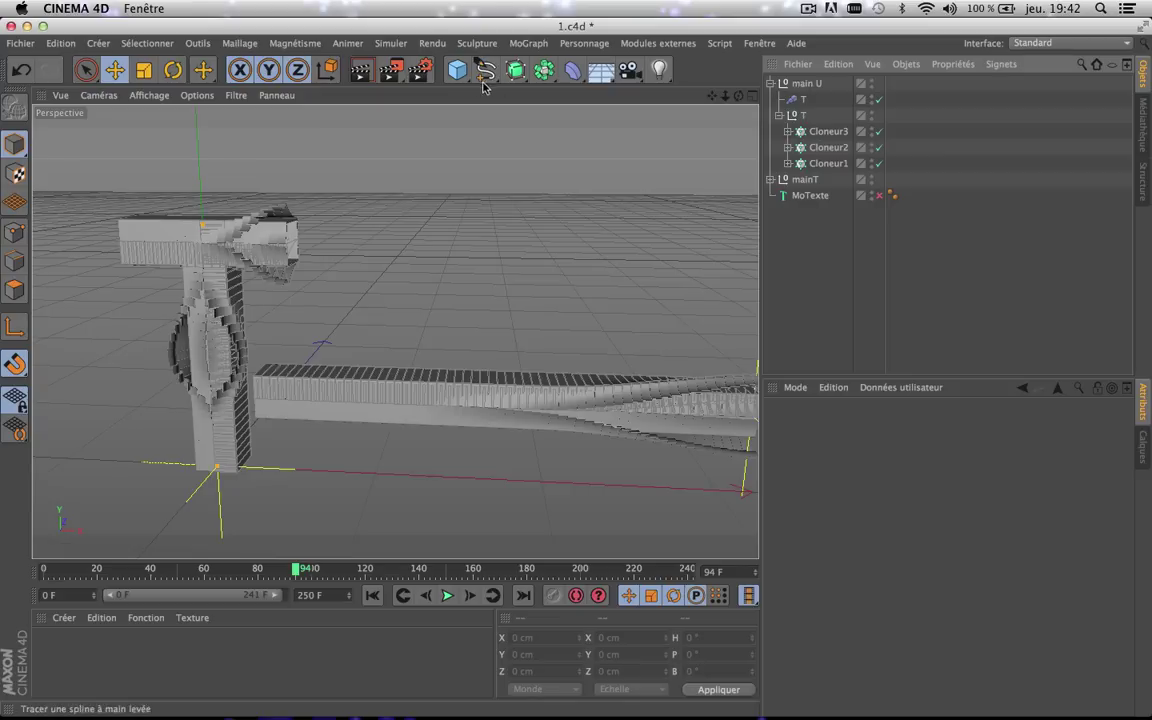
click(572, 69)
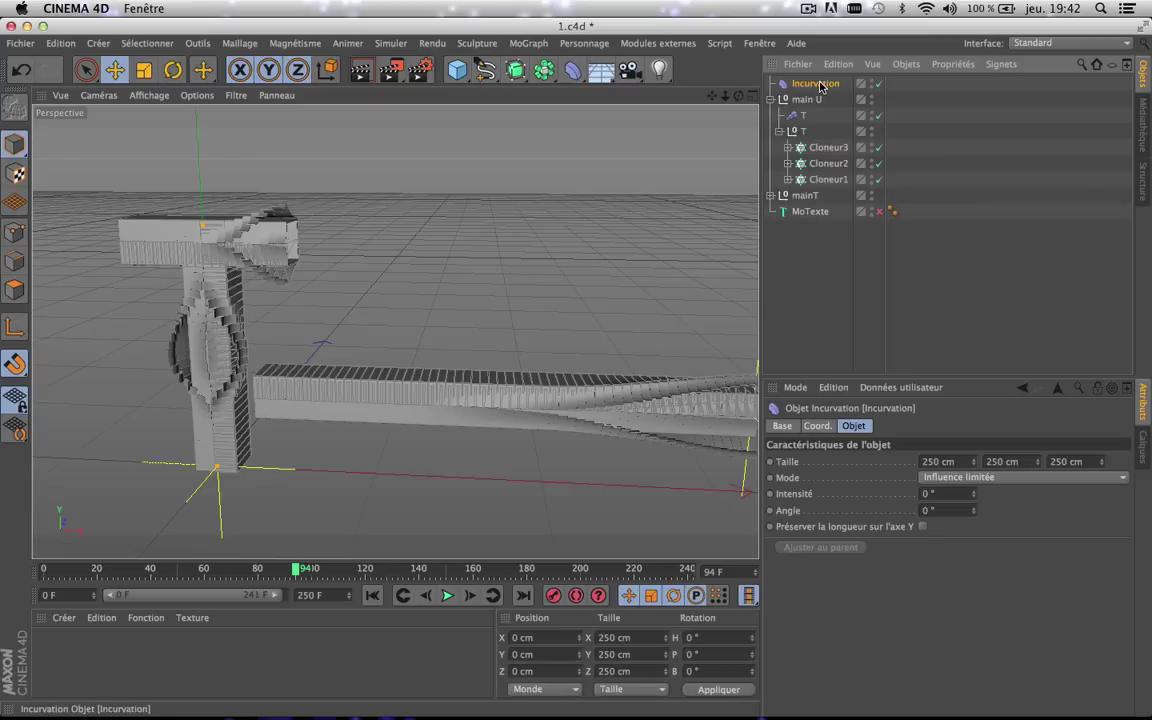
mouse_move(812, 84)
mouse_down()
mouse_move(810, 112)
mouse_move(818, 100)
mouse_up()
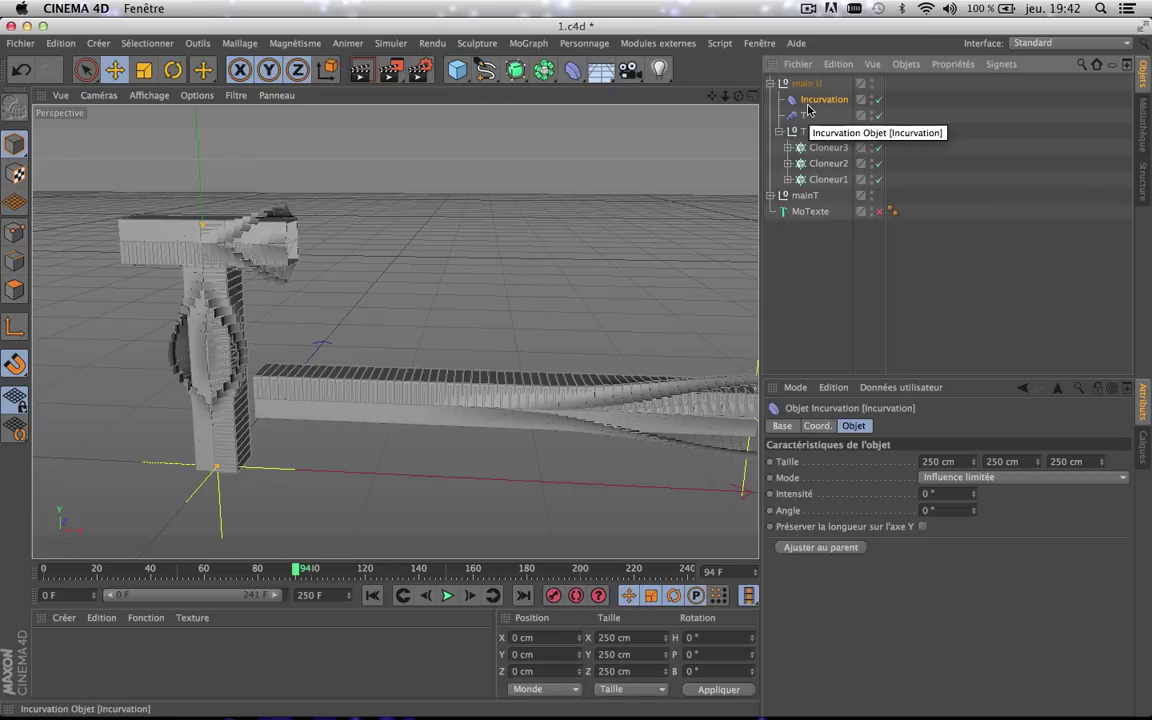
click(145, 71)
drag(556, 243, 345, 354)
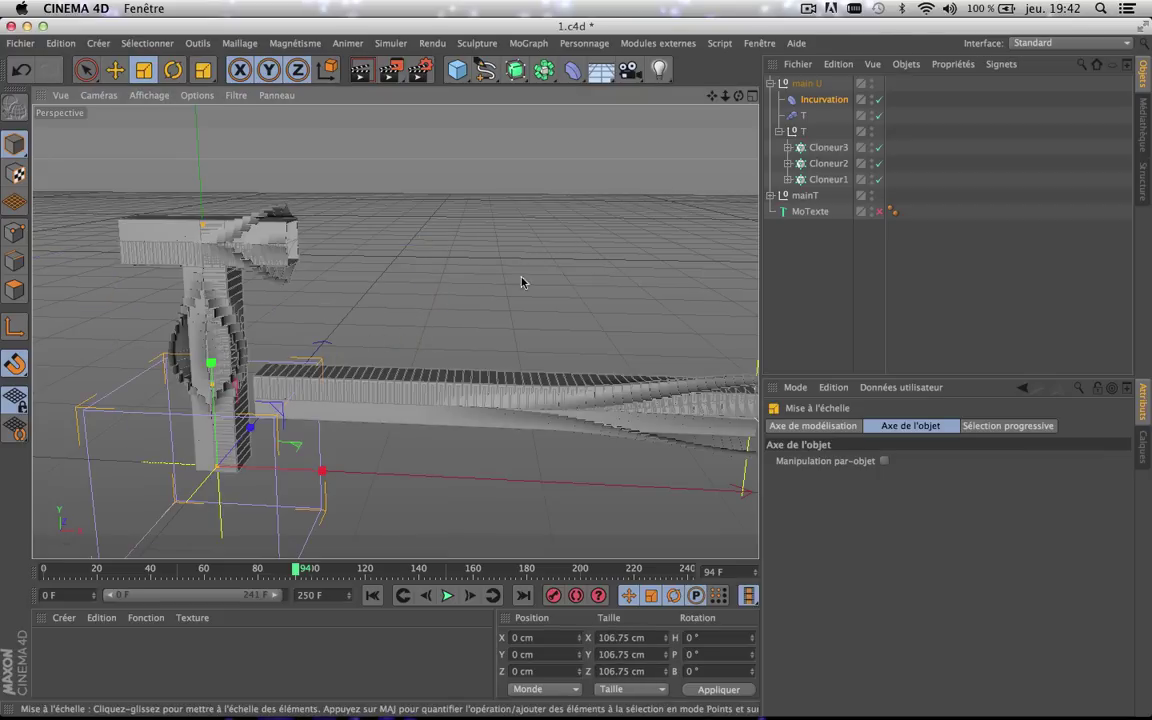
drag(518, 287, 421, 335)
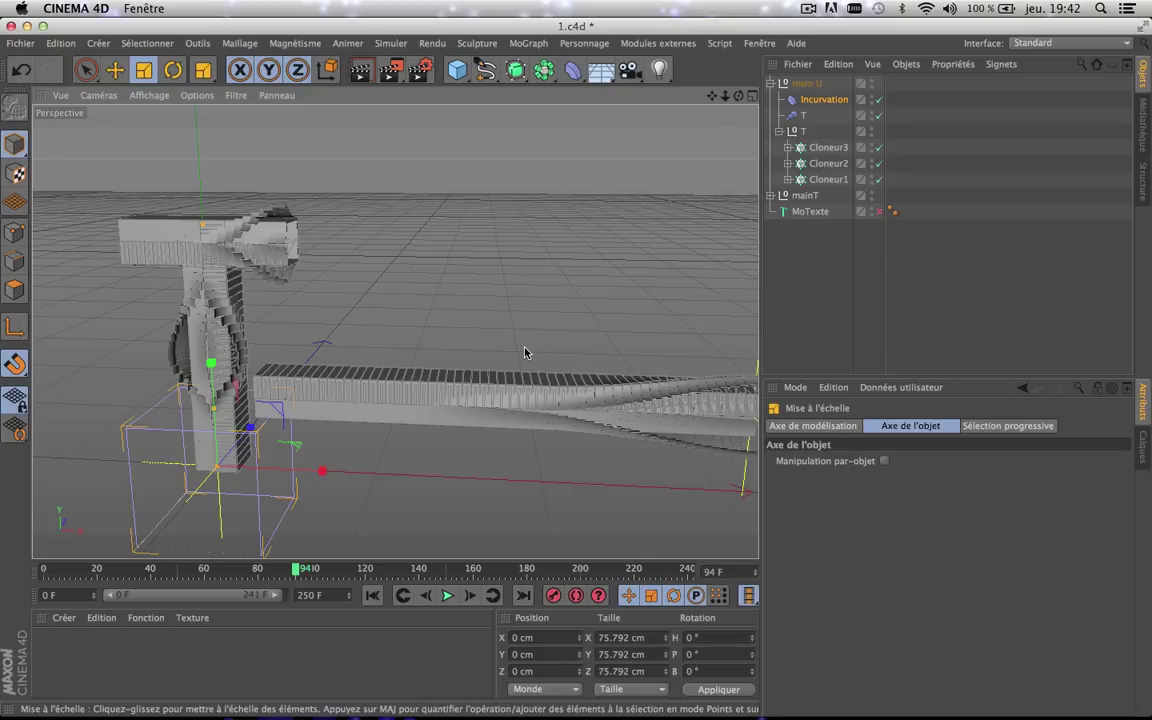
- Lower the main U null to about 0.8 cm in Y
click(115, 69)
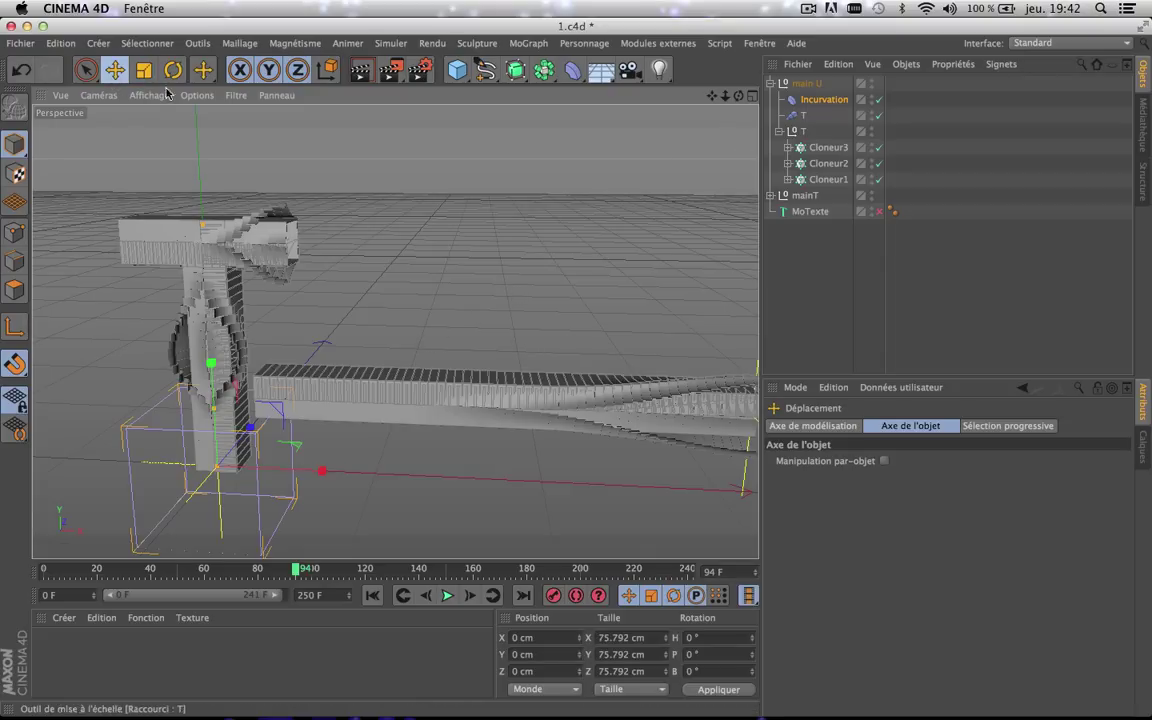
click(814, 86)
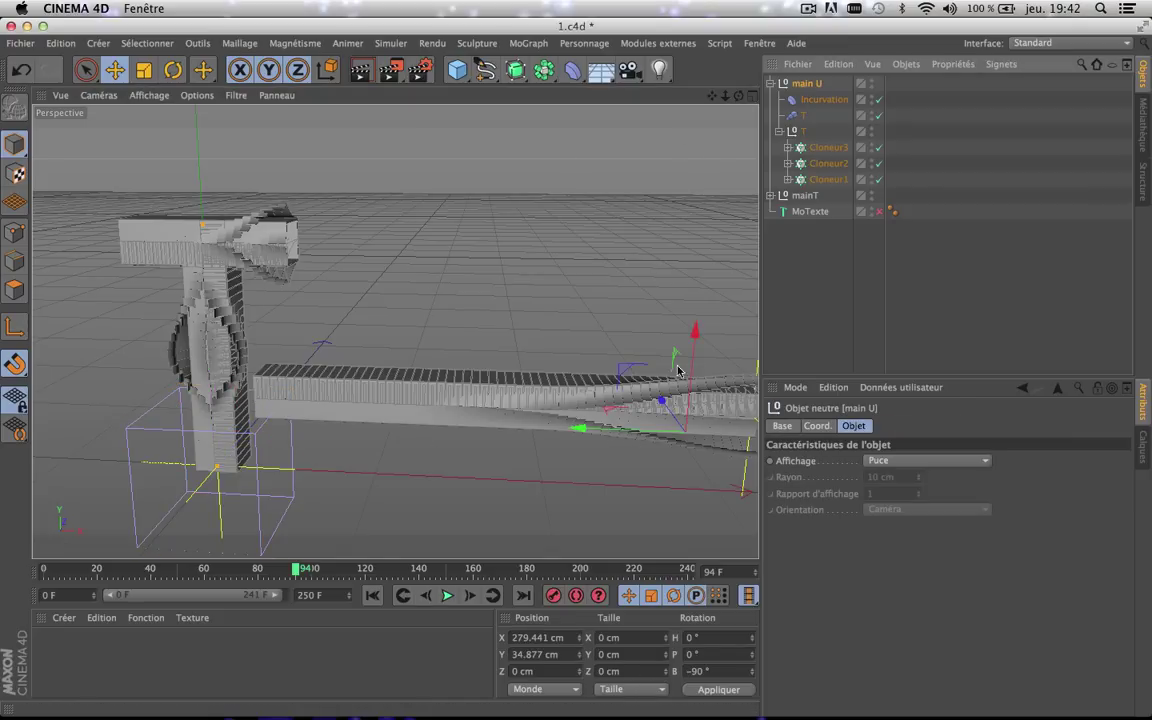
drag(693, 331, 689, 392)
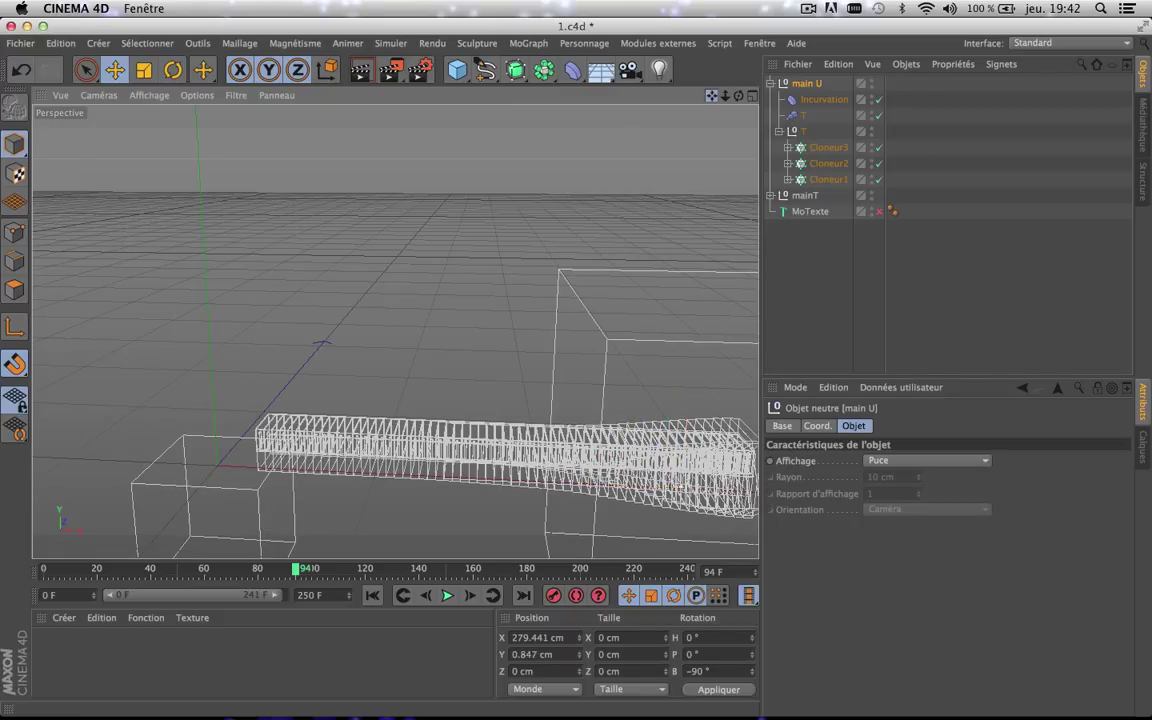
- Move the Incurvation deformer onto the horizontal bar, at about X 132 cm and Y 12 cm
drag(712, 96, 740, 10)
drag(395, 331, 716, 96)
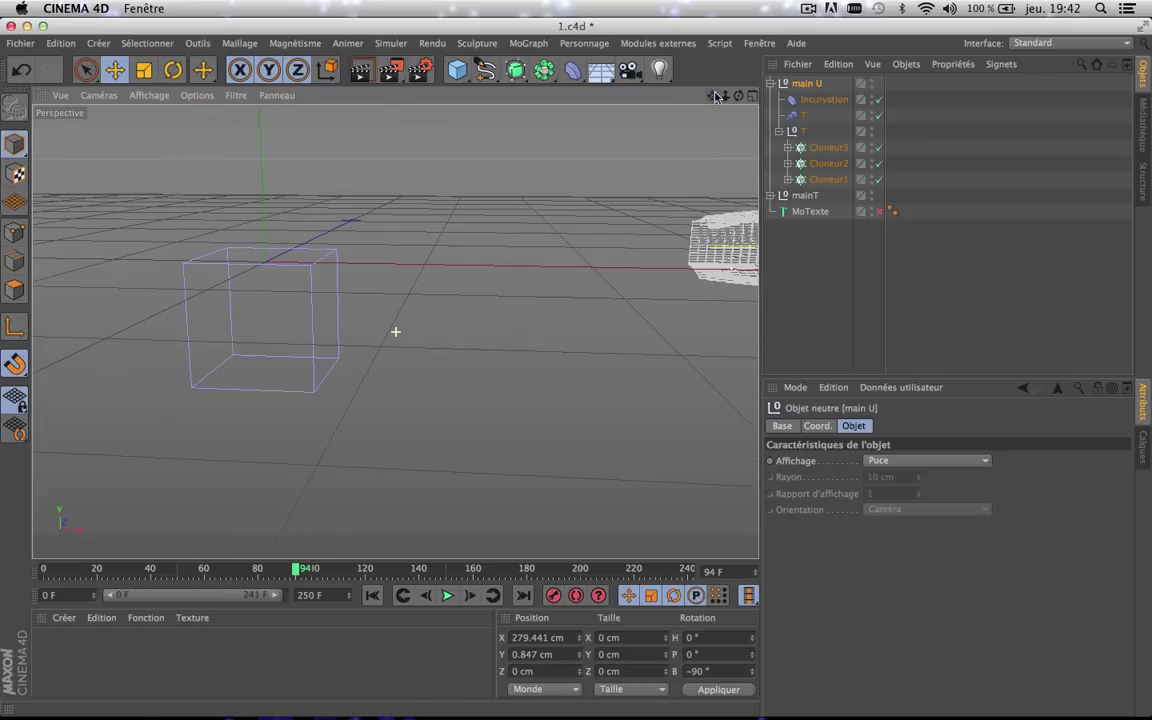
click(812, 101)
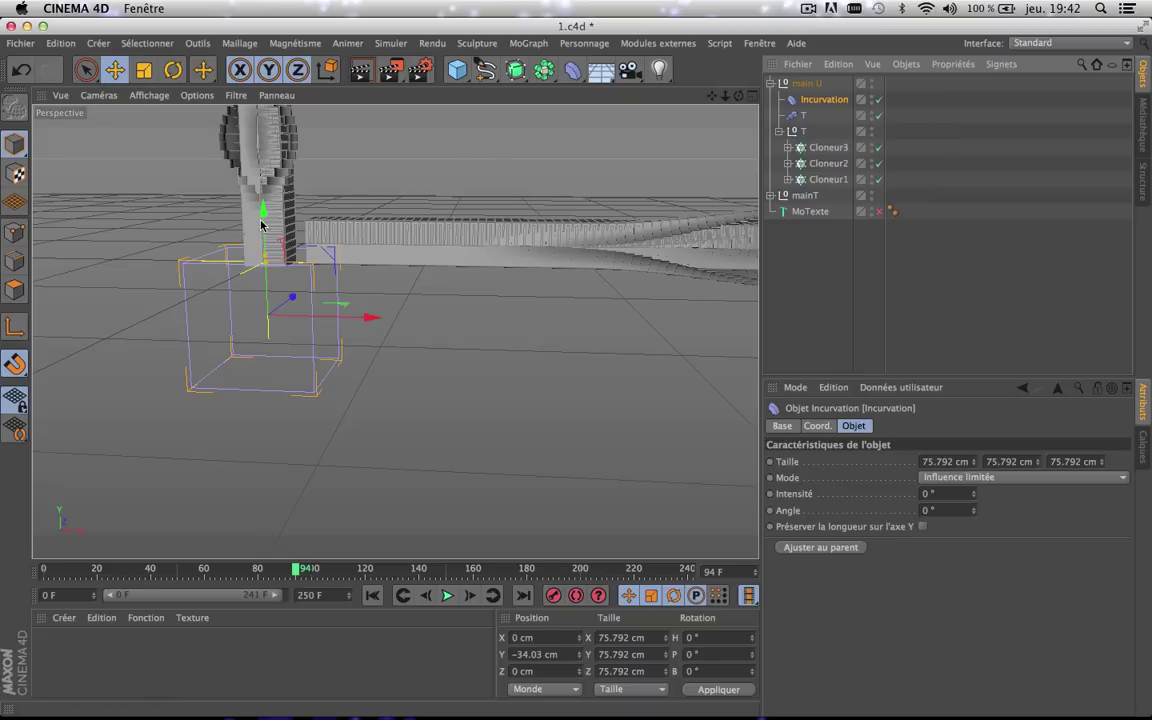
drag(262, 208, 269, 146)
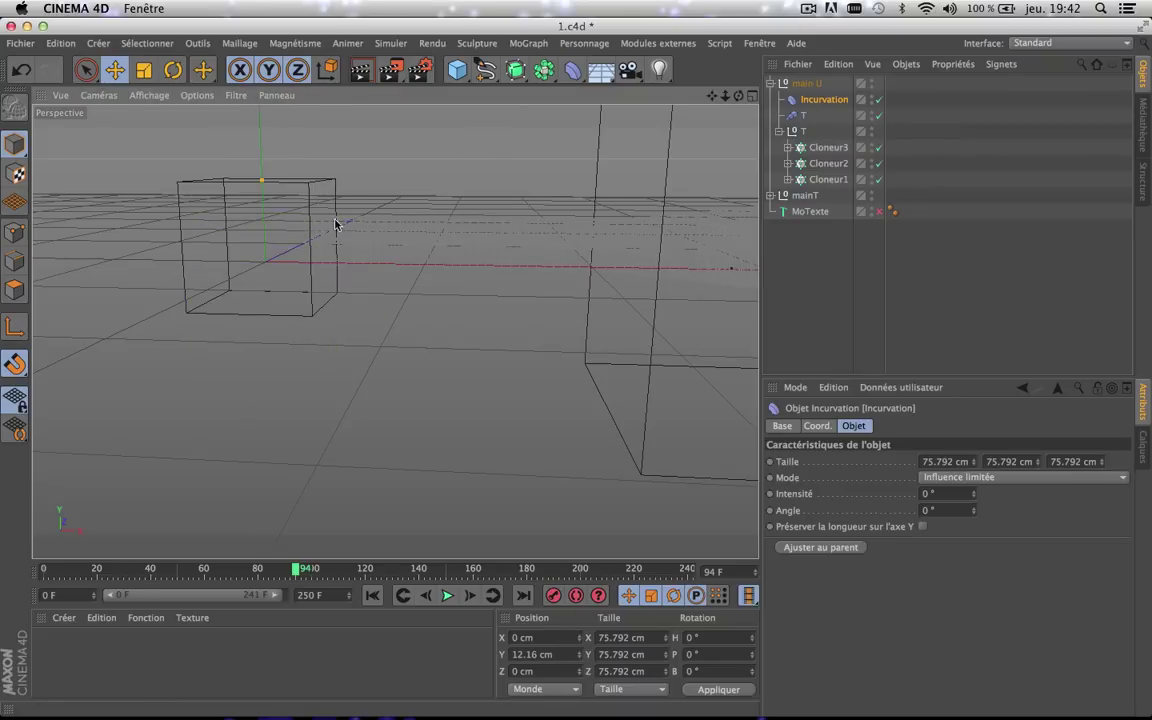
drag(361, 244, 573, 248)
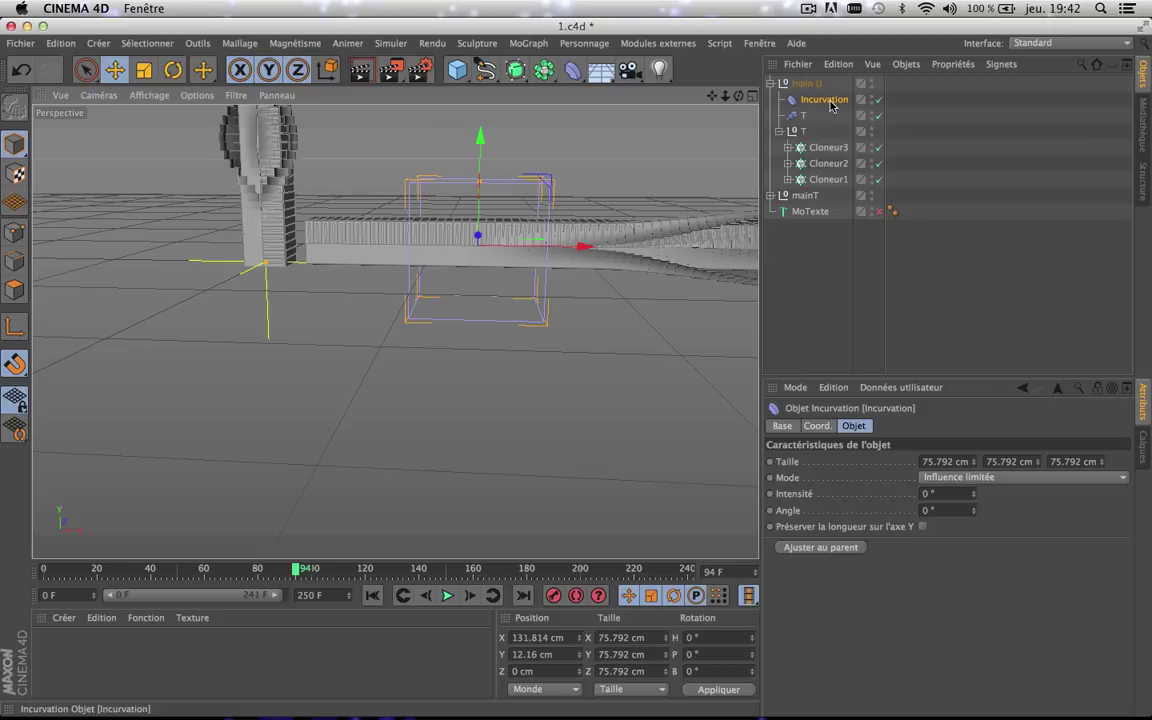
- Set the Incurvation deformer's size to 30 × 38 × 30 cm
click(1023, 458)
text(3)
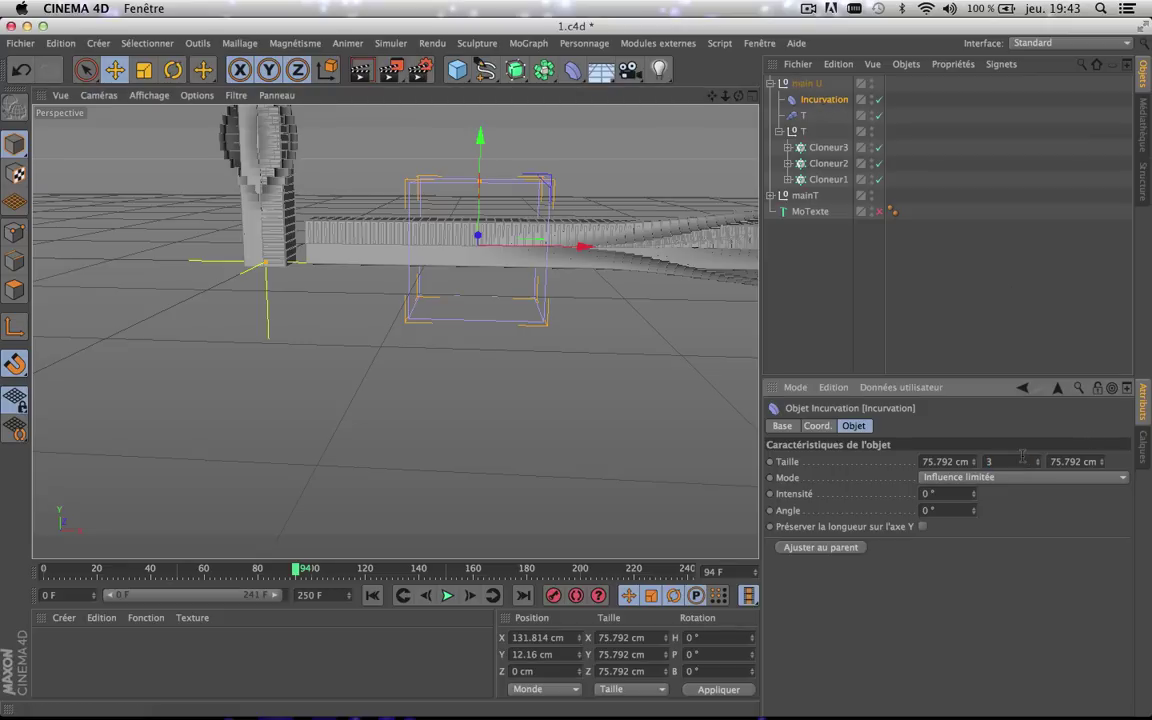
text(8)
key(Return)
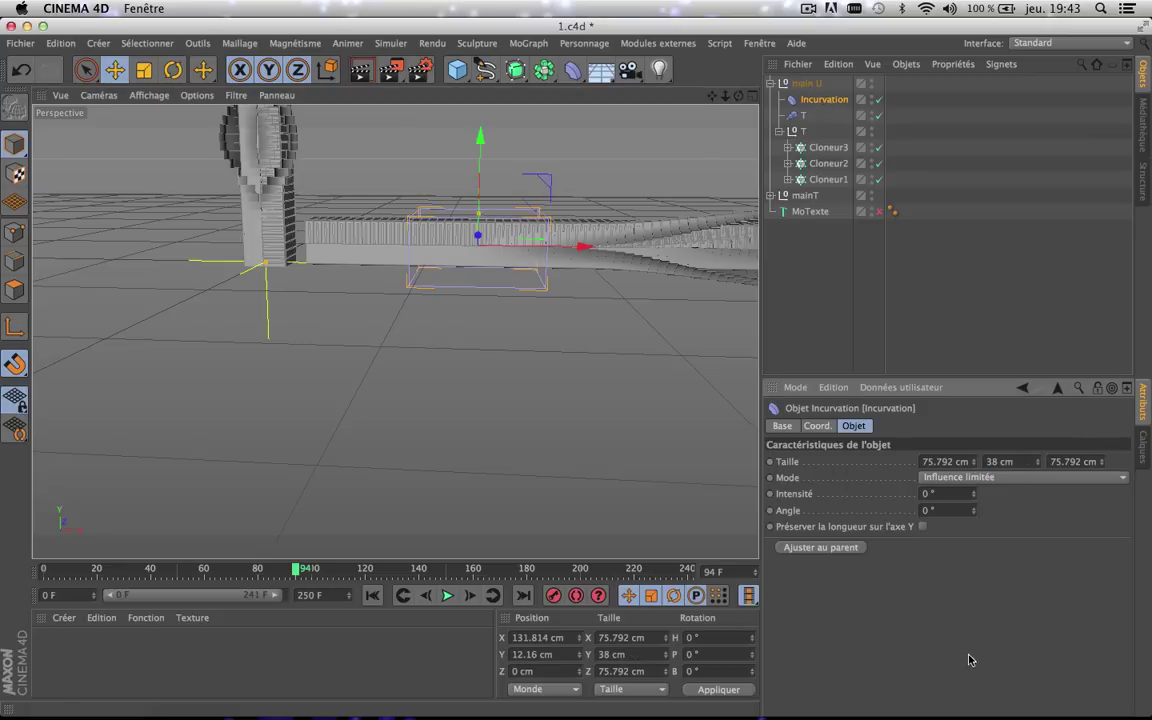
click(1066, 461)
text(30)
key(Return)
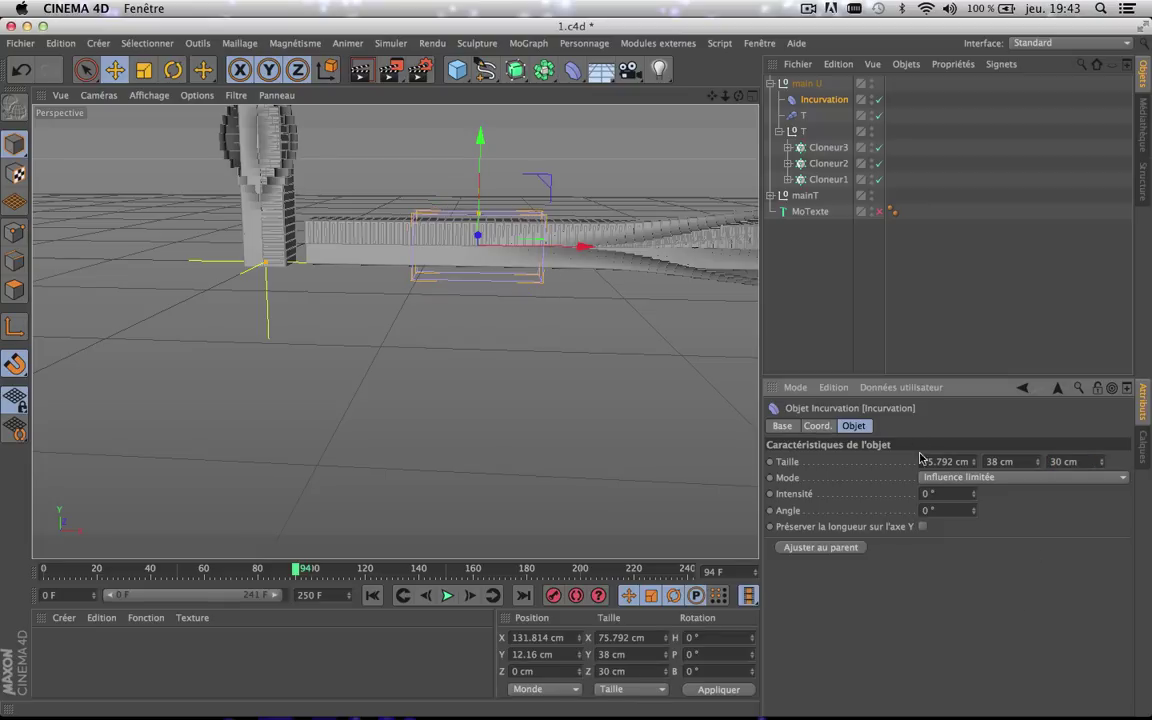
click(945, 461)
text(30)
click(523, 220)
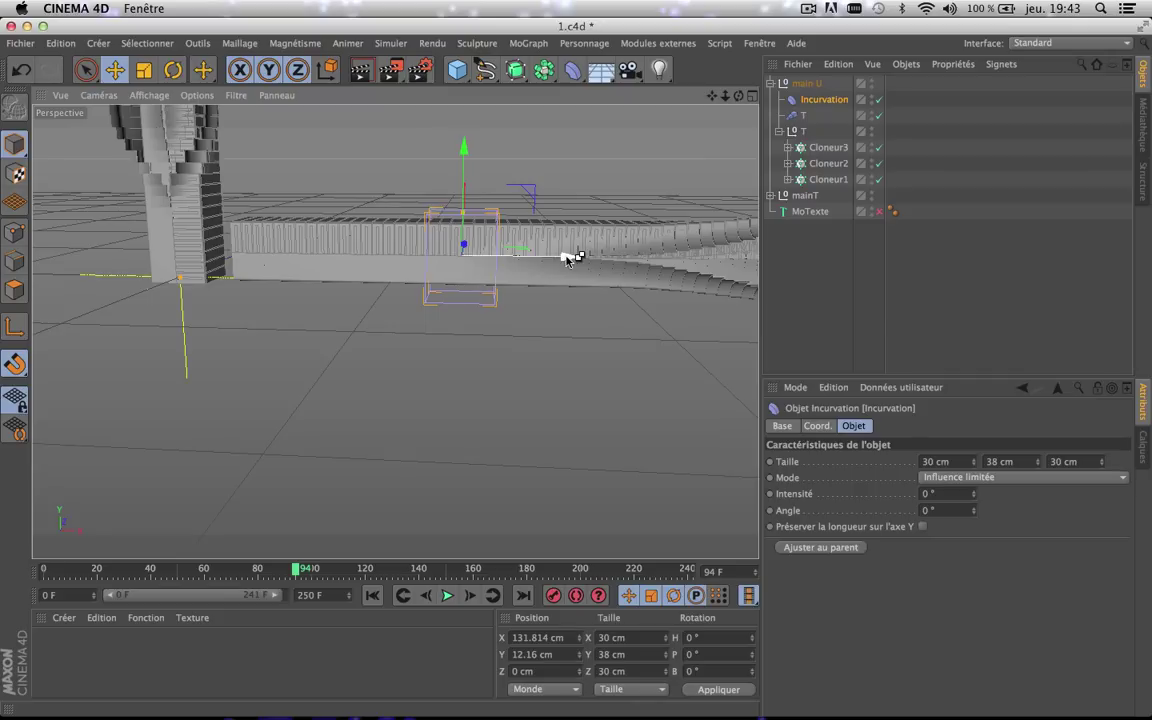
- Duplicate the Incurvation deformer along X to about 172 cm and place the copy first inside main U
drag(568, 258, 630, 257)
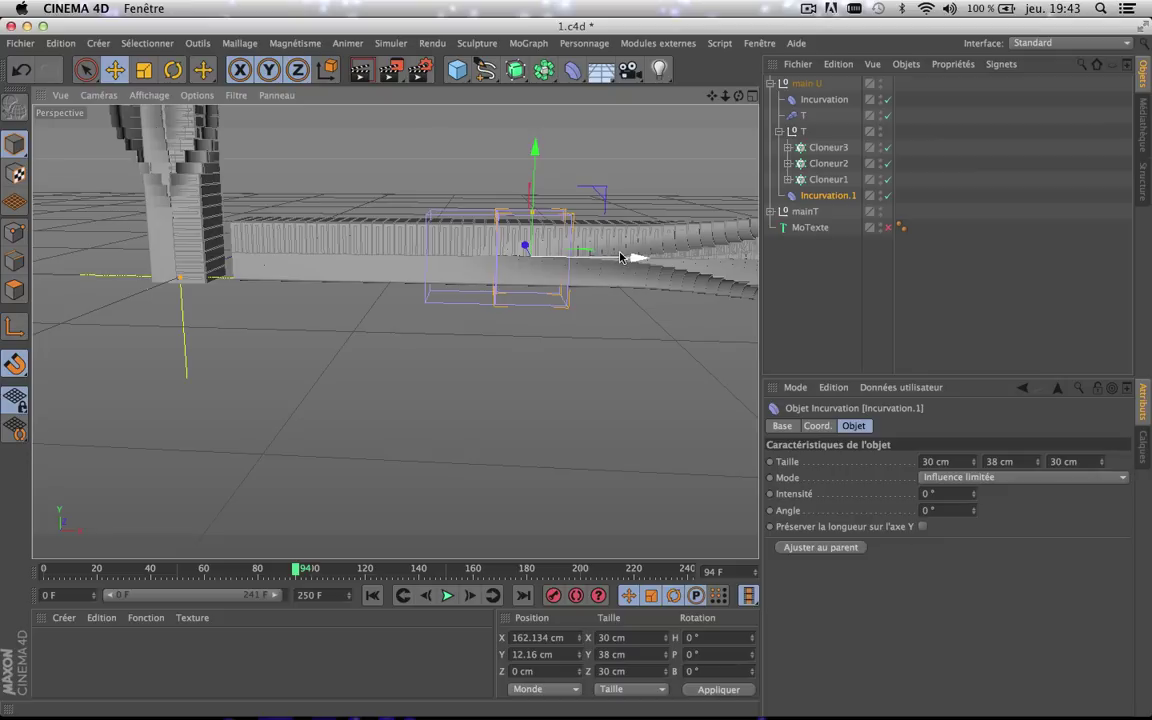
drag(620, 257, 645, 257)
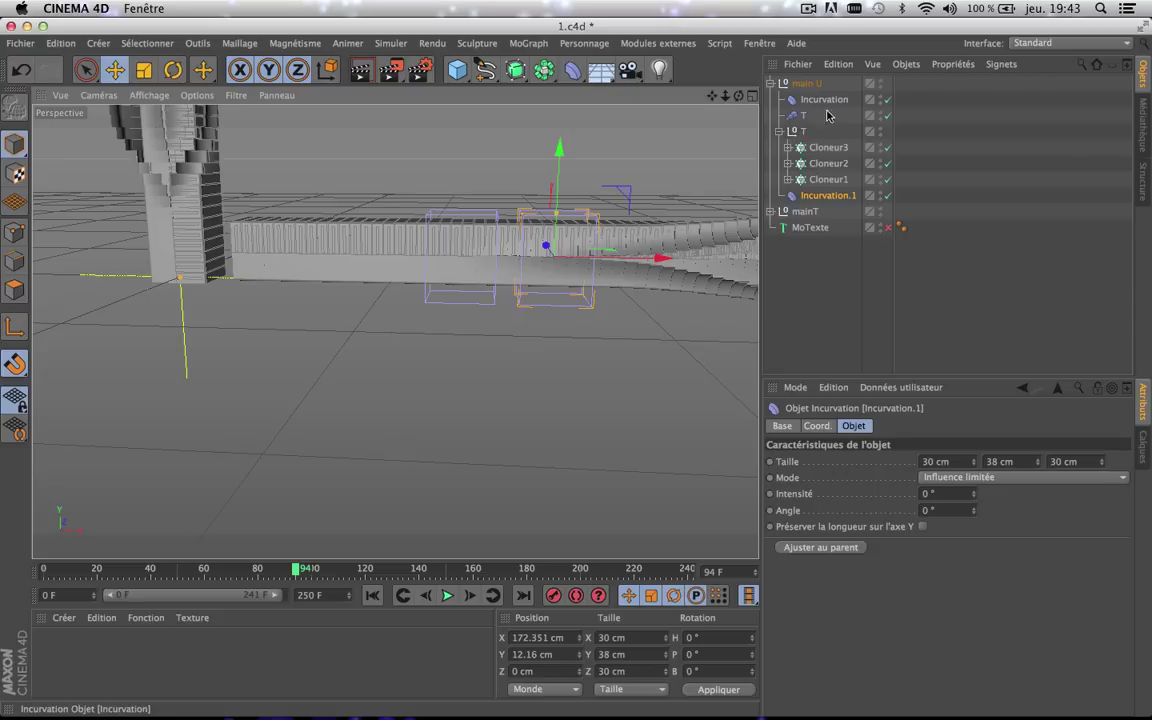
drag(818, 197, 812, 92)
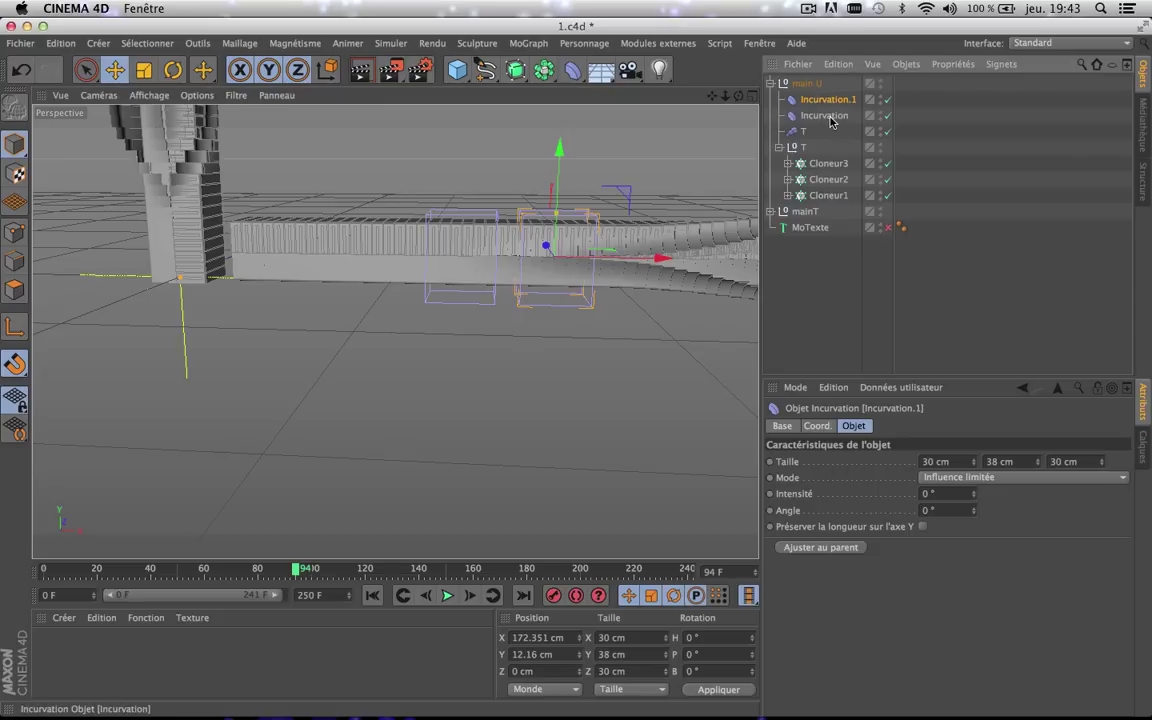
- Give the original Incurvation deformer a trial intensity of 9° and rotate it to −90° in bank
click(822, 115)
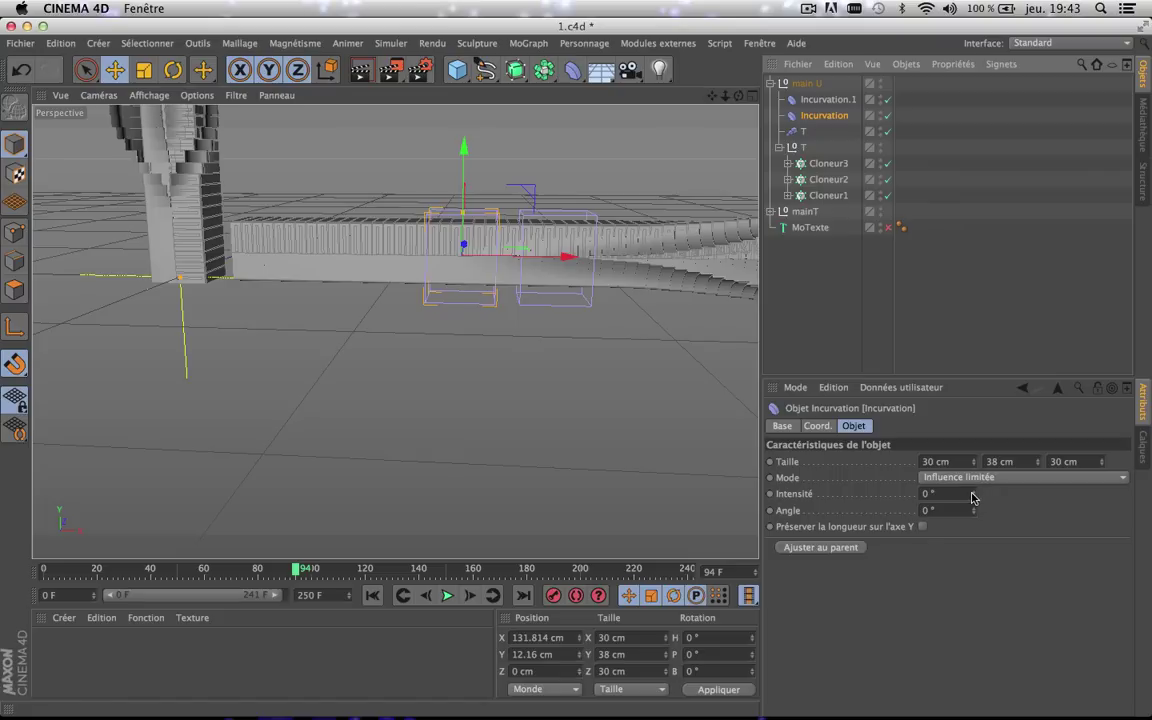
mouse_move(973, 494)
mouse_down()
mouse_move(976, 484)
mouse_move(972, 497)
mouse_up()
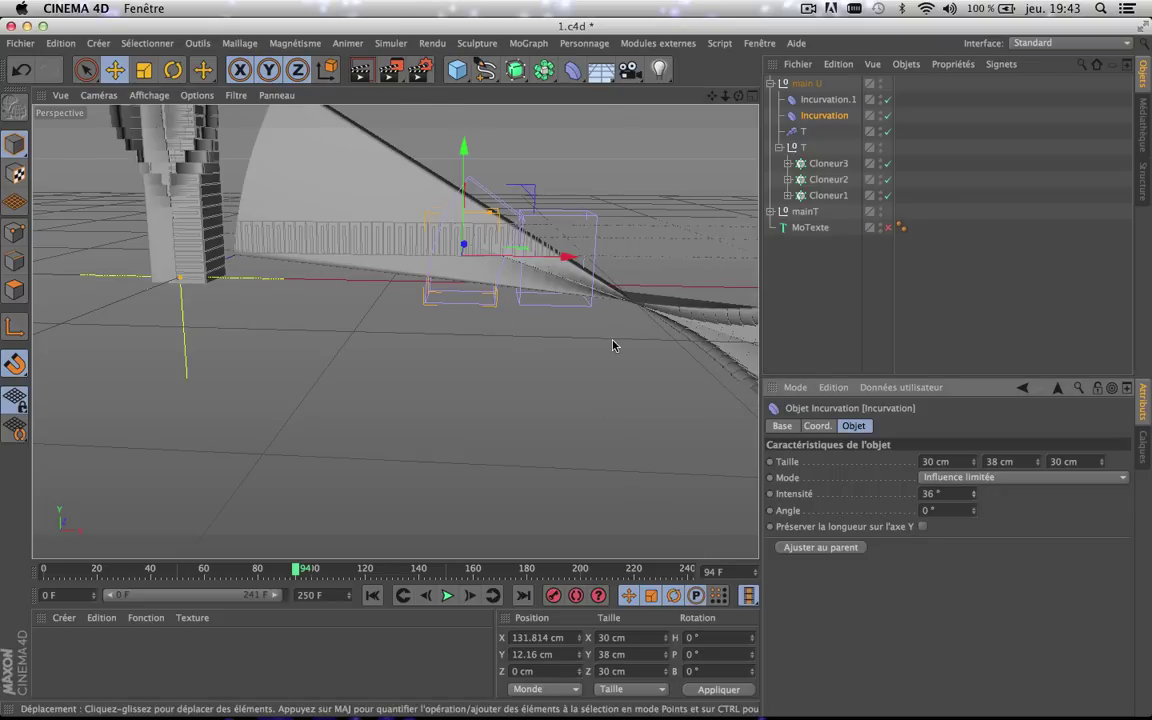
key(super+z)
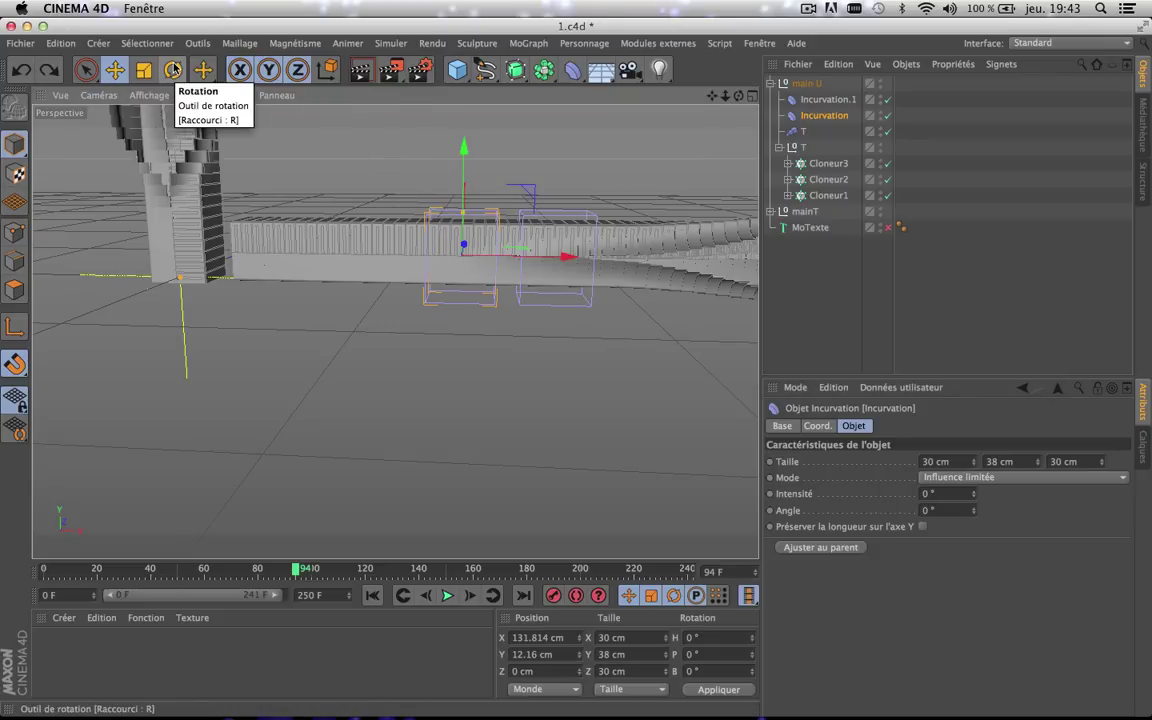
click(973, 492)
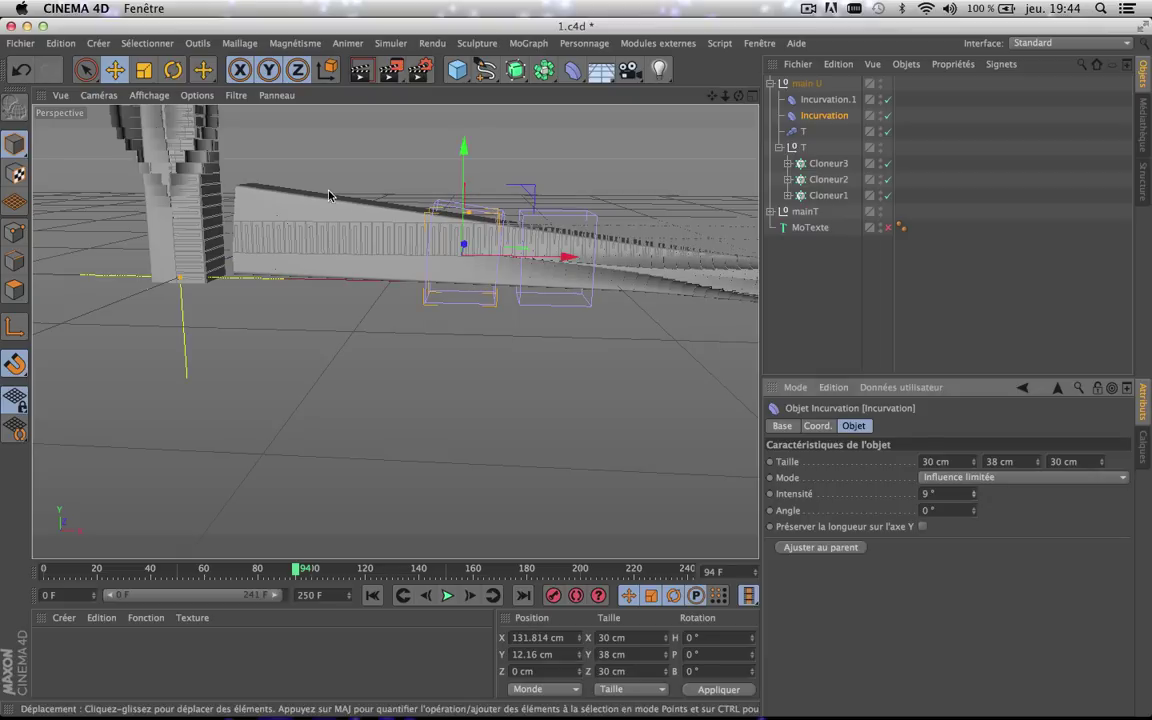
click(163, 68)
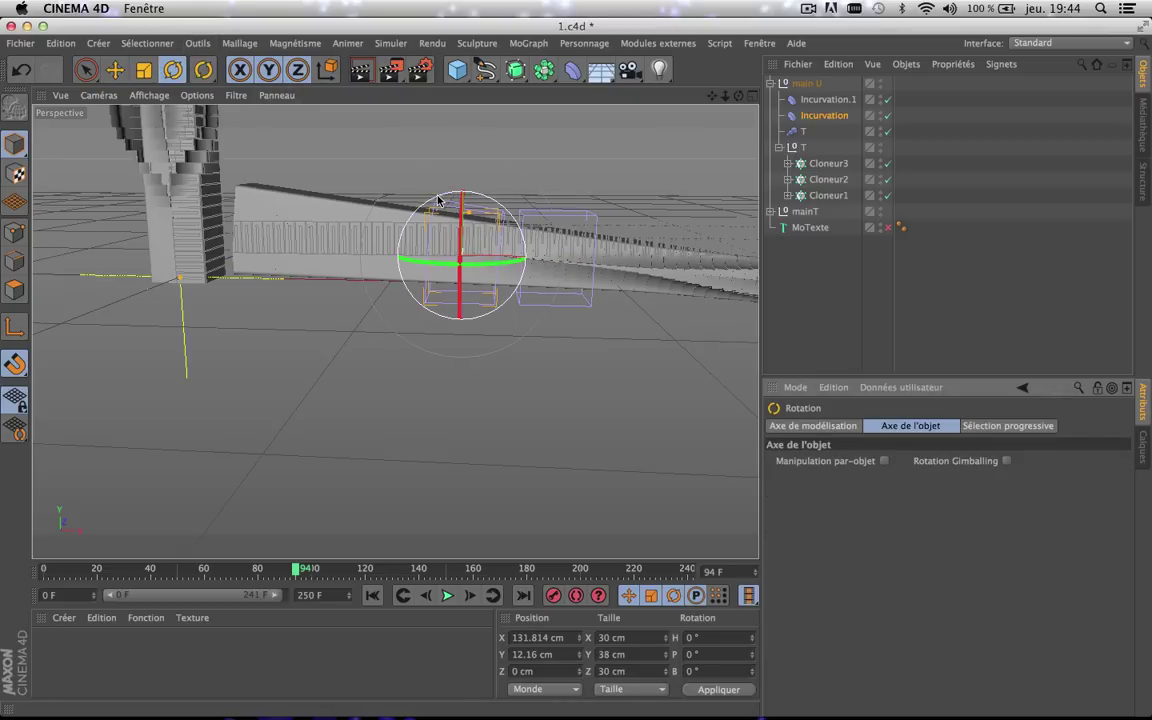
drag(441, 195, 338, 306)
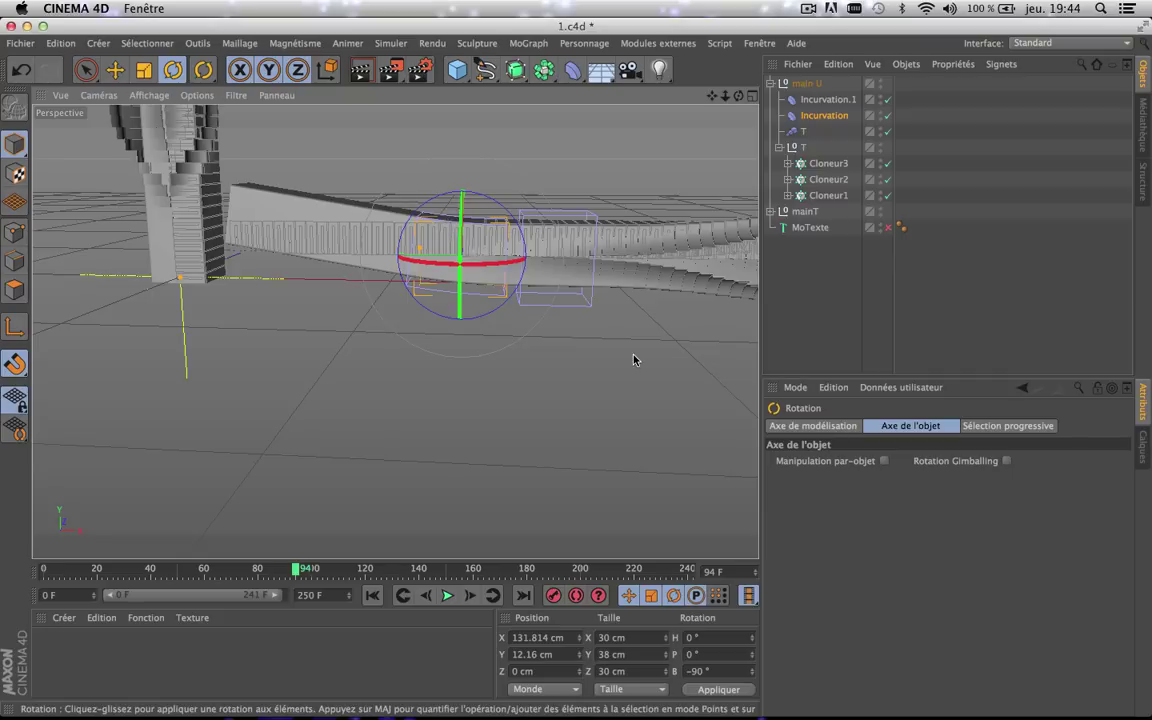
- Set the original Incurvation deformer's intensity to 90°
click(824, 115)
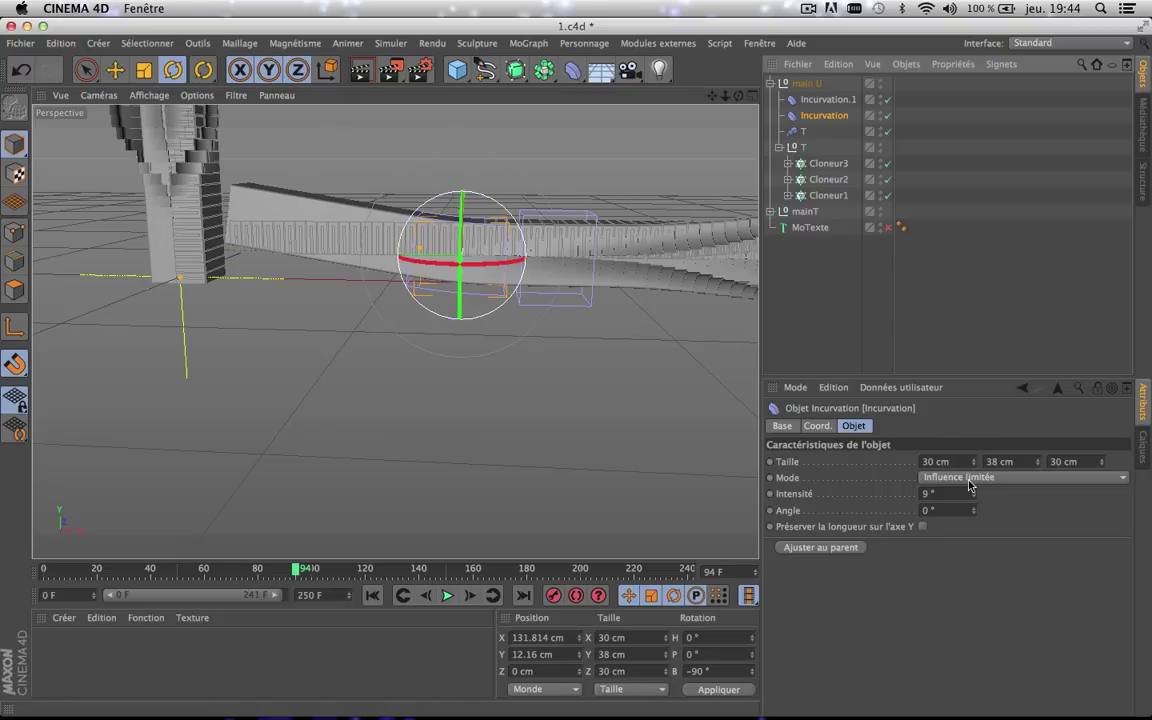
drag(975, 497, 975, 436)
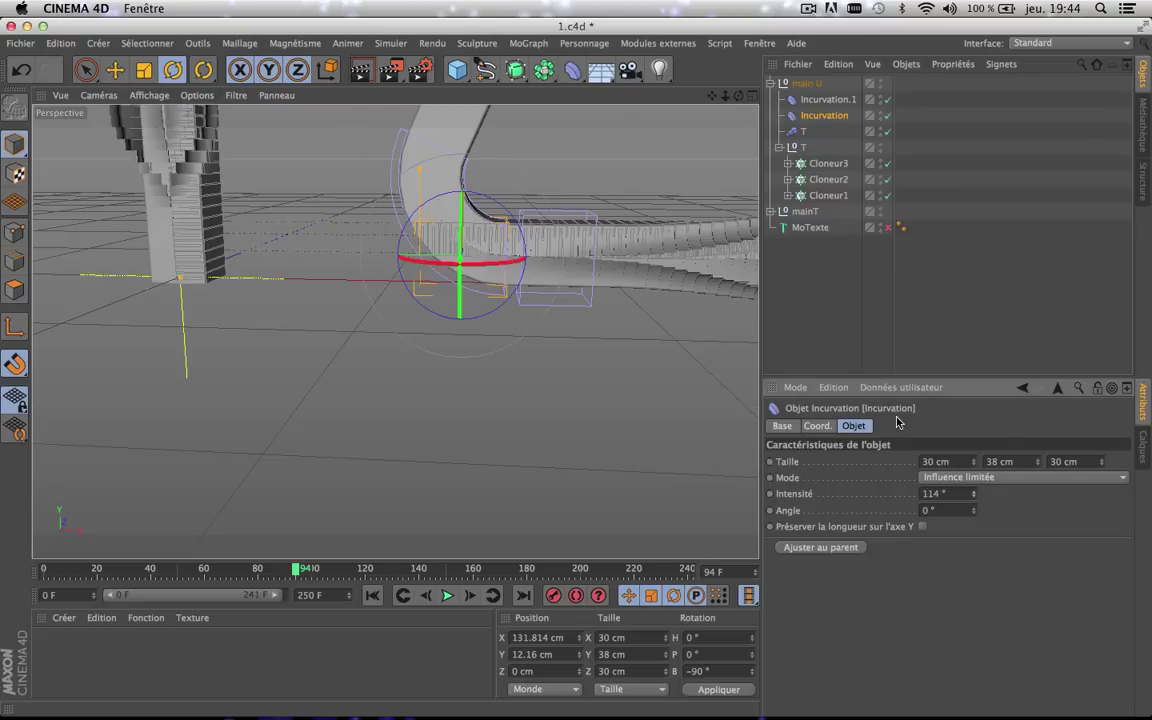
click(974, 497)
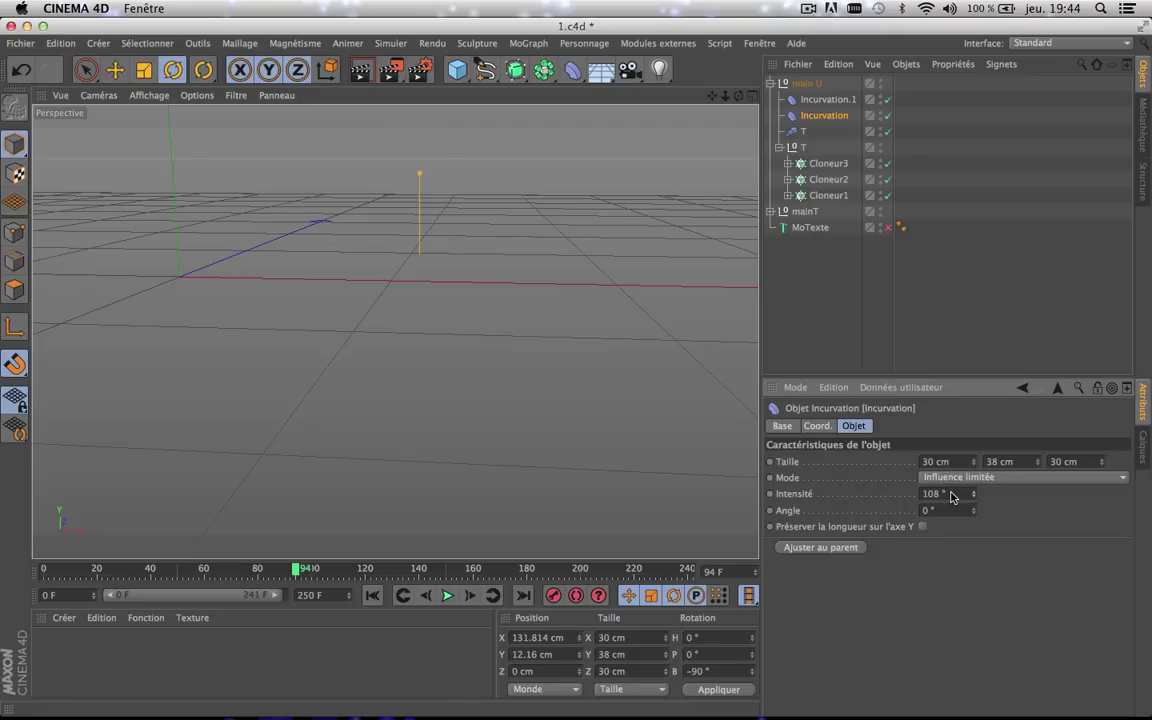
double_click(935, 493)
text(90)
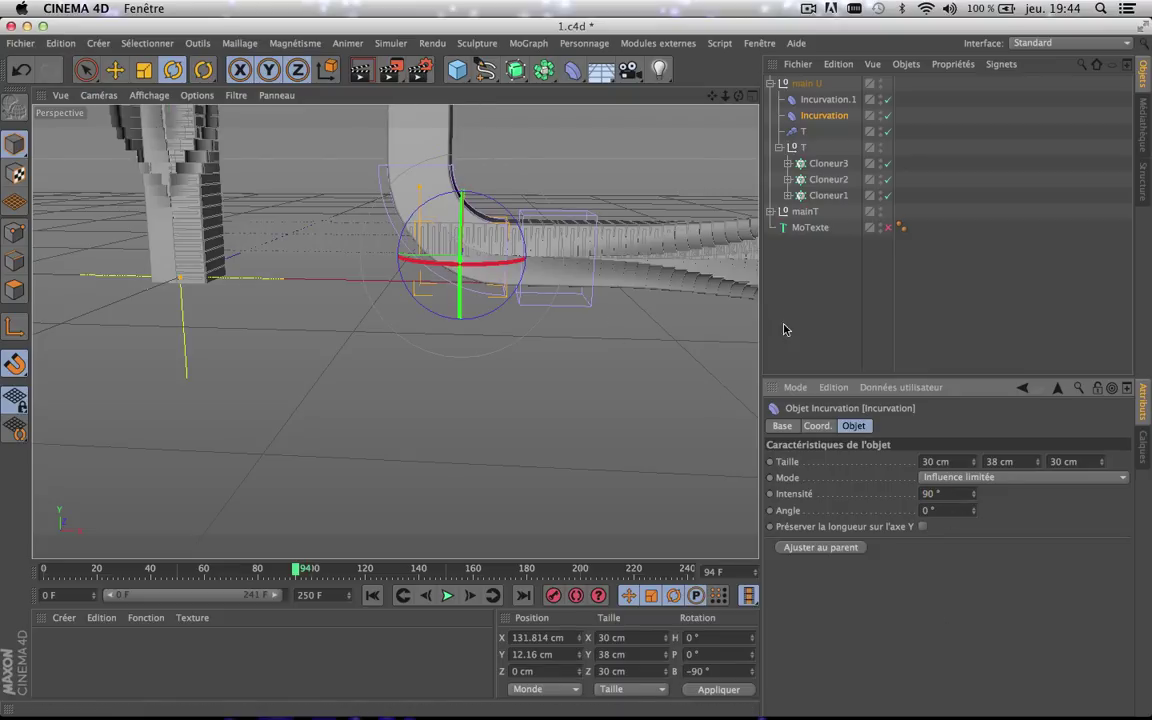
- Give the duplicate deformer Incurvation.1 a trial intensity of −7° and rotate it to 90° in bank with 0° pitch
click(822, 100)
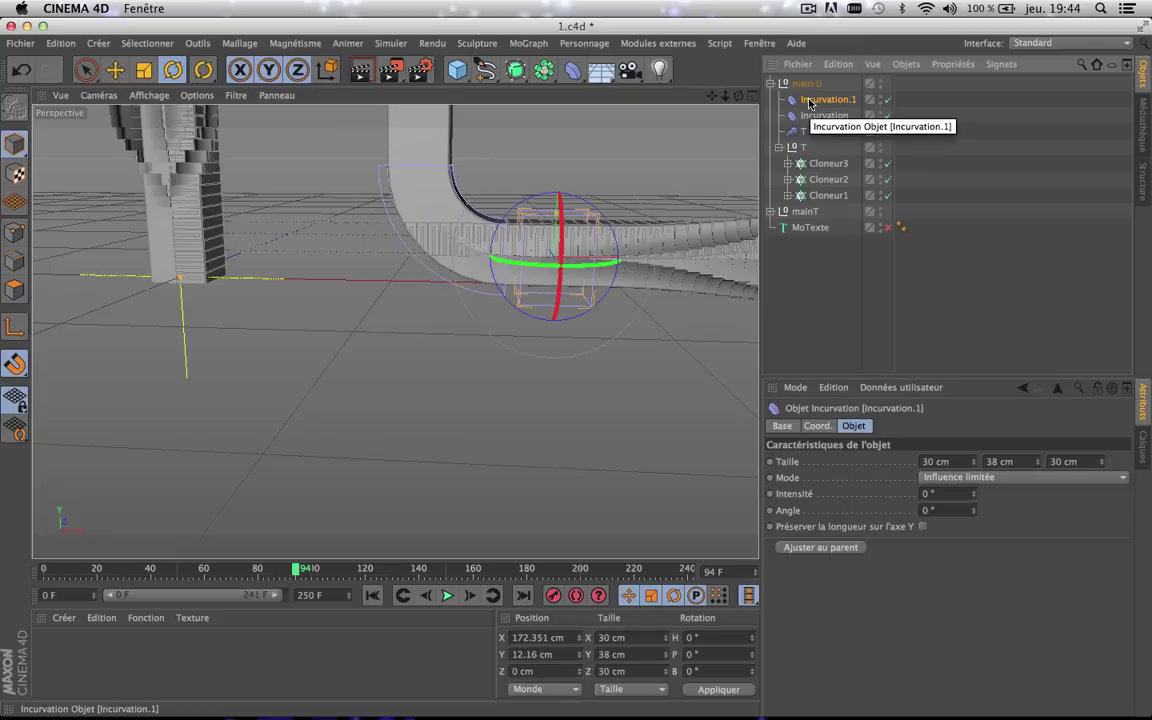
click(974, 504)
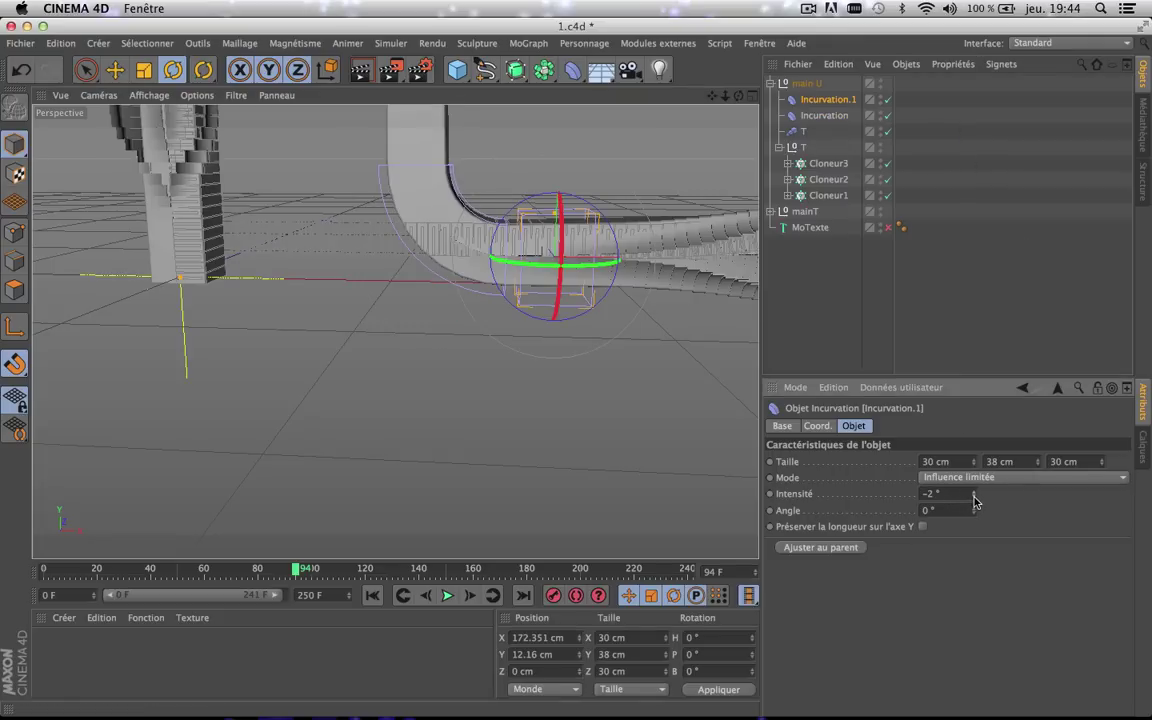
click(974, 500)
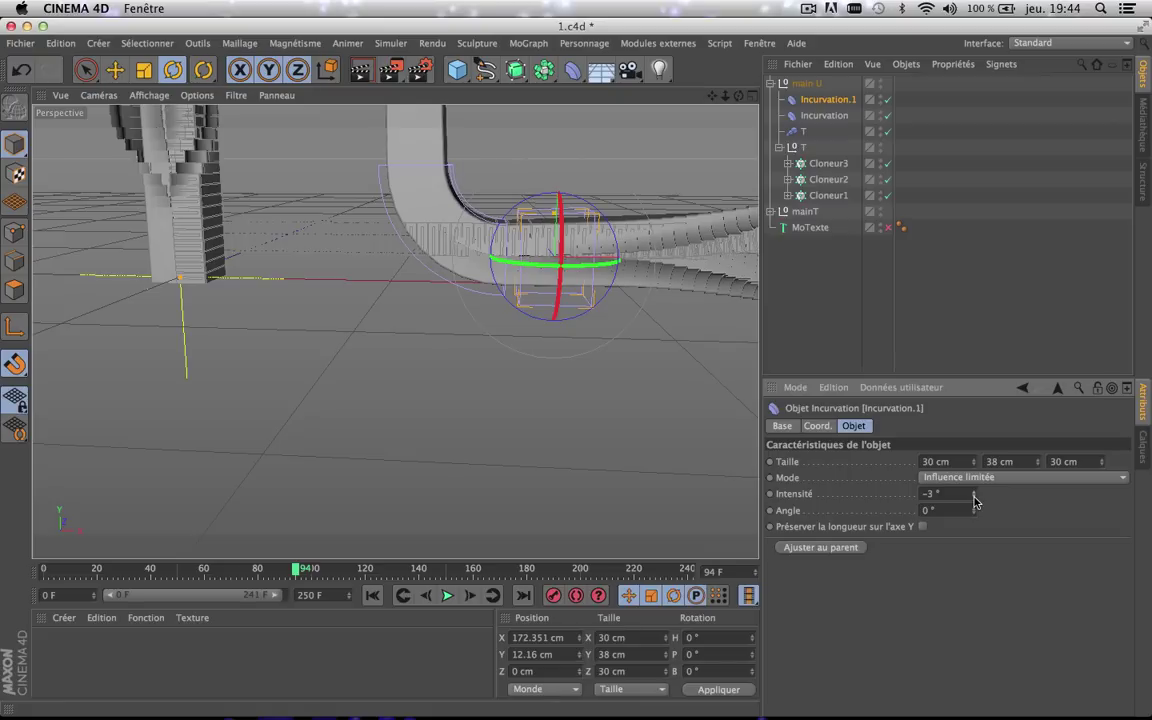
click(974, 502)
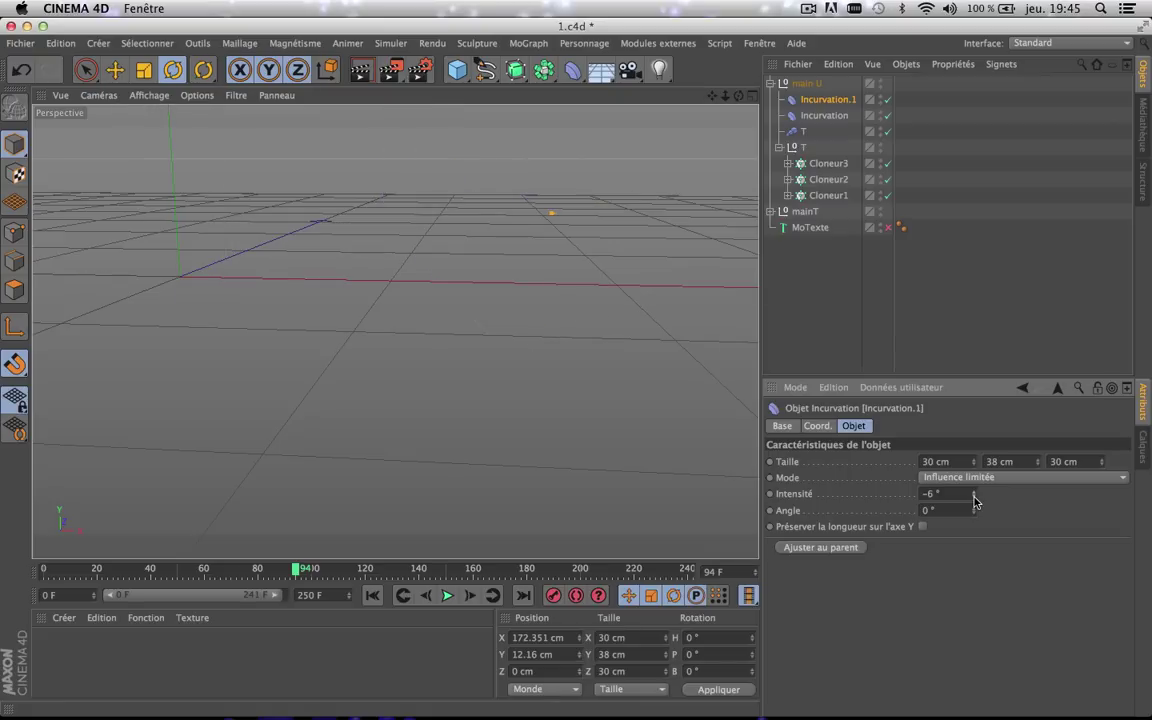
click(974, 502)
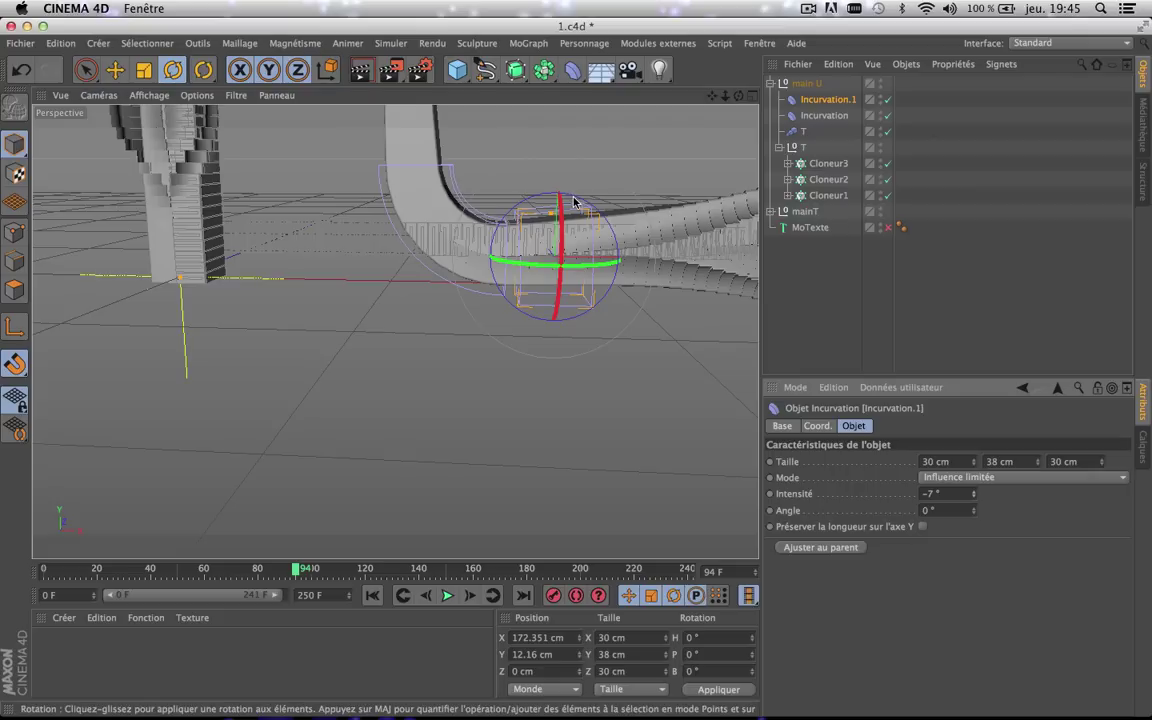
drag(577, 200, 658, 307)
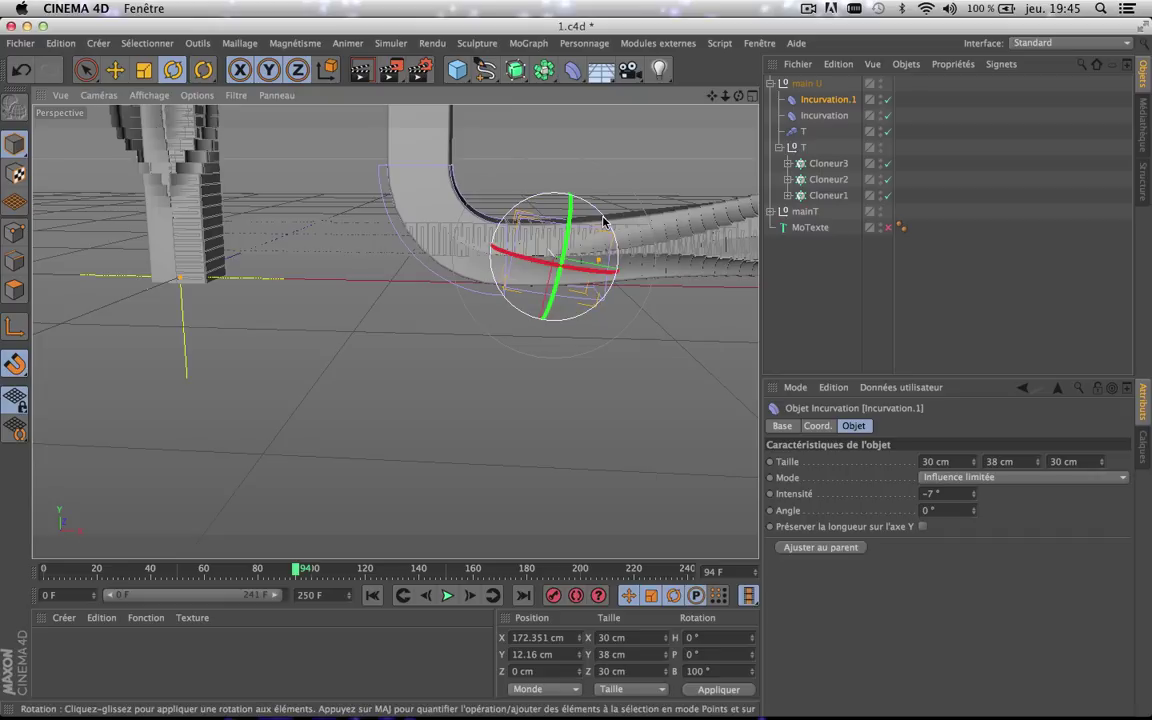
mouse_move(548, 198)
mouse_down()
mouse_move(604, 211)
mouse_move(598, 198)
mouse_up()
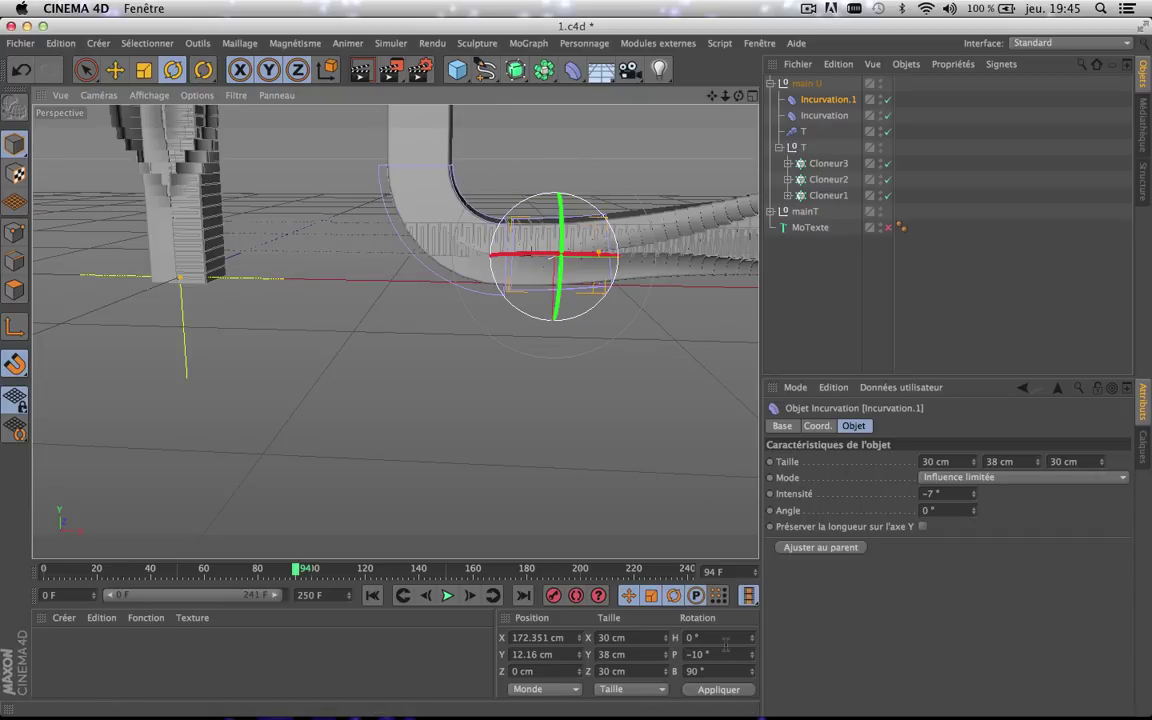
double_click(710, 654)
text(0)
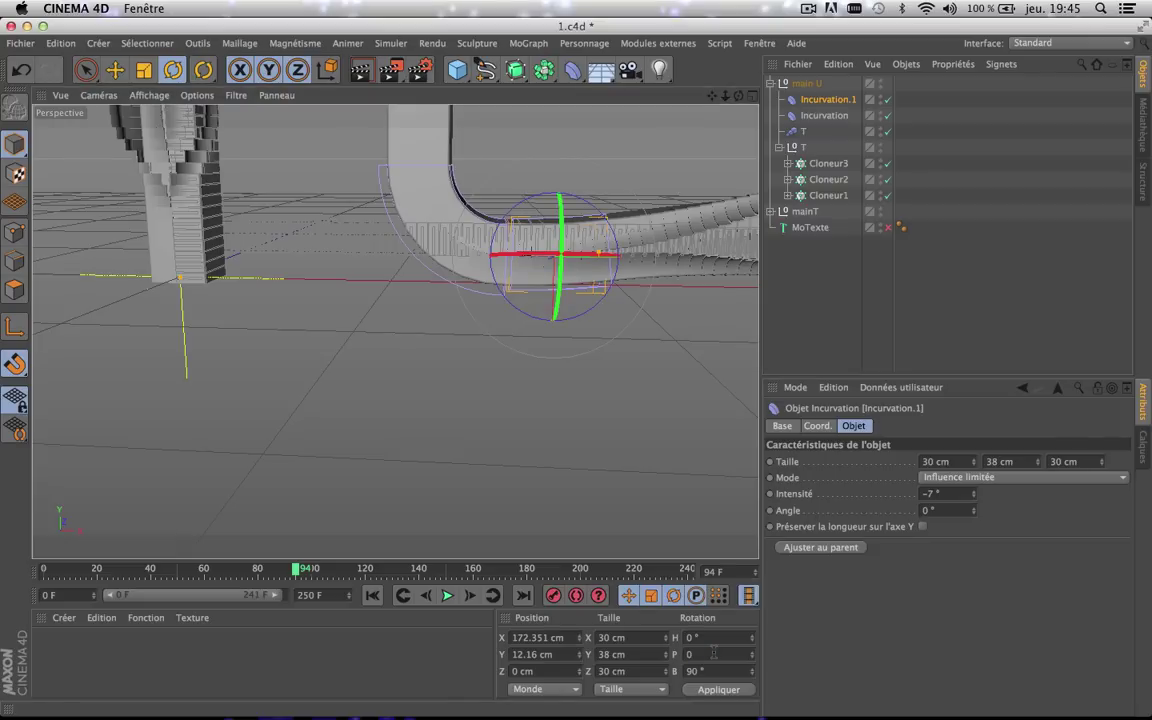
click(826, 638)
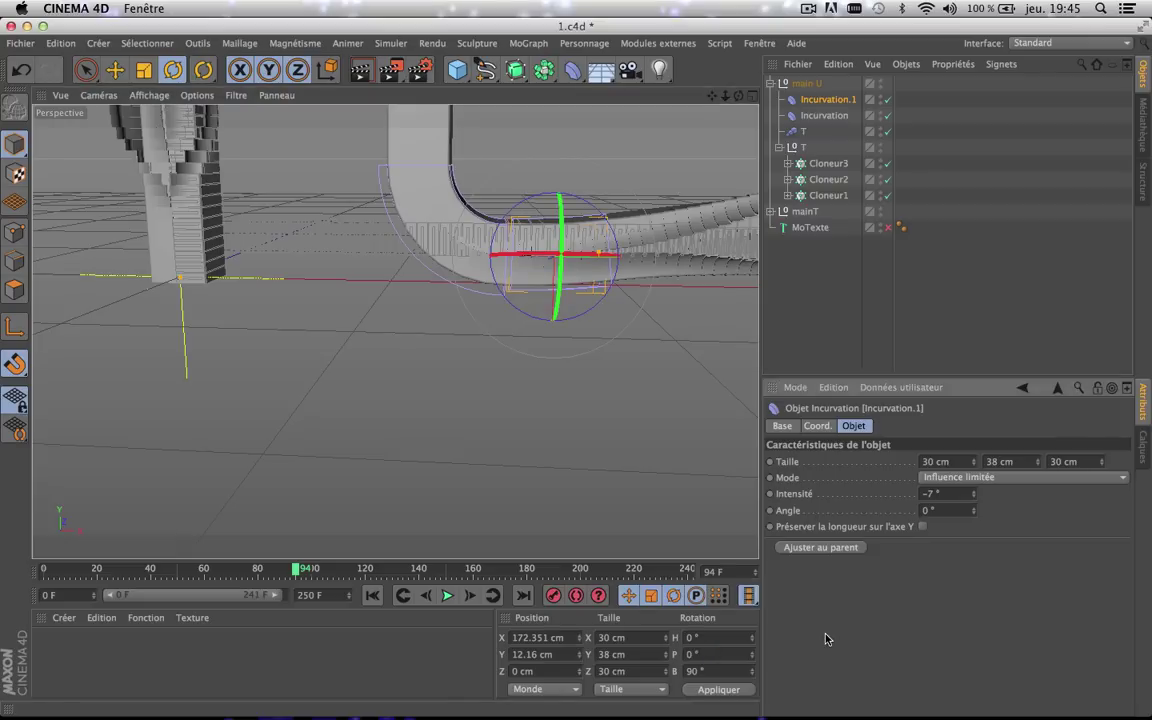
click(697, 690)
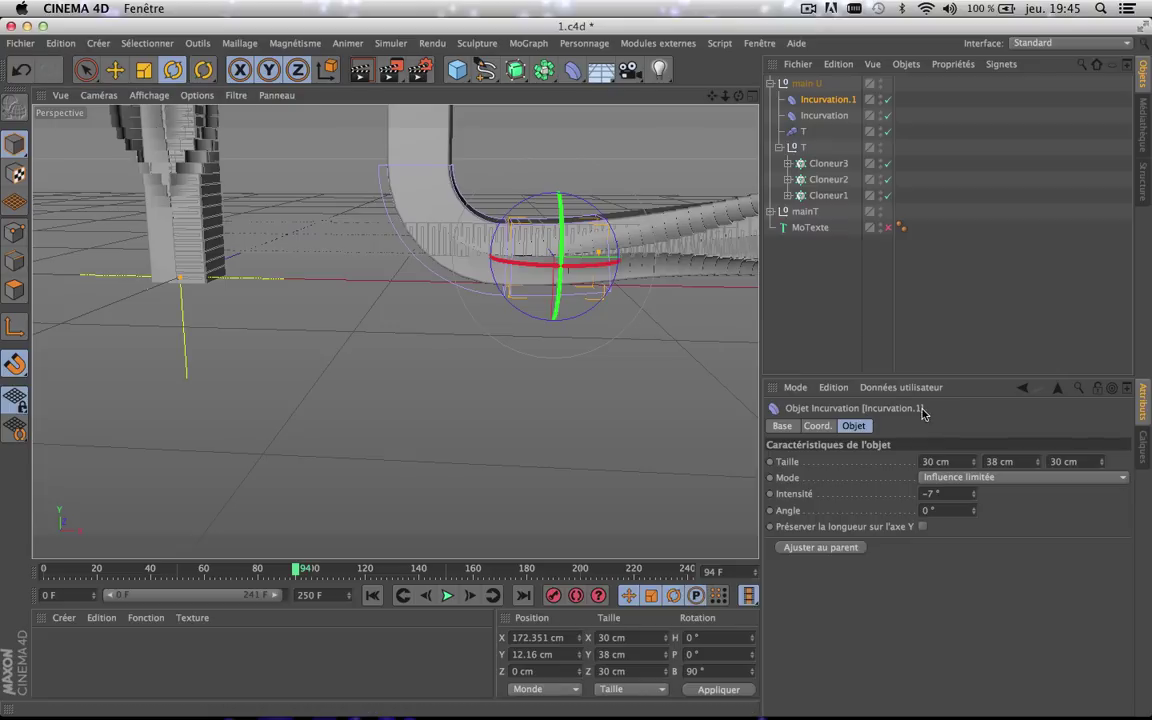
- Set the intensity of Incurvation.1 to −90°
click(940, 493)
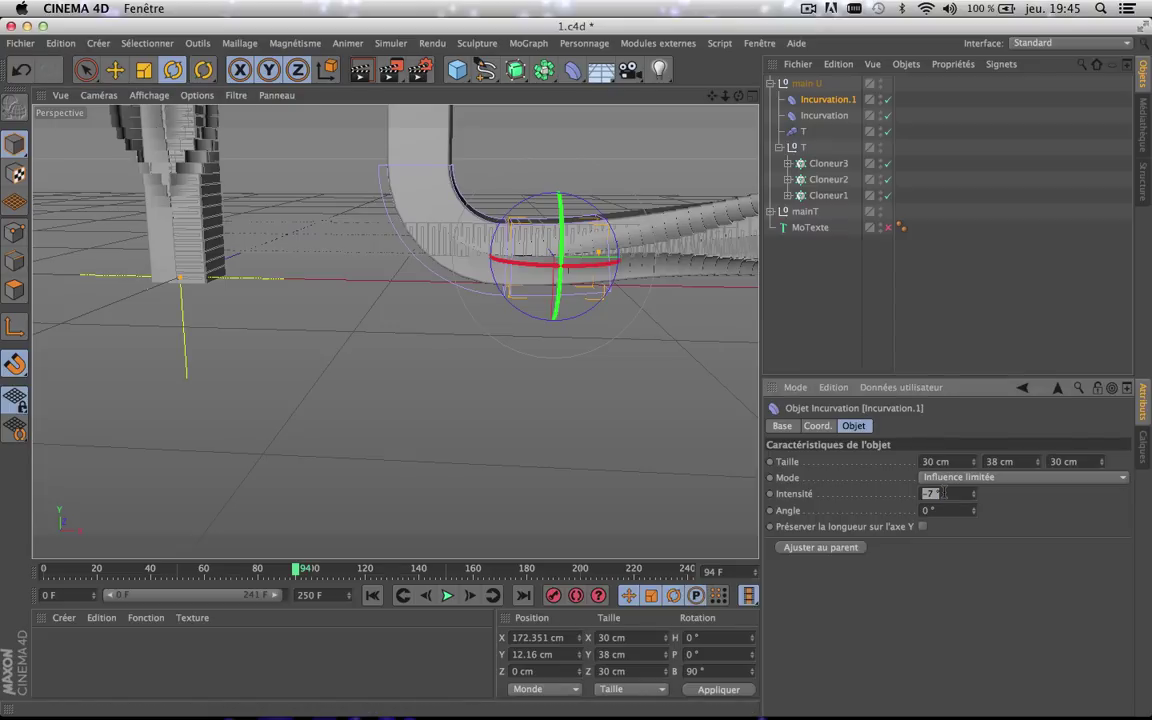
text(-90)
key(Return)
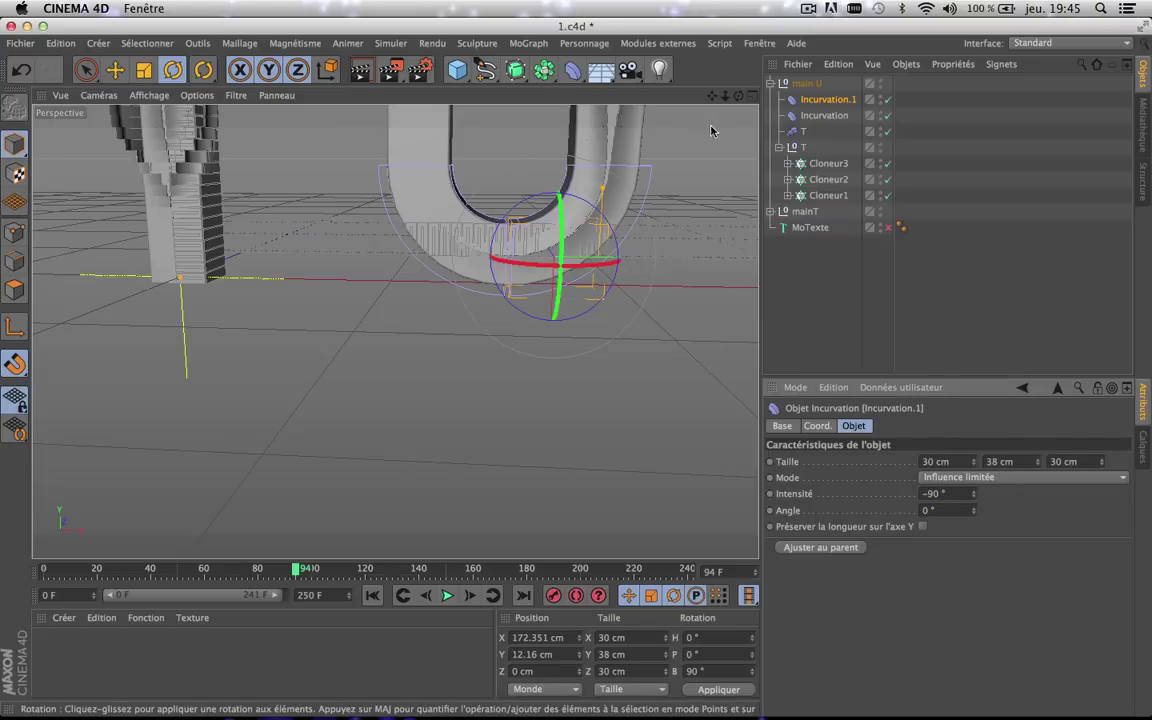
- Reduce the clone count of Cloneur1, Cloneur2 and Cloneur3 in main U to 46
mouse_move(711, 96)
mouse_down()
mouse_move(650, 183)
mouse_move(631, 249)
mouse_up()
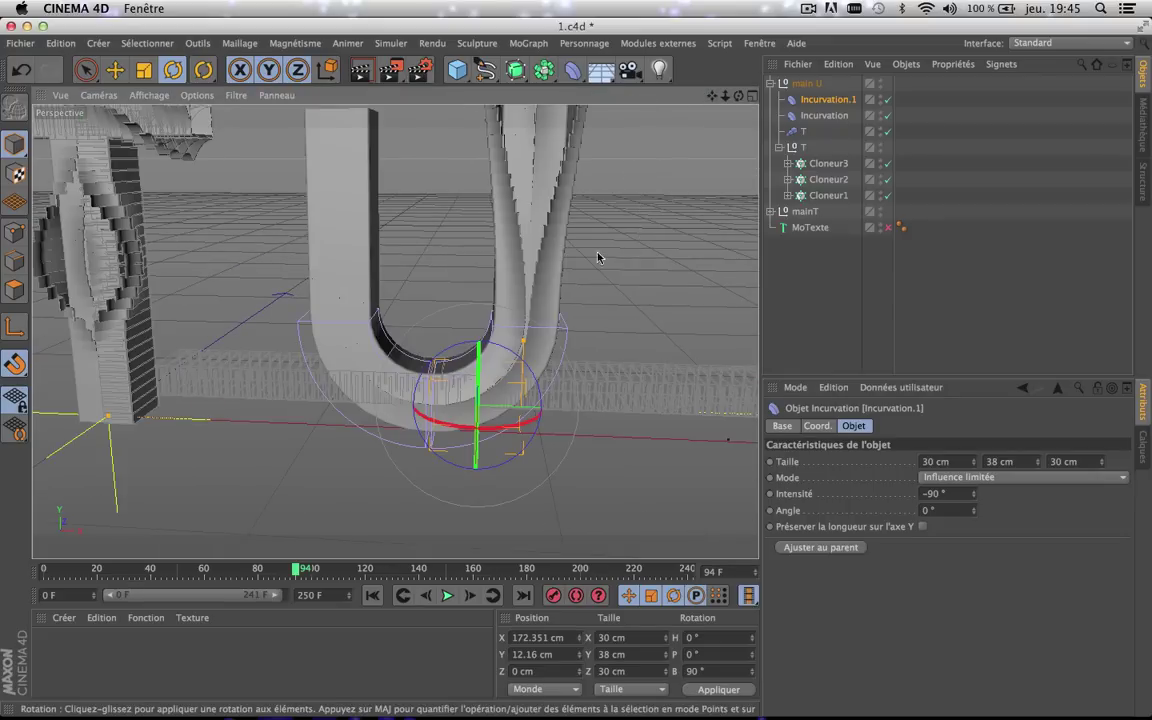
scroll(594, 264, down, 4)
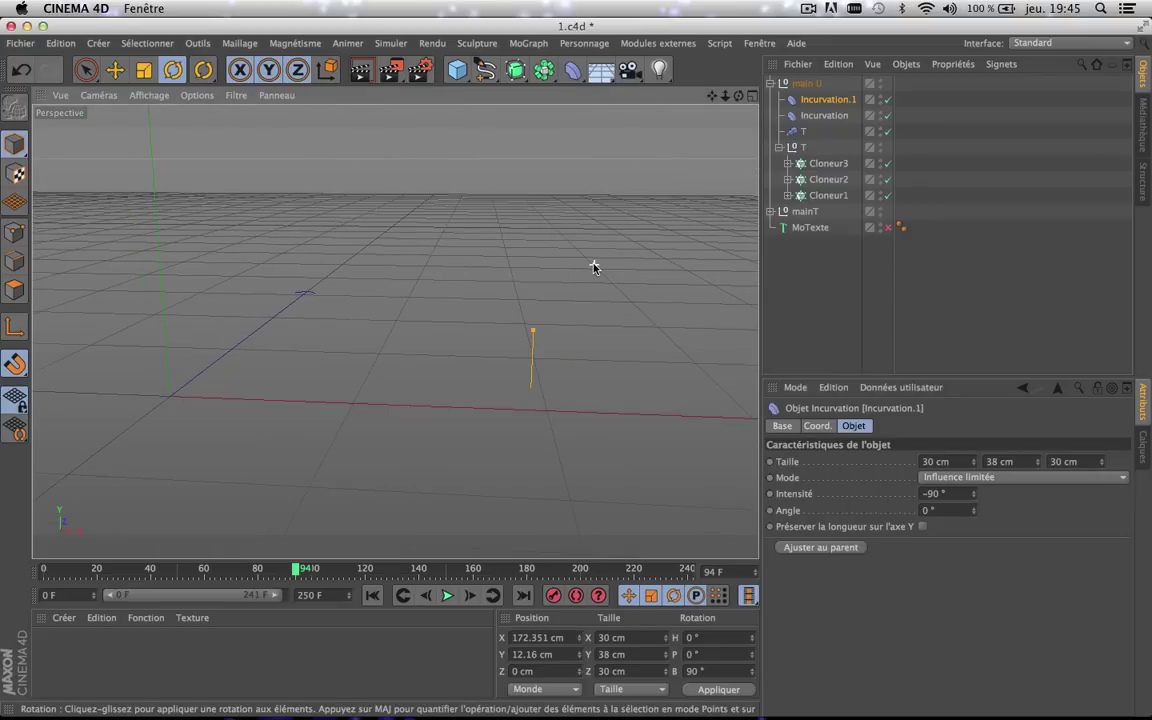
drag(712, 96, 703, 162)
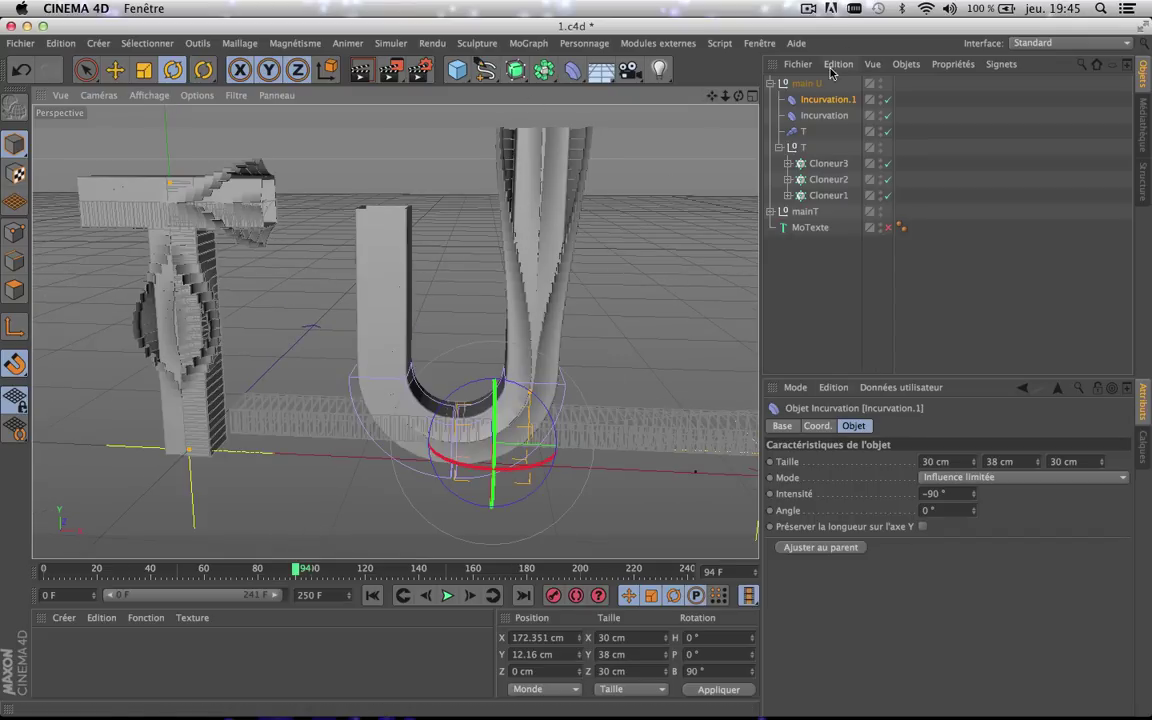
click(817, 166)
shift+click(820, 198)
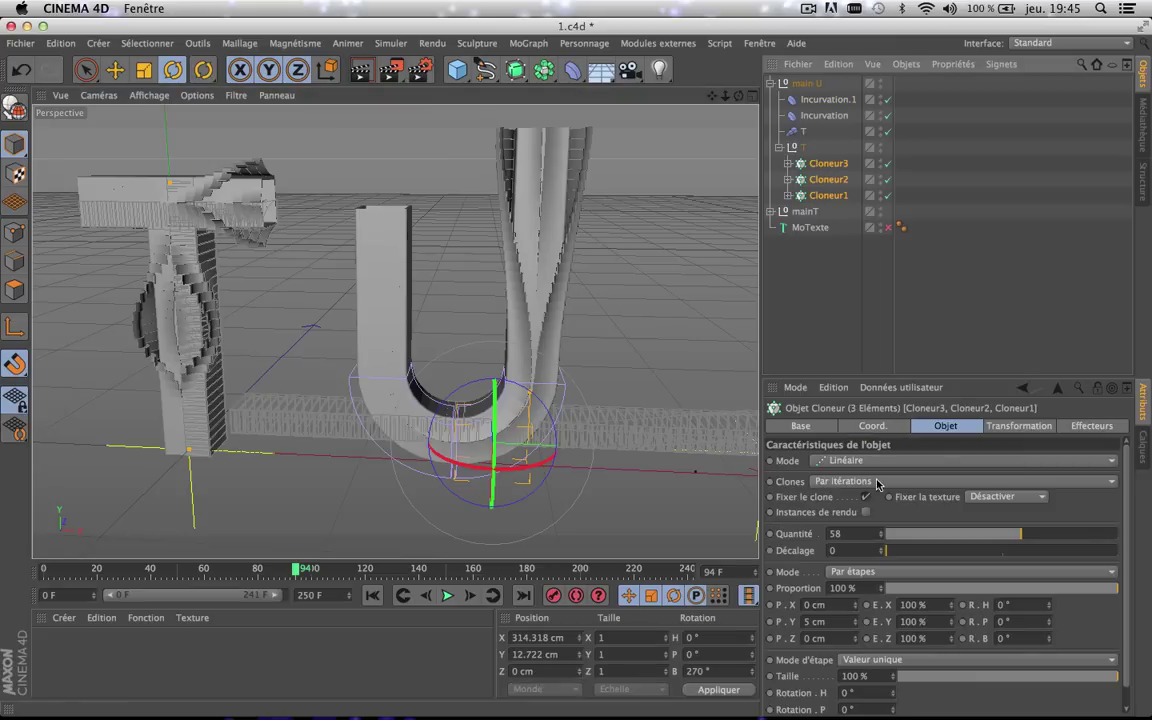
click(880, 537)
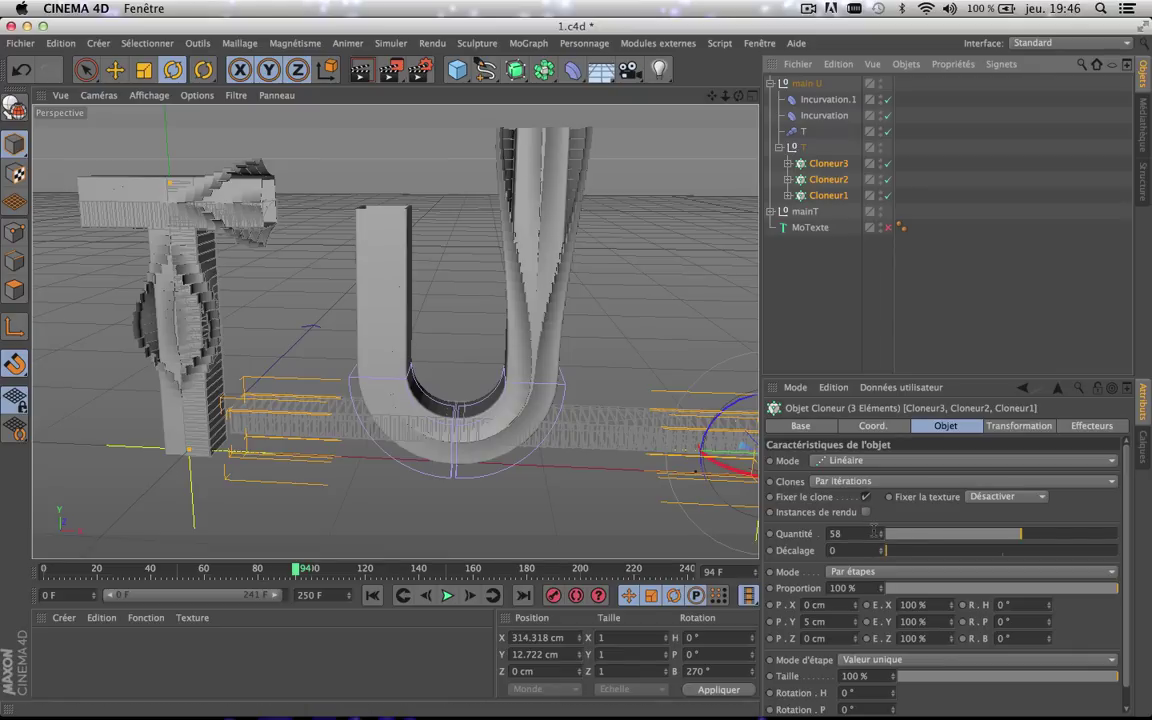
click(1010, 537)
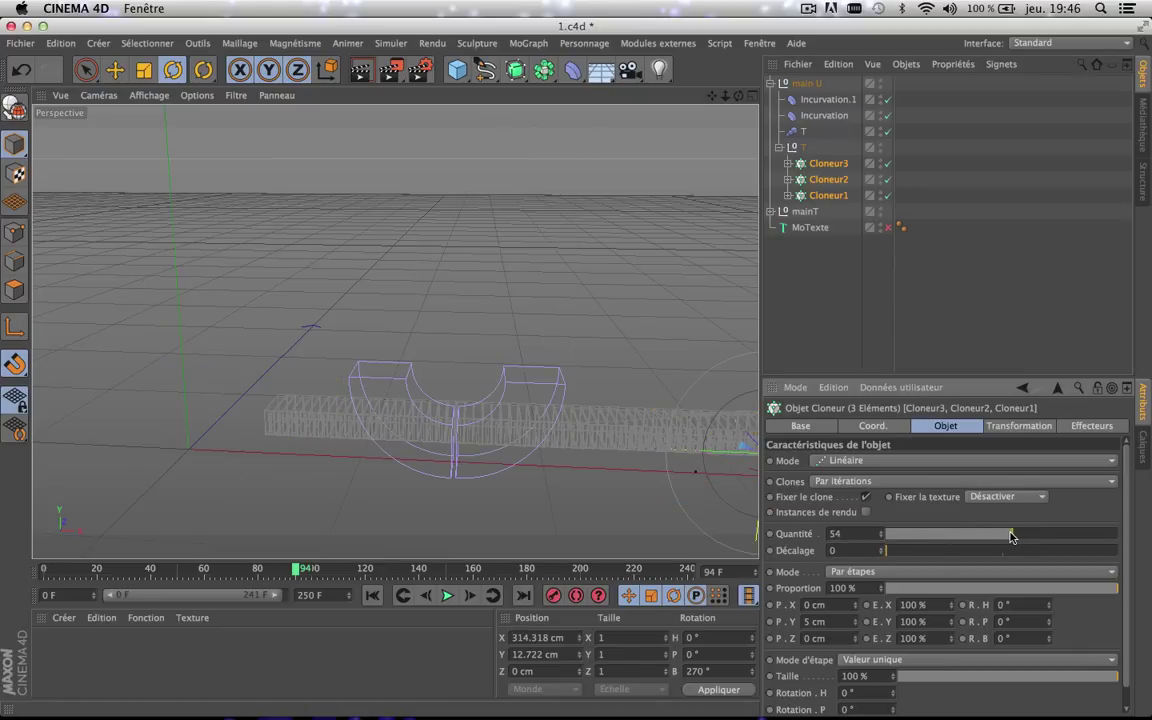
drag(1008, 537, 1005, 537)
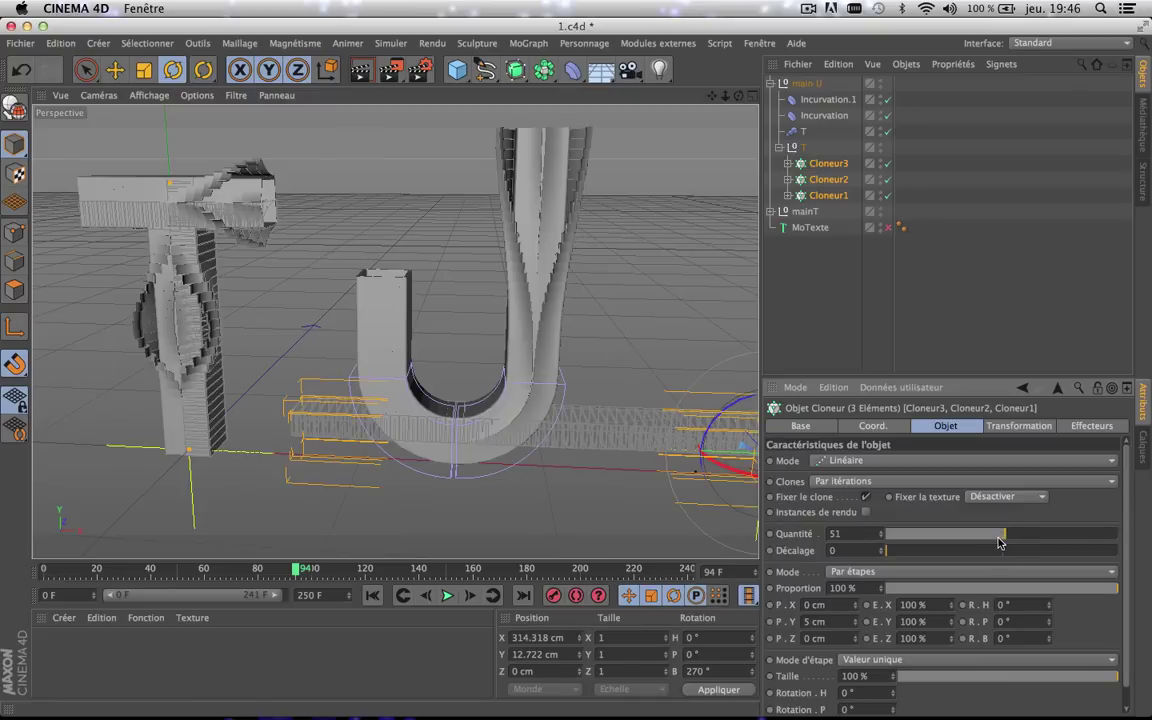
click(998, 537)
drag(997, 541, 993, 541)
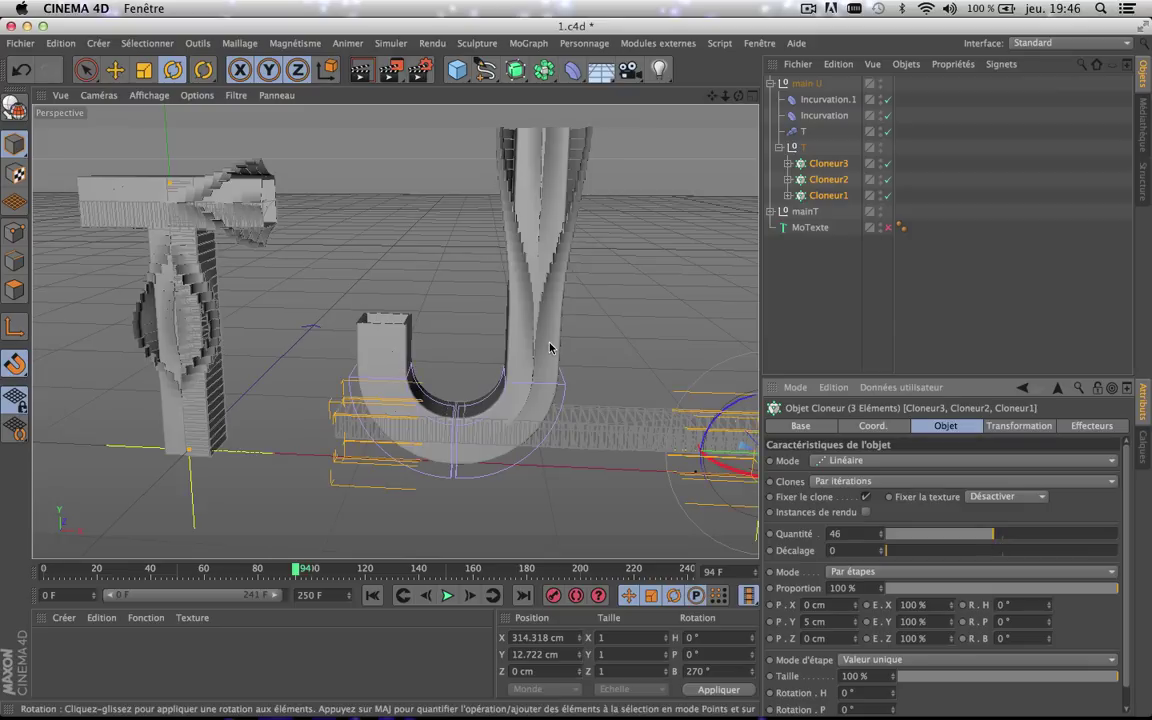
- Move both Incurvation deformers together along X to about 202 cm and bring main U closer to the T at about X 197 cm
click(828, 100)
shift+click(828, 115)
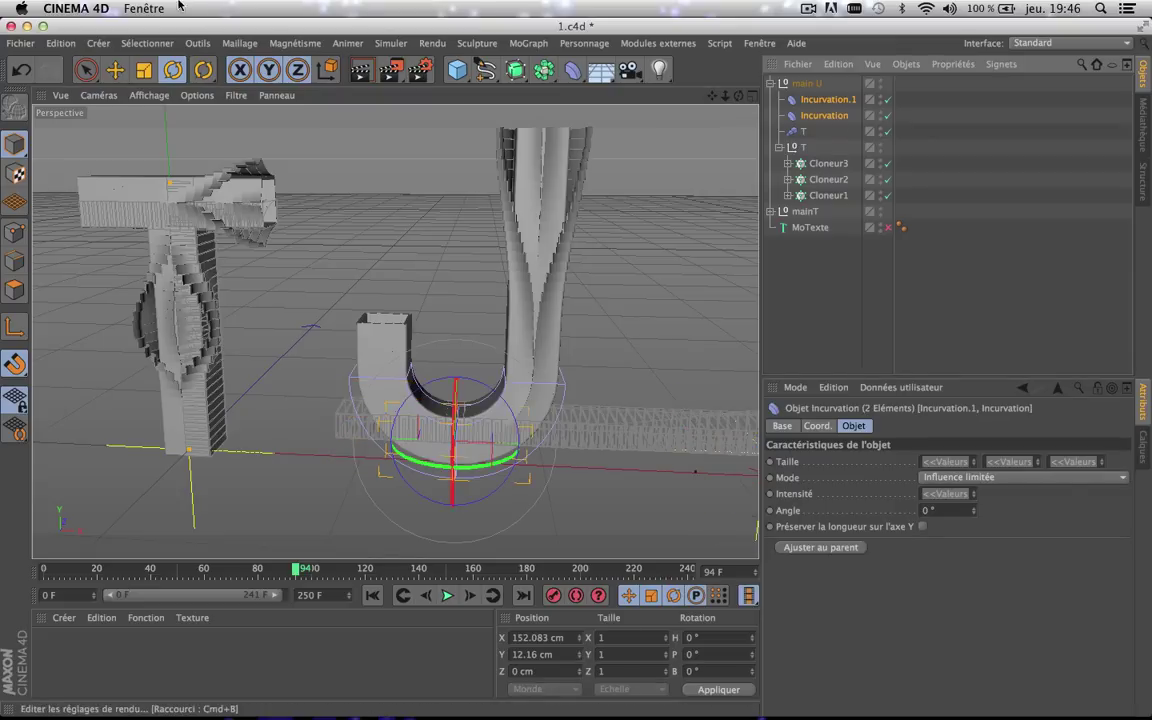
key(e)
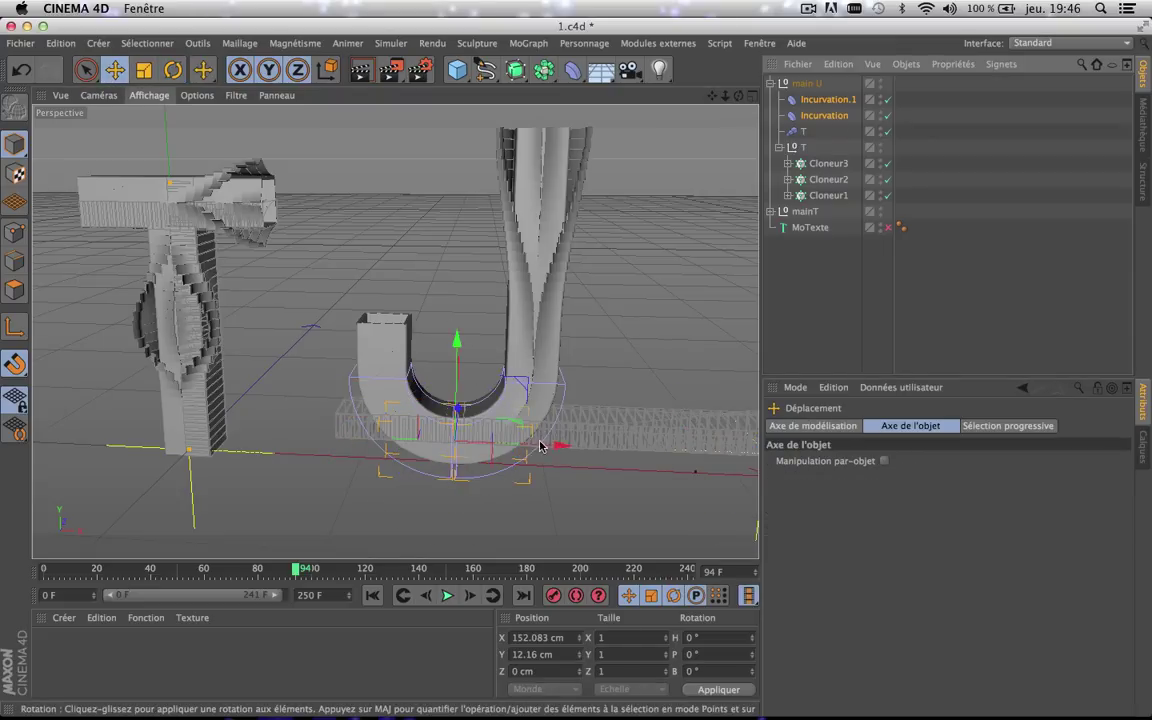
mouse_move(546, 446)
mouse_down()
mouse_move(532, 445)
mouse_move(660, 447)
mouse_move(648, 452)
mouse_up()
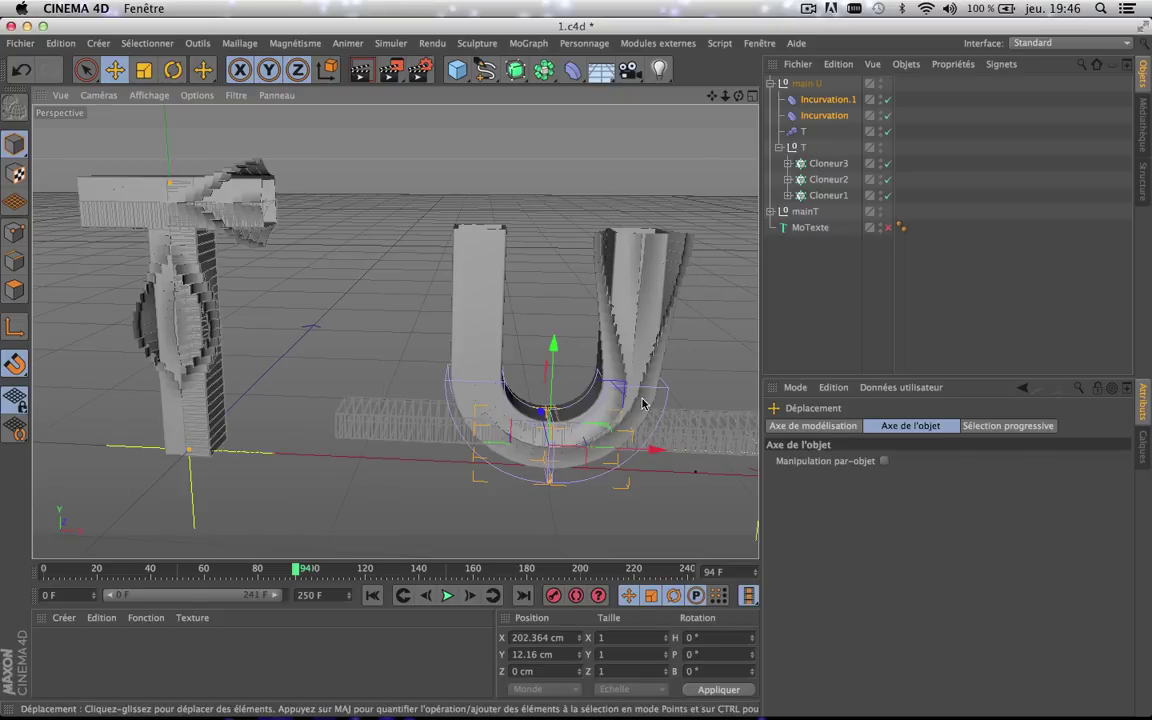
click(796, 84)
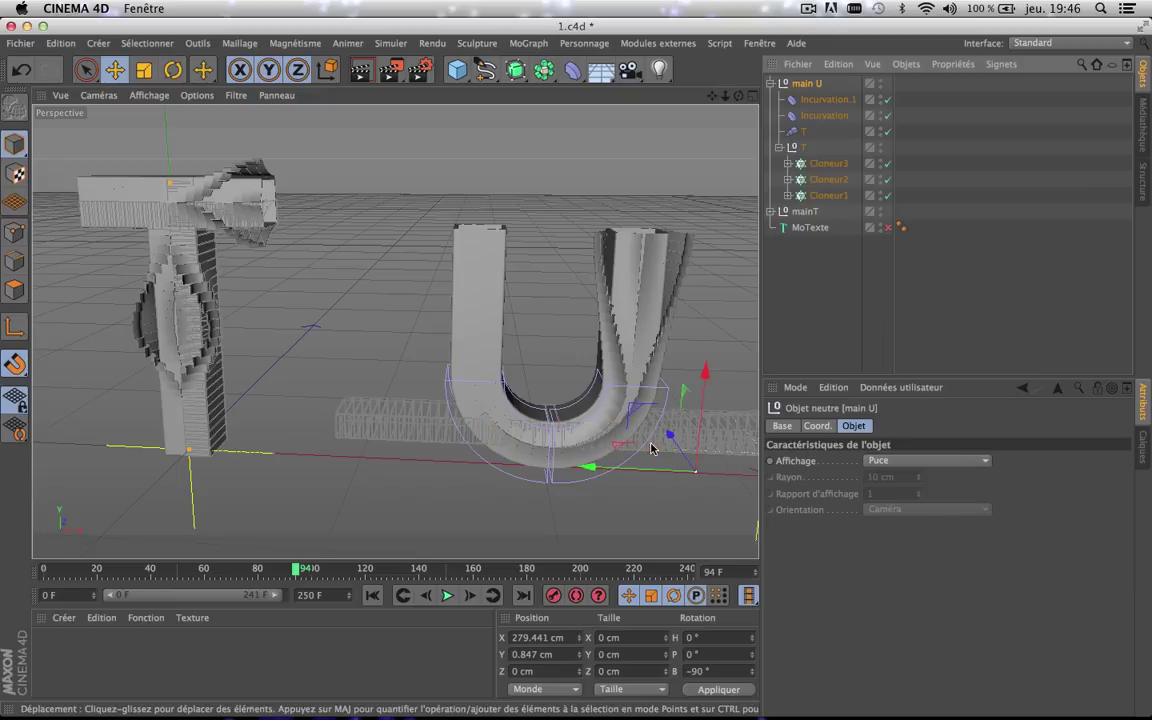
drag(656, 471, 494, 483)
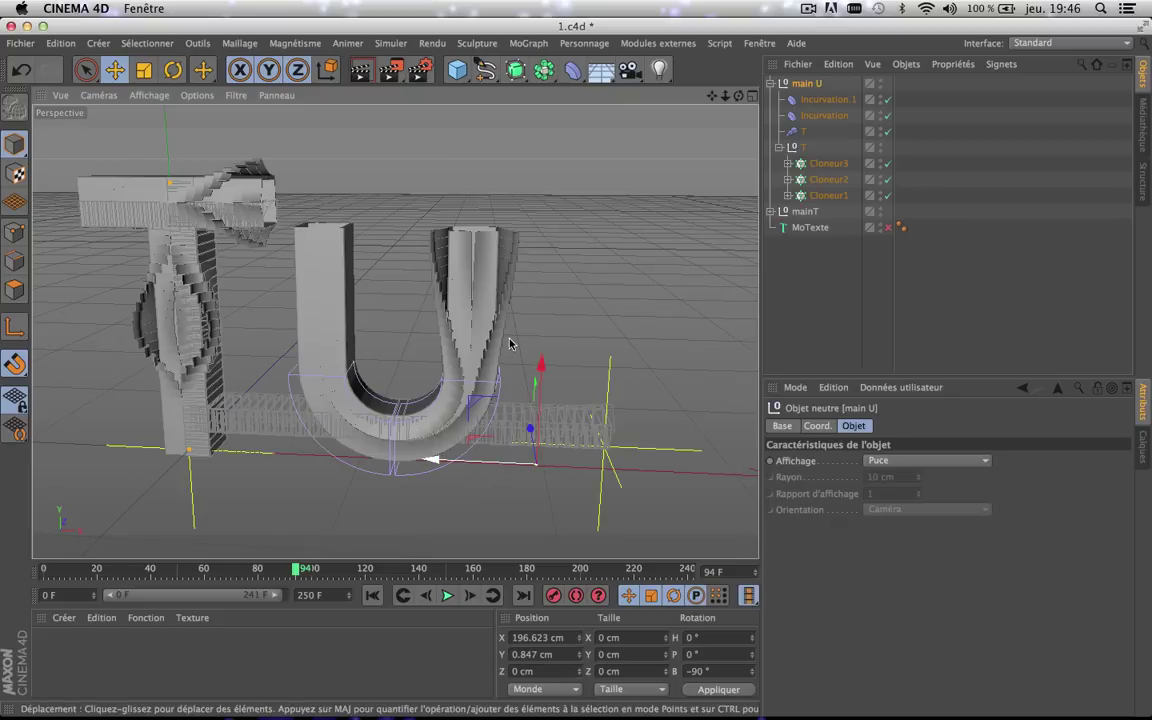
- Lower the clone count of main U's three cloners to 40 to shorten the letter
click(828, 164)
shift+click(826, 195)
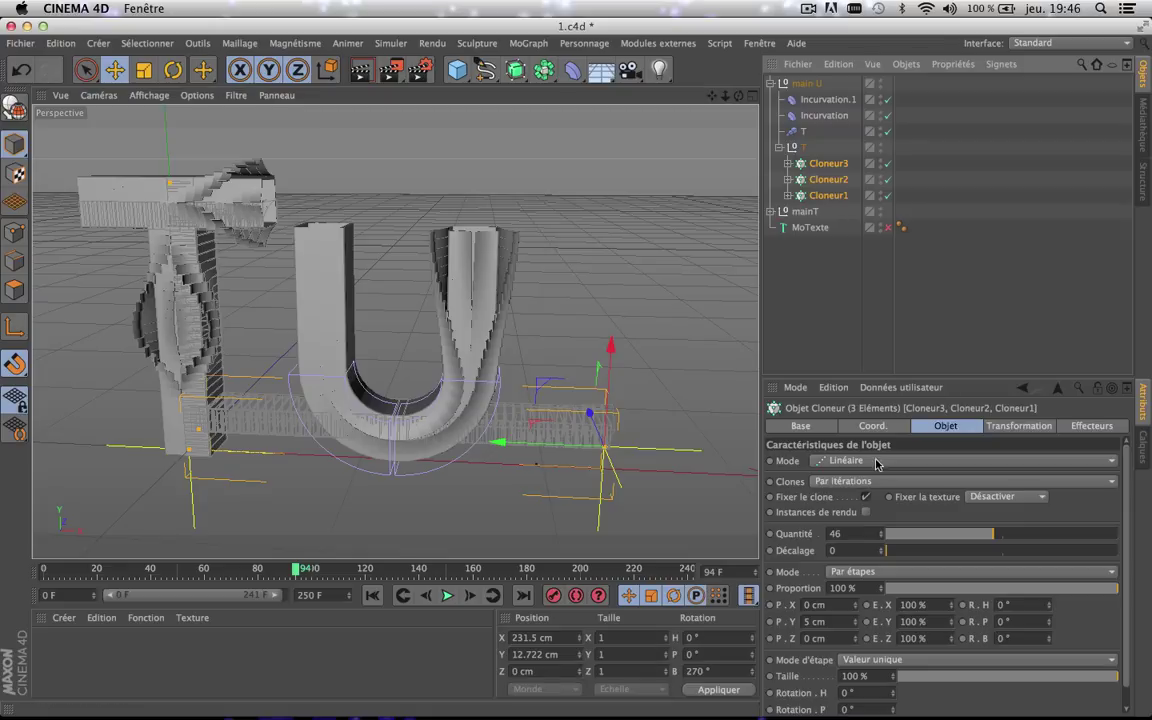
click(982, 537)
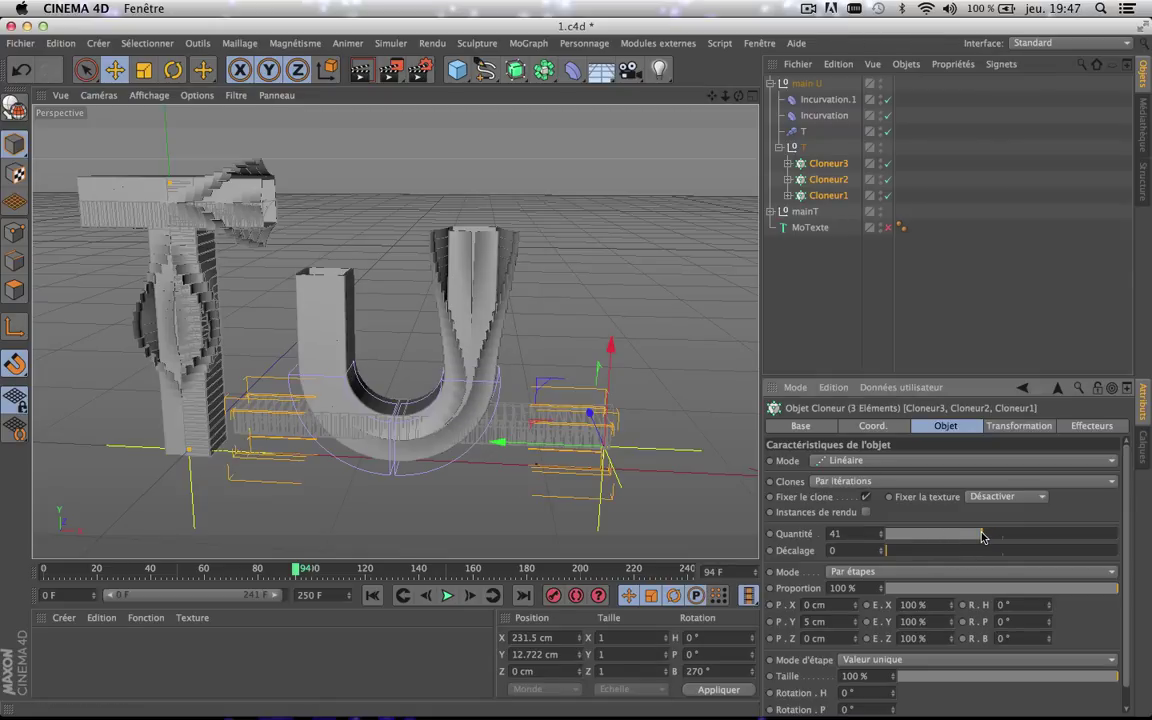
click(880, 539)
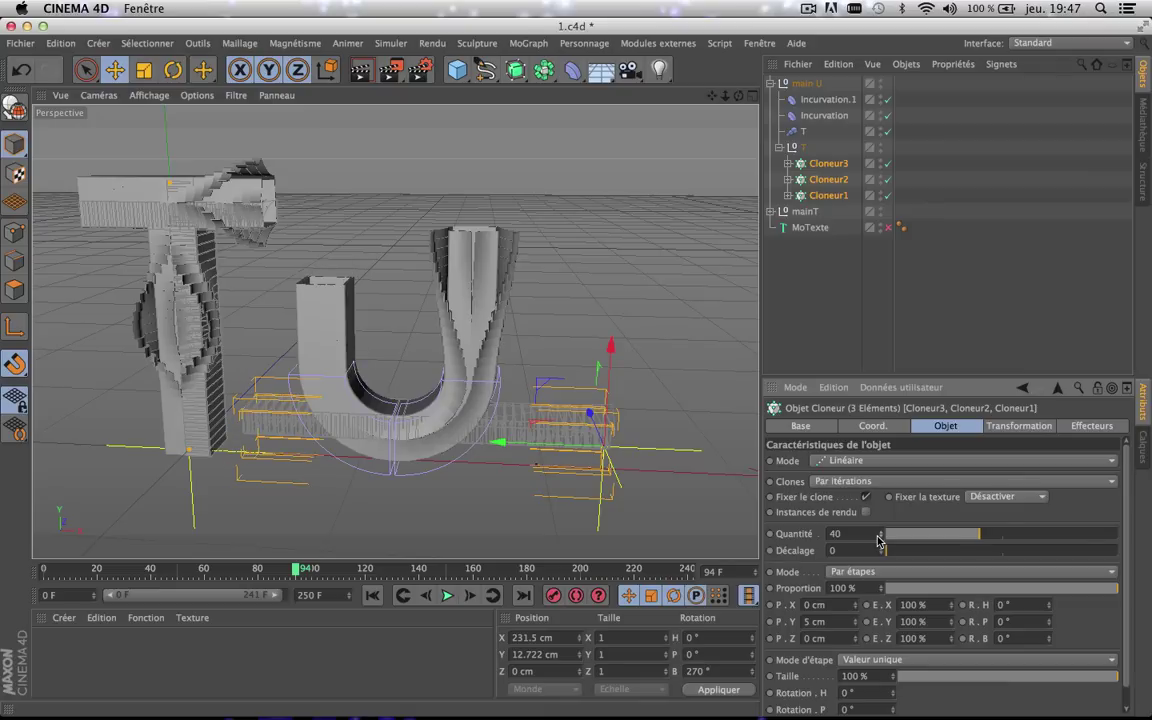
- Shift both Incurvation deformers together along X to about 135 cm to even out the heights of the U's two arms
click(827, 99)
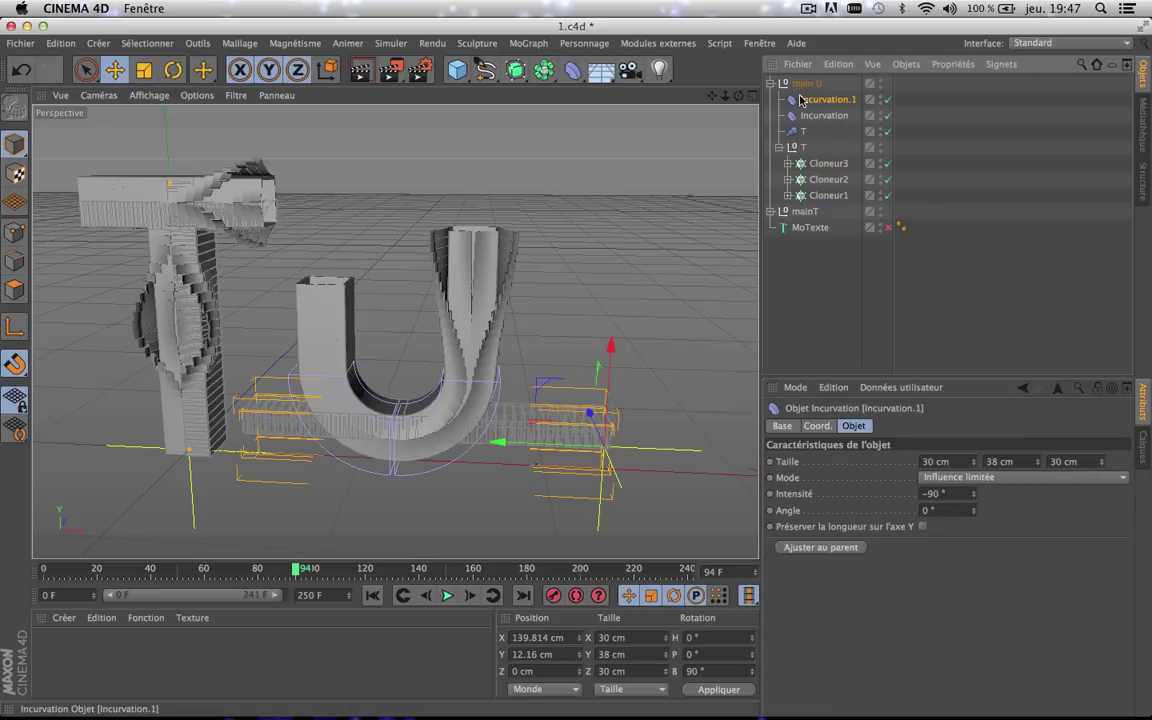
shift+click(824, 116)
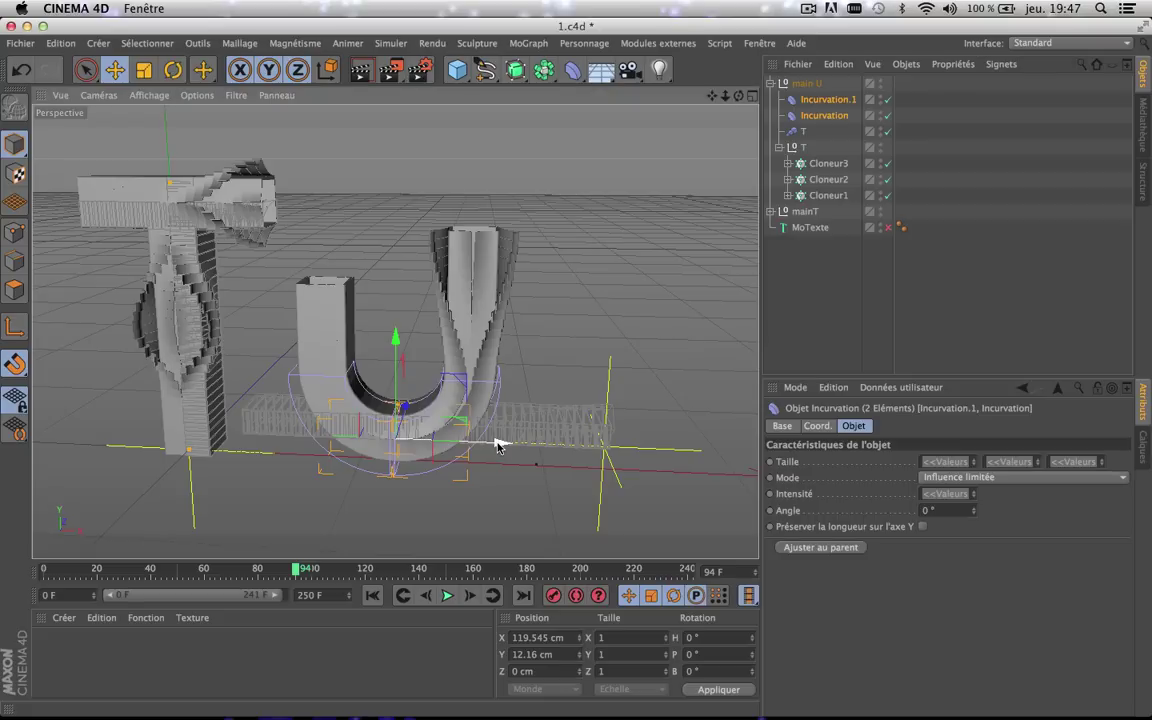
drag(500, 446, 528, 446)
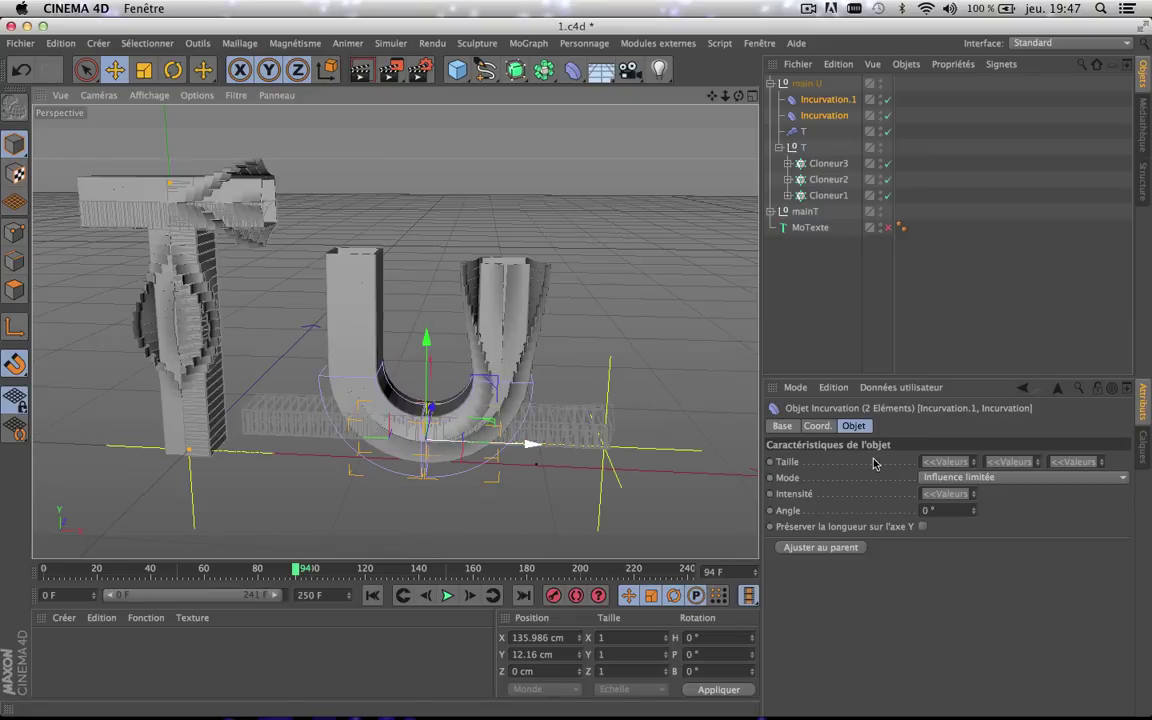
click(828, 164)
shift+click(832, 195)
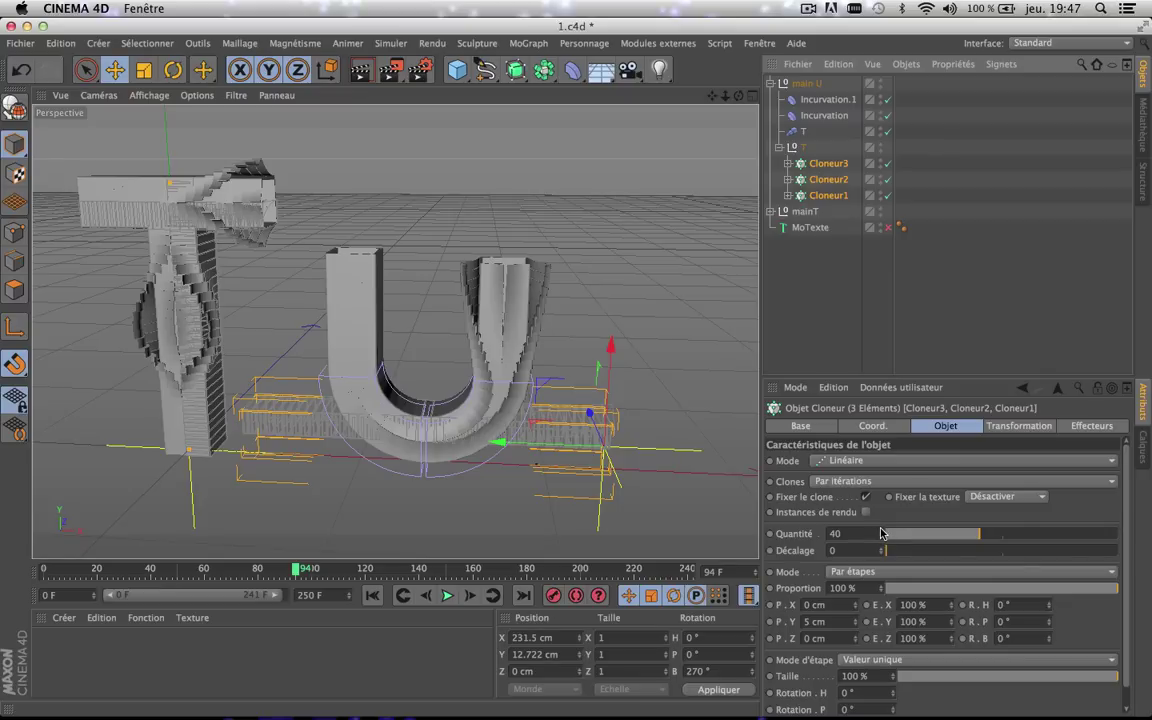
click(828, 99)
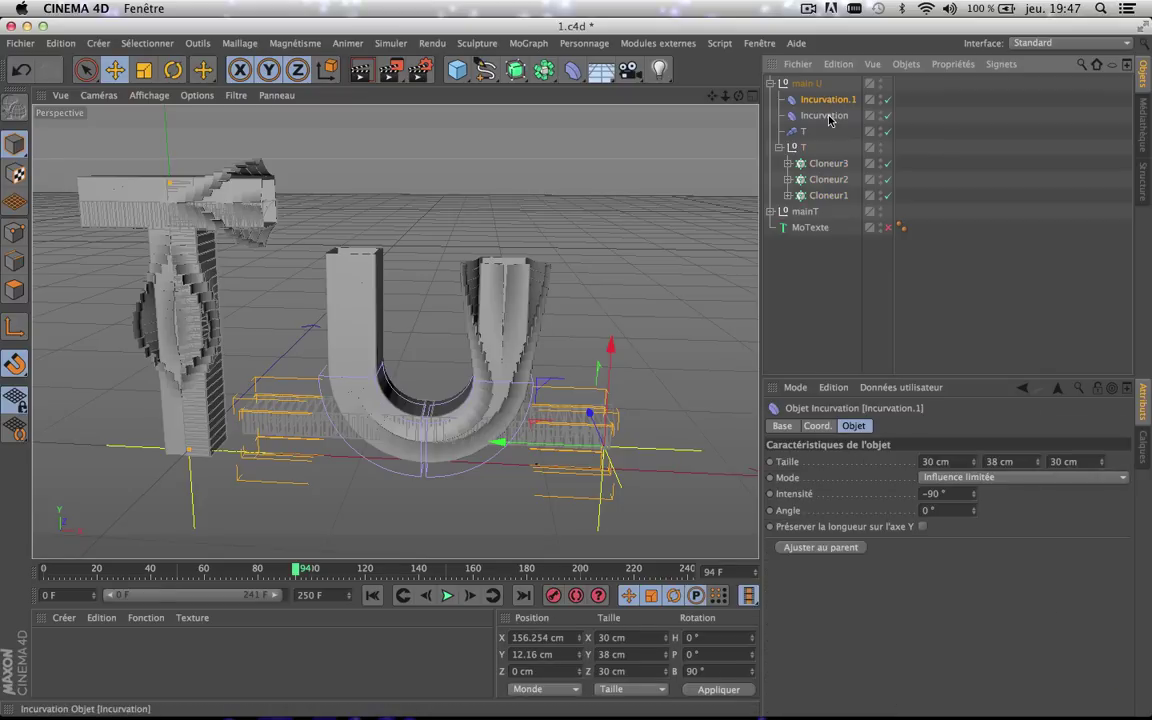
shift+click(826, 116)
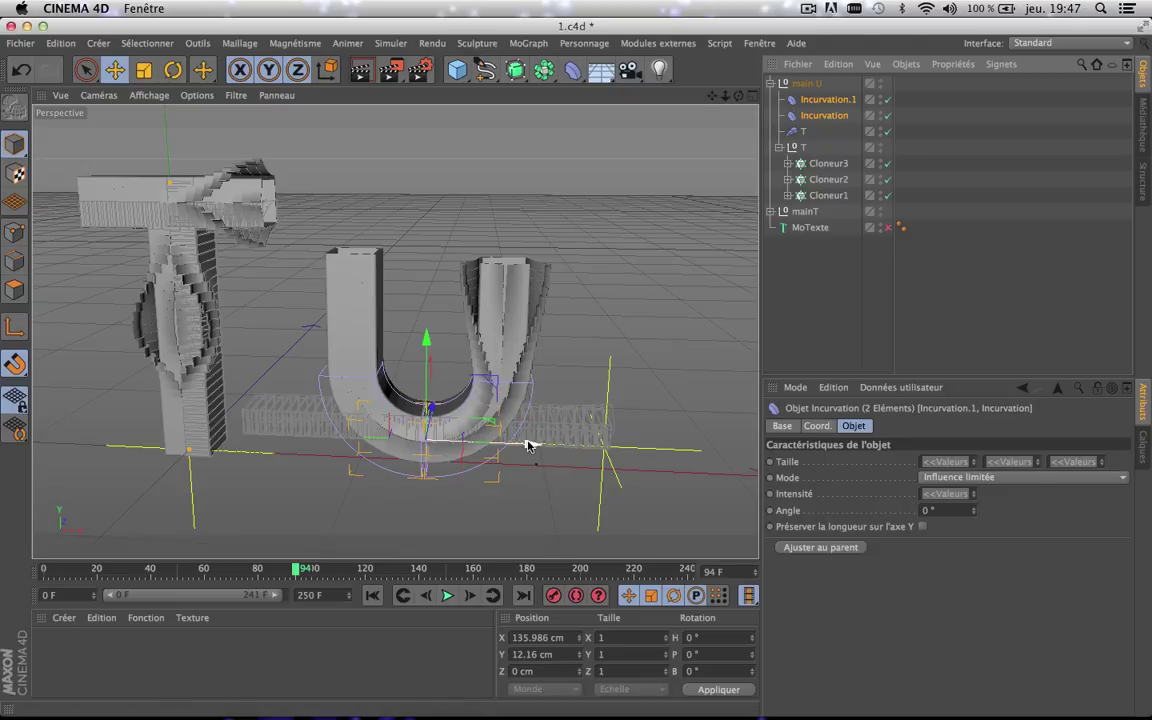
drag(527, 442, 522, 446)
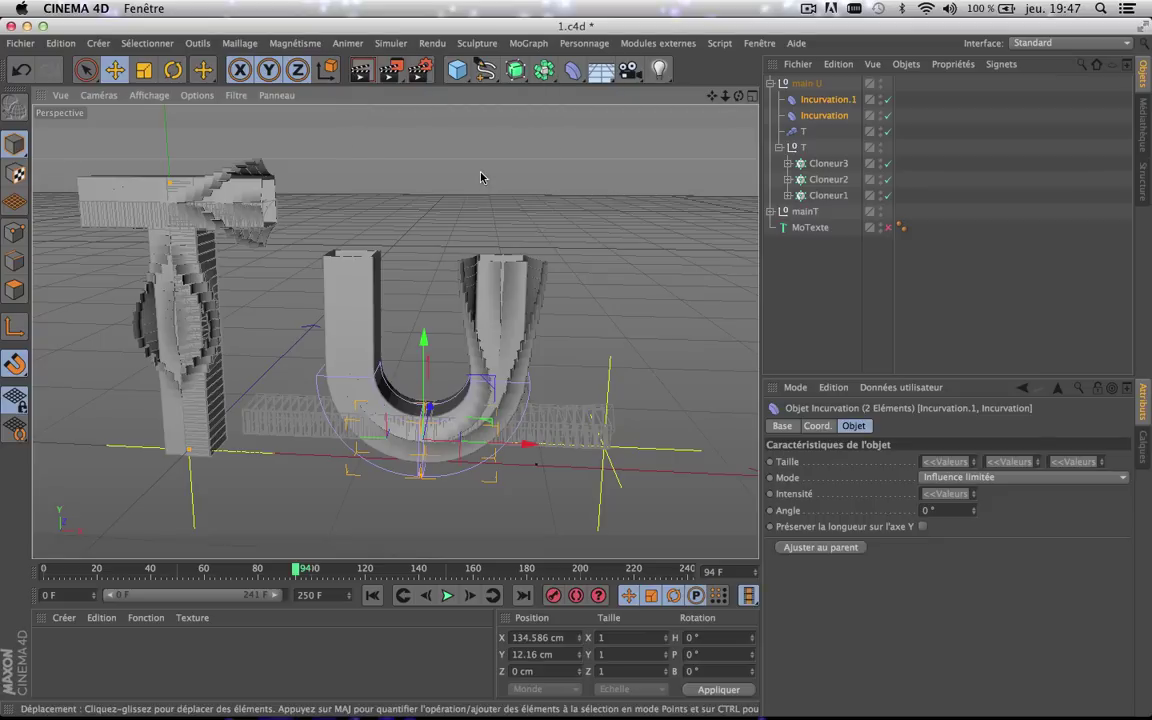
- Render a preview of the T and U, and inspect the letters' animation between frames 69 and 94
click(364, 76)
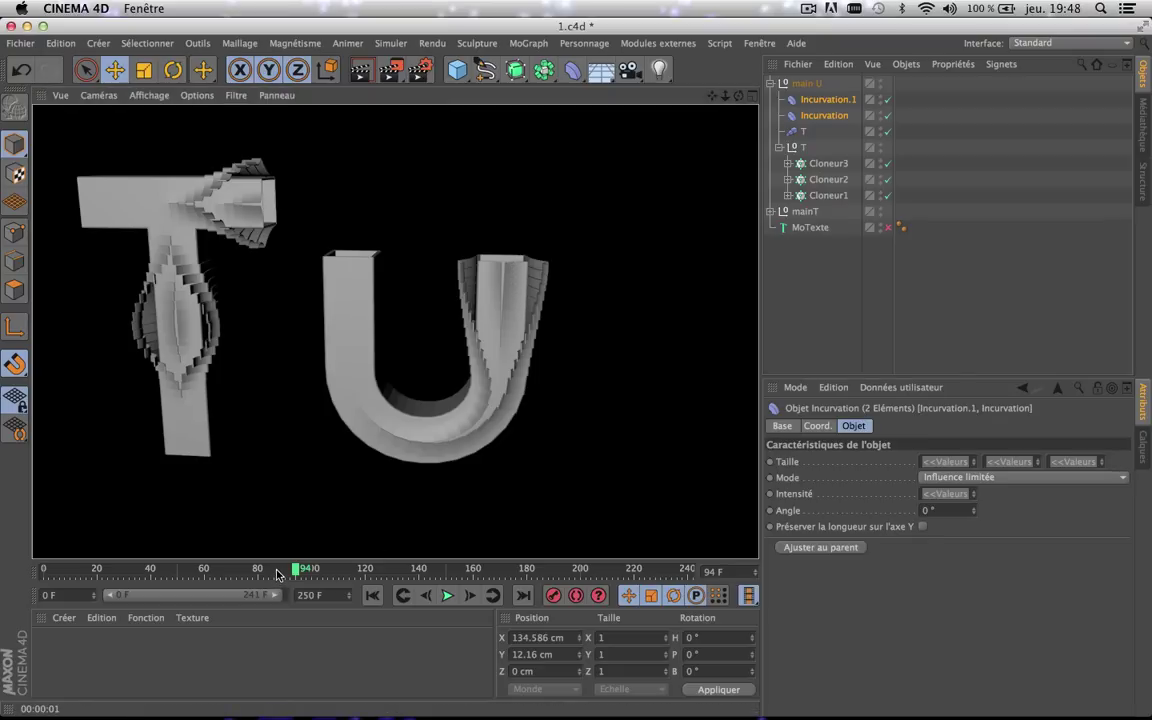
drag(278, 572, 229, 572)
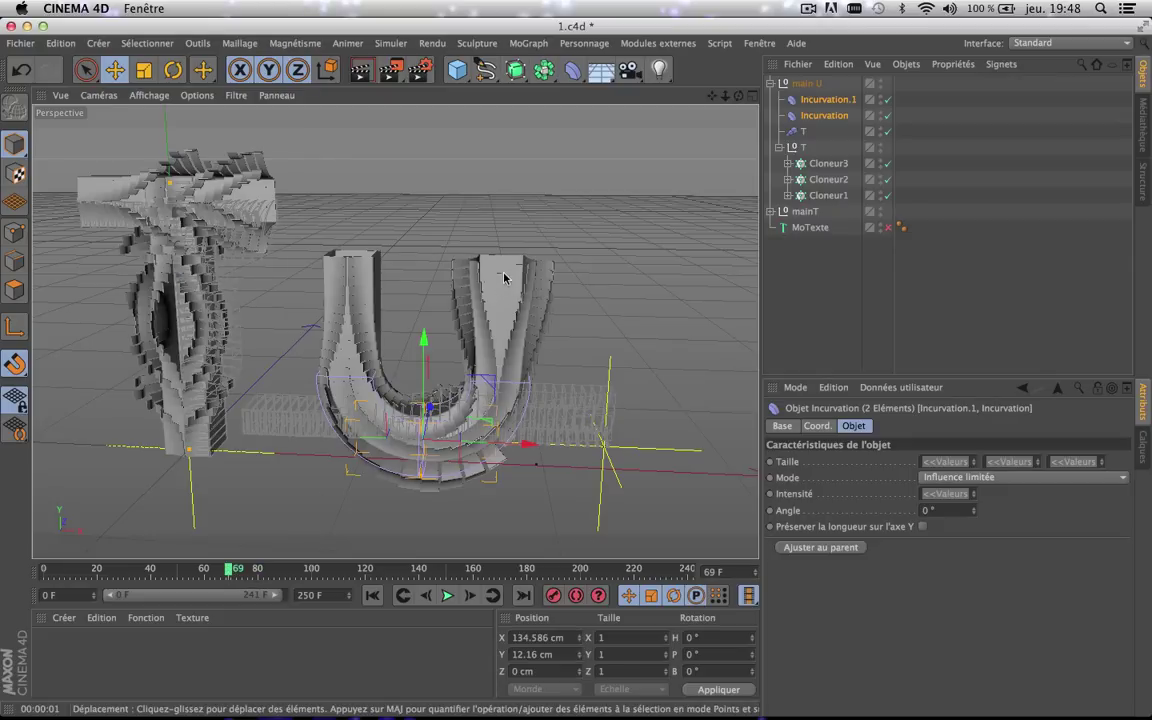
click(283, 572)
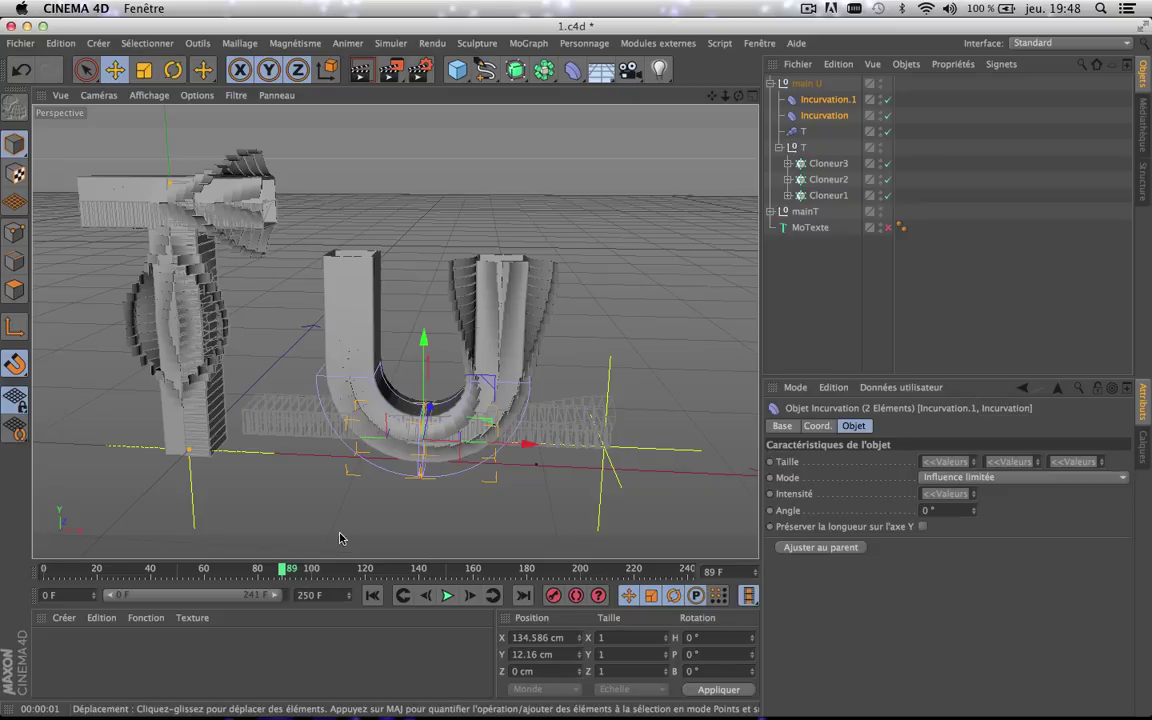
click(268, 572)
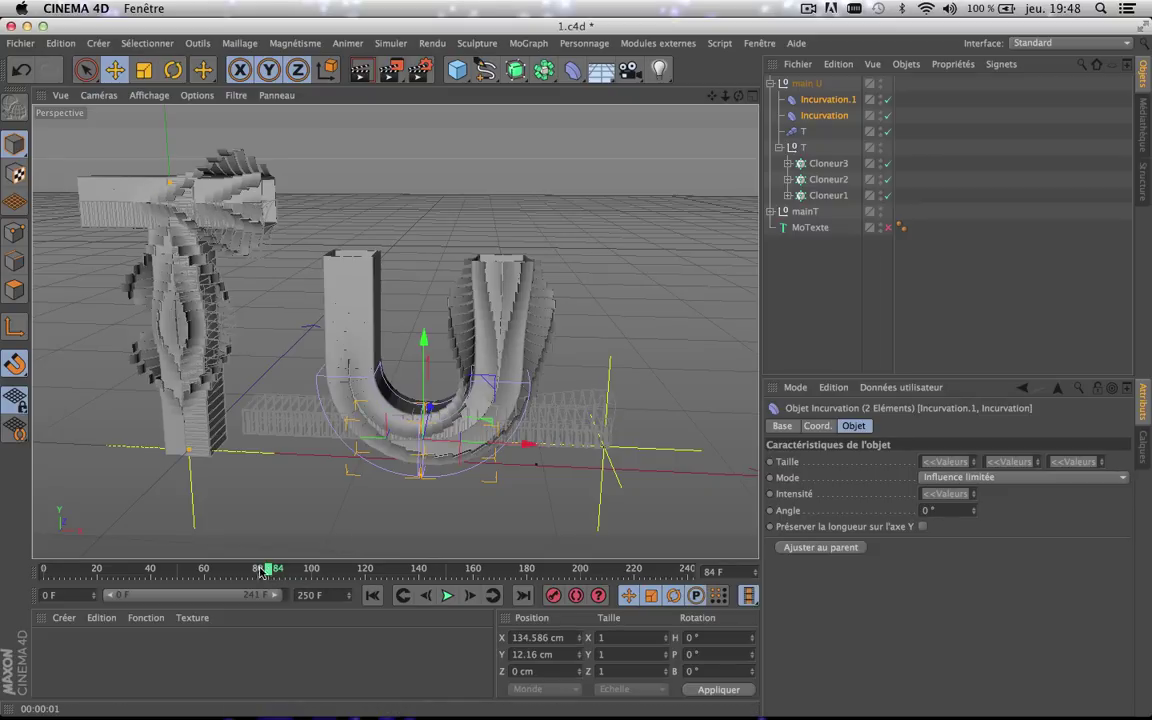
click(258, 572)
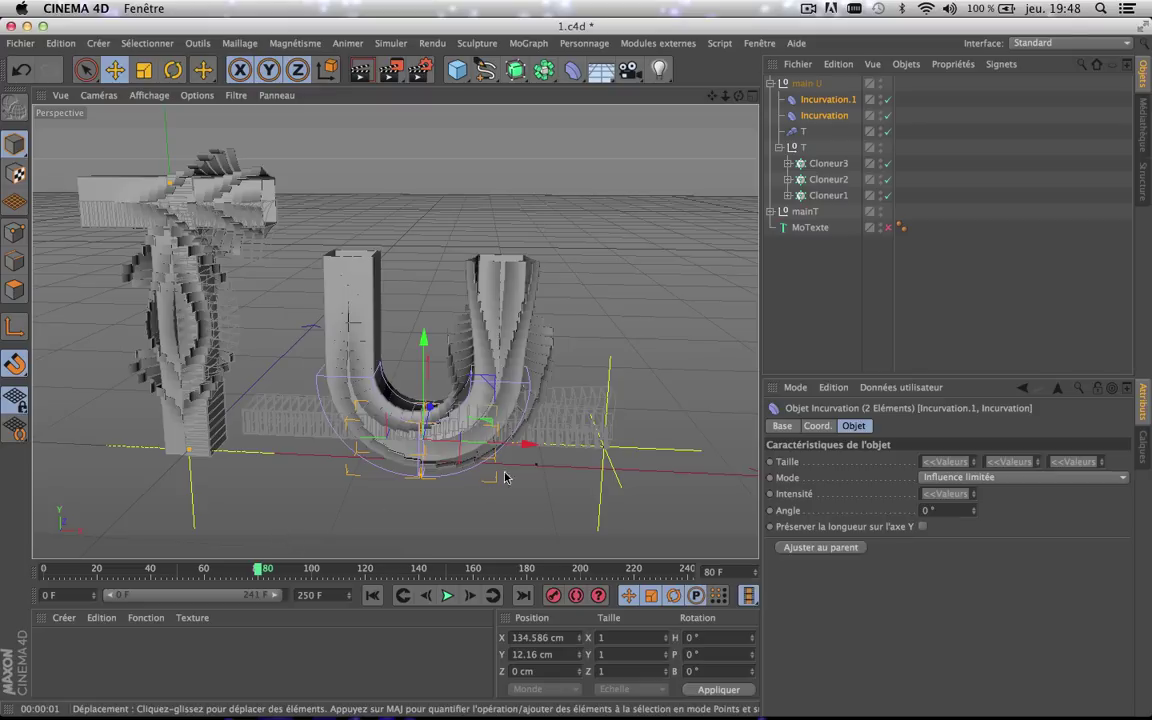
- Rename the Extrusion contrôlée object under Cloneur2 in main U as UU
click(788, 180)
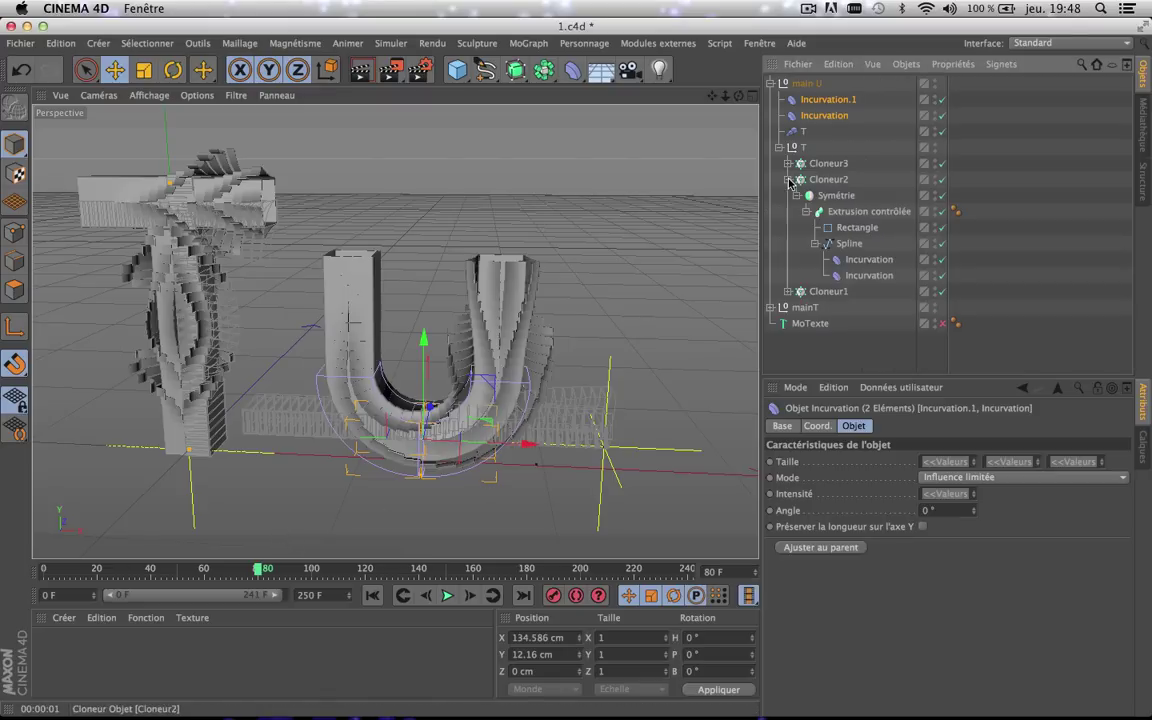
click(788, 180)
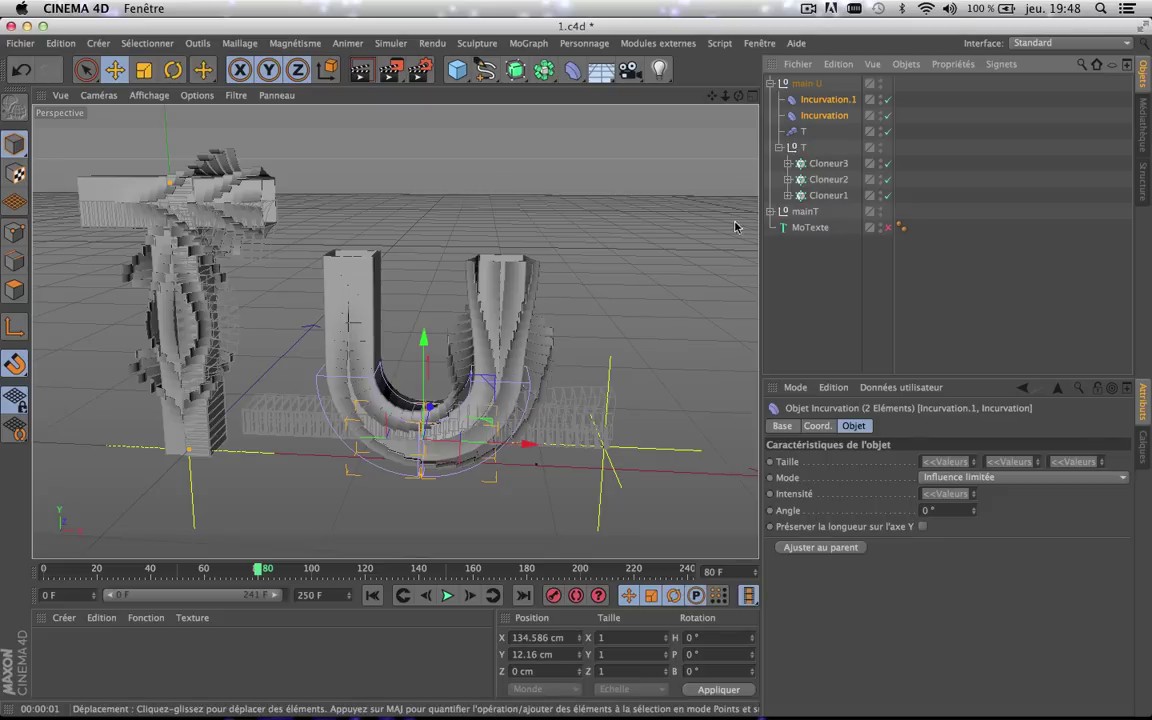
click(788, 180)
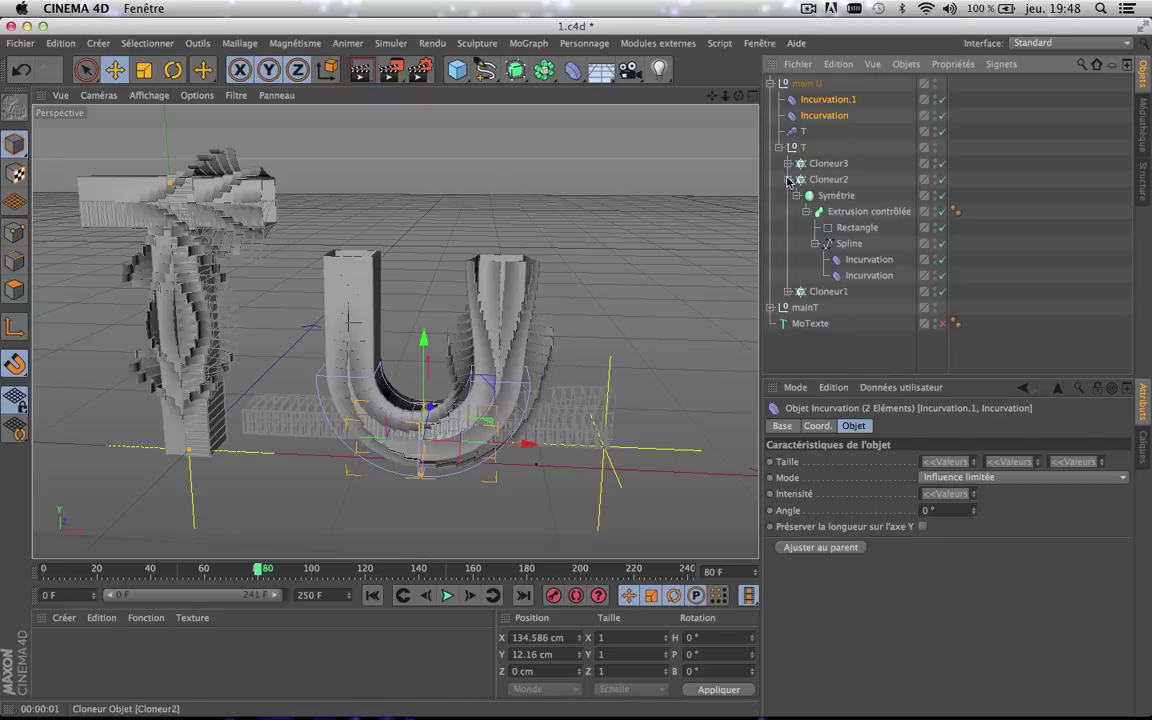
double_click(852, 213)
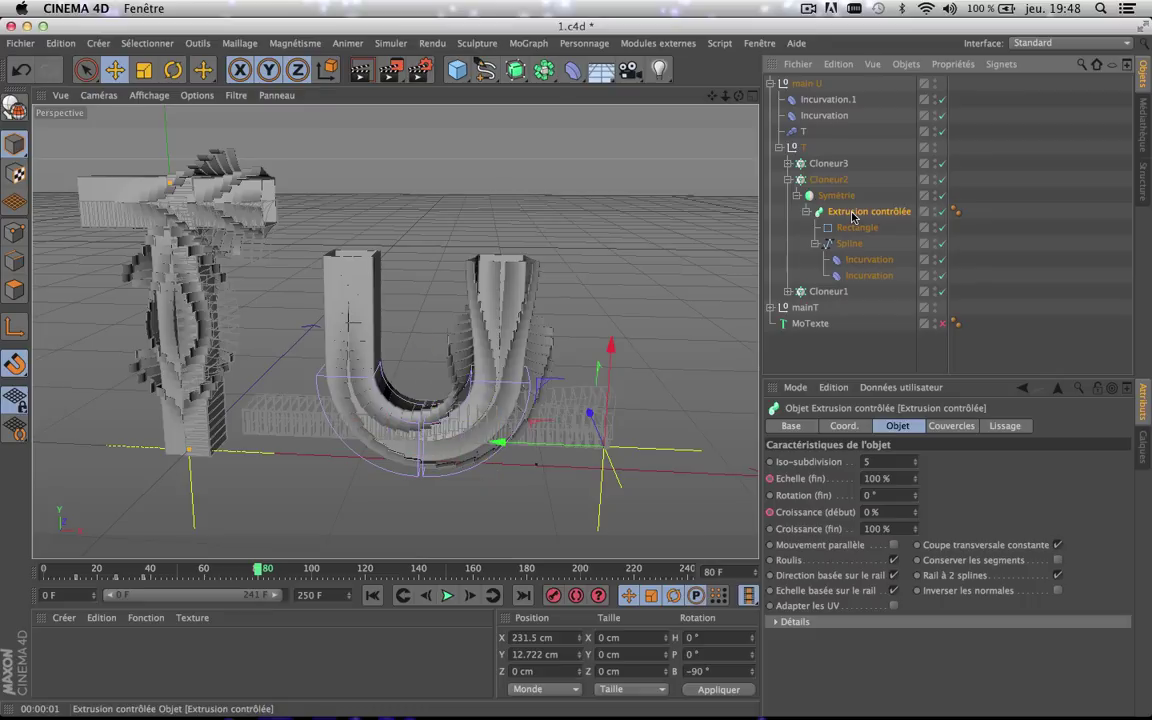
text(UU)
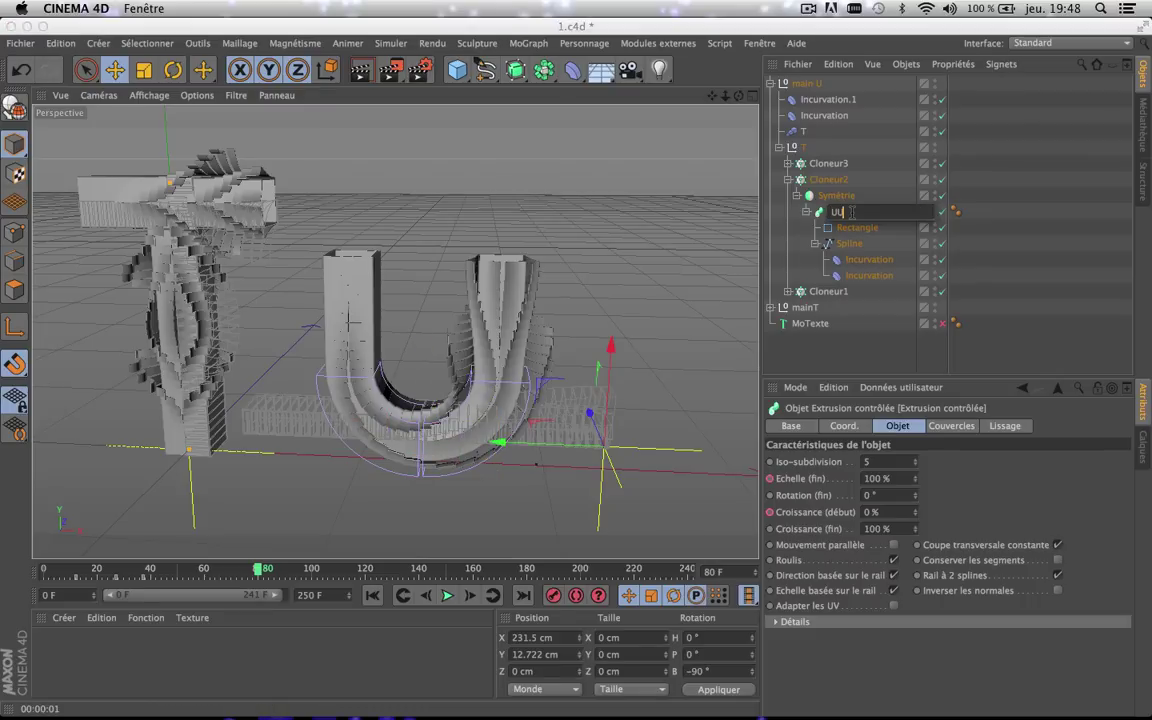
click(842, 346)
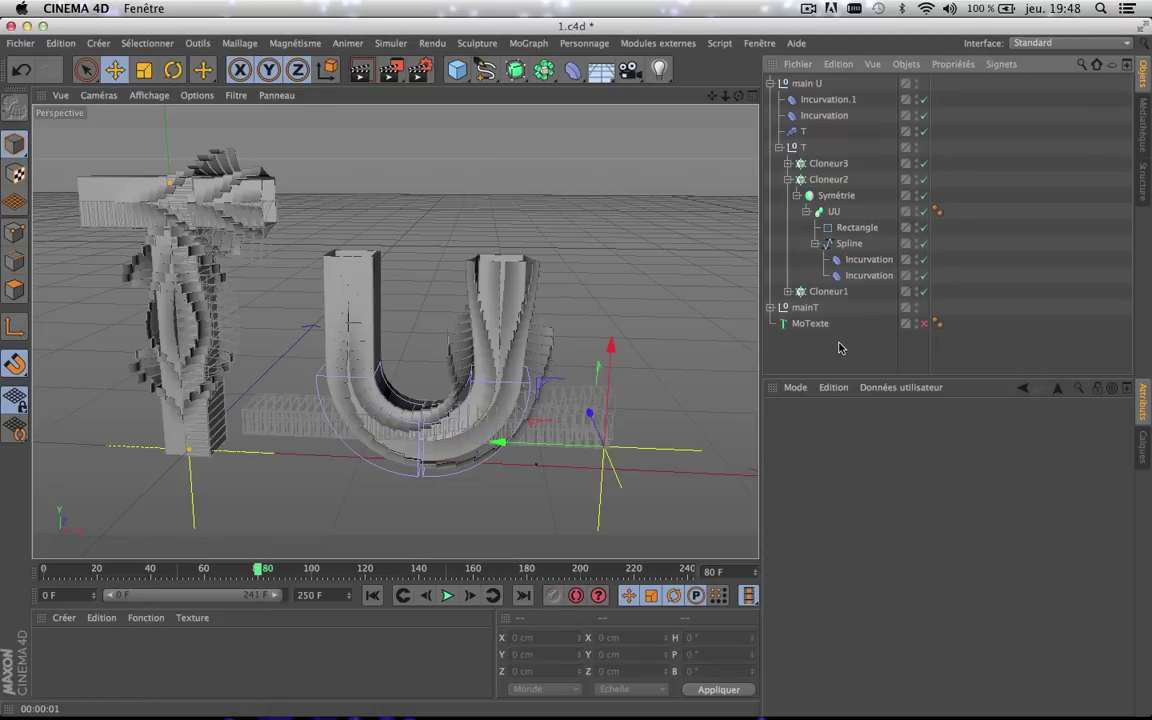
- In the Animation layout, shift all UU keyframes except the first one later, so that they span frames 31 to 66
click(1078, 44)
click(1073, 60)
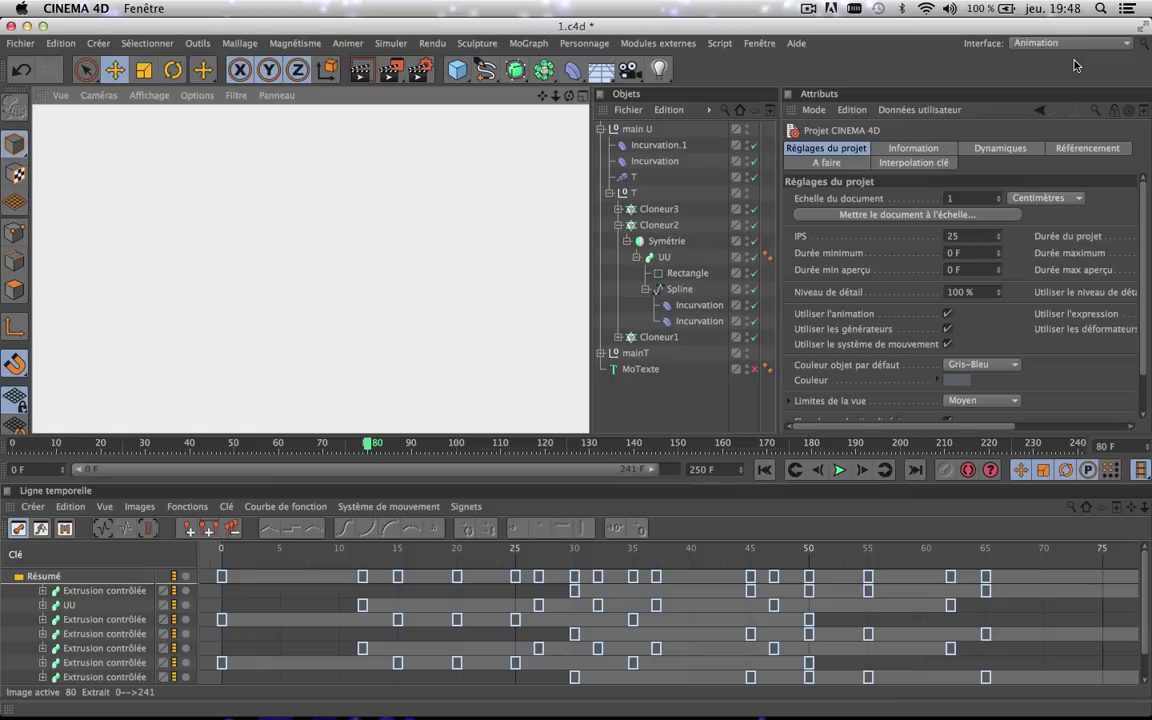
click(72, 605)
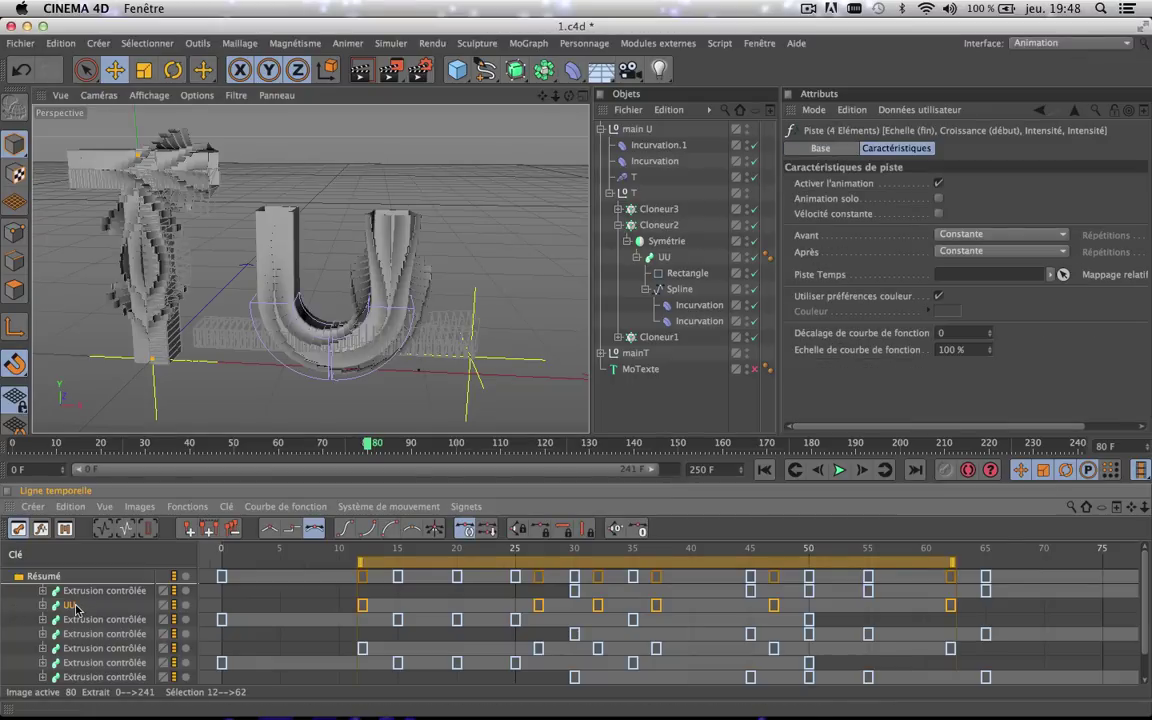
ctrl+click(362, 605)
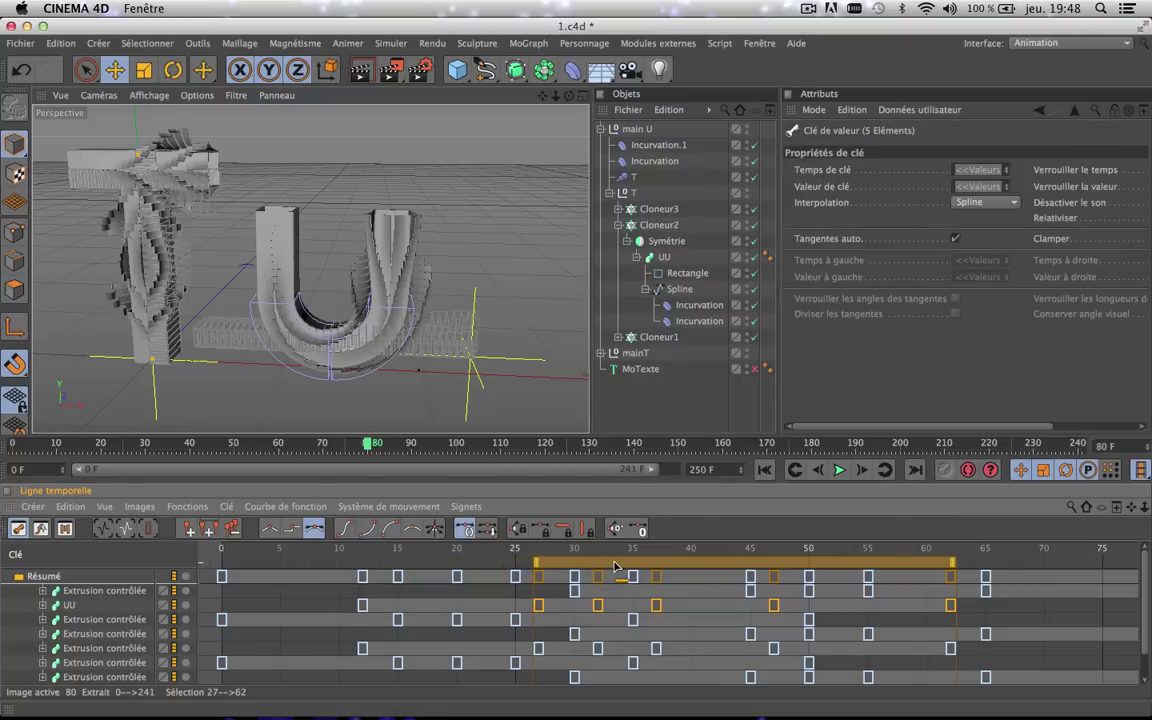
drag(615, 567, 633, 567)
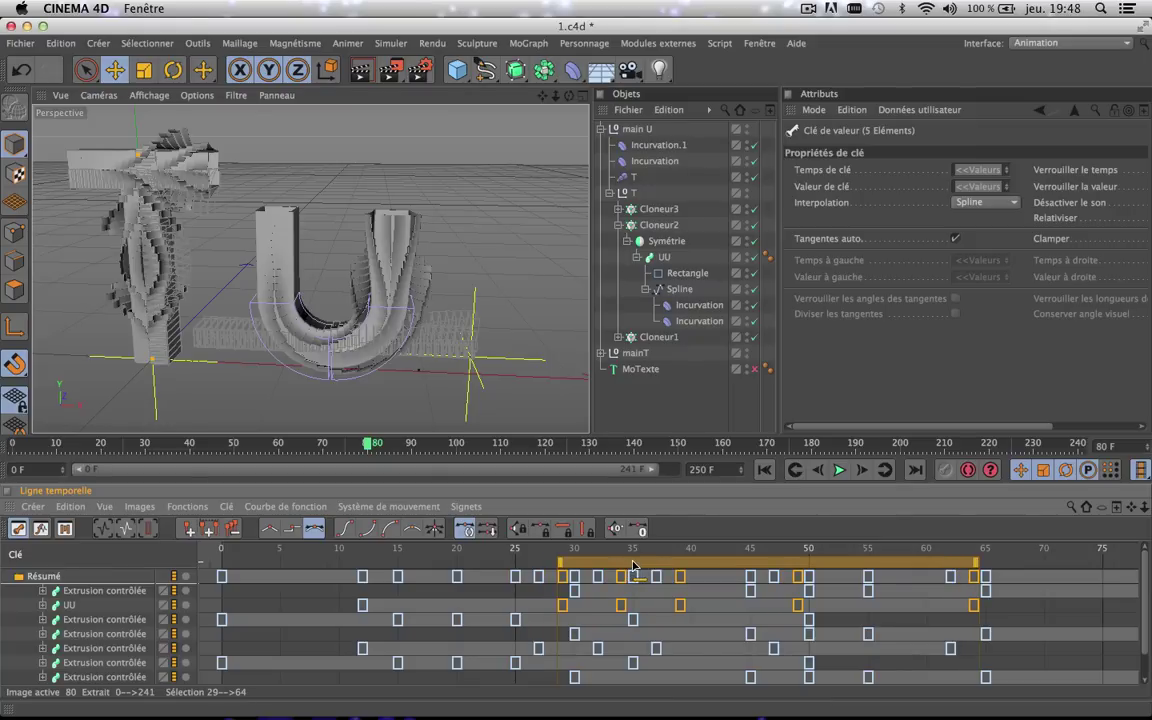
drag(638, 566, 654, 567)
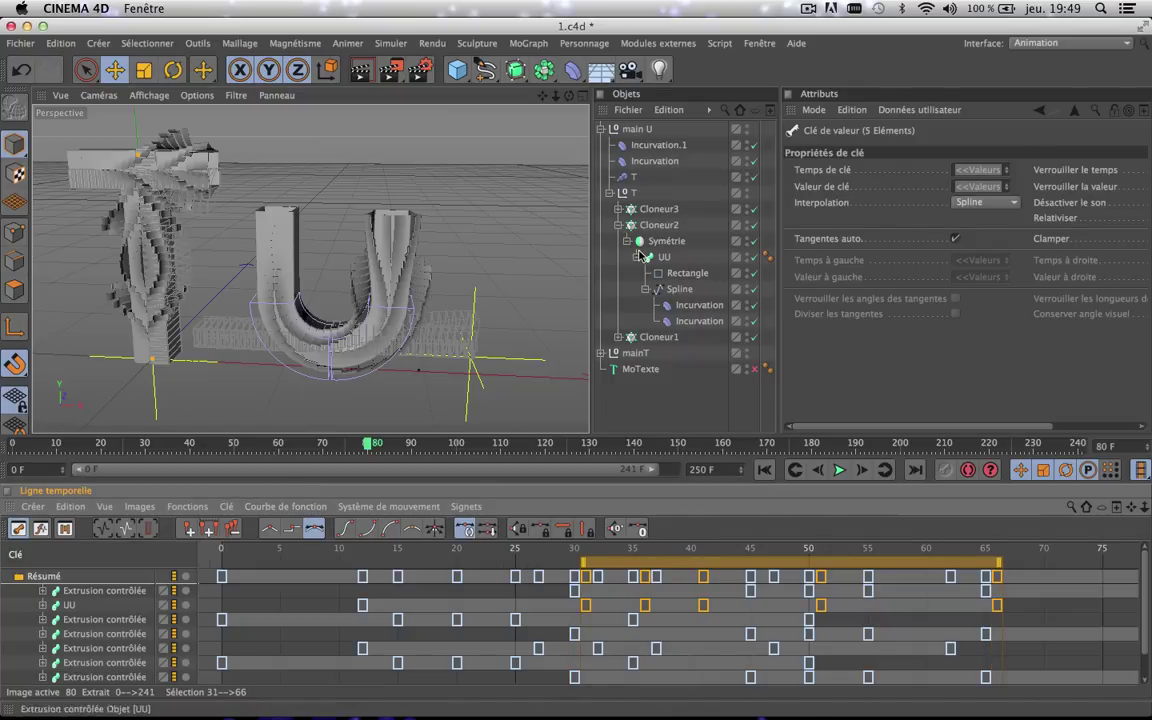
- Rename the Extrusion contrôlée object under Cloneur1 in main U as UU1
click(618, 225)
click(618, 241)
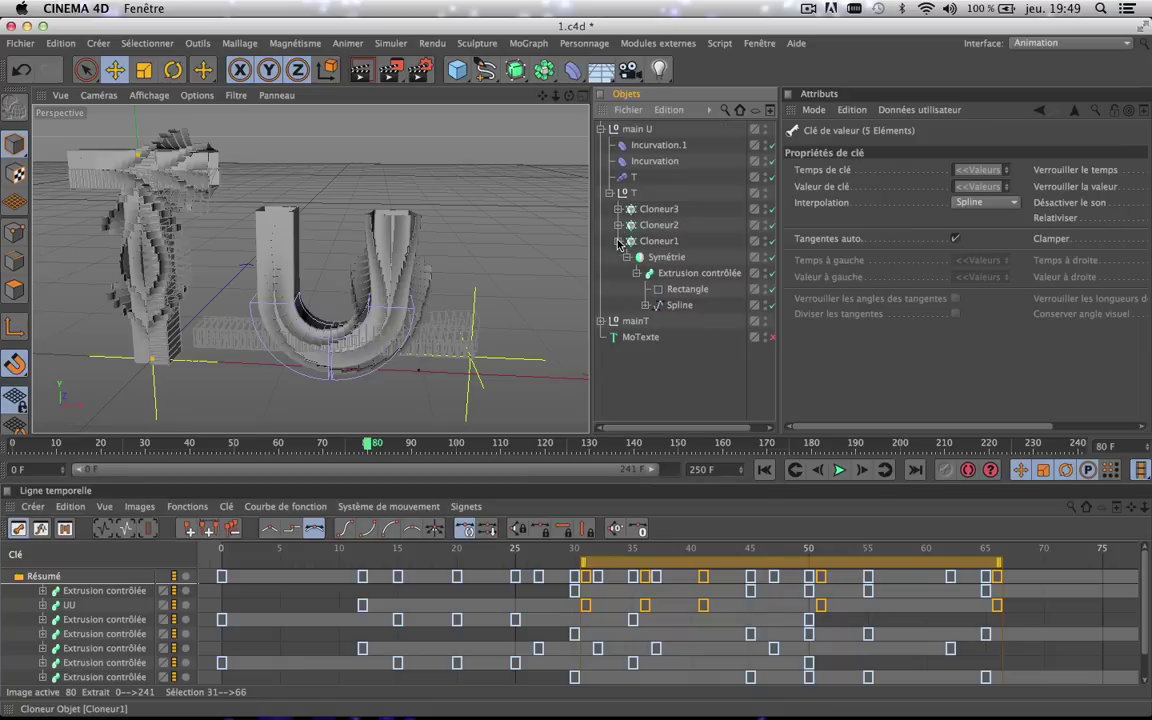
click(698, 273)
double_click(700, 274)
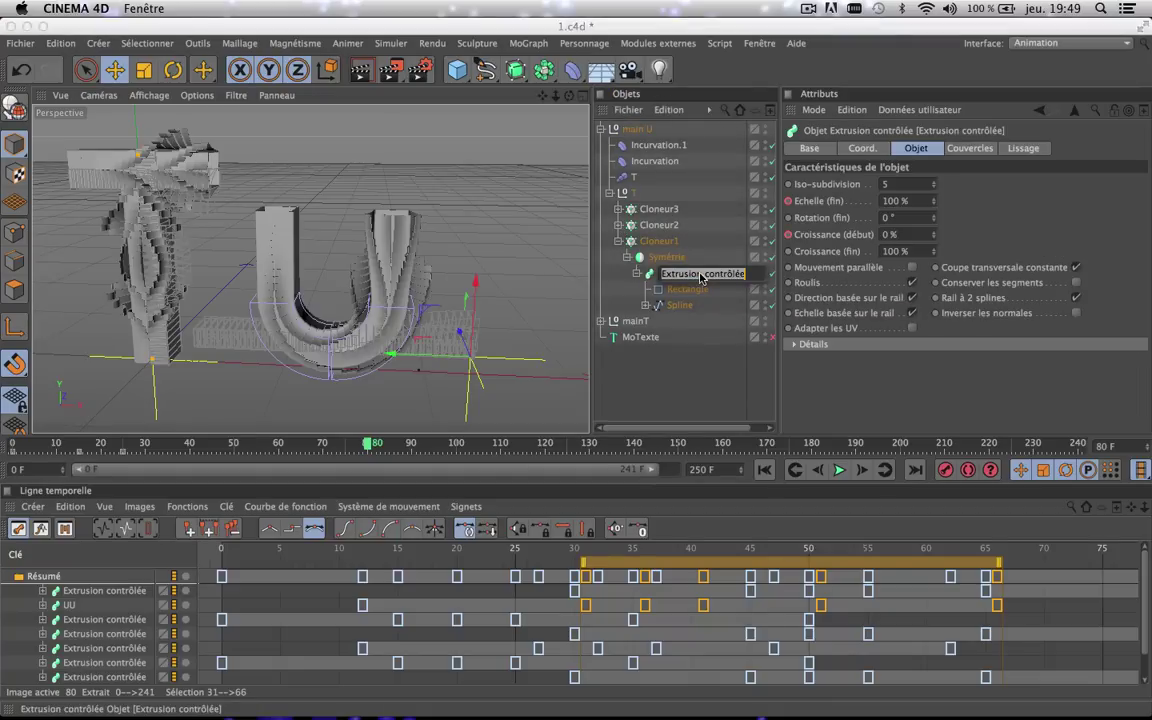
text(UU)
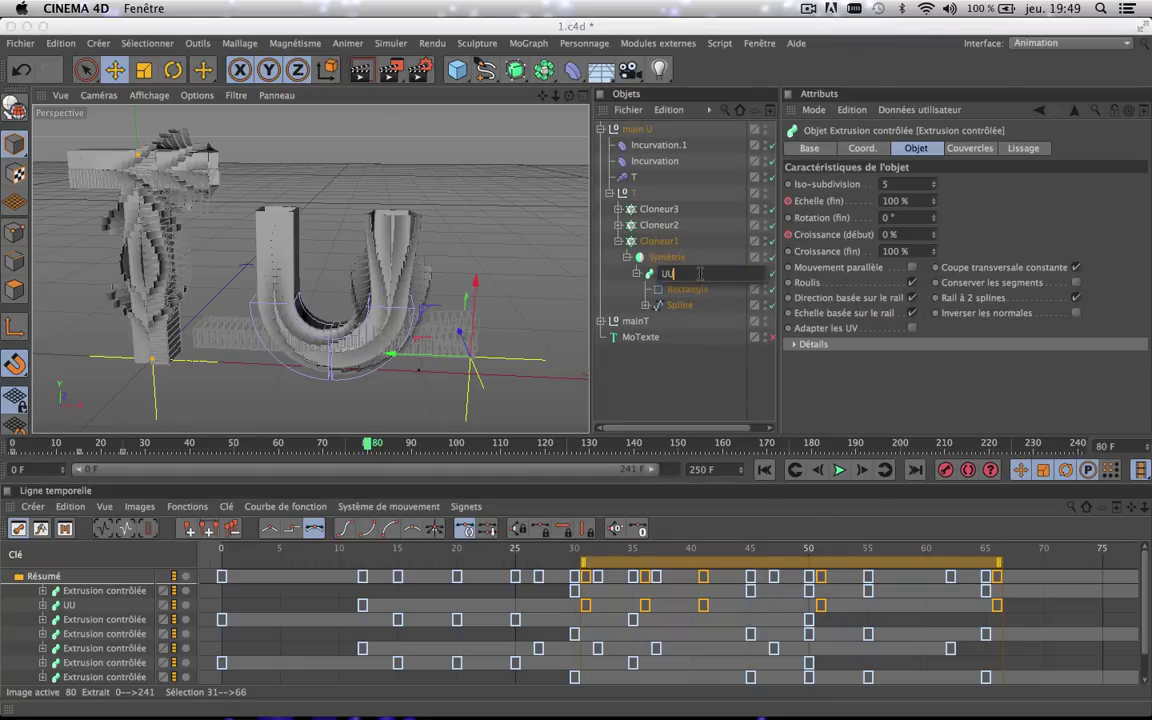
text(1)
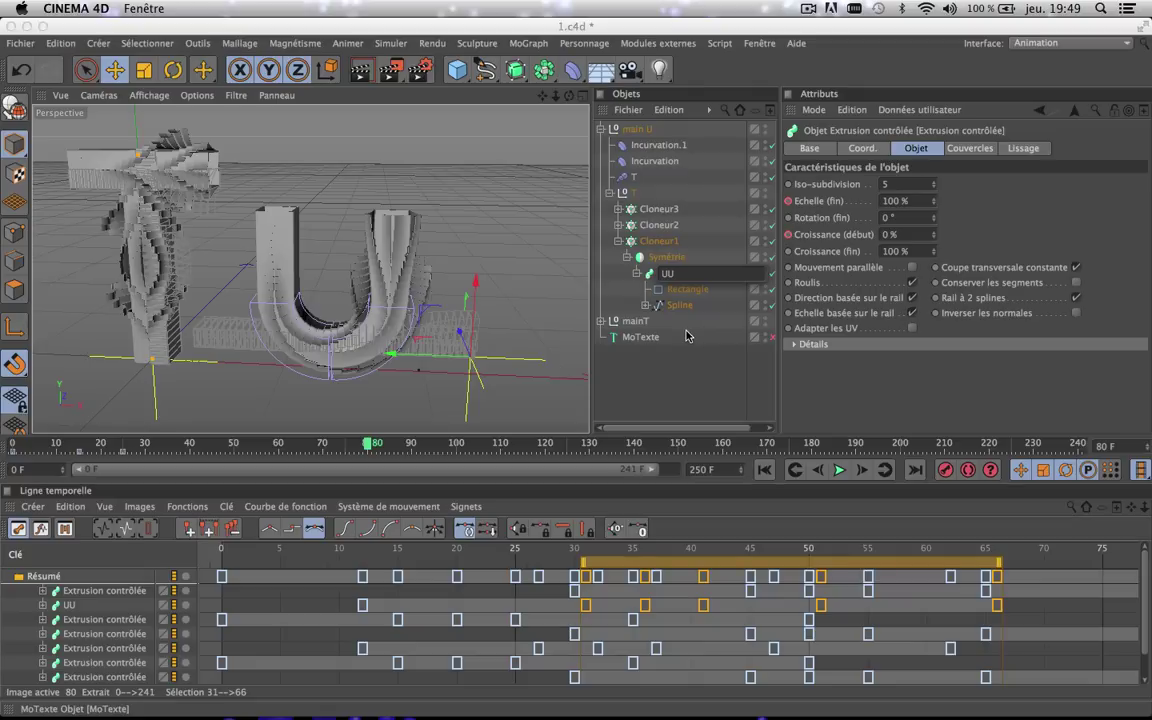
click(686, 393)
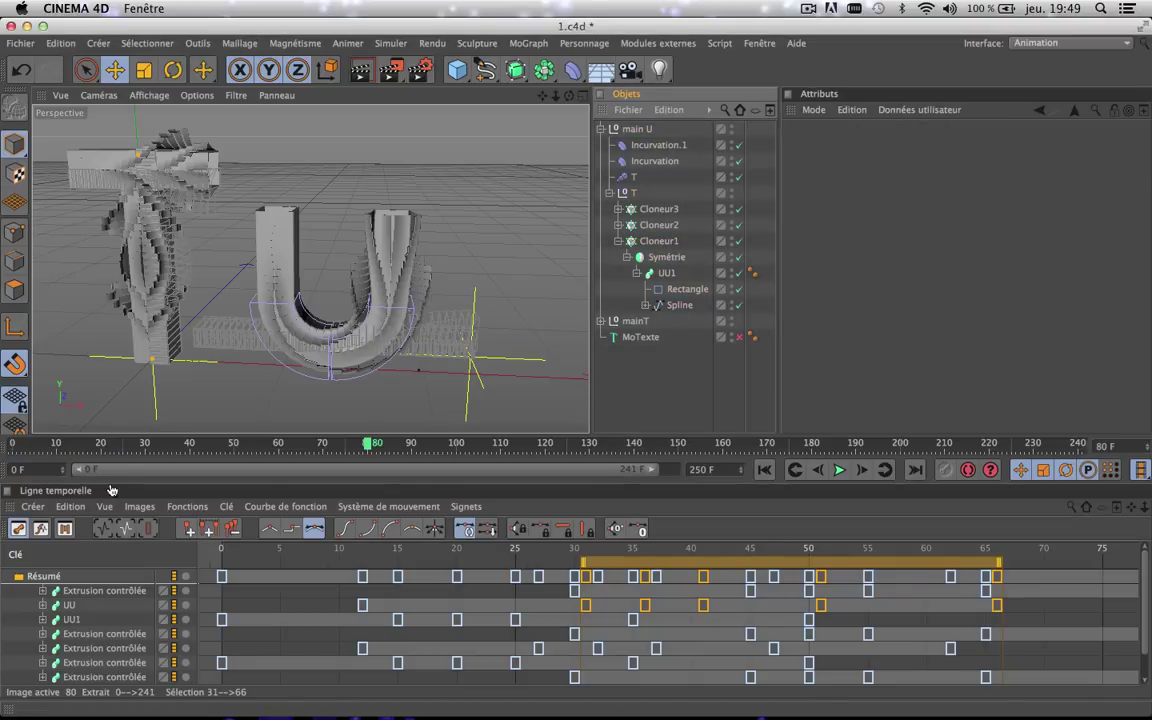
- Shift all UU1 keyframes except the one at frame 0 later, so that they span frames 22 to 57
click(70, 619)
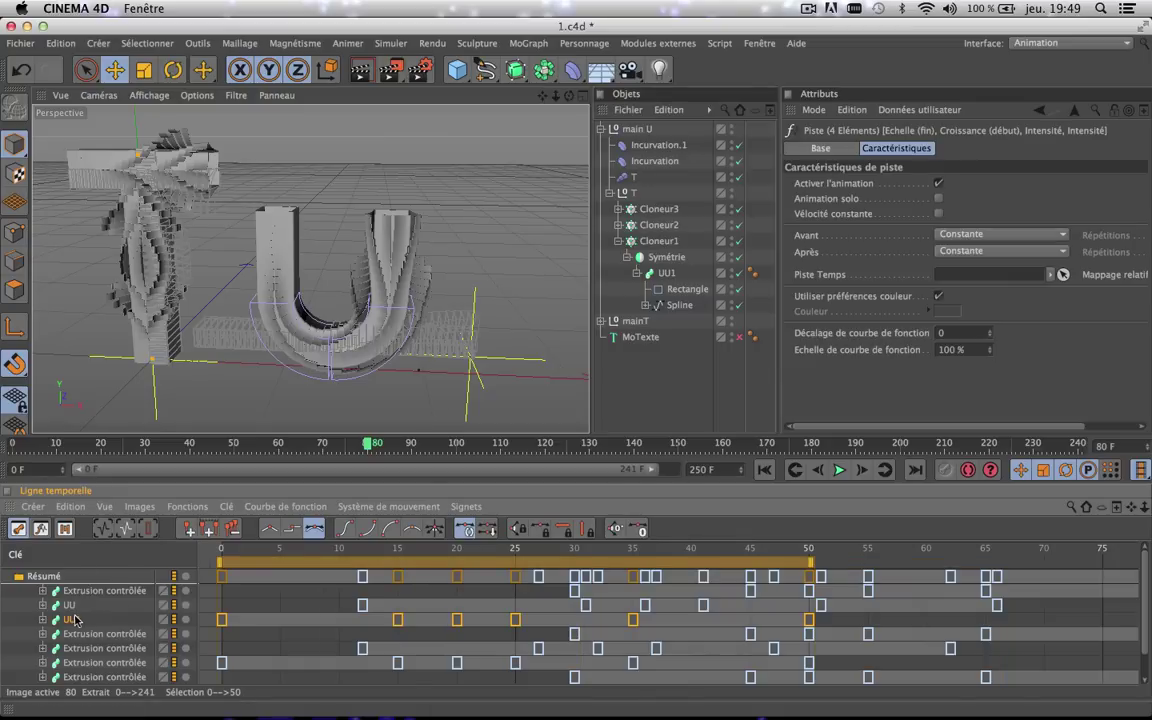
shift+click(225, 622)
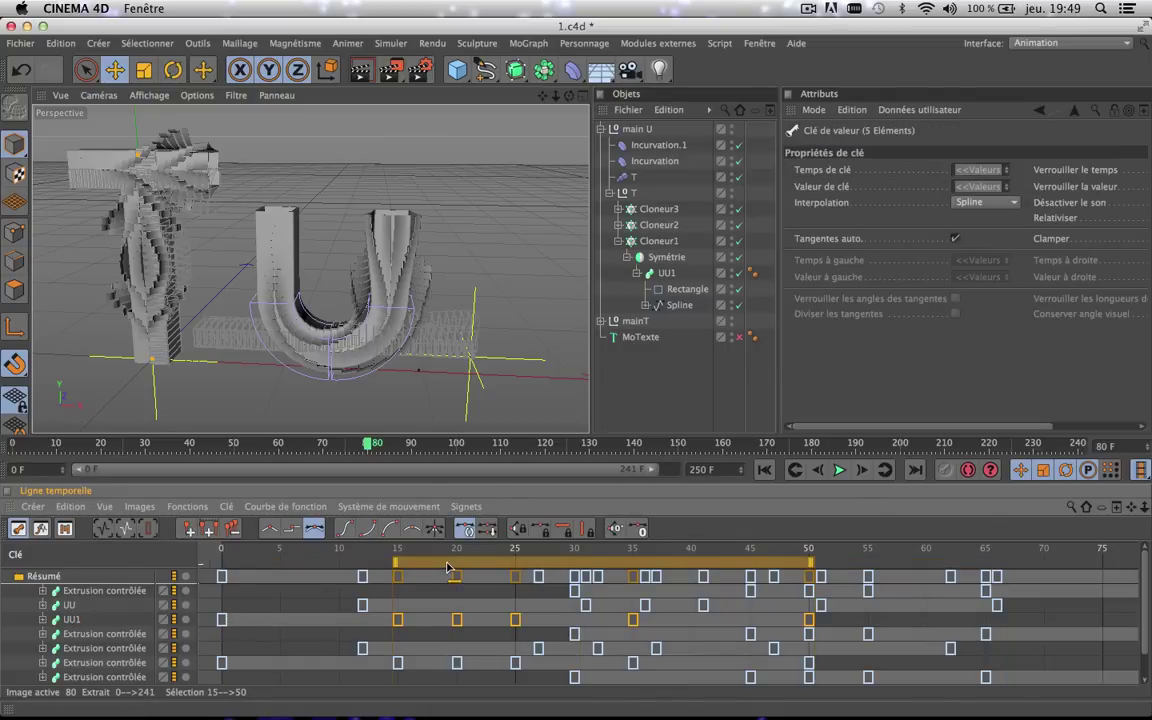
drag(450, 566, 500, 566)
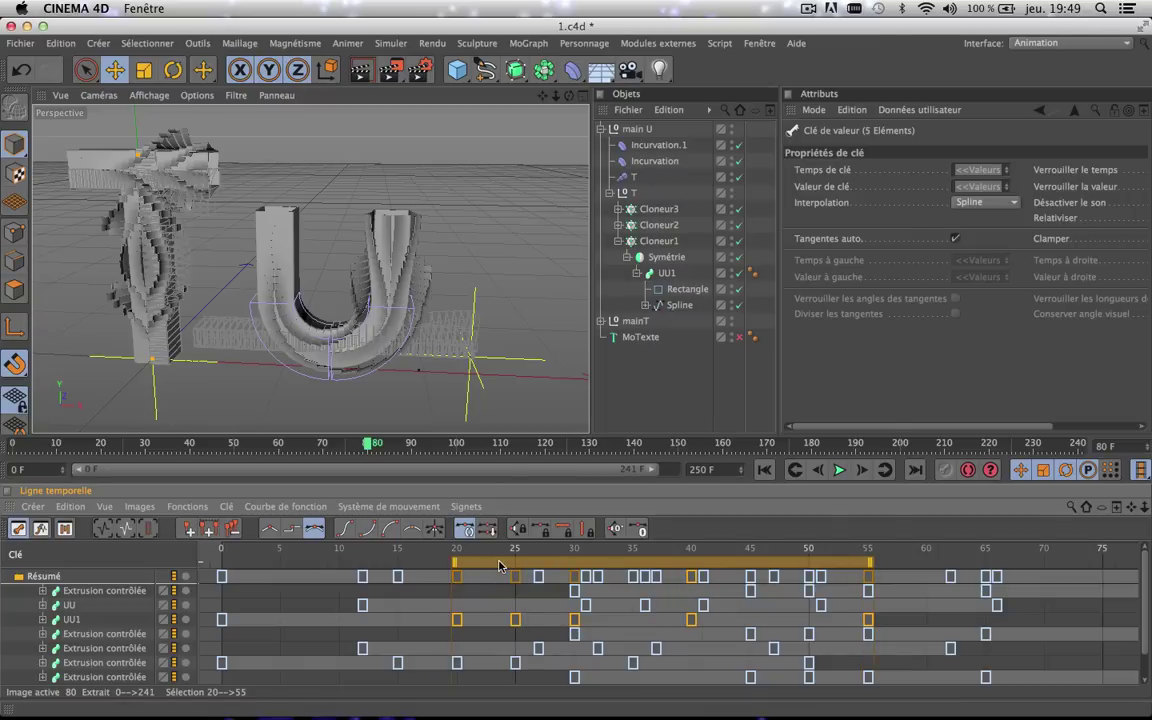
drag(500, 566, 523, 568)
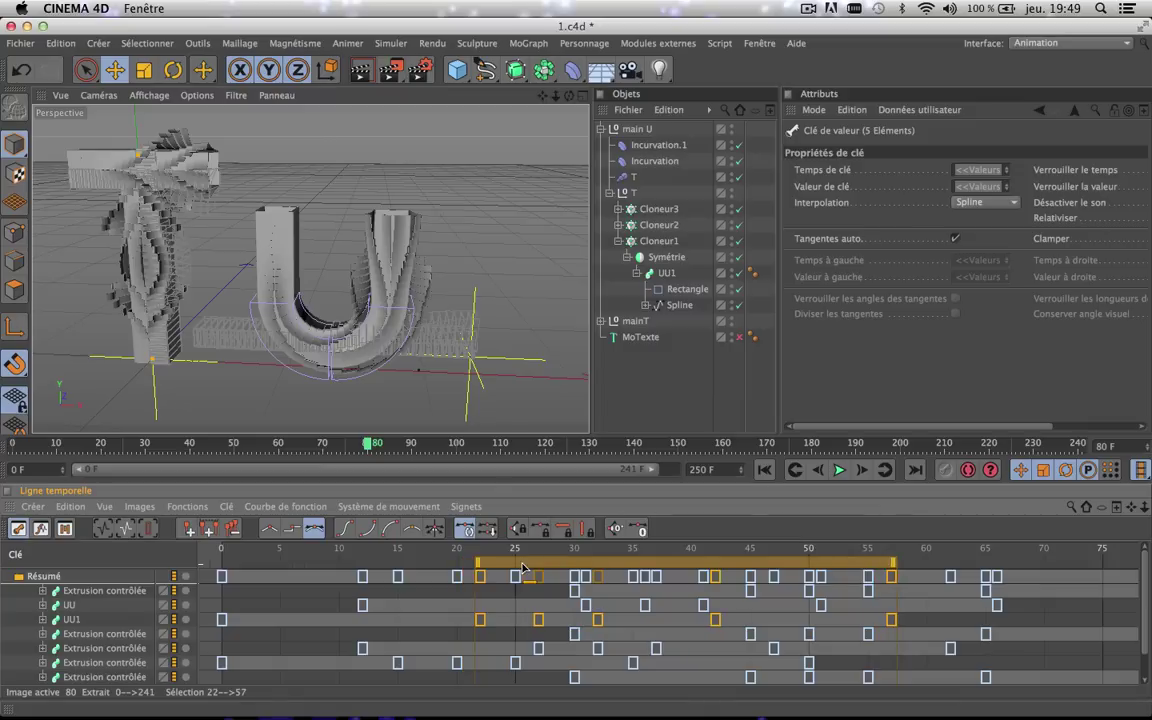
- Return to the Standard layout and check the retimed U animation around frames 81 to 94
click(1088, 43)
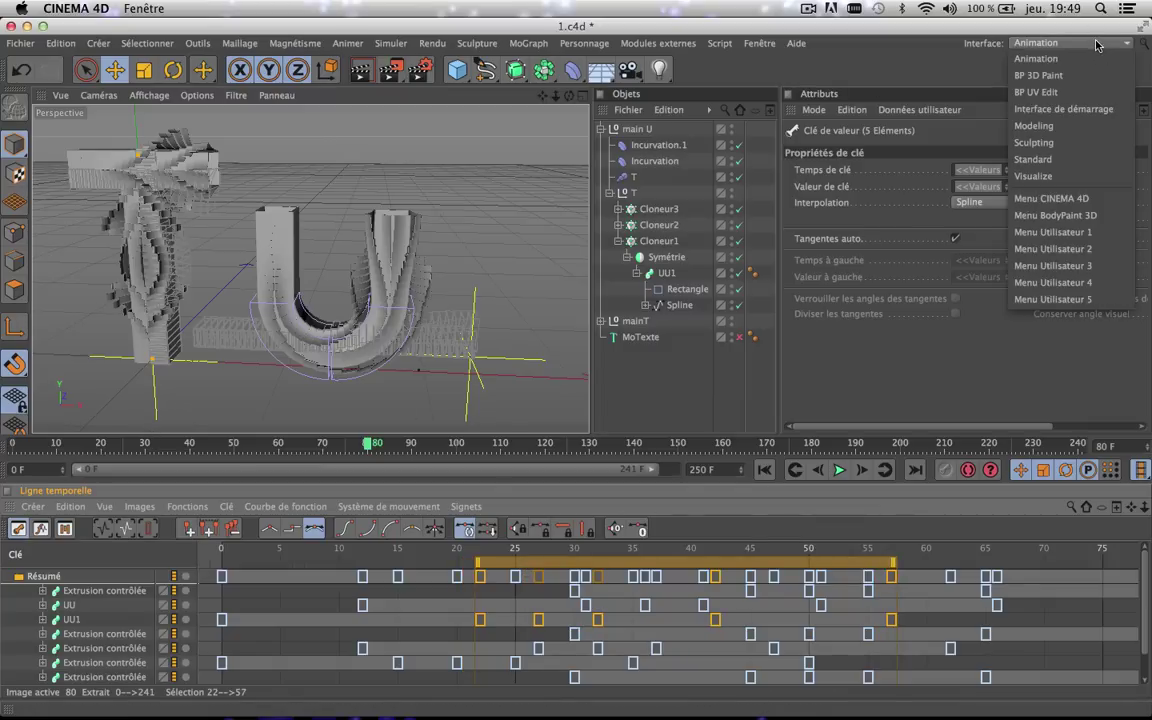
click(1058, 160)
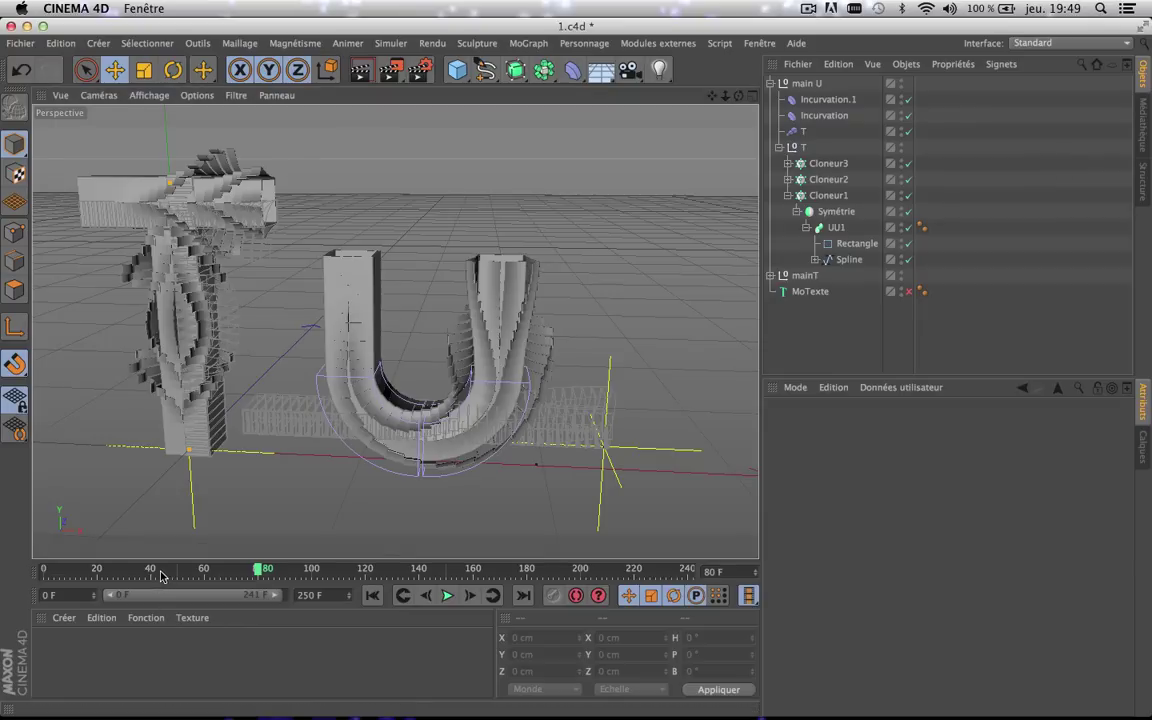
mouse_move(164, 575)
mouse_down()
mouse_move(36, 572)
mouse_move(296, 576)
mouse_up()
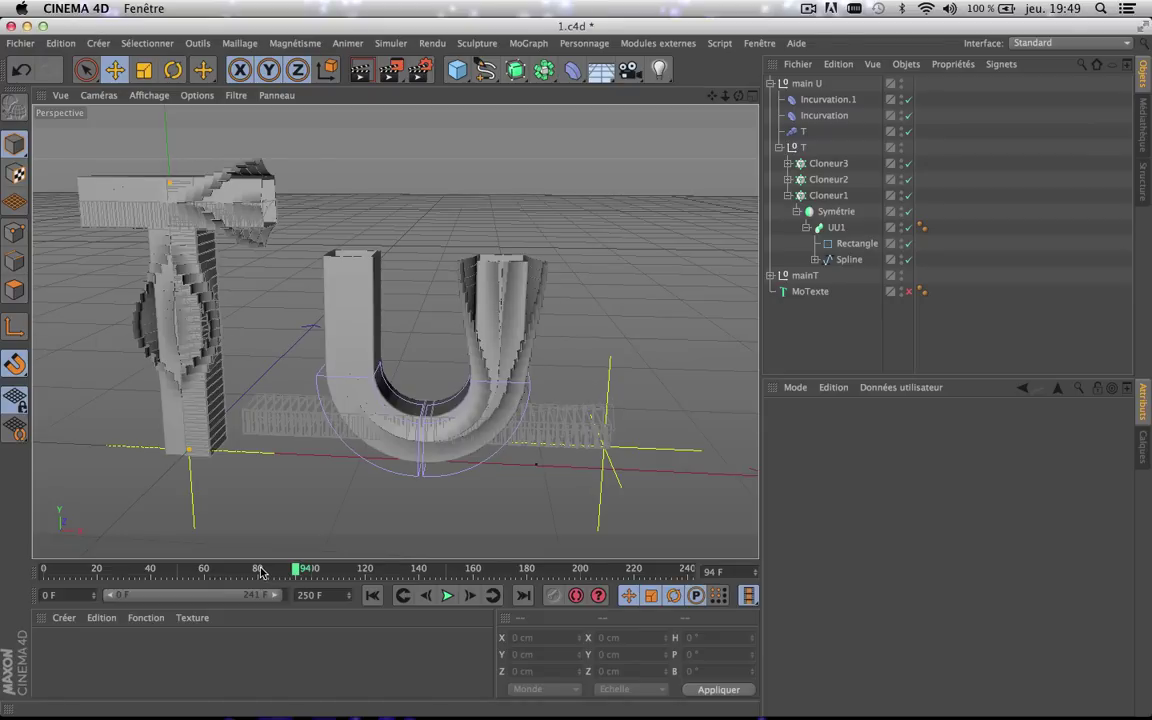
click(260, 571)
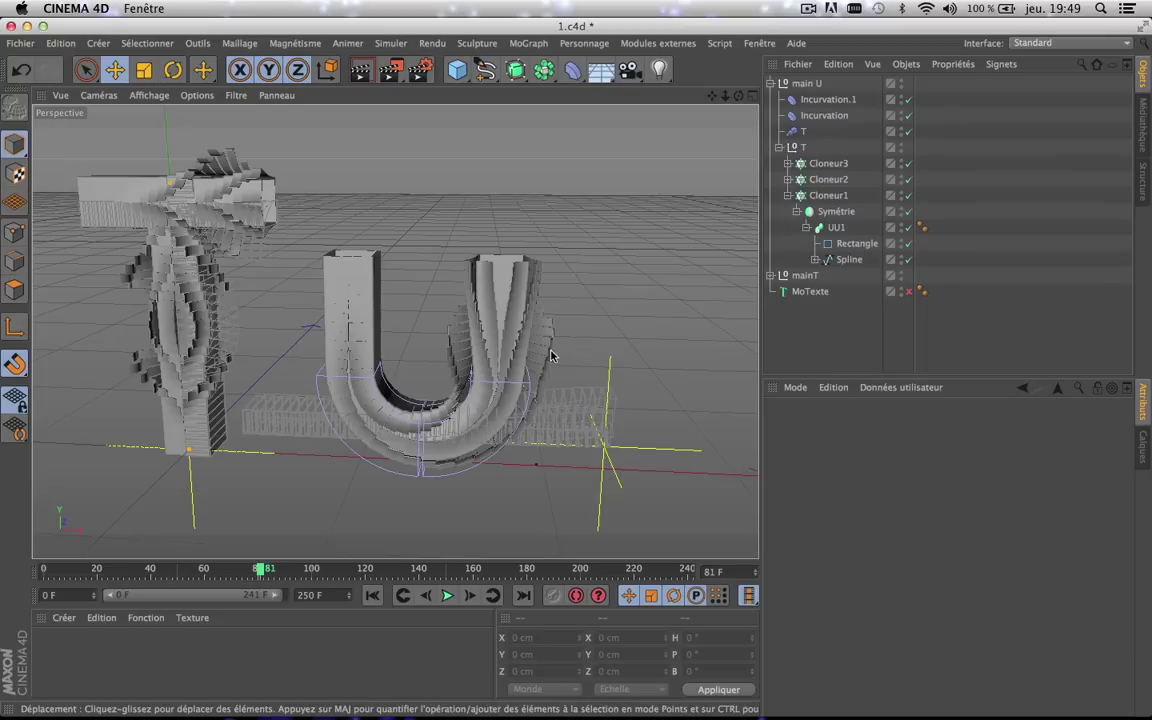
- Rename the Extrusion contrôlée object under Cloneur3 in main U as UU3
click(787, 164)
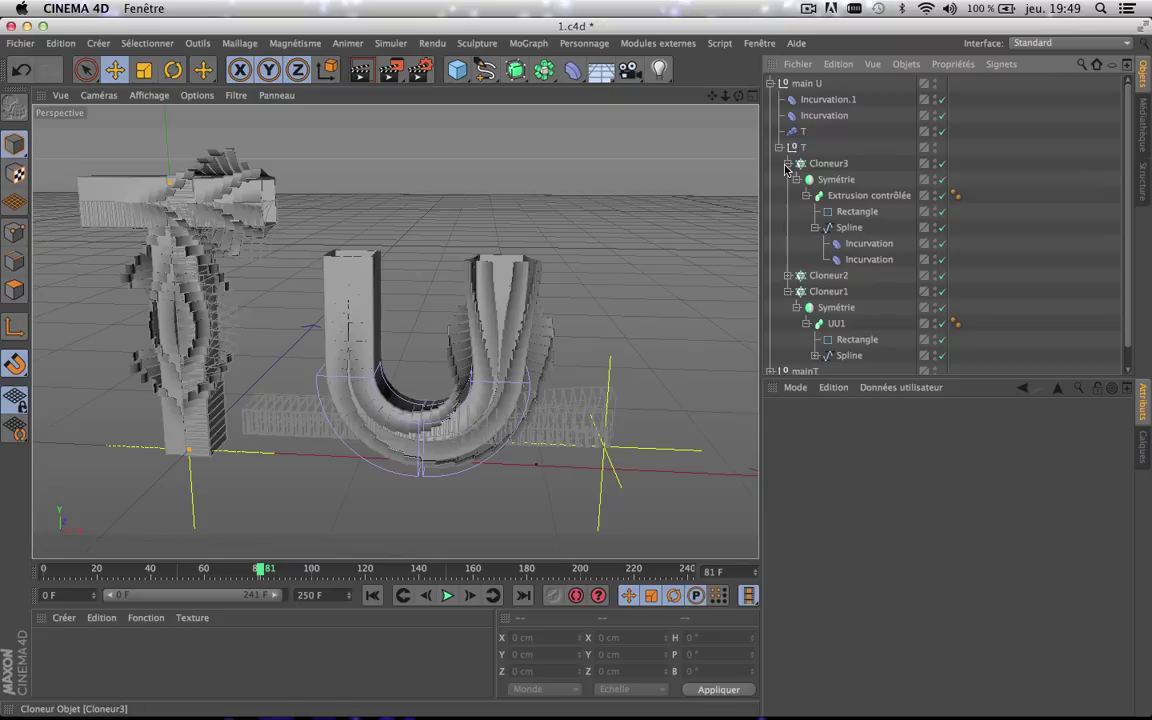
click(860, 195)
double_click(862, 196)
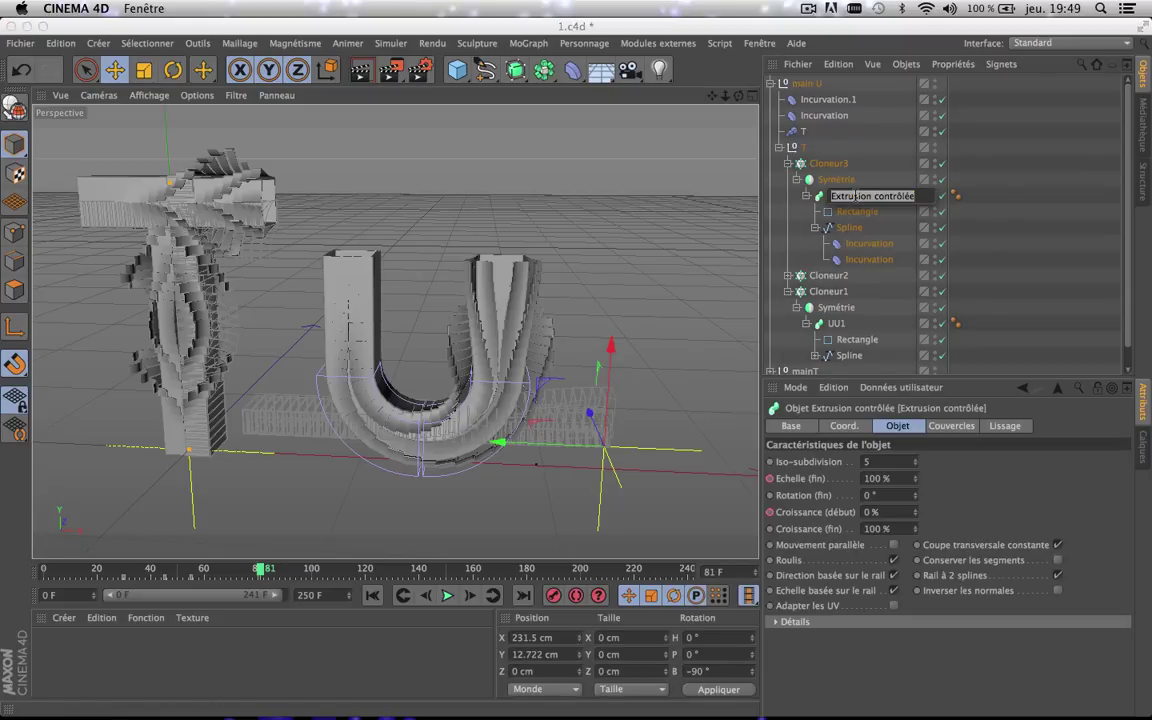
text(UU3)
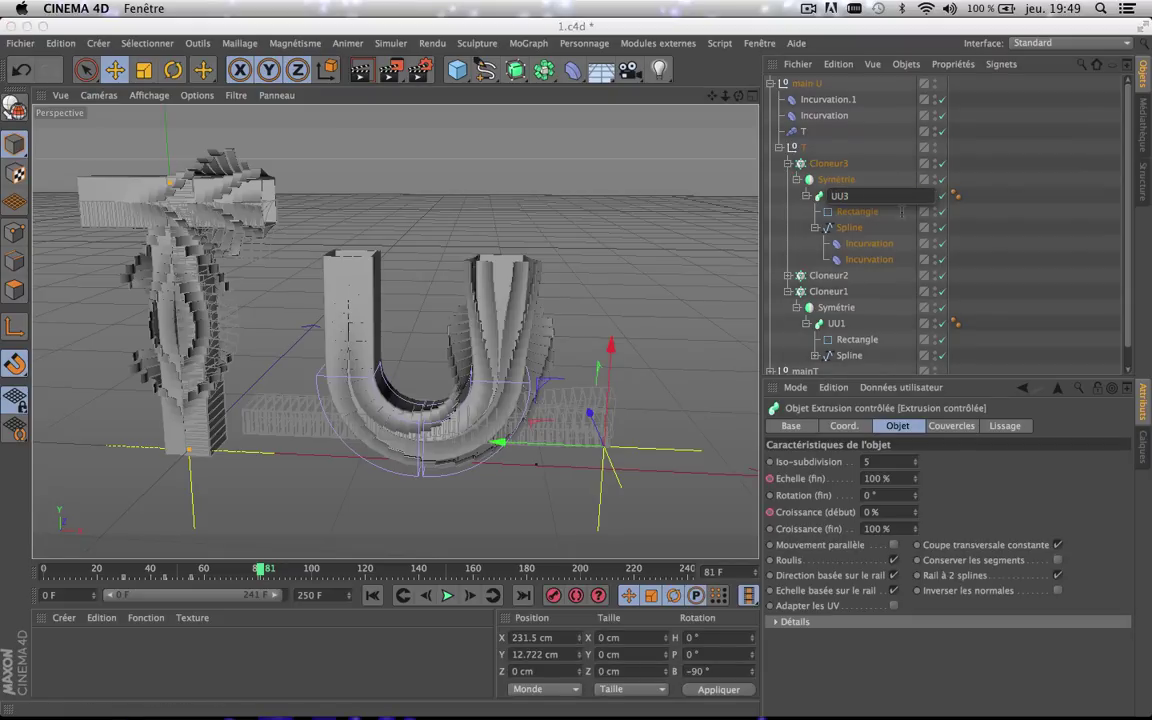
click(1101, 249)
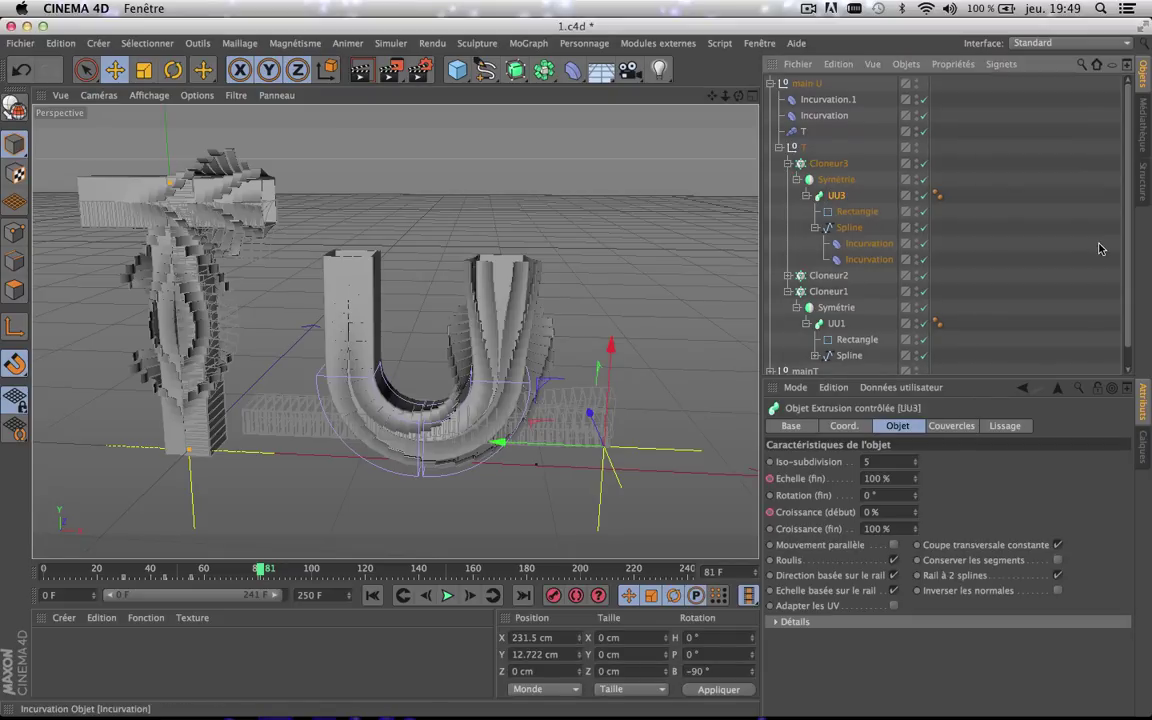
- In the Animation layout, shift all UU3 keyframes except the one at frame 30 earlier, so that they span frames 41 to 76
click(1094, 43)
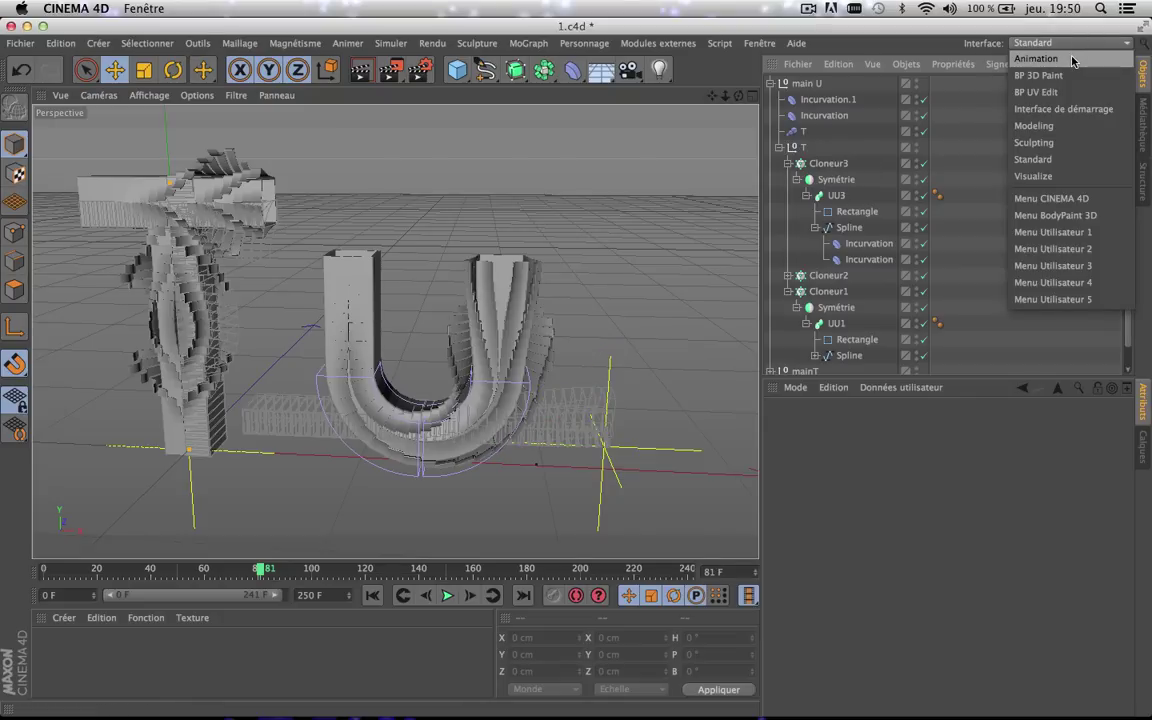
click(1036, 59)
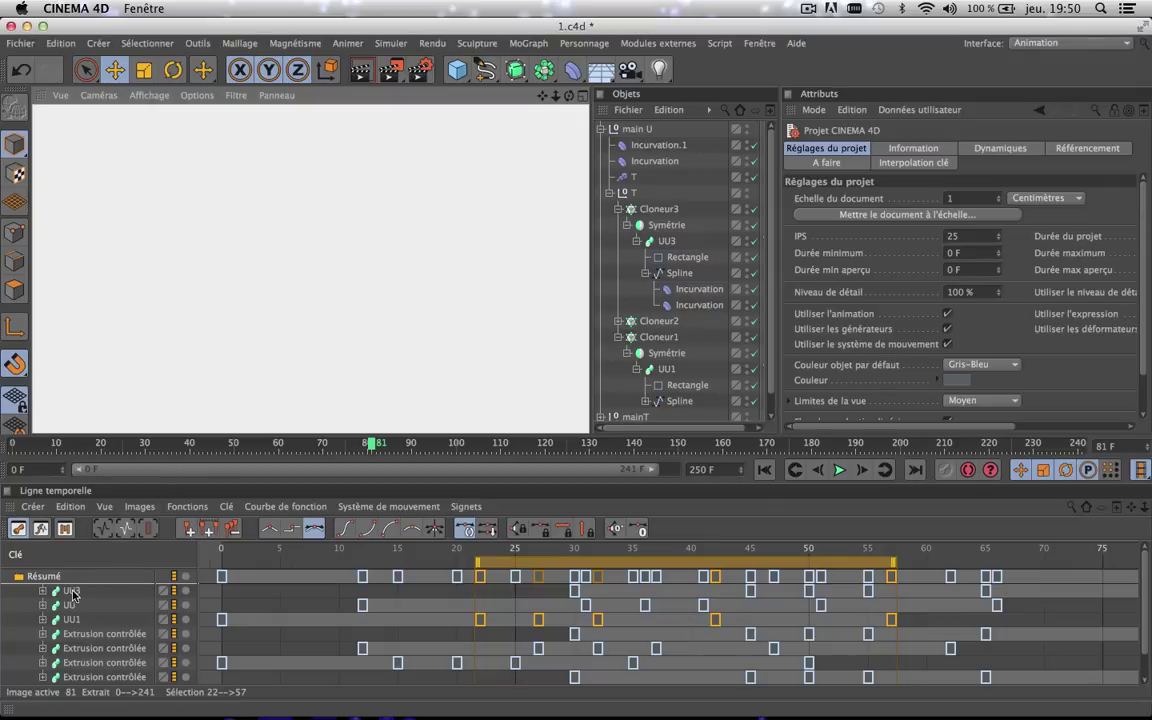
click(71, 592)
click(576, 591)
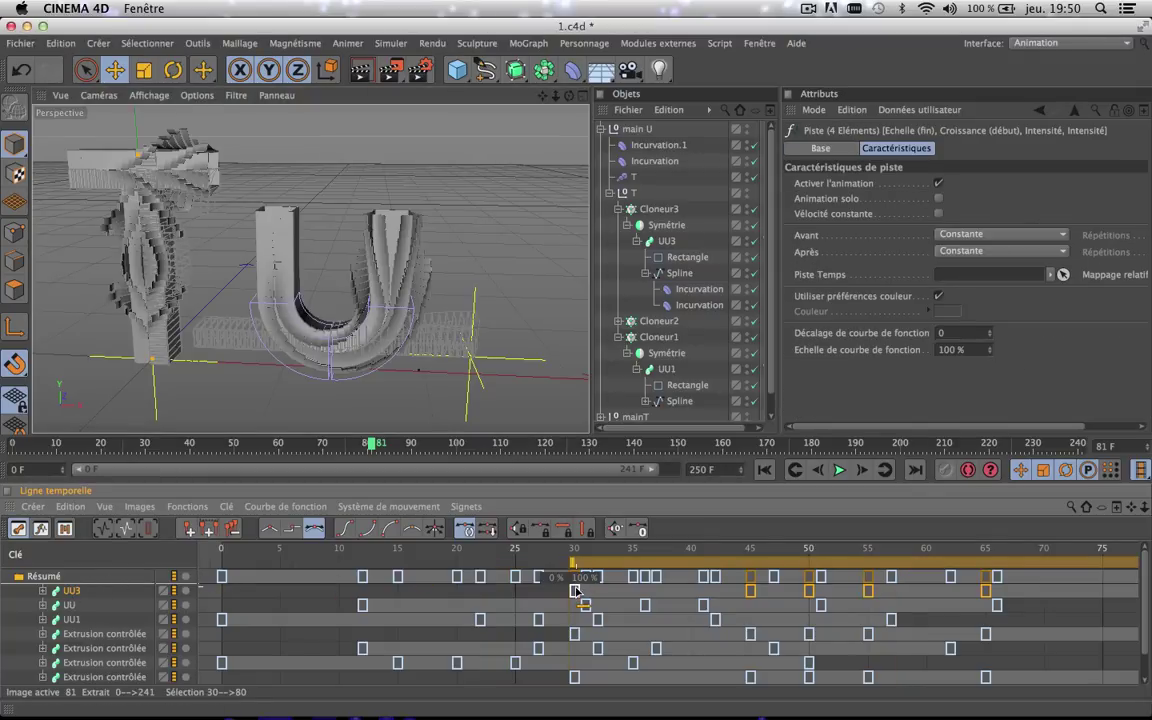
shift+click(576, 591)
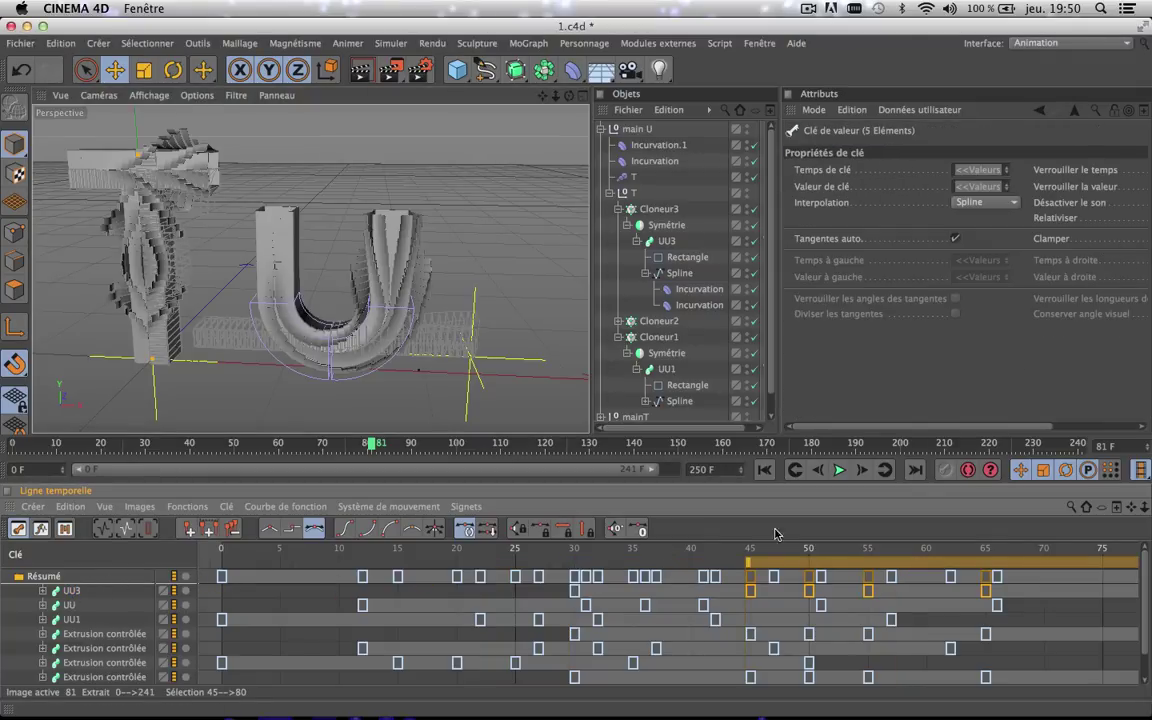
drag(779, 566, 745, 571)
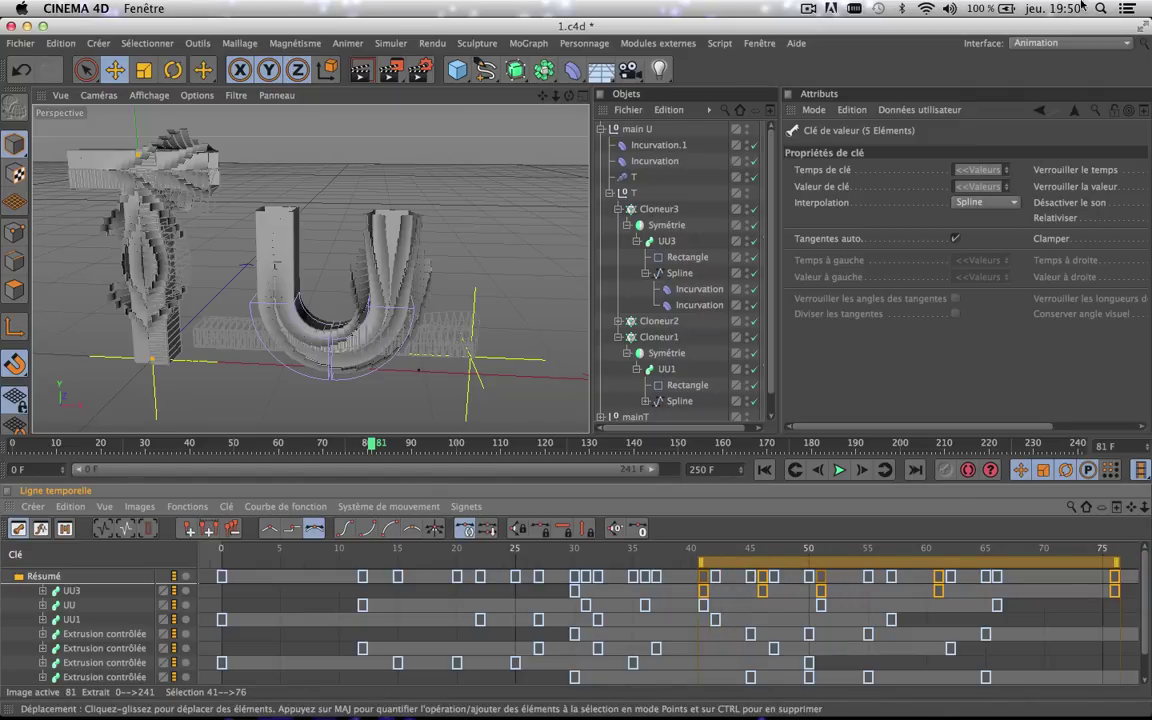
- Return to the Standard layout and check the retimed UU3 extrusion on the U around frames 85 to 94
click(1061, 48)
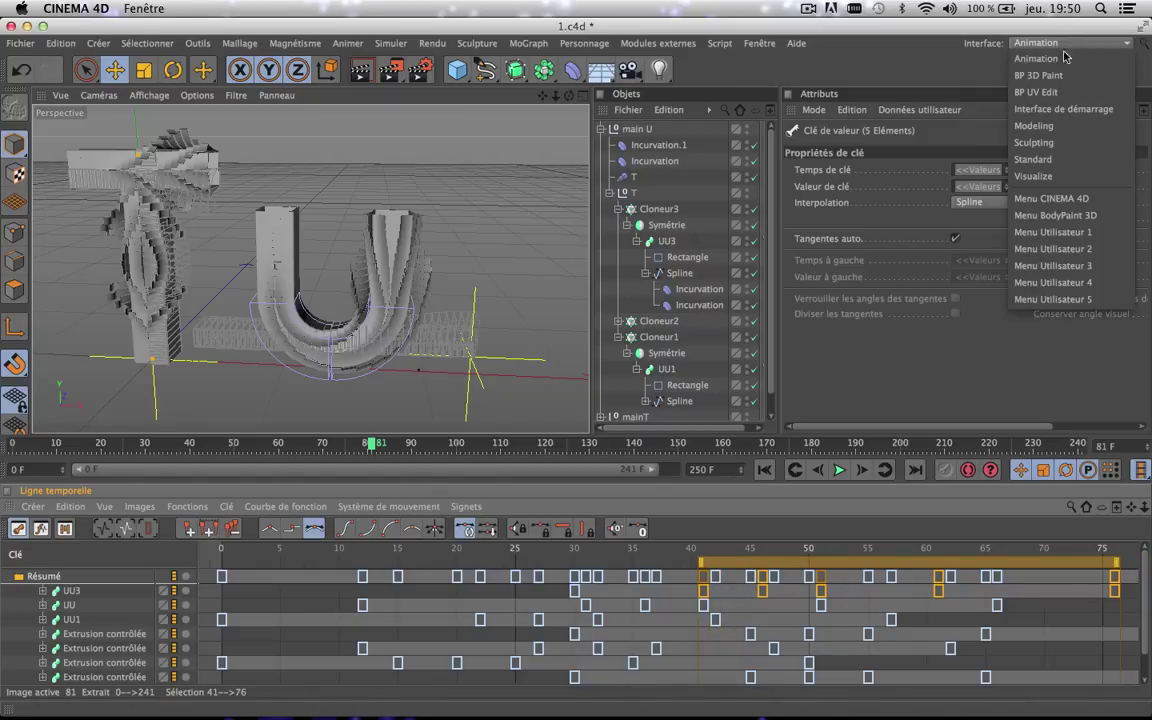
click(1033, 157)
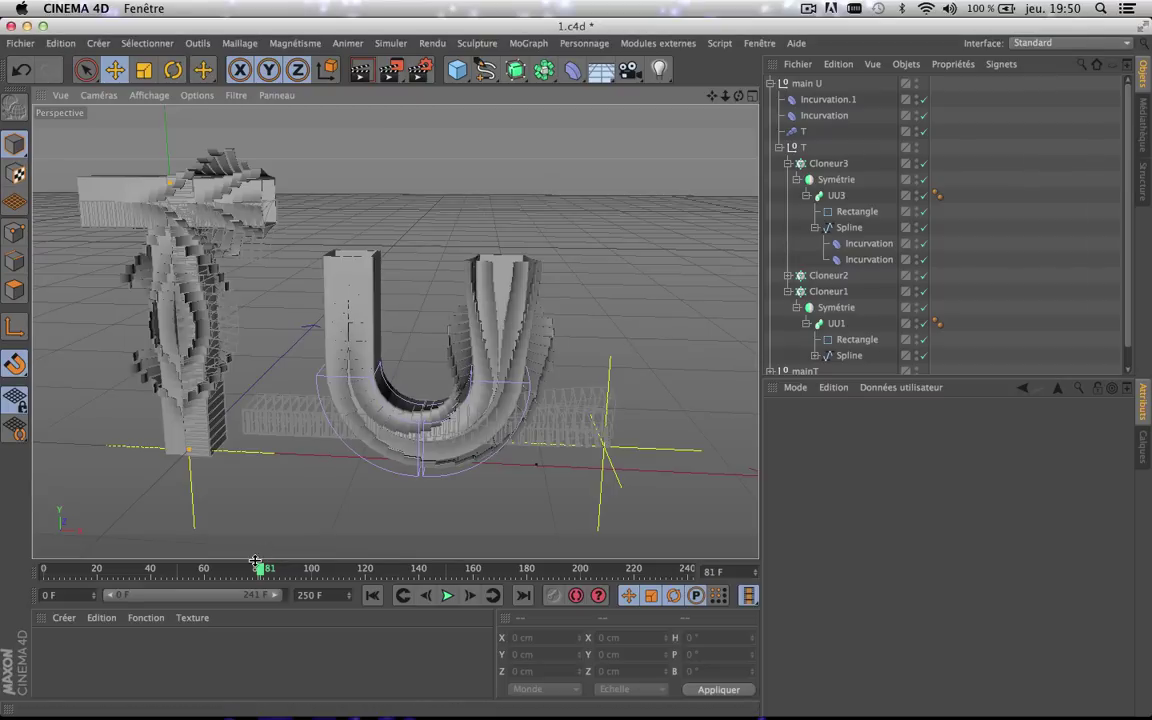
mouse_move(249, 571)
mouse_down()
mouse_move(10, 571)
mouse_move(297, 570)
mouse_up()
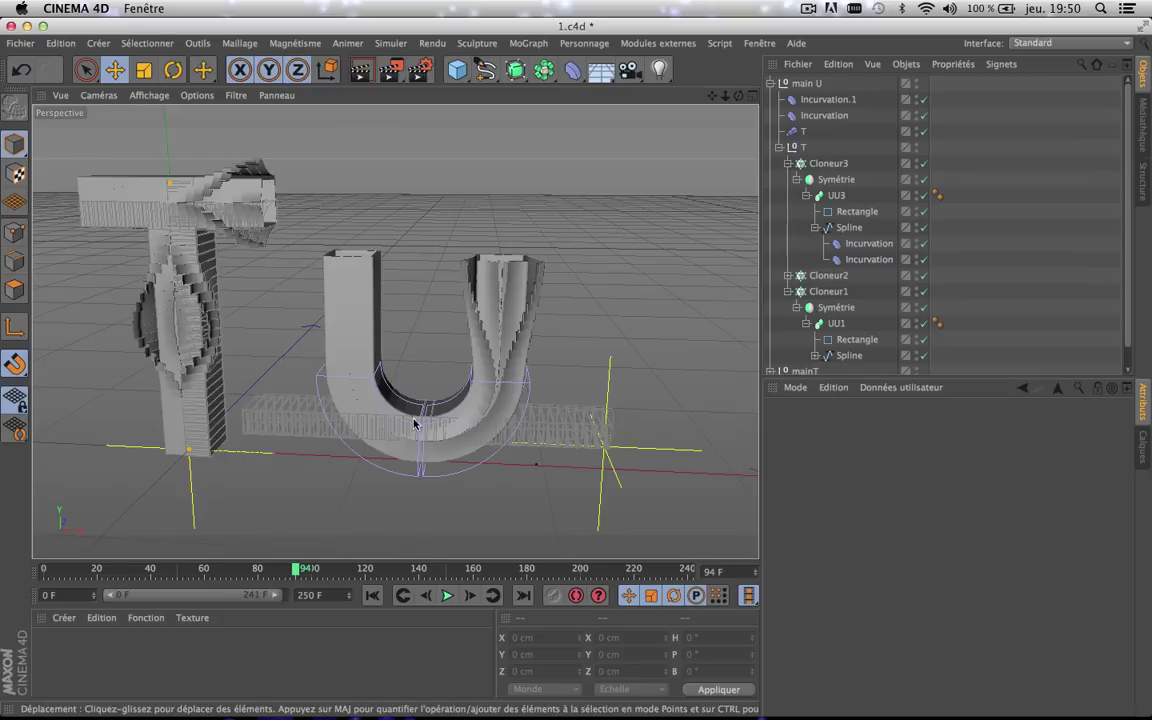
click(272, 570)
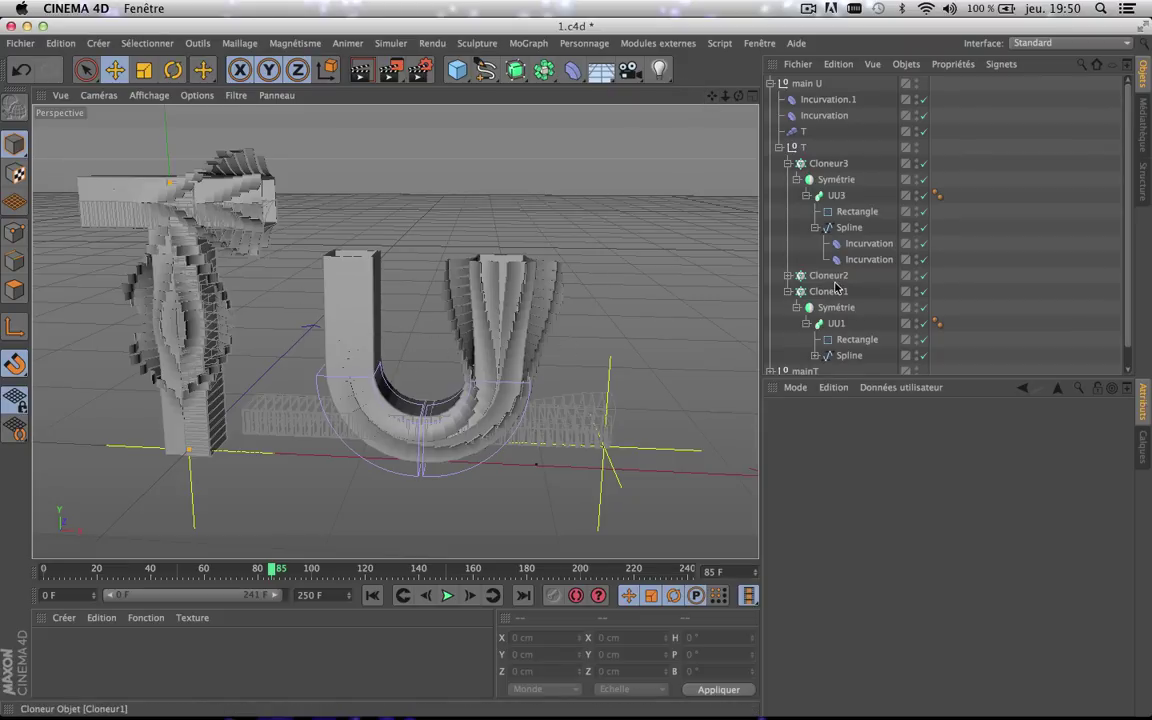
- Try reversing the Spline curve of the Etape effector T in main U to rise from 0 to 1, and restore its descending shape
click(779, 147)
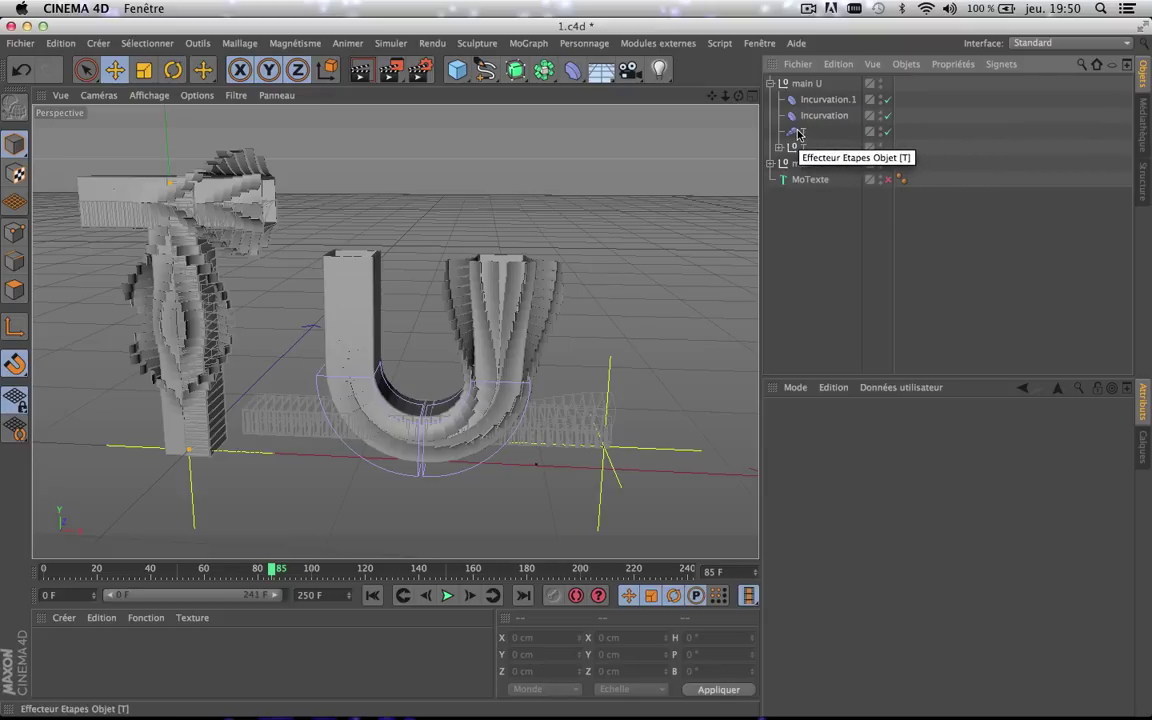
click(799, 133)
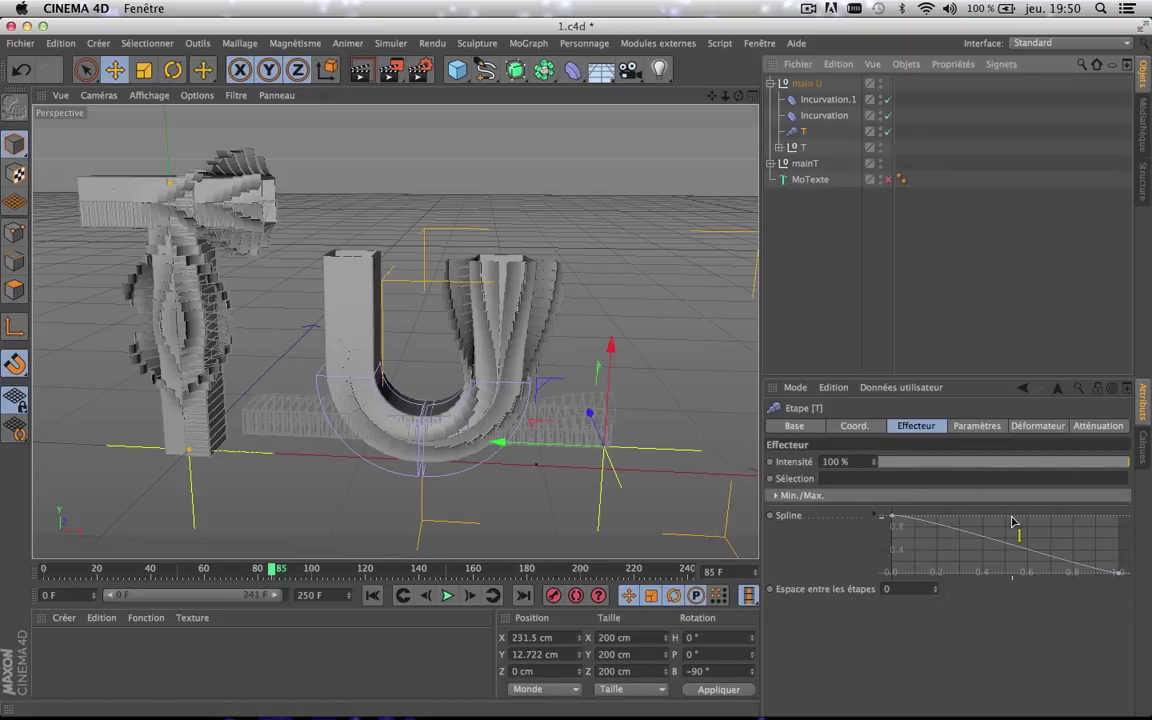
drag(895, 515, 906, 608)
drag(1121, 573, 1120, 492)
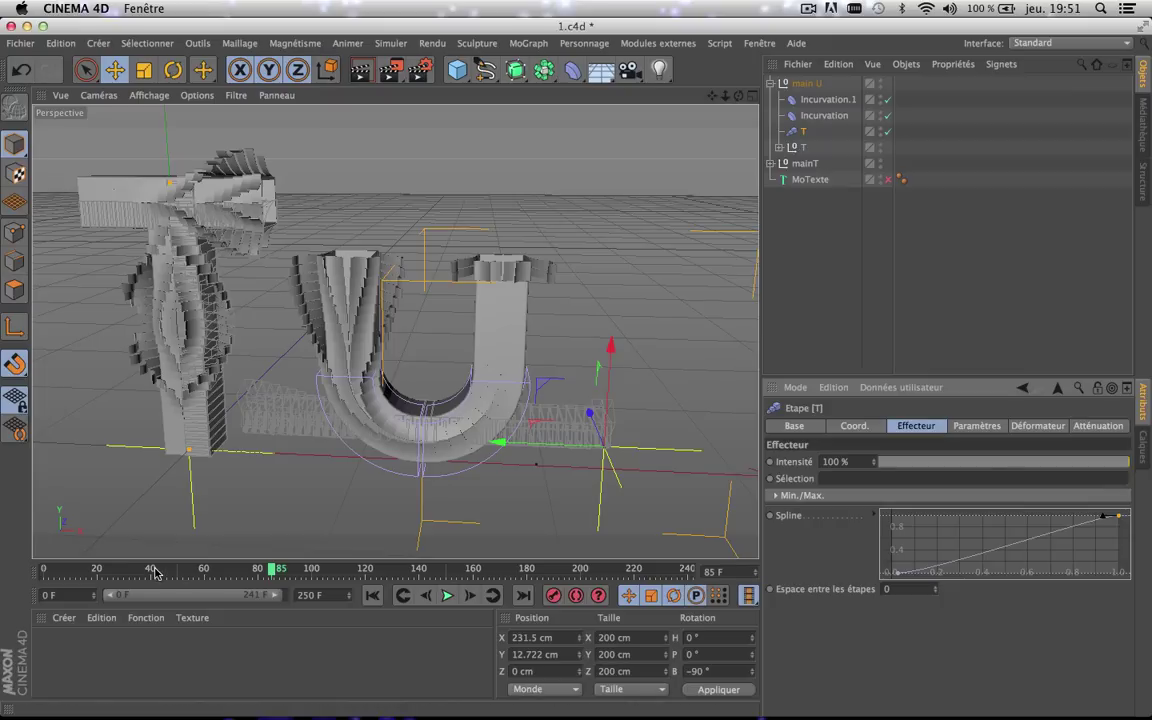
drag(898, 573, 888, 490)
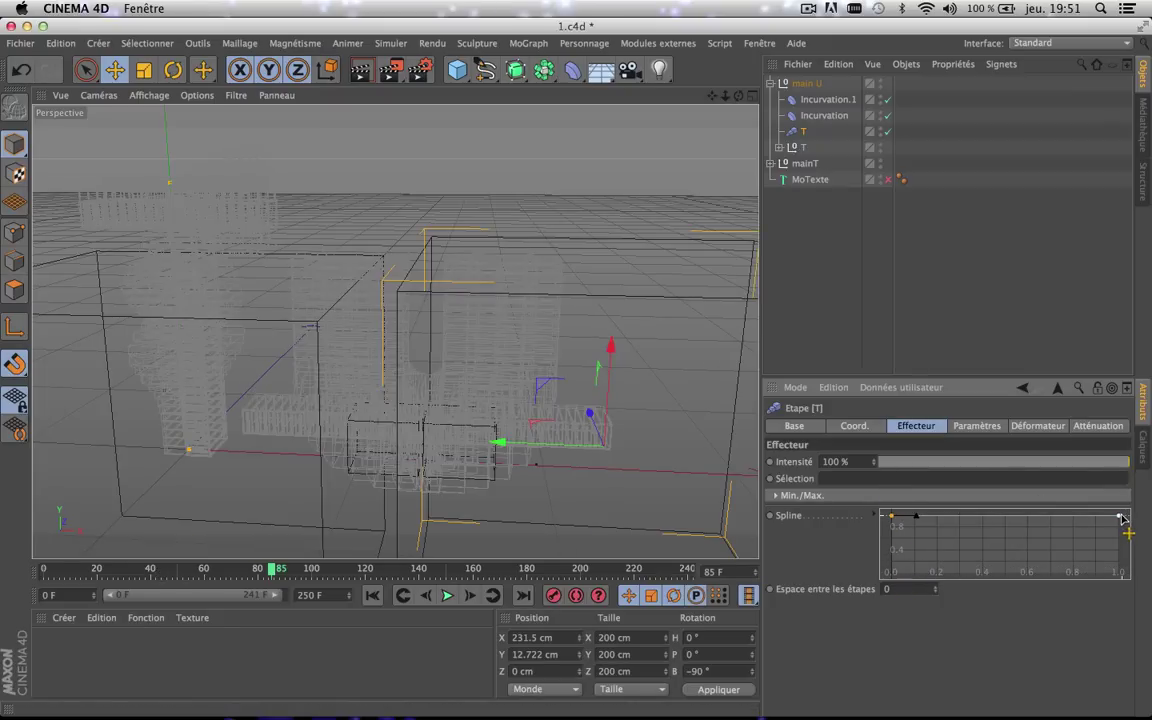
drag(1120, 516, 1138, 587)
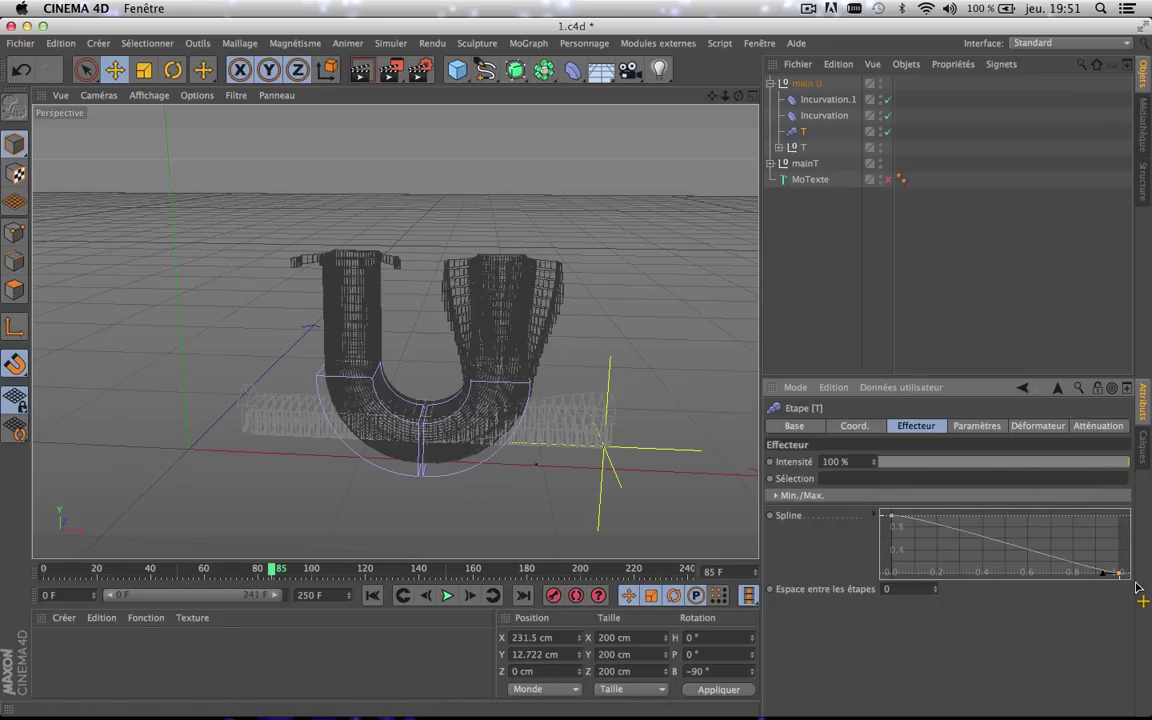
- Check the T and U animation at frames 70, 53 and 71
click(231, 575)
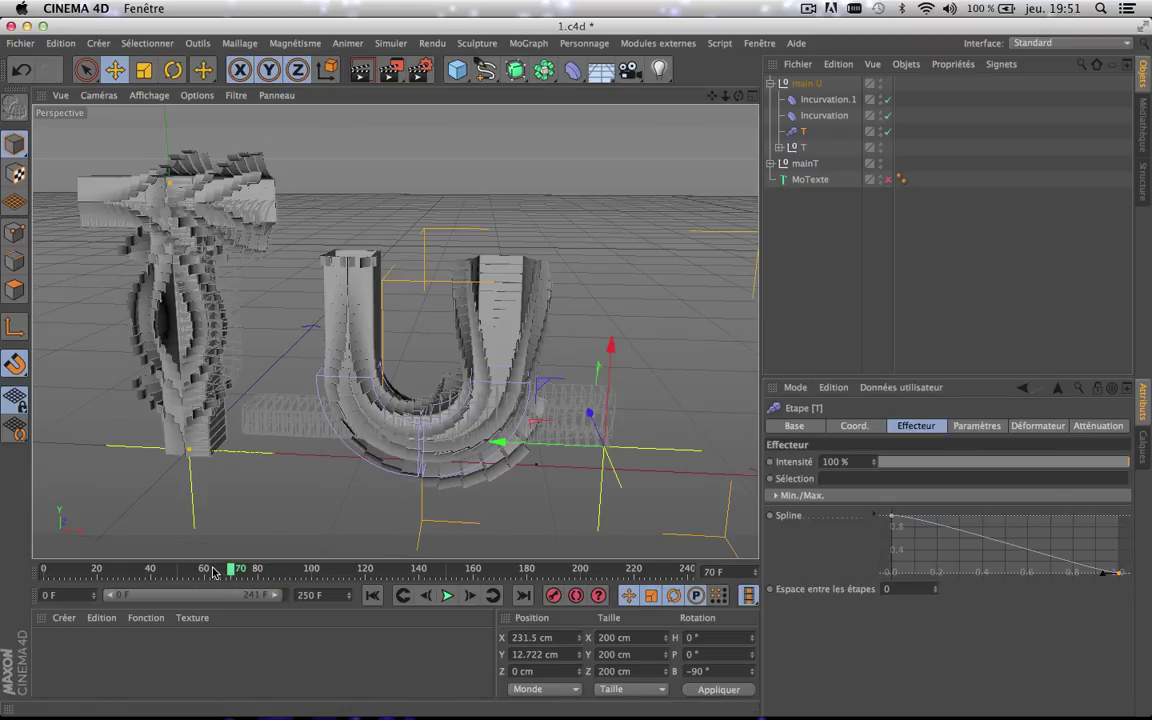
click(186, 571)
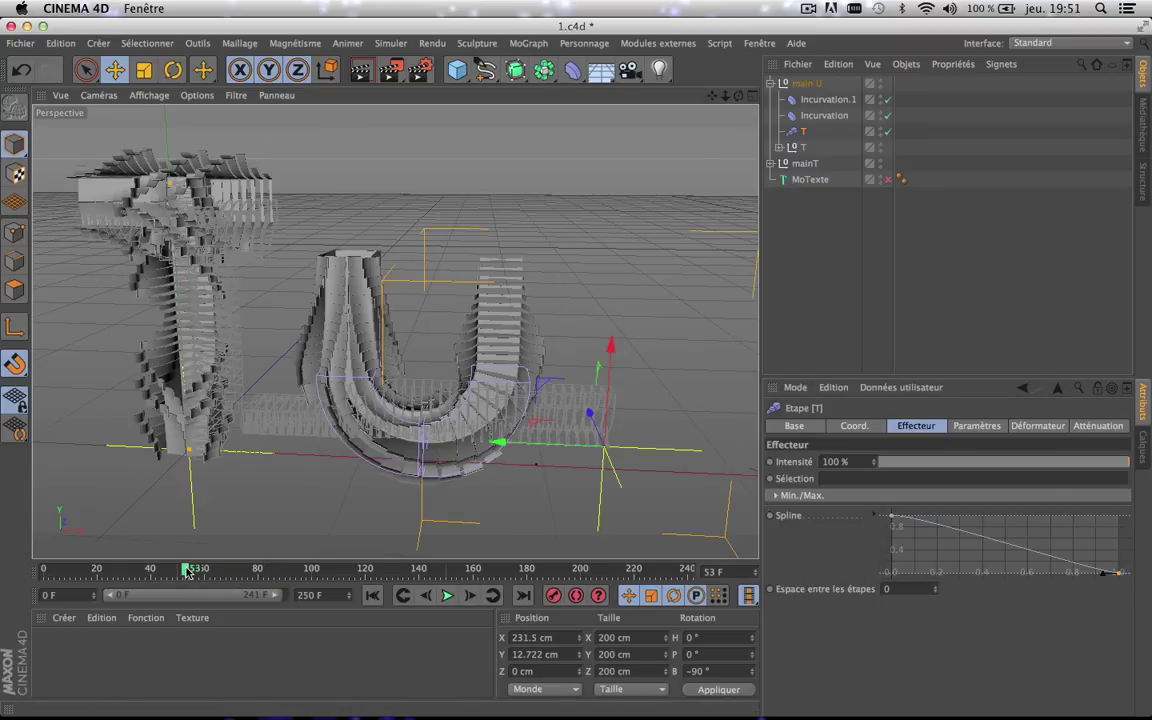
click(234, 568)
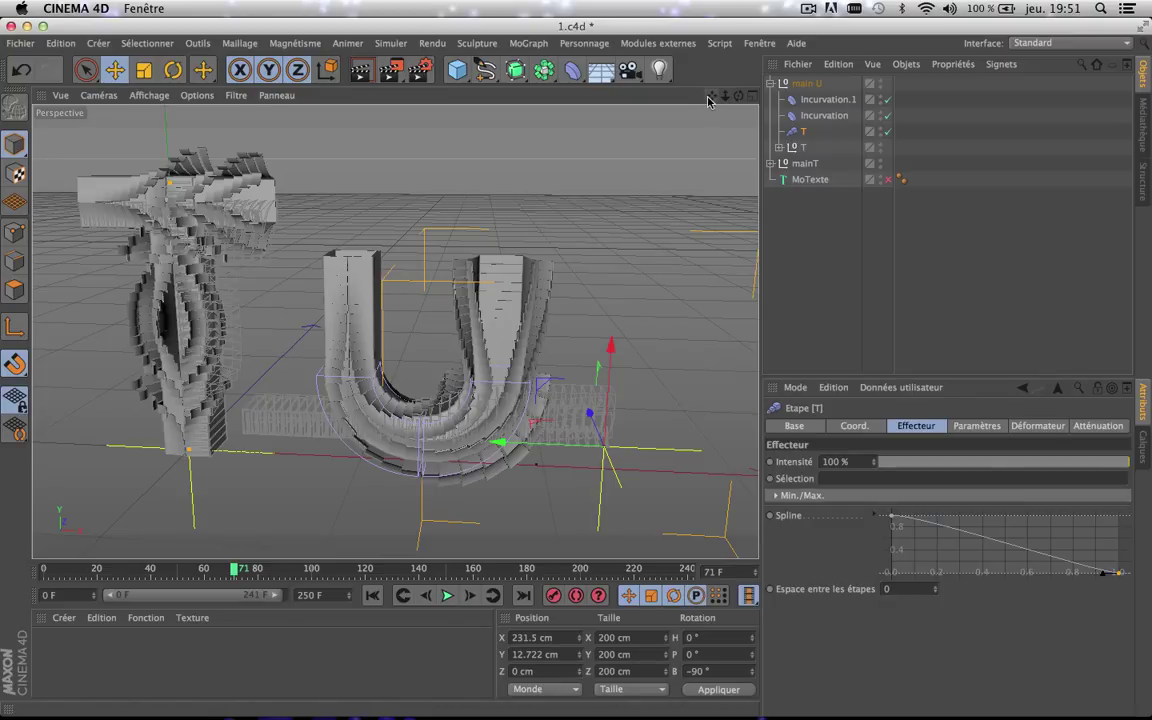
- Examine the overlapping extruded segments along the U's lower bend up close at frame 71
drag(711, 96, 717, 94)
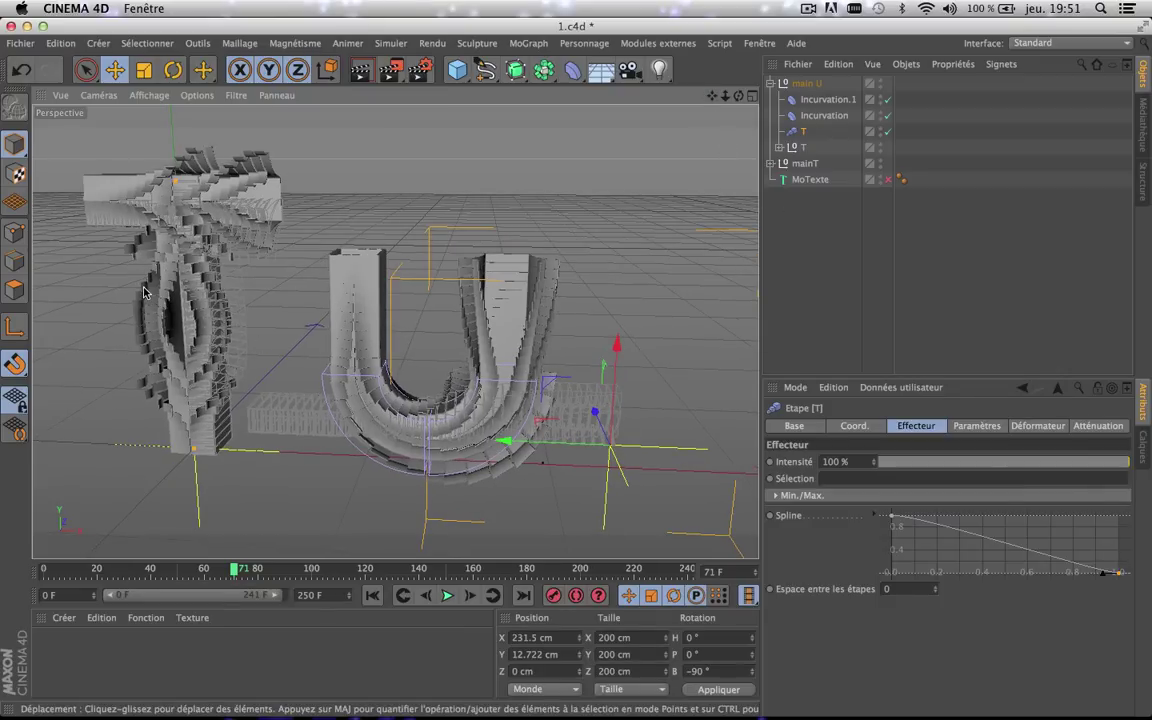
scroll(144, 289, up, 3)
scroll(144, 289, down, 2)
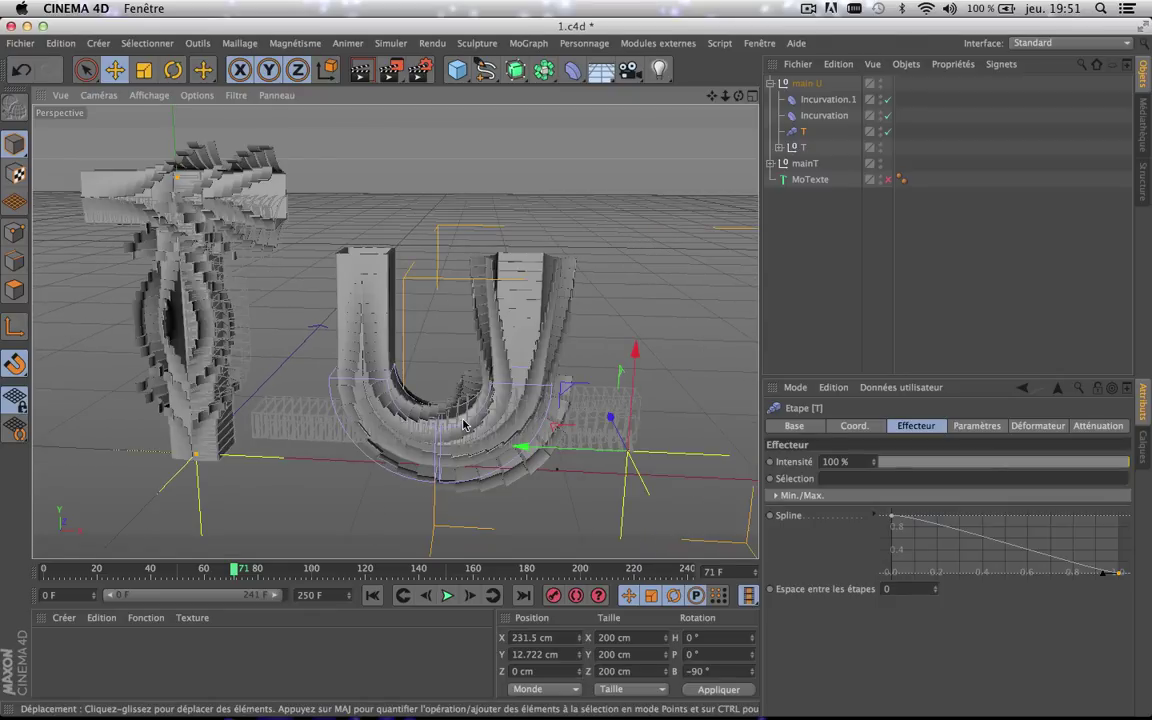
scroll(463, 424, up, 5)
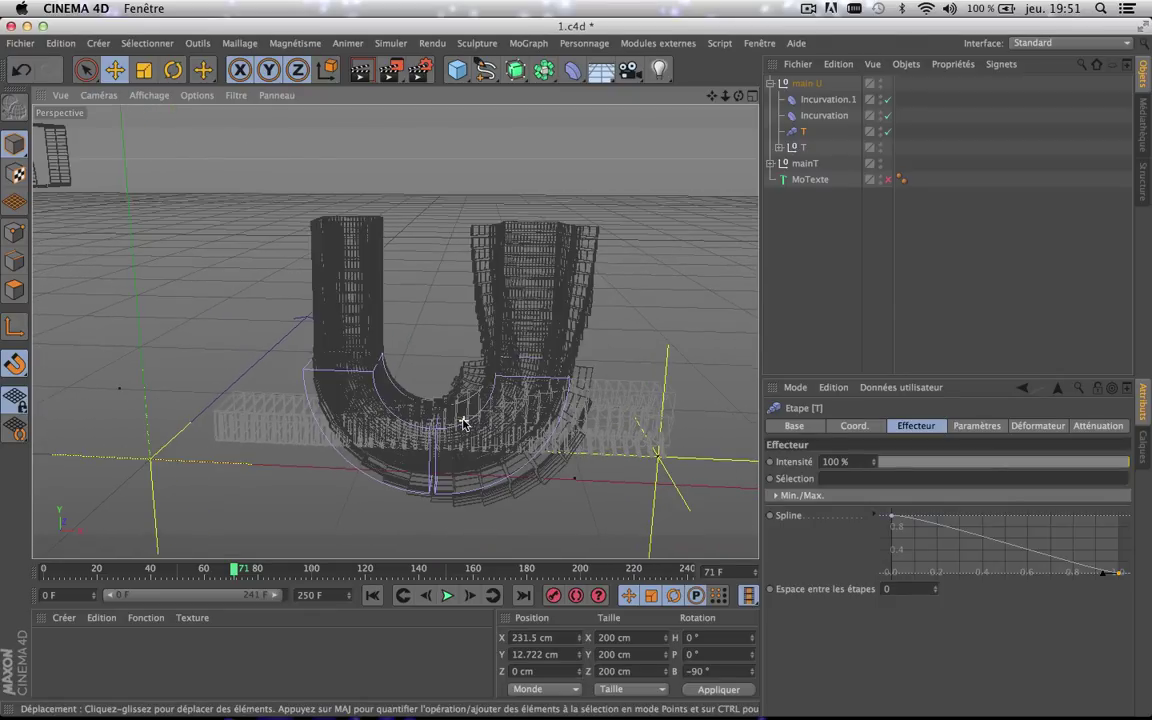
scroll(463, 424, up, 6)
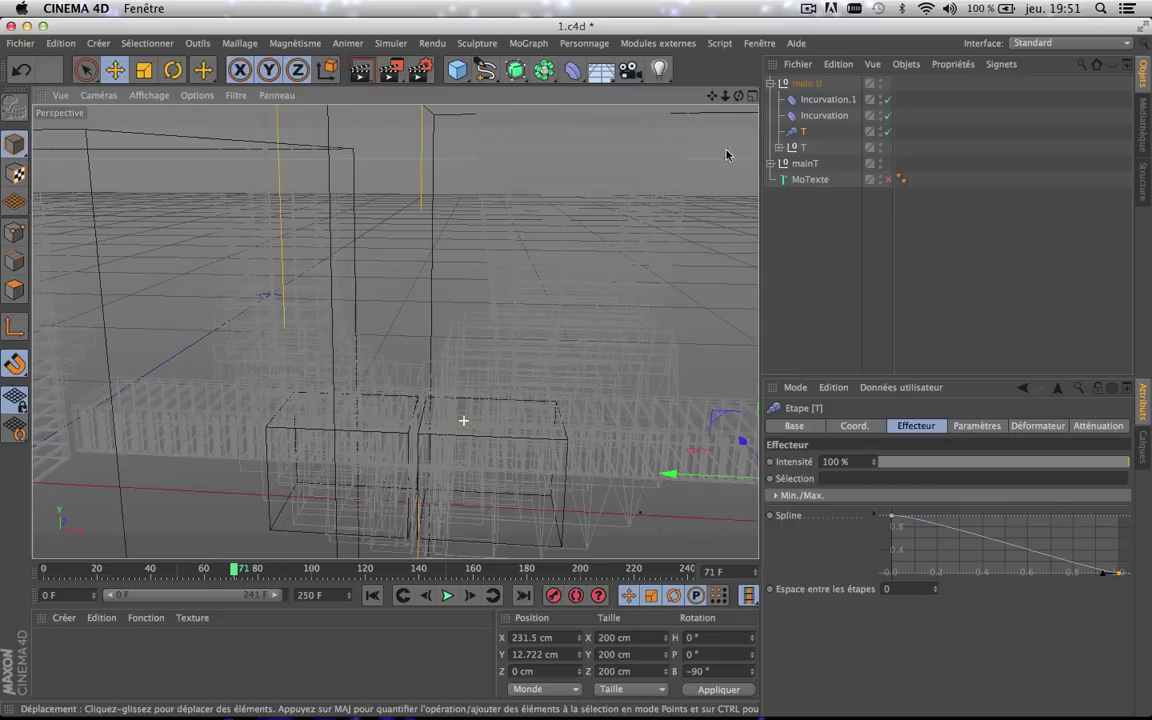
drag(712, 96, 700, 48)
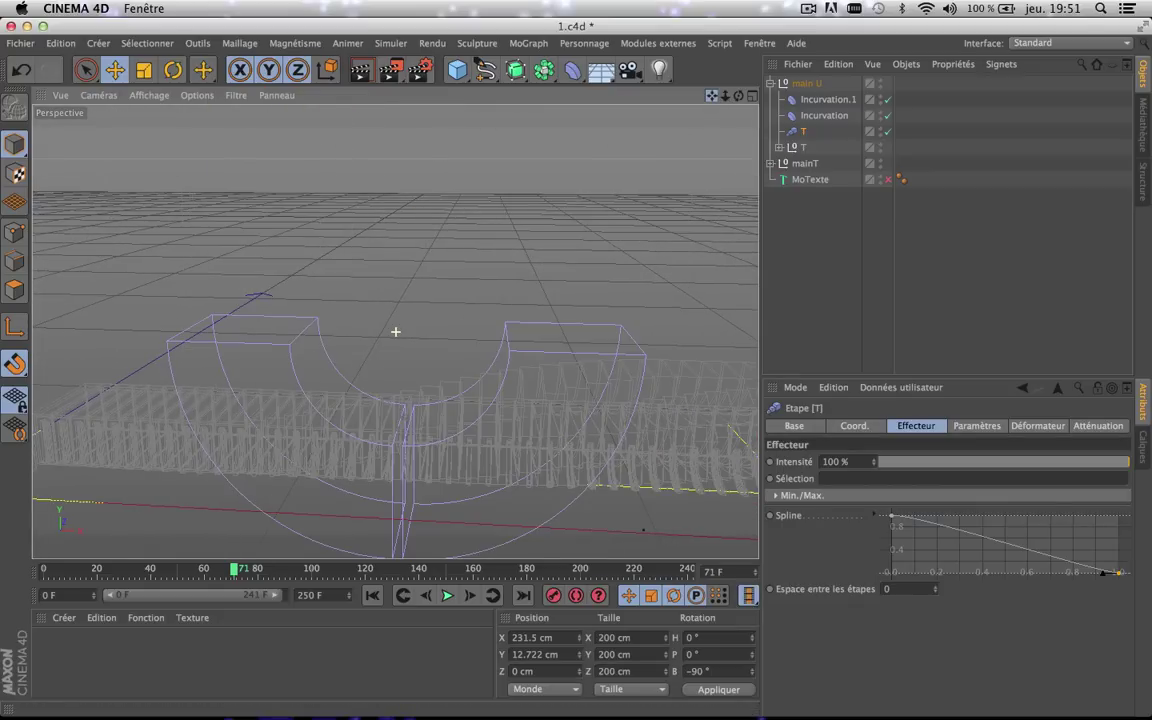
scroll(524, 362, down, 3)
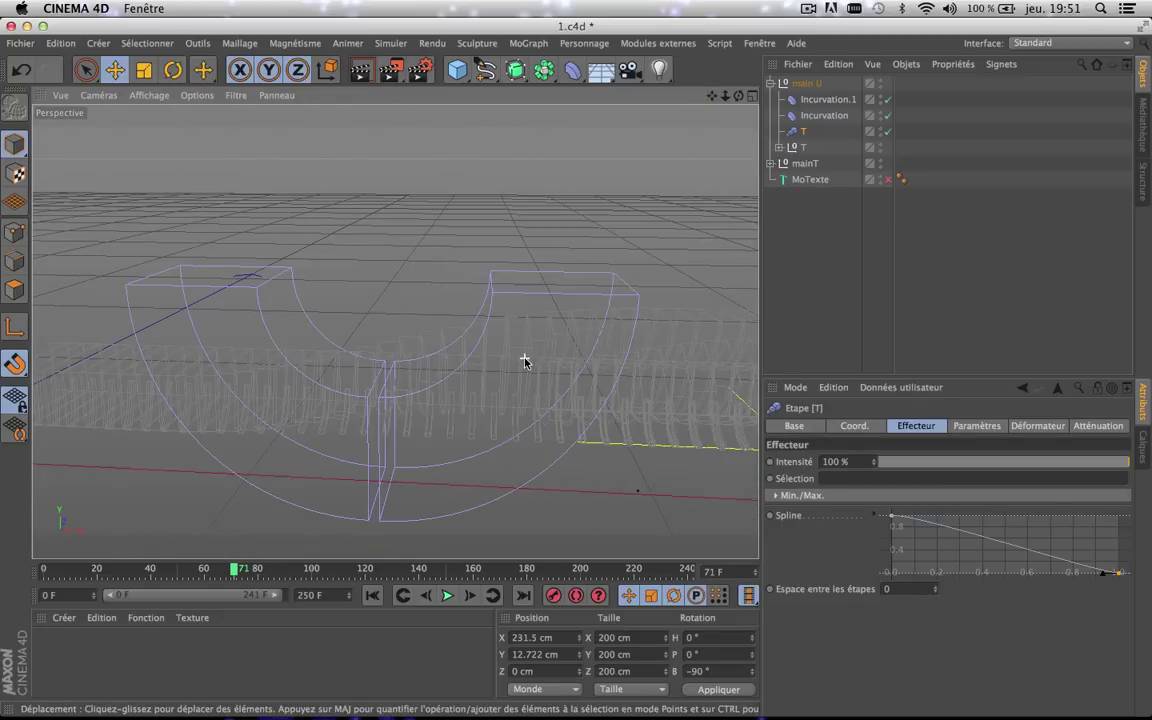
scroll(524, 362, up, 3)
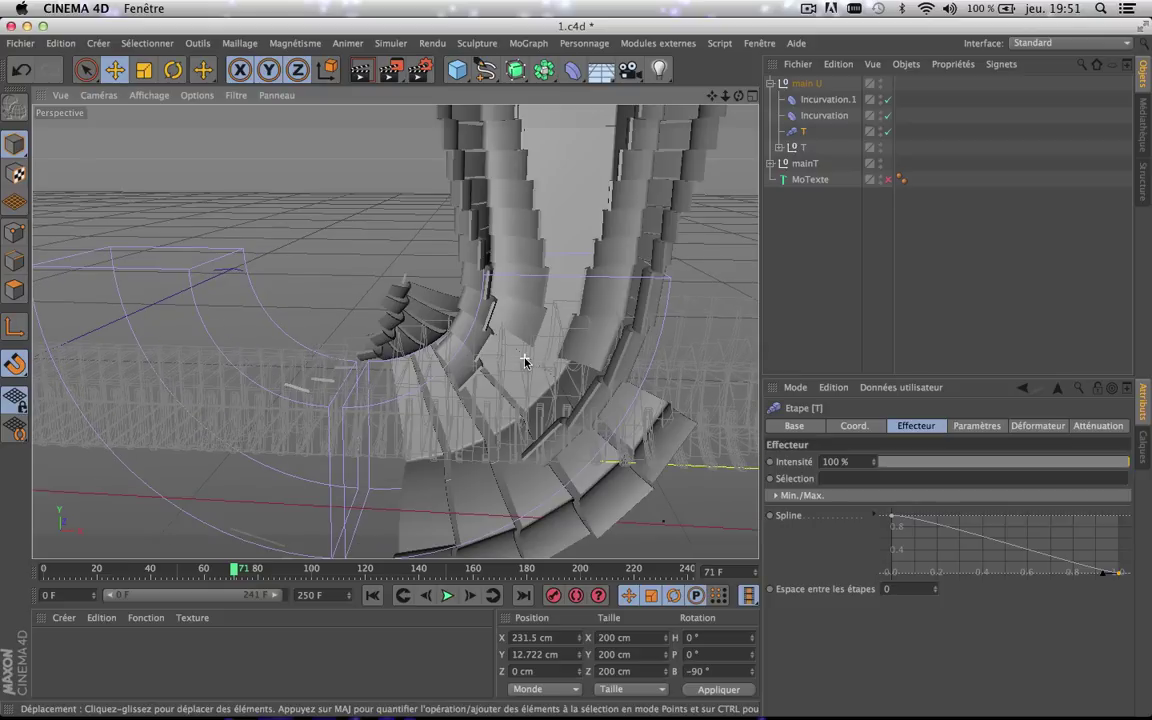
scroll(524, 362, up, 3)
scroll(524, 362, down, 2)
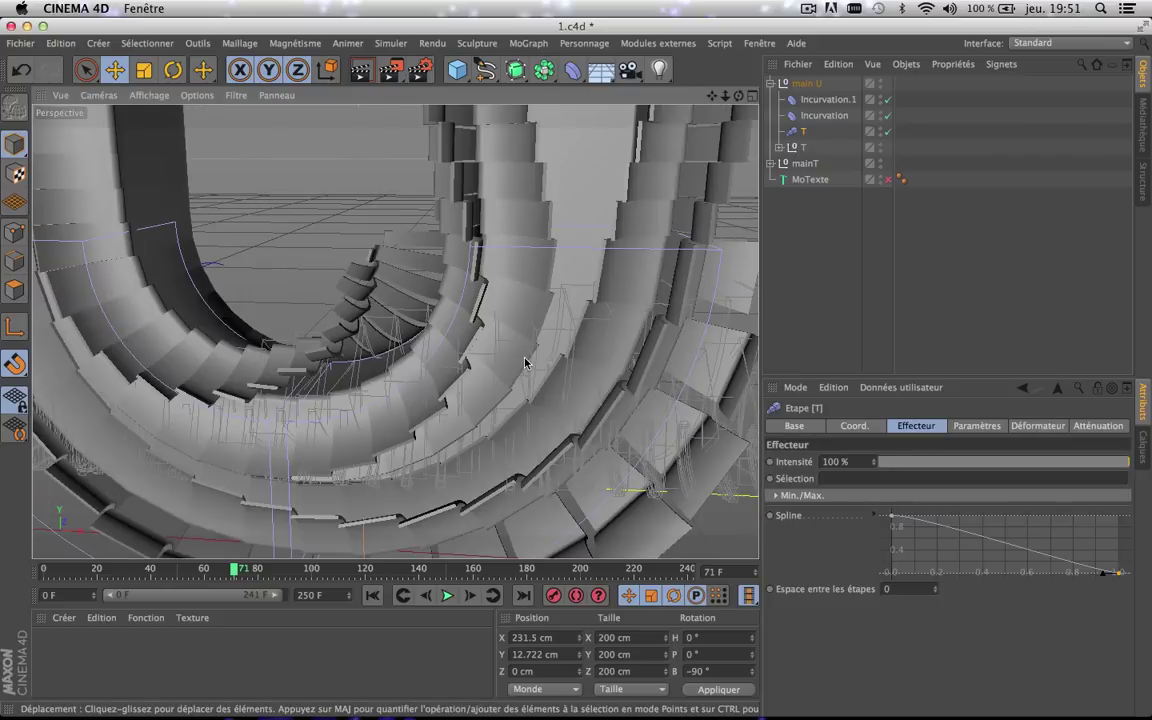
- Examine how the segments on the U's second arm and bend unfold up close between frames 71 and 80
mouse_move(711, 95)
mouse_down()
mouse_move(681, 131)
mouse_move(661, 194)
mouse_up()
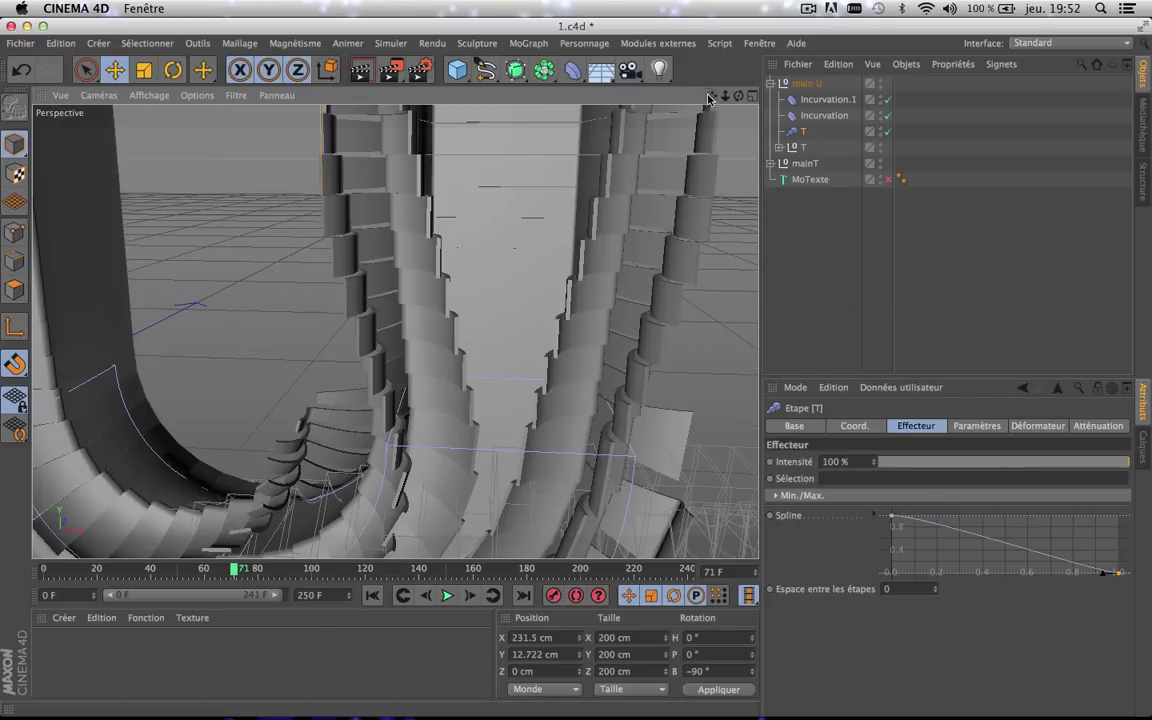
drag(712, 96, 753, 1)
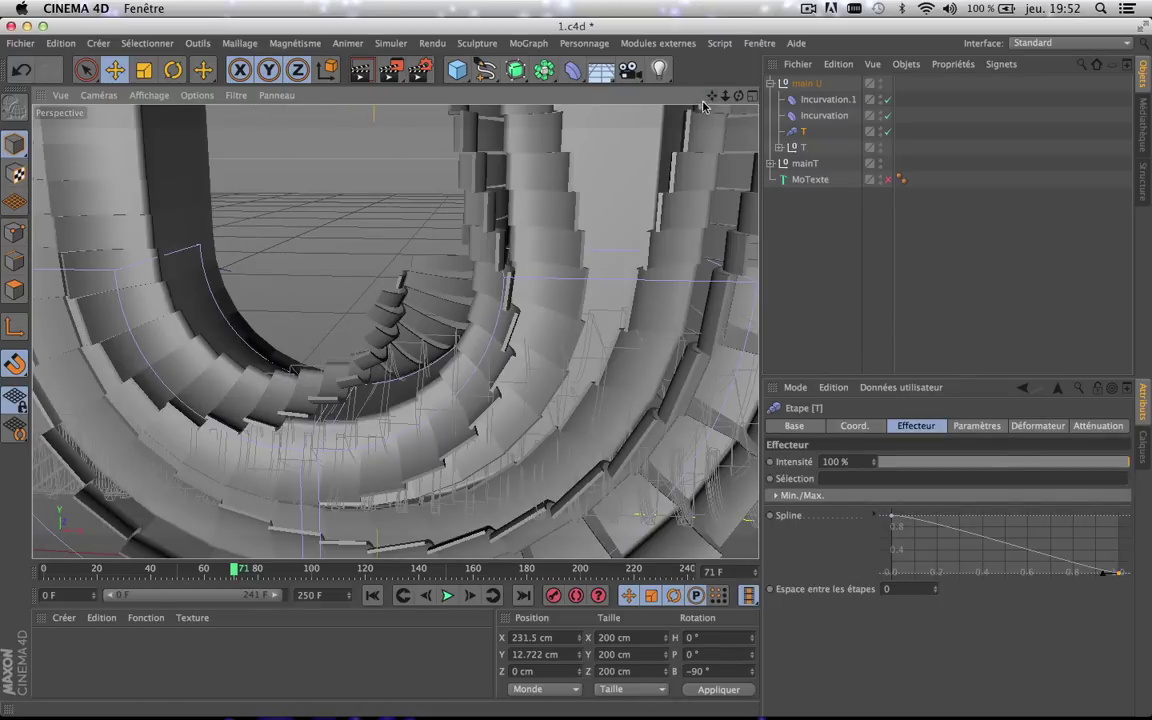
scroll(395, 331, up, 10)
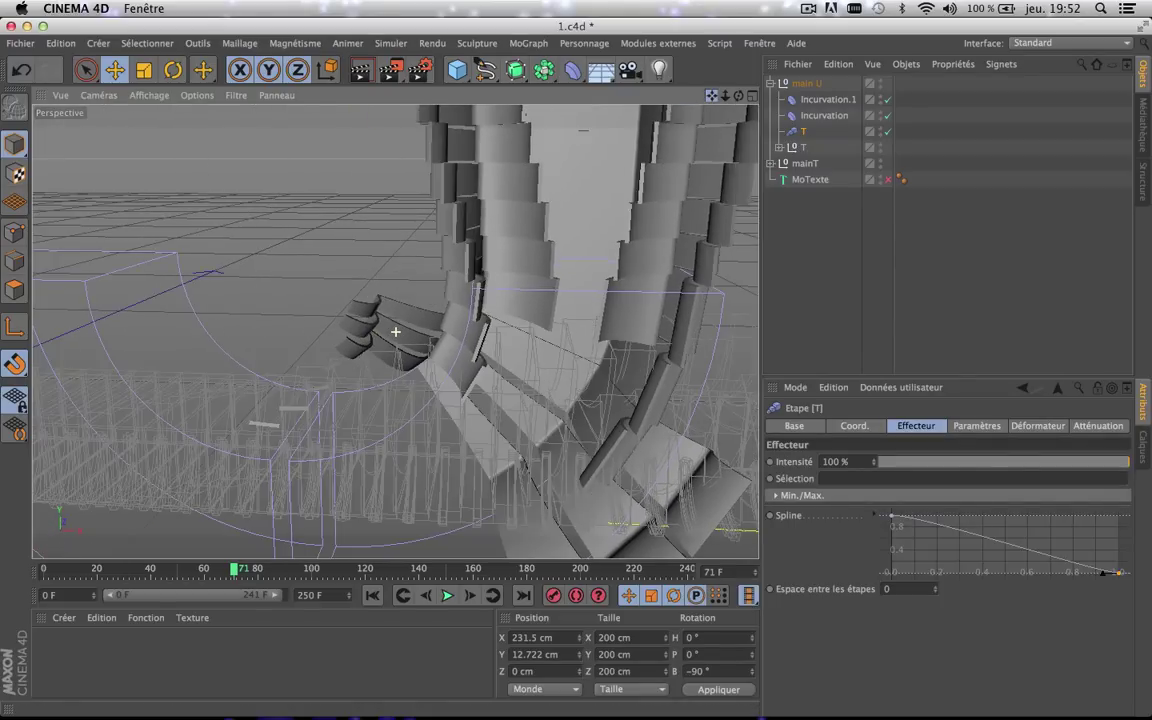
mouse_move(712, 96)
mouse_down()
mouse_move(698, 132)
mouse_move(734, 34)
mouse_up()
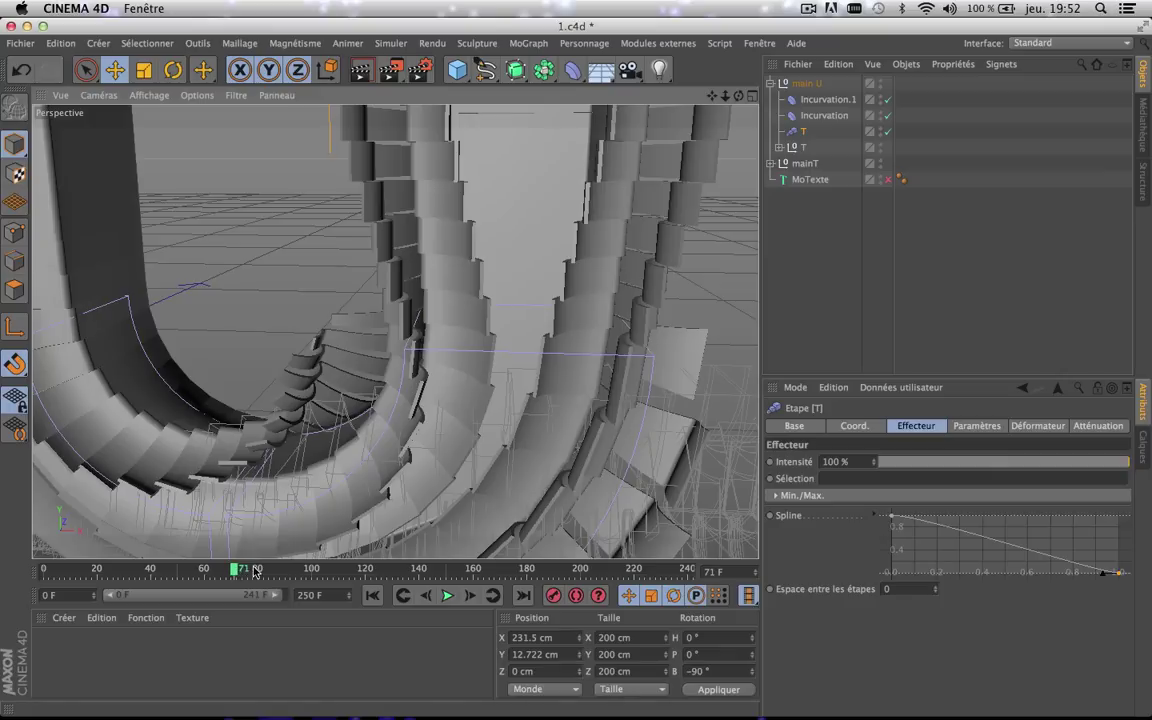
click(241, 569)
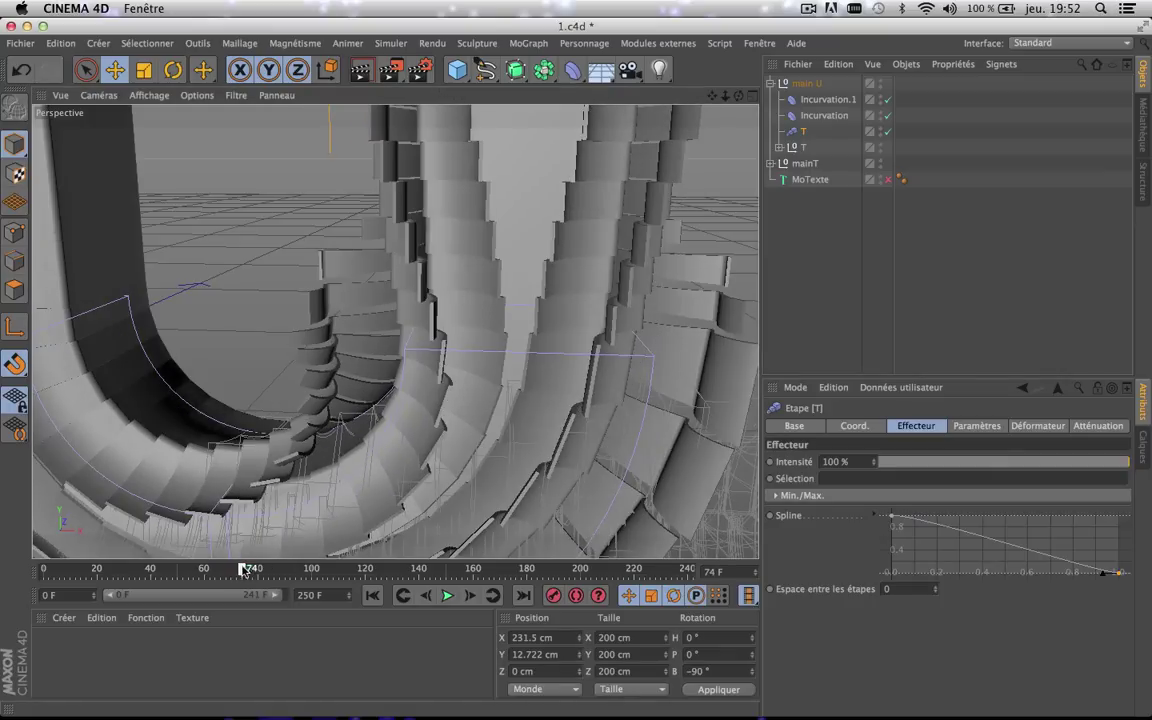
drag(241, 569, 259, 569)
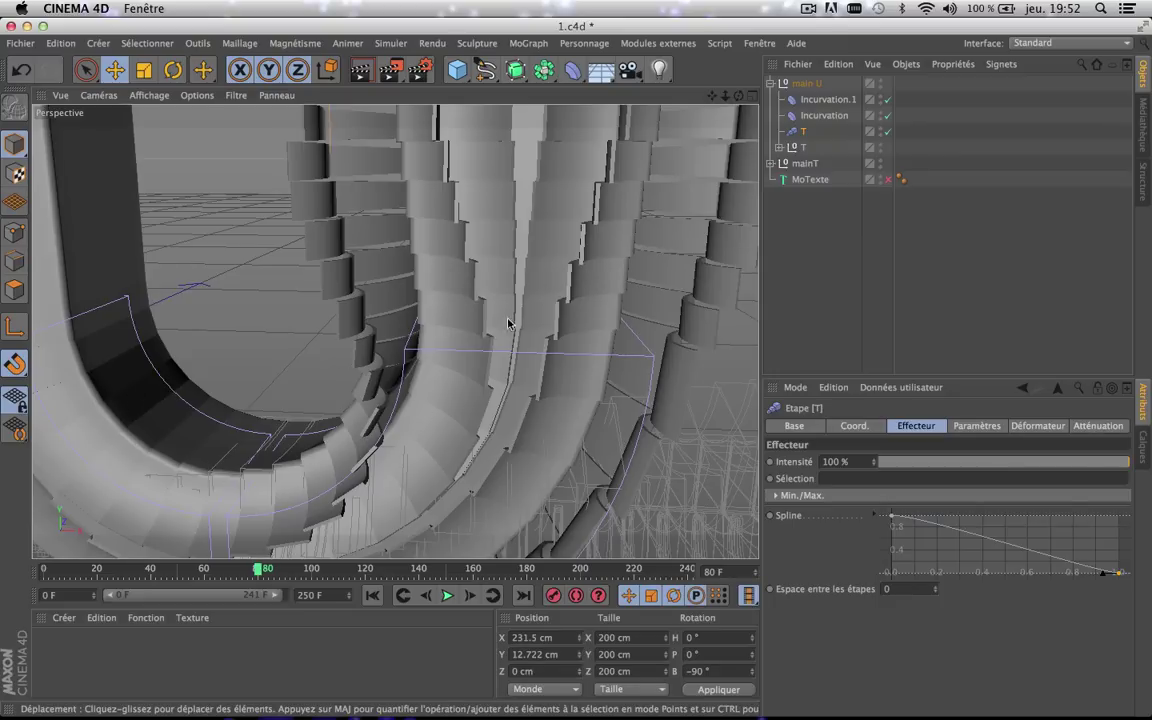
- Examine the unfolding extruded segments around the T's lower stem up close at frame 80
alt+drag(470, 310, 509, 336)
scroll(510, 335, down, 5)
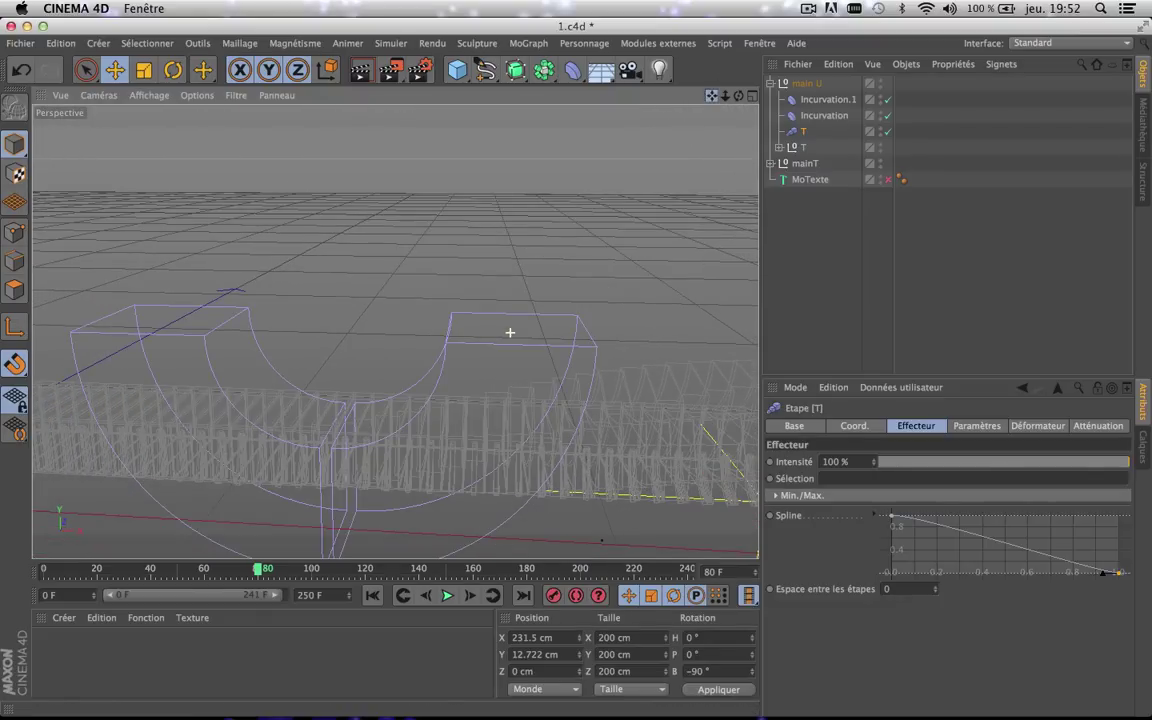
scroll(397, 331, up, 10)
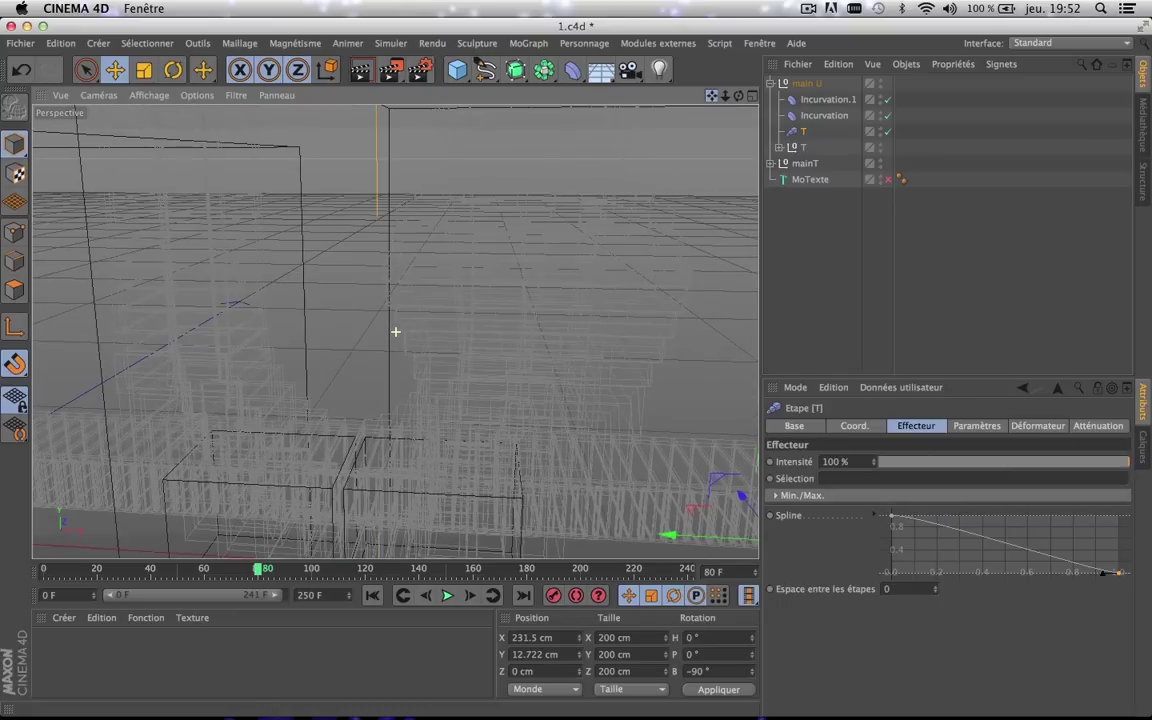
mouse_move(712, 95)
mouse_down()
mouse_move(1052, 85)
mouse_move(1108, 57)
mouse_up()
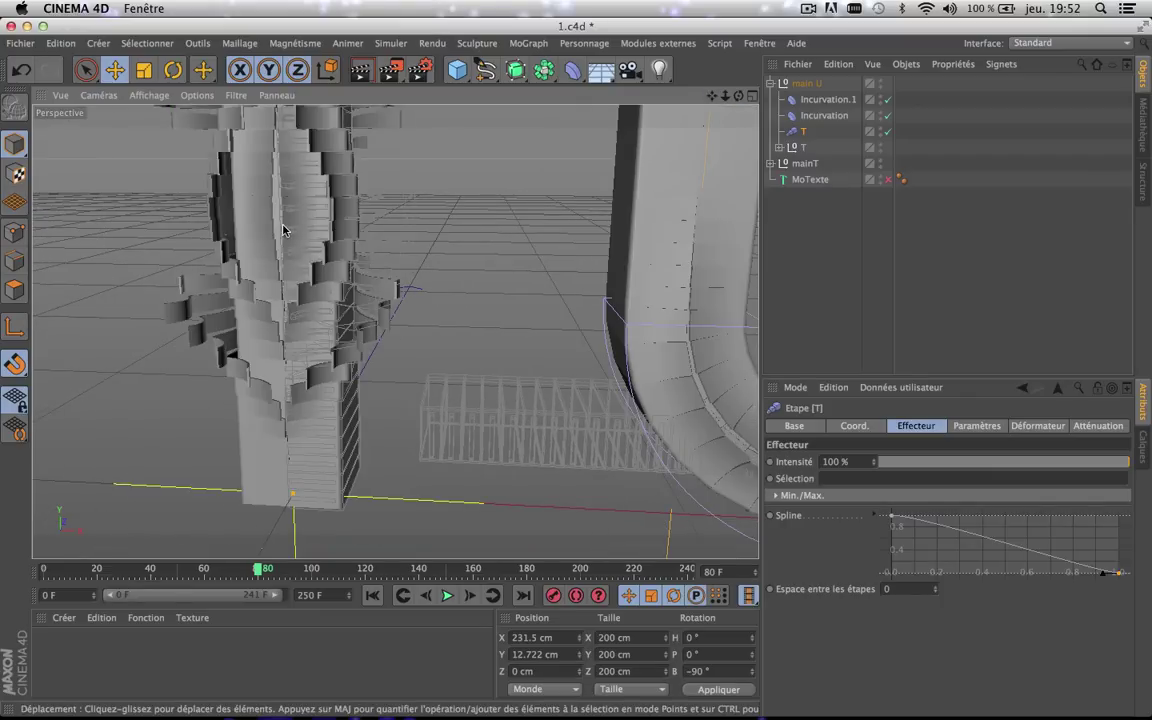
scroll(283, 228, up, 4)
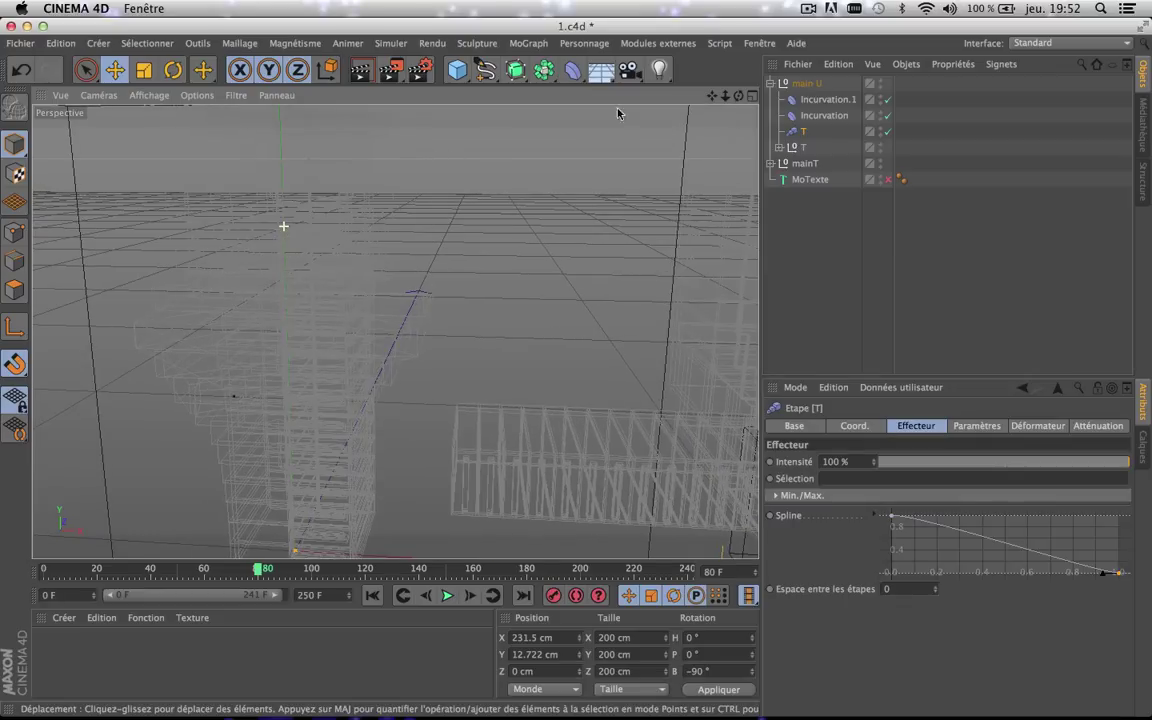
drag(714, 94, 766, 97)
scroll(448, 248, down, 3)
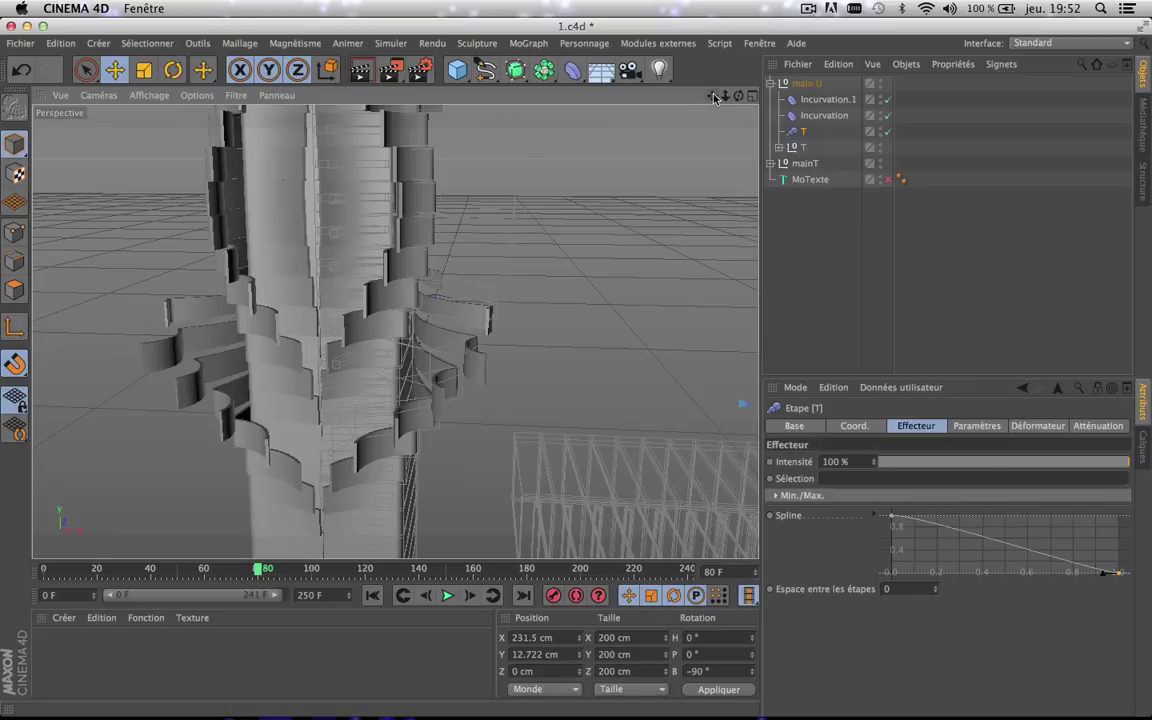
drag(713, 97, 699, 153)
scroll(617, 242, down, 2)
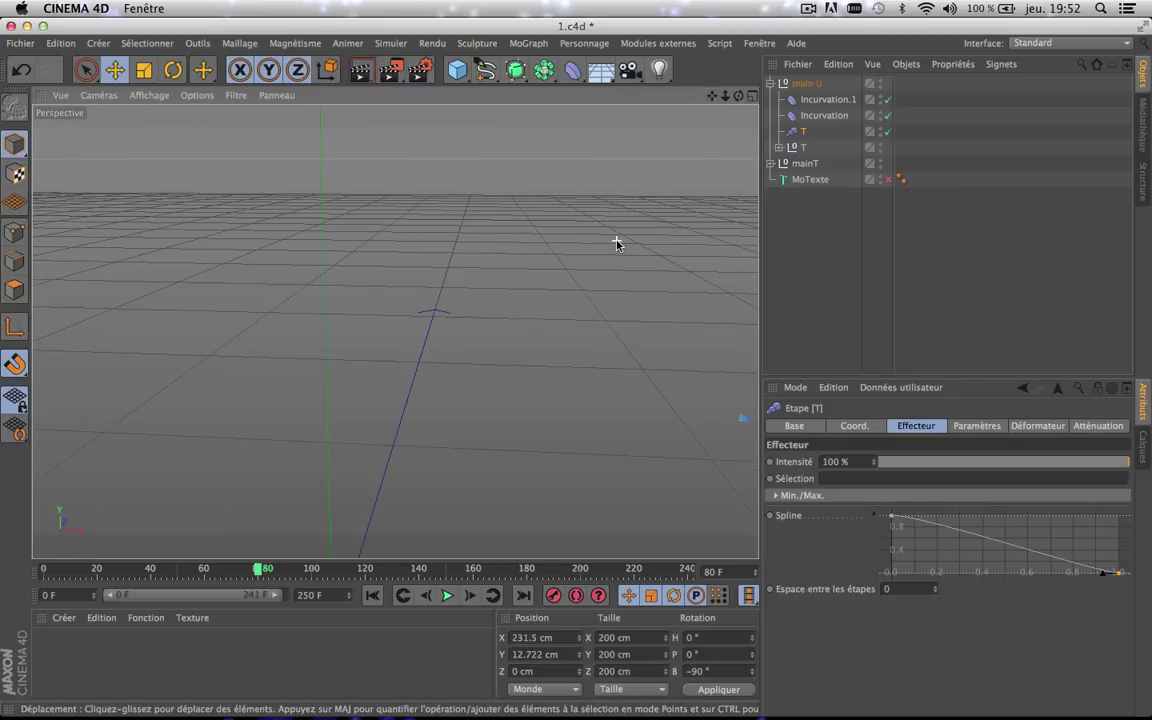
- Examine the segments on the T's upper stem and crossbar alongside the U's first arm at frame 80
mouse_move(710, 96)
mouse_down()
mouse_move(620, 194)
mouse_move(532, 234)
mouse_up()
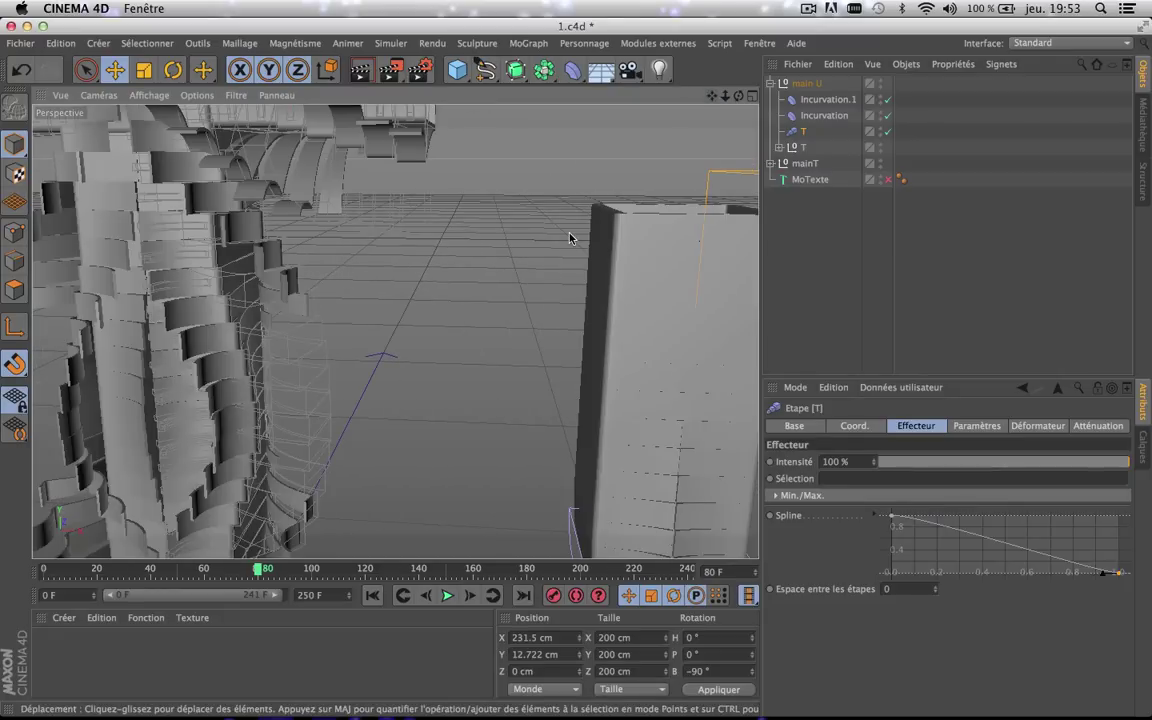
scroll(568, 236, down, 2)
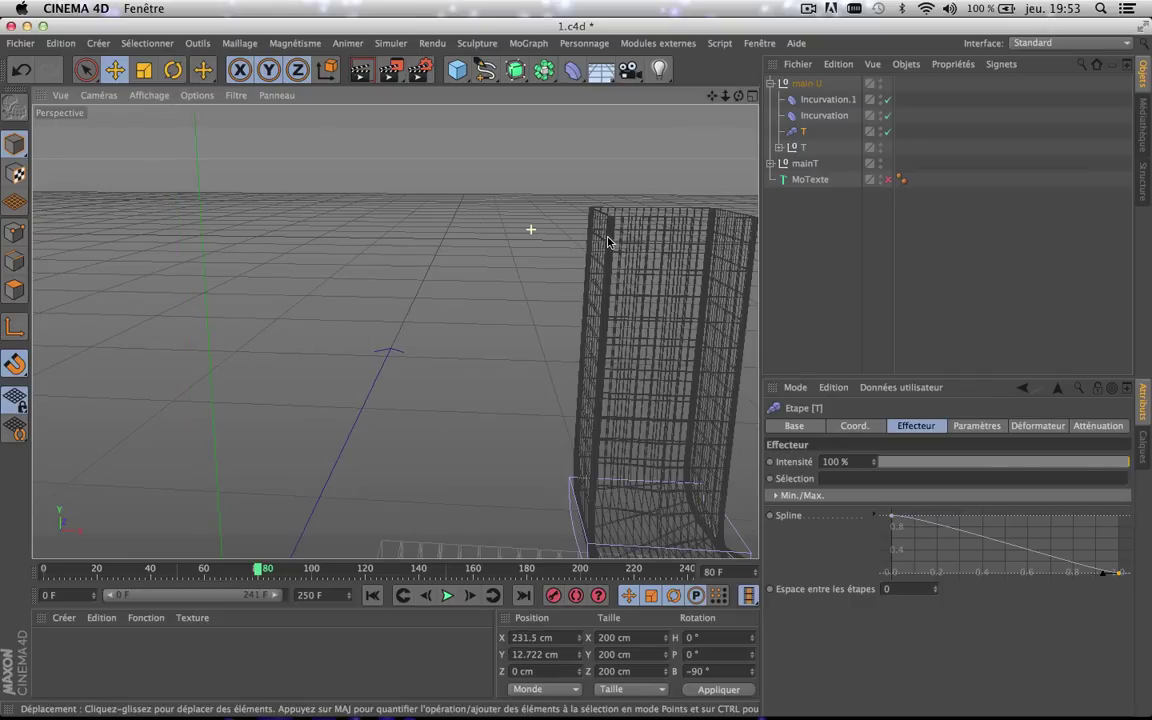
scroll(607, 240, up, 5)
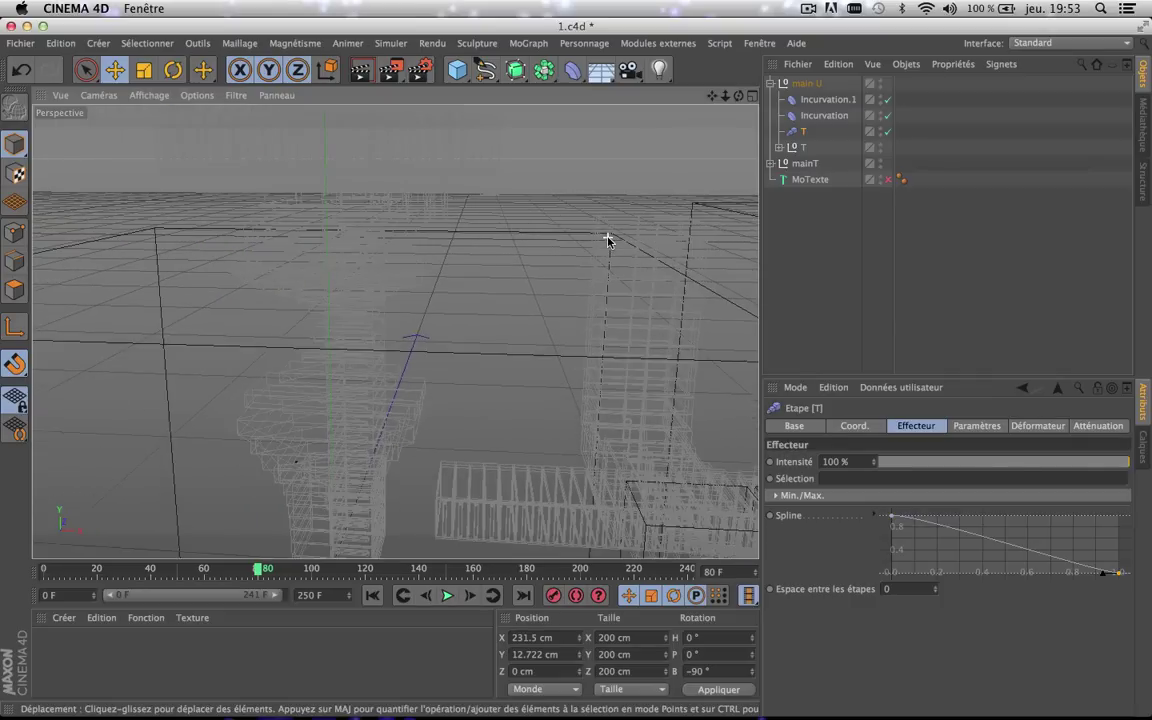
scroll(609, 237, up, 4)
scroll(395, 331, up, 3)
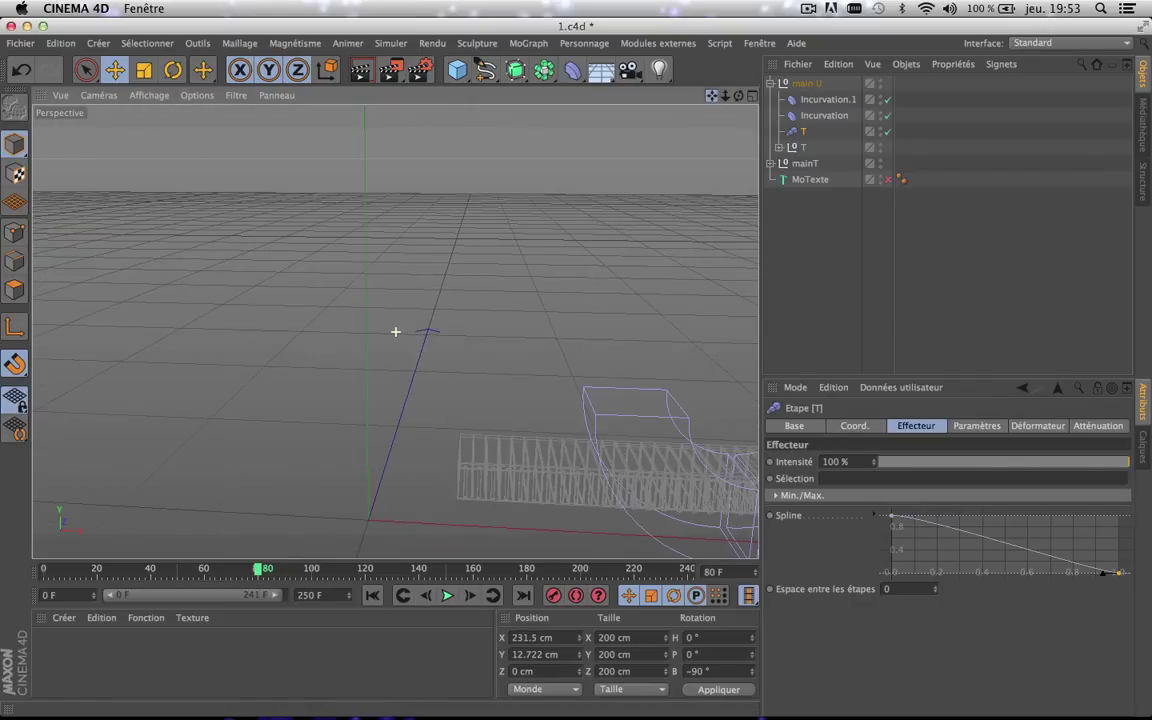
scroll(395, 331, down, 5)
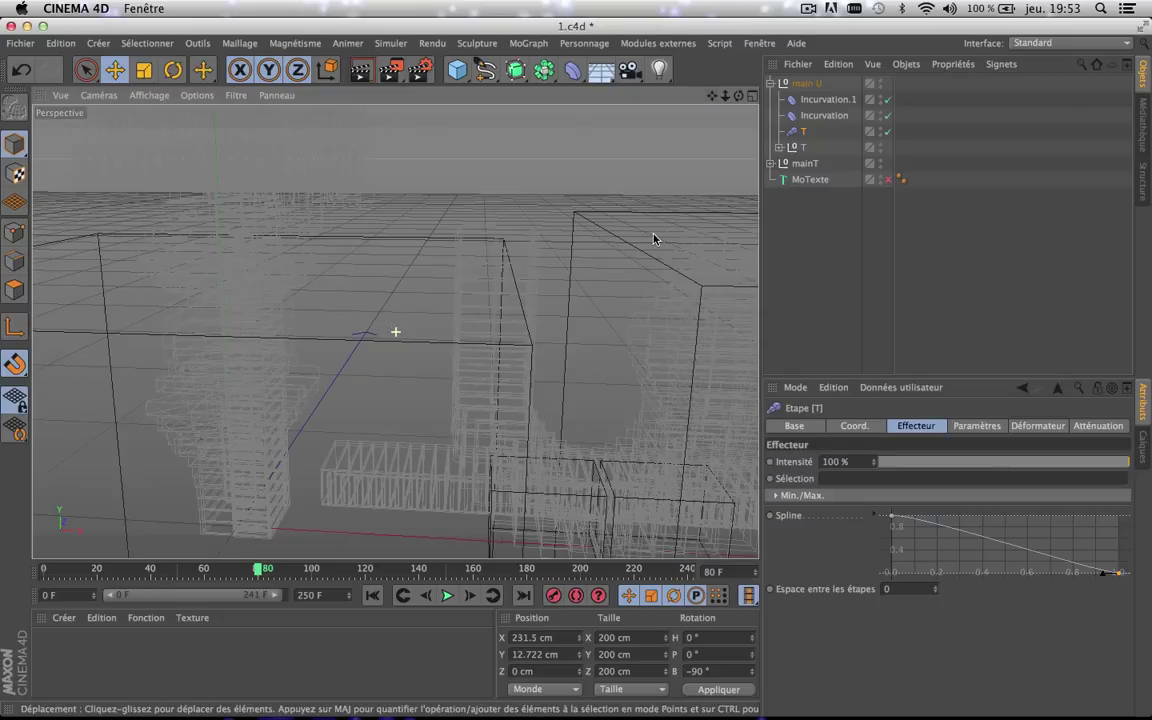
scroll(654, 235, down, 3)
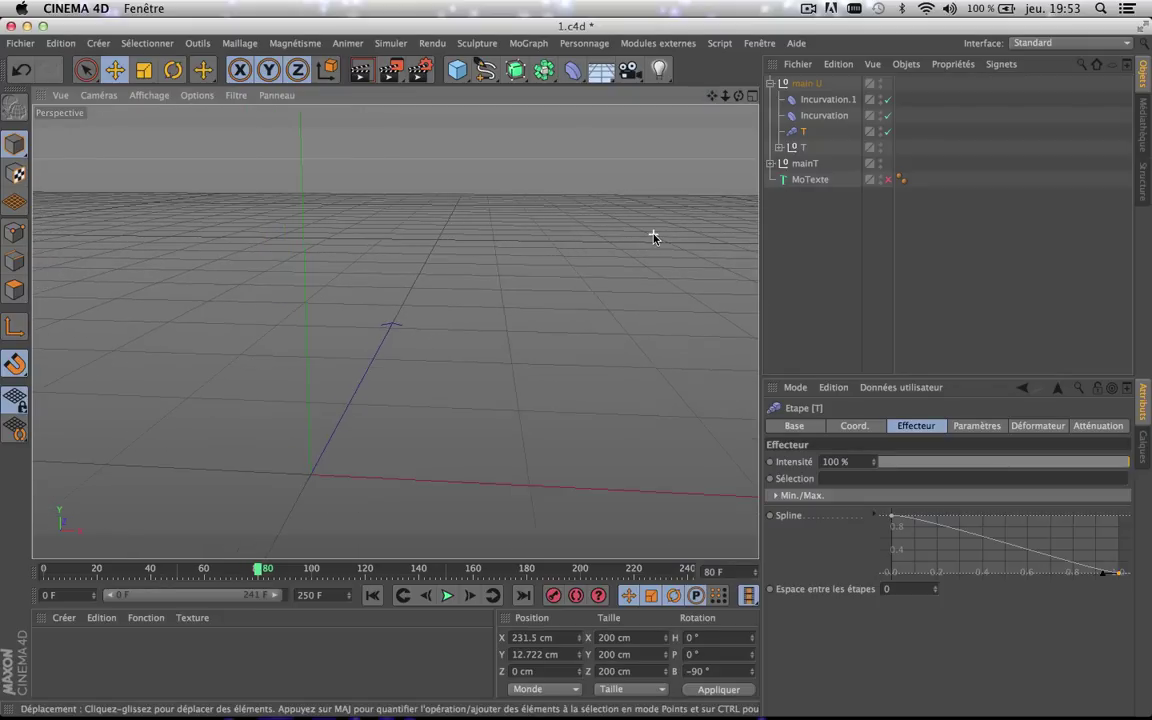
scroll(653, 236, up, 3)
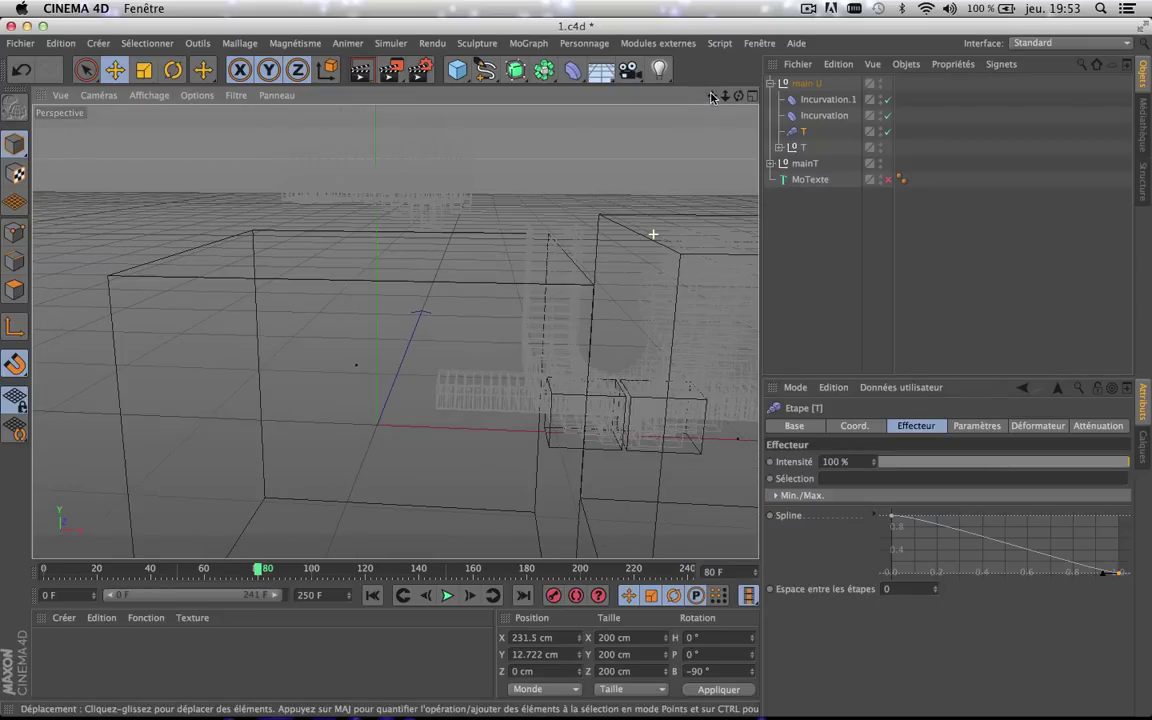
- Check how the segments of the whole T and U close up at frames 97, 112, 108 and 105
drag(711, 97, 606, 111)
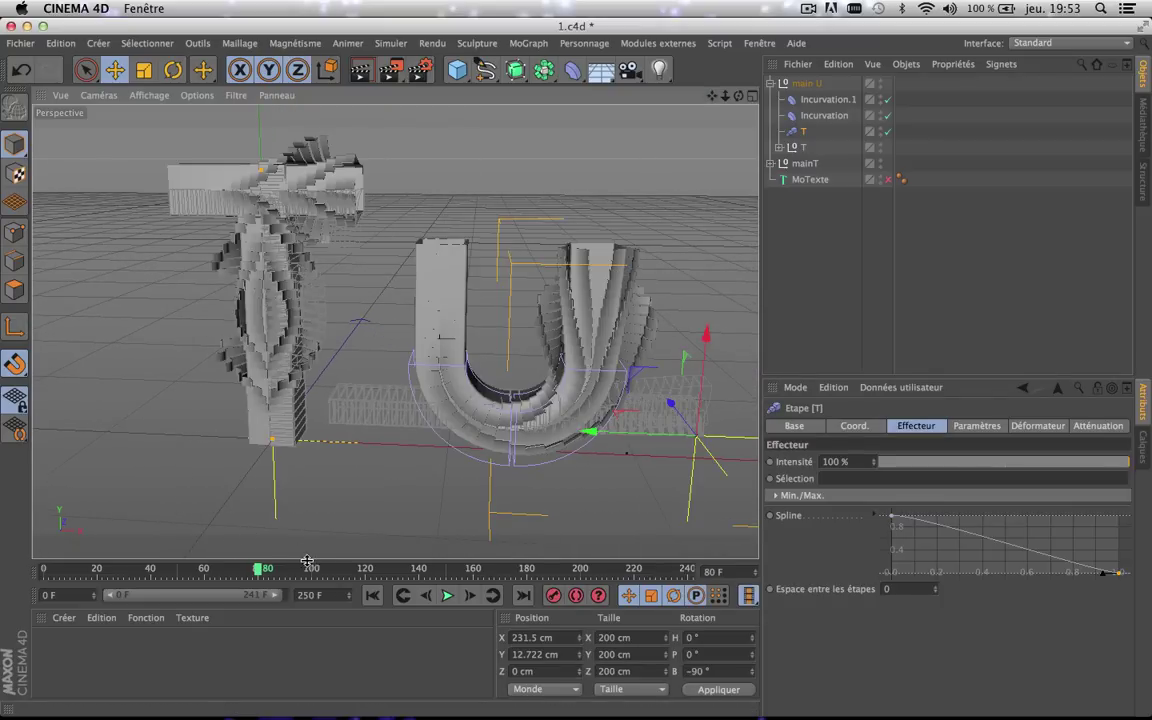
drag(258, 568, 304, 568)
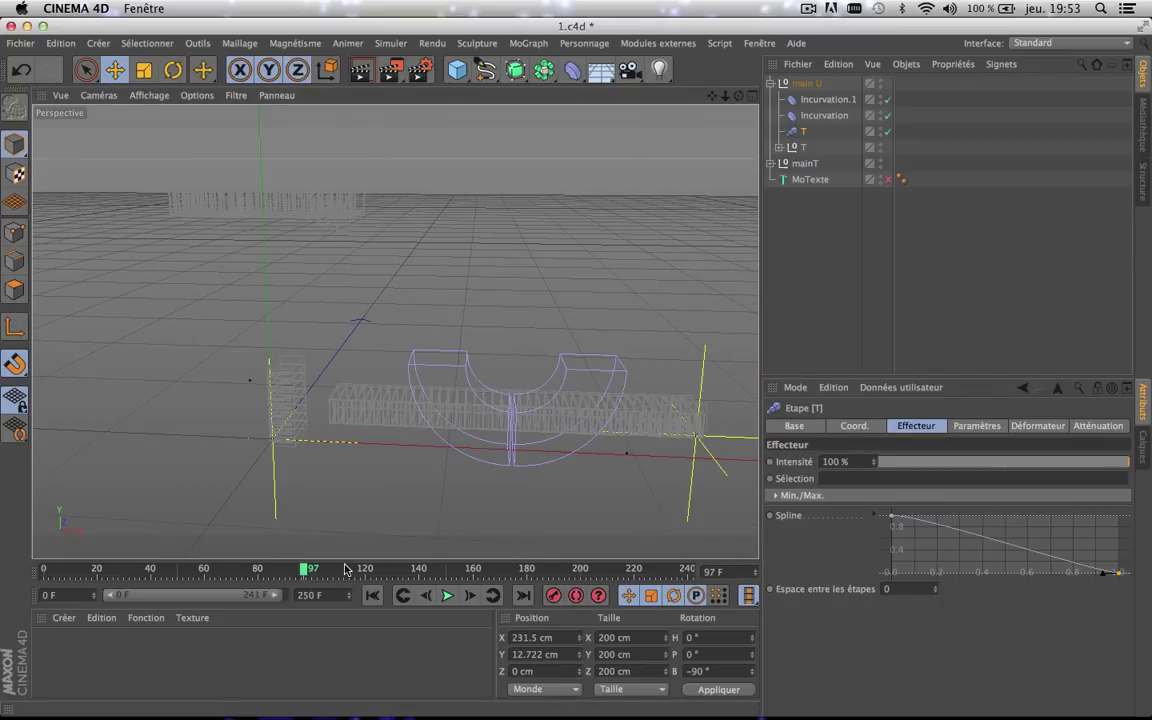
click(345, 569)
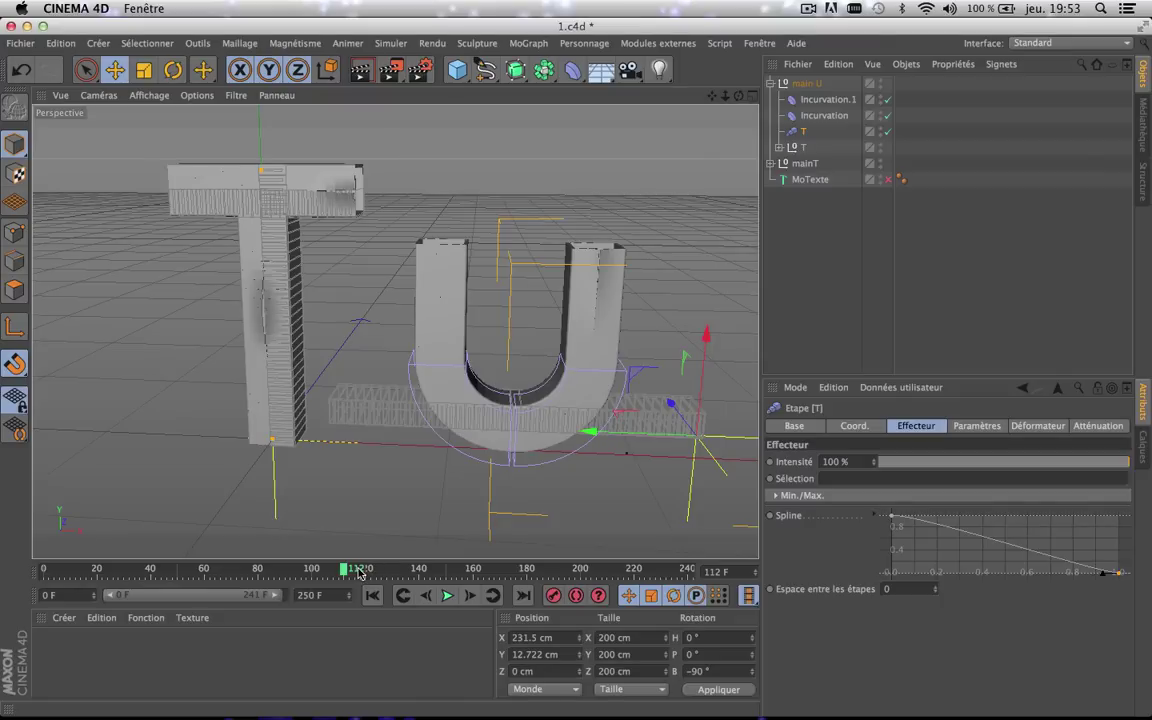
click(333, 570)
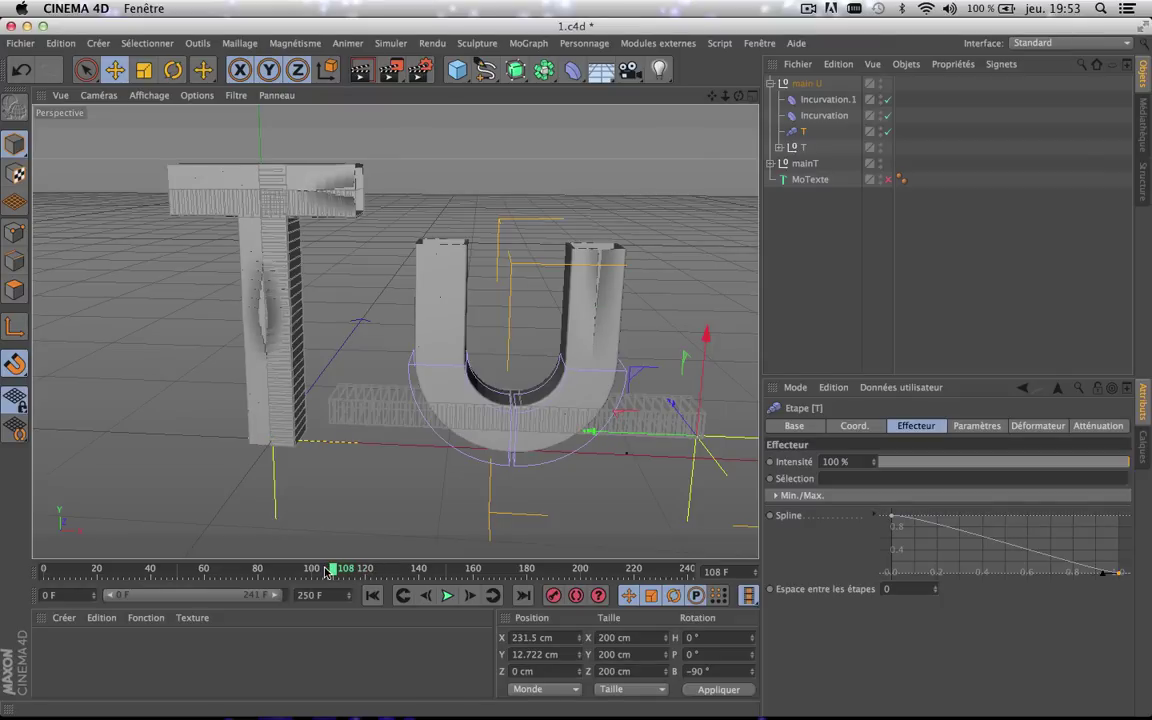
click(318, 570)
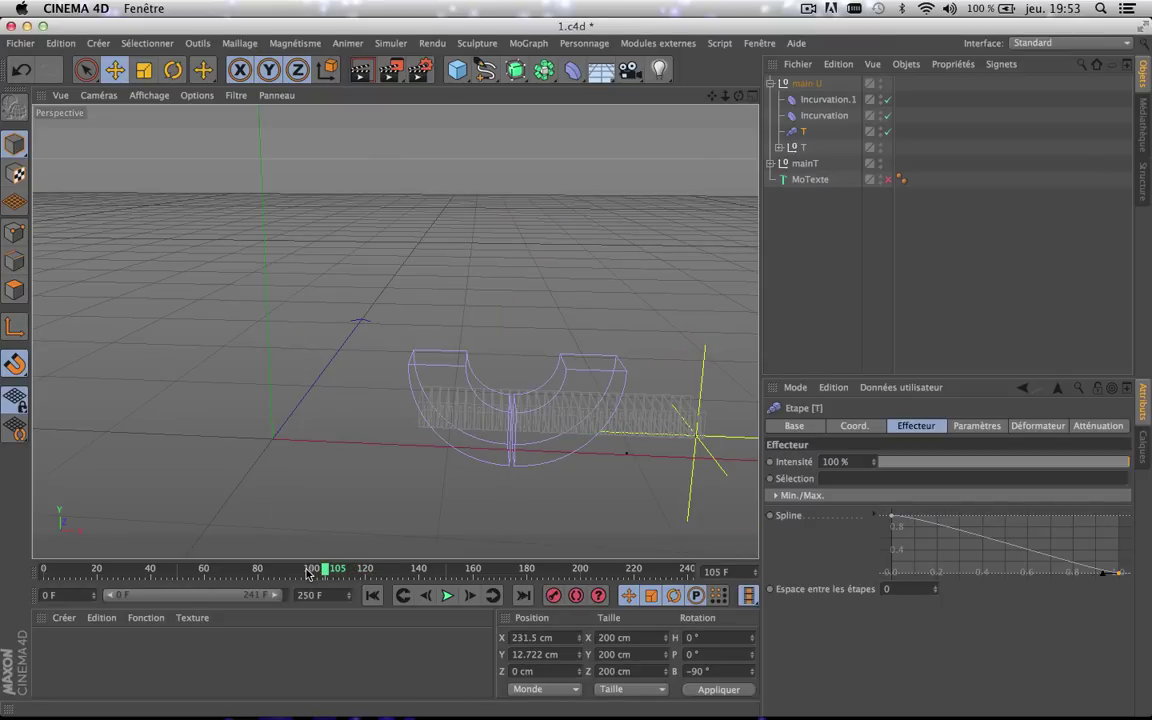
- Play and scrub the T and U animation between frames 82 and 110, and render the view at frame 82
click(309, 570)
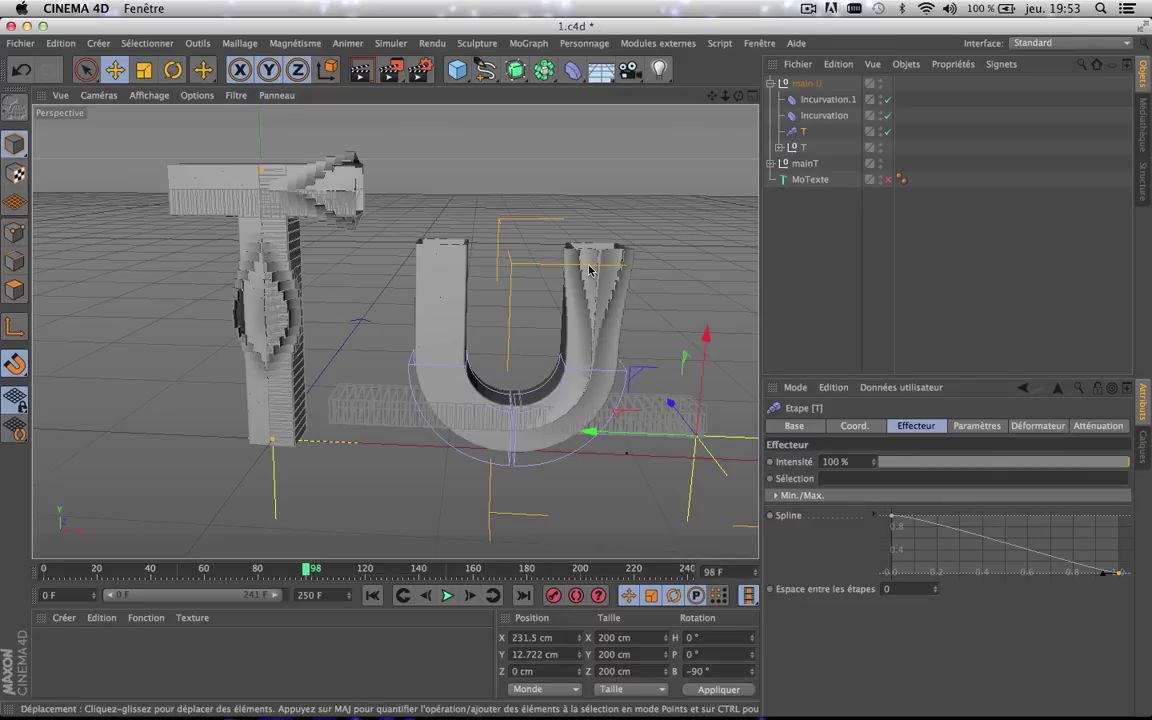
click(448, 596)
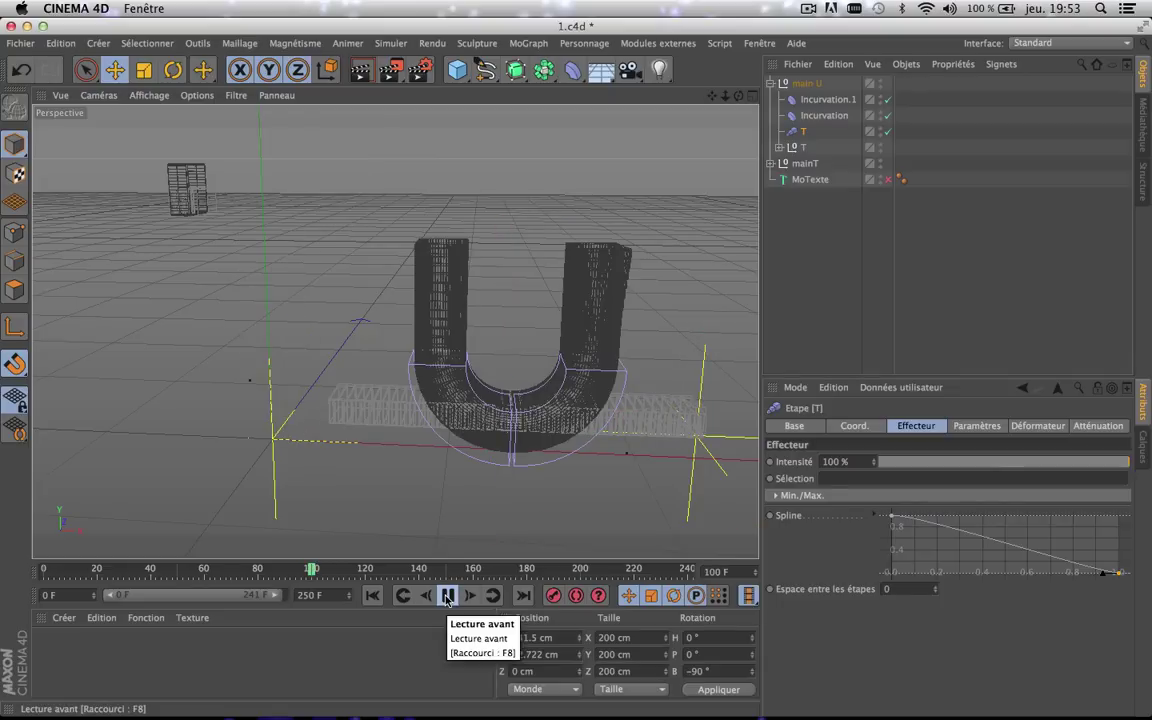
click(448, 596)
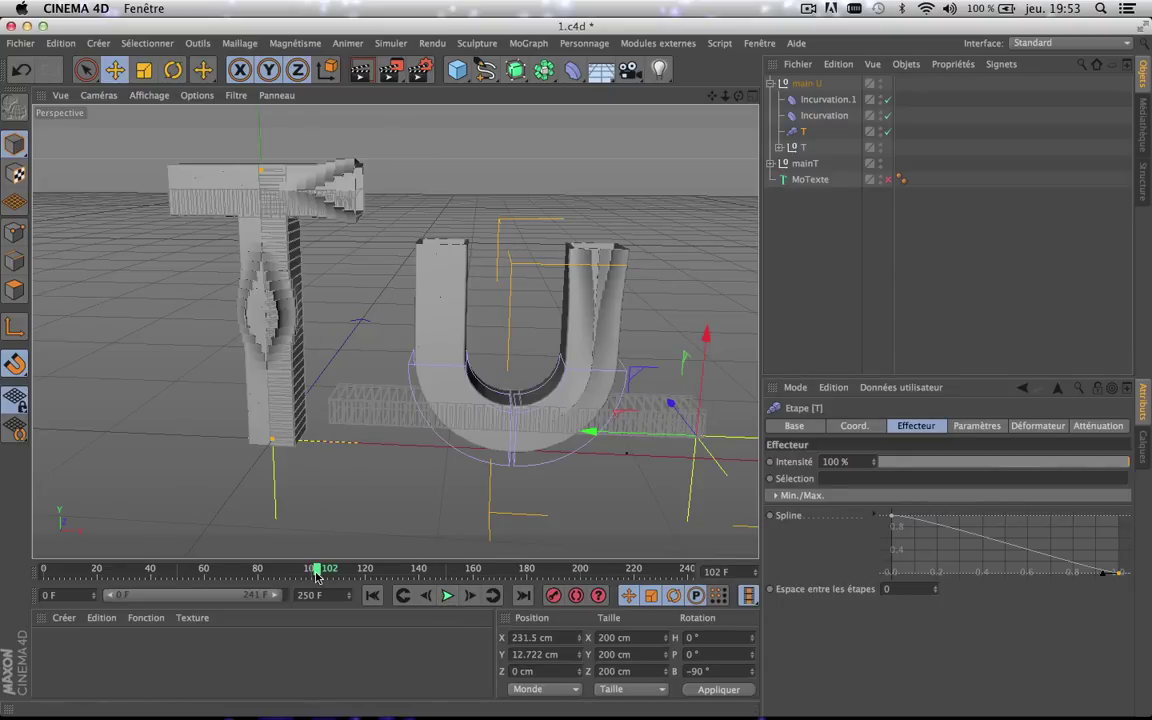
drag(320, 575, 344, 576)
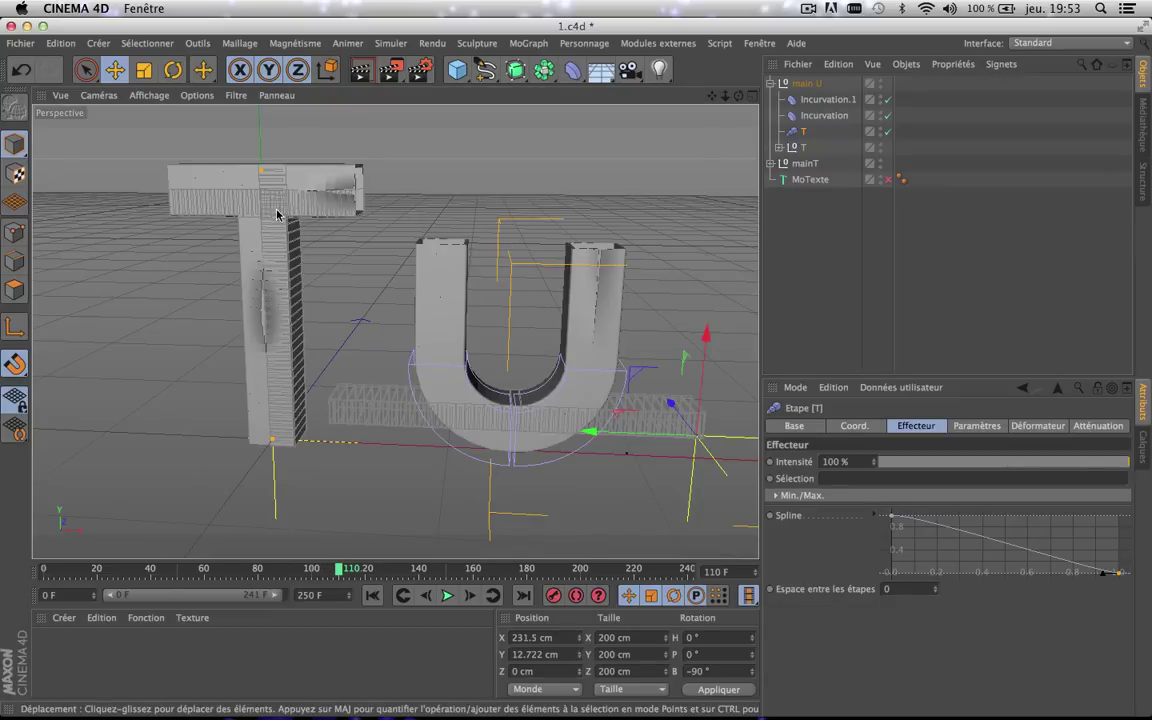
click(261, 569)
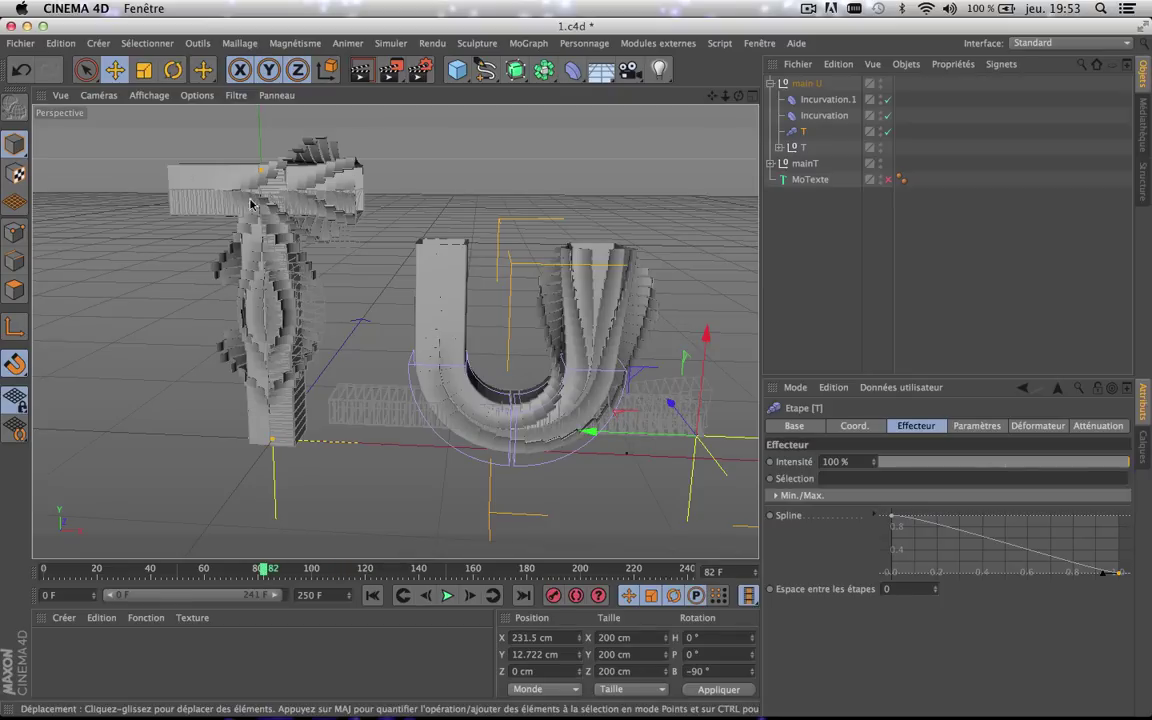
click(361, 70)
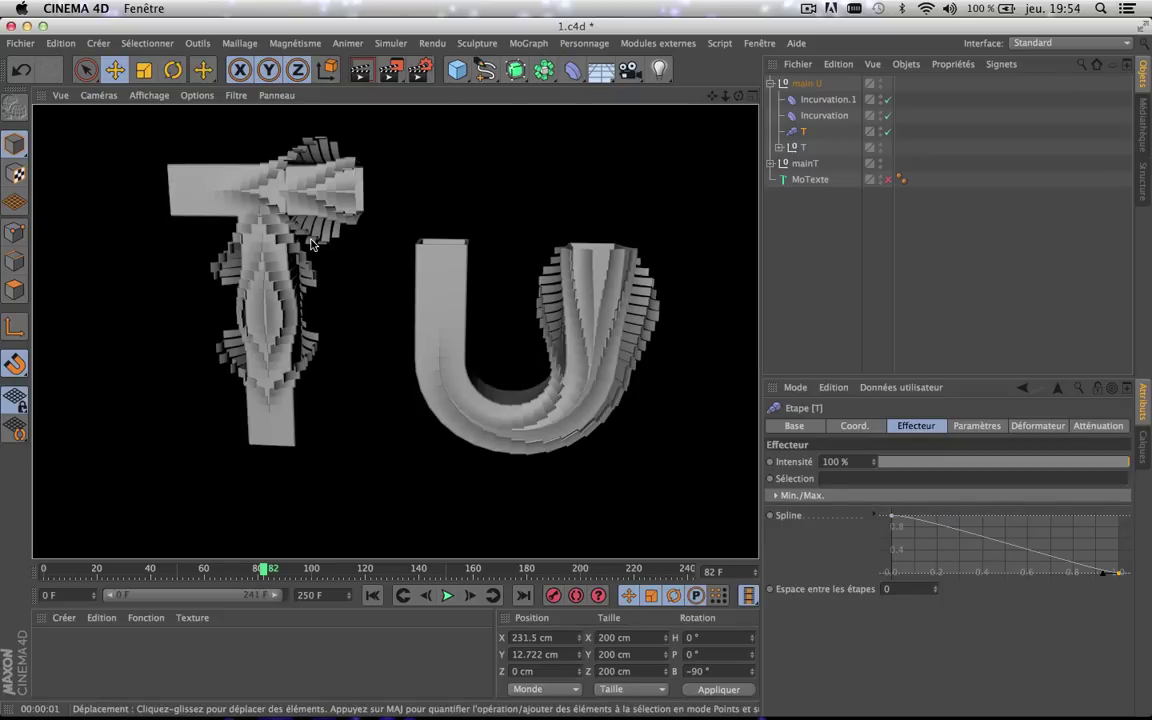
- Examine the T and U letter shapes at frames 102 to 110, up close and from farther away
click(318, 570)
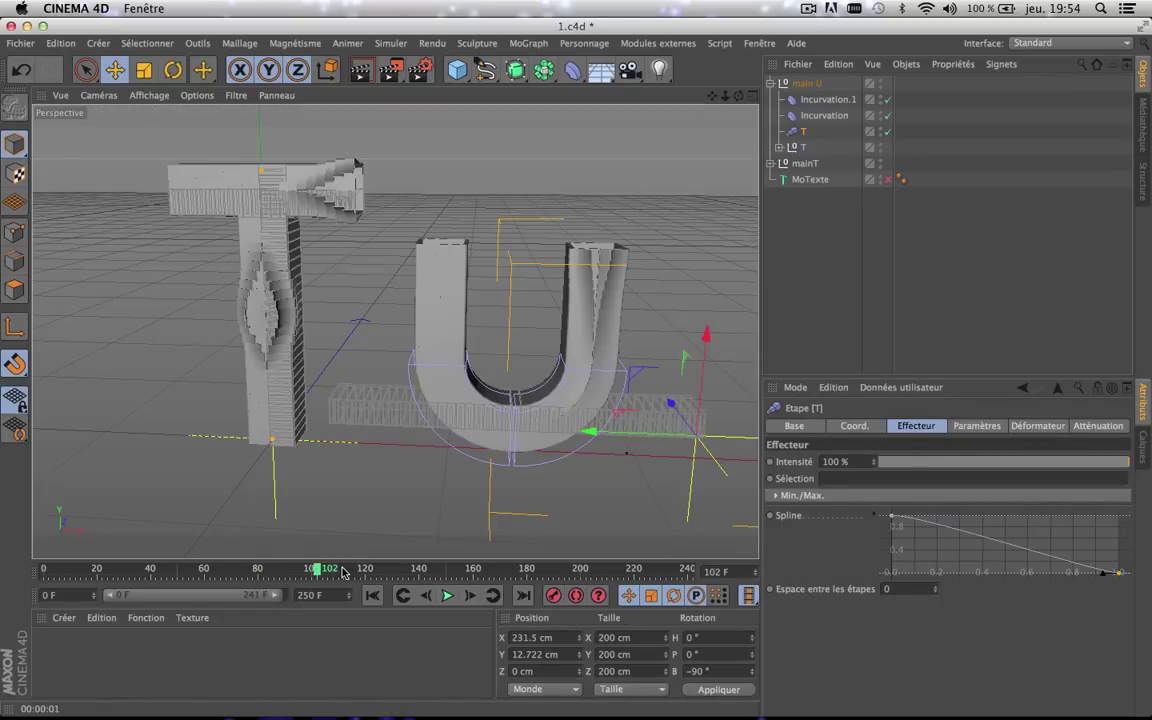
drag(318, 570, 341, 570)
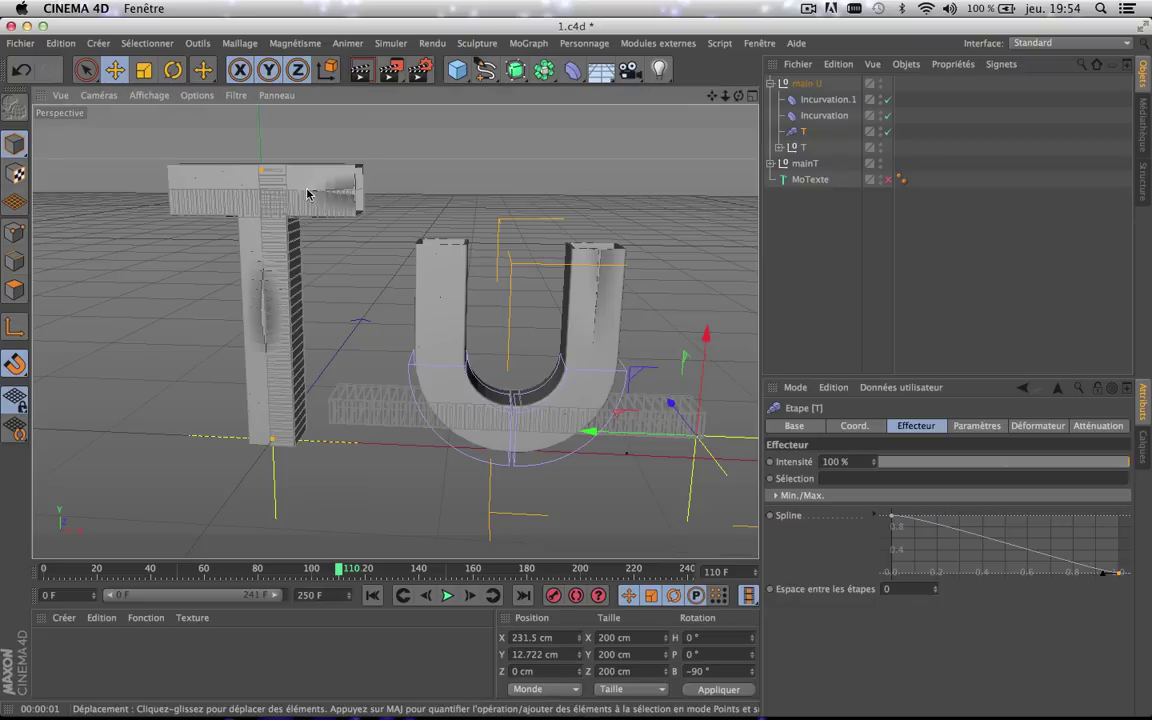
scroll(307, 193, up, 3)
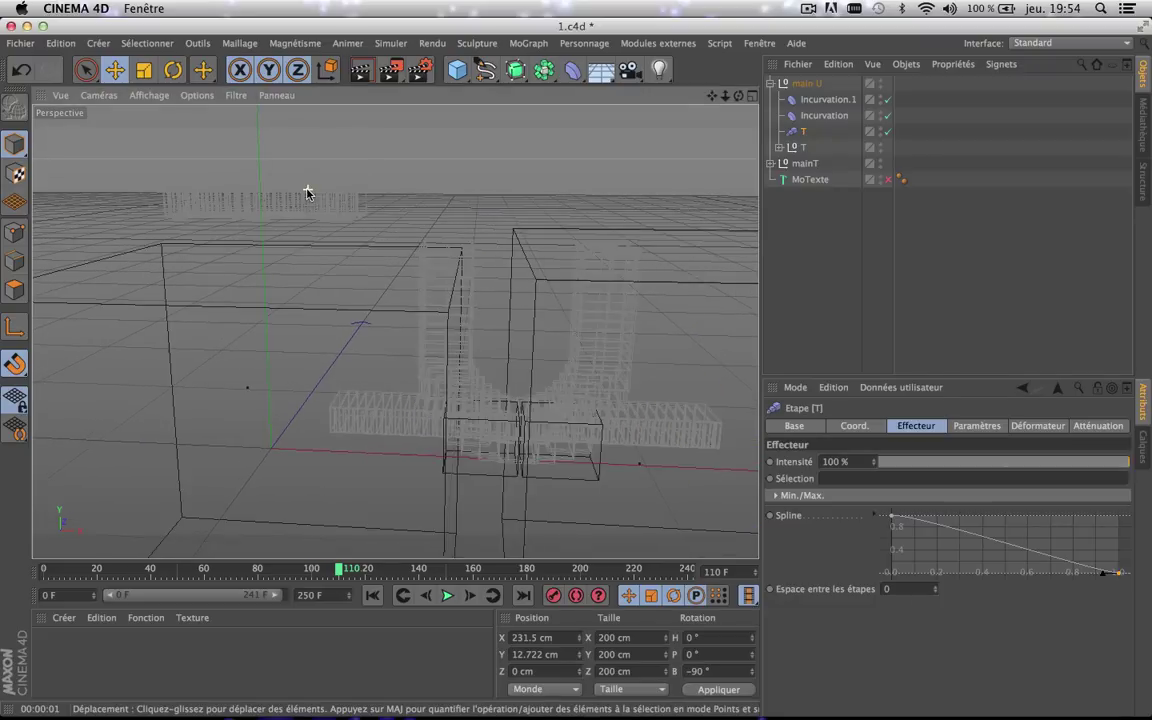
scroll(307, 193, up, 5)
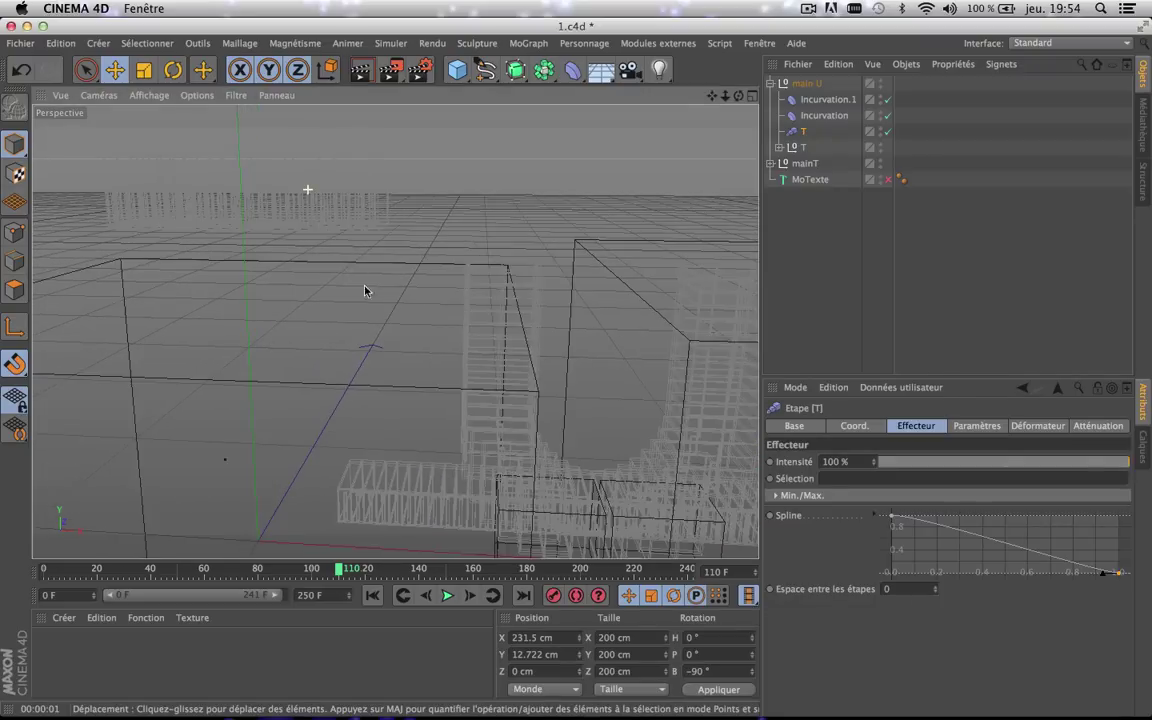
scroll(401, 331, up, 8)
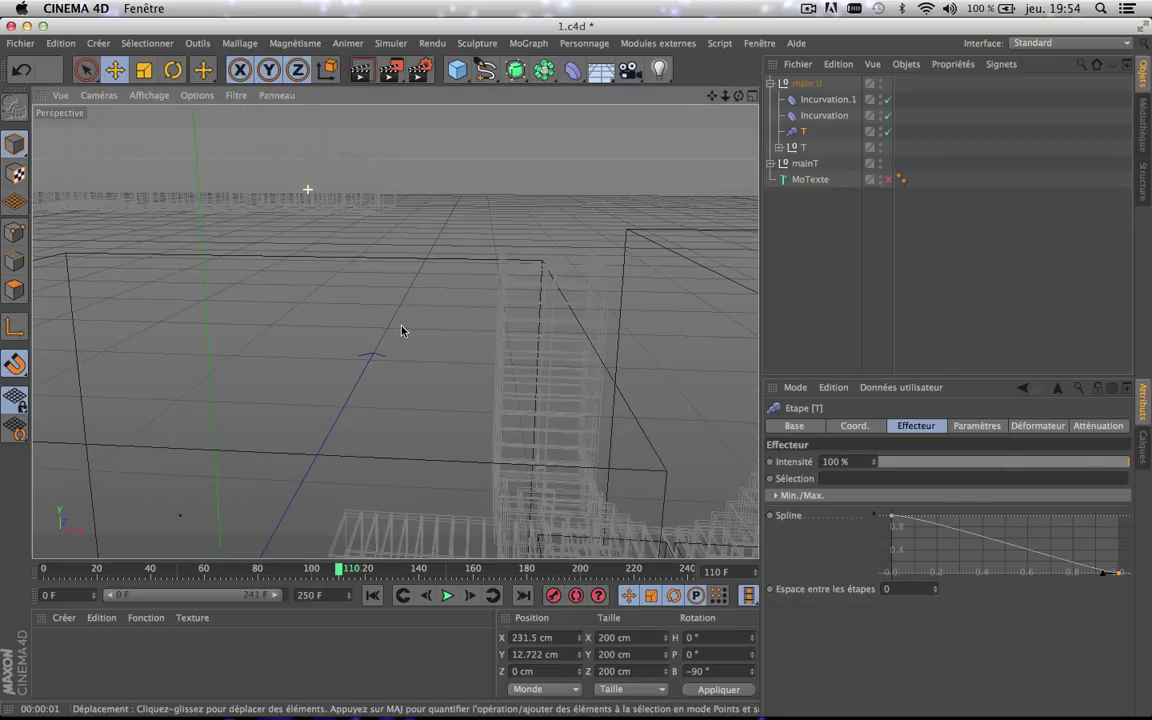
scroll(401, 331, up, 4)
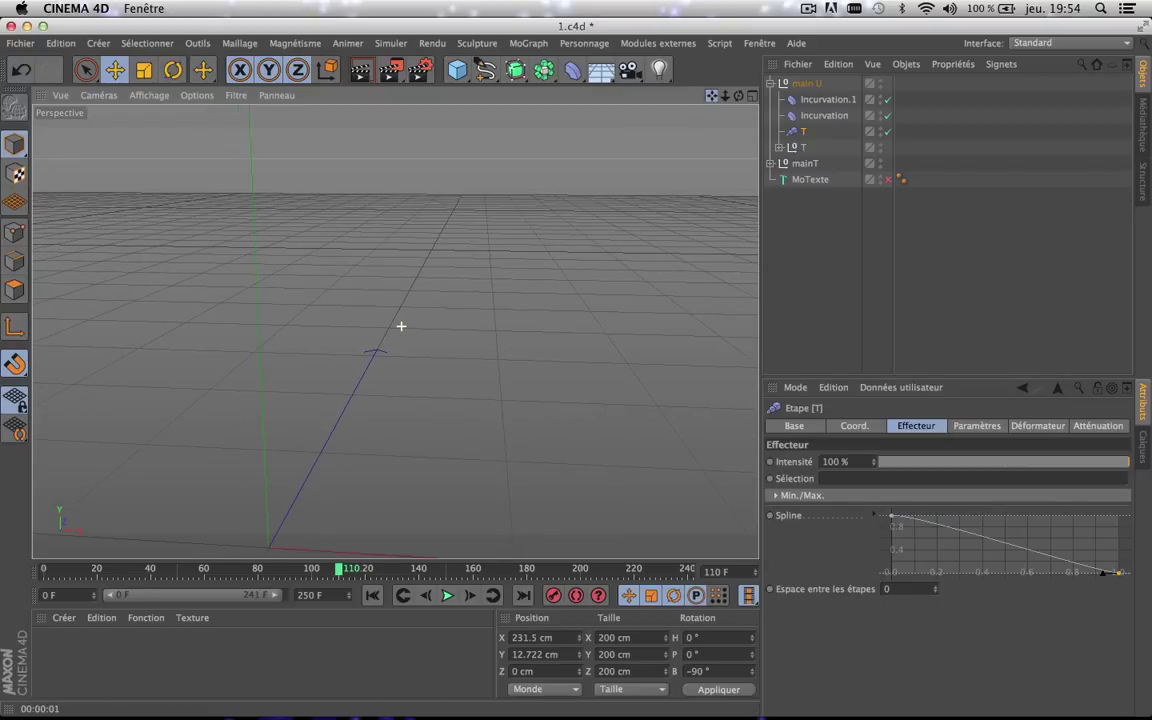
scroll(401, 326, down, 5)
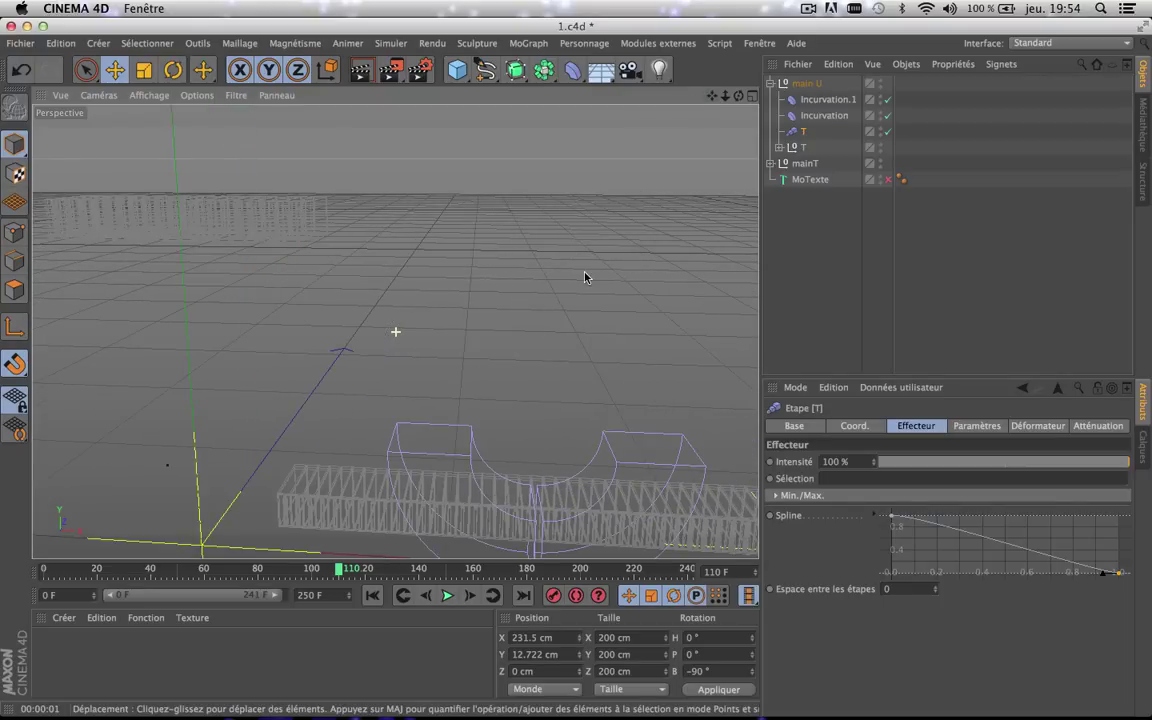
scroll(586, 278, down, 6)
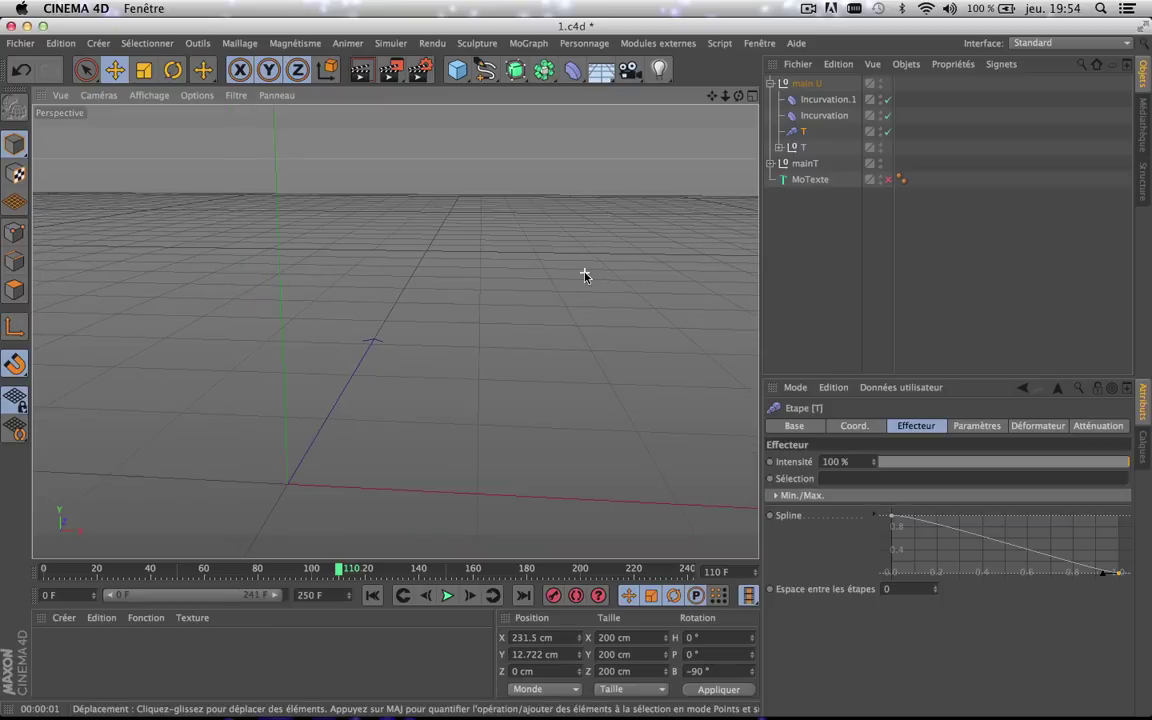
scroll(585, 275, down, 2)
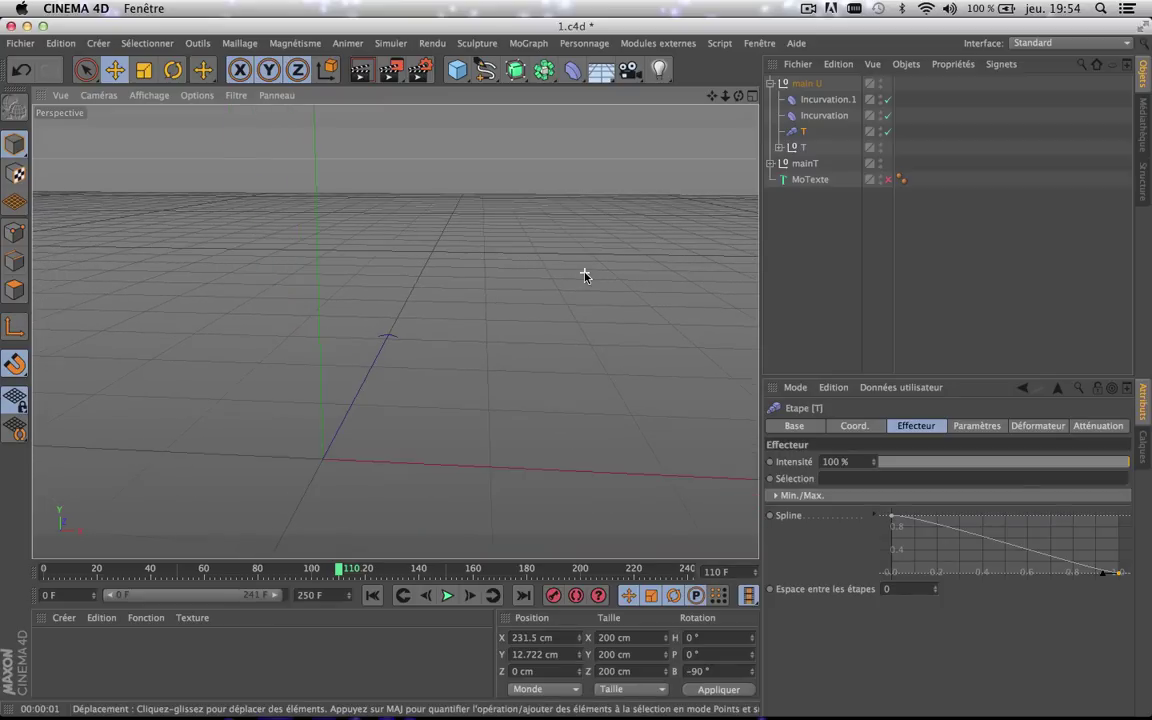
- Delete the main U group
click(770, 83)
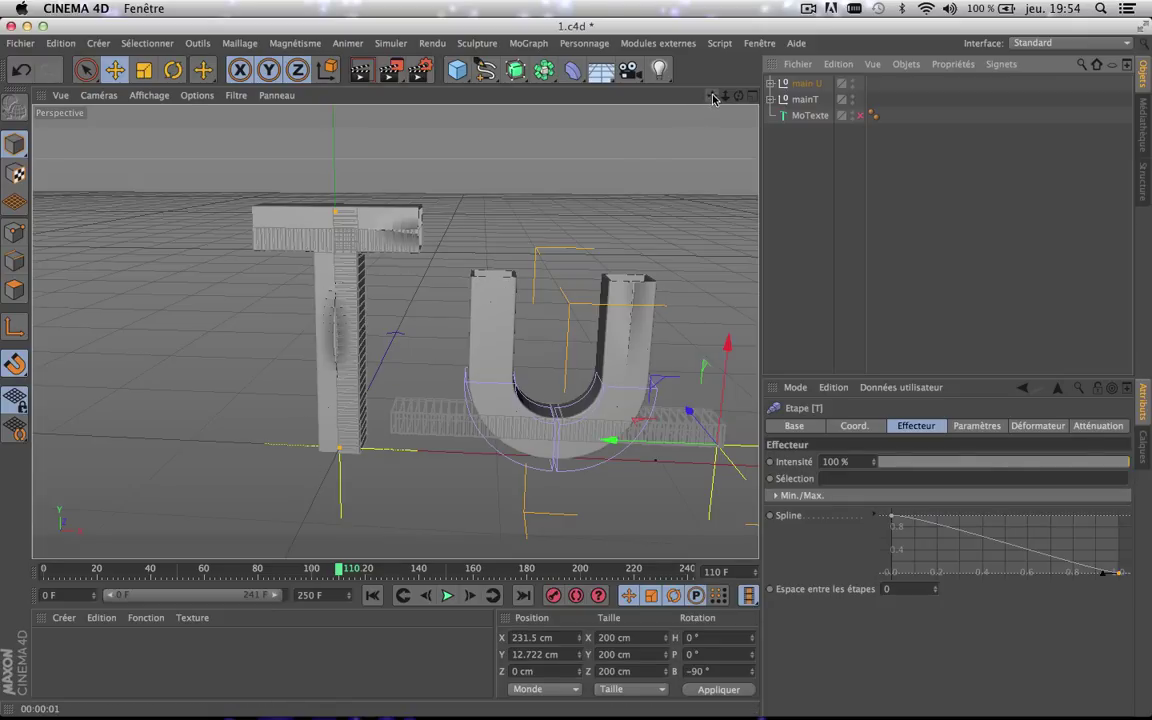
drag(712, 96, 548, 99)
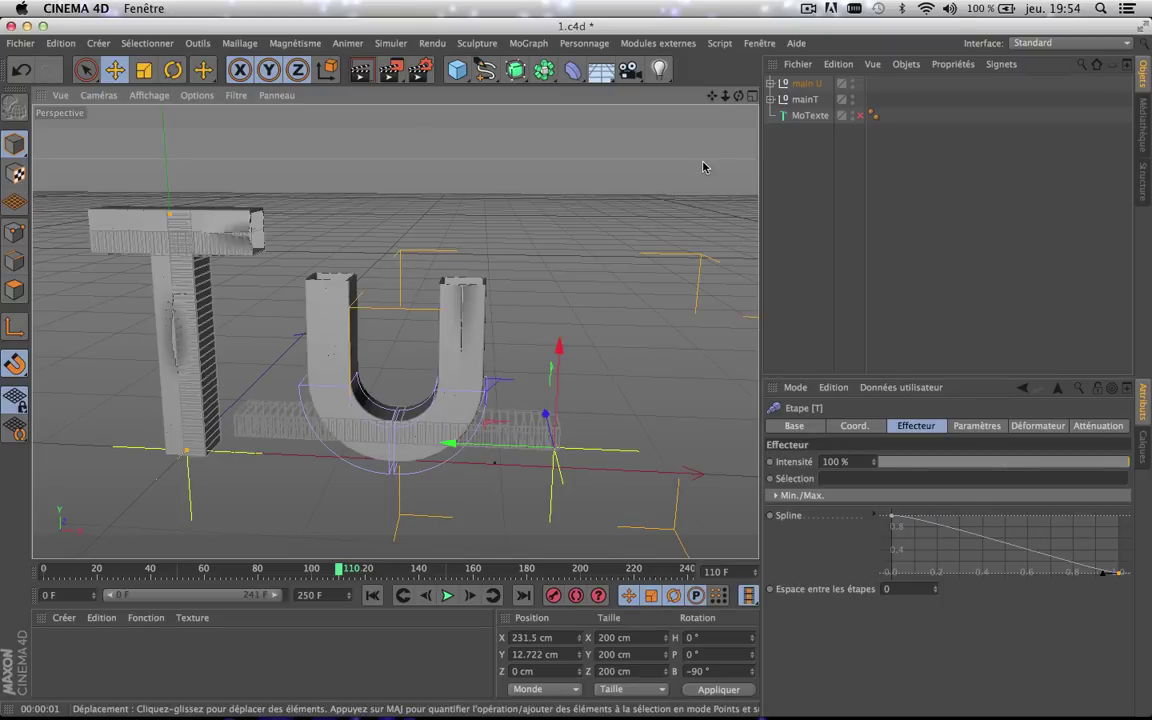
click(811, 86)
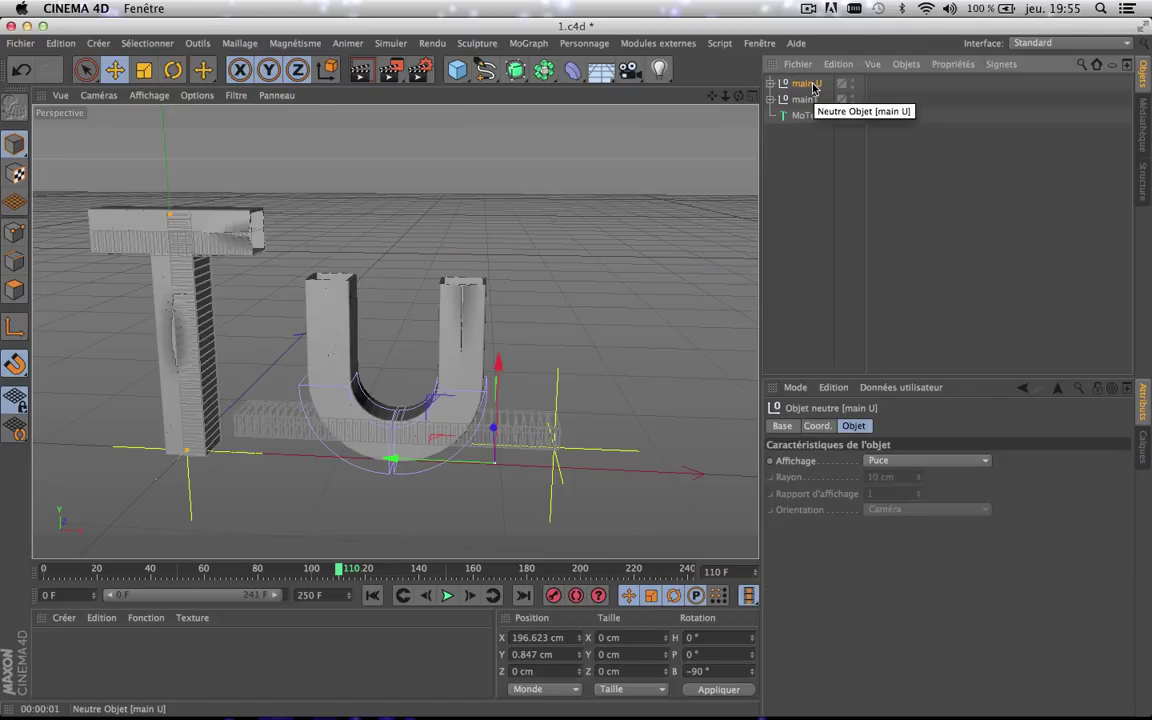
key(Delete)
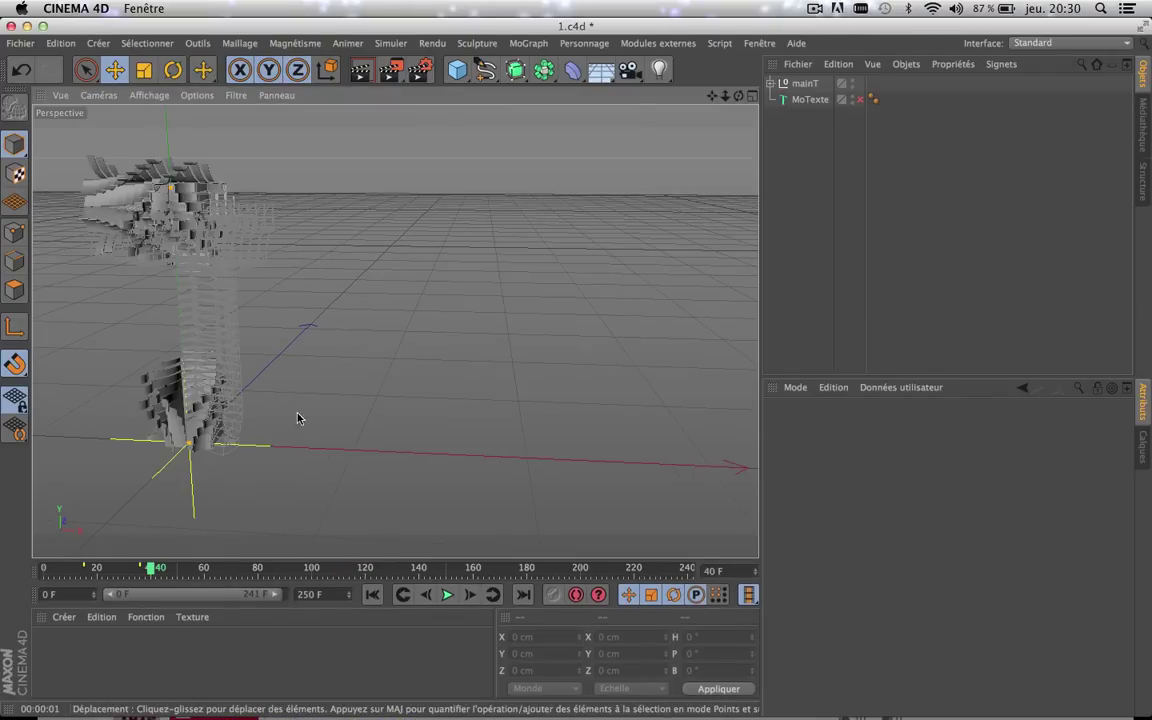
- Duplicate the mainT group and rename the copy as main O
click(770, 84)
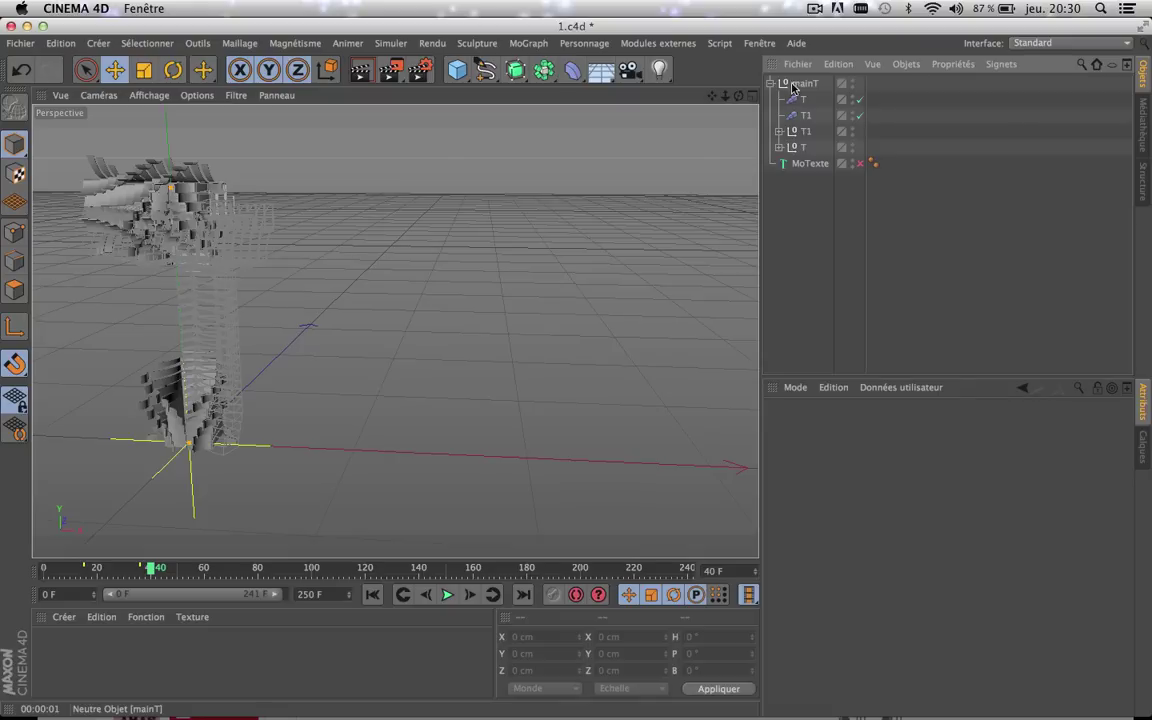
click(771, 84)
ctrl+drag(810, 87, 814, 78)
double_click(821, 86)
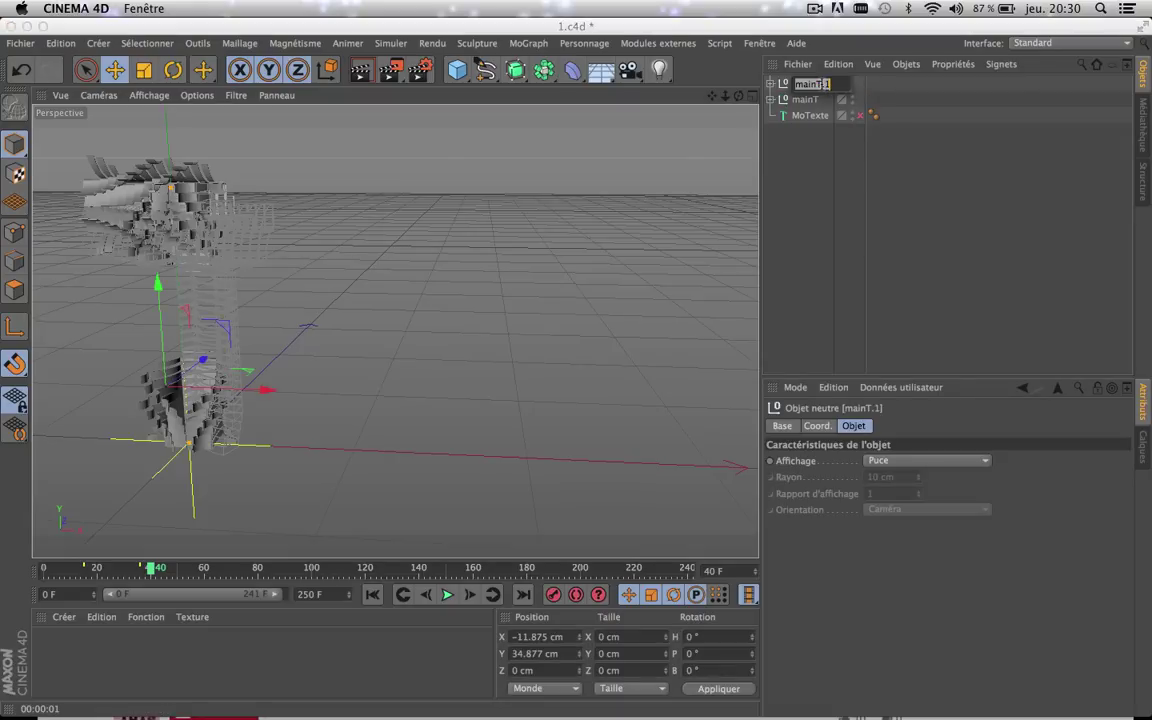
text(mi)
text(in O)
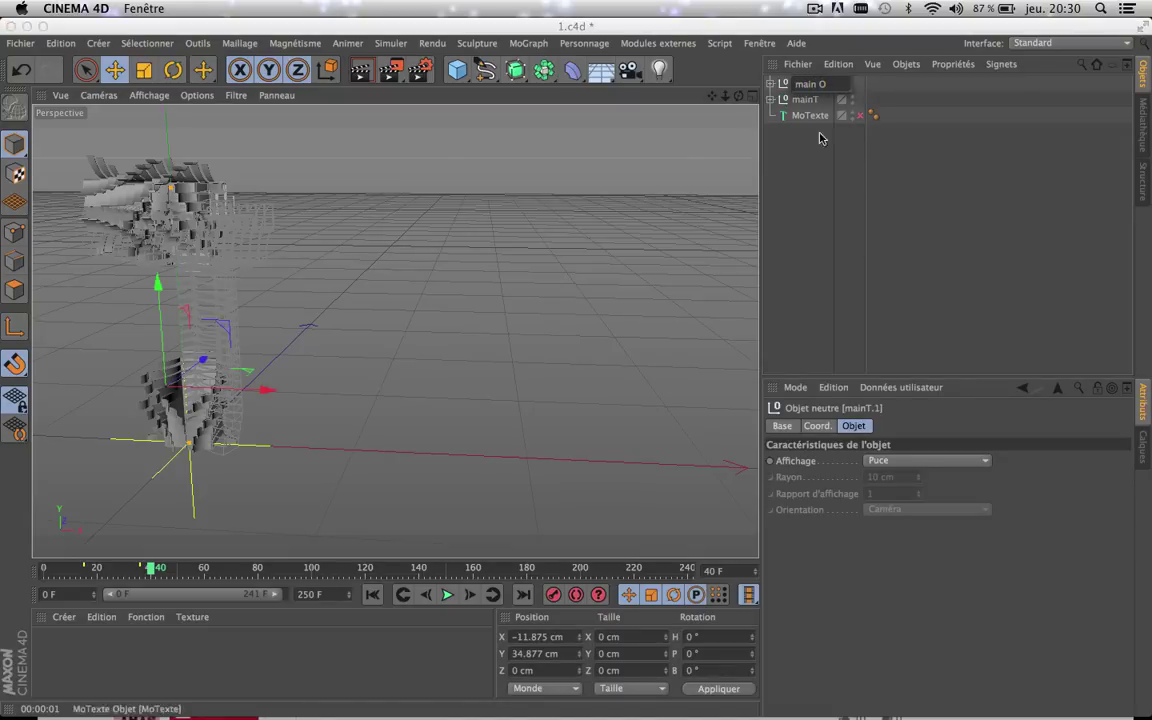
click(805, 159)
- Delete the original mainT group, keeping only the main O copy and MoTexte
click(800, 101)
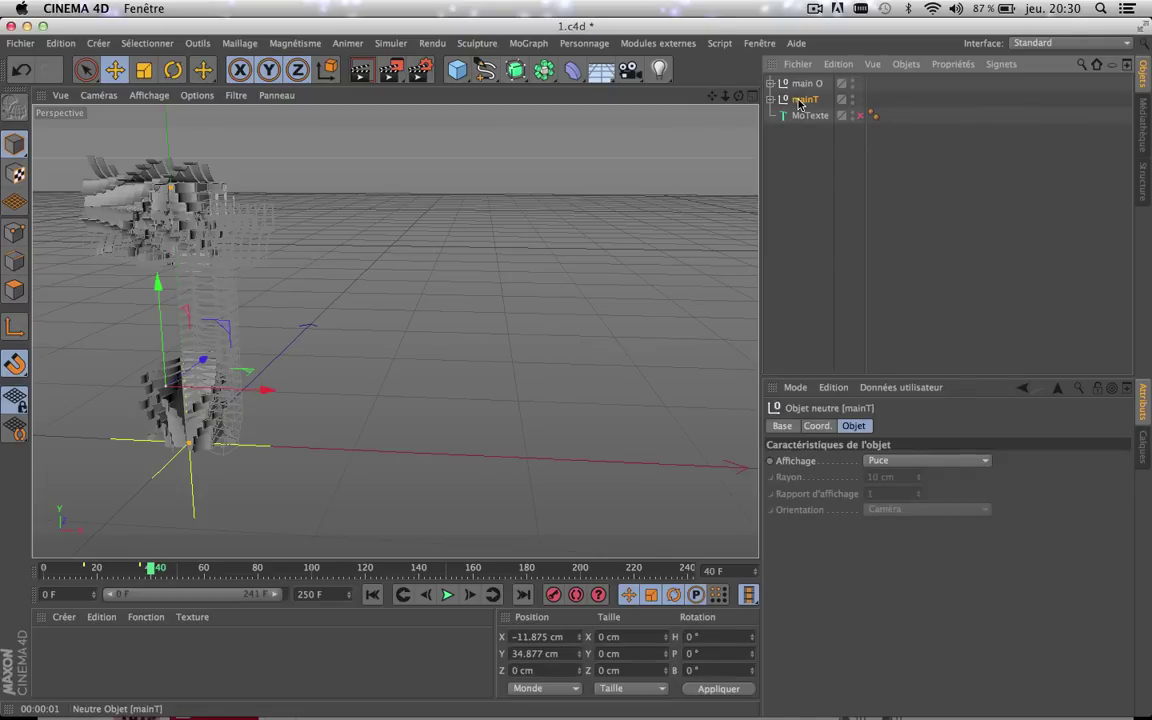
key(Delete)
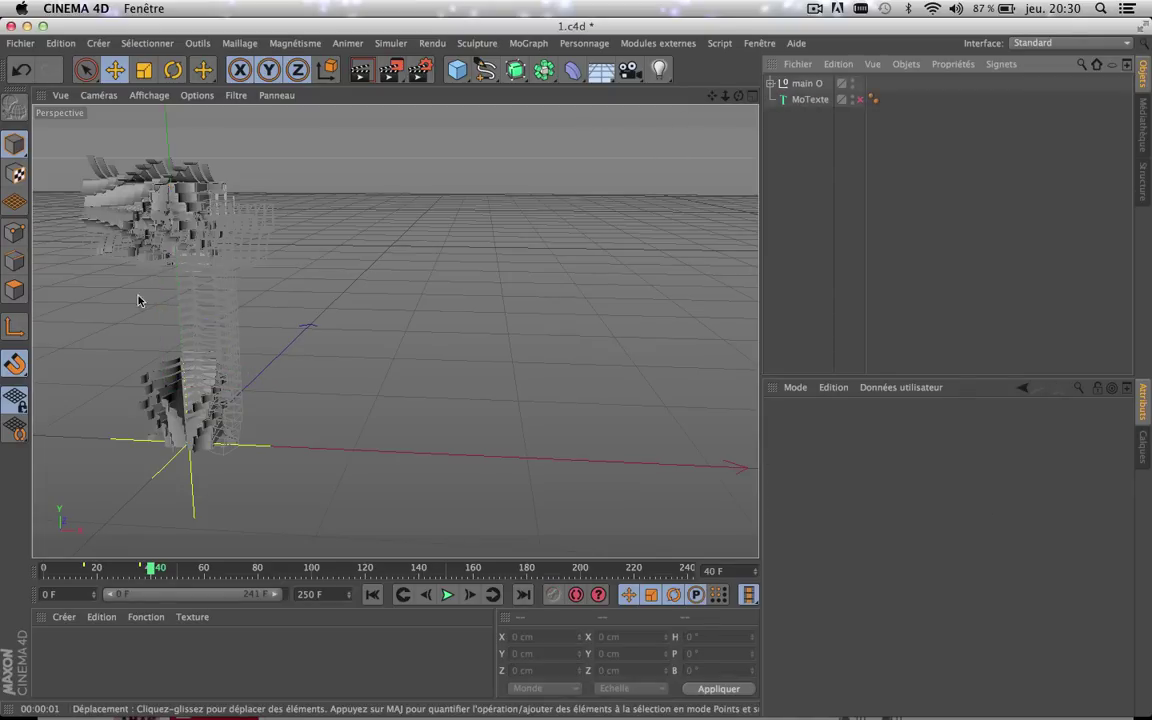
scroll(240, 360, down, 2)
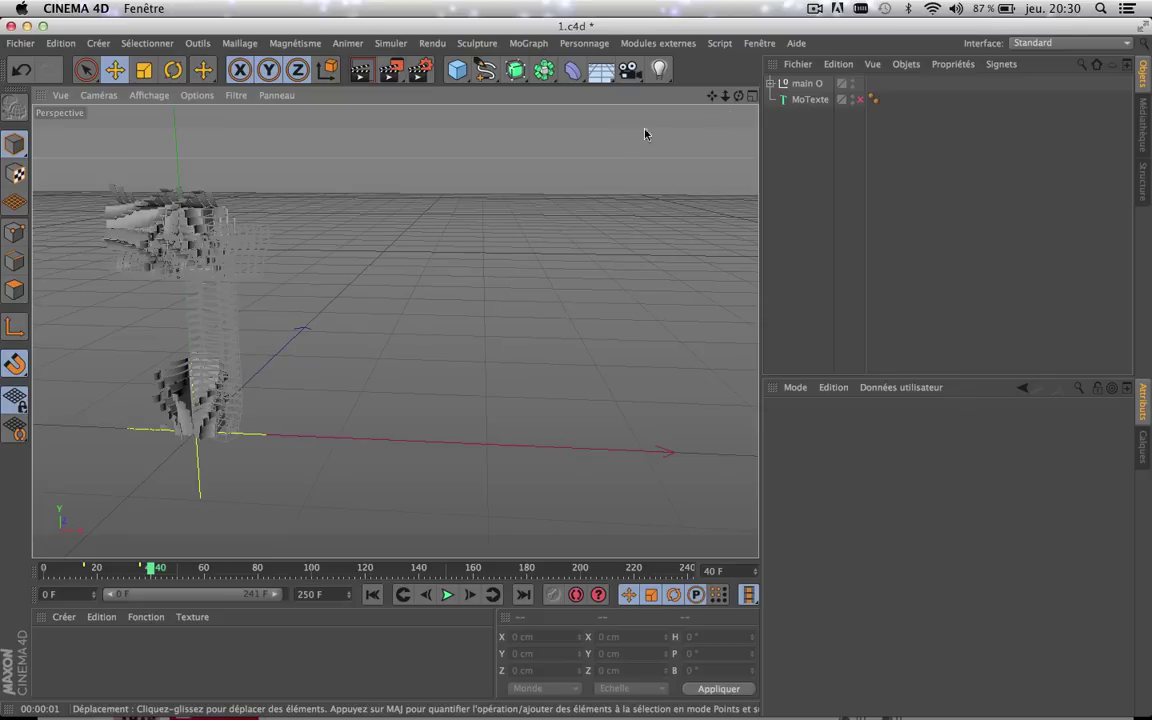
- Delete the T1 step effector and the T1 null from the main O group
click(771, 83)
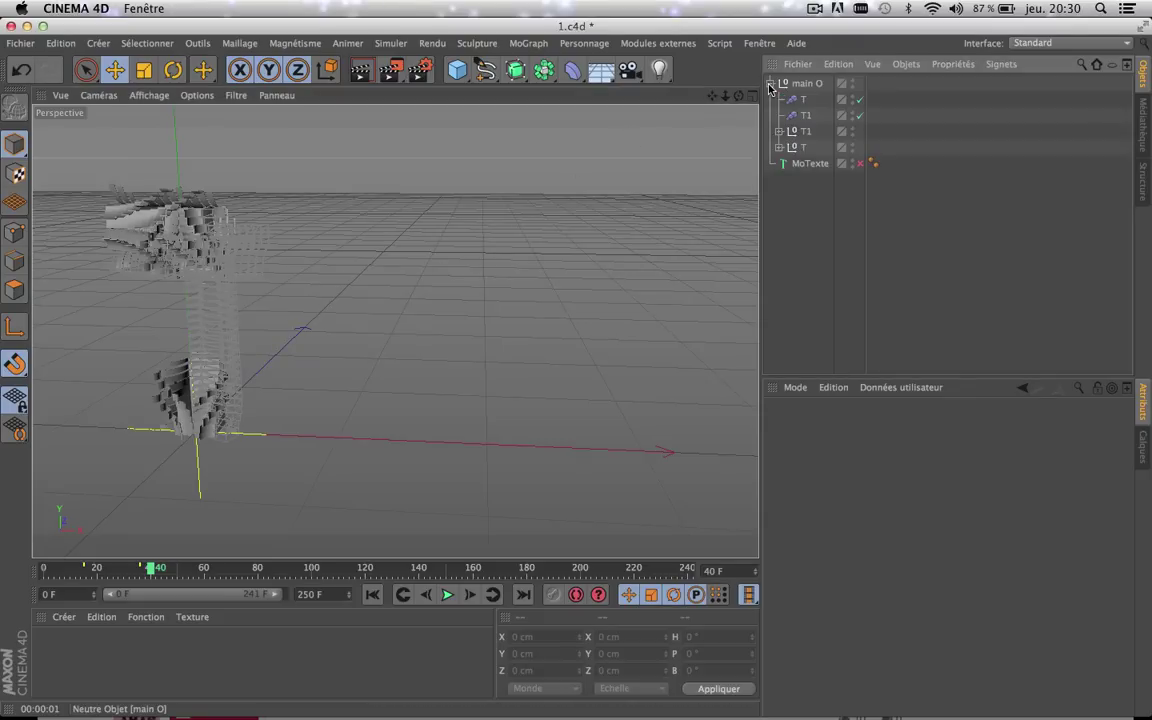
click(806, 118)
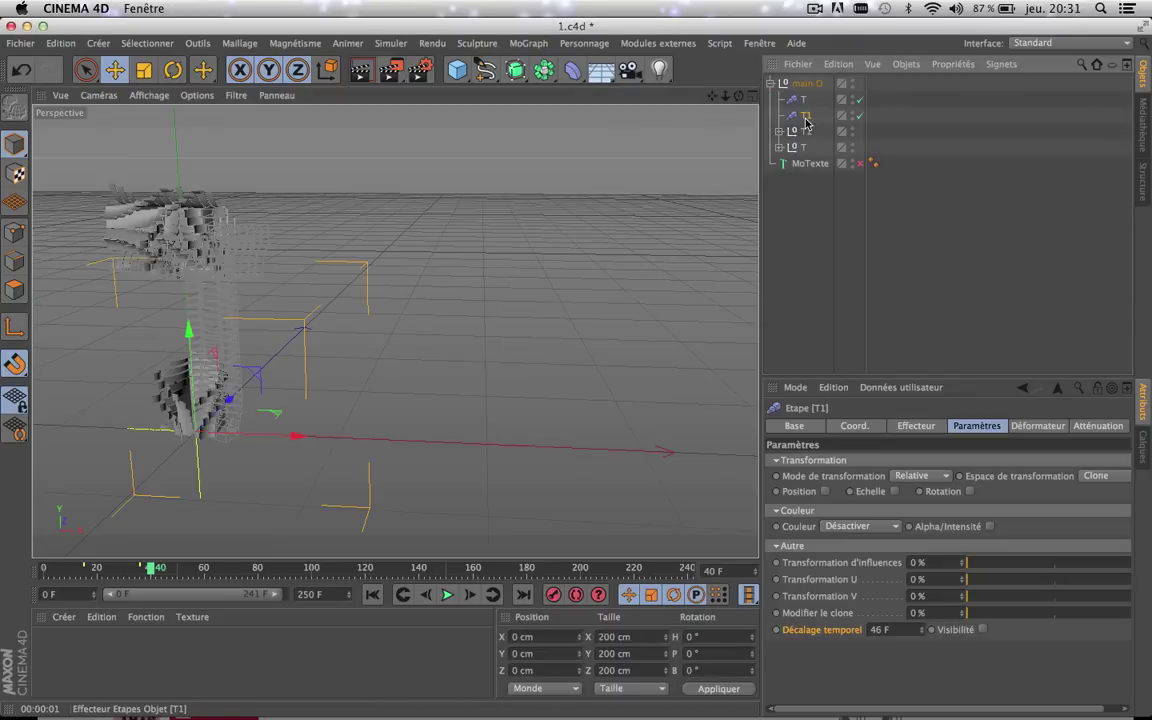
key(Delete)
click(806, 117)
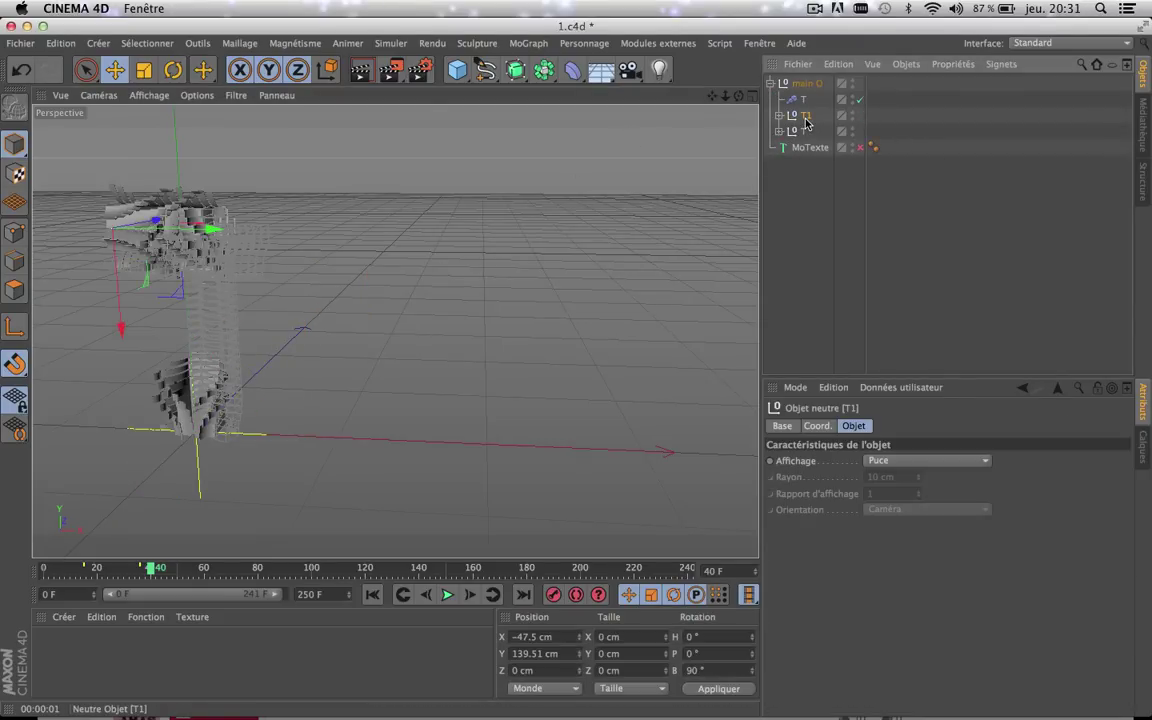
key(Delete)
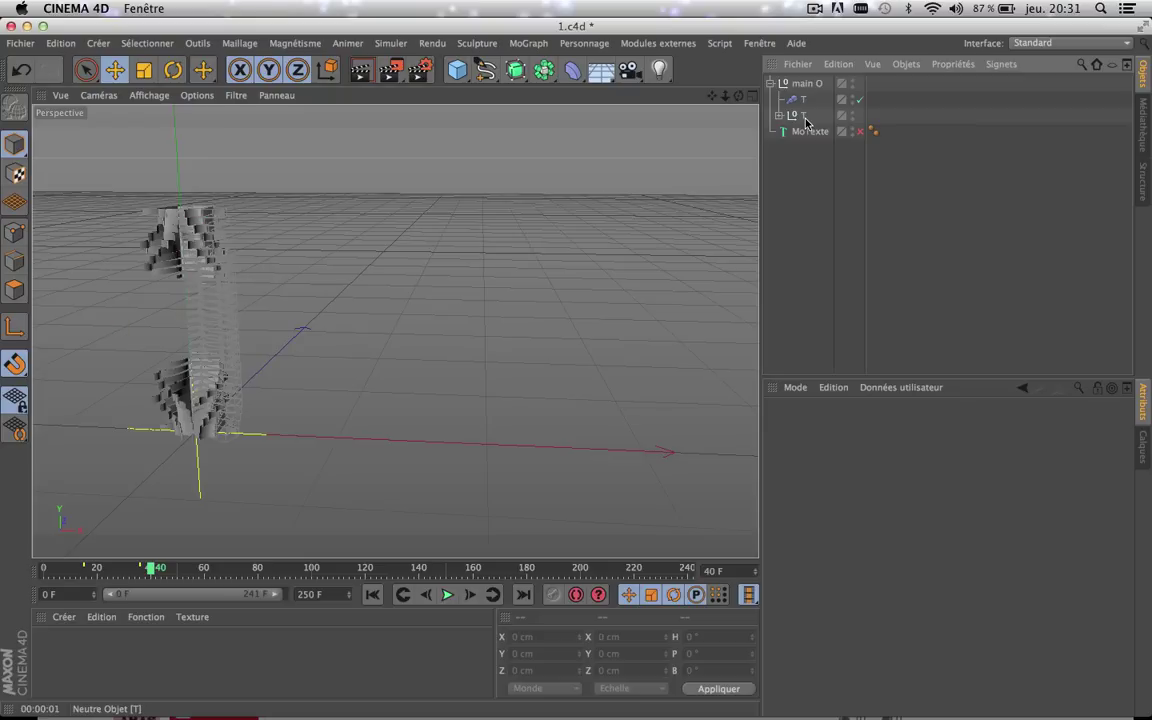
- Switch Cloneur1, Cloneur2 and Cloneur3 in the main O group together from linear to Radial mode
click(116, 72)
click(773, 84)
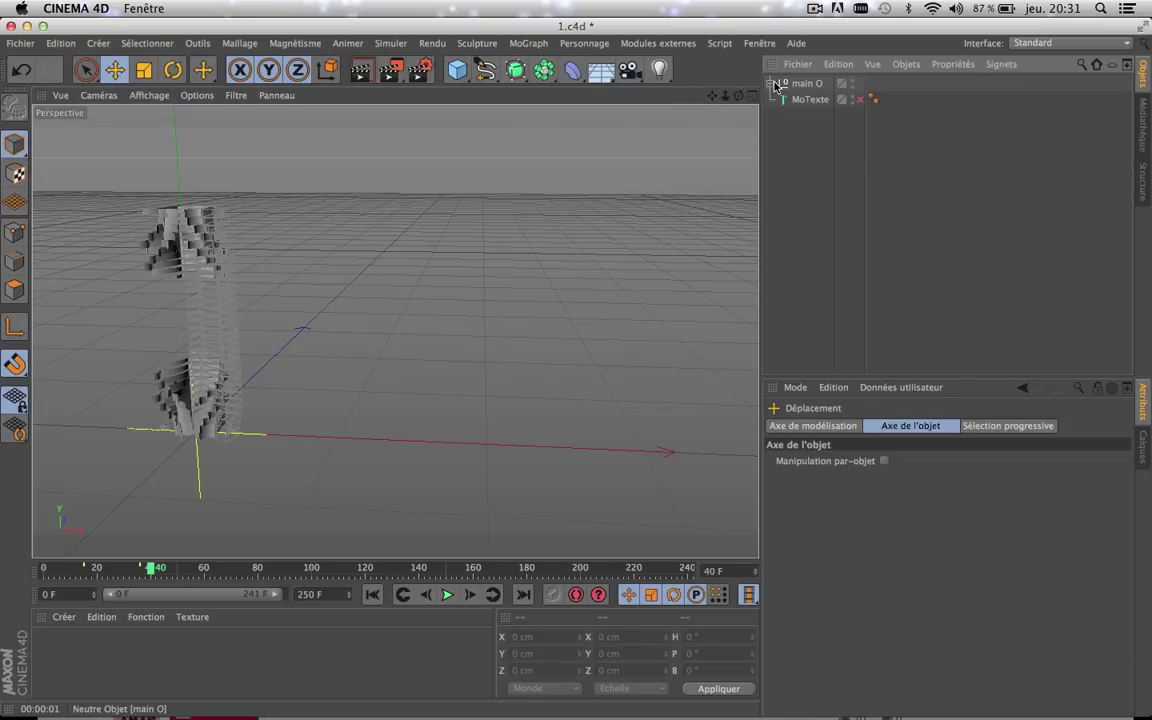
click(806, 84)
drag(712, 96, 399, 285)
click(772, 85)
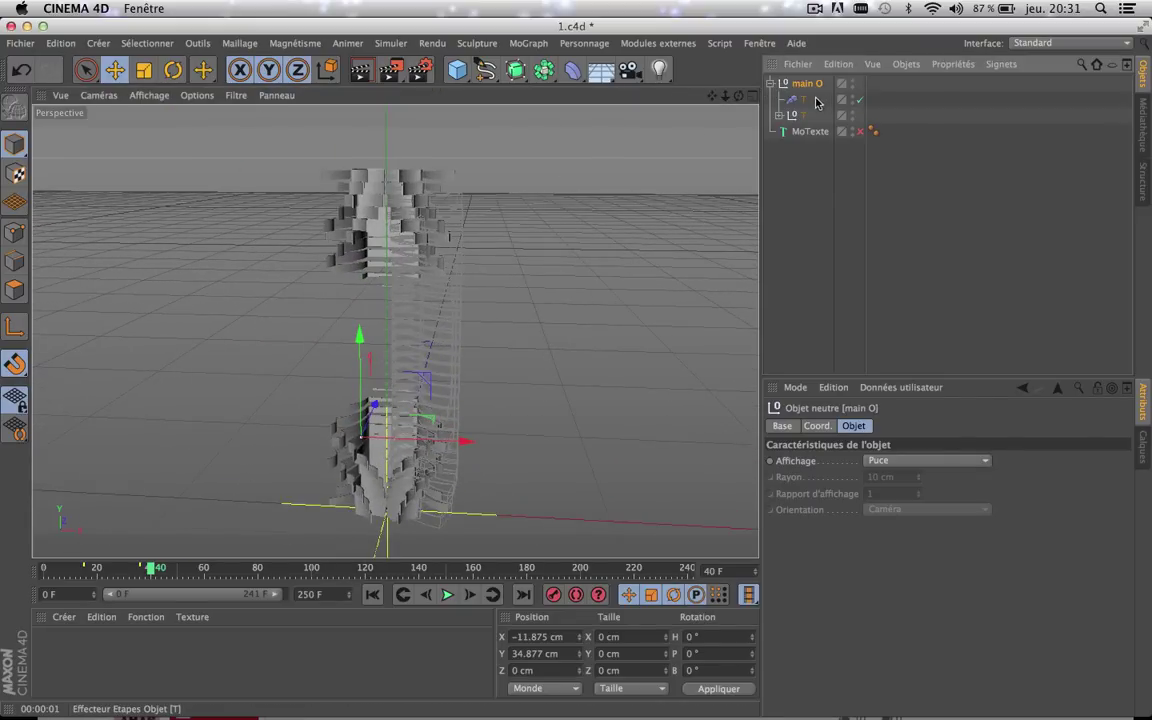
click(779, 115)
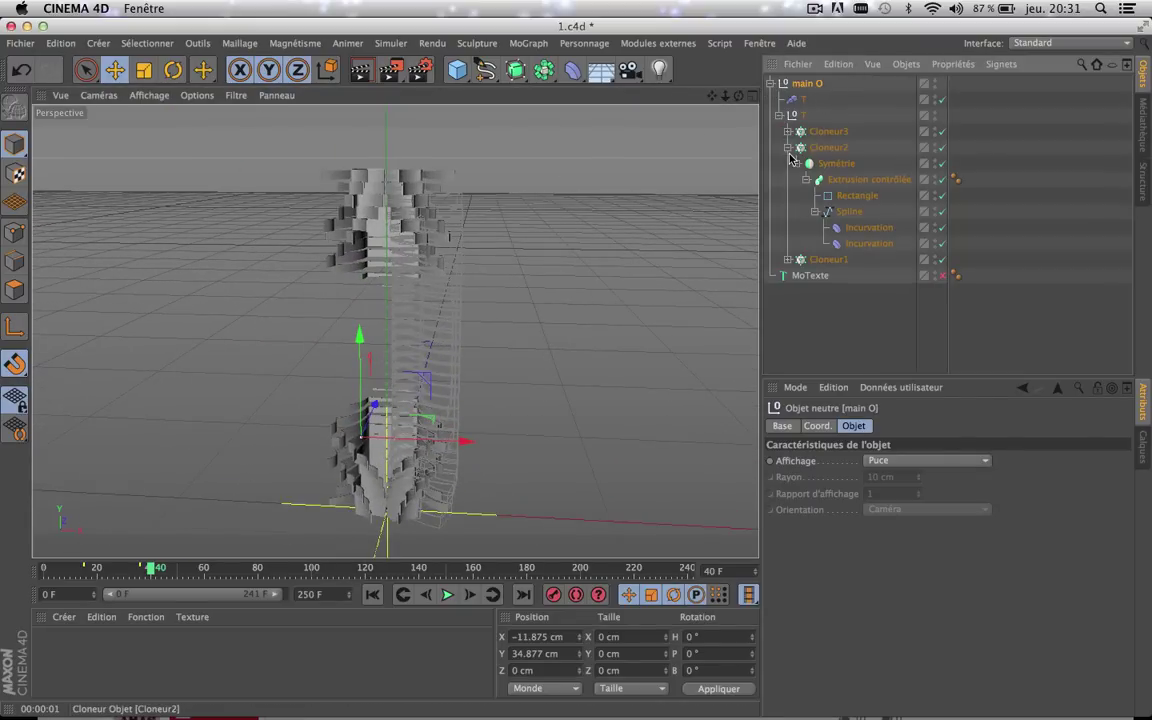
click(790, 155)
click(788, 147)
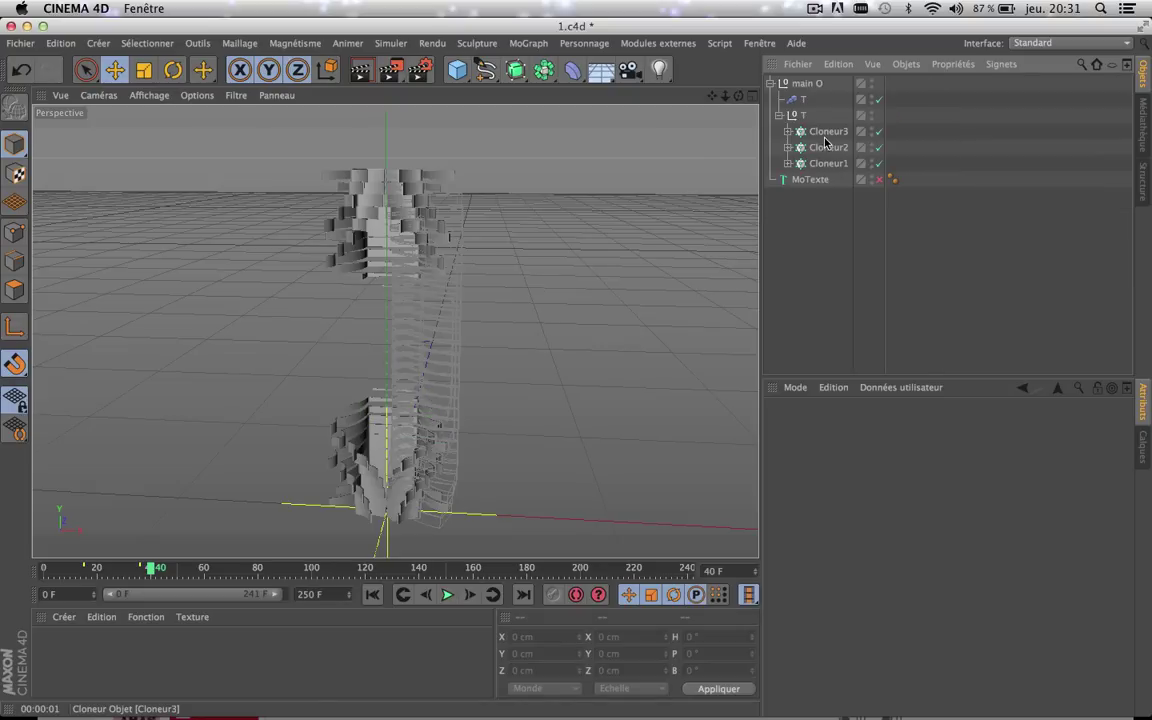
click(826, 133)
shift+click(826, 163)
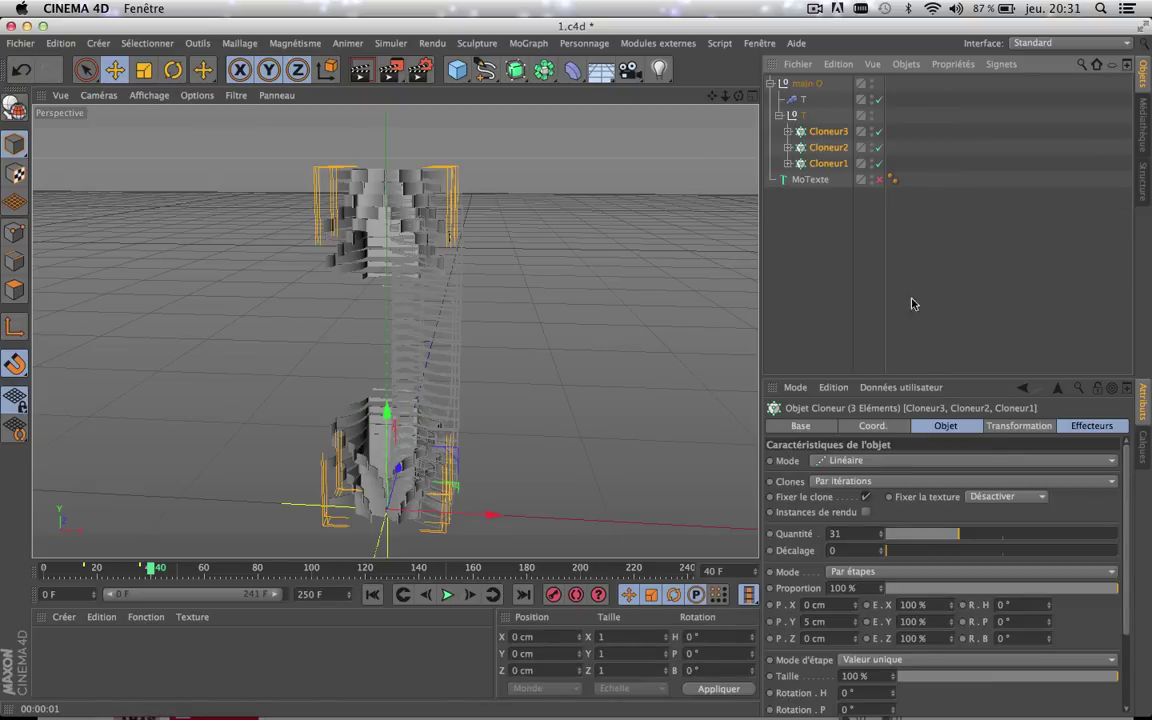
click(881, 461)
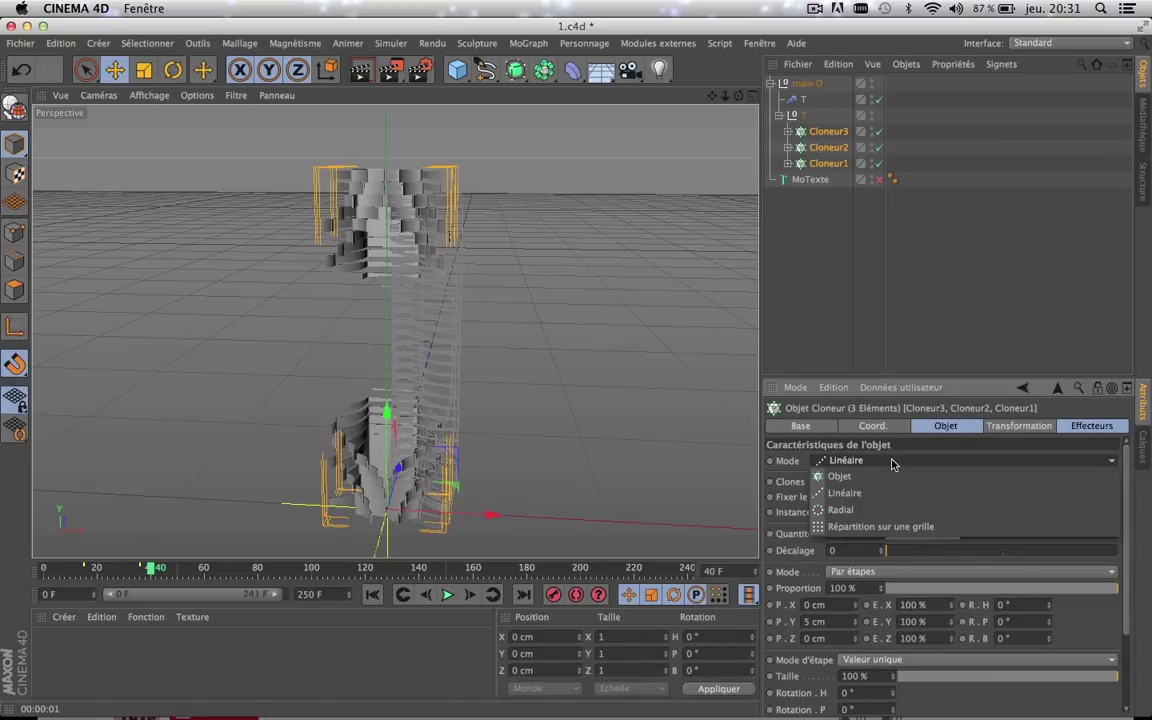
click(850, 510)
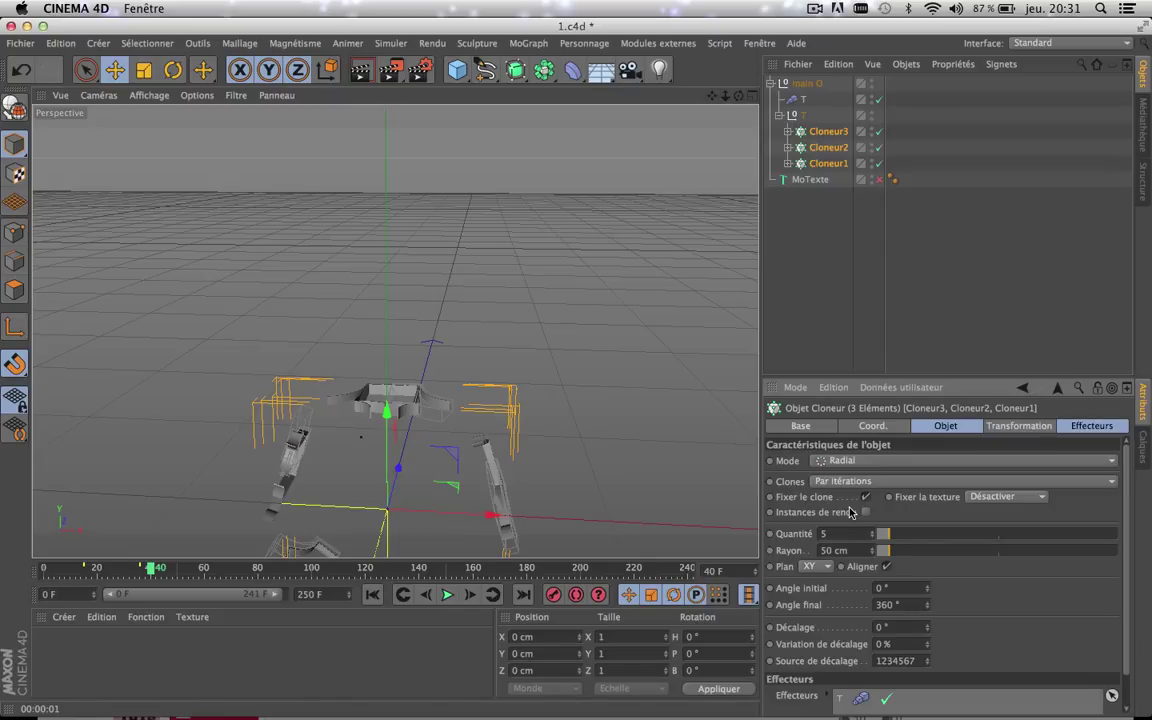
- Rotate the Extrusion contrôlée objects inside all three cloners together to a bank angle of 270°
drag(712, 97, 722, 20)
scroll(364, 369, up, 5)
scroll(364, 369, down, 3)
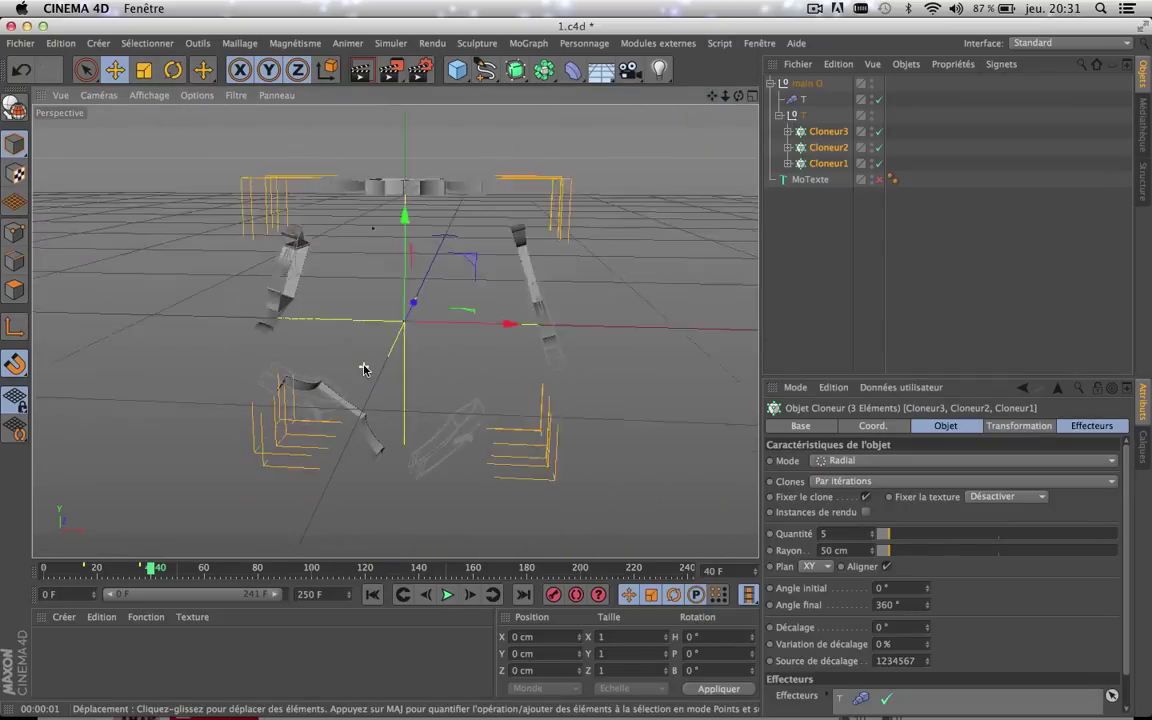
scroll(364, 369, down, 1)
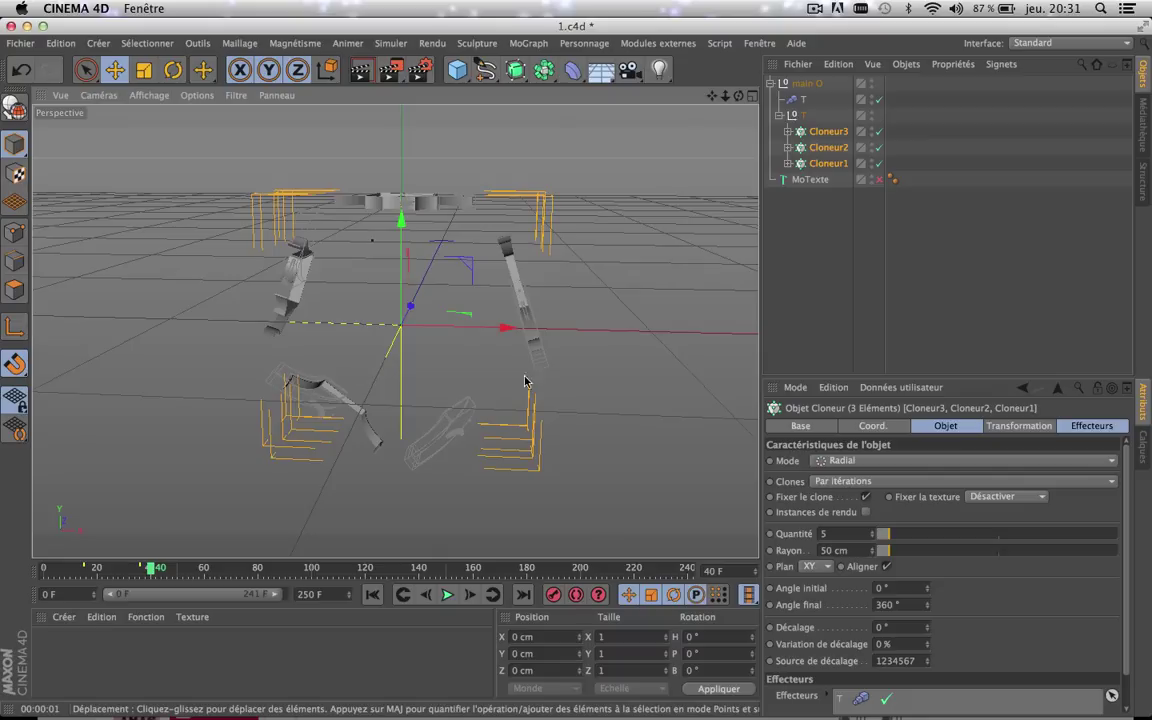
click(788, 133)
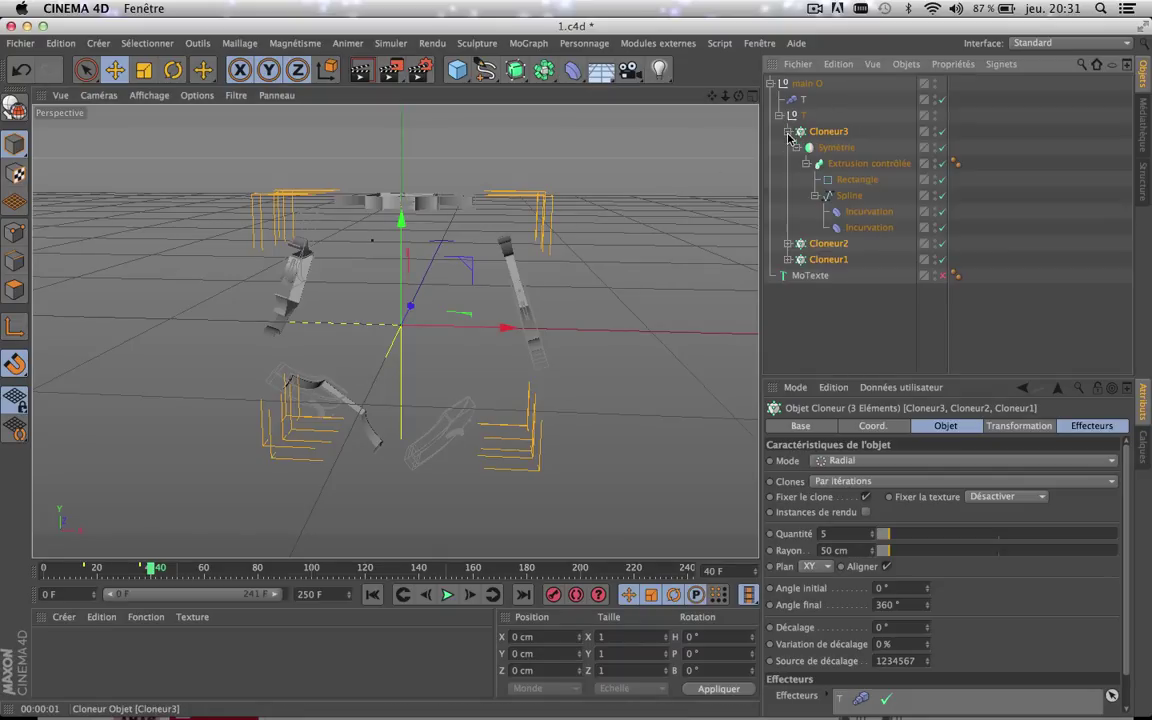
shift+click(857, 165)
click(788, 244)
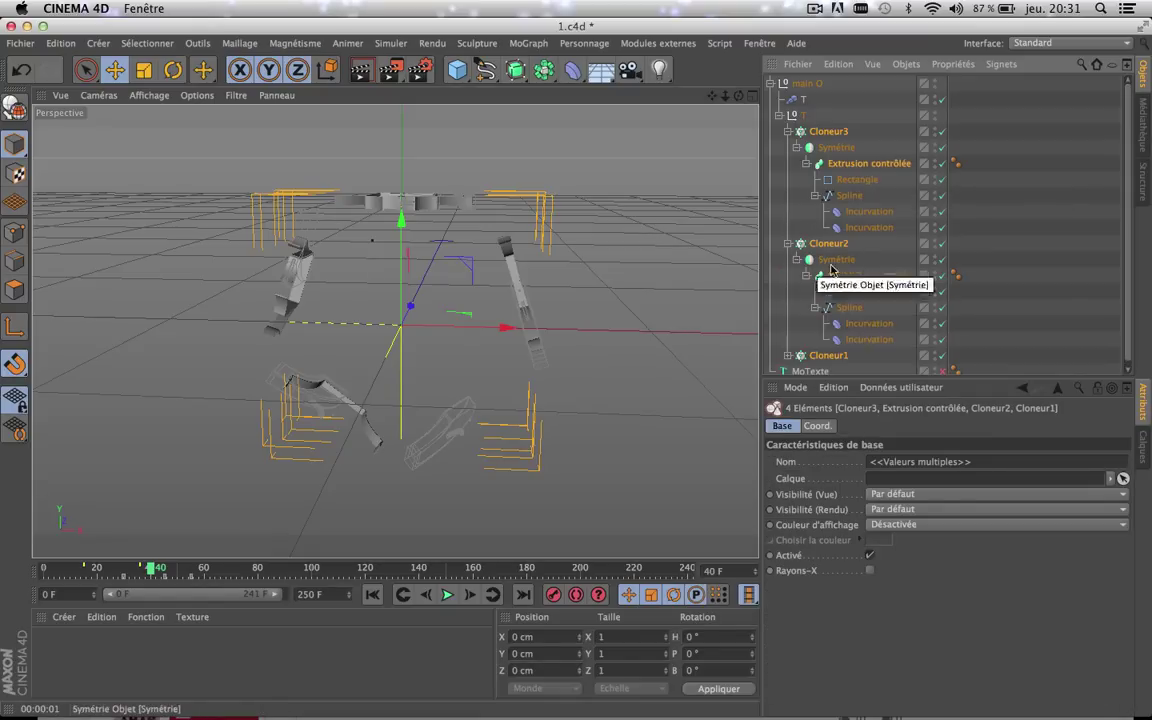
shift+click(861, 275)
click(1036, 218)
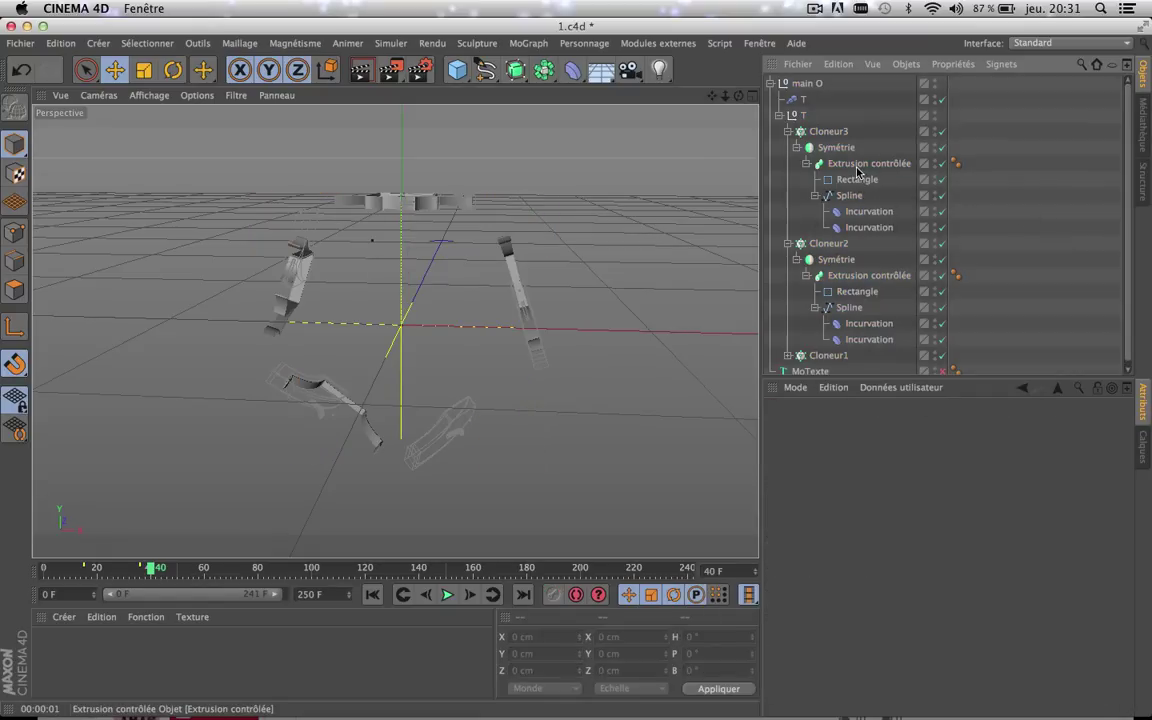
click(860, 164)
shift+click(862, 276)
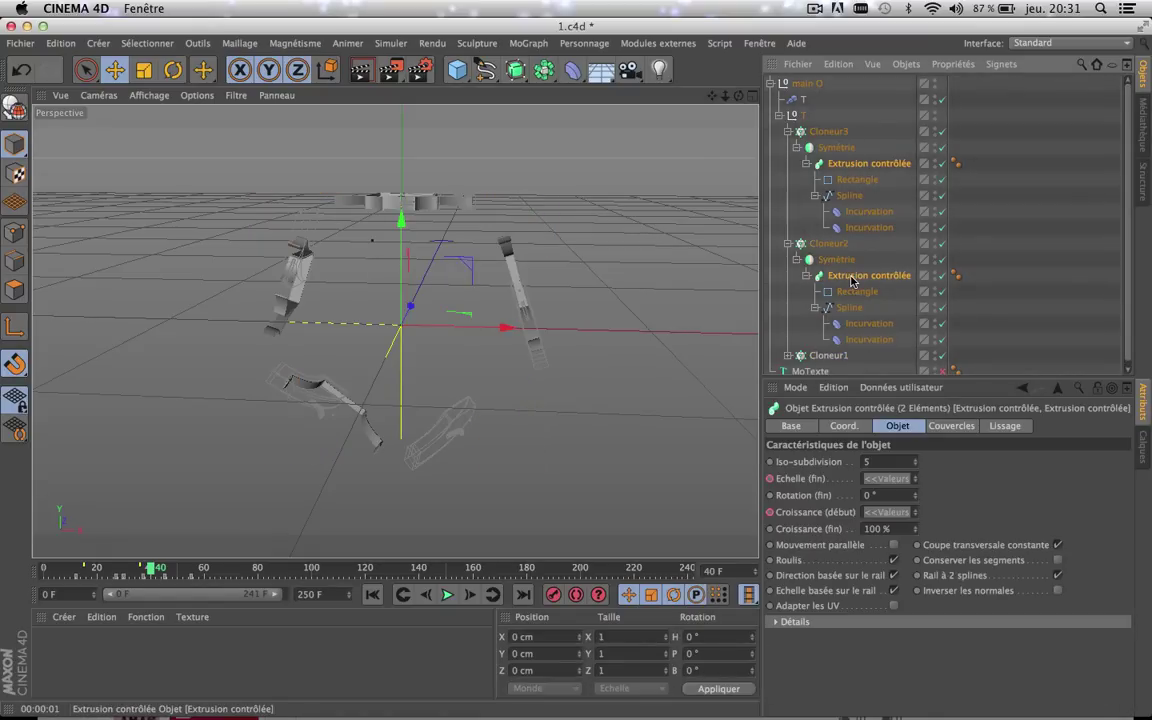
click(788, 355)
scroll(860, 320, down, 2)
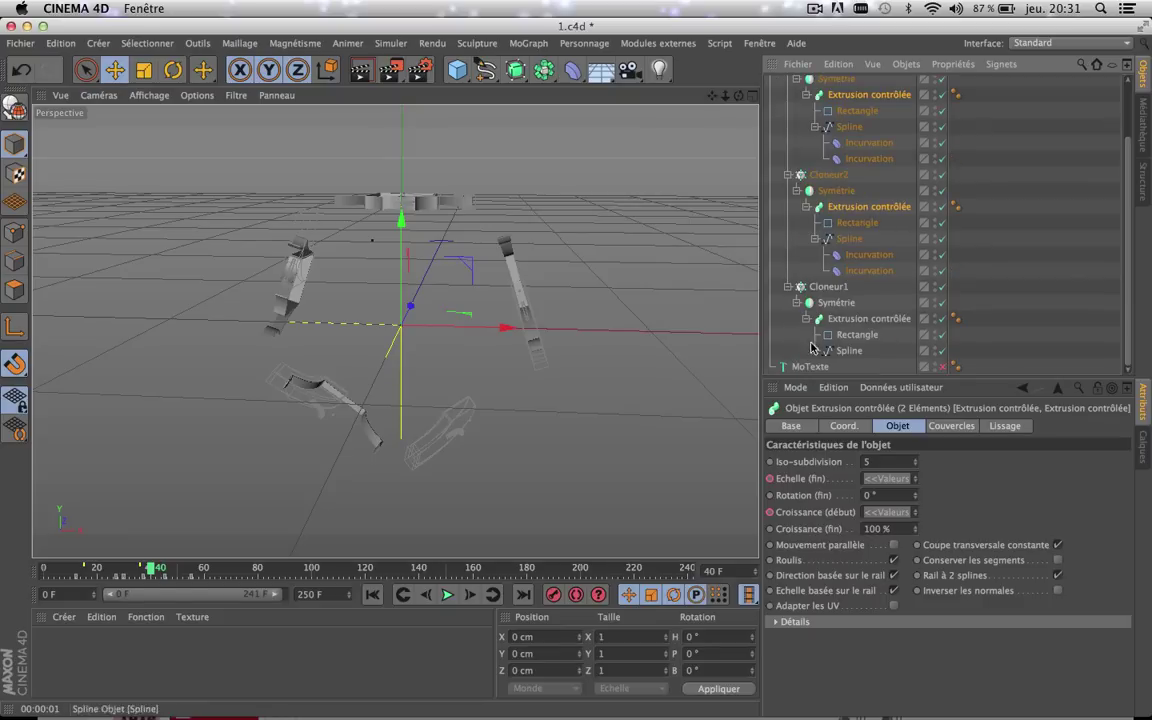
shift+click(875, 318)
click(173, 69)
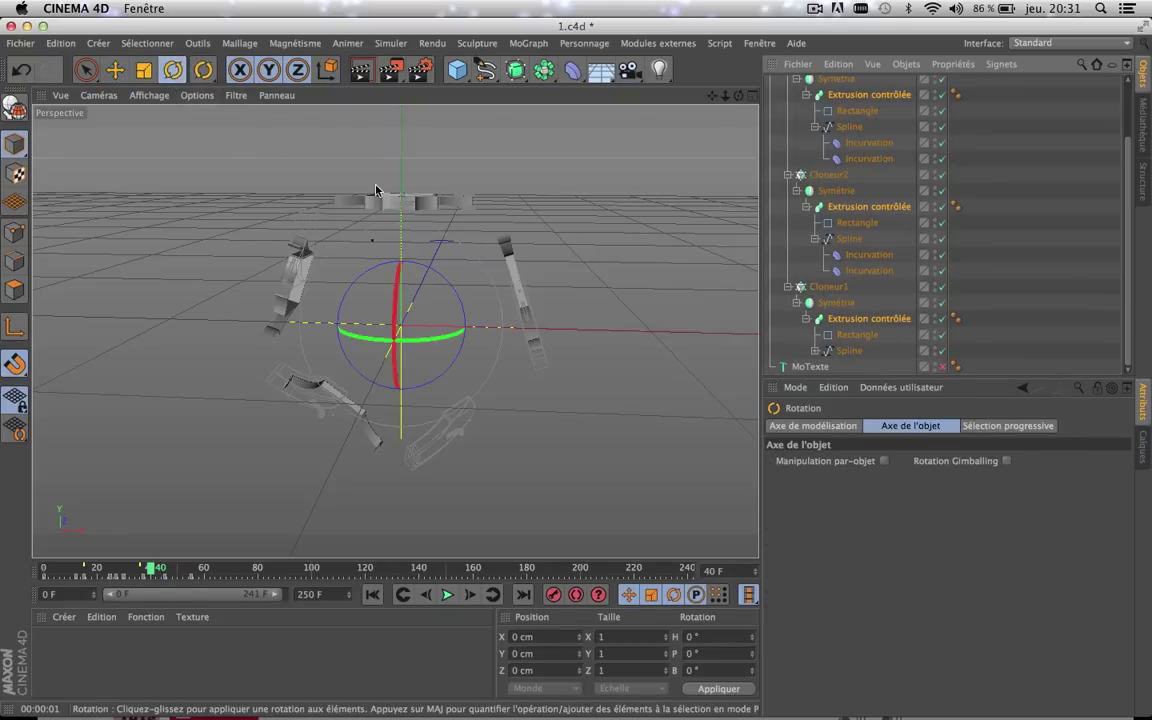
drag(431, 266, 308, 278)
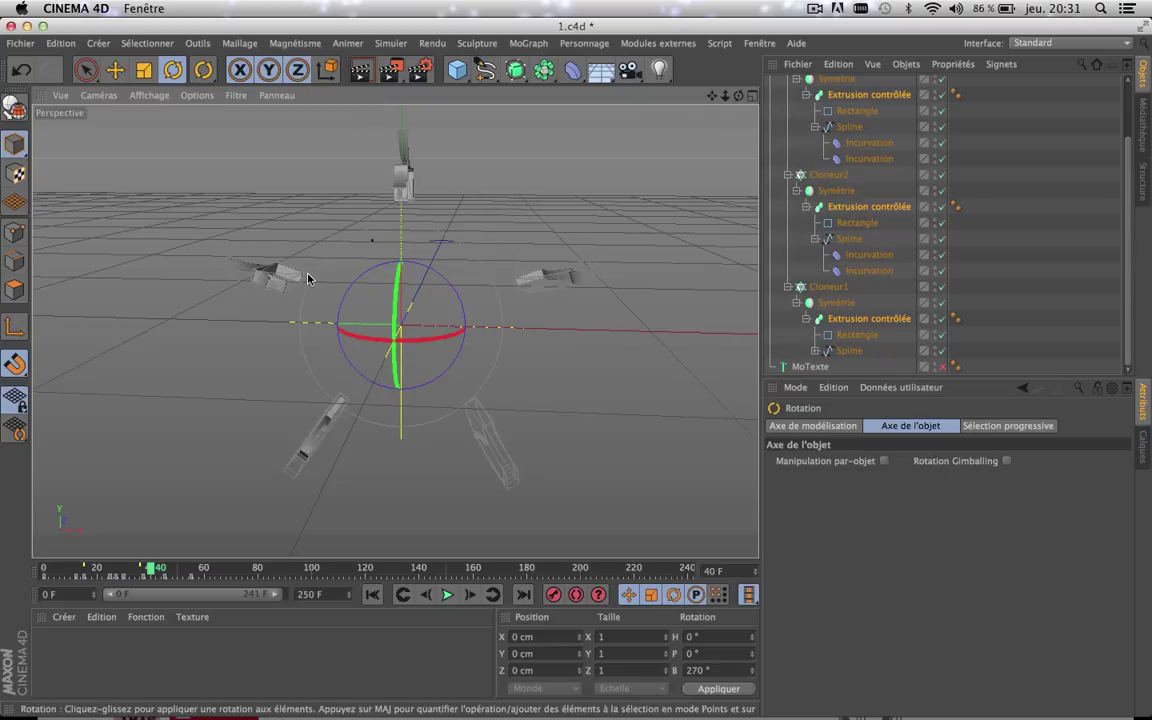
- Set the symmetry plane of the three Symétrie objects inside the cloners to XZ
scroll(830, 160, up, 3)
click(830, 150)
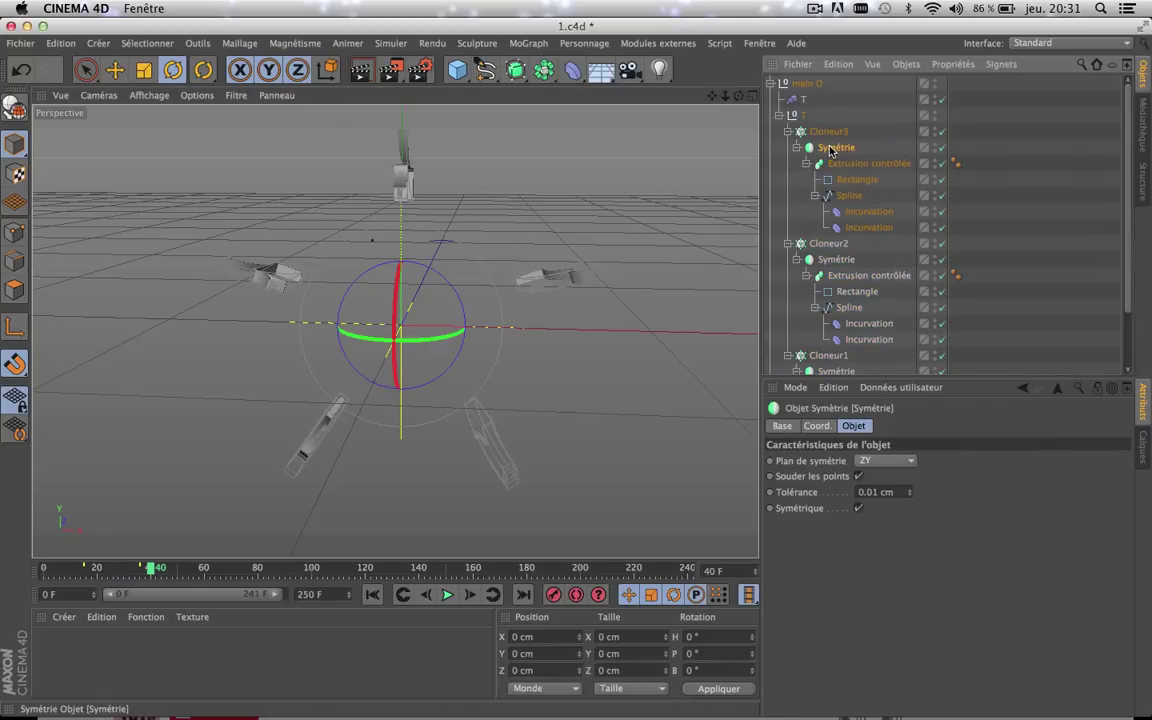
scroll(828, 165, down, 3)
ctrl+click(826, 190)
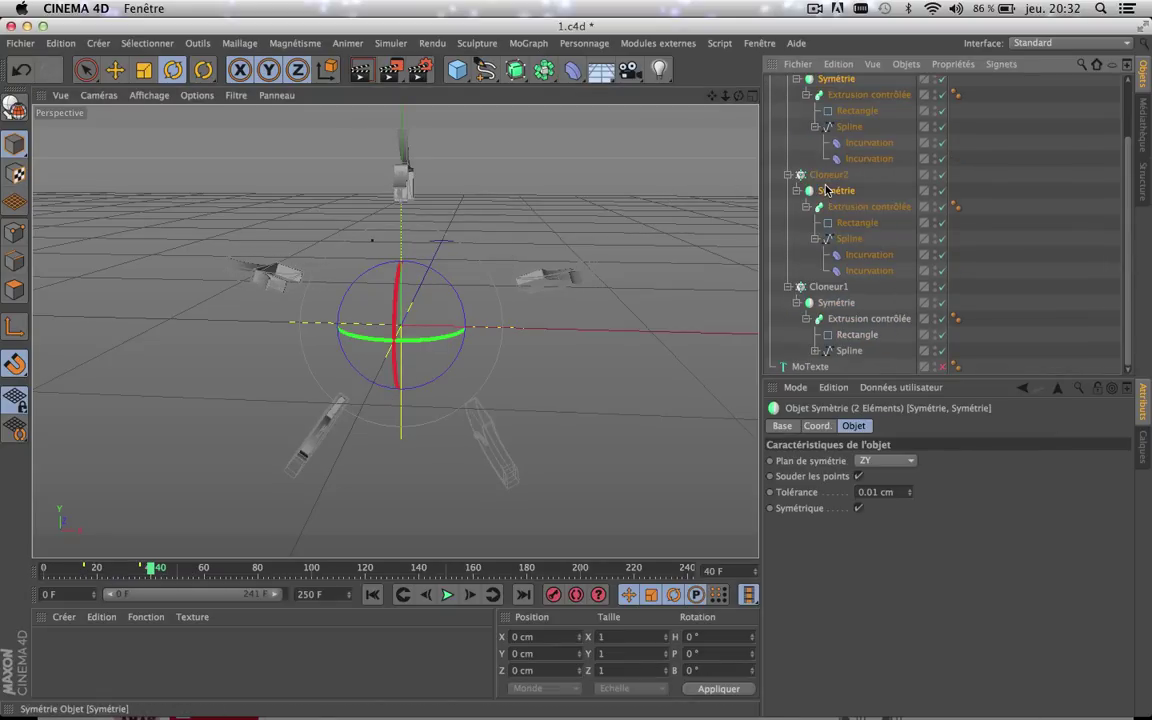
ctrl+click(836, 302)
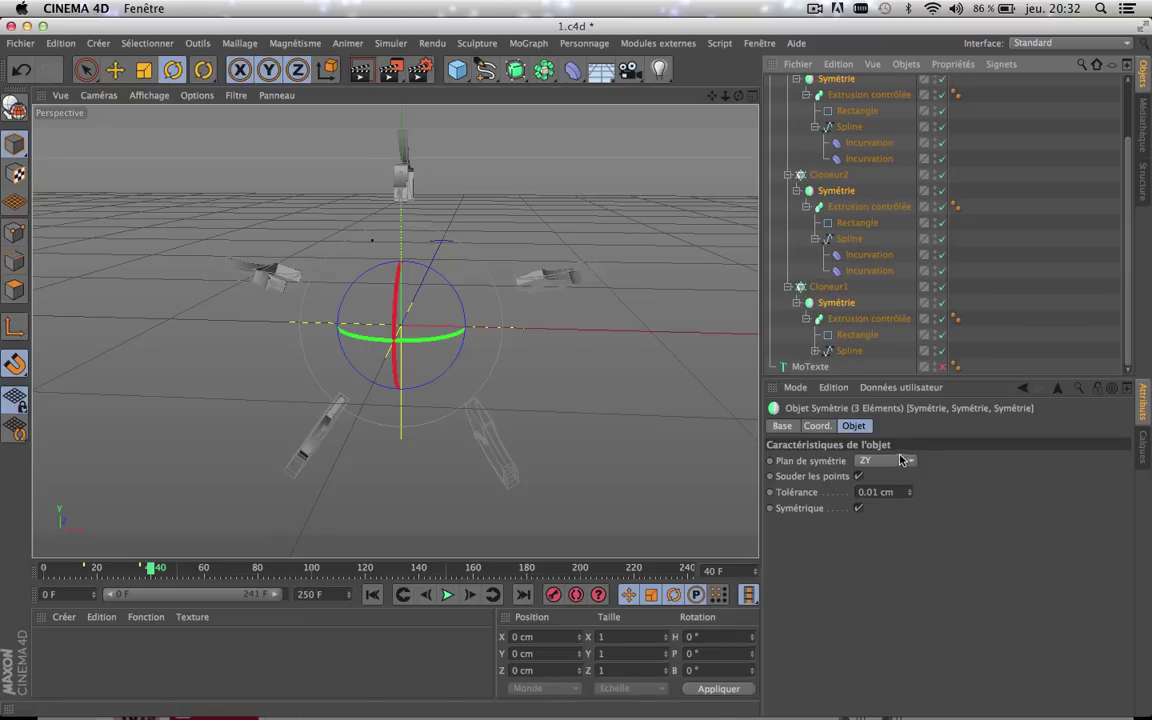
click(903, 464)
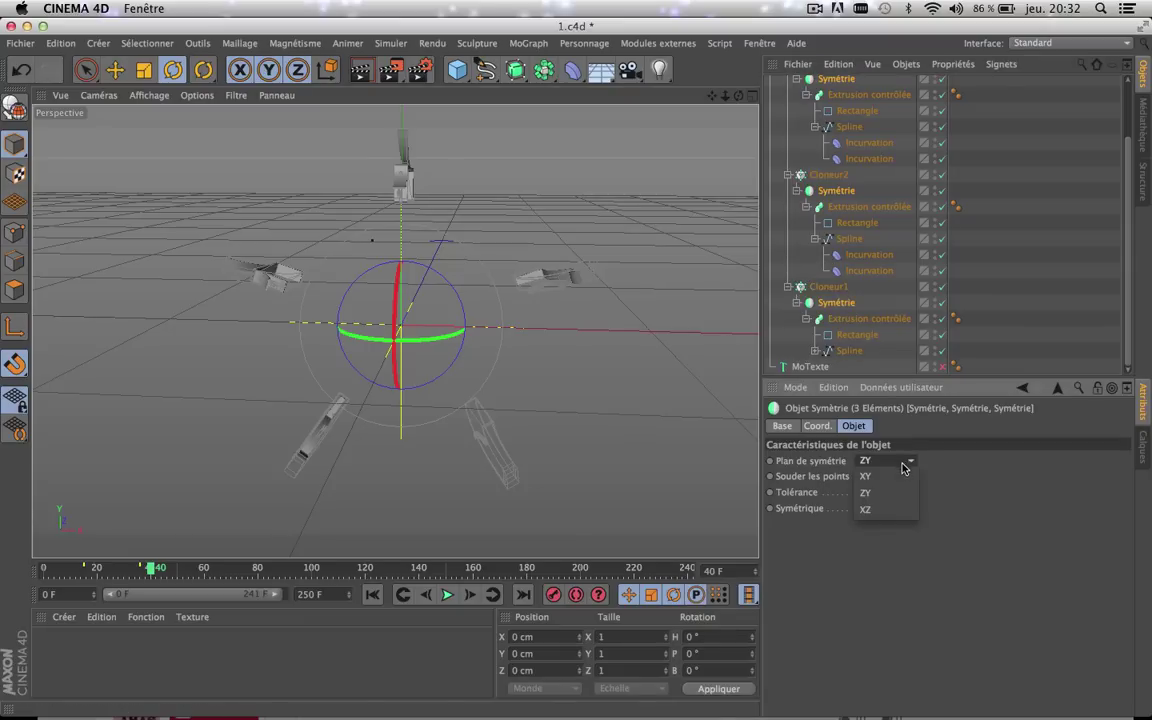
click(886, 511)
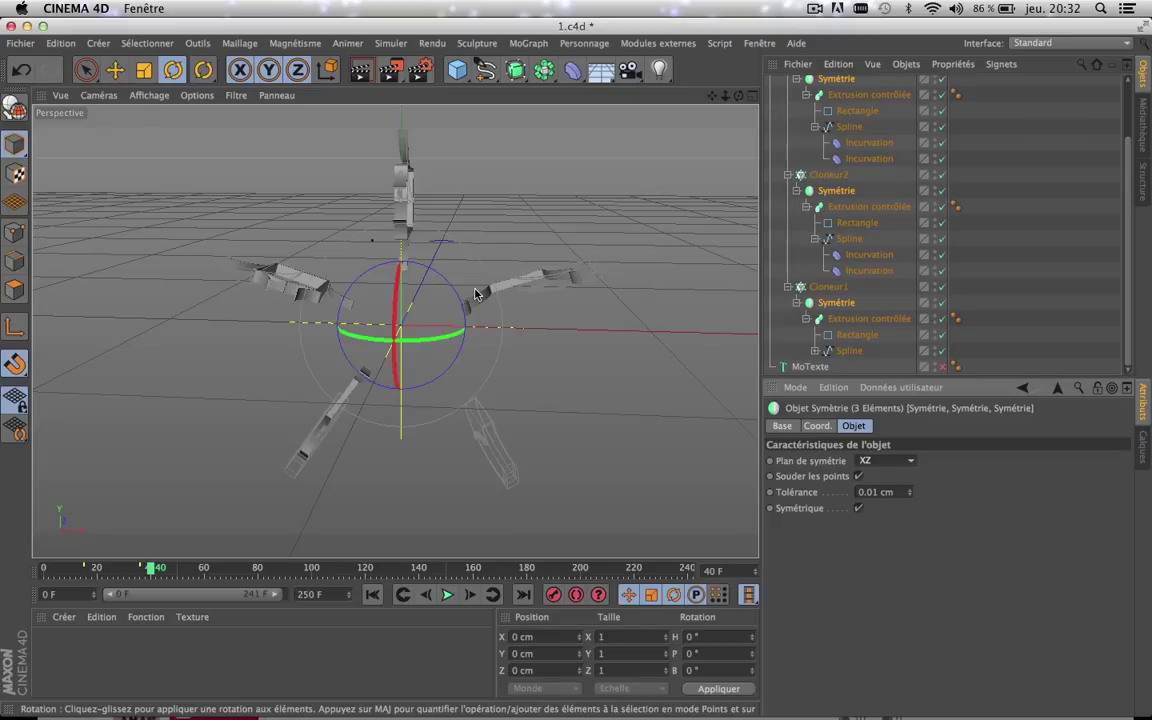
- Set the Quantité of Cloneur1, Cloneur2 and Cloneur3 together to 40 clones
scroll(800, 140, up, 3)
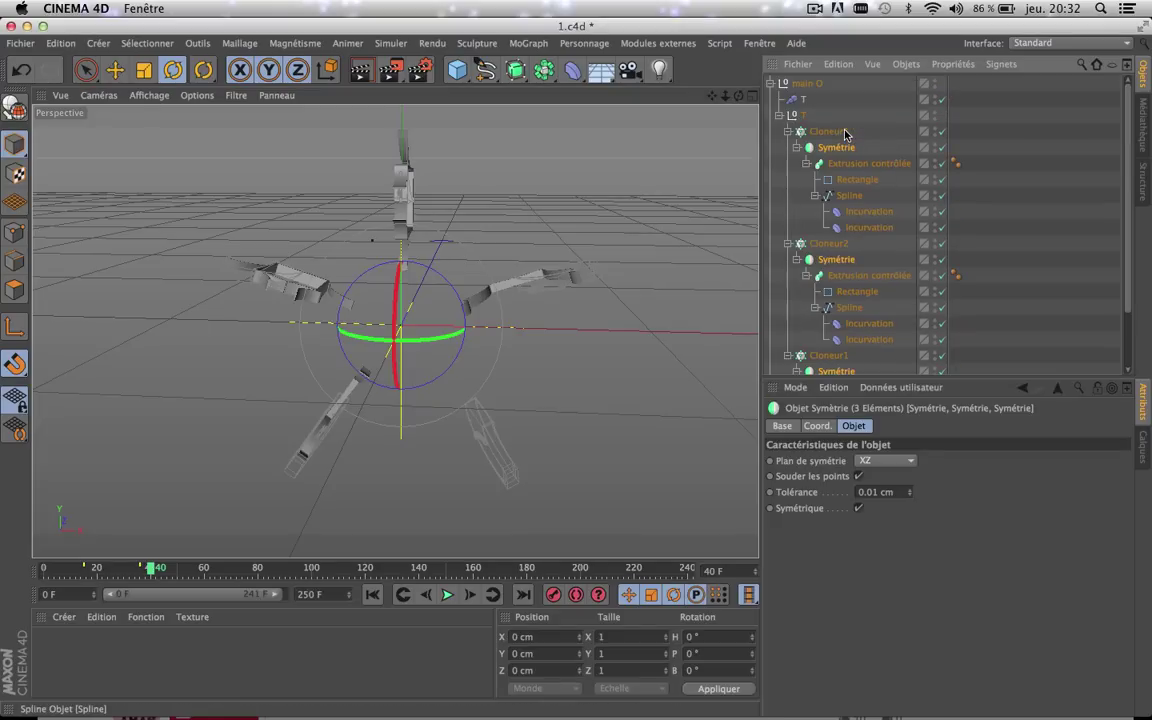
click(788, 131)
click(788, 135)
click(788, 147)
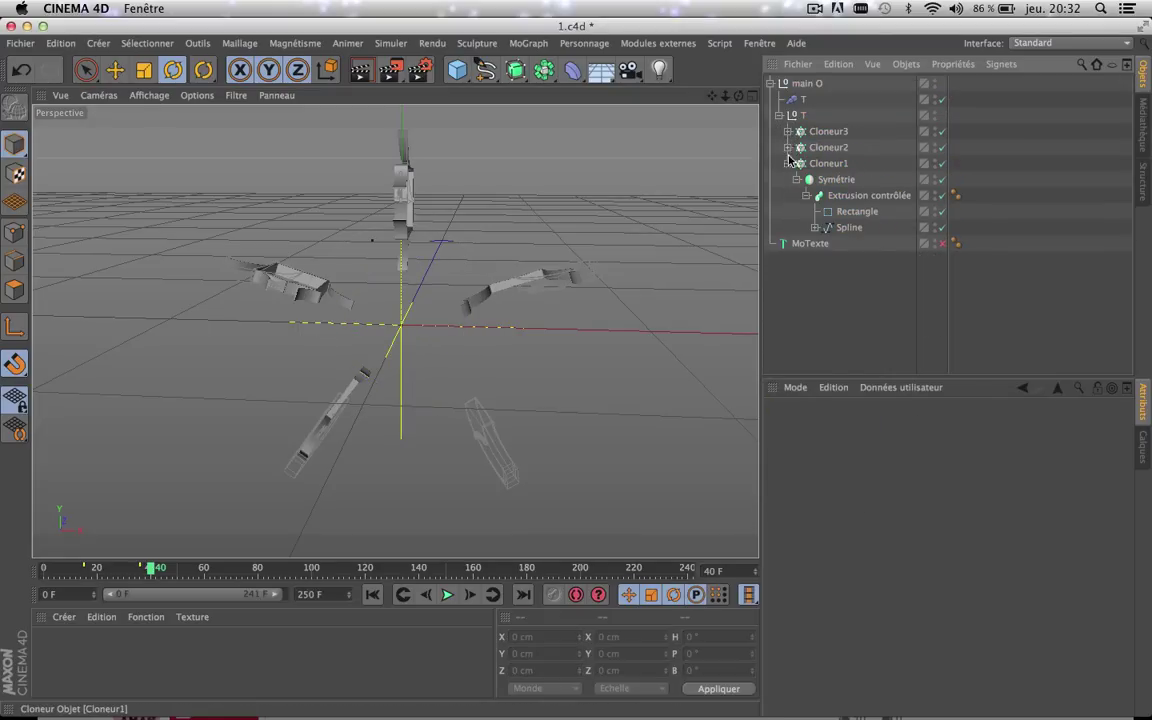
click(788, 163)
click(822, 131)
shift+click(822, 164)
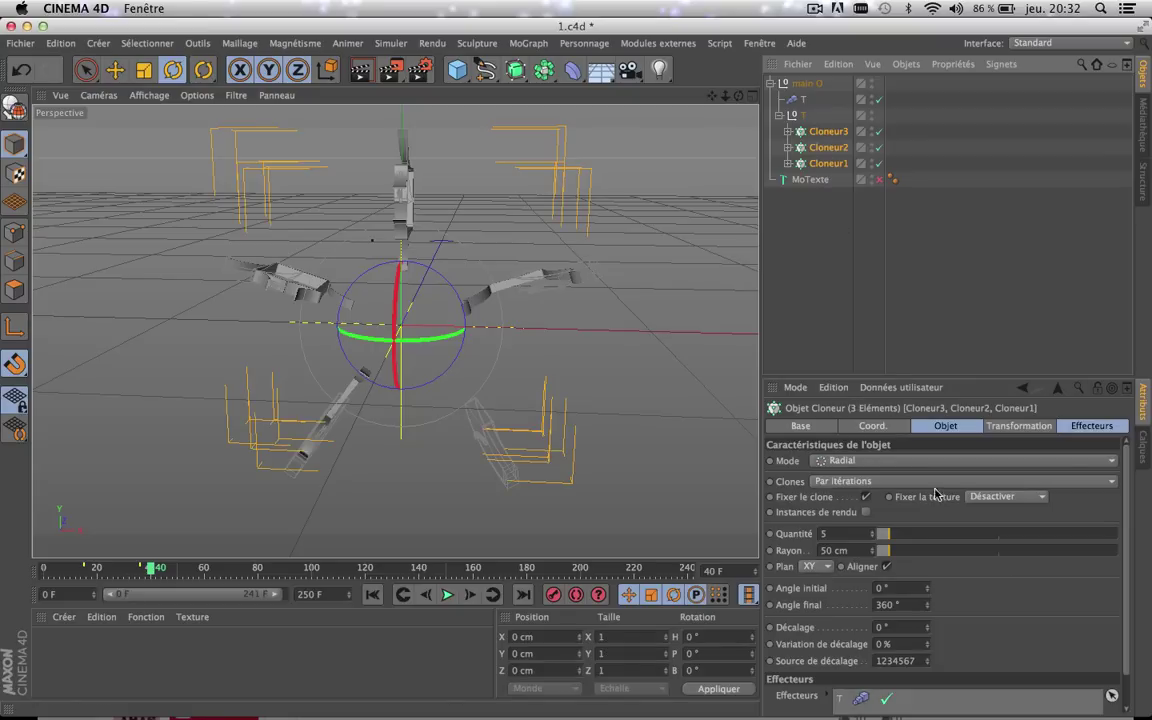
drag(911, 535, 976, 540)
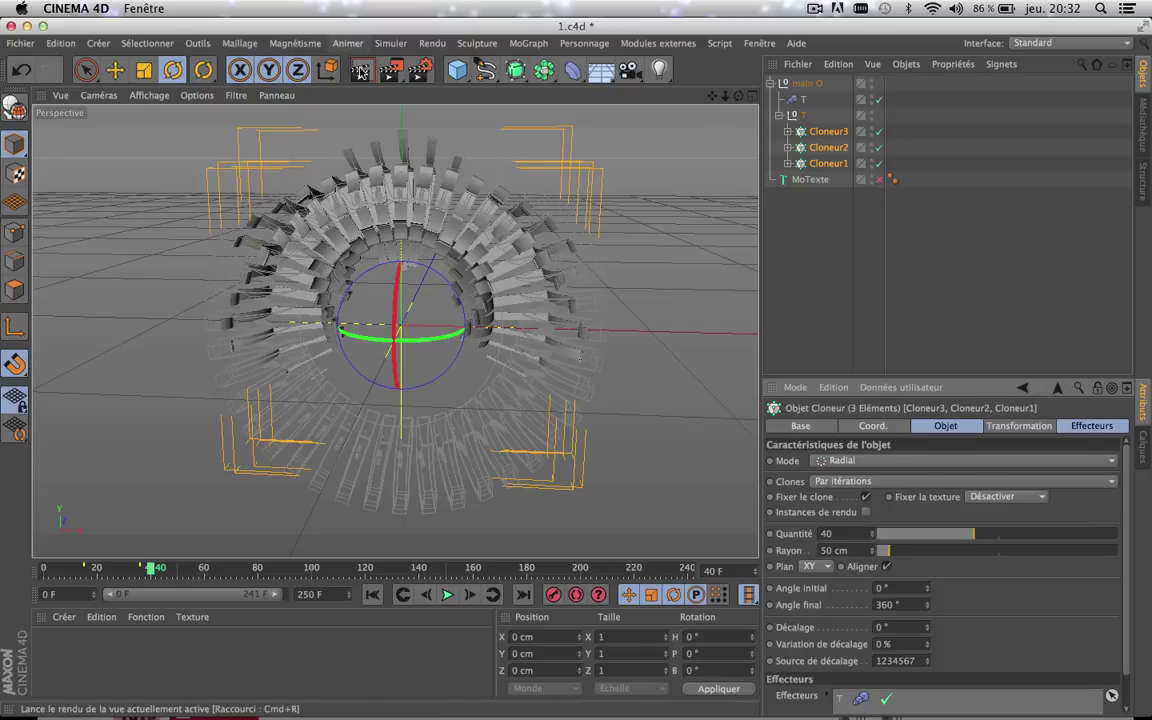
- Render the view at frame 47 and again at frame 133 to check the ring's animation
mouse_move(154, 569)
mouse_down()
mouse_move(46, 569)
mouse_move(170, 568)
mouse_up()
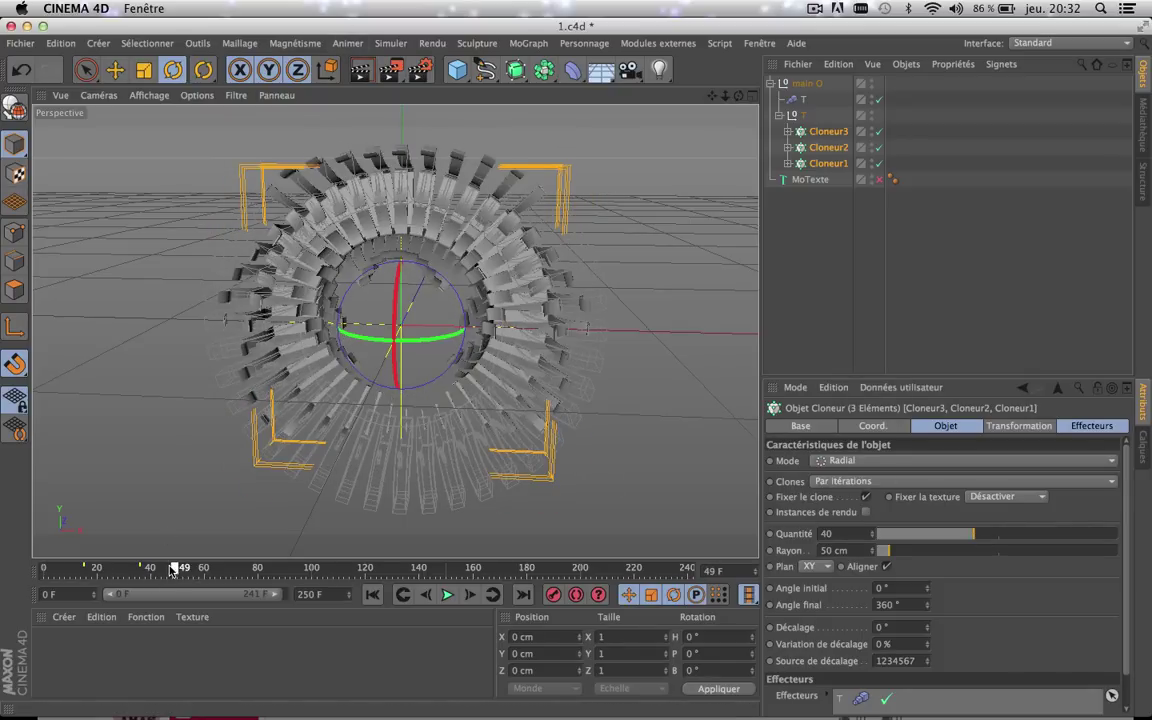
click(361, 69)
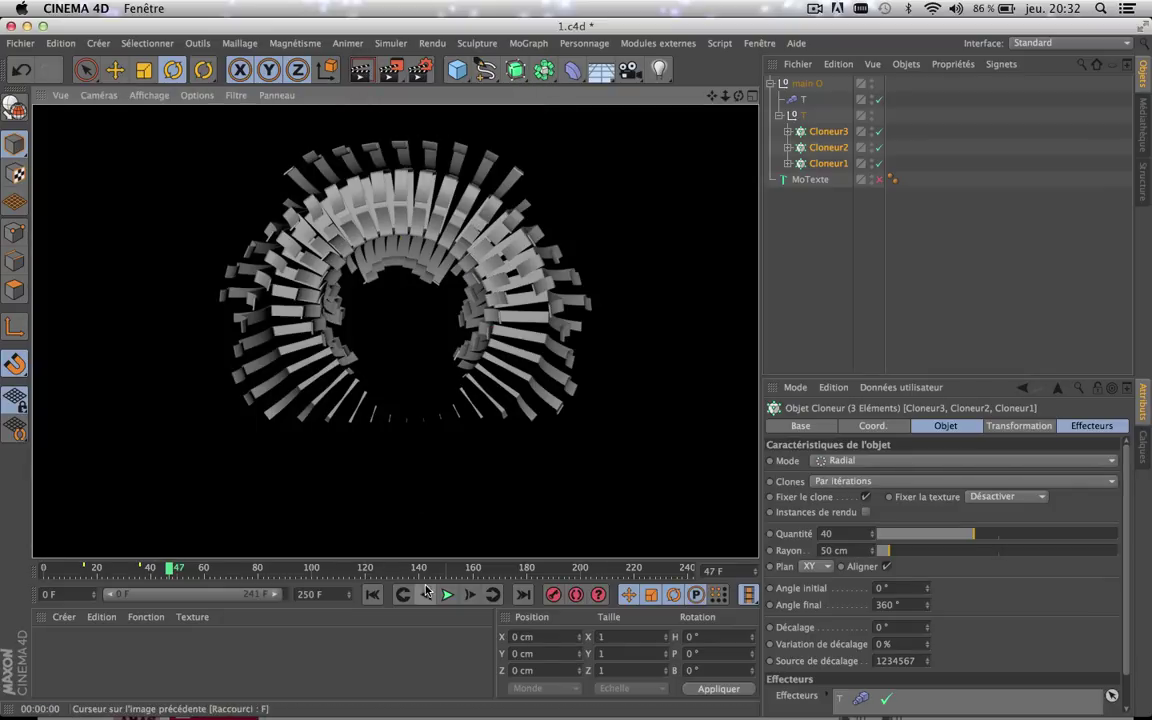
drag(331, 570, 400, 570)
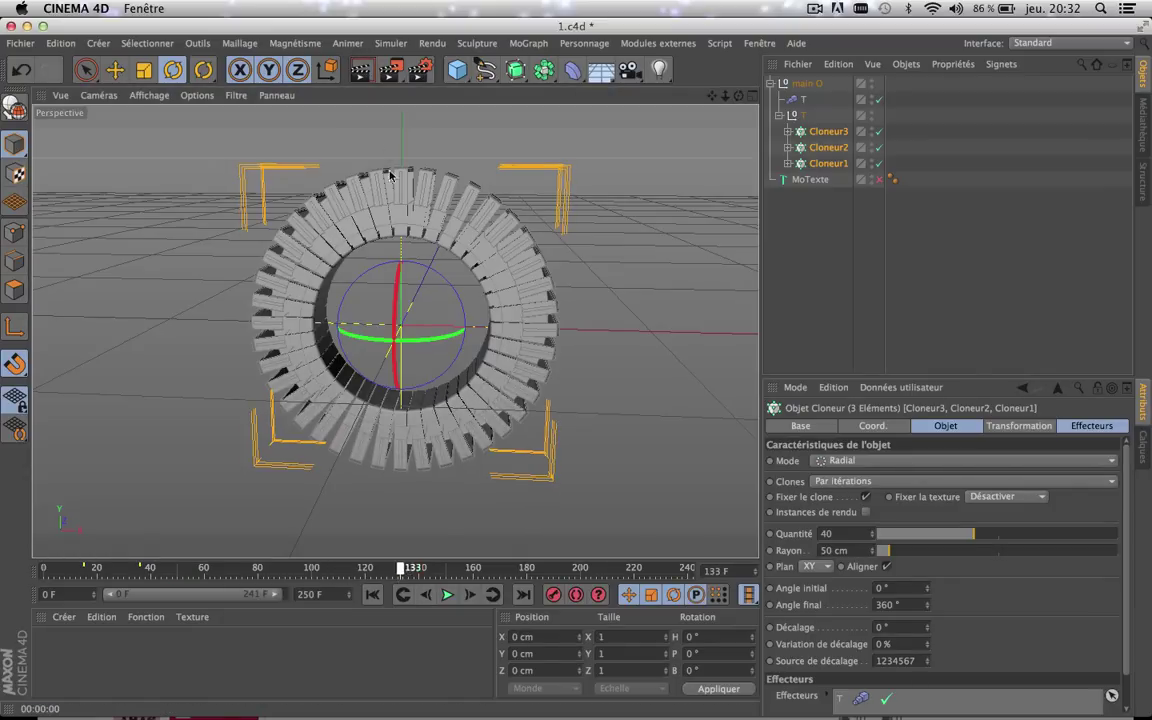
click(362, 74)
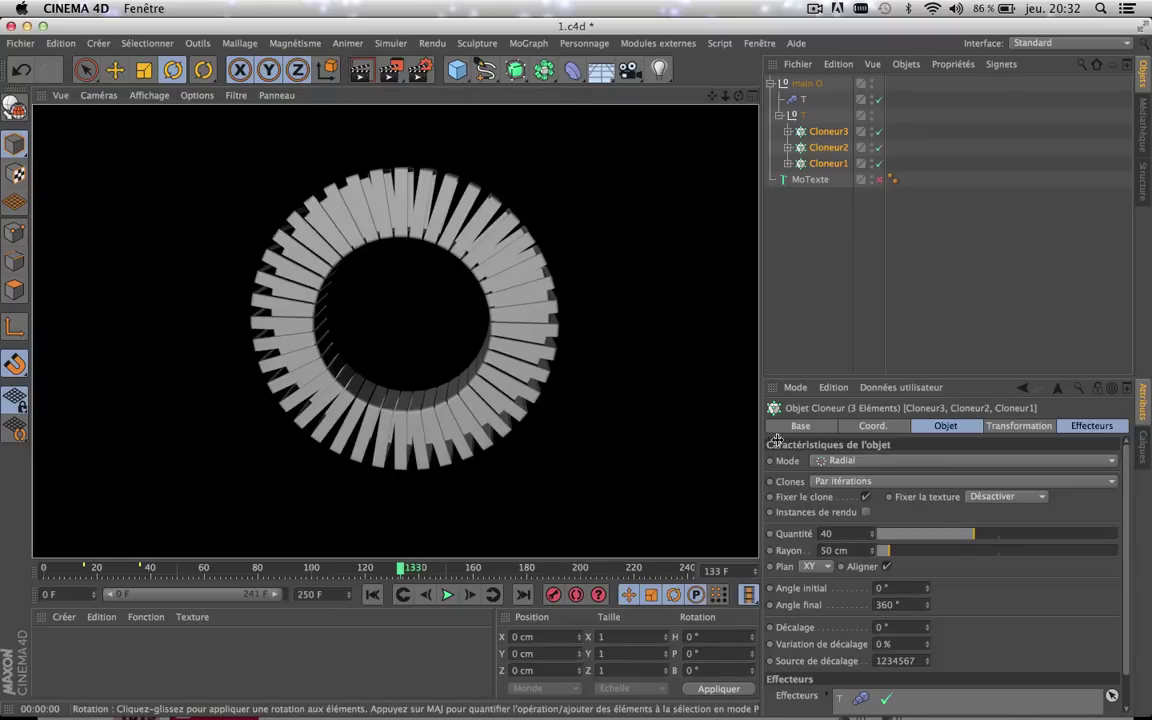
- Raise the Quantité of the three radial cloners to 66, test-rendering the view at 51 clones on the way
click(986, 537)
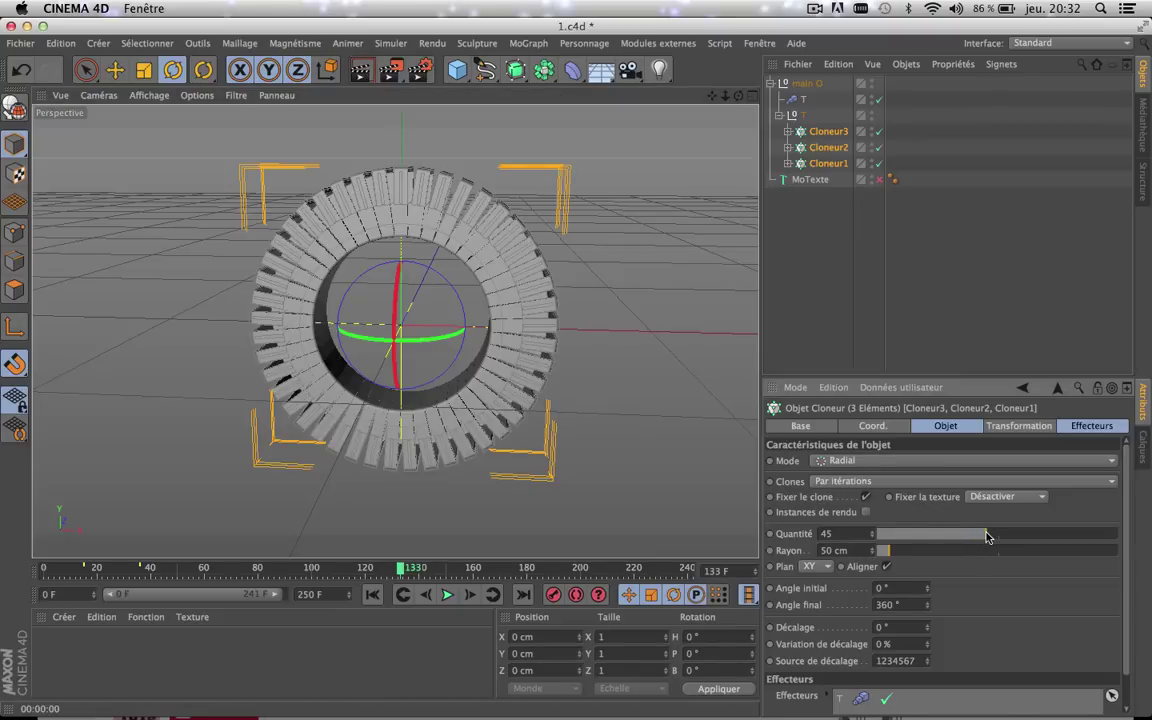
click(1000, 537)
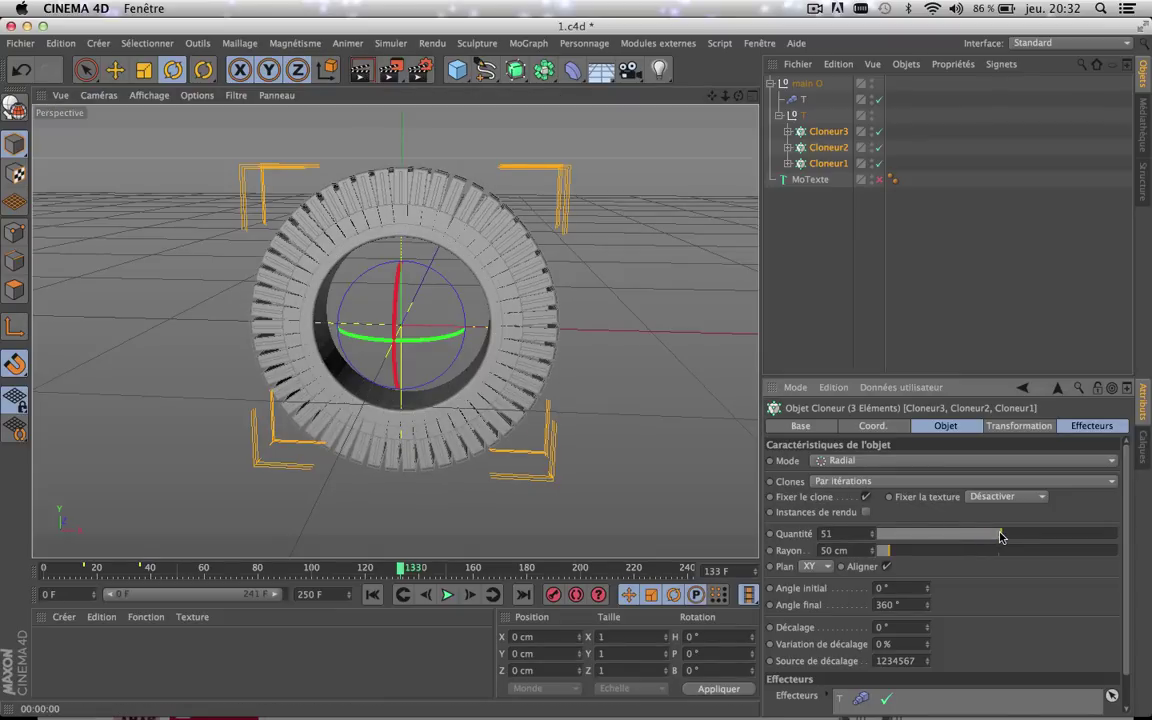
click(364, 73)
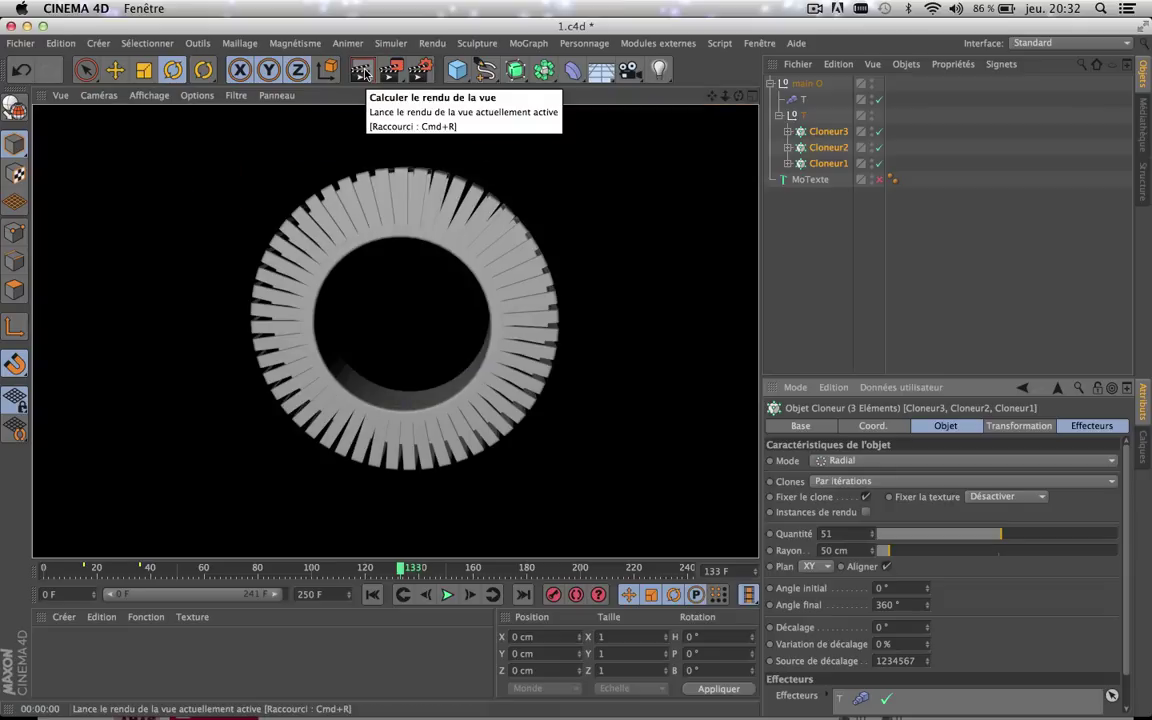
click(1036, 535)
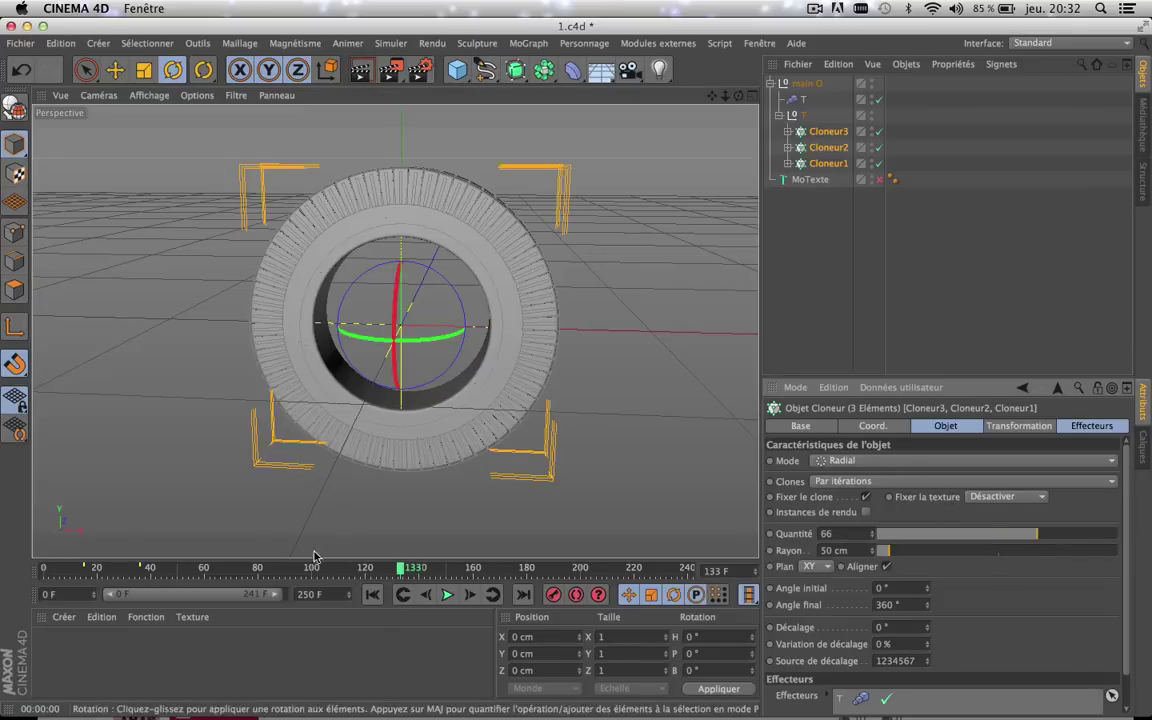
- Render the denser ring at frame 52, and move the timeline to frame 44
drag(274, 572, 183, 568)
click(361, 69)
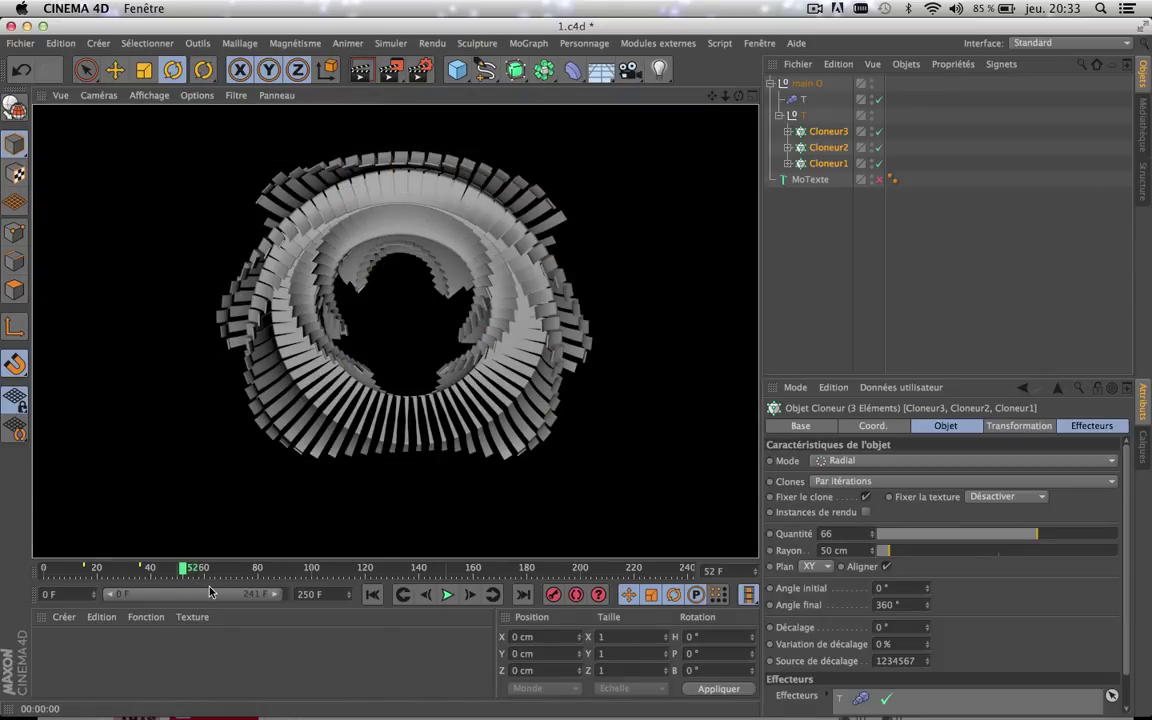
click(162, 568)
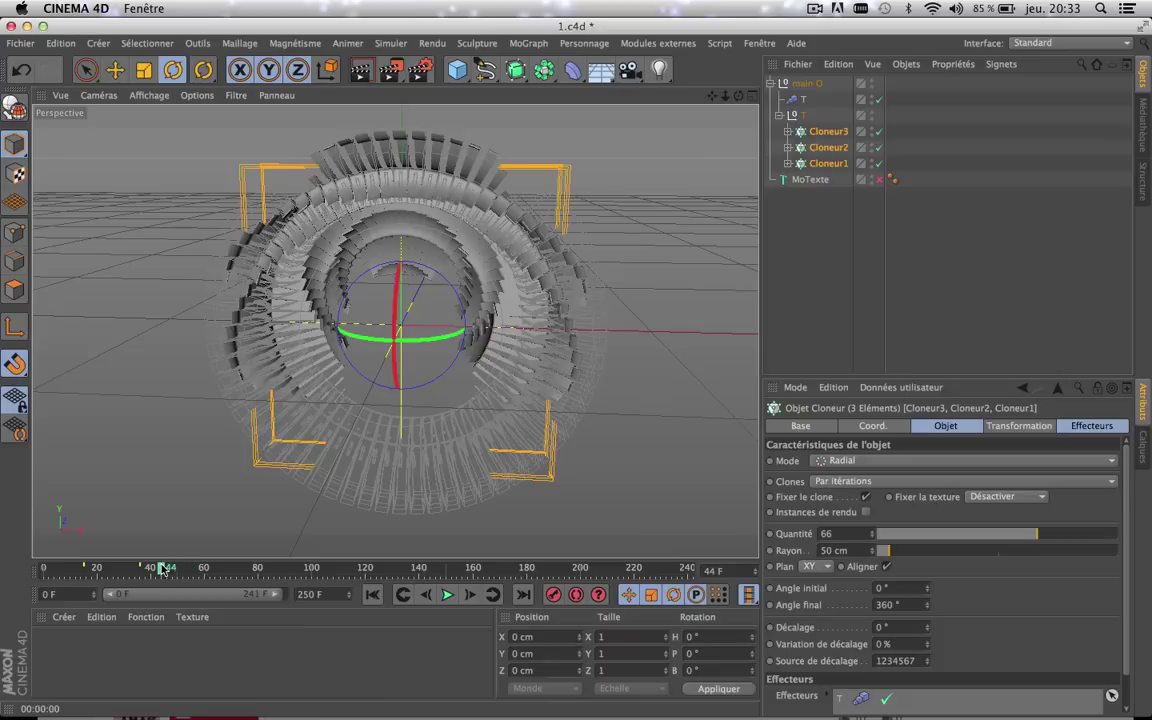
- Render the view at frames 35, 40 and 48 to check how the radial ring unfolds
click(140, 568)
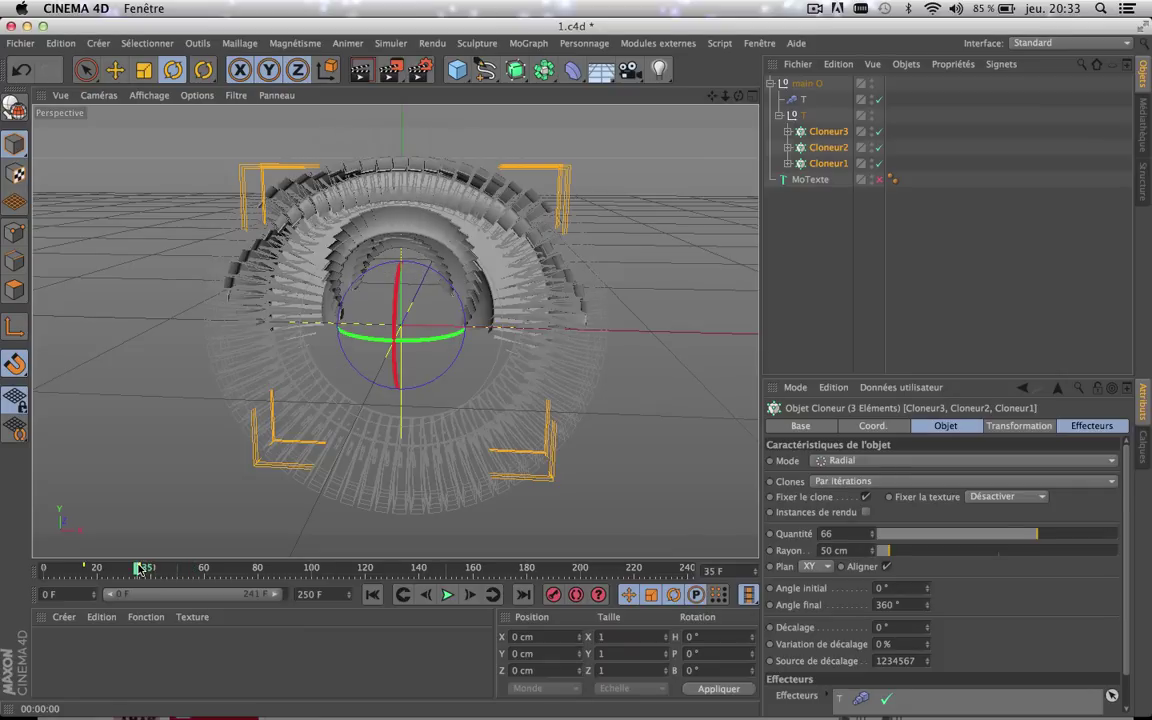
click(360, 68)
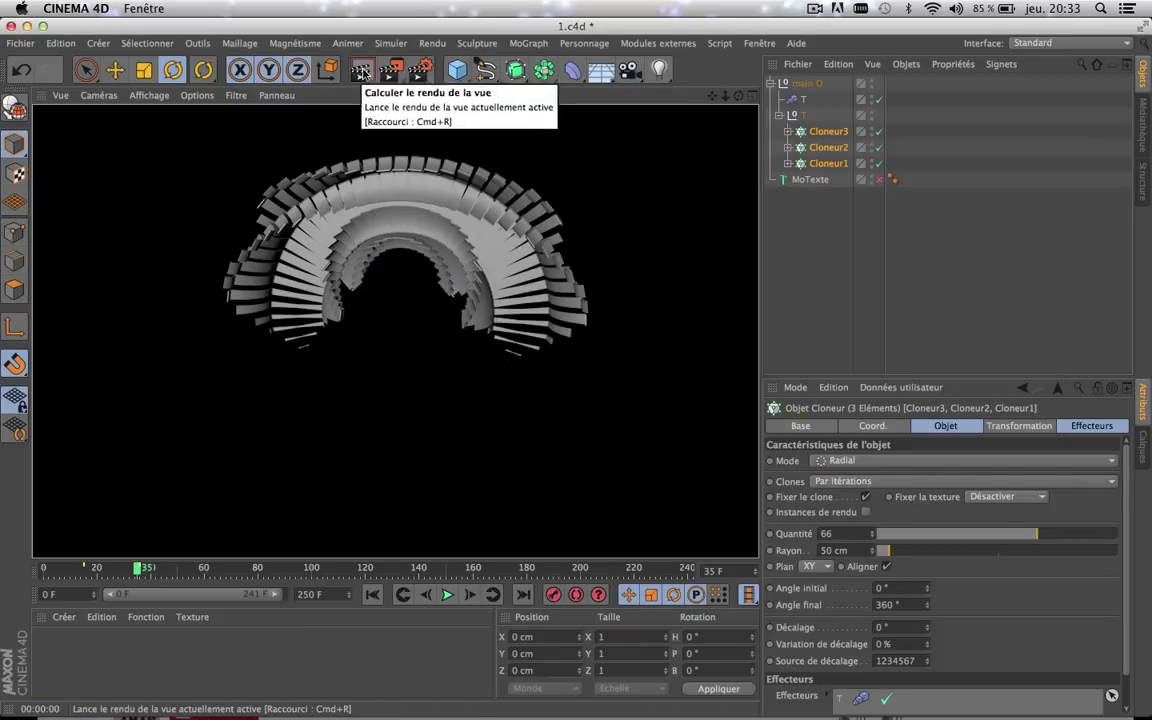
click(448, 595)
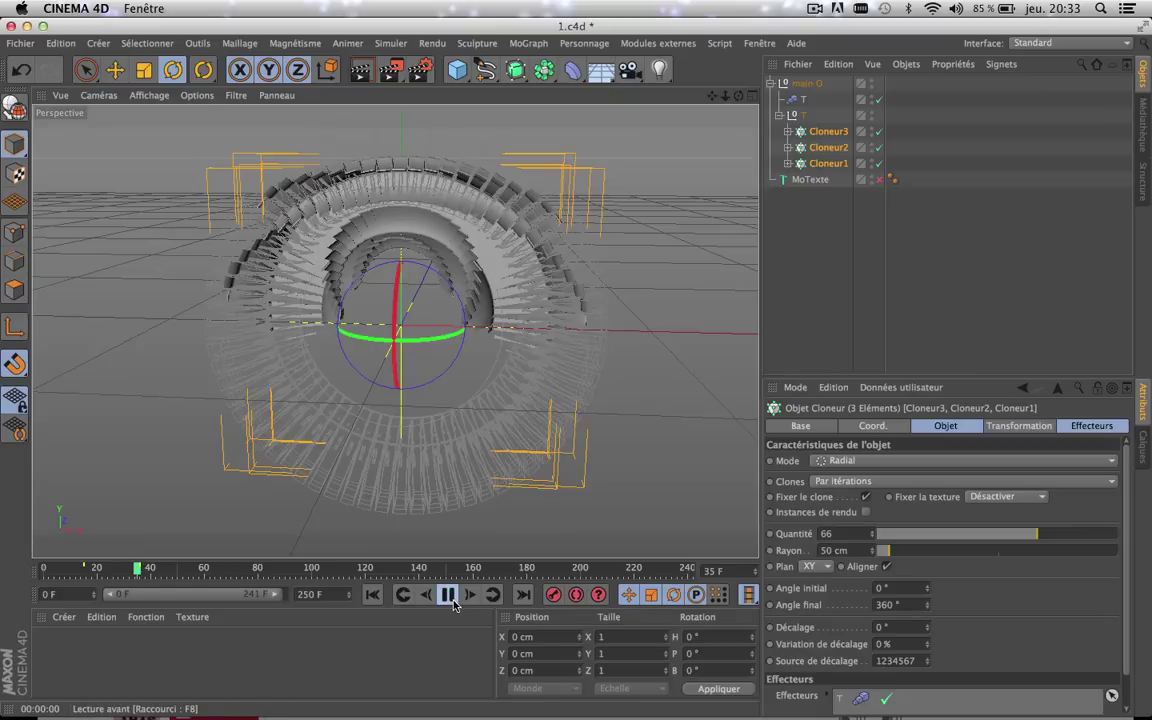
click(449, 595)
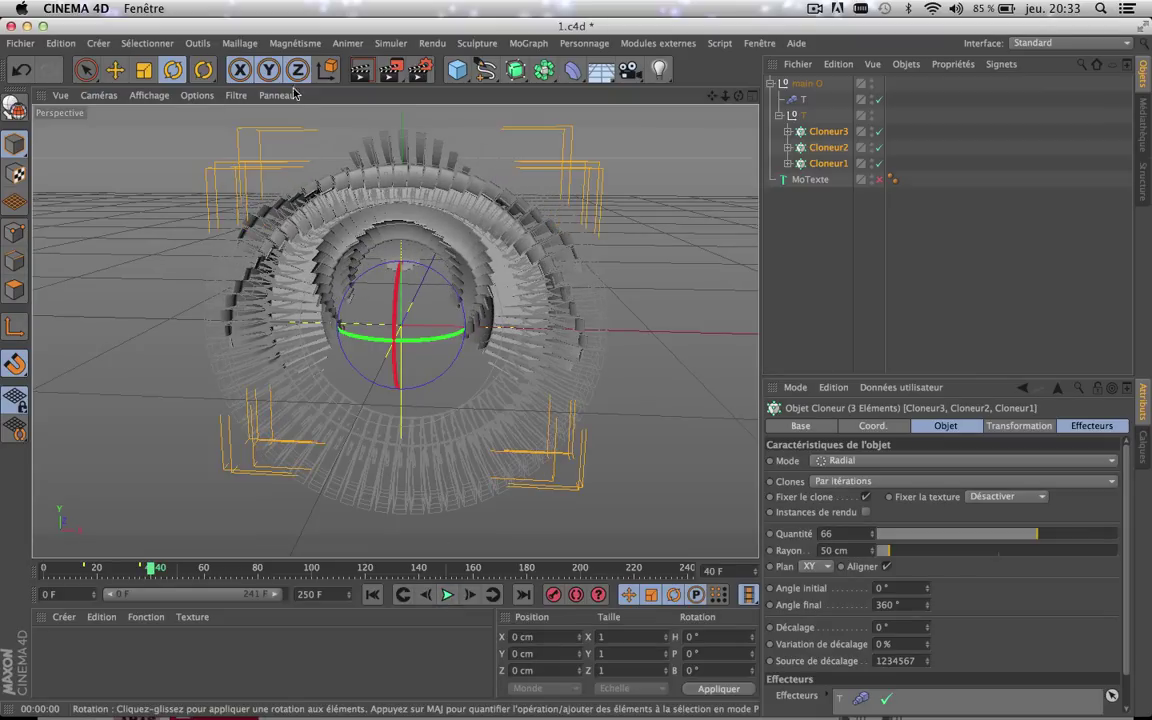
click(360, 68)
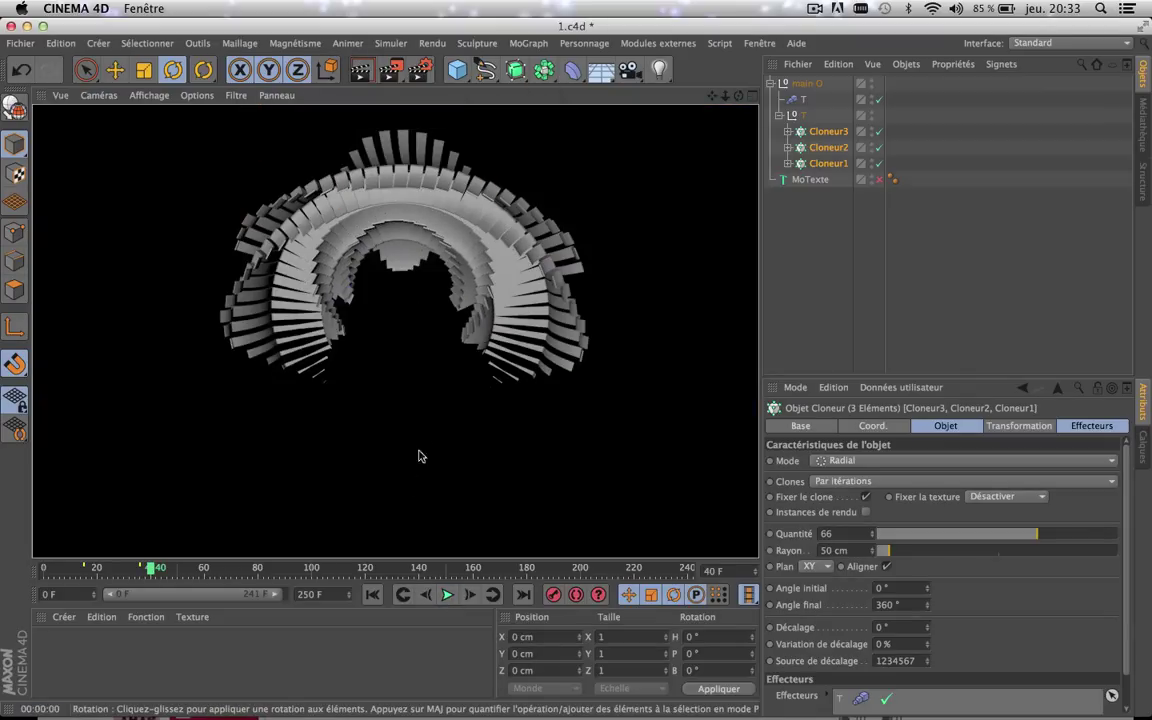
click(447, 595)
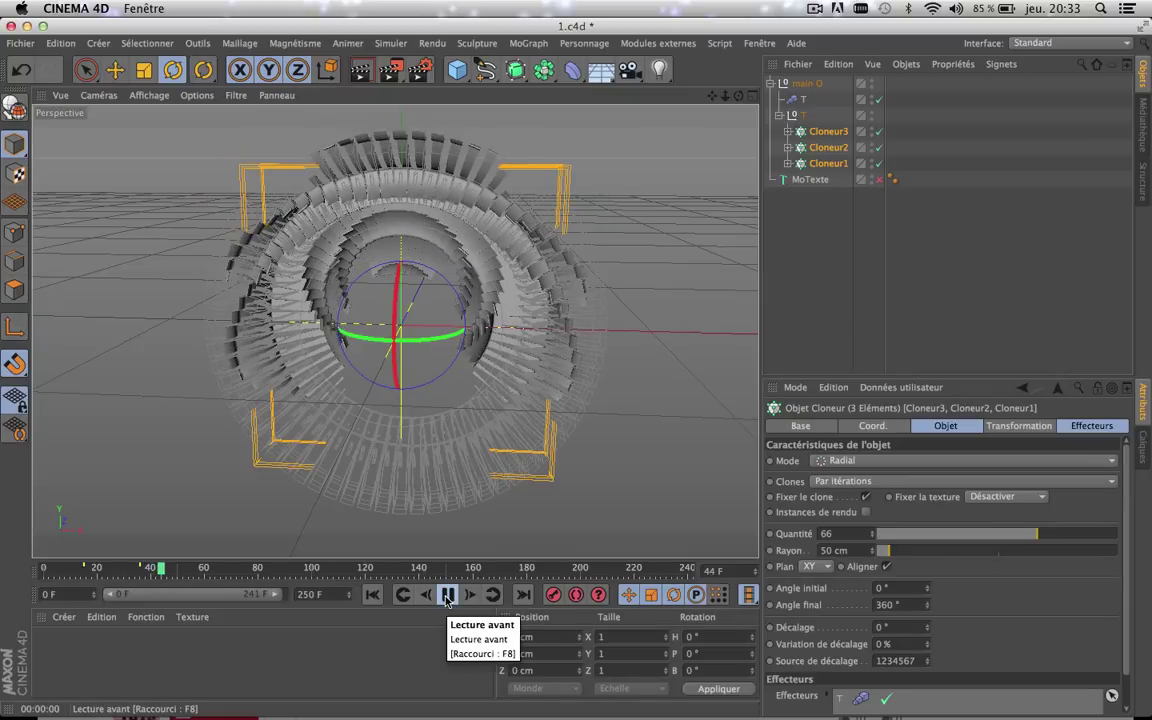
click(447, 595)
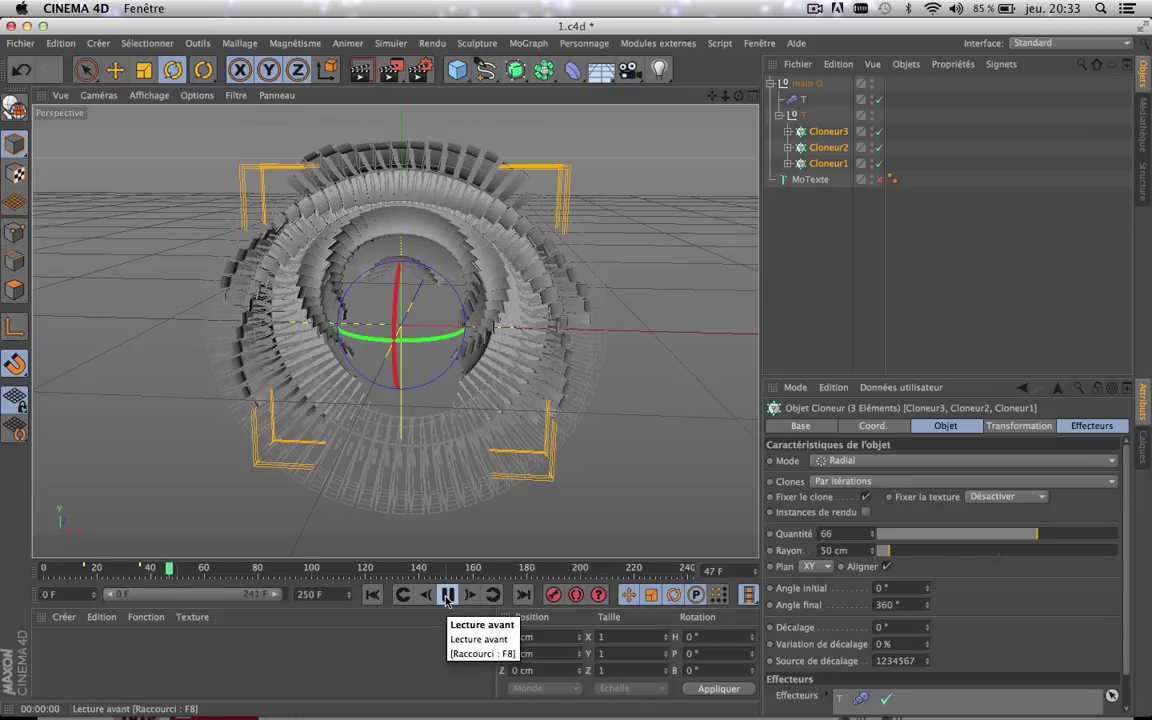
click(358, 66)
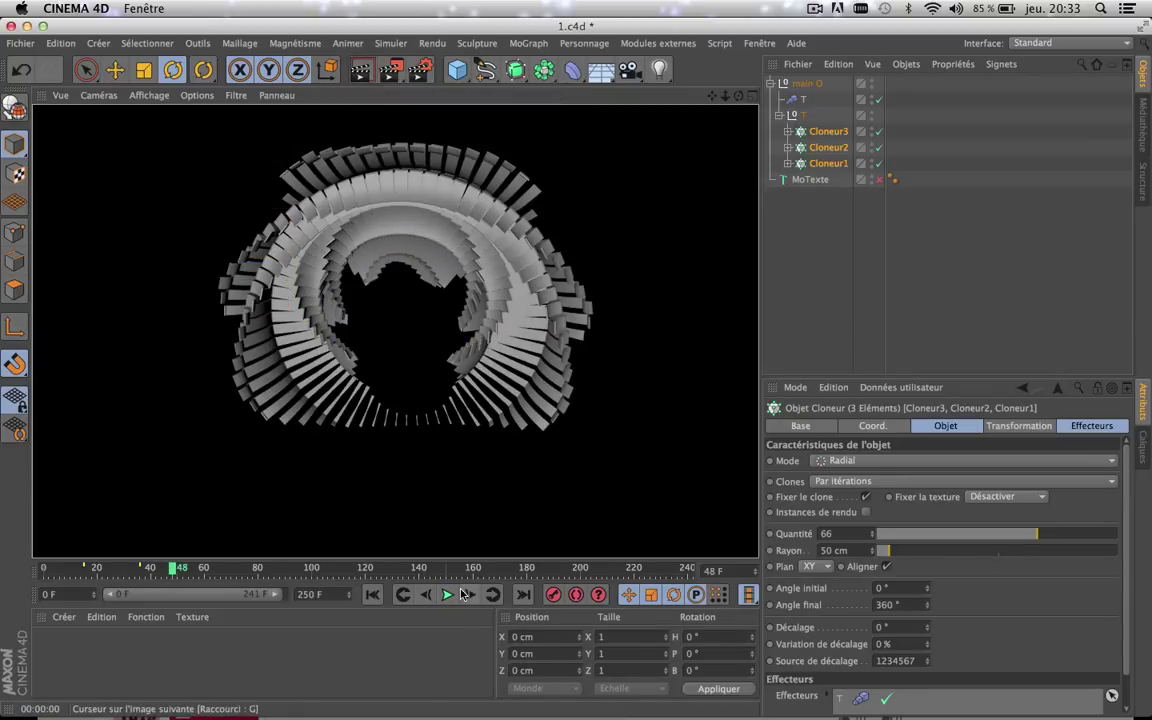
- Play the animation on to frame 57, and render the fully assembled ring at frame 124
click(446, 595)
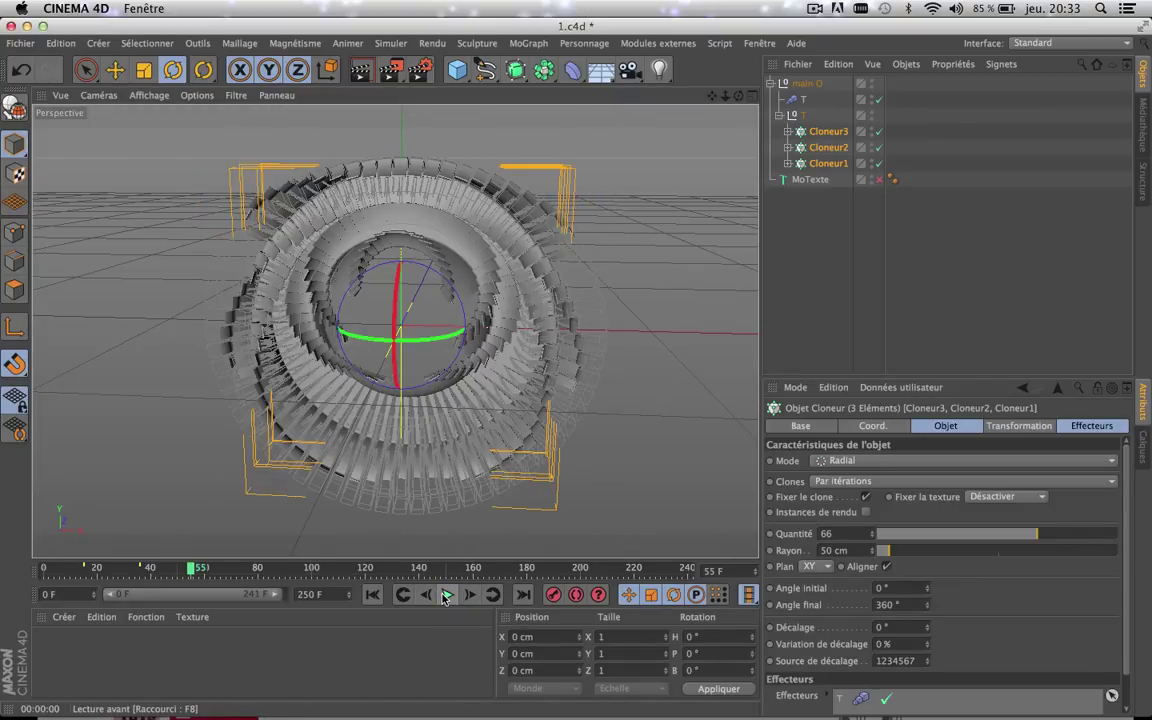
click(446, 595)
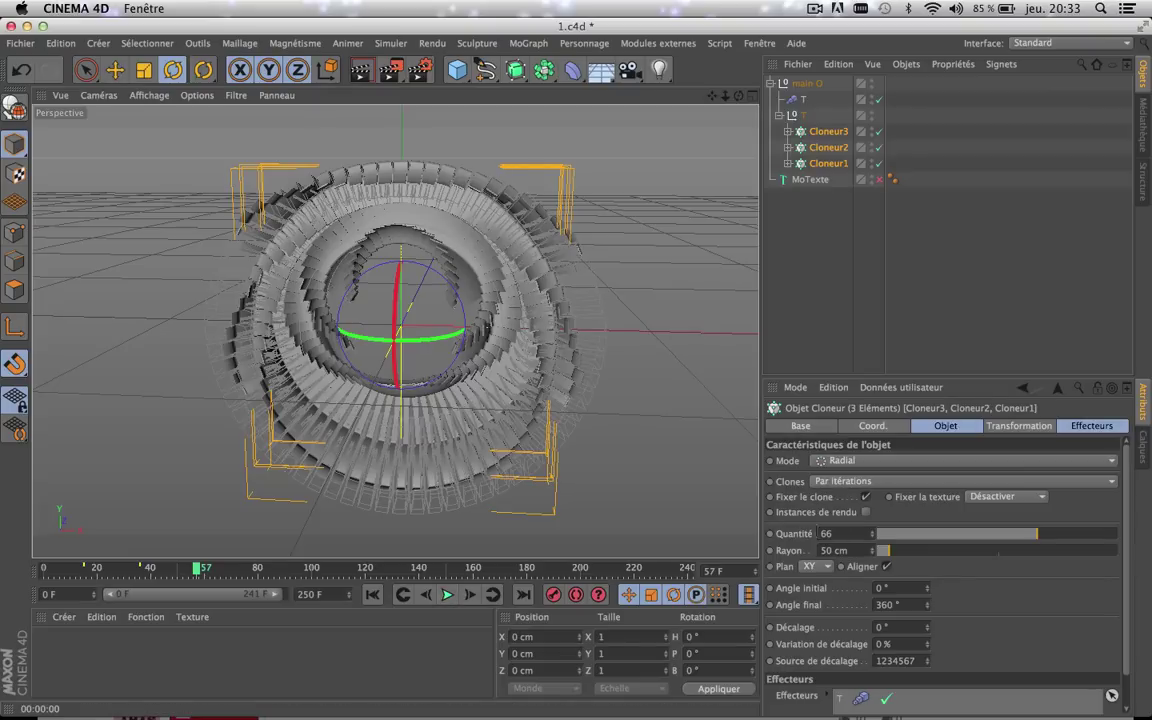
click(377, 574)
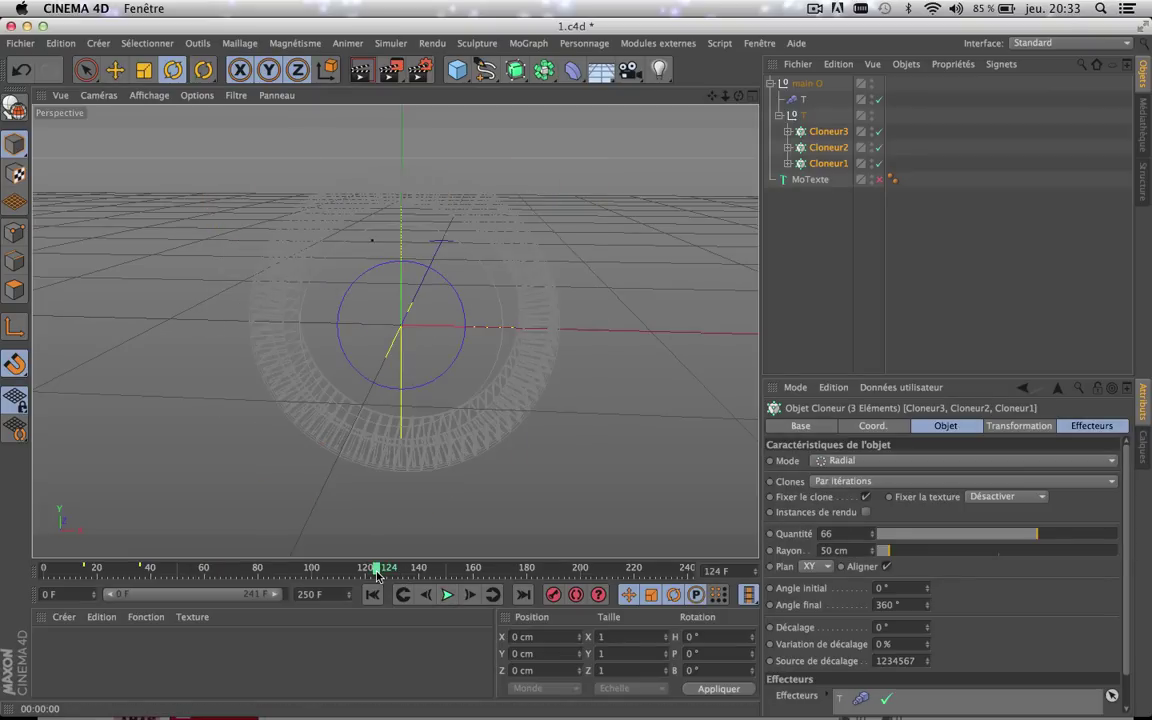
click(361, 72)
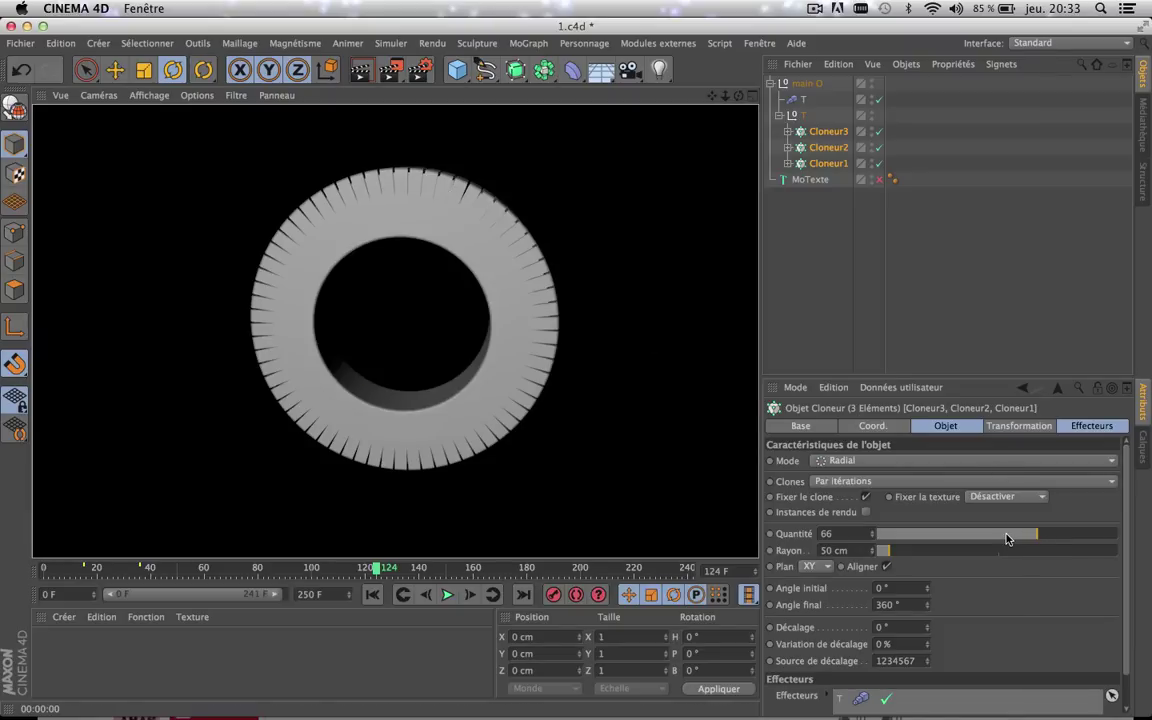
- Set the Quantité of the three radial cloners to 85, trying 38 and 40 clones on the way
drag(1007, 539, 953, 544)
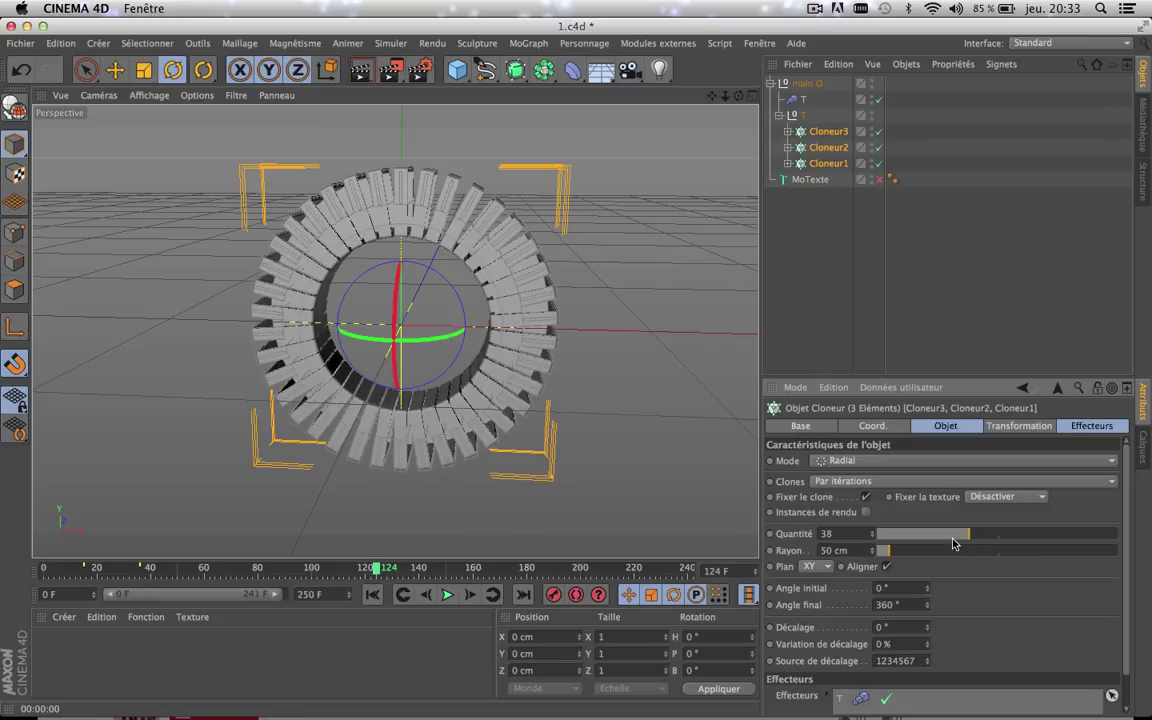
click(870, 531)
click(870, 531)
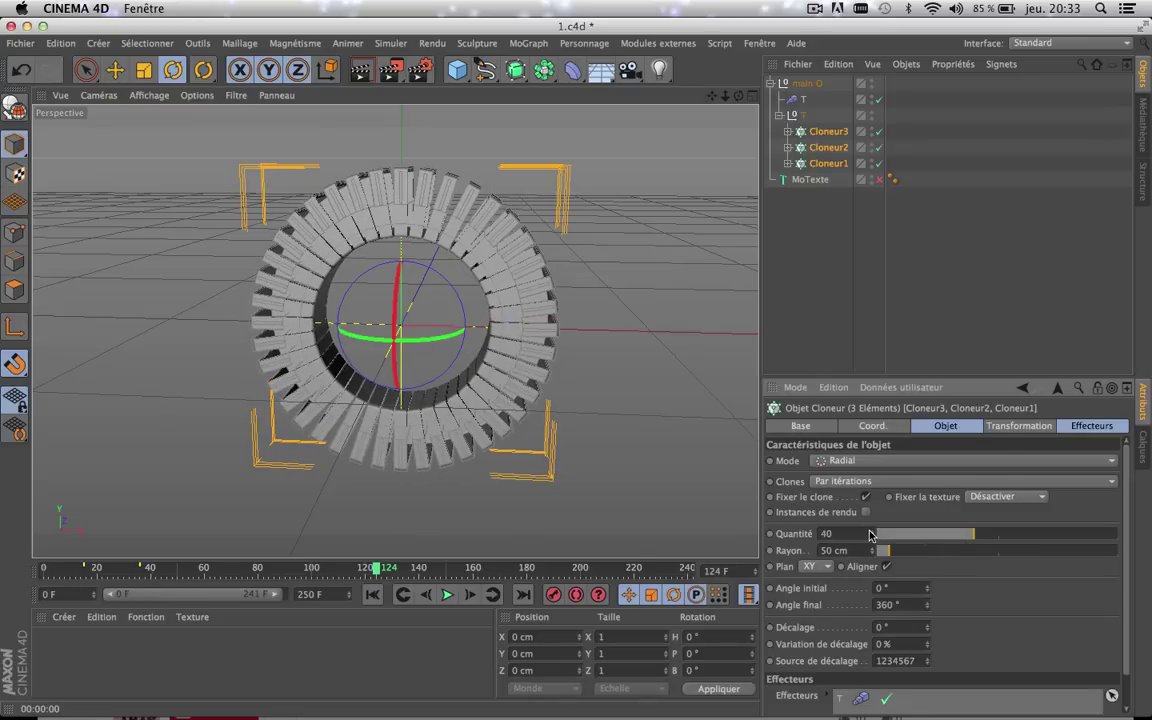
click(1085, 540)
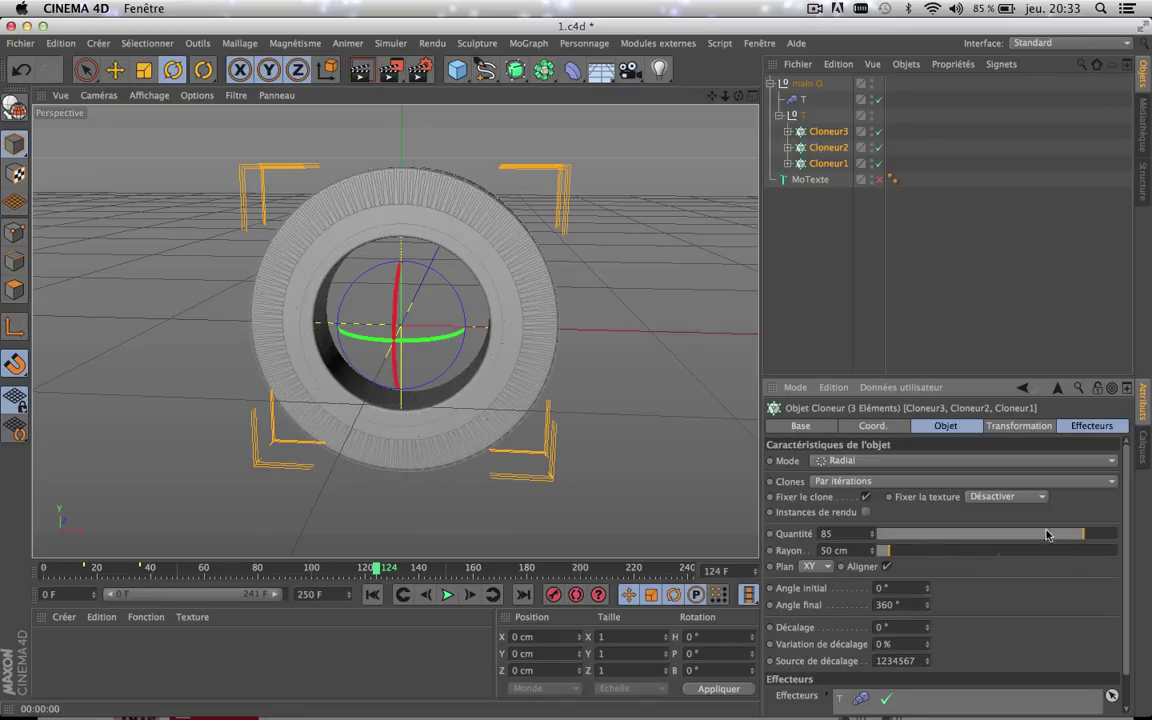
- Render the 85-clone ring at frame 44 and inspect the objects nested inside Cloneur3
click(241, 571)
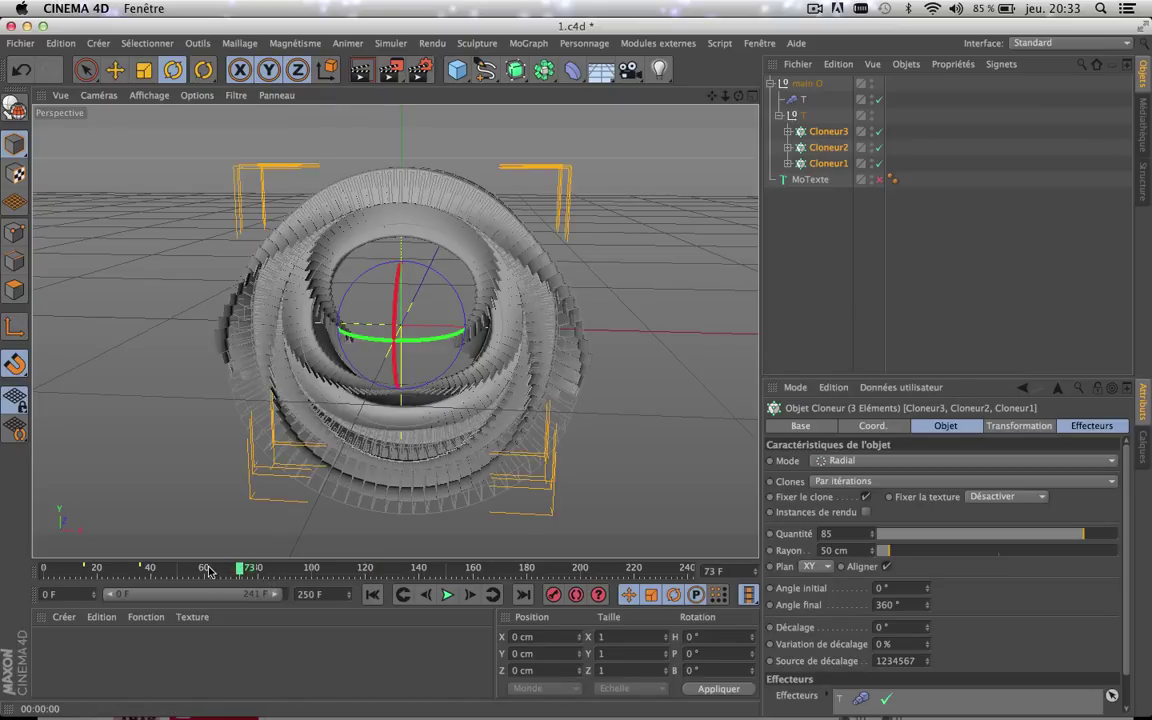
click(161, 570)
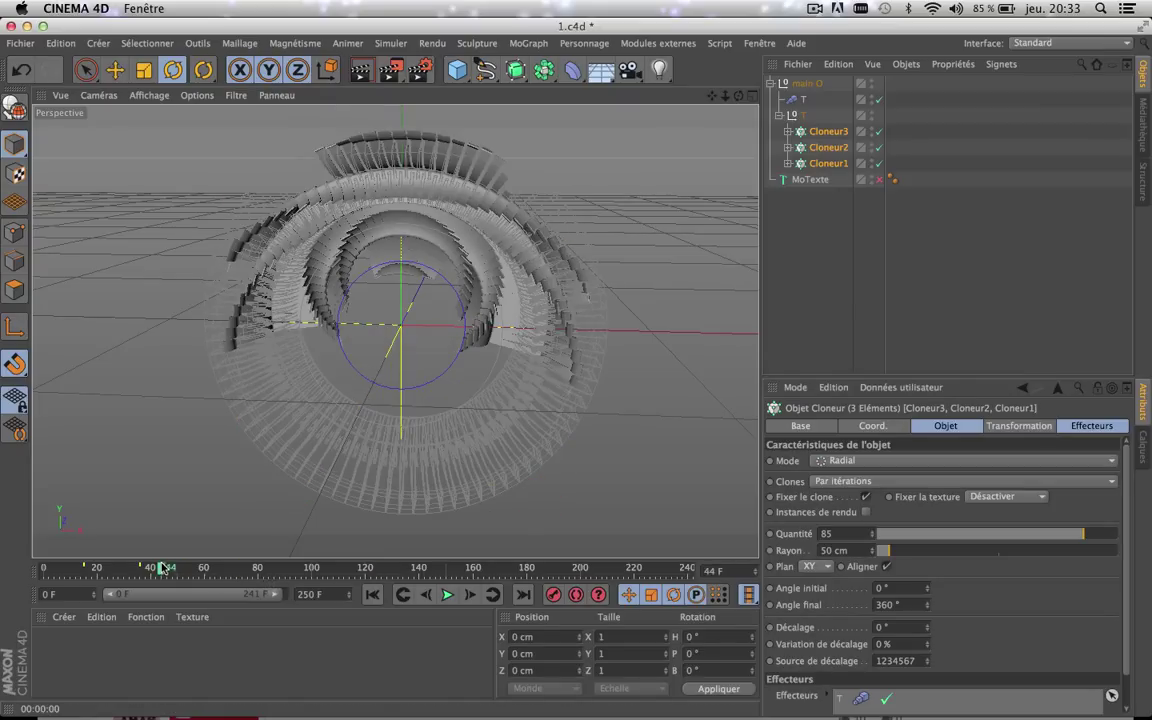
click(361, 70)
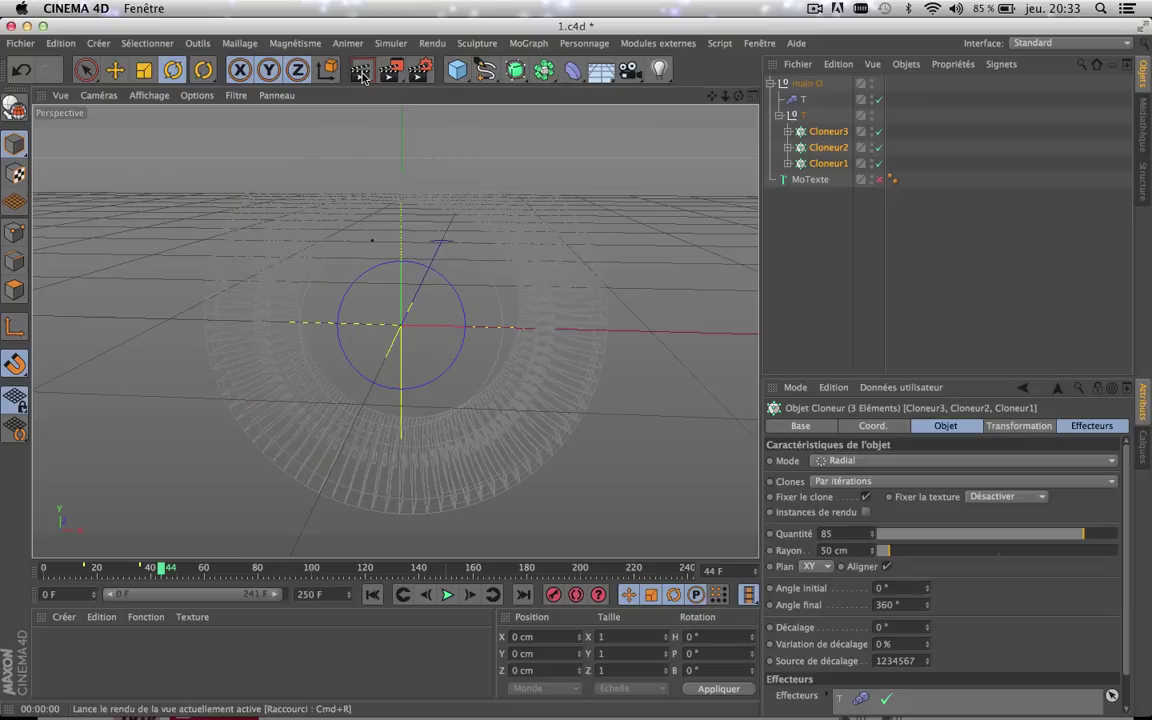
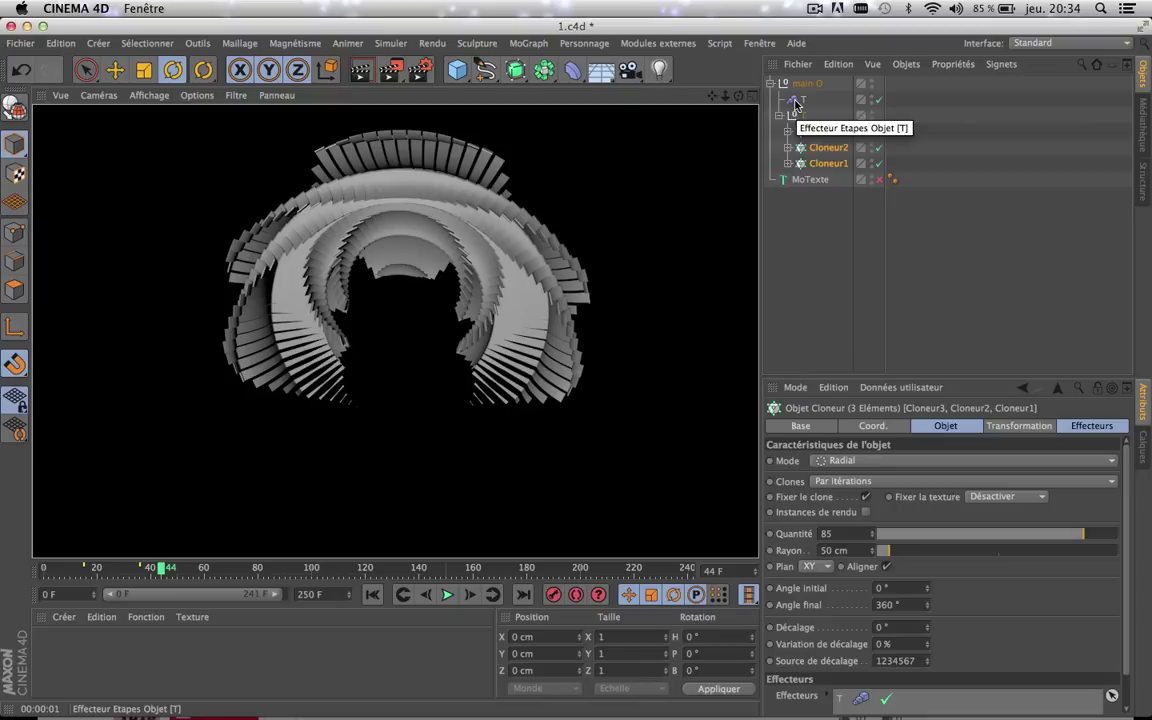
click(788, 131)
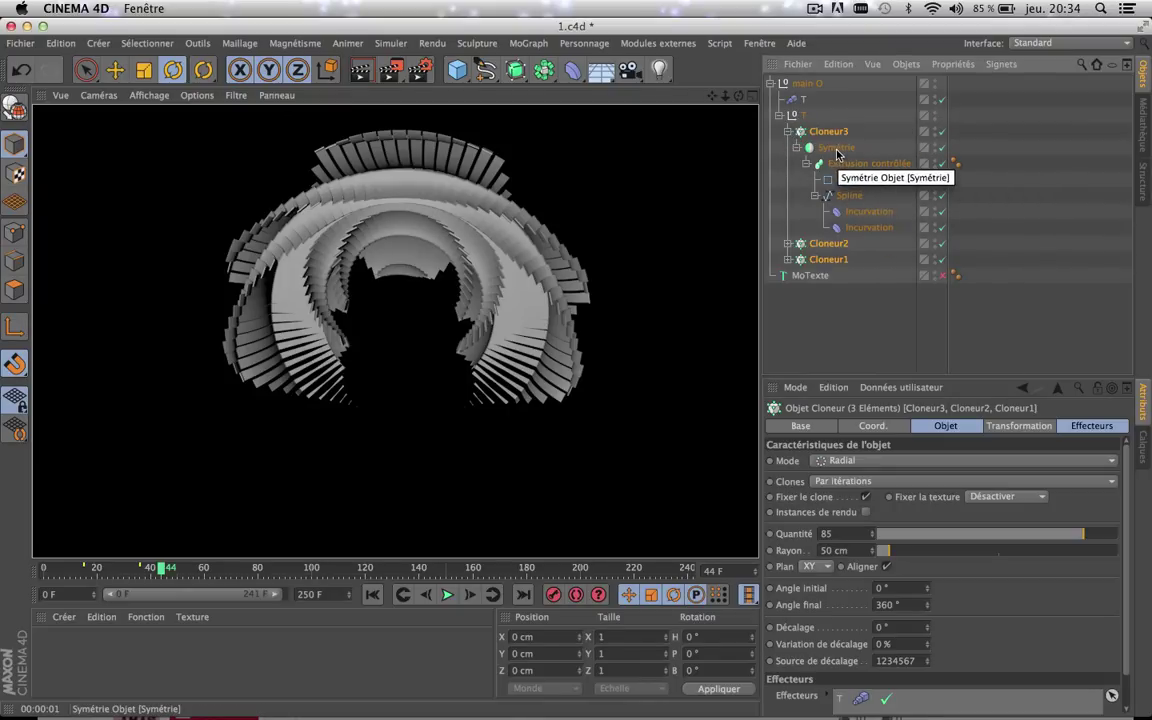
click(788, 131)
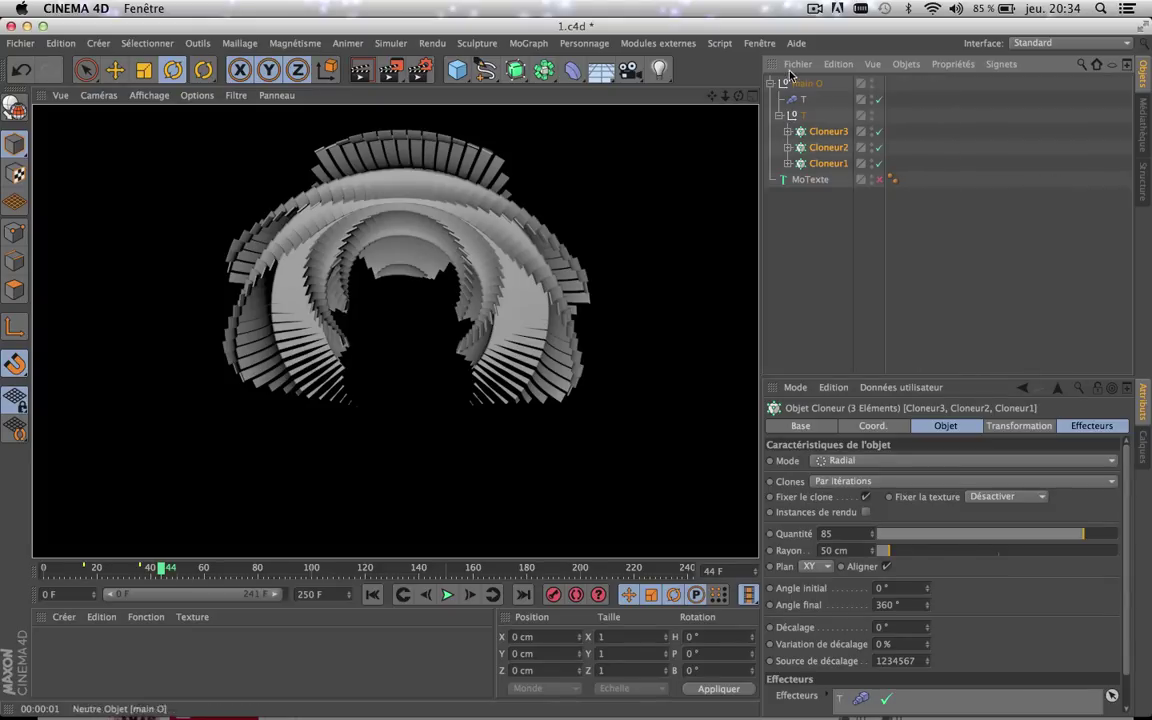
- Keyframe the Décalage temporel of the T Etape effector at frame 0 with its 46 F value
click(792, 100)
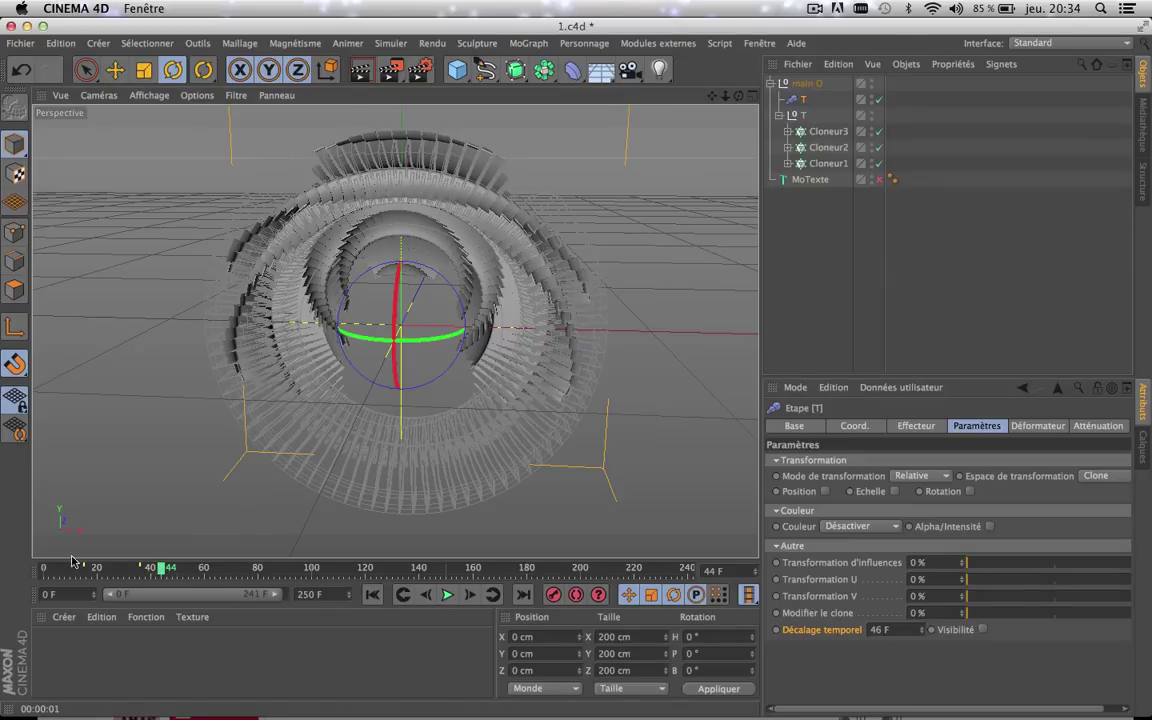
drag(165, 570, 0, 555)
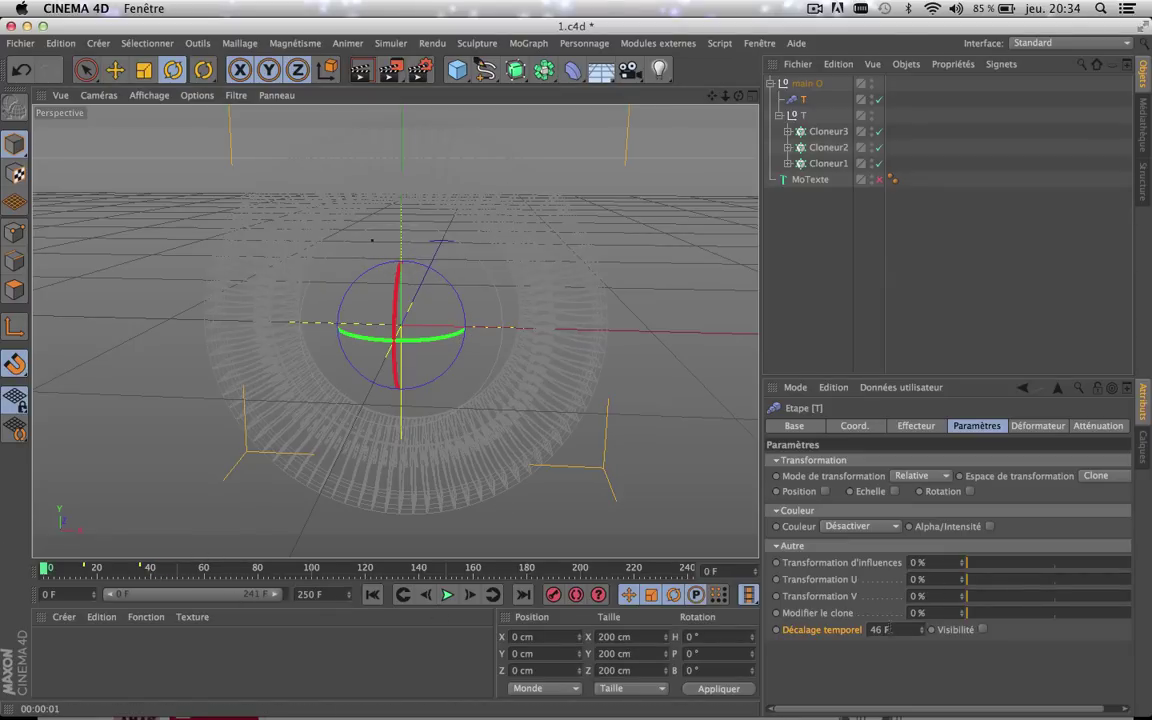
click(880, 630)
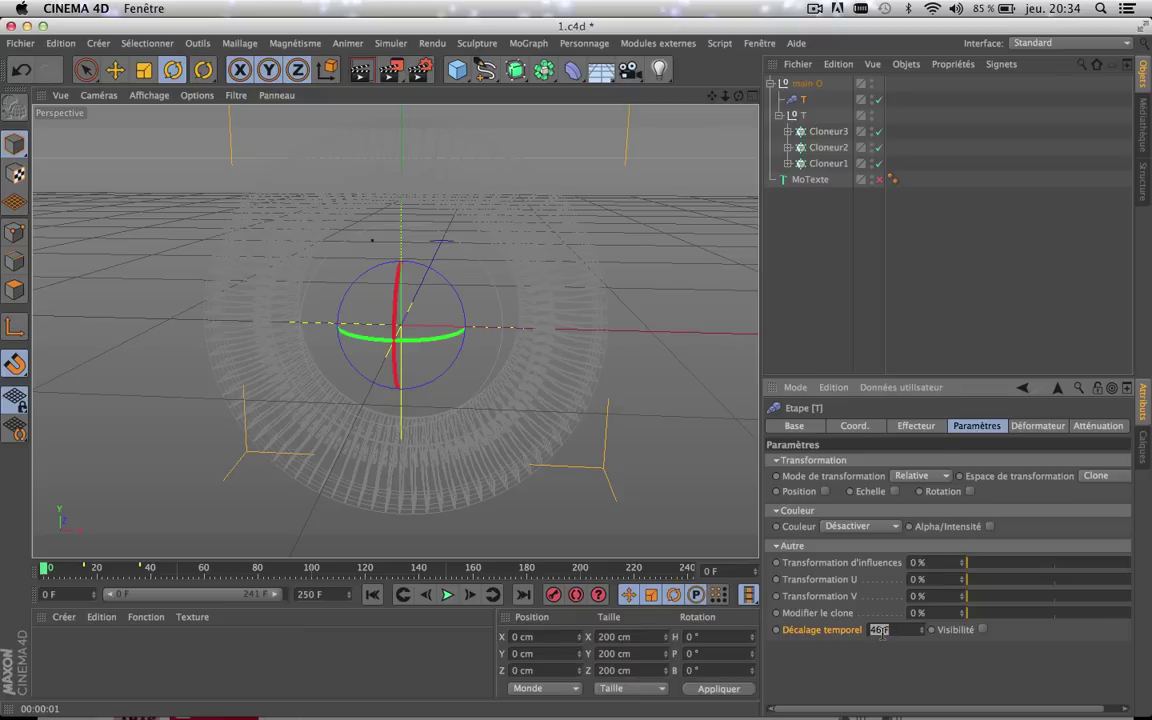
click(775, 633)
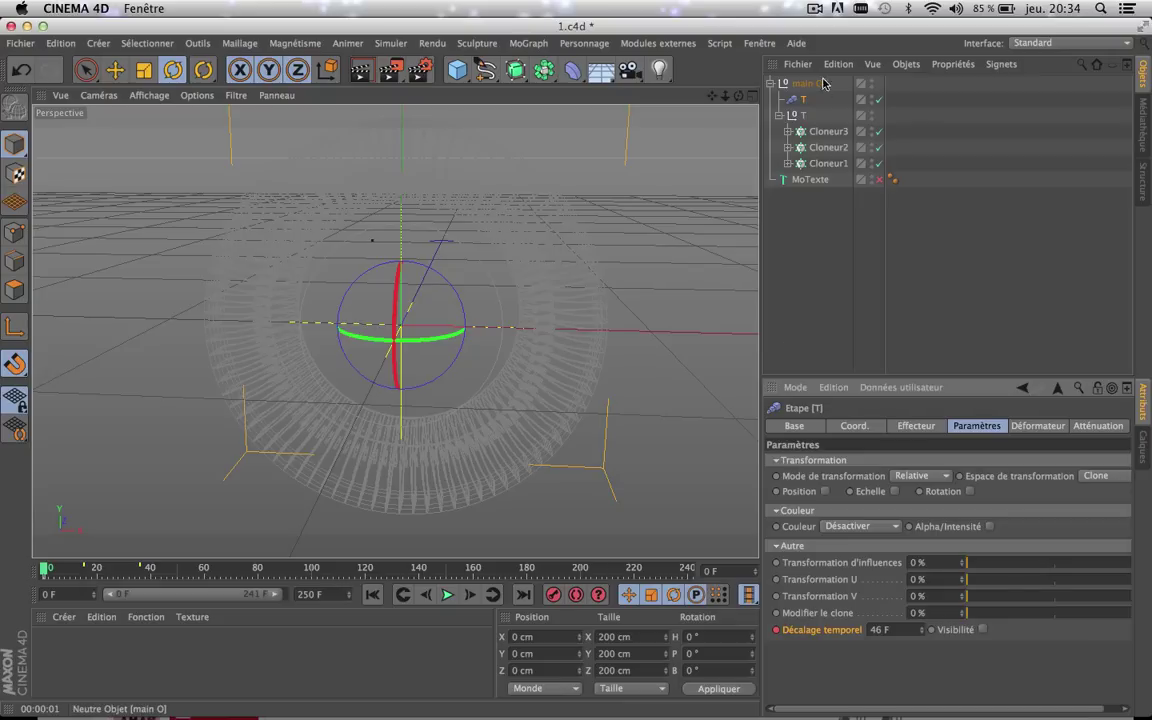
- Set the T effector's Décalage temporel to 10 F at frame 79 and record it as a keyframe
click(256, 570)
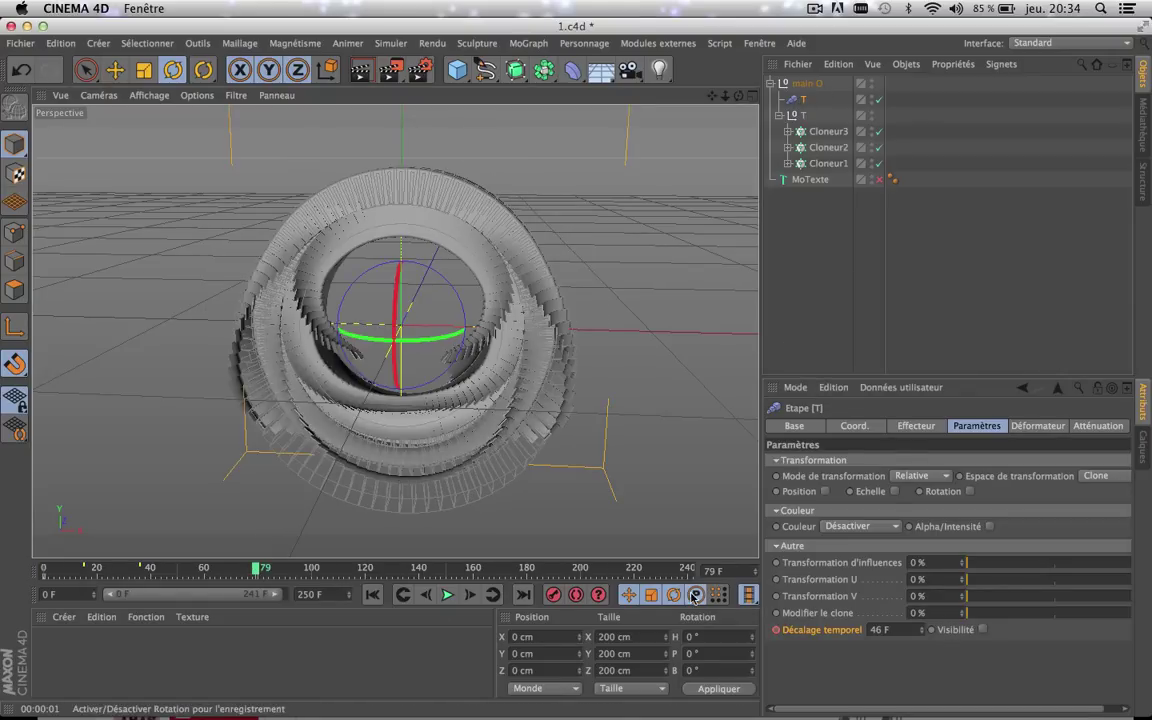
double_click(892, 629)
text(10)
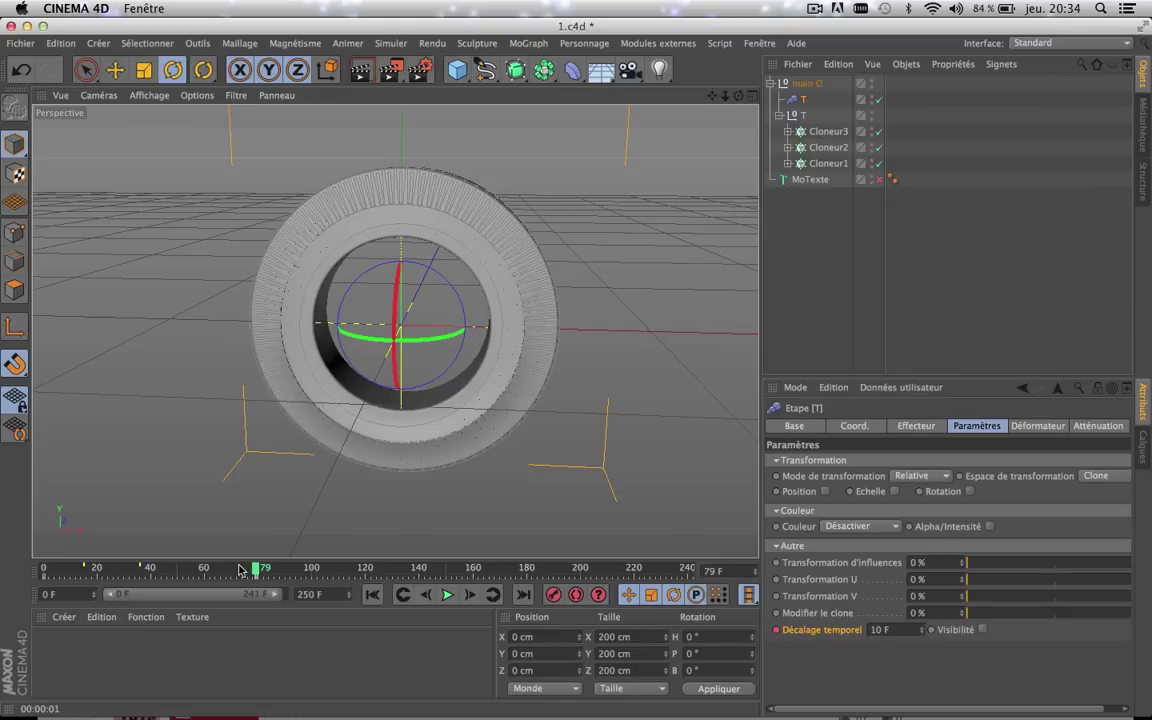
- Check the animated time offset by rendering the view at frame 33 and viewing frames 25 and 11
drag(240, 567, 131, 568)
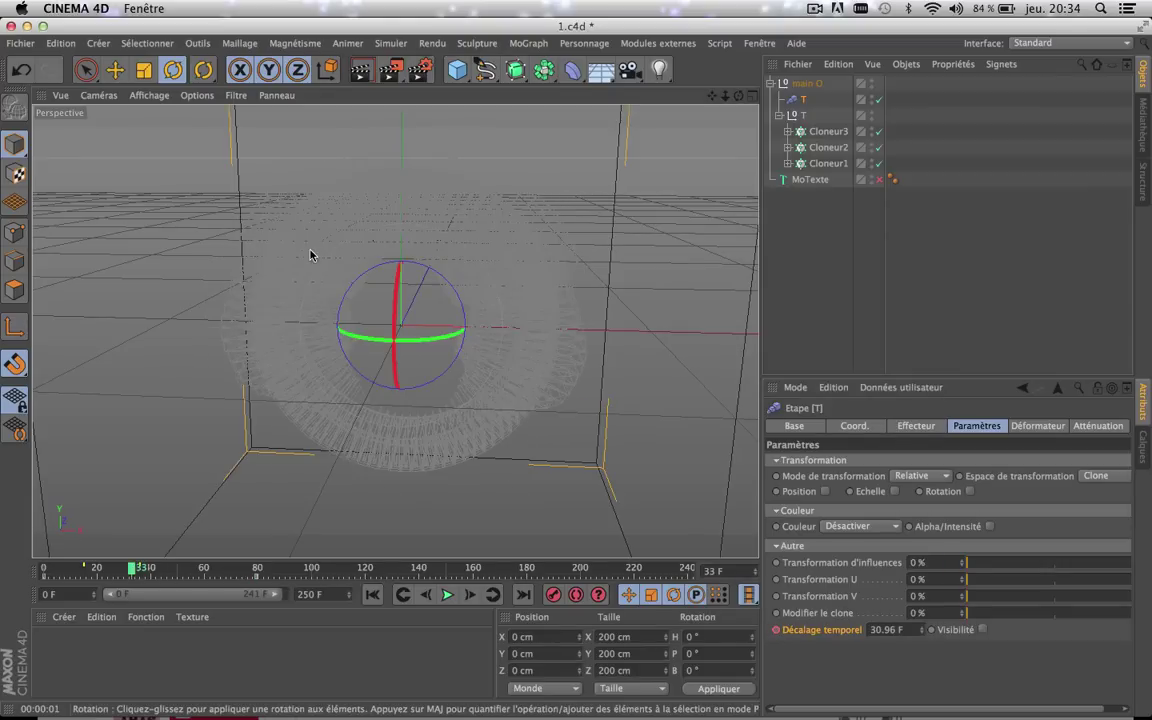
click(359, 74)
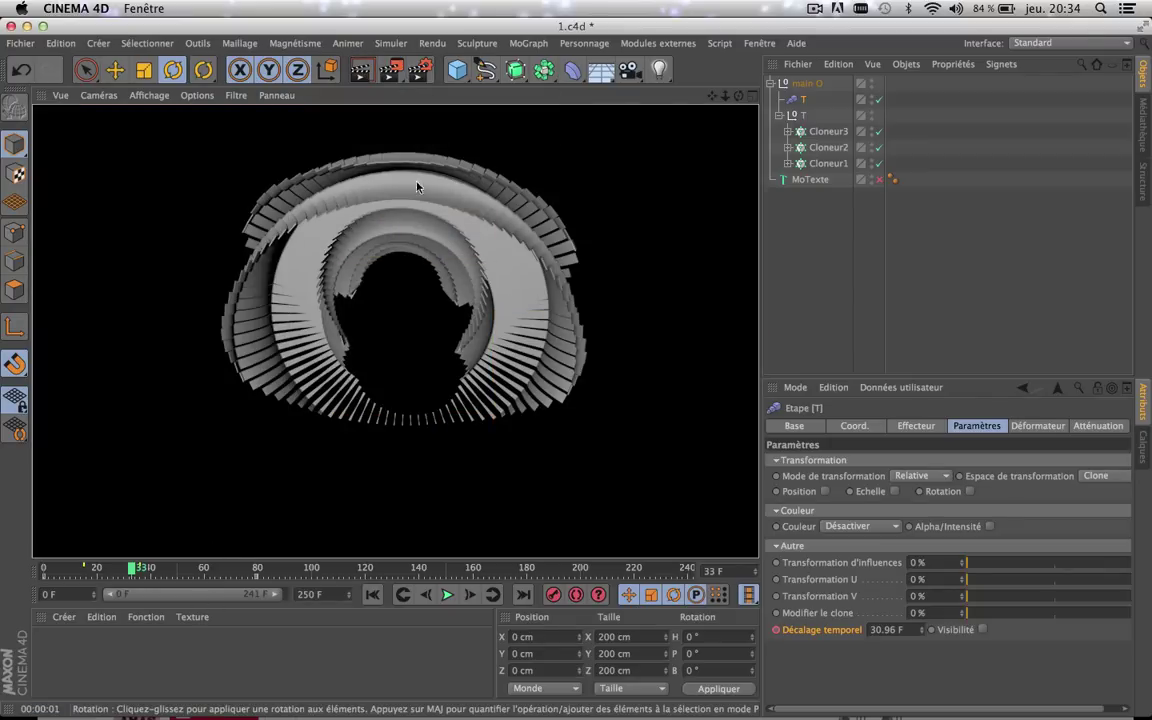
click(110, 569)
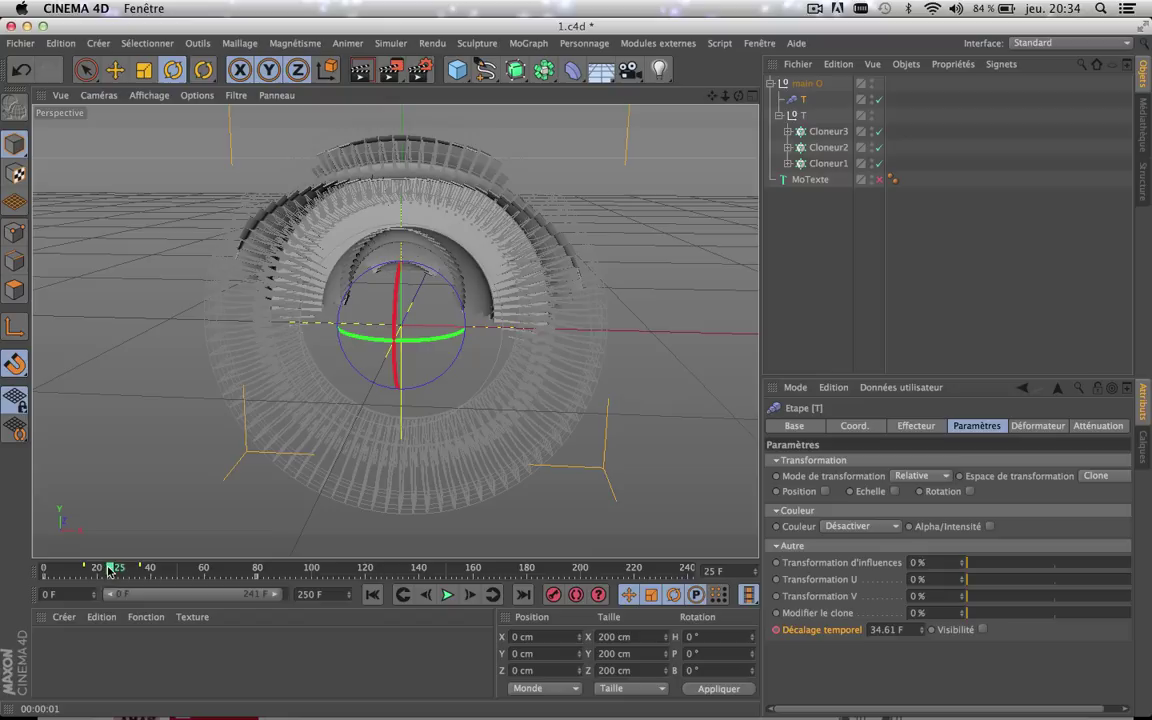
click(73, 569)
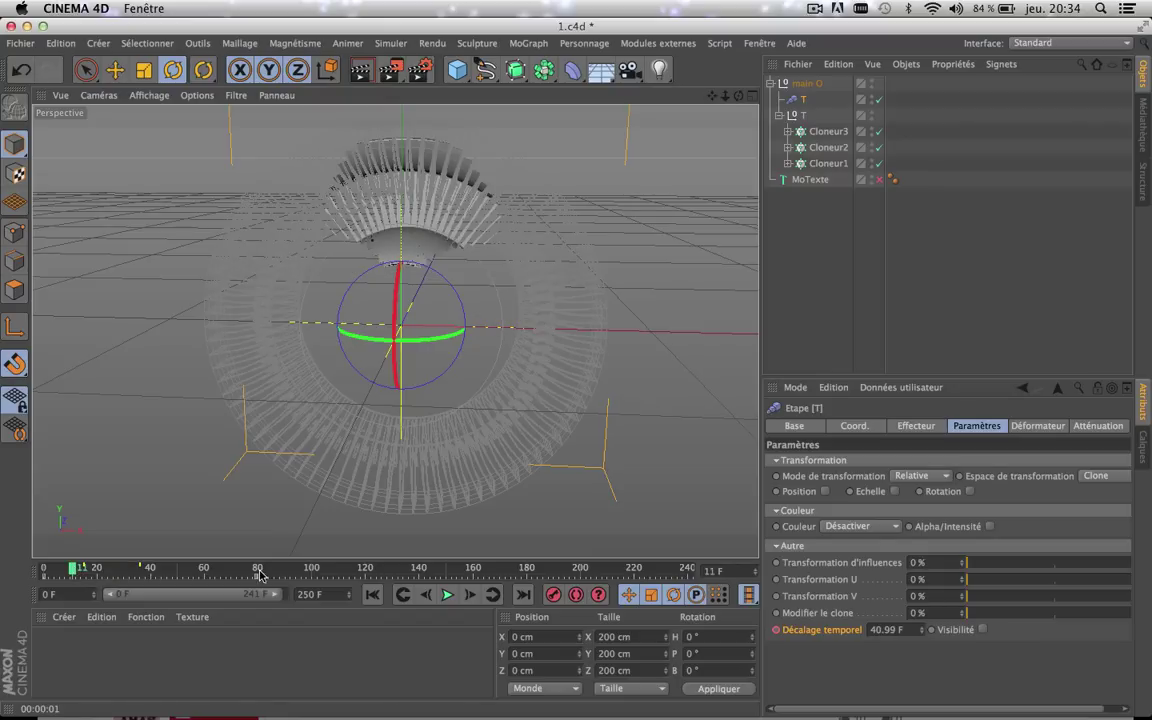
- Play the animation from frame 11, render the view at frame 19, and resume playback
click(447, 594)
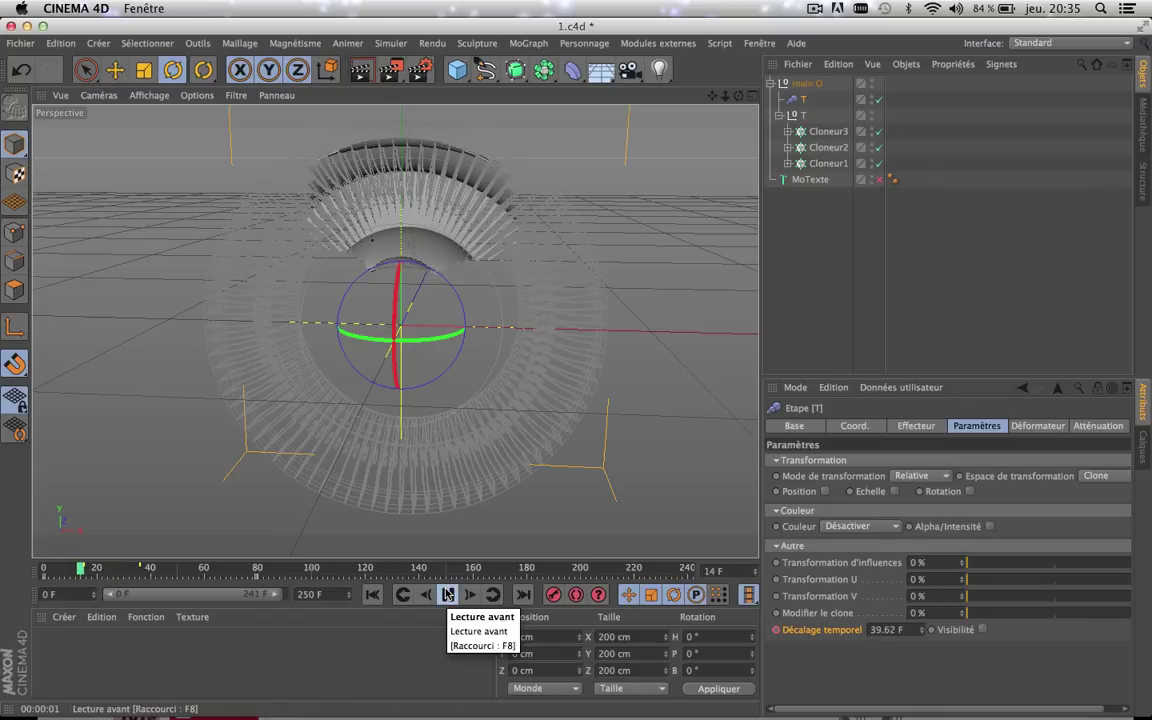
click(447, 594)
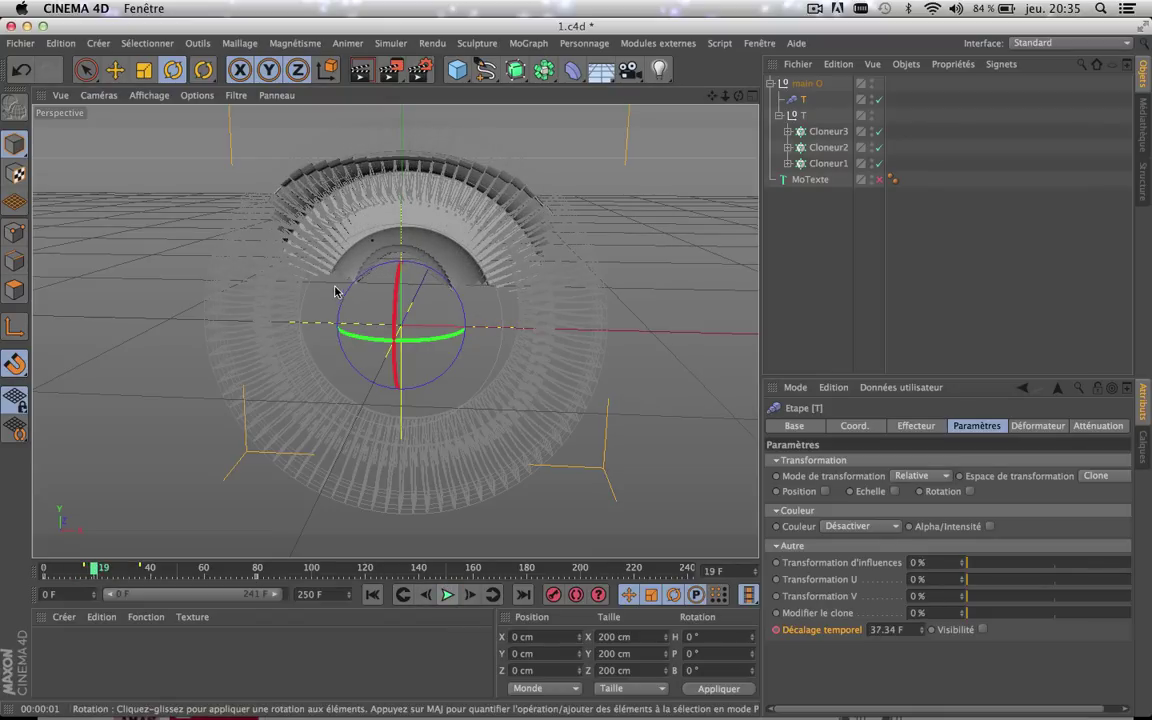
click(363, 70)
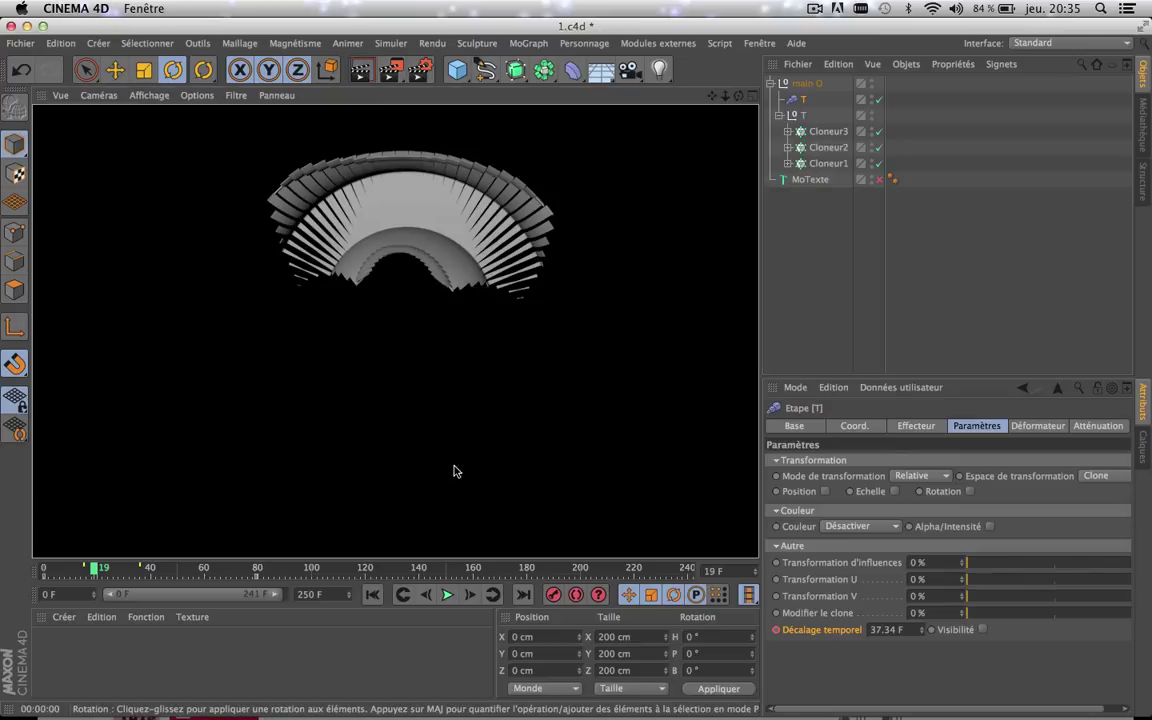
click(448, 595)
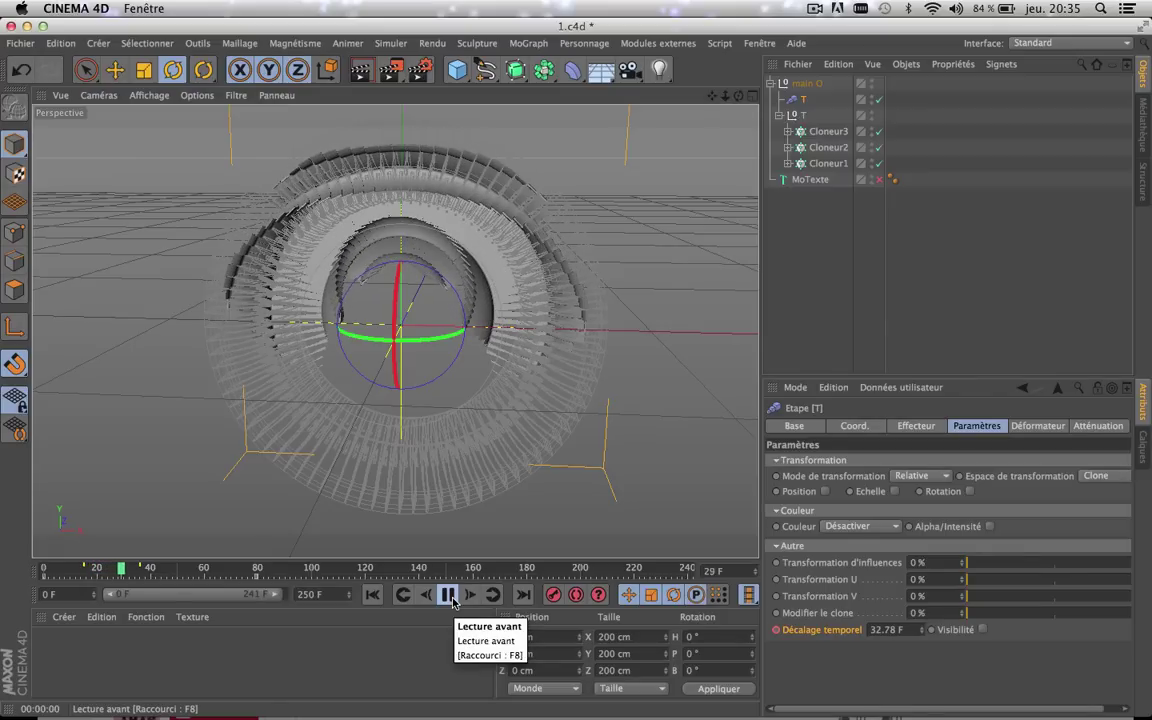
- Stop the playback and set the Rayon of Cloneur1, Cloneur2 and Cloneur3 together to 51 cm
click(448, 595)
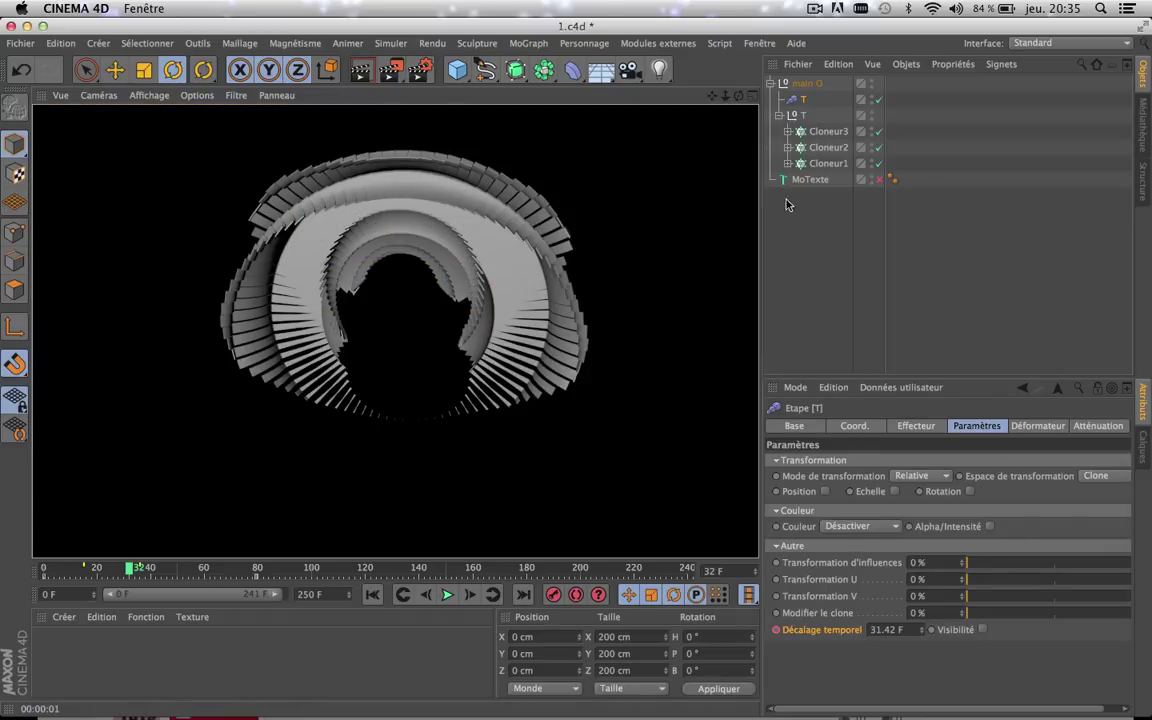
click(790, 84)
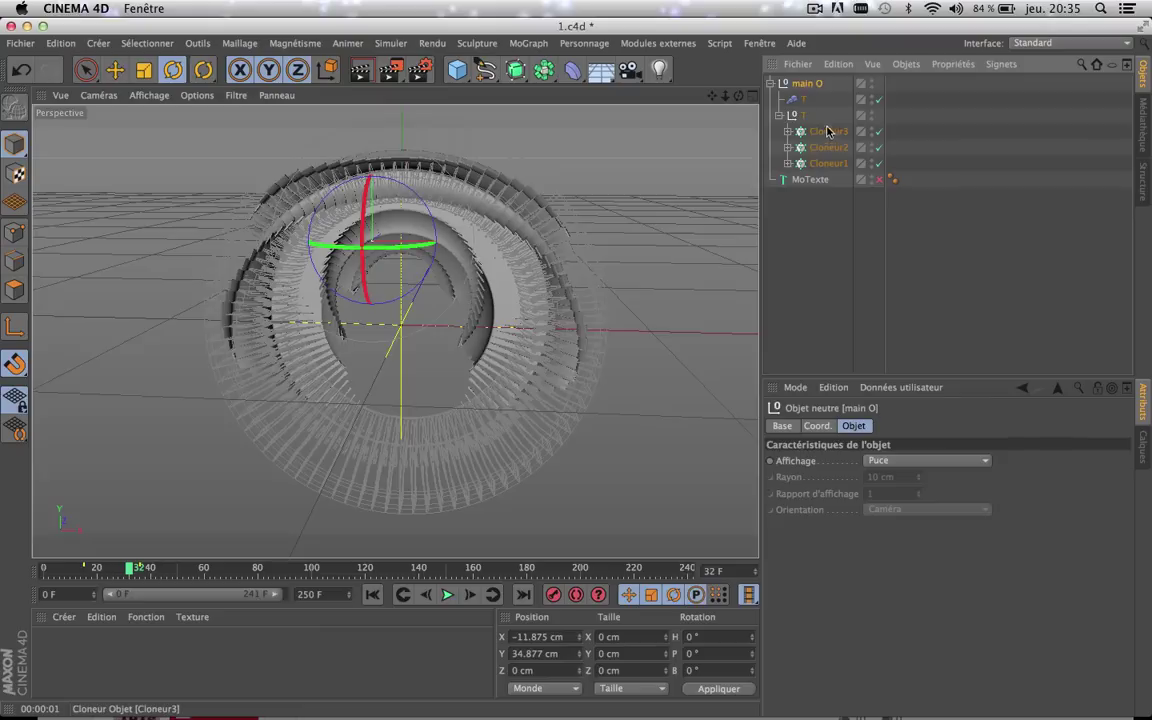
click(828, 131)
shift+click(829, 164)
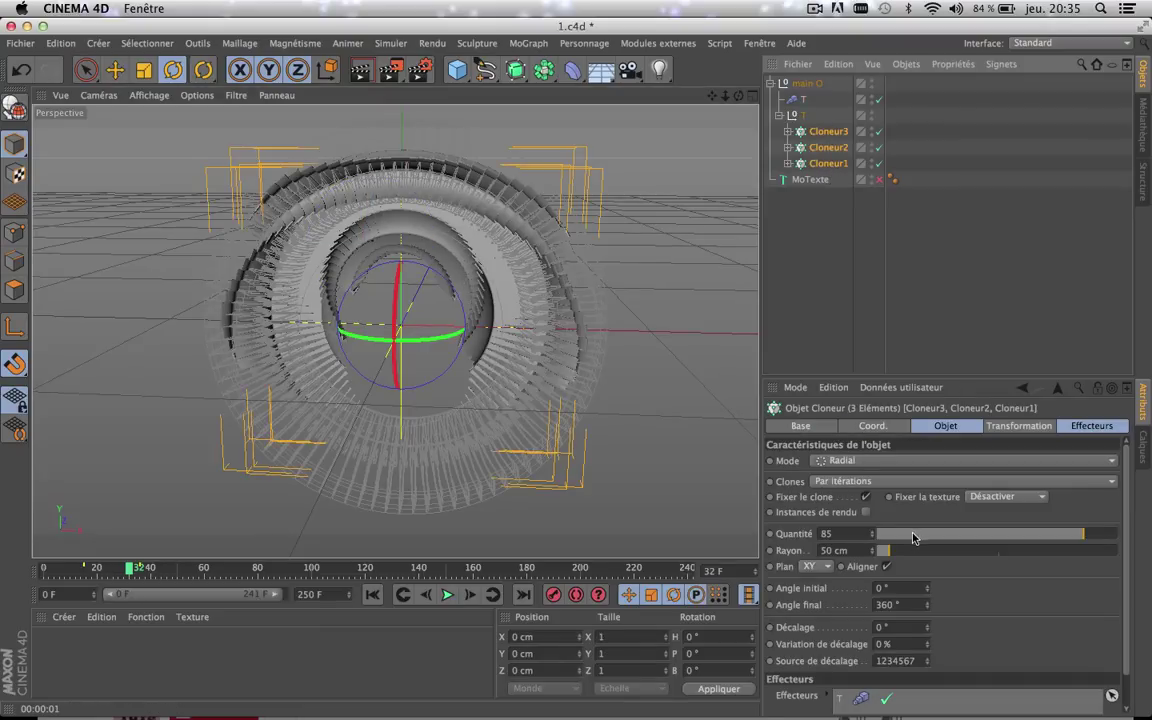
click(895, 556)
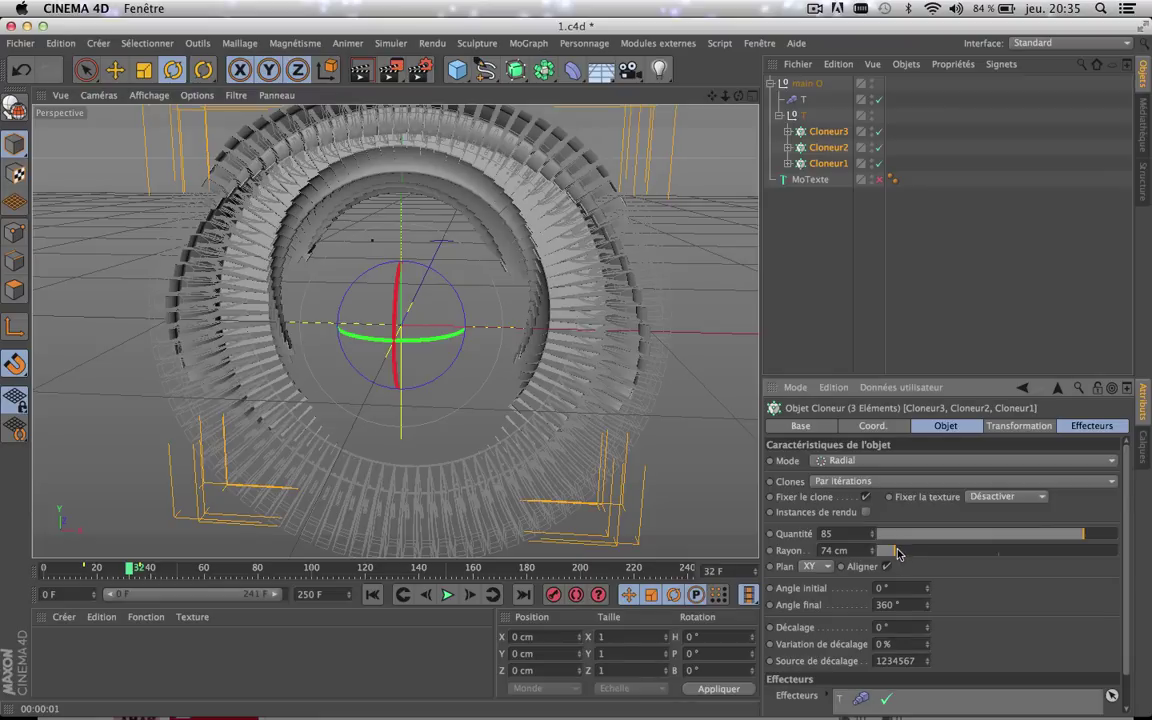
drag(894, 554, 889, 556)
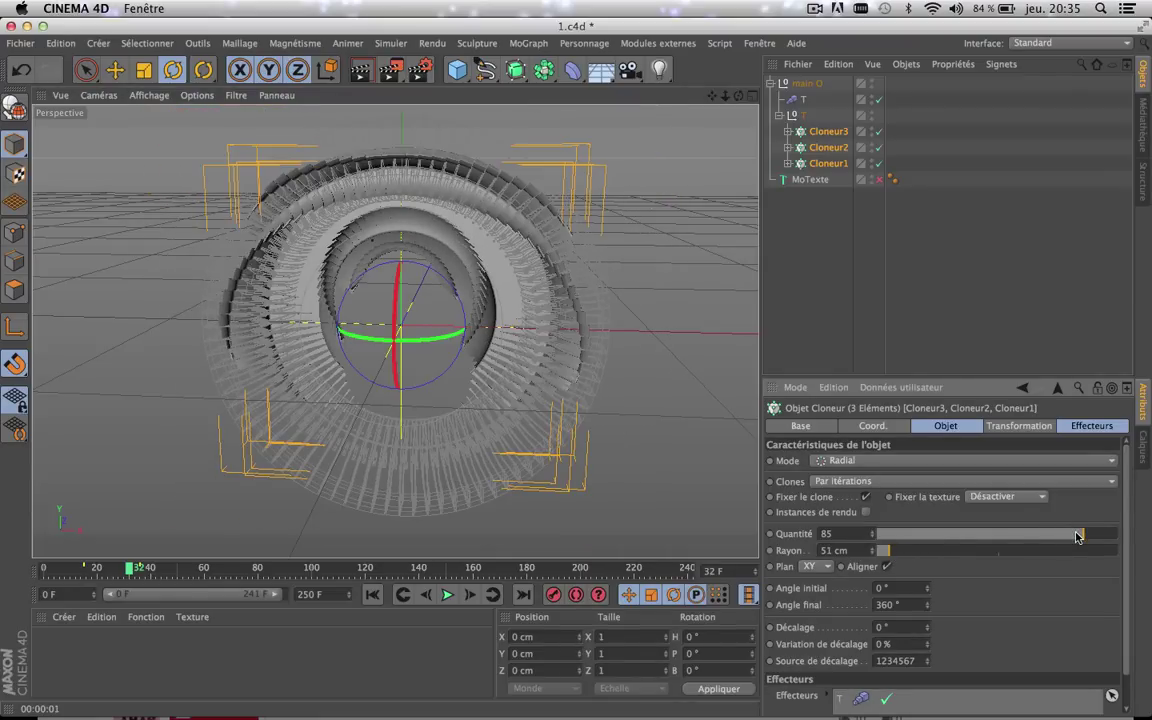
- Reduce the three cloners' Quantité to 79 and render the view at frame 104
drag(1077, 537, 1067, 540)
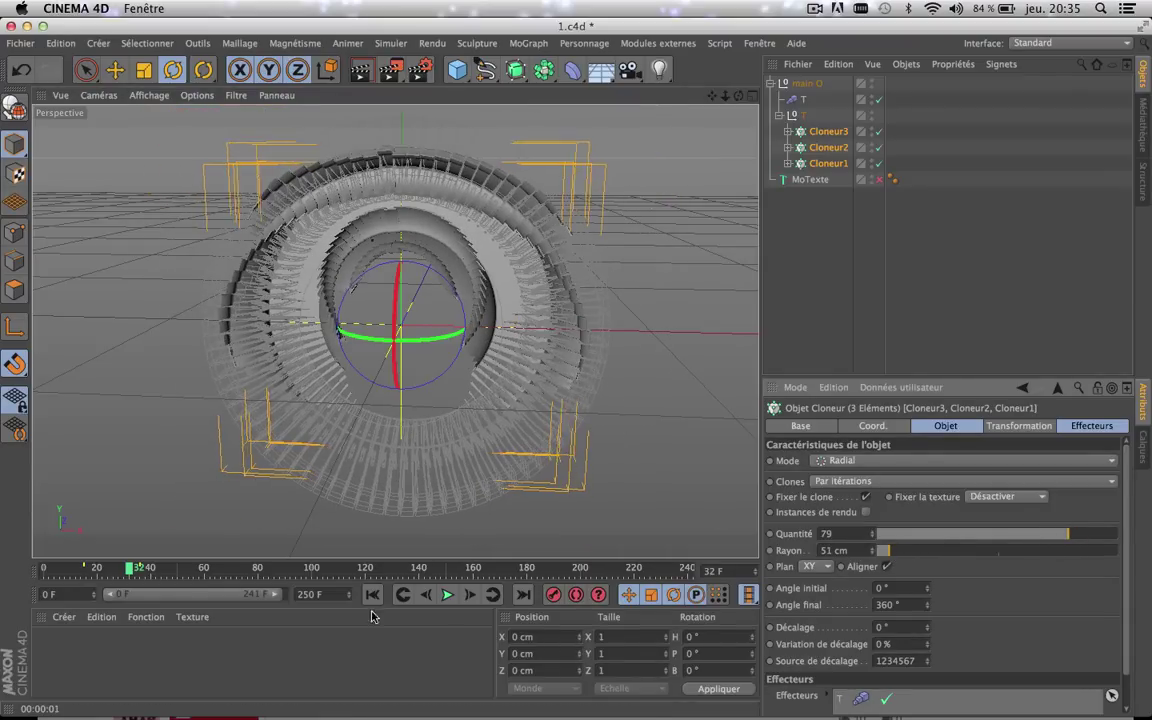
click(321, 570)
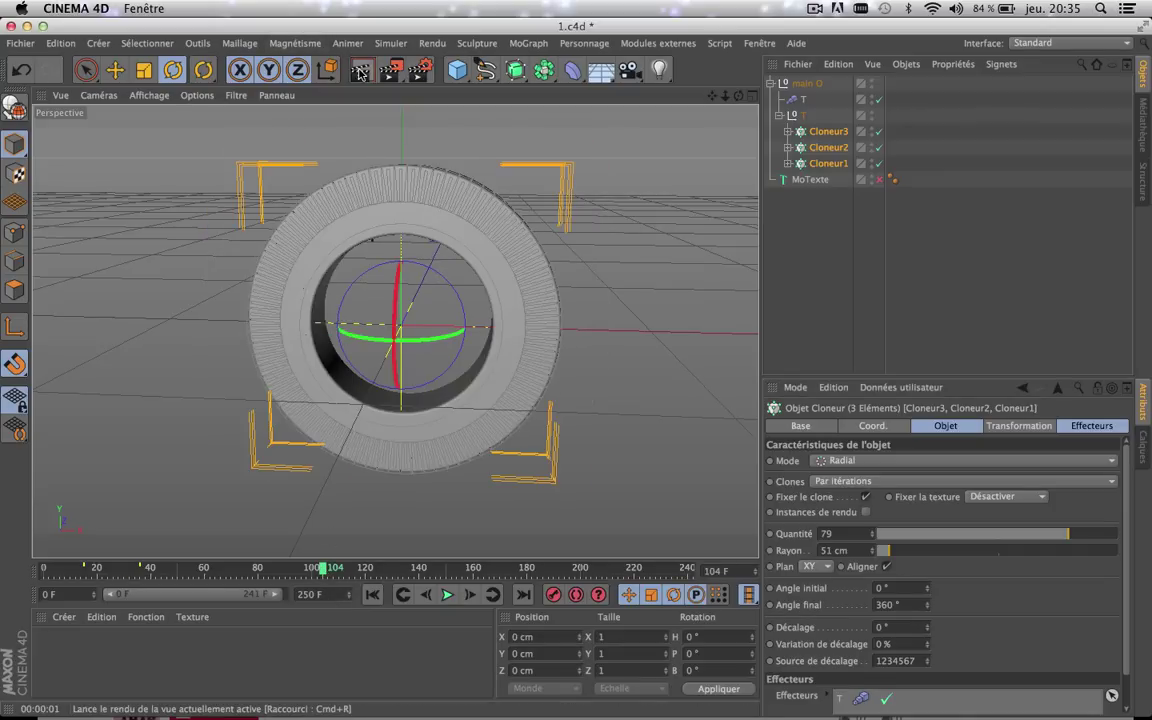
click(361, 73)
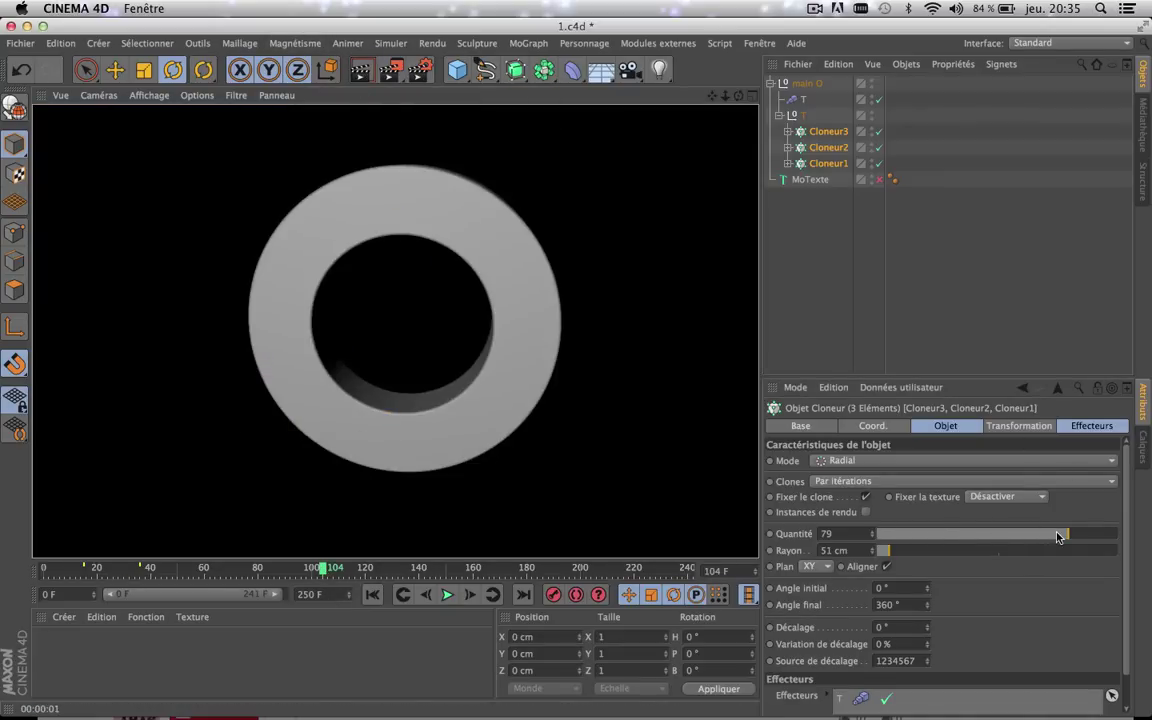
- Try a Quantité of 63 and of 70 on the three cloners, rendering the view for each value
drag(1058, 537, 1030, 539)
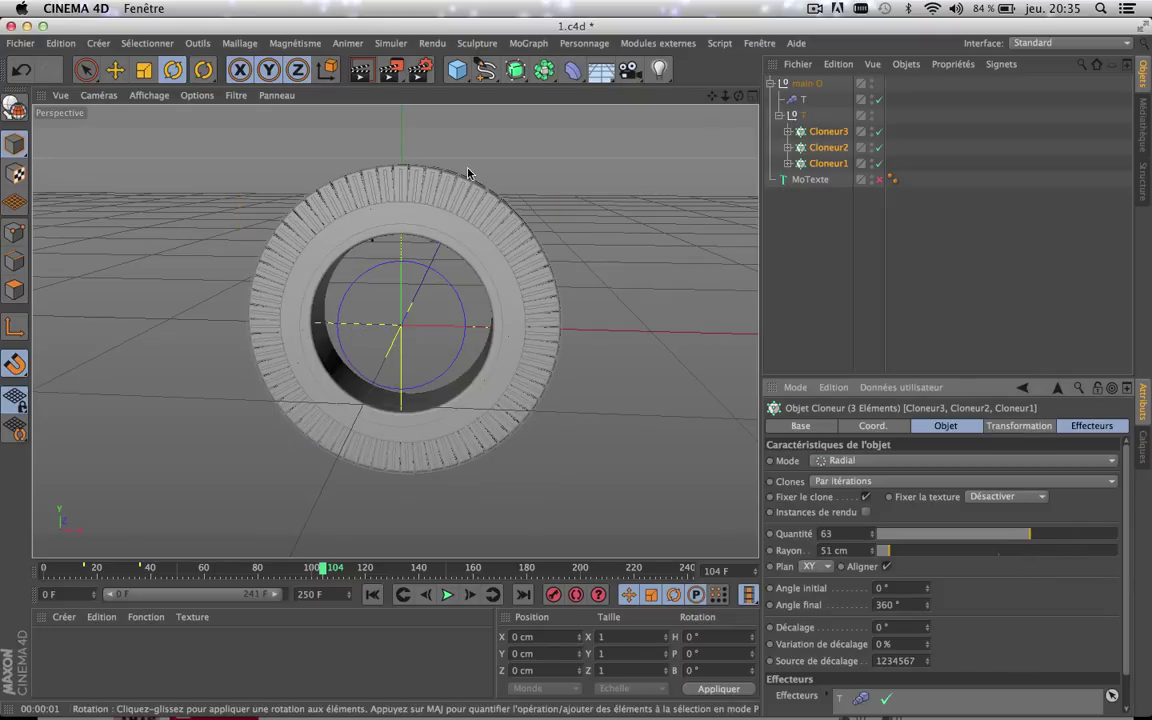
click(366, 70)
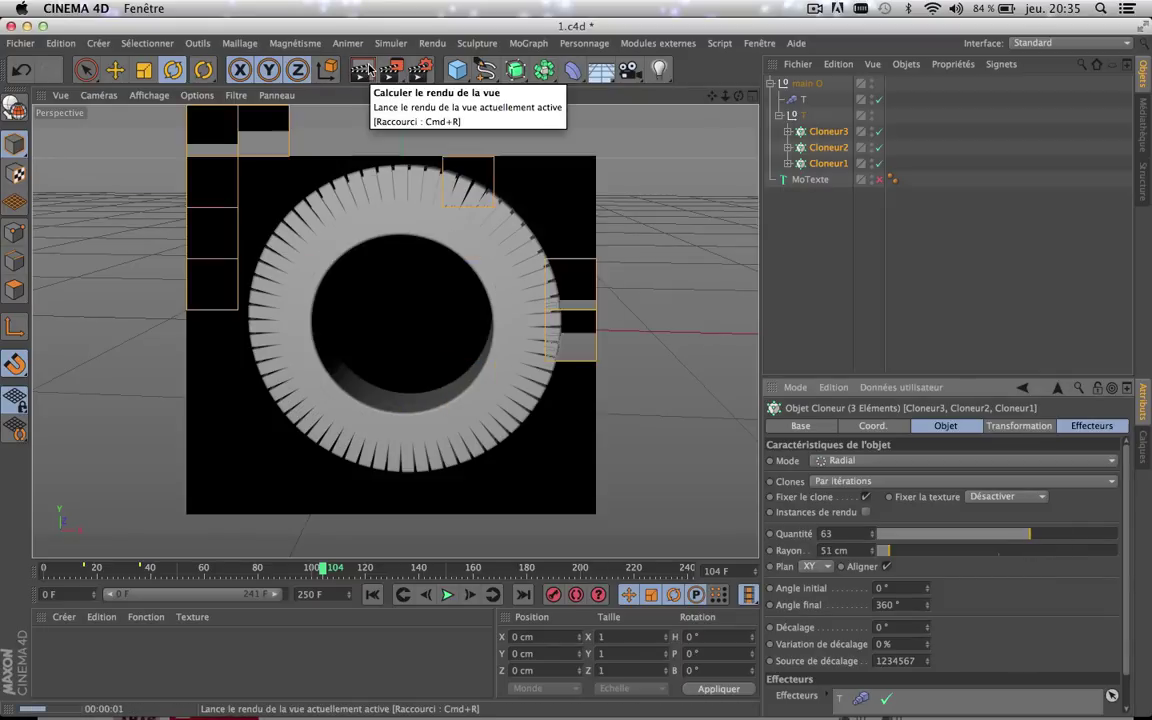
click(1039, 537)
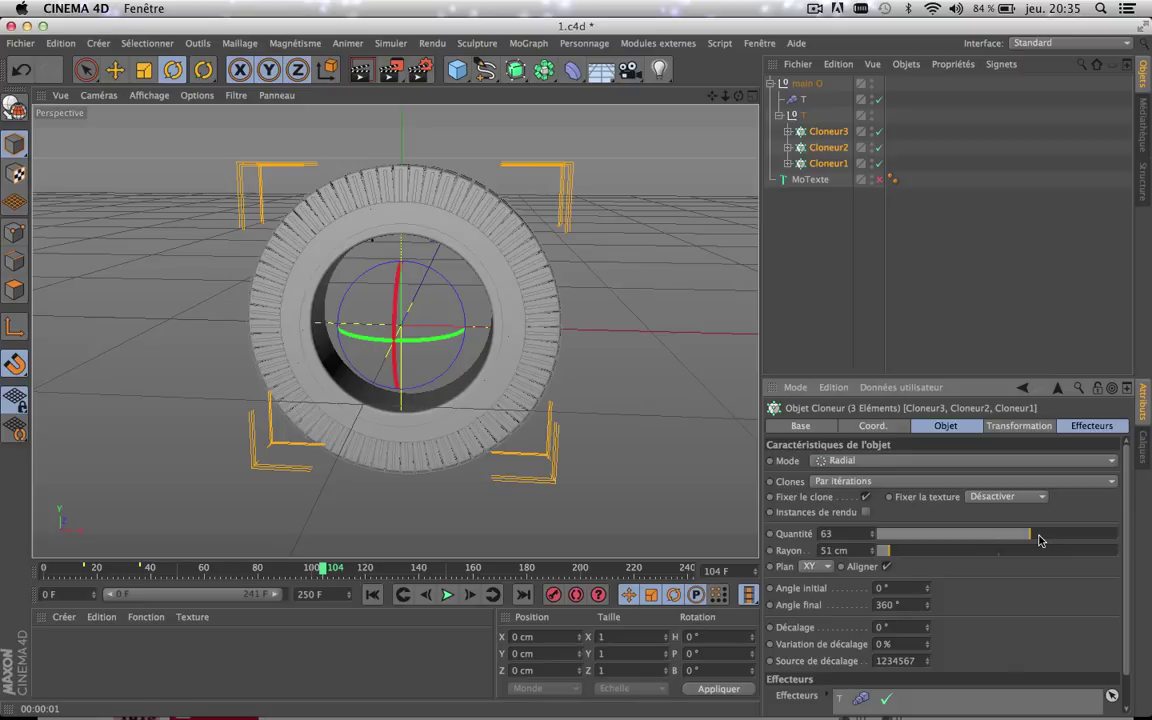
drag(1039, 540, 1048, 540)
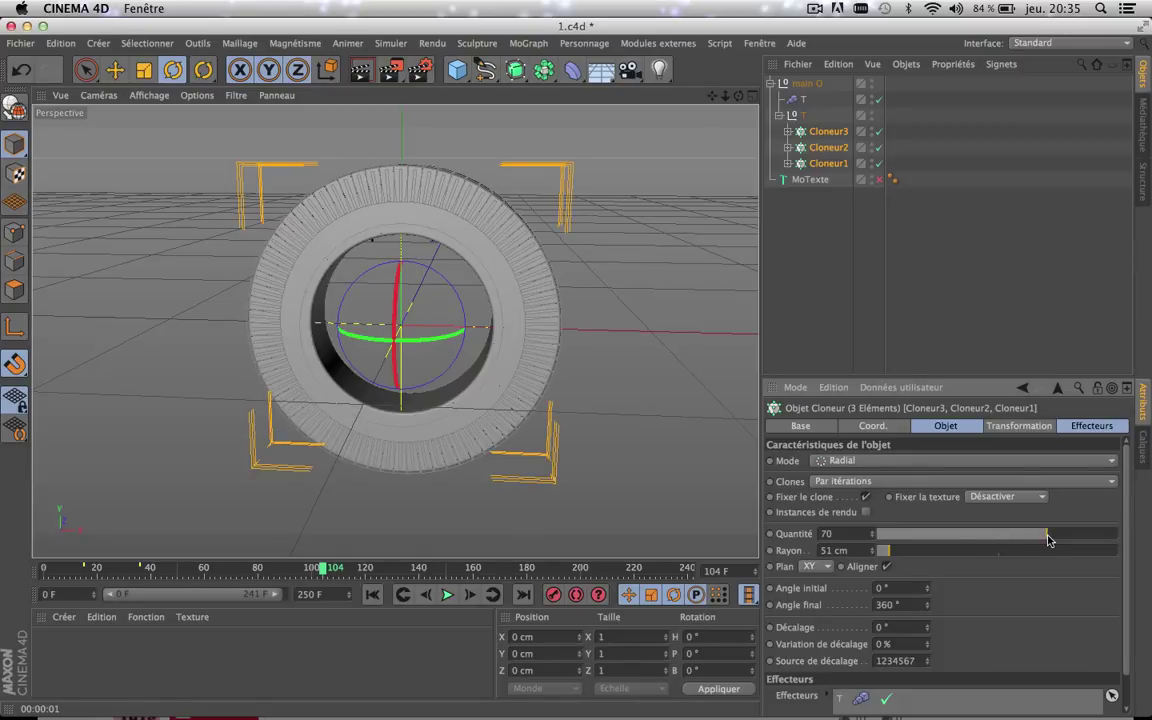
click(361, 72)
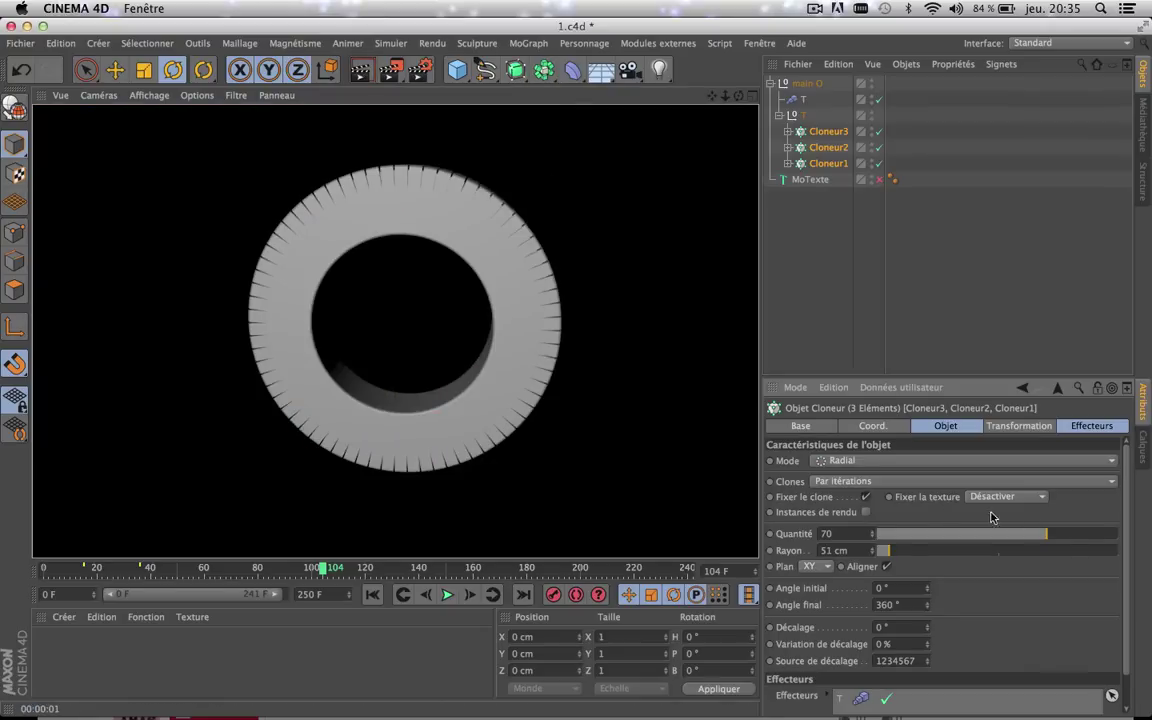
- Raise the three cloners' Quantité to 74 and on to 77, rendering the view for each value
drag(1048, 540, 1056, 541)
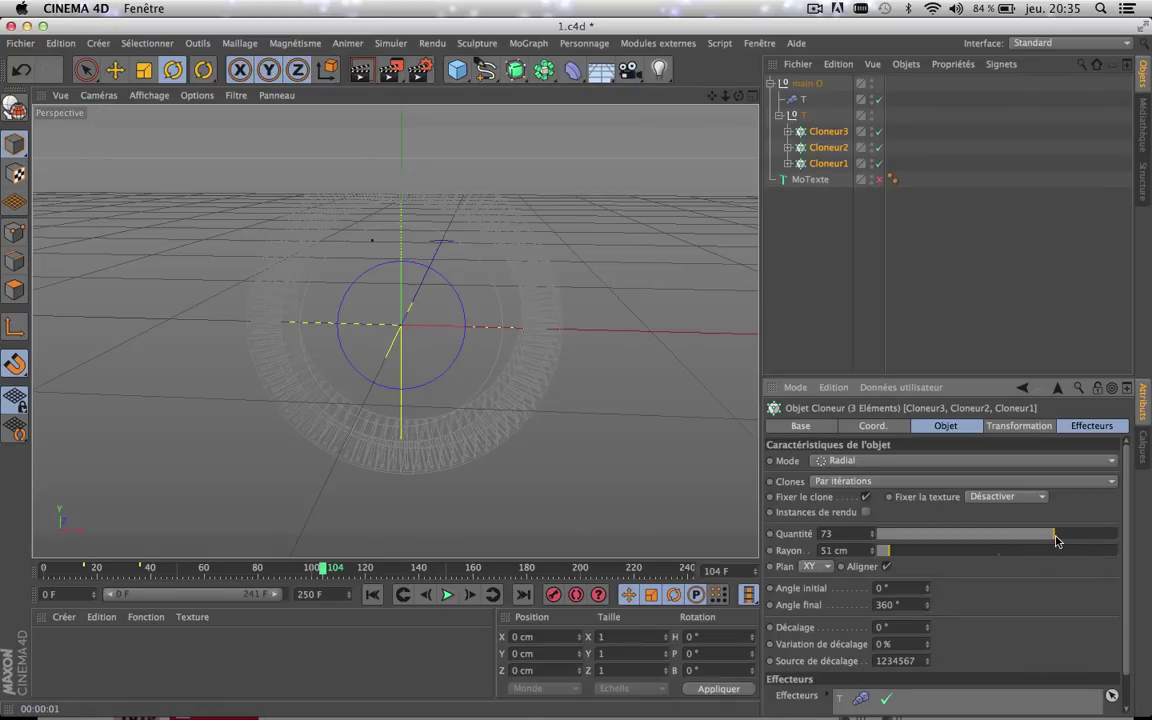
click(362, 72)
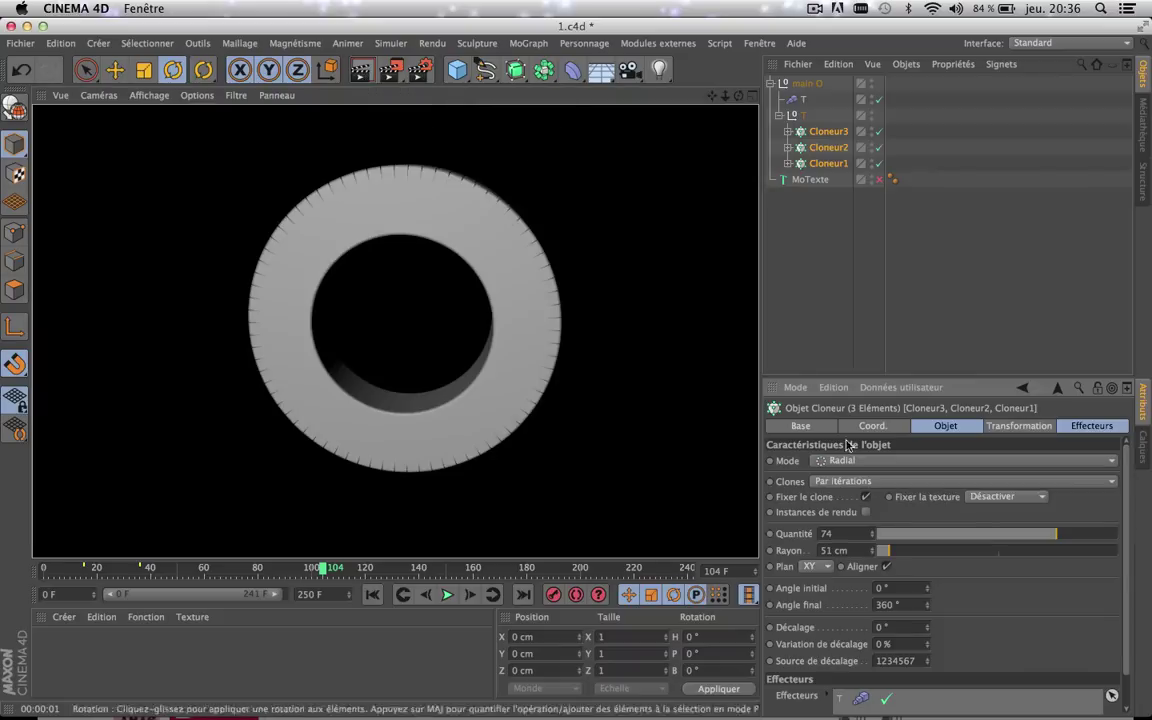
drag(1061, 538, 1064, 538)
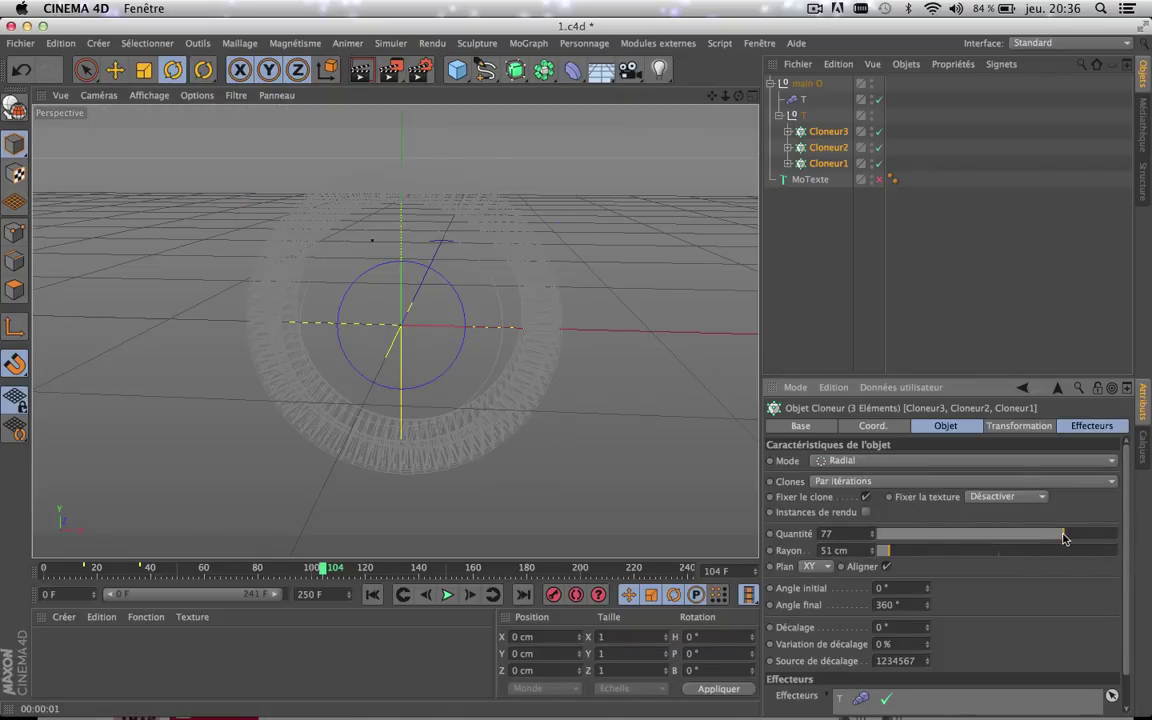
click(365, 73)
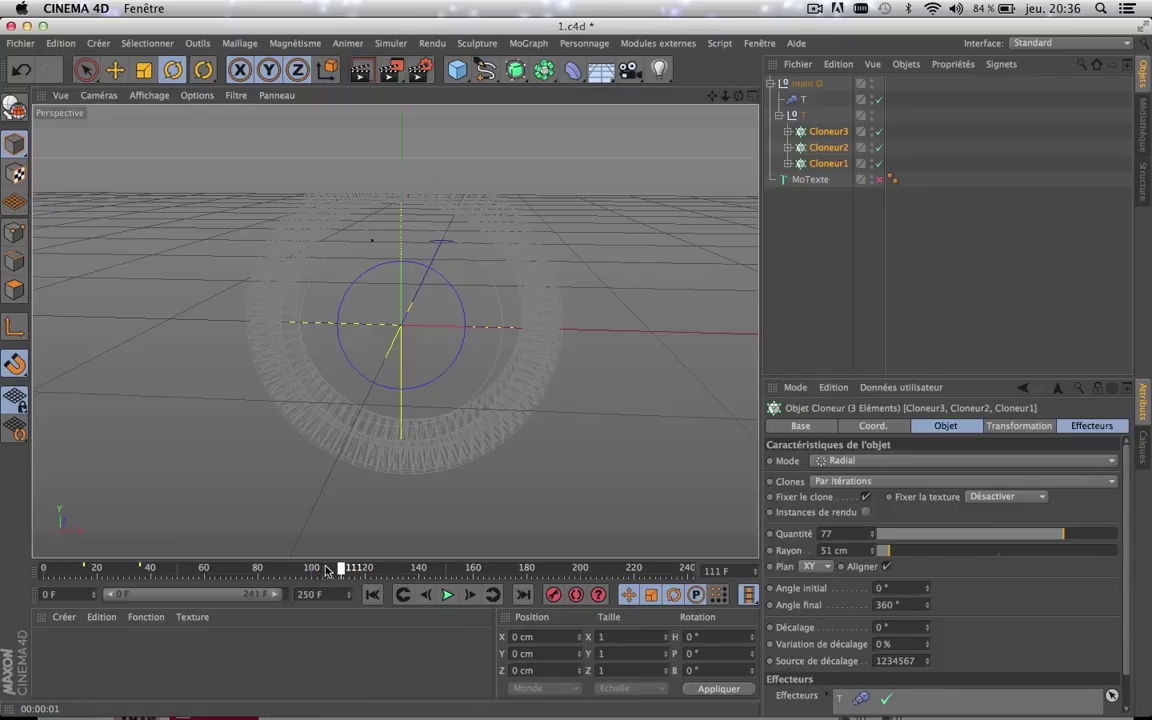
- Examine the ring's deformation and the T effector's Décalage temporel at frames 74, 61, 55, 49 and 43
click(339, 568)
drag(307, 567, 242, 567)
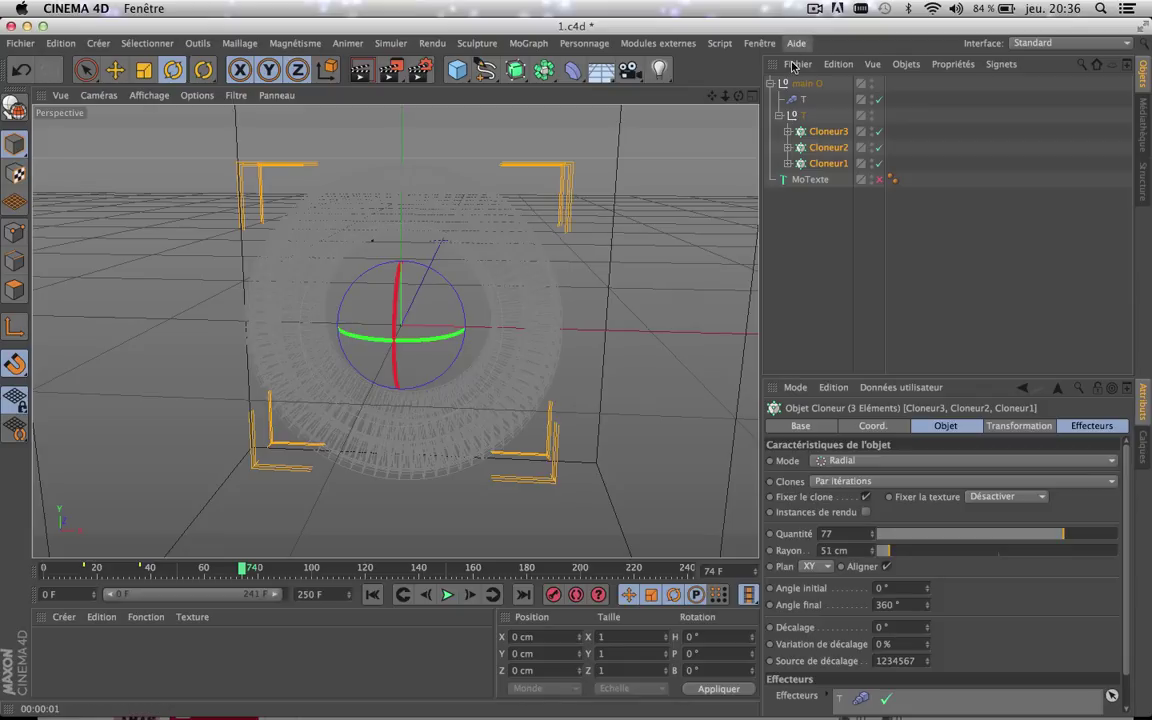
click(803, 99)
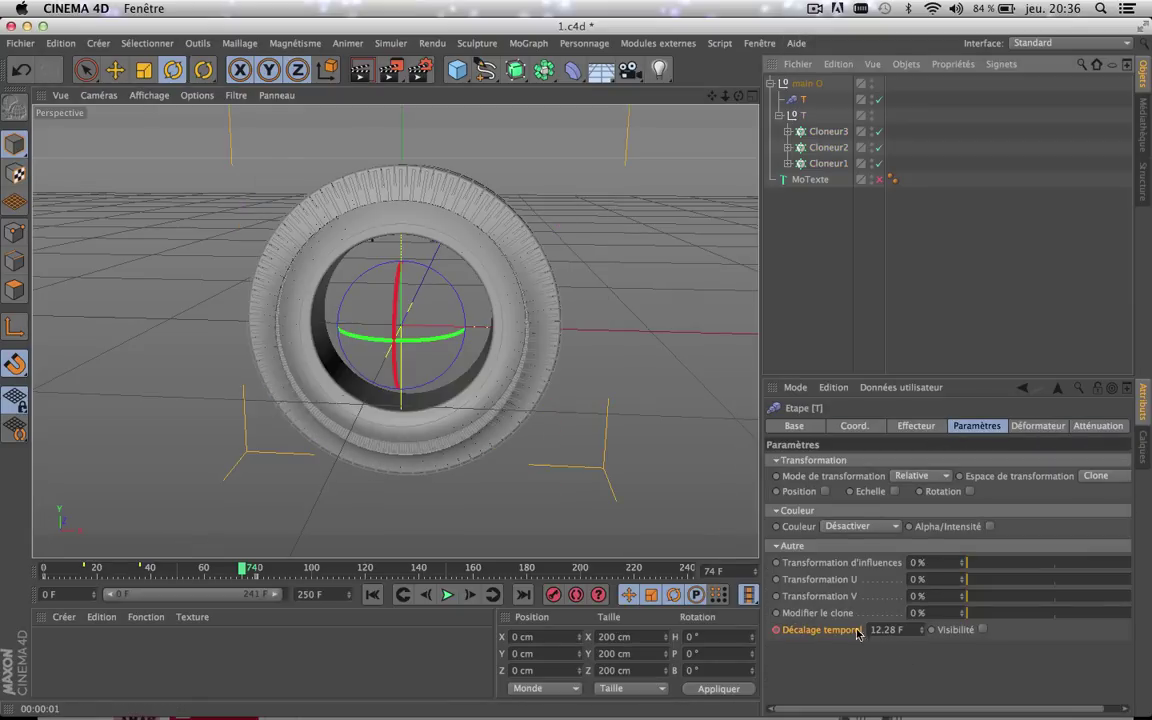
click(224, 568)
click(208, 568)
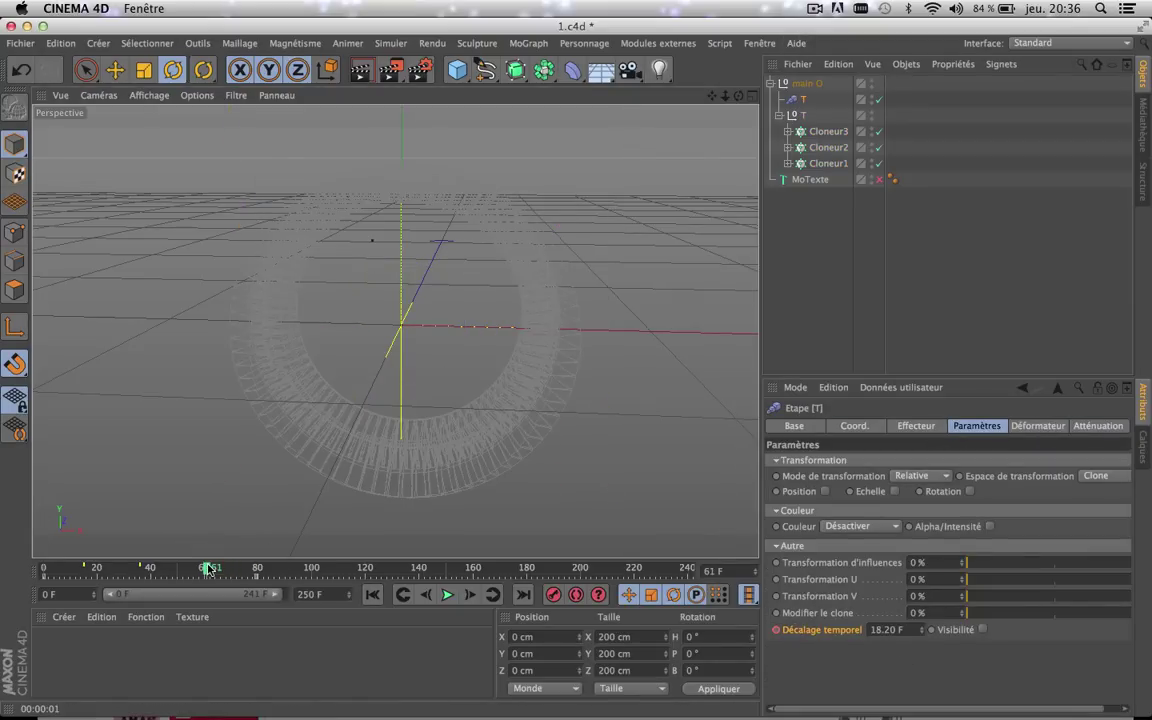
click(190, 568)
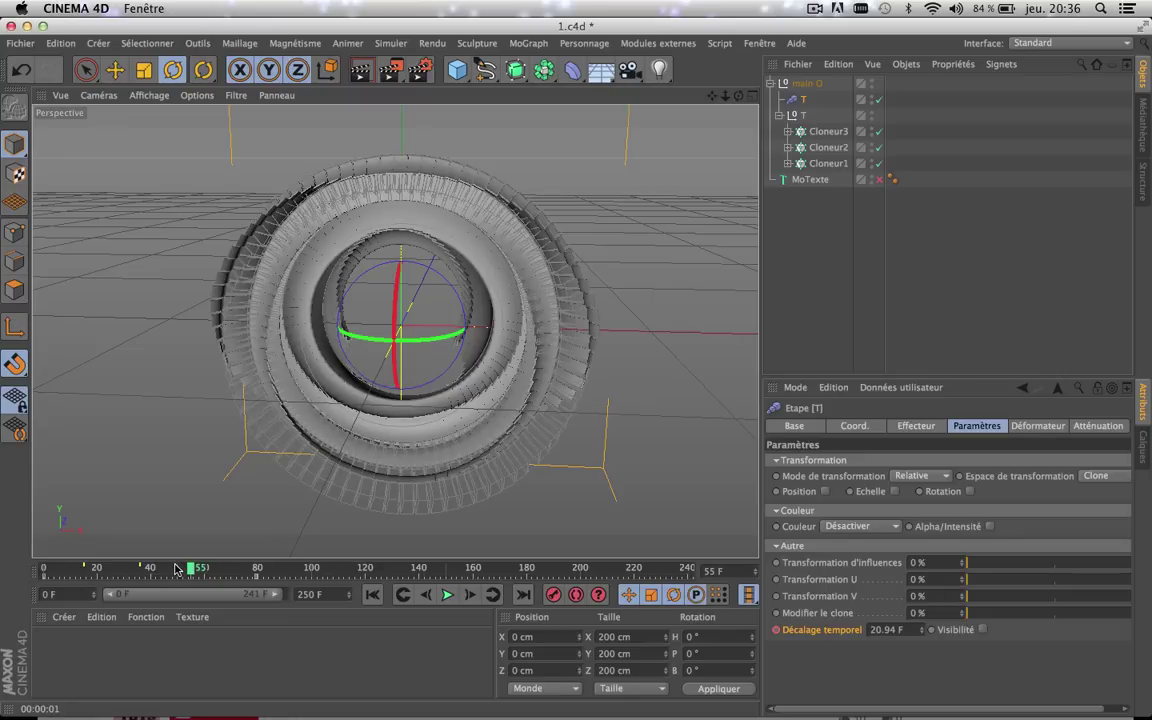
click(175, 568)
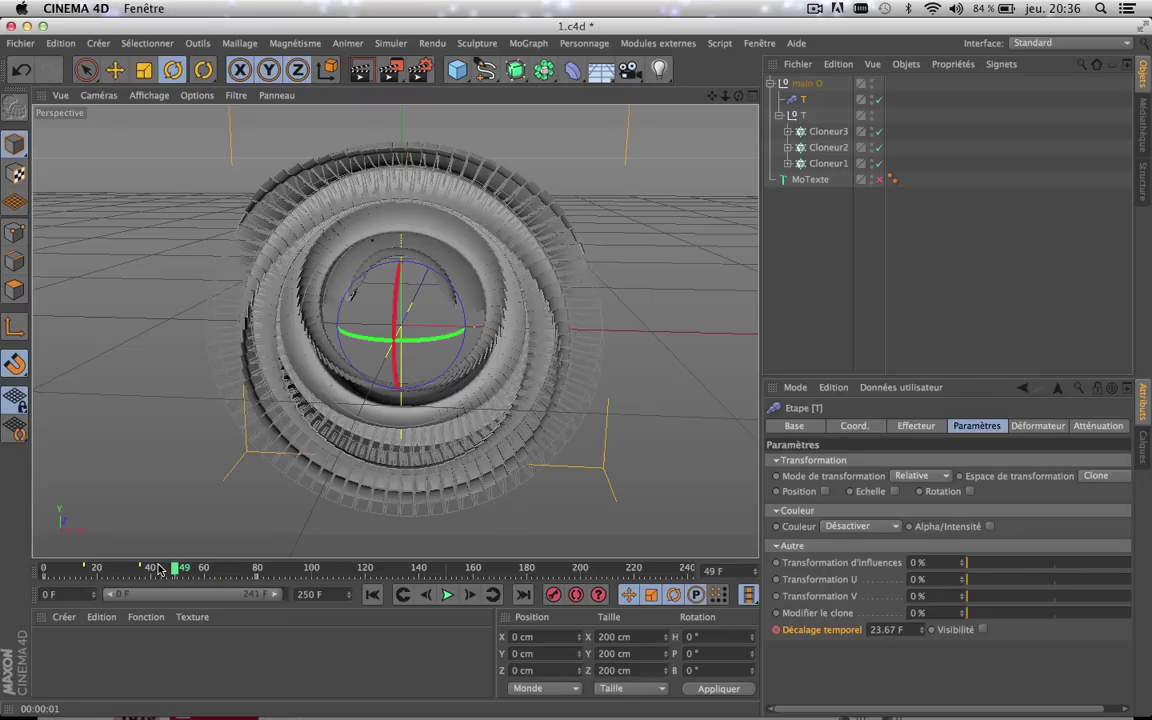
click(158, 568)
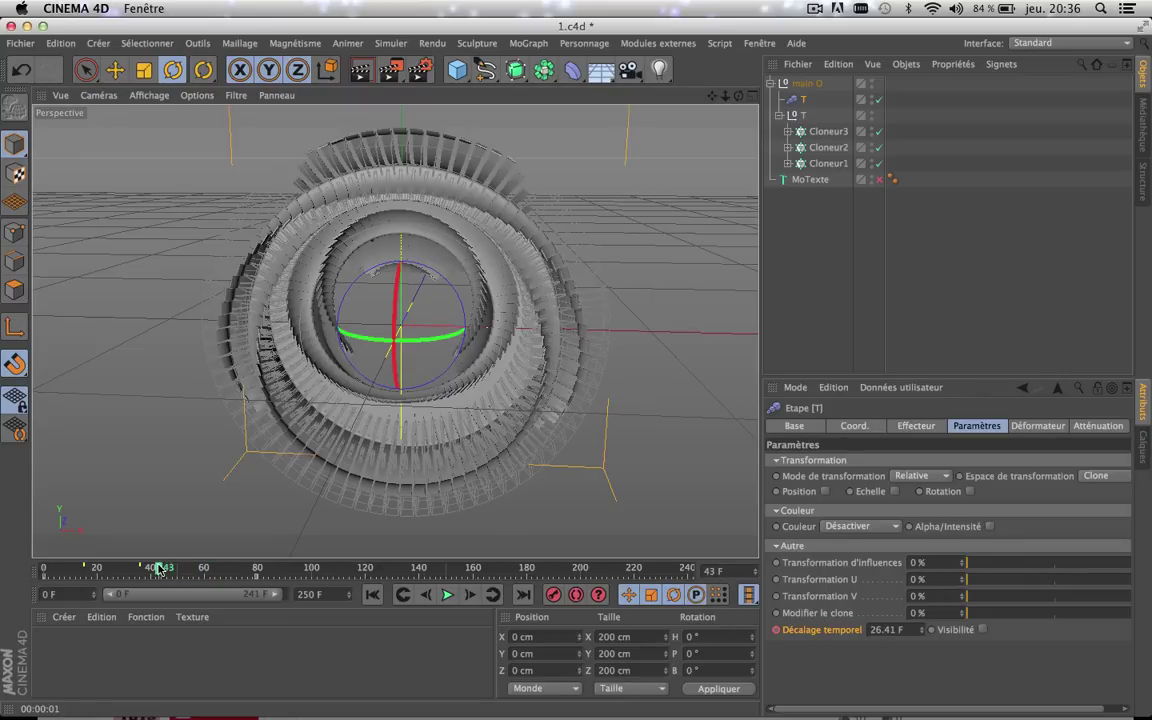
- Undo the cloners' Quantité and Rayon changes and the keyframing of the T effector's Décalage temporel
key(ctrl+z)
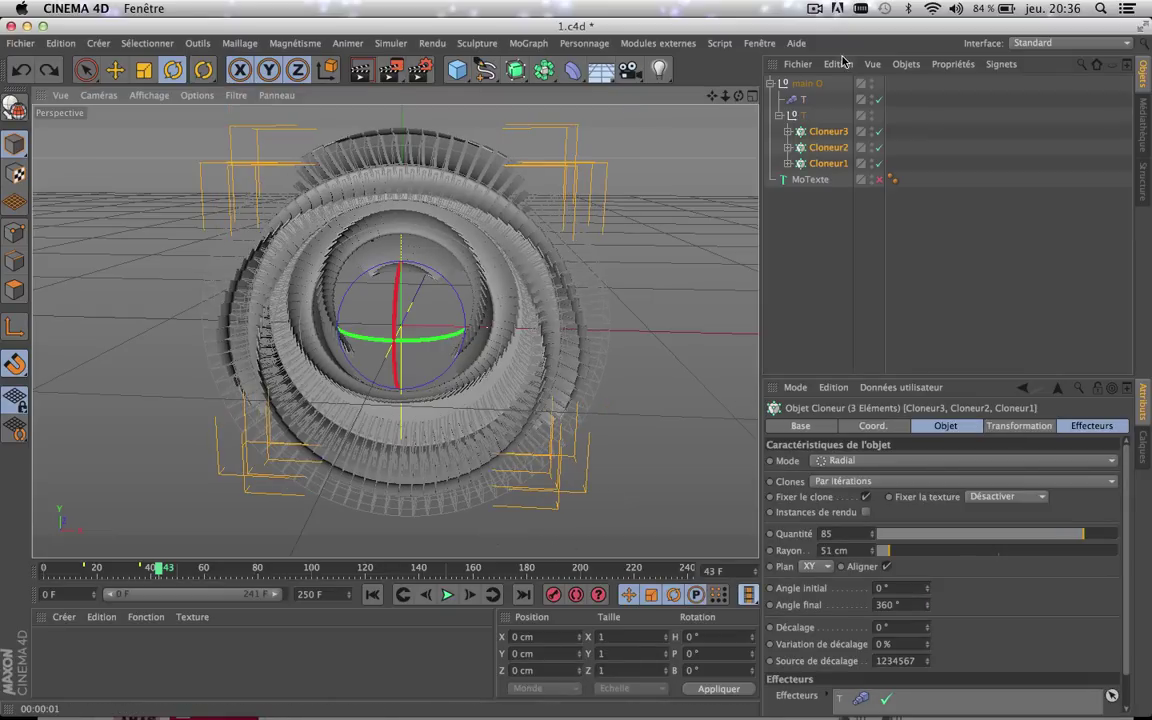
click(800, 99)
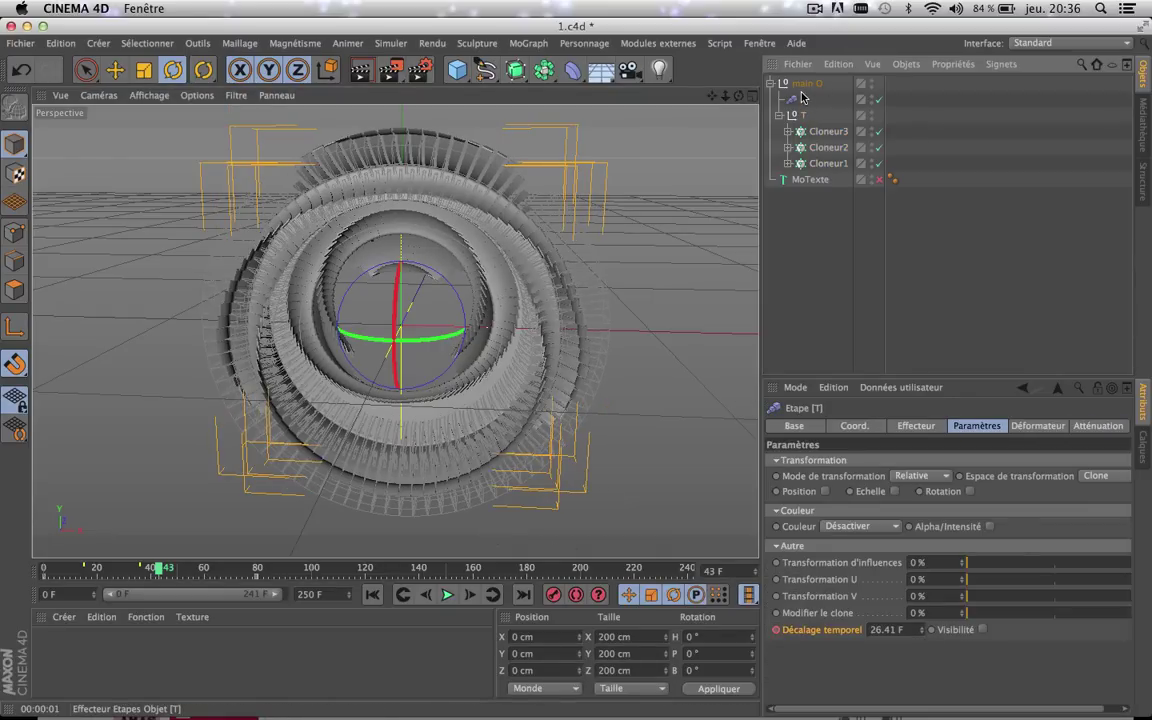
key(ctrl+z)
key(ctrl+z)
key(ctrl+z)
key(ctrl+z)
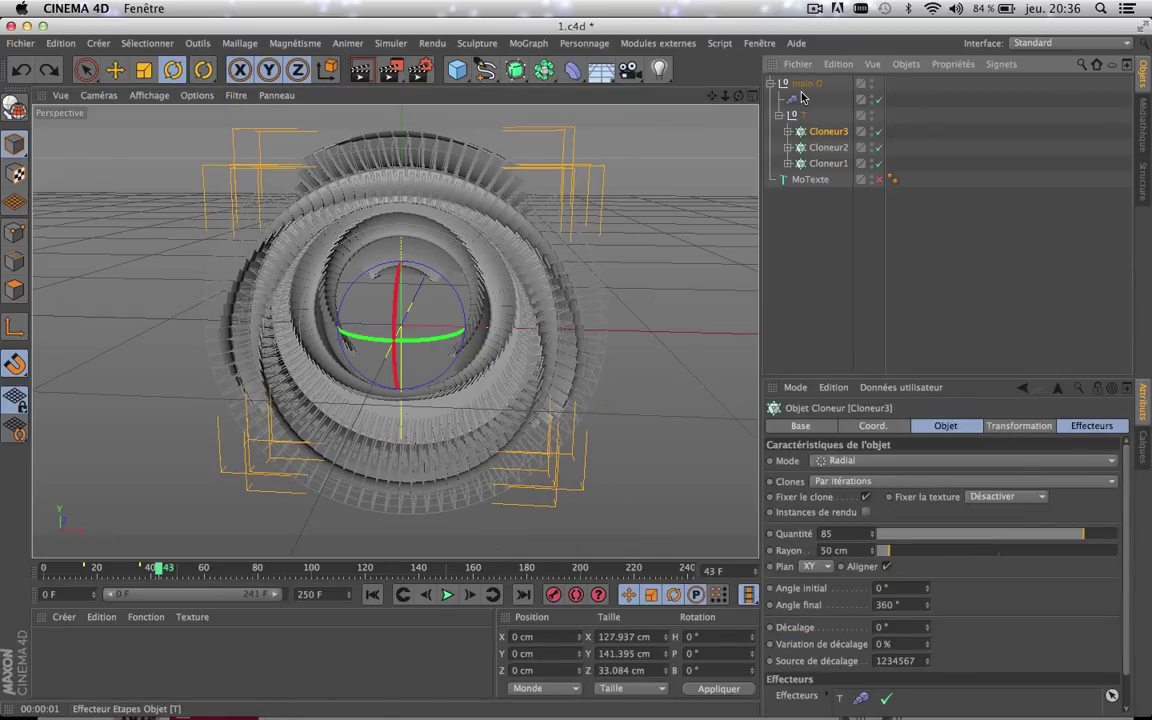
key(ctrl+z)
key(ctrl+z)
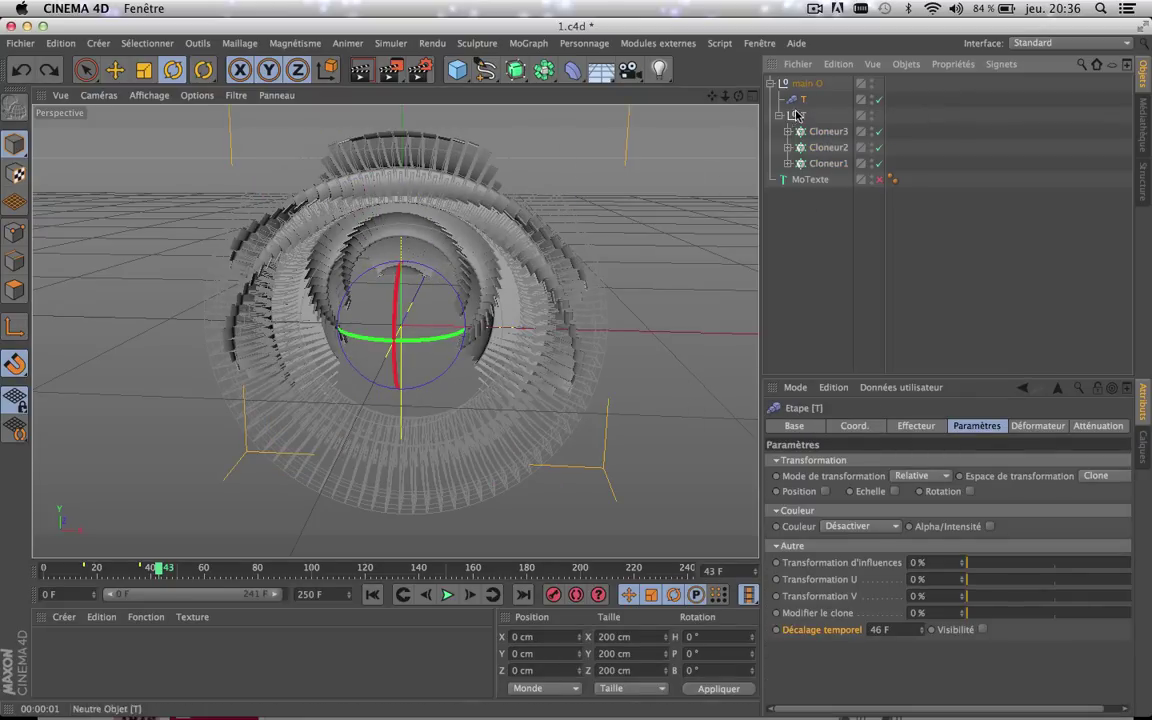
click(772, 84)
click(805, 83)
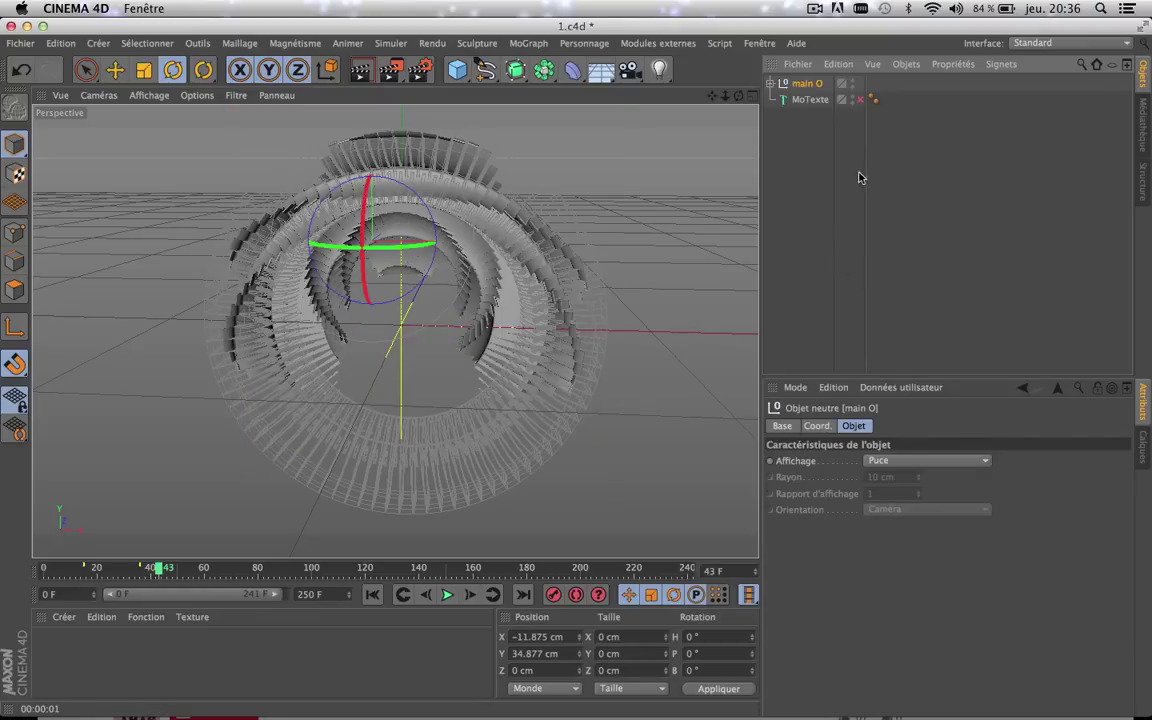
click(772, 84)
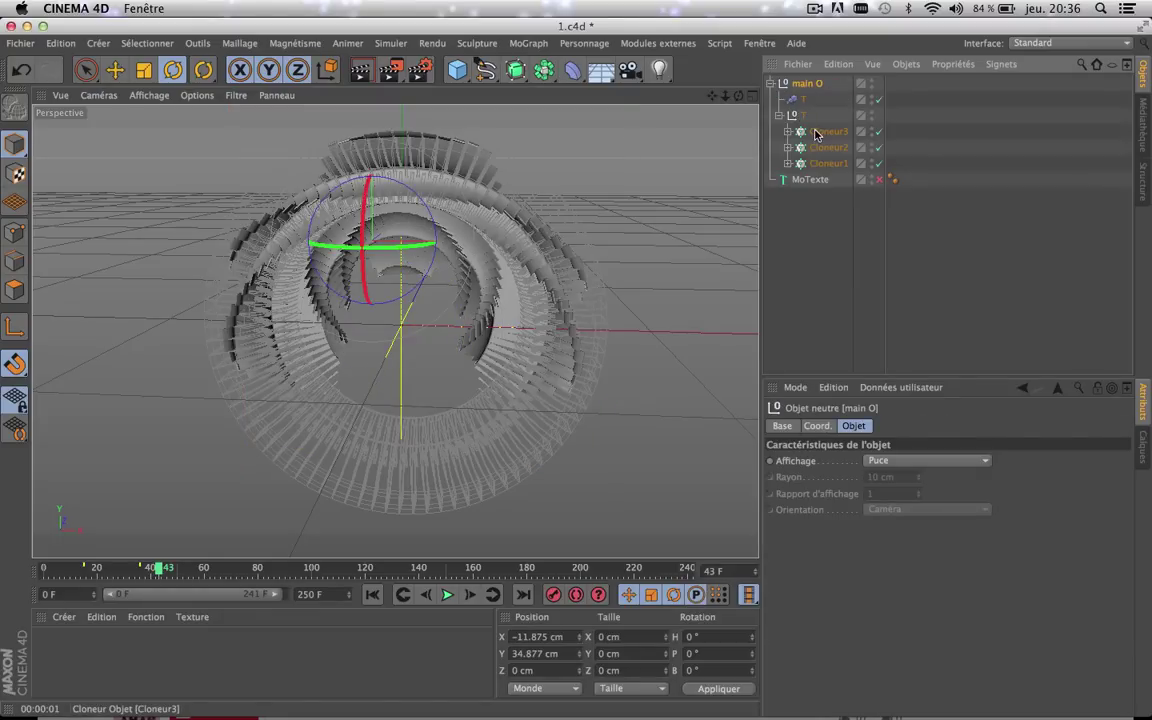
click(800, 101)
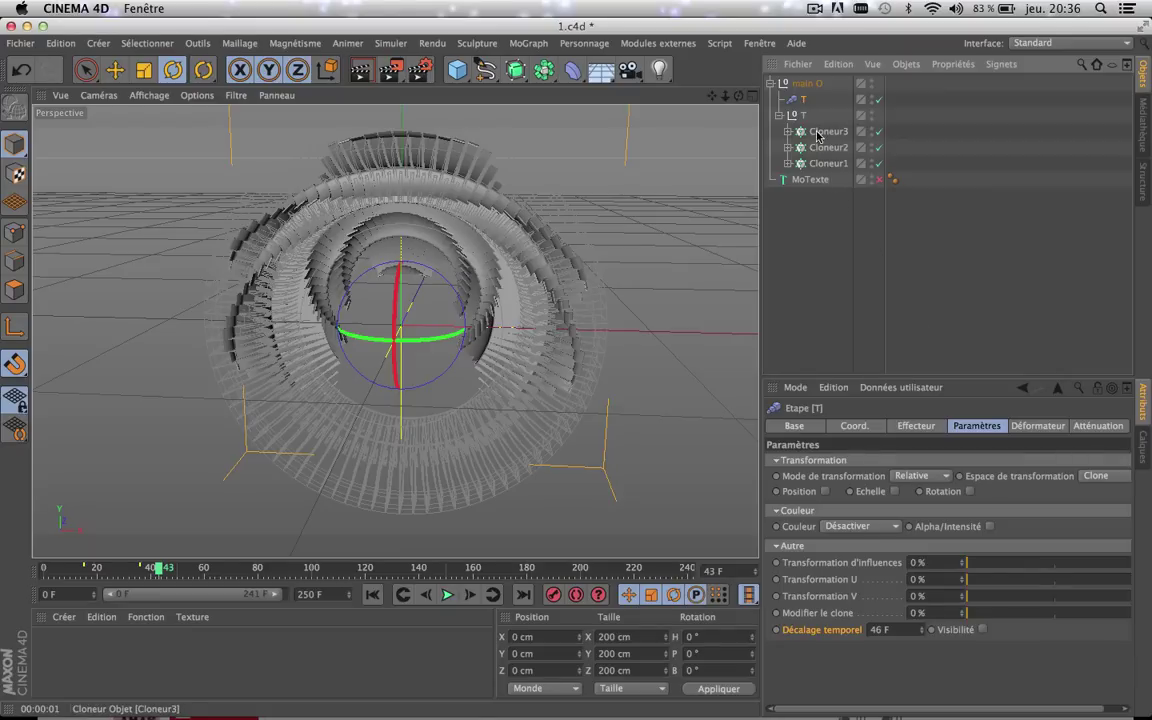
- Set the Quantité of Cloneur1, Cloneur2 and Cloneur3 together to 31
click(822, 132)
shift+click(822, 147)
shift+click(826, 163)
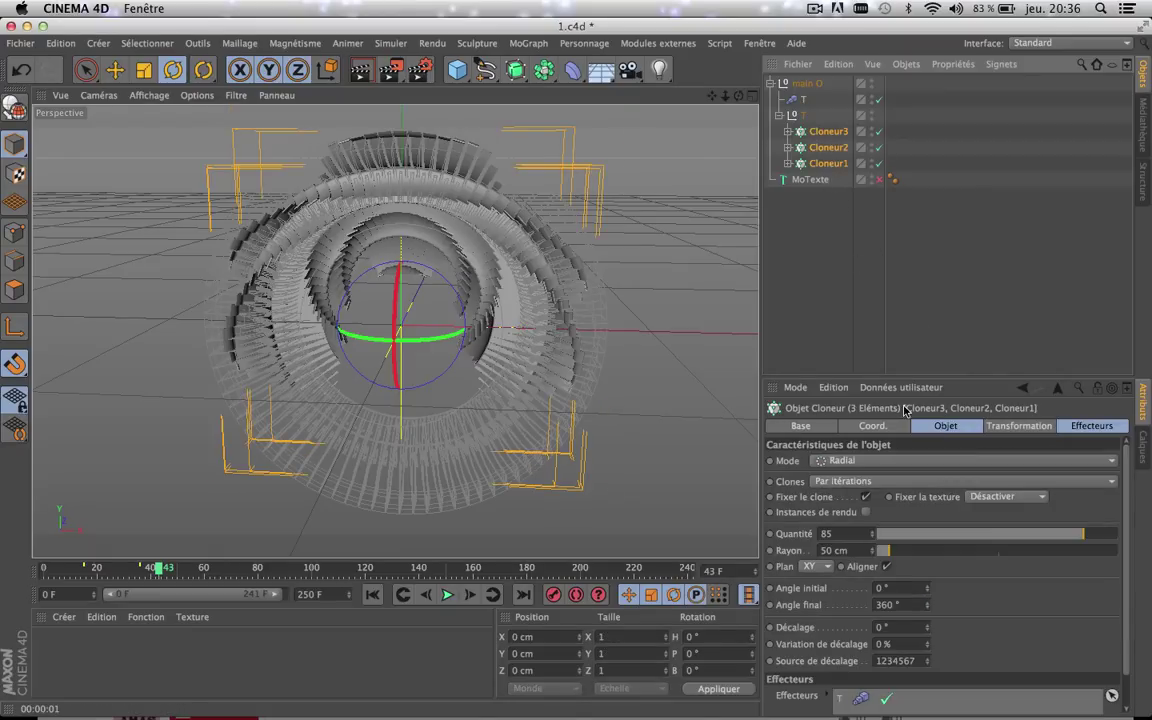
click(931, 536)
drag(940, 539, 955, 539)
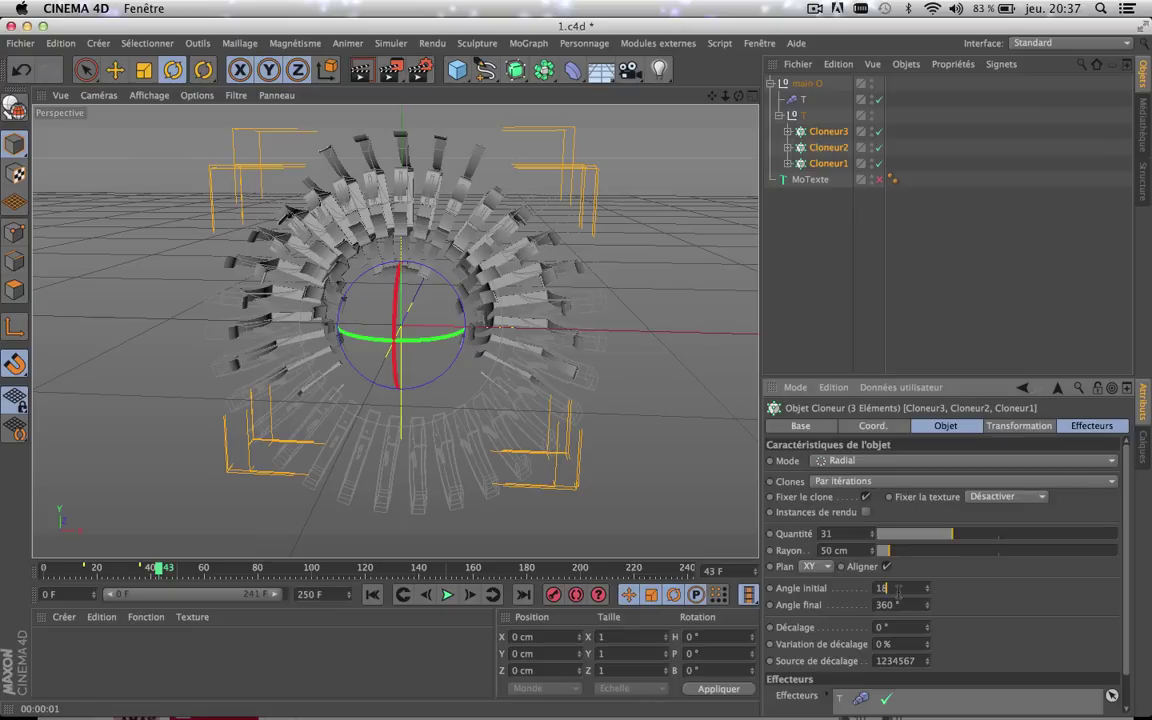
- Set the three cloners' Angle initial to 180° and render the half ring at frame 119
key(Return)
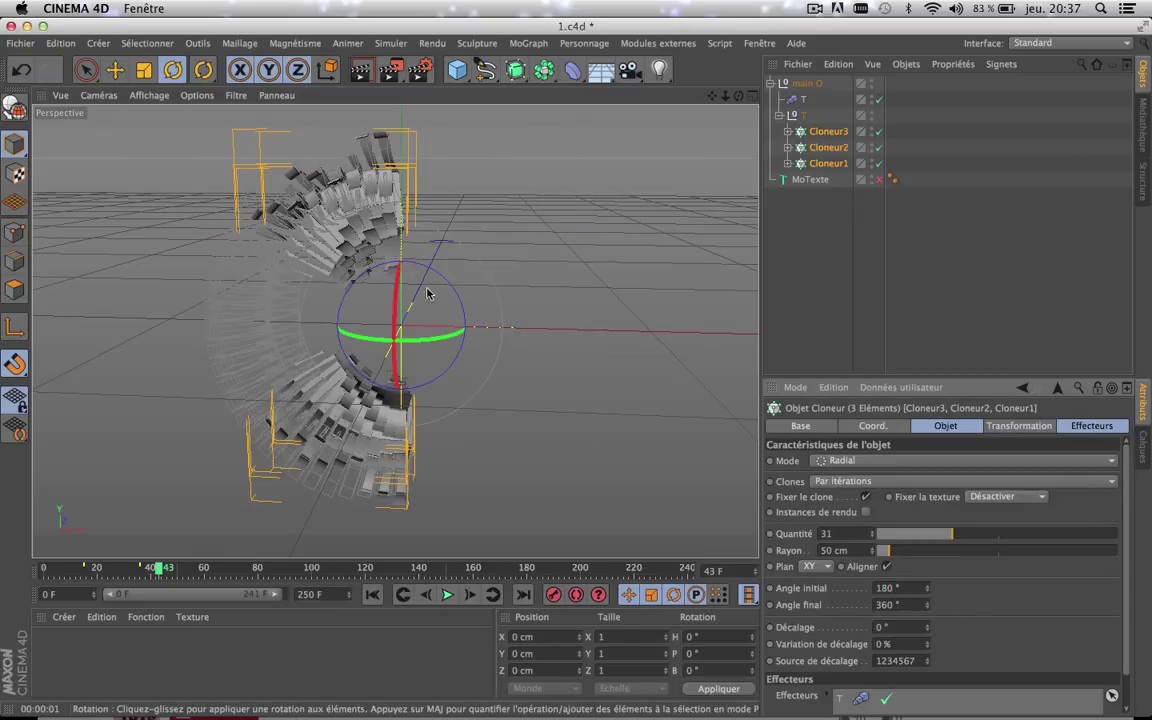
drag(238, 571, 365, 592)
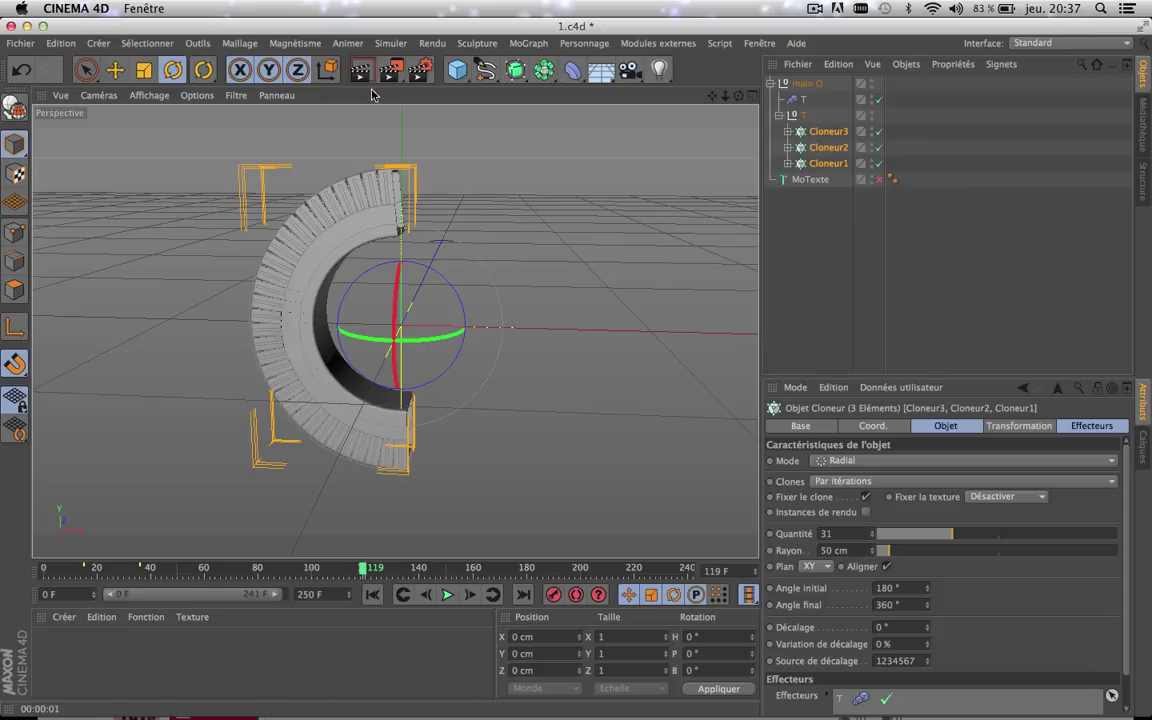
key(super+r)
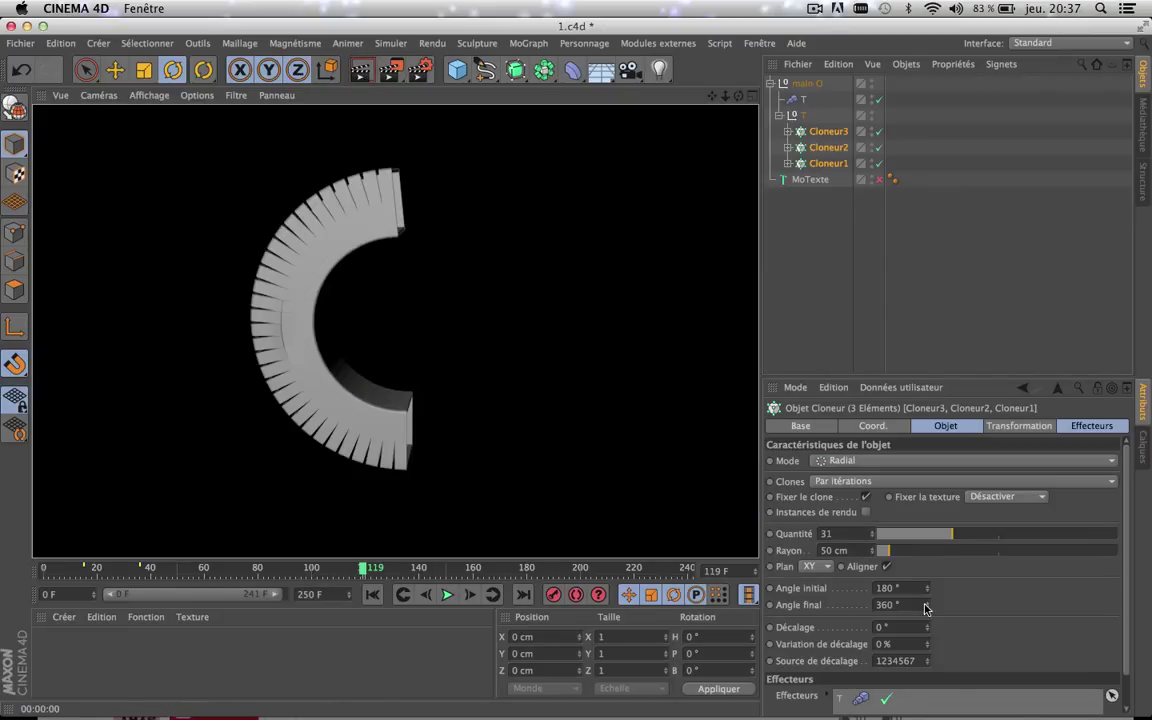
- Set the Quantité of the three selected cloners to 40, rendering the half ring with 34, 42 and 40 clones
click(958, 539)
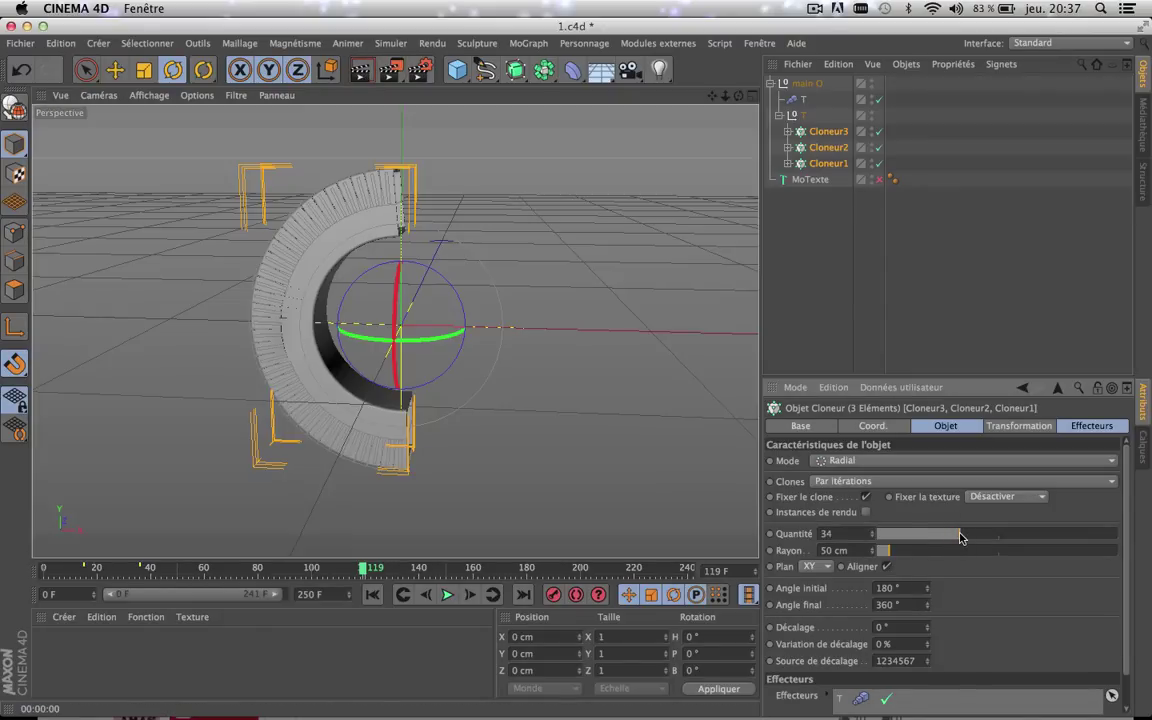
click(361, 69)
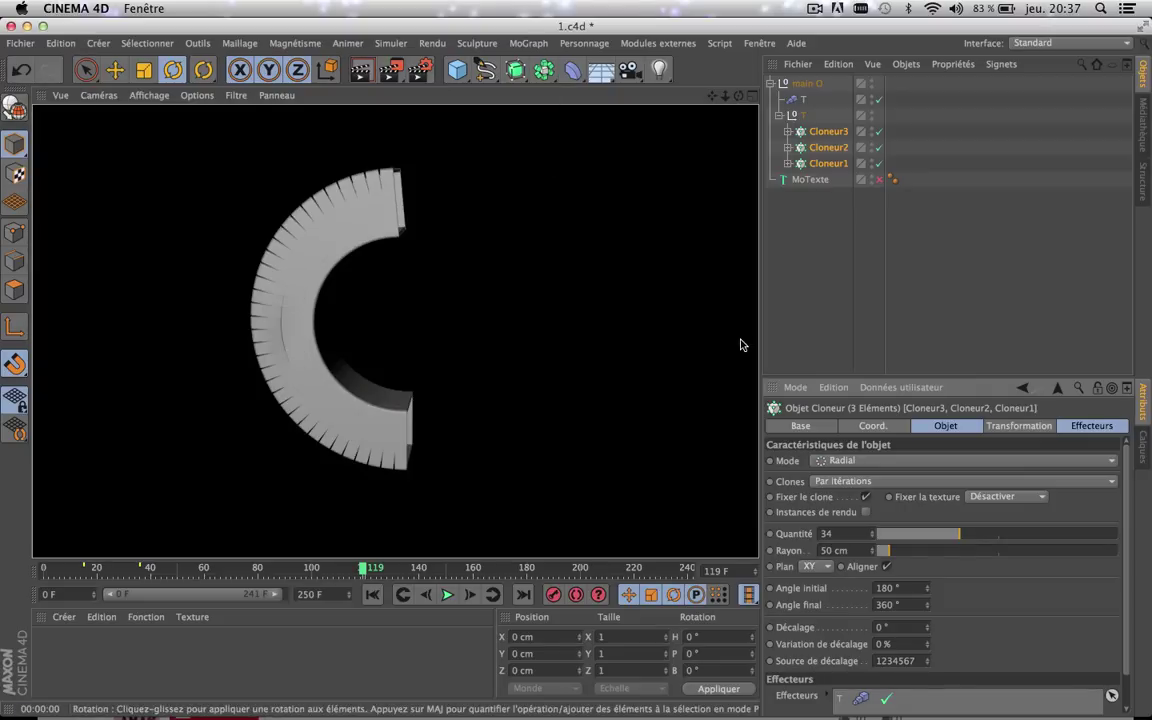
click(971, 535)
click(979, 536)
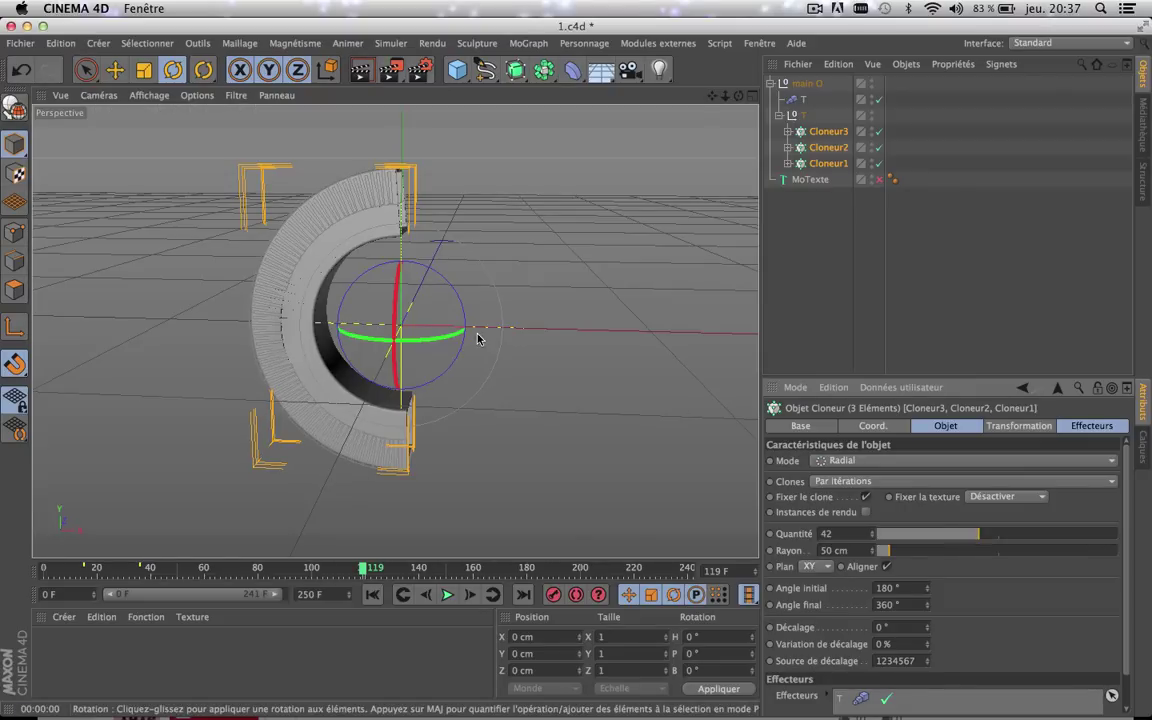
click(361, 70)
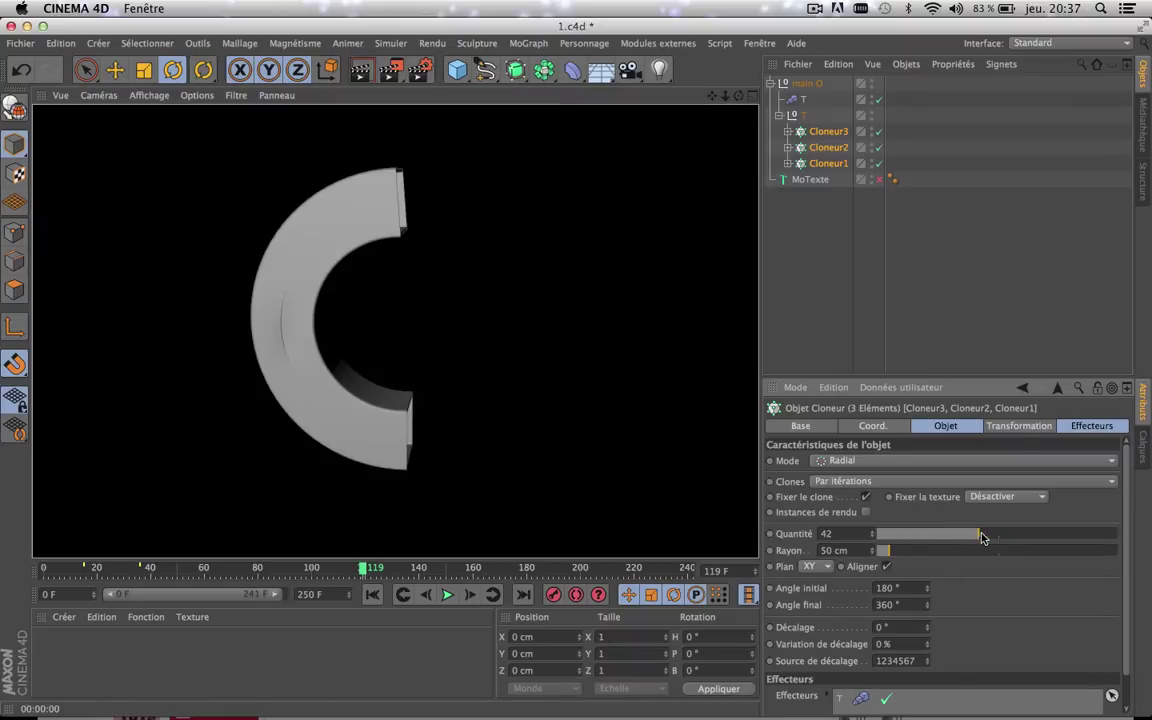
click(871, 538)
click(871, 538)
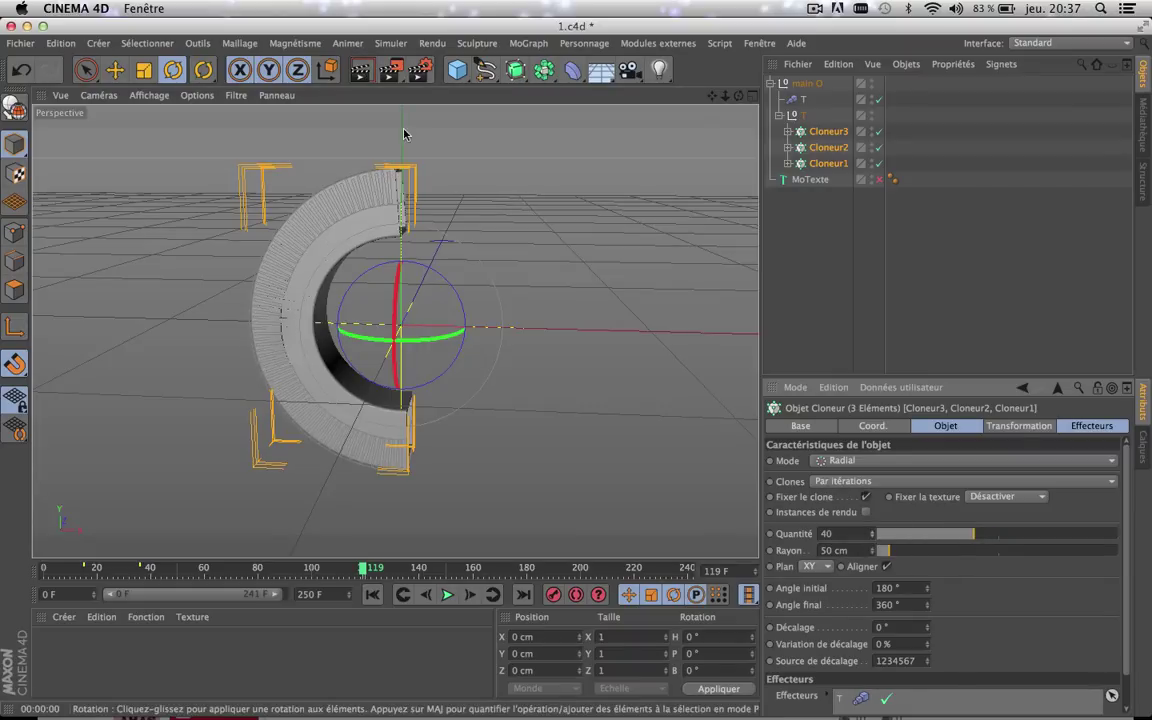
click(362, 74)
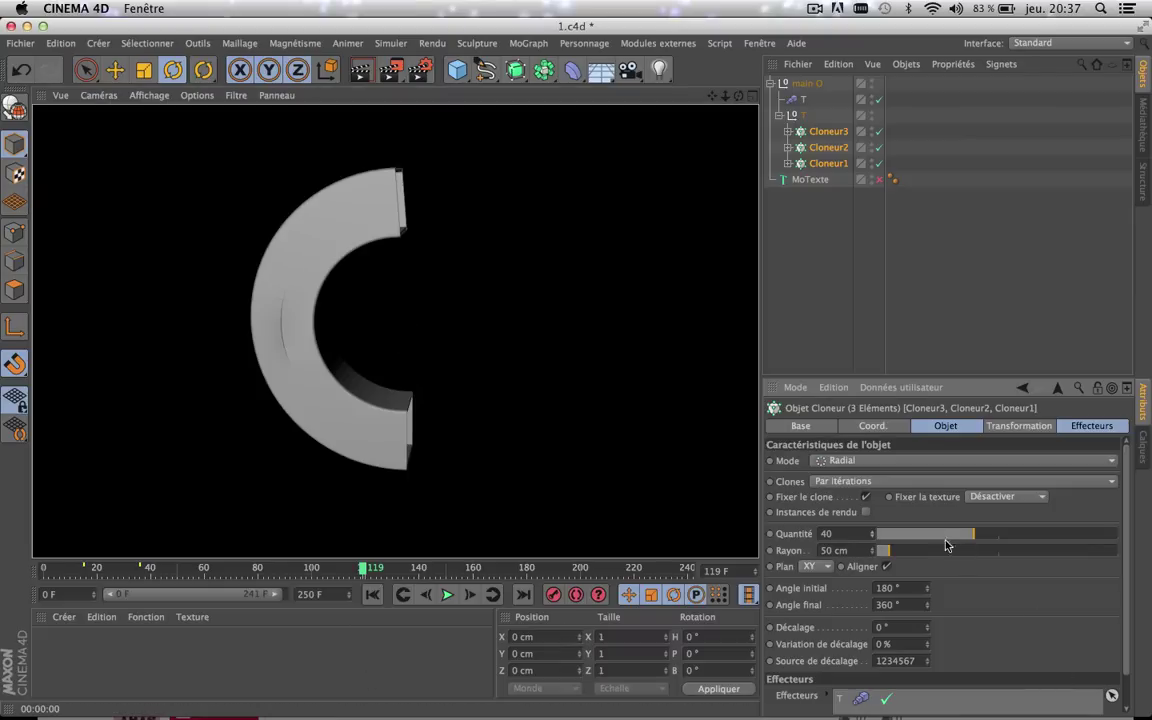
- Delete the middle point of the T effector's Spline and raise its start point to the maximum, making a descending curve
mouse_move(366, 569)
mouse_down()
mouse_move(248, 570)
mouse_move(260, 569)
mouse_up()
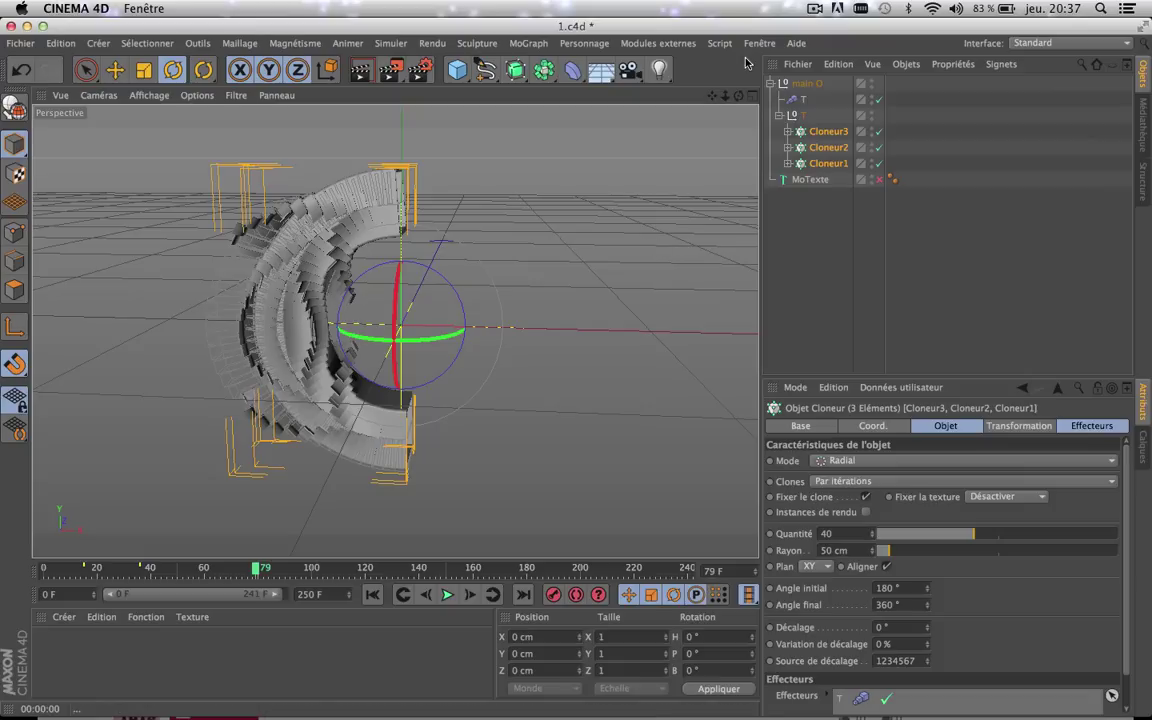
click(803, 99)
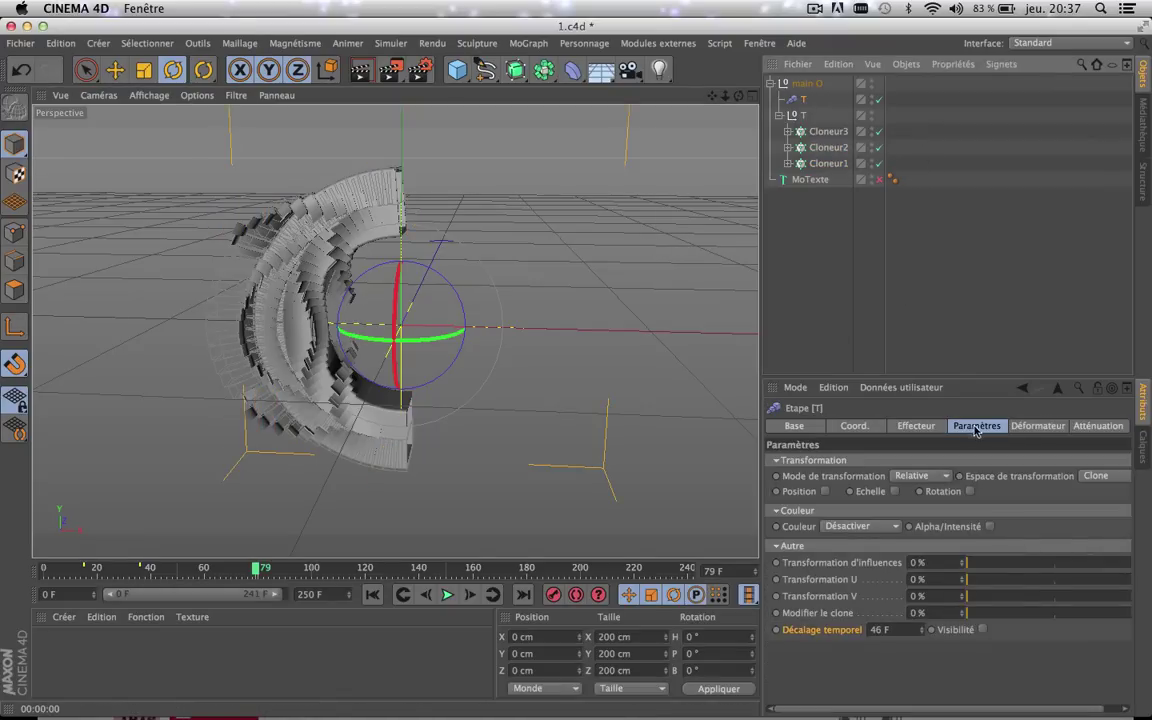
click(916, 426)
click(1004, 517)
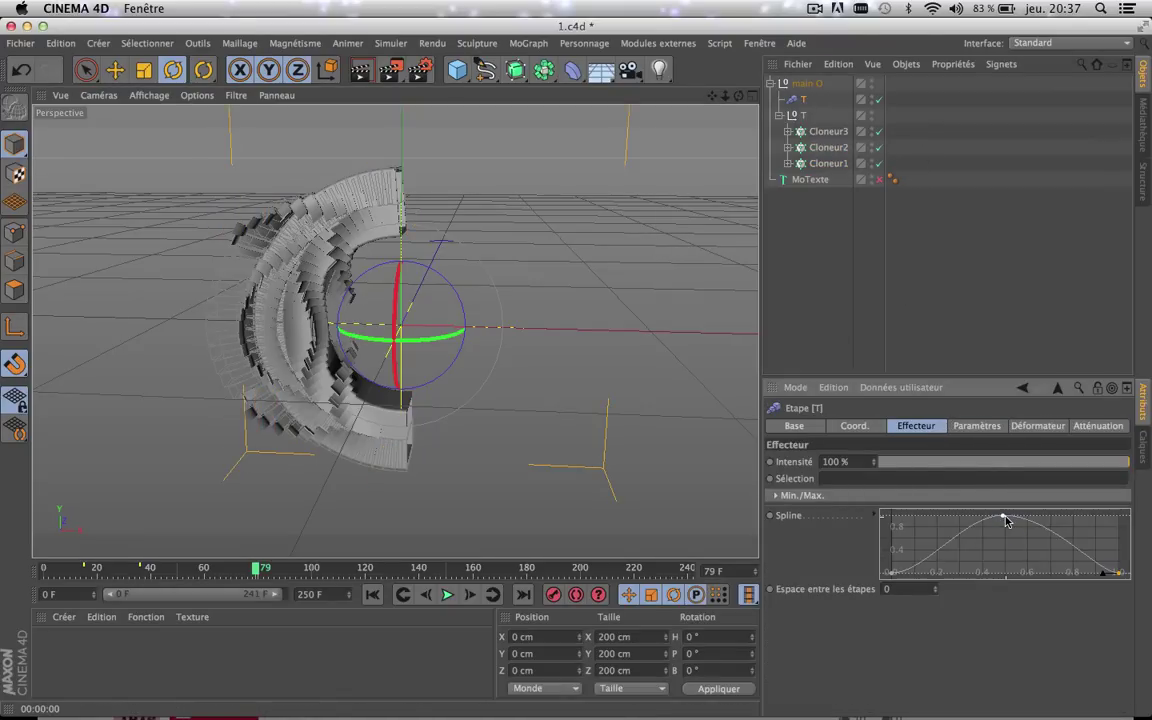
key(Delete)
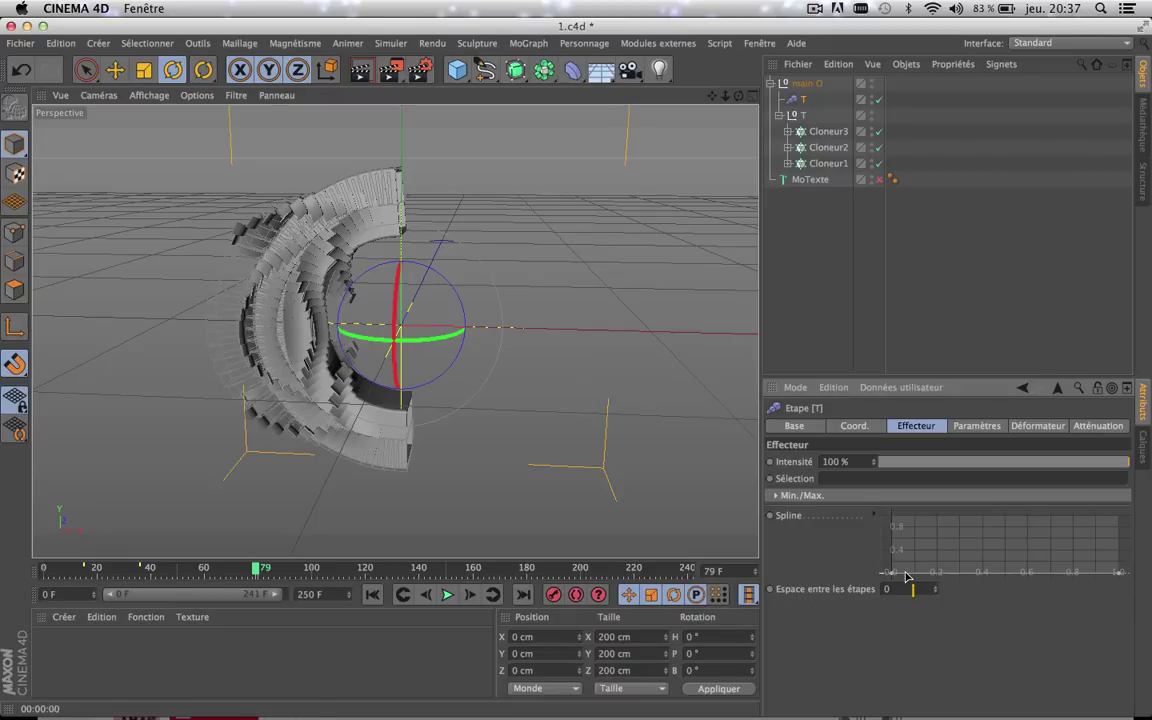
drag(893, 576, 891, 481)
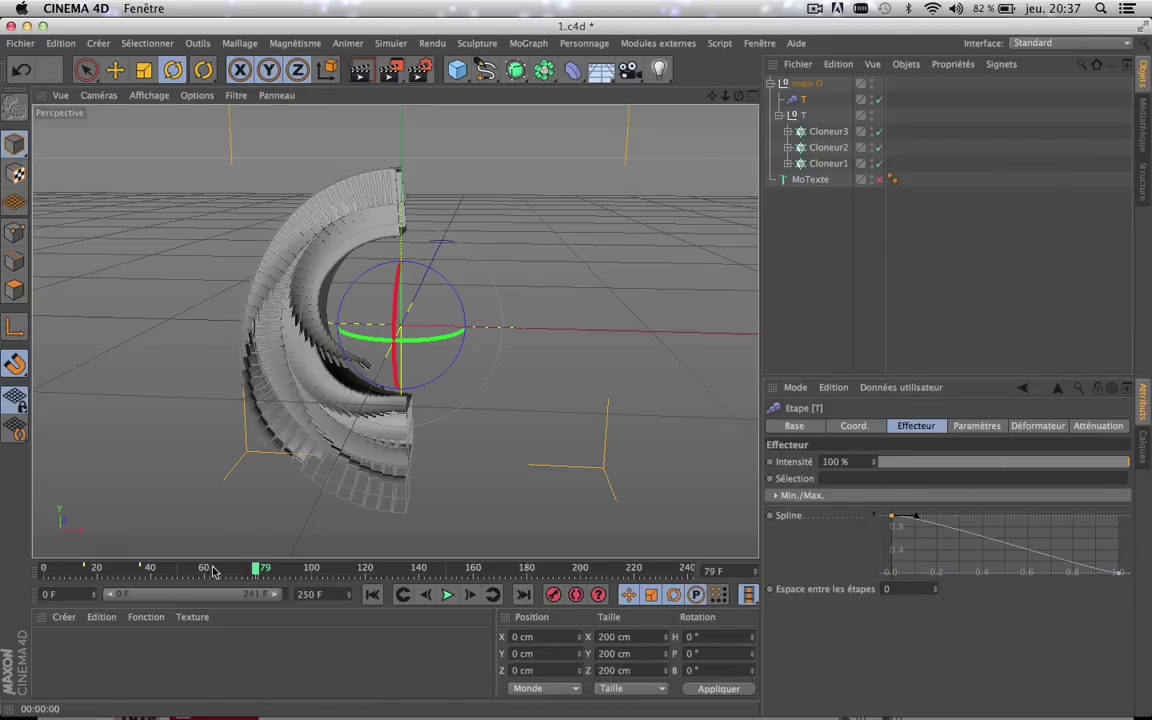
mouse_move(212, 570)
mouse_down()
mouse_move(108, 568)
mouse_move(199, 565)
mouse_up()
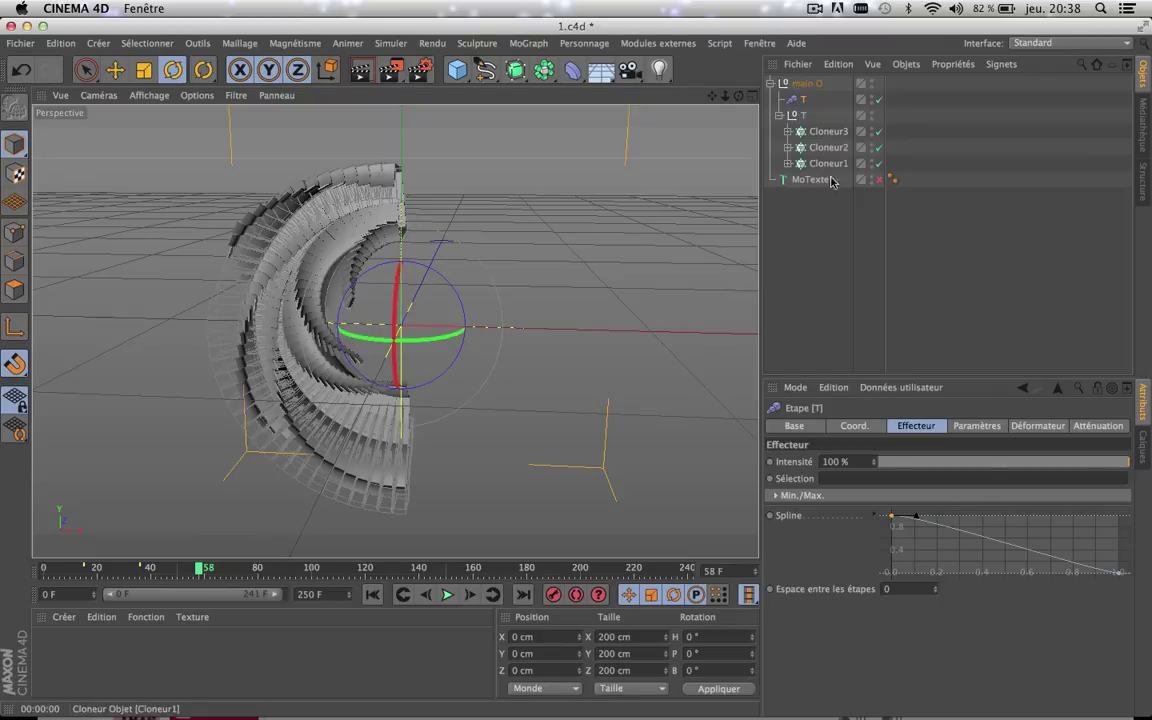
- Keyframe the three cloners' Angle initial at 180° on frame 58 and 42° on frame 120
click(976, 426)
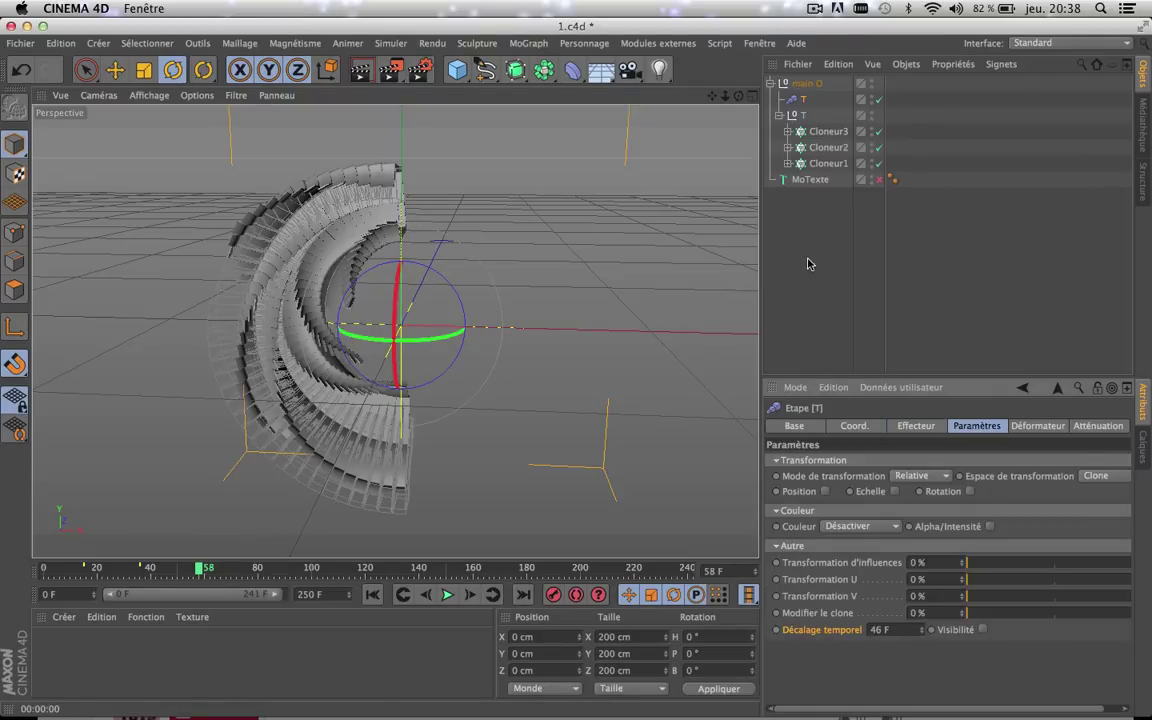
click(823, 133)
shift+click(827, 166)
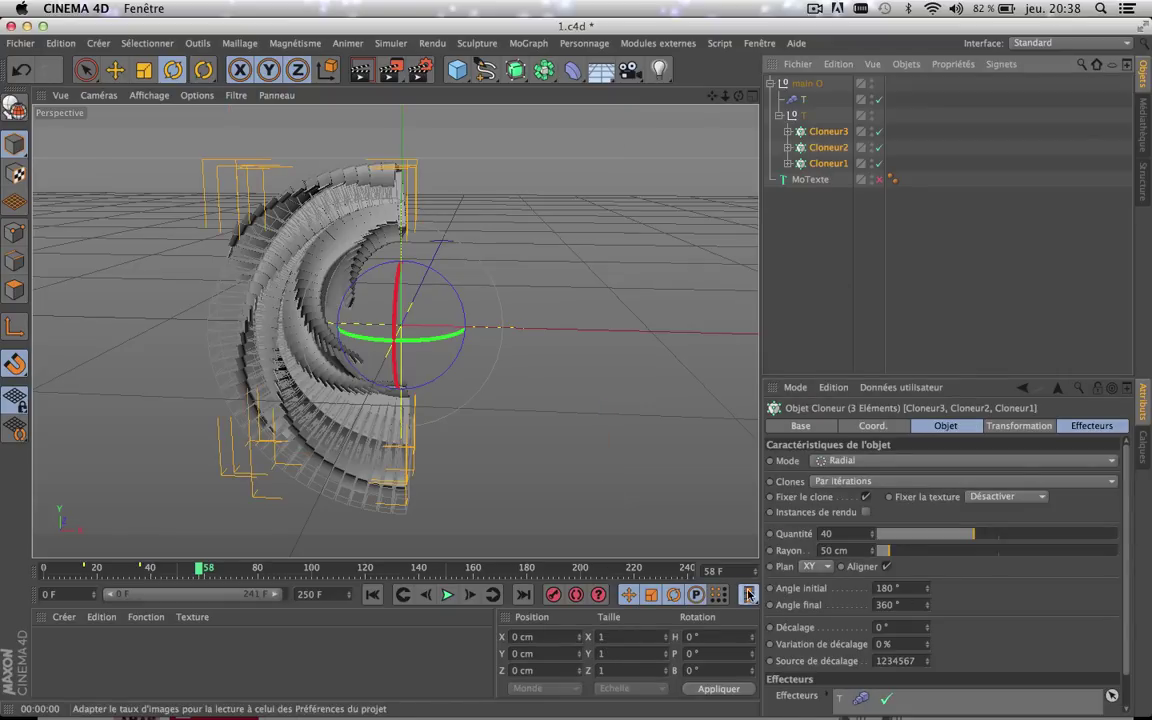
click(772, 591)
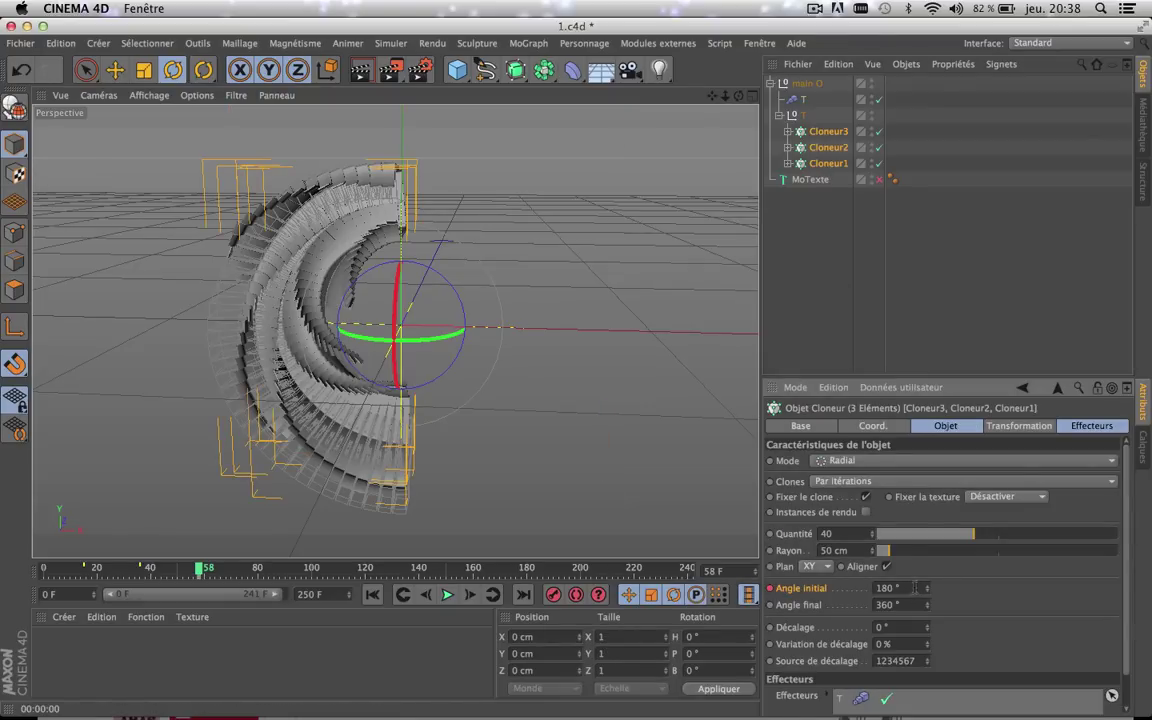
drag(926, 594, 926, 622)
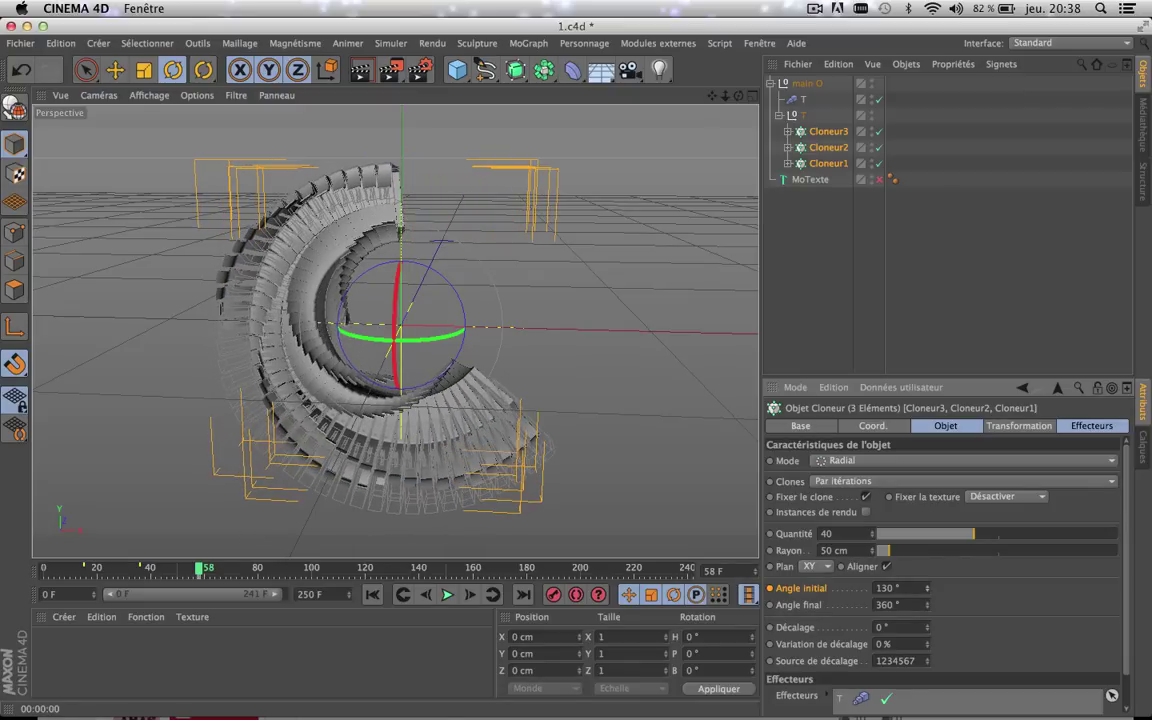
click(366, 571)
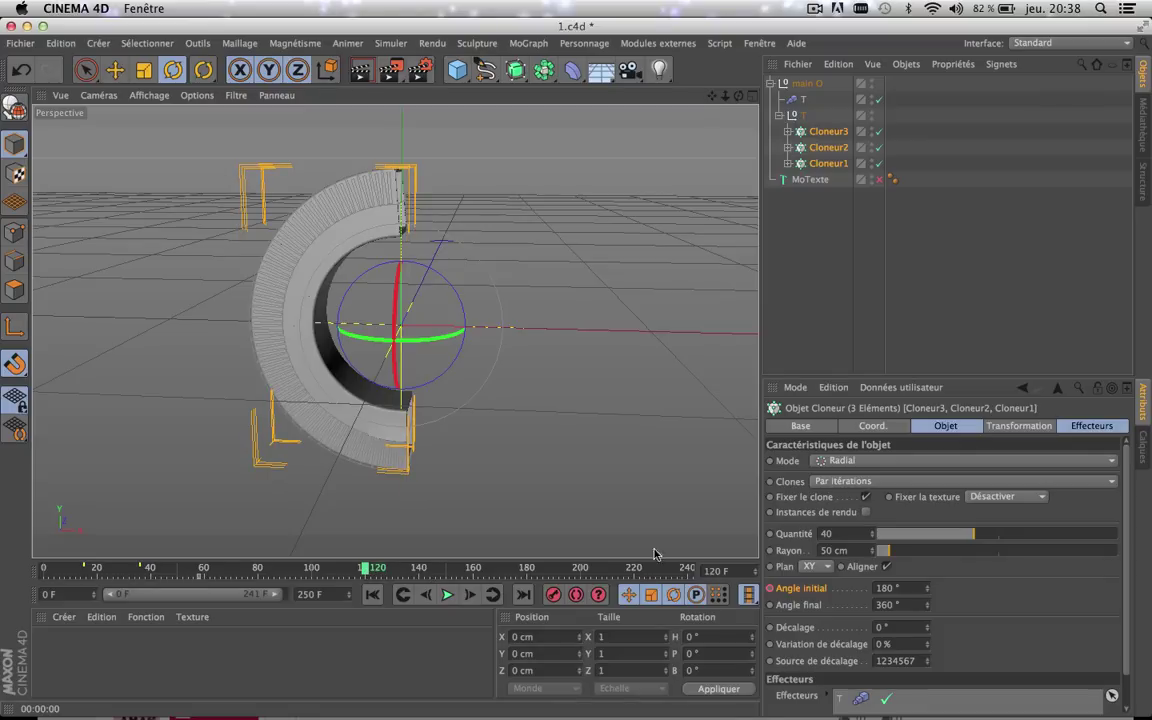
mouse_move(928, 593)
mouse_down()
mouse_move(784, 593)
mouse_move(929, 592)
mouse_up()
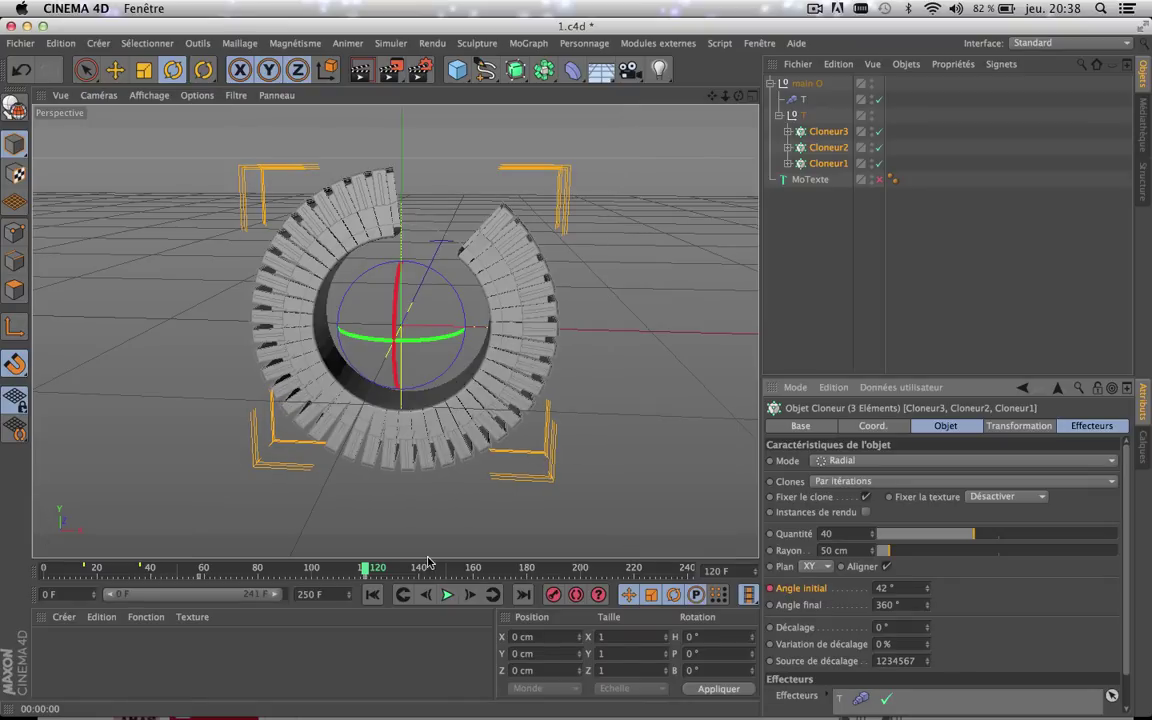
- Play and scrub the ring's opening animation between frames 68 and 103
drag(365, 570, 227, 594)
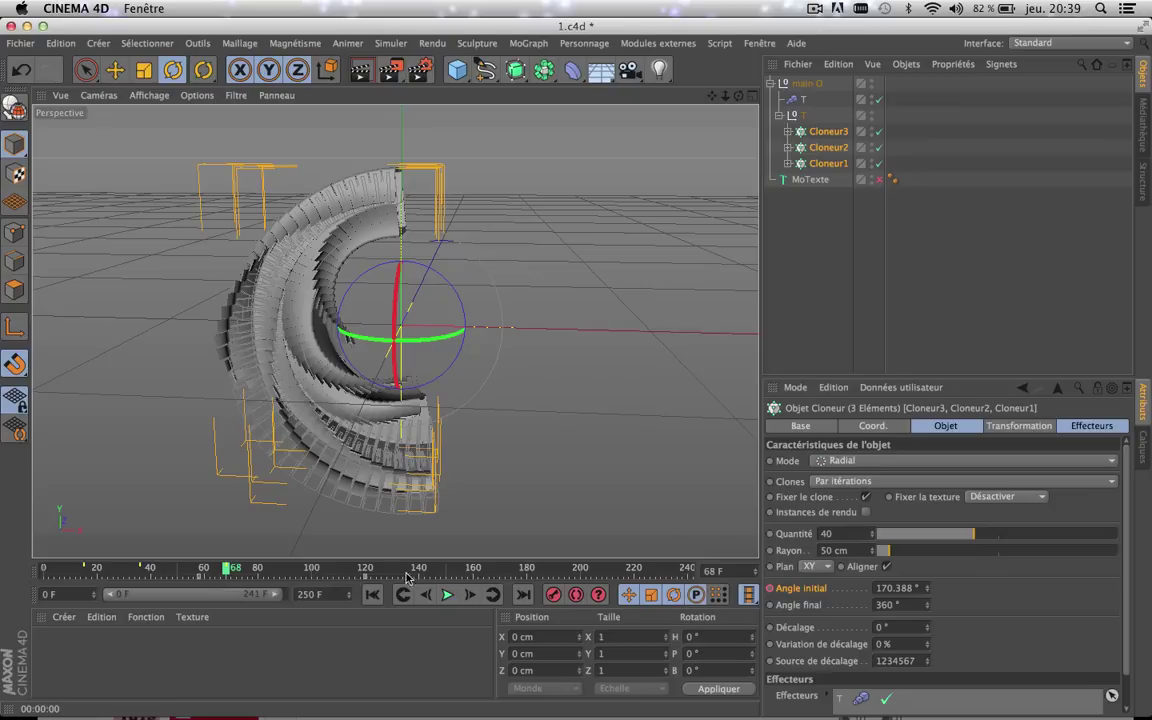
click(446, 595)
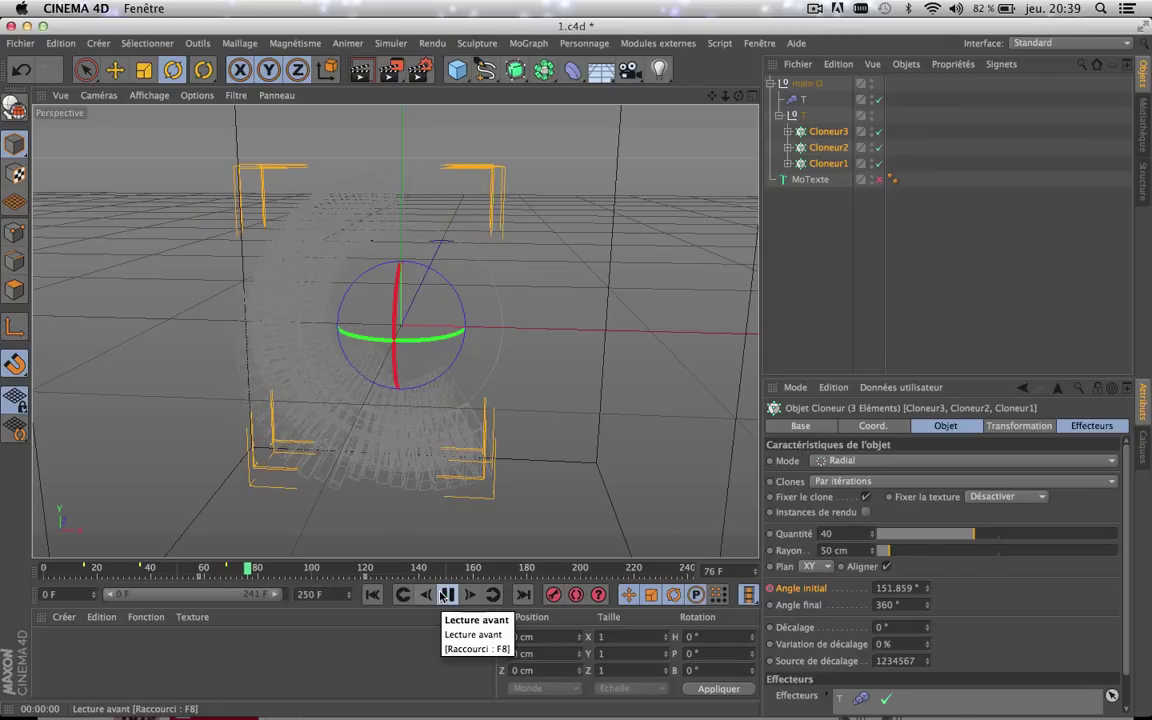
click(446, 595)
click(446, 595)
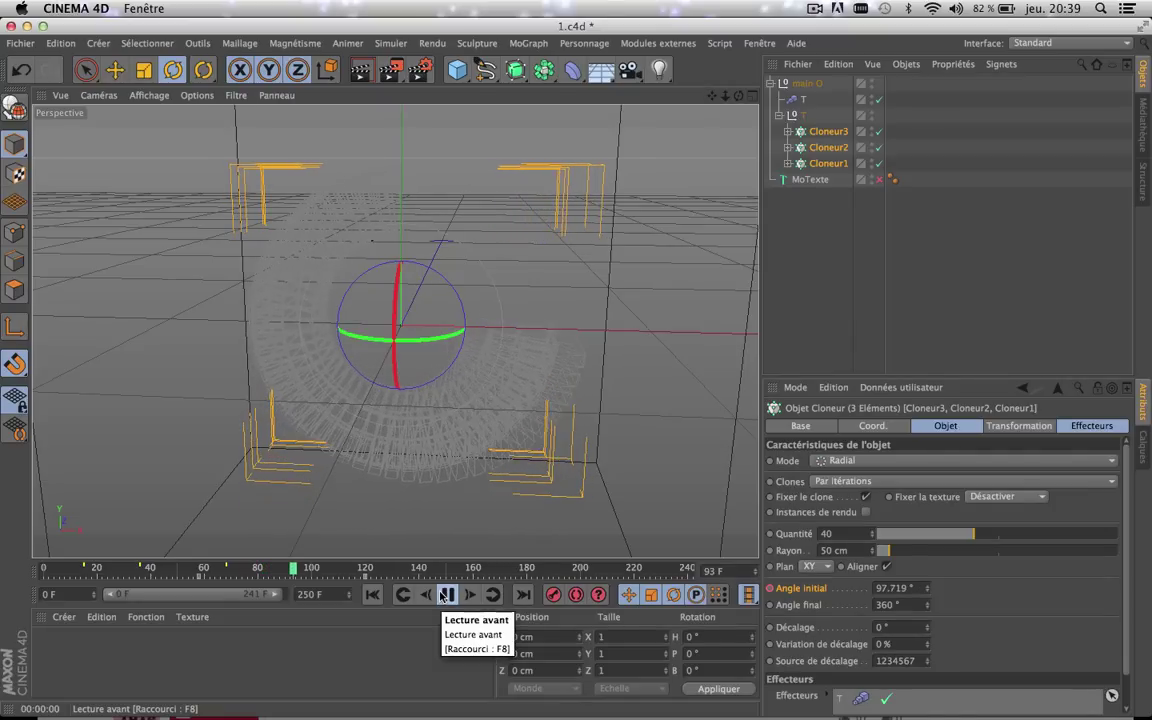
click(446, 595)
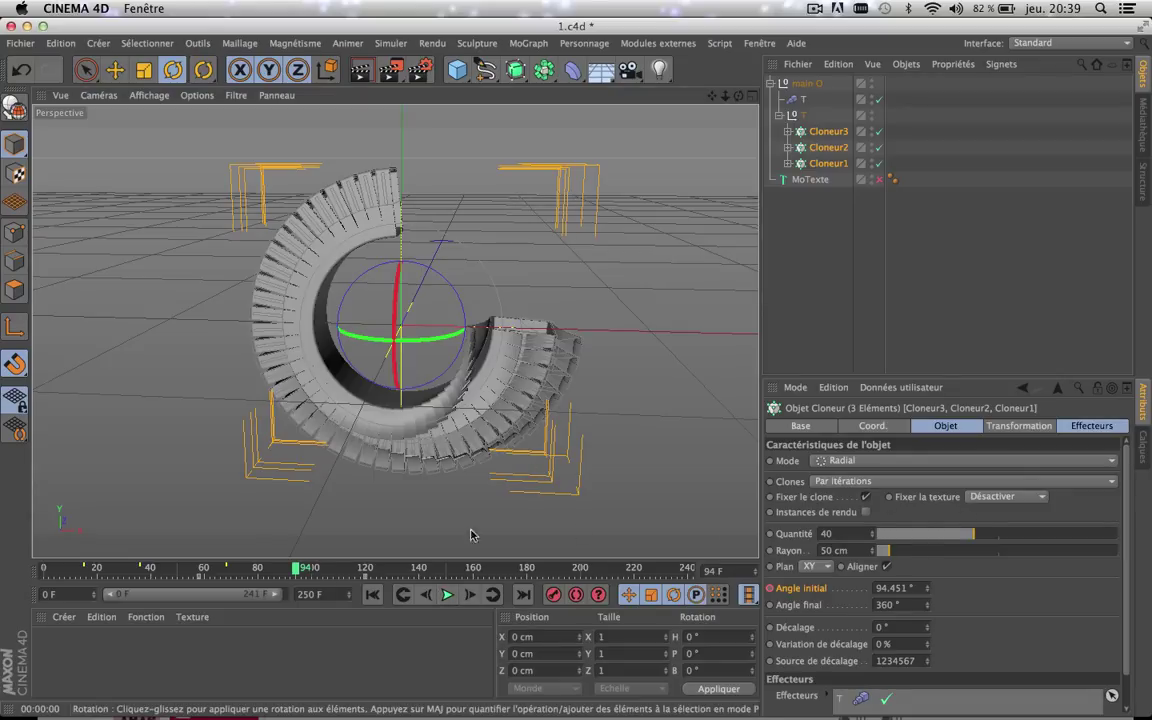
drag(343, 572, 311, 571)
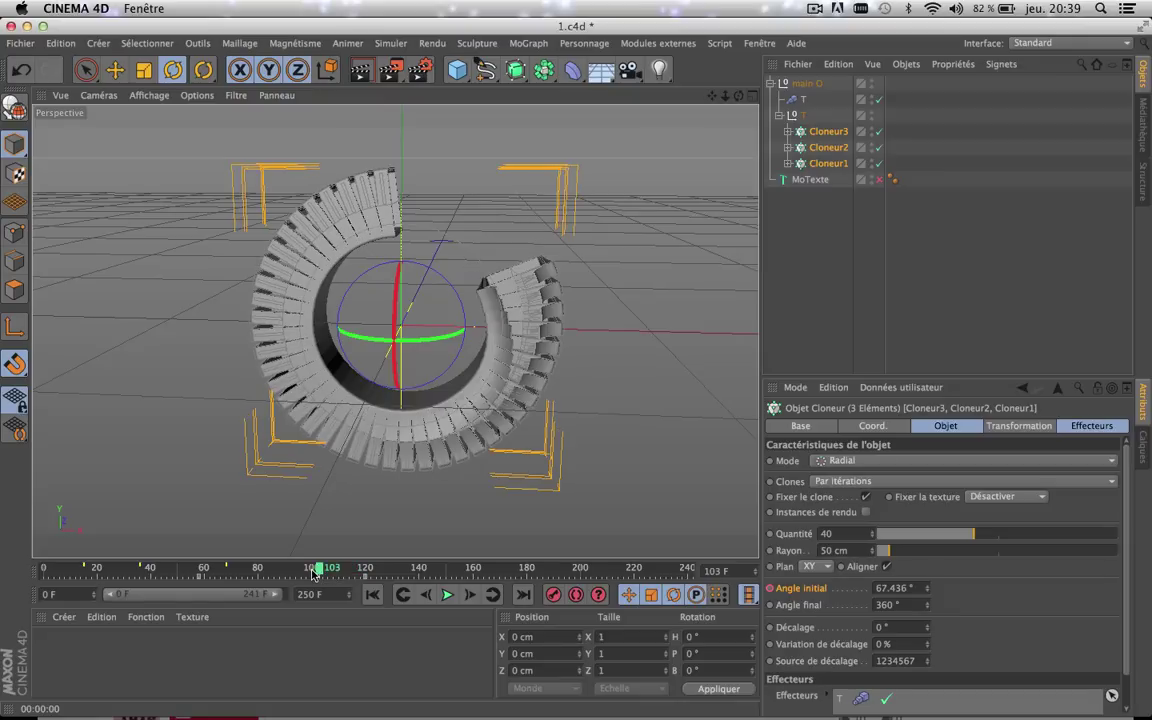
- Keyframe the cloners' Quantité at 40 on frame 100 and 77 on frame 120, and play the animation
ctrl+click(770, 534)
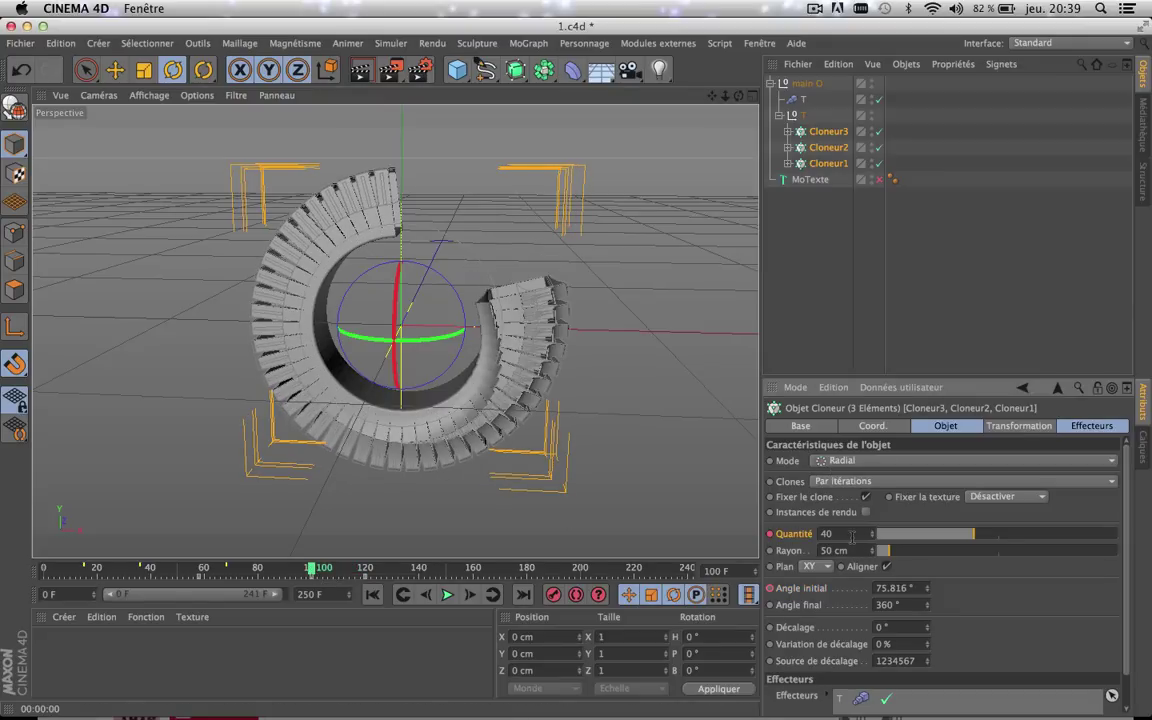
click(367, 570)
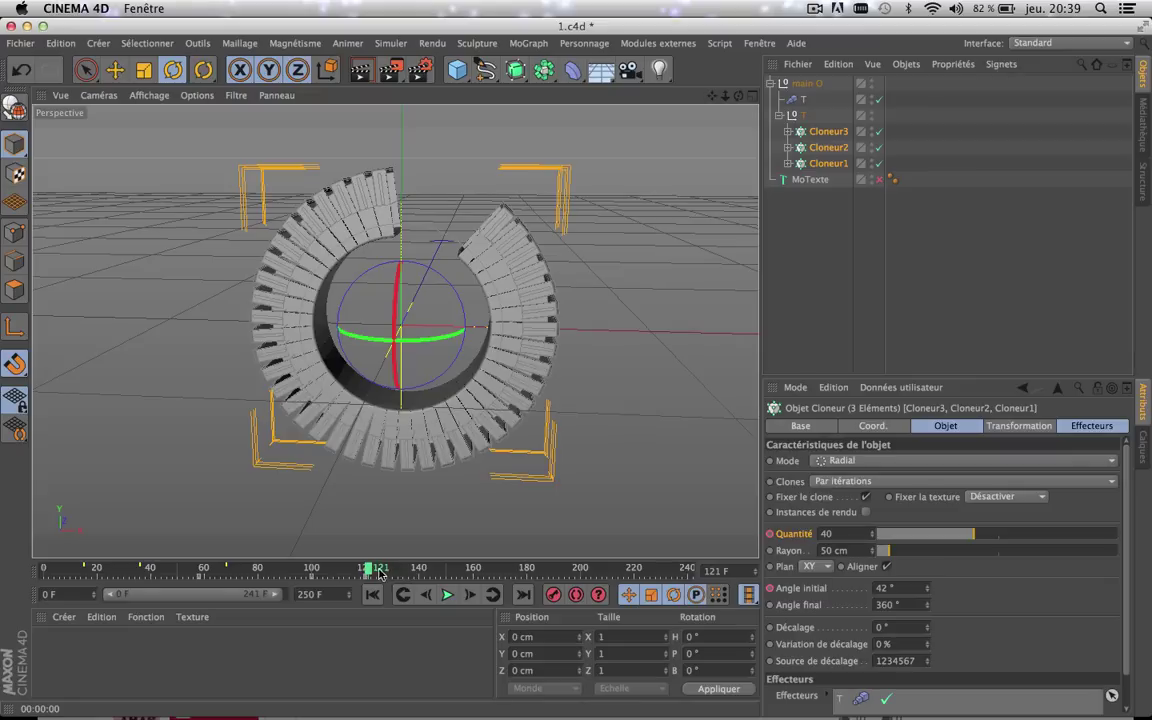
click(366, 570)
click(1063, 540)
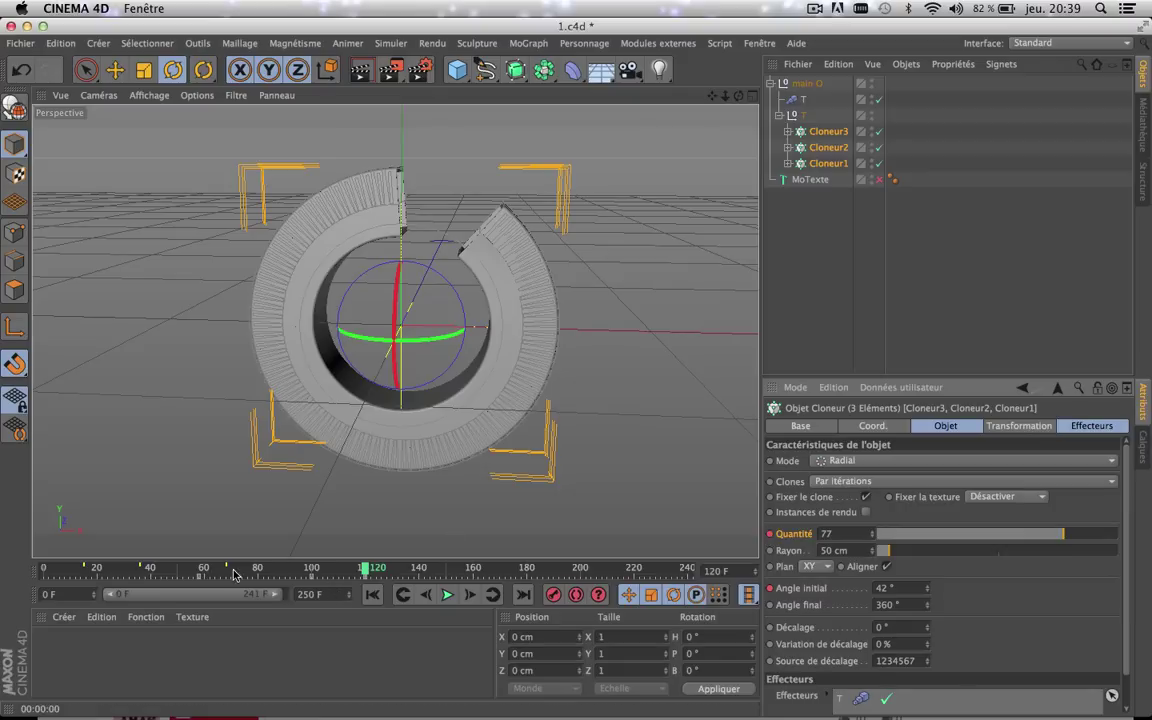
drag(235, 571, 159, 572)
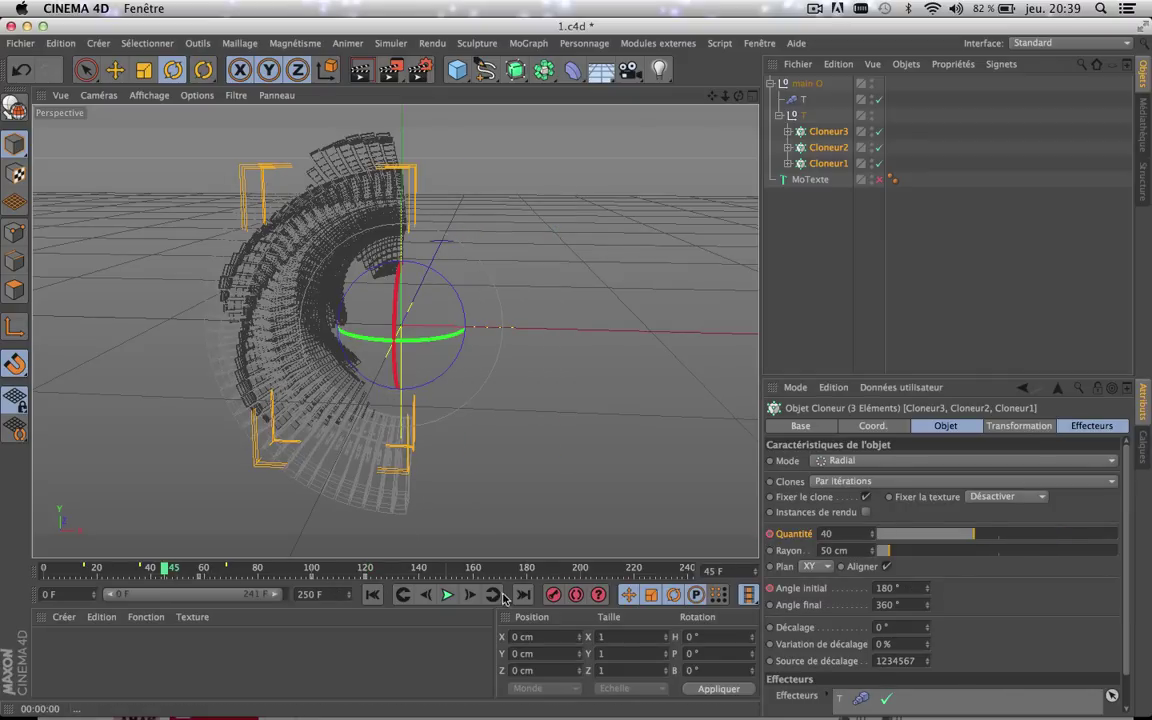
click(449, 595)
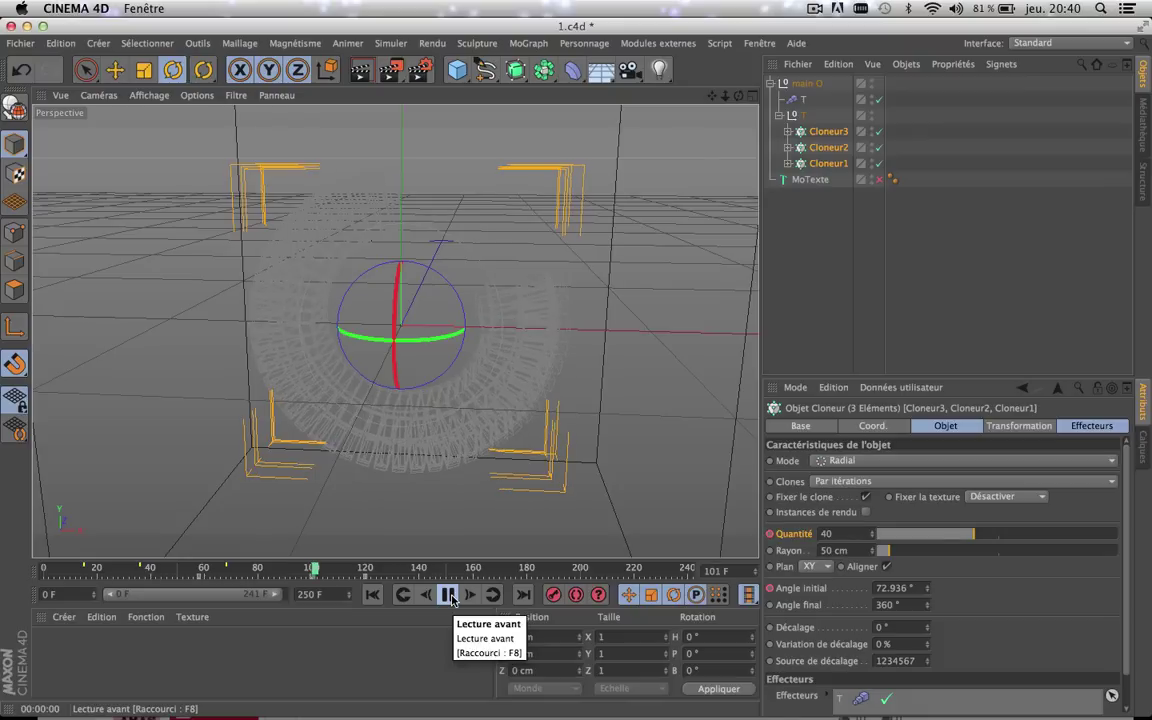
click(451, 596)
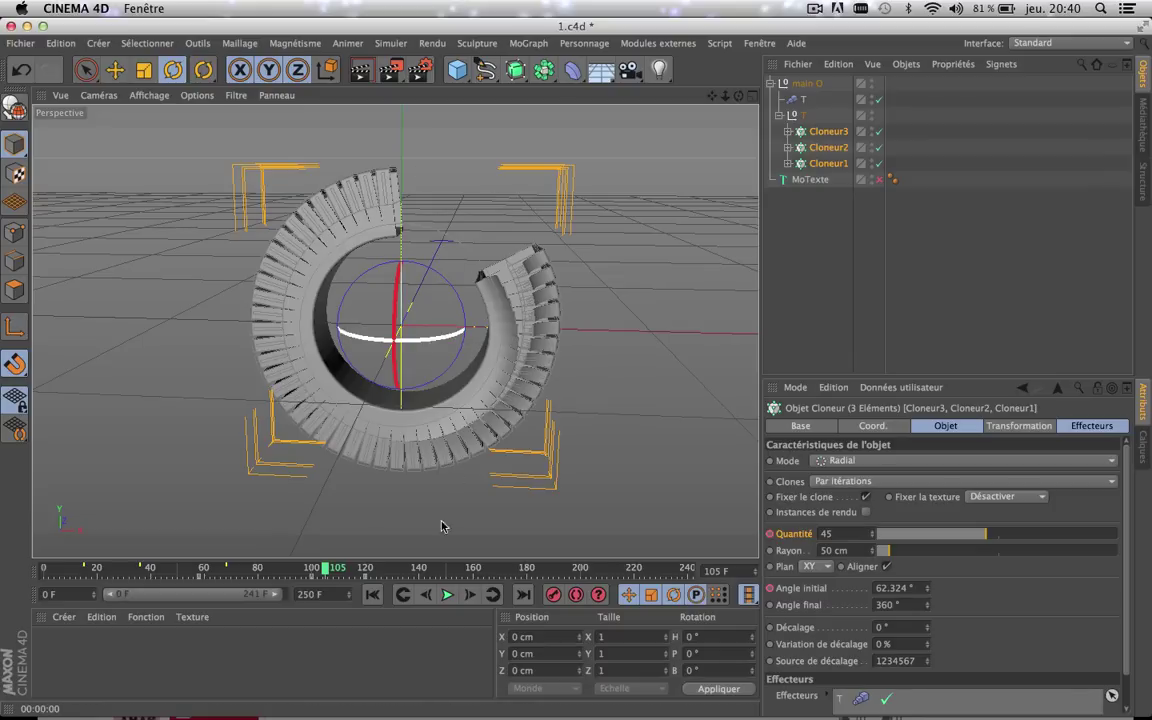
- Undo the keyframing of the cloners' Quantité and Angle initial
key(super+z)
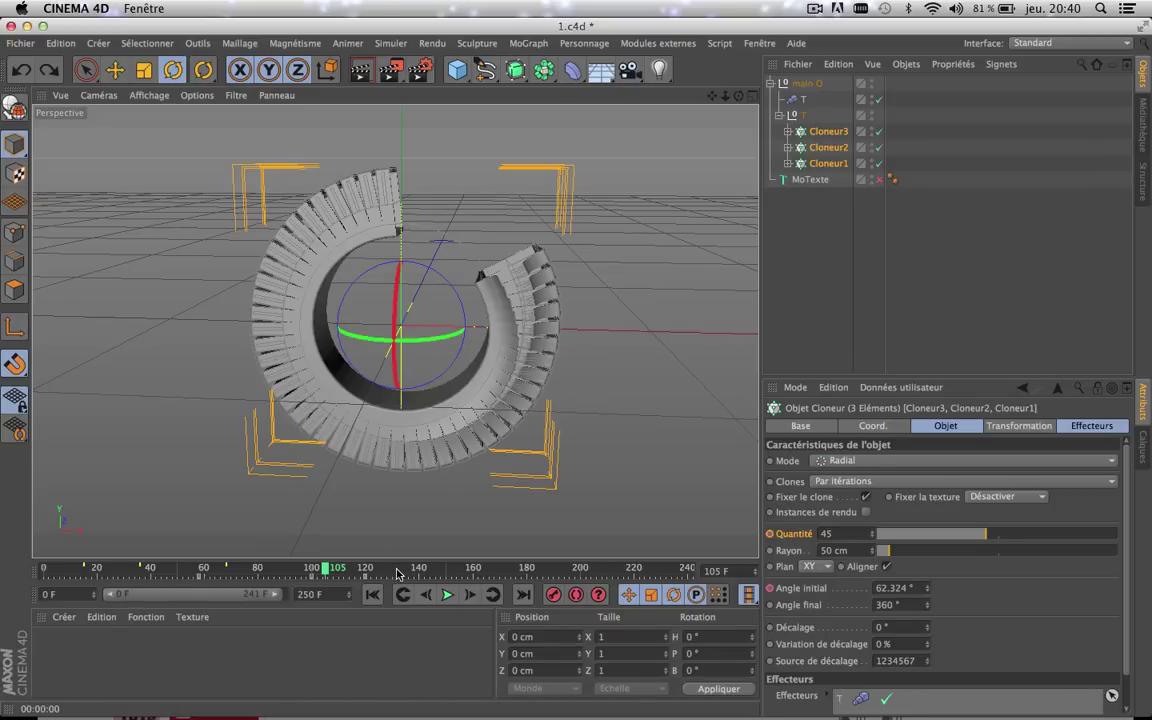
key(super+z)
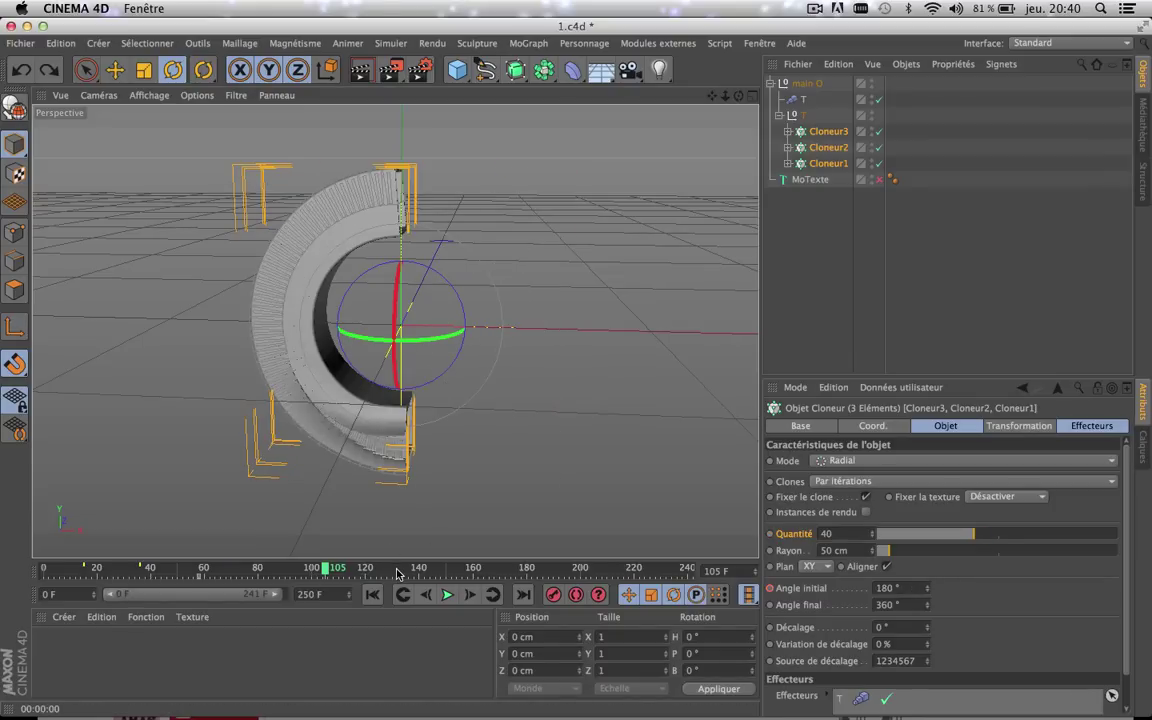
key(super+z)
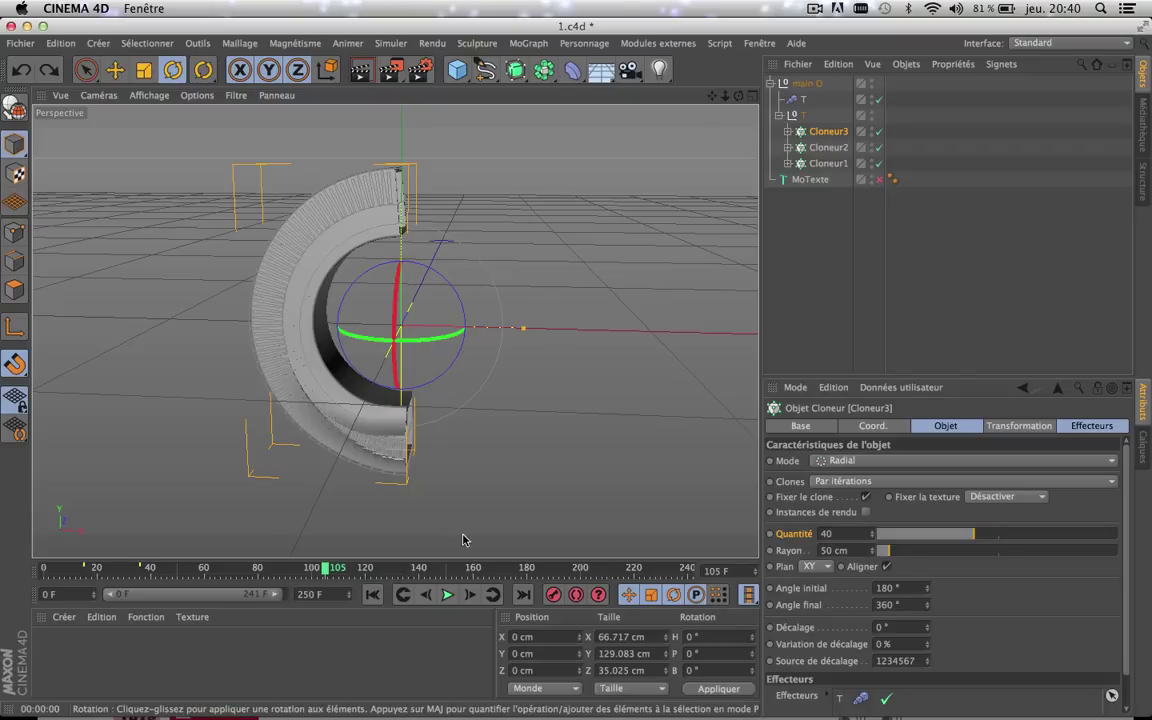
- Go to frame 88, collapse the main O null and duplicate it with its hierarchy
mouse_move(265, 572)
mouse_down()
mouse_move(229, 569)
mouse_move(282, 571)
mouse_up()
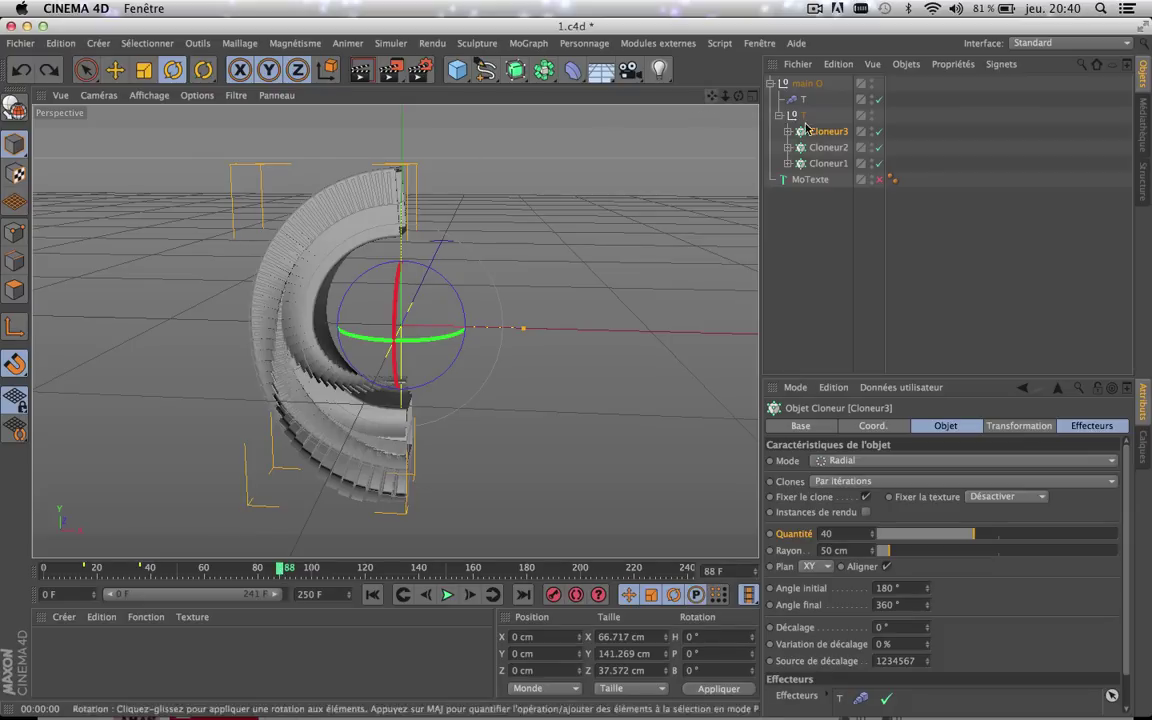
click(772, 85)
click(804, 84)
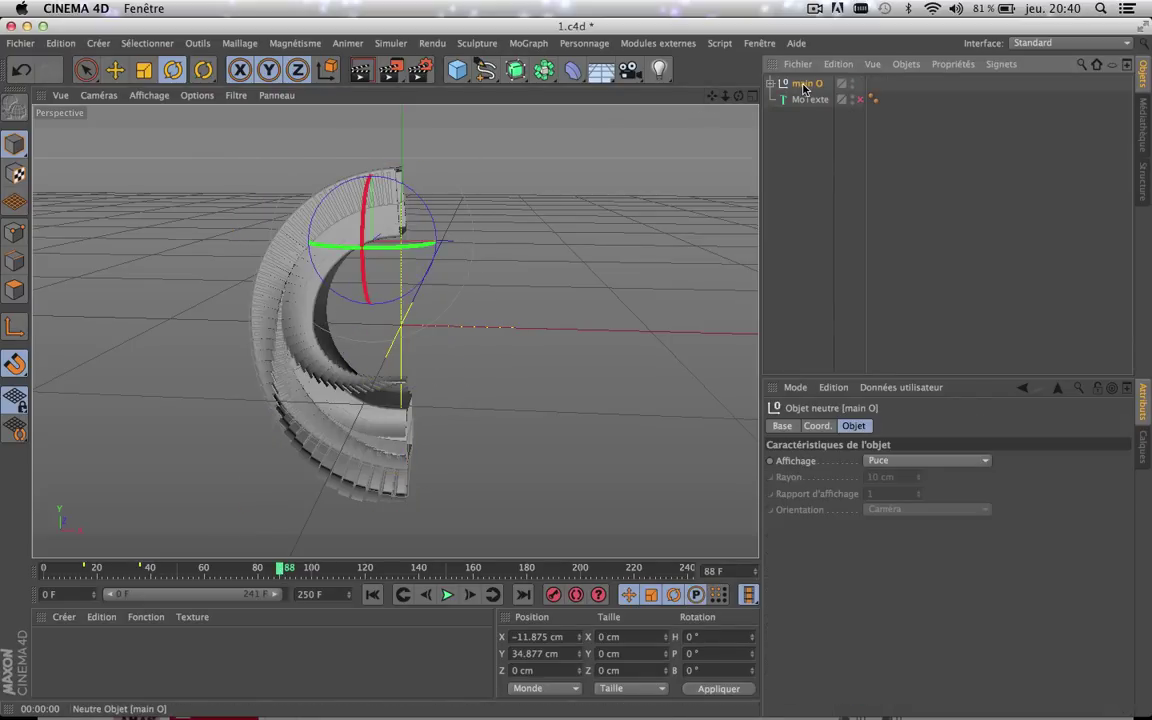
ctrl+drag(808, 87, 813, 82)
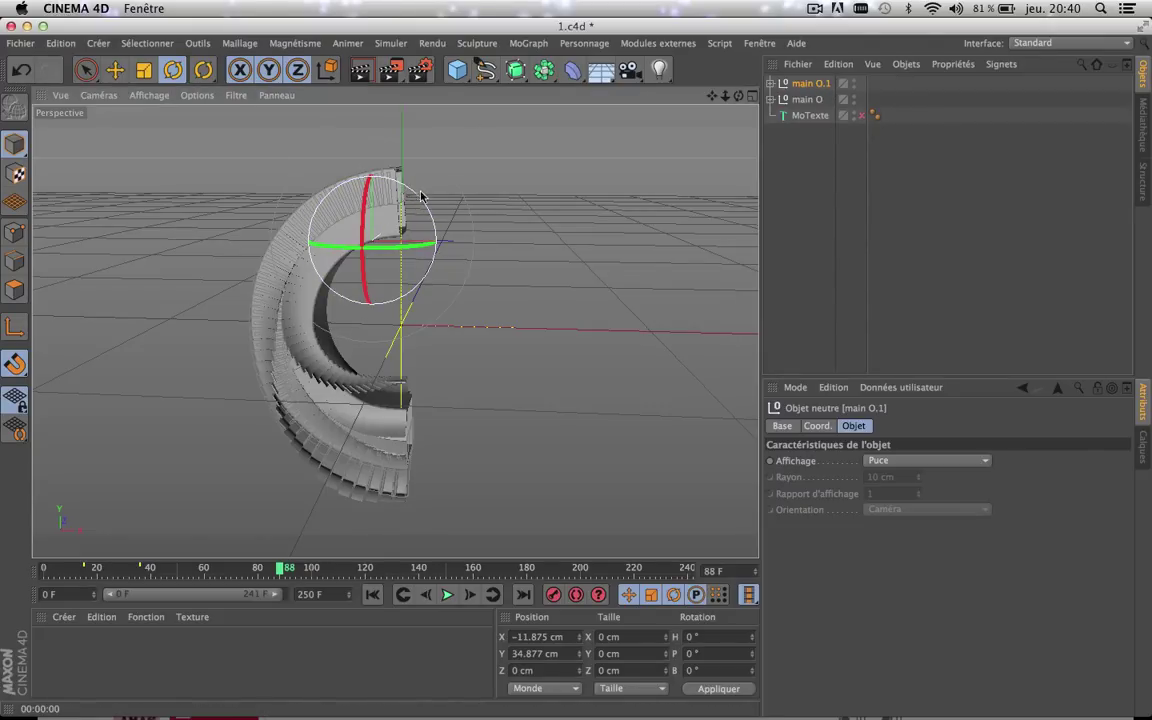
- Rotate the main O.1 duplicate to a bank of -180° and move it down to about Y -49.5 cm
mouse_move(395, 191)
mouse_down()
mouse_move(447, 221)
mouse_move(446, 318)
mouse_move(406, 355)
mouse_move(268, 380)
mouse_up()
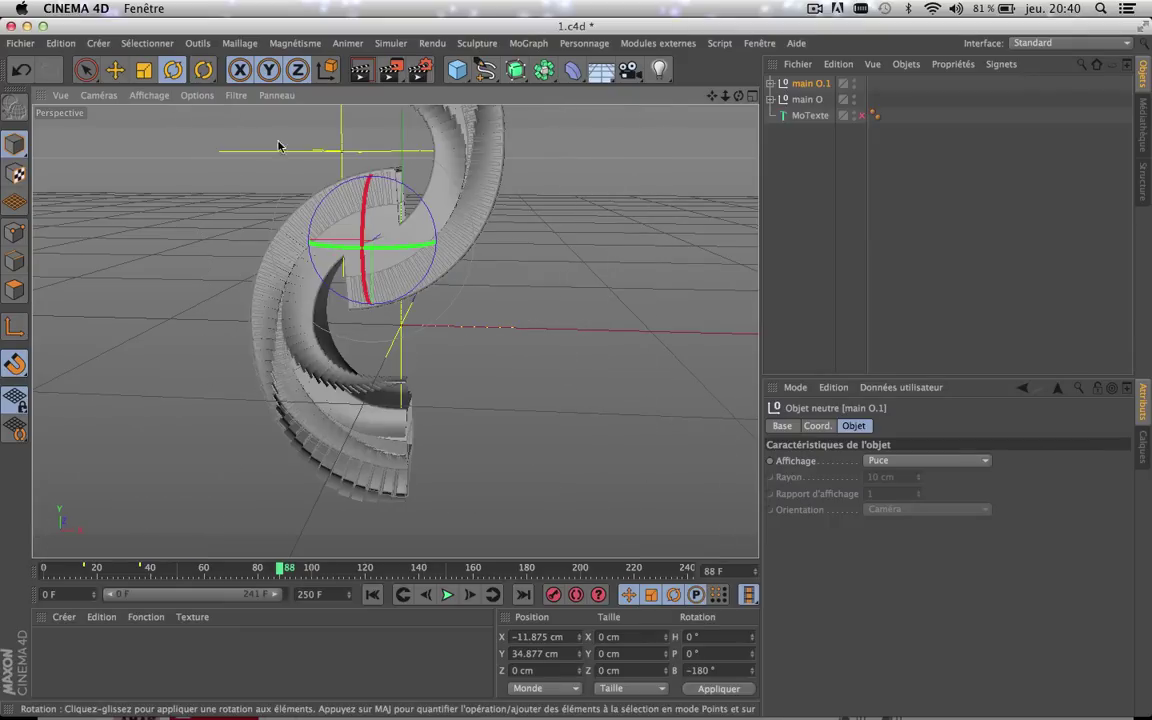
click(116, 70)
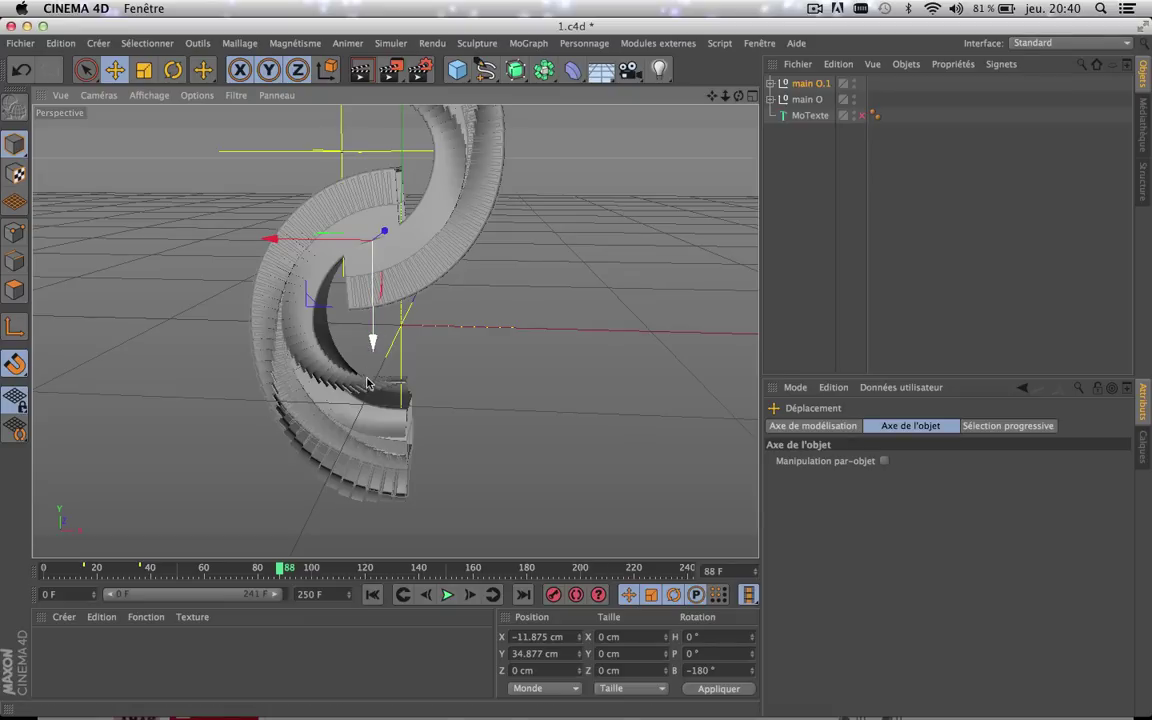
drag(371, 350, 374, 529)
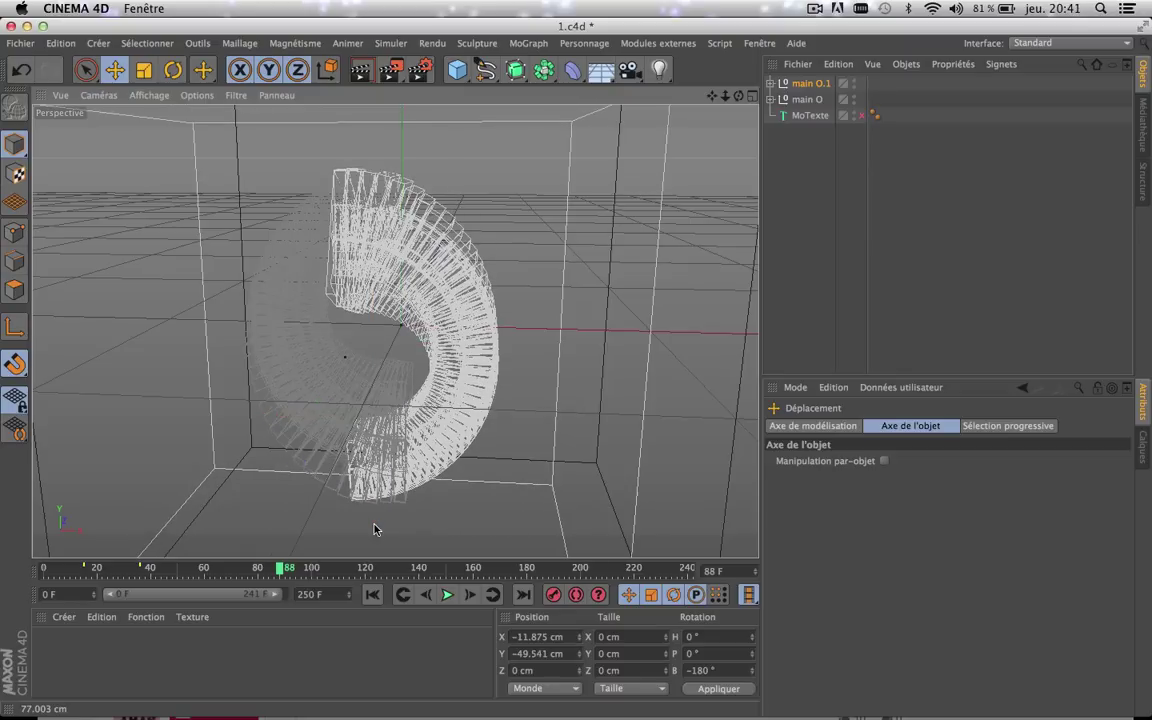
- Copy main O's Y position to main O.1 and make it negative, applying -34.877 cm
click(806, 101)
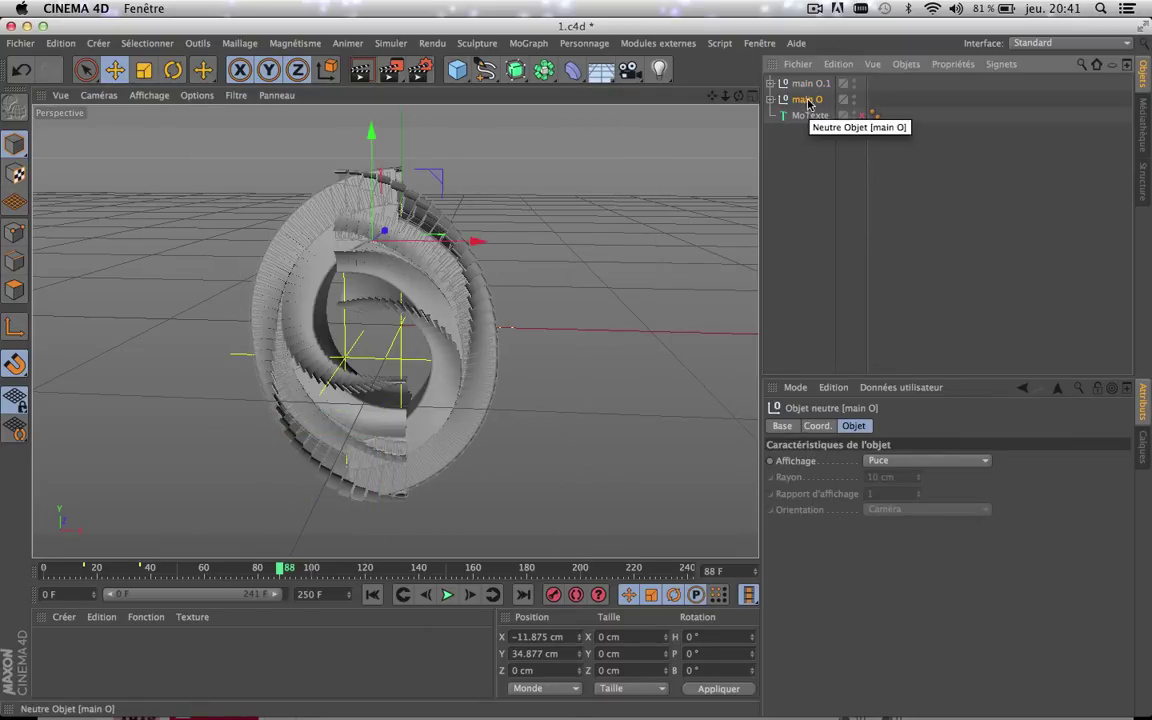
click(559, 658)
key(super+c)
right_click(560, 657)
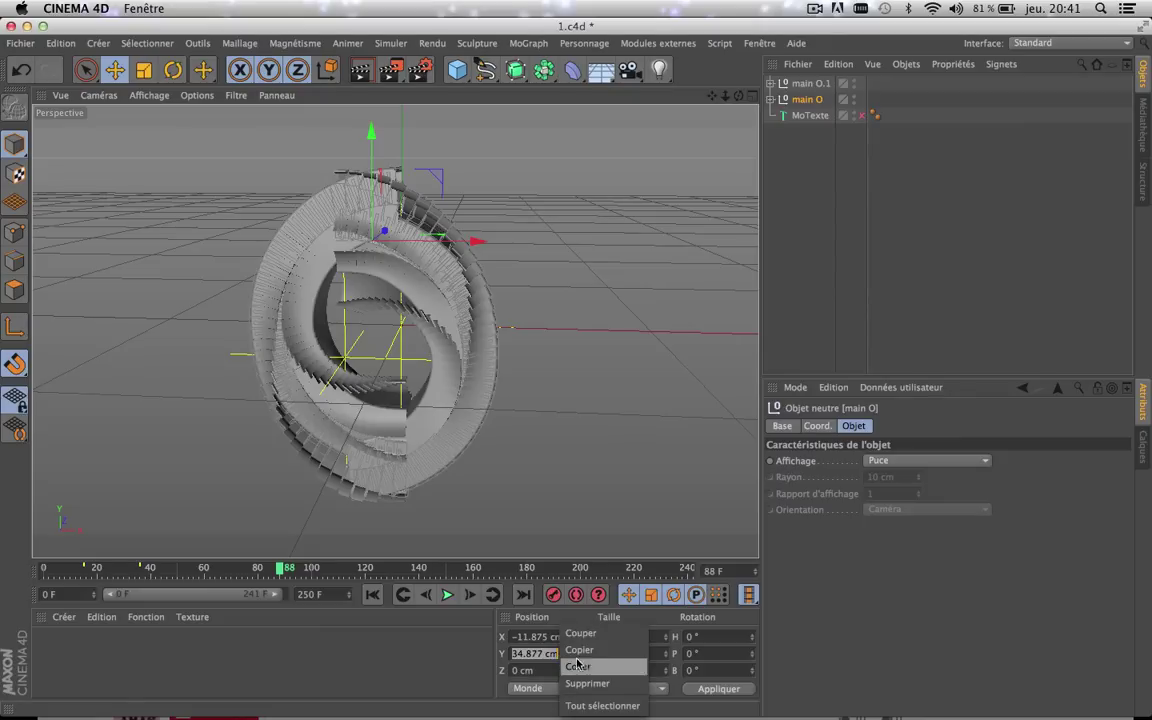
click(600, 653)
click(814, 85)
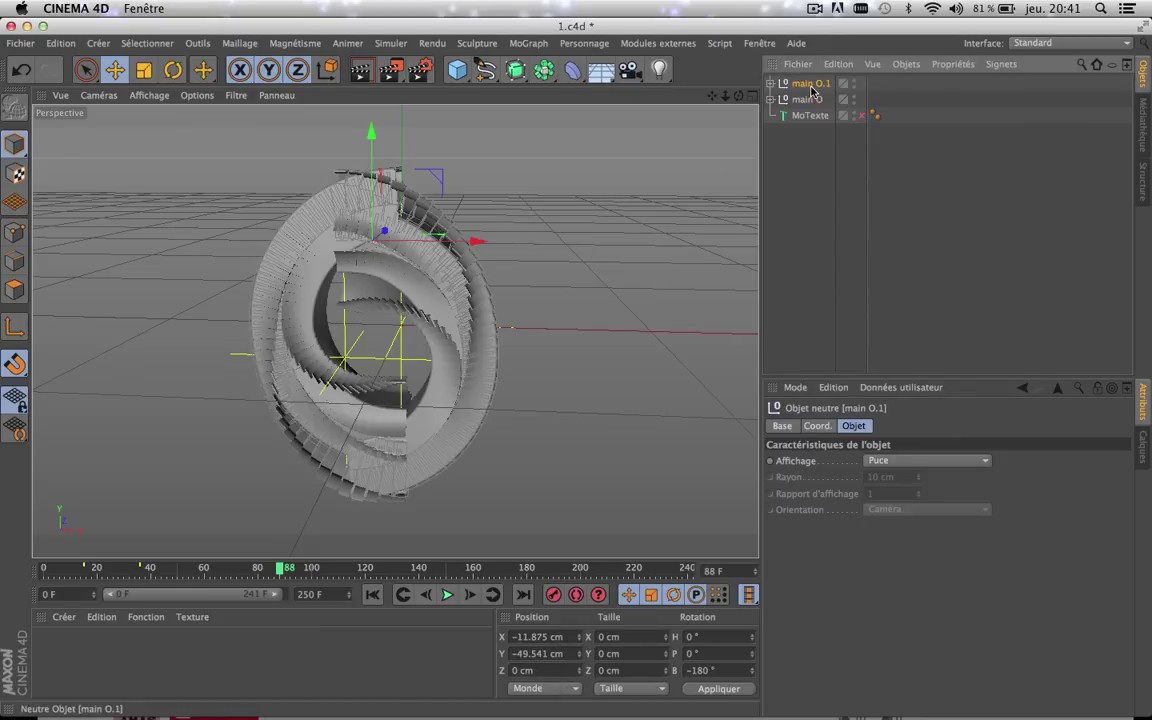
click(553, 653)
right_click(553, 653)
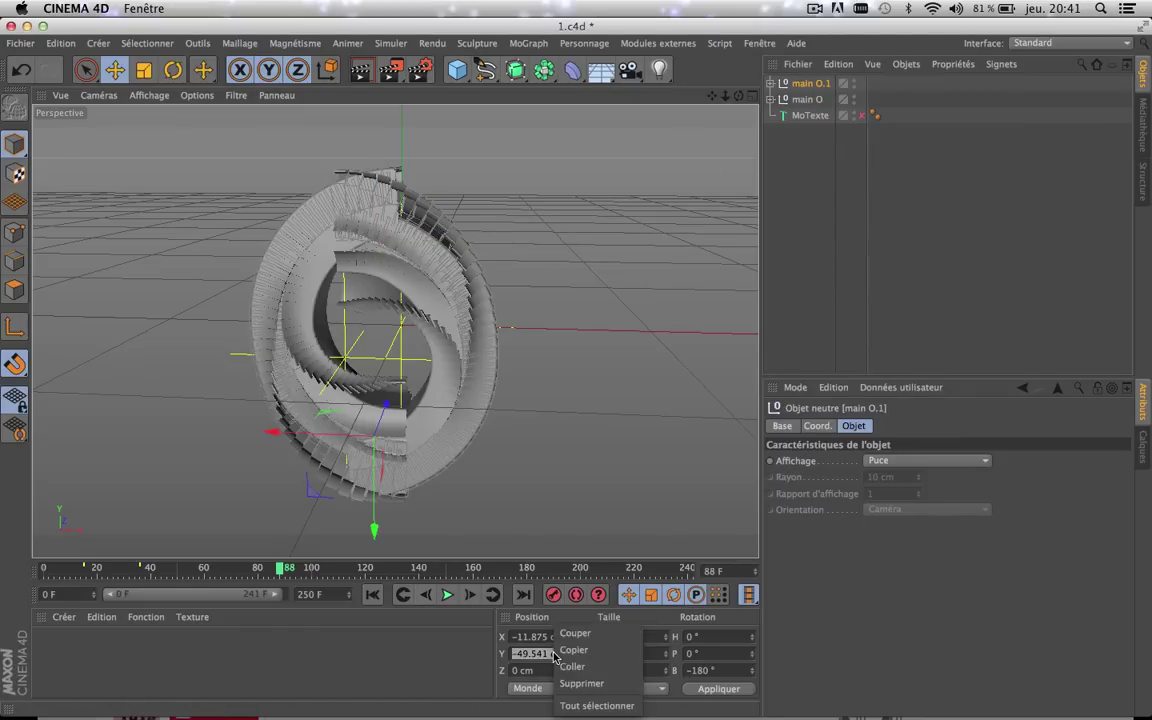
click(600, 667)
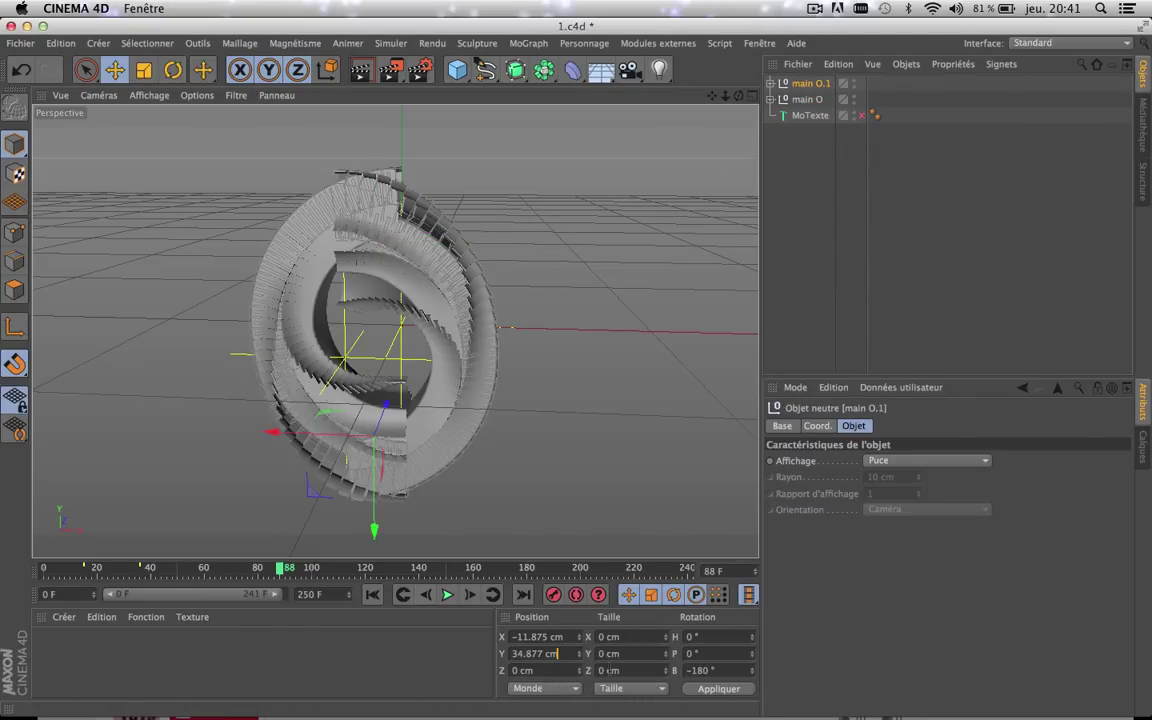
click(735, 690)
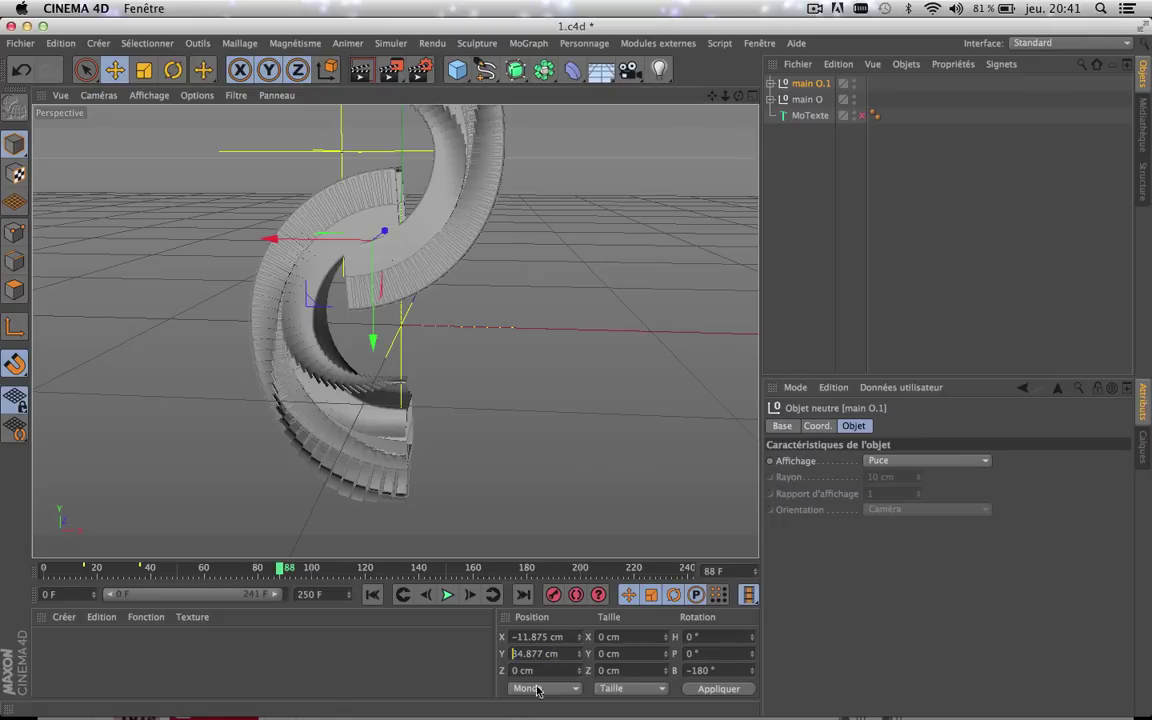
text(-)
click(716, 689)
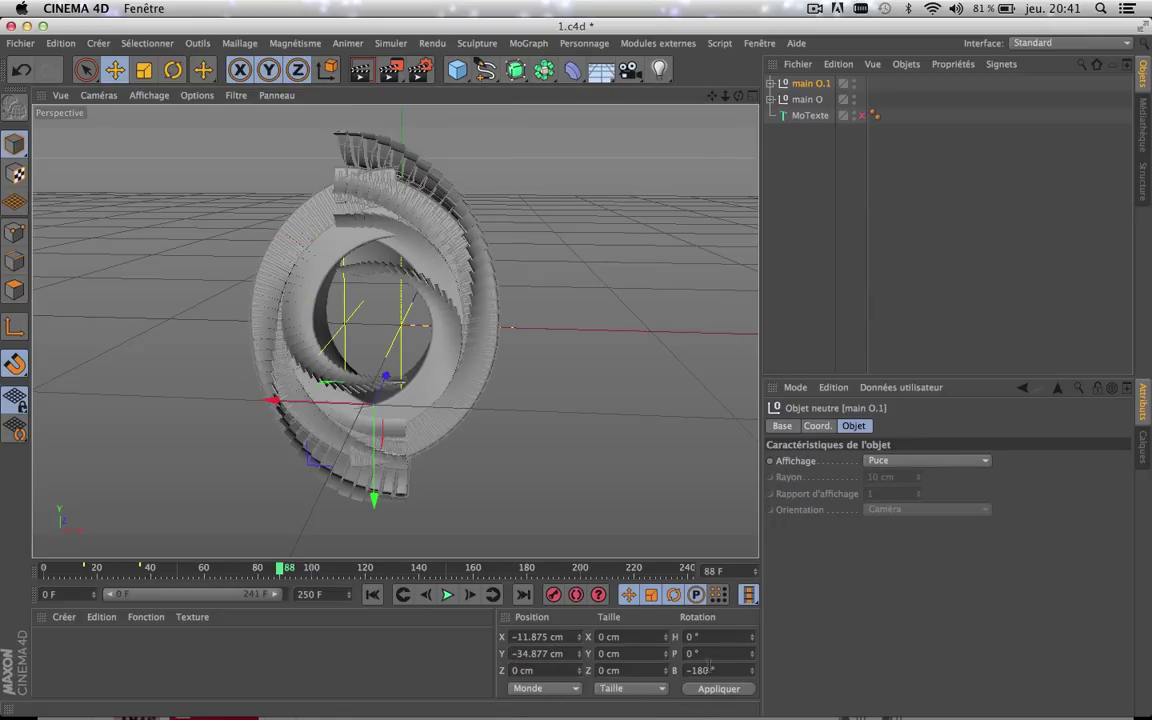
- Go to frame 207 and move main O.1 to about X 10 cm, Y -36.6 cm to line up the two half rings
drag(375, 494, 372, 505)
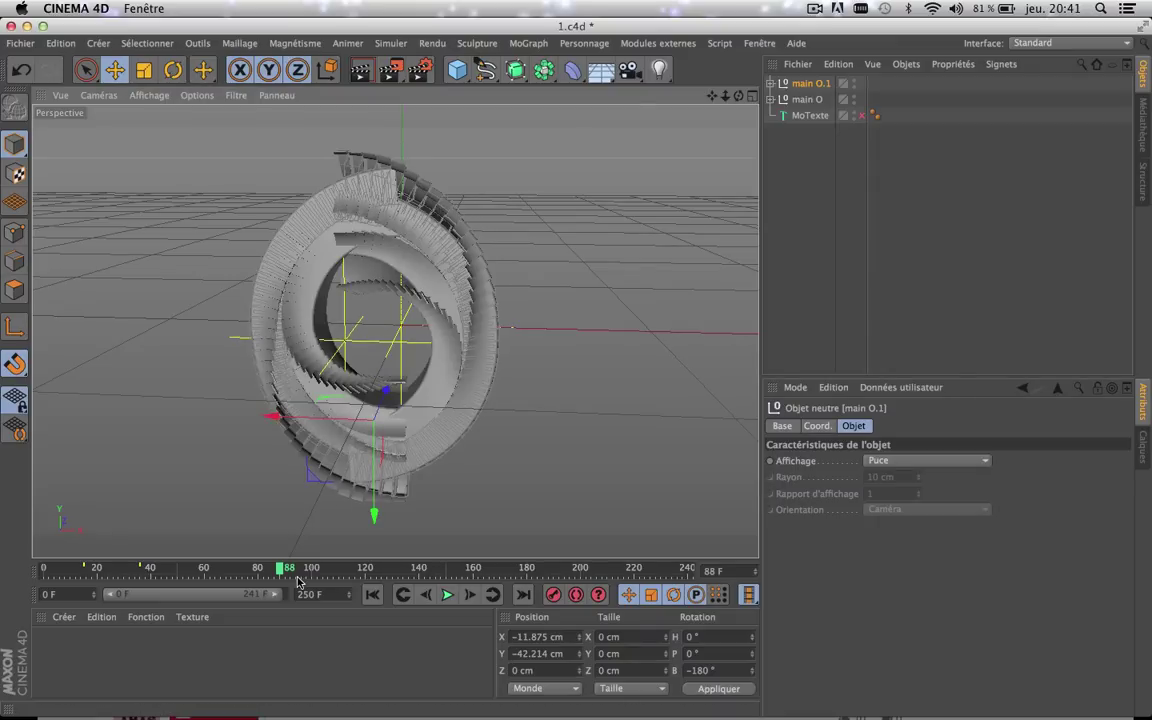
drag(303, 571, 598, 569)
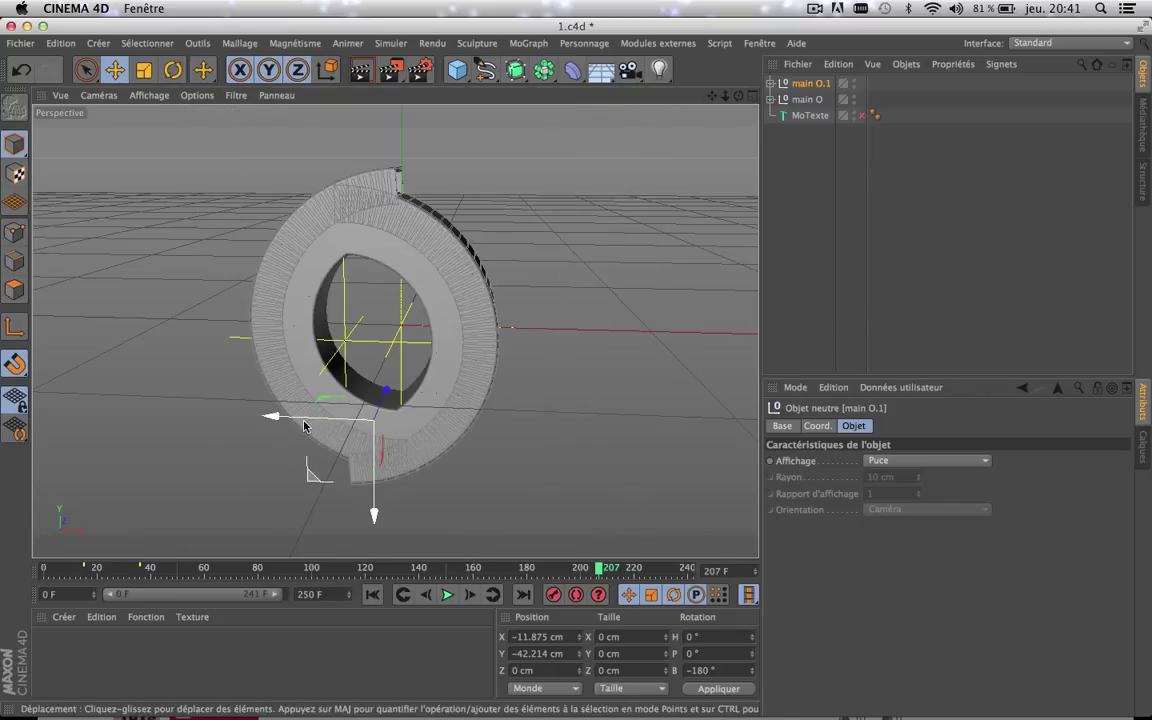
drag(318, 420, 349, 424)
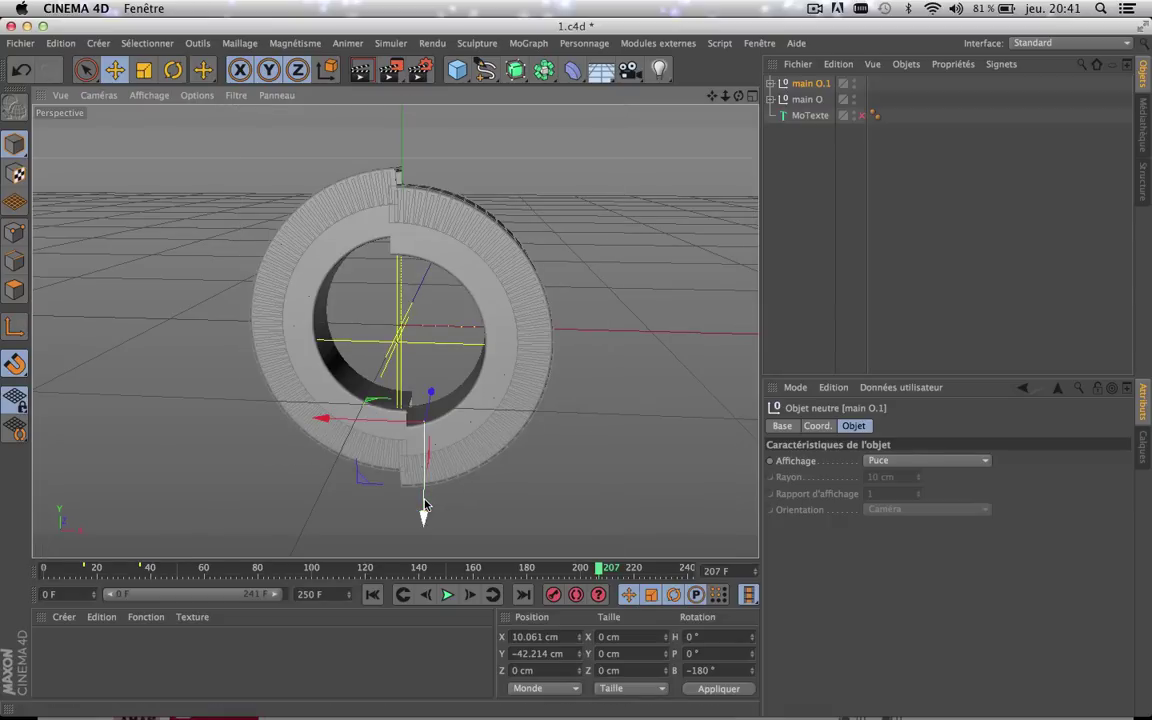
scroll(425, 504, up, 5)
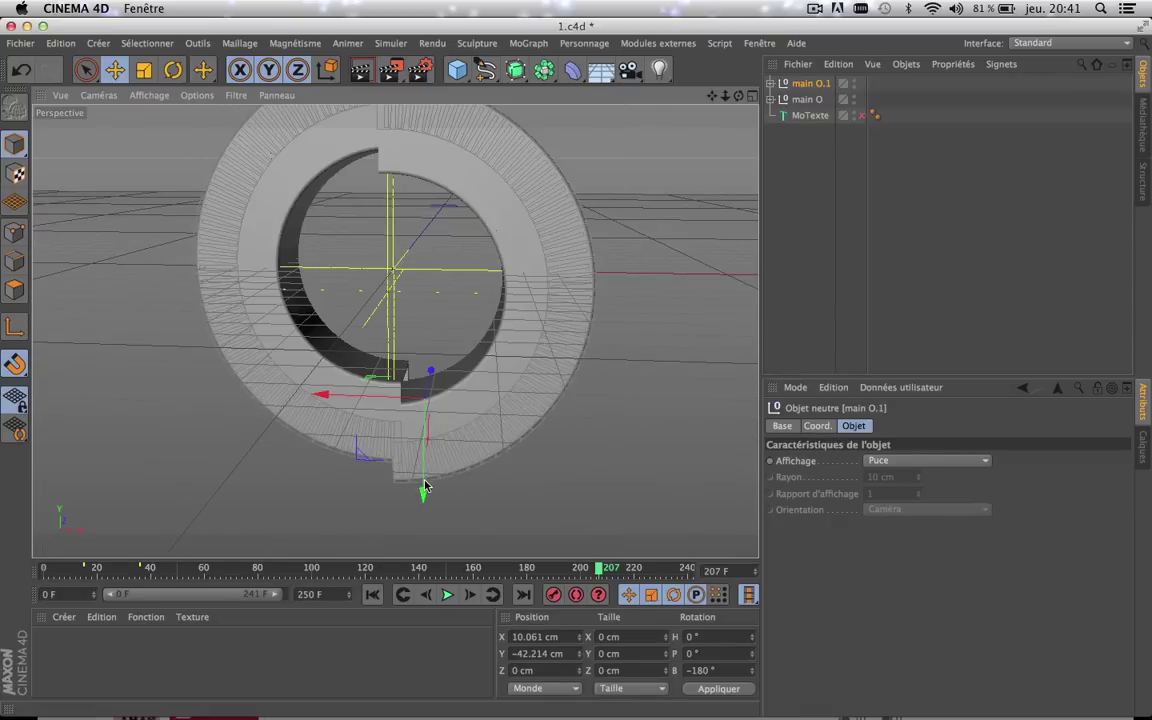
drag(422, 488, 420, 467)
- In the Avant view, align main O.1 with the other half ring at about X 12.6 cm, Y -34.9 cm
click(753, 96)
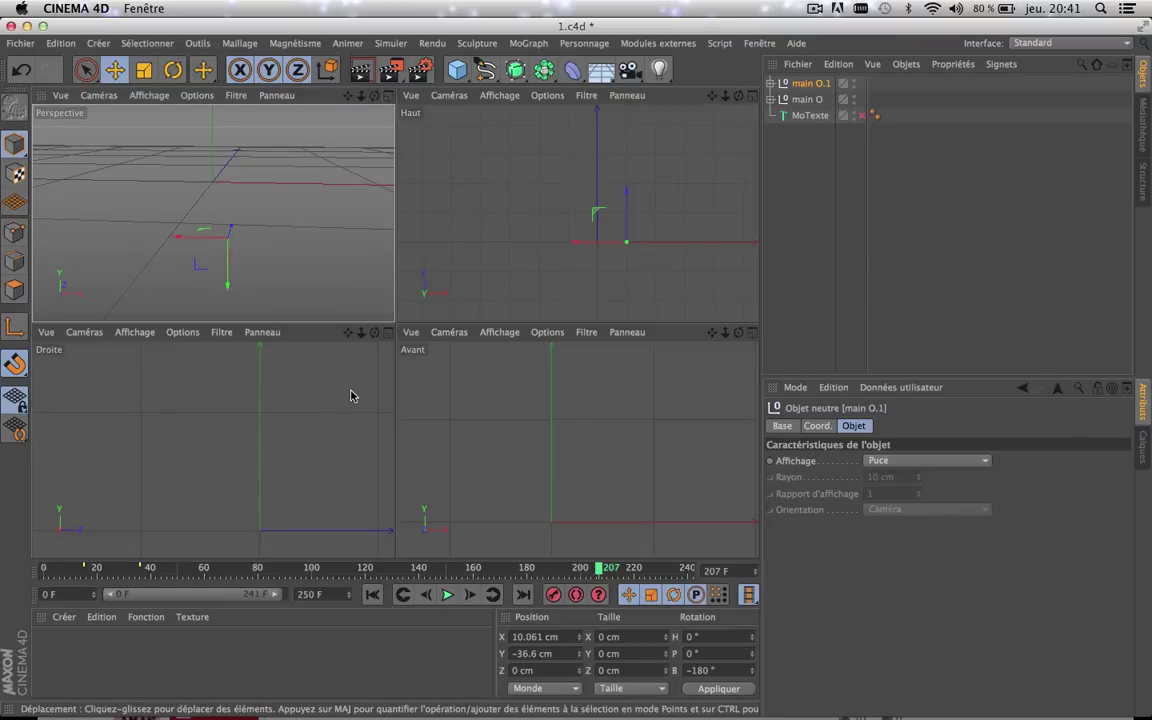
click(752, 333)
click(752, 333)
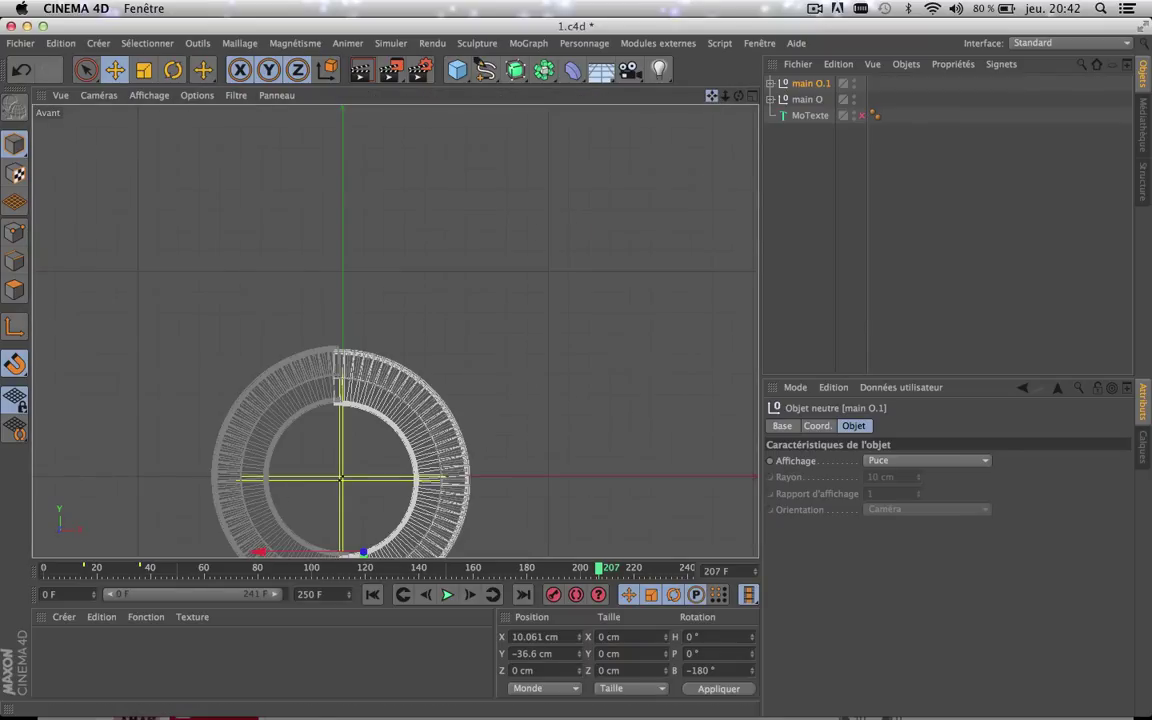
drag(712, 96, 807, 1)
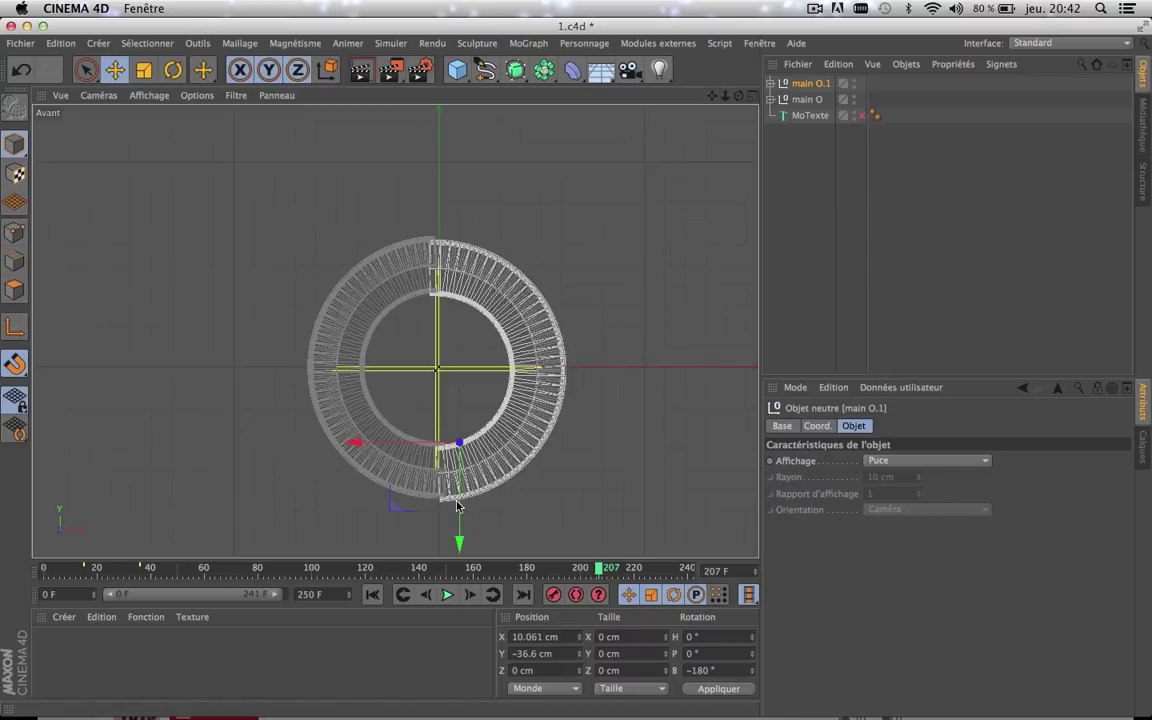
scroll(457, 505, up, 5)
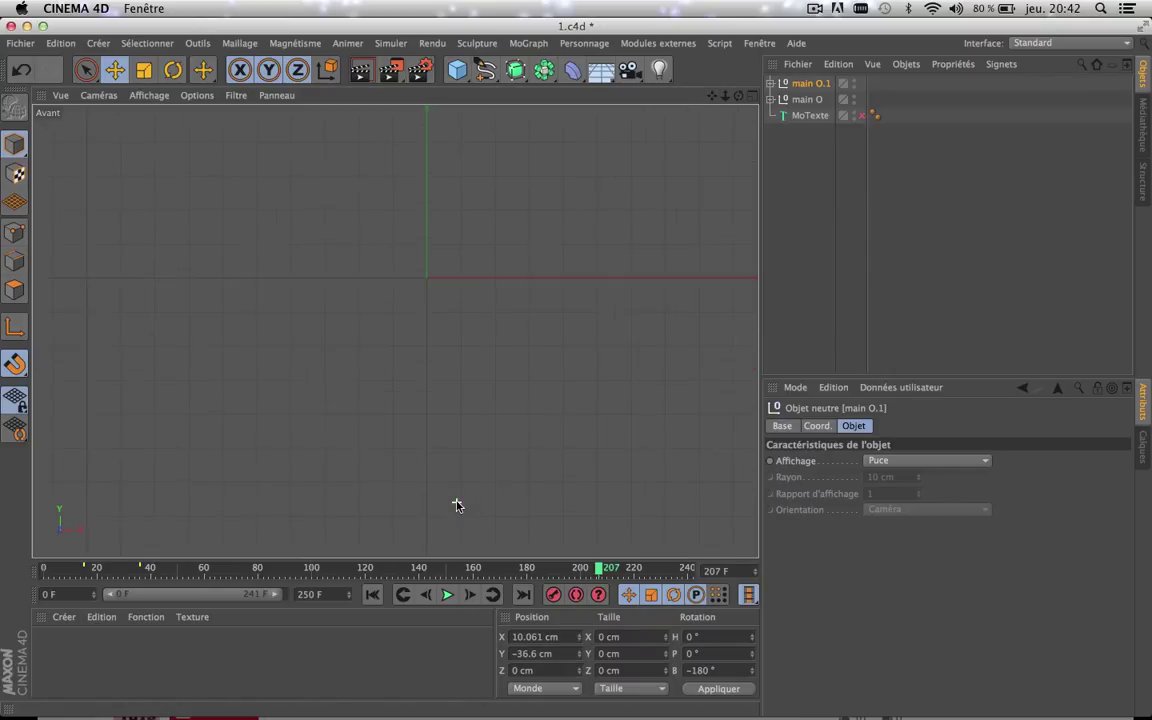
scroll(457, 505, up, 1)
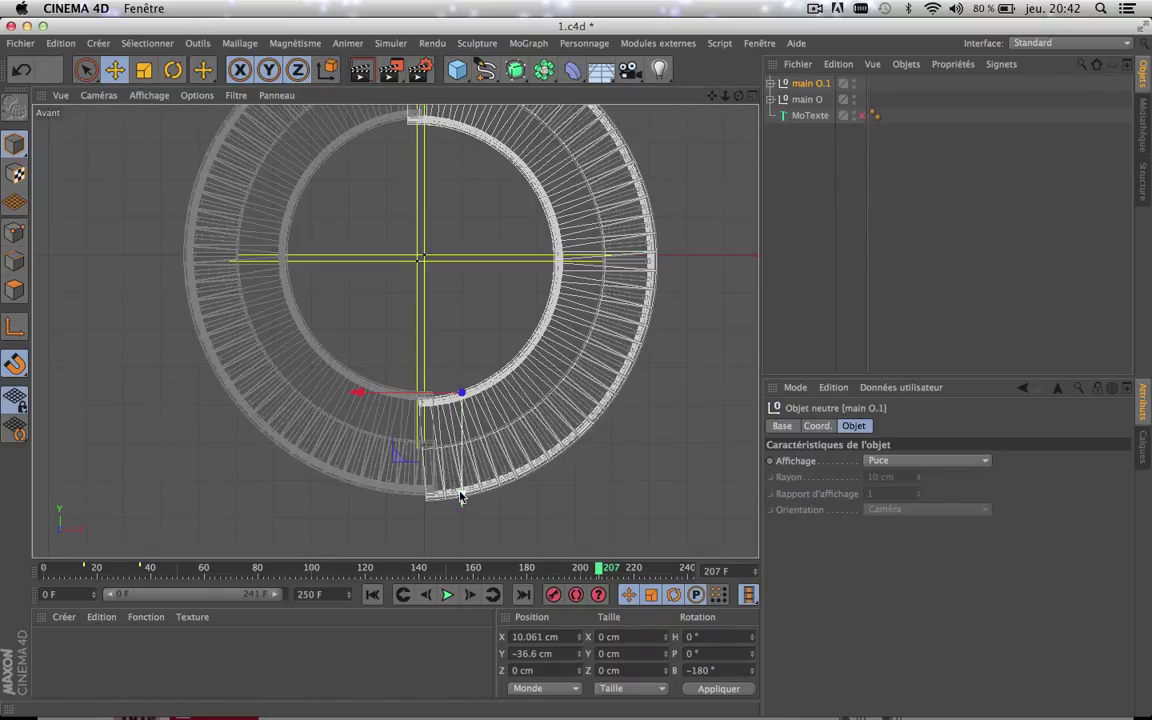
drag(461, 493, 459, 486)
drag(370, 388, 386, 388)
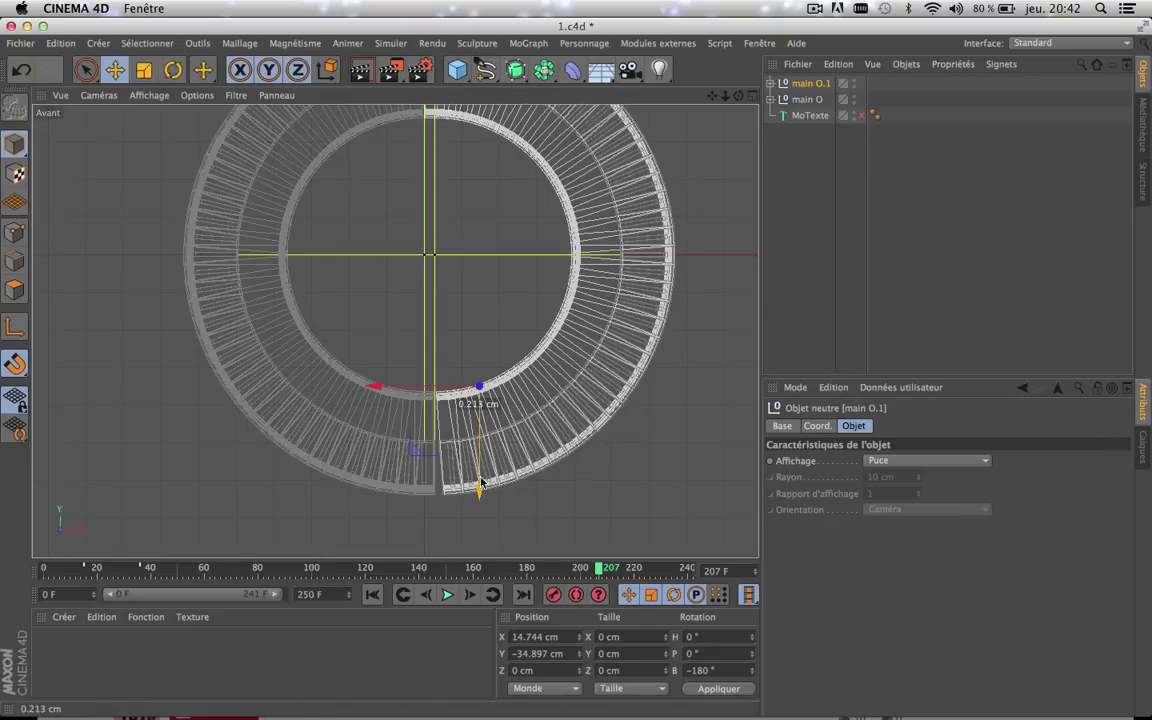
drag(478, 484, 478, 469)
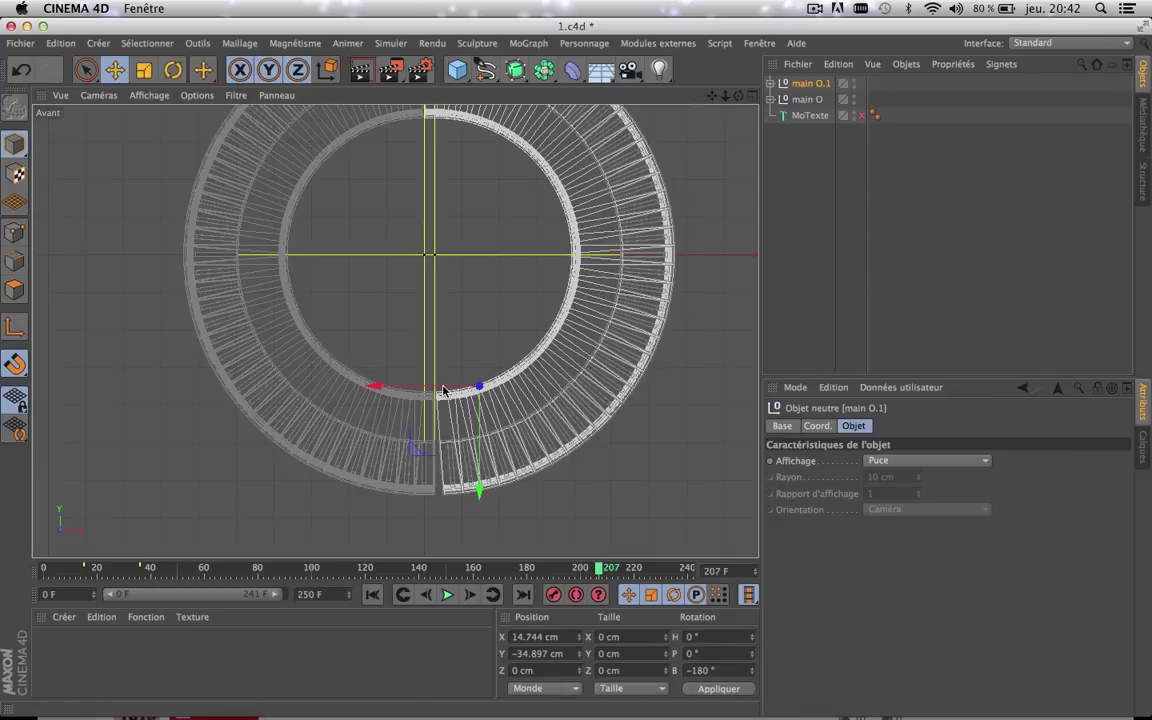
drag(443, 390, 434, 393)
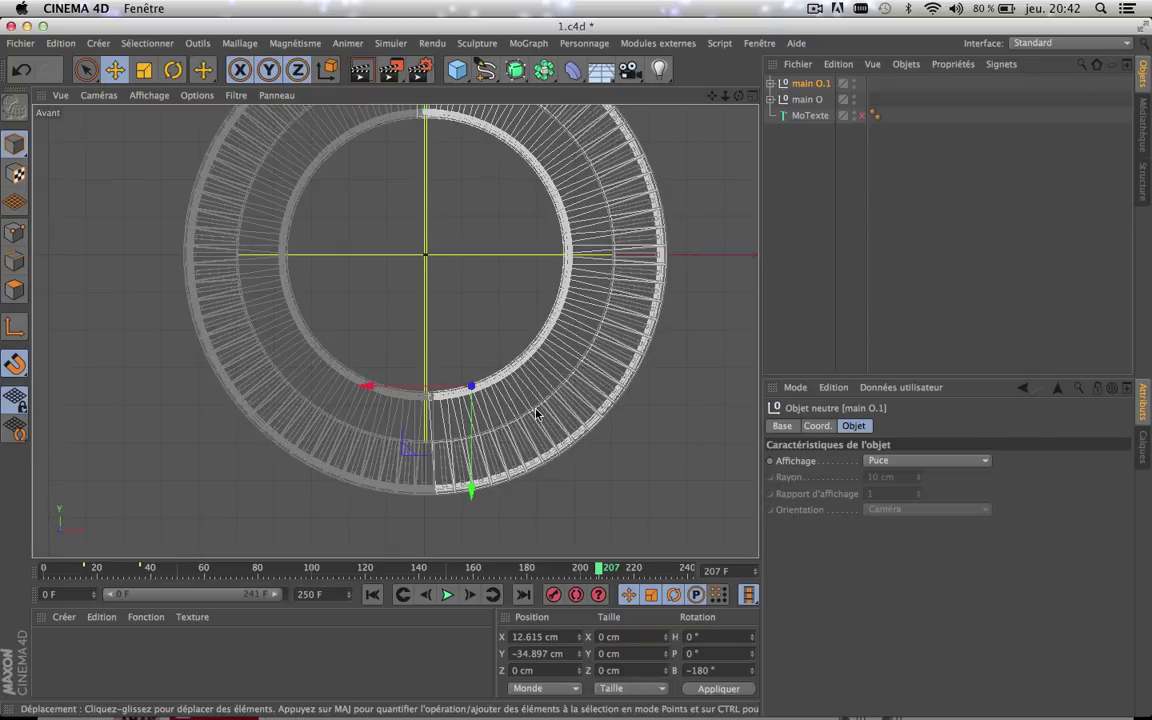
- Render the front view, shift main O.1 to about X 11.7 cm to close the seams, and render again
scroll(536, 411, down, 3)
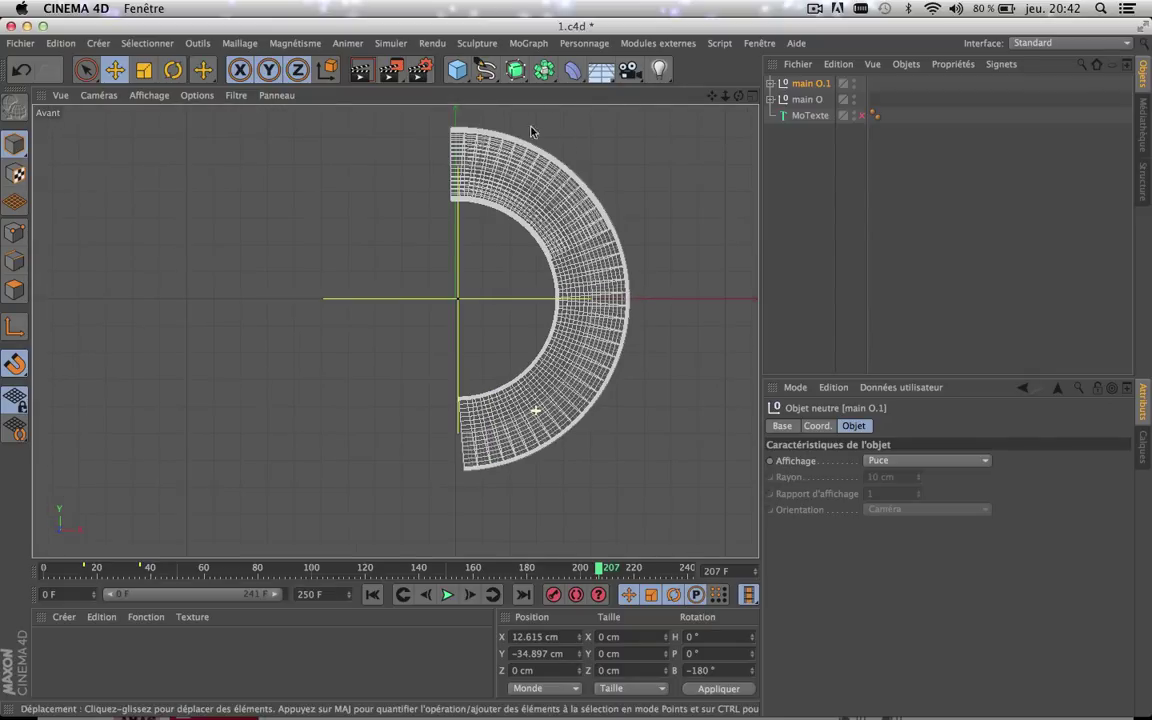
click(361, 69)
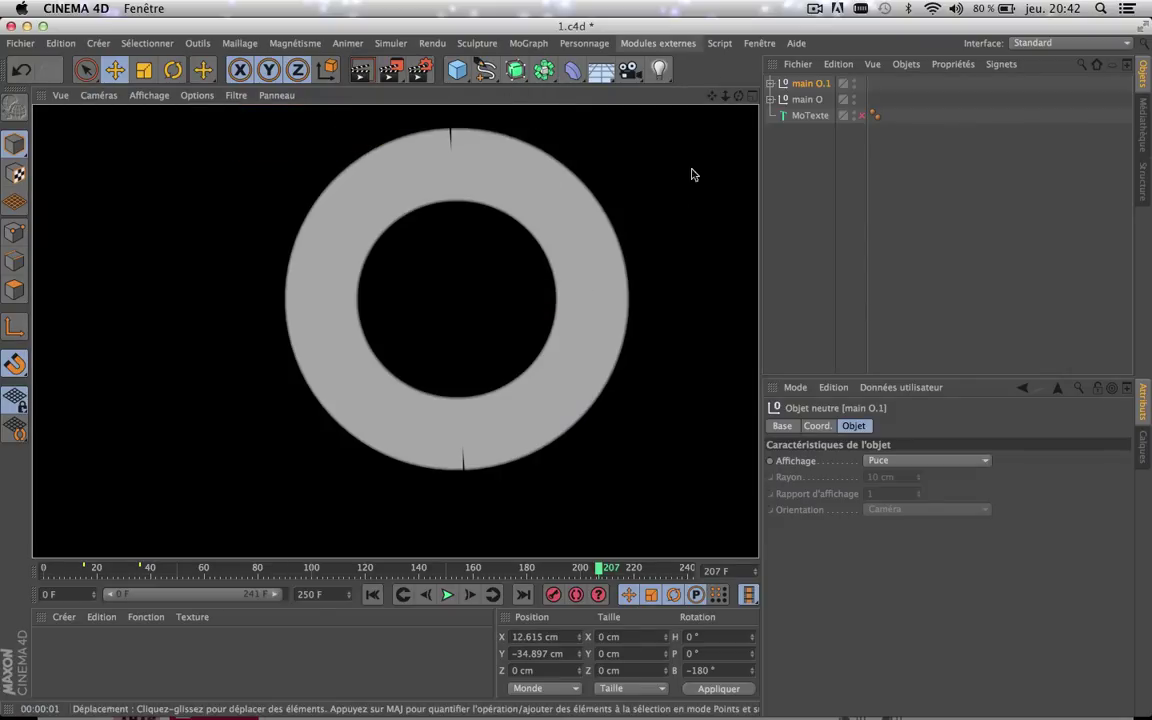
click(655, 218)
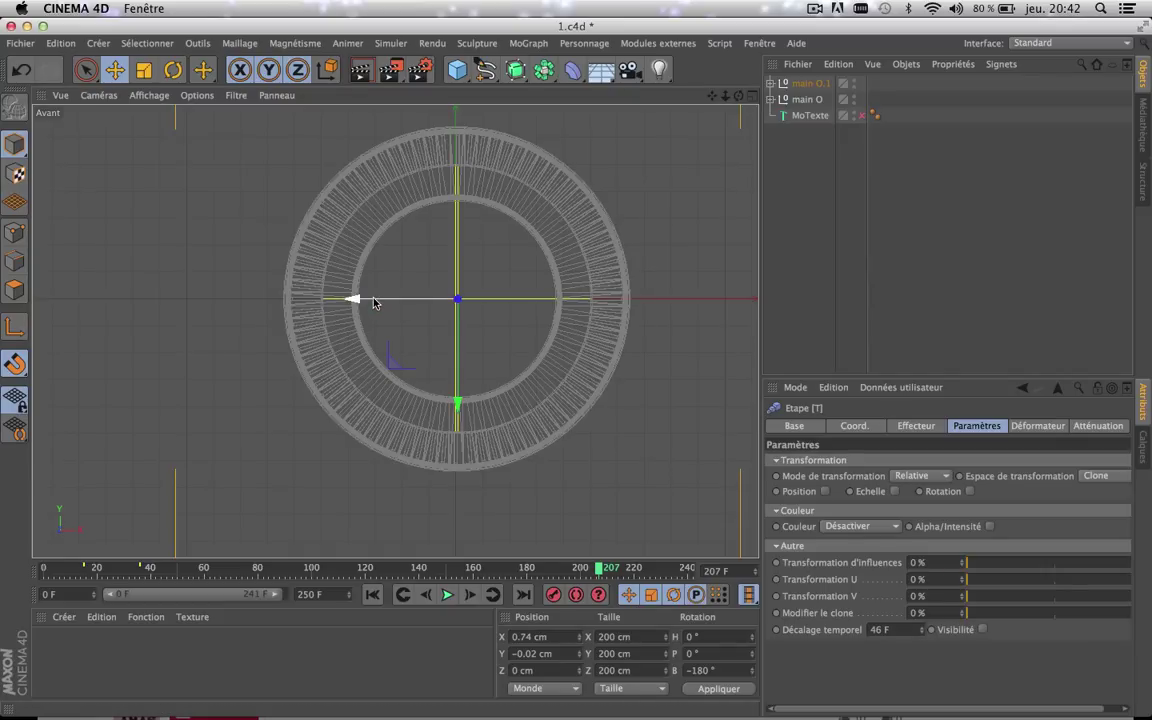
click(814, 87)
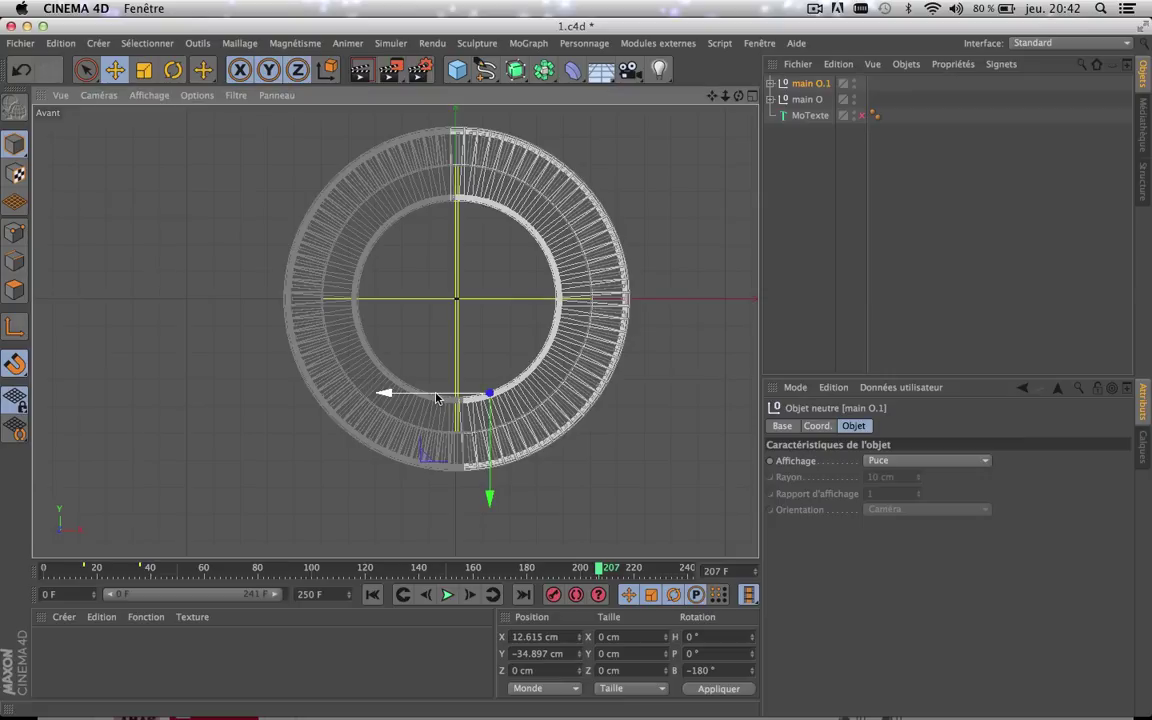
drag(436, 398, 435, 388)
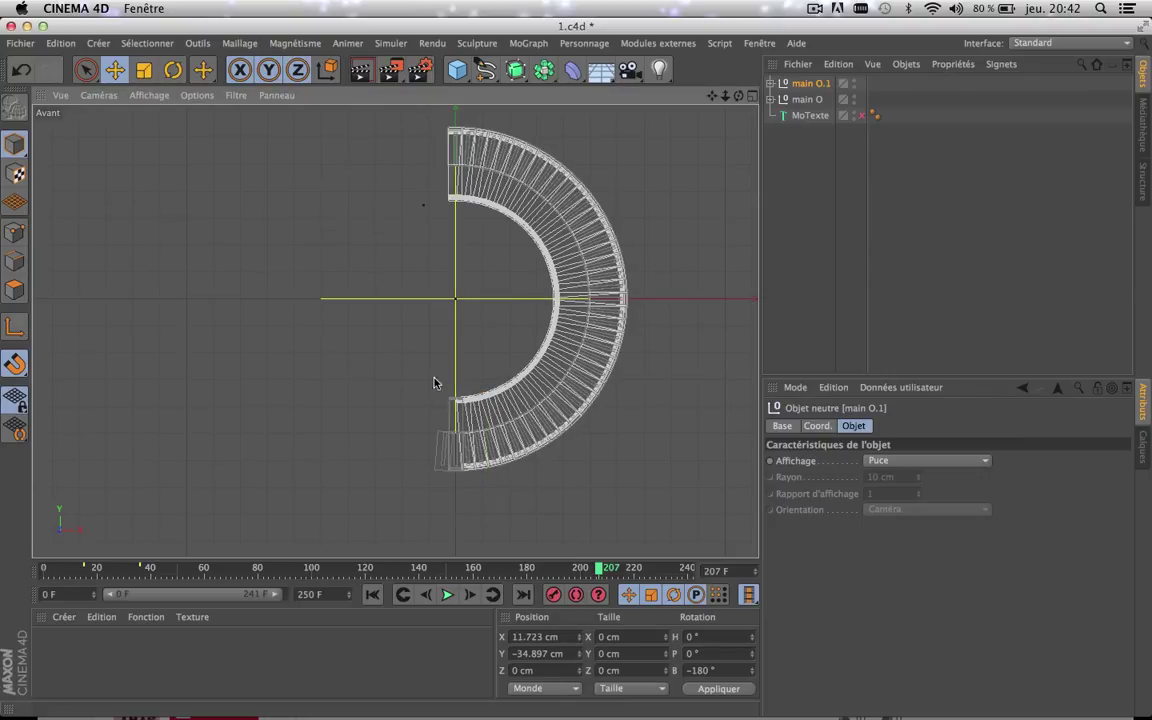
click(364, 71)
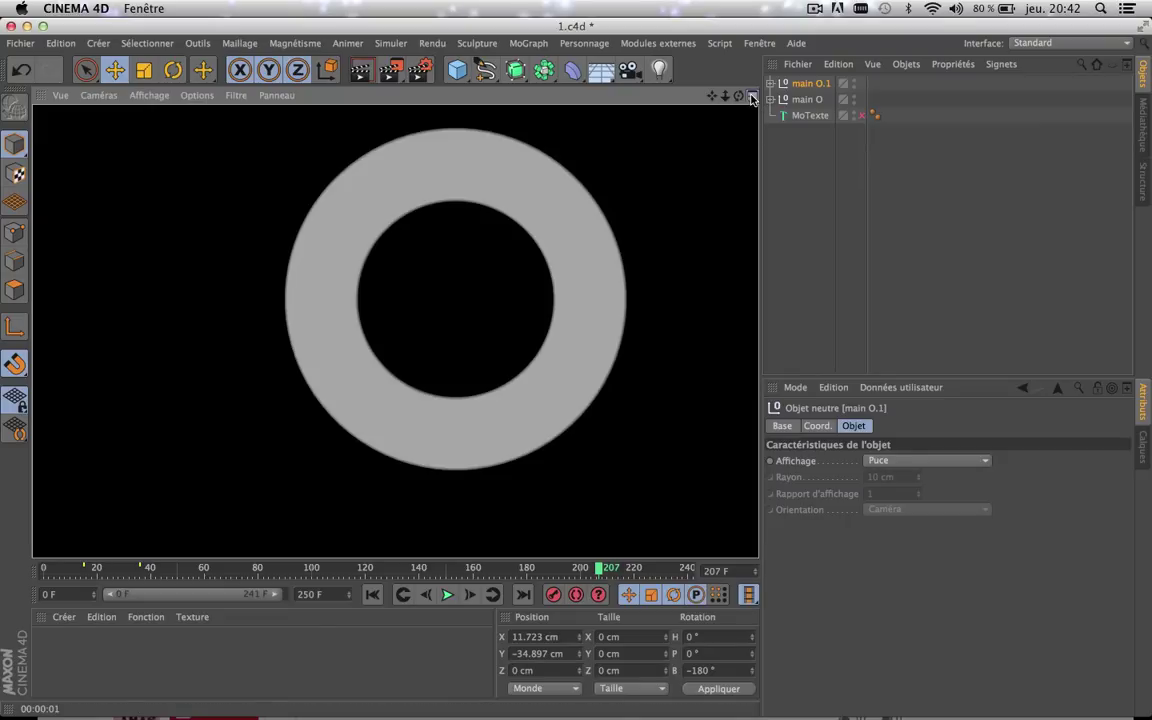
- In the Perspective view, reverse main O.1's Etape effector spline to rise from 0 to 1, and check frame 67
click(752, 96)
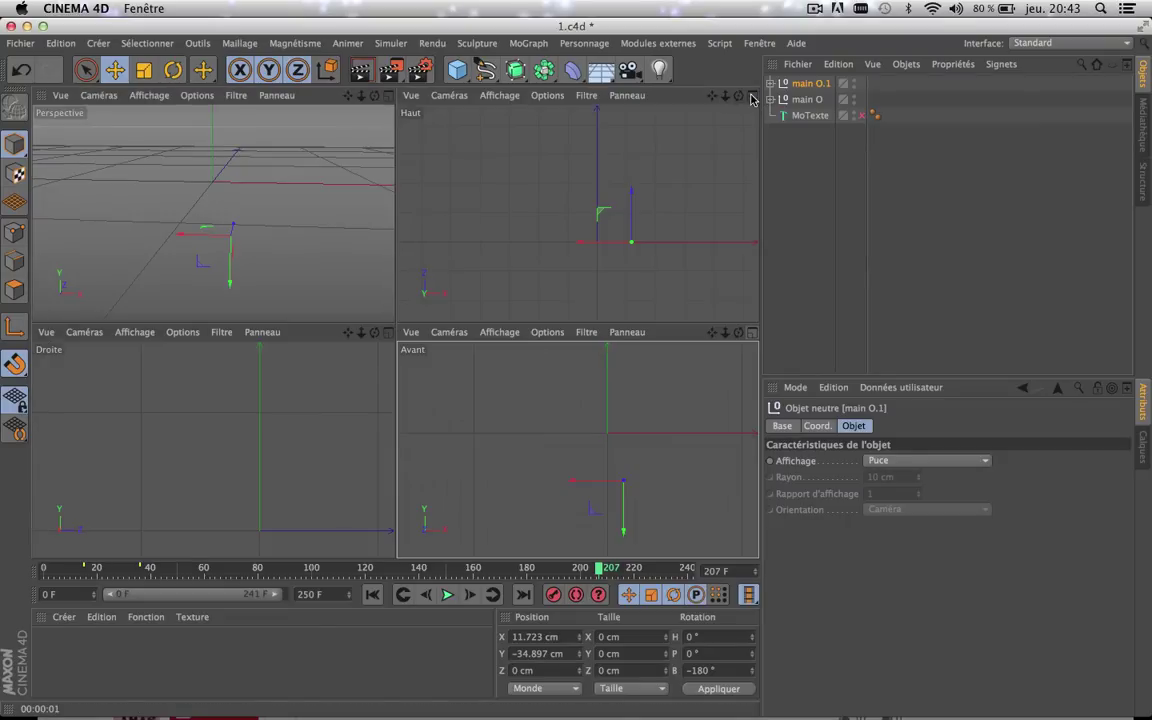
click(387, 96)
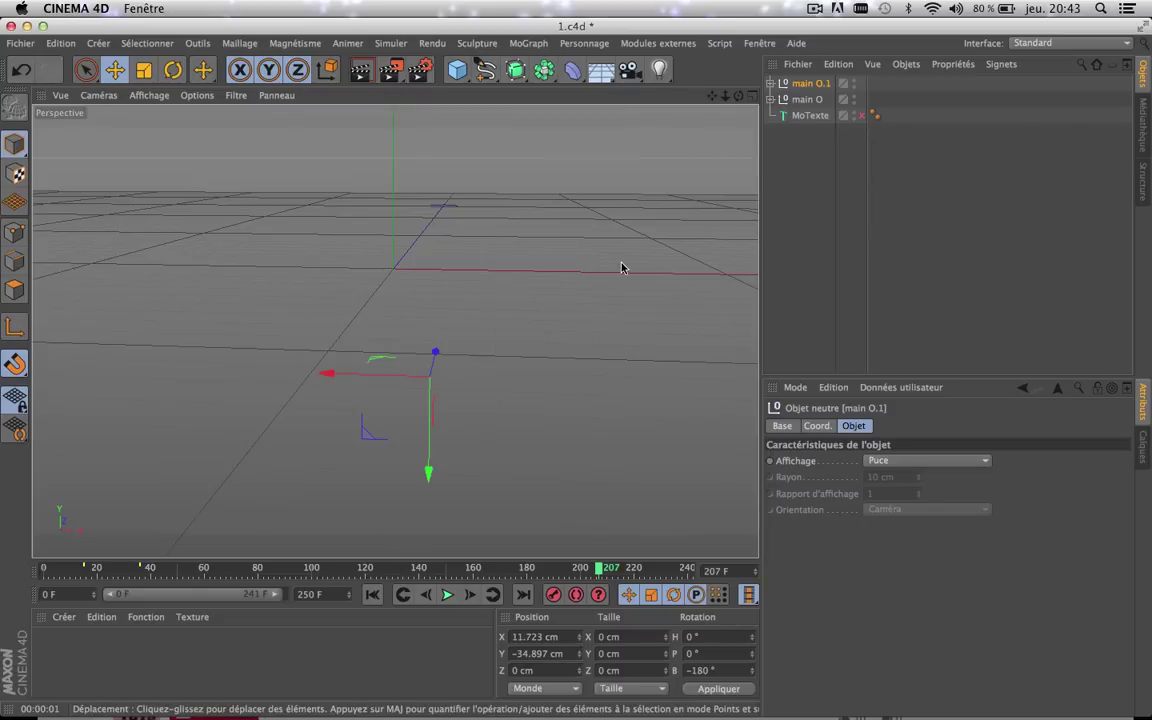
click(770, 83)
click(805, 101)
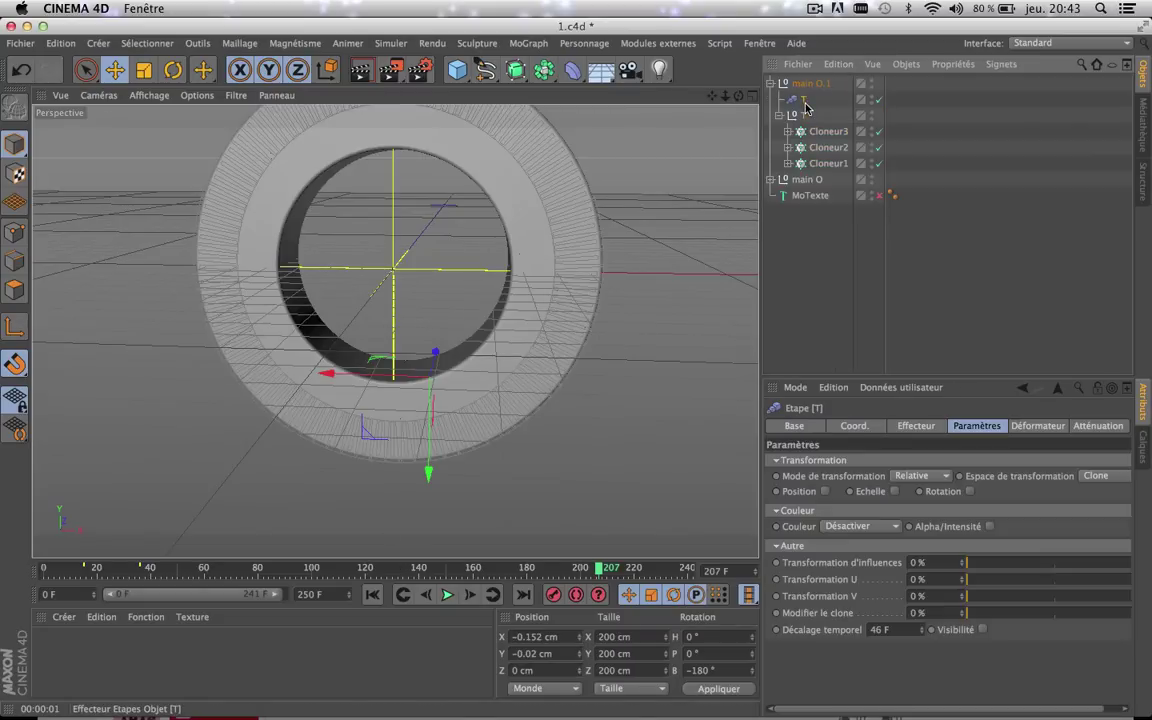
click(917, 427)
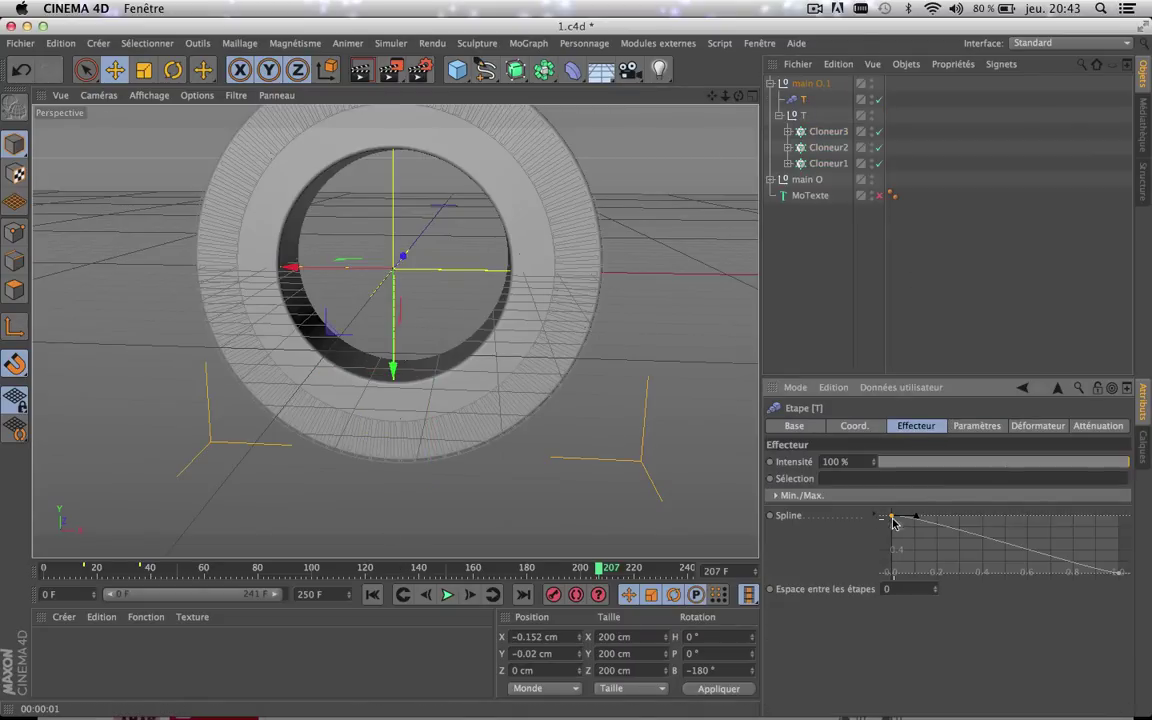
drag(893, 521, 895, 645)
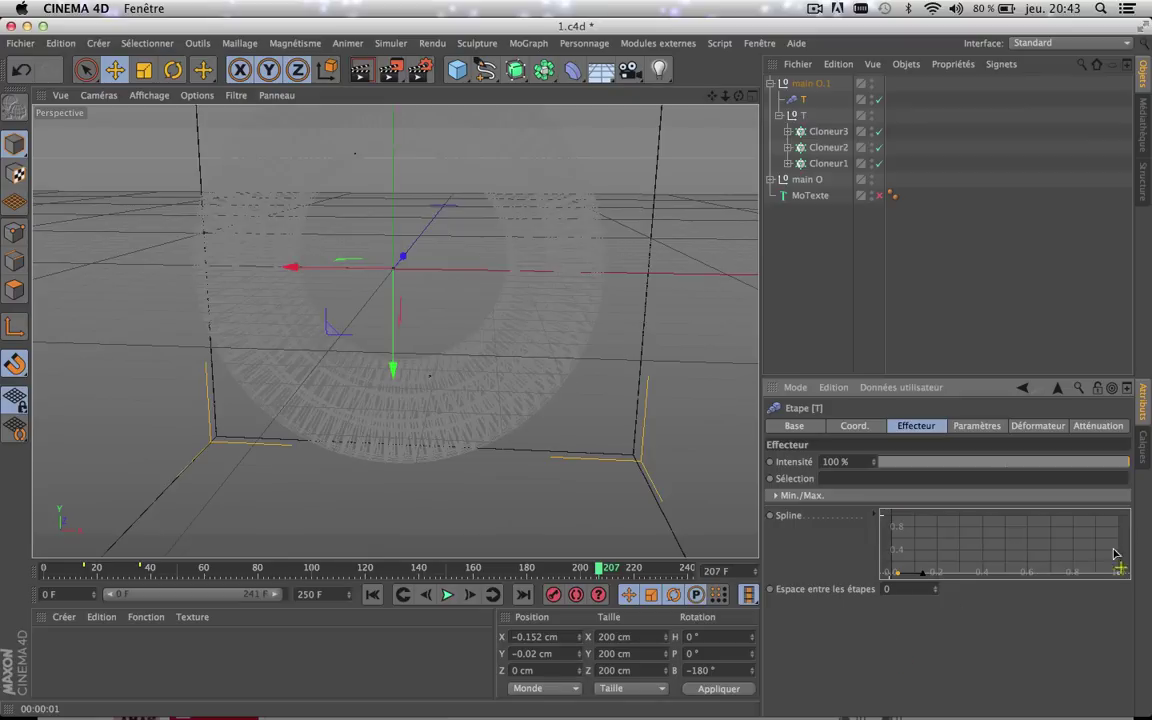
drag(1120, 577, 1008, 437)
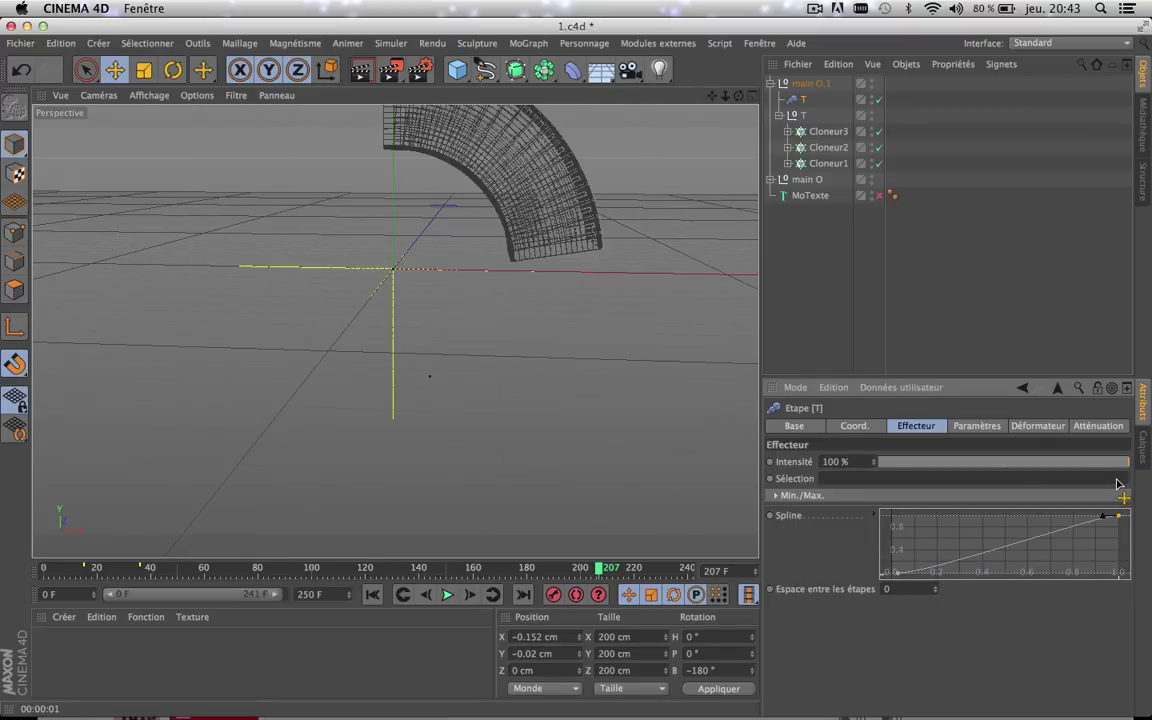
click(225, 568)
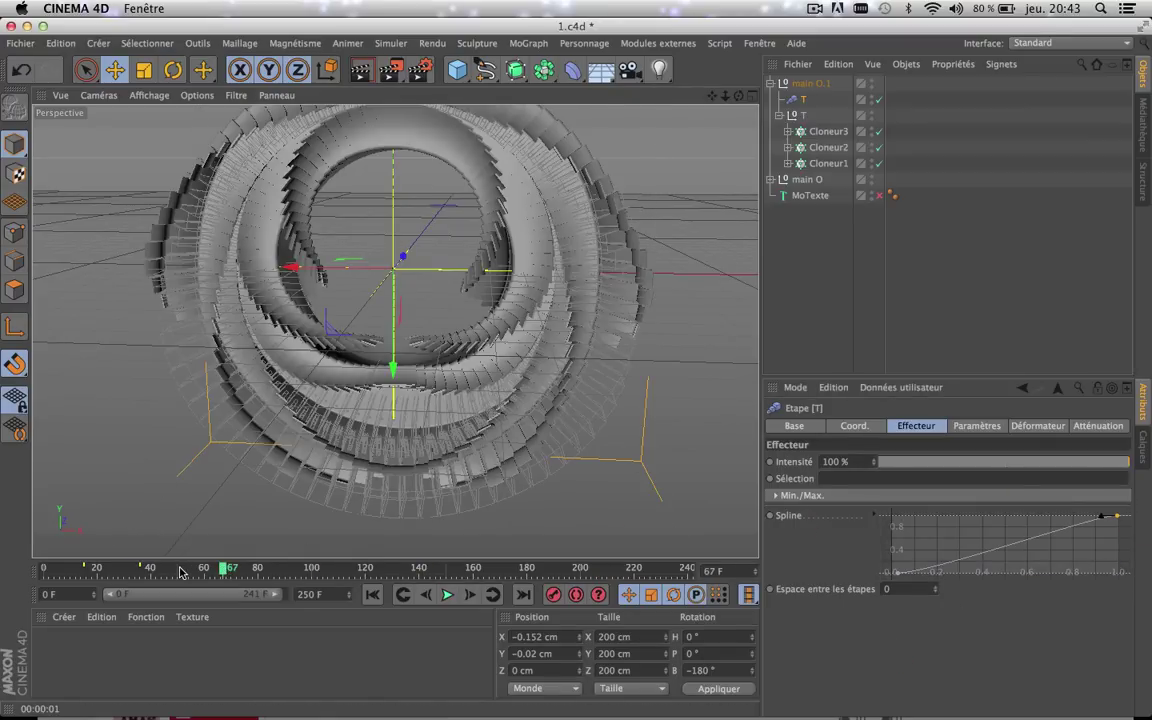
- Check the unfolding at frames 51 and 39, play on to frame 43 and render the Perspective view
click(181, 571)
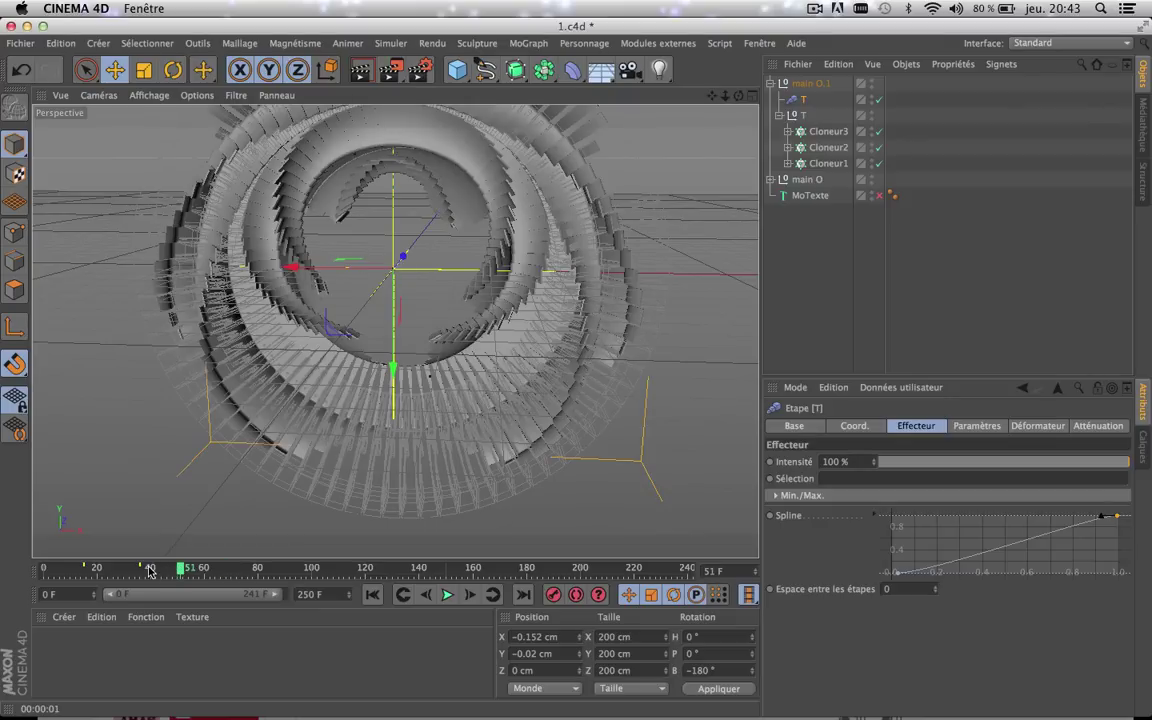
click(149, 569)
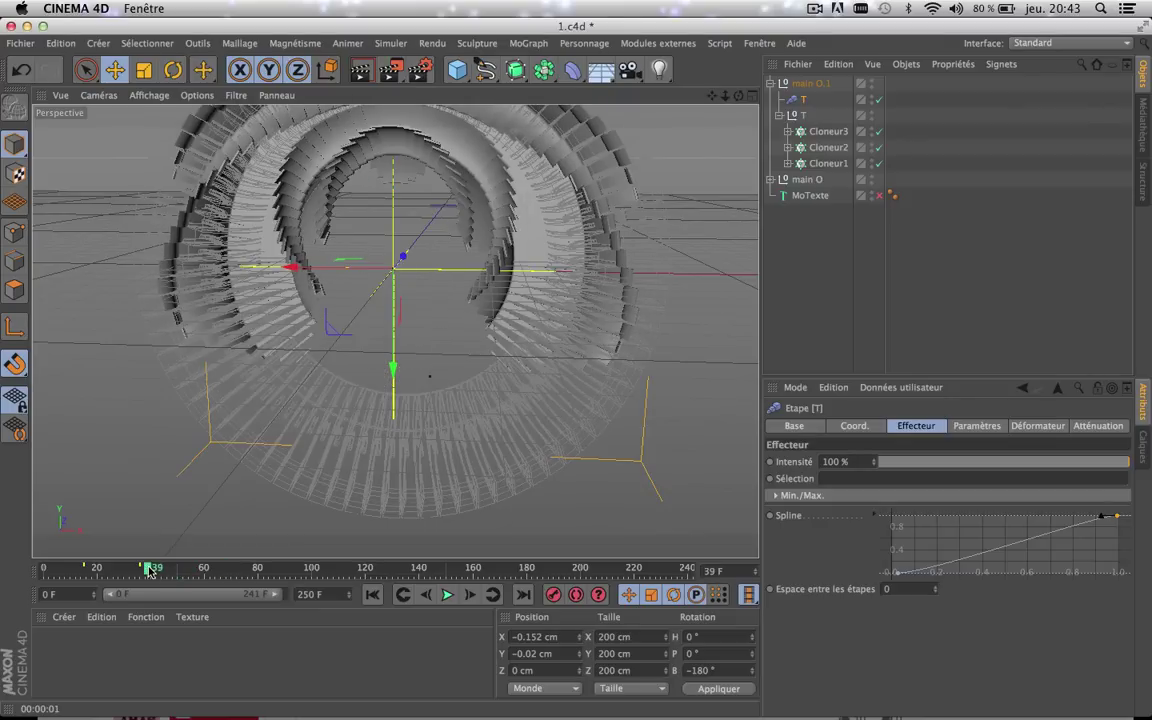
click(447, 594)
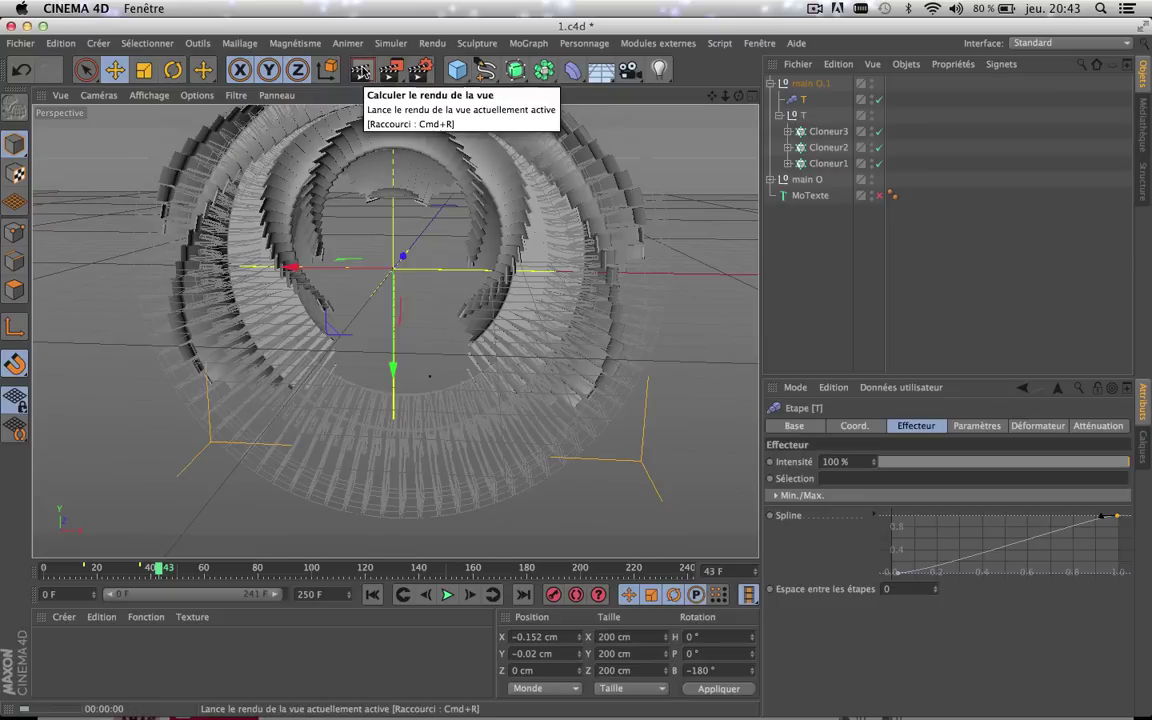
click(362, 72)
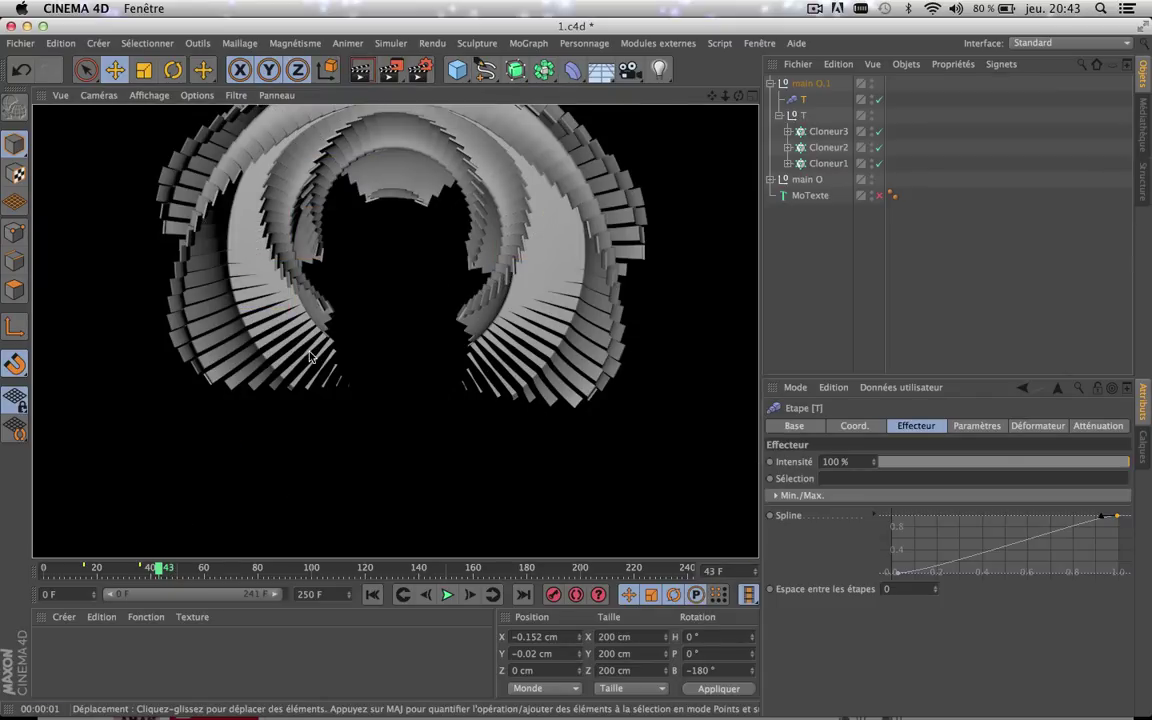
- Inspect the Extrusion contrôlée inside main O.1's Cloneur3, go to frame 53 and render the view
click(788, 131)
click(866, 163)
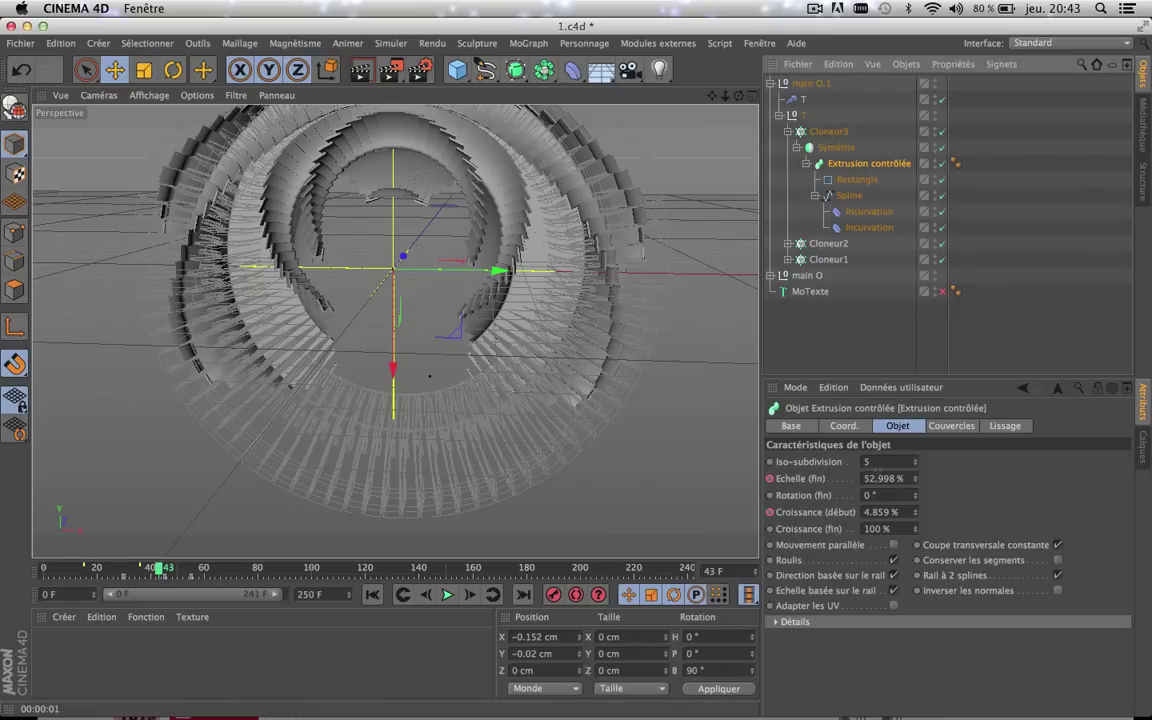
click(184, 570)
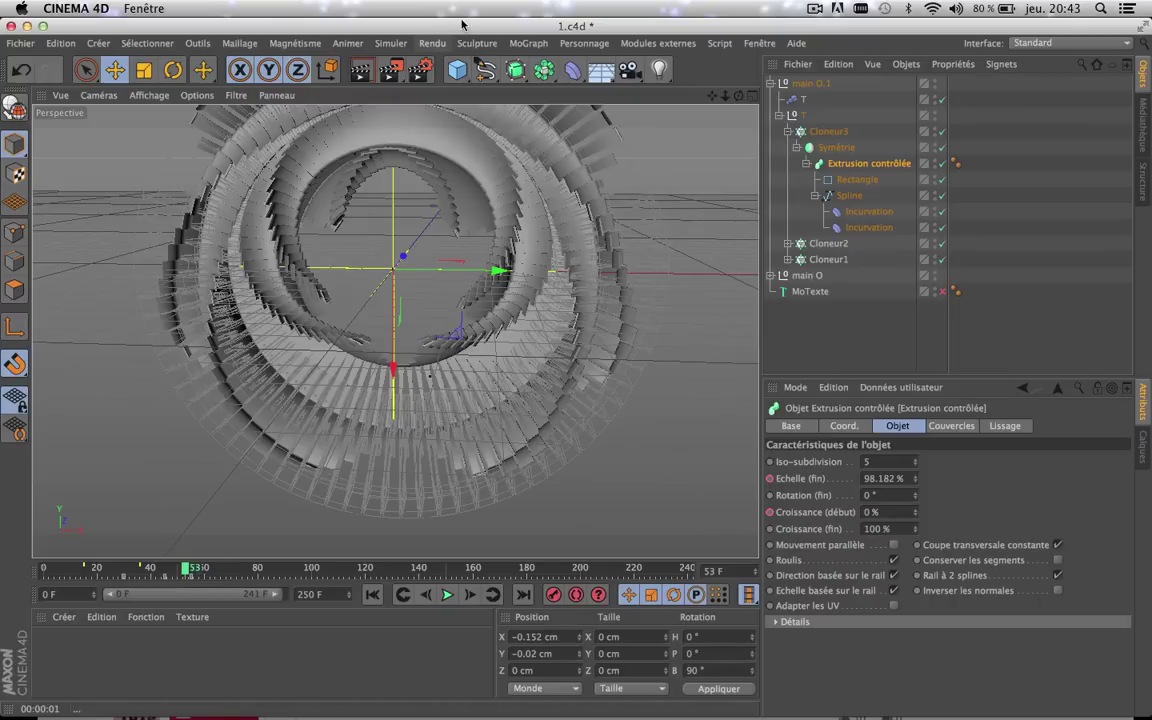
click(363, 70)
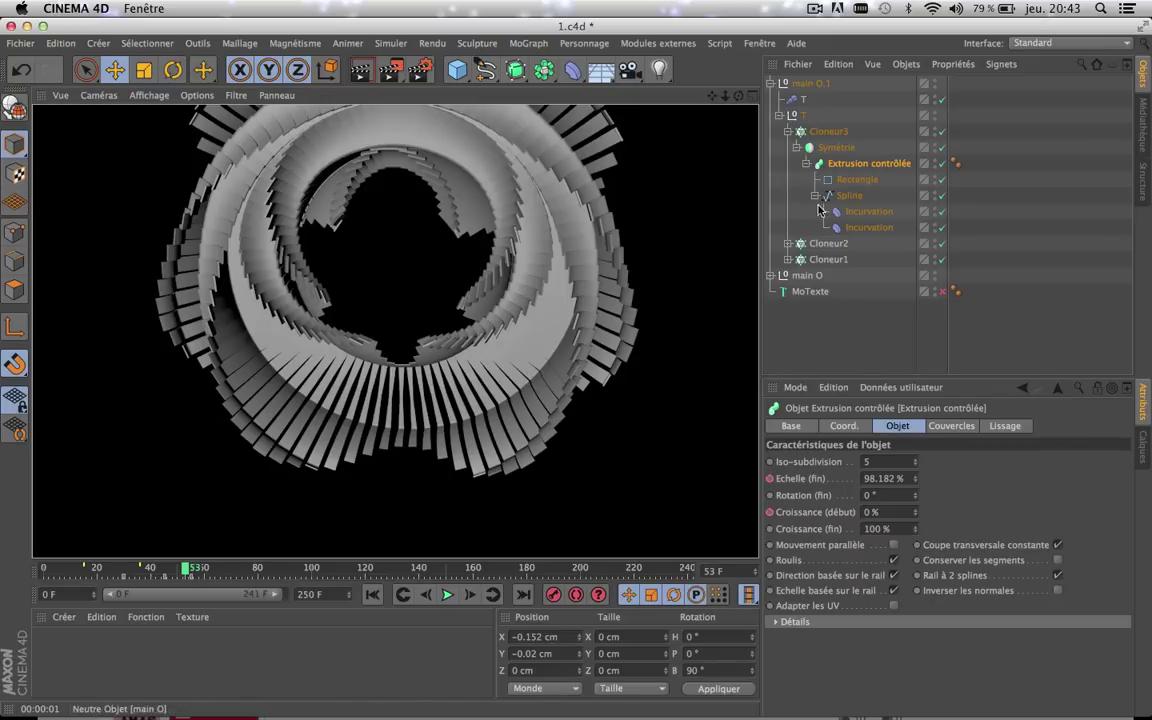
- Review the parameters of main O.1's Etape effector and the shared object settings of Cloneur1, Cloneur2 and Cloneur3
click(800, 101)
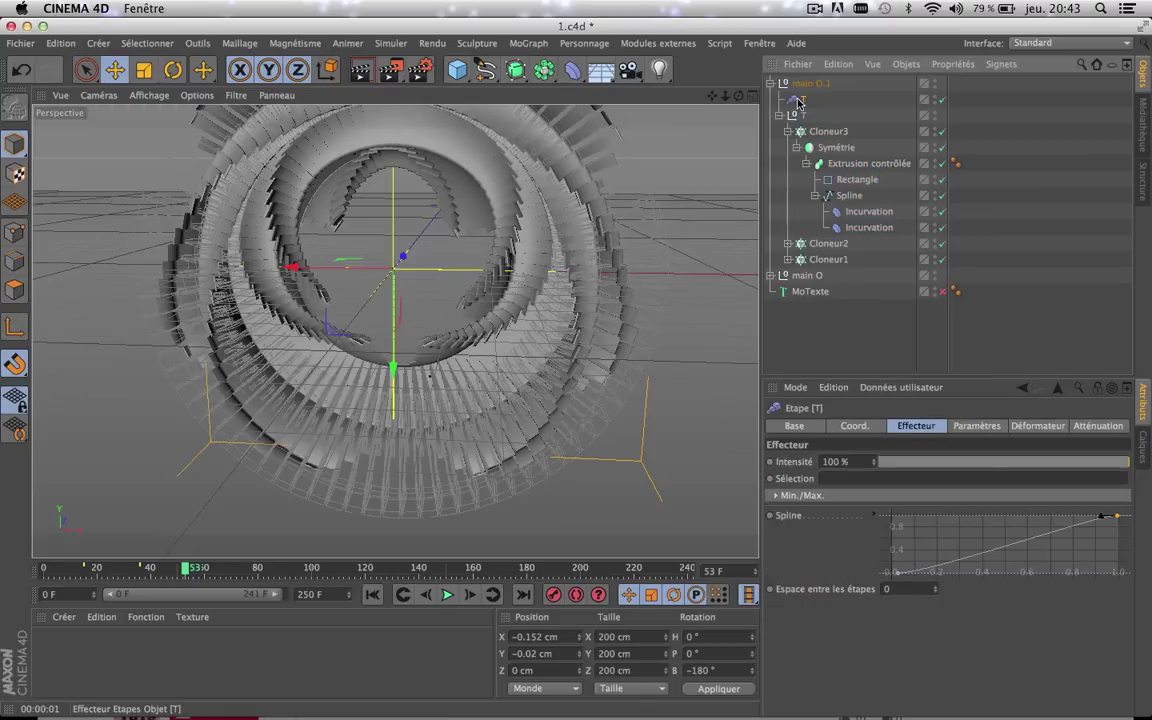
click(976, 428)
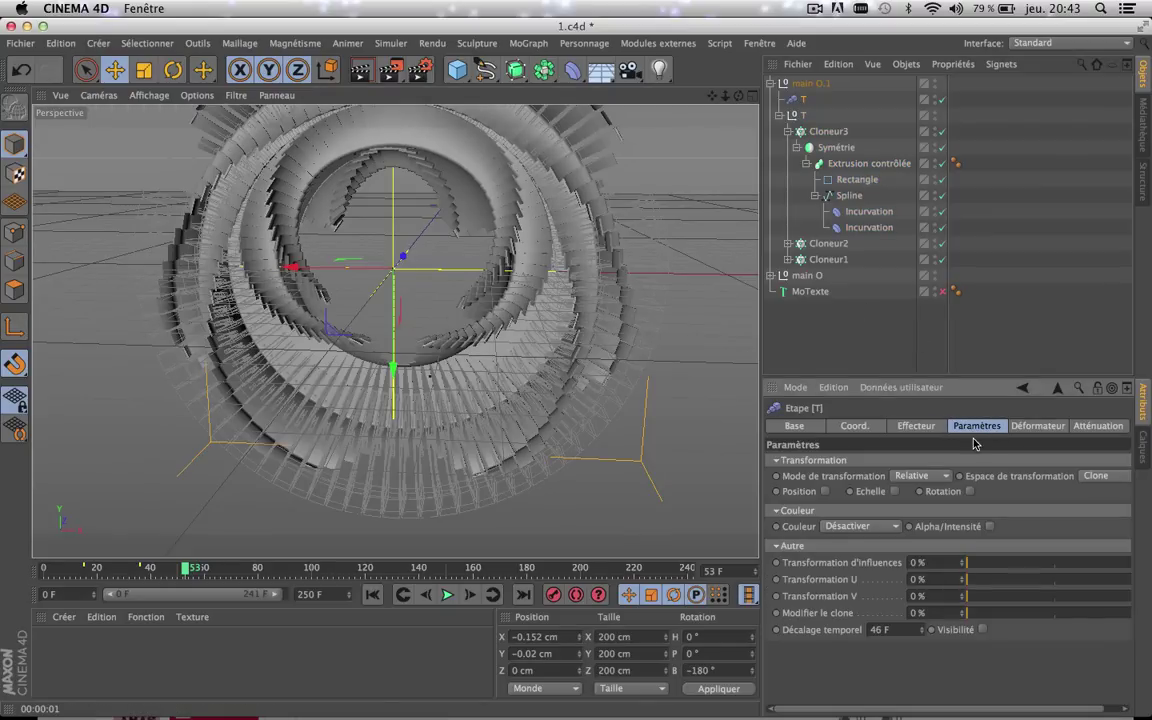
click(789, 131)
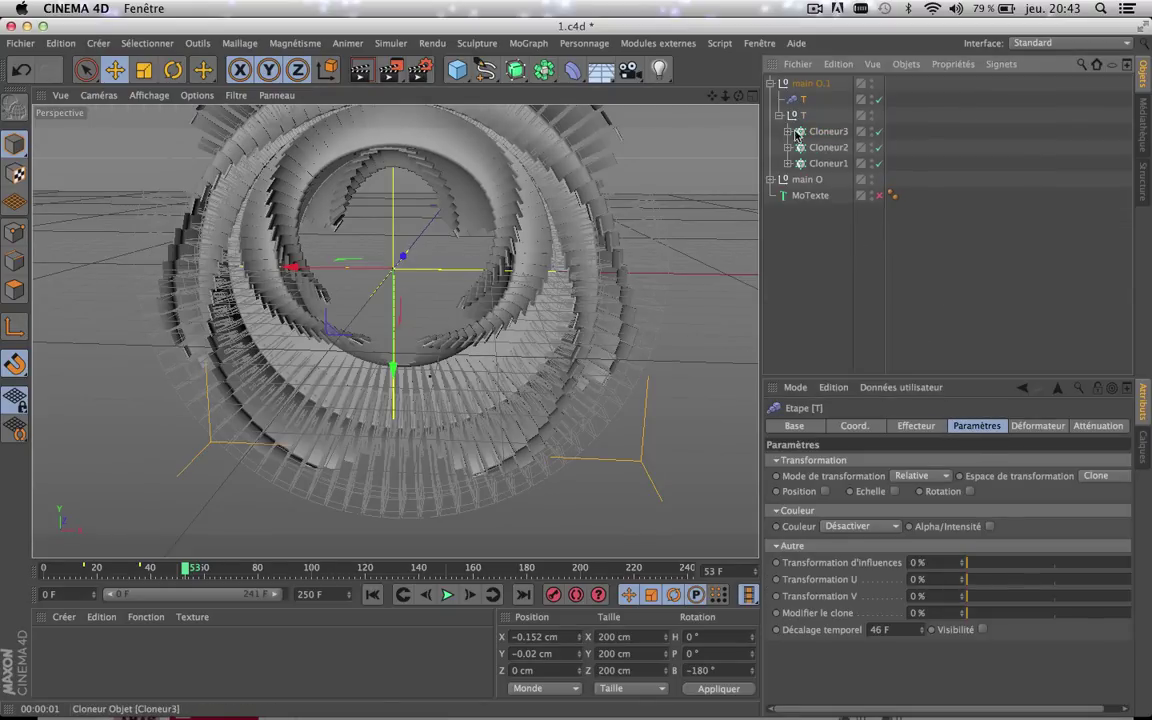
click(826, 131)
shift+click(827, 163)
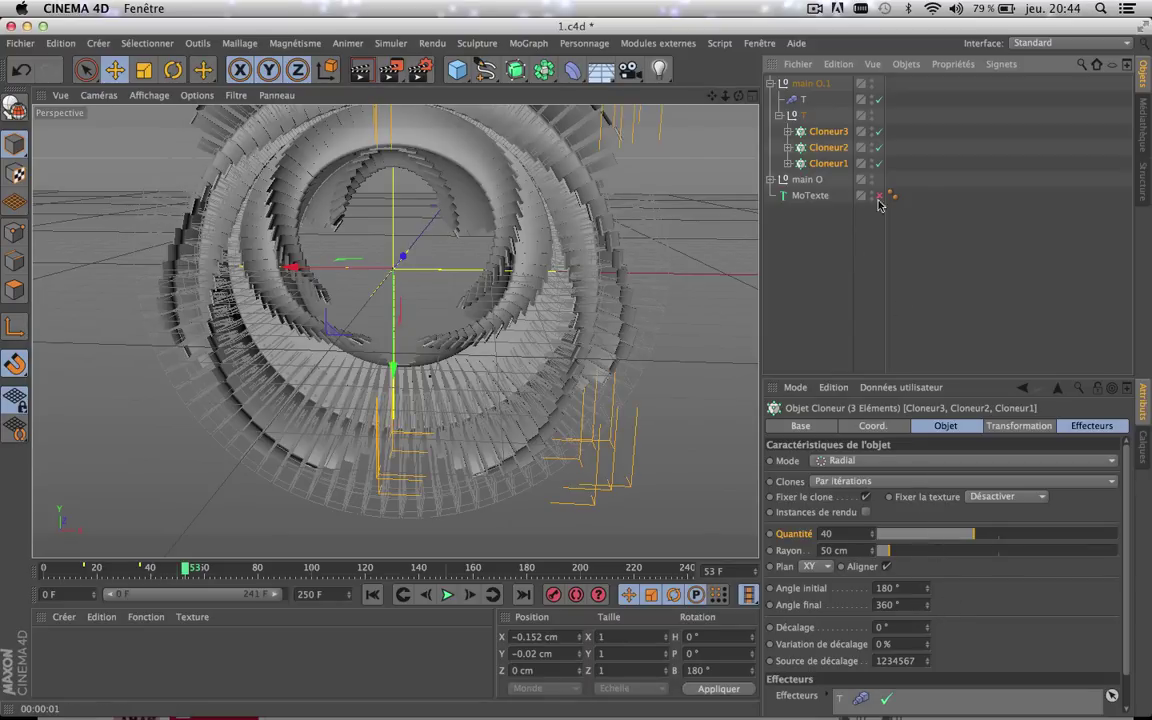
click(800, 100)
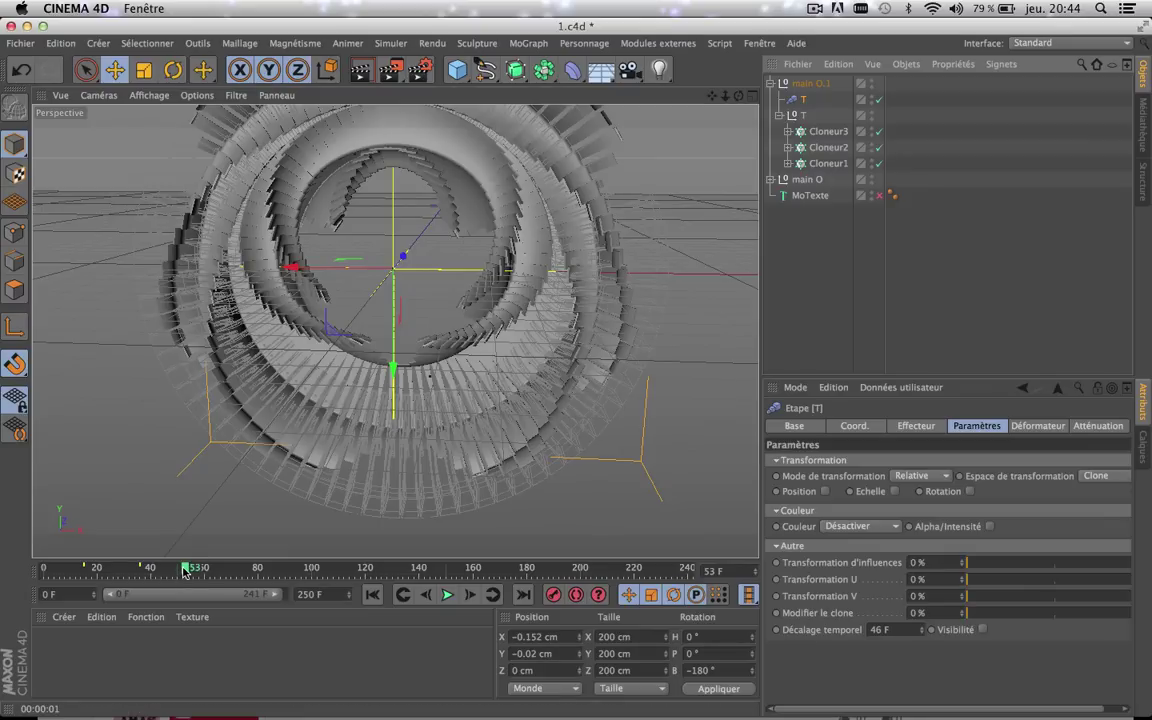
- Go to frame 13, keyframe the Etape effector's Décalage temporel and try a value of 20 F
drag(184, 570, 155, 570)
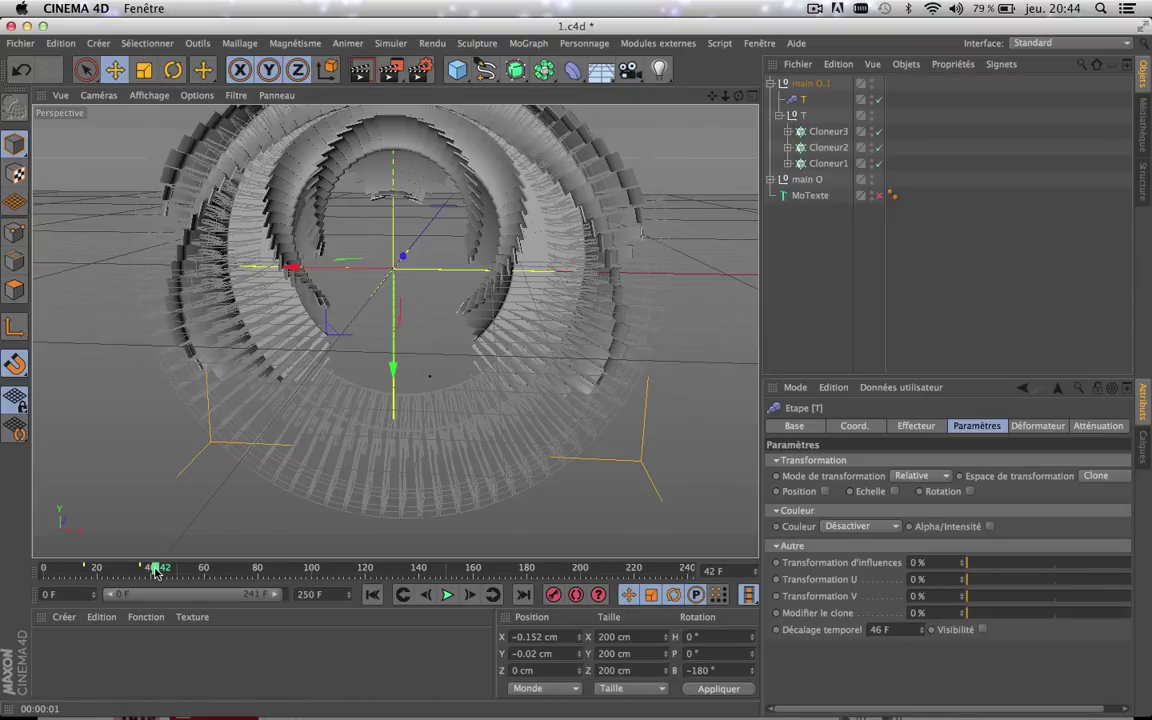
drag(150, 570, 52, 579)
drag(65, 576, 97, 577)
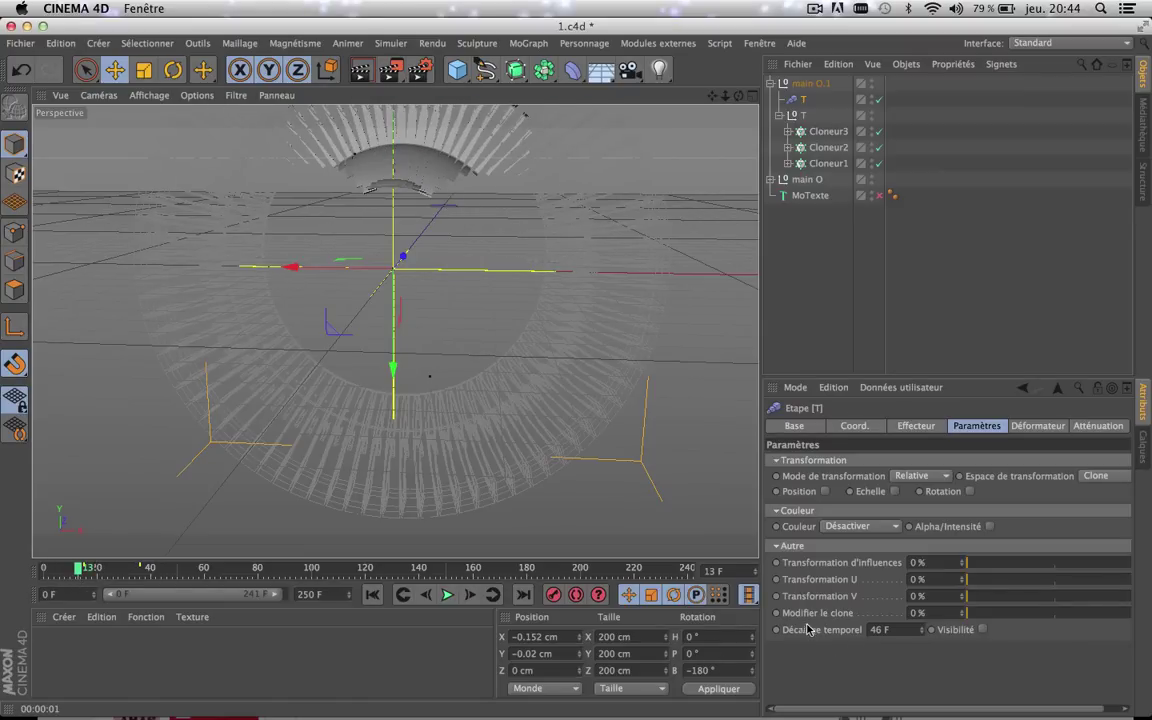
ctrl+click(776, 630)
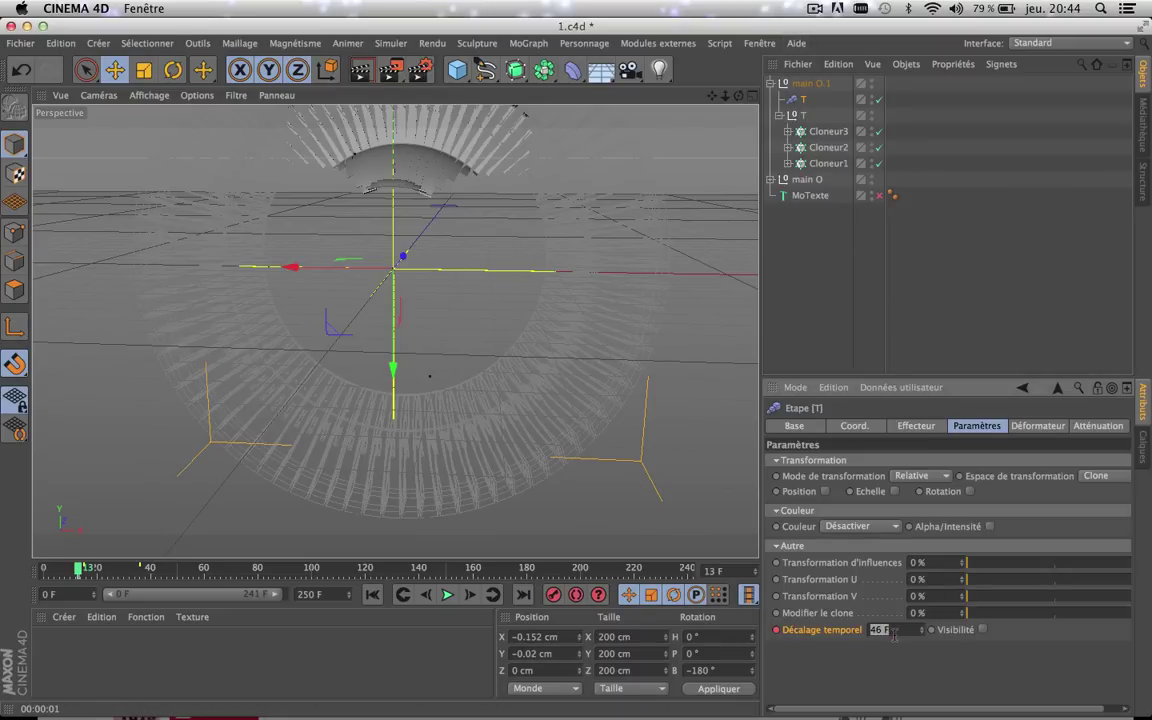
text(20)
key(Return)
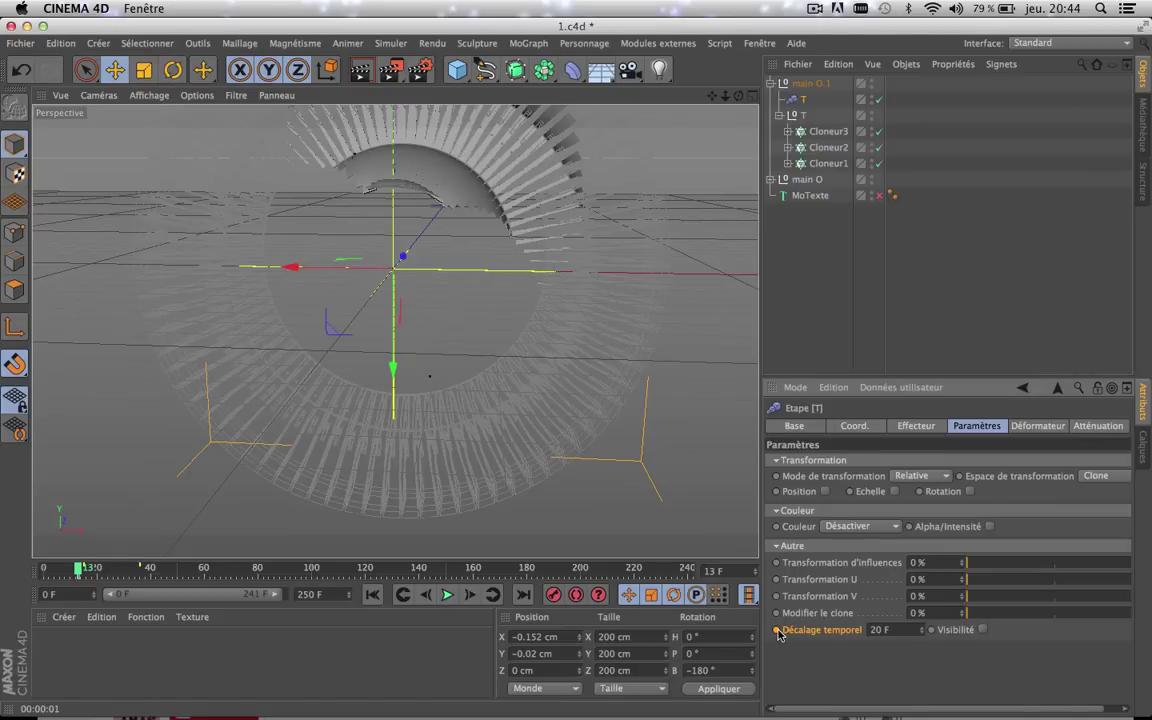
- At frame 26, set the Etape effector's Décalage temporel to 20 F and keyframe it
click(96, 573)
drag(96, 573, 113, 575)
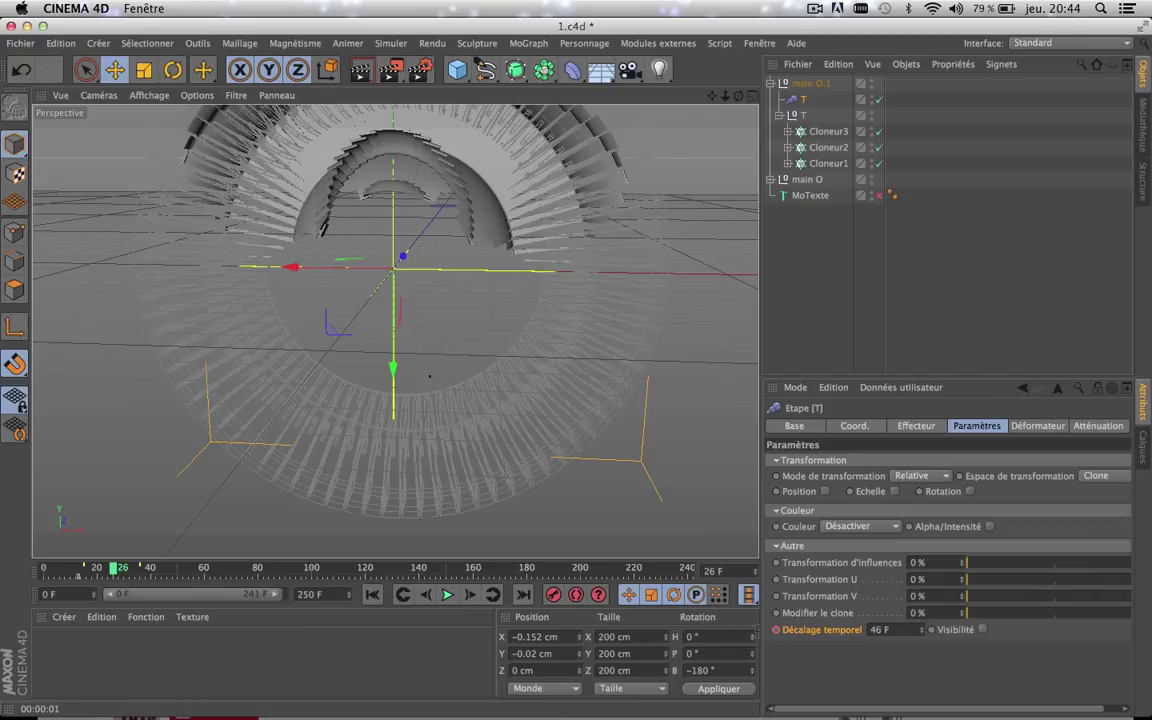
click(882, 631)
text(20)
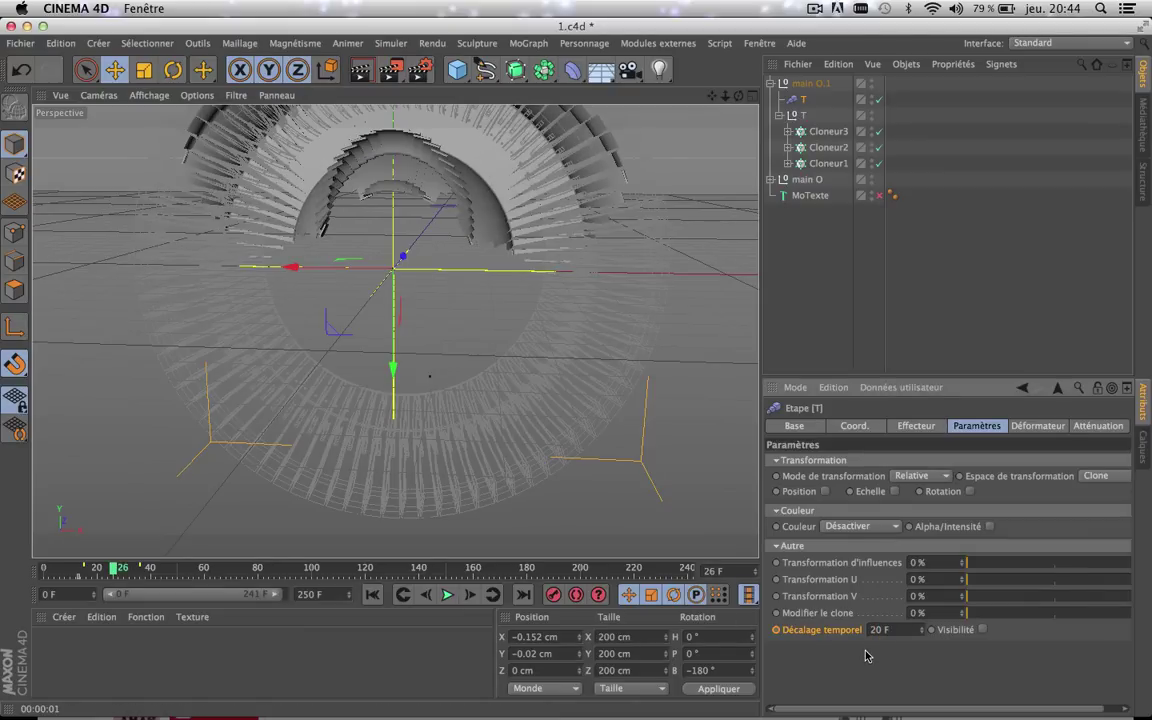
key(Return)
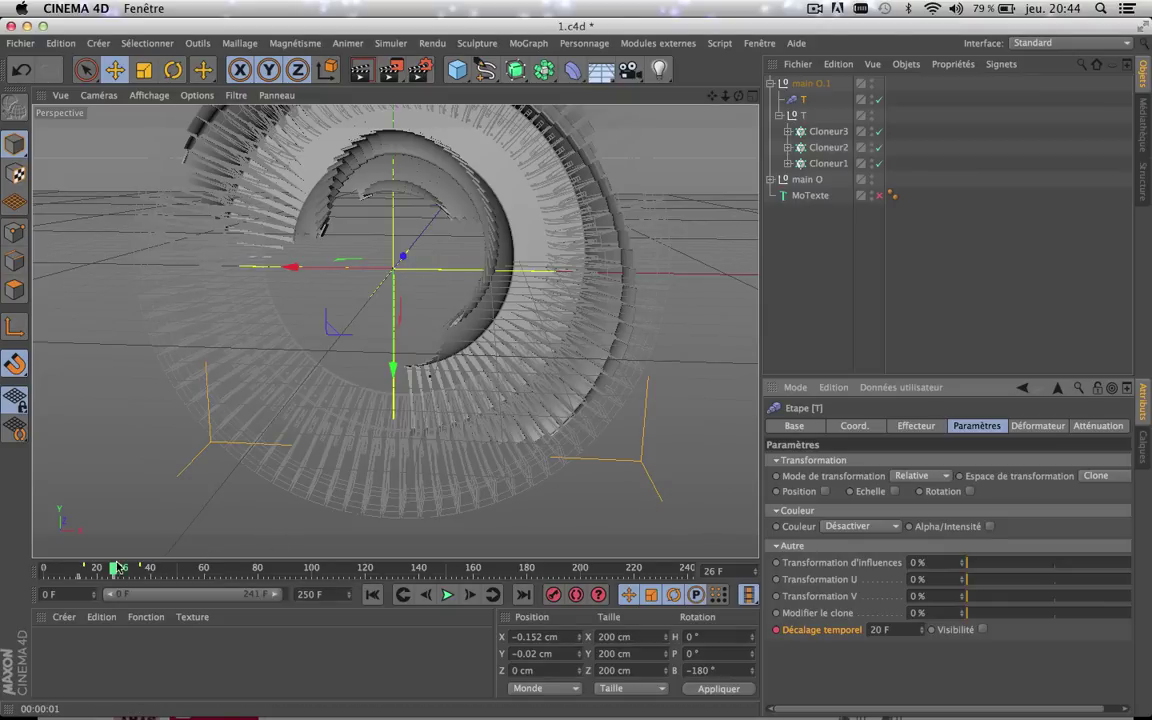
- Check the keyframed offset at frames 35, 60 and 43, and undo the Décalage temporel keyframes
drag(116, 568, 222, 580)
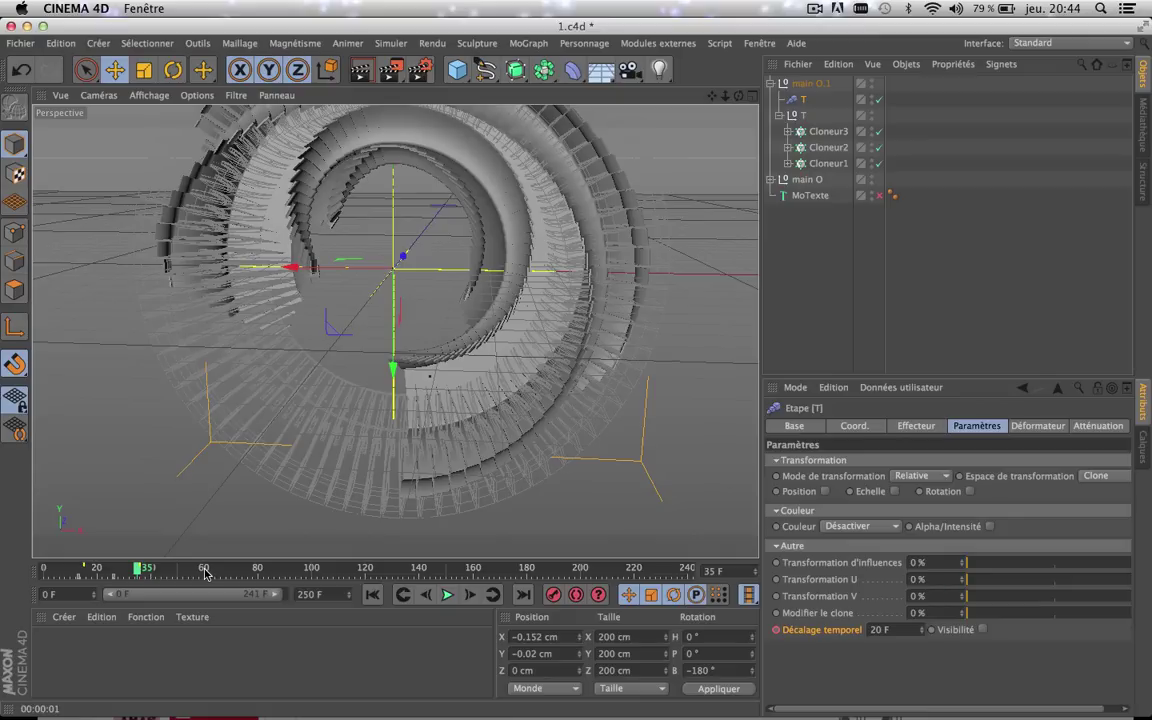
click(205, 573)
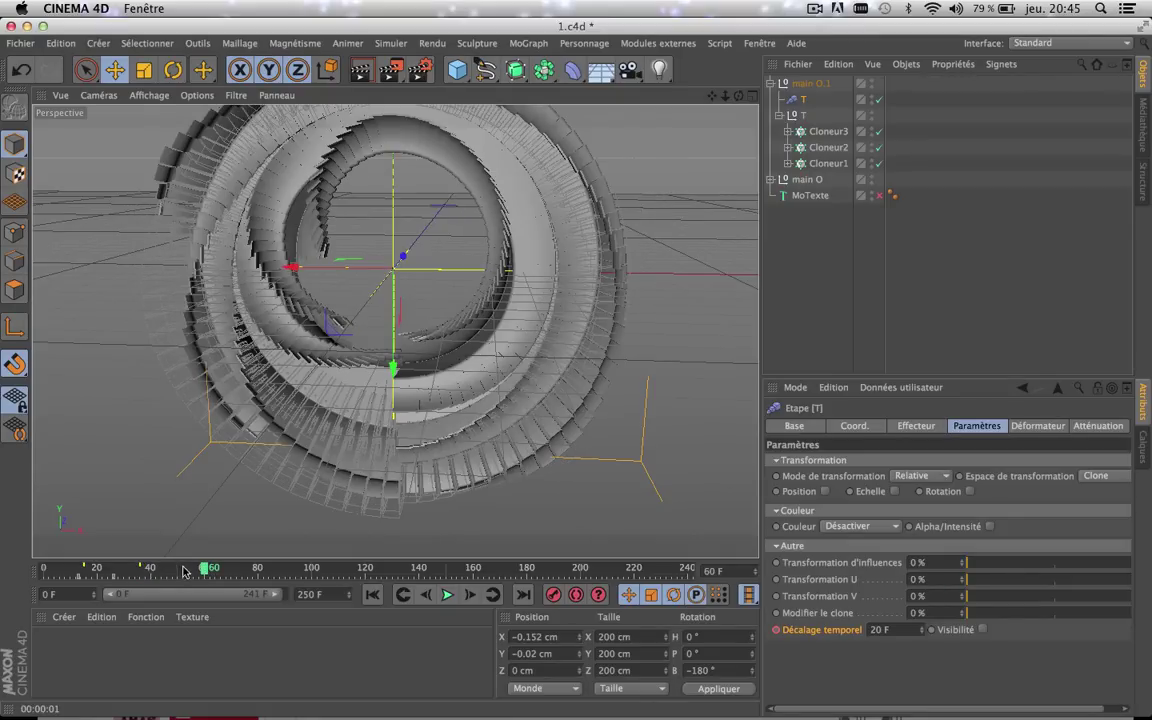
click(158, 570)
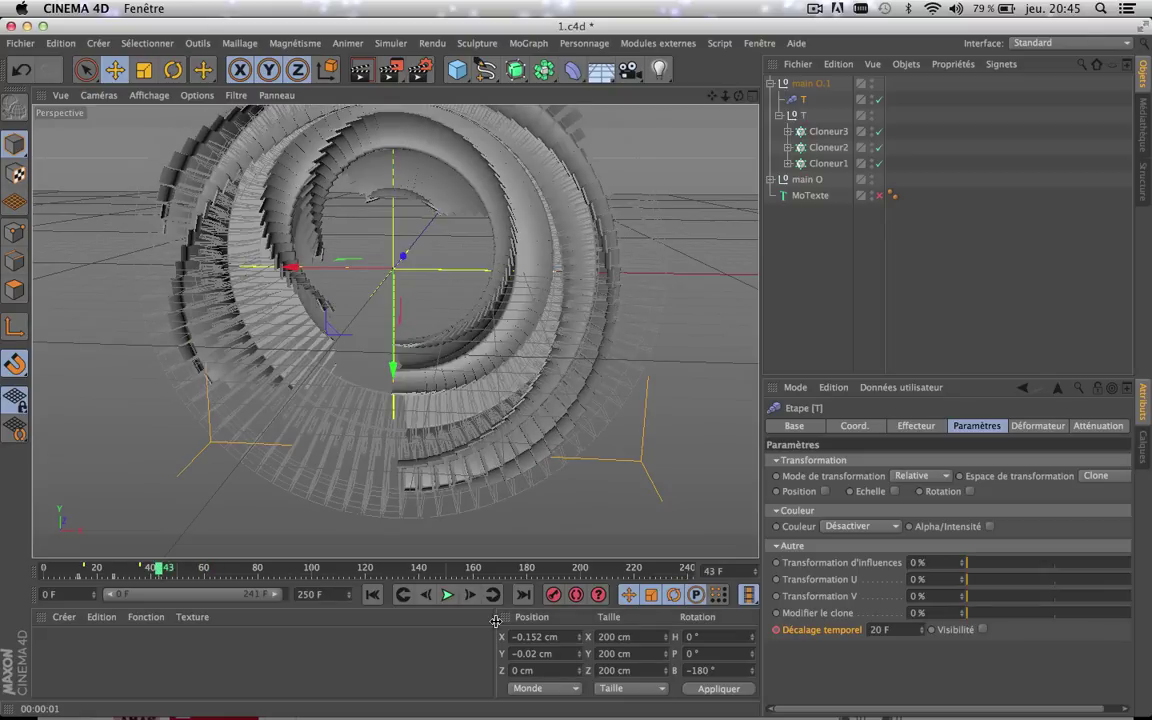
drag(852, 620, 886, 614)
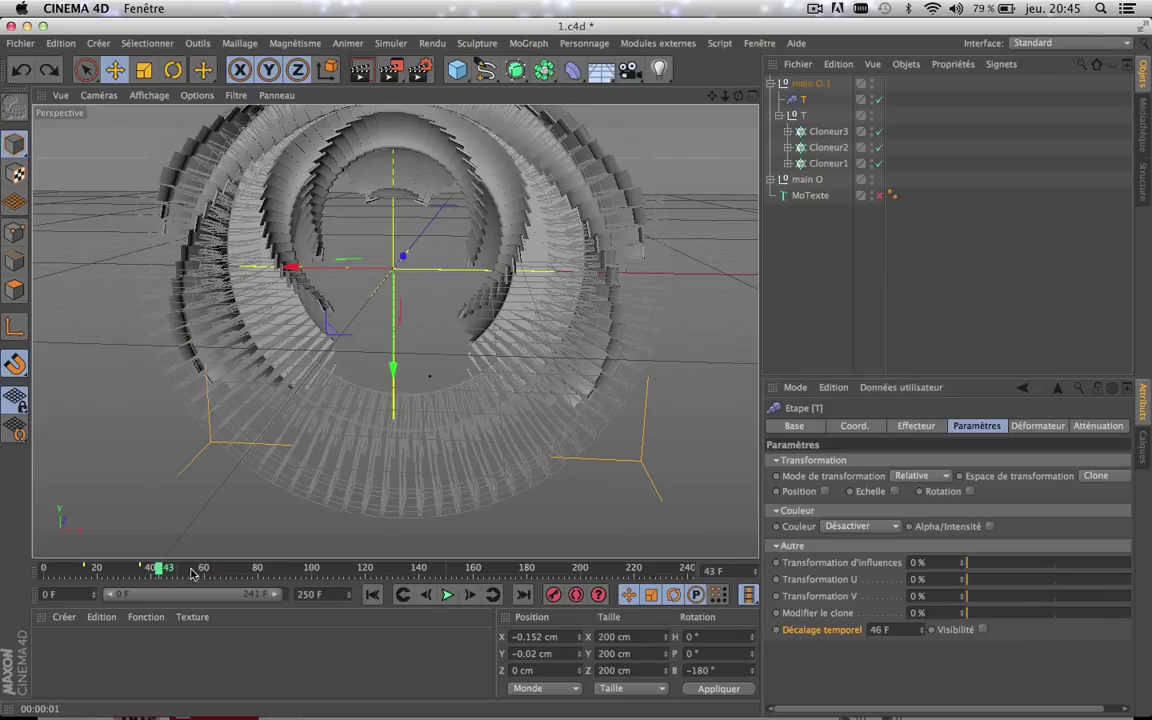
- Play the animation to frame 49 and render the Perspective view
click(449, 595)
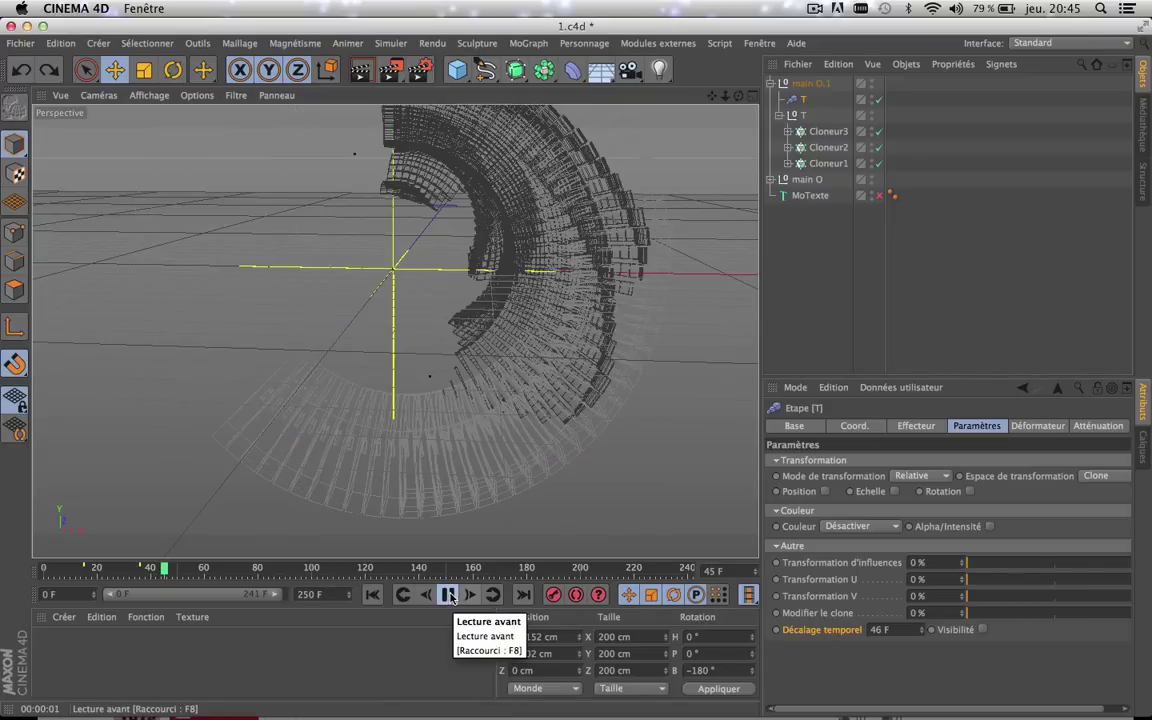
click(449, 595)
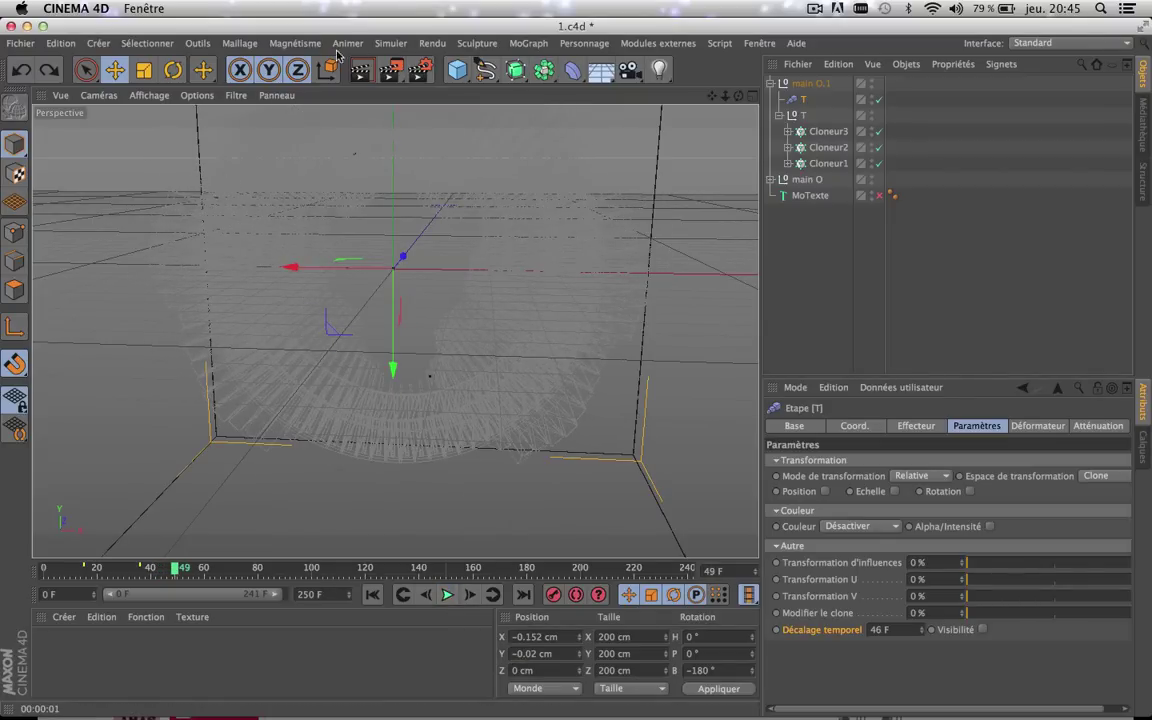
click(359, 70)
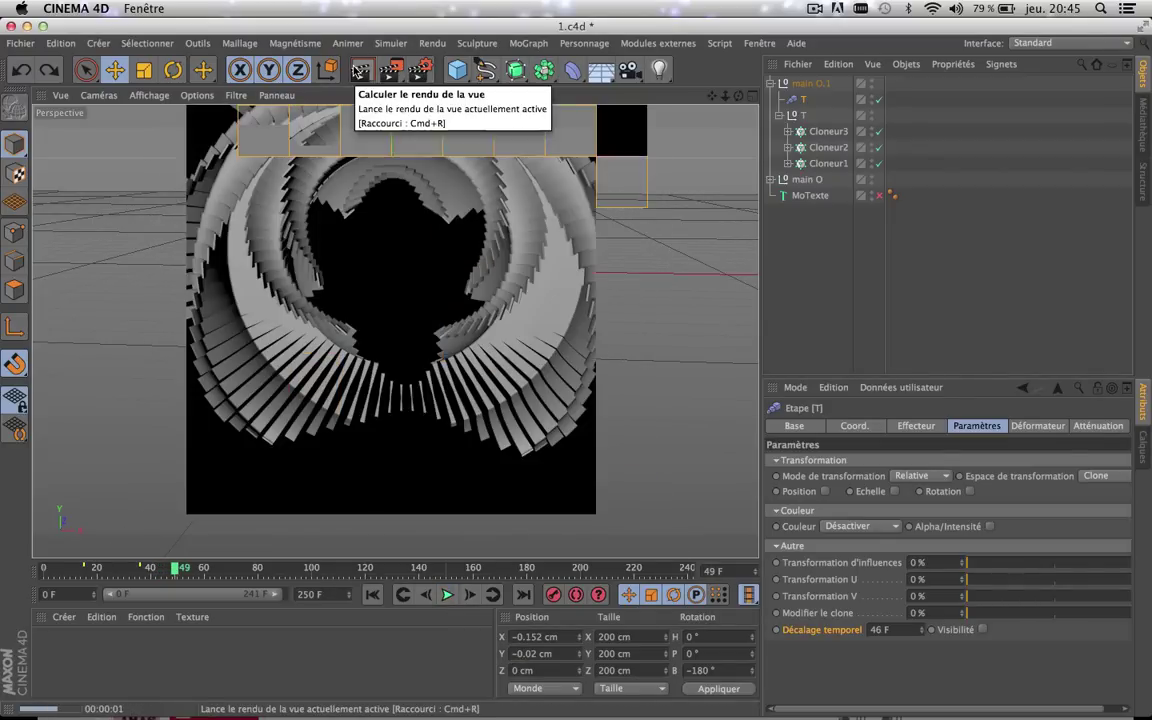
- Create three new materials
double_click(72, 661)
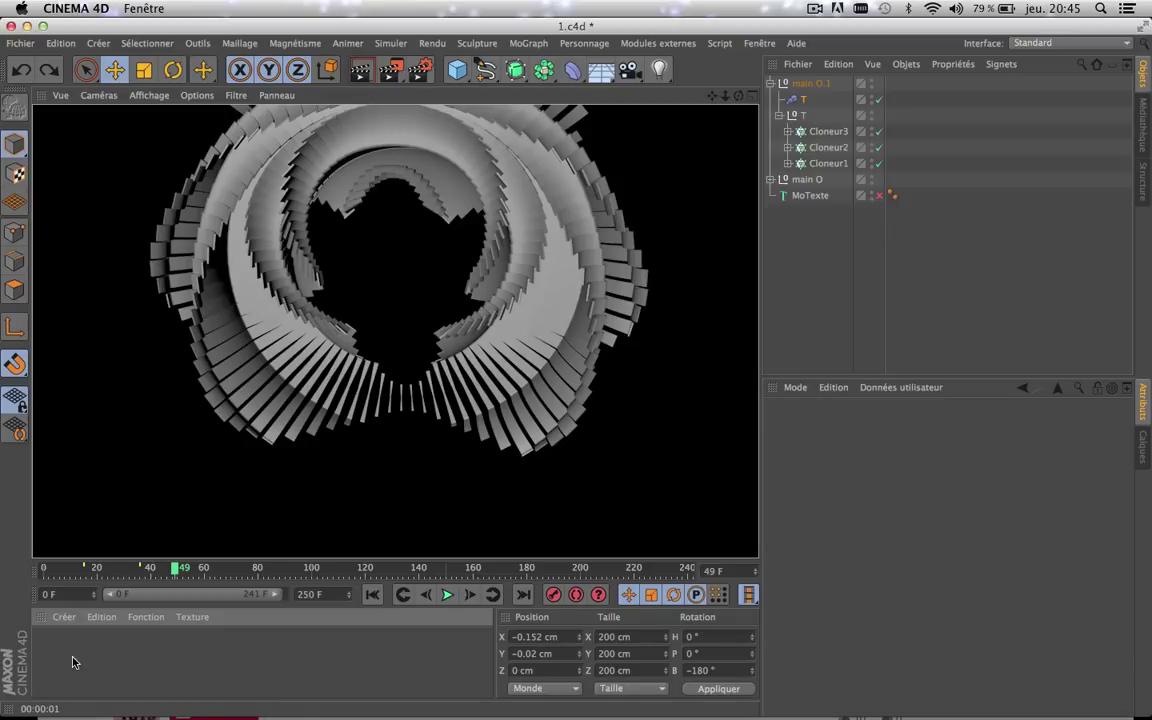
double_click(113, 663)
double_click(151, 662)
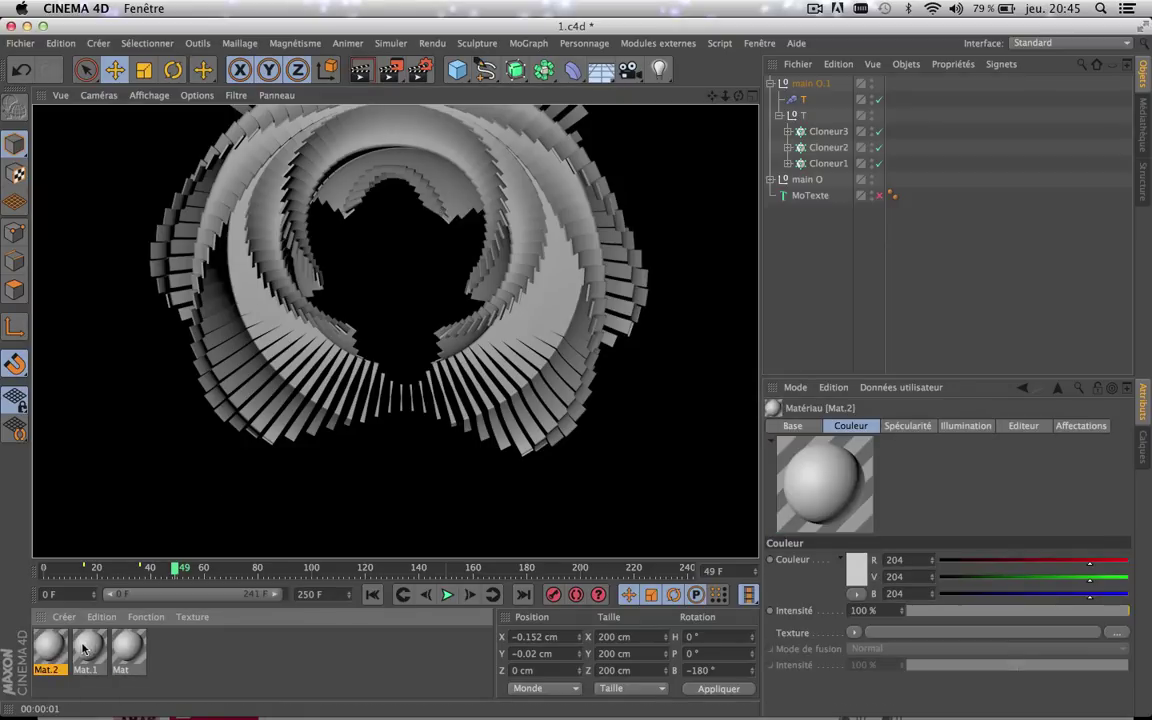
- Set the colour of material Mat.2 to red, RGB 252, 0, 0
double_click(50, 648)
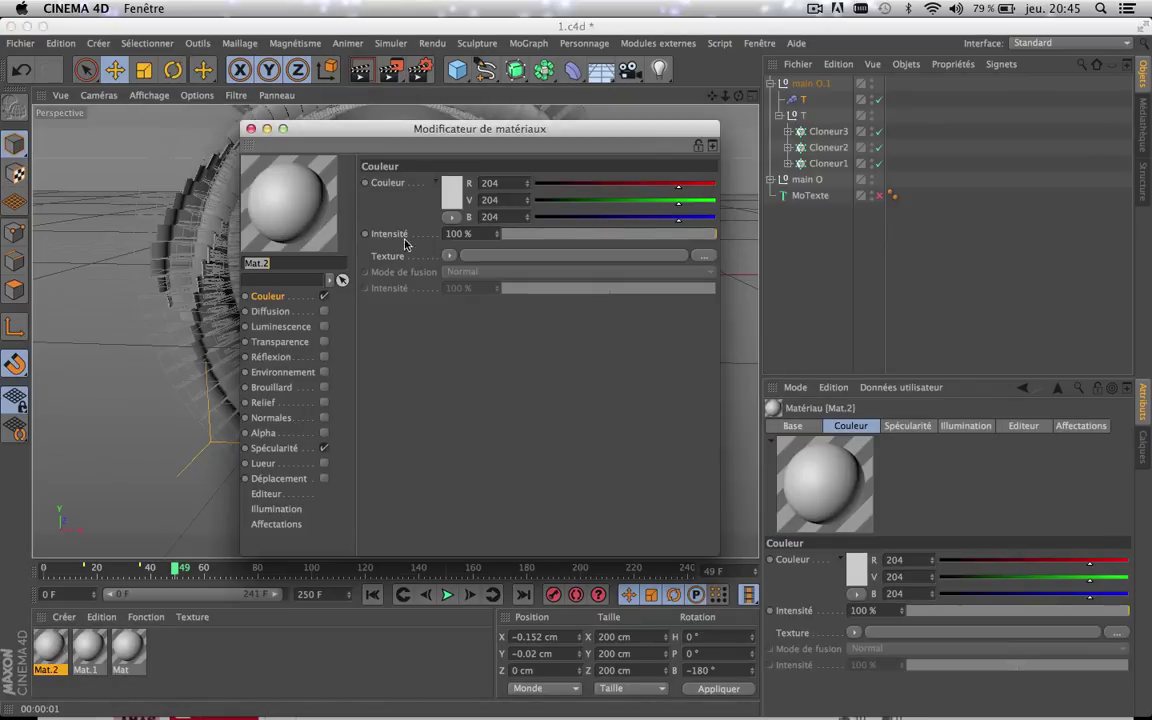
click(455, 192)
drag(443, 184, 466, 149)
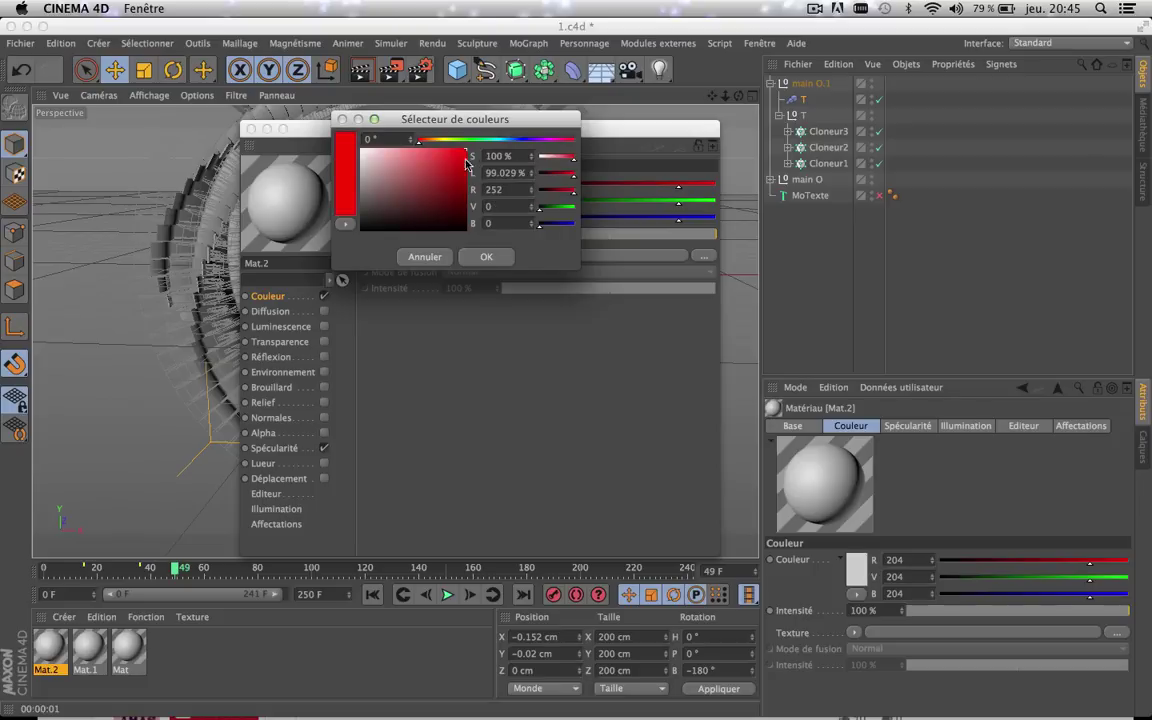
click(476, 250)
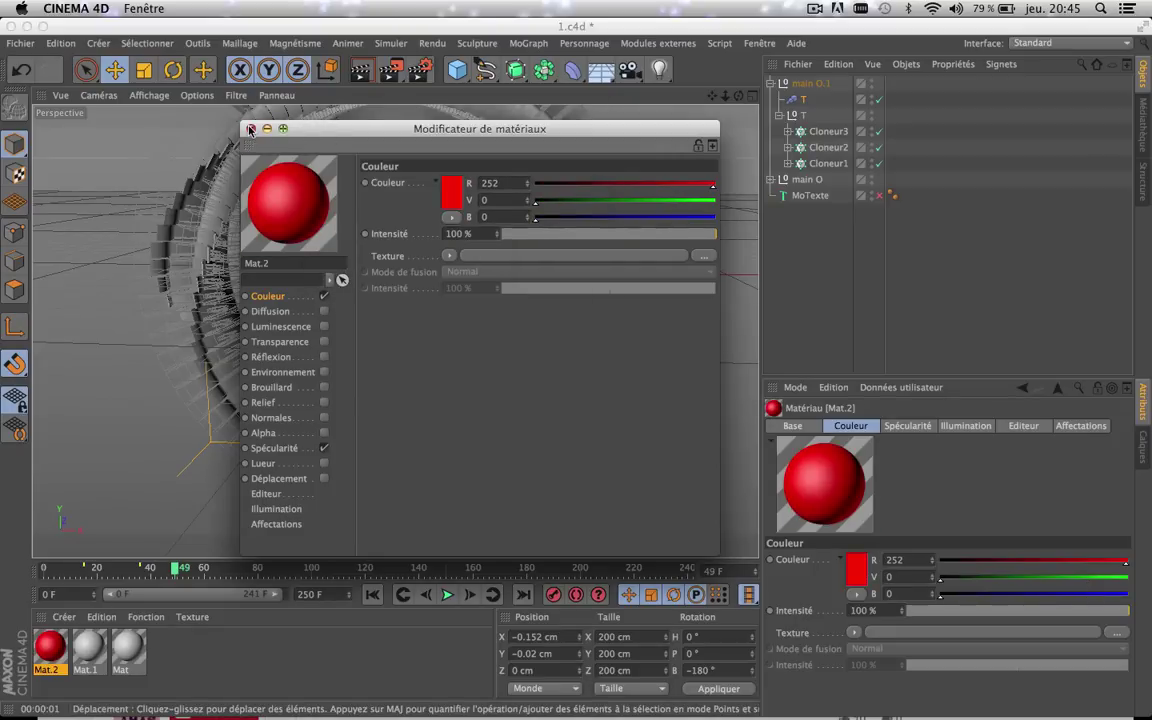
click(250, 128)
- Set the colour of material Mat.1 to magenta, RGB 255, 0, 233
double_click(87, 648)
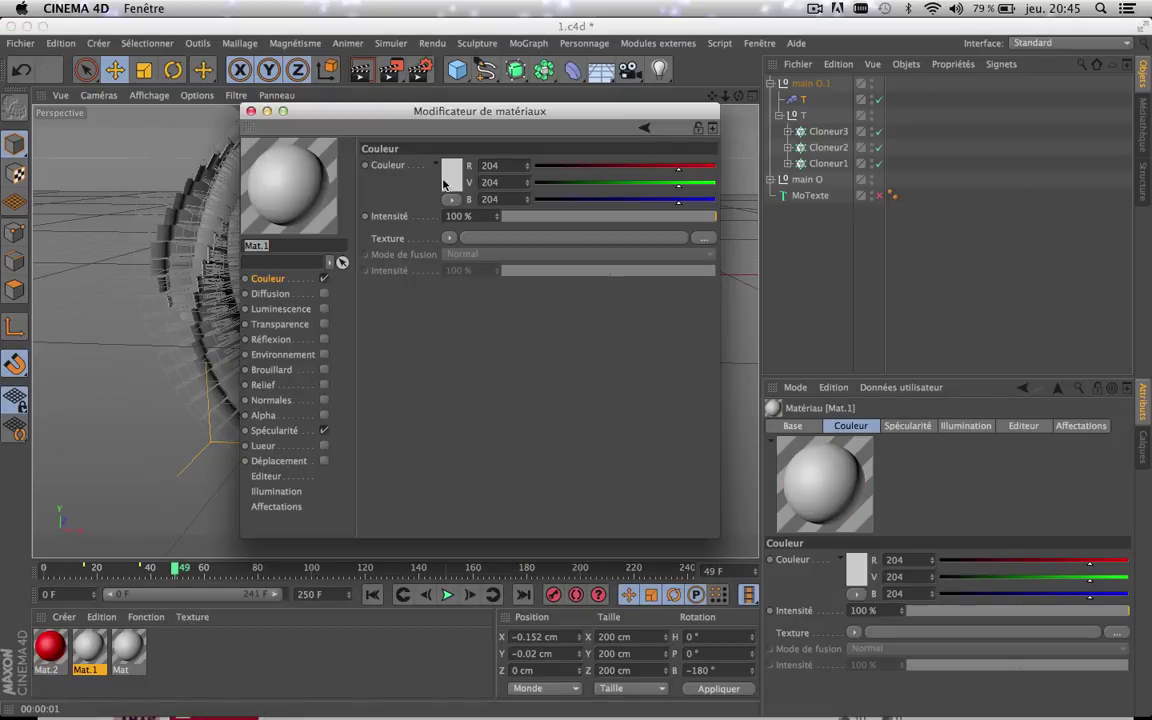
click(447, 182)
click(541, 129)
drag(457, 147, 461, 128)
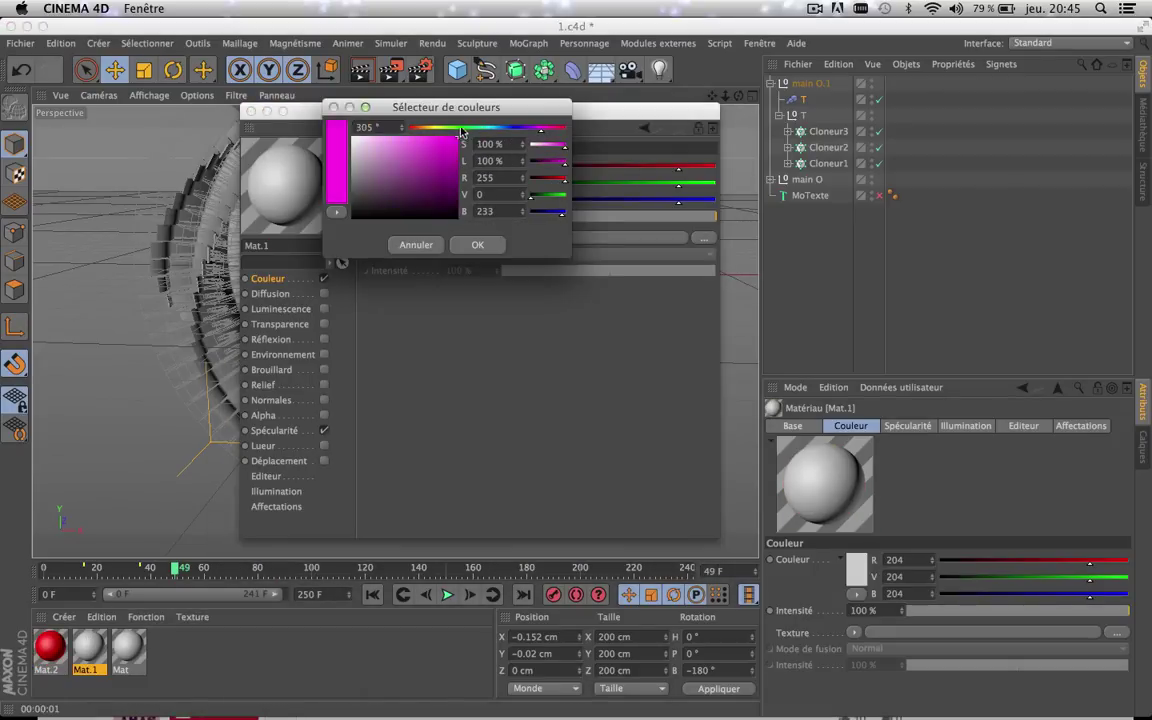
click(477, 244)
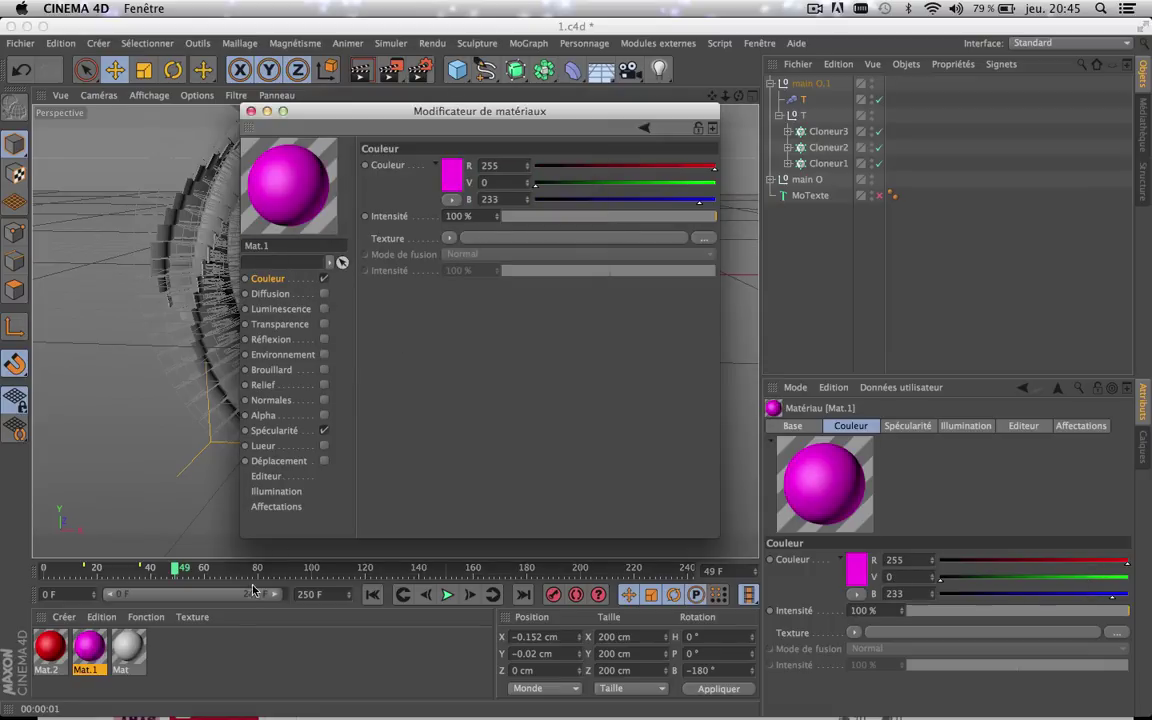
- Set the colour of material Mat to white, RGB 255, 255, 255
click(128, 646)
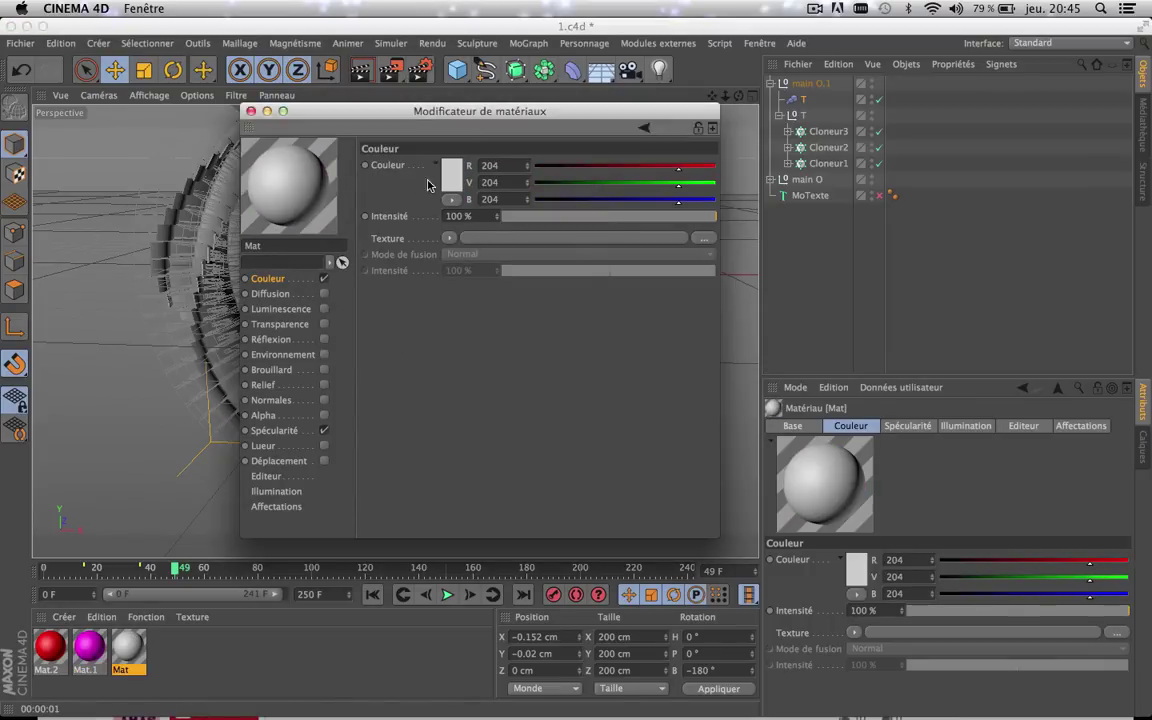
click(447, 183)
click(474, 246)
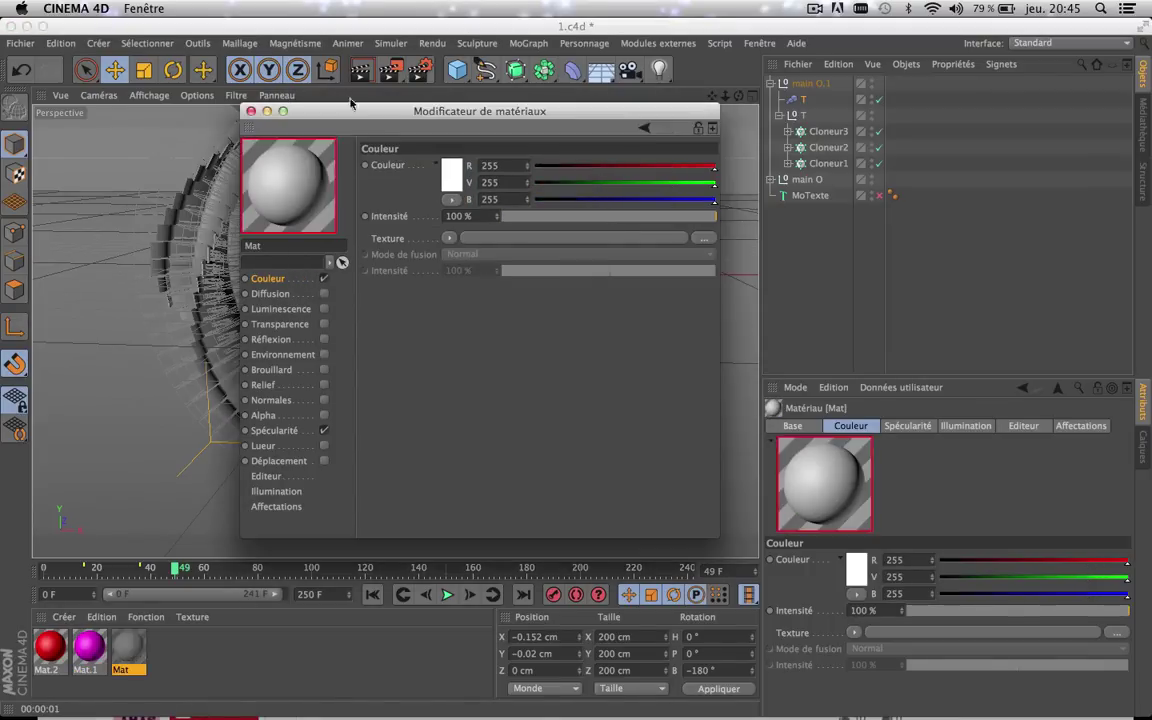
click(251, 110)
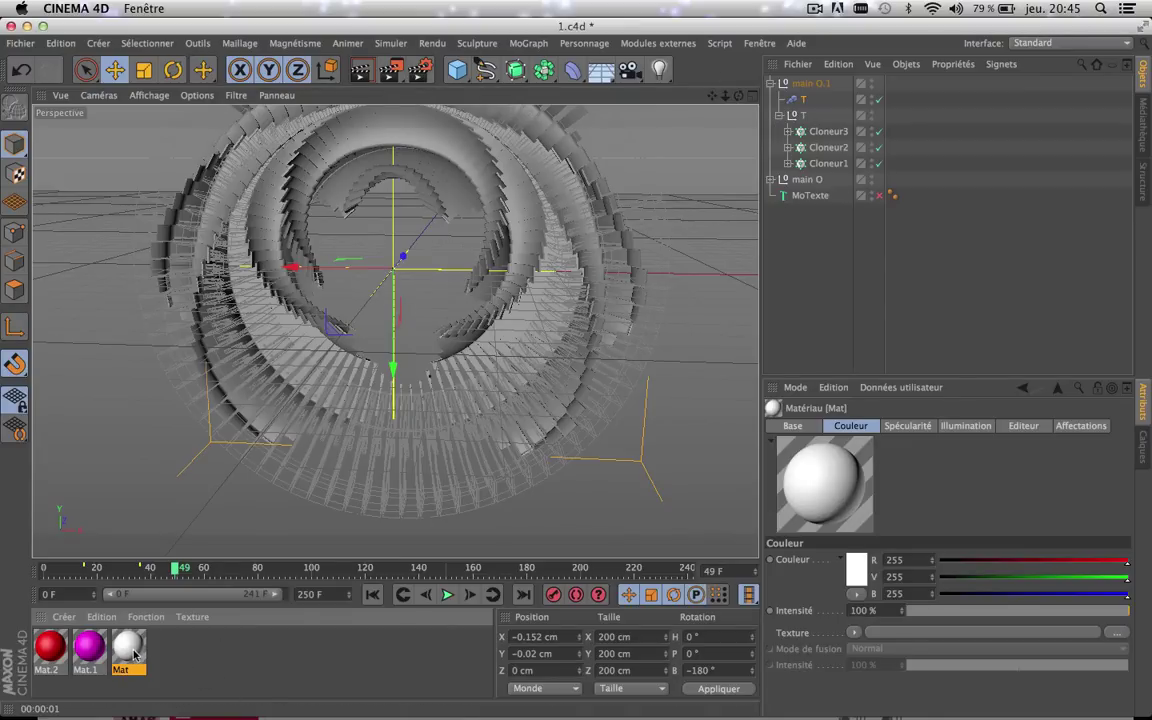
- In the main O.1 group, apply Mat to Cloneur3, Mat.1 to Cloneur2 and Mat.2 to Cloneur1
drag(133, 655, 840, 135)
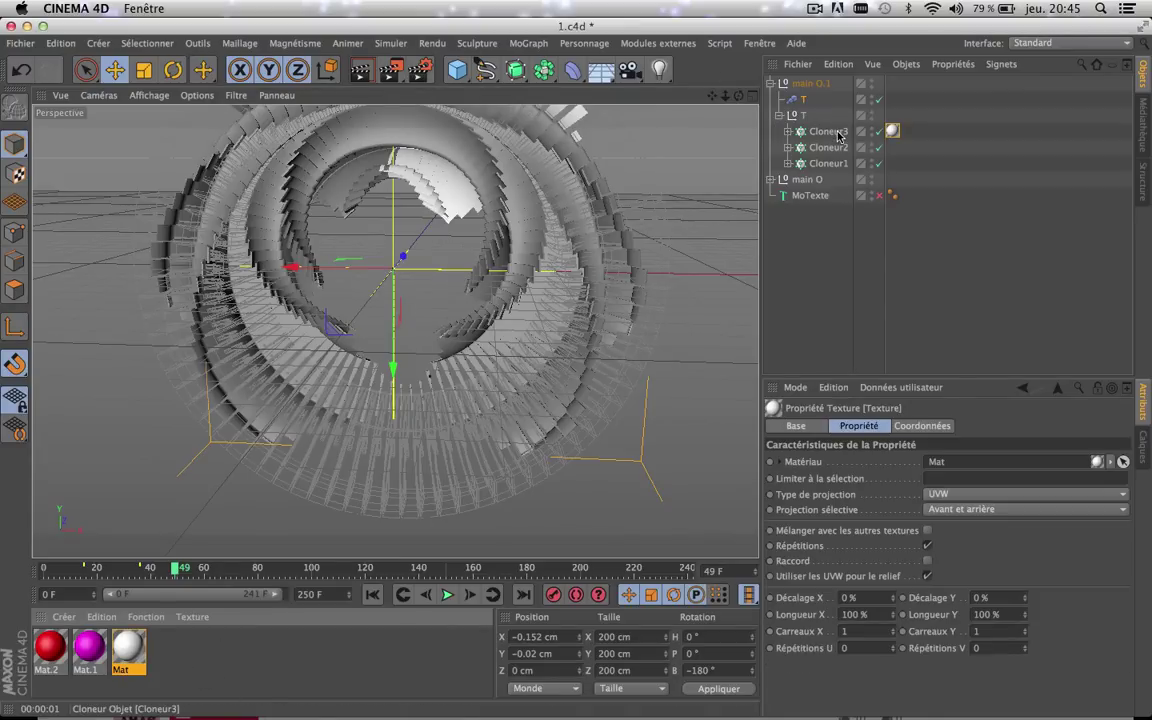
drag(84, 654, 852, 148)
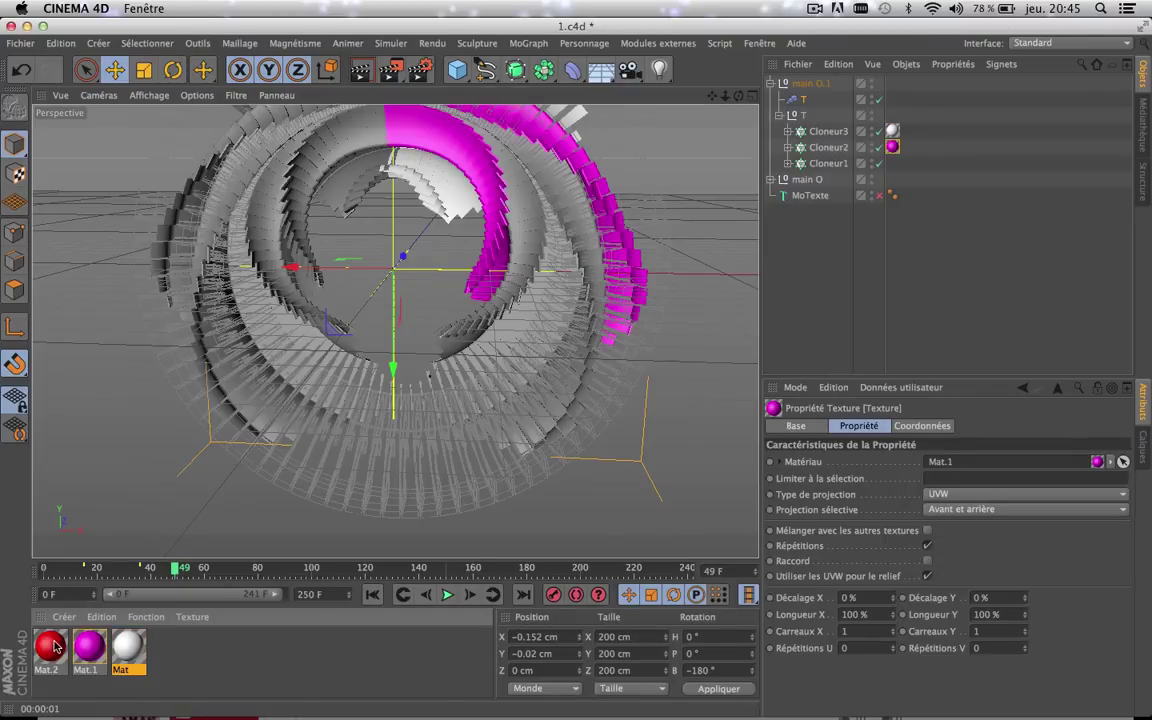
drag(50, 645, 845, 165)
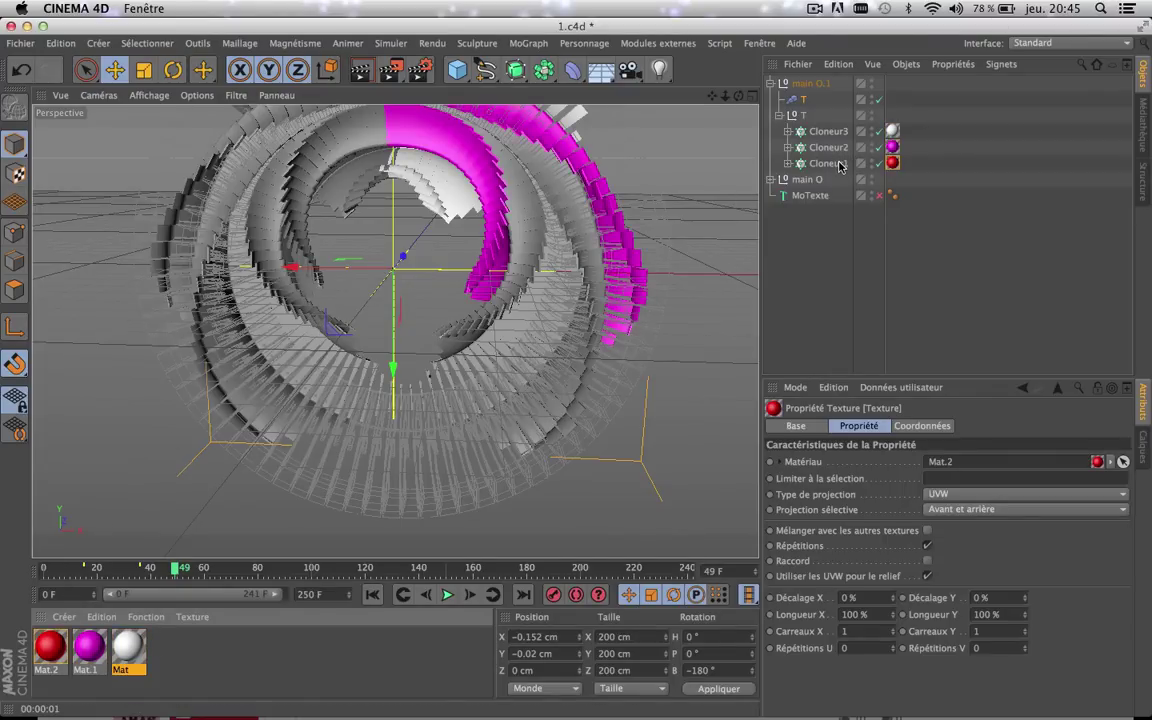
- Render the Perspective view at frame 49 and again at frame 80
click(358, 76)
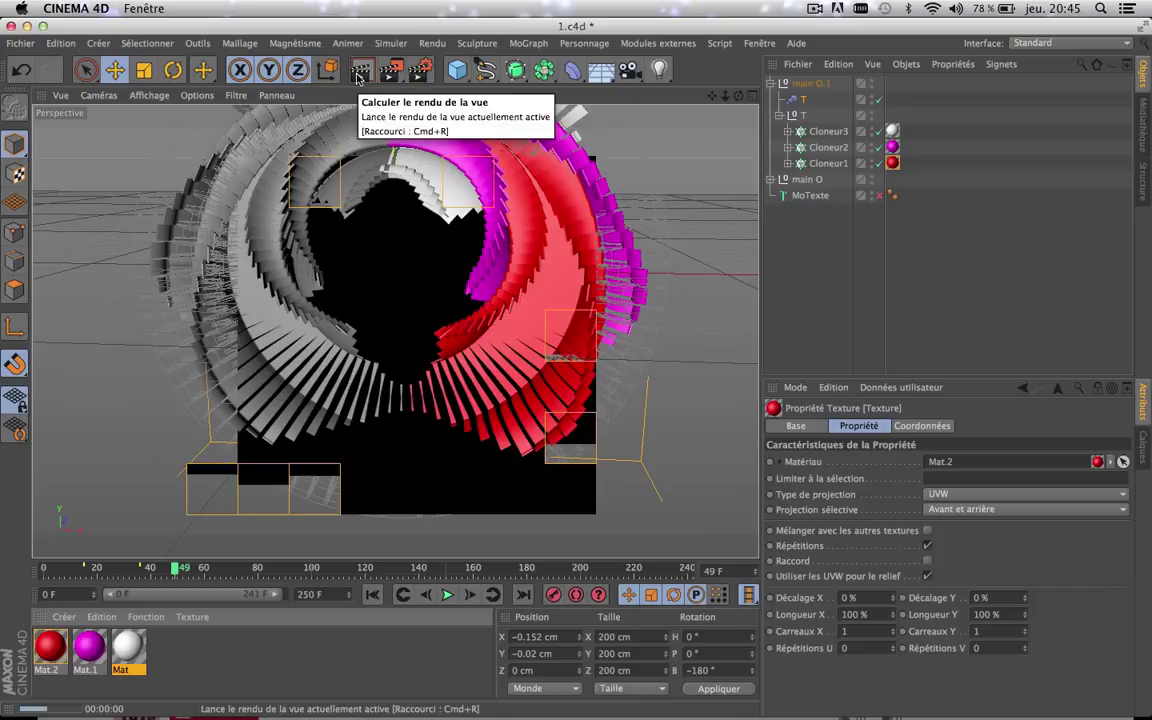
click(266, 569)
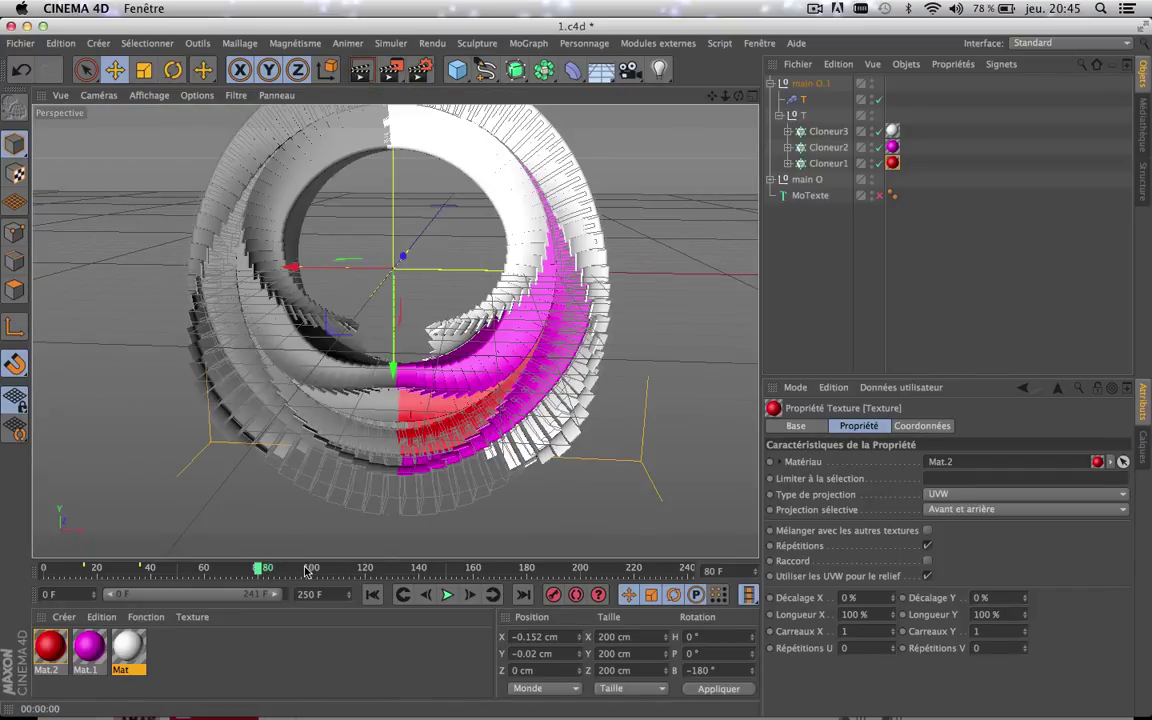
click(366, 77)
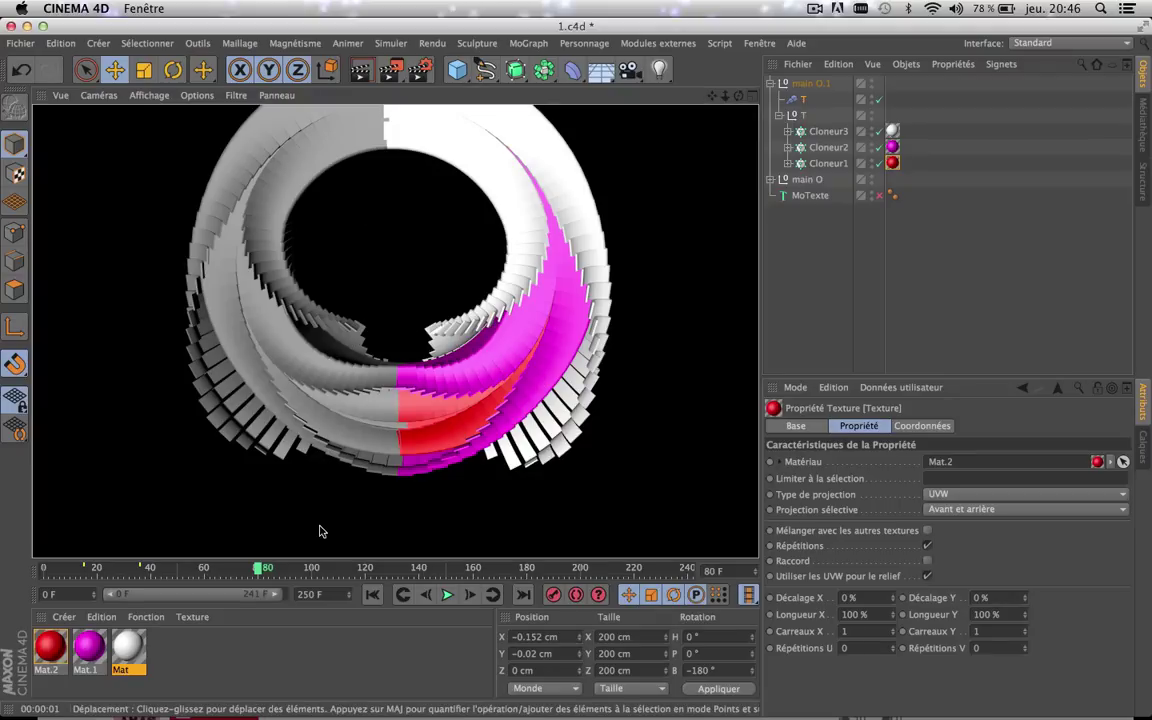
- In the main O group, apply Mat to Cloneur3, Mat.1 to Cloneur2 and Mat.2 to Cloneur1
click(771, 179)
drag(86, 652, 829, 247)
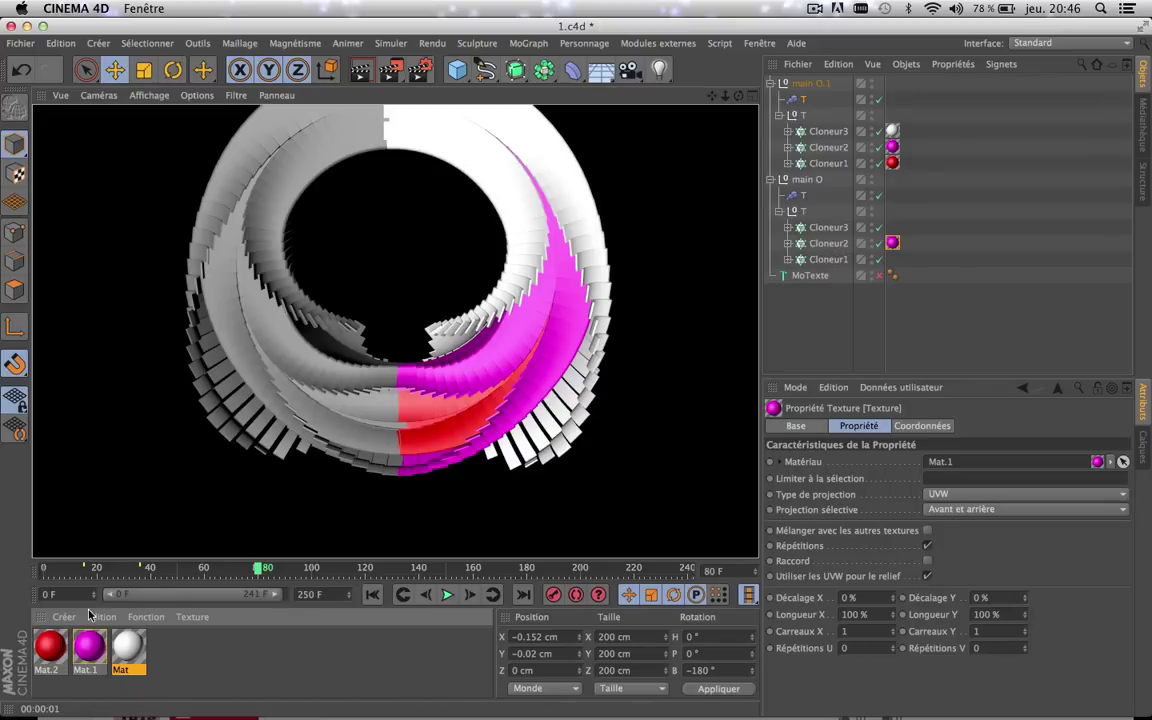
drag(59, 638, 828, 224)
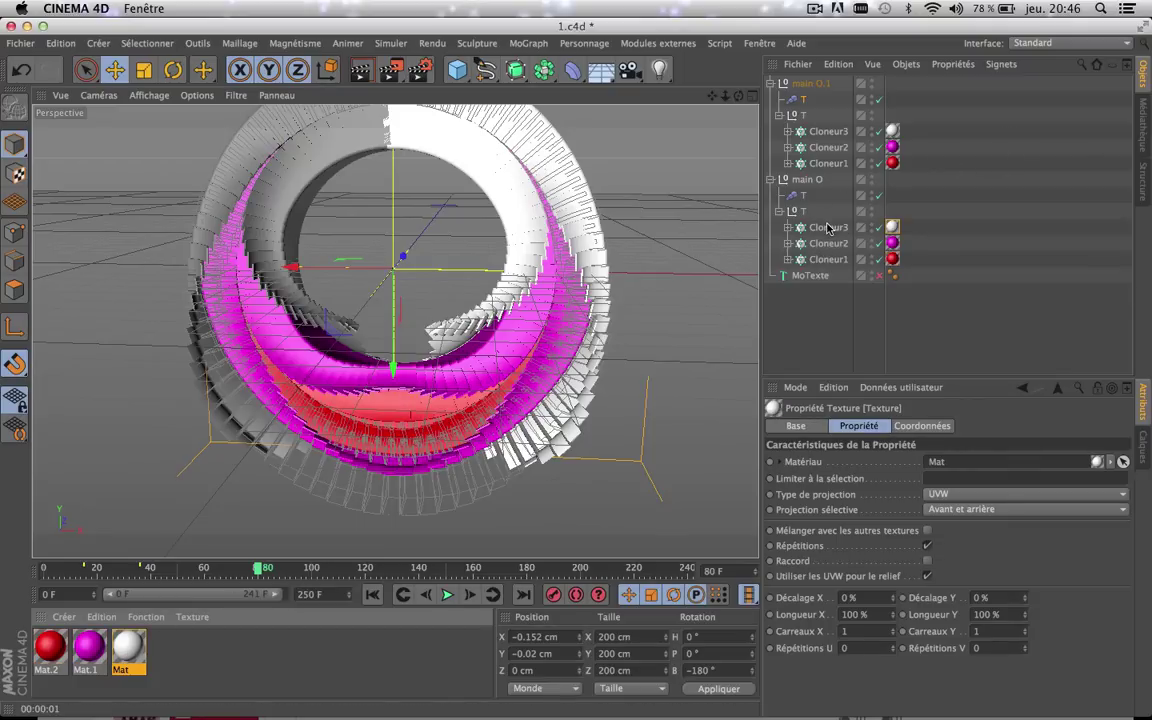
- Render the Perspective view at frame 80 and inspect the lower part of the coloured O up close
click(354, 75)
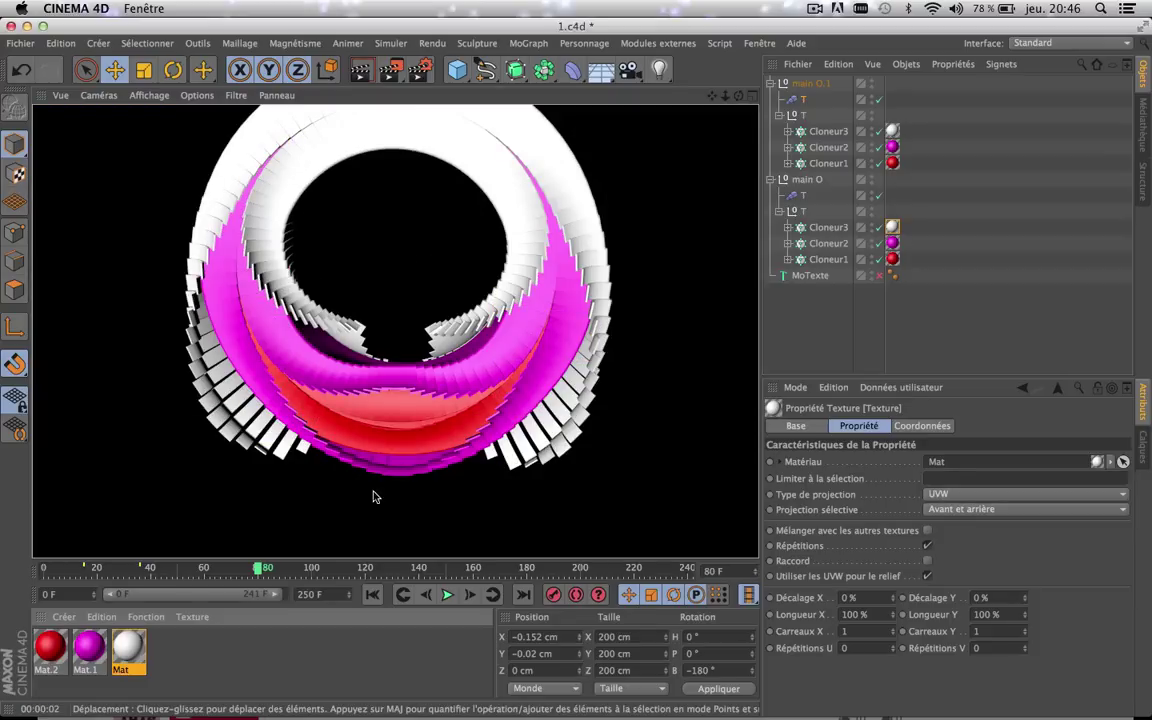
click(332, 418)
scroll(332, 418, up, 5)
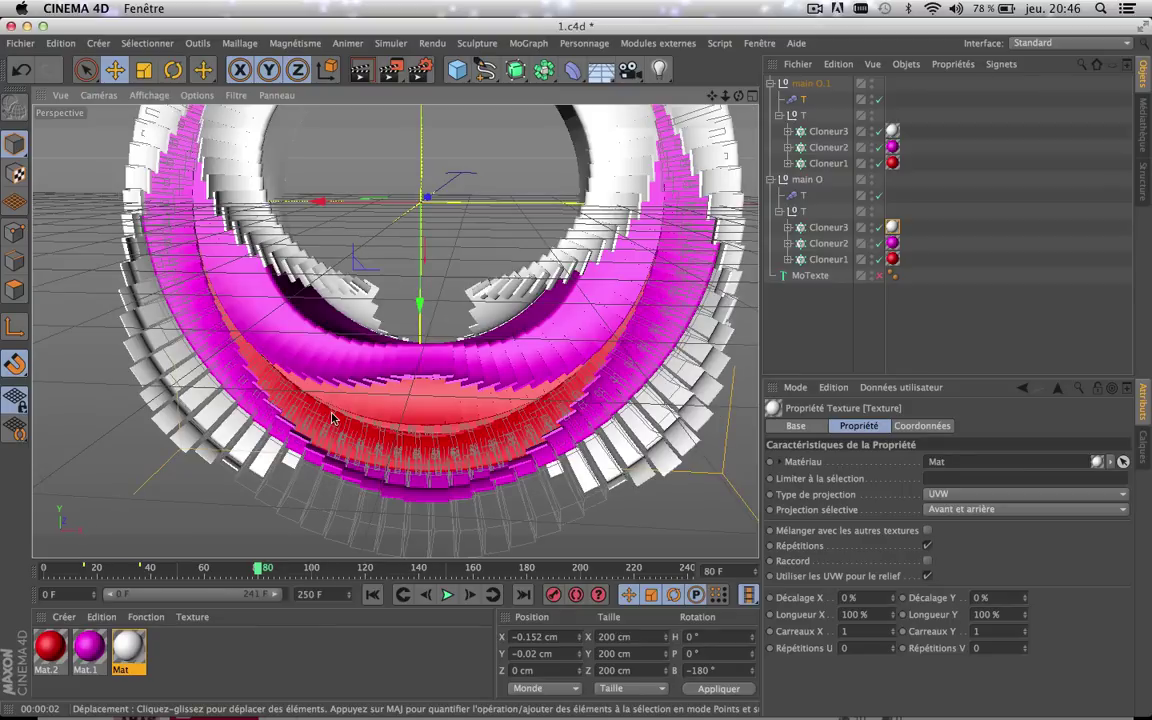
scroll(332, 418, up, 2)
scroll(332, 418, down, 3)
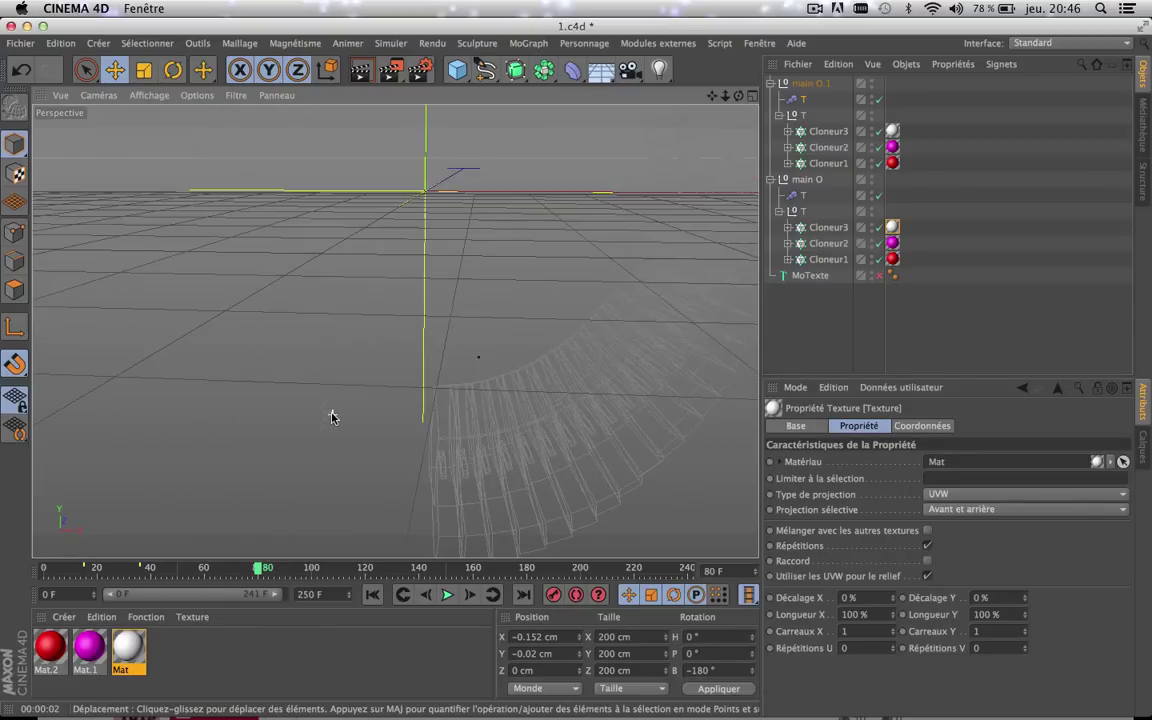
scroll(332, 418, down, 2)
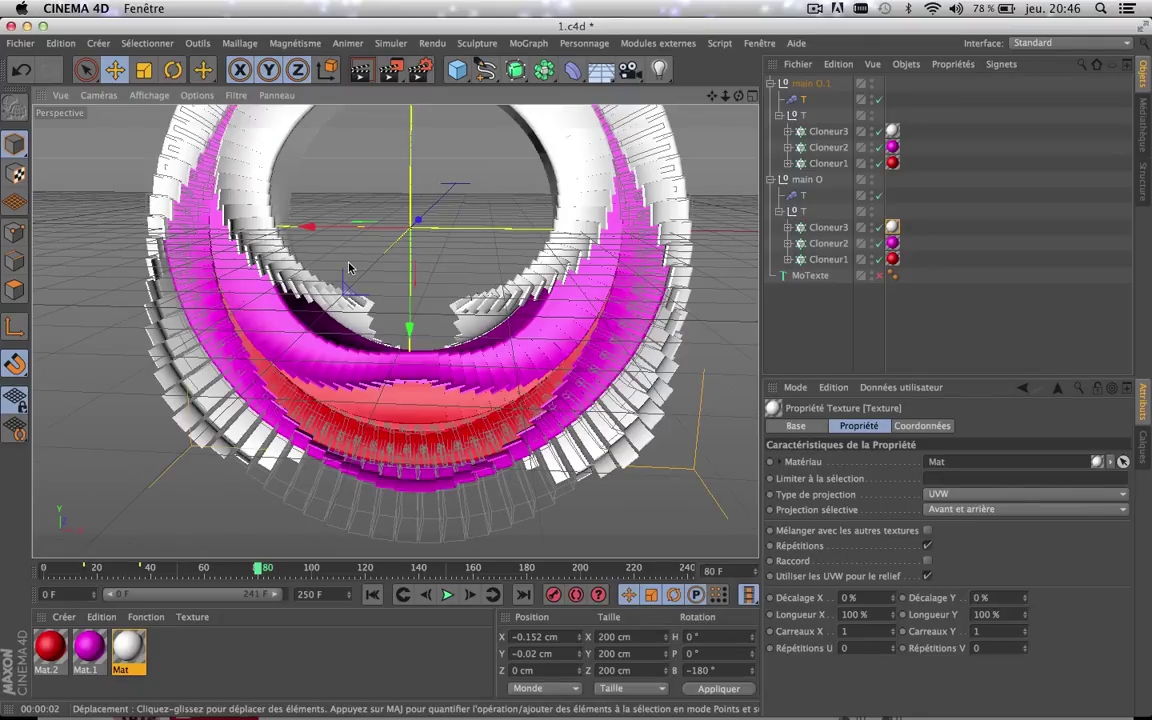
scroll(349, 267, down, 2)
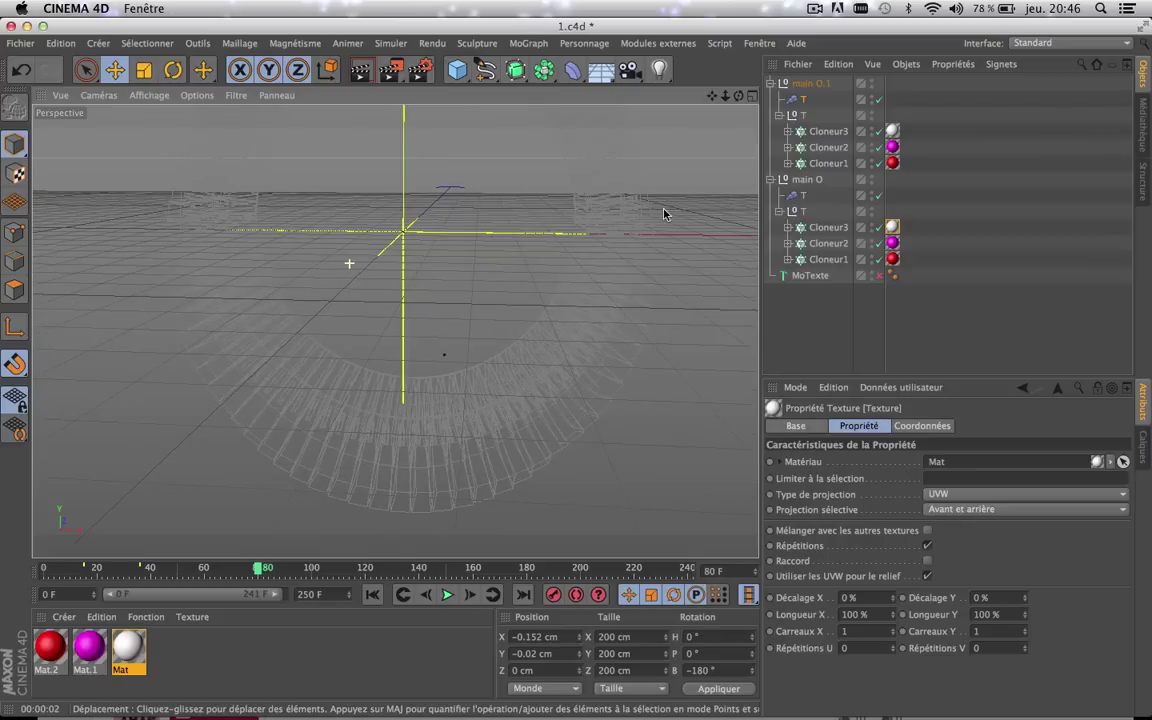
- Delete all objects from the scene, including both main O groups and MoTexte
drag(832, 285, 790, 70)
key(Delete)
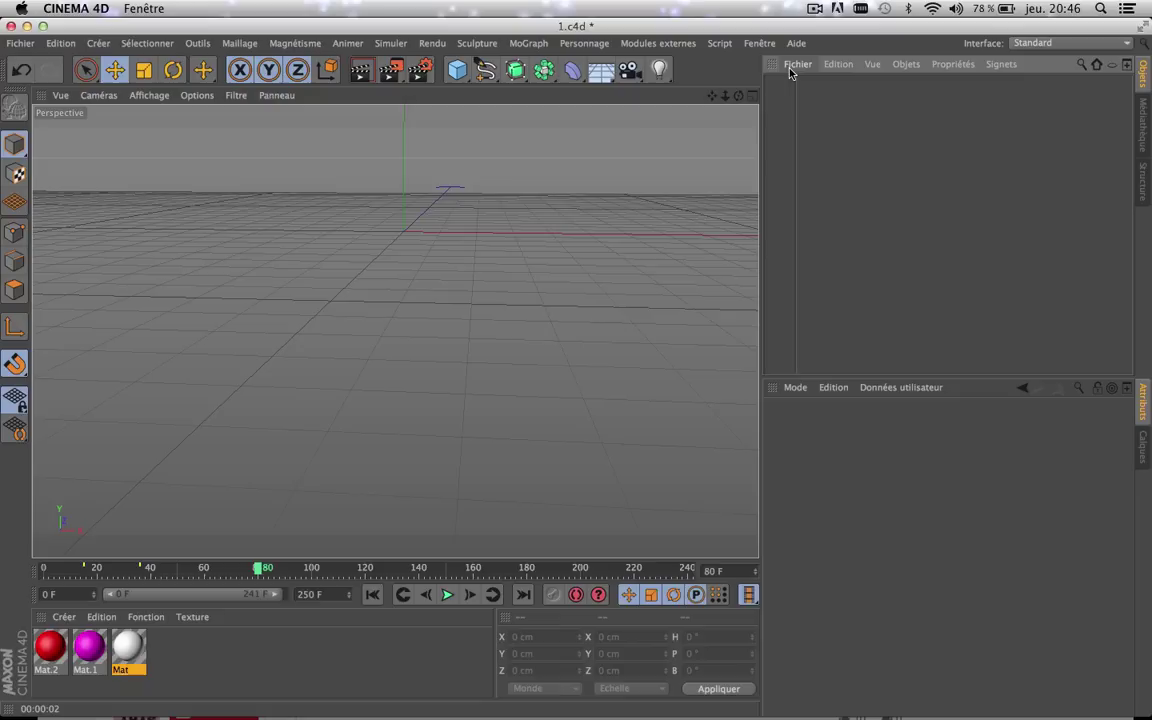
drag(712, 97, 719, 156)
scroll(502, 249, down, 4)
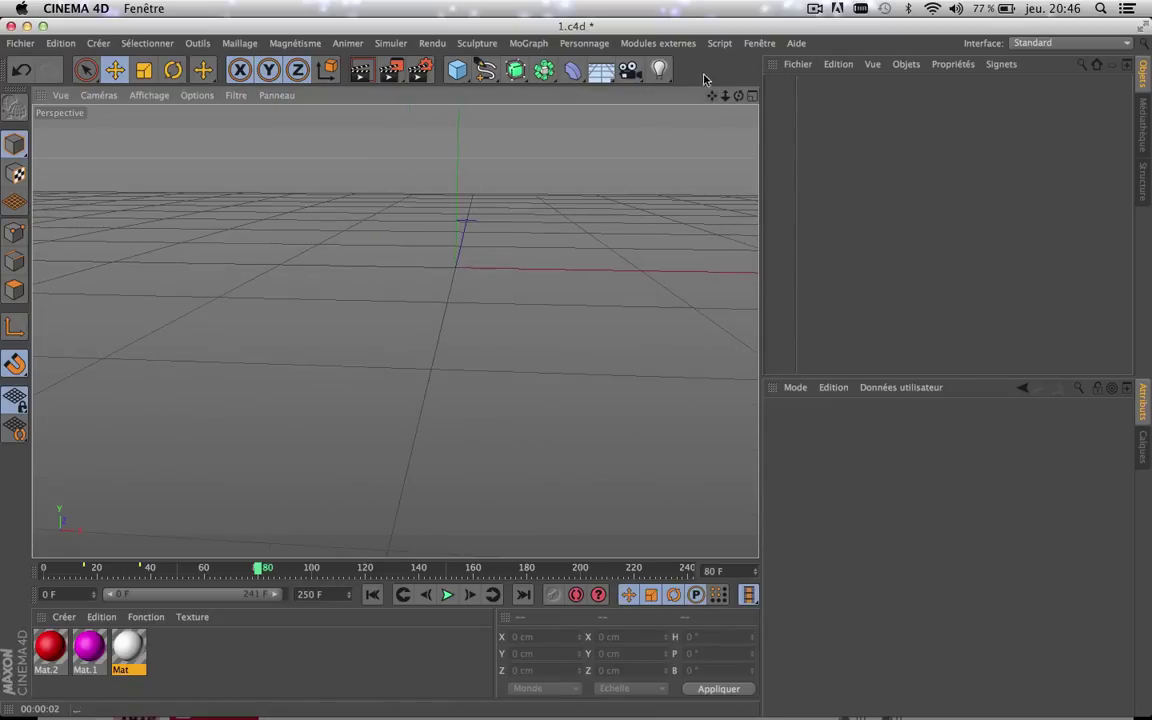
drag(712, 96, 670, 213)
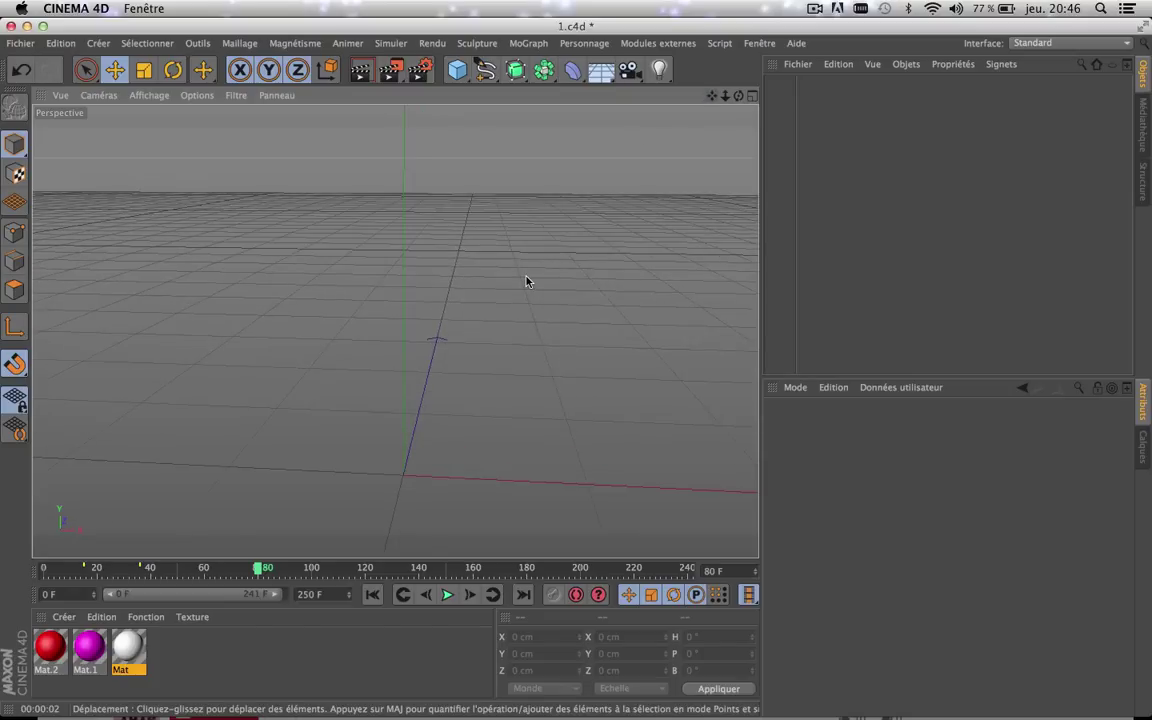
scroll(527, 278, down, 3)
scroll(396, 329, up, 2)
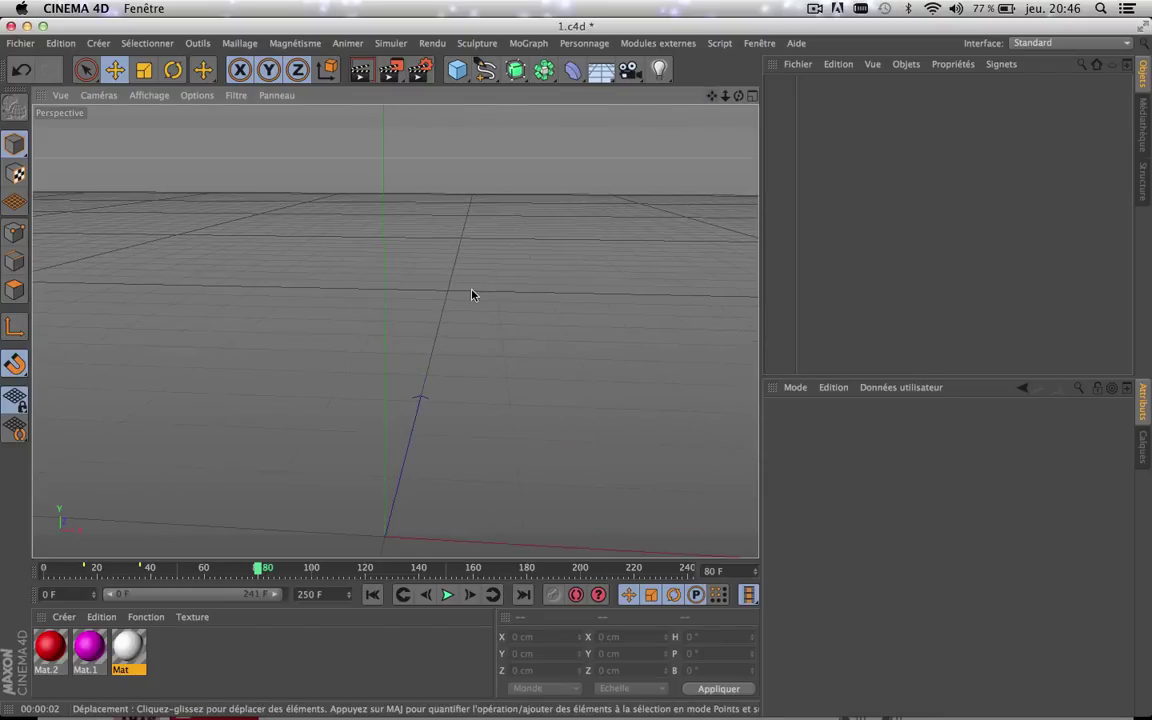
scroll(473, 294, up, 3)
drag(712, 96, 692, 118)
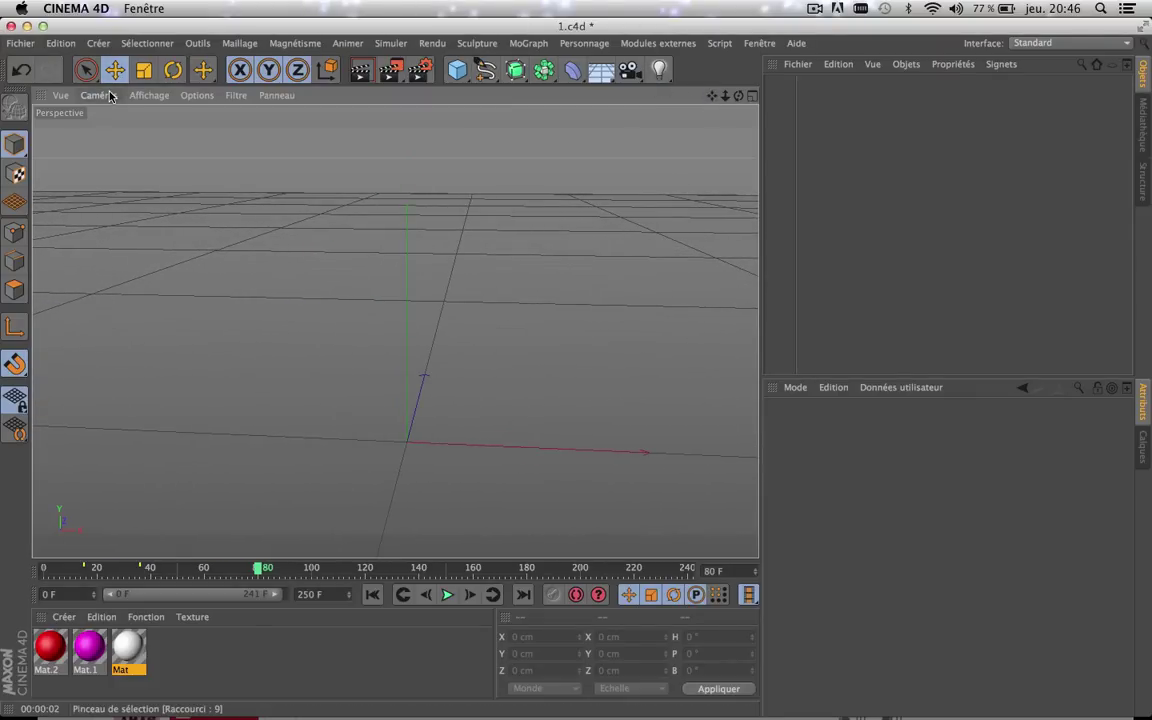
- Switch to a new Safari window and open the YouTube home page
key(super+Tab)
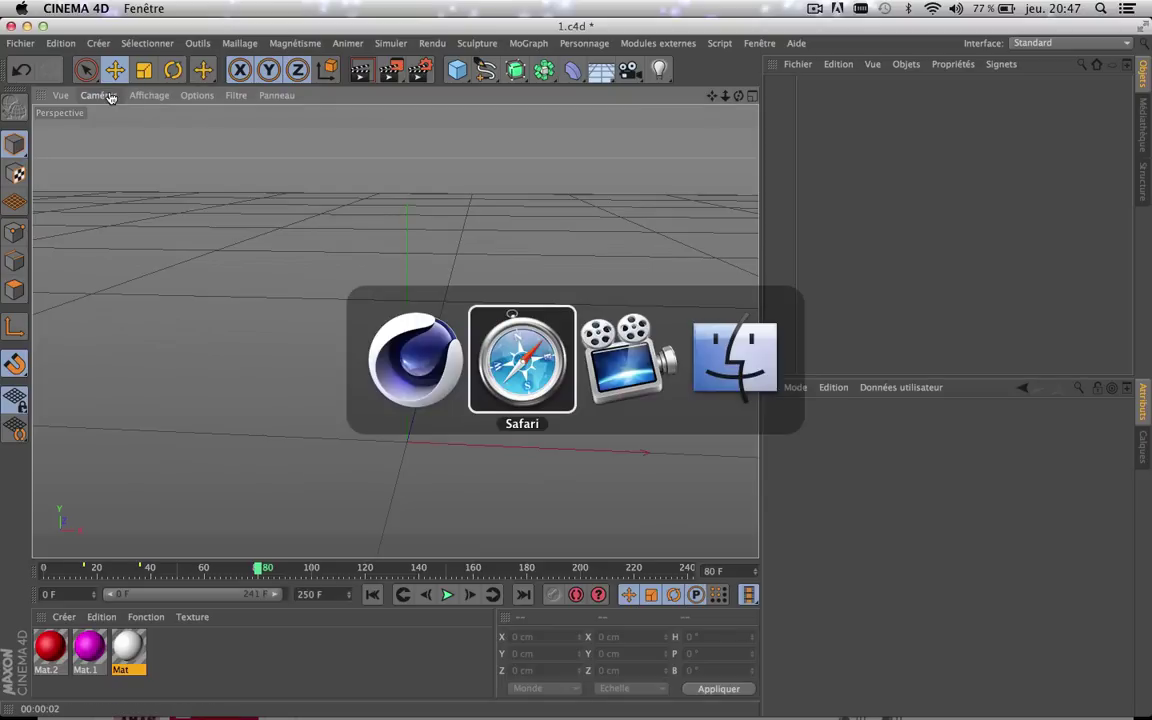
key(super+Tab)
key(super+Tab)
key(super+Tab)
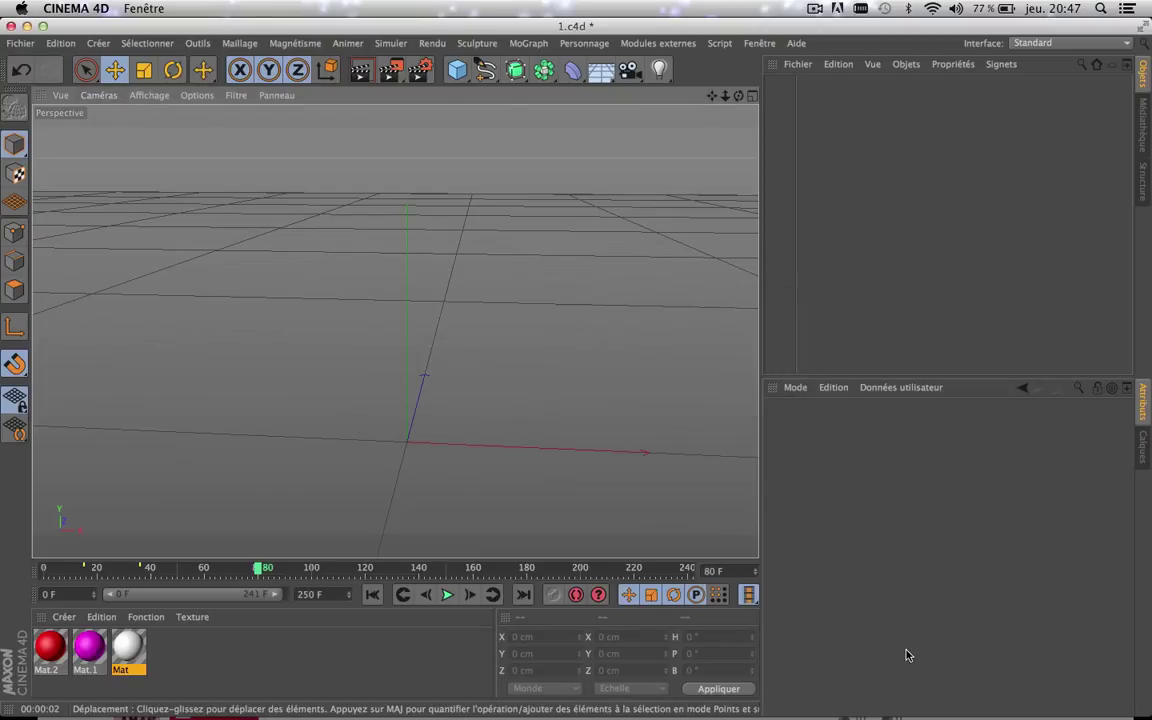
mouse_move(935, 712)
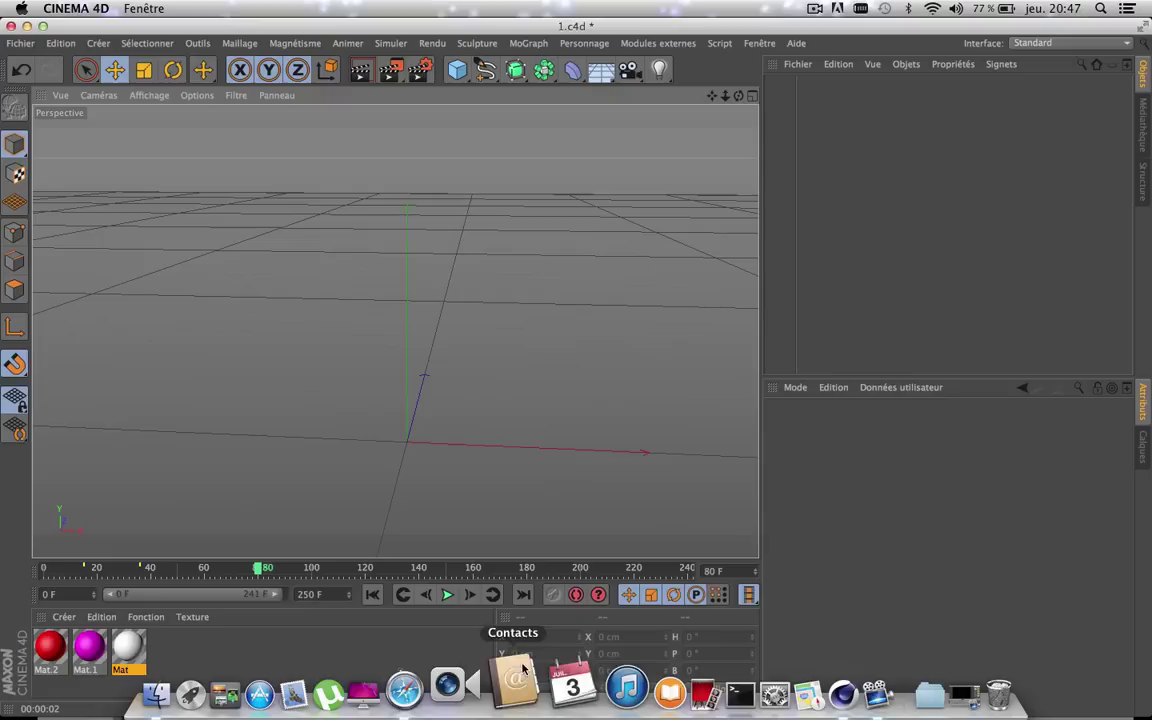
right_click(447, 681)
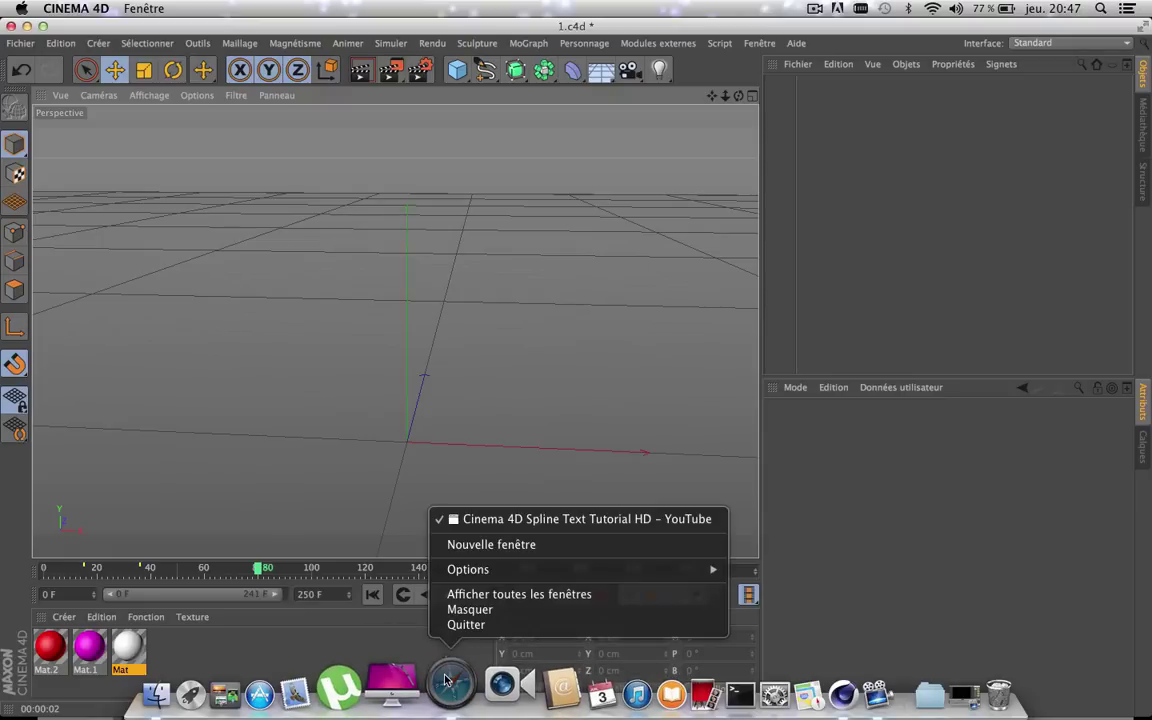
click(512, 545)
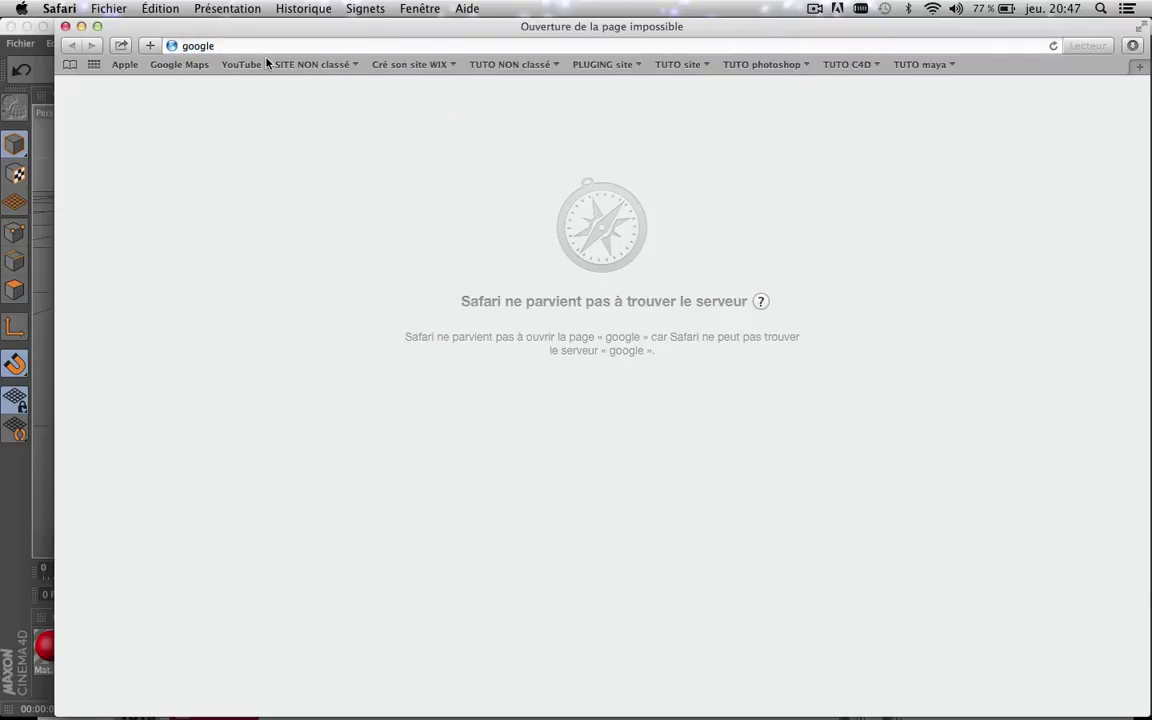
click(244, 64)
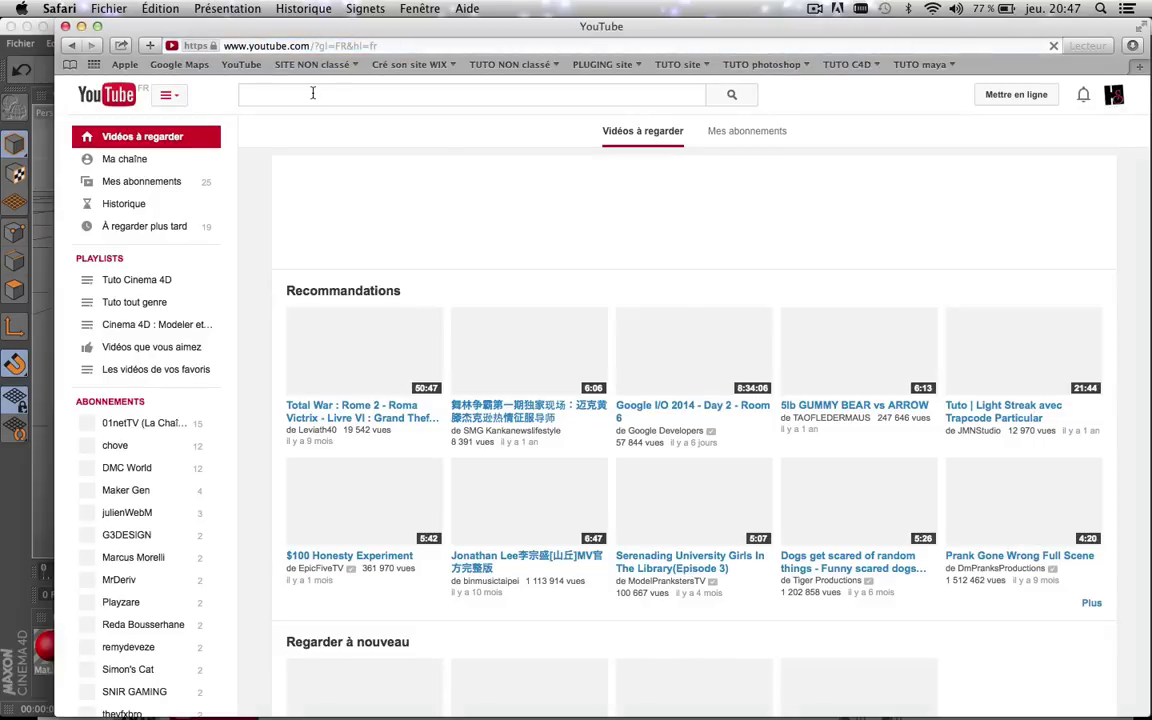
- Search YouTube for "diva universal" and open the video Diva Universal Channel Brand
click(313, 93)
text(diva)
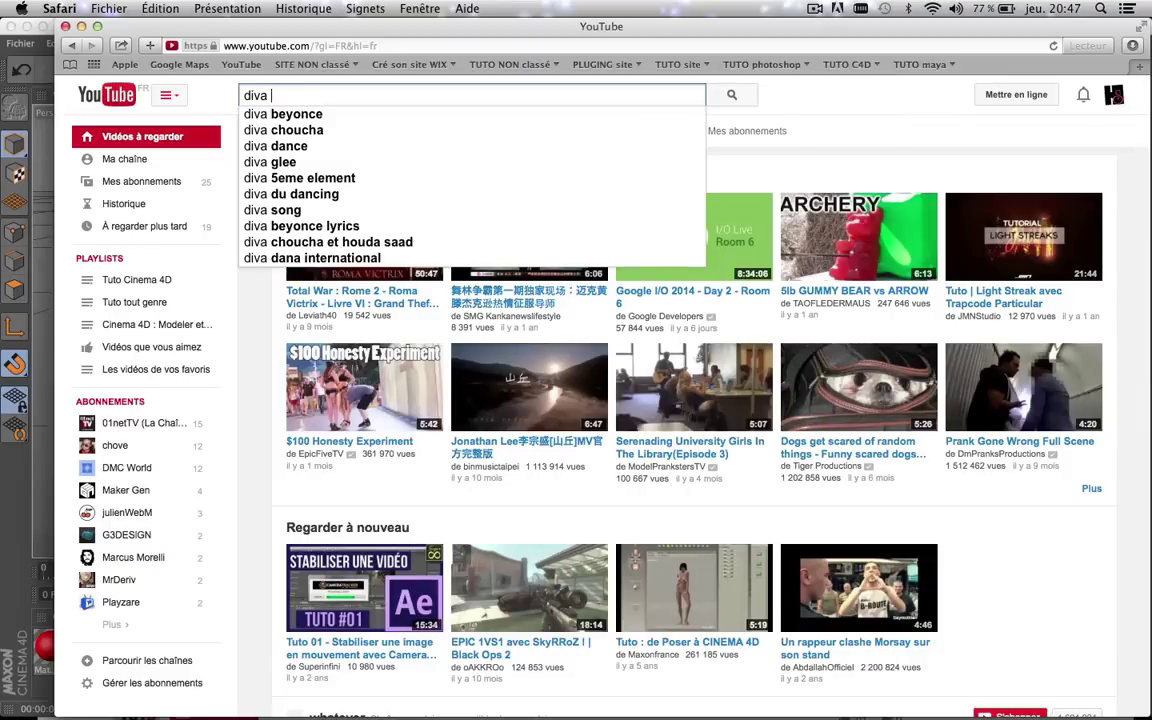
text( uni)
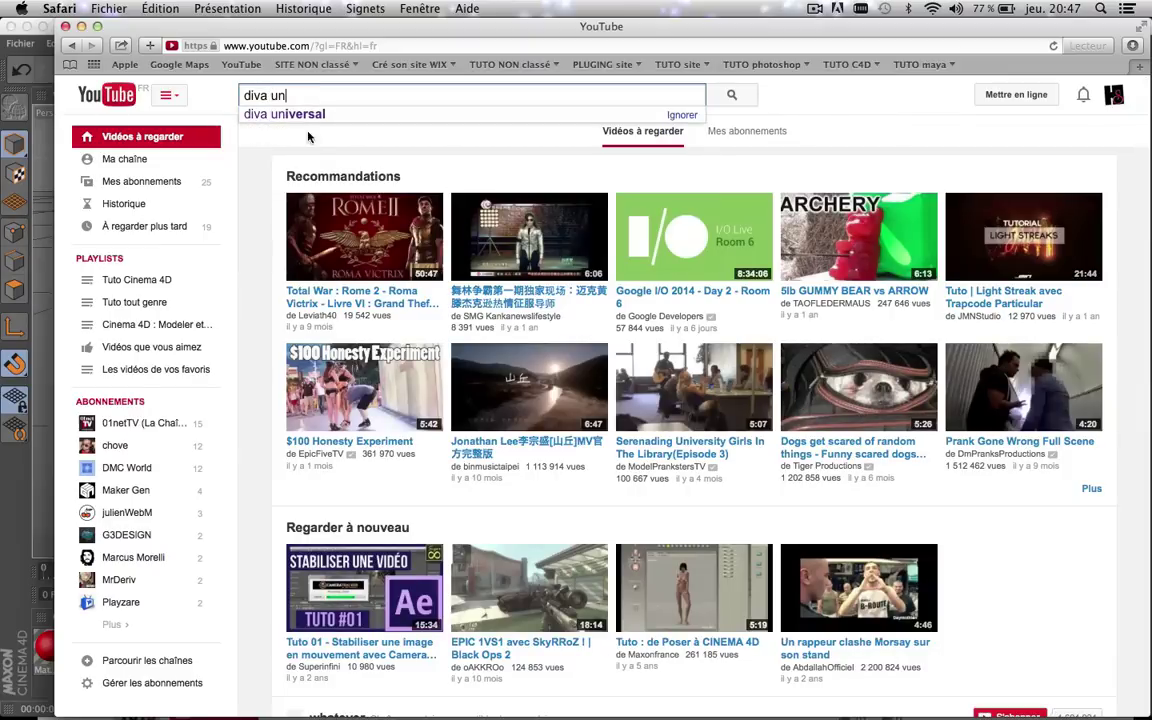
click(305, 116)
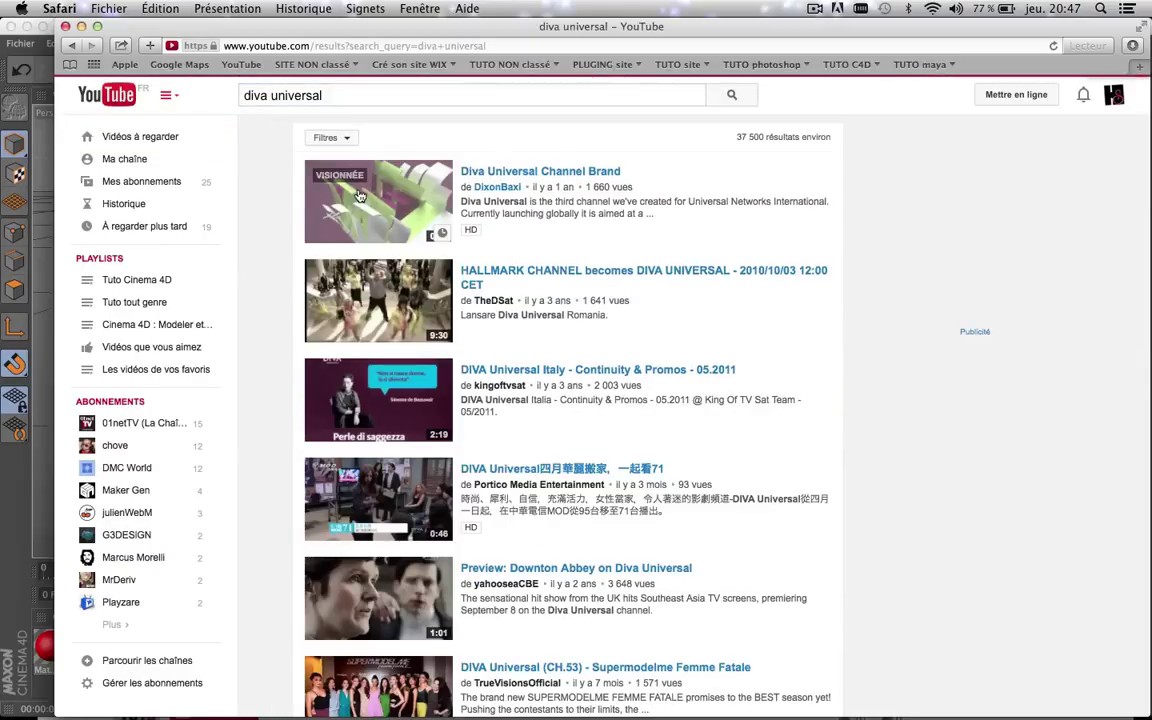
click(438, 210)
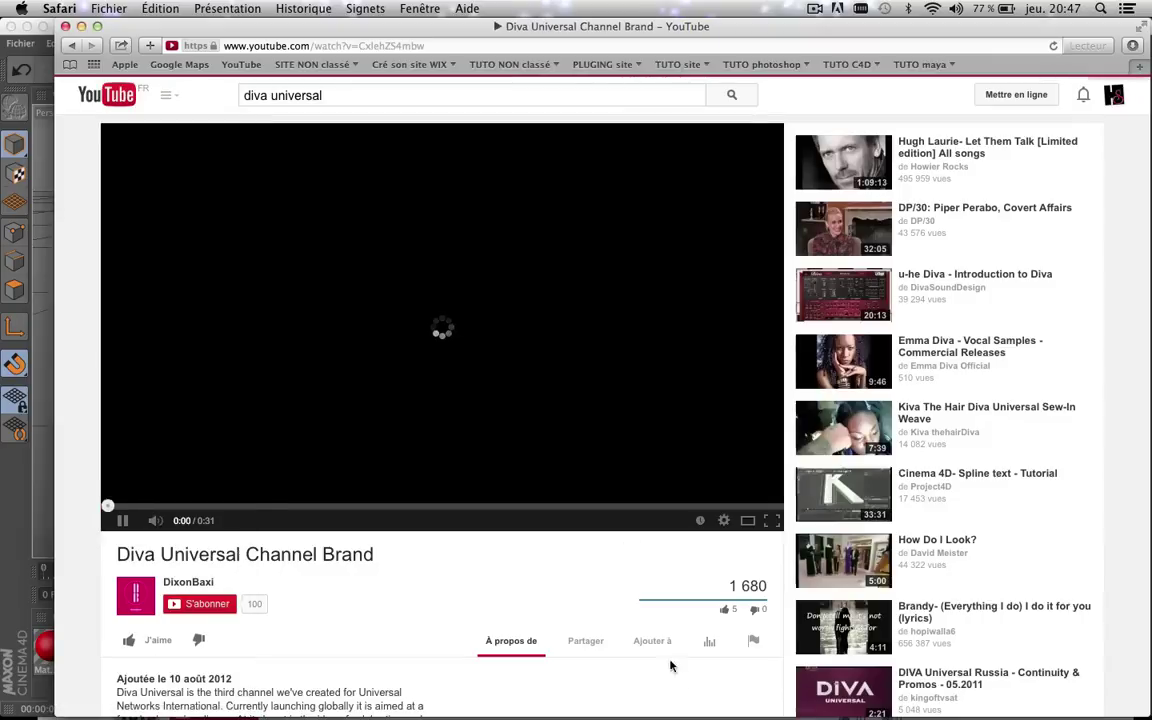
- Examine the folding-strip animation in the video around 0:15, then resume playback from 0:17
click(453, 508)
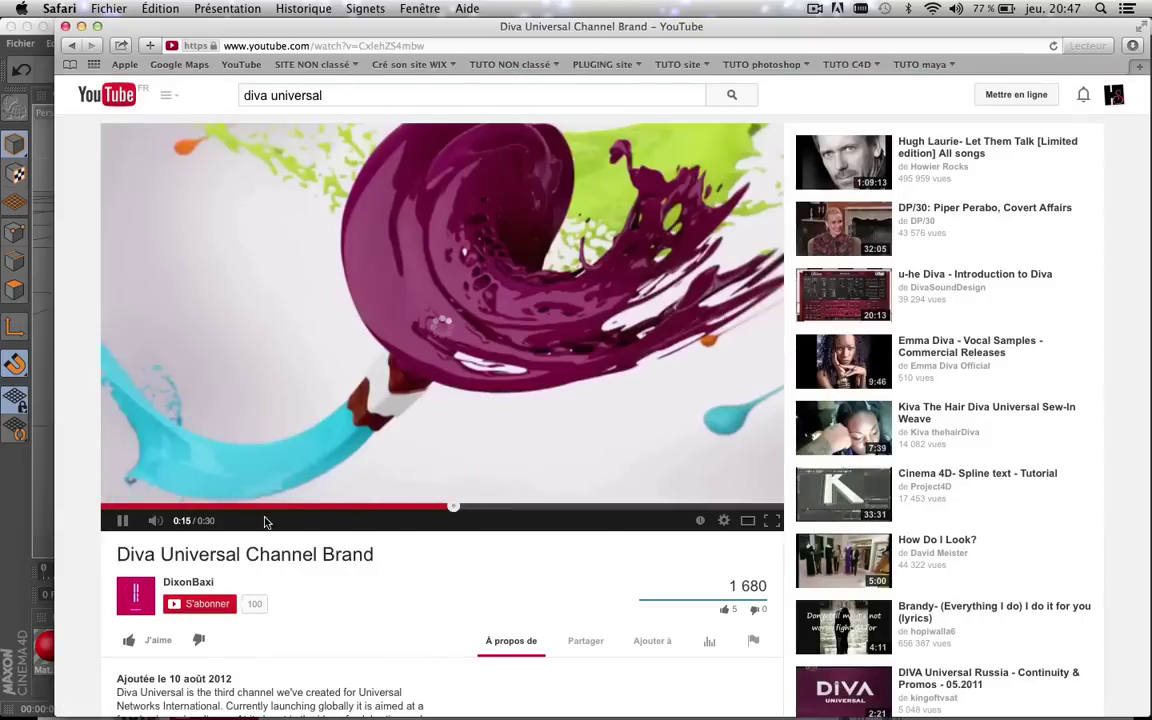
click(120, 521)
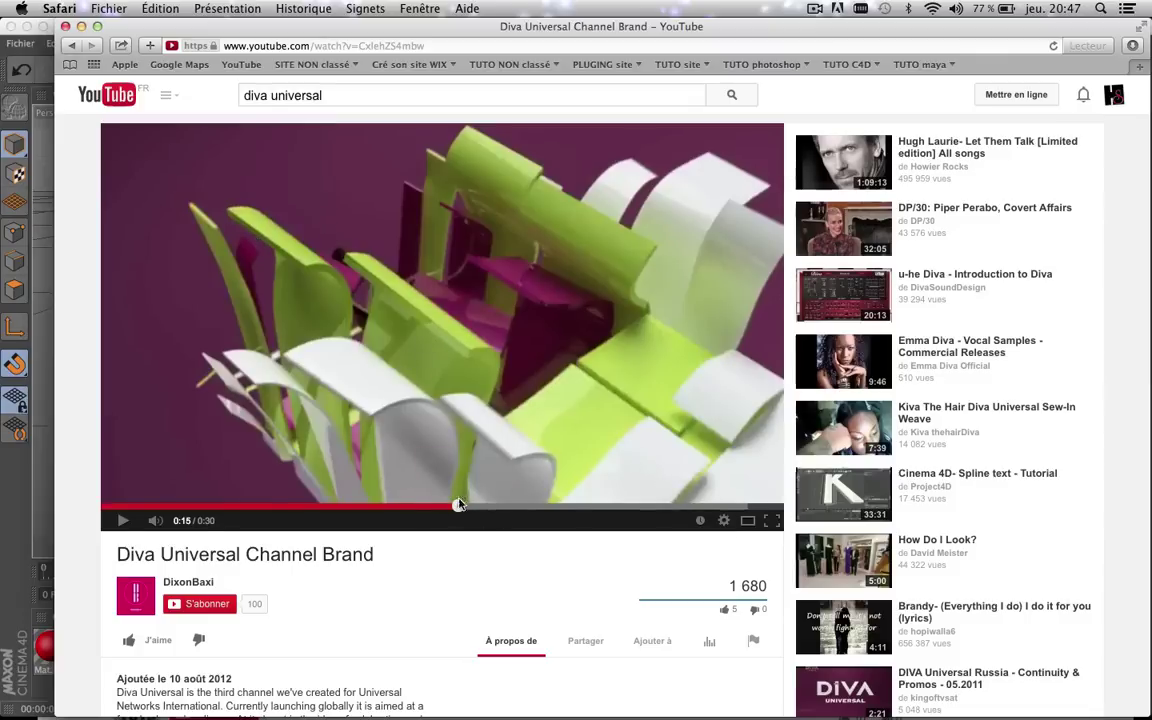
drag(458, 505, 496, 507)
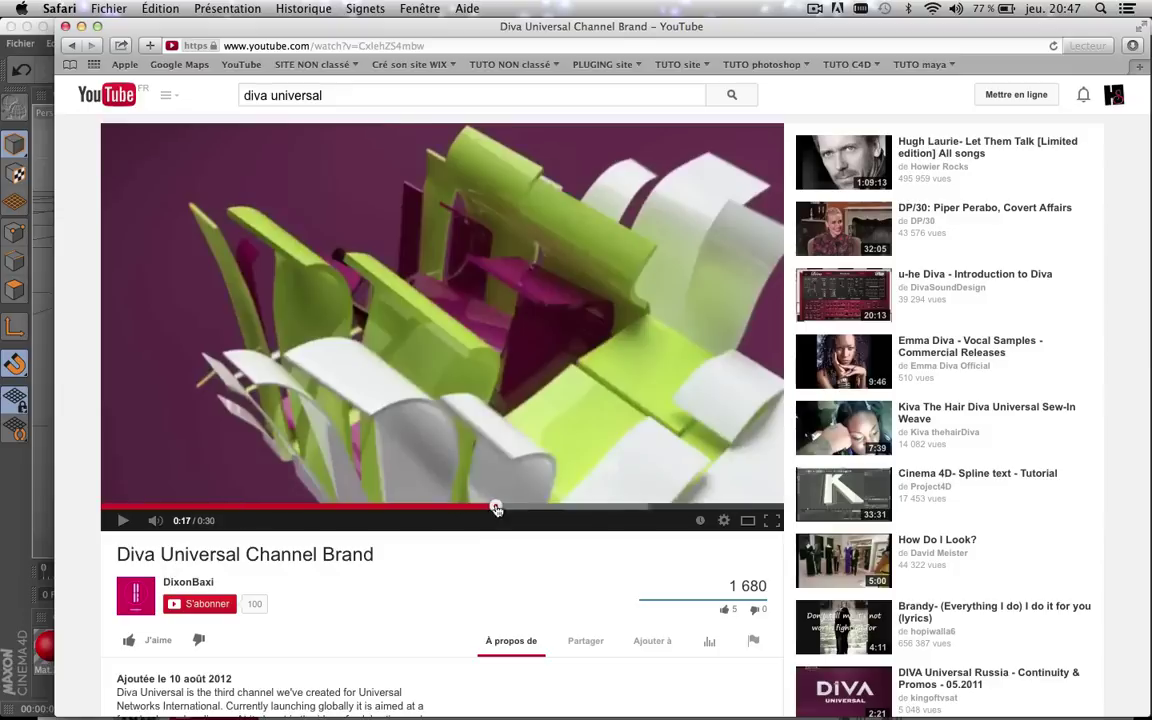
click(123, 521)
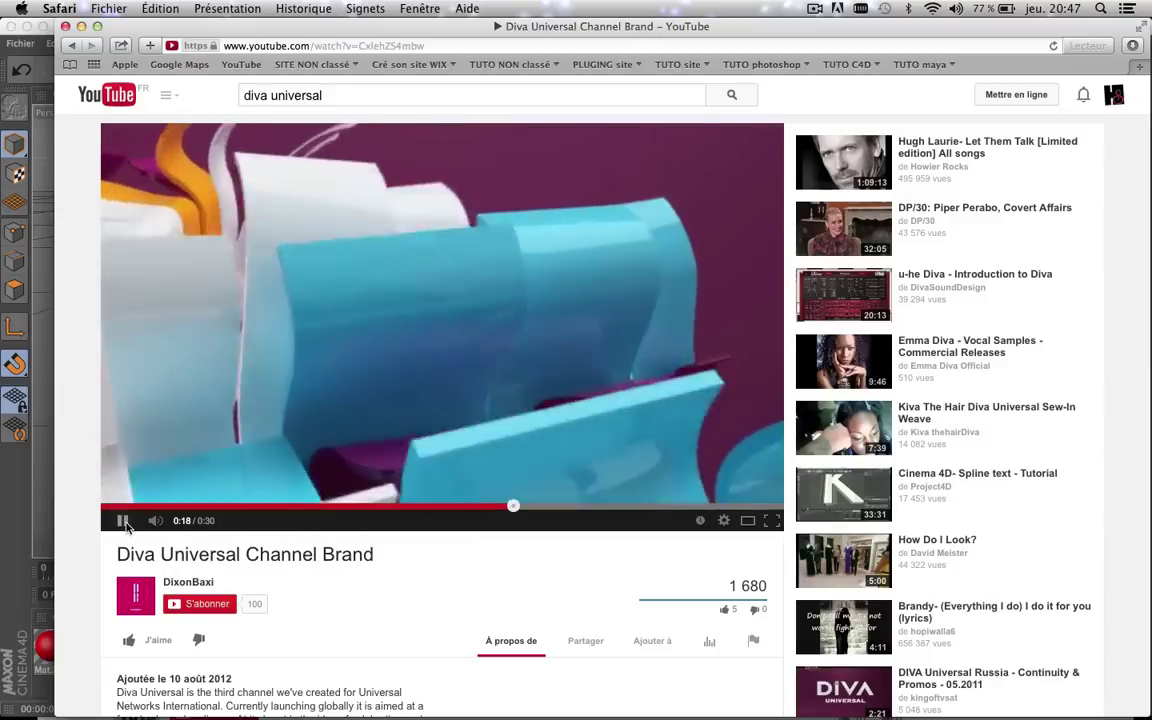
- Pause the Diva Universal video at 0:18 and examine how the strips fold in frames from 0:19 to 0:27
click(123, 521)
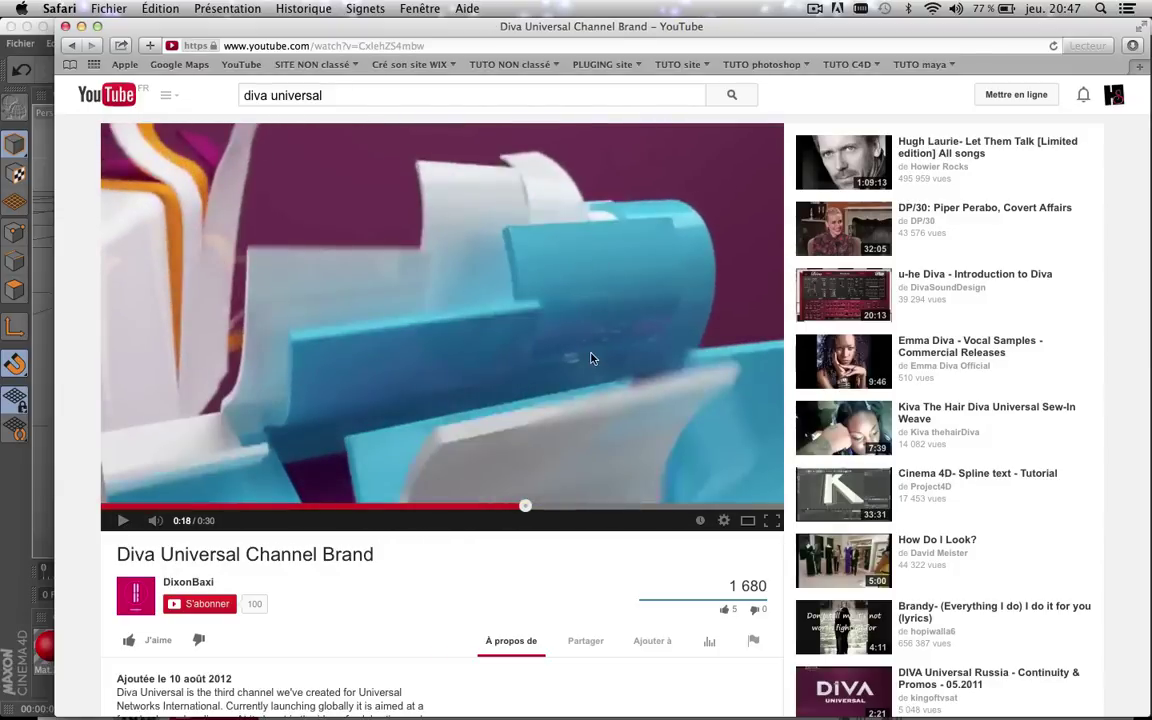
click(549, 507)
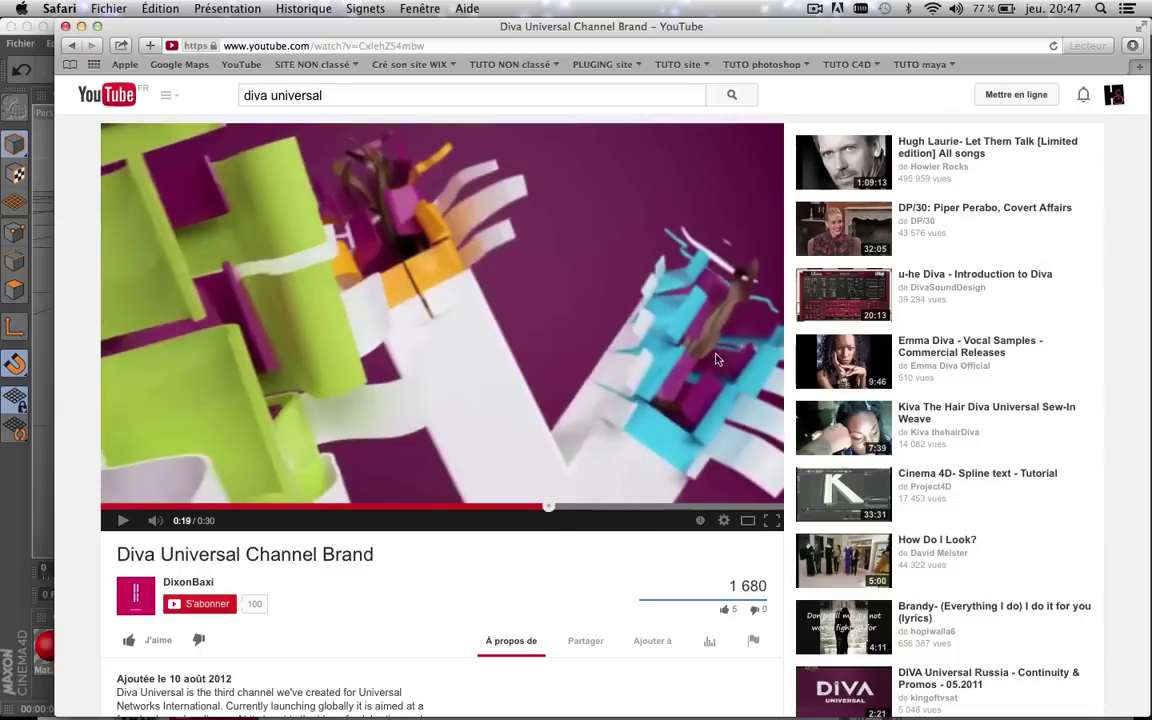
click(591, 508)
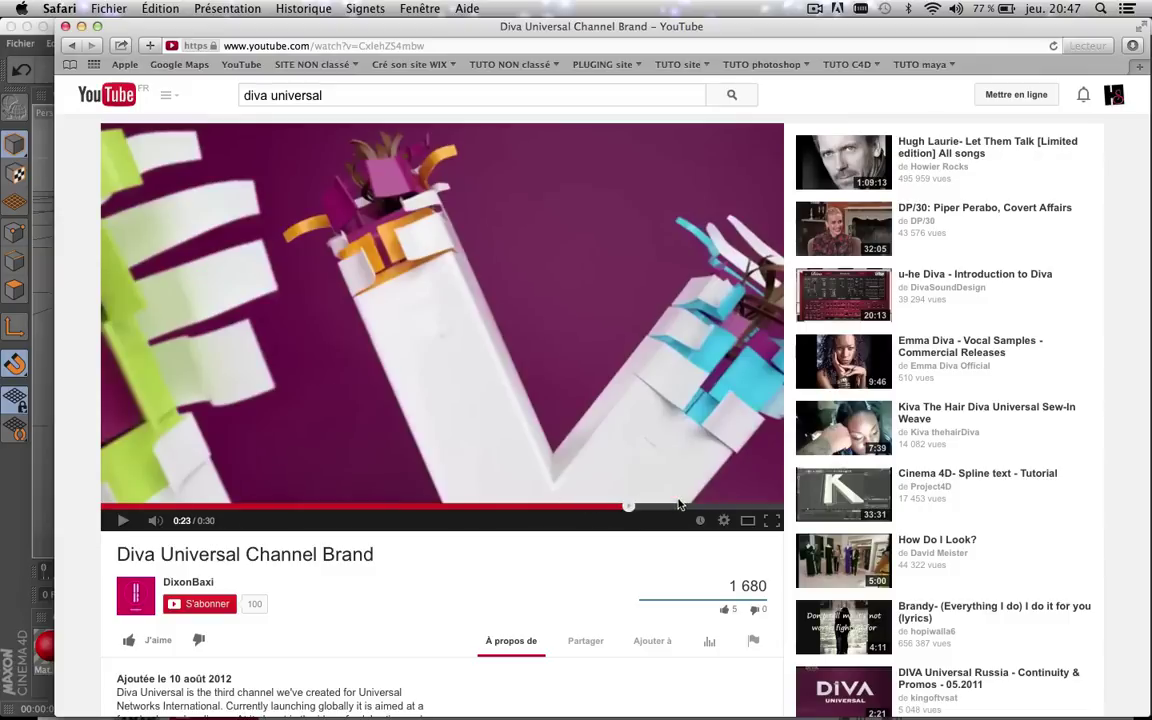
click(628, 507)
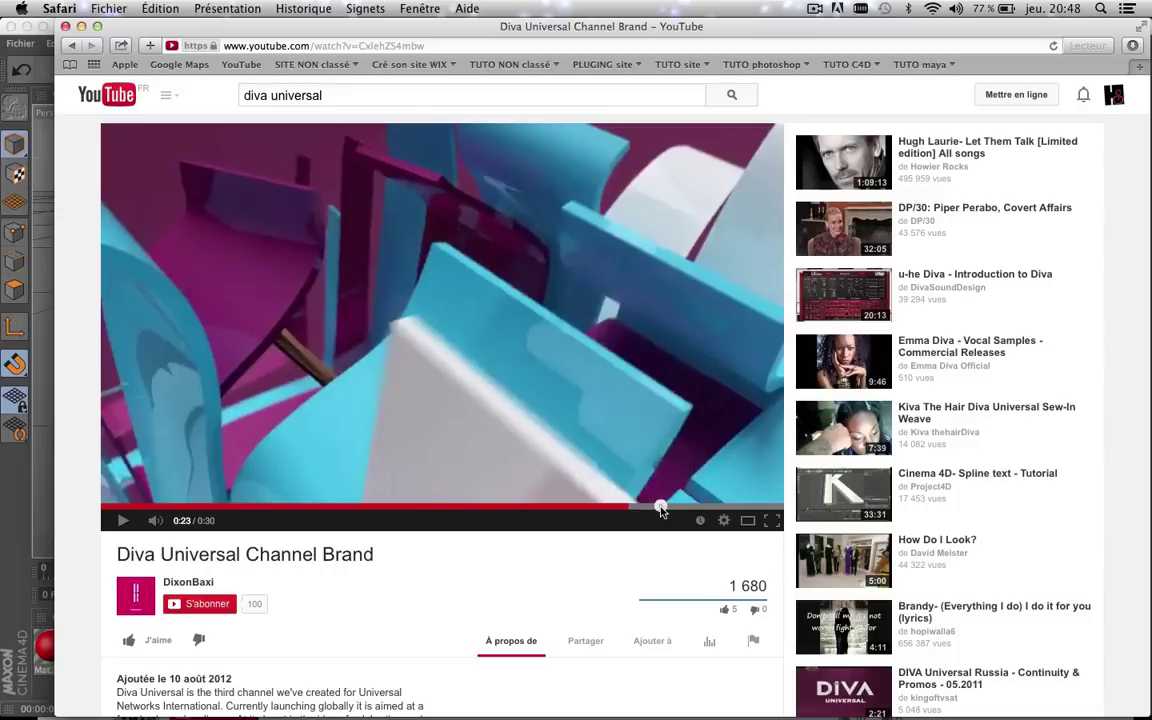
click(660, 506)
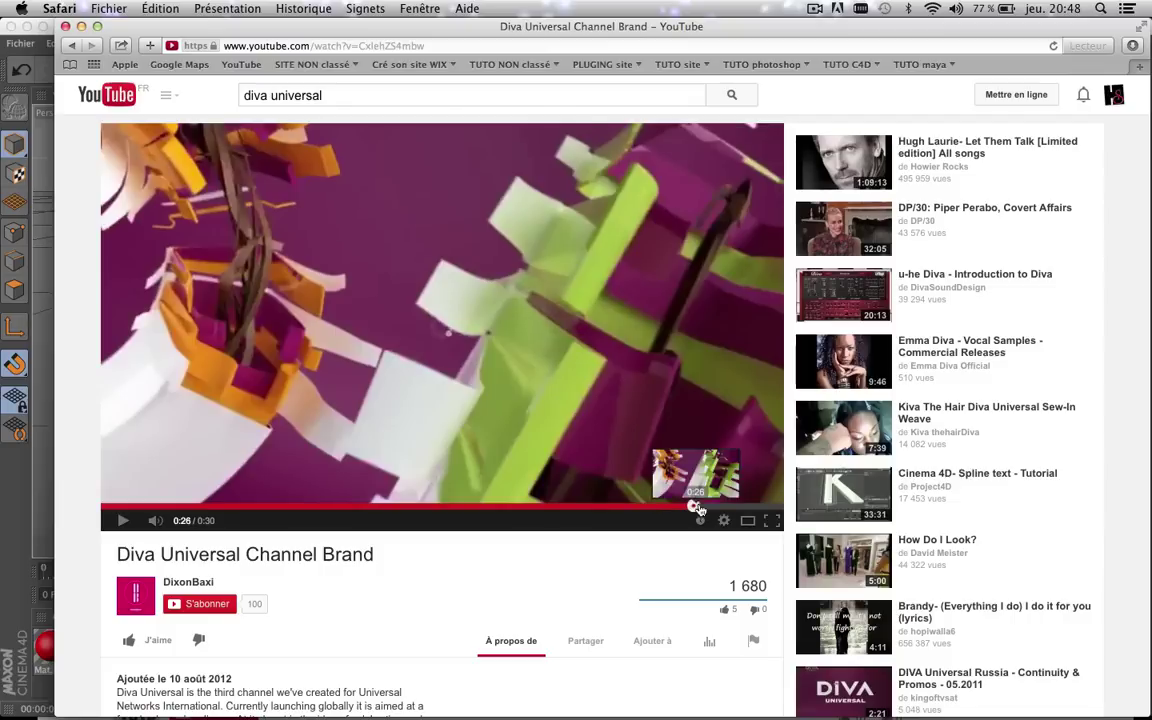
click(693, 507)
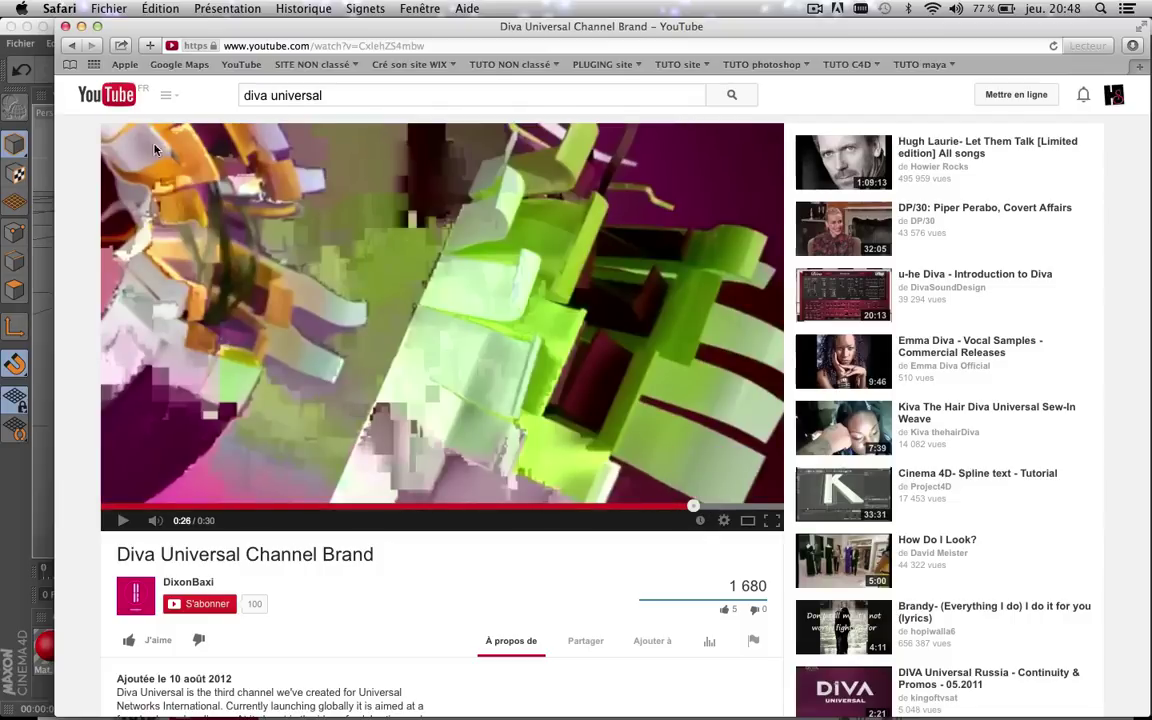
click(729, 507)
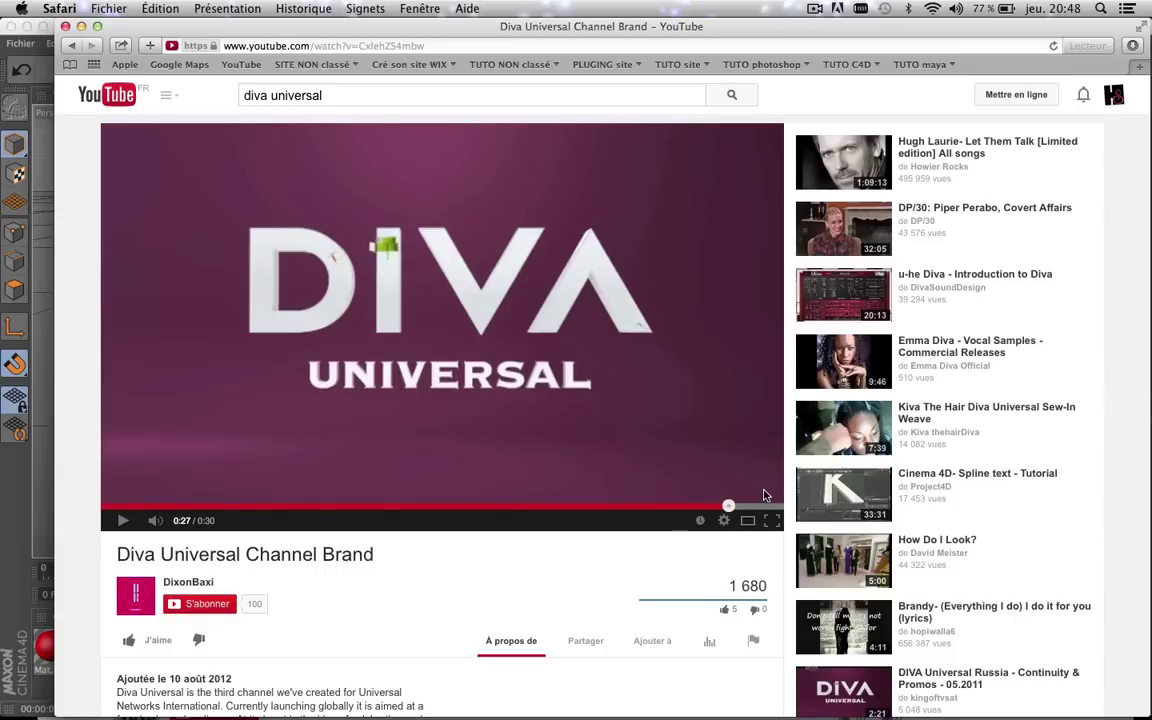
- Go back to 0:26 in the video and replay the strips closing into the DIVA logo, pausing at 0:27
click(716, 506)
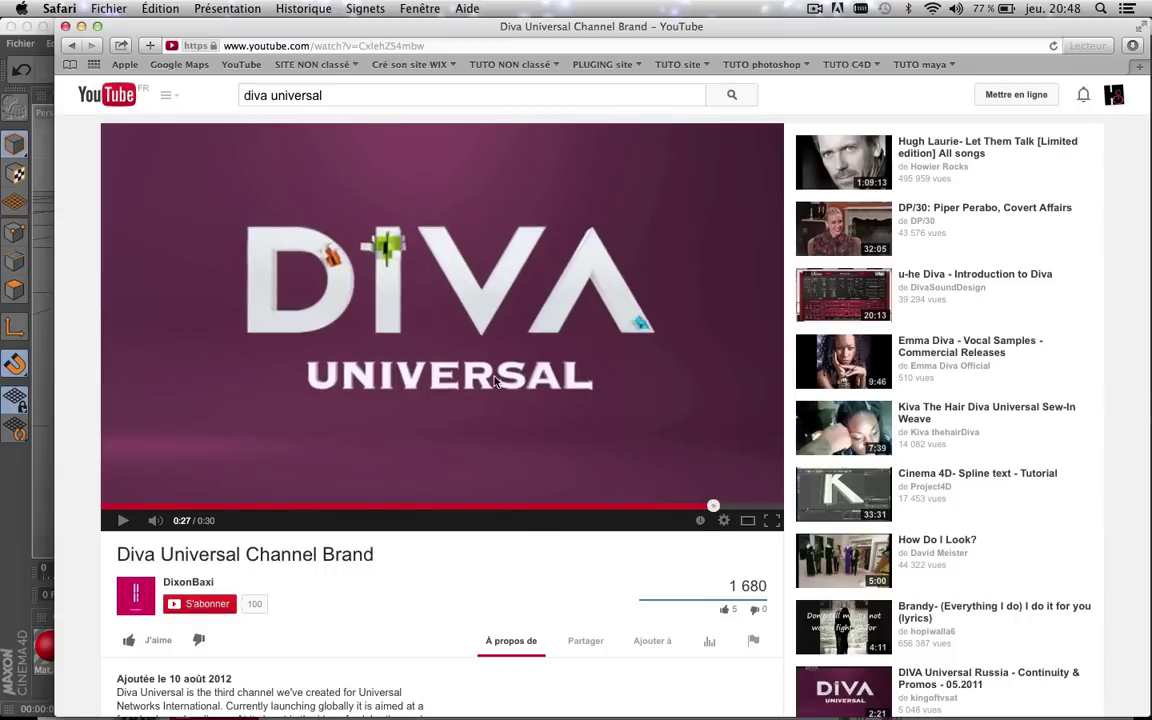
click(697, 507)
key(space)
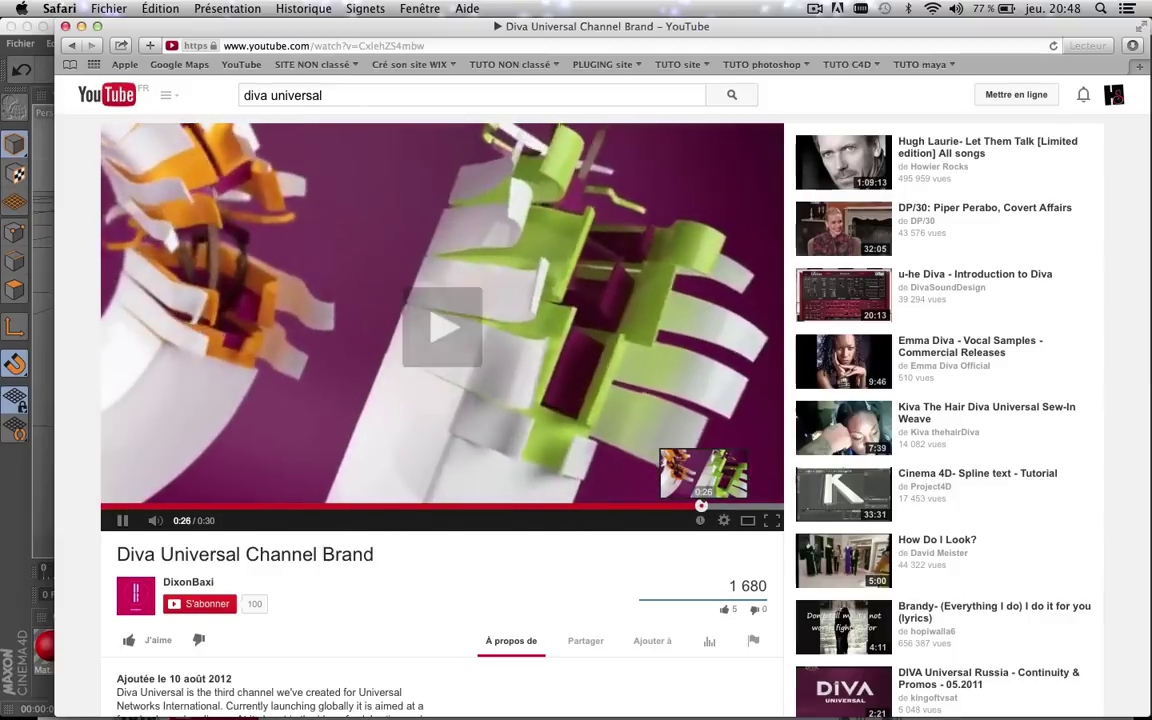
key(space)
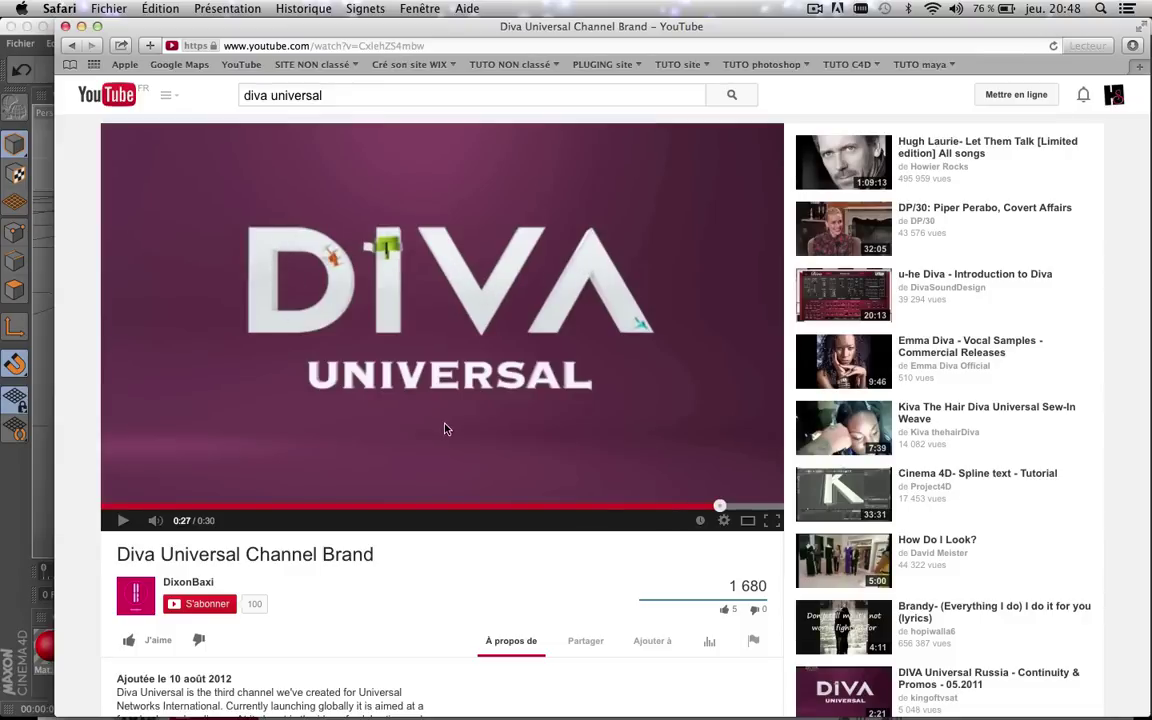
- Review the strip animation again, going back from 0:23 to 0:14 and forward through 0:16 and 0:17 to 0:20
drag(650, 507, 637, 510)
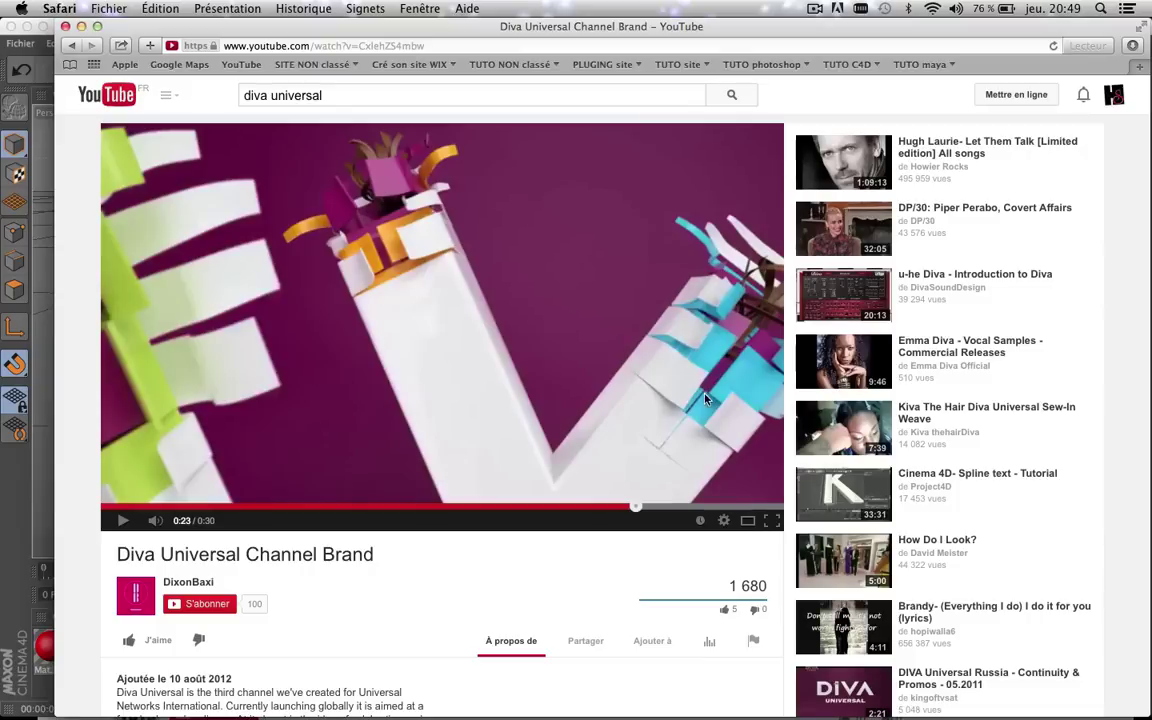
scroll(475, 394, down, 1)
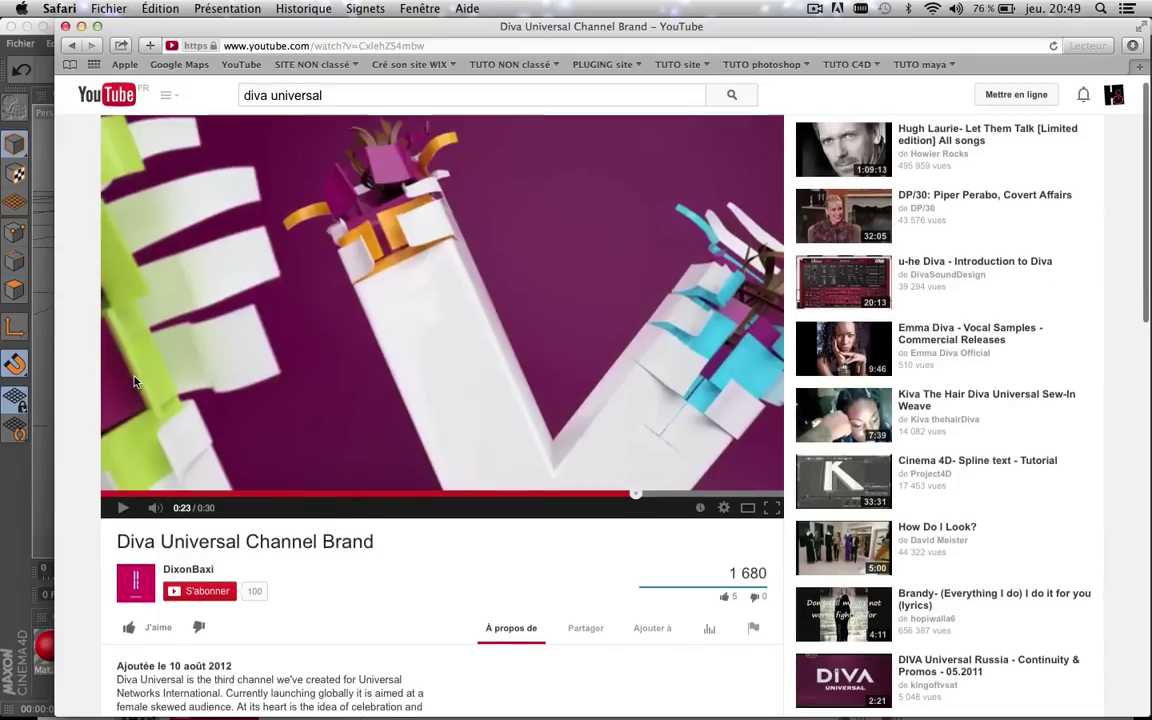
scroll(475, 394, up, 1)
click(620, 508)
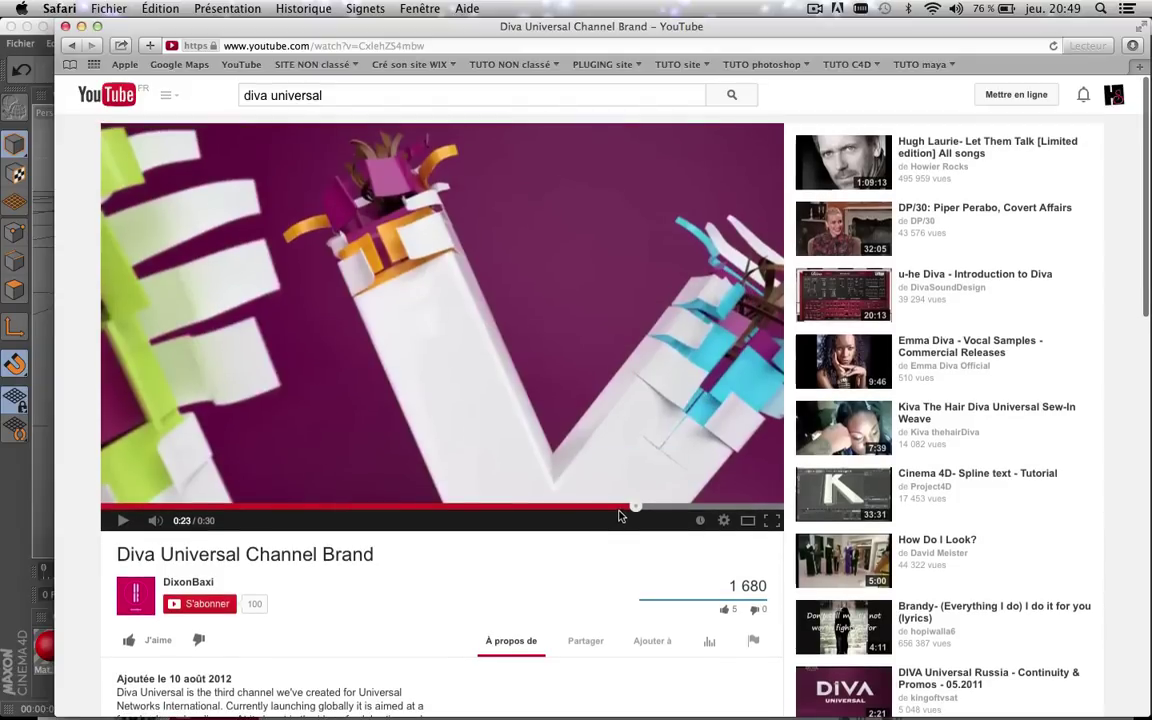
drag(620, 508, 593, 508)
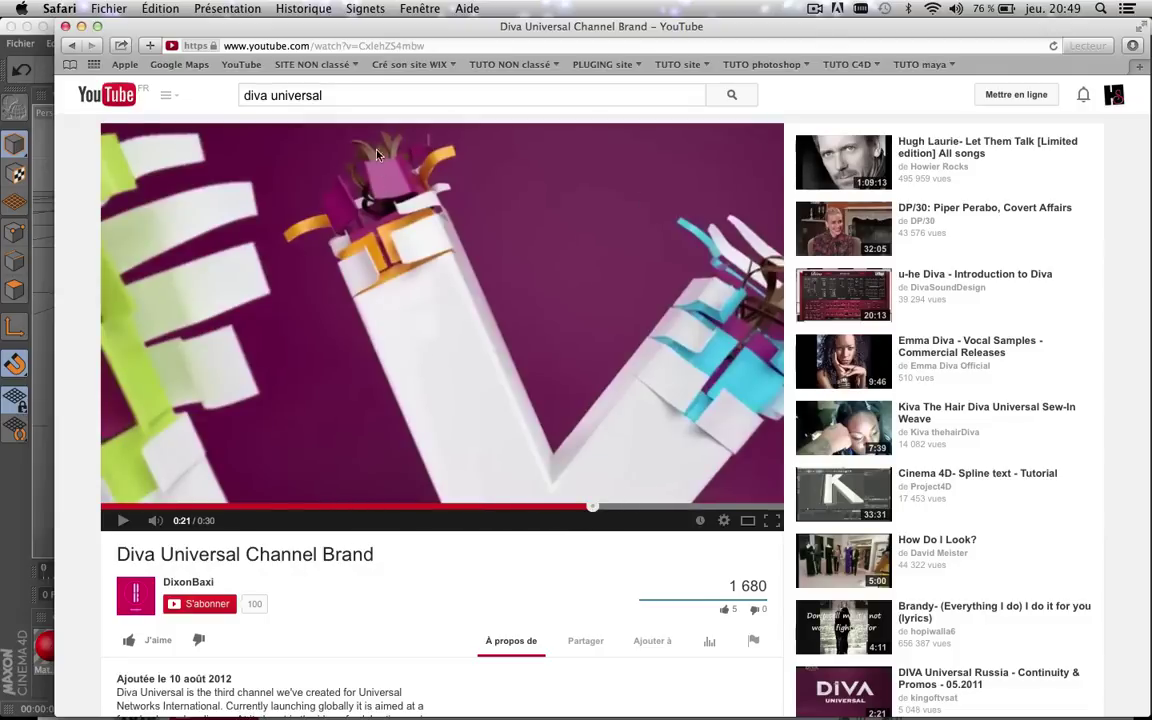
click(555, 508)
drag(527, 508, 431, 509)
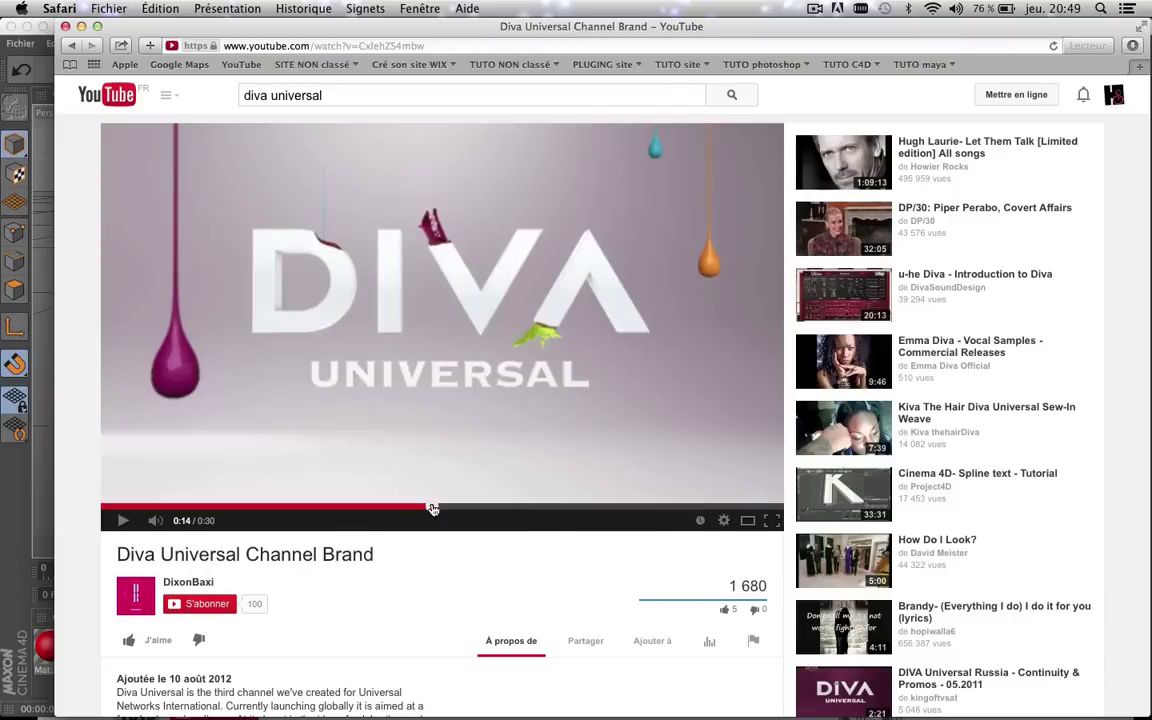
click(473, 508)
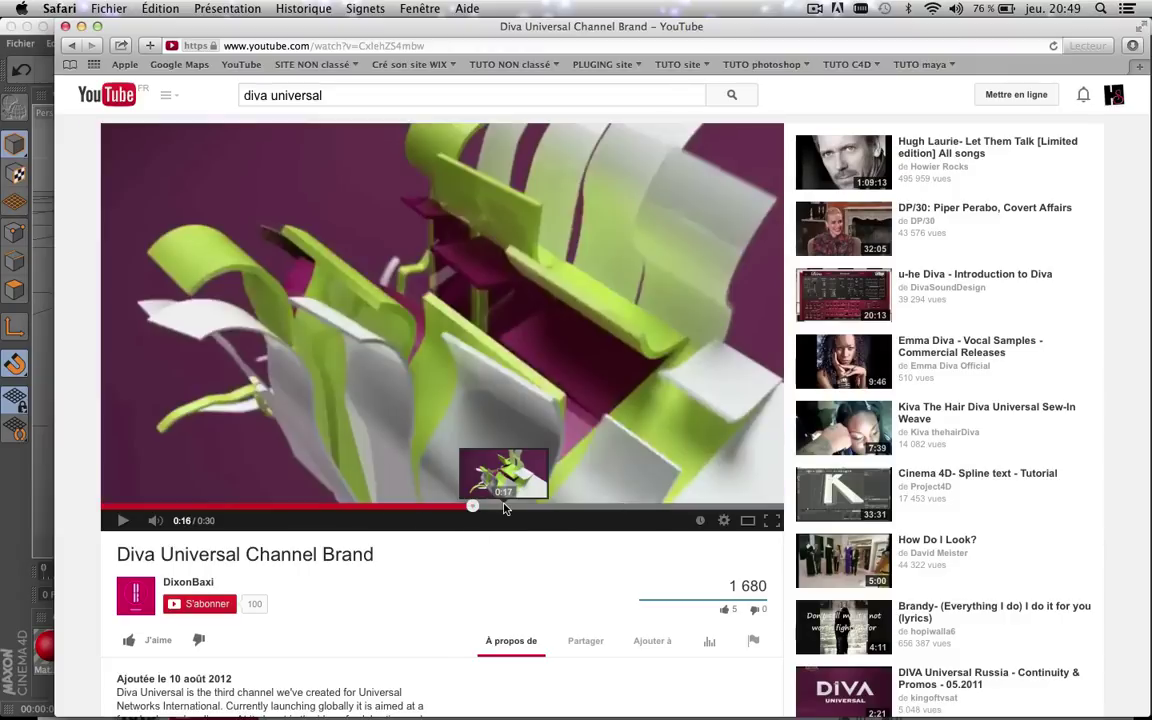
click(505, 508)
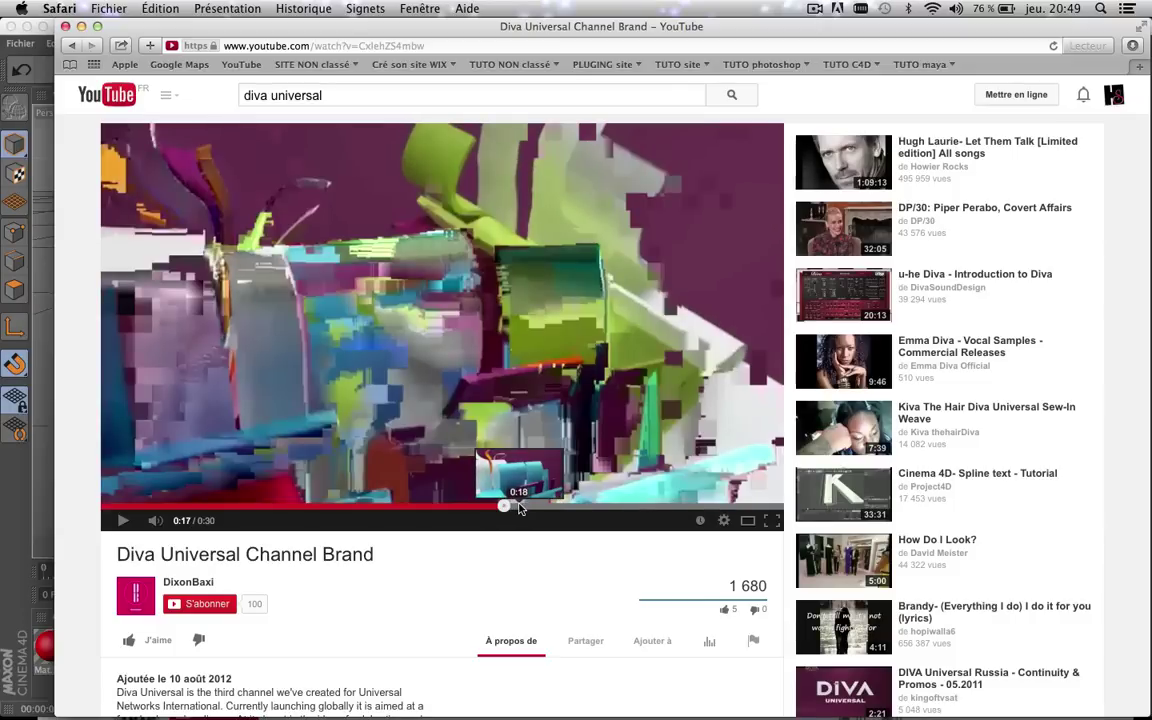
click(569, 509)
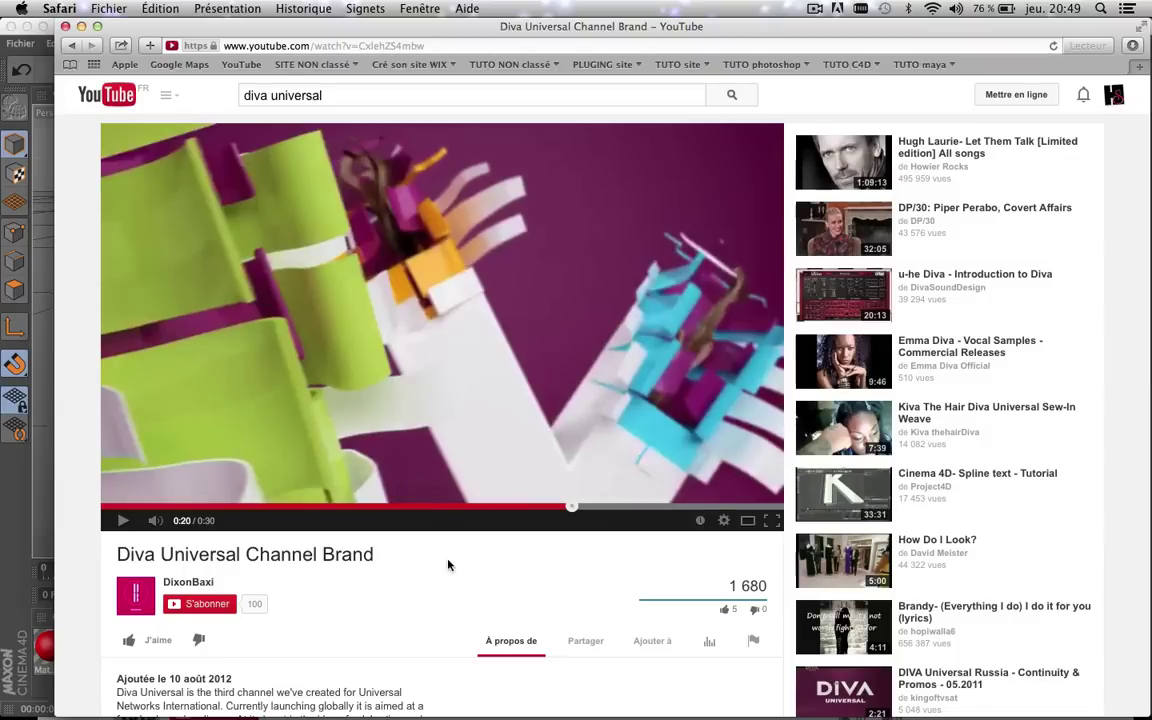
- Look through the uploaded videos on the TUTO Gratuit YouTube channel, then minimize Safari to return to Cinema 4D
click(240, 65)
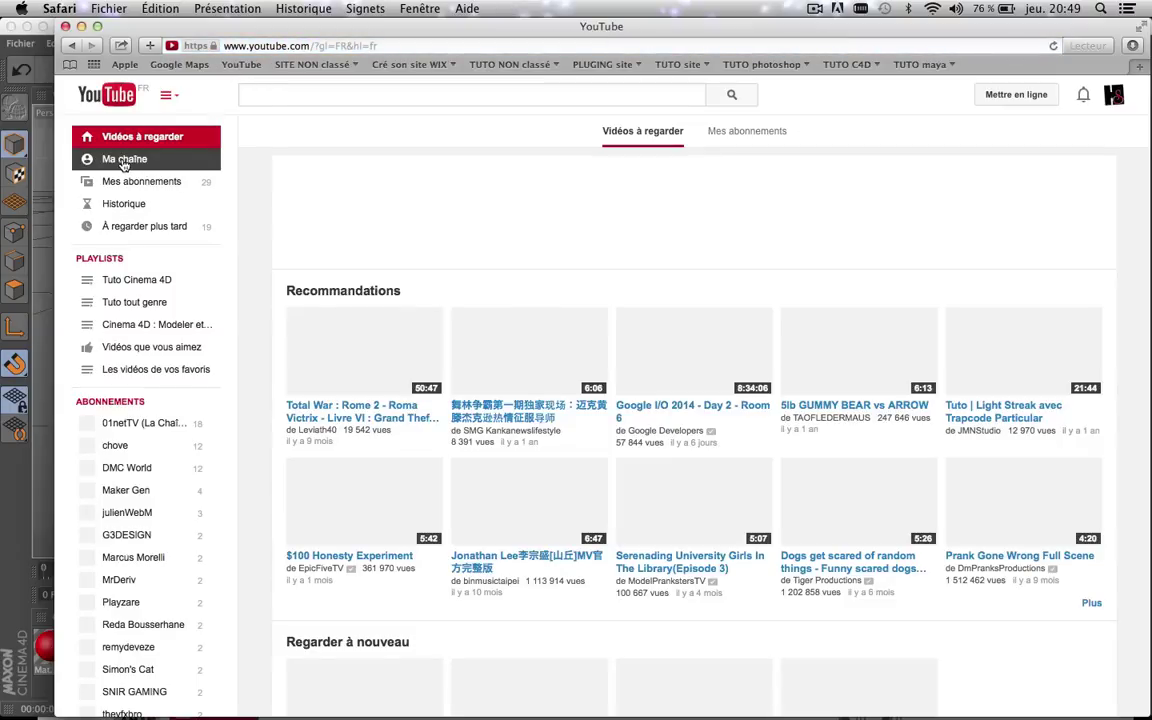
click(123, 161)
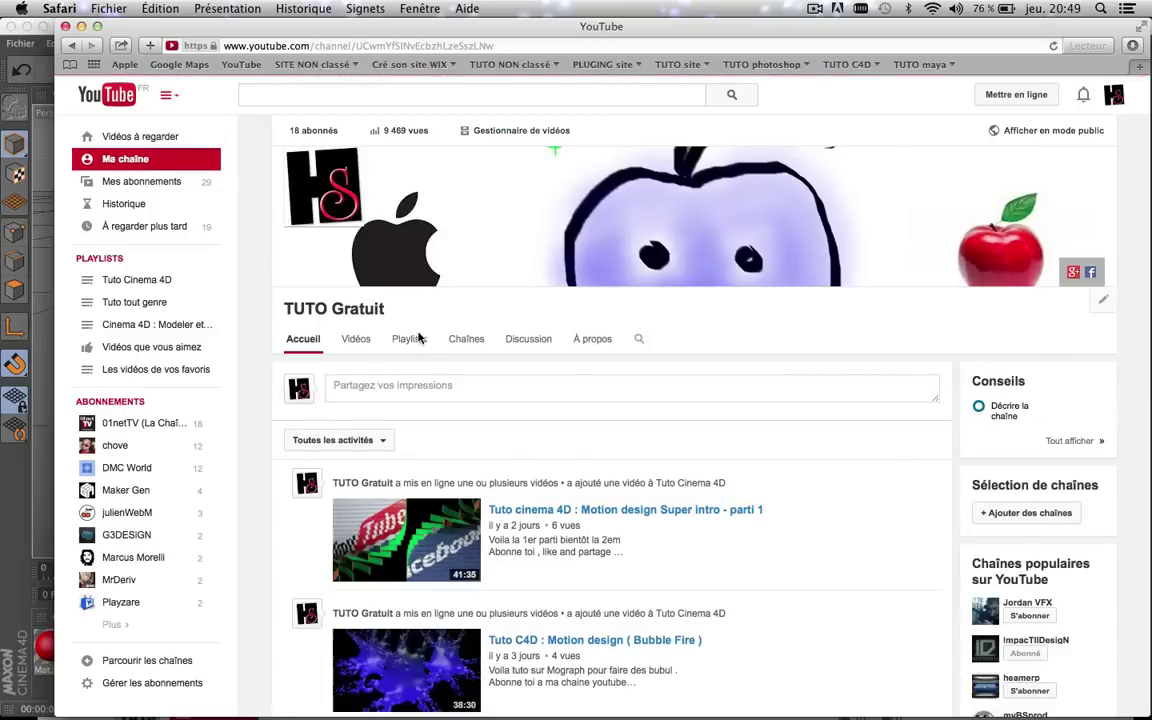
click(363, 341)
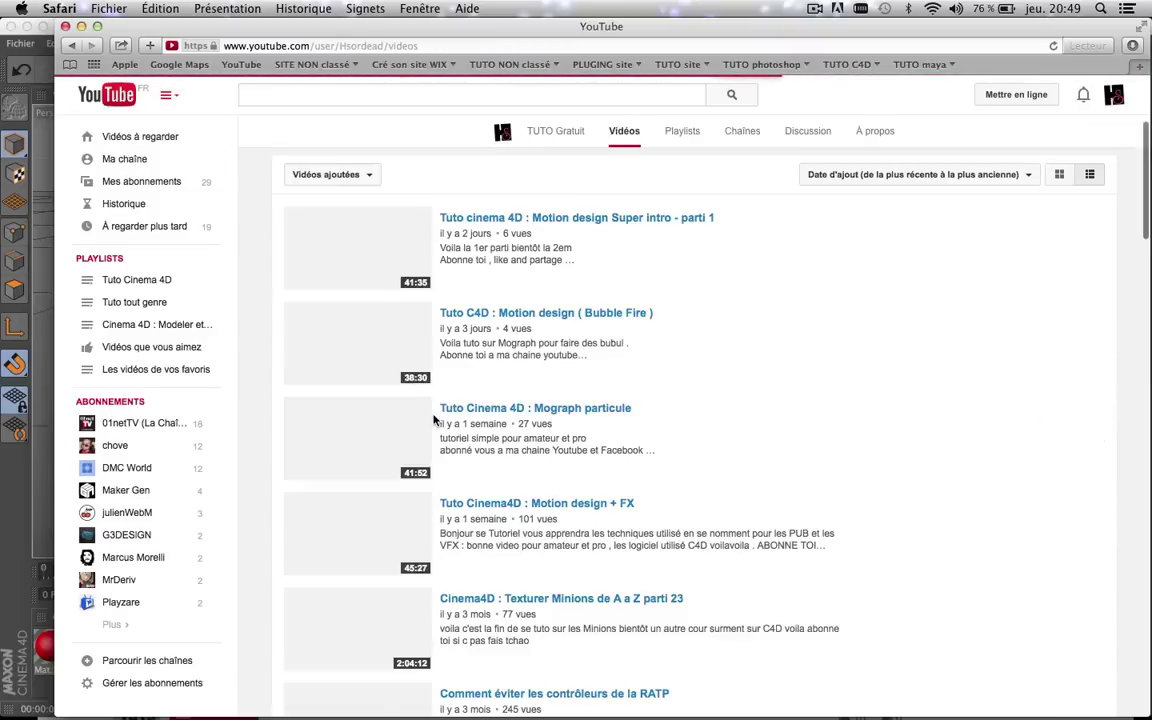
scroll(436, 415, down, 1)
ctrl+scroll(456, 364, up, 5)
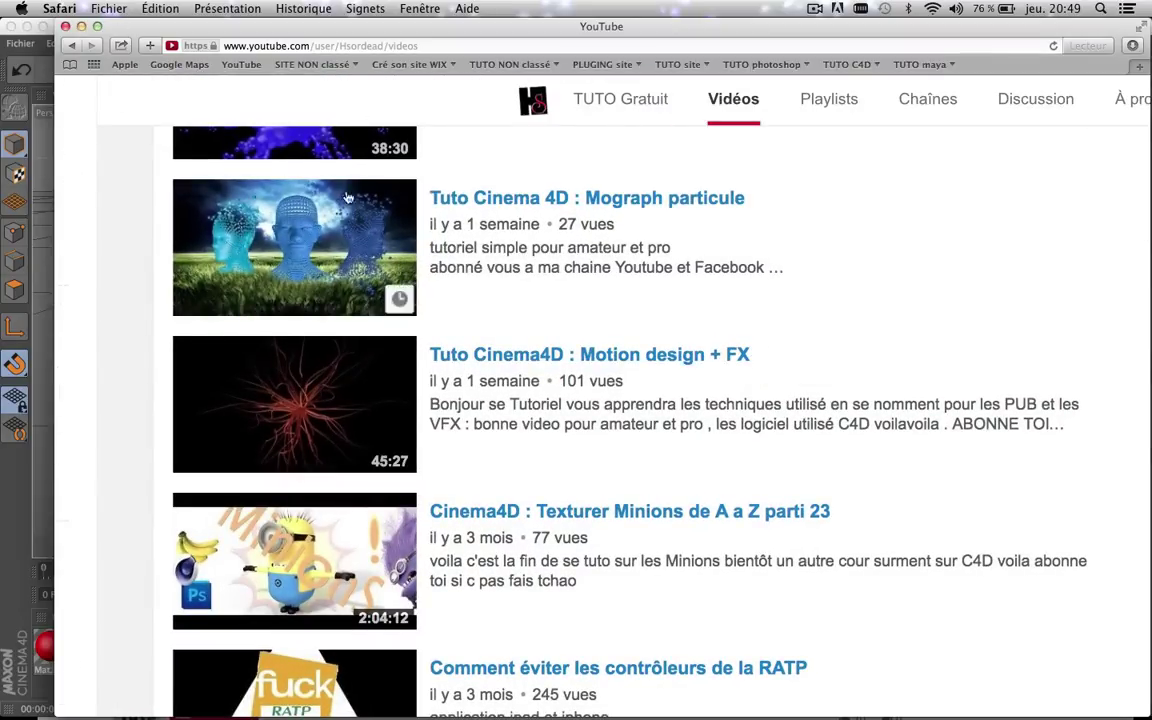
click(82, 27)
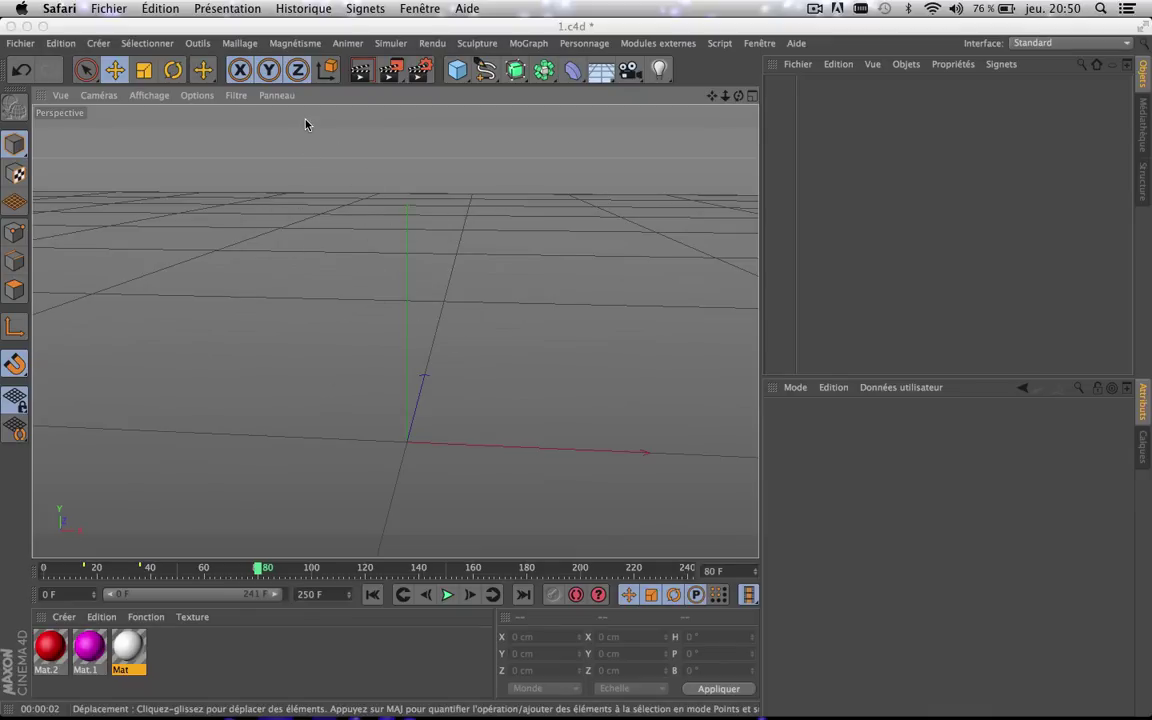
scroll(350, 352, down, 5)
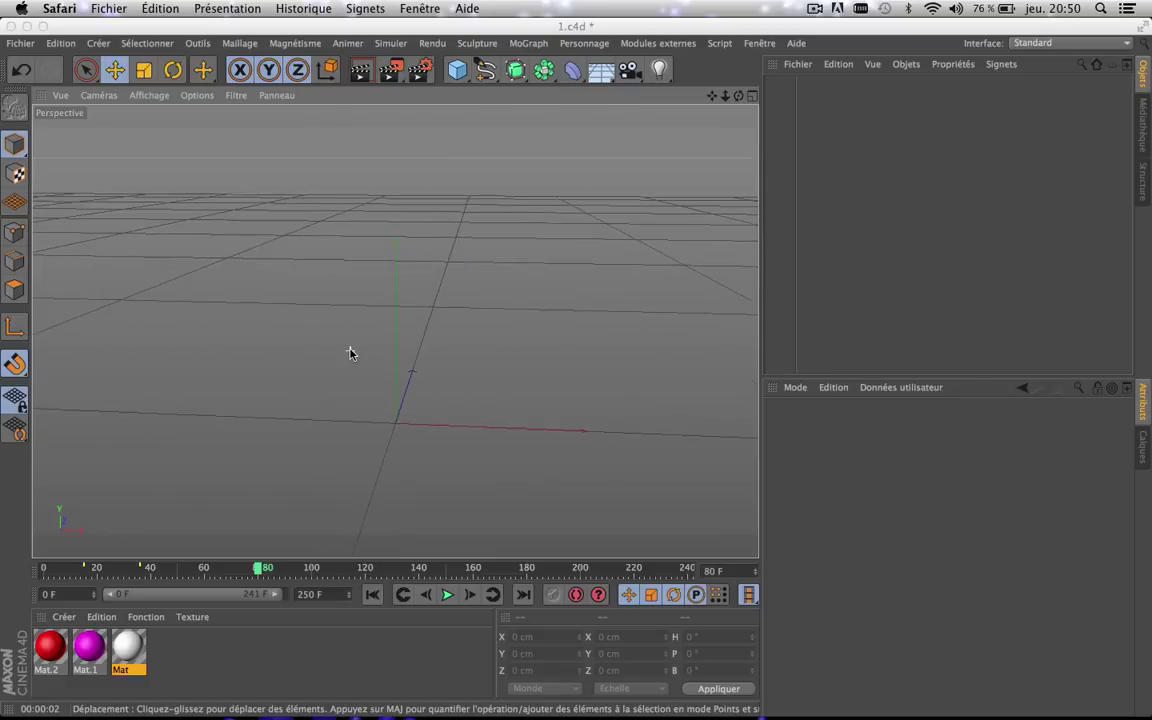
scroll(363, 240, down, 3)
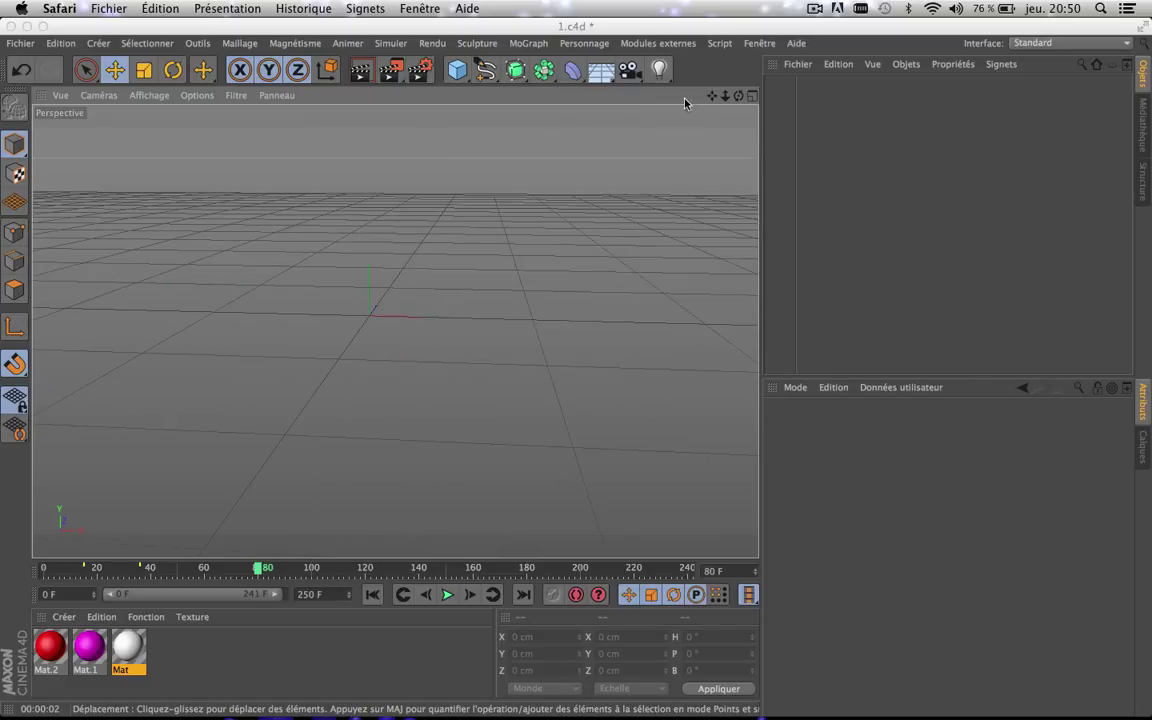
drag(712, 97, 676, 330)
scroll(476, 197, down, 4)
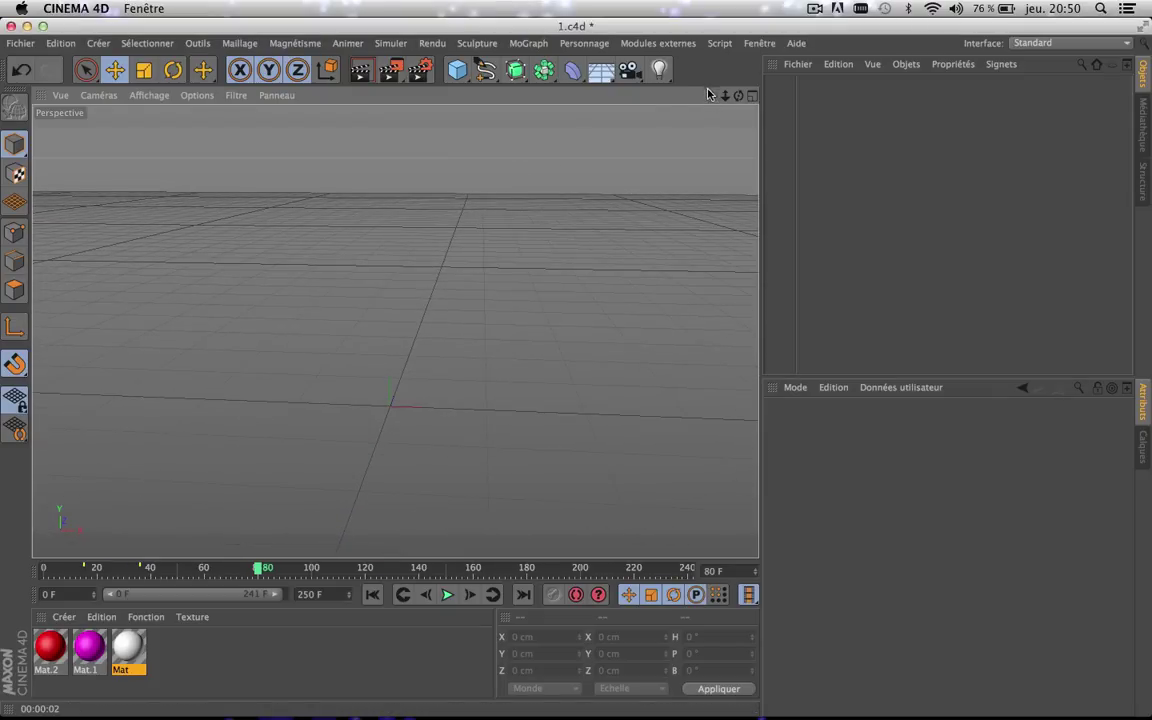
drag(712, 96, 670, 217)
scroll(395, 331, down, 5)
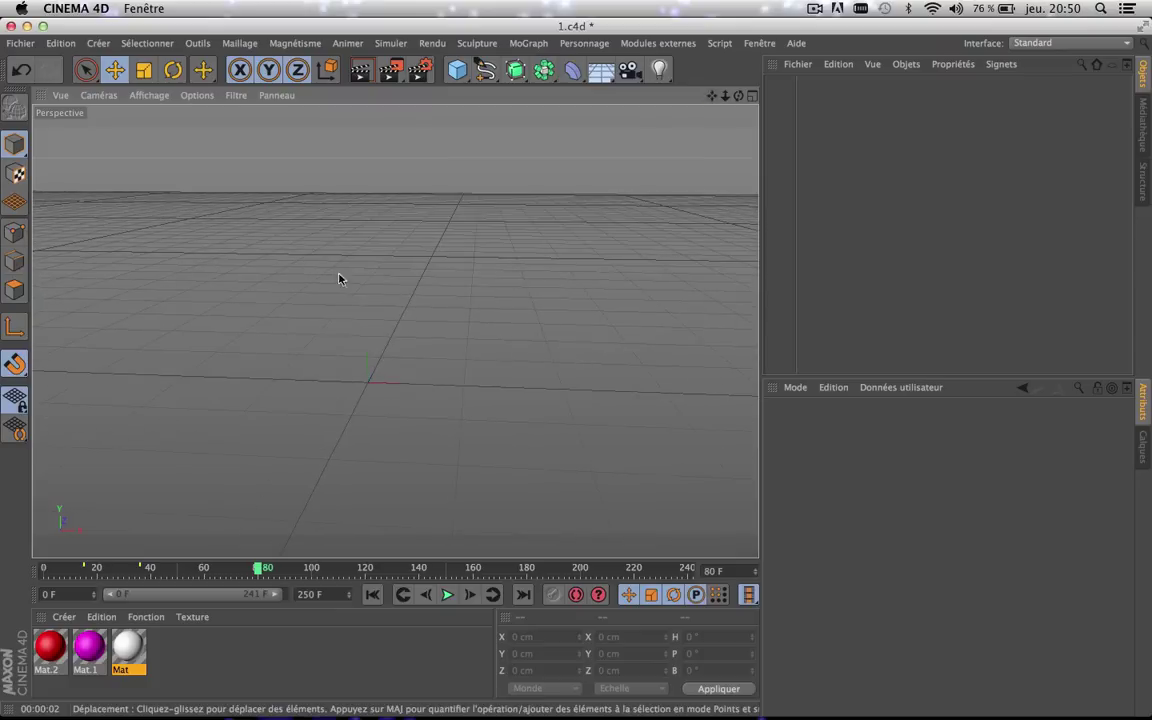
scroll(332, 262, down, 3)
drag(713, 97, 755, 48)
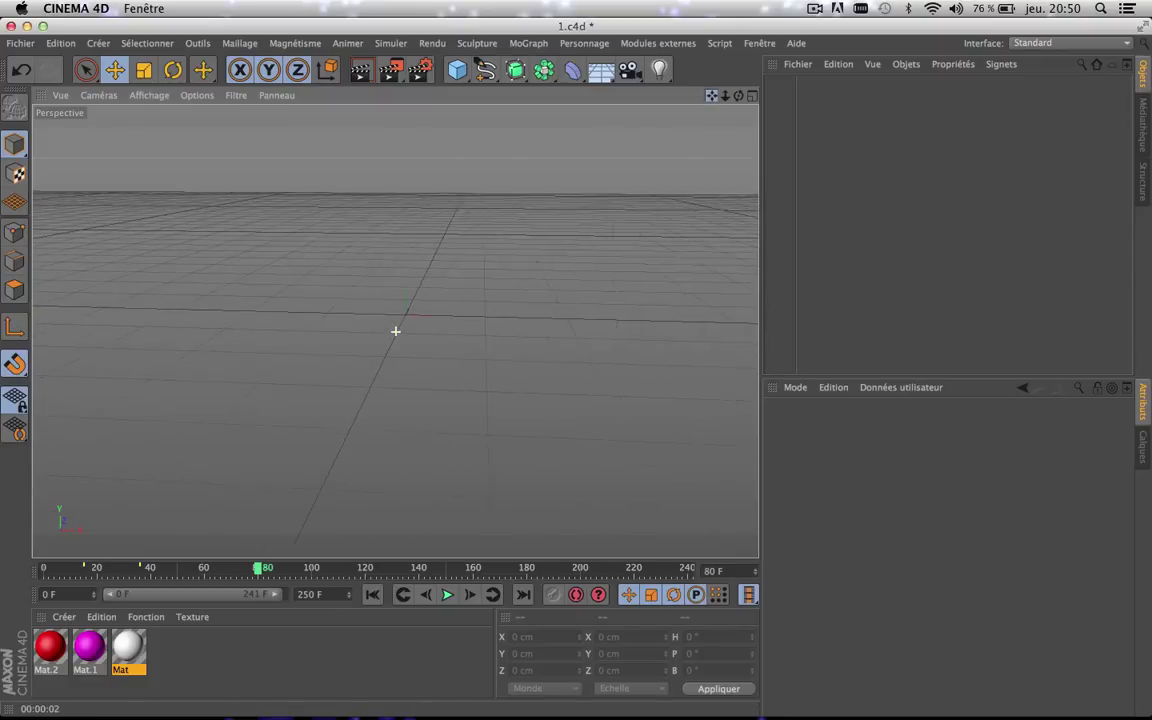
scroll(432, 237, up, 4)
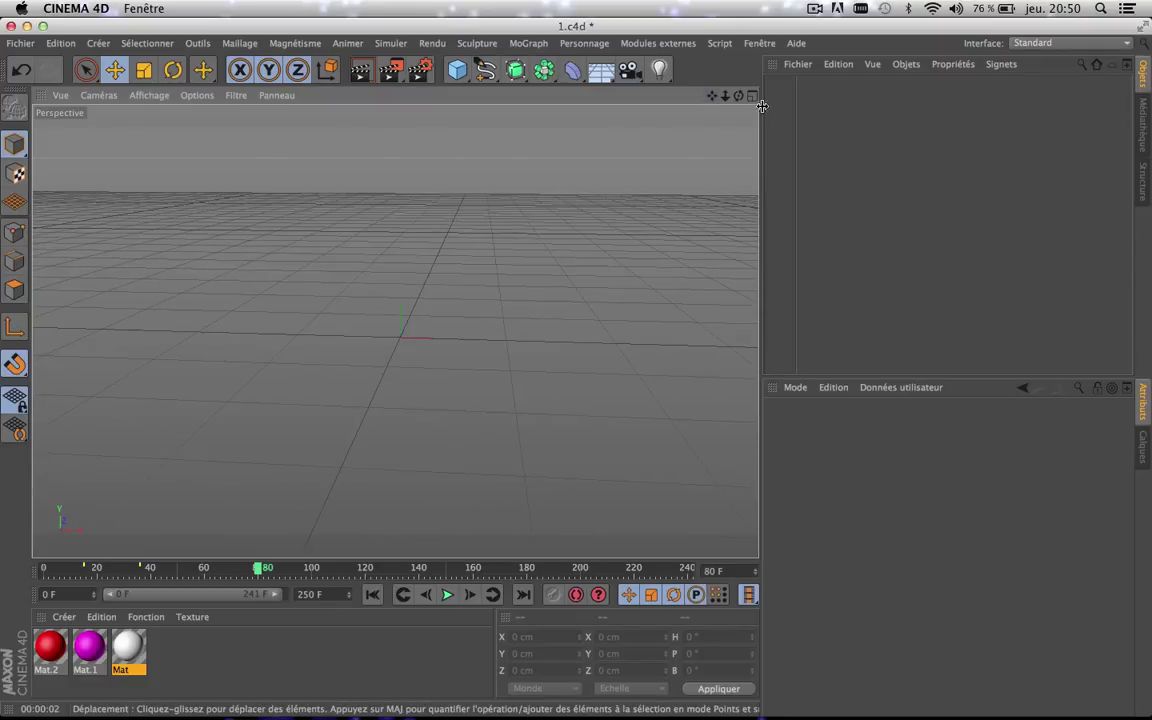
drag(738, 96, 421, 301)
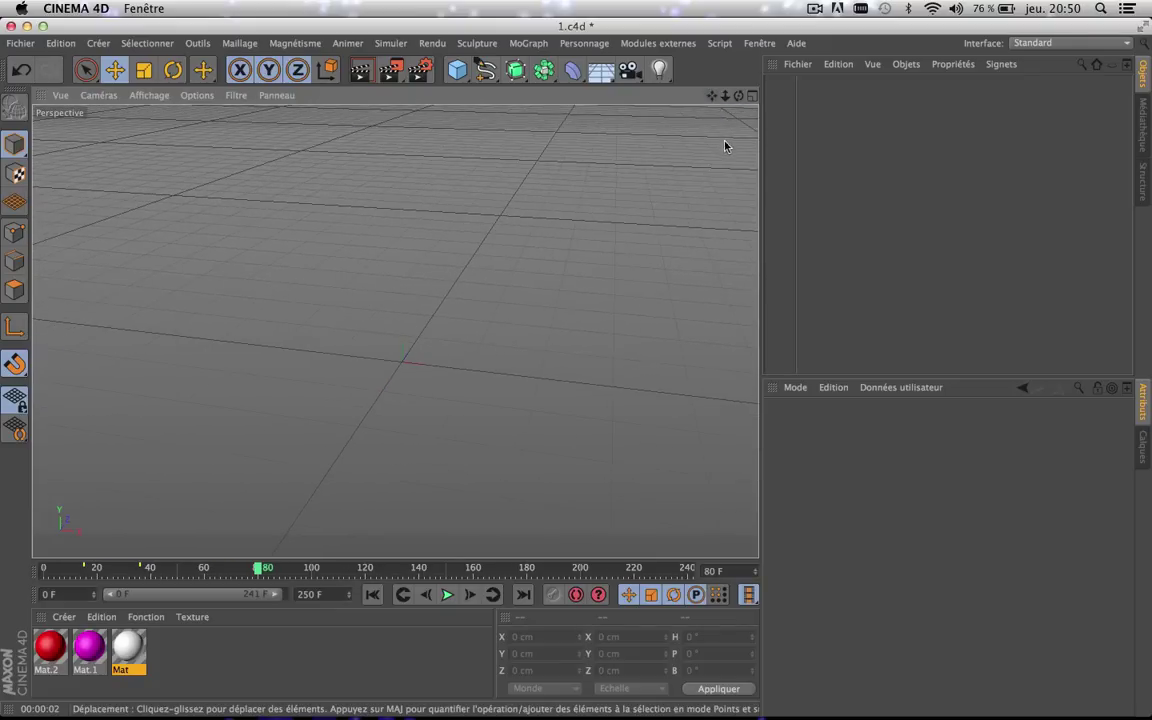
drag(711, 96, 396, 332)
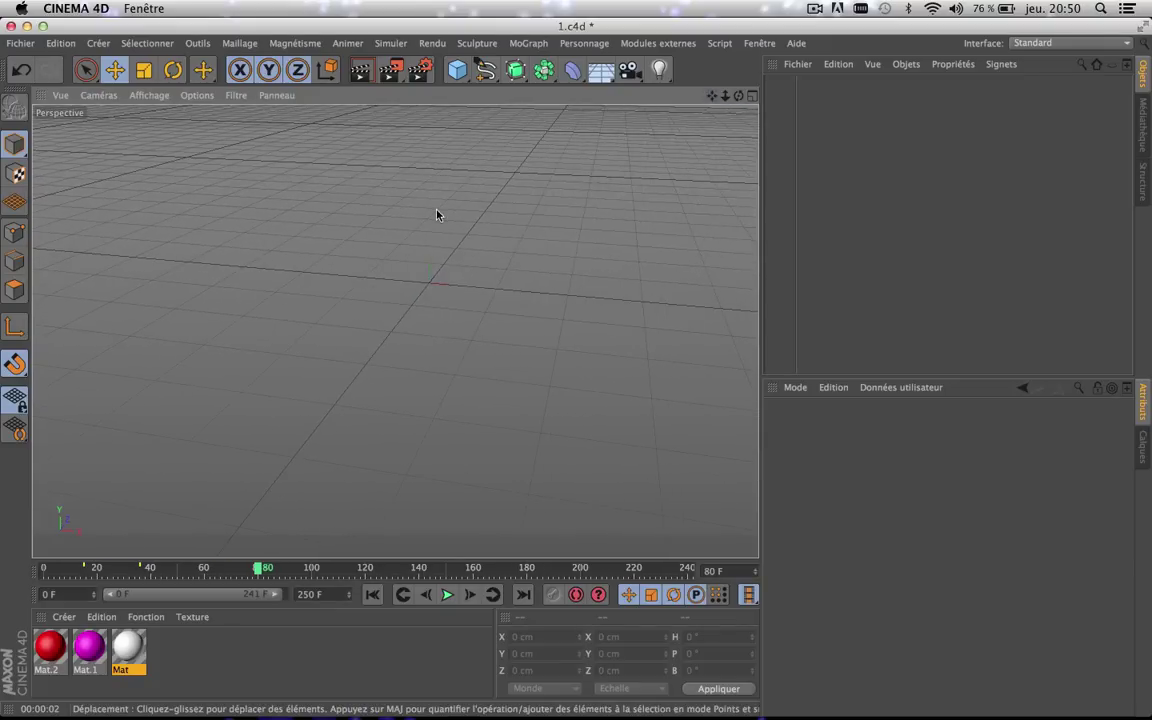
scroll(437, 214, up, 4)
drag(711, 97, 396, 331)
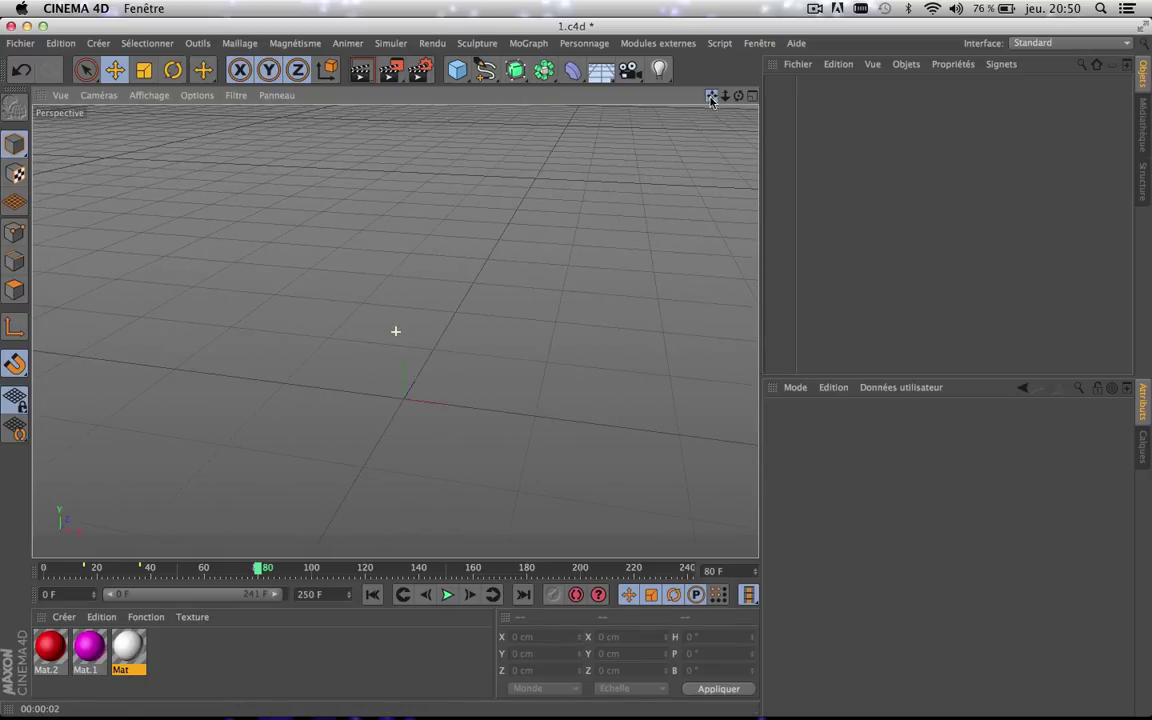
scroll(410, 229, down, 2)
scroll(409, 229, down, 1)
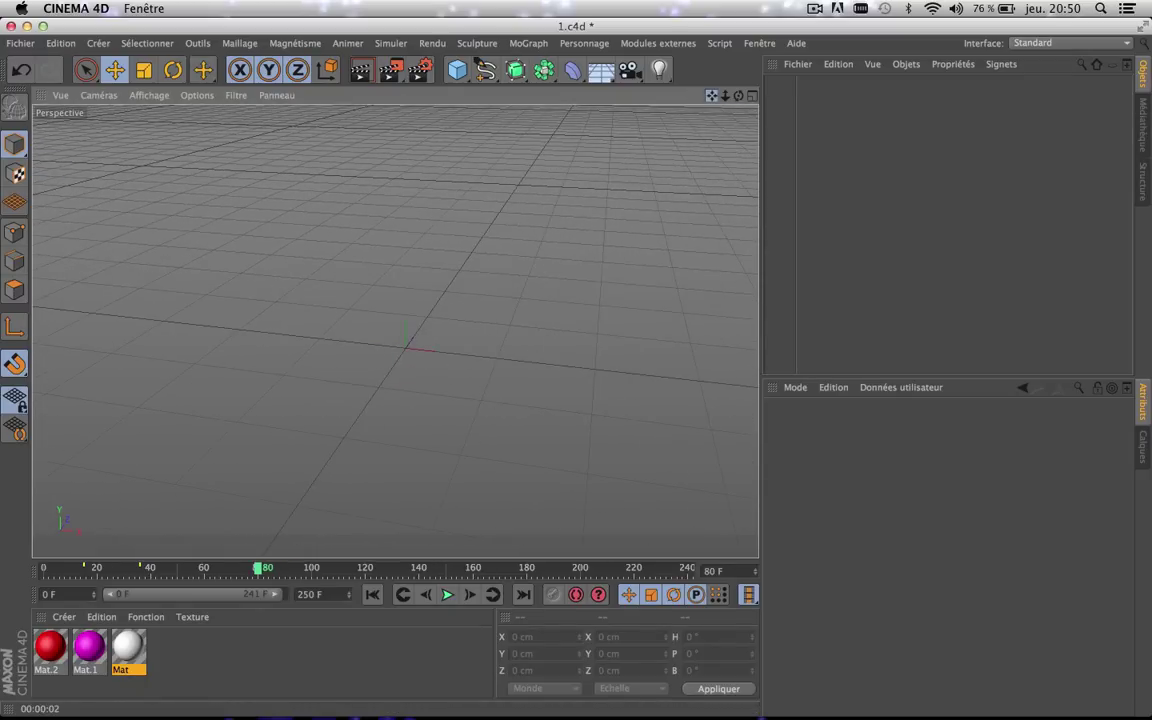
drag(711, 96, 396, 331)
scroll(408, 242, down, 2)
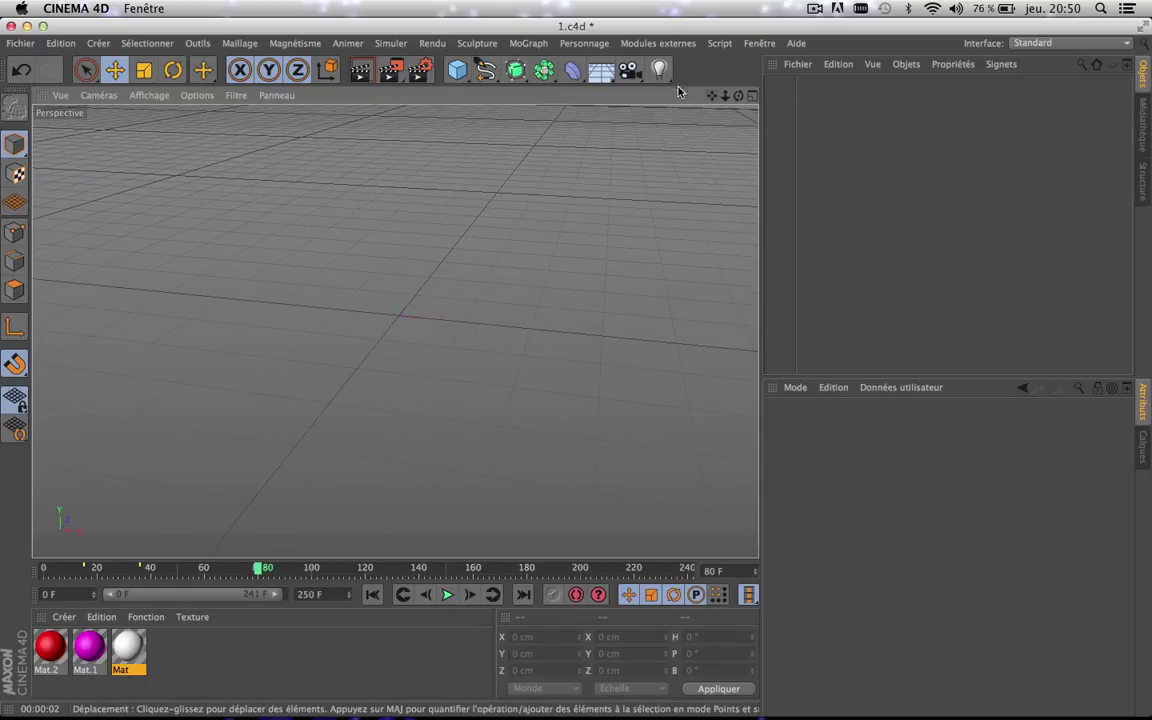
drag(711, 96, 396, 331)
scroll(411, 254, down, 3)
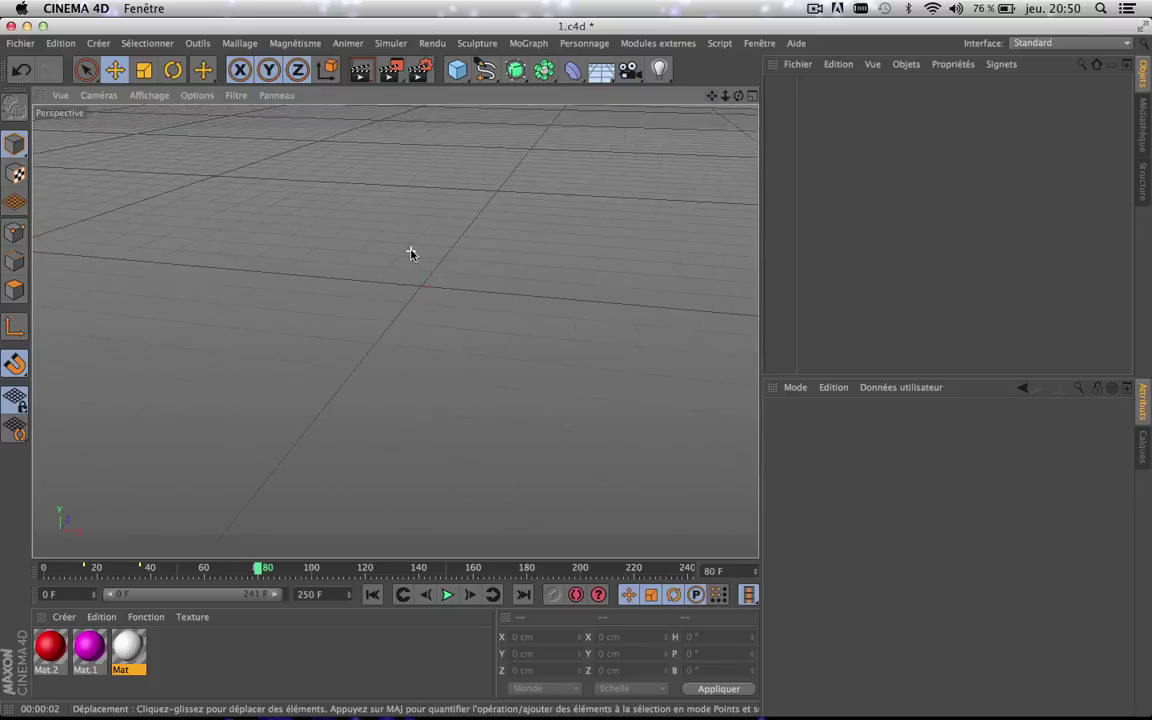
scroll(411, 254, up, 2)
drag(711, 96, 396, 331)
scroll(491, 215, down, 4)
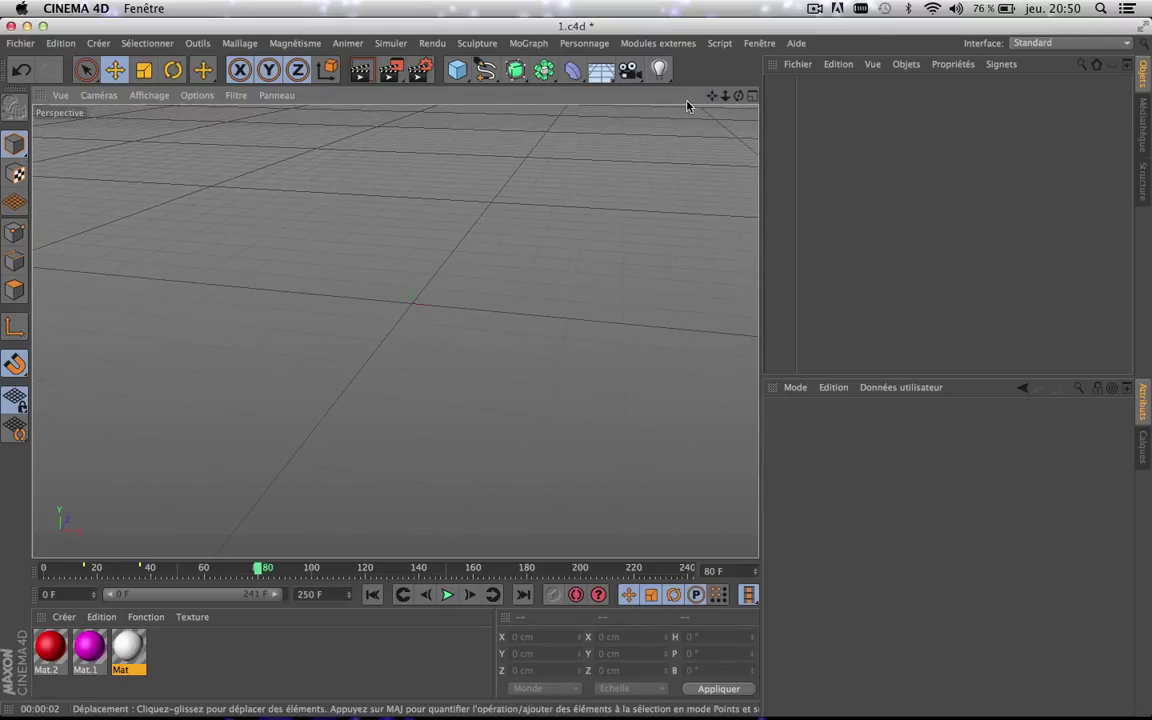
drag(711, 96, 396, 331)
scroll(428, 258, up, 2)
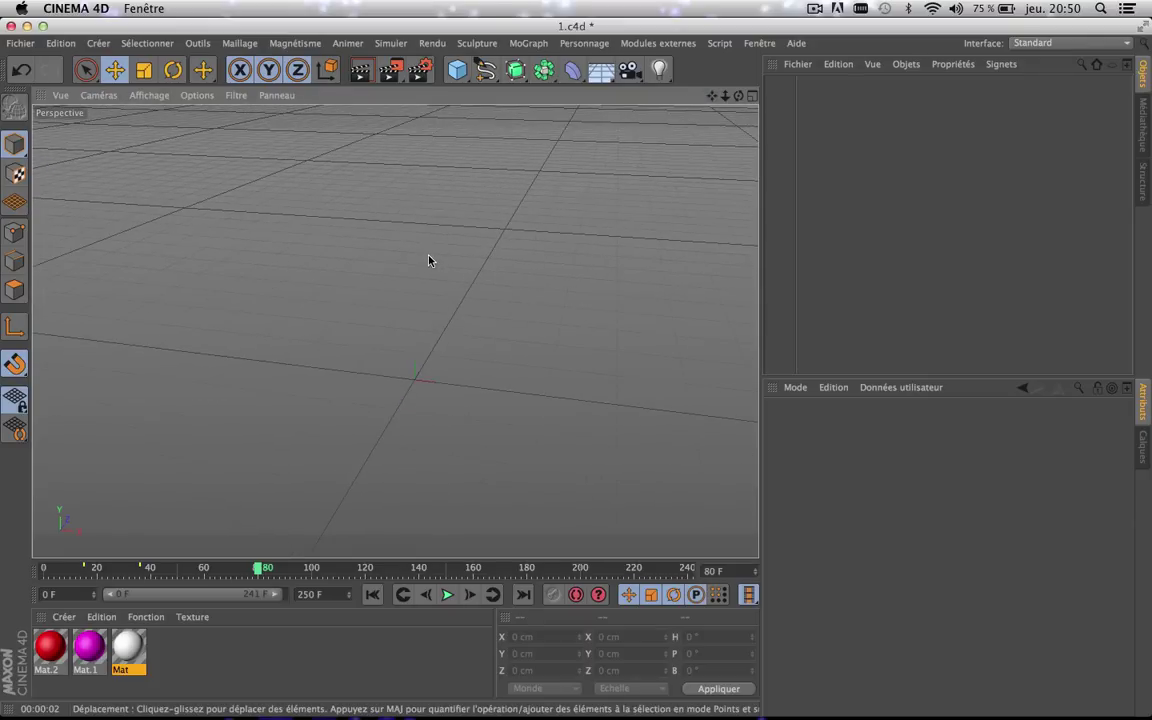